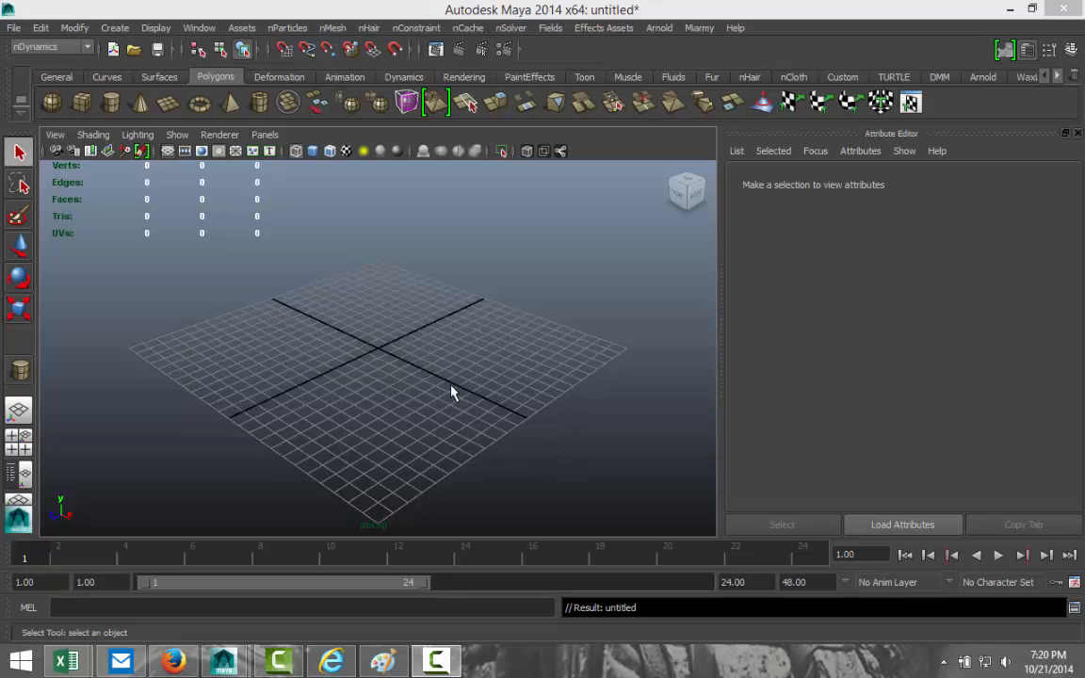
{"action": "mouse_move", "coordinate": [429, 381]}
{"action": "left_mouse_down", "text": "alt"}
{"action": "mouse_move", "coordinate": [461, 356]}
{"action": "mouse_move", "coordinate": [451, 373]}
{"action": "mouse_move", "coordinate": [475, 359]}
{"action": "mouse_move", "coordinate": [471, 372]}
{"action": "mouse_move", "coordinate": [417, 397]}
{"action": "mouse_move", "coordinate": [427, 404]}
{"action": "left_mouse_up", "text": "alt"}
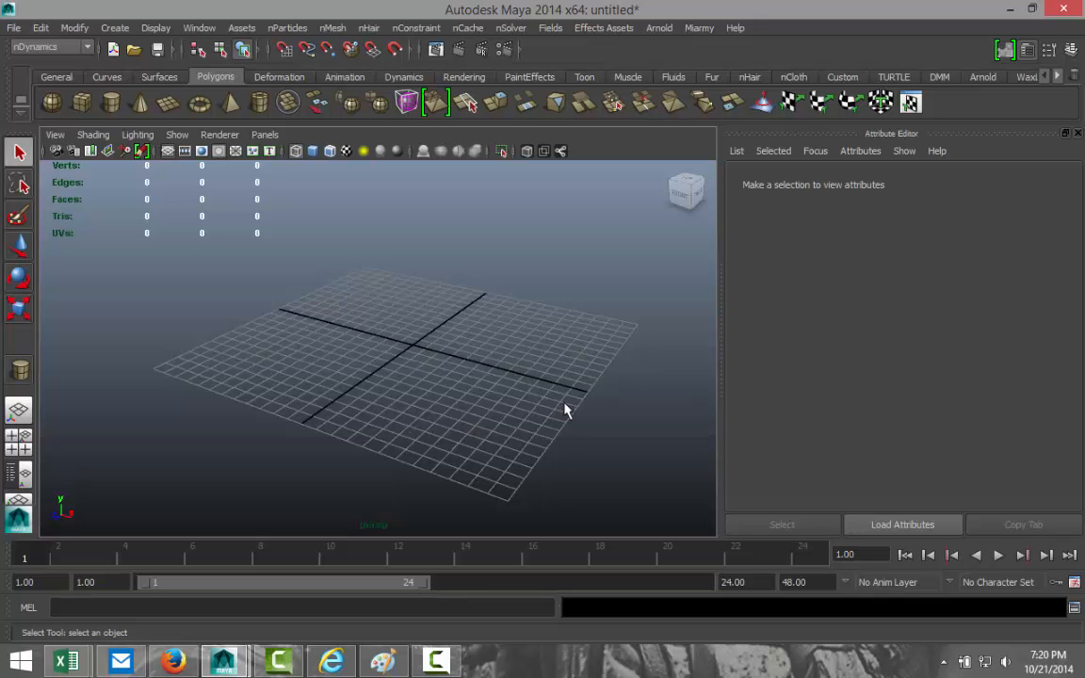
{"action": "left_click_drag", "start_coordinate": [395, 332], "coordinate": [423, 375], "text": "alt"}
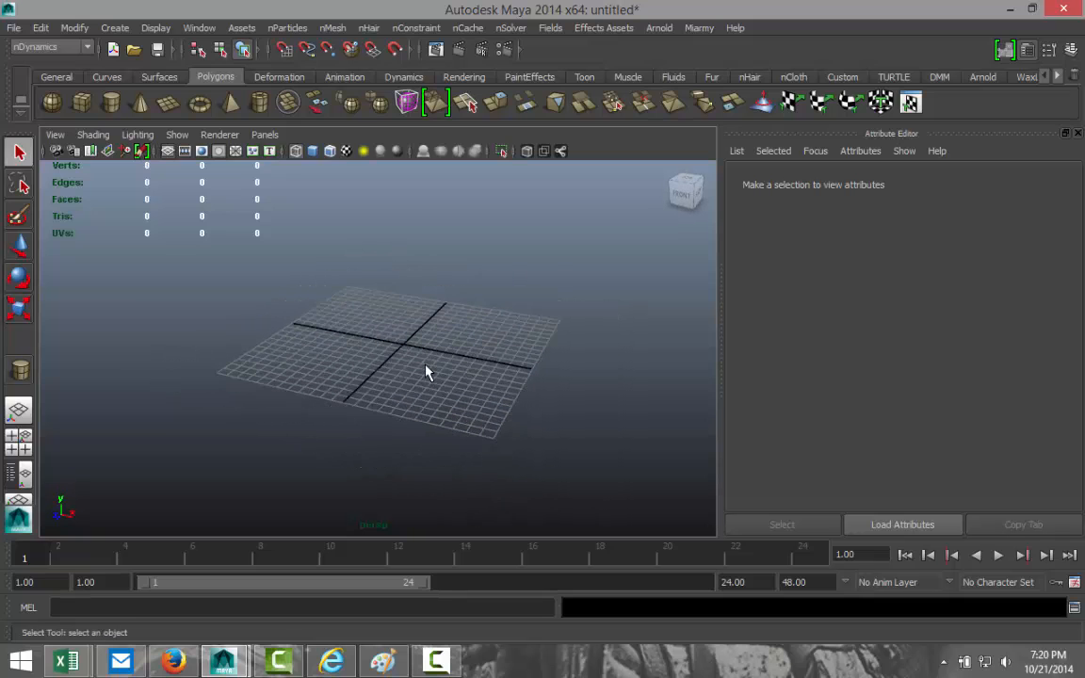
{"action": "left_click_drag", "start_coordinate": [438, 372], "coordinate": [431, 374], "text": "alt"}
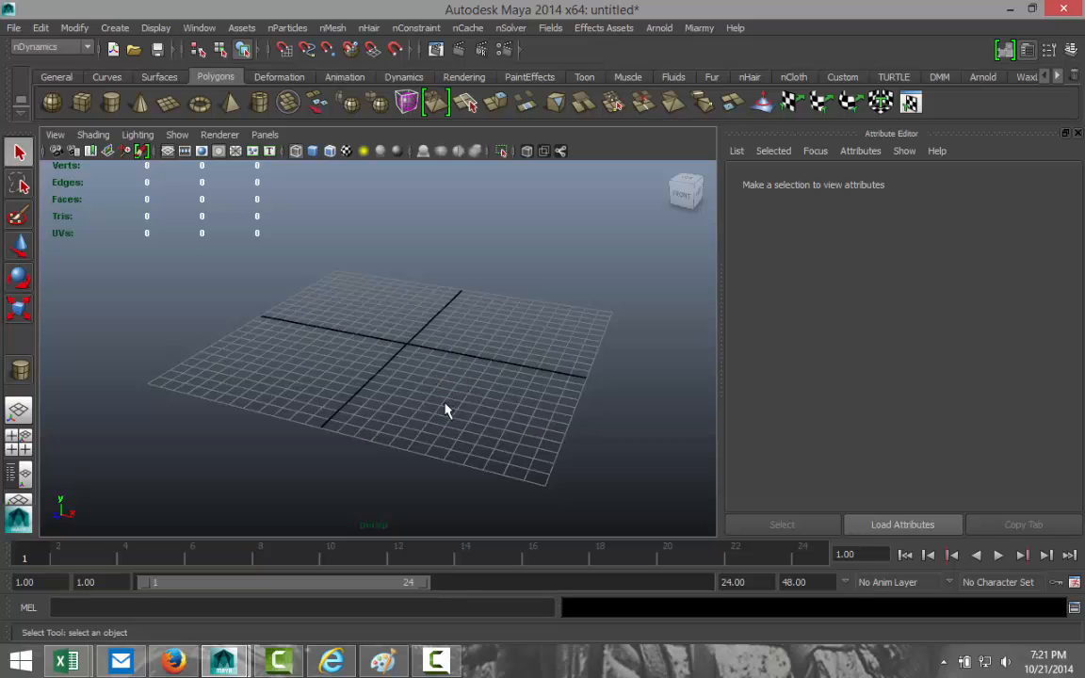
{"action": "left_click_drag", "start_coordinate": [453, 411], "coordinate": [443, 399], "text": "alt"}
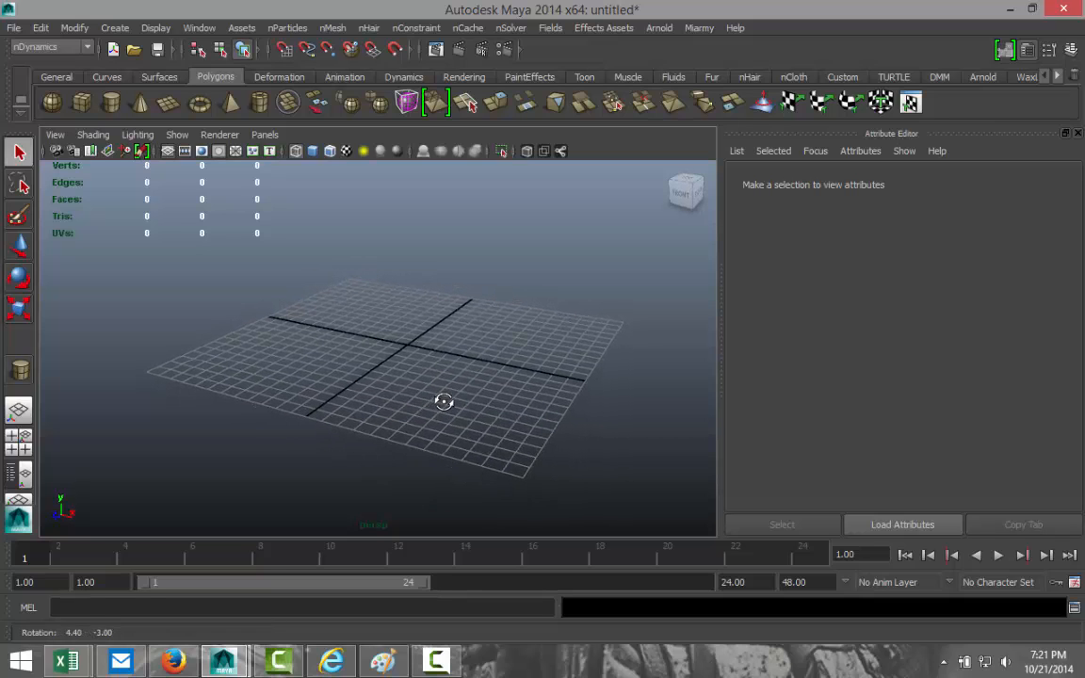
{"action": "middle_click_drag", "start_coordinate": [448, 387], "coordinate": [460, 381], "text": "alt"}
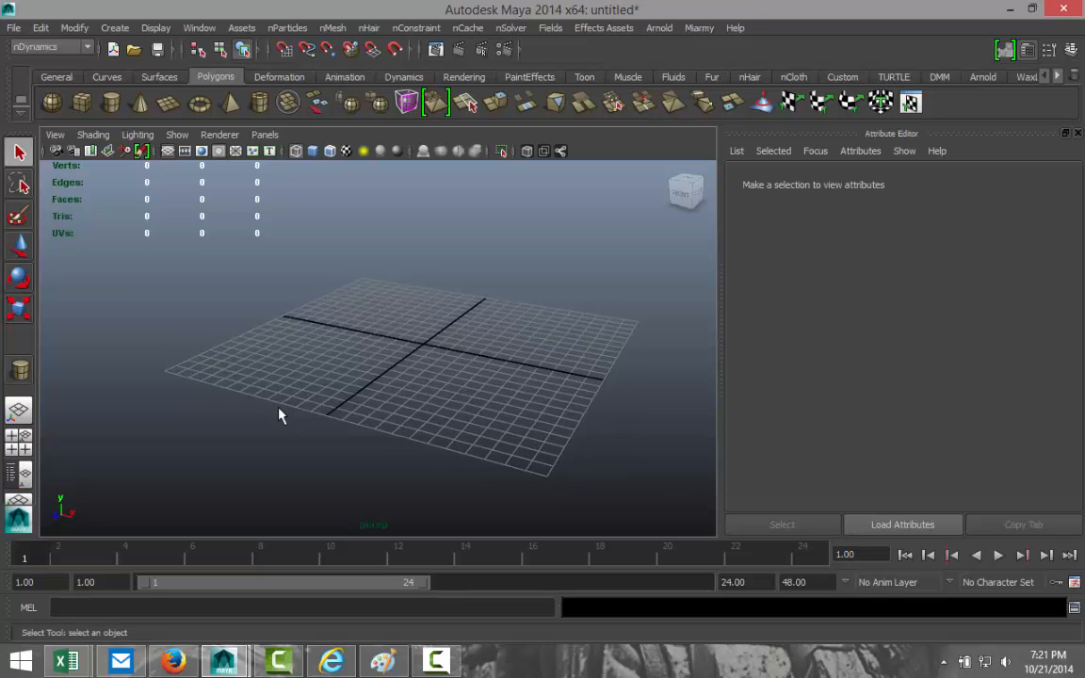
Create a long, thin polygon cube beam lying along the X axis near the front of the grid, with shaded display on.
{"action": "left_click", "coordinate": [83, 103]}
{"action": "left_click_drag", "start_coordinate": [285, 363], "coordinate": [564, 380]}
{"action": "key", "text": "5"}
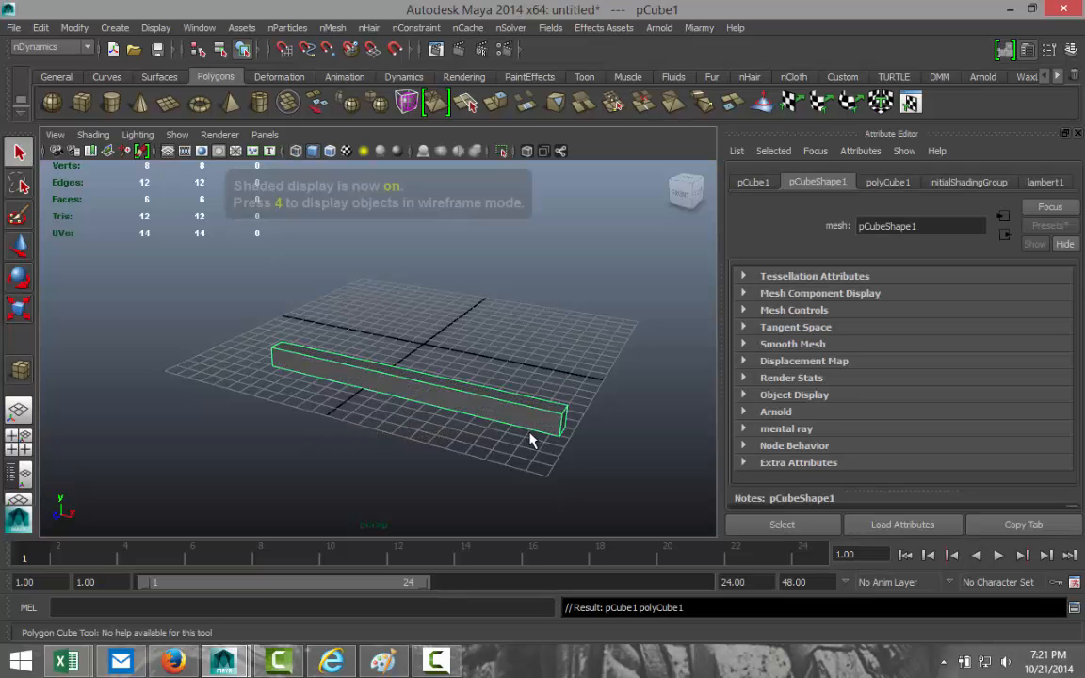
Scale the beam to about 0.315 along Z and flatten its height to make a slim rail.
{"action": "scroll", "coordinate": [538, 420], "scroll_direction": "down", "scroll_amount": 5}
{"action": "left_click_drag", "start_coordinate": [550, 433], "coordinate": [450, 464], "text": "alt"}
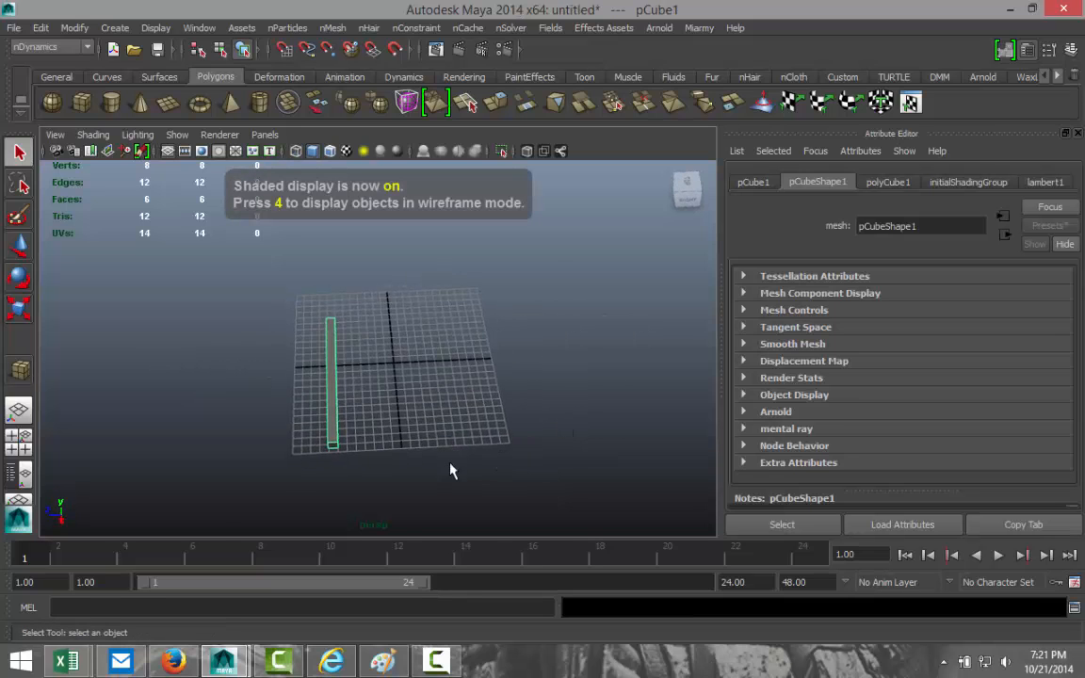
{"action": "scroll", "coordinate": [448, 439], "scroll_direction": "up", "scroll_amount": 5}
{"action": "middle_click_drag", "start_coordinate": [365, 421], "coordinate": [480, 387], "text": "alt"}
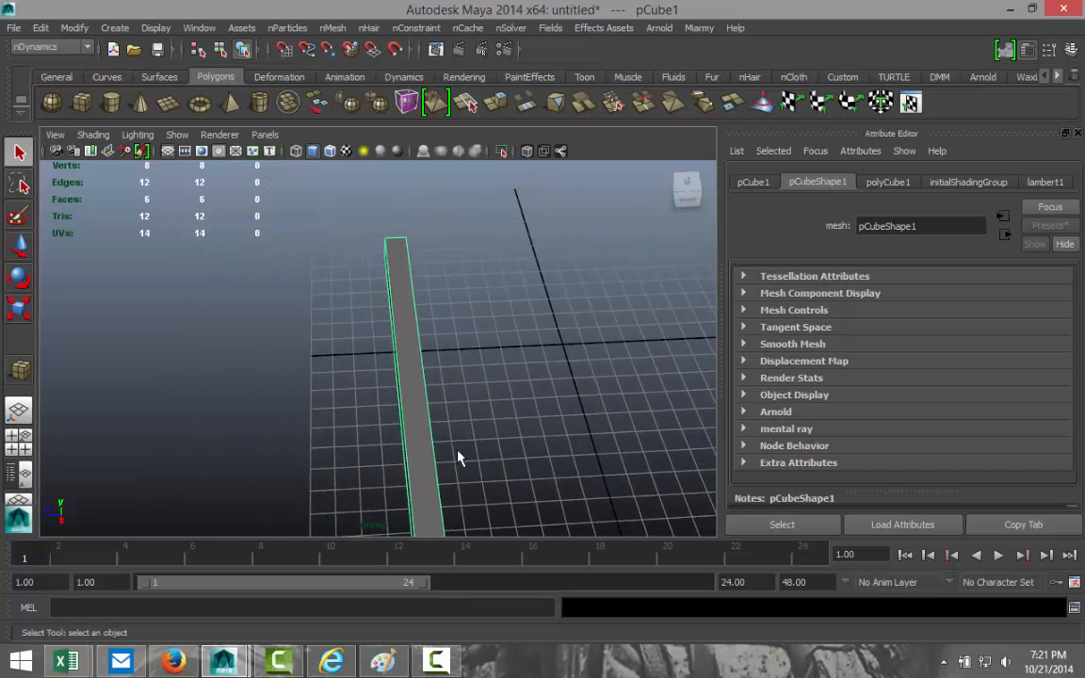
{"action": "key", "text": "r"}
{"action": "left_click_drag", "start_coordinate": [373, 384], "coordinate": [400, 388]}
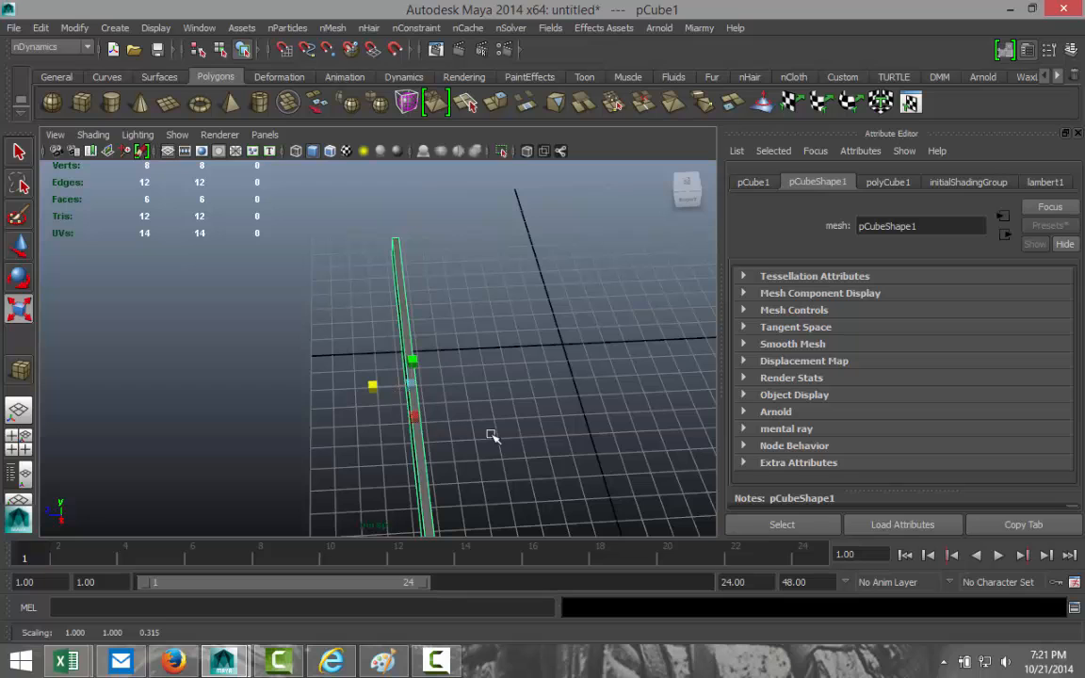
{"action": "left_click_drag", "start_coordinate": [485, 444], "coordinate": [485, 355], "text": "alt"}
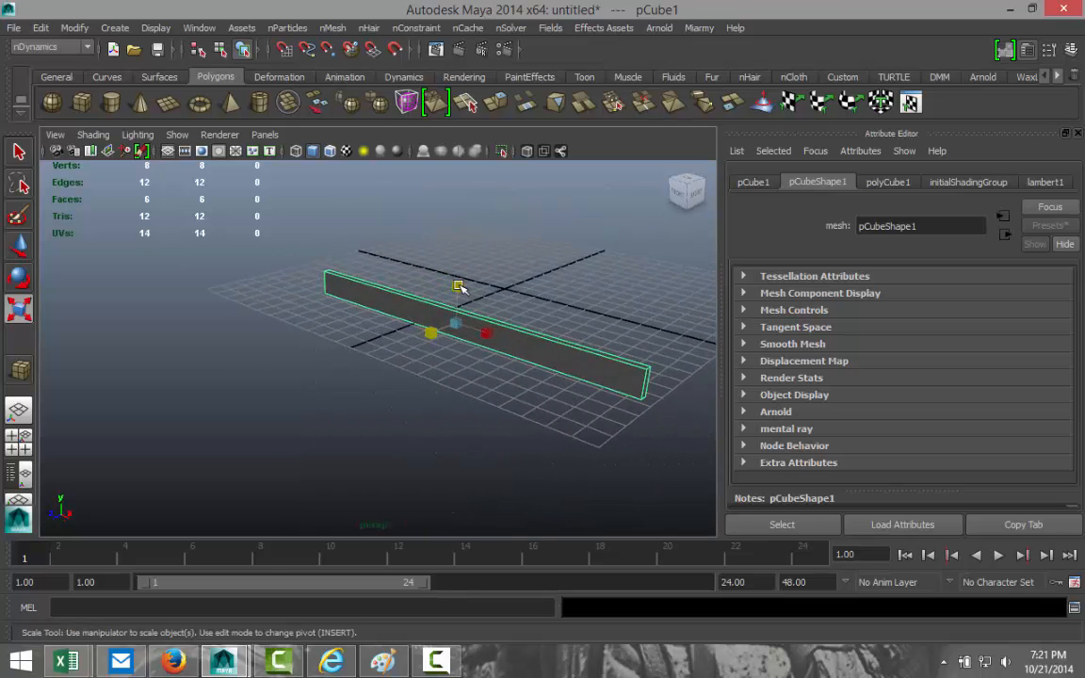
{"action": "left_click_drag", "start_coordinate": [422, 260], "coordinate": [473, 311]}
{"action": "left_click_drag", "start_coordinate": [396, 403], "coordinate": [466, 419], "text": "alt"}
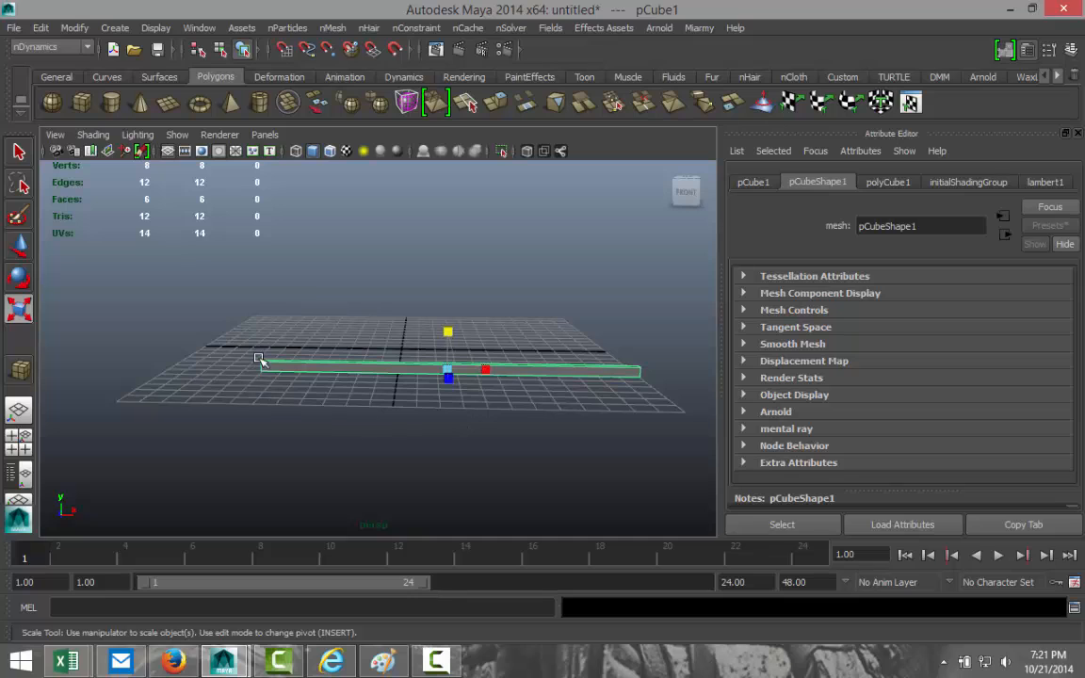
In the front view, raise the four vertices at the rail's negative-X end to about Y 11.233 so that it slopes.
{"action": "right_click_drag", "start_coordinate": [268, 370], "coordinate": [196, 319]}
{"action": "left_click_drag", "start_coordinate": [252, 351], "coordinate": [296, 426]}
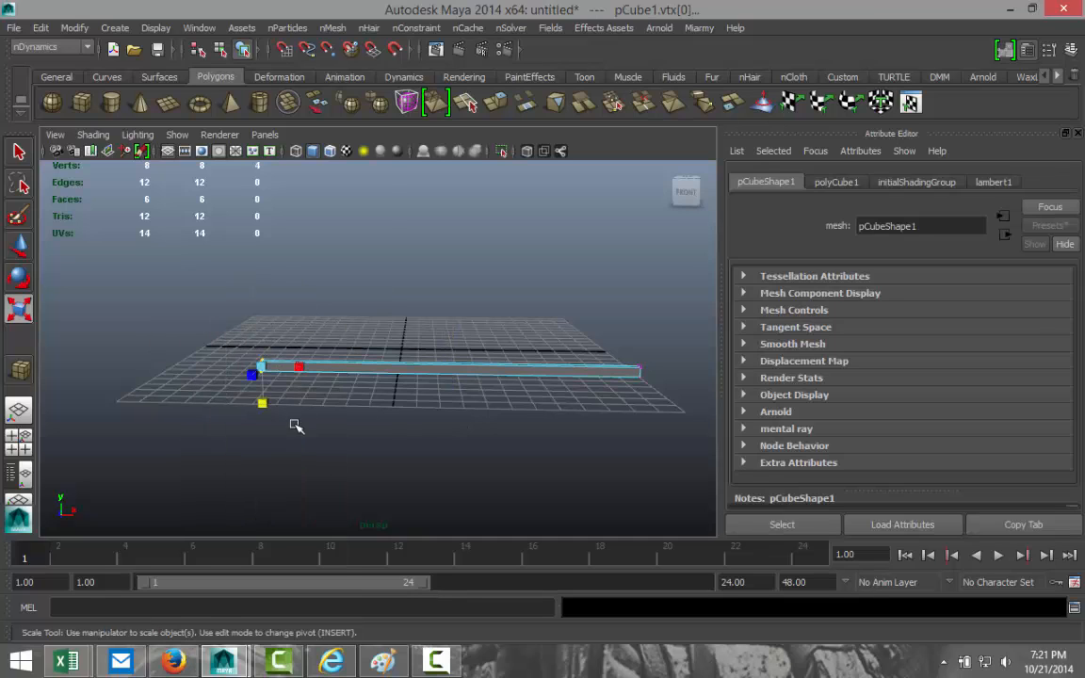
{"action": "left_click", "coordinate": [17, 435]}
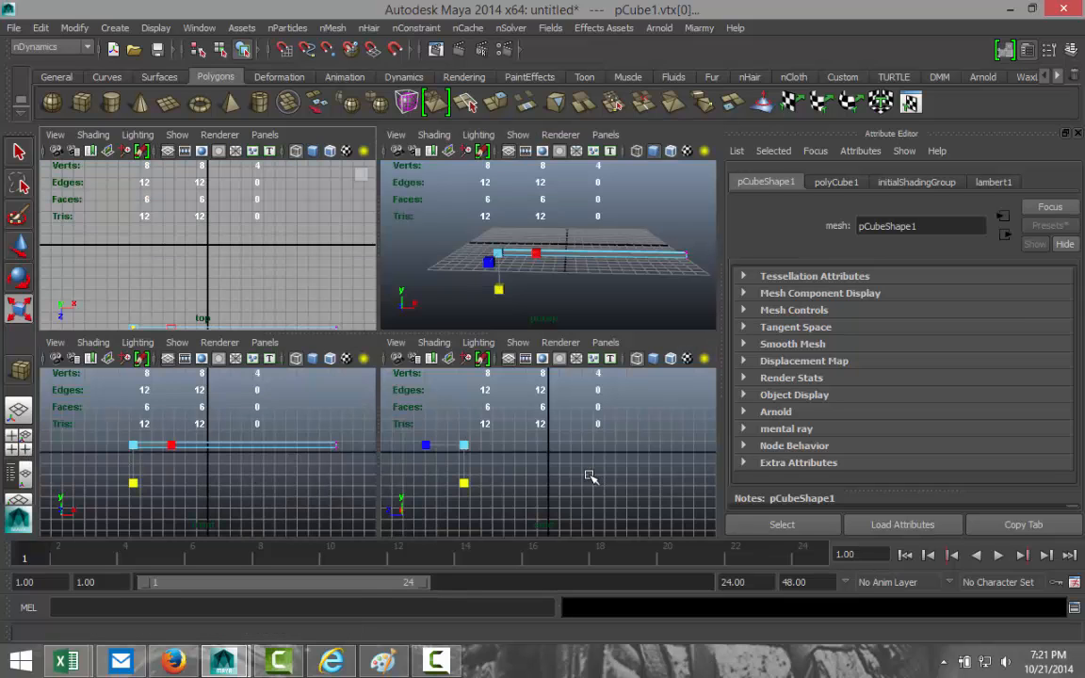
{"action": "key", "text": "space"}
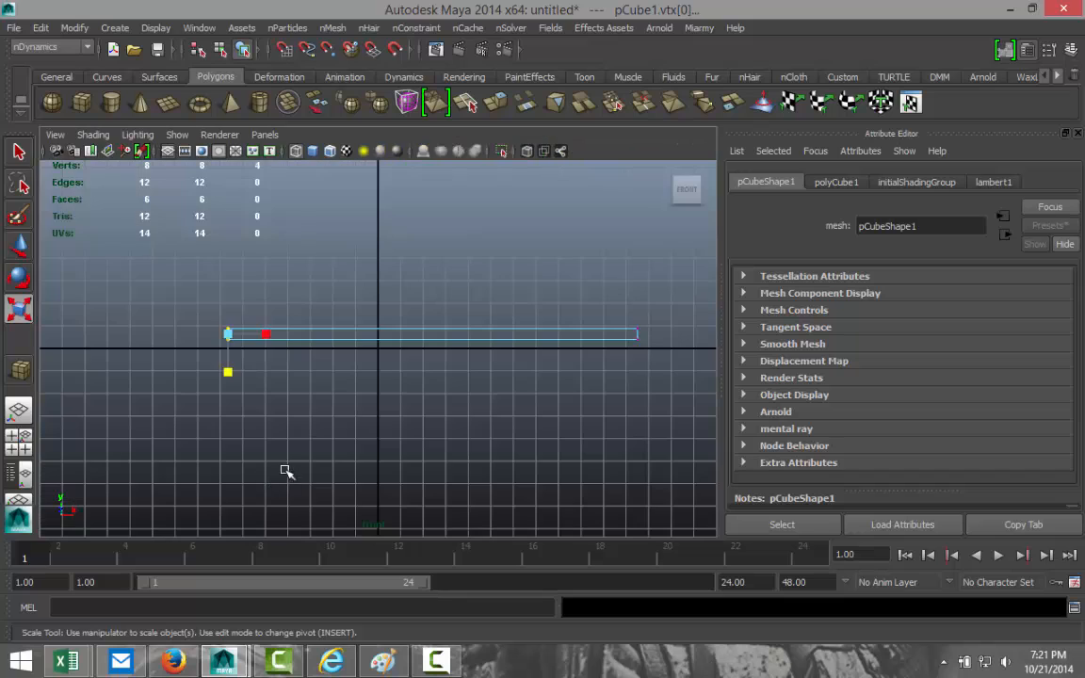
{"action": "scroll", "coordinate": [303, 424], "scroll_direction": "down", "scroll_amount": 2}
{"action": "key", "text": "w"}
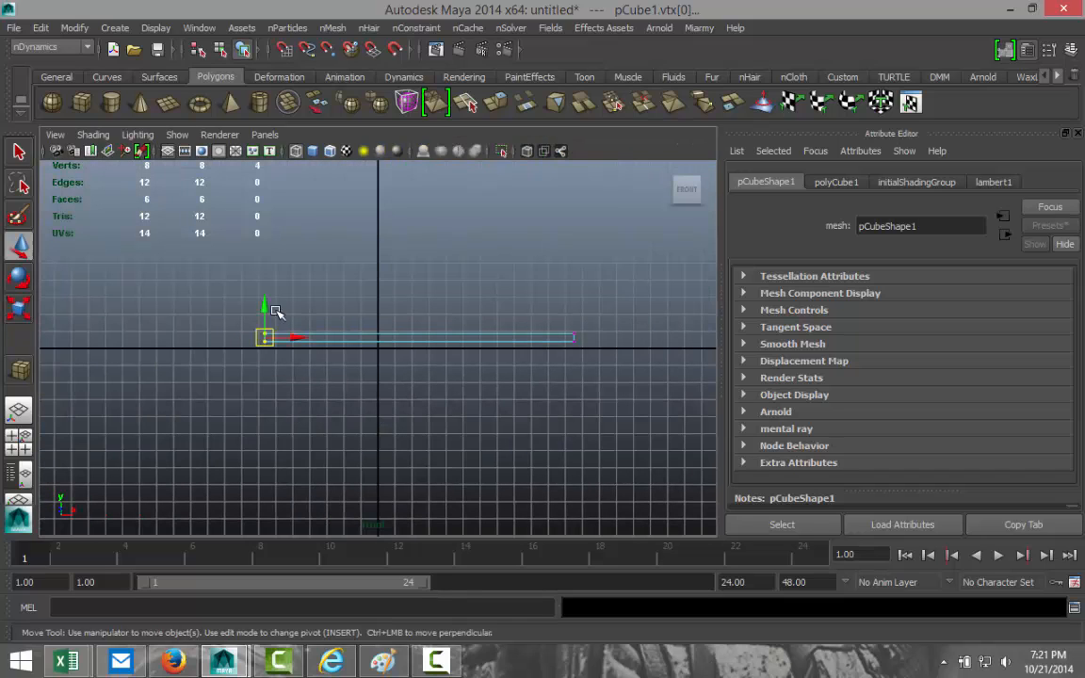
{"action": "left_click_drag", "start_coordinate": [266, 303], "coordinate": [287, 155]}
{"action": "middle_click_drag", "start_coordinate": [295, 390], "coordinate": [326, 485], "text": "alt"}
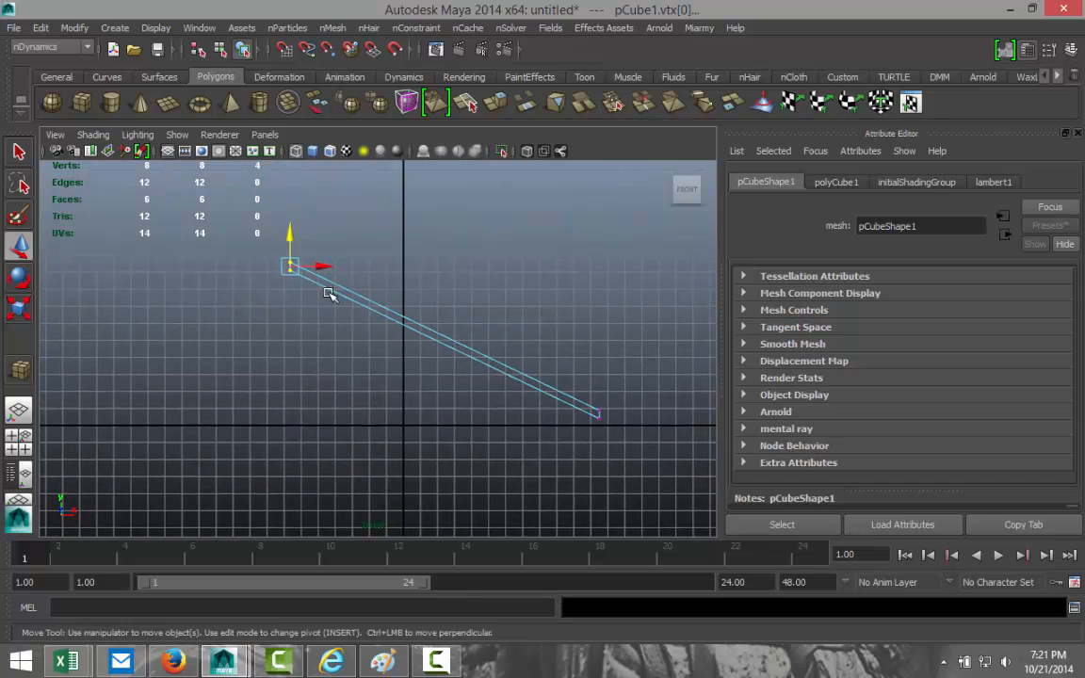
{"action": "left_click_drag", "start_coordinate": [288, 234], "coordinate": [298, 202]}
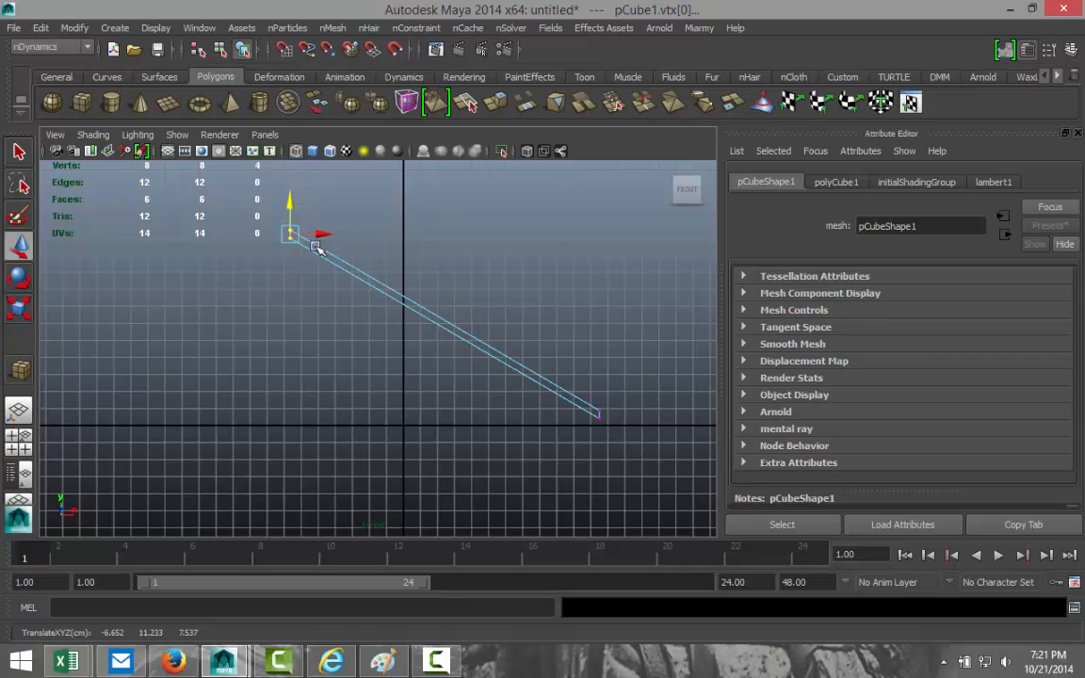
Return the sloped rail to object mode and lower it to about Y 0.338 so its lower end meets the ground line.
{"action": "right_click", "coordinate": [439, 323]}
{"action": "right_click_drag", "start_coordinate": [440, 323], "coordinate": [485, 302]}
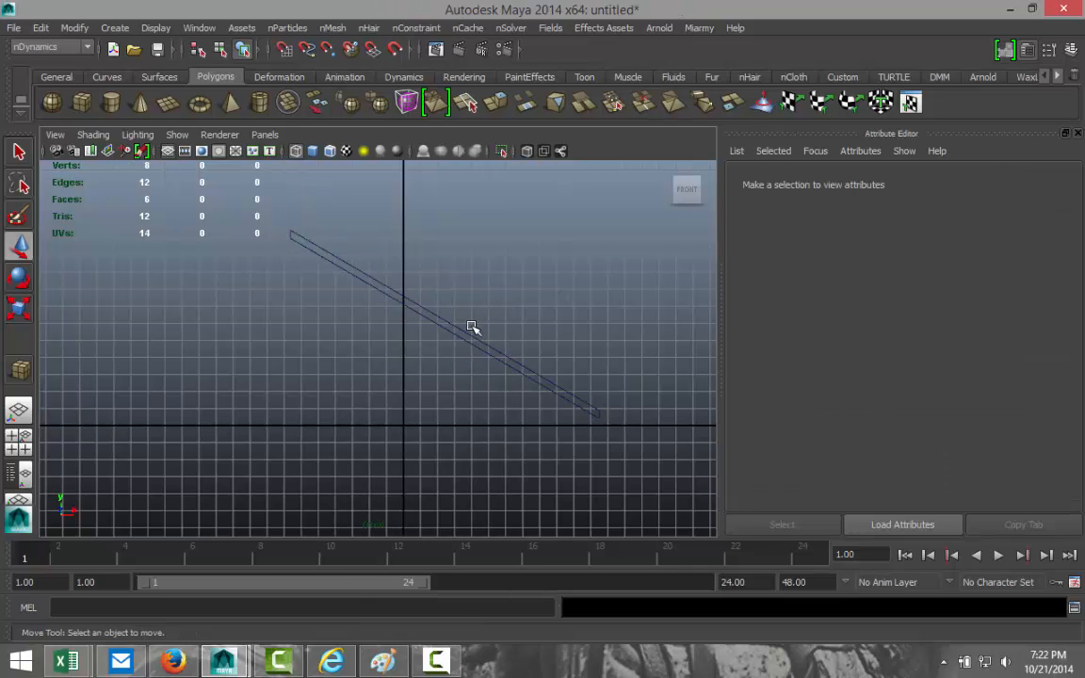
{"action": "left_click", "coordinate": [469, 339]}
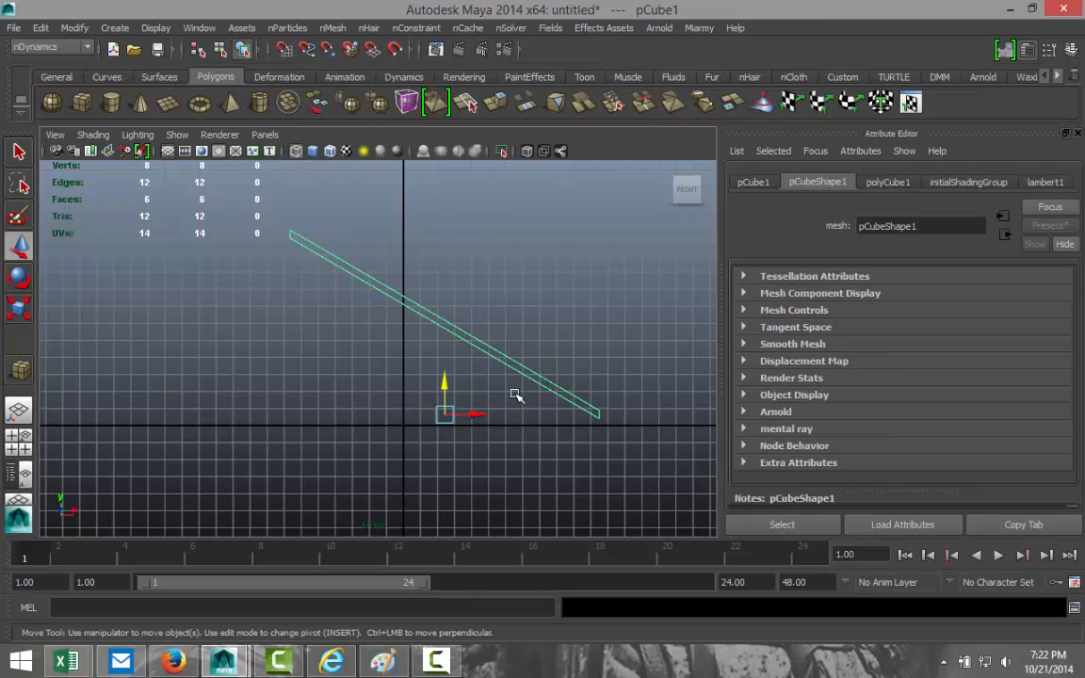
{"action": "left_click_drag", "start_coordinate": [446, 380], "coordinate": [449, 386]}
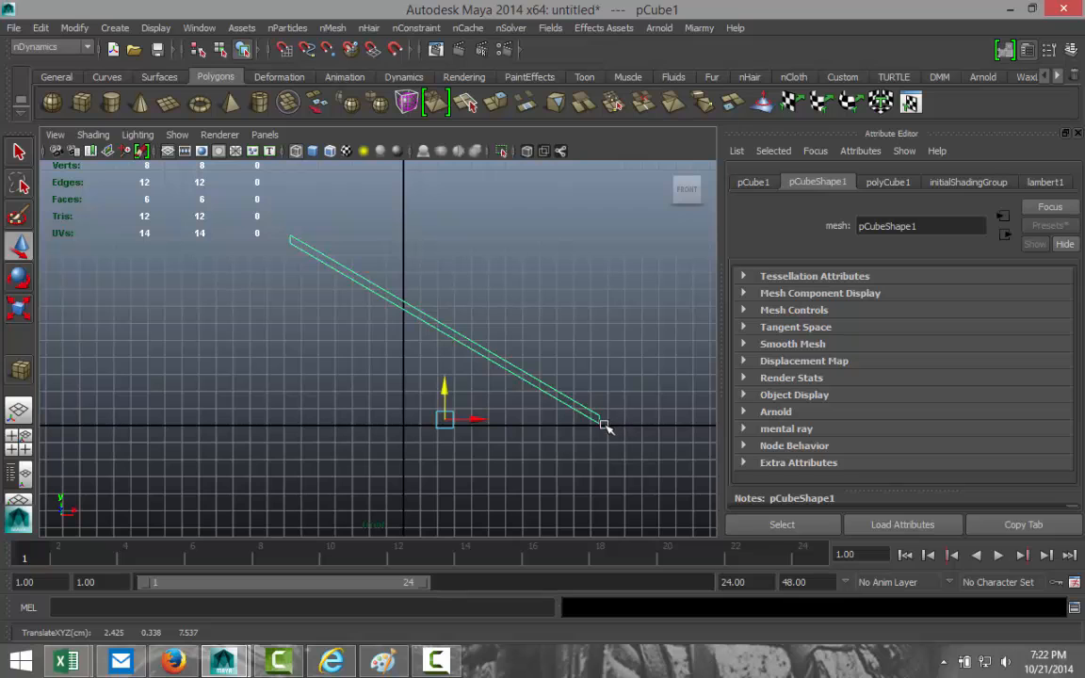
Duplicate the sloped rail and move the copy along Z to form a second parallel rail.
{"action": "left_click", "coordinate": [21, 446]}
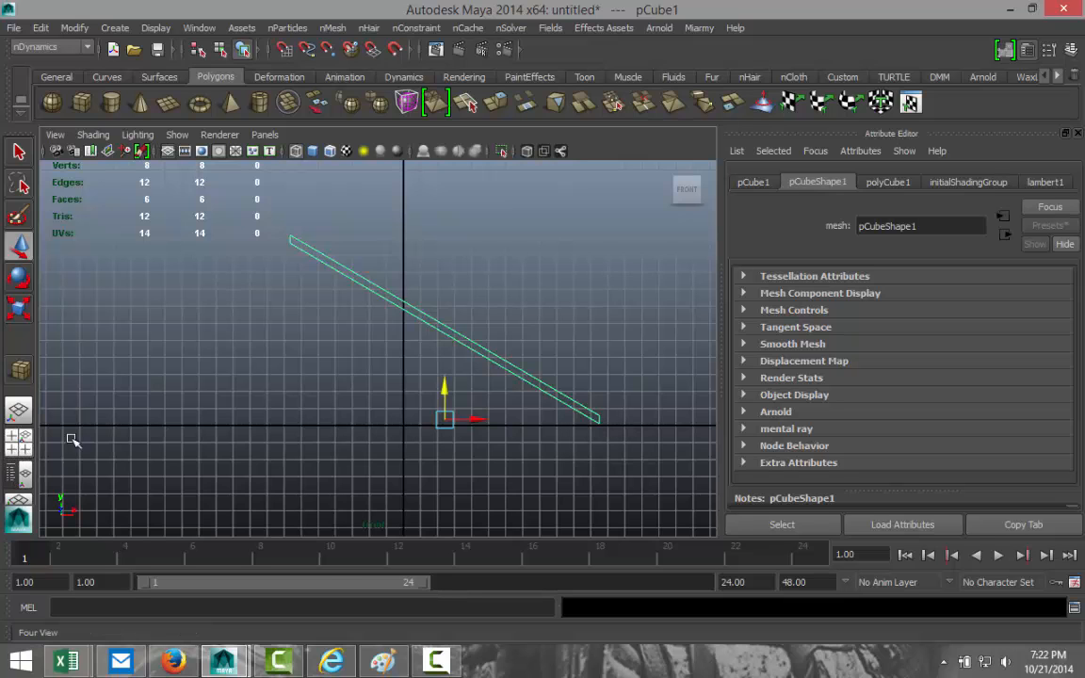
{"action": "key", "text": "space"}
{"action": "left_click_drag", "start_coordinate": [528, 377], "coordinate": [537, 419], "text": "alt"}
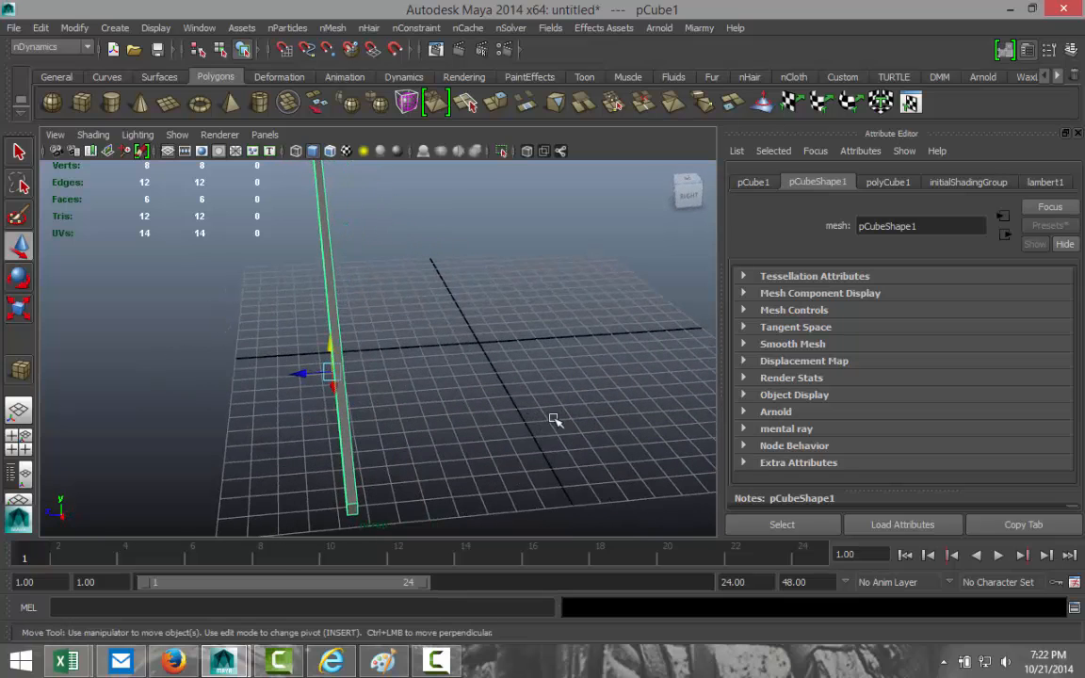
{"action": "key", "text": "ctrl+d"}
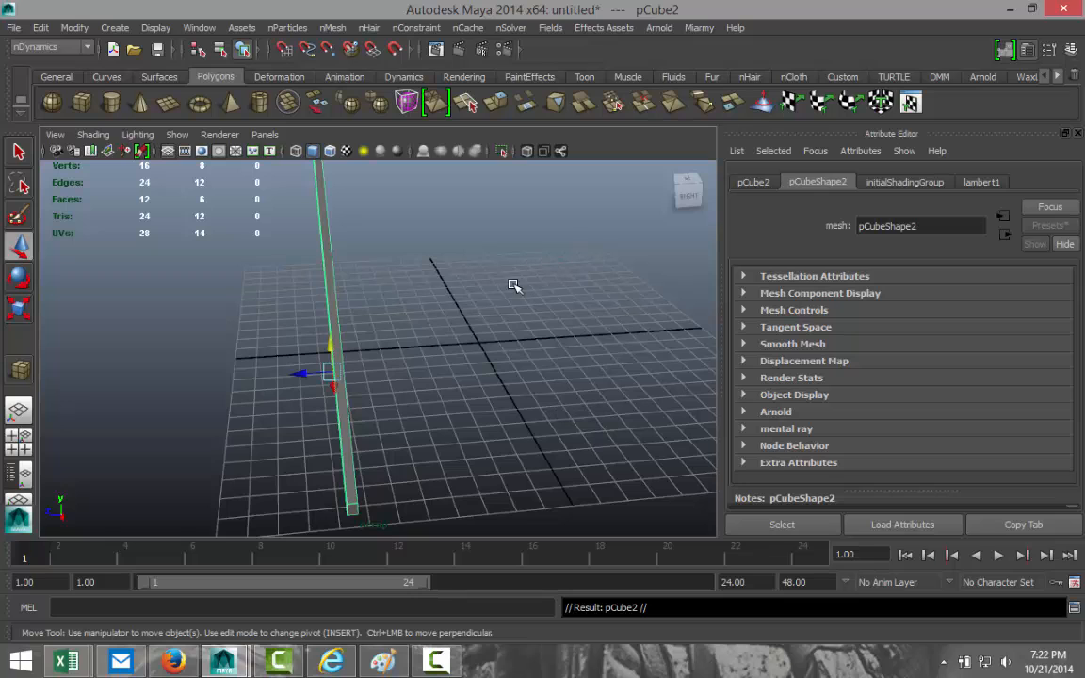
{"action": "left_click_drag", "start_coordinate": [302, 375], "coordinate": [355, 373]}
{"action": "left_click_drag", "start_coordinate": [215, 419], "coordinate": [282, 443], "text": "alt"}
{"action": "scroll", "coordinate": [329, 351], "scroll_direction": "down", "scroll_amount": 1}
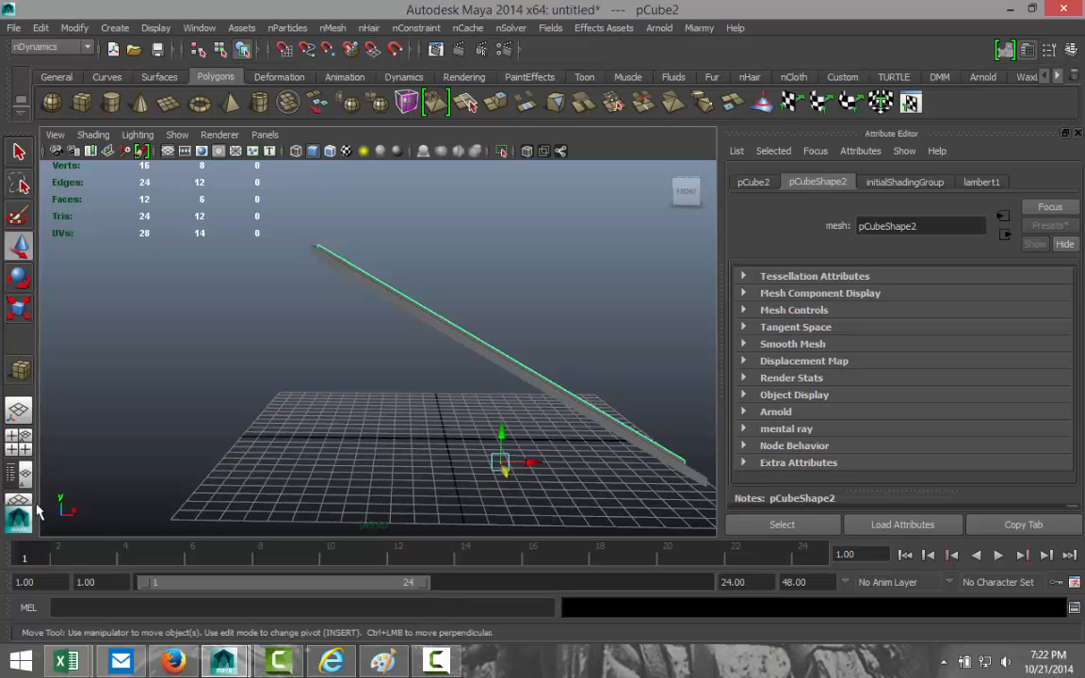
Create a flat polygon cube spanning both rails near their lower ends as a stair tread.
{"action": "left_click", "coordinate": [82, 102]}
{"action": "left_click_drag", "start_coordinate": [297, 499], "coordinate": [621, 476]}
{"action": "key", "text": "w"}
{"action": "left_click_drag", "start_coordinate": [483, 462], "coordinate": [394, 497], "text": "alt"}
{"action": "middle_click_drag", "start_coordinate": [410, 489], "coordinate": [404, 421], "text": "alt"}
{"action": "left_click_drag", "start_coordinate": [434, 463], "coordinate": [372, 461], "text": "alt"}
In the side view, scale the tread to about 0.819 along Z and lower it to about Y 0.767.
{"action": "left_click", "coordinate": [18, 437]}
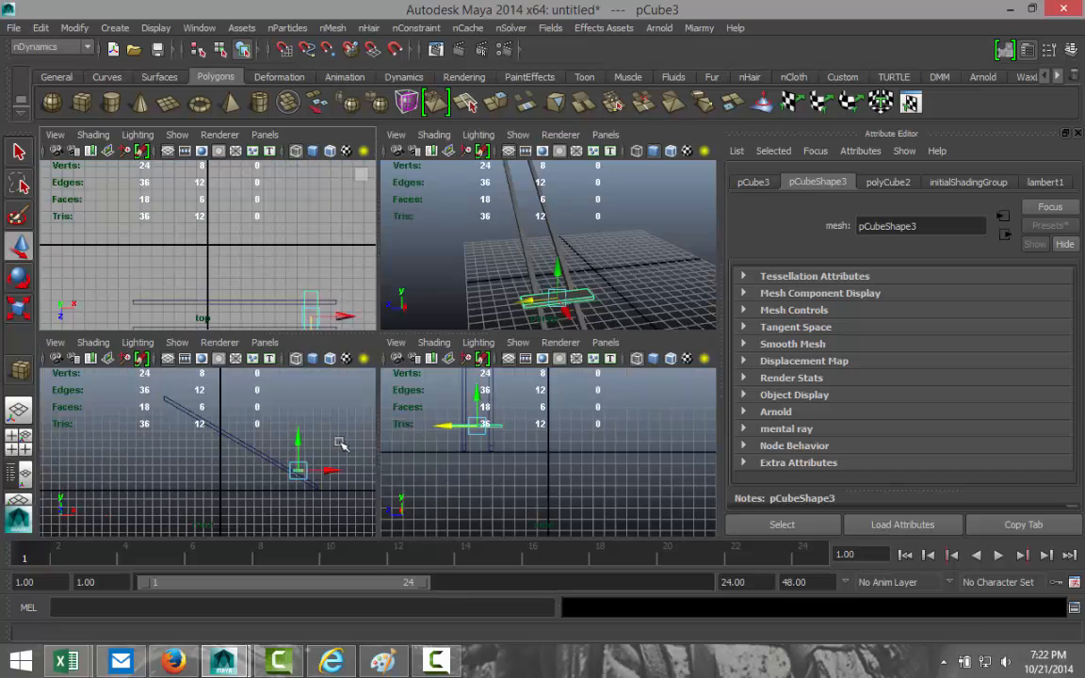
{"action": "key", "text": "space"}
{"action": "middle_click_drag", "start_coordinate": [492, 513], "coordinate": [411, 489]}
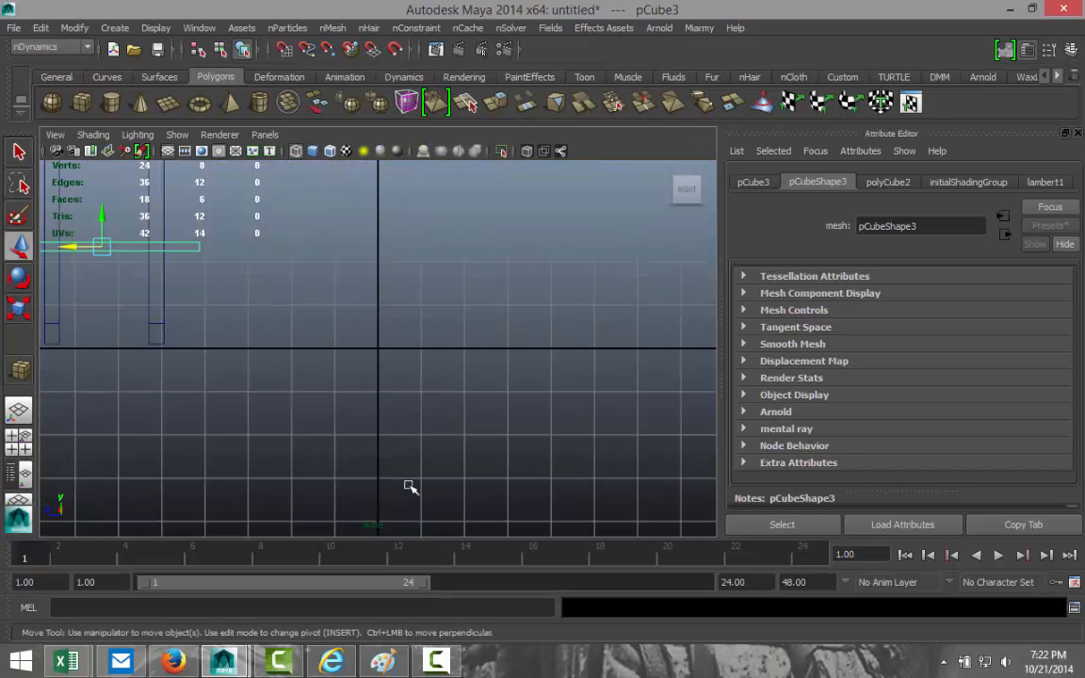
{"action": "middle_click_drag", "start_coordinate": [257, 377], "coordinate": [461, 454], "text": "alt"}
{"action": "scroll", "coordinate": [461, 453], "scroll_direction": "up", "scroll_amount": 2}
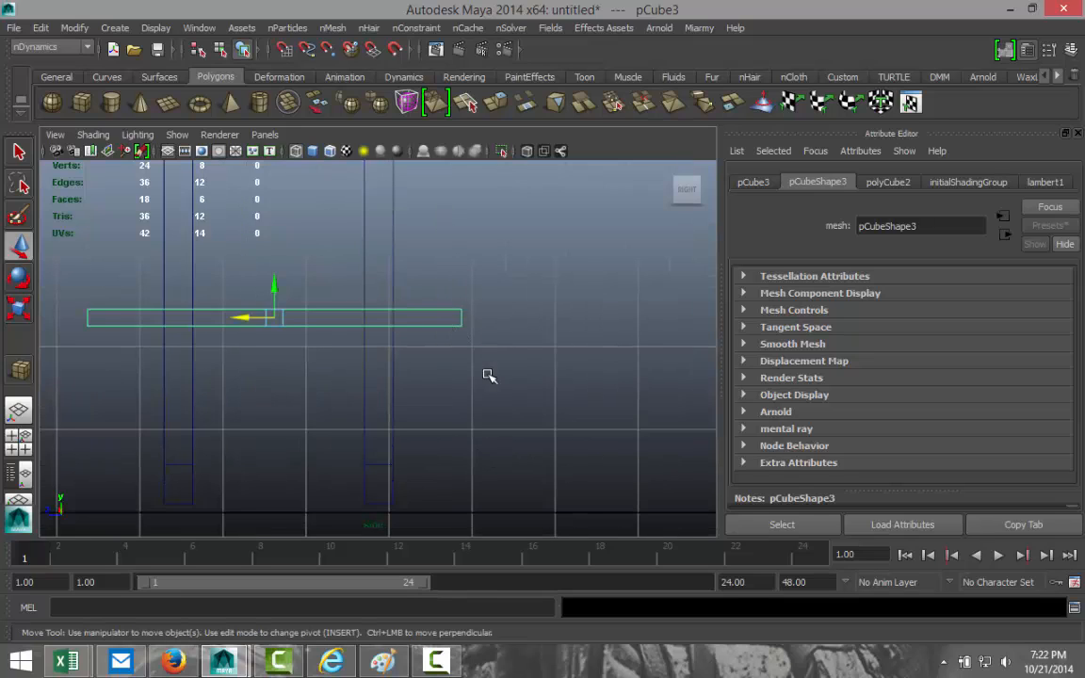
{"action": "key", "text": "r"}
{"action": "left_click_drag", "start_coordinate": [238, 320], "coordinate": [243, 320]}
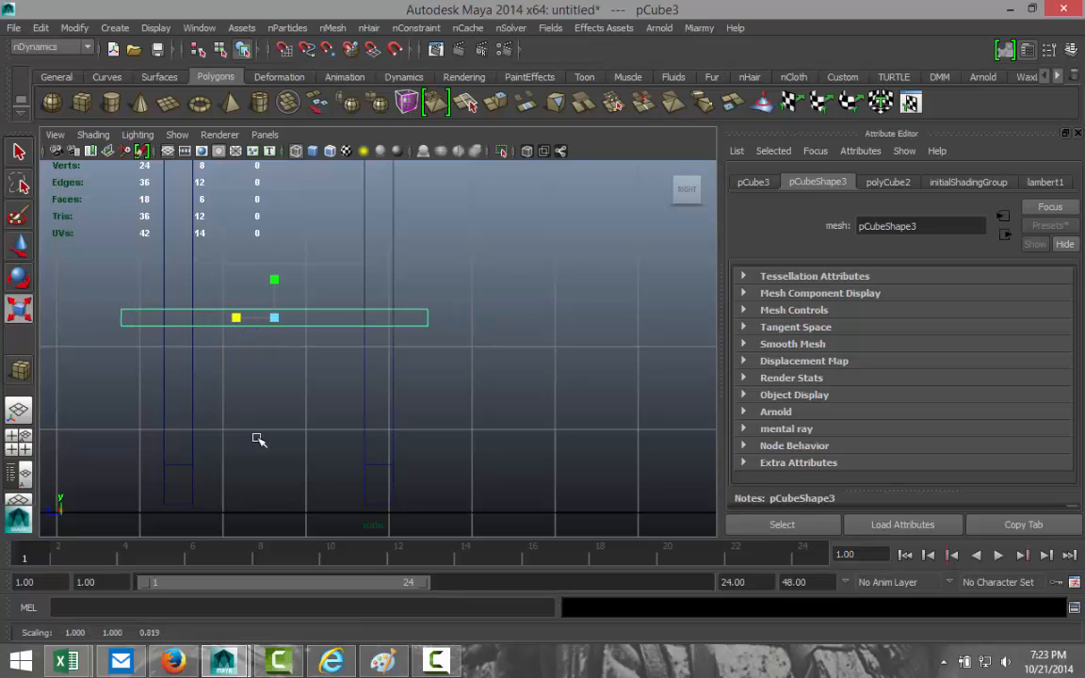
{"action": "key", "text": "w"}
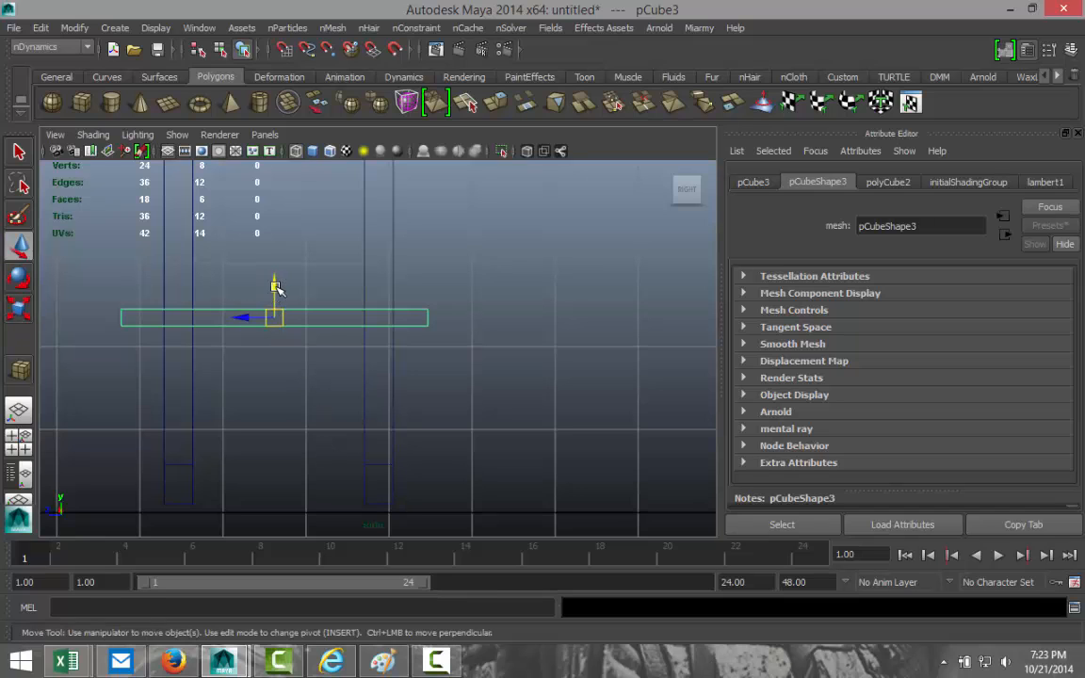
{"action": "left_click_drag", "start_coordinate": [277, 288], "coordinate": [285, 418]}
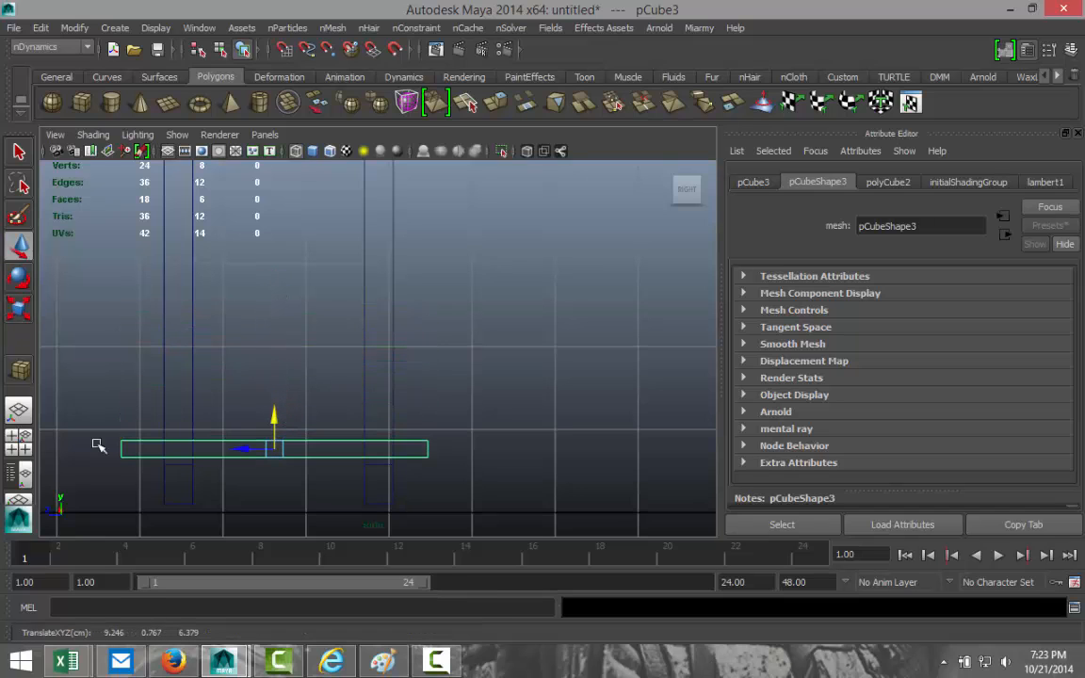
In the front view, move the tread onto the lower end of the rails, at about X 11.365 and Y 0.926.
{"action": "key", "text": "space"}
{"action": "key", "text": "space"}
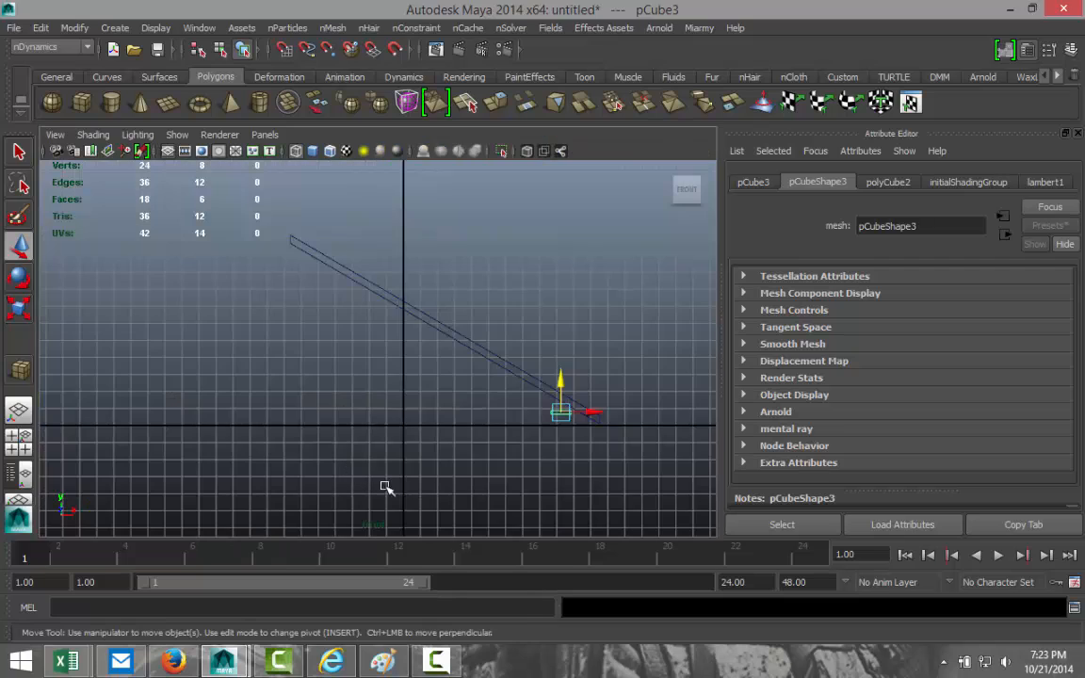
{"action": "key", "text": "f"}
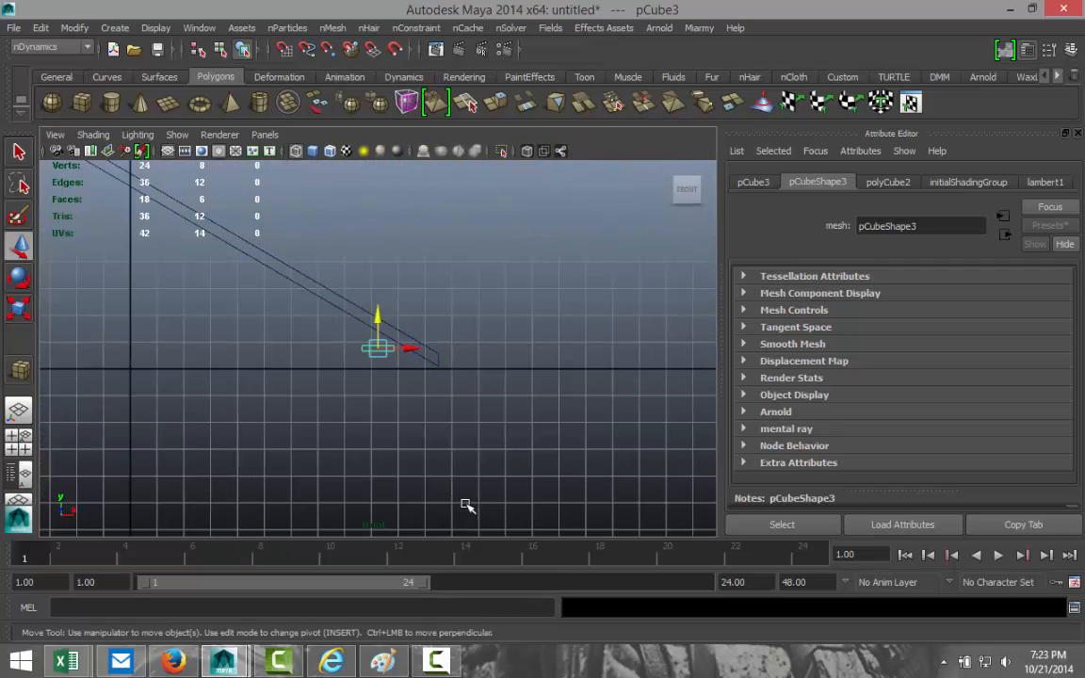
{"action": "left_click_drag", "start_coordinate": [380, 317], "coordinate": [451, 336]}
{"action": "left_click_drag", "start_coordinate": [415, 288], "coordinate": [420, 302]}
{"action": "left_click_drag", "start_coordinate": [450, 339], "coordinate": [470, 336]}
{"action": "left_click_drag", "start_coordinate": [436, 297], "coordinate": [435, 310]}
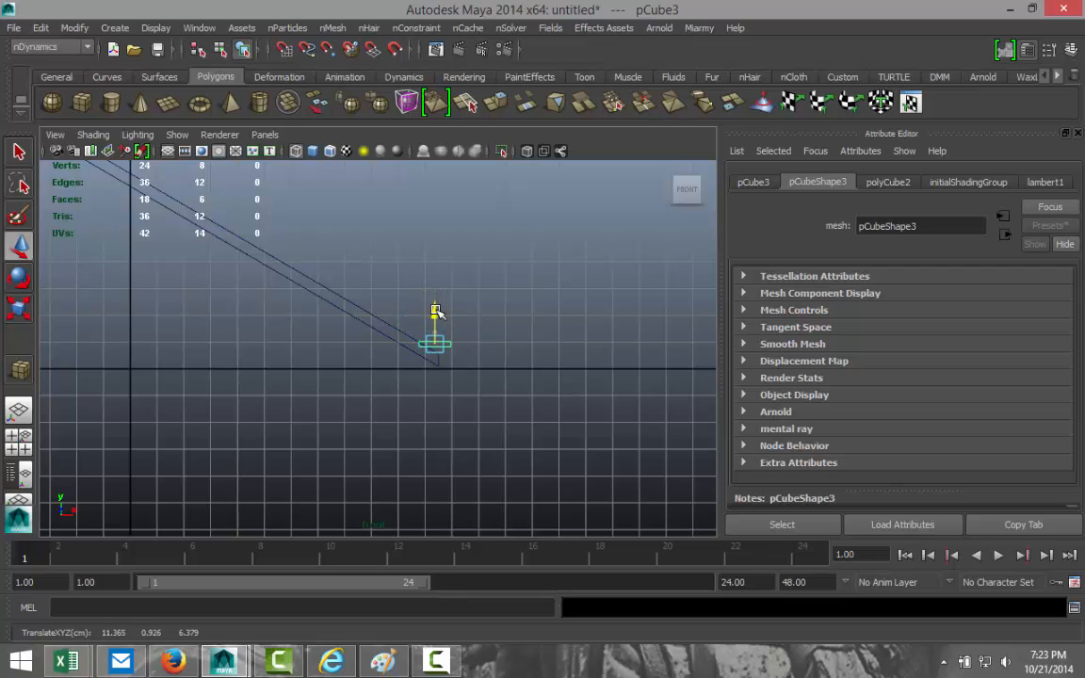
{"action": "scroll", "coordinate": [513, 429], "scroll_direction": "up", "scroll_amount": 4}
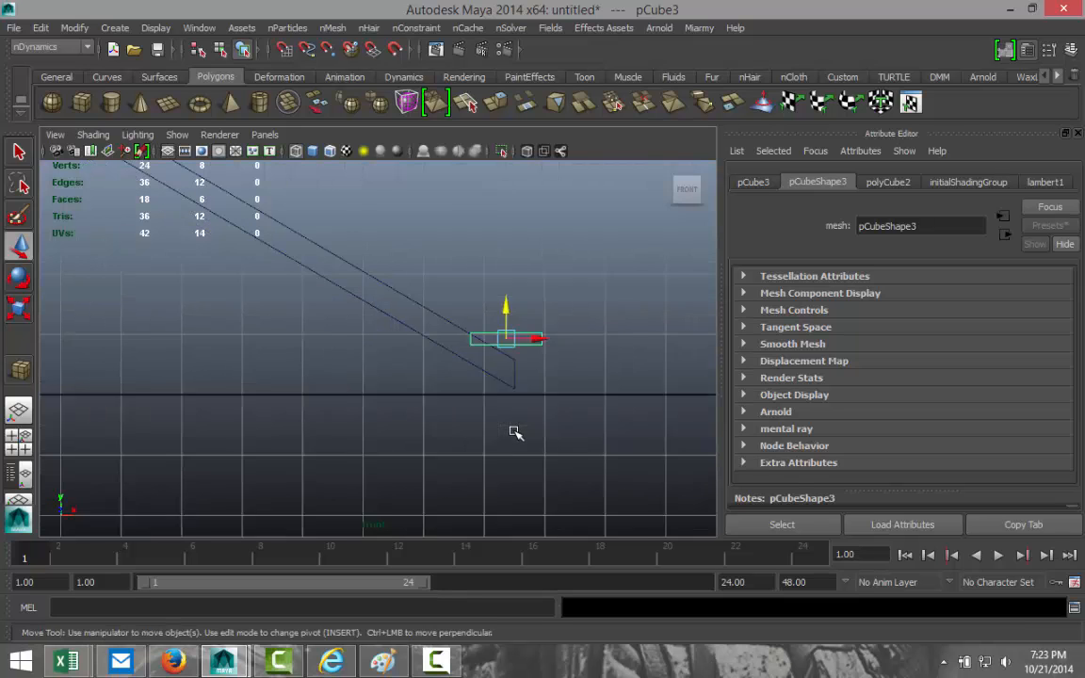
{"action": "middle_click_drag", "start_coordinate": [513, 440], "coordinate": [361, 472], "text": "alt"}
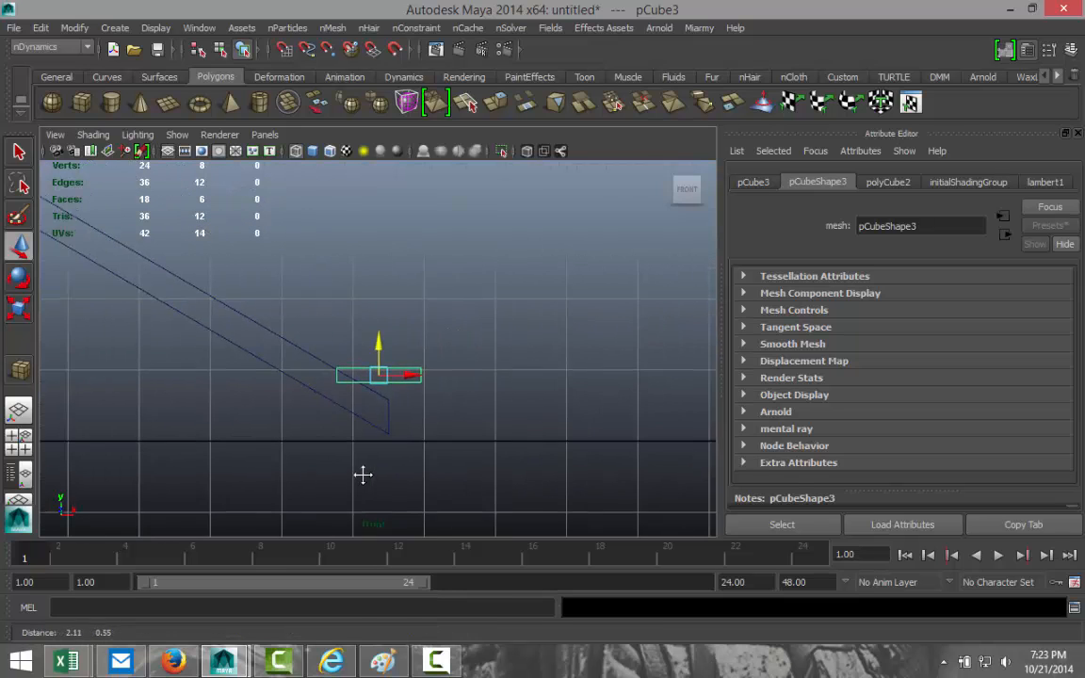
In the front view, lower the tread slightly on the rails to about Y 0.901.
{"action": "scroll", "coordinate": [436, 451], "scroll_direction": "up", "scroll_amount": 6}
{"action": "scroll", "coordinate": [442, 451], "scroll_direction": "up", "scroll_amount": 3}
{"action": "middle_click_drag", "start_coordinate": [301, 453], "coordinate": [382, 382], "text": "alt"}
{"action": "left_click_drag", "start_coordinate": [475, 339], "coordinate": [474, 350]}
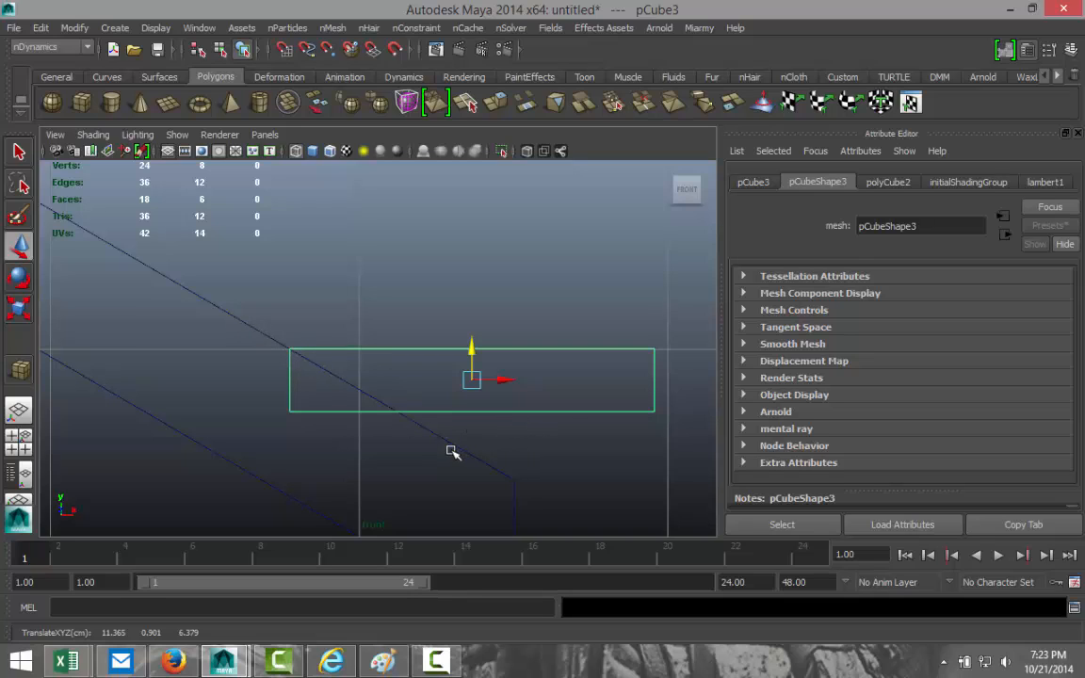
Examine from several angles in the perspective view how the tread sits on the lower ends of the two rails.
{"action": "left_click", "coordinate": [18, 443]}
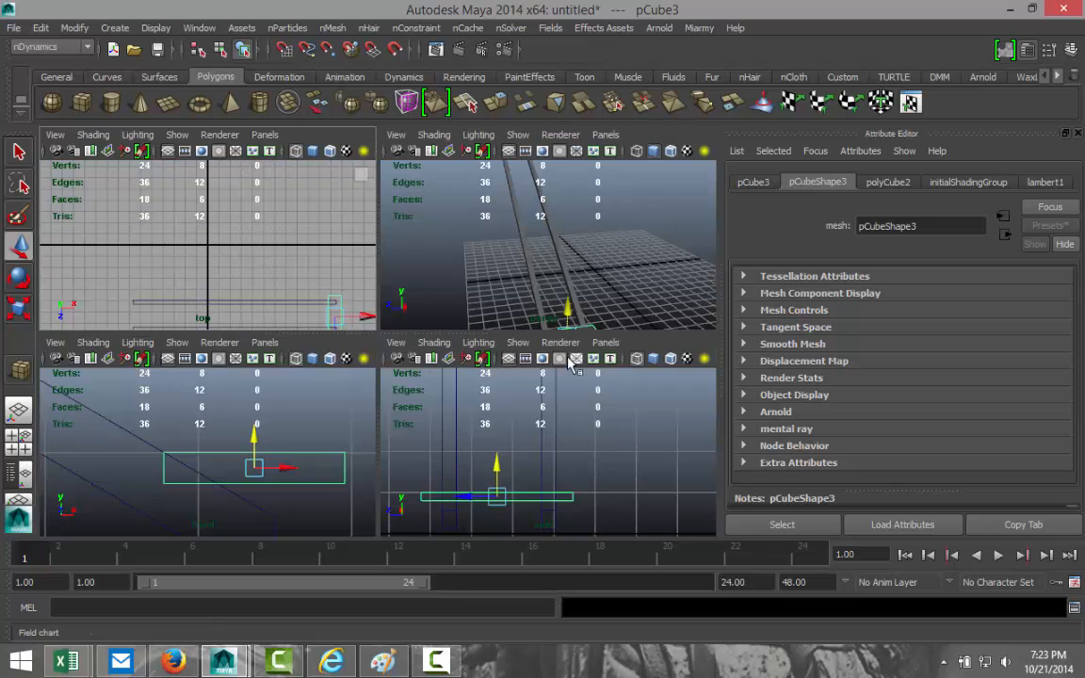
{"action": "key", "text": "space"}
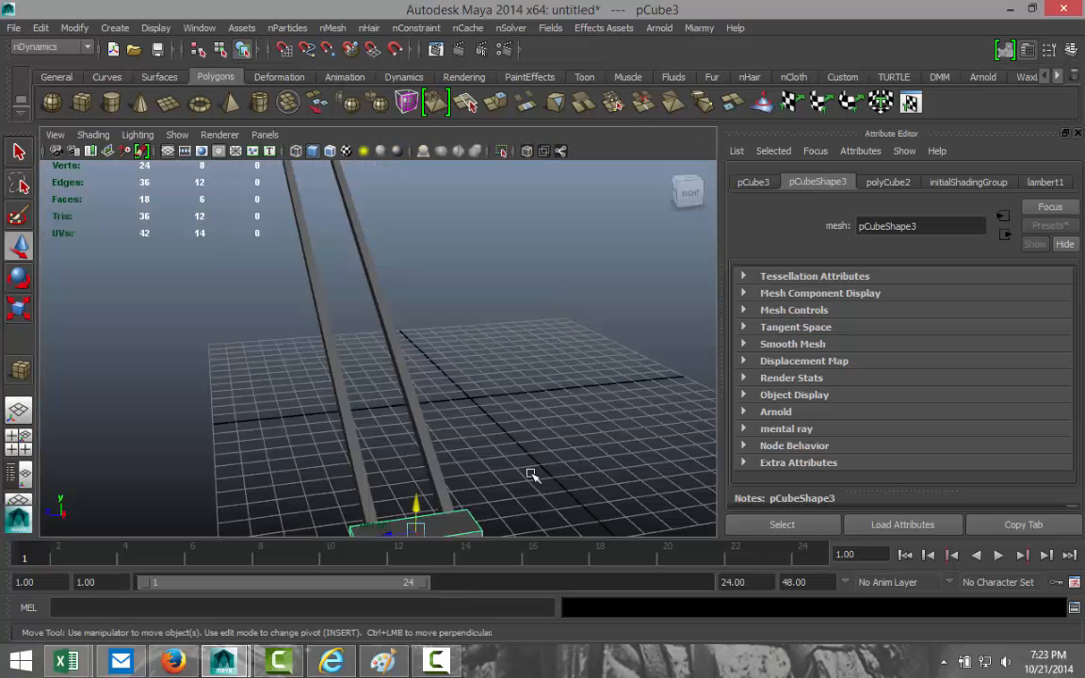
{"action": "middle_click_drag", "start_coordinate": [526, 489], "coordinate": [505, 390], "text": "alt"}
{"action": "left_click_drag", "start_coordinate": [506, 390], "coordinate": [501, 383], "text": "alt"}
{"action": "scroll", "coordinate": [490, 388], "scroll_direction": "up", "scroll_amount": 5}
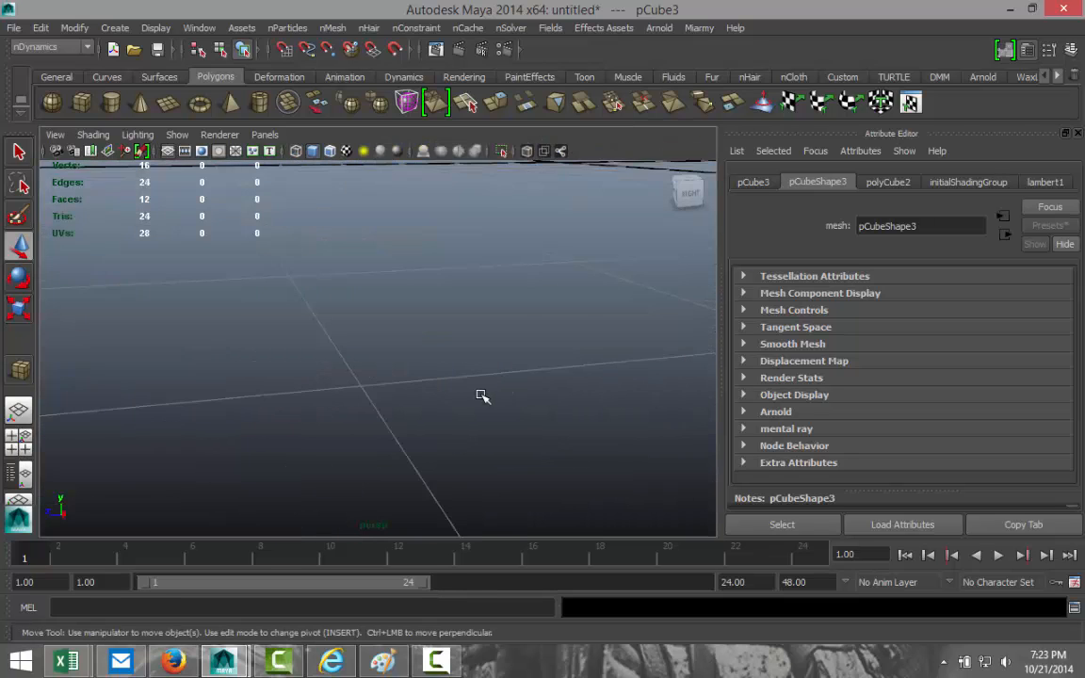
{"action": "scroll", "coordinate": [481, 397], "scroll_direction": "down", "scroll_amount": 1}
{"action": "scroll", "coordinate": [471, 403], "scroll_direction": "down", "scroll_amount": 5}
{"action": "left_click_drag", "start_coordinate": [402, 418], "coordinate": [447, 427], "text": "alt"}
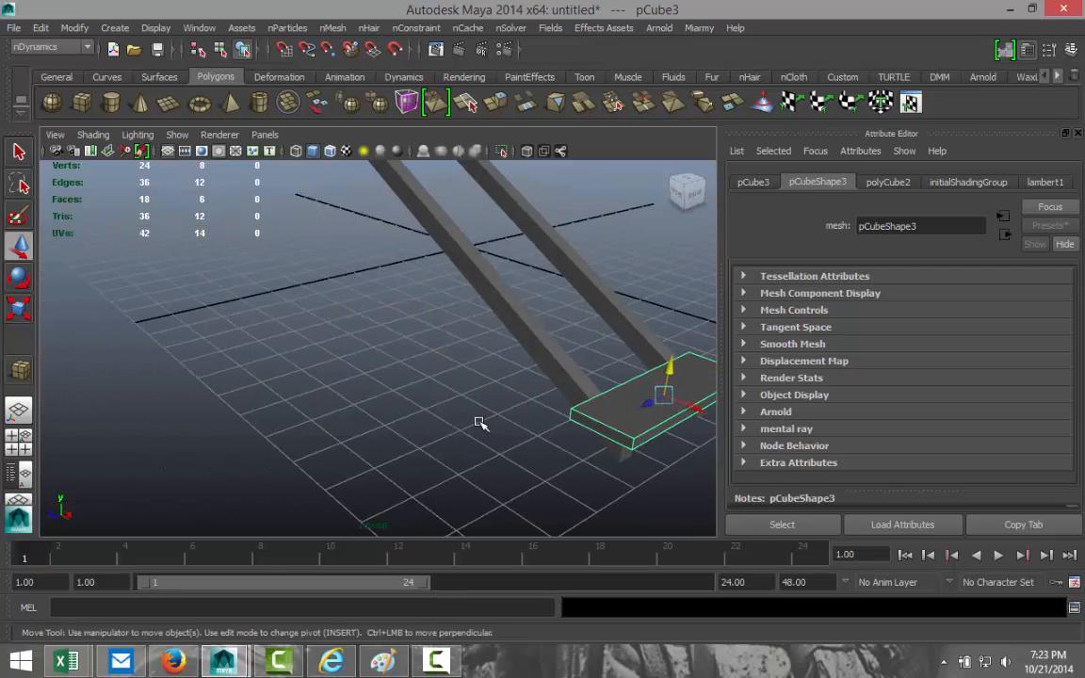
{"action": "middle_click_drag", "start_coordinate": [479, 422], "coordinate": [383, 443], "text": "alt"}
{"action": "left_click_drag", "start_coordinate": [382, 443], "coordinate": [320, 424], "text": "alt"}
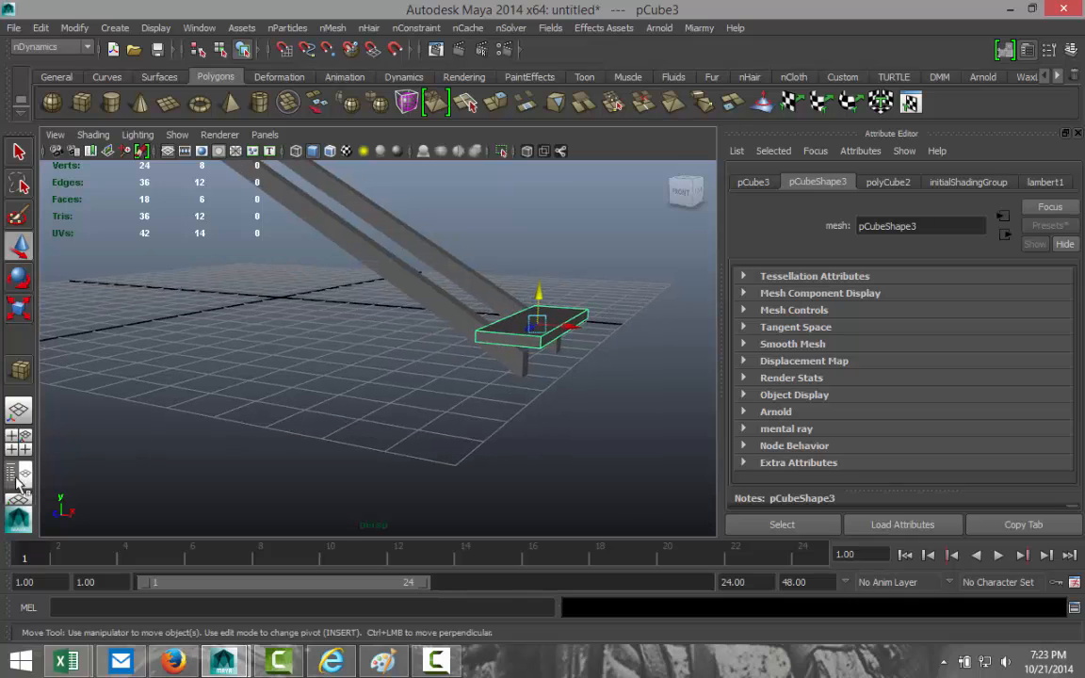
In the front view, move the tread along X to about 10.901 so its outer edge lines up with the rail ends.
{"action": "left_click", "coordinate": [18, 434]}
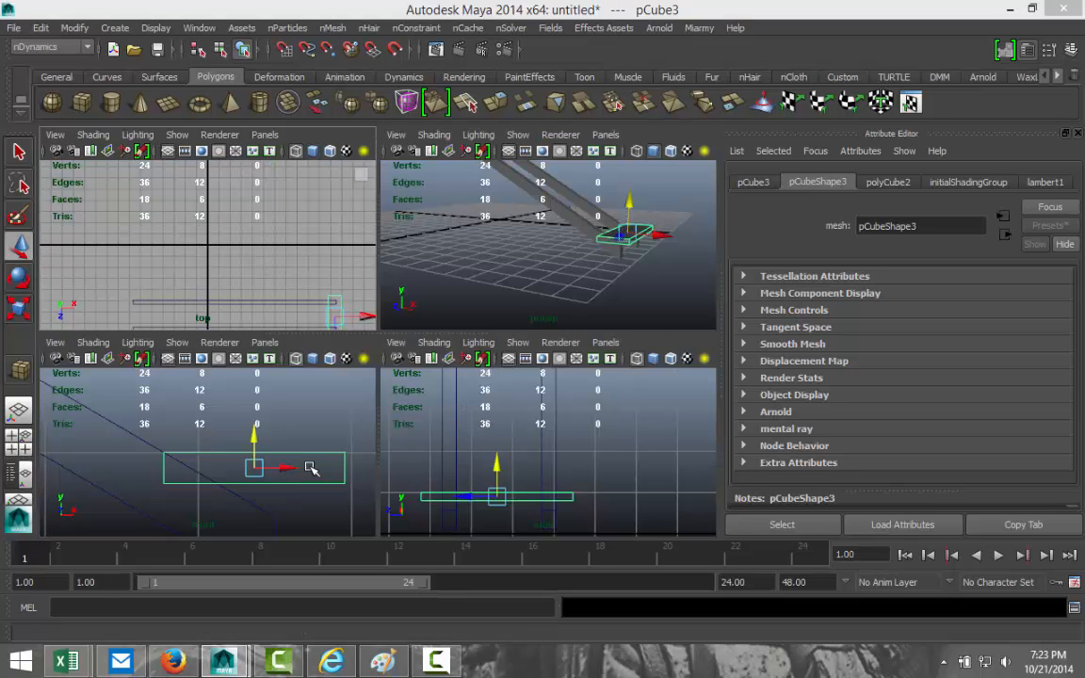
{"action": "key", "text": "space"}
{"action": "left_click_drag", "start_coordinate": [505, 380], "coordinate": [368, 412]}
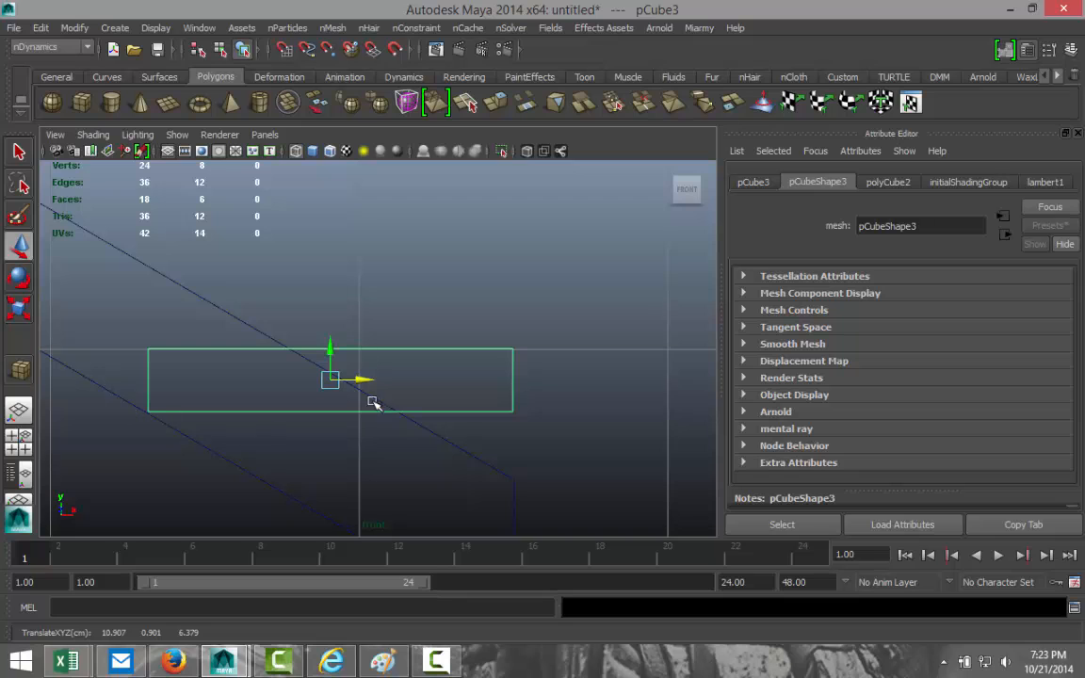
{"action": "left_click_drag", "start_coordinate": [374, 384], "coordinate": [372, 382]}
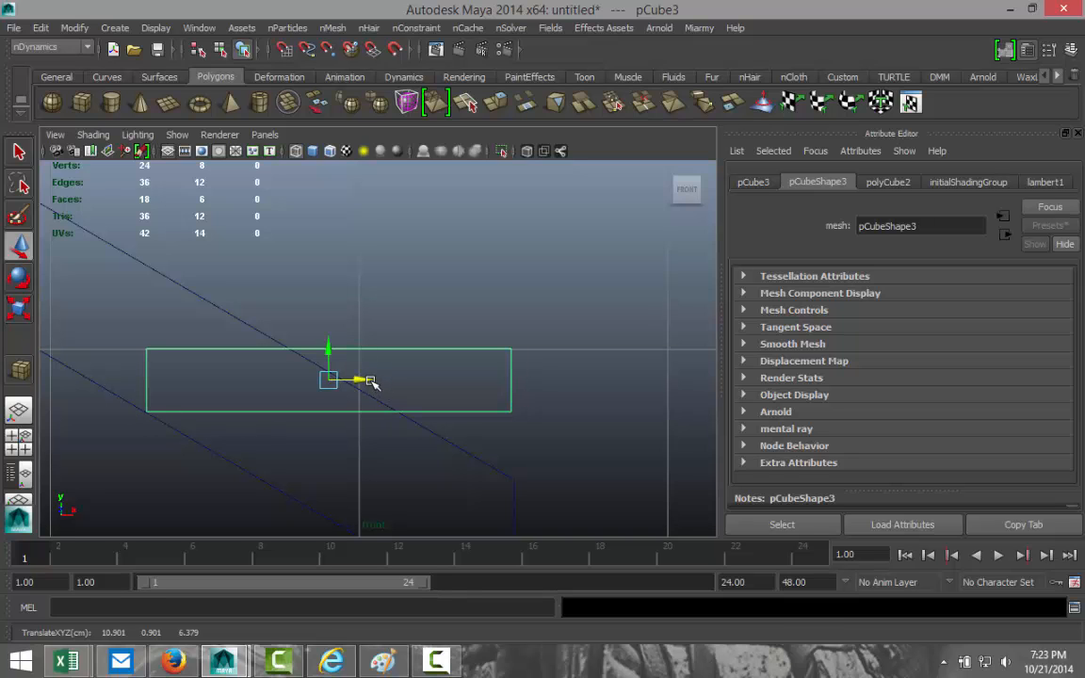
{"action": "key", "text": "space"}
{"action": "key", "text": "space"}
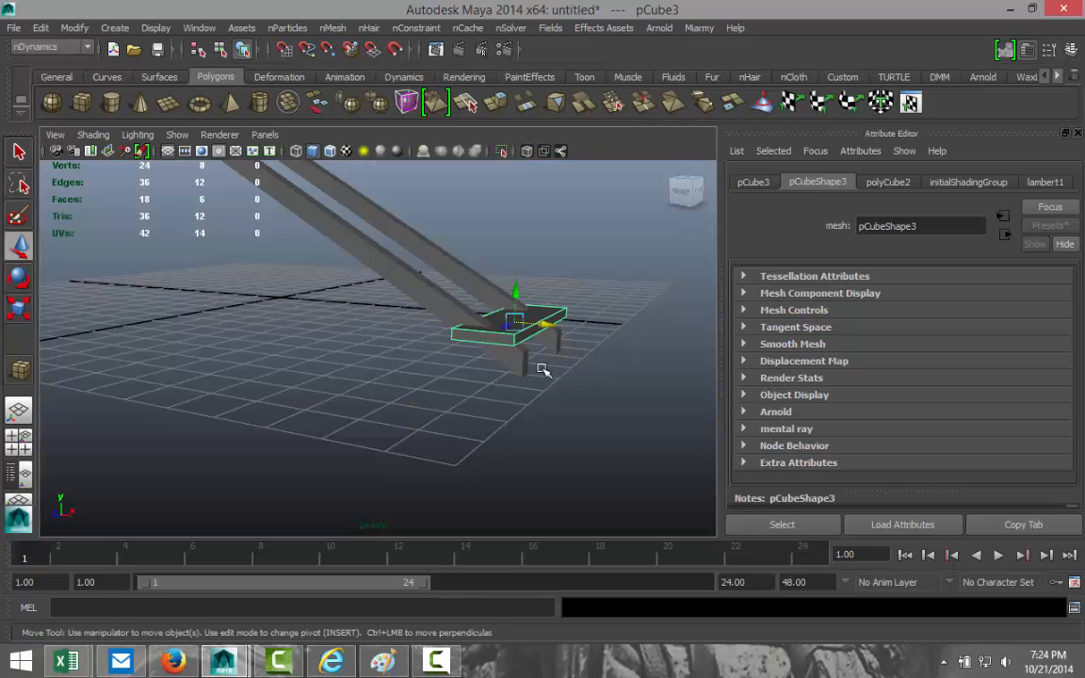
{"action": "key", "text": "f"}
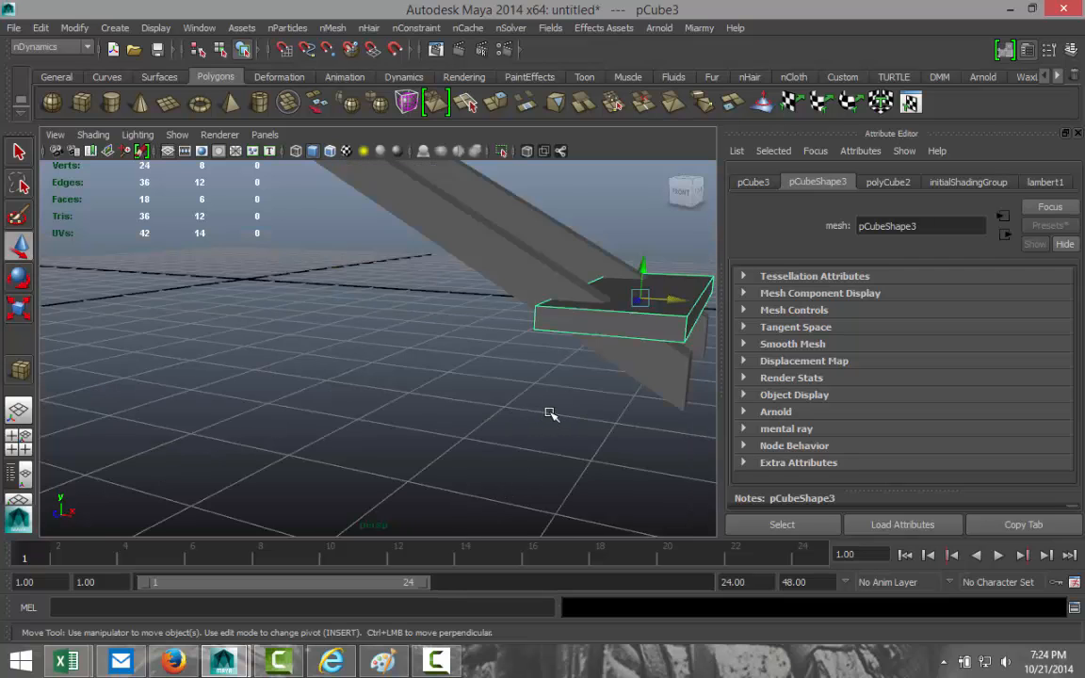
{"action": "left_click_drag", "start_coordinate": [551, 414], "coordinate": [529, 418], "text": "alt"}
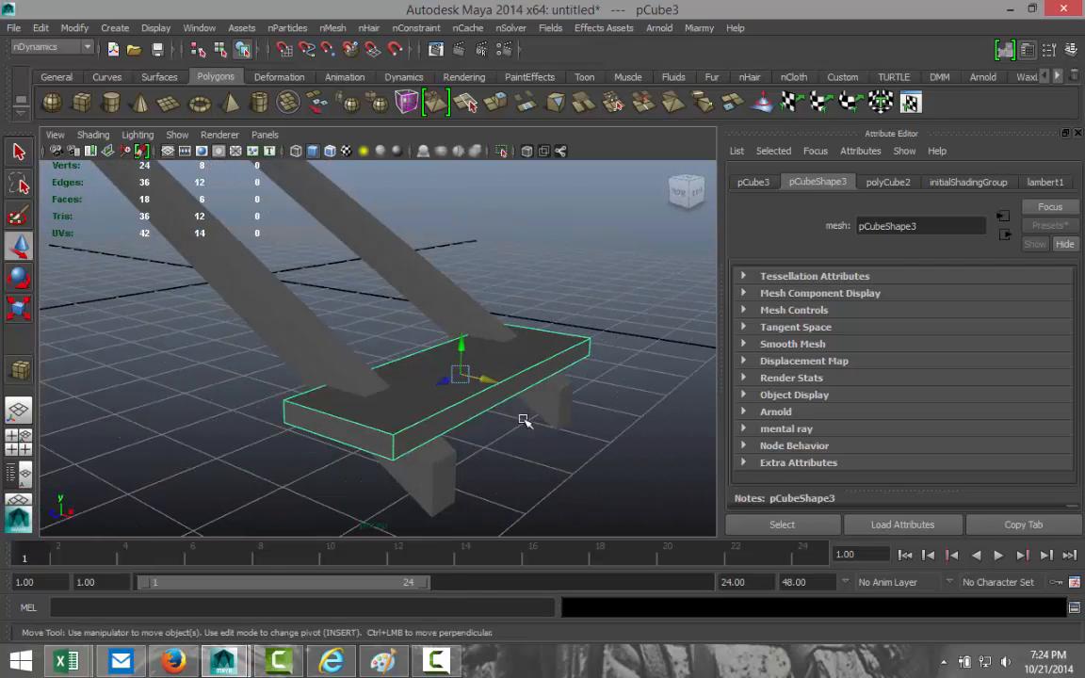
{"action": "middle_click_drag", "start_coordinate": [248, 412], "coordinate": [279, 407], "text": "alt"}
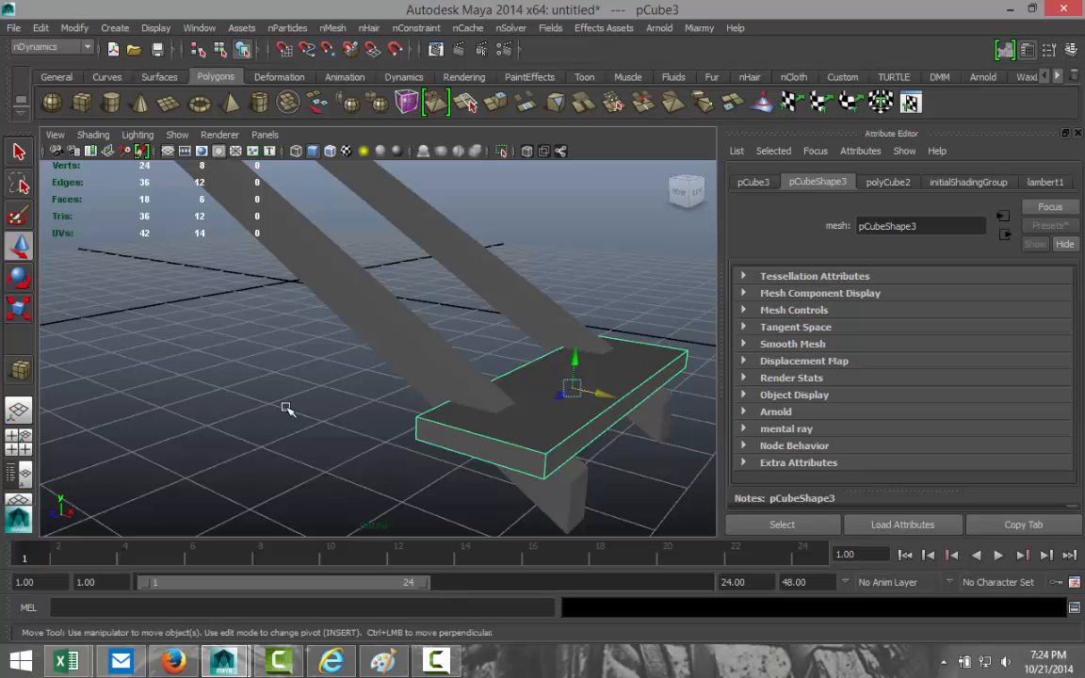
{"action": "left_click_drag", "start_coordinate": [279, 407], "coordinate": [156, 404], "text": "alt"}
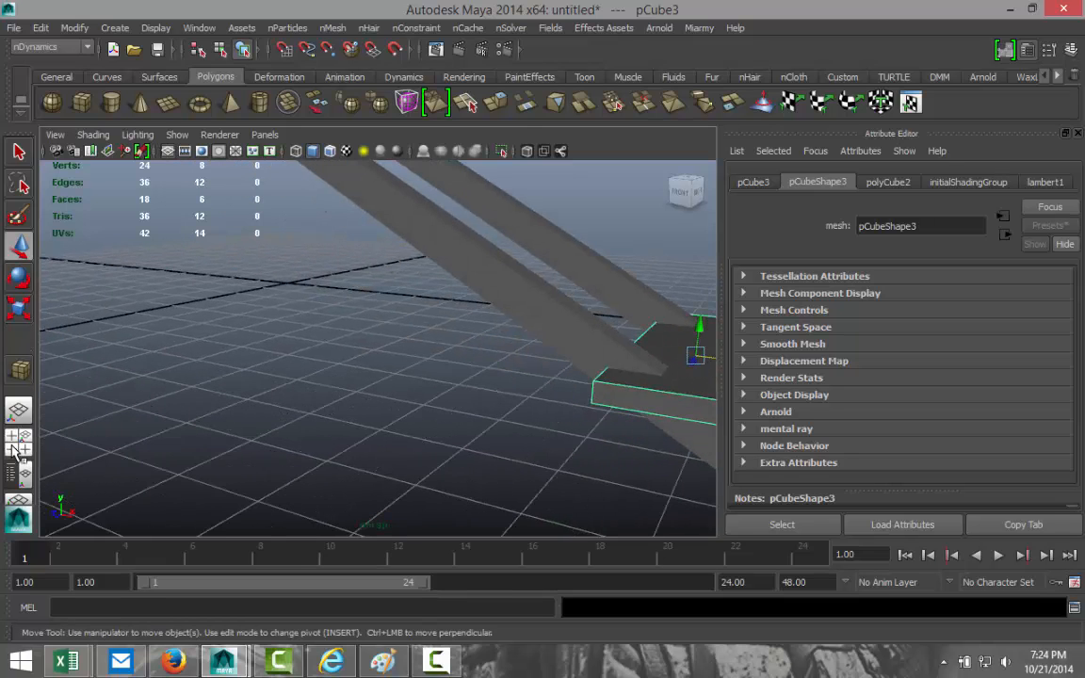
In the front view, duplicate the tread and move the copy along X to about 9.763.
{"action": "left_click", "coordinate": [20, 410]}
{"action": "key", "text": "space"}
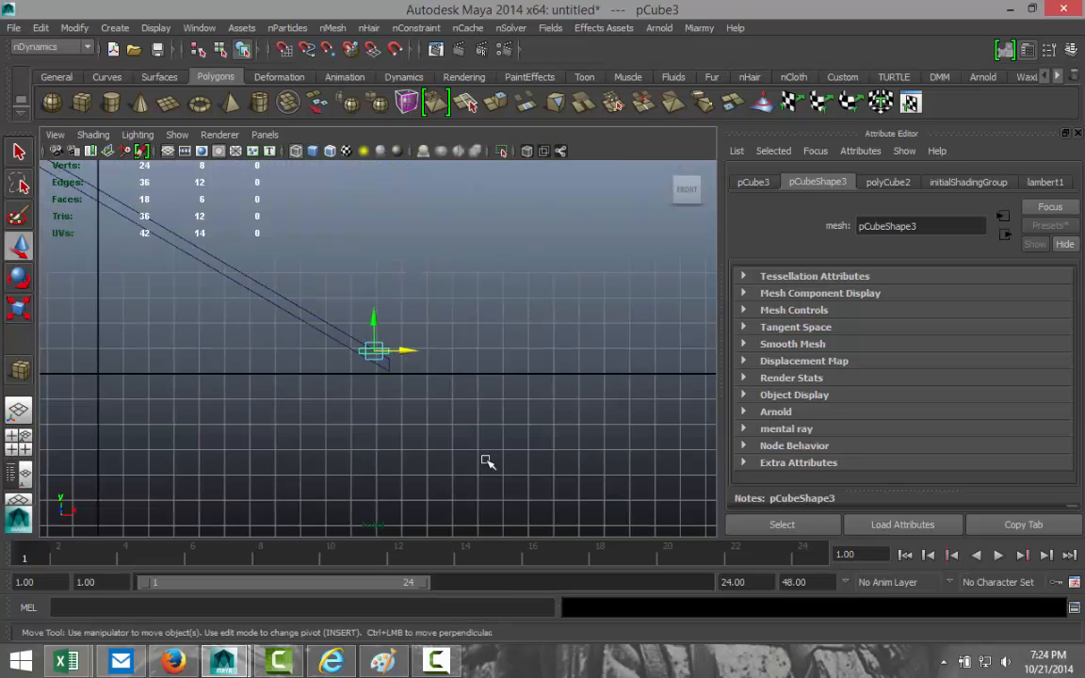
{"action": "middle_click_drag", "start_coordinate": [496, 395], "coordinate": [607, 444], "text": "alt"}
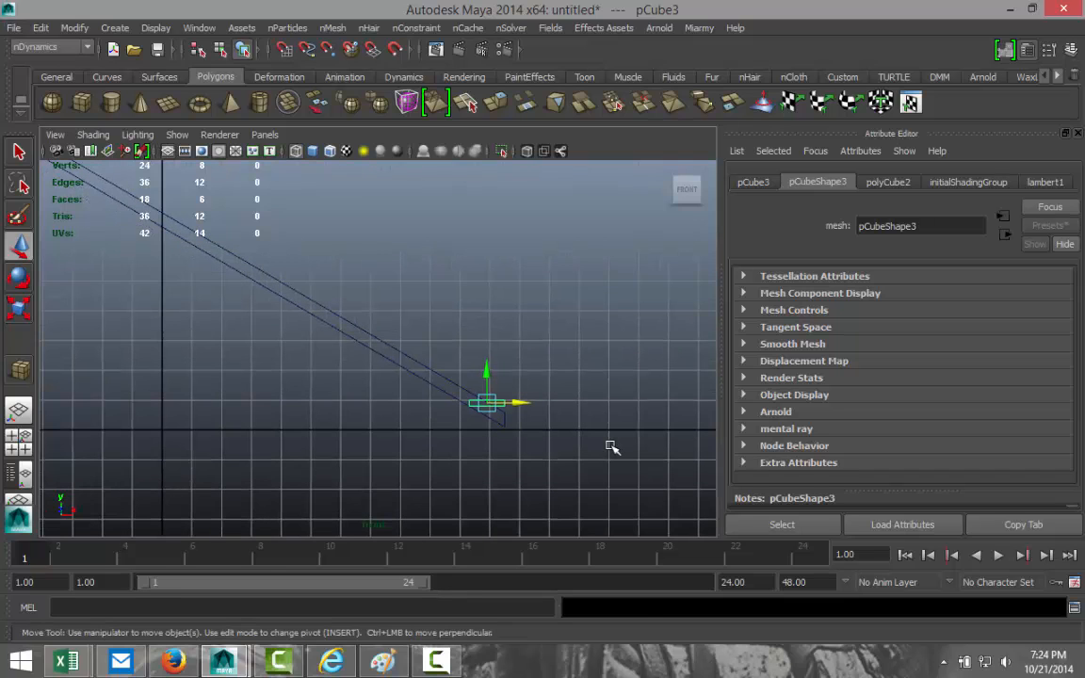
{"action": "key", "text": "ctrl+d"}
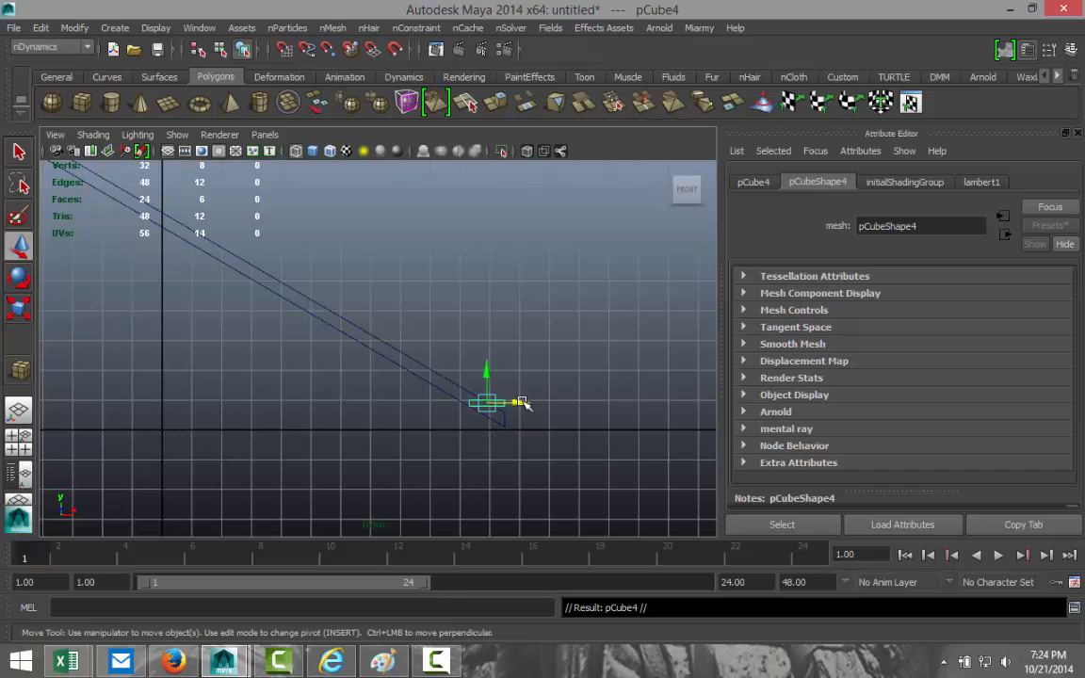
{"action": "left_click_drag", "start_coordinate": [521, 403], "coordinate": [488, 408]}
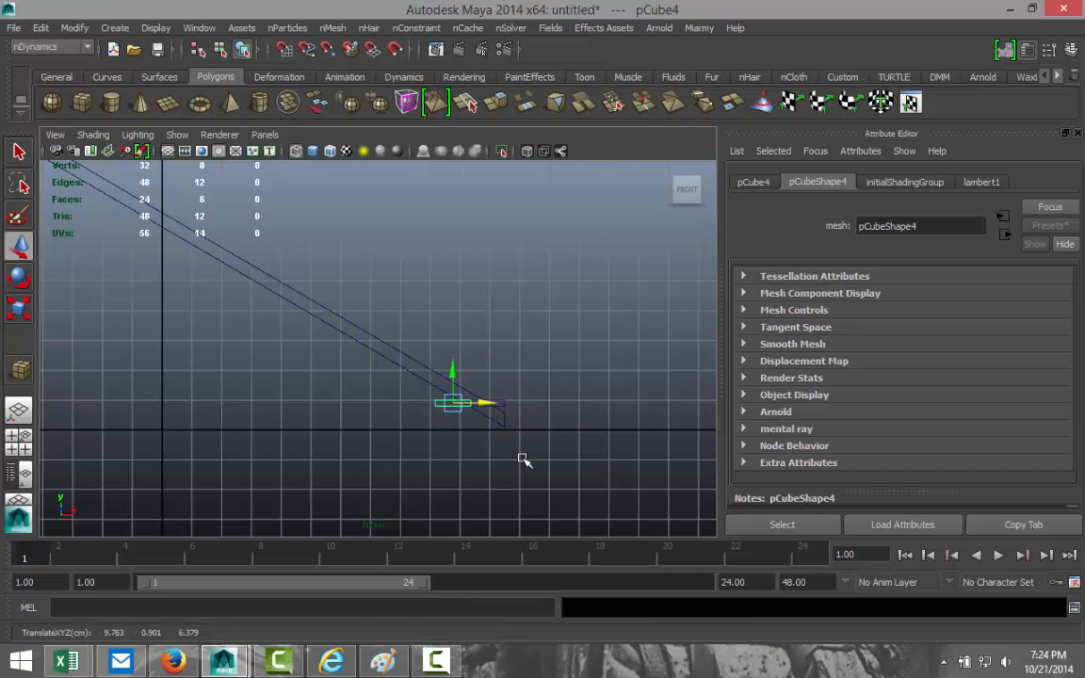
Position the copied tread as the second step on the rails, at about X 9.719 and Y 1.585.
{"action": "scroll", "coordinate": [523, 462], "scroll_direction": "up", "scroll_amount": 3}
{"action": "middle_click_drag", "start_coordinate": [534, 497], "coordinate": [448, 427], "text": "alt"}
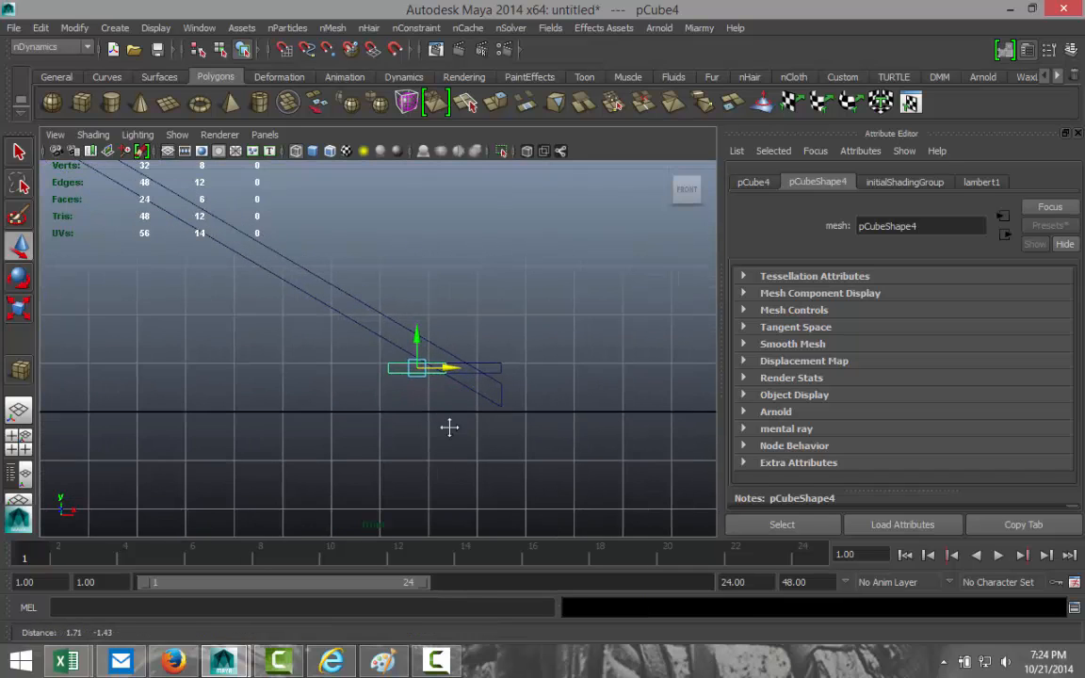
{"action": "scroll", "coordinate": [477, 435], "scroll_direction": "up", "scroll_amount": 6}
{"action": "middle_click_drag", "start_coordinate": [579, 454], "coordinate": [535, 455], "text": "alt"}
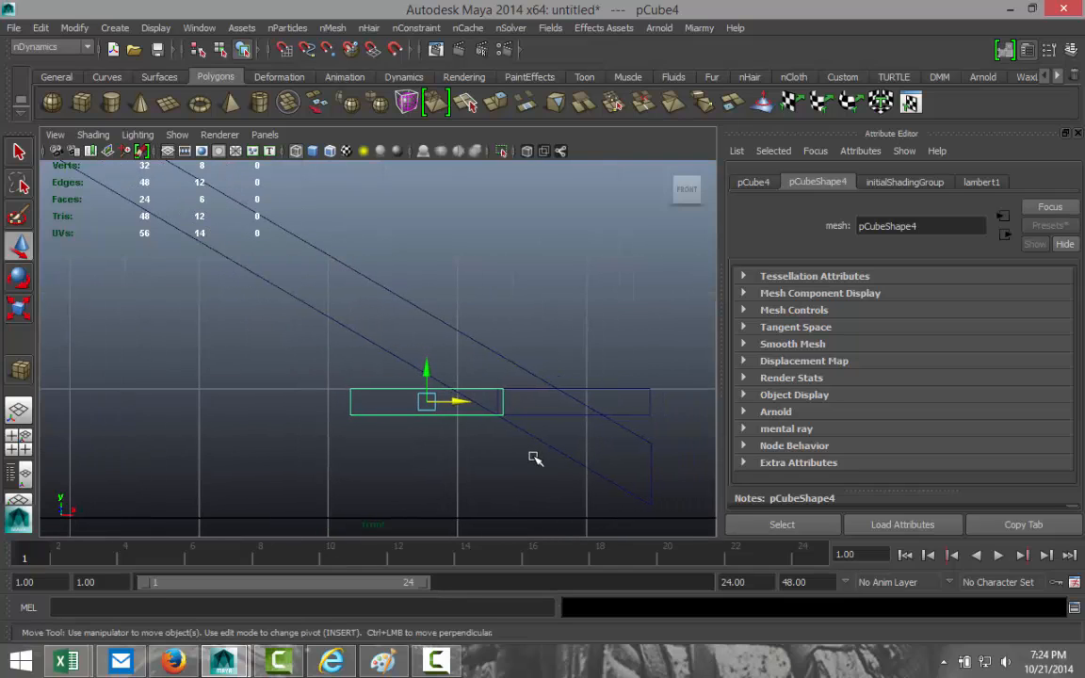
{"action": "right_click_drag", "start_coordinate": [535, 455], "coordinate": [620, 479], "text": "alt"}
{"action": "middle_click_drag", "start_coordinate": [620, 479], "coordinate": [548, 463], "text": "alt"}
{"action": "scroll", "coordinate": [549, 461], "scroll_direction": "up", "scroll_amount": 2}
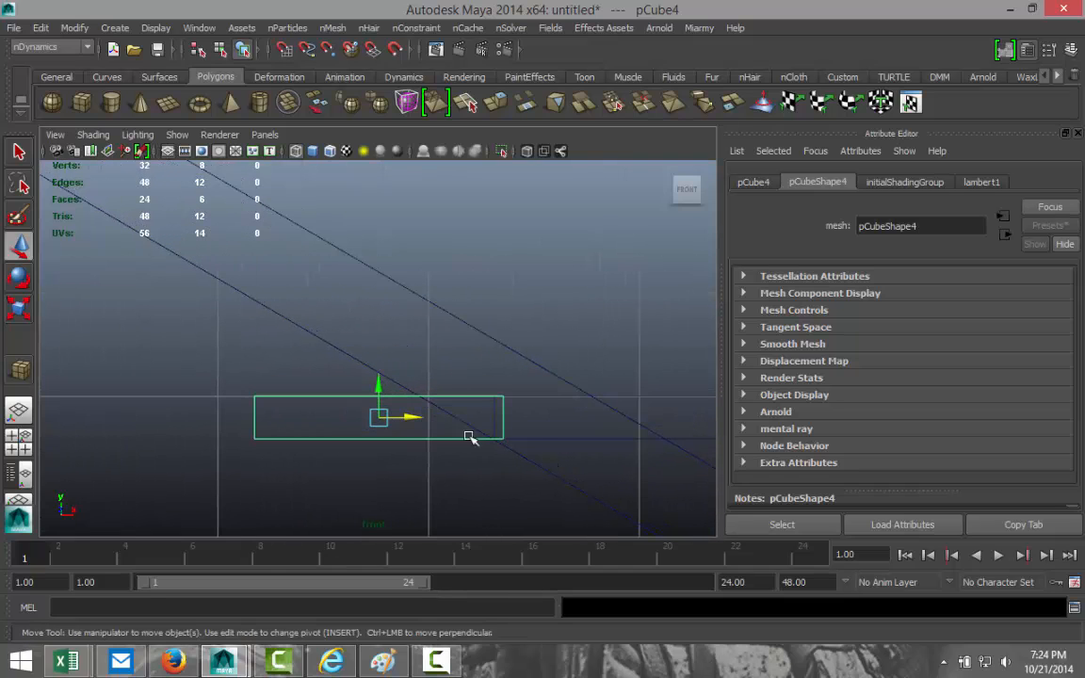
{"action": "left_click_drag", "start_coordinate": [414, 420], "coordinate": [405, 420]}
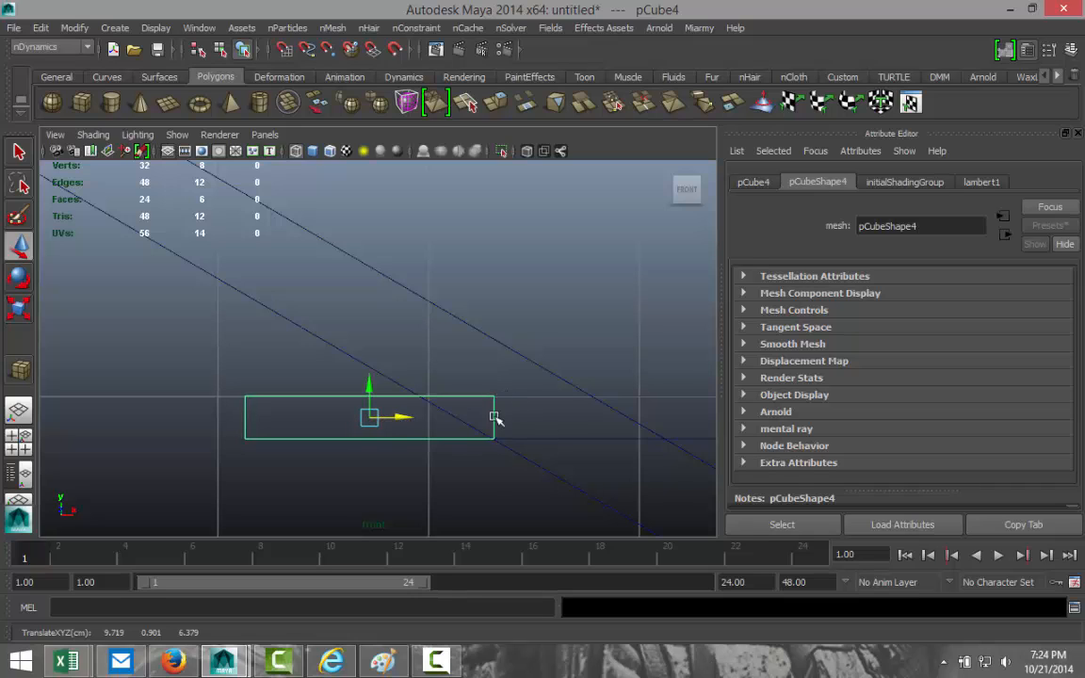
{"action": "left_click_drag", "start_coordinate": [371, 380], "coordinate": [424, 237]}
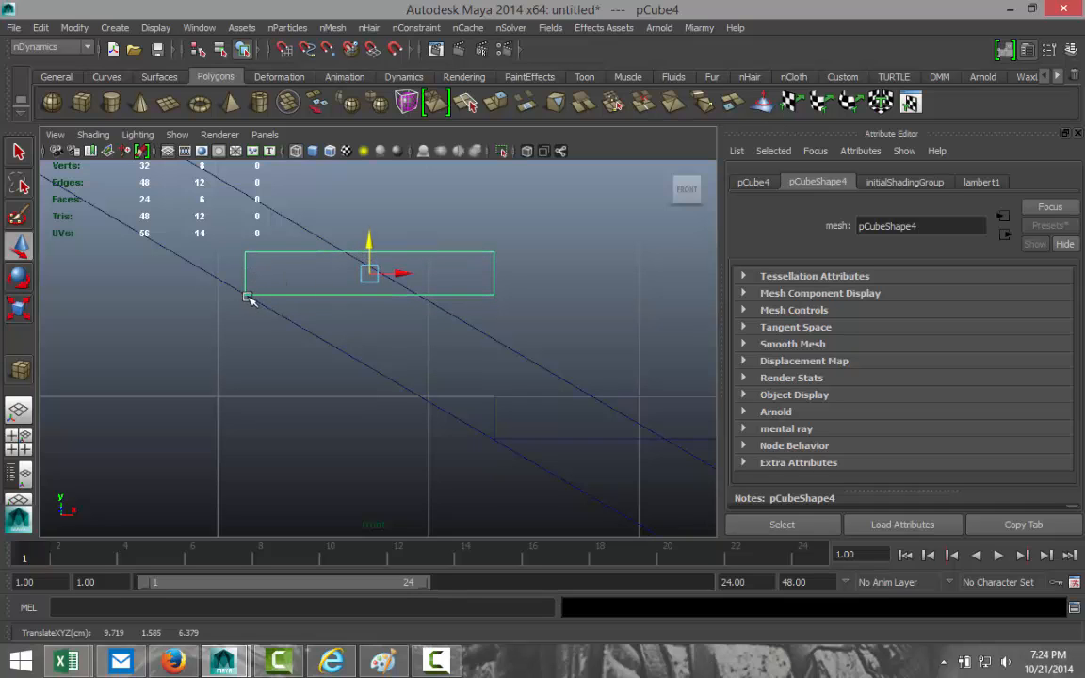
Repeat the tread duplication with the same offset 14 times to fill the rails up to their upper end.
{"action": "scroll", "coordinate": [288, 383], "scroll_direction": "down", "scroll_amount": 5}
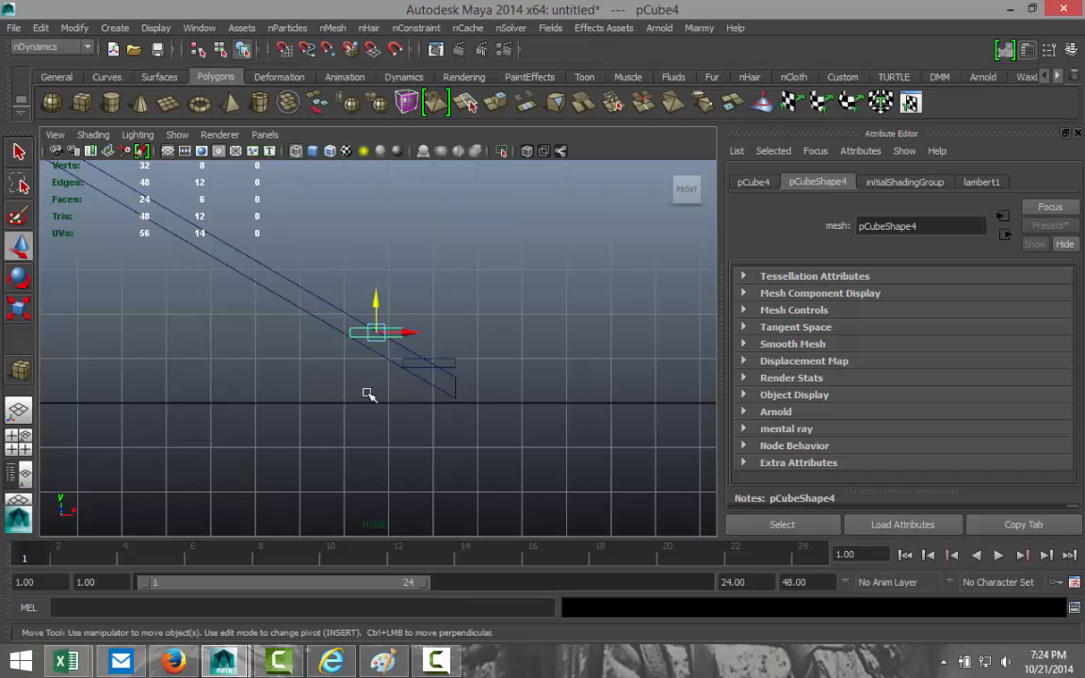
{"action": "scroll", "coordinate": [295, 392], "scroll_direction": "down", "scroll_amount": 5}
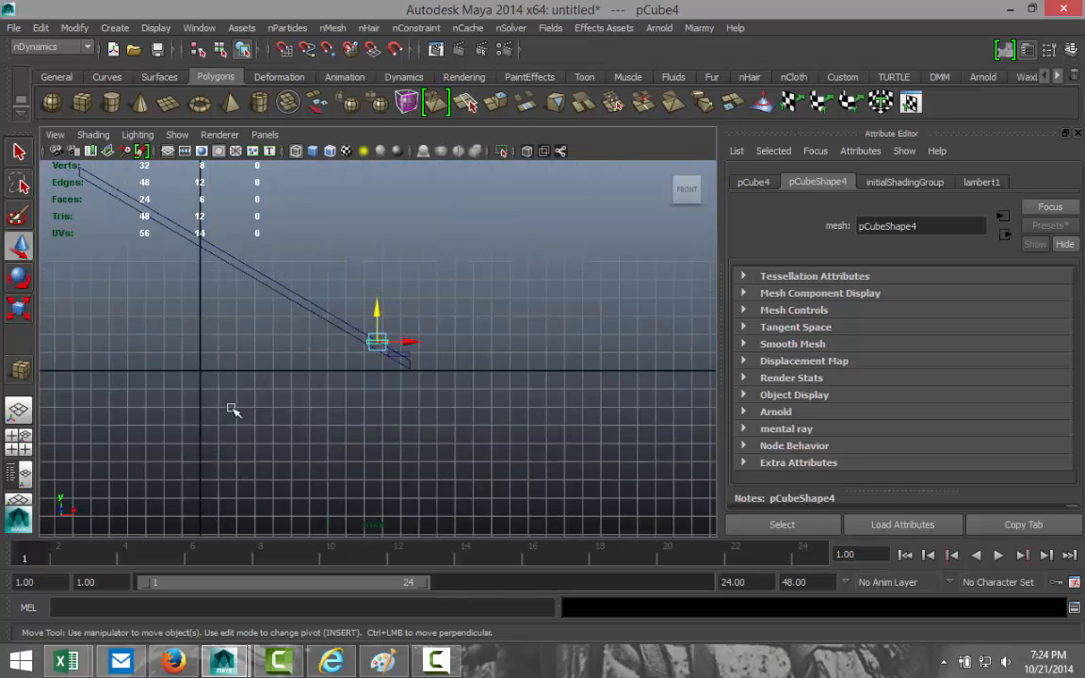
{"action": "middle_click_drag", "start_coordinate": [212, 406], "coordinate": [408, 474], "text": "alt"}
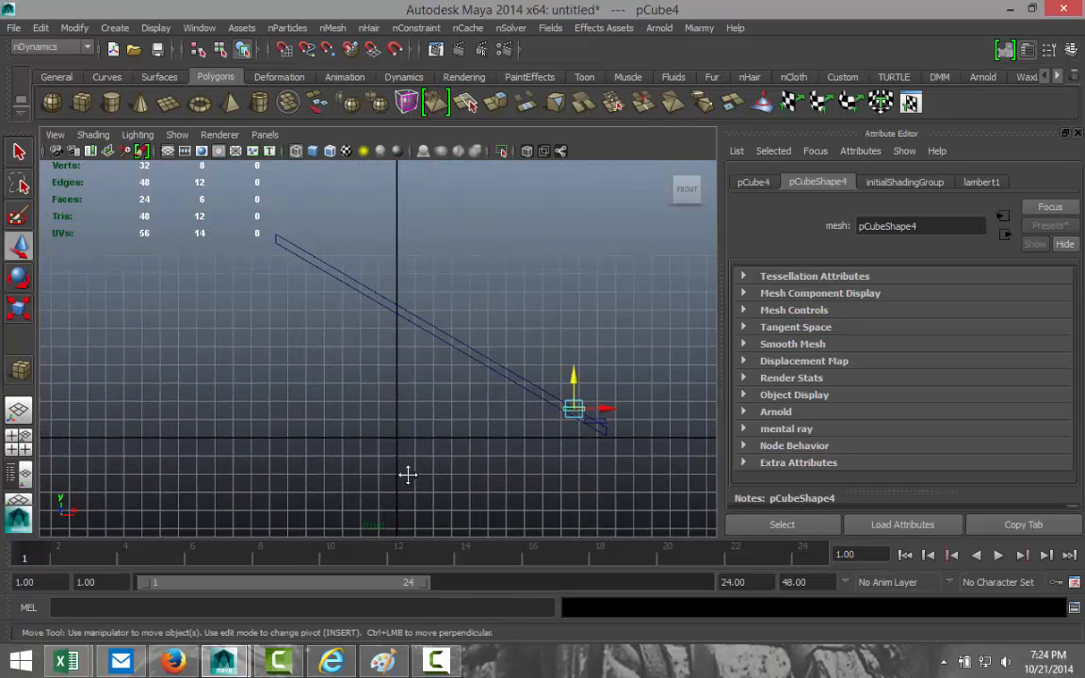
{"action": "key", "text": "shift+d"}
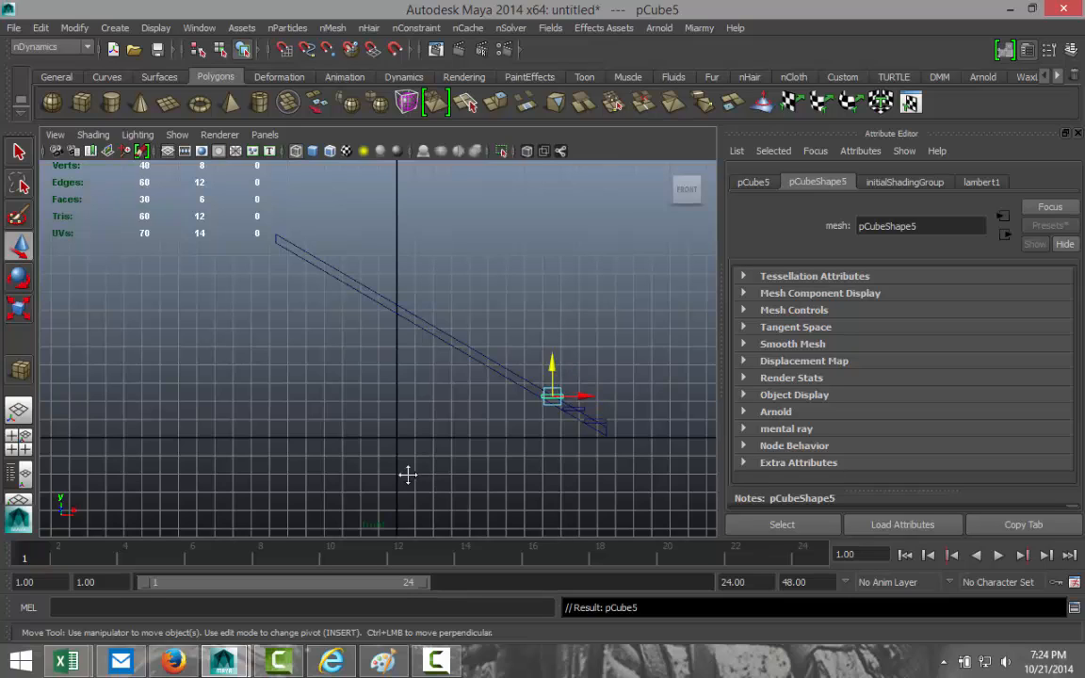
{"action": "key", "text": "shift+d"}
{"action": "key", "text": "shift+d"}
{"action": "key", "text": "shift+d"}
{"action": "key", "text": "shift+d"}
{"action": "key", "text": "shift+d"}
{"action": "key", "text": "shift+d"}
{"action": "key", "text": "shift+d"}
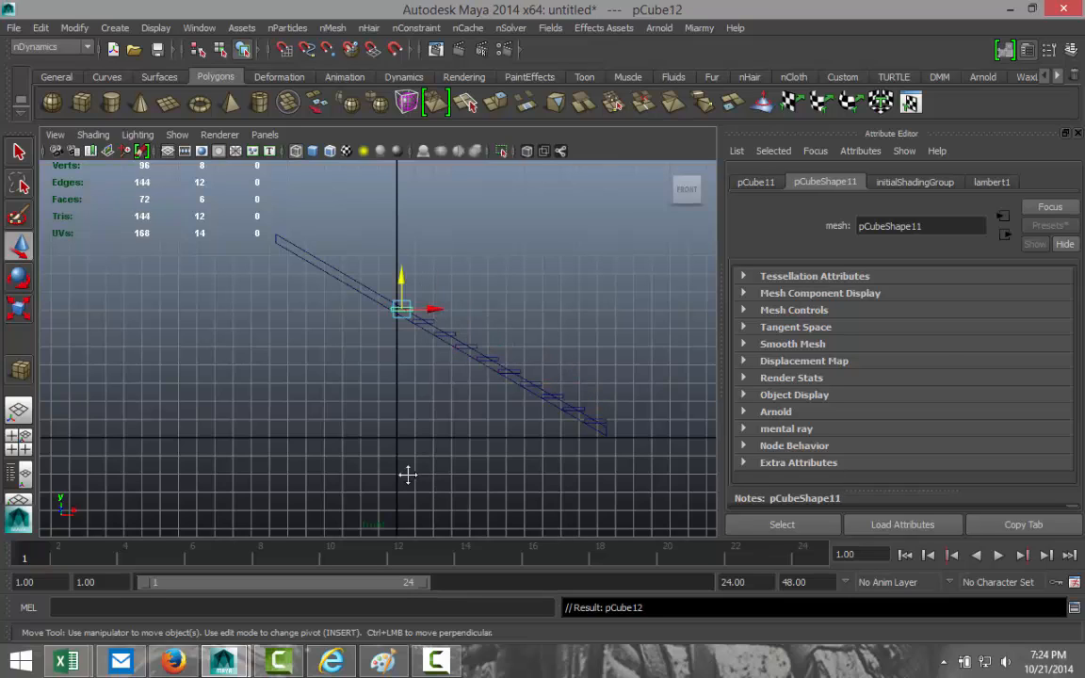
{"action": "key", "text": "shift+d"}
{"action": "key", "text": "shift+d"}
{"action": "key", "text": "shift+d"}
{"action": "key", "text": "shift+d"}
{"action": "key", "text": "shift+d"}
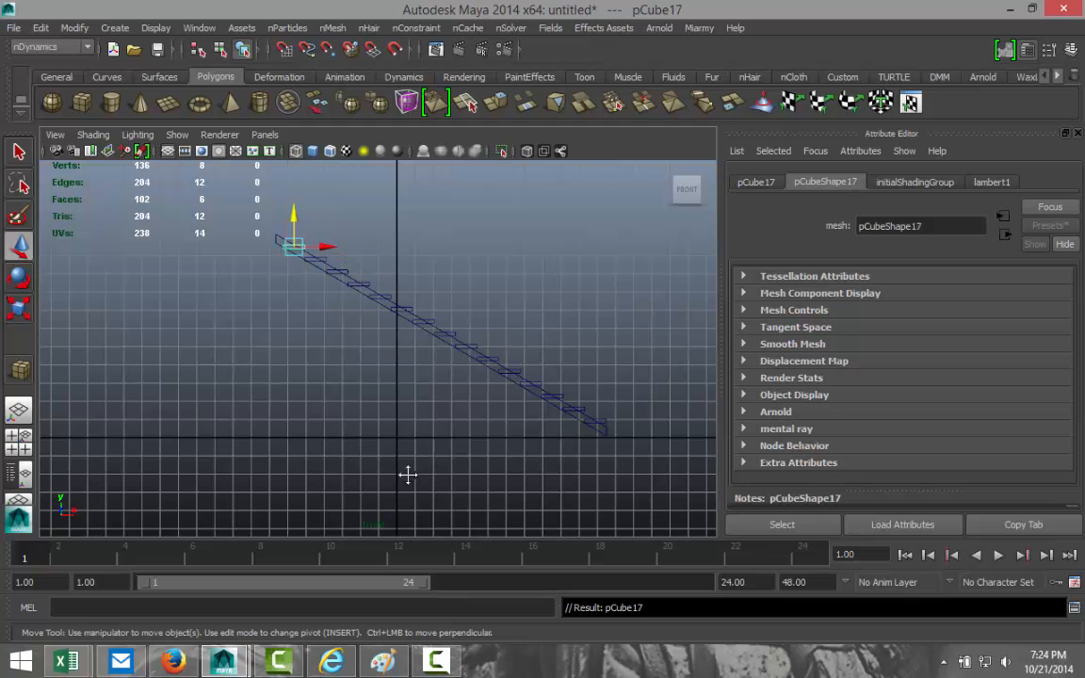
{"action": "key", "text": "shift+d"}
Examine the topmost tread in the front view and the whole staircase in the perspective view.
{"action": "scroll", "coordinate": [394, 447], "scroll_direction": "up", "scroll_amount": 4}
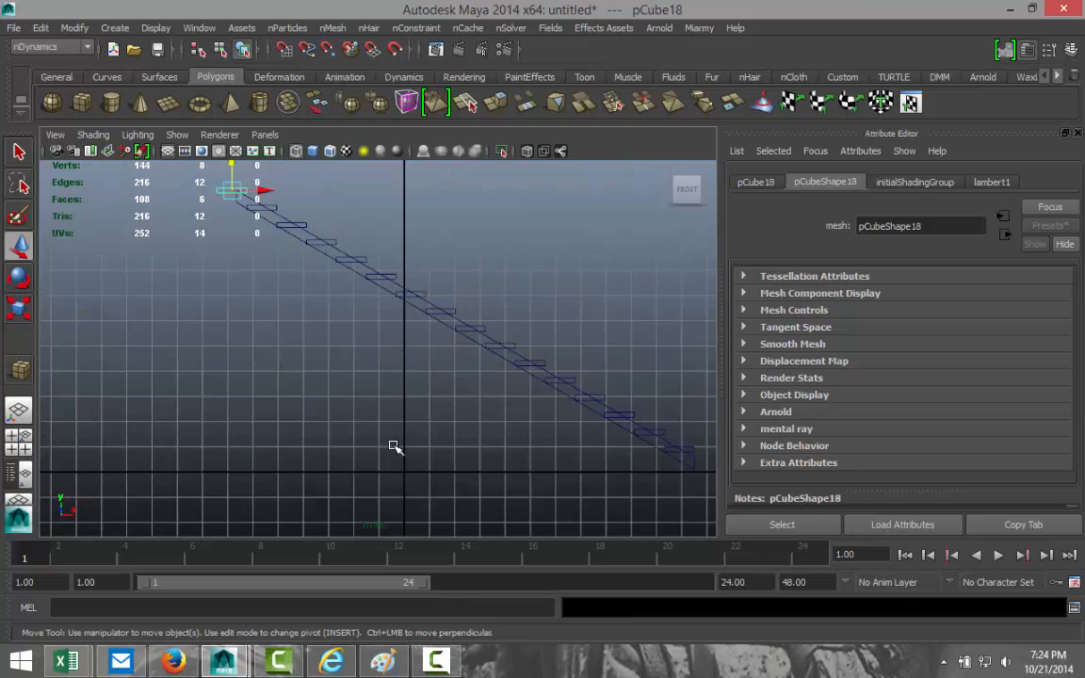
{"action": "middle_click_drag", "start_coordinate": [330, 345], "coordinate": [450, 490], "text": "alt"}
{"action": "scroll", "coordinate": [388, 417], "scroll_direction": "up", "scroll_amount": 3}
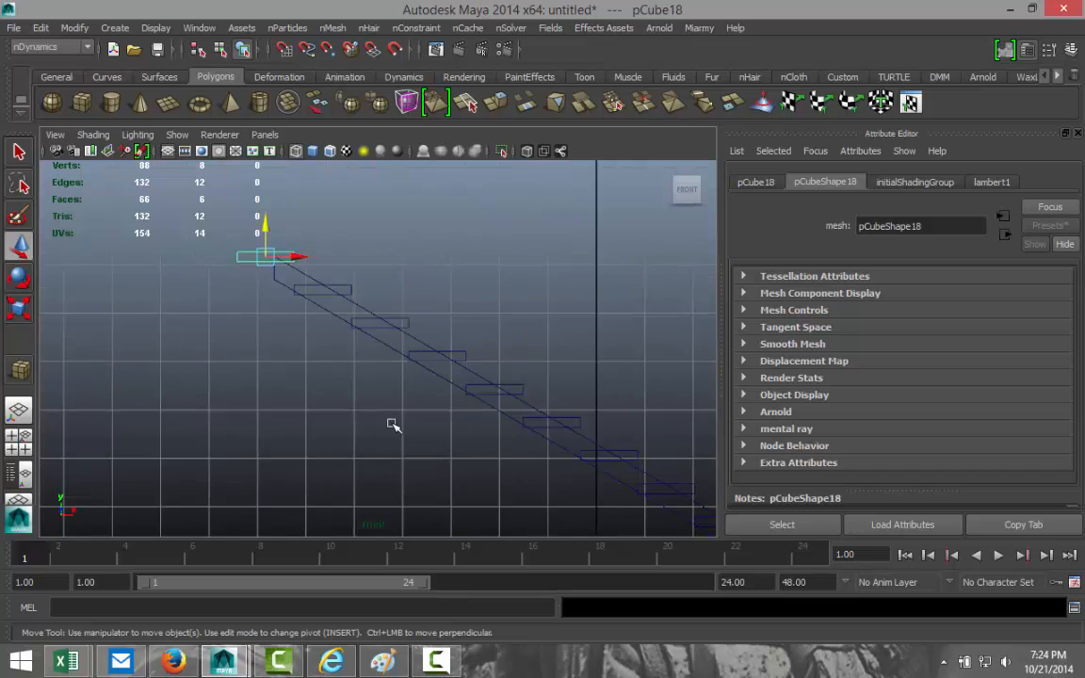
{"action": "left_click", "coordinate": [21, 444]}
{"action": "key", "text": "space"}
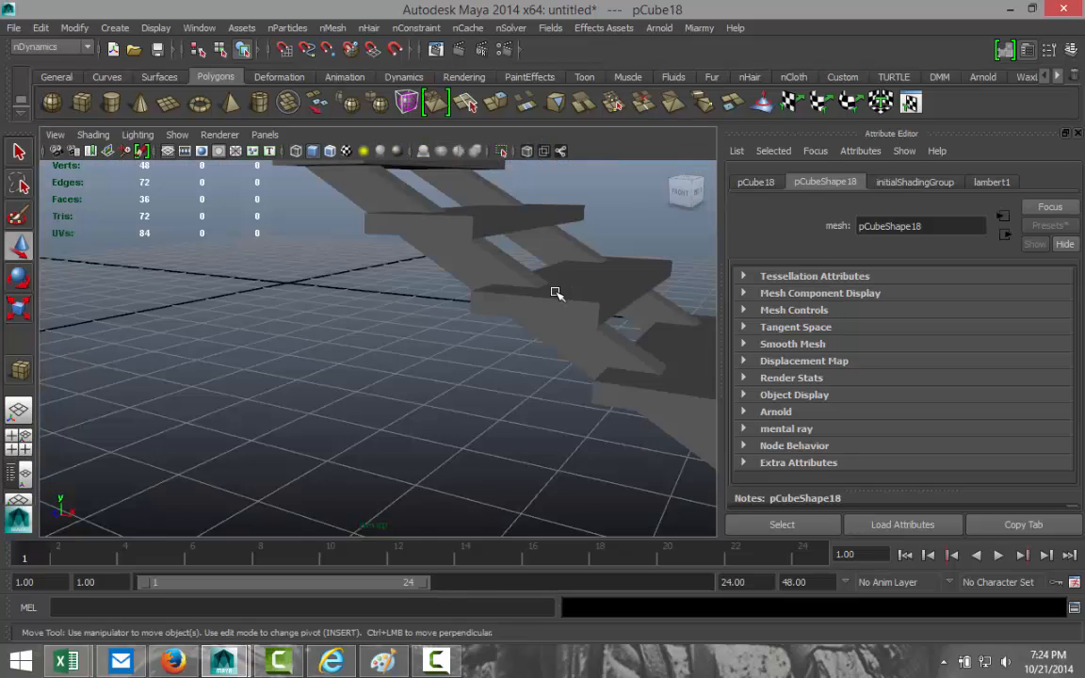
{"action": "scroll", "coordinate": [552, 299], "scroll_direction": "down", "scroll_amount": 6}
{"action": "scroll", "coordinate": [551, 299], "scroll_direction": "up", "scroll_amount": 2}
{"action": "left_click_drag", "start_coordinate": [569, 346], "coordinate": [533, 366], "text": "alt"}
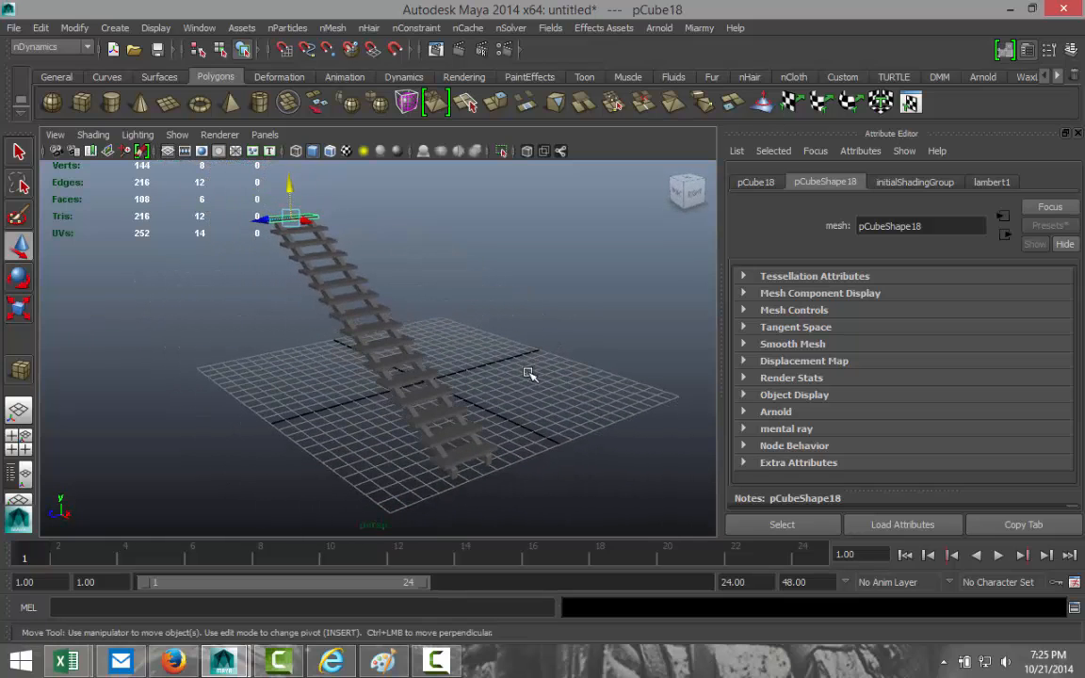
{"action": "right_click_drag", "start_coordinate": [528, 370], "coordinate": [481, 400], "text": "alt"}
{"action": "middle_click_drag", "start_coordinate": [481, 400], "coordinate": [492, 404], "text": "alt"}
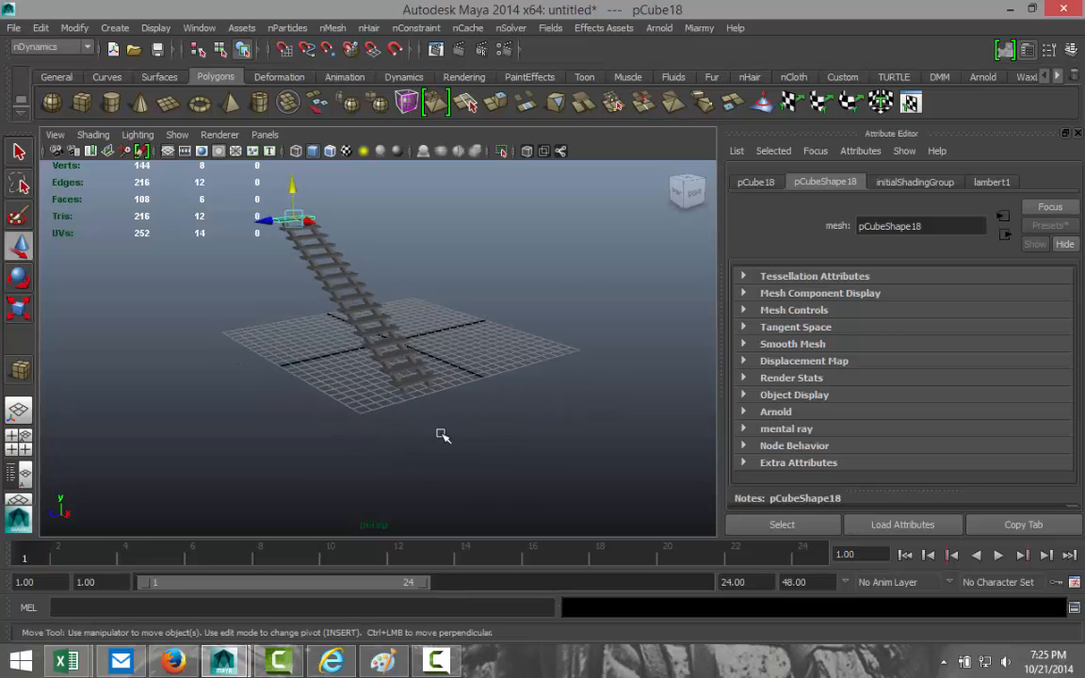
{"action": "scroll", "coordinate": [443, 435], "scroll_direction": "up", "scroll_amount": 2}
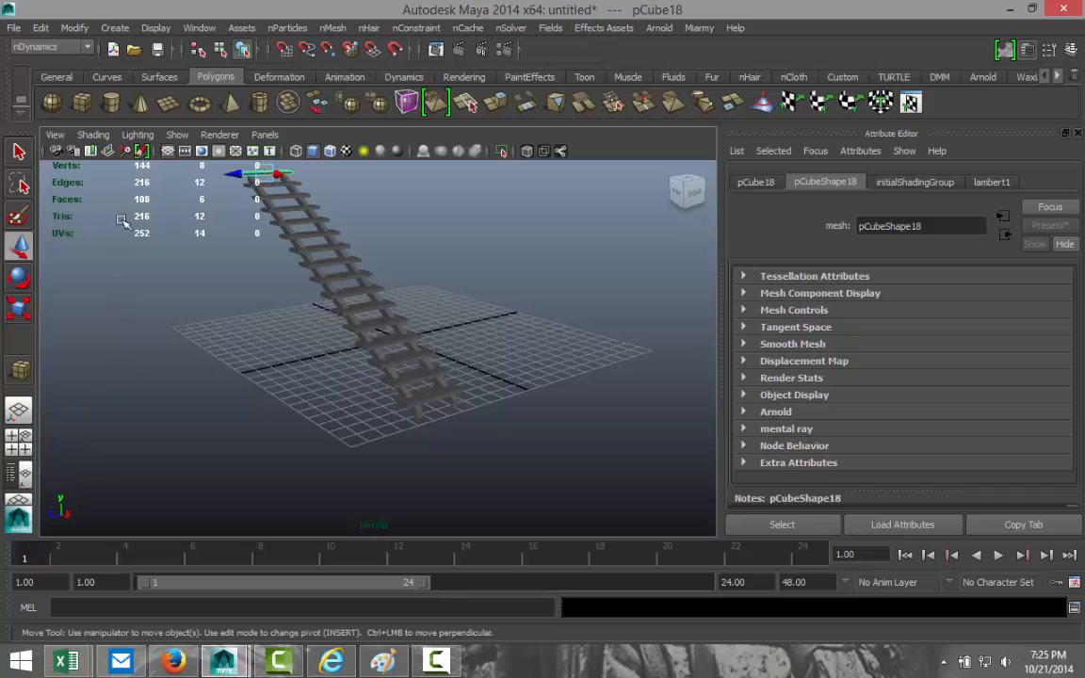
Create a thin, tall polygon cube post beside the stairs, scaled to about 0.353, 0.744, 0.353.
{"action": "left_click", "coordinate": [83, 103]}
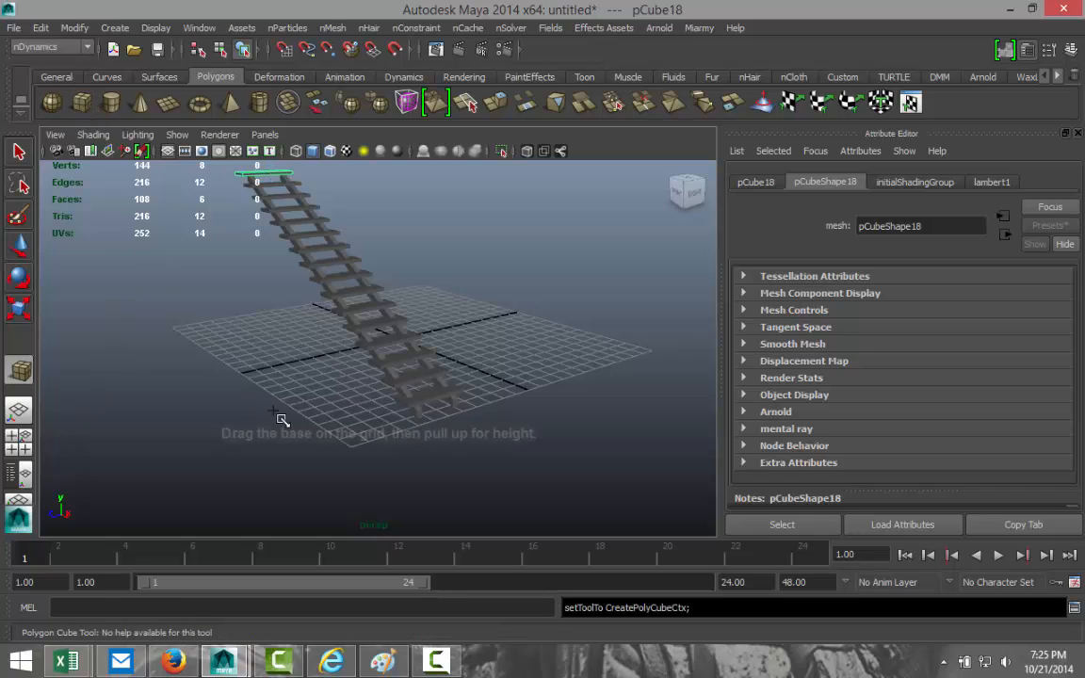
{"action": "left_click_drag", "start_coordinate": [323, 406], "coordinate": [326, 288]}
{"action": "key", "text": "w"}
{"action": "key", "text": "r"}
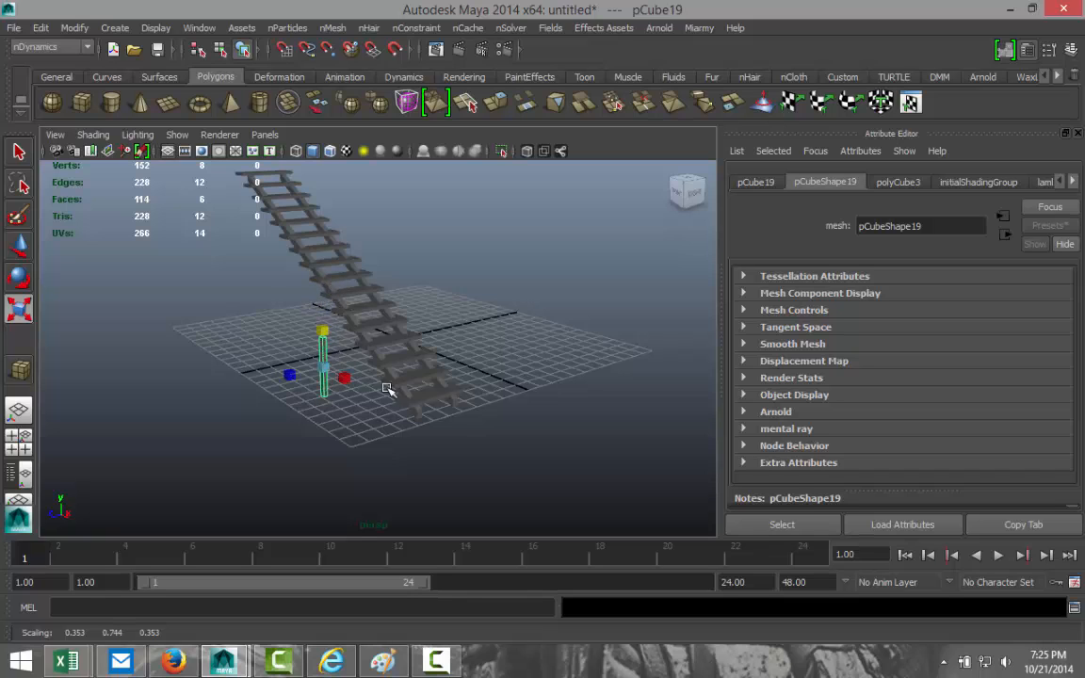
In the front view, stand the post on the lowest tread at about X 10.998 and Y 2.624.
{"action": "left_click", "coordinate": [18, 436]}
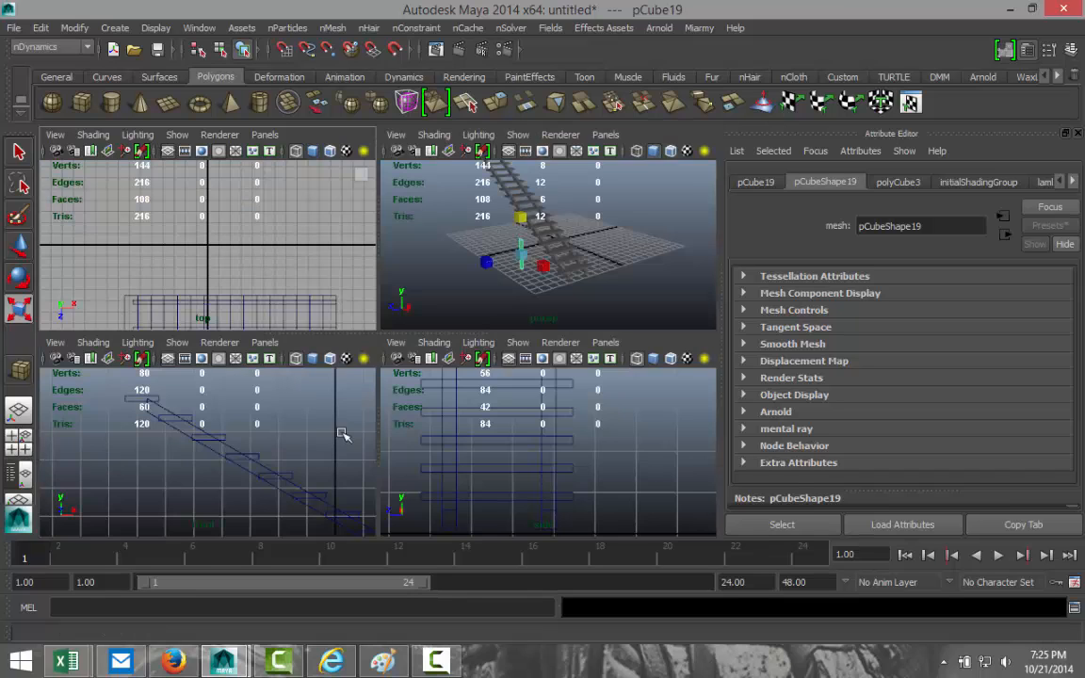
{"action": "key", "text": "space"}
{"action": "scroll", "coordinate": [396, 455], "scroll_direction": "down", "scroll_amount": 5}
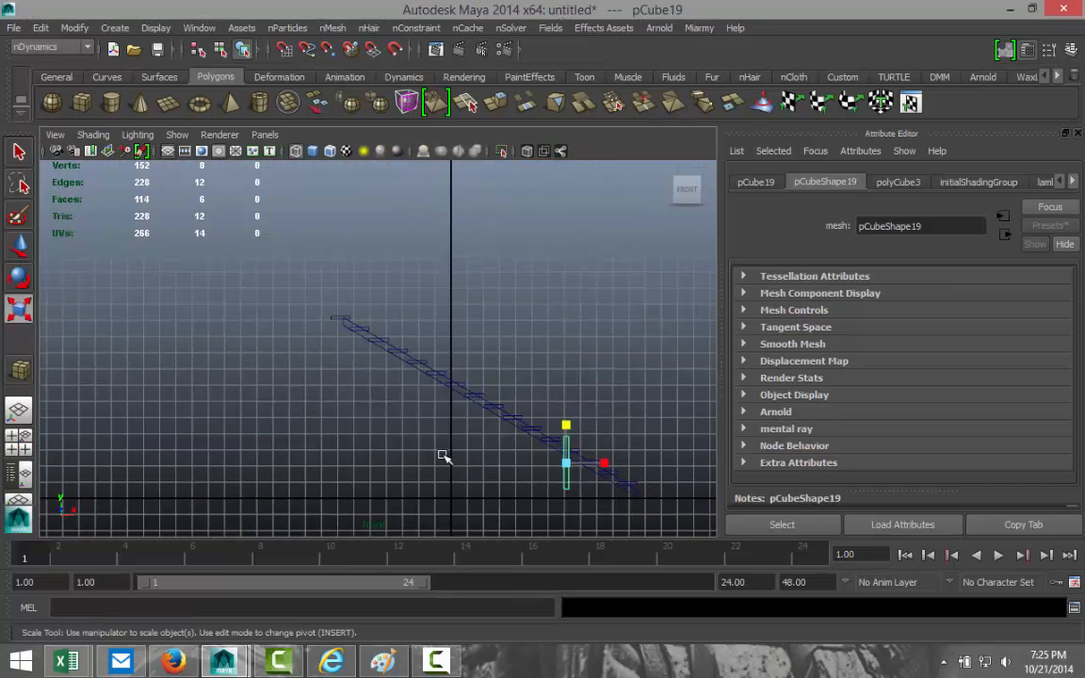
{"action": "middle_click_drag", "start_coordinate": [452, 488], "coordinate": [335, 443], "text": "alt"}
{"action": "scroll", "coordinate": [390, 462], "scroll_direction": "up", "scroll_amount": 2}
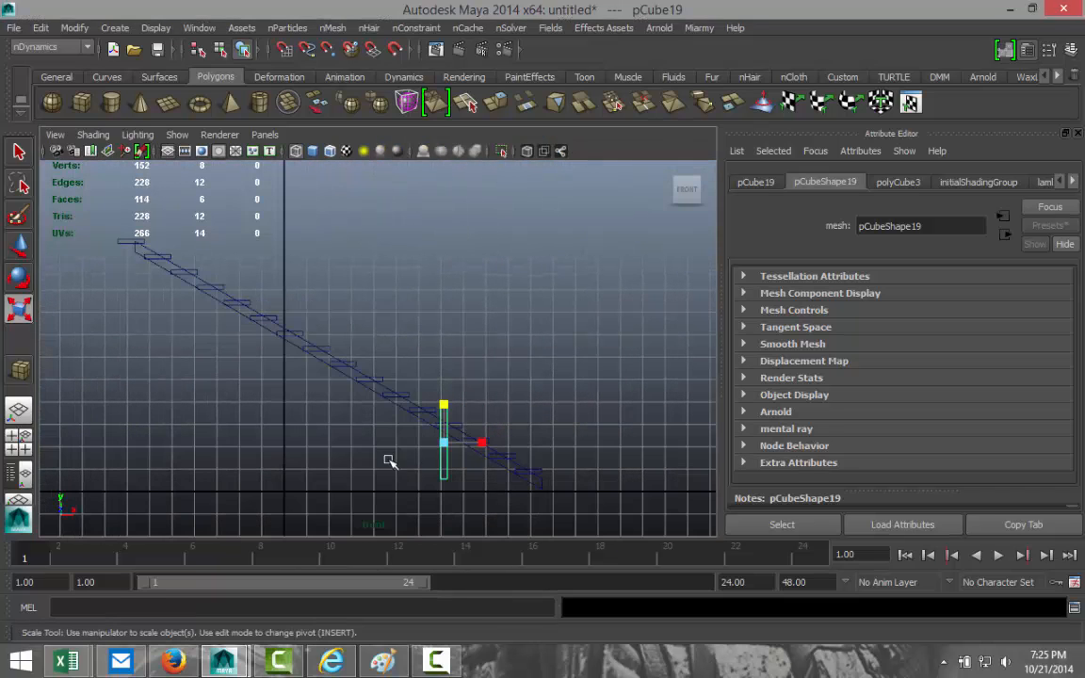
{"action": "scroll", "coordinate": [530, 504], "scroll_direction": "up", "scroll_amount": 3}
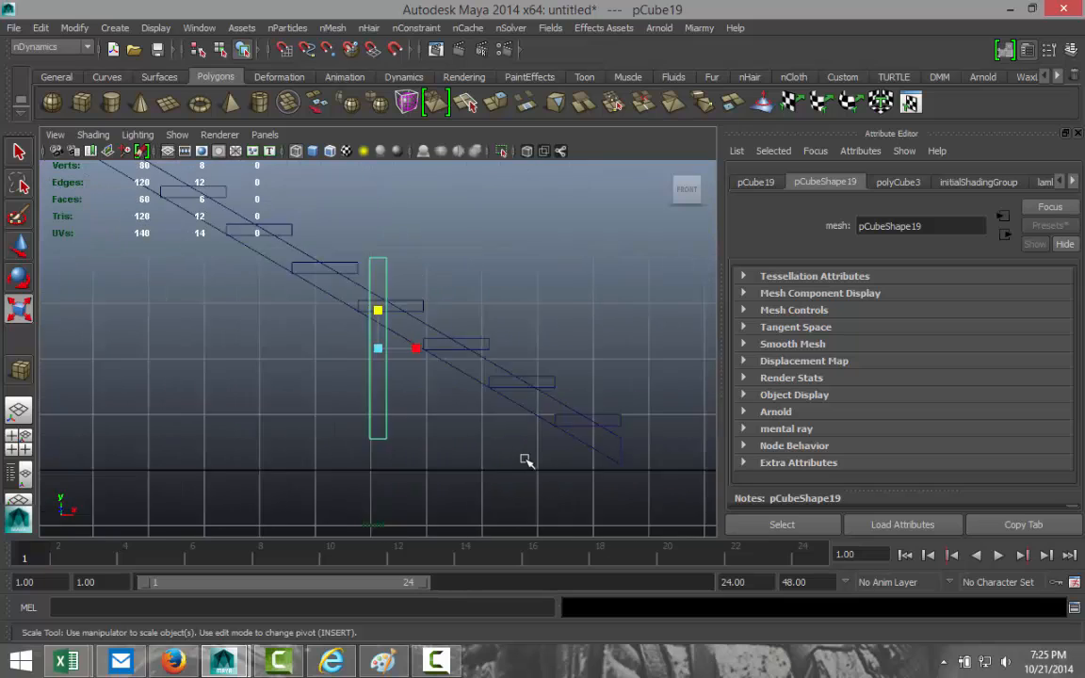
{"action": "key", "text": "w"}
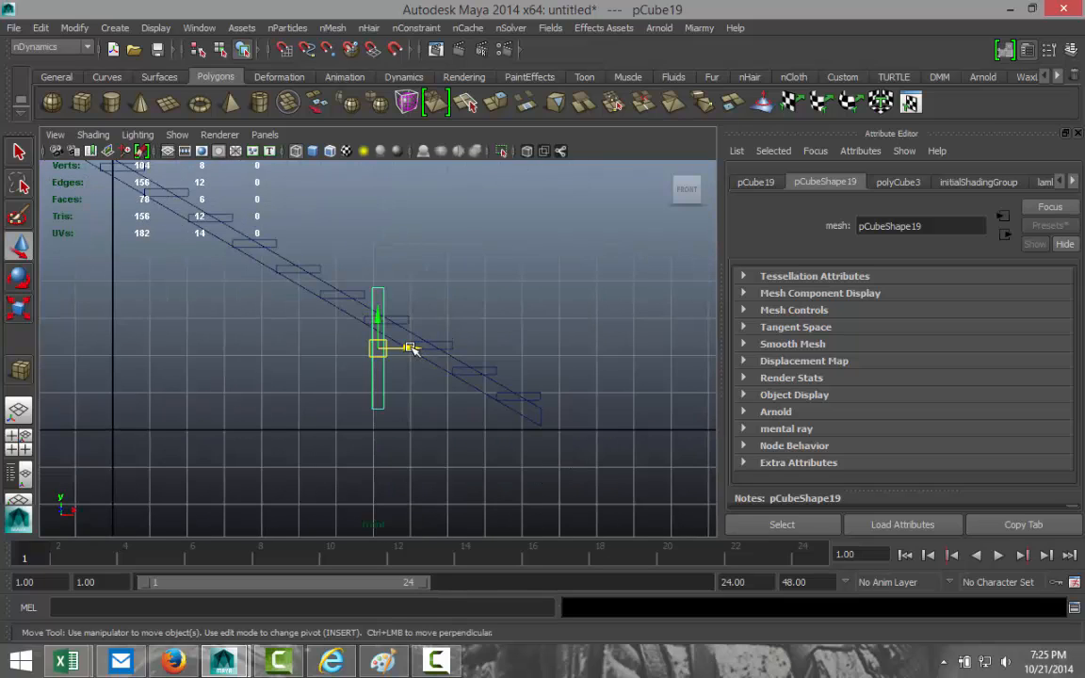
{"action": "left_click_drag", "start_coordinate": [411, 346], "coordinate": [557, 356]}
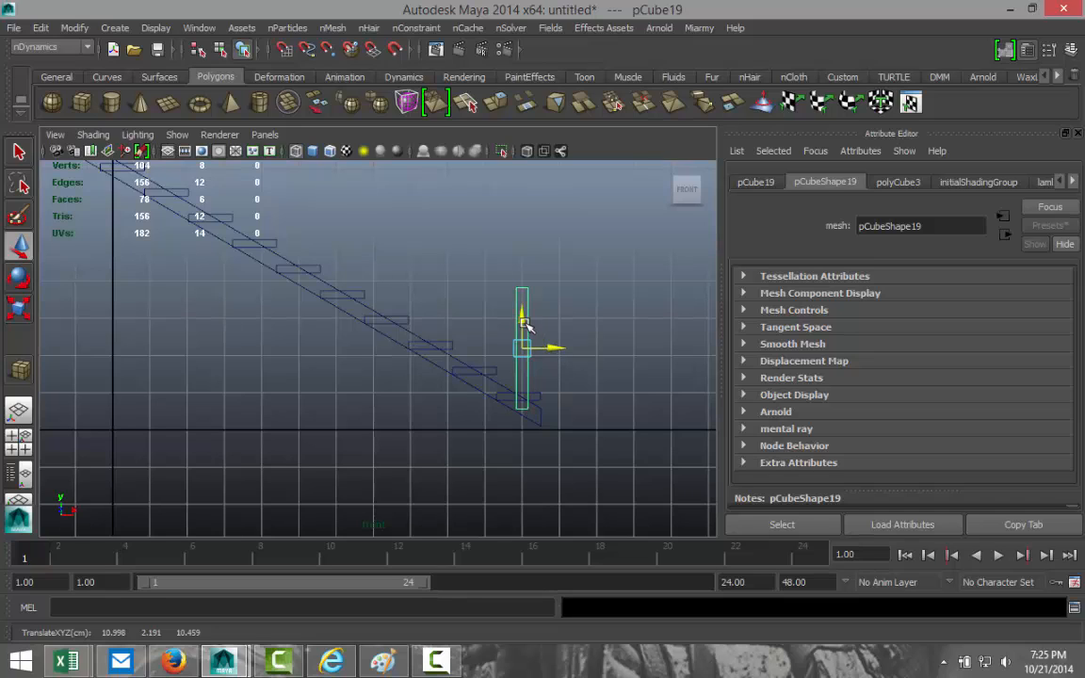
{"action": "left_click_drag", "start_coordinate": [523, 318], "coordinate": [525, 302]}
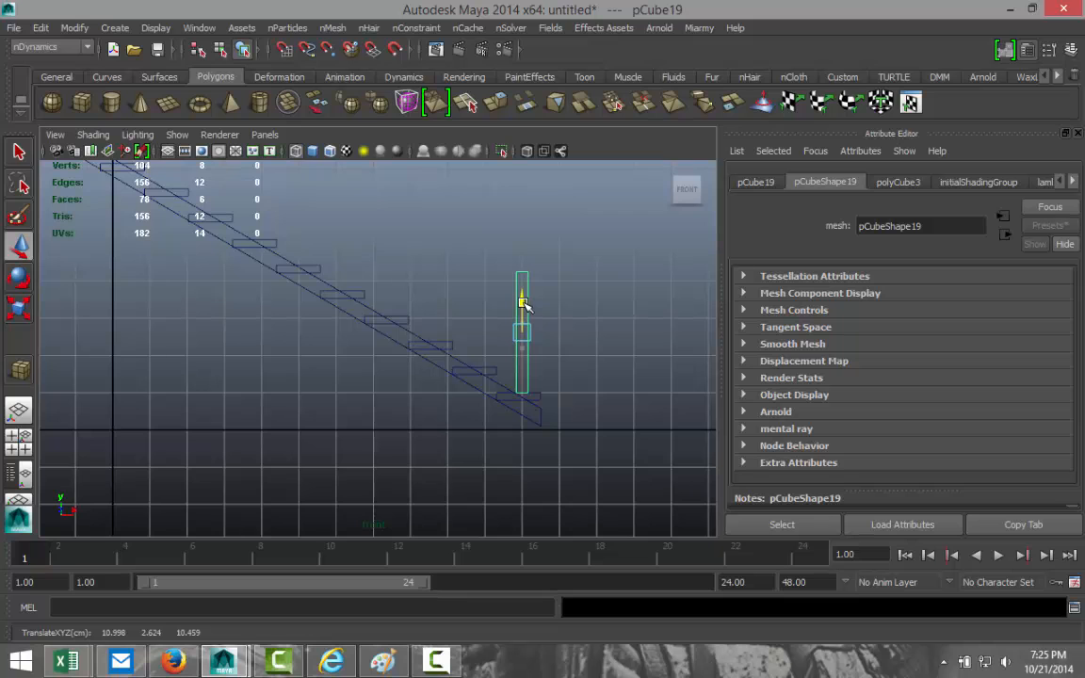
In the side view, move the post to about Z 7.967 and place a duplicate at the tread's opposite end, about Z 4.775.
{"action": "left_click", "coordinate": [19, 405]}
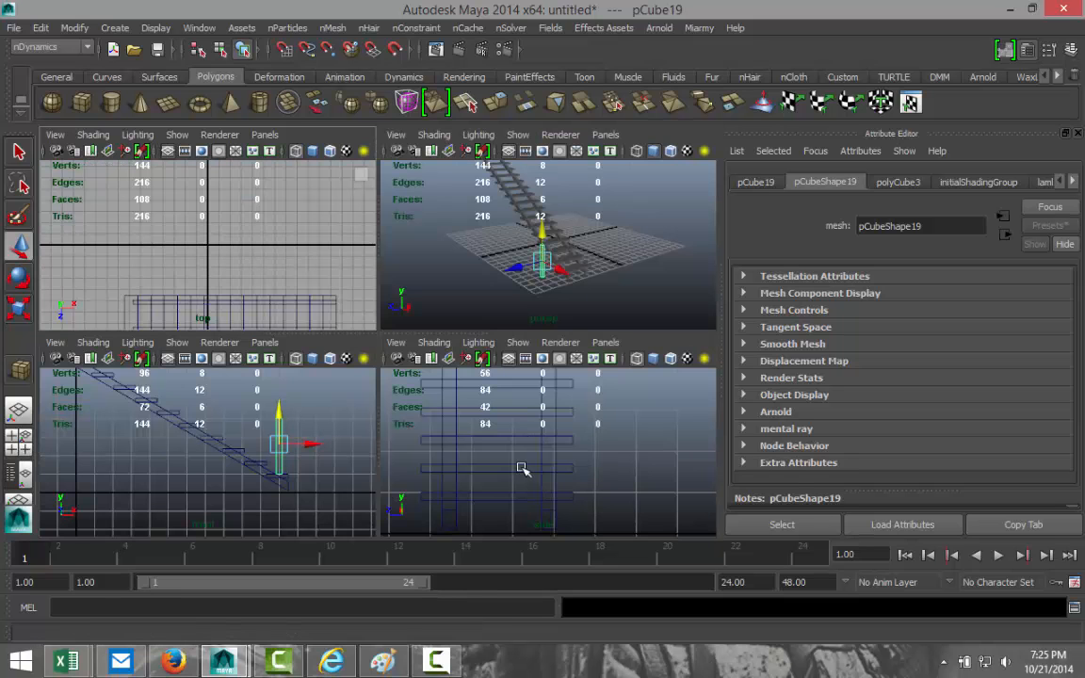
{"action": "key", "text": "space"}
{"action": "key", "text": "f"}
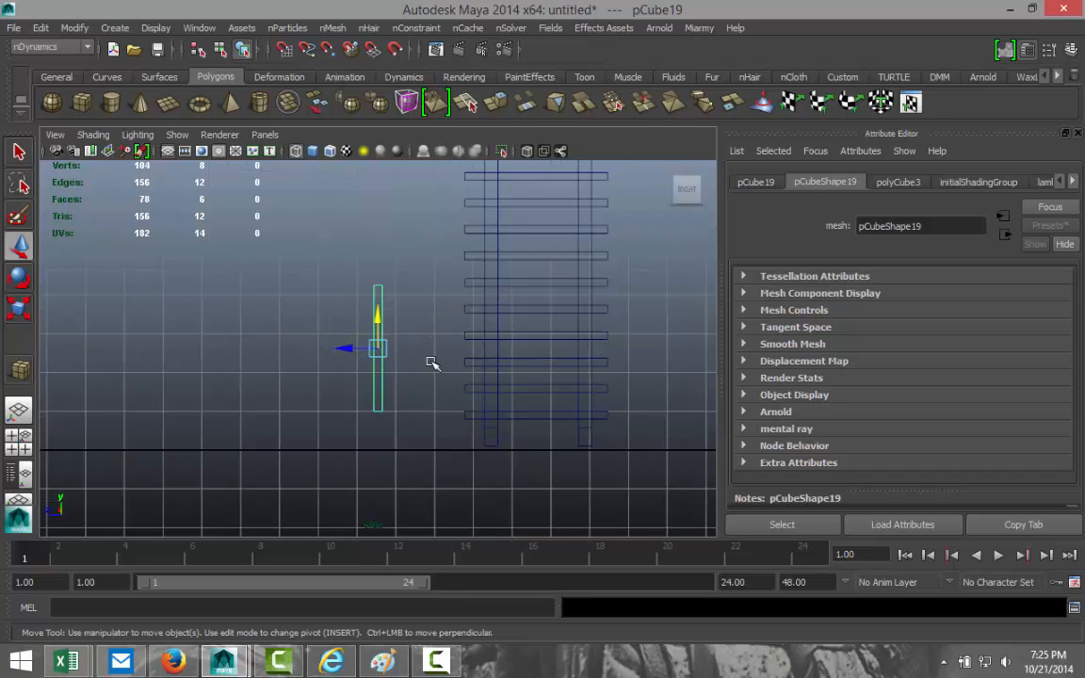
{"action": "left_click_drag", "start_coordinate": [341, 348], "coordinate": [441, 356]}
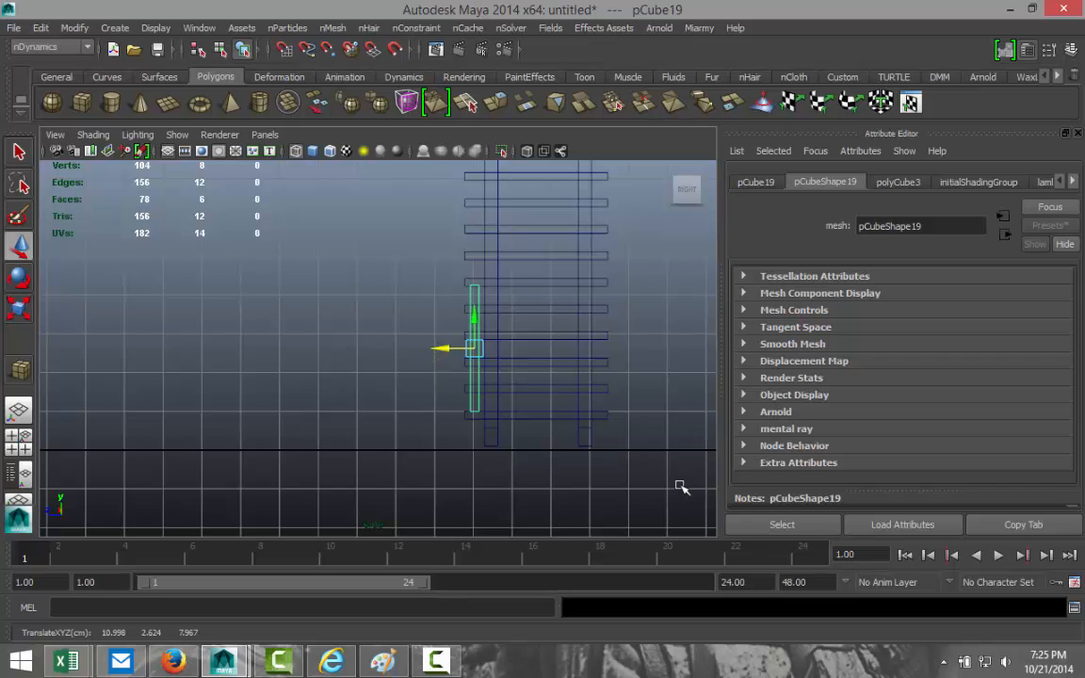
{"action": "key", "text": "ctrl+d"}
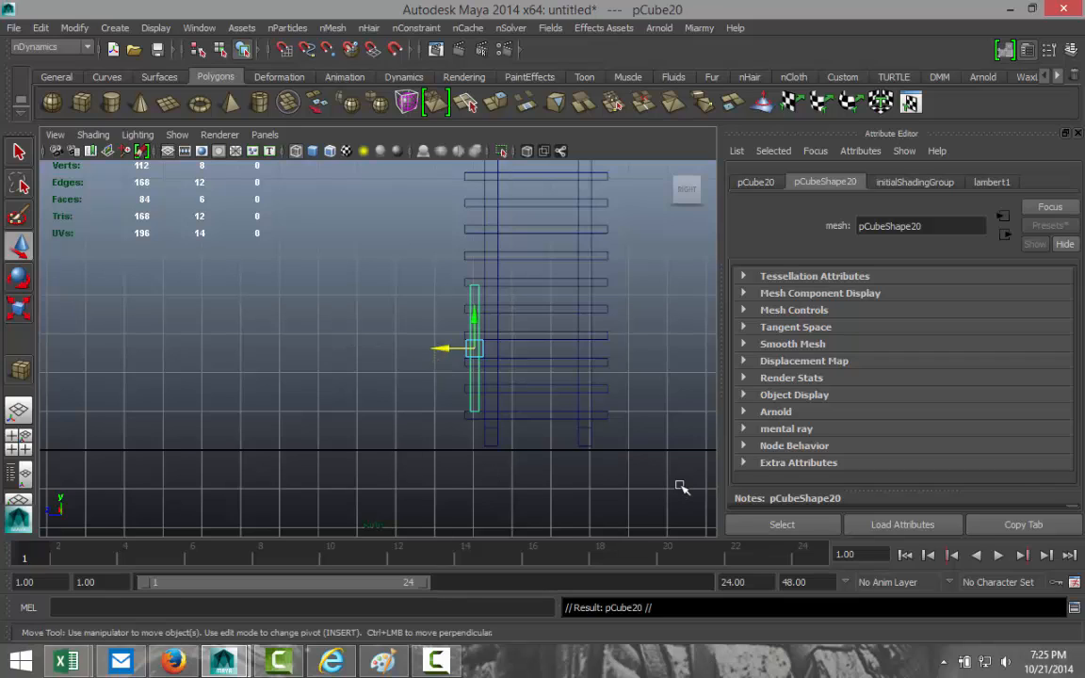
{"action": "left_click_drag", "start_coordinate": [442, 349], "coordinate": [565, 360]}
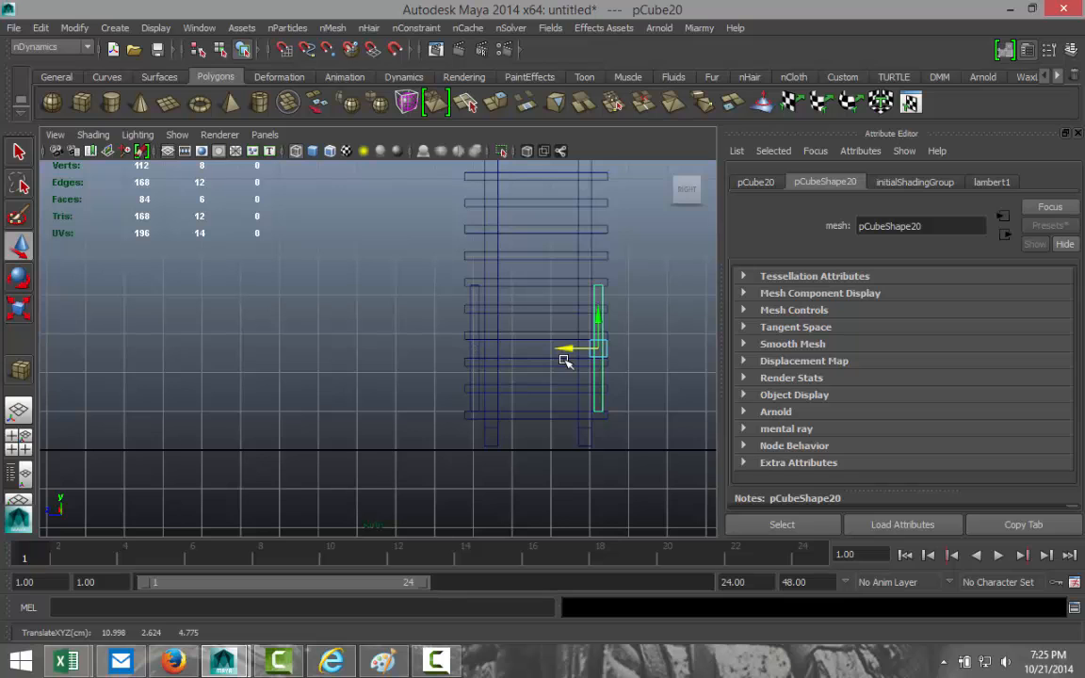
Examine the two posts on the lowest tread and the whole staircase from several angles in the perspective view.
{"action": "left_click", "coordinate": [18, 436]}
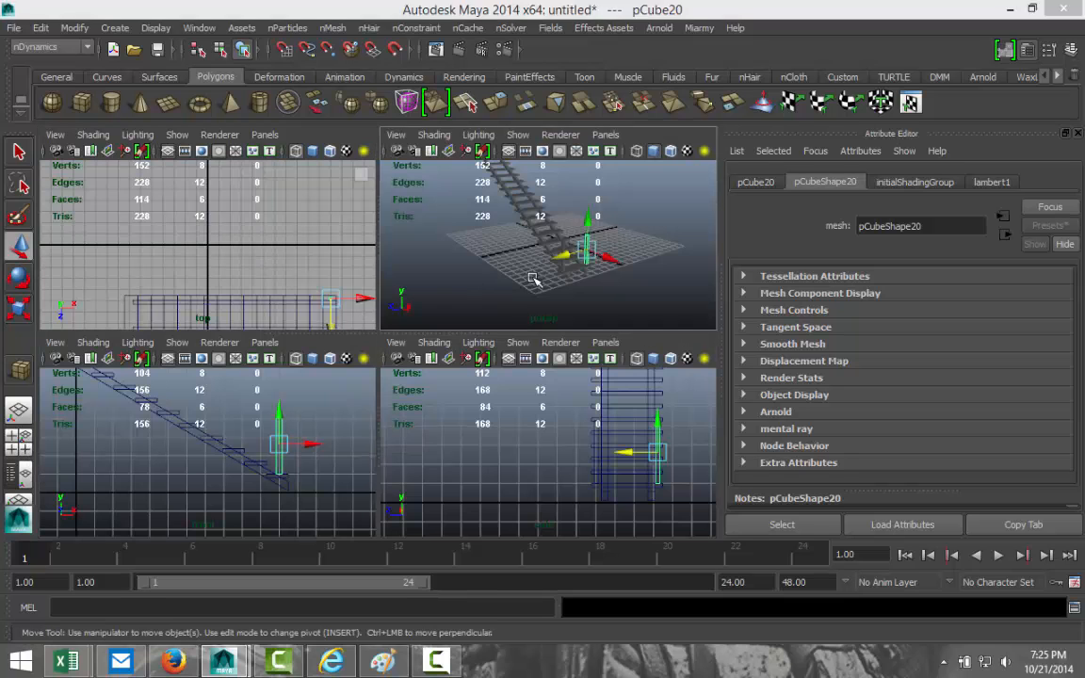
{"action": "key", "text": "space"}
{"action": "scroll", "coordinate": [541, 432], "scroll_direction": "up", "scroll_amount": 4}
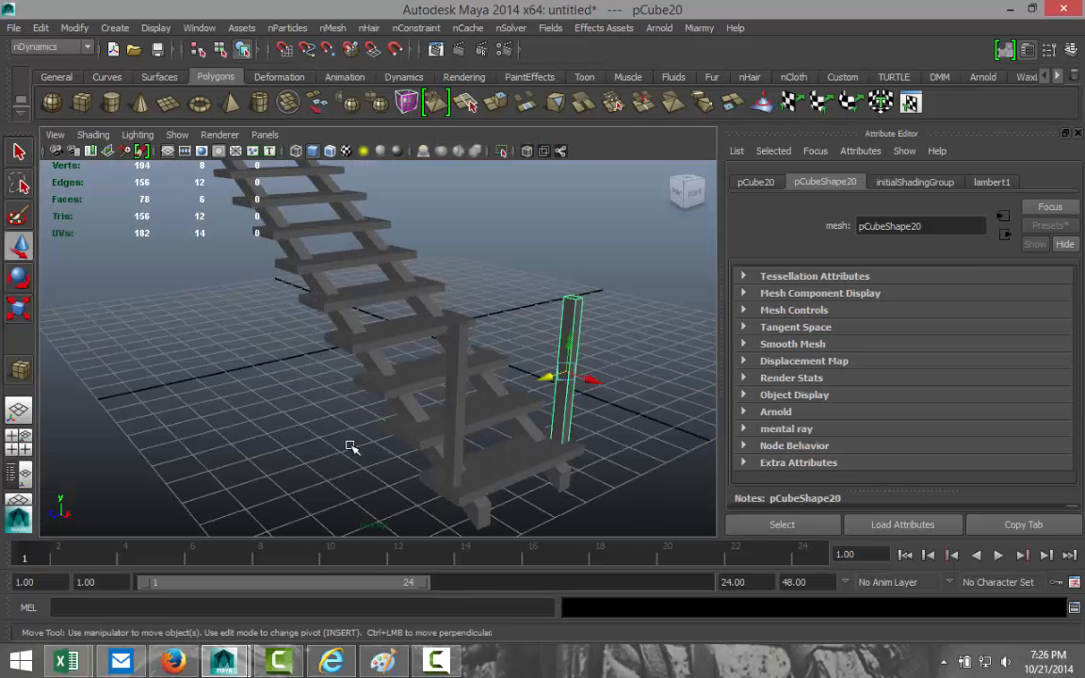
{"action": "left_click_drag", "start_coordinate": [348, 446], "coordinate": [502, 447], "text": "alt"}
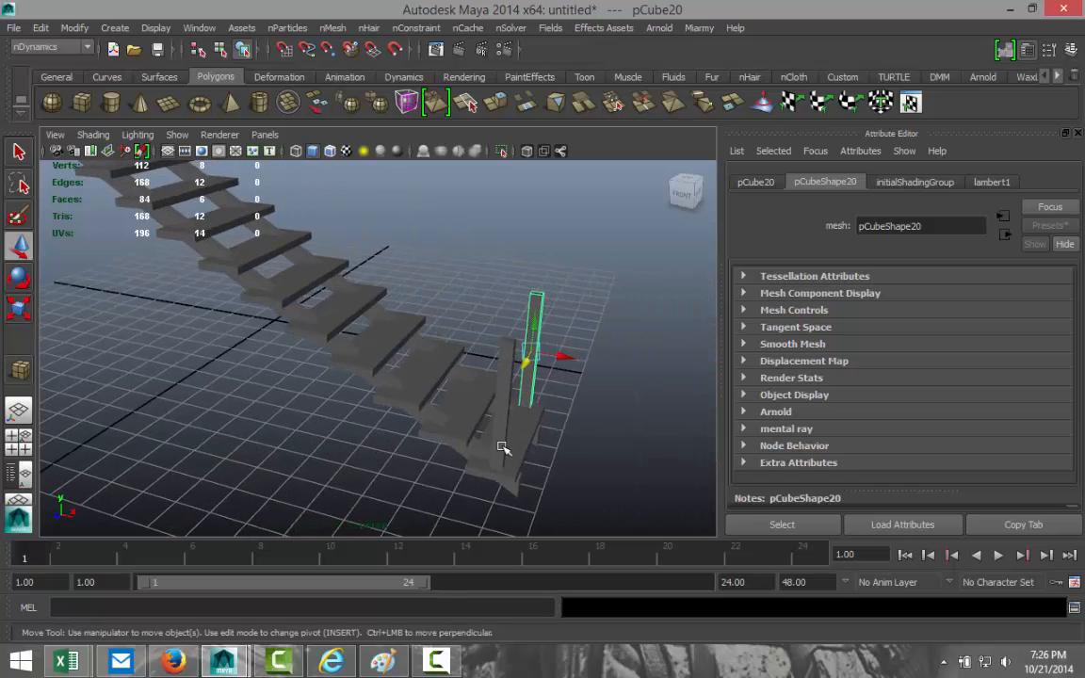
{"action": "scroll", "coordinate": [557, 453], "scroll_direction": "down", "scroll_amount": 3}
{"action": "scroll", "coordinate": [569, 440], "scroll_direction": "down", "scroll_amount": 2}
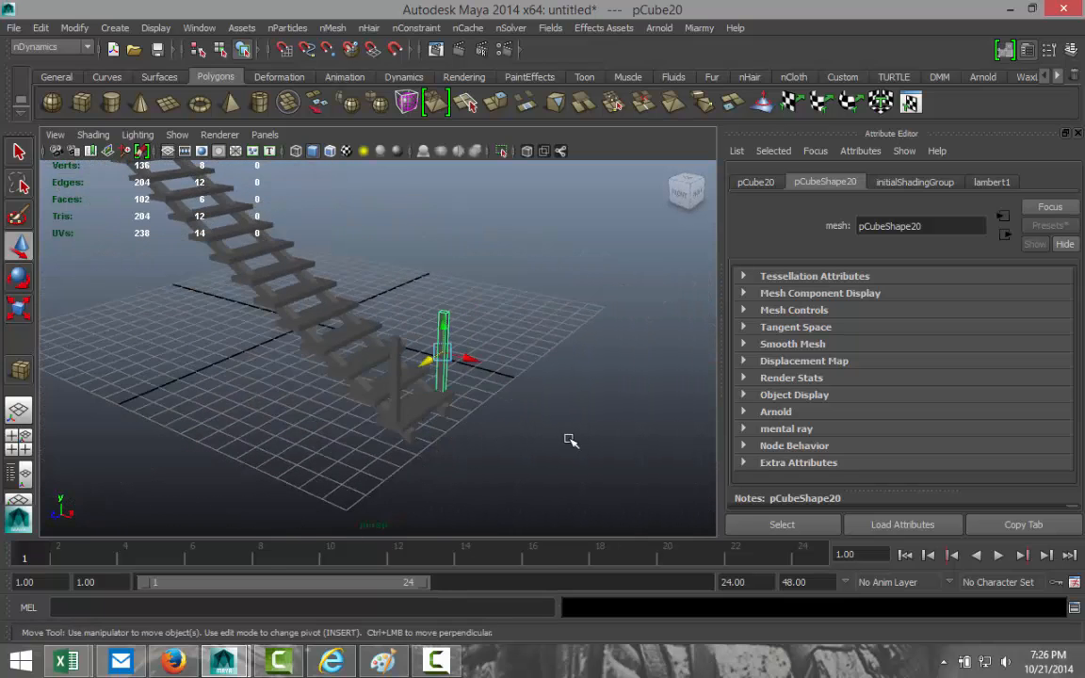
{"action": "scroll", "coordinate": [570, 440], "scroll_direction": "up", "scroll_amount": 2}
{"action": "key", "text": "Delete"}
{"action": "left_click_drag", "start_coordinate": [582, 438], "coordinate": [626, 427], "text": "alt"}
{"action": "scroll", "coordinate": [467, 438], "scroll_direction": "down", "scroll_amount": 5}
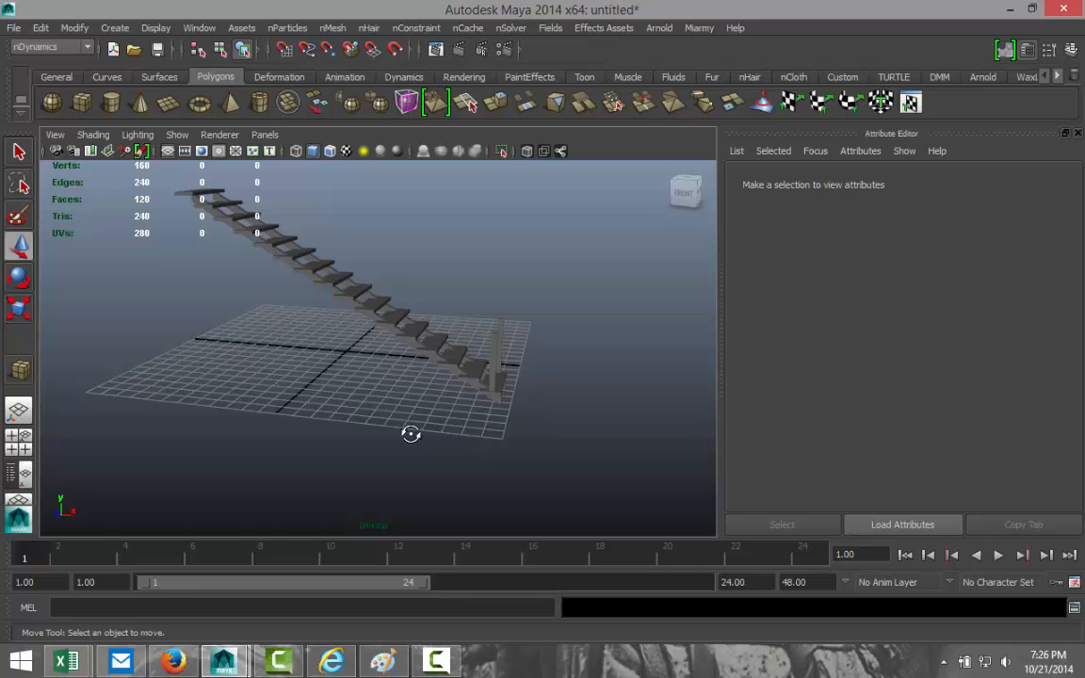
{"action": "mouse_move", "coordinate": [411, 434]}
{"action": "left_mouse_down", "text": "alt"}
{"action": "mouse_move", "coordinate": [369, 441]}
{"action": "mouse_move", "coordinate": [413, 443]}
{"action": "left_mouse_up", "text": "alt"}
Switch to the Polygons menu set and combine the two posts on the lowest tread into one mesh.
{"action": "left_click", "coordinate": [421, 402]}
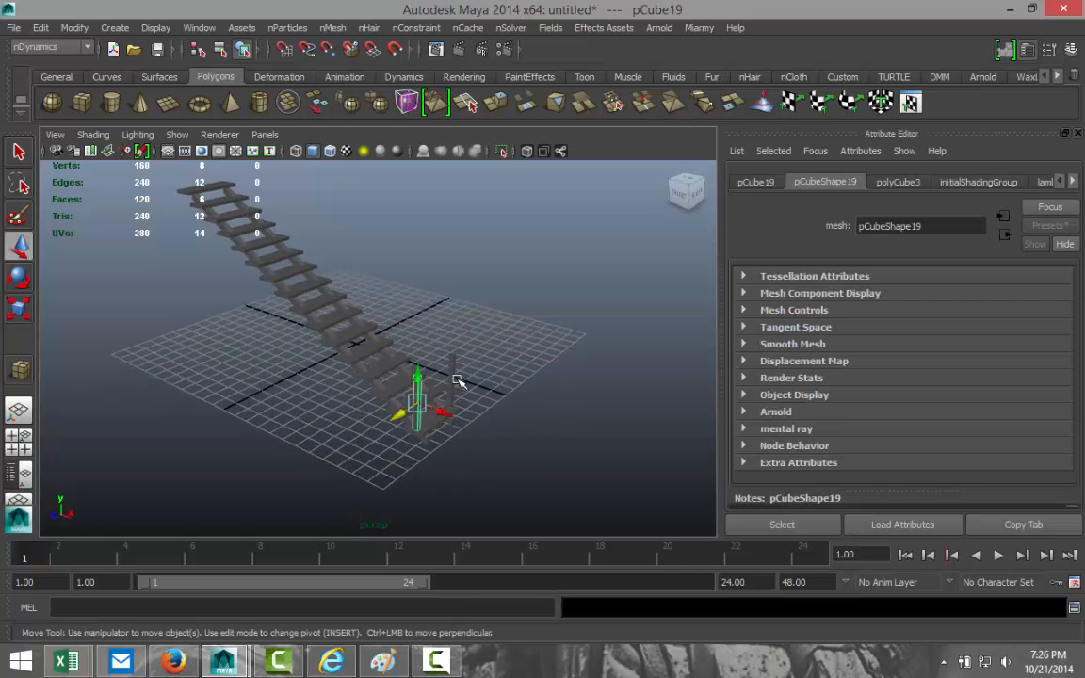
{"action": "left_click", "coordinate": [454, 379], "text": "shift"}
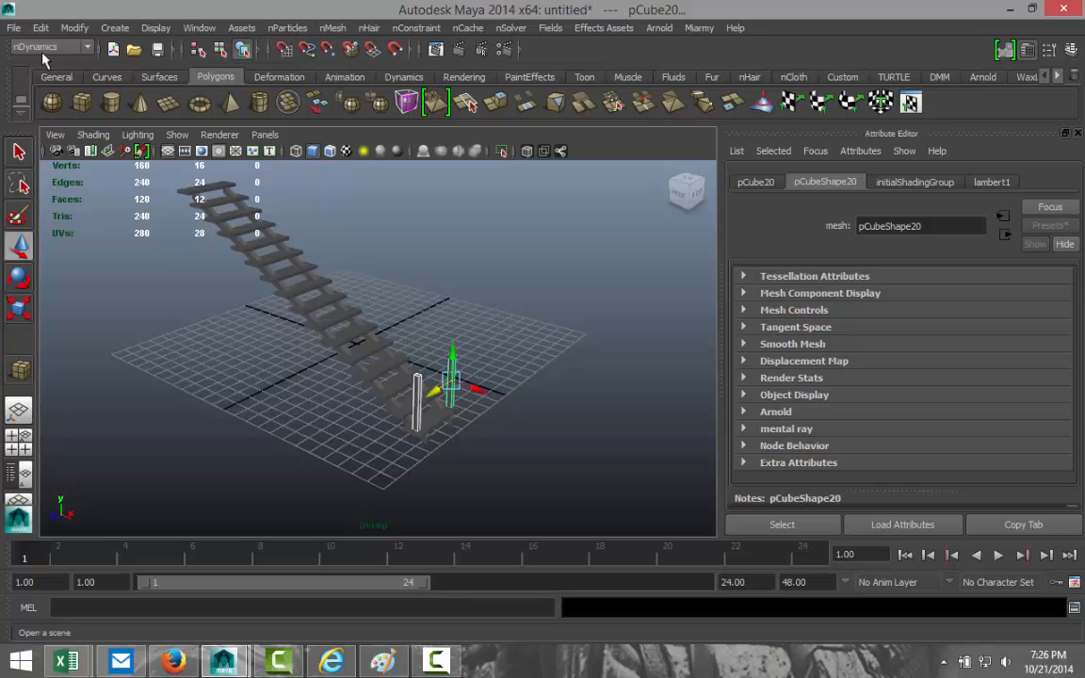
{"action": "left_click", "coordinate": [73, 45]}
{"action": "left_click", "coordinate": [67, 62]}
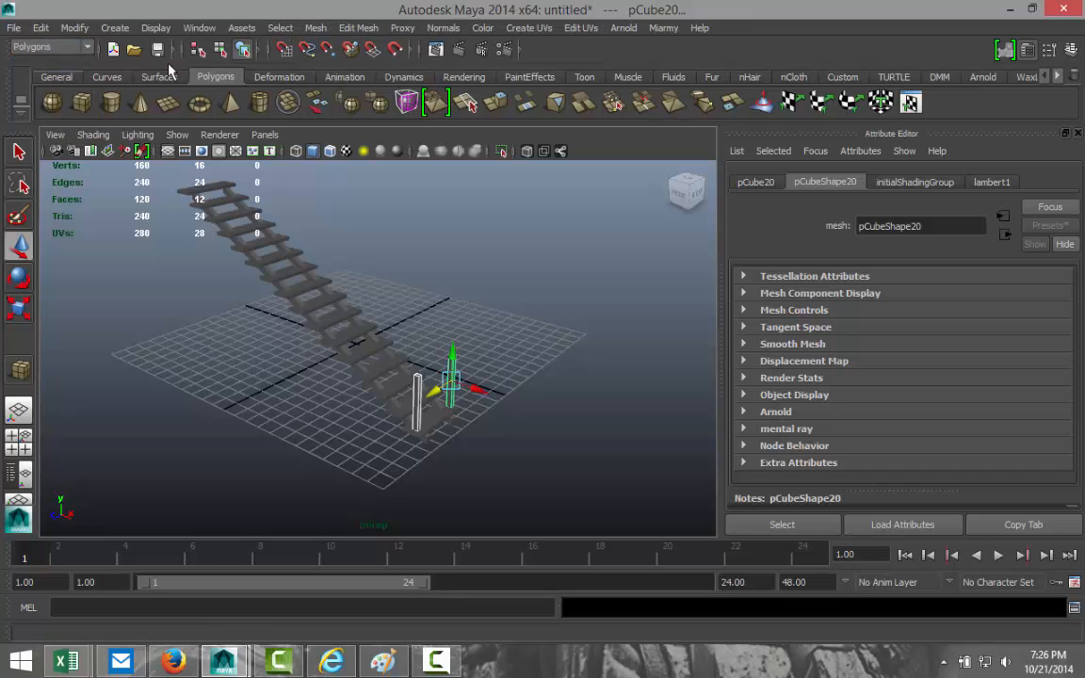
{"action": "left_click", "coordinate": [315, 27]}
{"action": "left_click", "coordinate": [337, 53]}
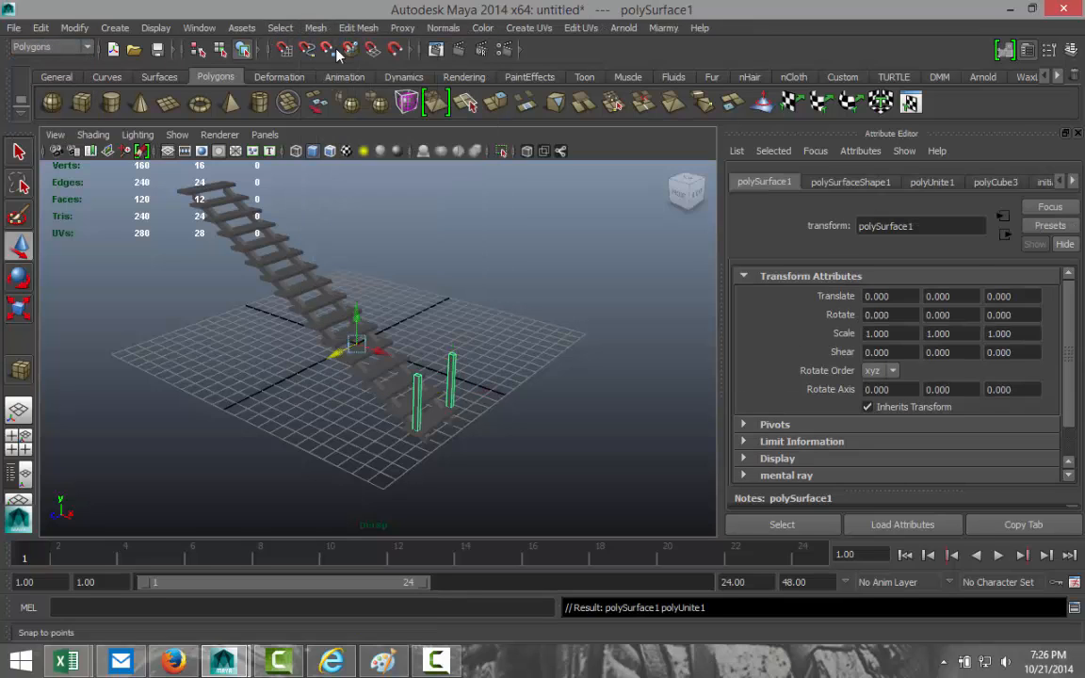
{"action": "scroll", "coordinate": [251, 290], "scroll_direction": "down", "scroll_amount": 3}
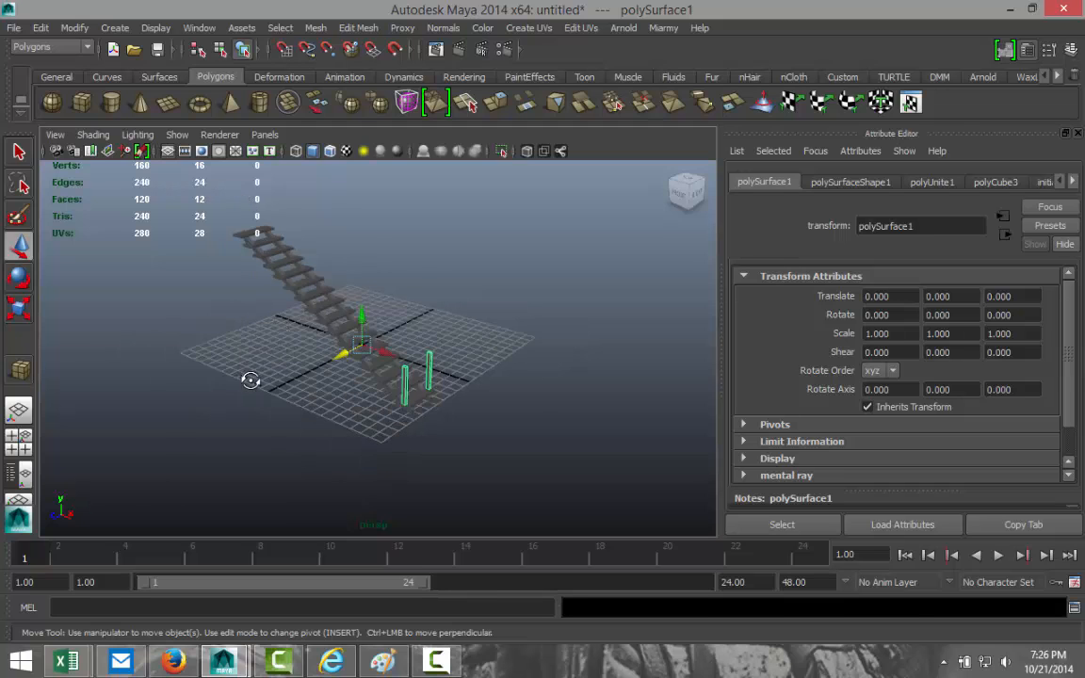
{"action": "left_click_drag", "start_coordinate": [250, 380], "coordinate": [295, 373], "text": "alt"}
{"action": "left_click", "coordinate": [18, 436]}
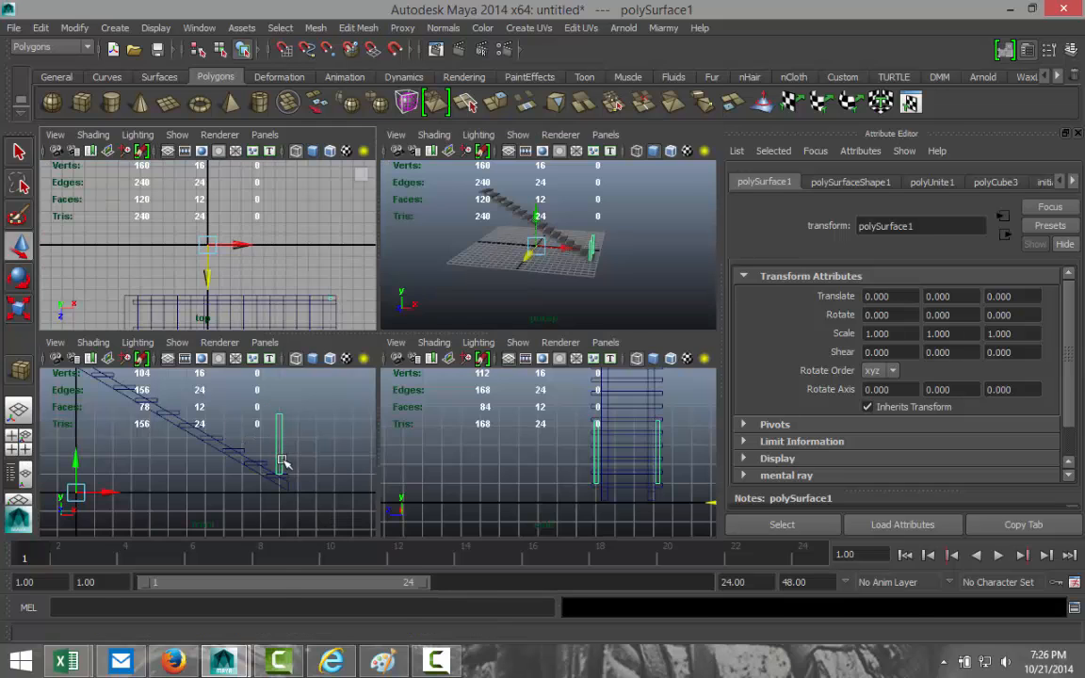
{"action": "key", "text": "space"}
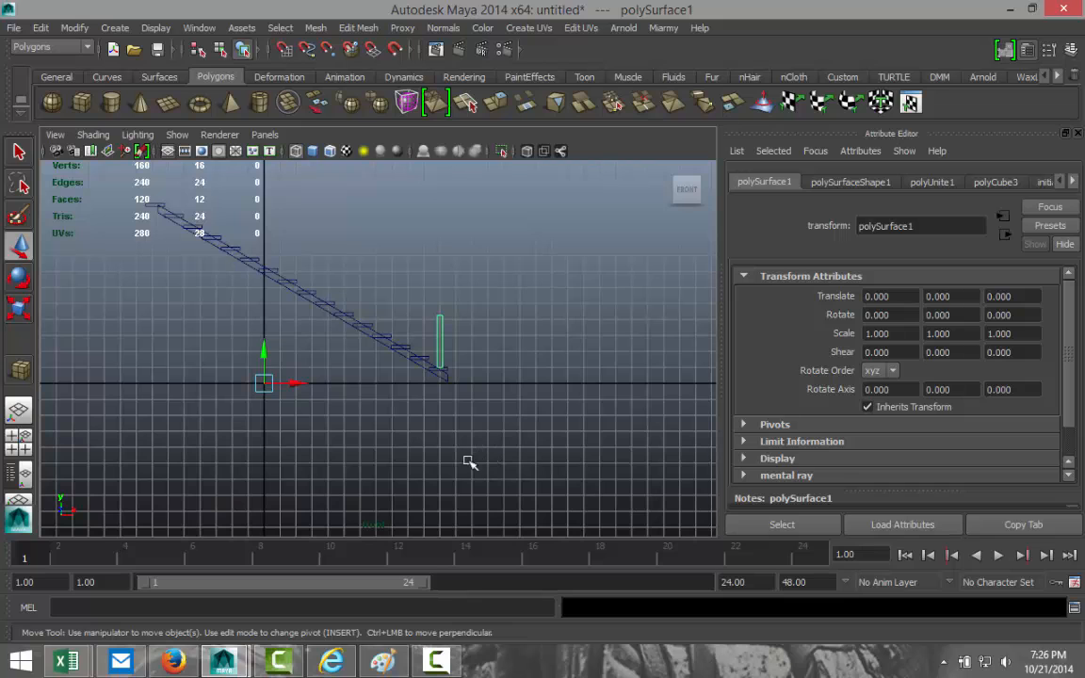
{"action": "middle_click_drag", "start_coordinate": [464, 462], "coordinate": [561, 506], "text": "alt"}
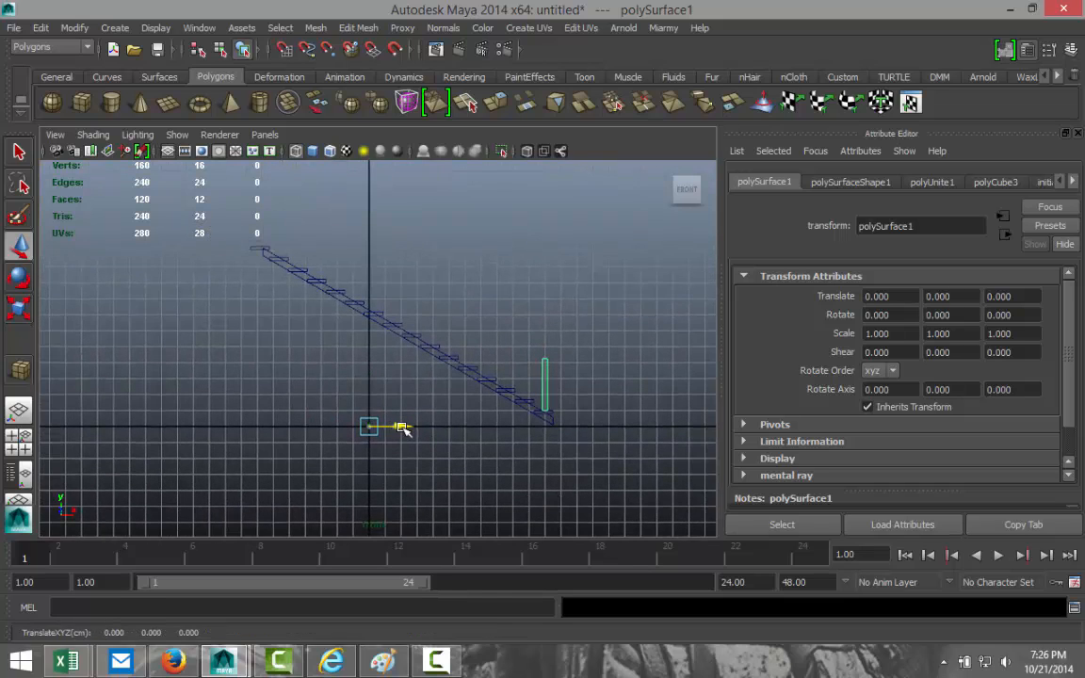
{"action": "left_click_drag", "start_coordinate": [392, 427], "coordinate": [250, 429]}
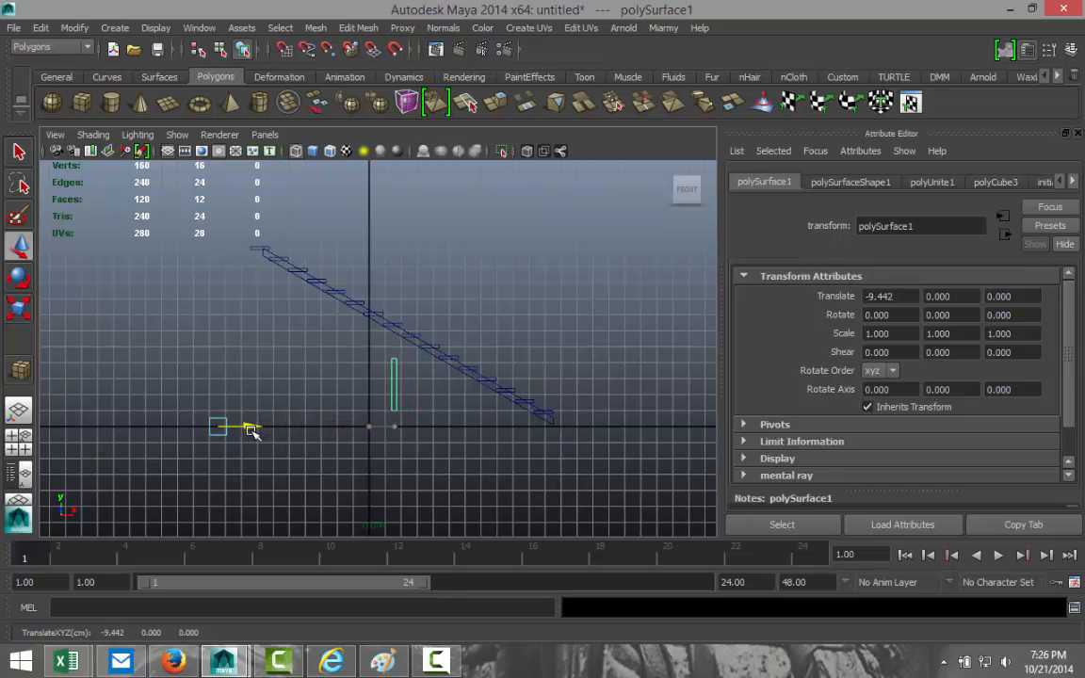
{"action": "left_click_drag", "start_coordinate": [219, 391], "coordinate": [224, 302]}
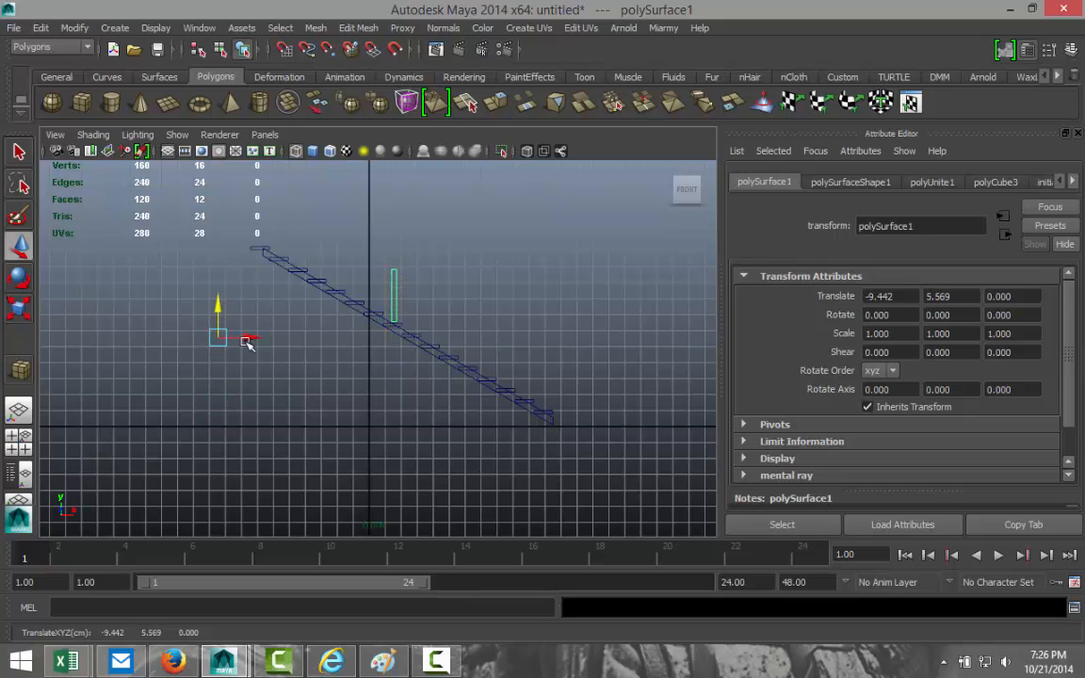
{"action": "key", "text": "ctrl+z"}
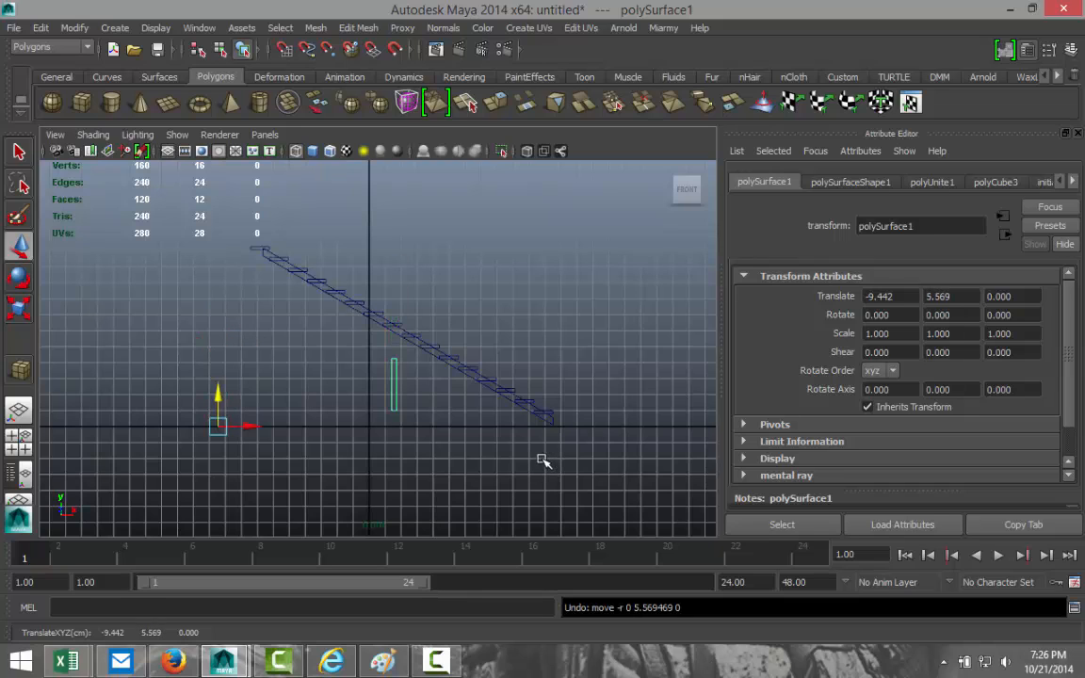
{"action": "key", "text": "ctrl+z"}
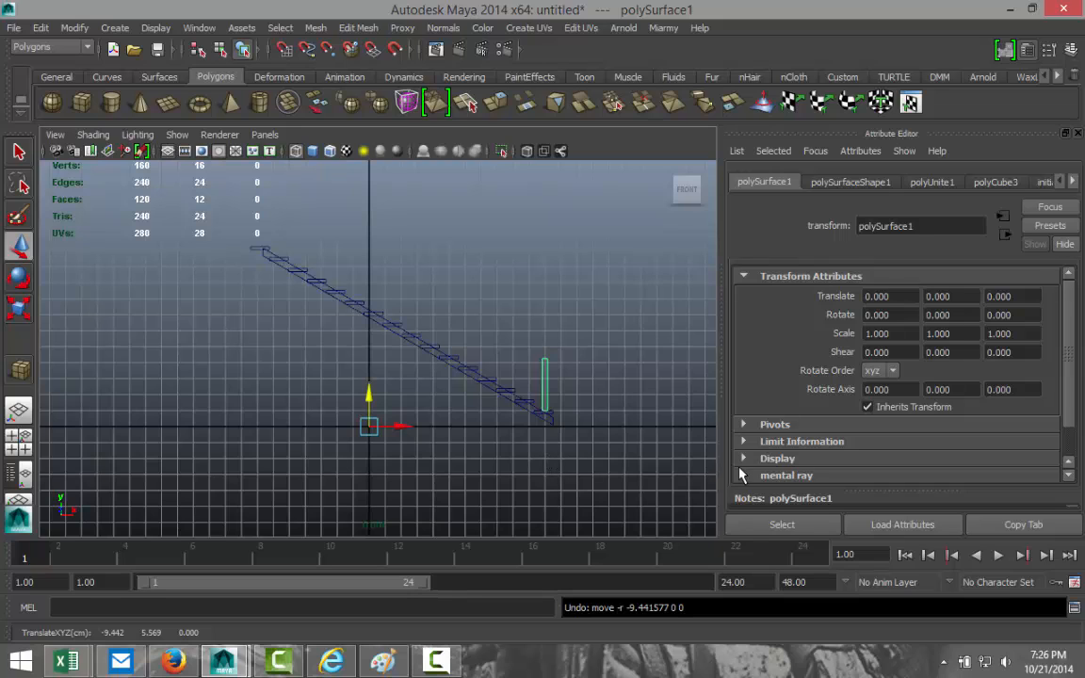
In the front view, duplicate the combined posts and move the copy to the middle of the stairs, about X -9.654 and Y 5.676.
{"action": "key", "text": "ctrl+d"}
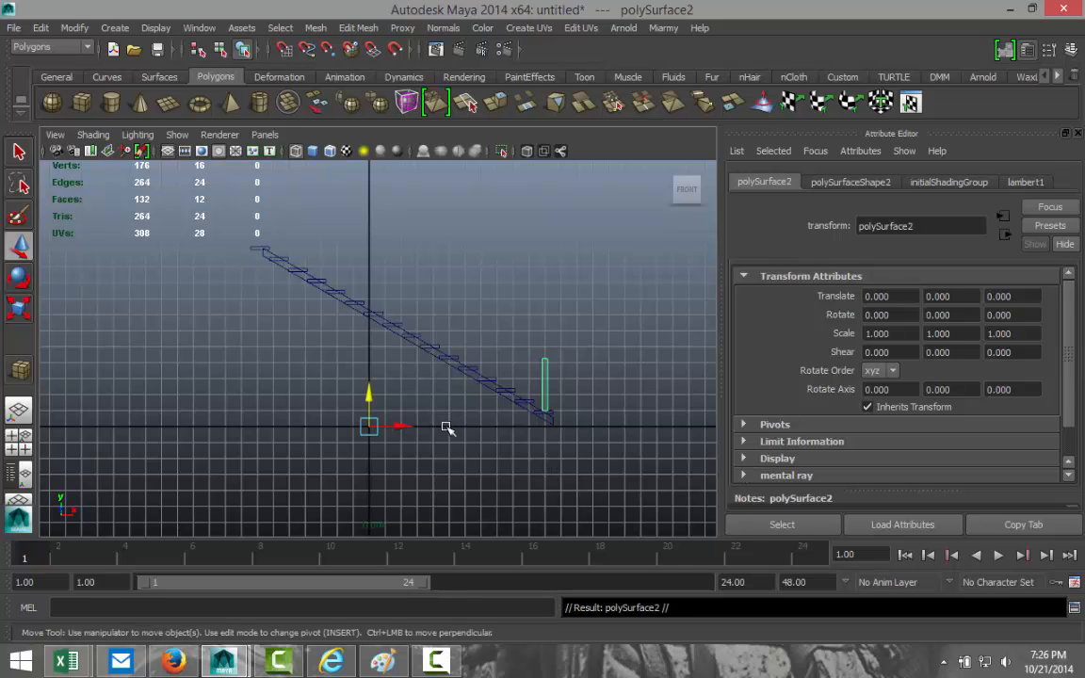
{"action": "left_click_drag", "start_coordinate": [407, 428], "coordinate": [252, 431]}
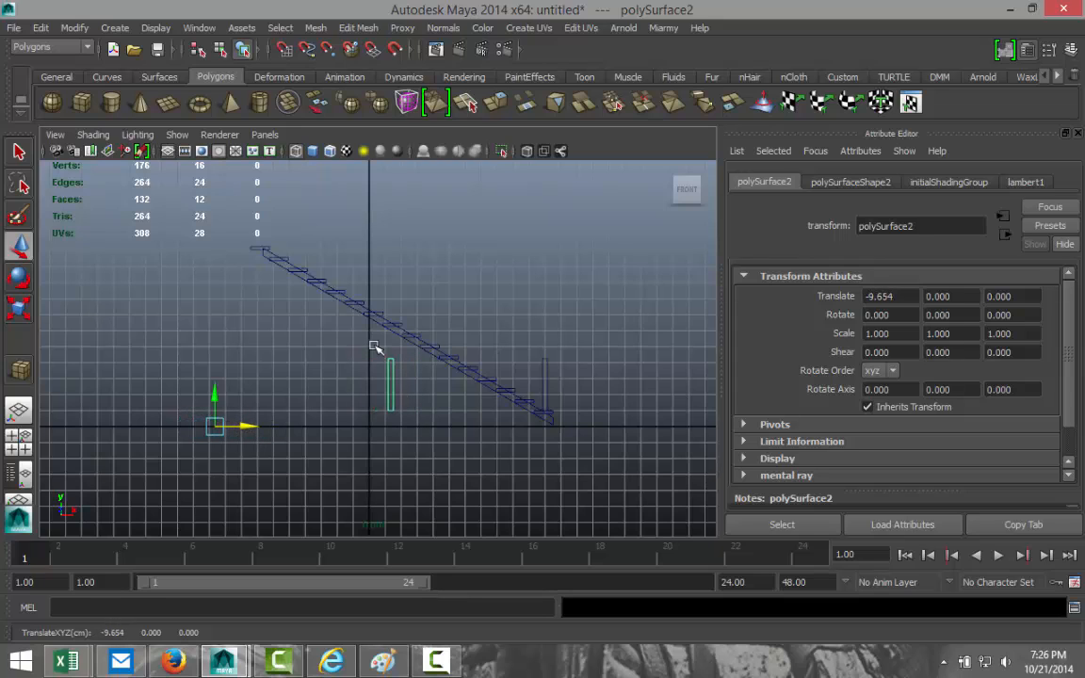
{"action": "left_click_drag", "start_coordinate": [216, 390], "coordinate": [228, 306]}
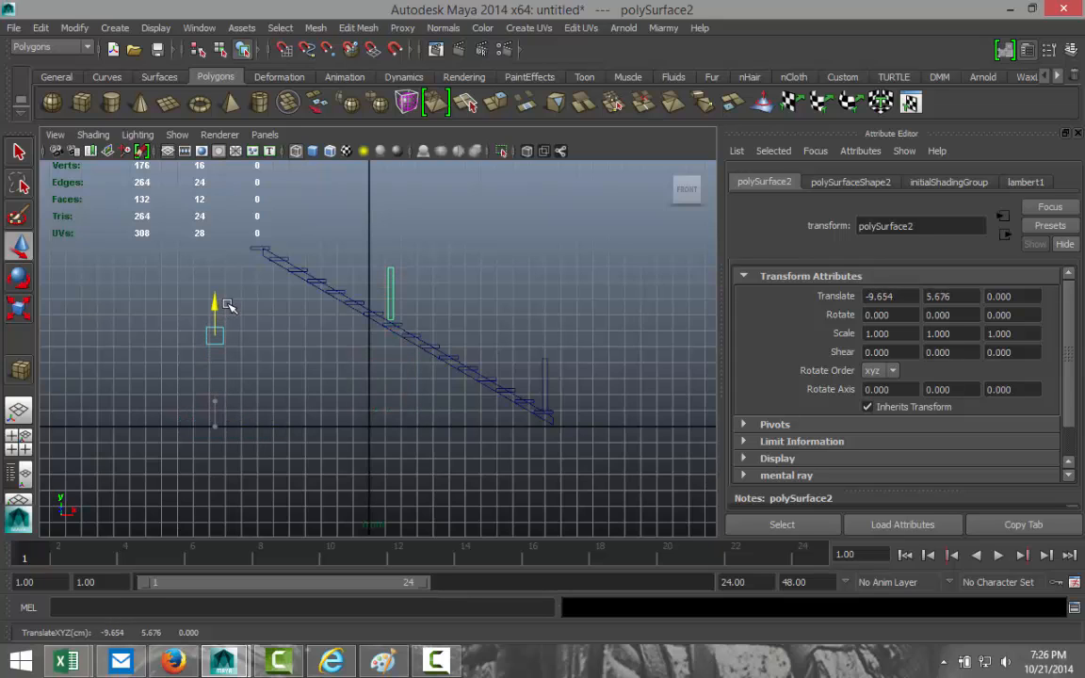
Center the pivot of the middle post pair and seat it on its tread, at about X -9.577 and Y 5.493.
{"action": "left_click", "coordinate": [74, 27]}
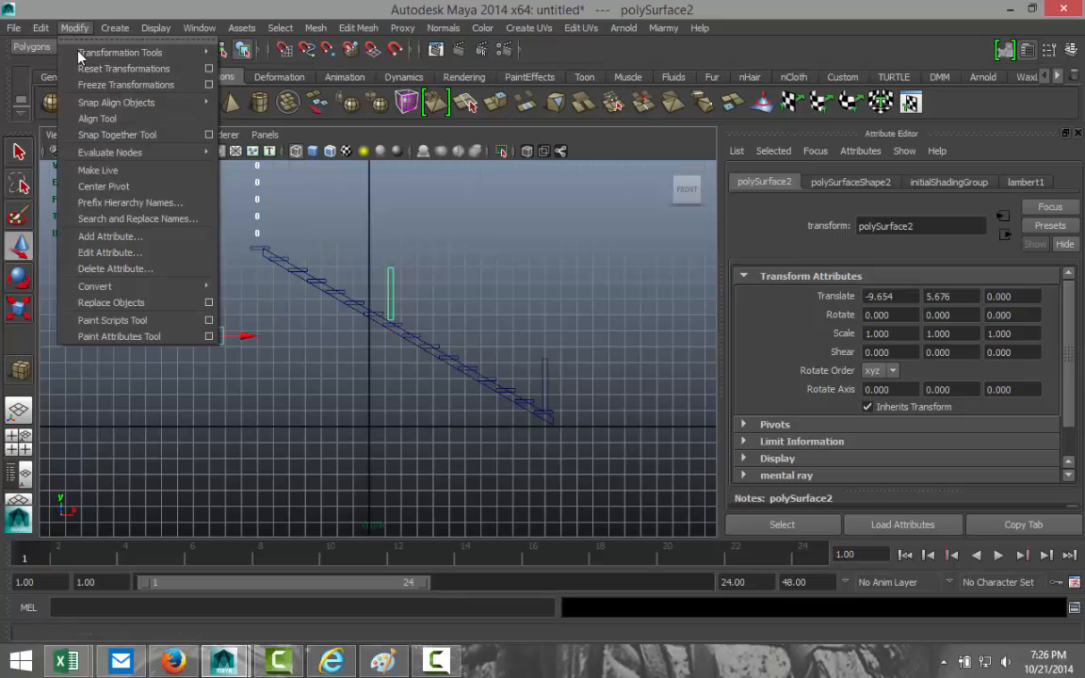
{"action": "left_click", "coordinate": [131, 187]}
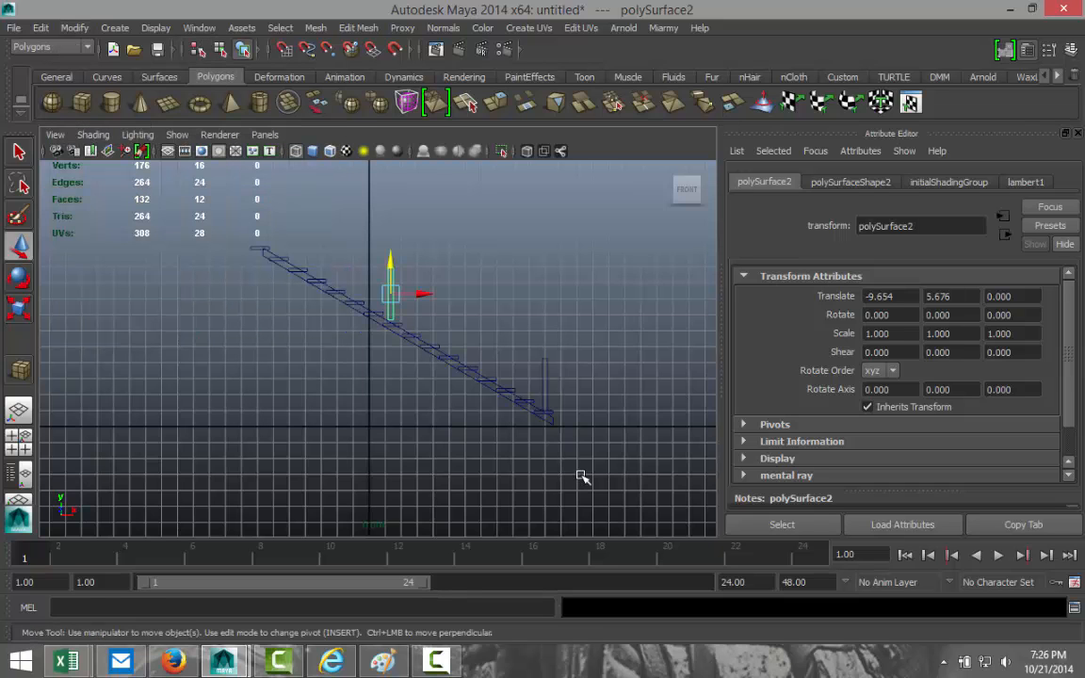
{"action": "key", "text": "f"}
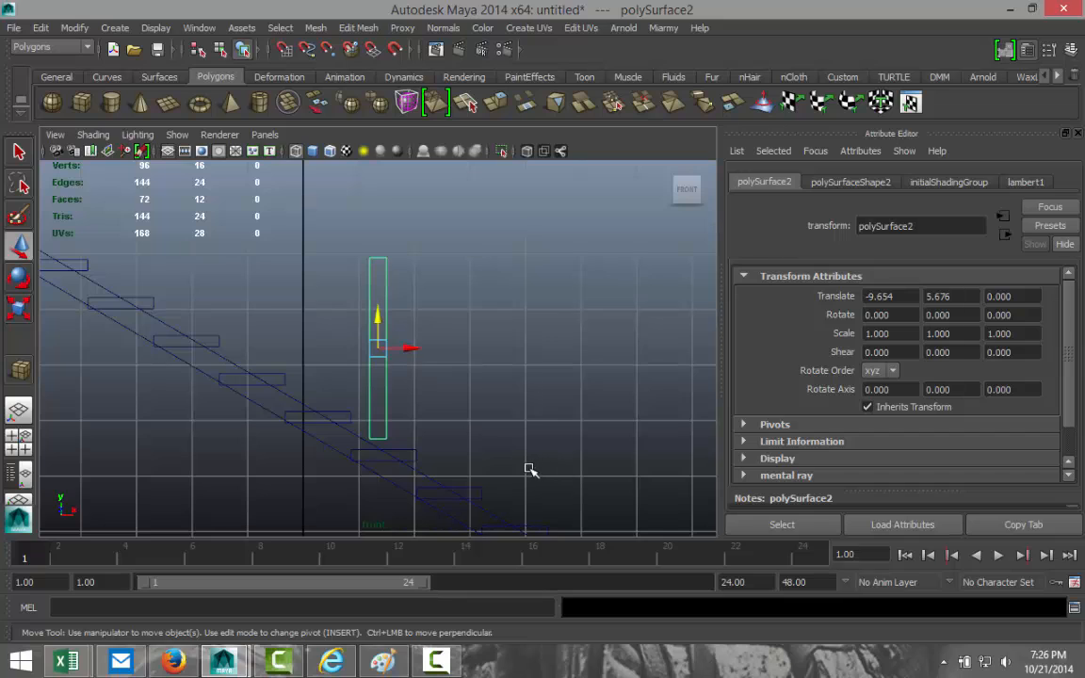
{"action": "middle_click_drag", "start_coordinate": [528, 451], "coordinate": [537, 369], "text": "alt"}
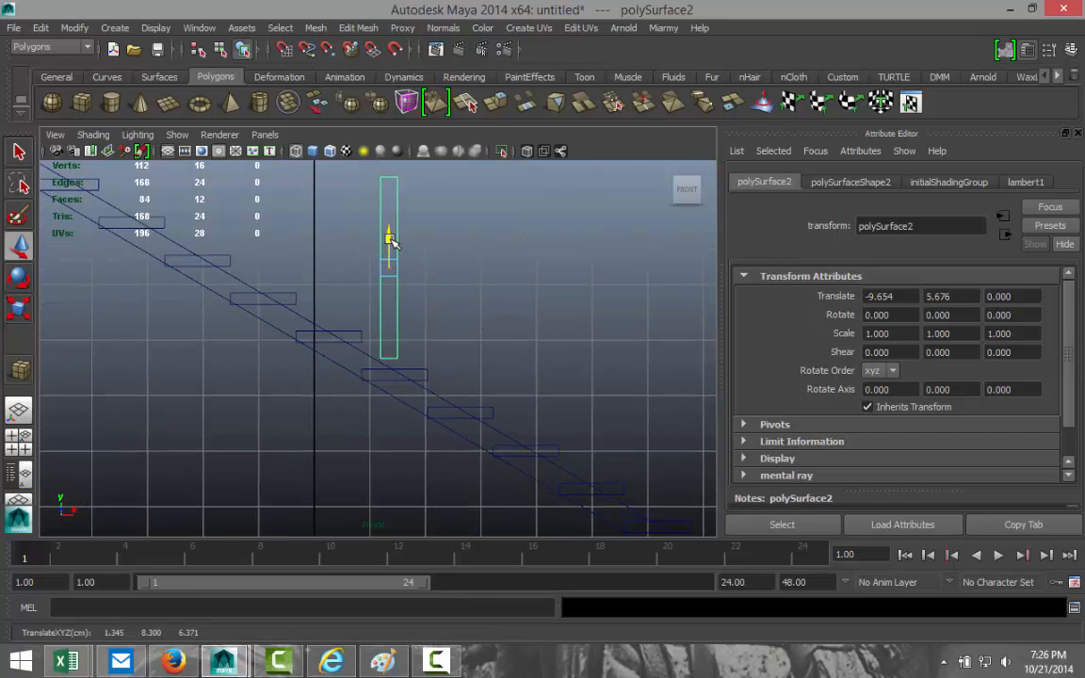
{"action": "left_click_drag", "start_coordinate": [389, 237], "coordinate": [394, 247]}
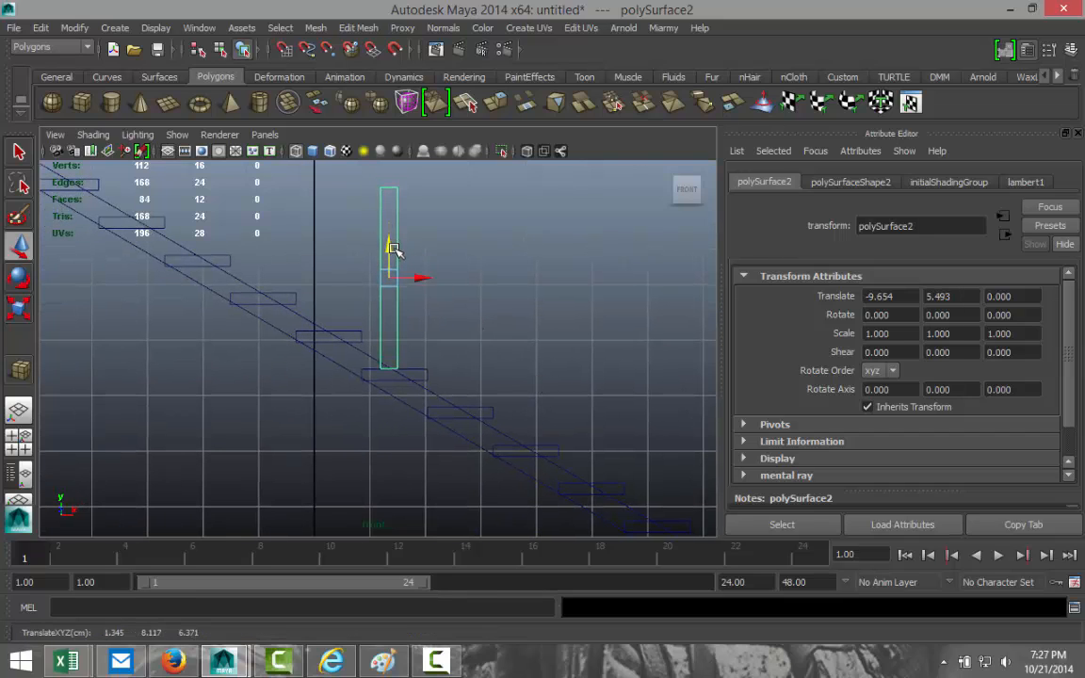
{"action": "left_click_drag", "start_coordinate": [435, 279], "coordinate": [433, 277]}
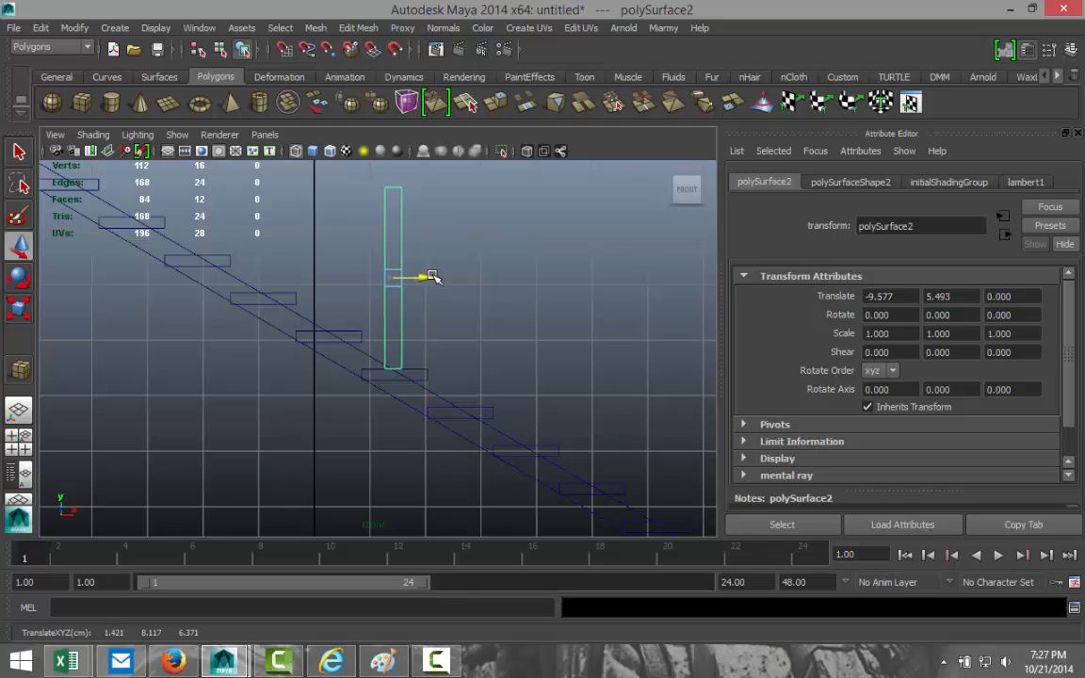
Center the pivot of the post pair on the lowest tread and shift the pair to about X -0.122.
{"action": "middle_click_drag", "start_coordinate": [501, 380], "coordinate": [251, 217], "text": "alt"}
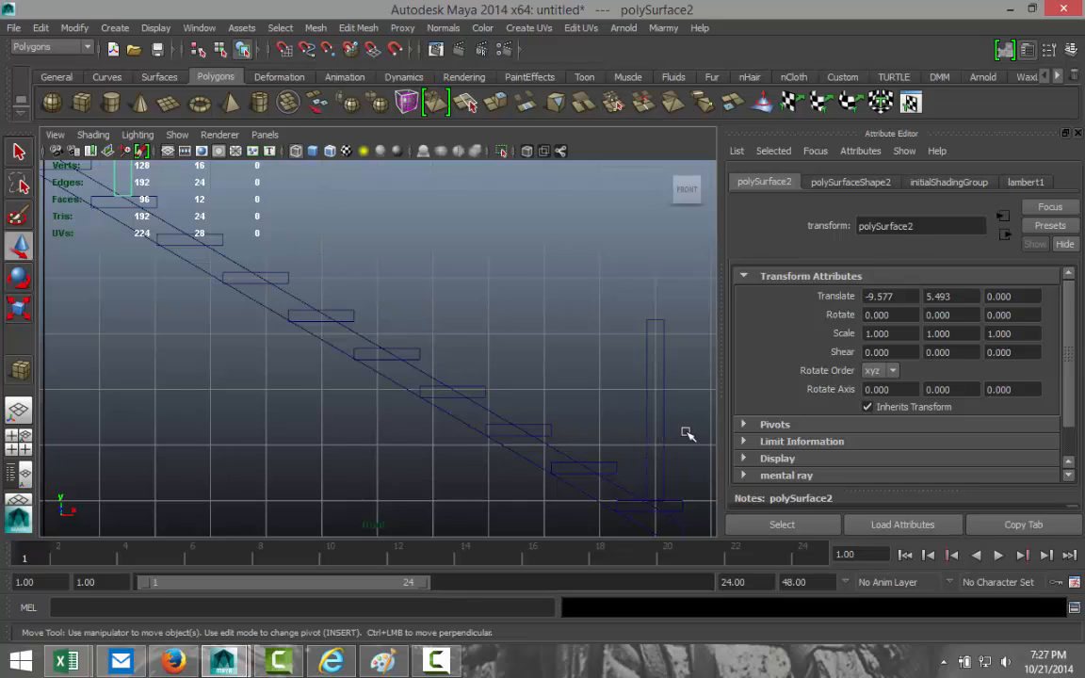
{"action": "left_click_drag", "start_coordinate": [687, 433], "coordinate": [623, 437]}
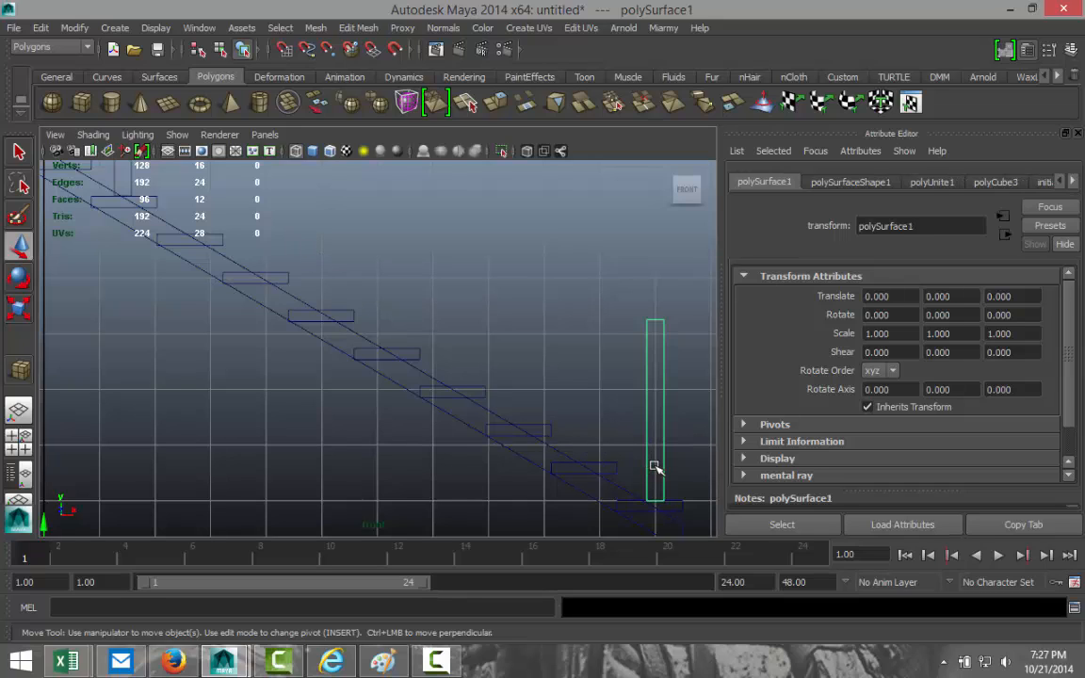
{"action": "left_click", "coordinate": [74, 28]}
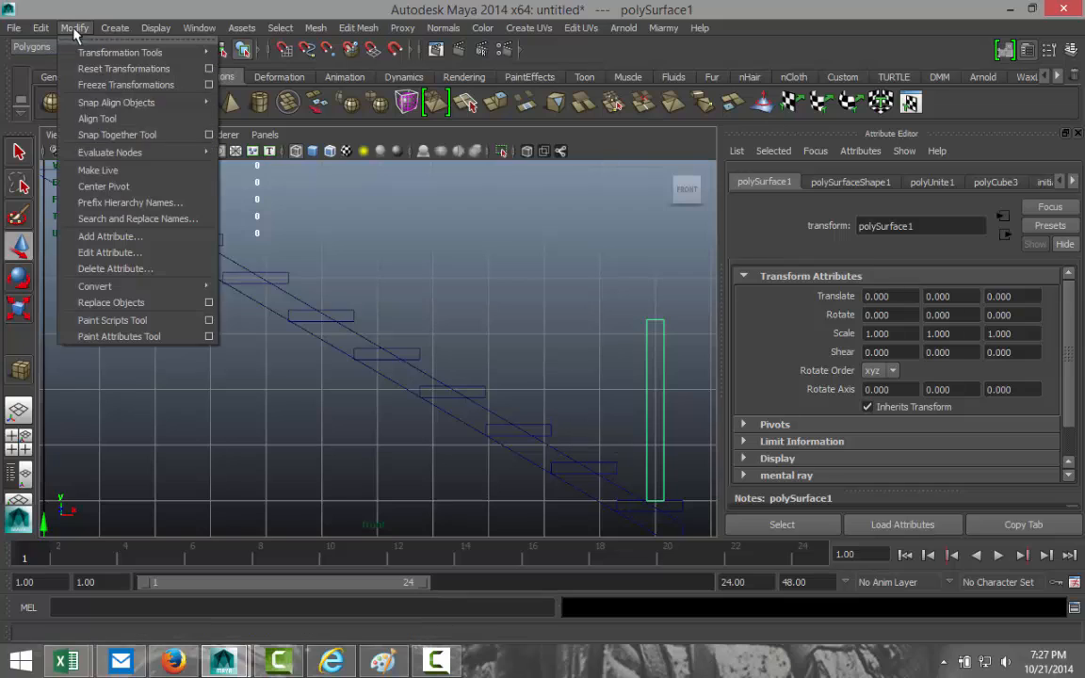
{"action": "left_click", "coordinate": [104, 186]}
{"action": "key", "text": "w"}
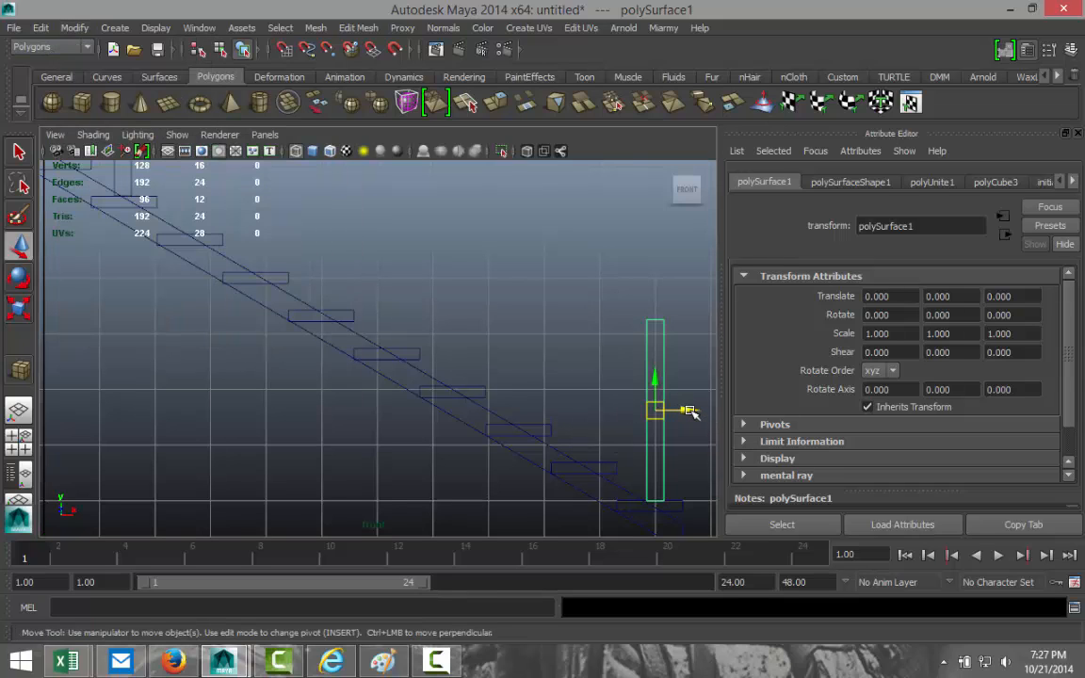
{"action": "left_click_drag", "start_coordinate": [690, 412], "coordinate": [682, 412]}
Duplicate the middle post pair and place the copy on the top tread, at about X -17.898 and Y 10.301.
{"action": "right_click_drag", "start_coordinate": [516, 415], "coordinate": [248, 391], "text": "alt"}
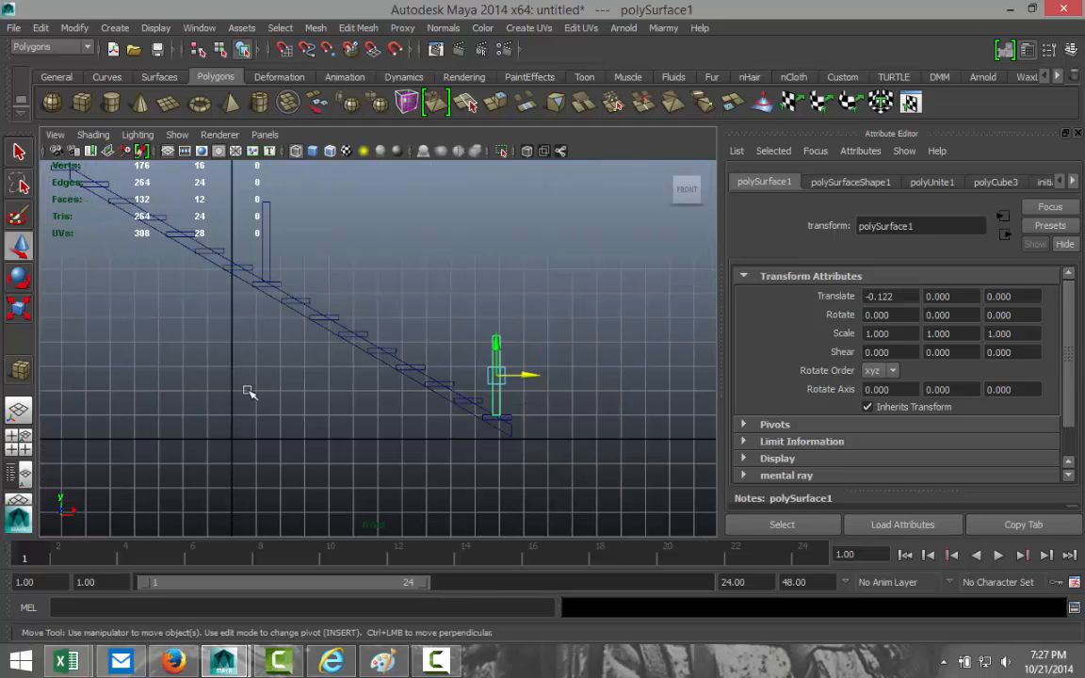
{"action": "middle_click_drag", "start_coordinate": [247, 391], "coordinate": [372, 443], "text": "alt"}
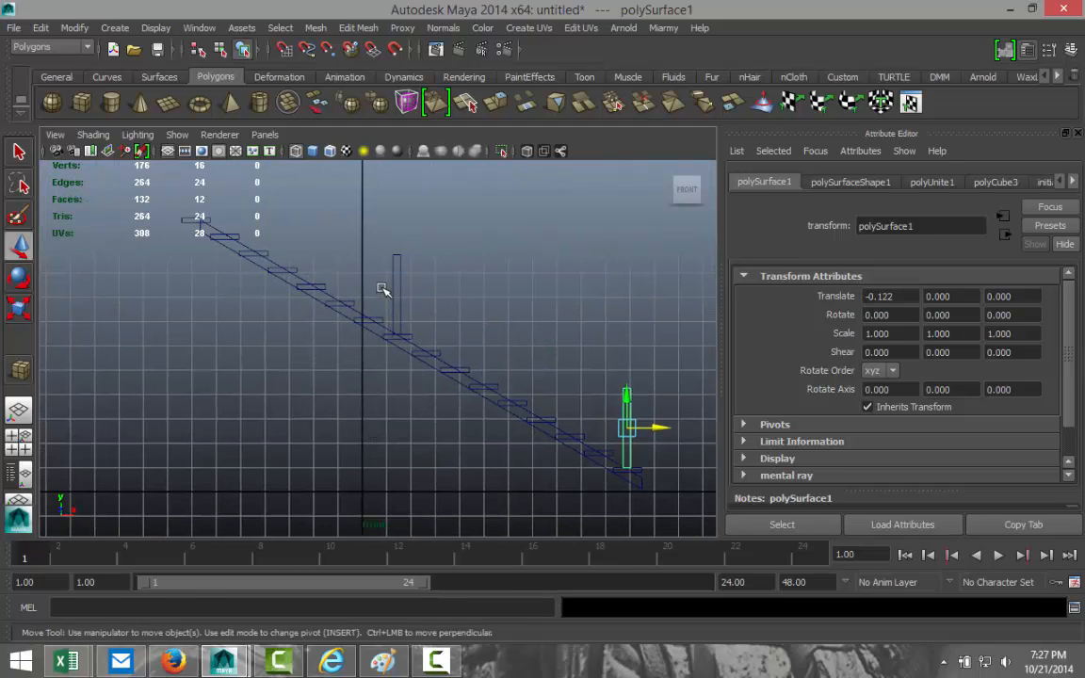
{"action": "left_click_drag", "start_coordinate": [481, 294], "coordinate": [487, 313]}
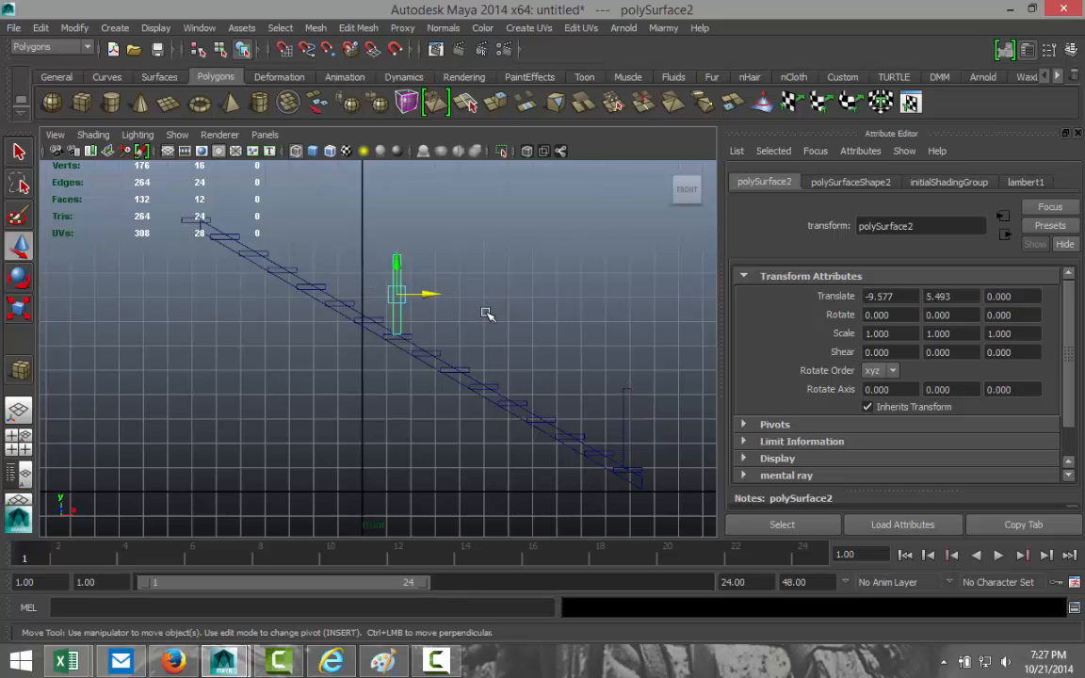
{"action": "key", "text": "ctrl+d"}
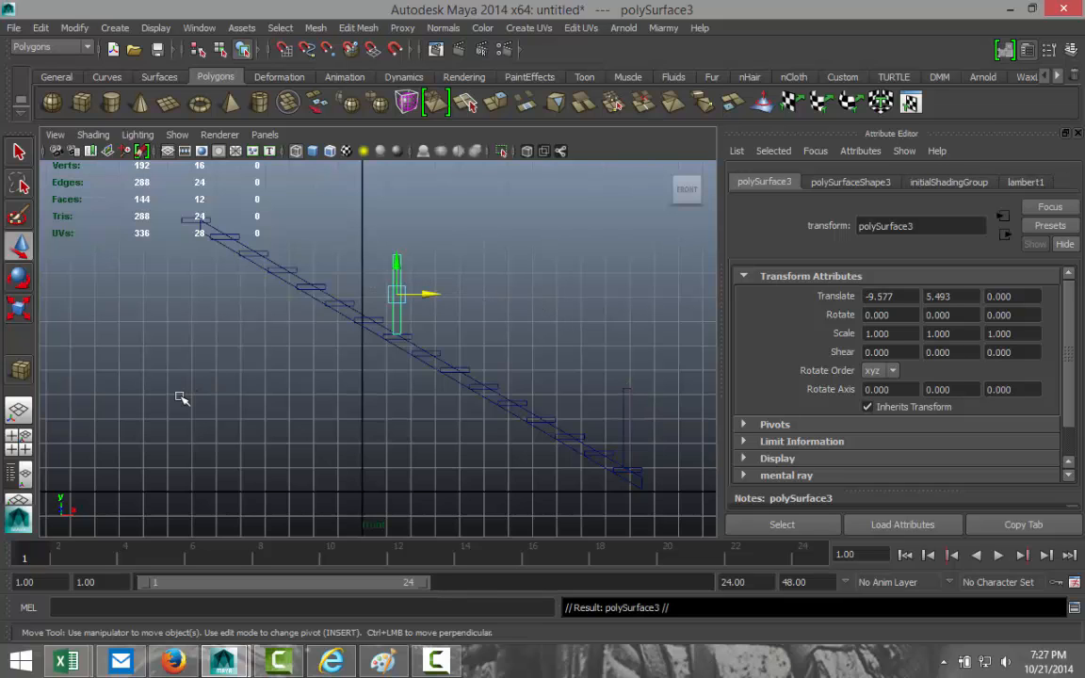
{"action": "middle_click_drag", "start_coordinate": [187, 395], "coordinate": [378, 442], "text": "alt"}
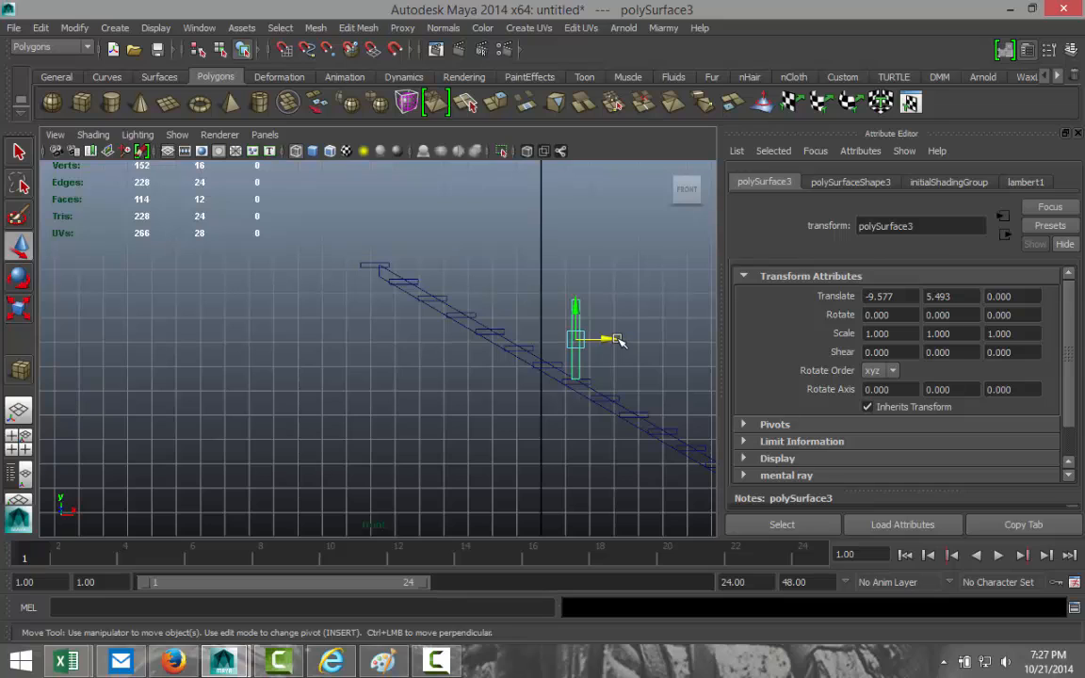
{"action": "left_click_drag", "start_coordinate": [617, 339], "coordinate": [417, 341]}
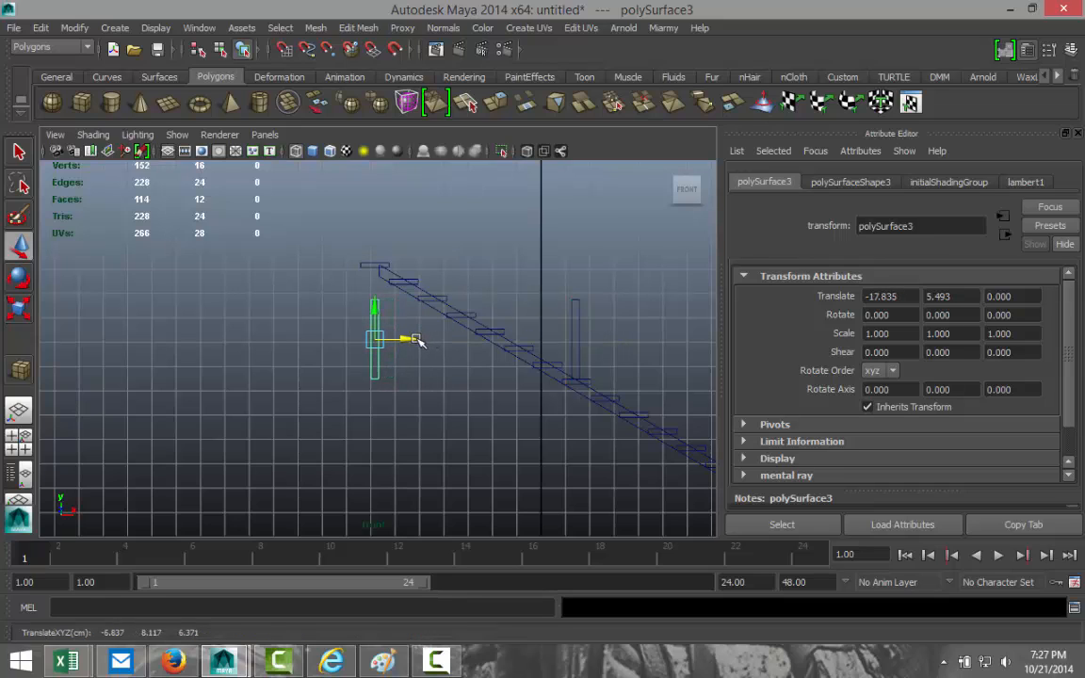
{"action": "left_click_drag", "start_coordinate": [375, 310], "coordinate": [374, 193]}
{"action": "key", "text": "f"}
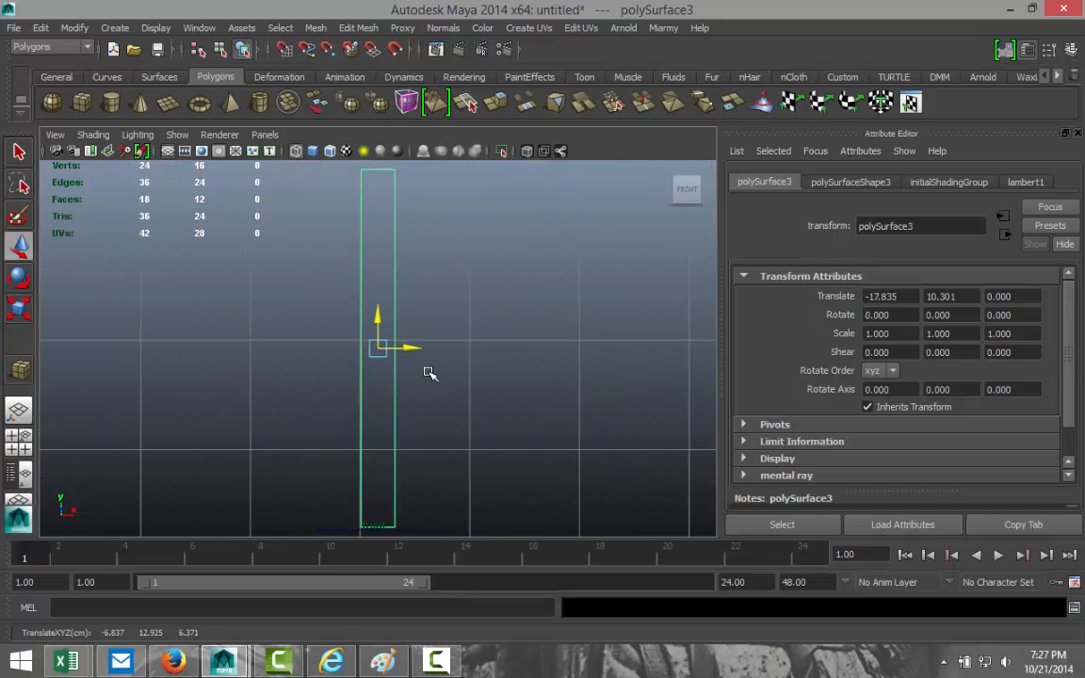
{"action": "scroll", "coordinate": [429, 374], "scroll_direction": "down", "scroll_amount": 8}
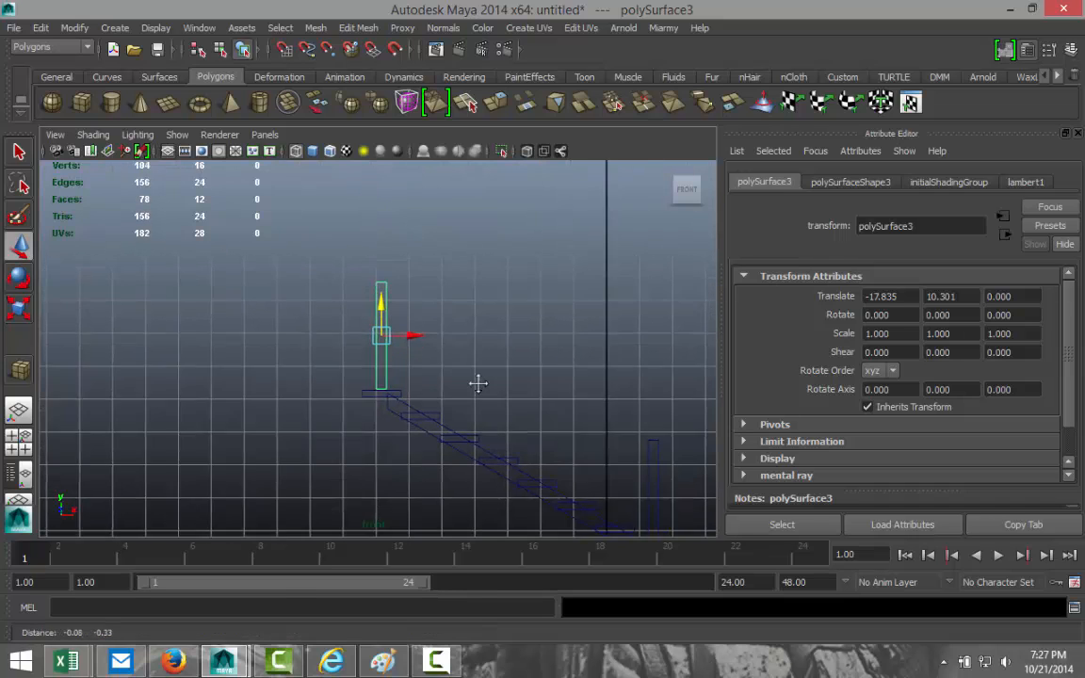
{"action": "scroll", "coordinate": [478, 383], "scroll_direction": "up", "scroll_amount": 5}
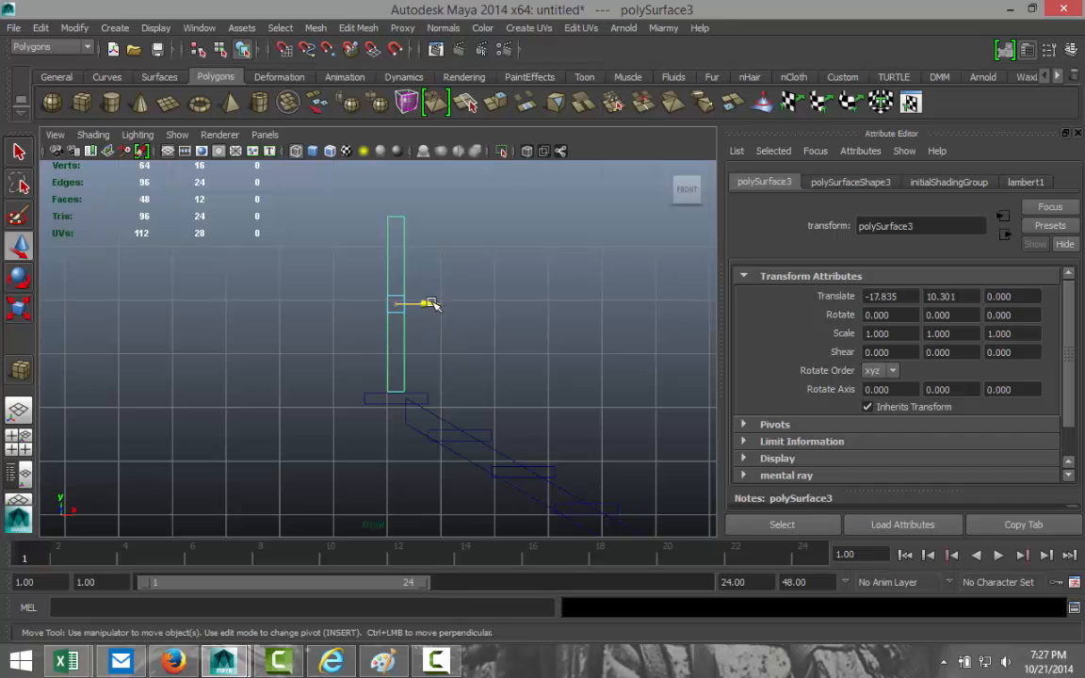
{"action": "left_click_drag", "start_coordinate": [430, 303], "coordinate": [424, 303]}
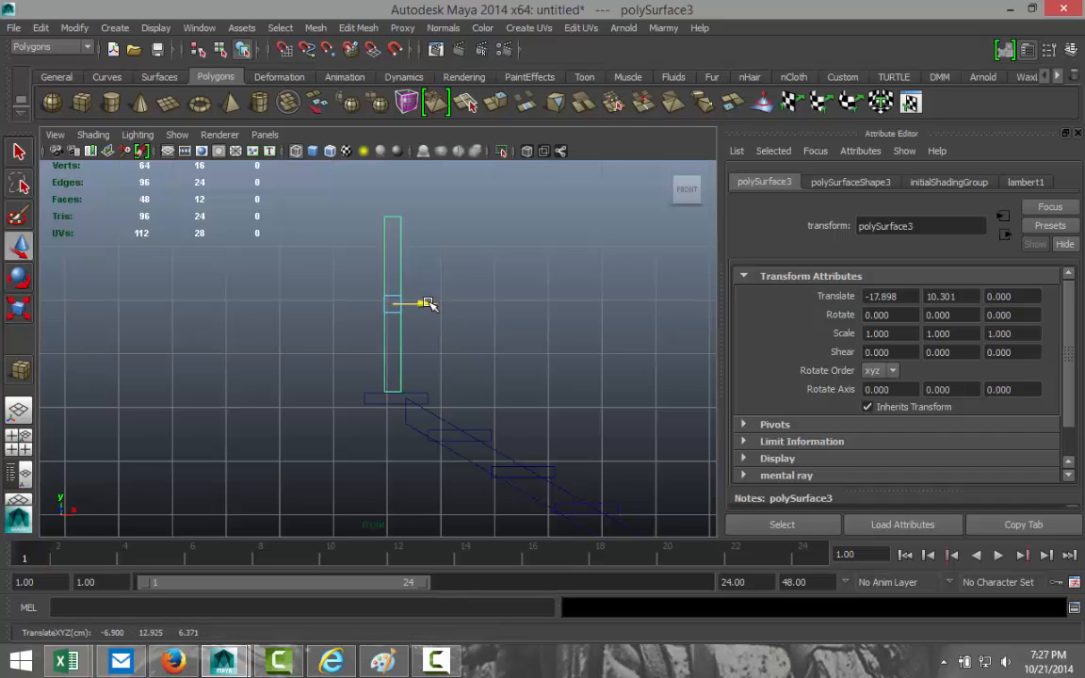
In the perspective view, extend the top tread into a landing by moving its outer end face to about X -10.209.
{"action": "left_click", "coordinate": [19, 439]}
{"action": "key", "text": "space"}
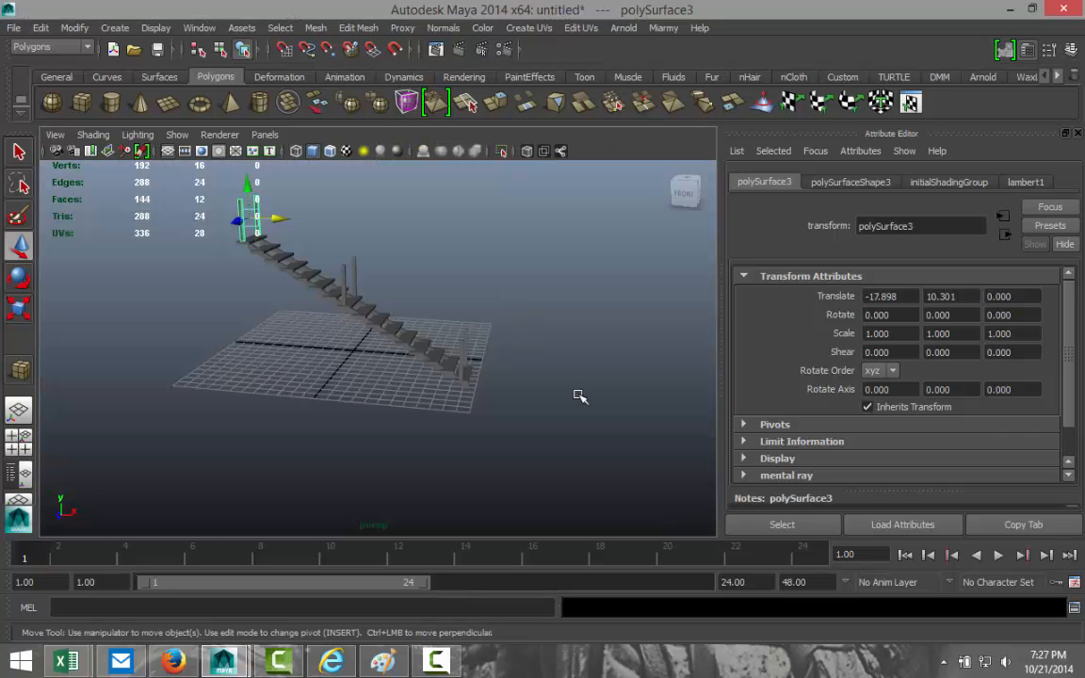
{"action": "left_click_drag", "start_coordinate": [580, 395], "coordinate": [462, 373], "text": "alt"}
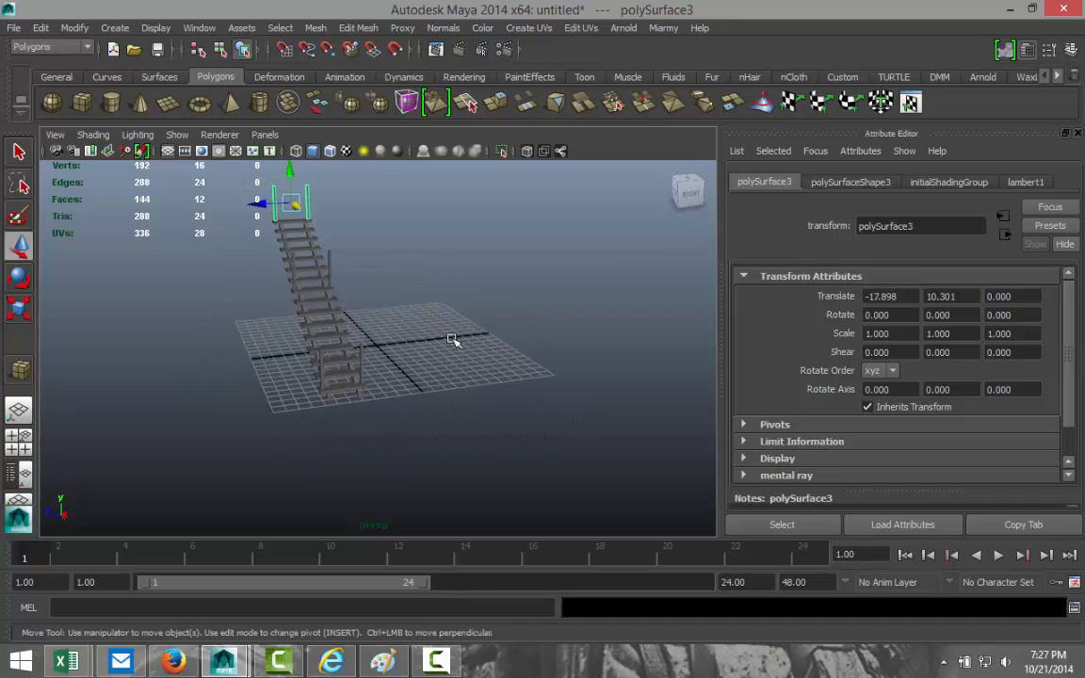
{"action": "right_click_drag", "start_coordinate": [454, 341], "coordinate": [502, 410], "text": "alt"}
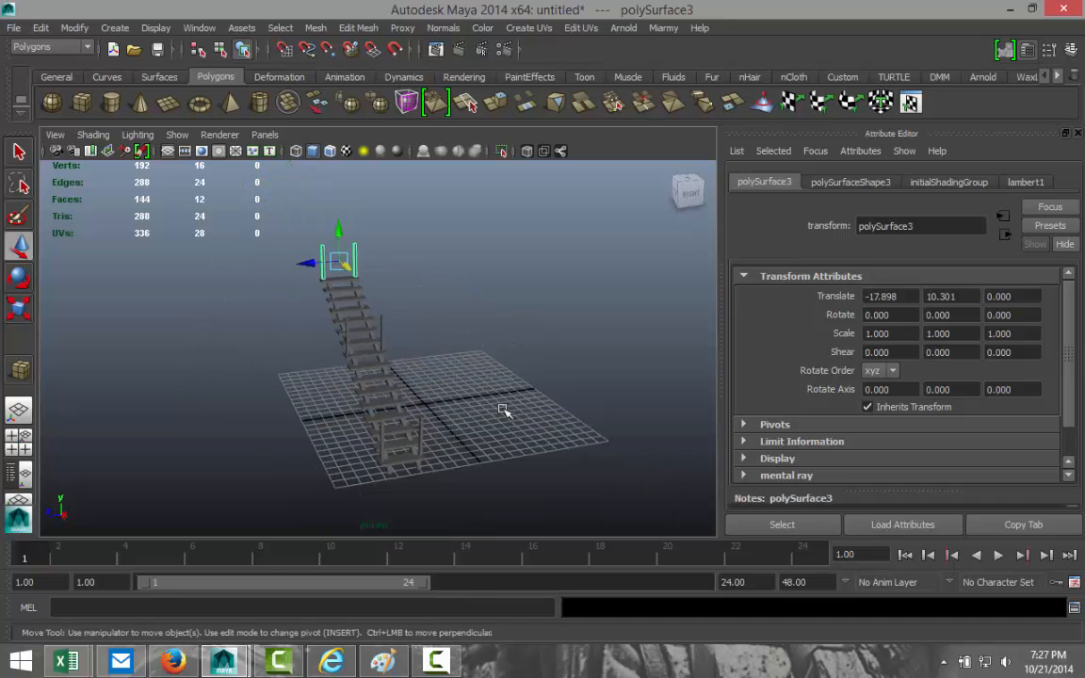
{"action": "left_click_drag", "start_coordinate": [506, 421], "coordinate": [442, 483], "text": "alt"}
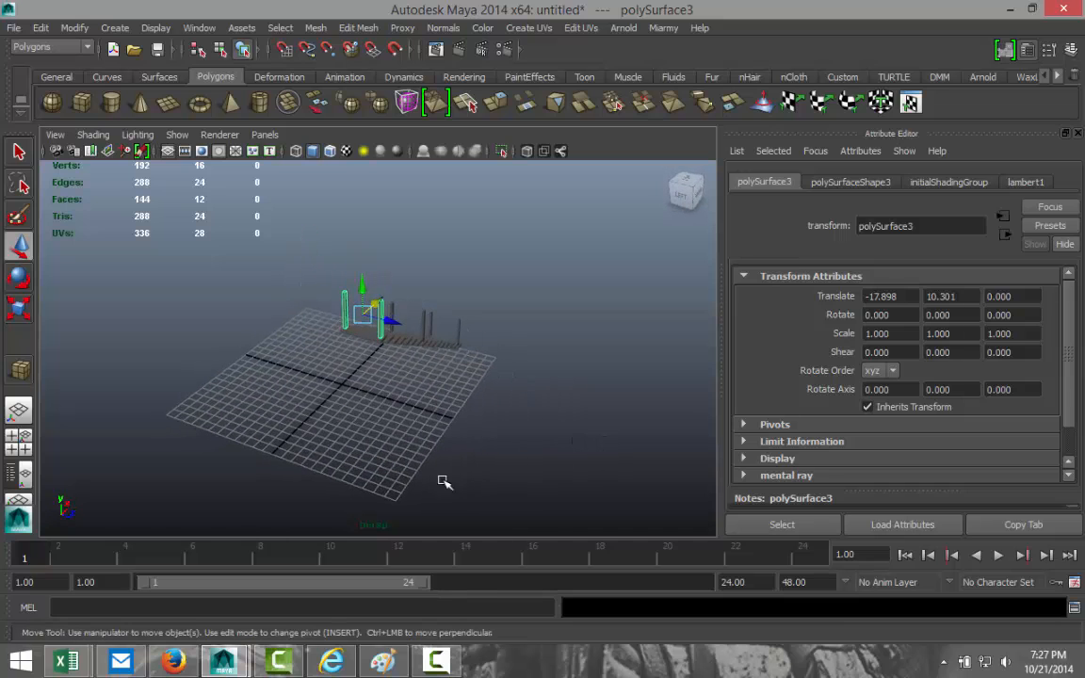
{"action": "scroll", "coordinate": [432, 472], "scroll_direction": "up", "scroll_amount": 3}
{"action": "scroll", "coordinate": [432, 470], "scroll_direction": "up", "scroll_amount": 3}
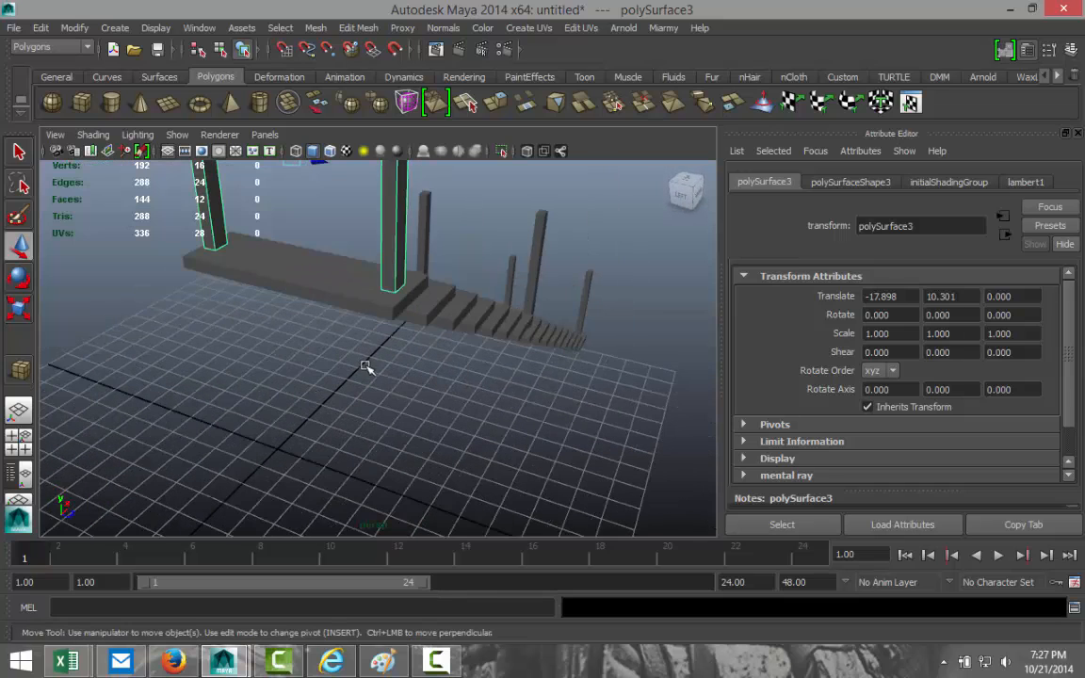
{"action": "right_click_drag", "start_coordinate": [339, 303], "coordinate": [346, 335]}
{"action": "left_click", "coordinate": [349, 301]}
{"action": "left_click", "coordinate": [349, 303]}
{"action": "scroll", "coordinate": [314, 364], "scroll_direction": "down", "scroll_amount": 3}
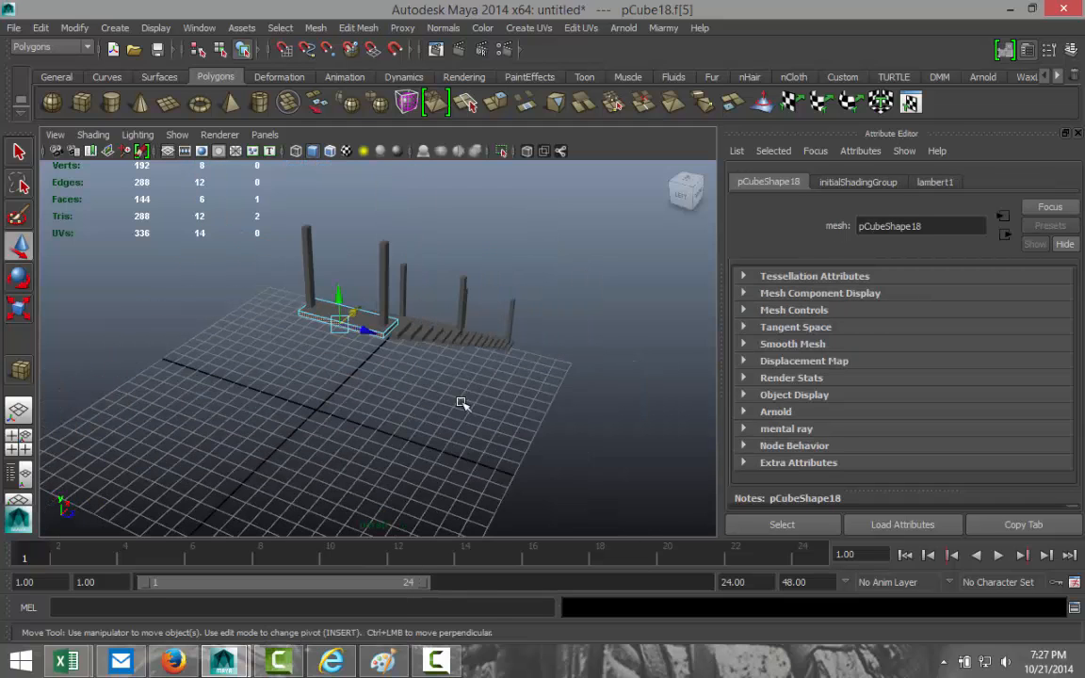
{"action": "left_click_drag", "start_coordinate": [463, 404], "coordinate": [370, 372], "text": "alt"}
{"action": "left_click_drag", "start_coordinate": [272, 283], "coordinate": [207, 302]}
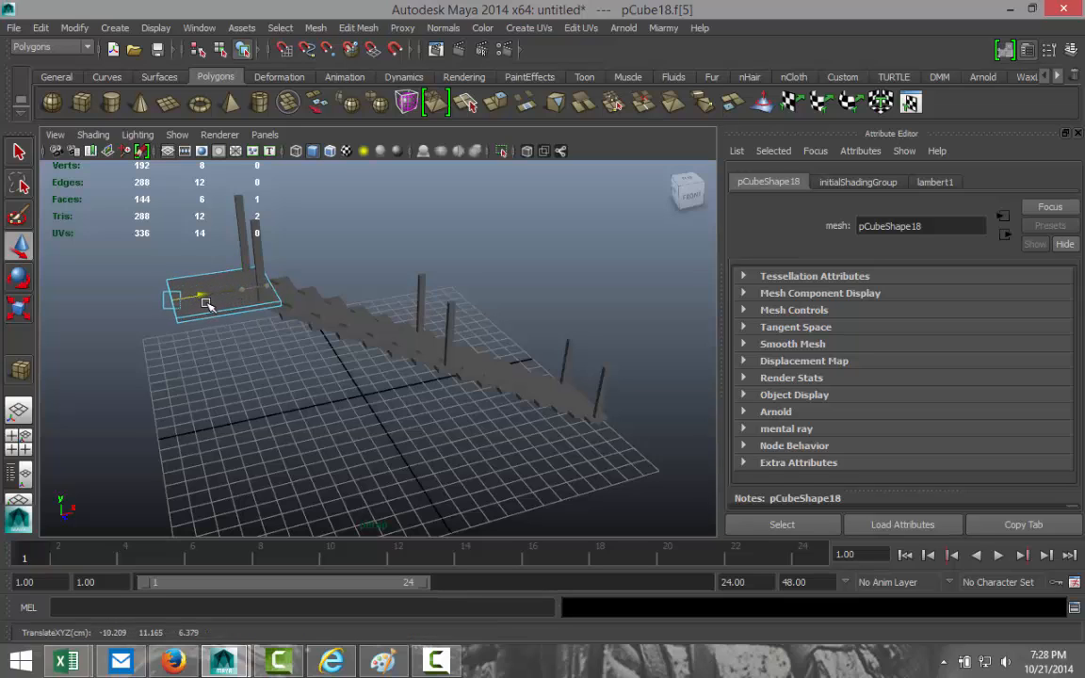
Try to widen the landing by scaling its outer end face and an adjacent face to about 1.299 along Z.
{"action": "left_click_drag", "start_coordinate": [168, 342], "coordinate": [347, 394], "text": "alt"}
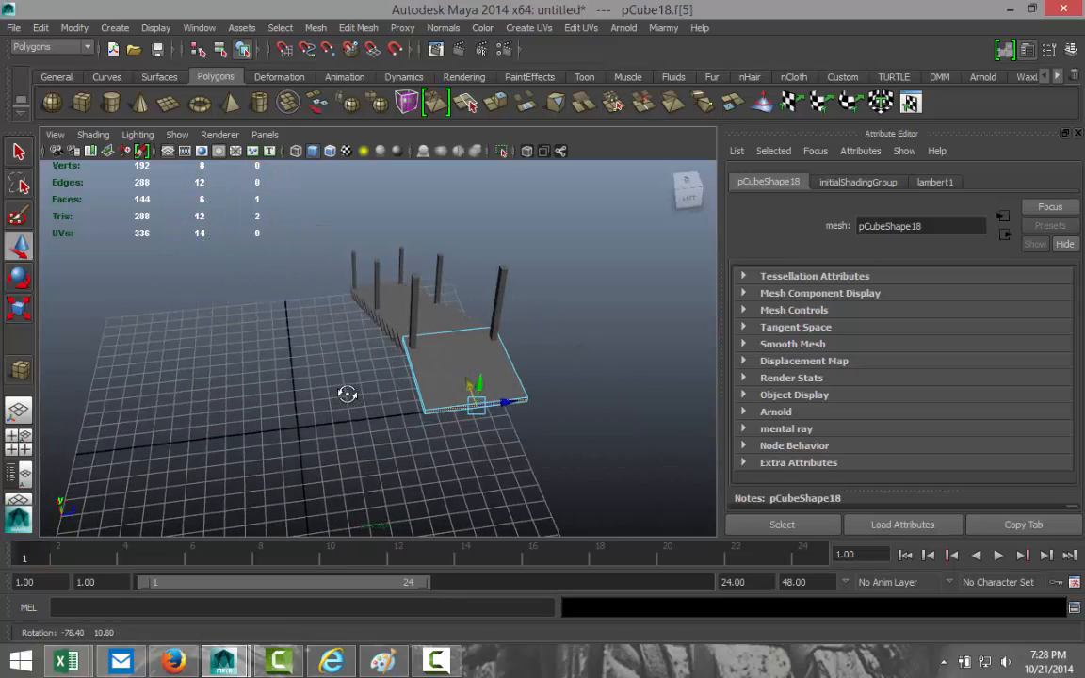
{"action": "left_click_drag", "start_coordinate": [525, 447], "coordinate": [501, 446], "text": "alt"}
{"action": "key", "text": "Insert"}
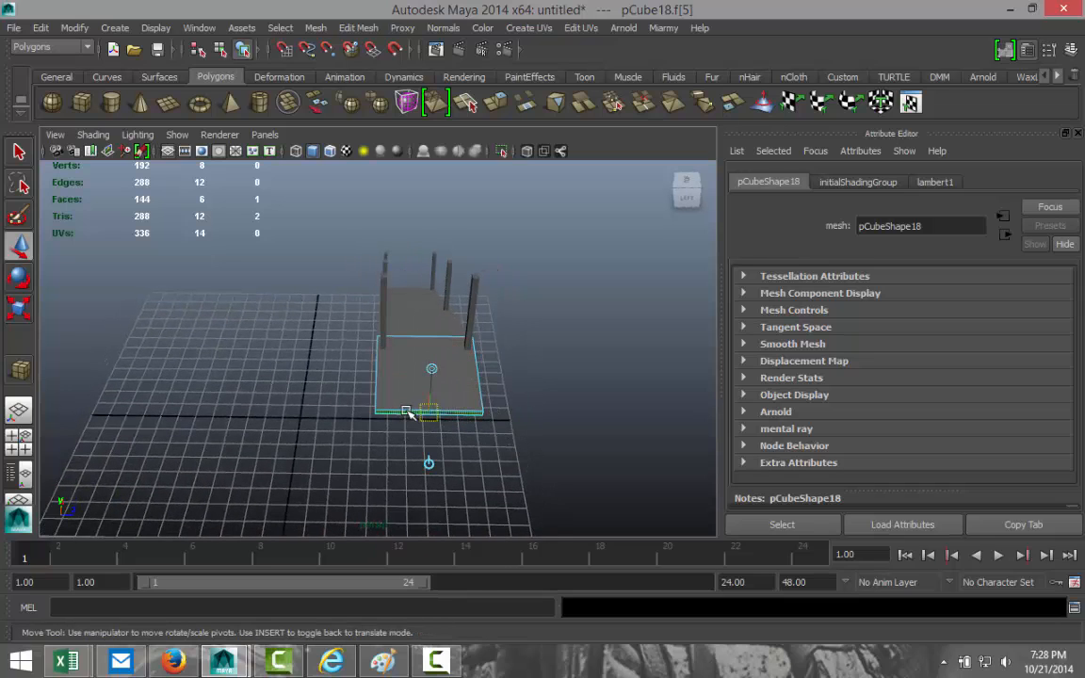
{"action": "left_click", "coordinate": [420, 416], "text": "shift"}
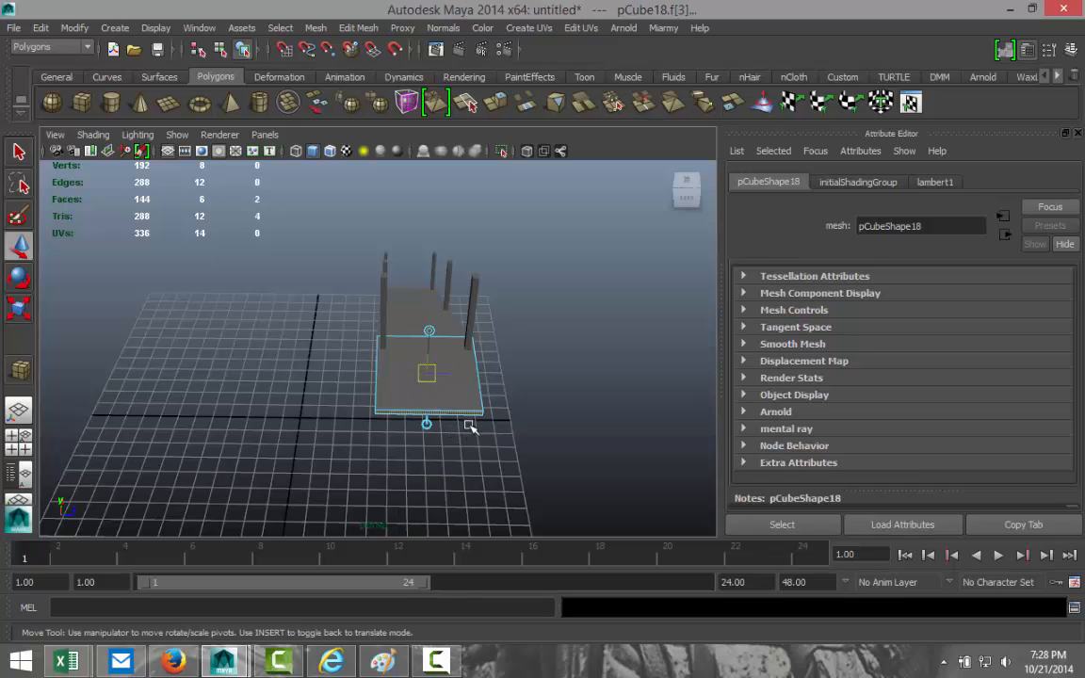
{"action": "middle_click_drag", "start_coordinate": [449, 375], "coordinate": [501, 384]}
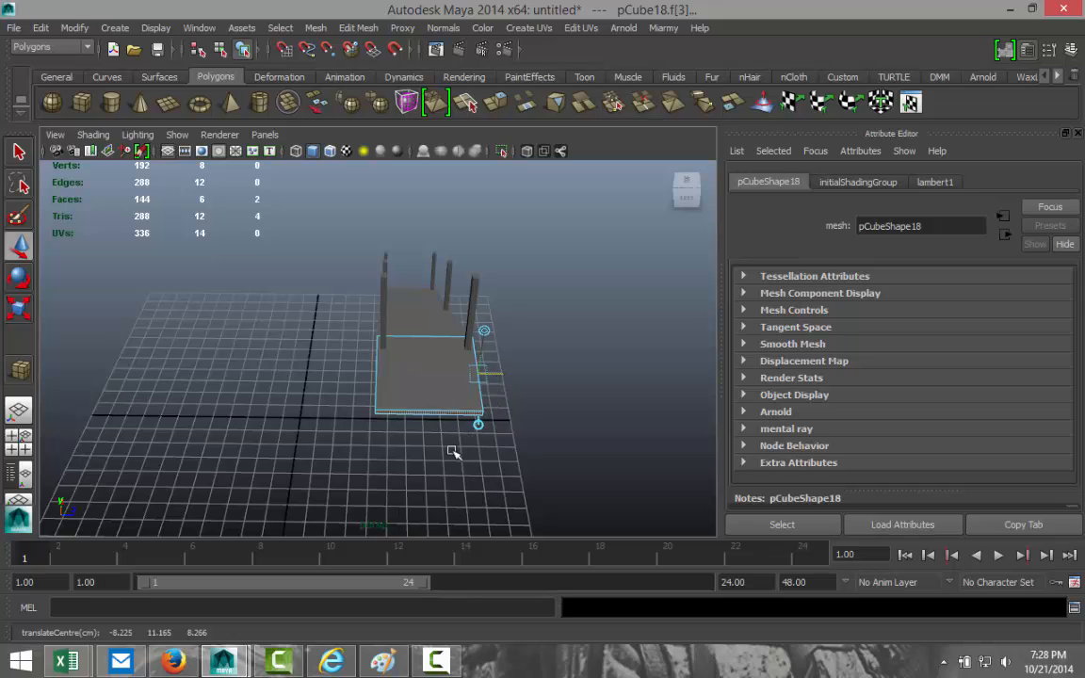
{"action": "key", "text": "r"}
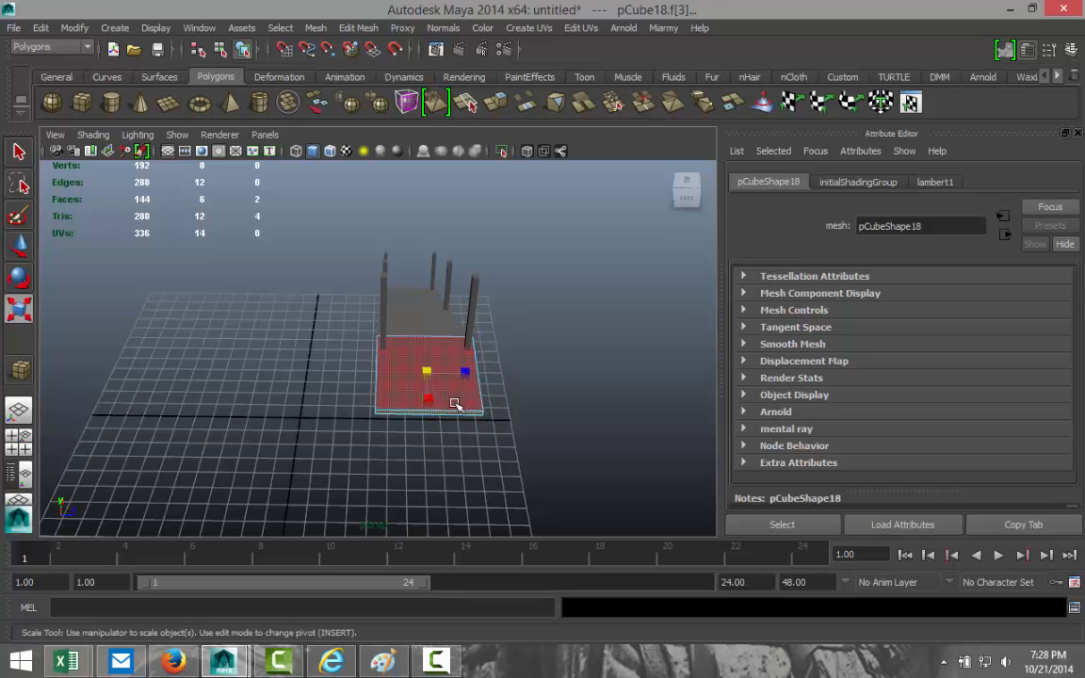
{"action": "left_click_drag", "start_coordinate": [468, 374], "coordinate": [478, 375]}
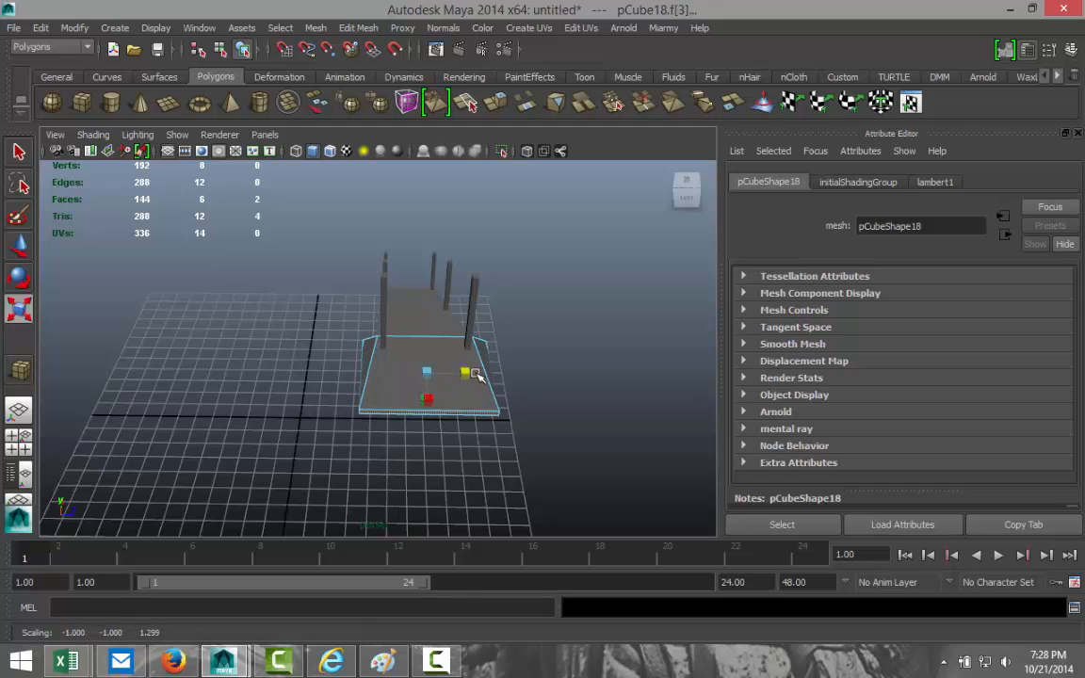
{"action": "left_click", "coordinate": [528, 443]}
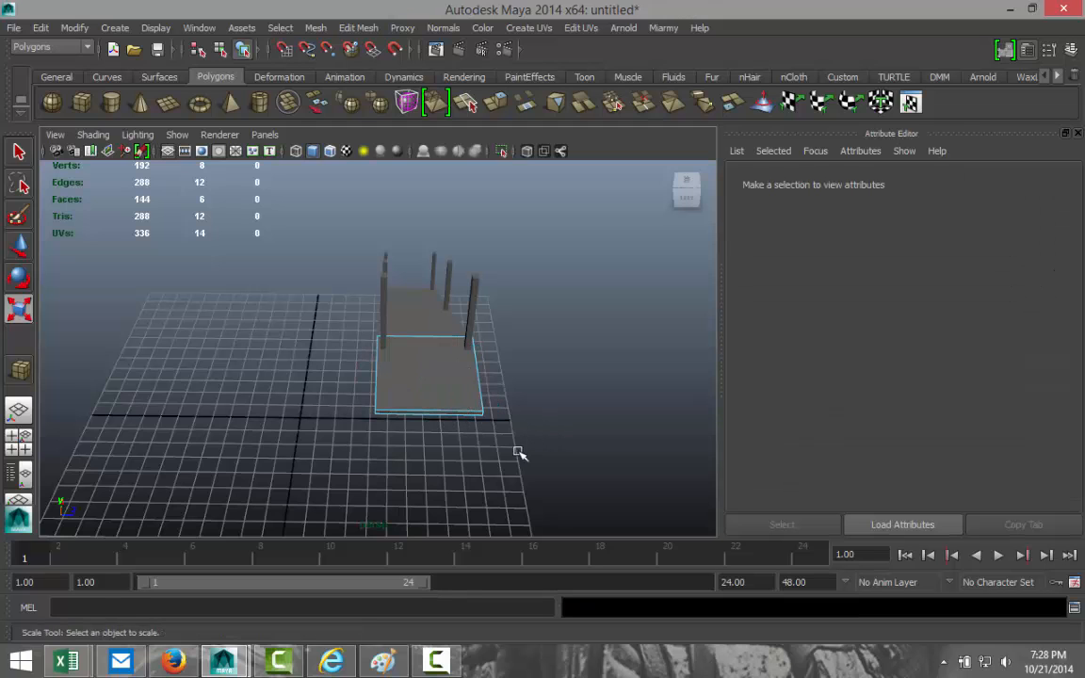
{"action": "left_click_drag", "start_coordinate": [496, 454], "coordinate": [583, 440], "text": "alt"}
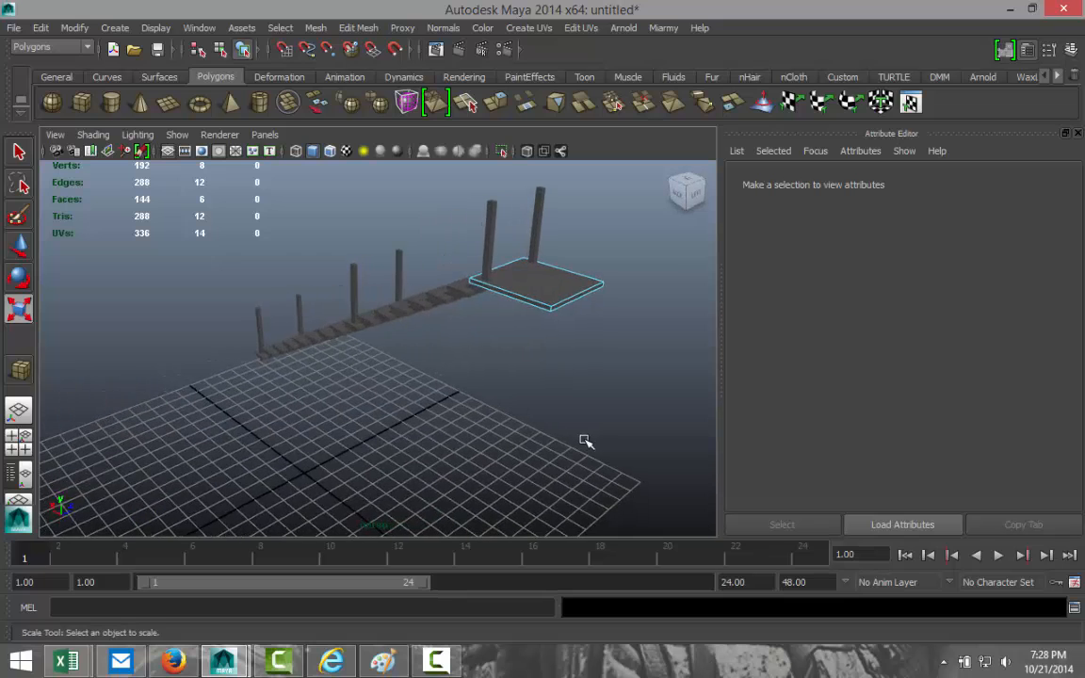
Widen the landing by moving its long side face to about Z 0.833.
{"action": "scroll", "coordinate": [578, 402], "scroll_direction": "up", "scroll_amount": 3}
{"action": "left_click", "coordinate": [591, 274]}
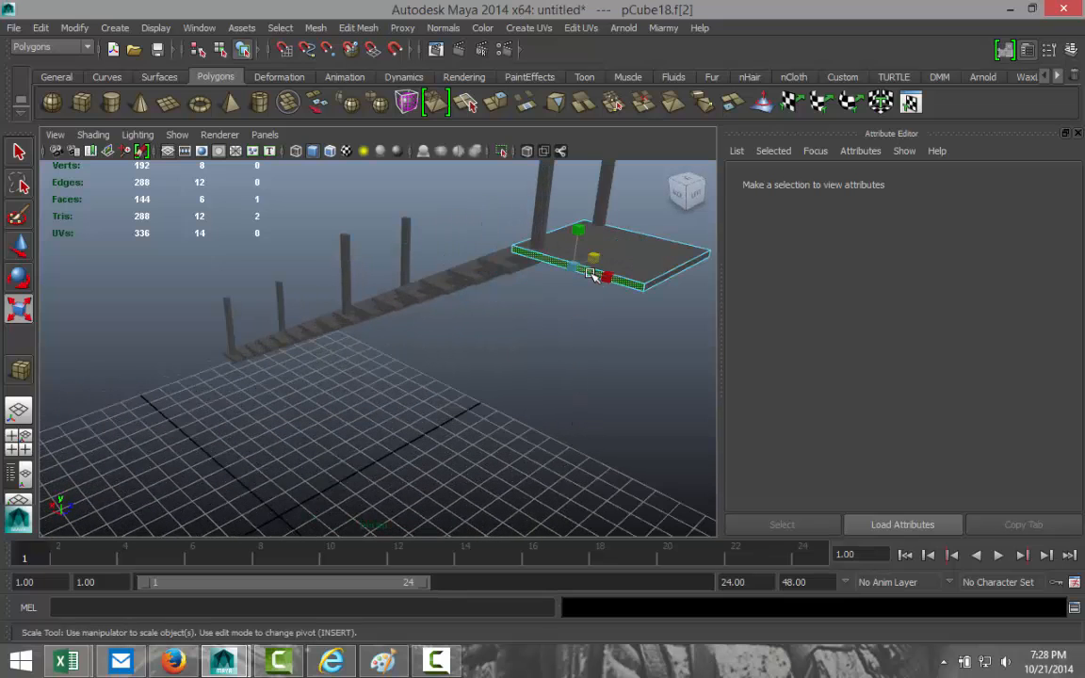
{"action": "left_click_drag", "start_coordinate": [516, 384], "coordinate": [272, 396], "text": "alt"}
{"action": "key", "text": "w"}
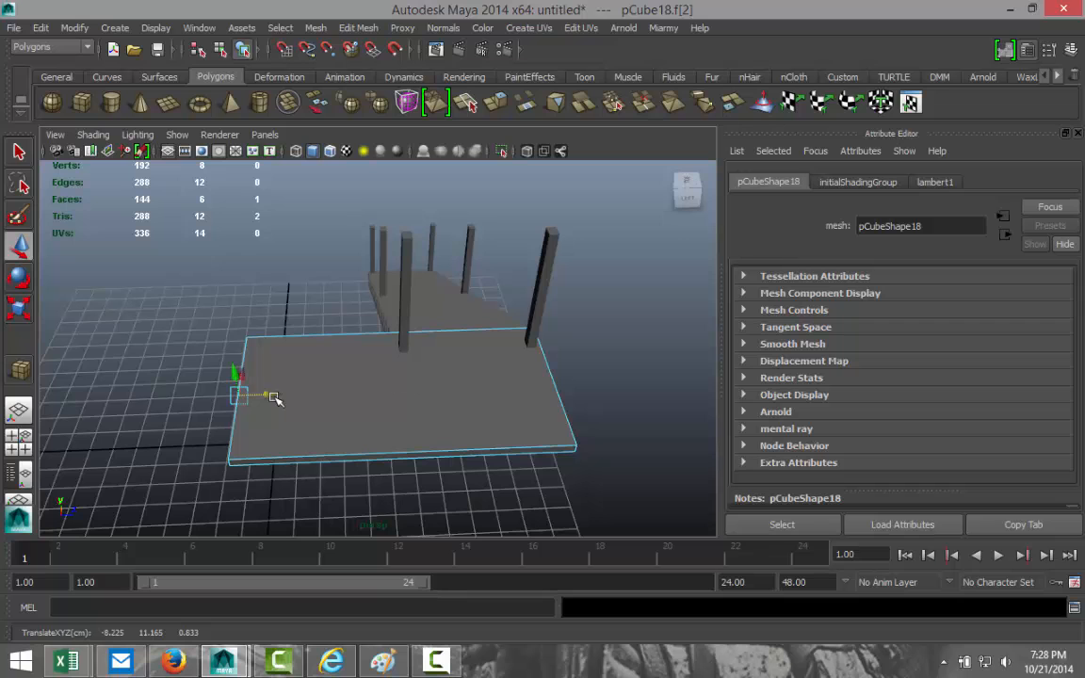
Return to object mode, select every part of the staircase and combine them into a single mesh.
{"action": "scroll", "coordinate": [621, 429], "scroll_direction": "down", "scroll_amount": 4}
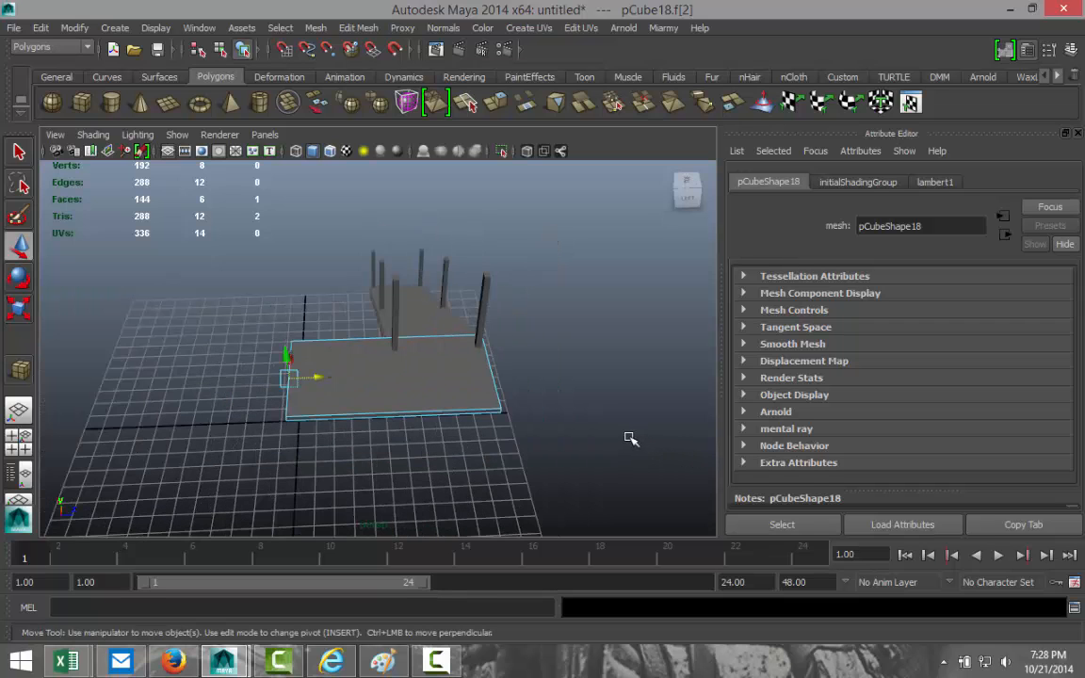
{"action": "left_click_drag", "start_coordinate": [601, 427], "coordinate": [412, 443], "text": "alt"}
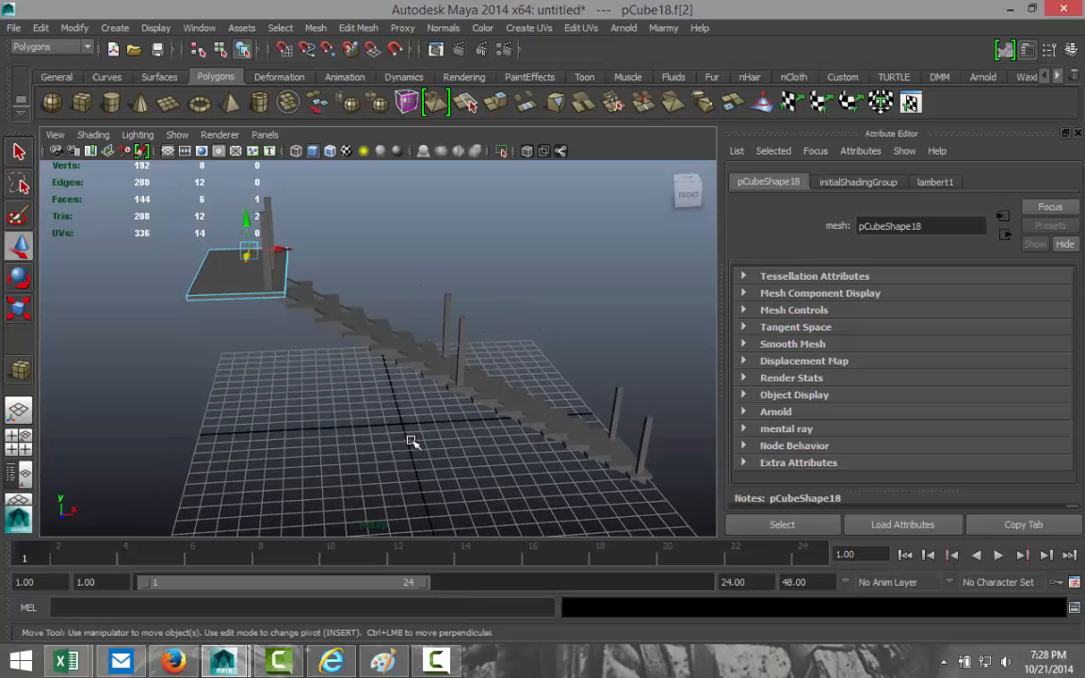
{"action": "scroll", "coordinate": [411, 443], "scroll_direction": "down", "scroll_amount": 5}
{"action": "left_click_drag", "start_coordinate": [230, 282], "coordinate": [589, 506]}
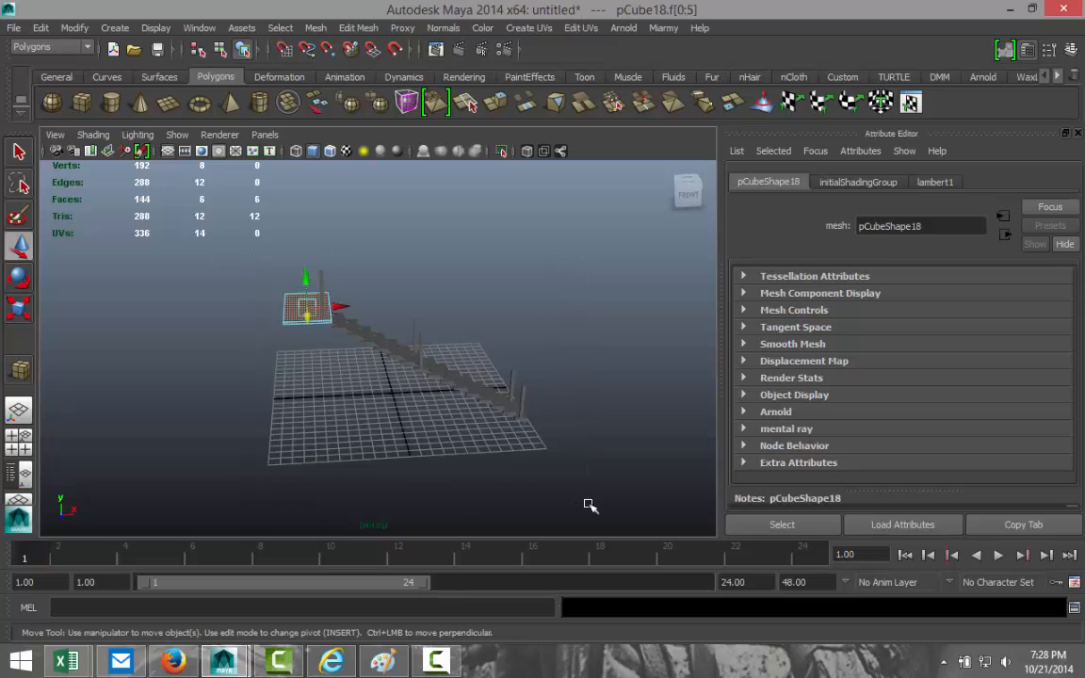
{"action": "right_click_drag", "start_coordinate": [424, 325], "coordinate": [482, 317]}
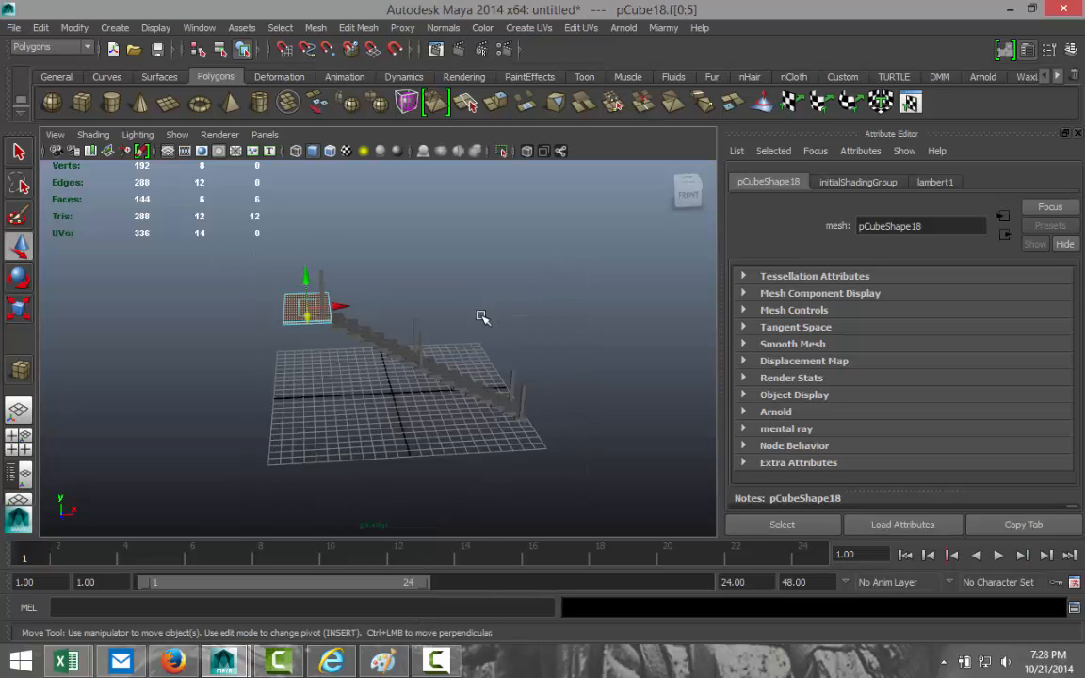
{"action": "left_click", "coordinate": [476, 386]}
{"action": "left_click_drag", "start_coordinate": [224, 269], "coordinate": [664, 504]}
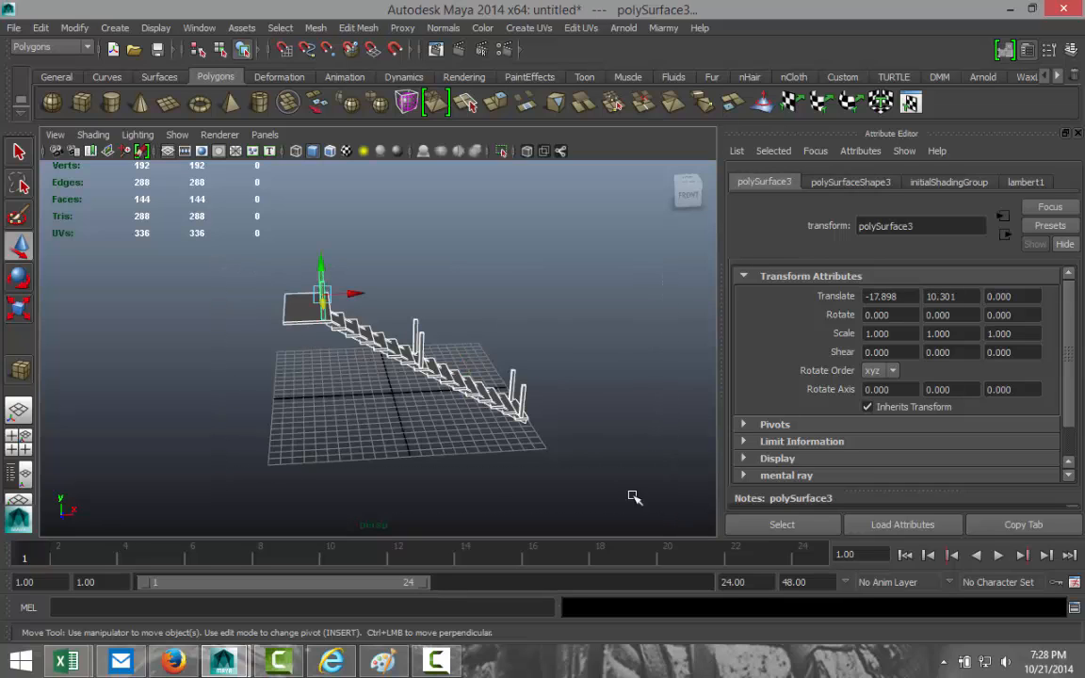
{"action": "left_click", "coordinate": [316, 27]}
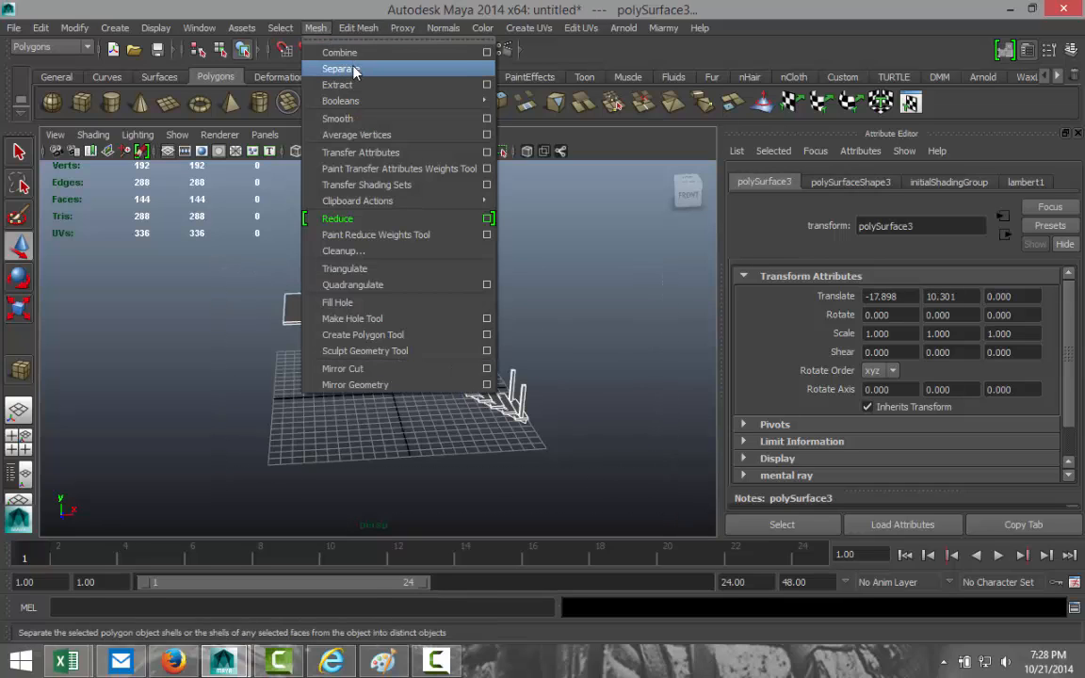
{"action": "left_click", "coordinate": [396, 49]}
Duplicate the combined staircase and rotate the copy to -180 degrees about Y.
{"action": "left_click_drag", "start_coordinate": [452, 400], "coordinate": [489, 443], "text": "alt"}
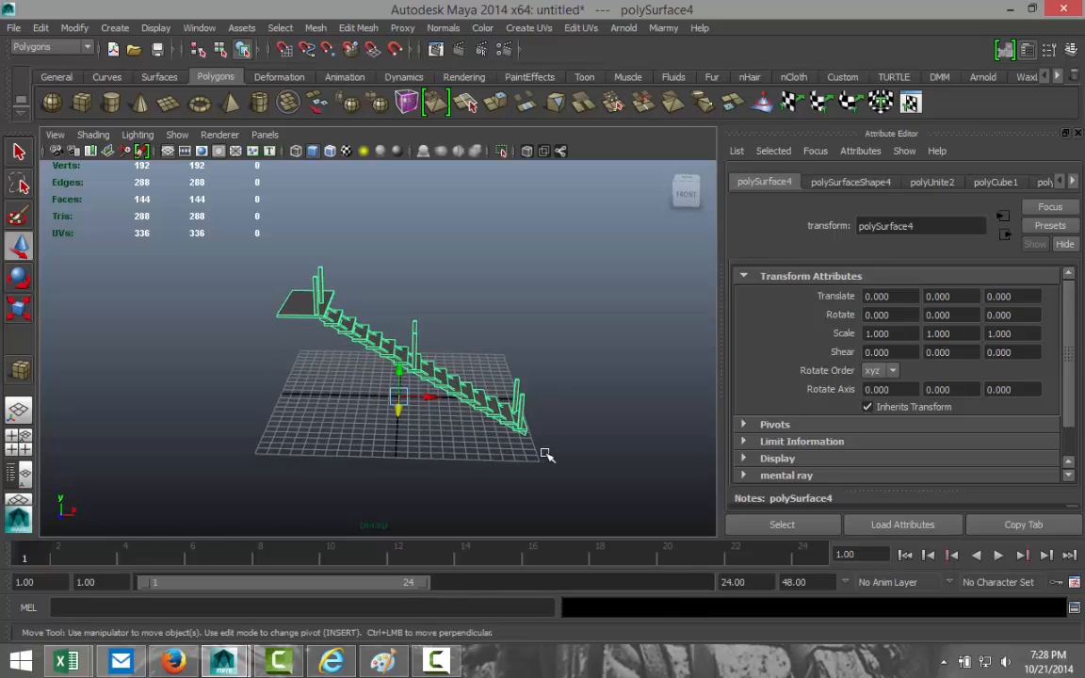
{"action": "key", "text": "ctrl+d"}
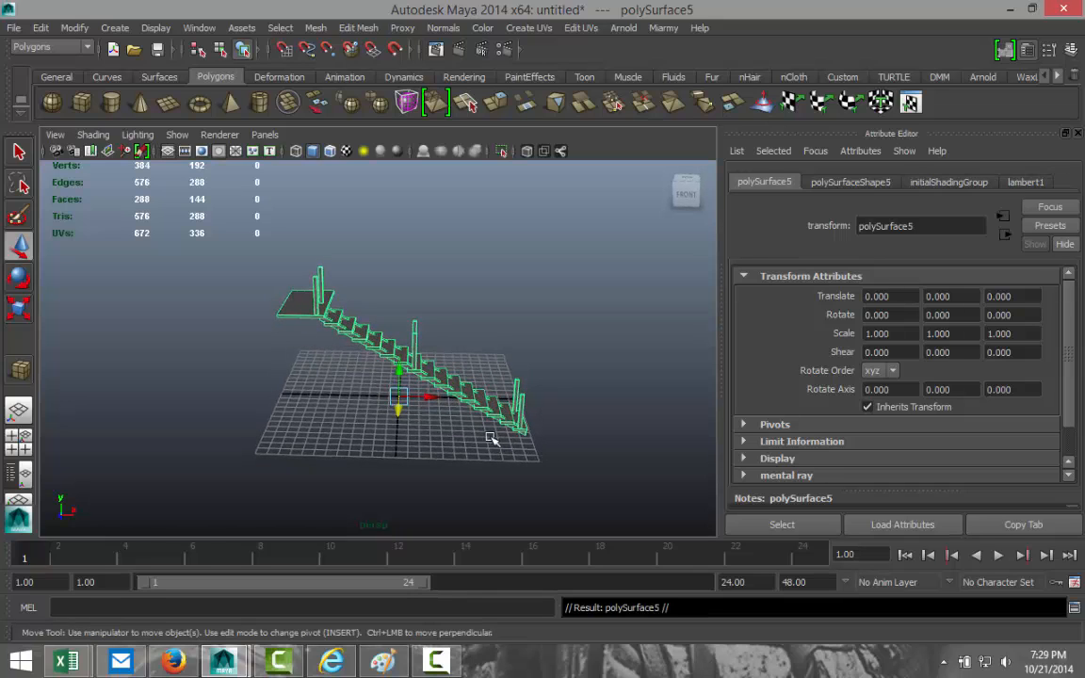
{"action": "key", "text": "e"}
{"action": "left_click_drag", "start_coordinate": [420, 410], "coordinate": [262, 290]}
{"action": "left_click_drag", "start_coordinate": [410, 413], "coordinate": [394, 403]}
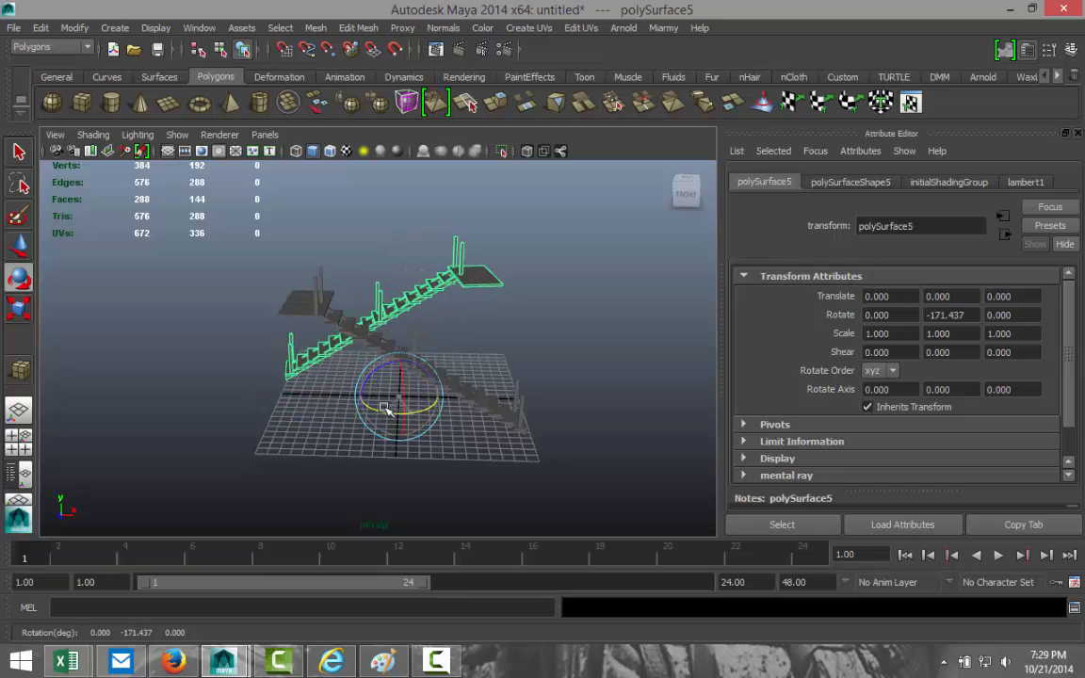
{"action": "left_click", "coordinate": [970, 315]}
{"action": "type", "text": "-"}
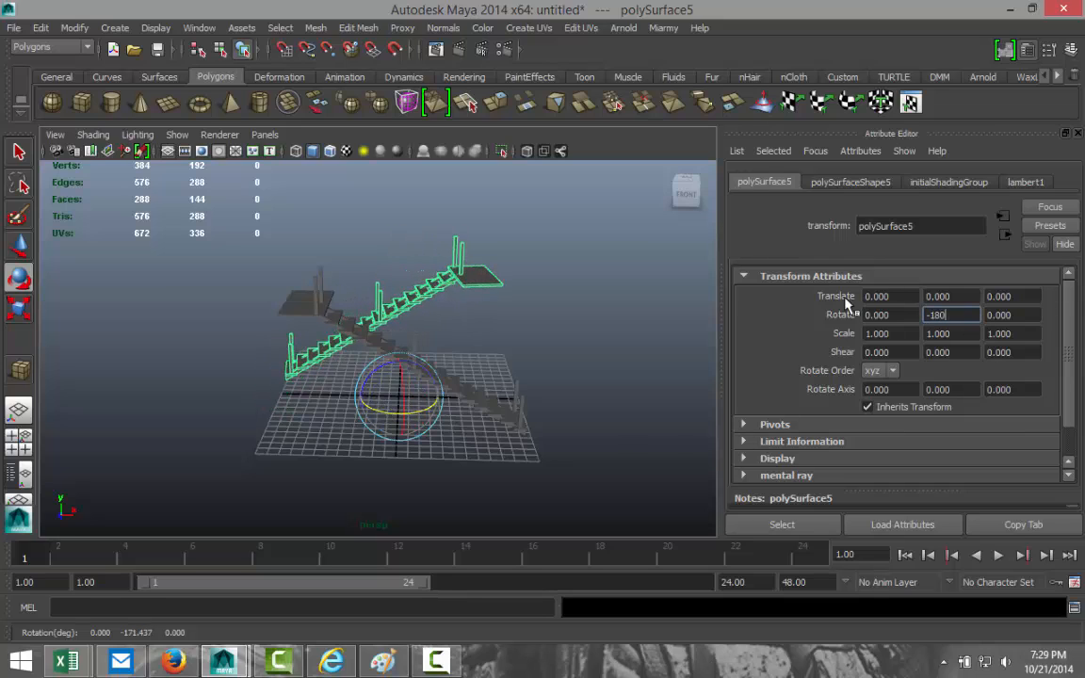
{"action": "type", "text": "180"}
{"action": "key", "text": "Return"}
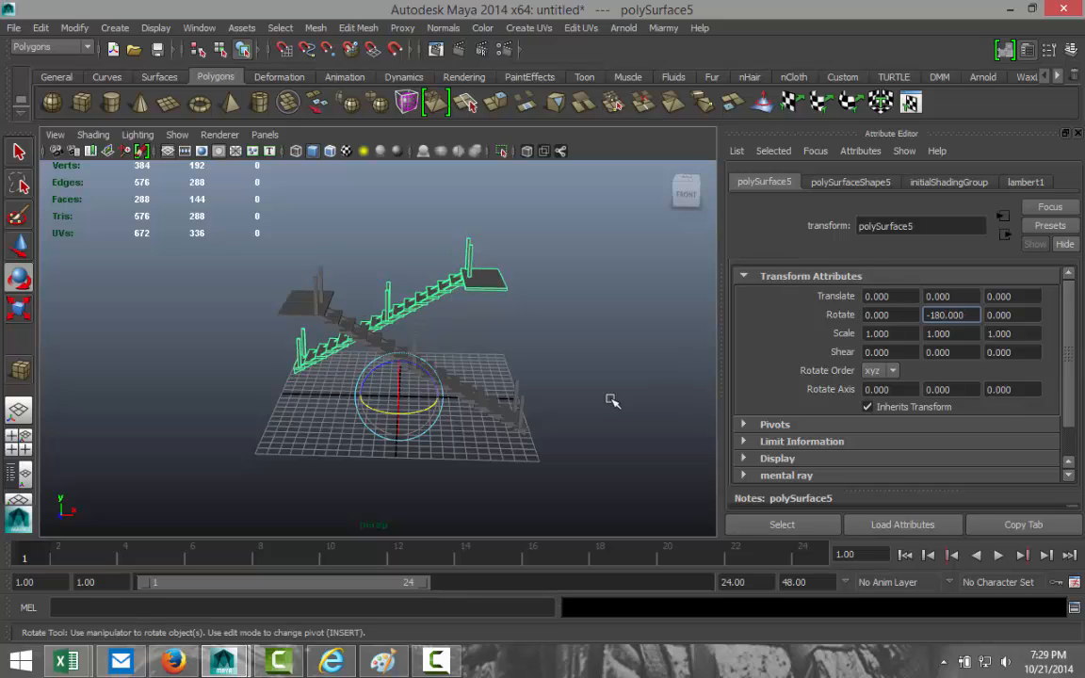
In the top view, move the rotated copy alongside the original flight, to about X 5.270 and Z 8.871.
{"action": "left_click", "coordinate": [19, 440]}
{"action": "key", "text": "space"}
{"action": "scroll", "coordinate": [268, 292], "scroll_direction": "down", "scroll_amount": 3}
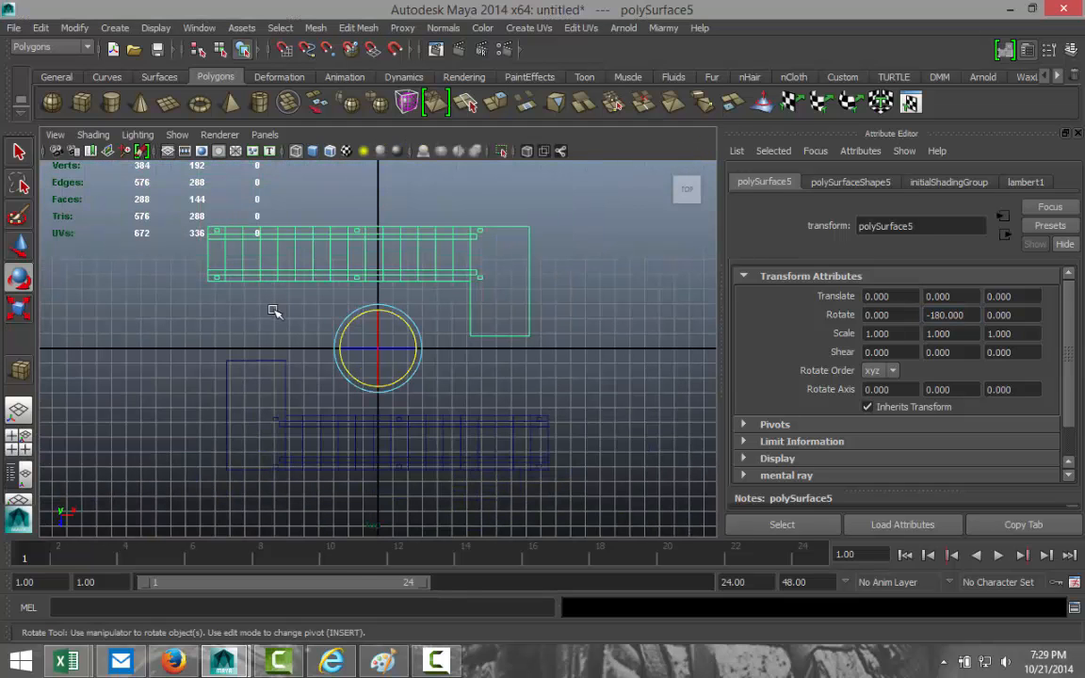
{"action": "key", "text": "w"}
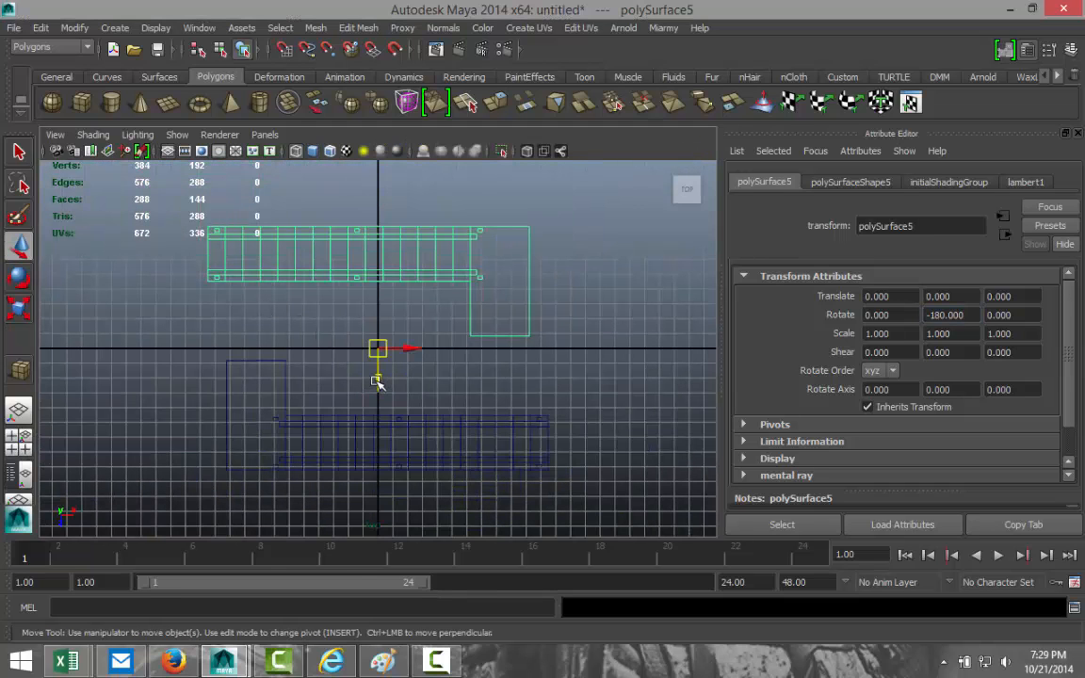
{"action": "left_click_drag", "start_coordinate": [378, 382], "coordinate": [393, 513]}
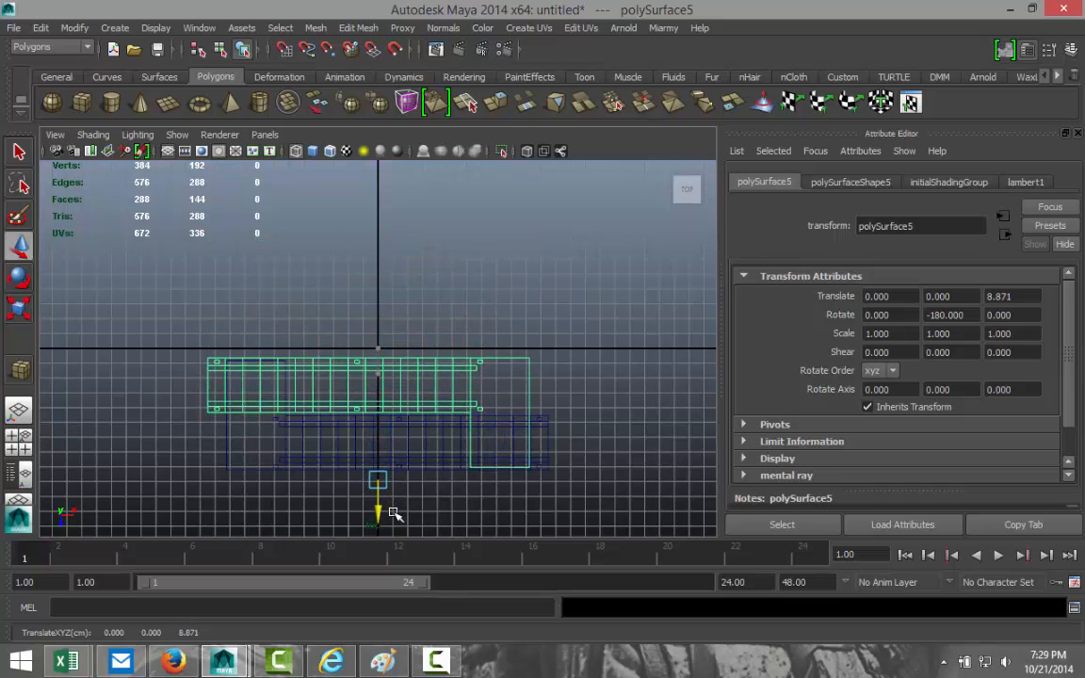
{"action": "scroll", "coordinate": [406, 509], "scroll_direction": "up", "scroll_amount": 5}
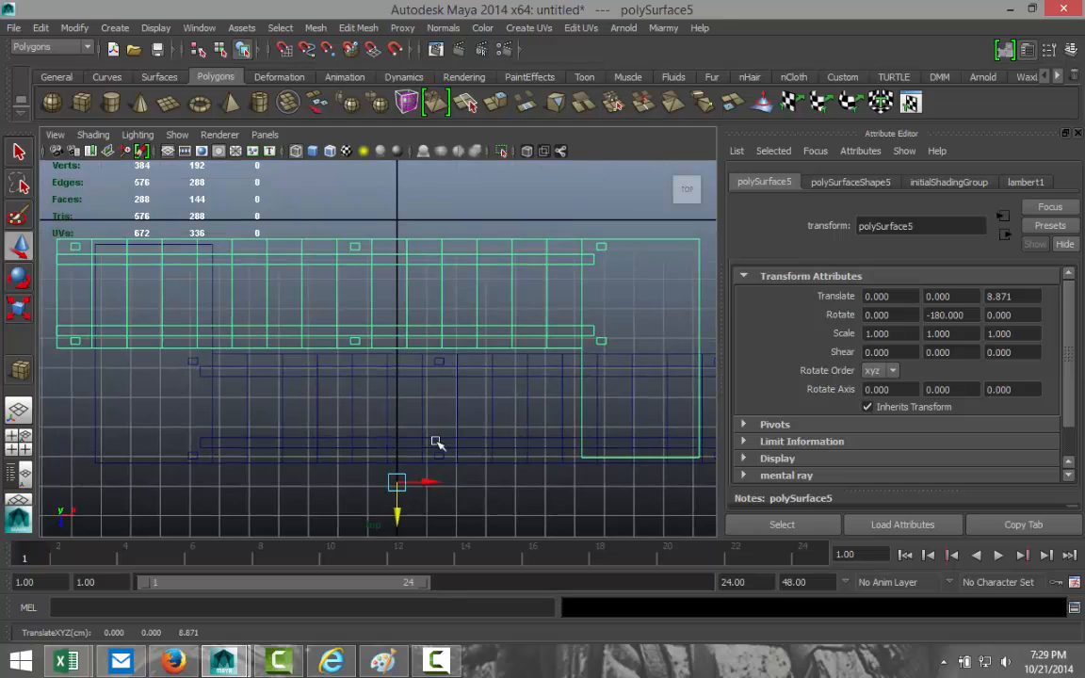
{"action": "left_click_drag", "start_coordinate": [432, 484], "coordinate": [591, 509]}
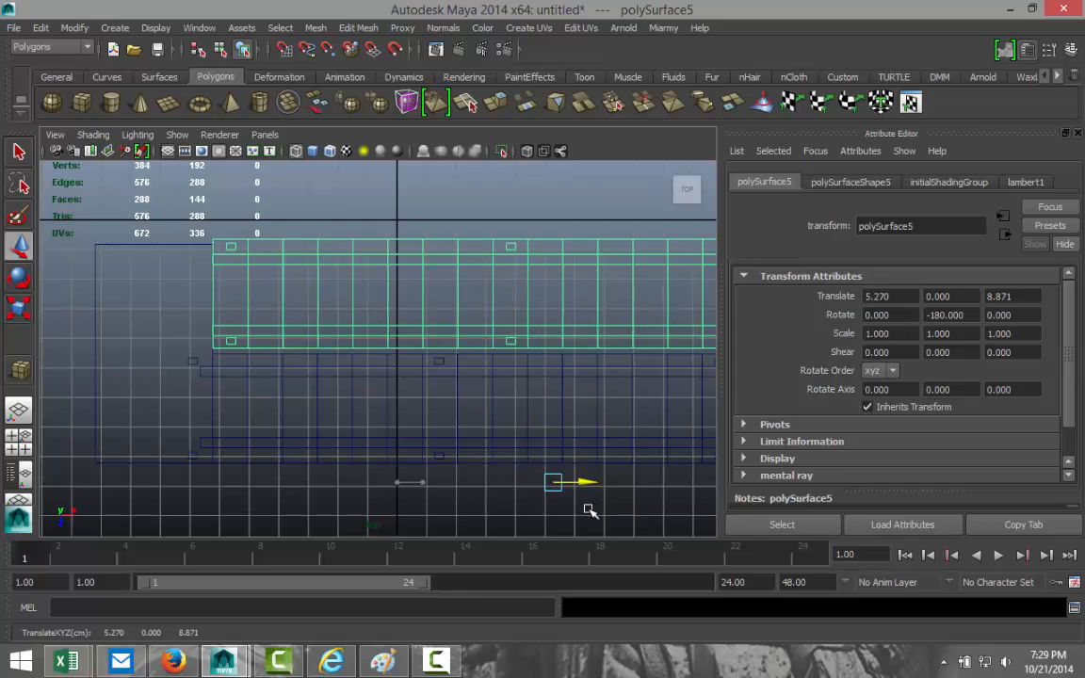
Move the original landing's side edges to about Z 0.648, in line with the outer side of the copied flight.
{"action": "scroll", "coordinate": [590, 505], "scroll_direction": "down", "scroll_amount": 2}
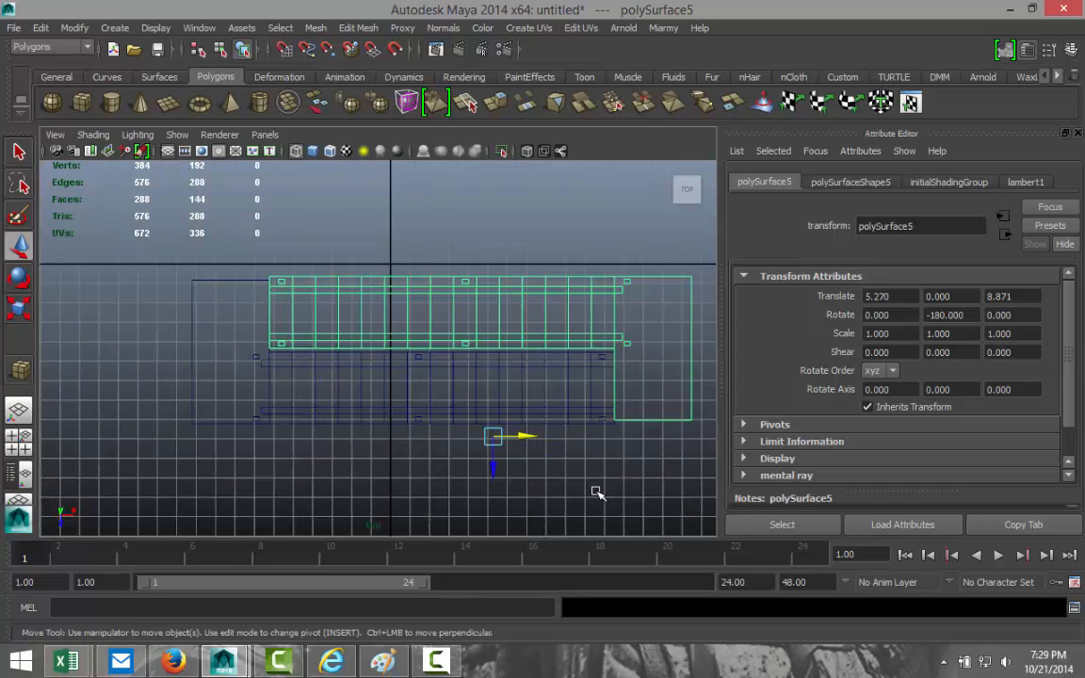
{"action": "scroll", "coordinate": [586, 491], "scroll_direction": "up", "scroll_amount": 1}
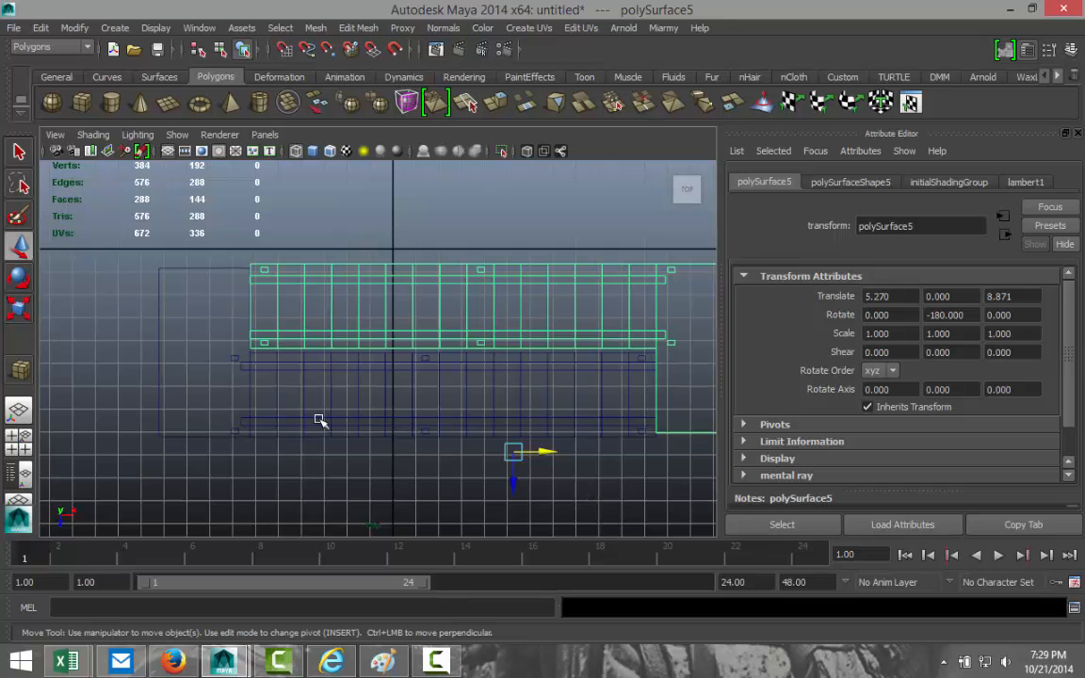
{"action": "middle_click_drag", "start_coordinate": [228, 448], "coordinate": [392, 477], "text": "alt"}
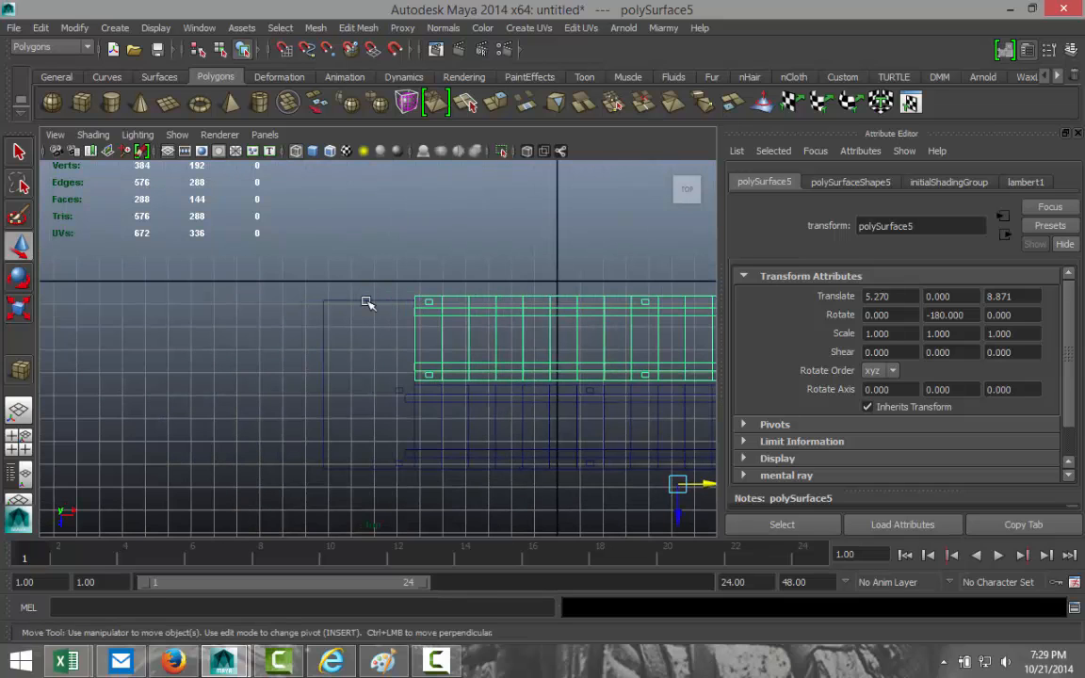
{"action": "right_click_drag", "start_coordinate": [365, 301], "coordinate": [367, 258]}
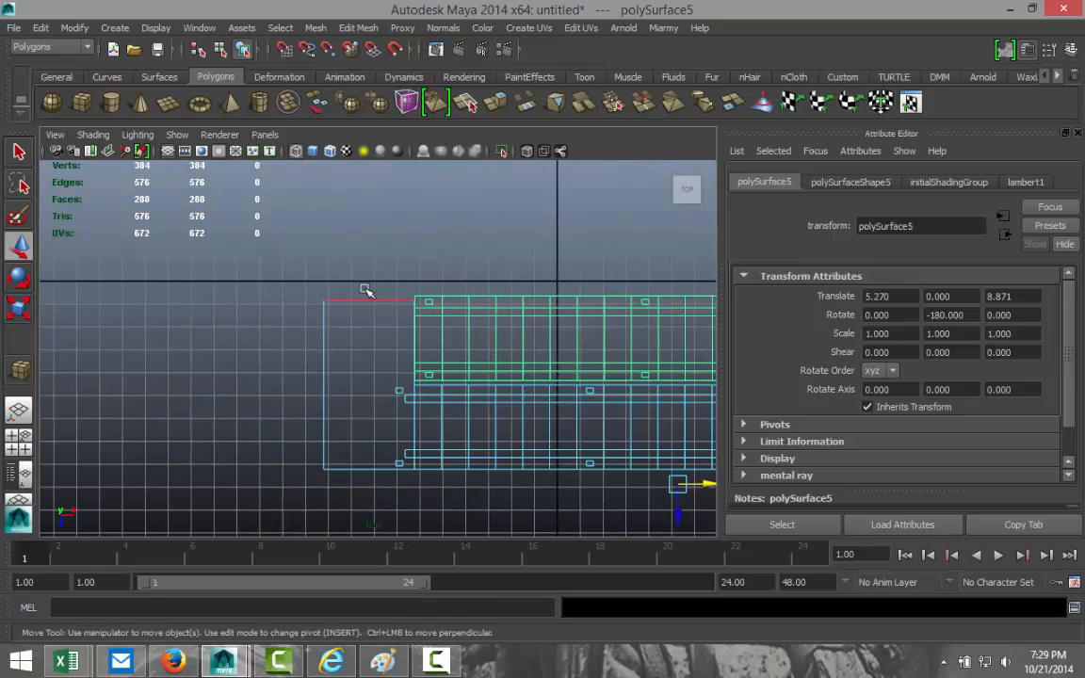
{"action": "left_click_drag", "start_coordinate": [366, 286], "coordinate": [372, 335]}
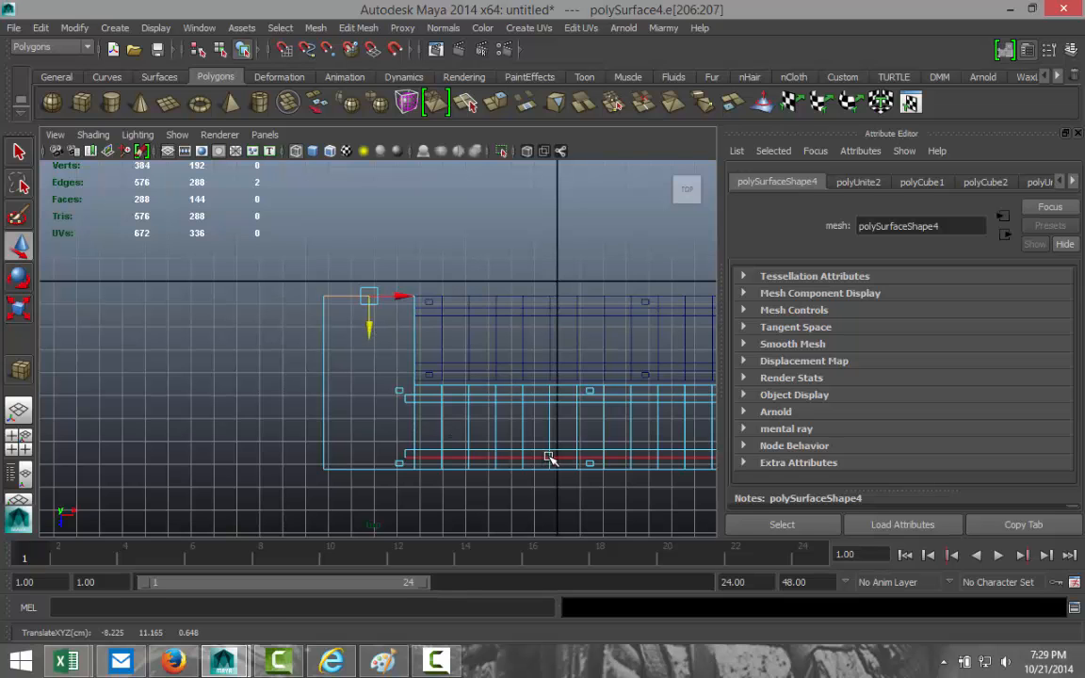
Move the copied landing's side edges along Z until they line up with the outer side of the original flight.
{"action": "middle_click_drag", "start_coordinate": [552, 455], "coordinate": [169, 431], "text": "alt"}
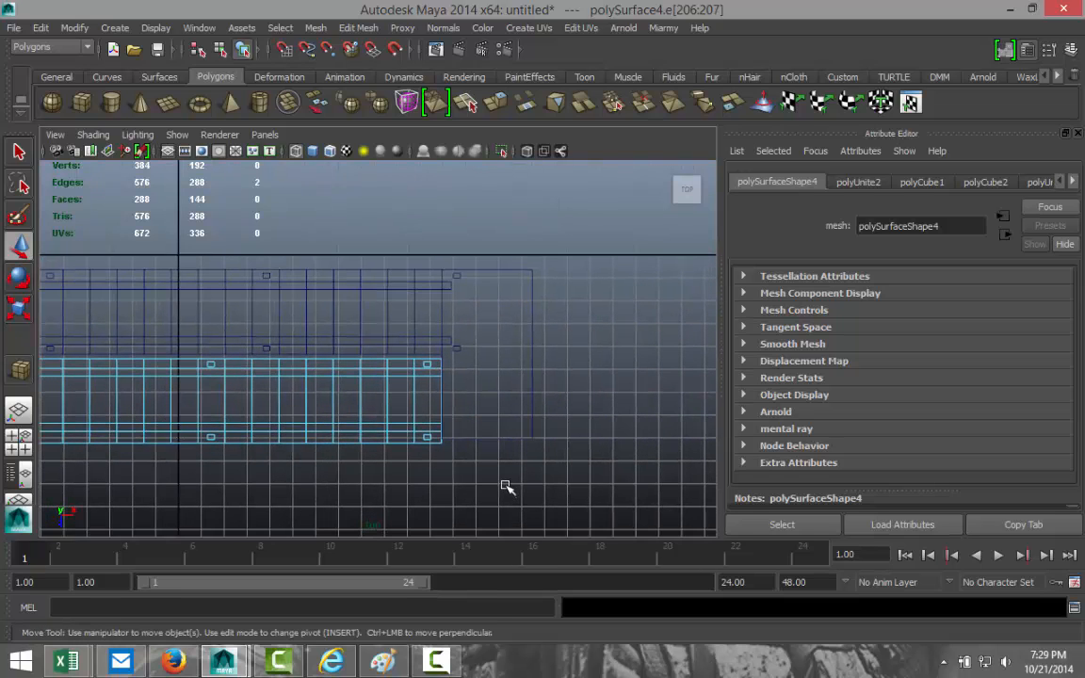
{"action": "middle_click_drag", "start_coordinate": [506, 486], "coordinate": [481, 390], "text": "alt"}
{"action": "scroll", "coordinate": [489, 397], "scroll_direction": "up", "scroll_amount": 2}
{"action": "left_click", "coordinate": [497, 337]}
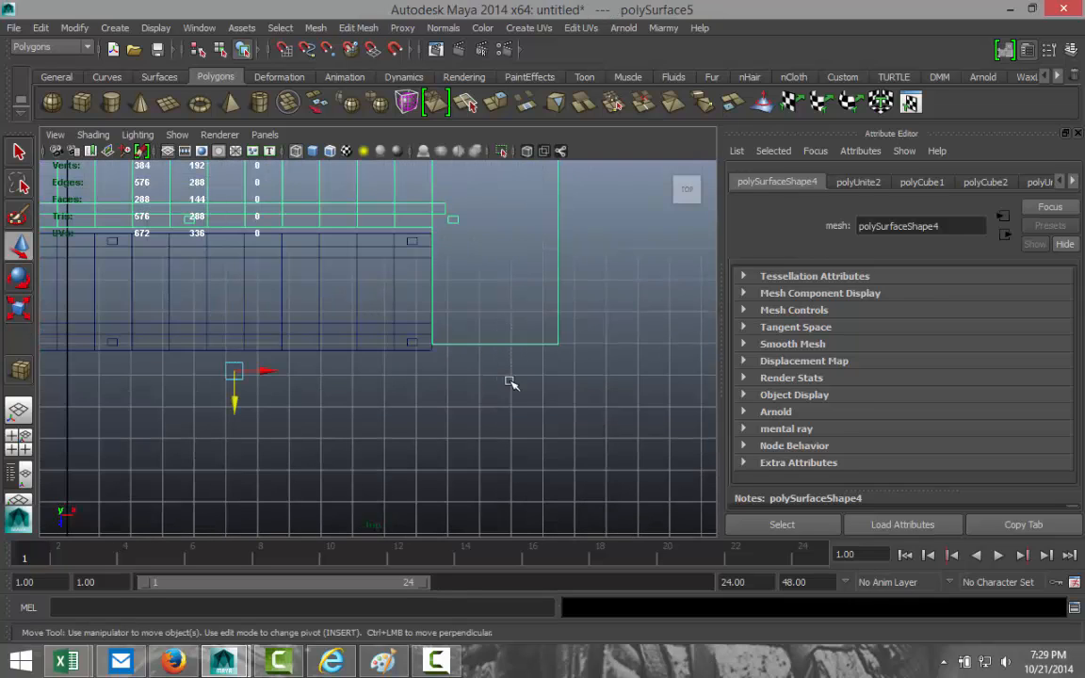
{"action": "right_click_drag", "start_coordinate": [483, 346], "coordinate": [514, 353]}
{"action": "mouse_move", "coordinate": [507, 384]}
{"action": "left_mouse_down"}
{"action": "mouse_move", "coordinate": [498, 411]}
{"action": "mouse_move", "coordinate": [501, 386]}
{"action": "left_mouse_up"}
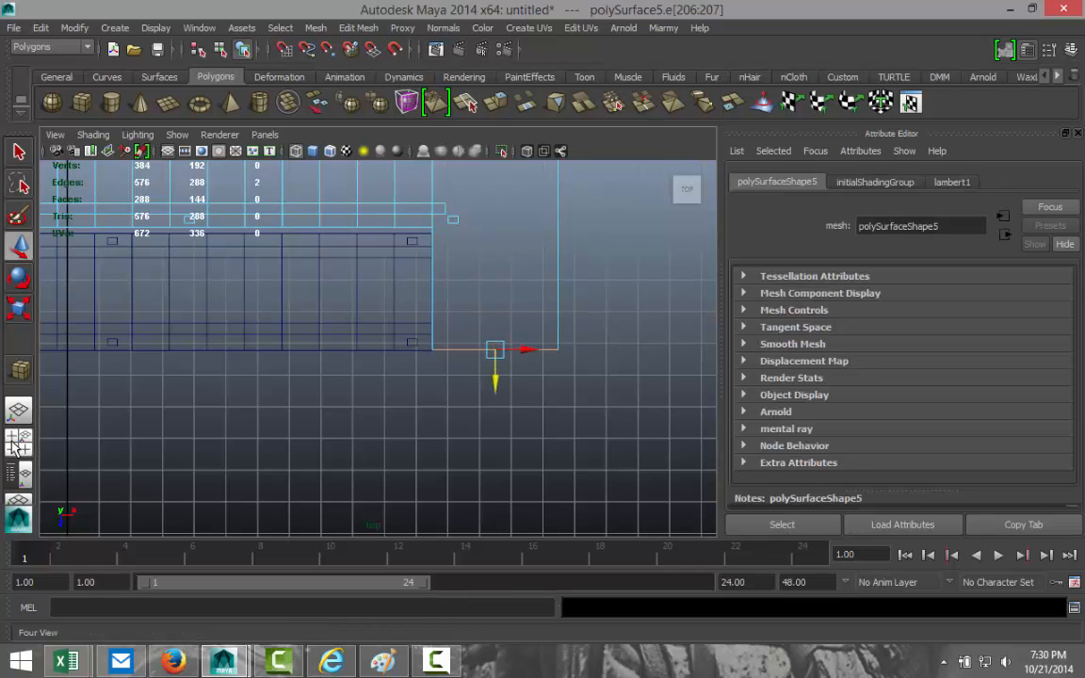
In the perspective view, raise the copied staircase to about Y 10.566 so it starts at the original's landing.
{"action": "key", "text": "space"}
{"action": "key", "text": "space"}
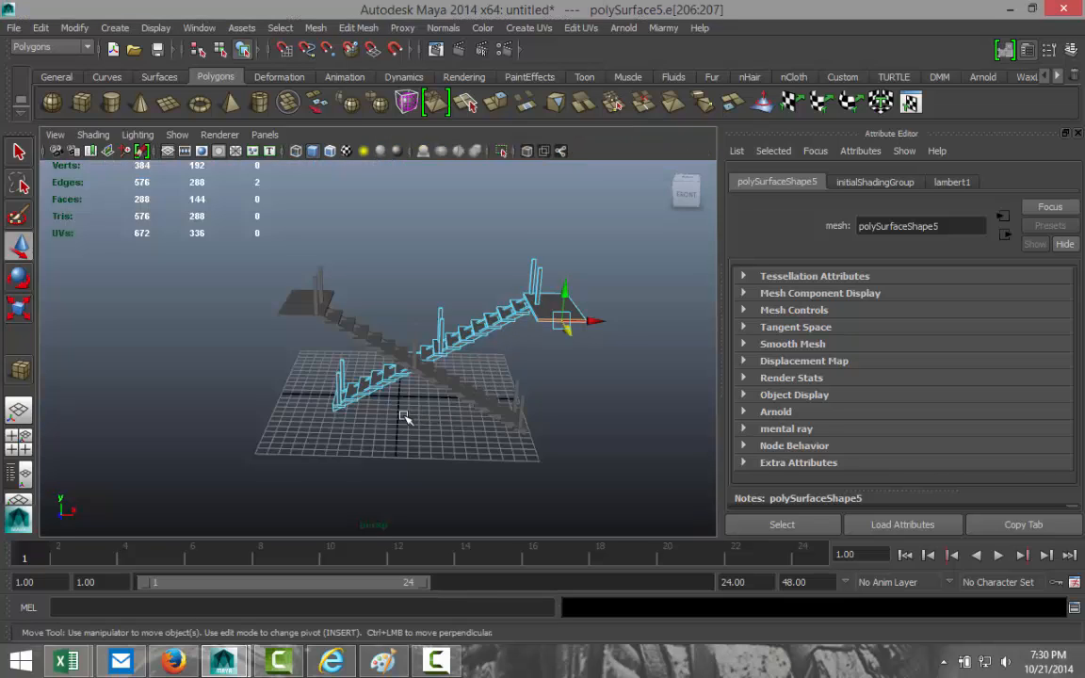
{"action": "left_click_drag", "start_coordinate": [403, 418], "coordinate": [360, 416], "text": "alt"}
{"action": "left_click", "coordinate": [315, 416]}
{"action": "right_click_drag", "start_coordinate": [345, 324], "coordinate": [417, 304]}
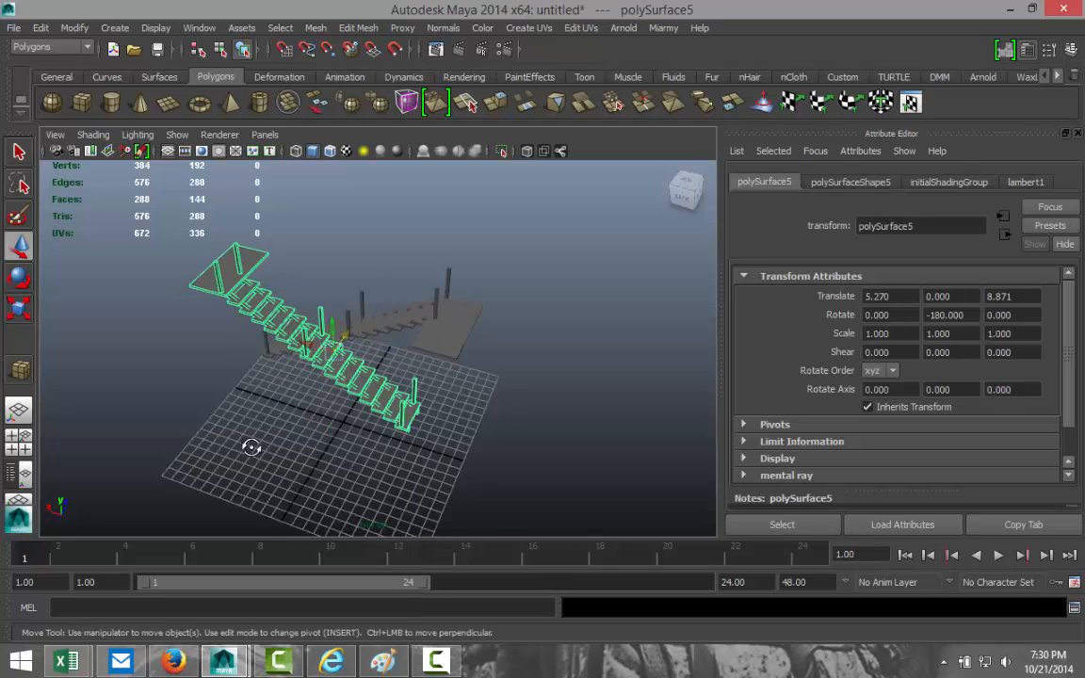
{"action": "left_click_drag", "start_coordinate": [252, 447], "coordinate": [294, 273], "text": "alt"}
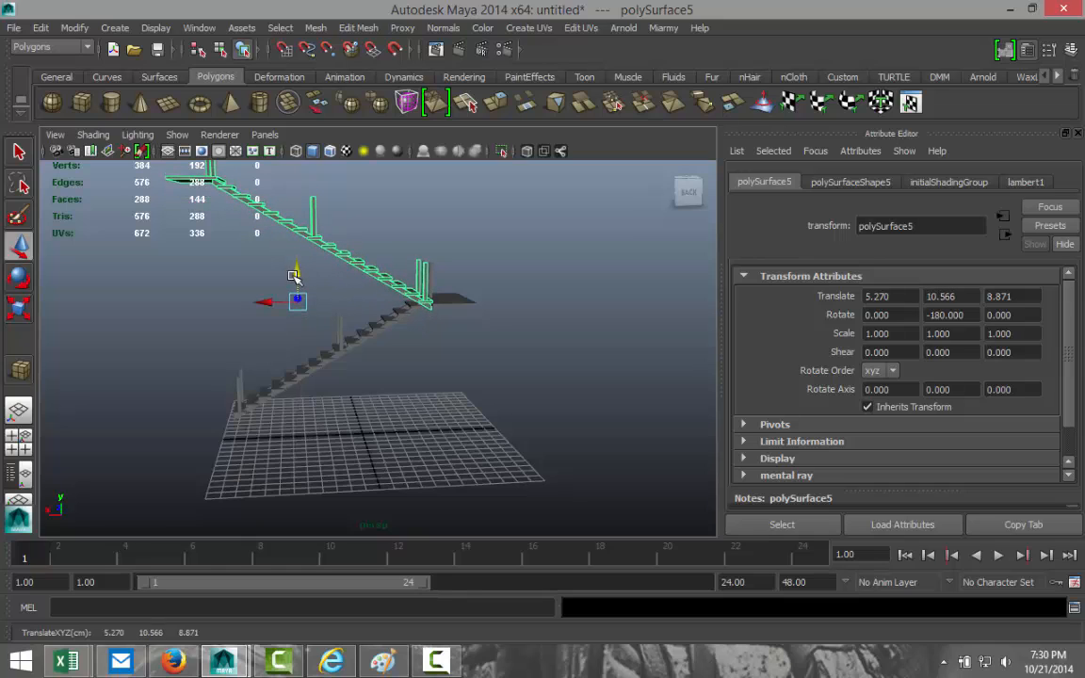
In the front view, fine-tune the upper flight against the lower landing, to about X 4.862 and Y 10.688.
{"action": "left_click", "coordinate": [20, 439]}
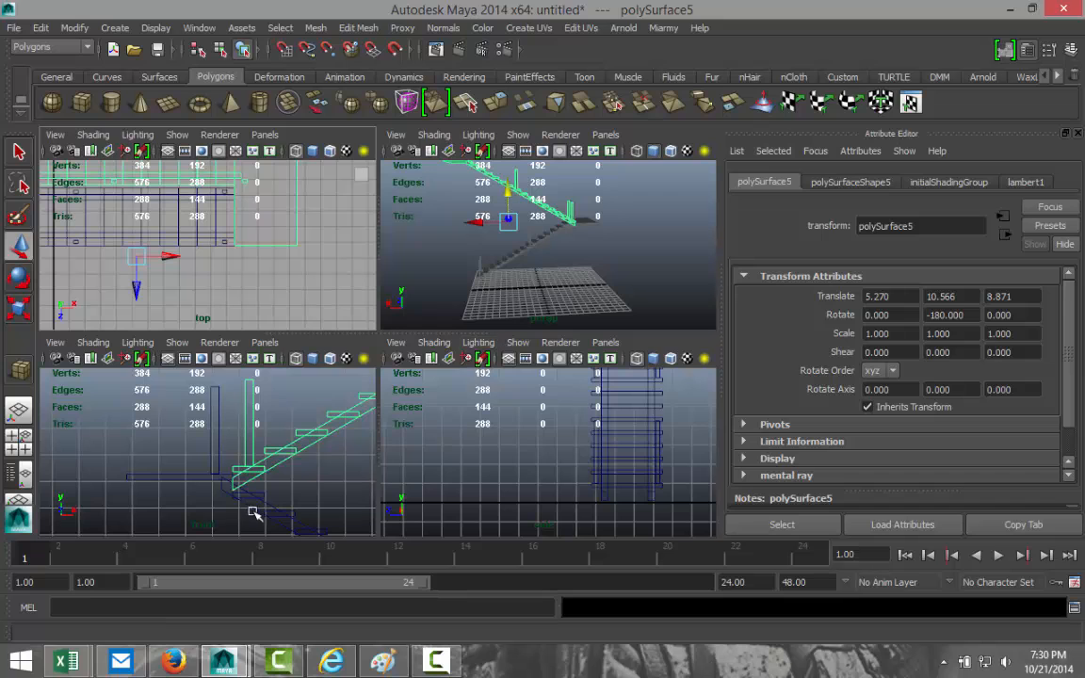
{"action": "key", "text": "space"}
{"action": "scroll", "coordinate": [480, 394], "scroll_direction": "up", "scroll_amount": 3}
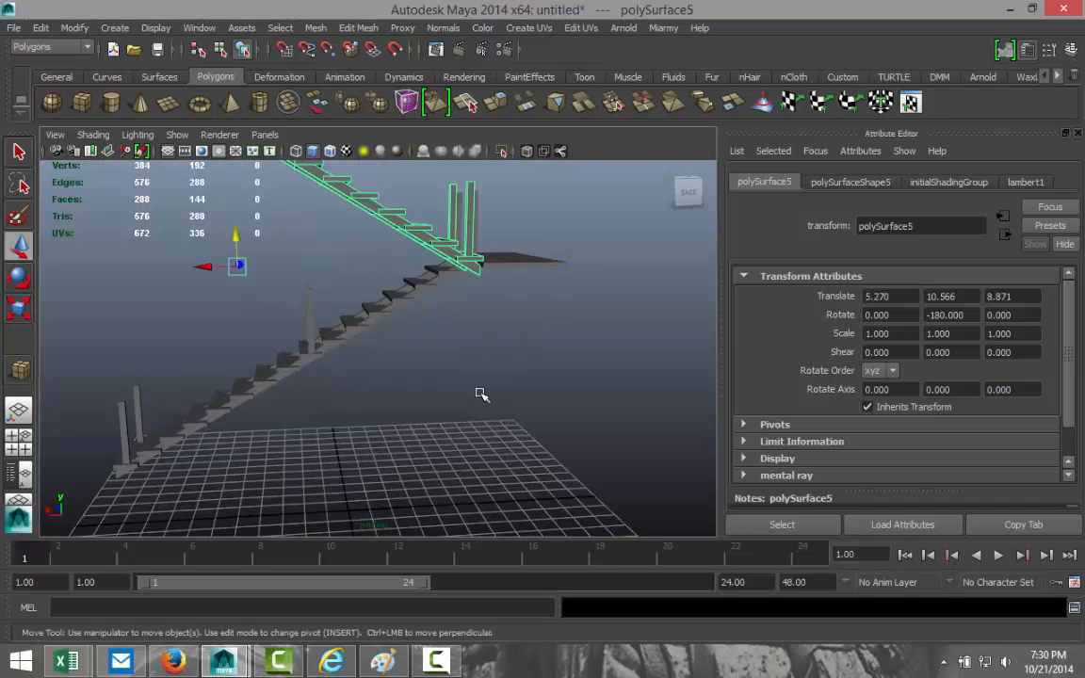
{"action": "scroll", "coordinate": [480, 393], "scroll_direction": "up", "scroll_amount": 2}
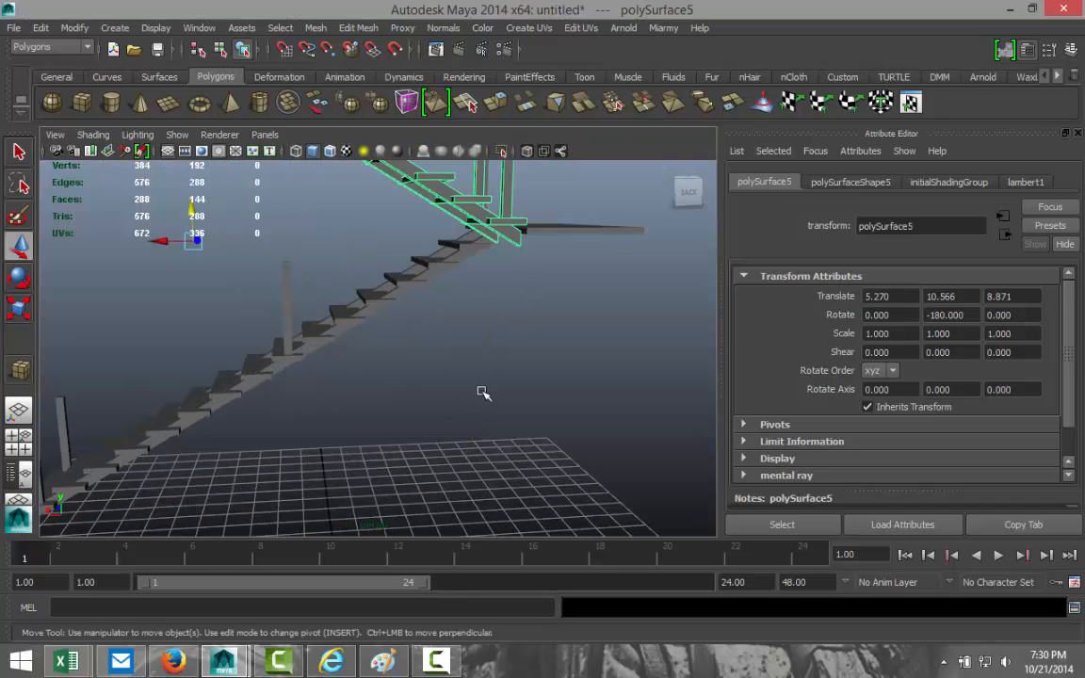
{"action": "left_click", "coordinate": [18, 437]}
{"action": "key", "text": "space"}
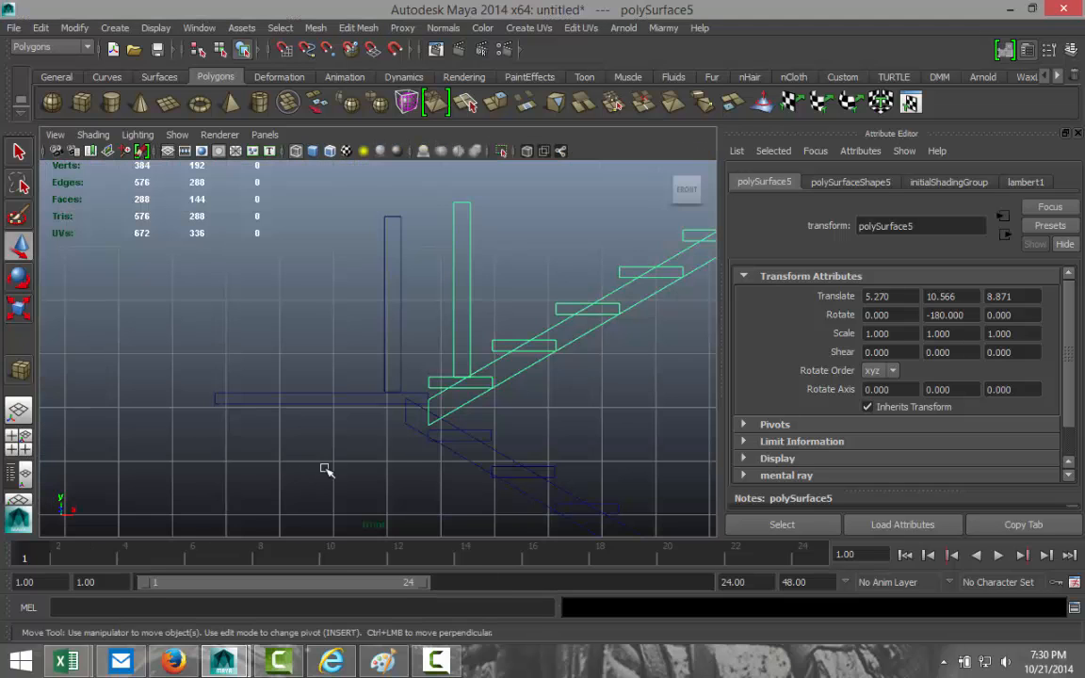
{"action": "left_click_drag", "start_coordinate": [325, 467], "coordinate": [552, 441], "text": "alt"}
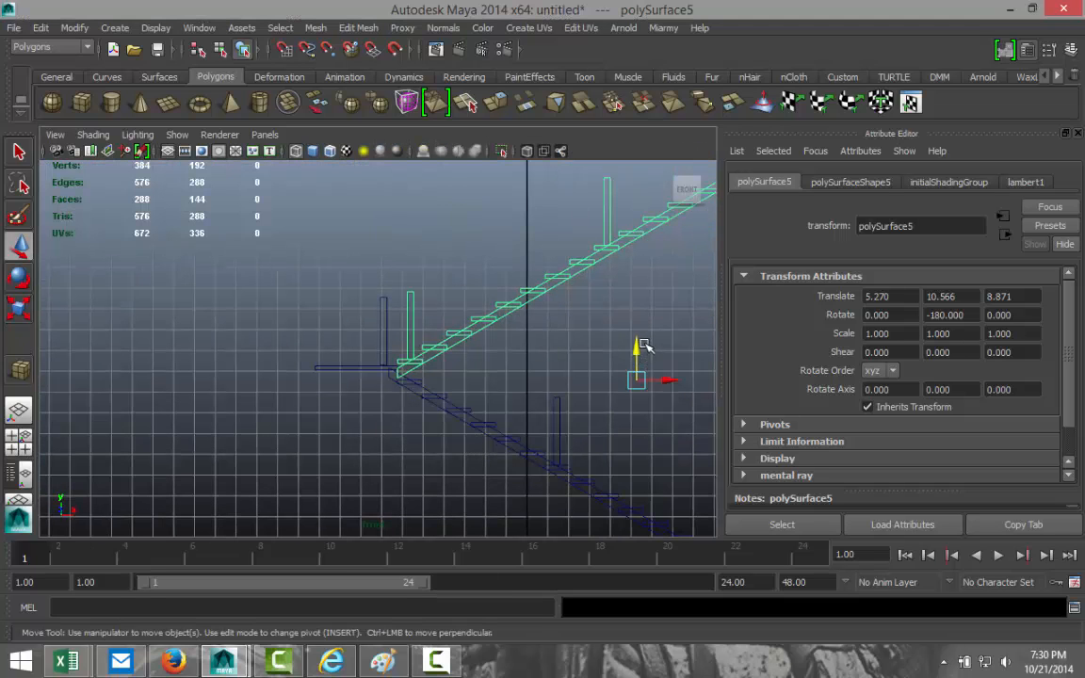
{"action": "mouse_move", "coordinate": [637, 349]}
{"action": "left_mouse_down"}
{"action": "mouse_move", "coordinate": [640, 337]}
{"action": "mouse_move", "coordinate": [669, 373]}
{"action": "mouse_move", "coordinate": [633, 351]}
{"action": "left_mouse_up"}
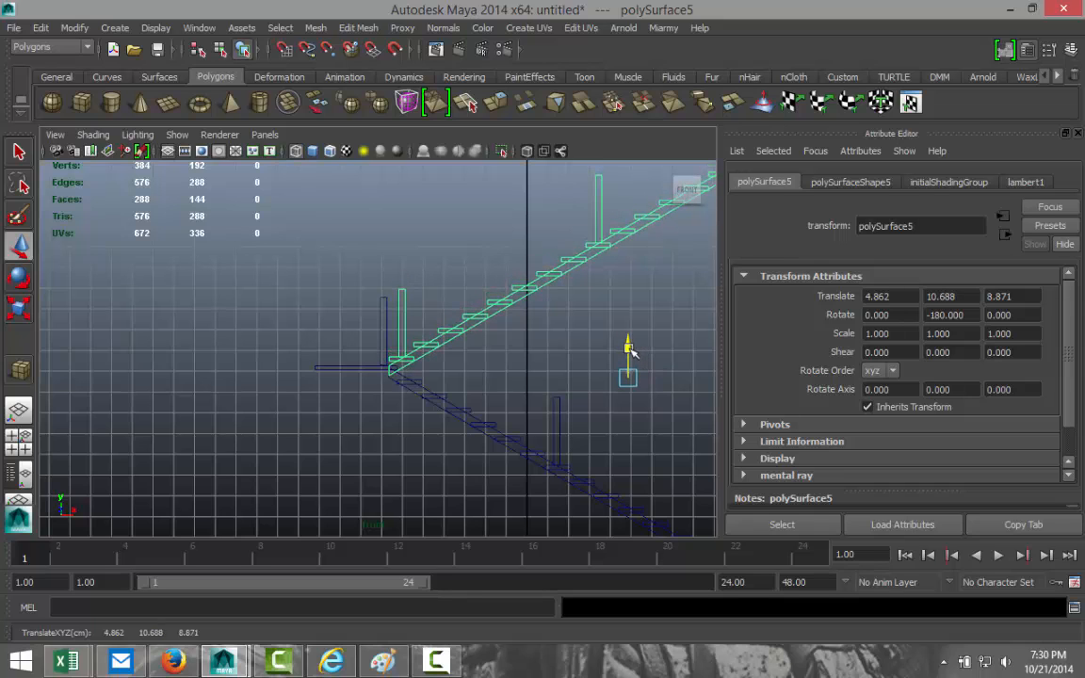
Examine the joint between the two flights in the front view and the whole stacked staircase in the perspective view.
{"action": "scroll", "coordinate": [437, 391], "scroll_direction": "up", "scroll_amount": 5}
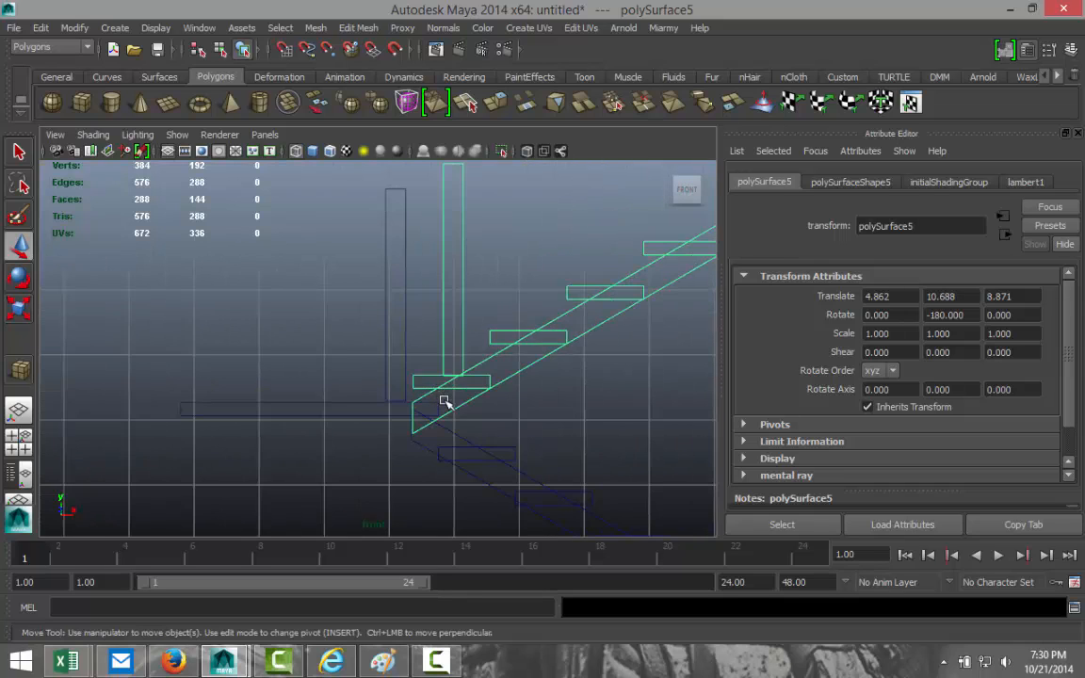
{"action": "scroll", "coordinate": [418, 455], "scroll_direction": "down", "scroll_amount": 4}
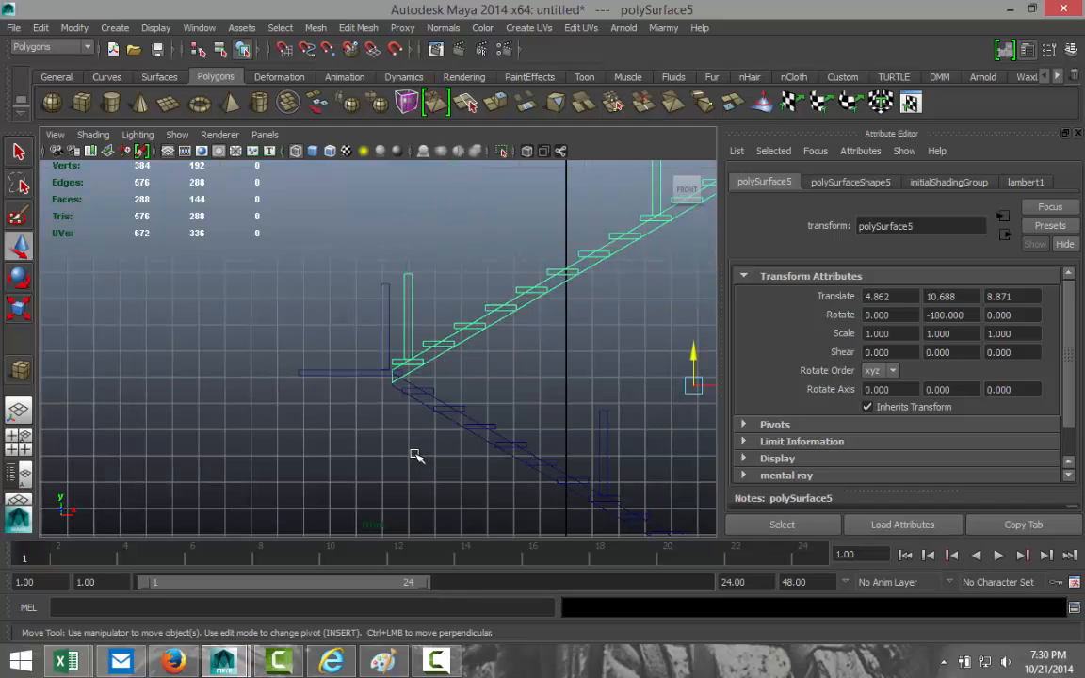
{"action": "scroll", "coordinate": [413, 415], "scroll_direction": "down", "scroll_amount": 1}
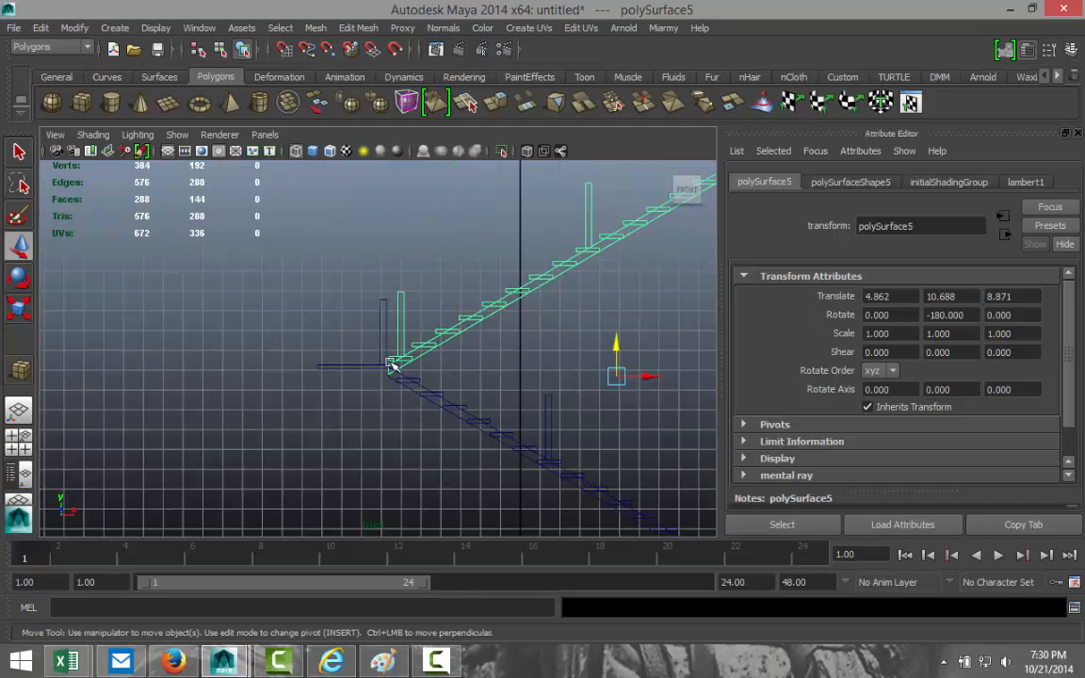
{"action": "scroll", "coordinate": [532, 406], "scroll_direction": "down", "scroll_amount": 3}
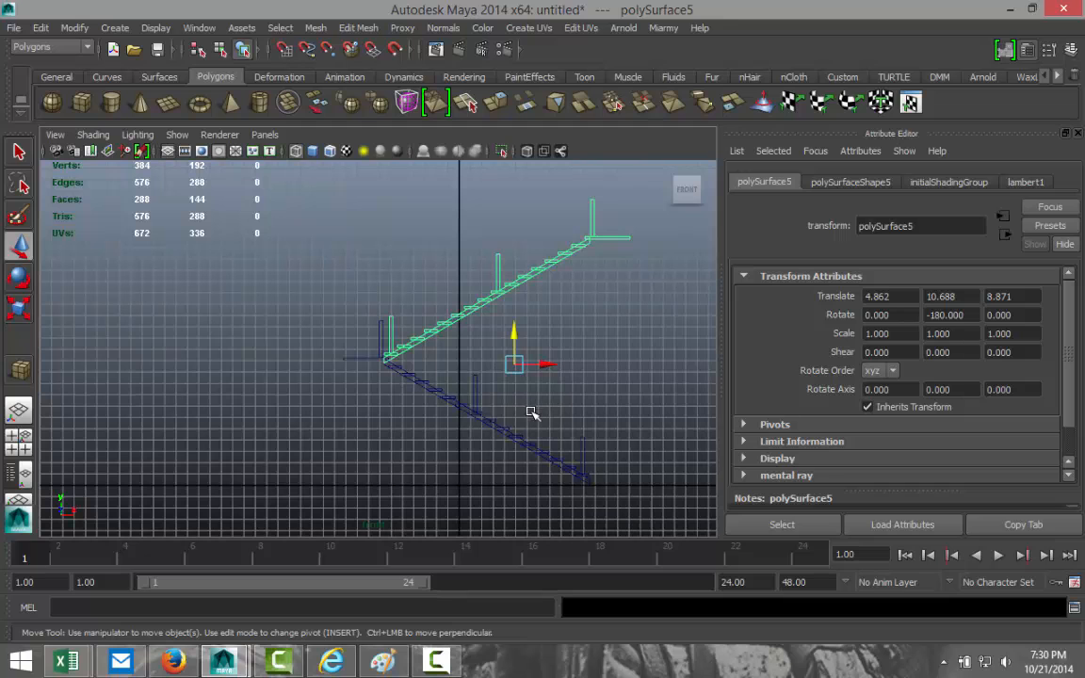
{"action": "left_click", "coordinate": [17, 403]}
{"action": "key", "text": "space"}
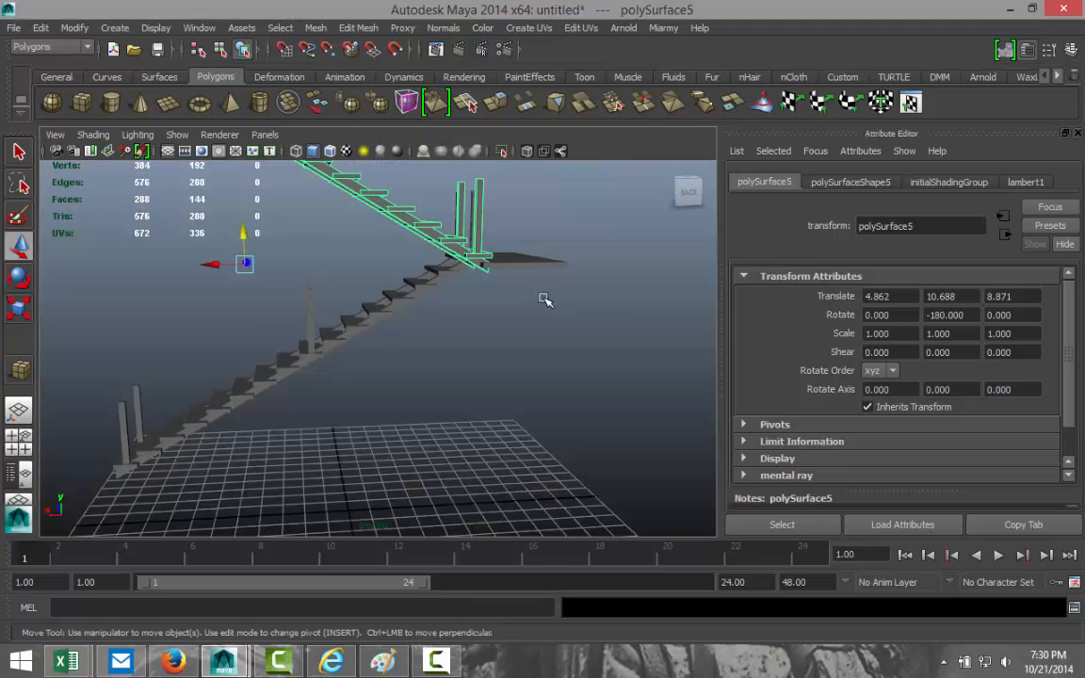
{"action": "scroll", "coordinate": [541, 307], "scroll_direction": "down", "scroll_amount": 2}
{"action": "left_click_drag", "start_coordinate": [438, 372], "coordinate": [564, 407], "text": "alt"}
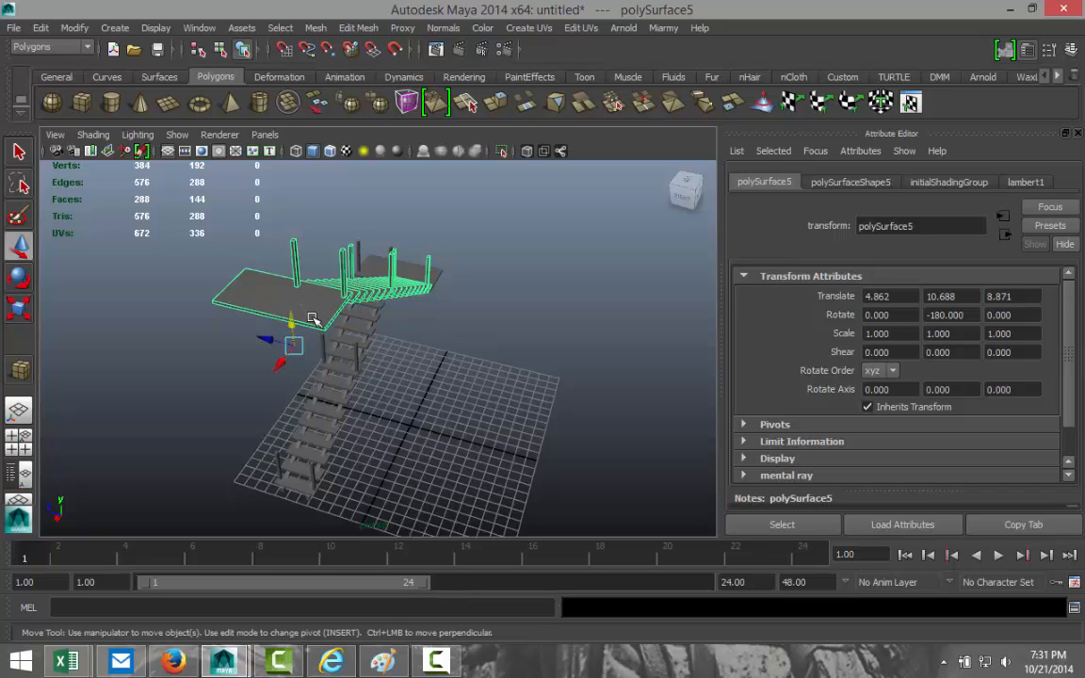
Separate the upper flight into individual pieces and delete its top landing.
{"action": "left_click", "coordinate": [315, 28]}
{"action": "left_click", "coordinate": [348, 76]}
{"action": "left_click", "coordinate": [538, 340]}
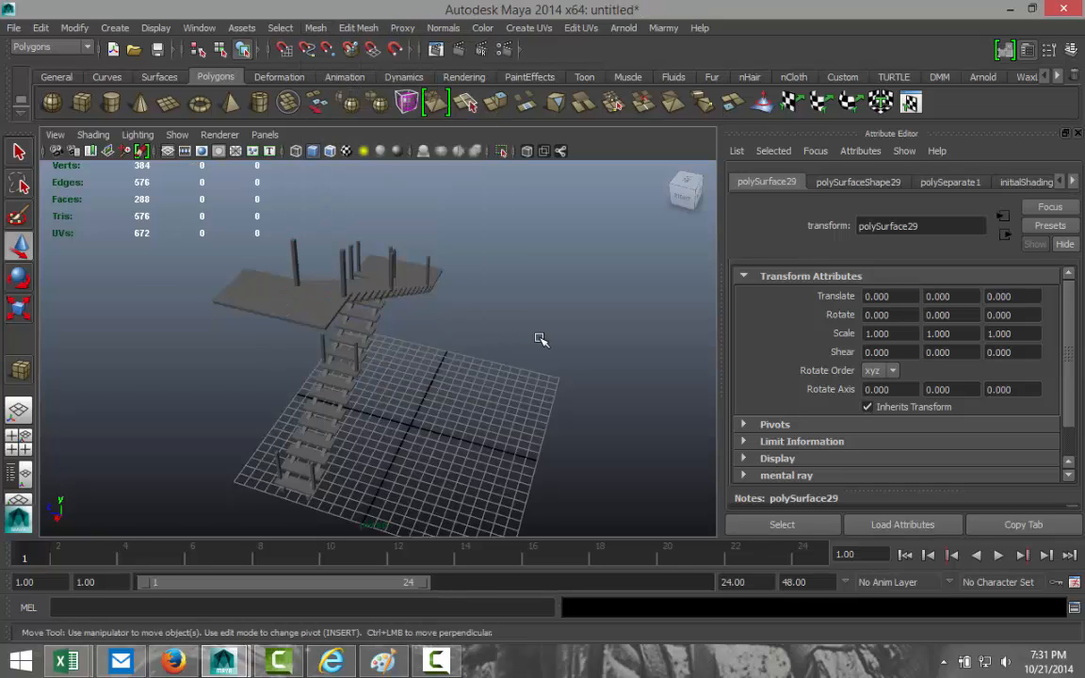
{"action": "left_click", "coordinate": [290, 306]}
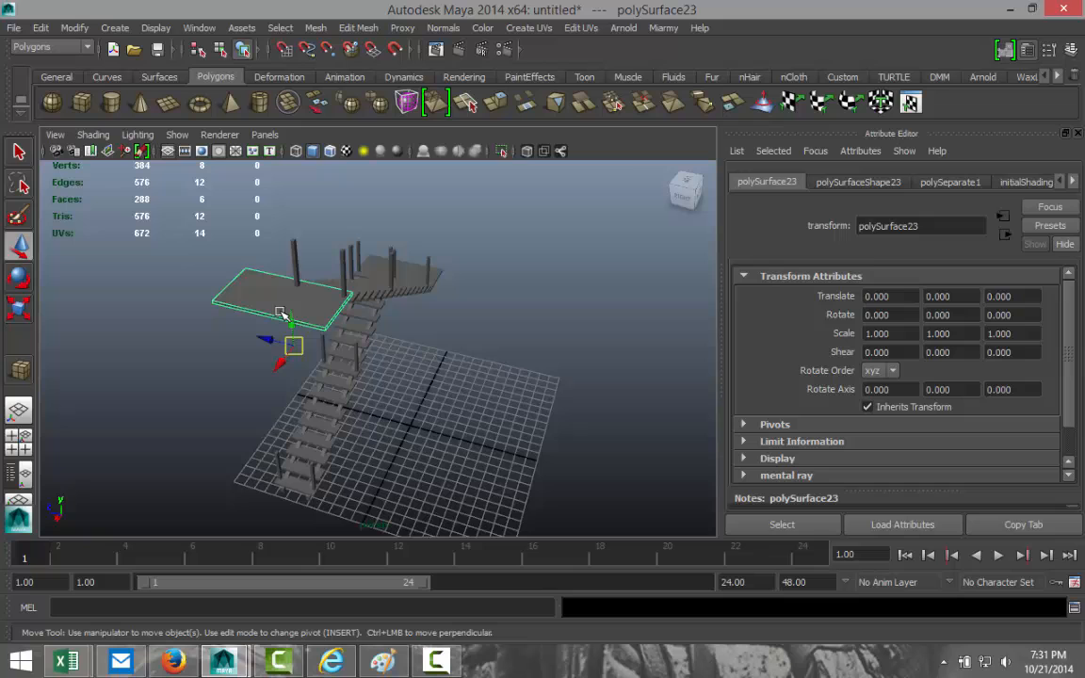
{"action": "left_click", "coordinate": [381, 374]}
Delete the two posts at the top end of the upper flight.
{"action": "scroll", "coordinate": [387, 375], "scroll_direction": "up", "scroll_amount": 5}
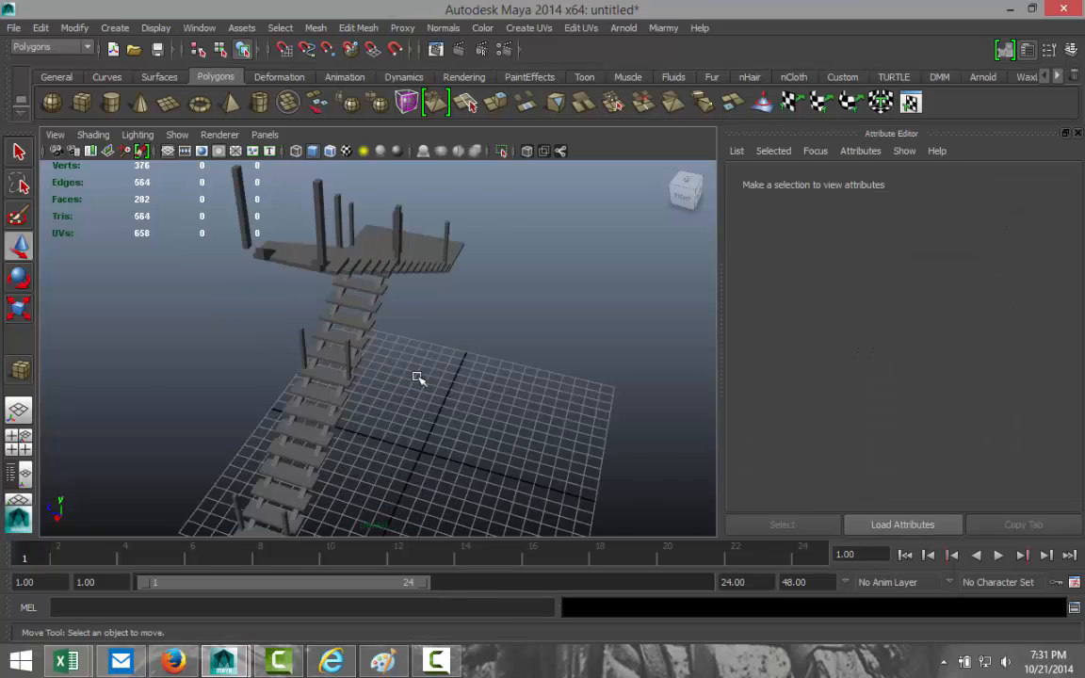
{"action": "left_click_drag", "start_coordinate": [377, 351], "coordinate": [429, 428], "text": "alt"}
{"action": "scroll", "coordinate": [214, 377], "scroll_direction": "up", "scroll_amount": 3}
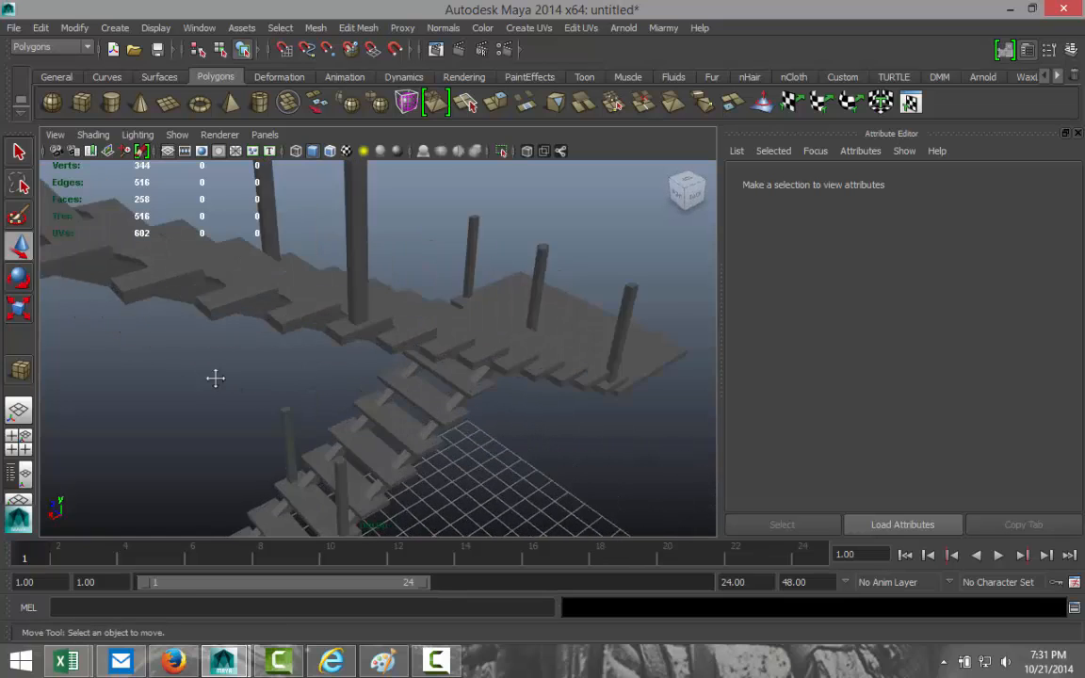
{"action": "middle_click_drag", "start_coordinate": [216, 378], "coordinate": [394, 413], "text": "alt"}
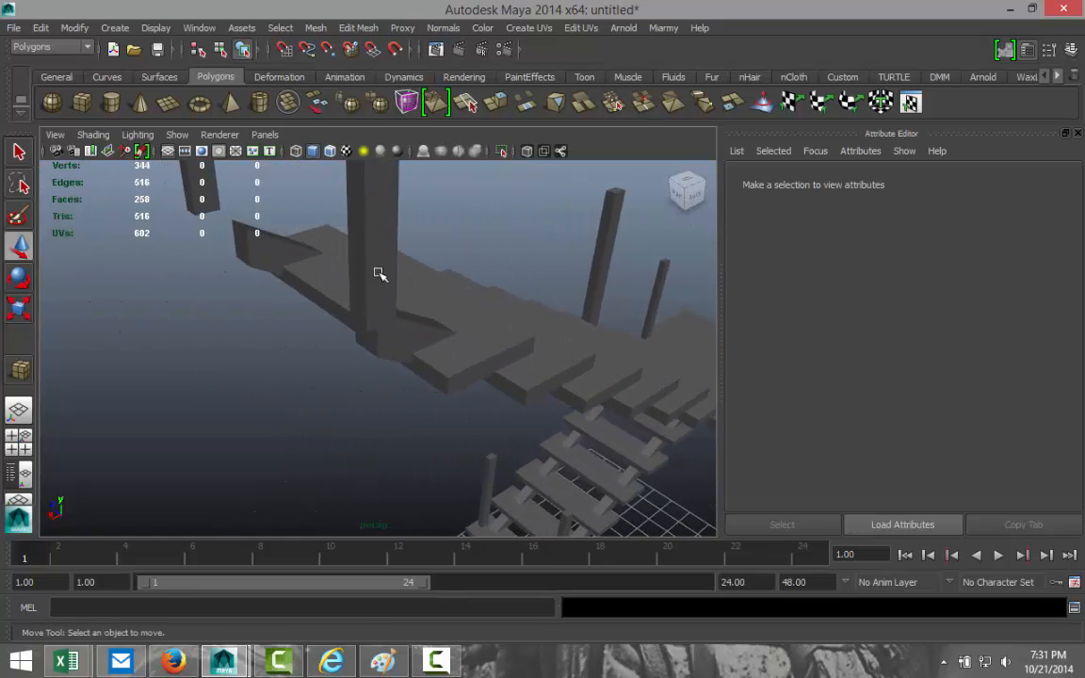
{"action": "left_click", "coordinate": [377, 273]}
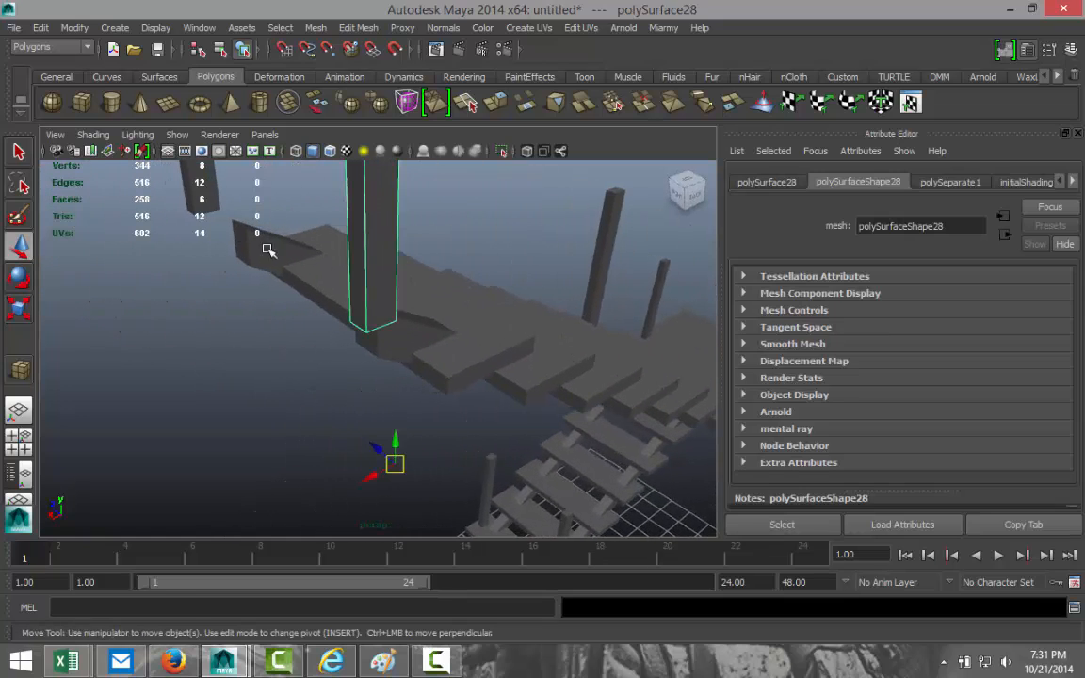
{"action": "left_click", "coordinate": [203, 198], "text": "shift"}
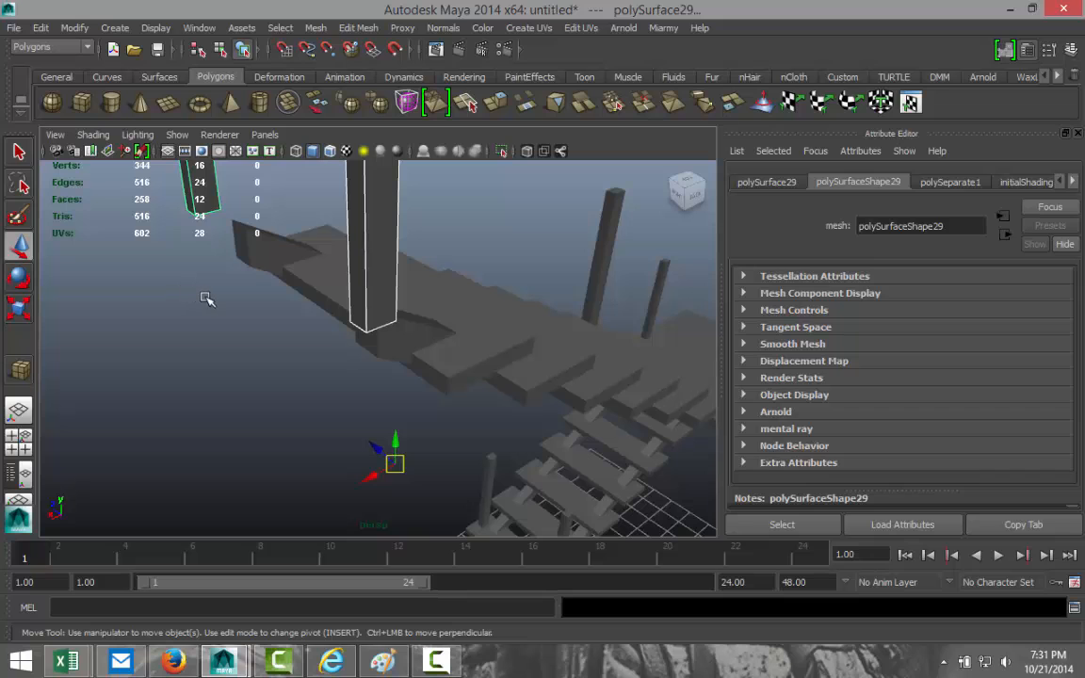
{"action": "key", "text": "Delete"}
Move the upper flight's two bottom posts off the first tread onto the lower landing, to about X 4.014 and Y 10.281.
{"action": "scroll", "coordinate": [209, 302], "scroll_direction": "down", "scroll_amount": 3}
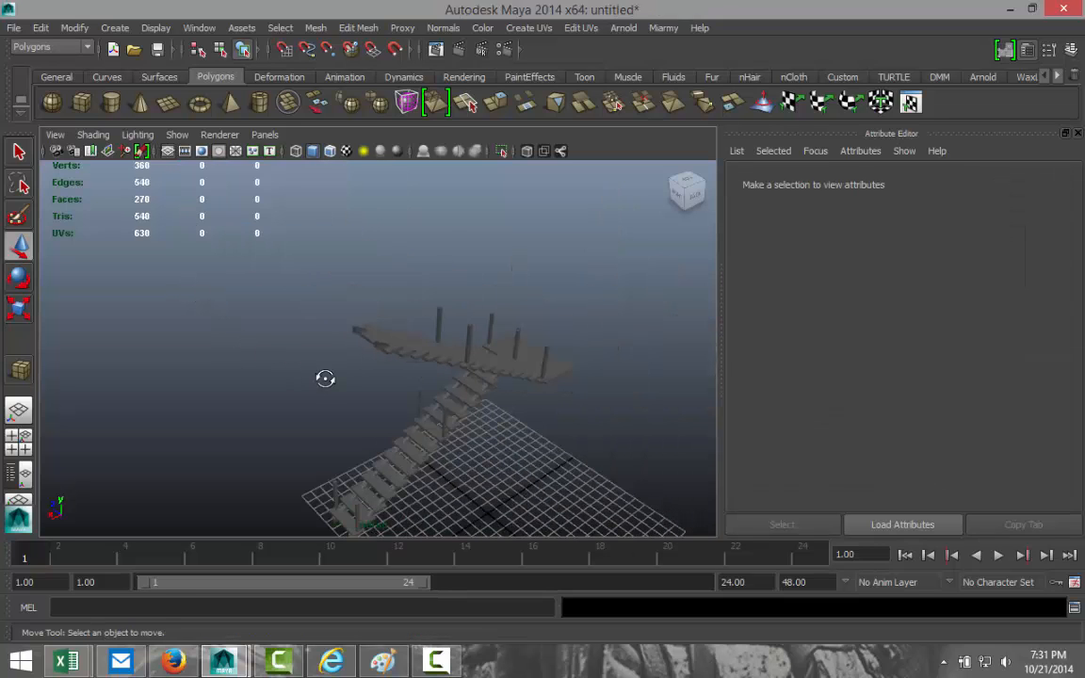
{"action": "left_click_drag", "start_coordinate": [325, 377], "coordinate": [136, 348], "text": "alt"}
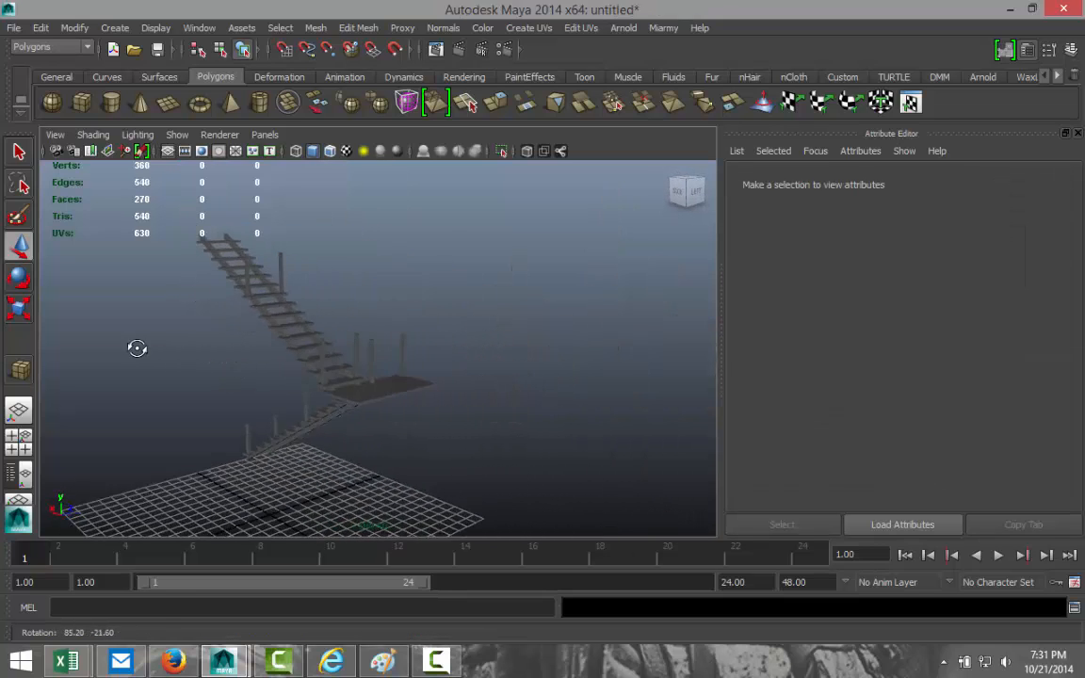
{"action": "scroll", "coordinate": [203, 376], "scroll_direction": "up", "scroll_amount": 2}
{"action": "scroll", "coordinate": [317, 407], "scroll_direction": "up", "scroll_amount": 2}
{"action": "scroll", "coordinate": [316, 404], "scroll_direction": "up", "scroll_amount": 2}
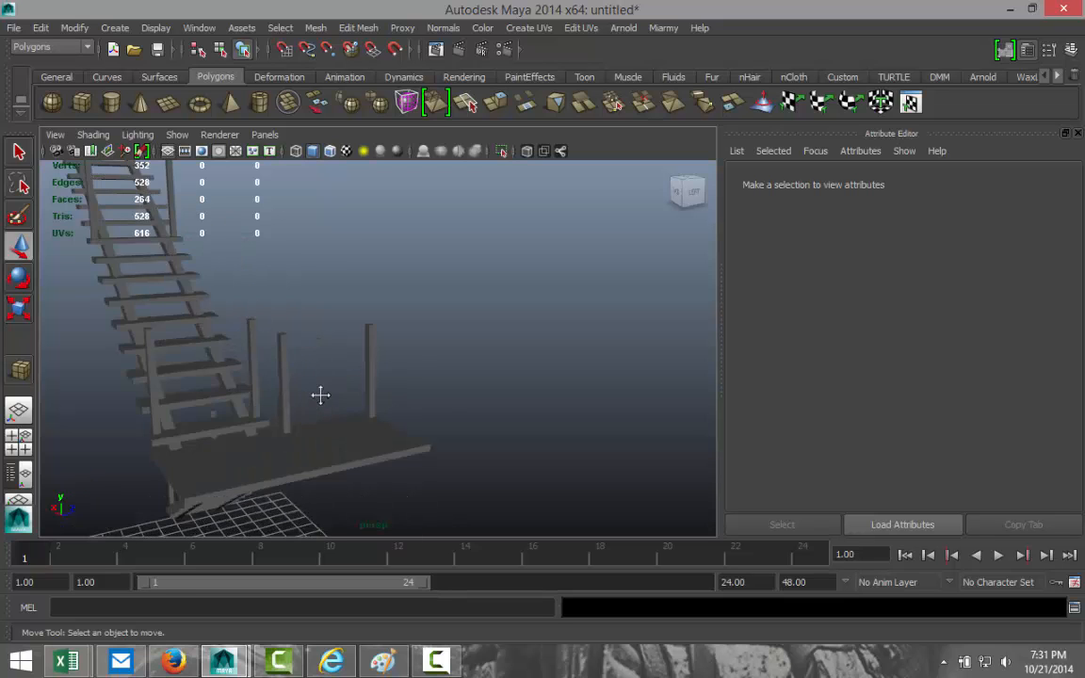
{"action": "scroll", "coordinate": [365, 366], "scroll_direction": "up", "scroll_amount": 2}
{"action": "left_click_drag", "start_coordinate": [365, 366], "coordinate": [415, 377], "text": "alt"}
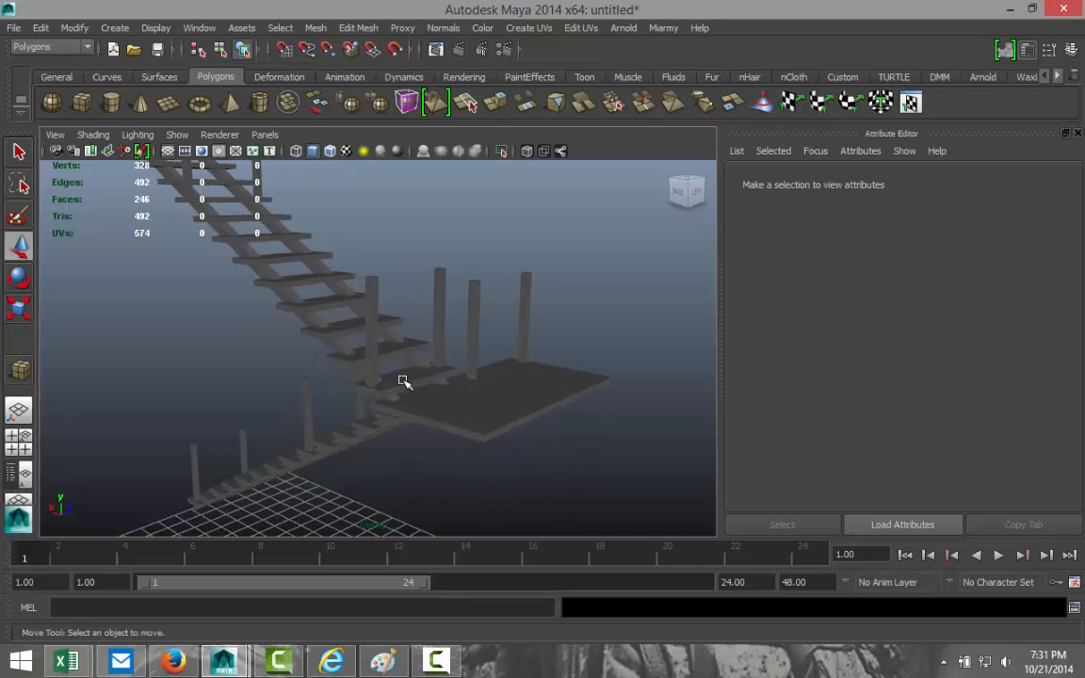
{"action": "left_click", "coordinate": [374, 337]}
{"action": "left_click", "coordinate": [437, 329], "text": "shift"}
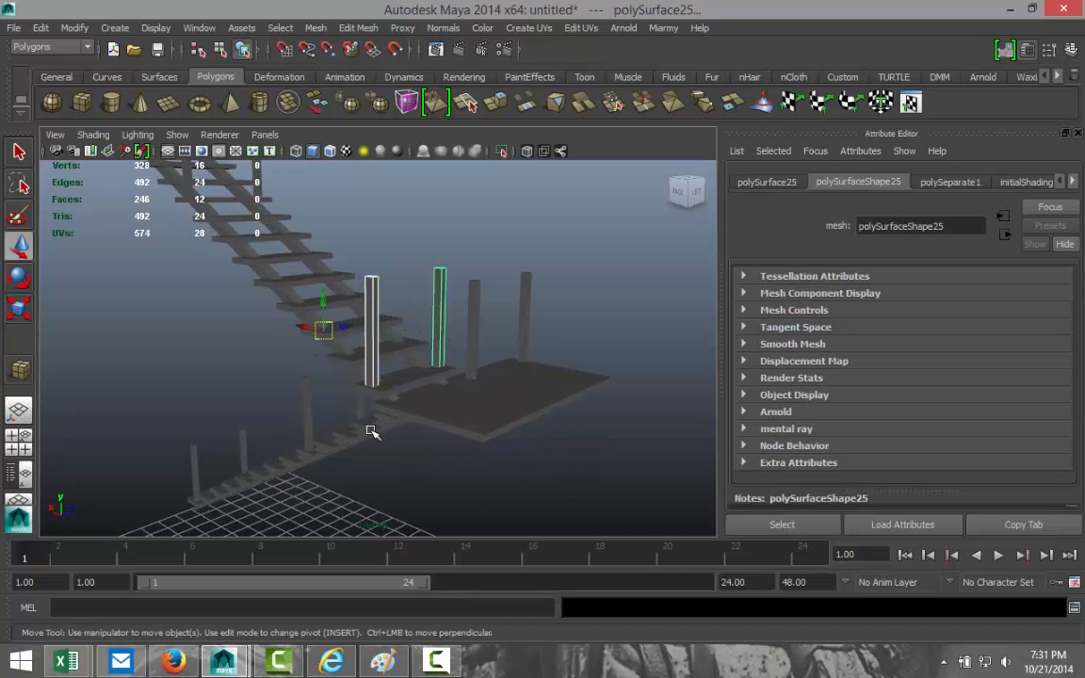
{"action": "left_click_drag", "start_coordinate": [371, 432], "coordinate": [400, 430], "text": "alt"}
{"action": "left_click_drag", "start_coordinate": [296, 332], "coordinate": [341, 314]}
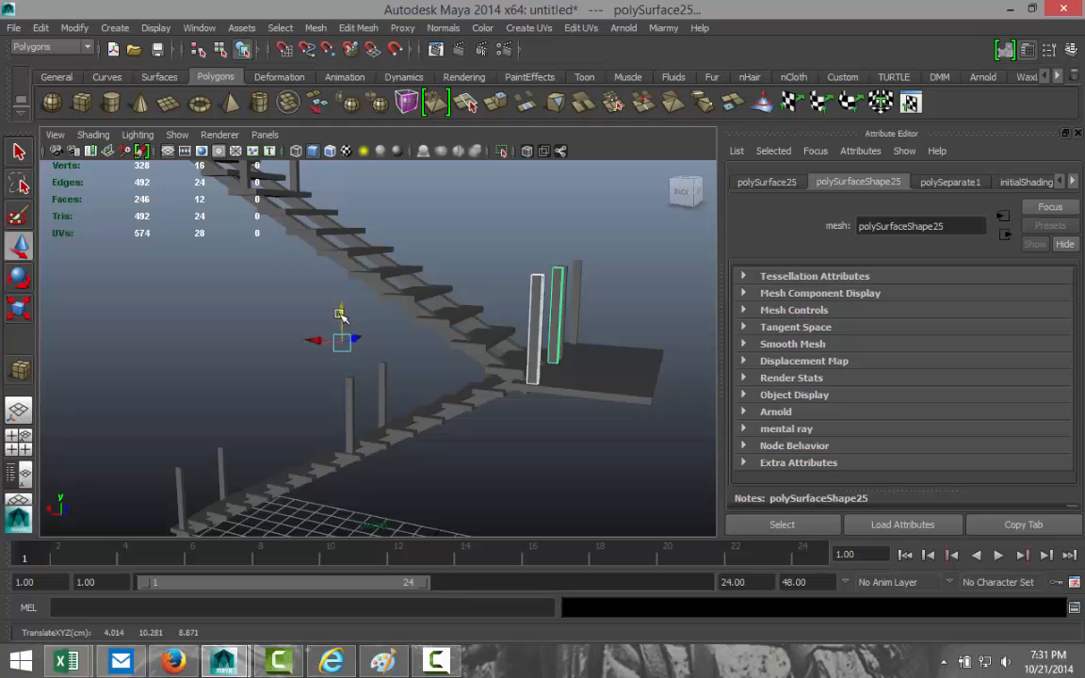
Center the two moved posts' pivots and align them with the landing posts in the front view, to about X -6.901 and Y 12.913.
{"action": "left_click_drag", "start_coordinate": [432, 432], "coordinate": [347, 436], "text": "alt"}
{"action": "left_click", "coordinate": [21, 439]}
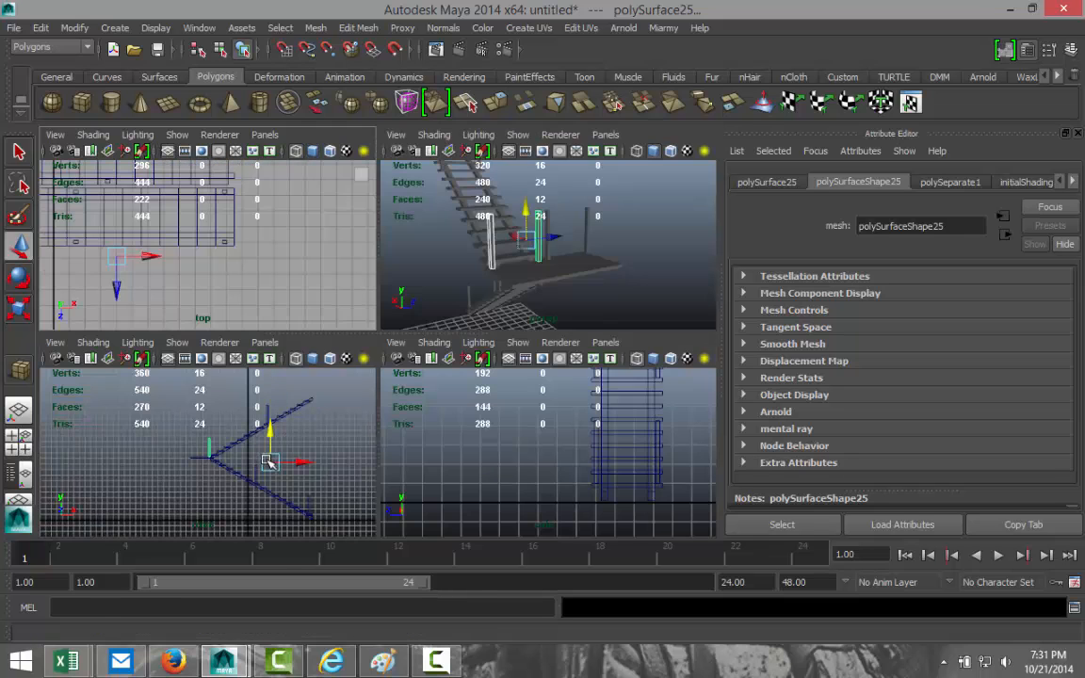
{"action": "key", "text": "space"}
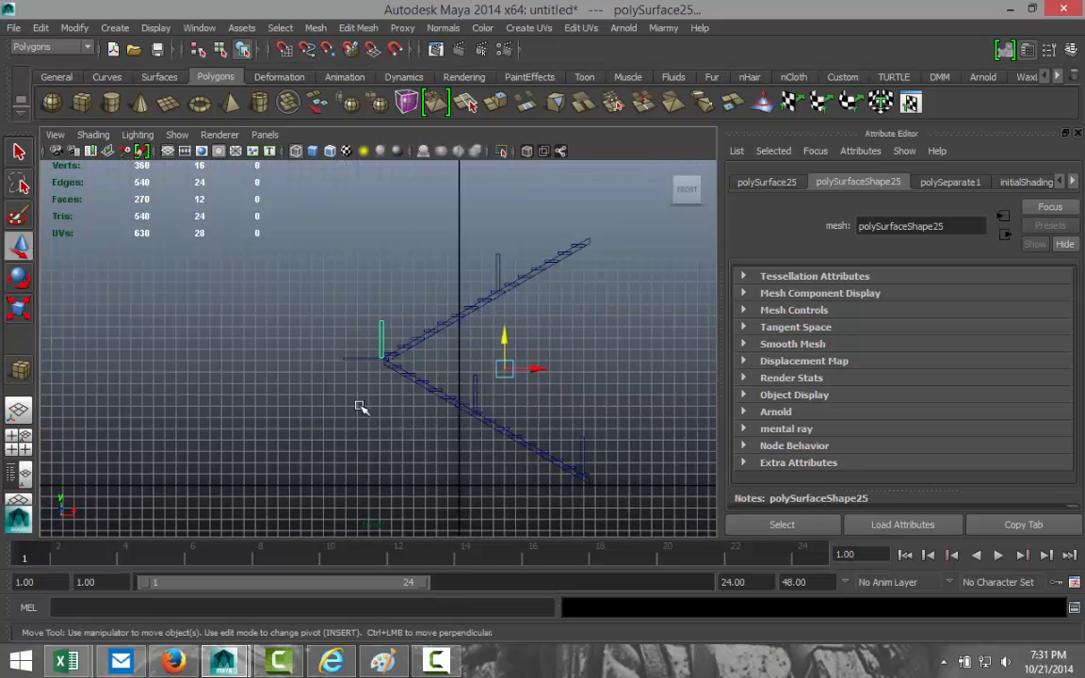
{"action": "scroll", "coordinate": [361, 407], "scroll_direction": "up", "scroll_amount": 5}
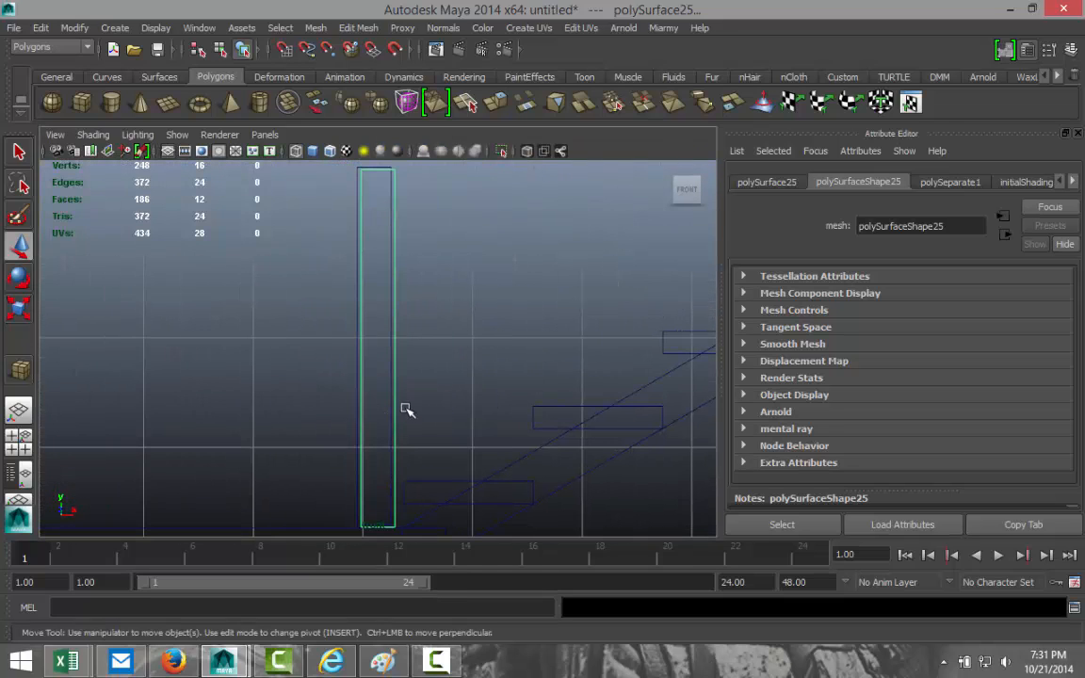
{"action": "left_click", "coordinate": [74, 28]}
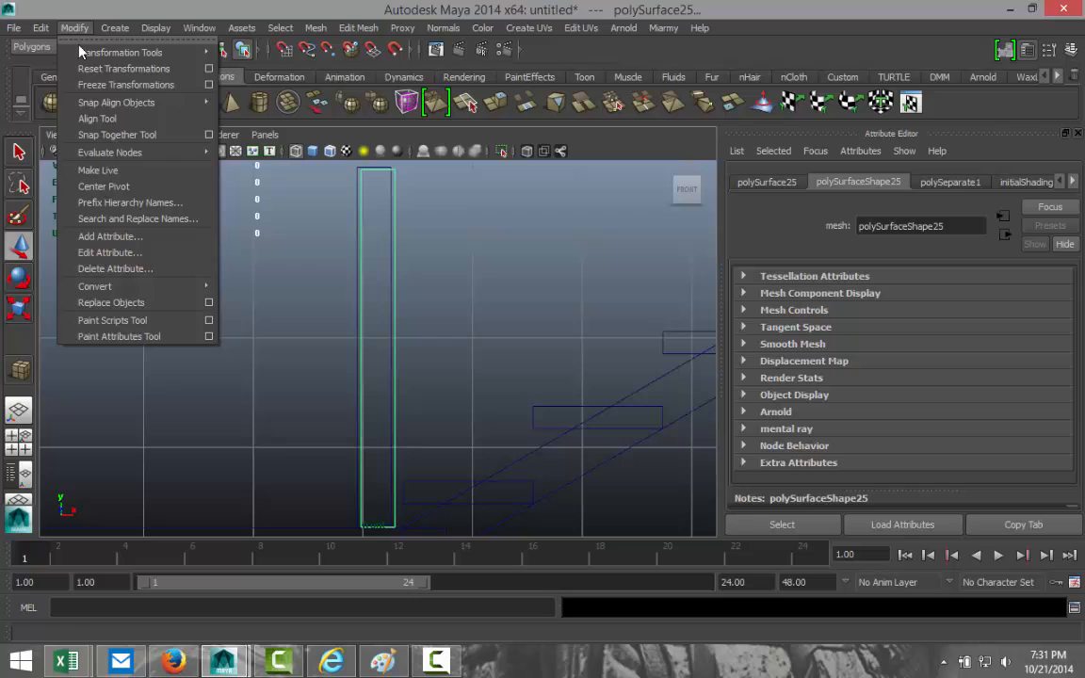
{"action": "left_click", "coordinate": [133, 192]}
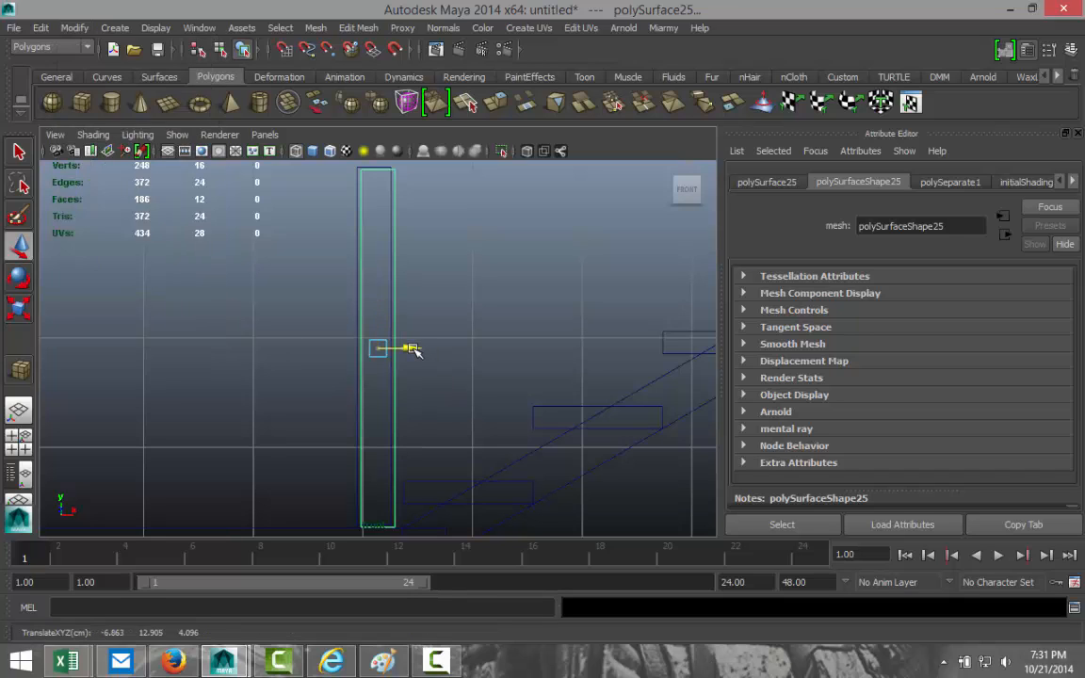
{"action": "left_click_drag", "start_coordinate": [414, 349], "coordinate": [376, 317]}
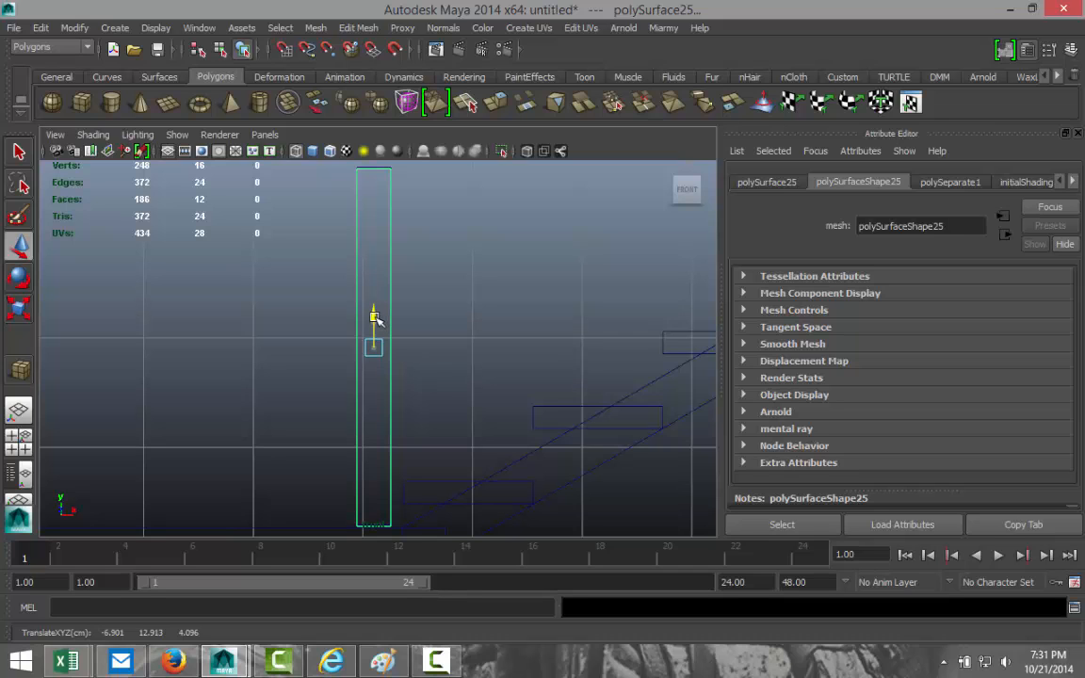
Try to separate the lower staircase with the two moved posts included in the selection.
{"action": "left_click", "coordinate": [26, 447]}
{"action": "key", "text": "space"}
{"action": "left_click_drag", "start_coordinate": [552, 334], "coordinate": [480, 365], "text": "alt"}
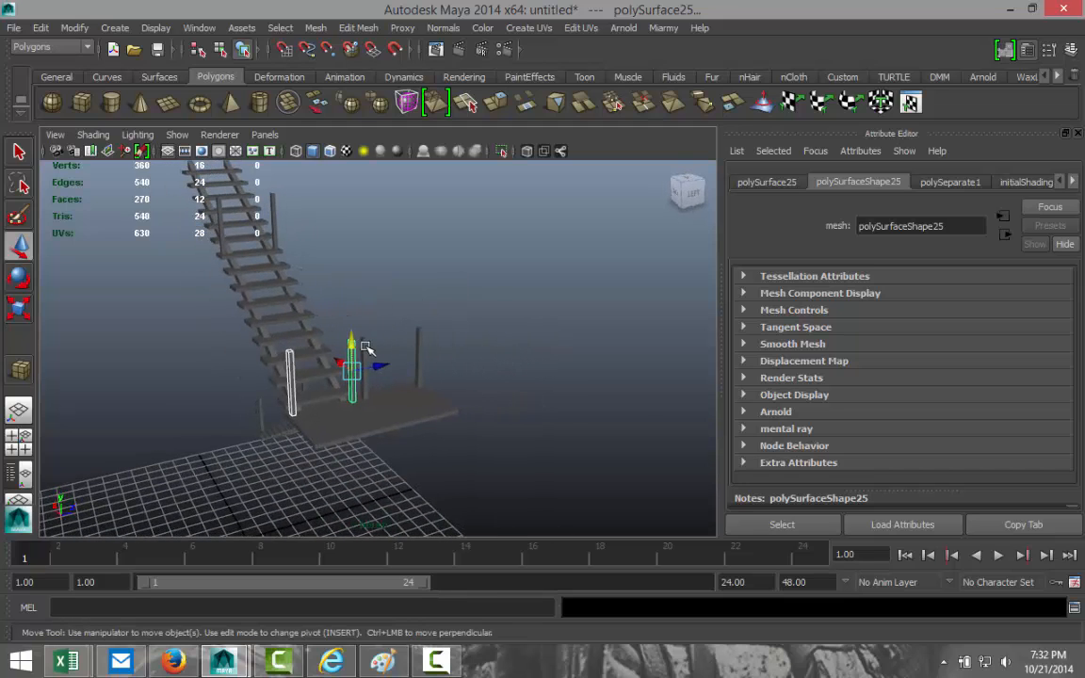
{"action": "left_click", "coordinate": [366, 347]}
{"action": "left_click", "coordinate": [317, 28]}
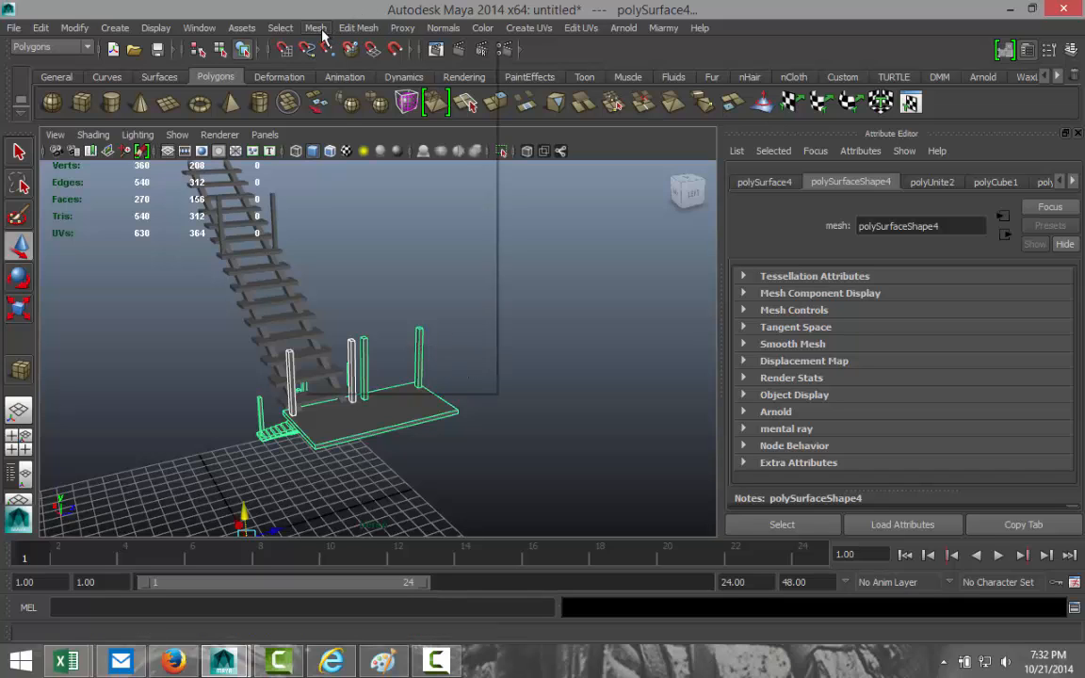
{"action": "left_click", "coordinate": [354, 69]}
{"action": "left_click", "coordinate": [499, 262]}
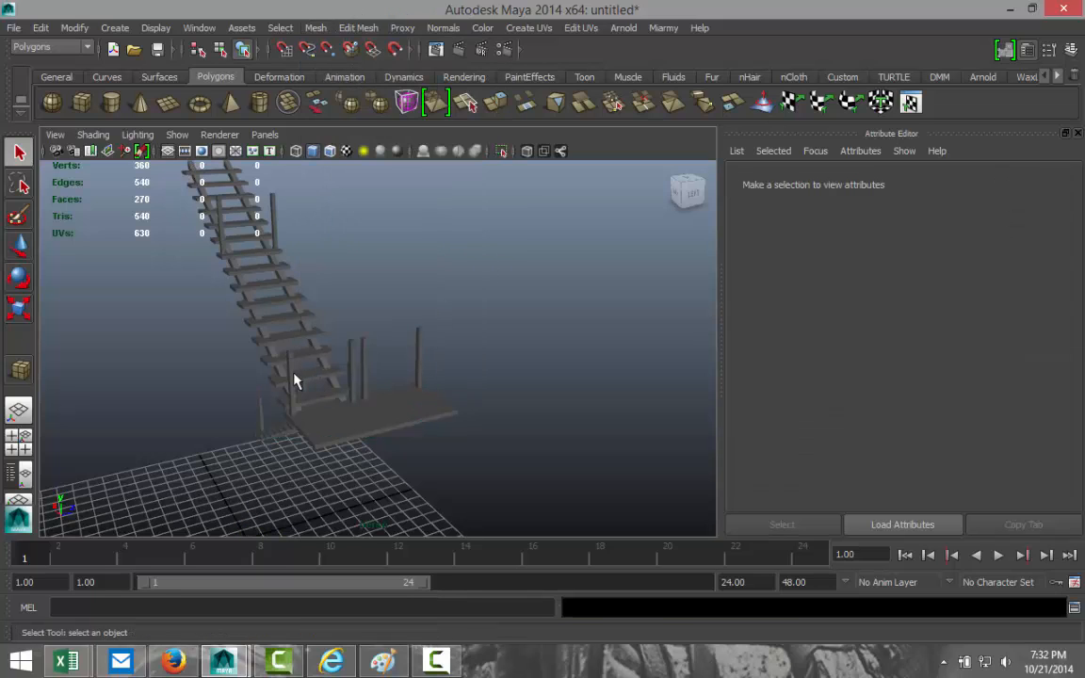
Separate the lower staircase mesh on its own into individual pieces.
{"action": "left_click", "coordinate": [294, 381]}
{"action": "left_click", "coordinate": [354, 372]}
{"action": "left_click", "coordinate": [326, 325]}
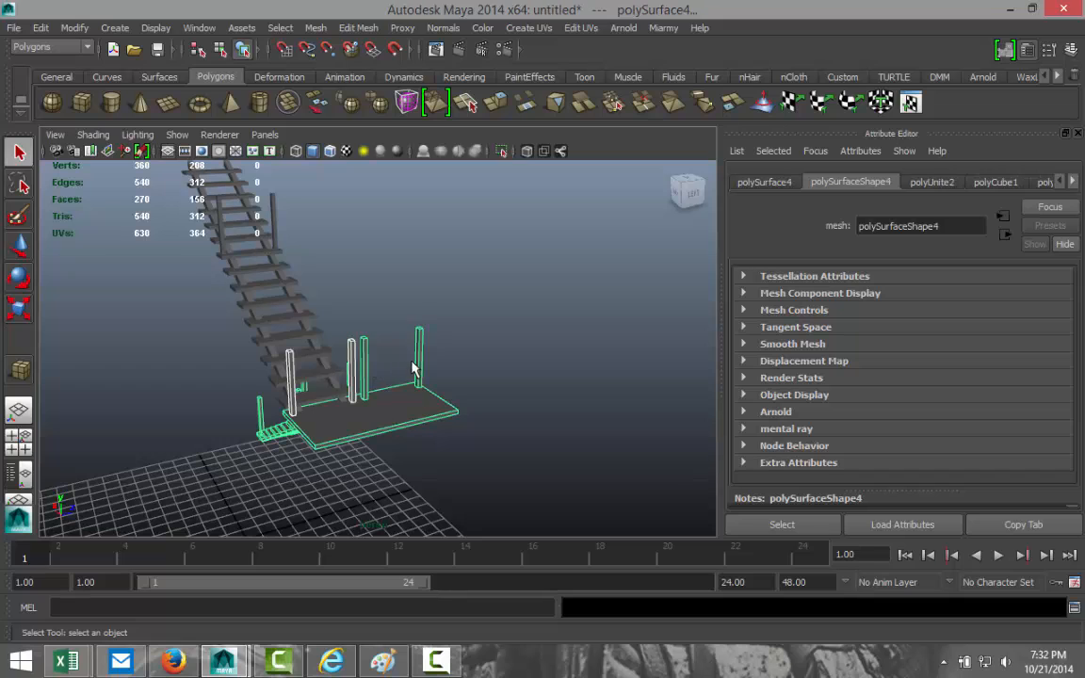
{"action": "left_click", "coordinate": [420, 408]}
{"action": "left_click", "coordinate": [419, 407]}
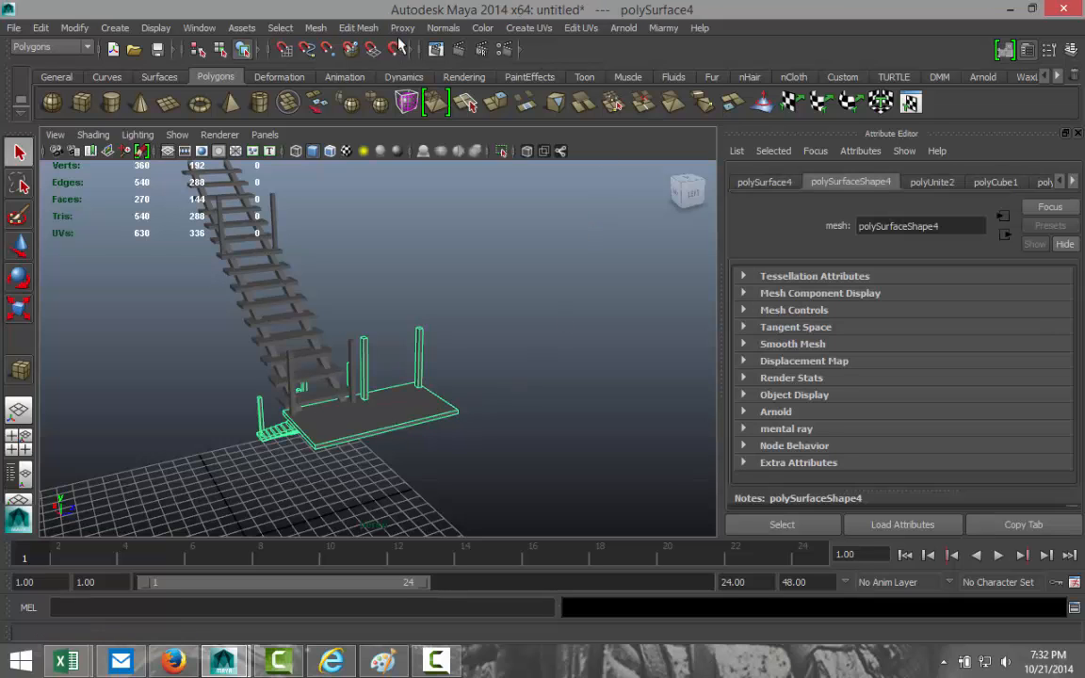
{"action": "left_click", "coordinate": [316, 29]}
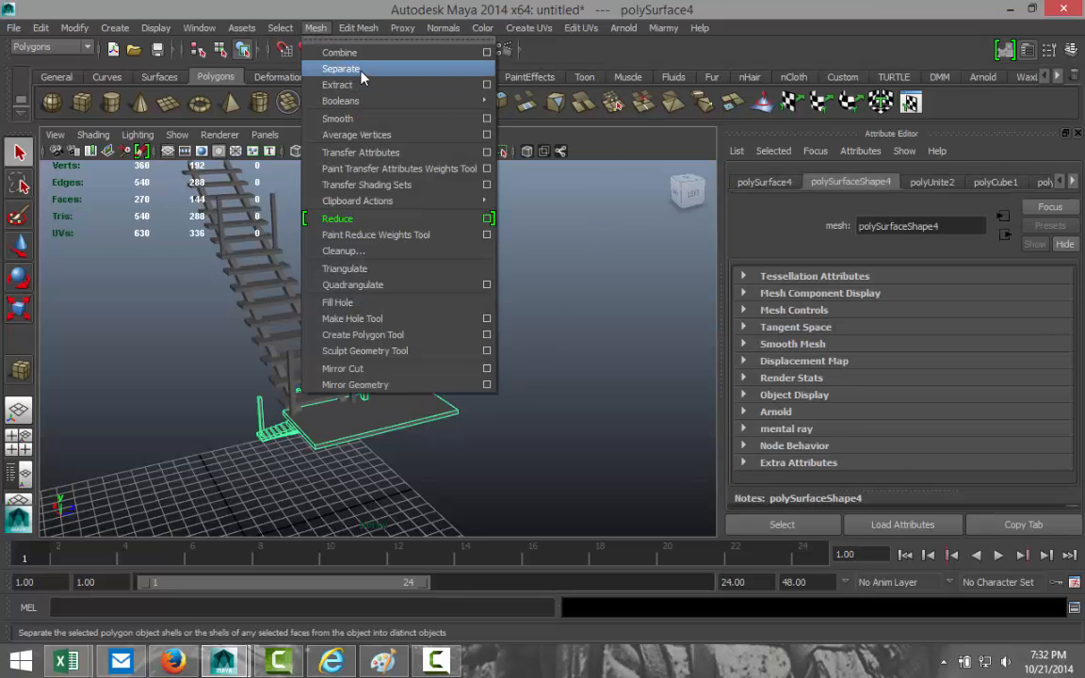
{"action": "left_click", "coordinate": [324, 66]}
{"action": "left_click", "coordinate": [445, 366]}
Duplicate the four posts standing on the lower landing and ready the copies for moving.
{"action": "left_click", "coordinate": [419, 358]}
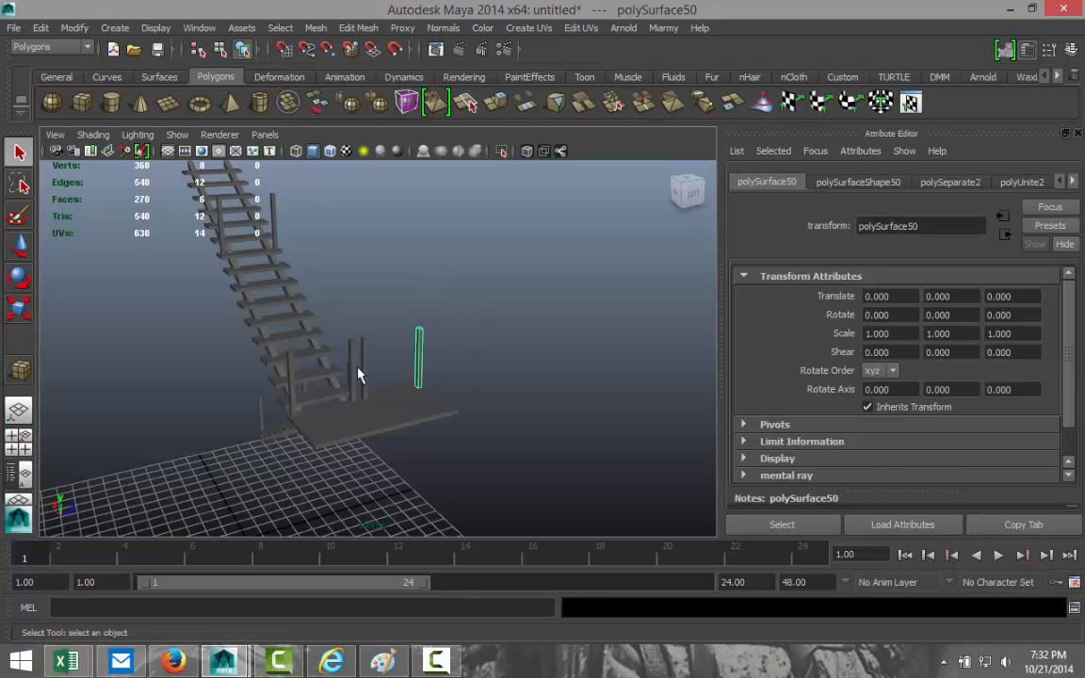
{"action": "left_click", "coordinate": [363, 369], "text": "shift"}
{"action": "left_click", "coordinate": [351, 372], "text": "shift"}
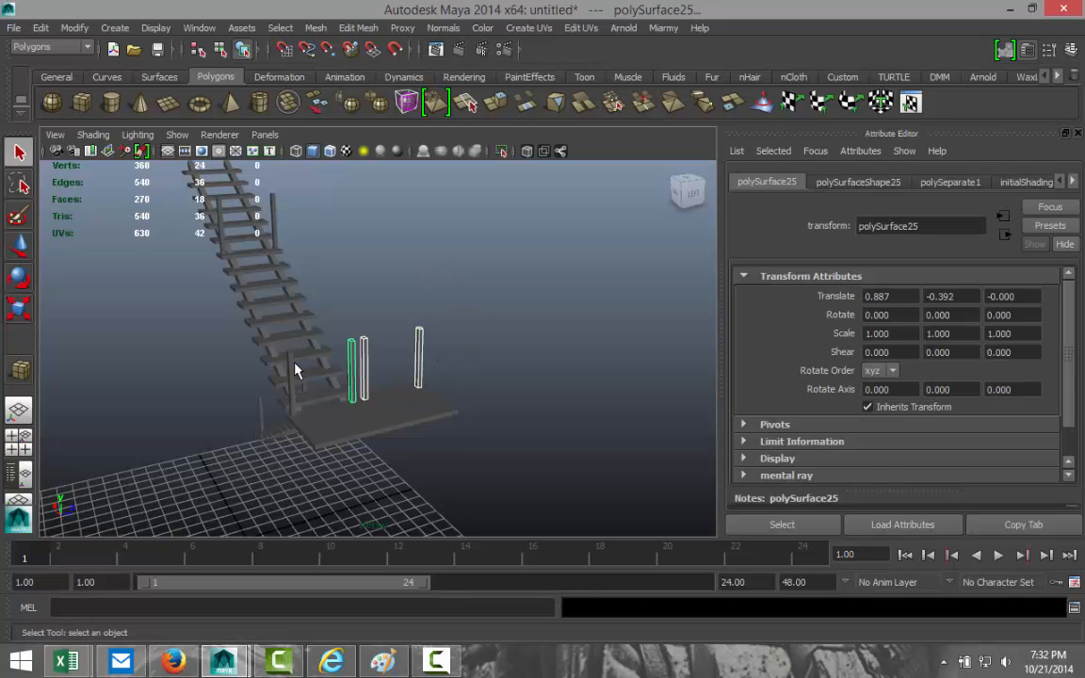
{"action": "left_click", "coordinate": [292, 375], "text": "shift"}
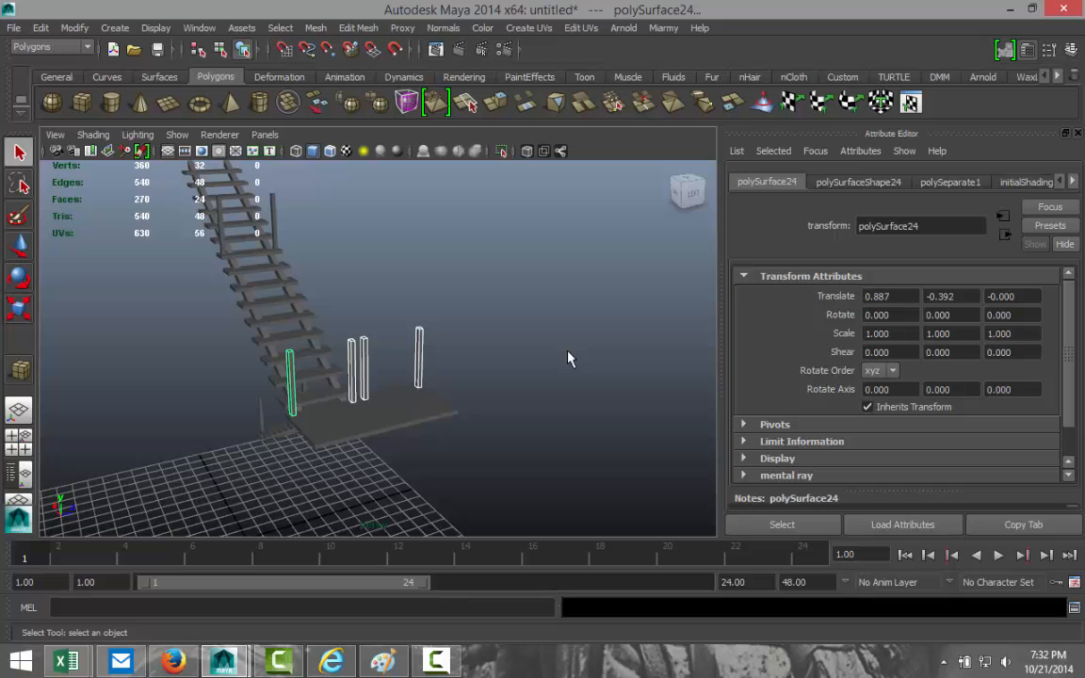
{"action": "key", "text": "ctrl+d"}
{"action": "key", "text": "w"}
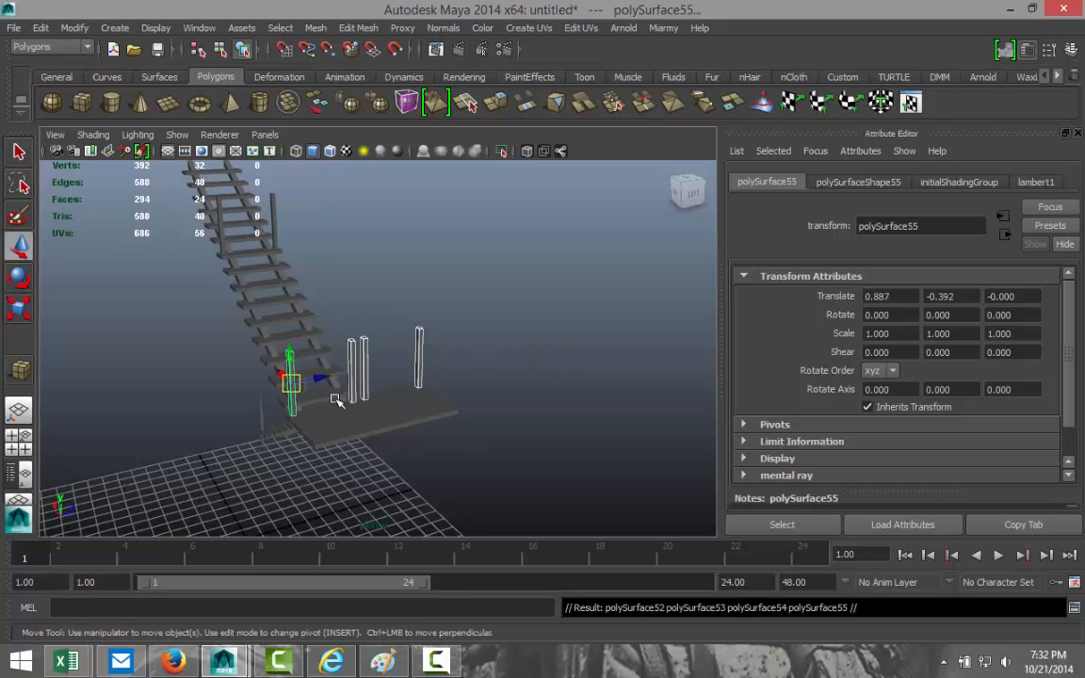
Move the four duplicated posts along X to the landing's outer edge, aligning them in the front view at about Translate X 4.022.
{"action": "left_click_drag", "start_coordinate": [250, 439], "coordinate": [331, 448], "text": "alt"}
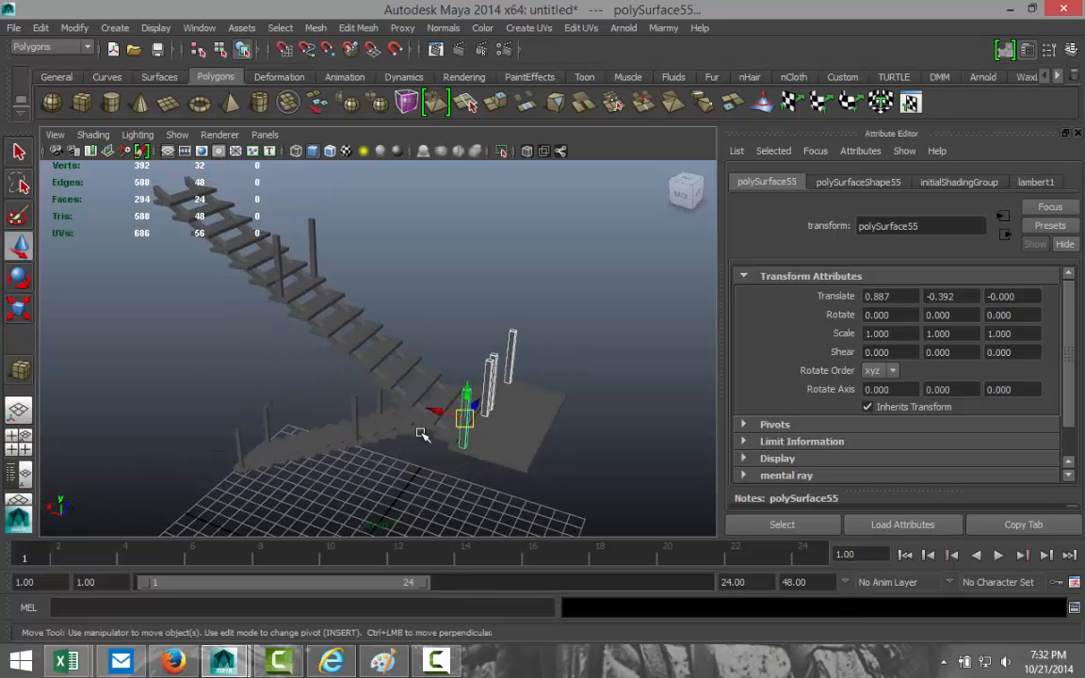
{"action": "left_click_drag", "start_coordinate": [437, 414], "coordinate": [496, 429]}
{"action": "left_click", "coordinate": [18, 438]}
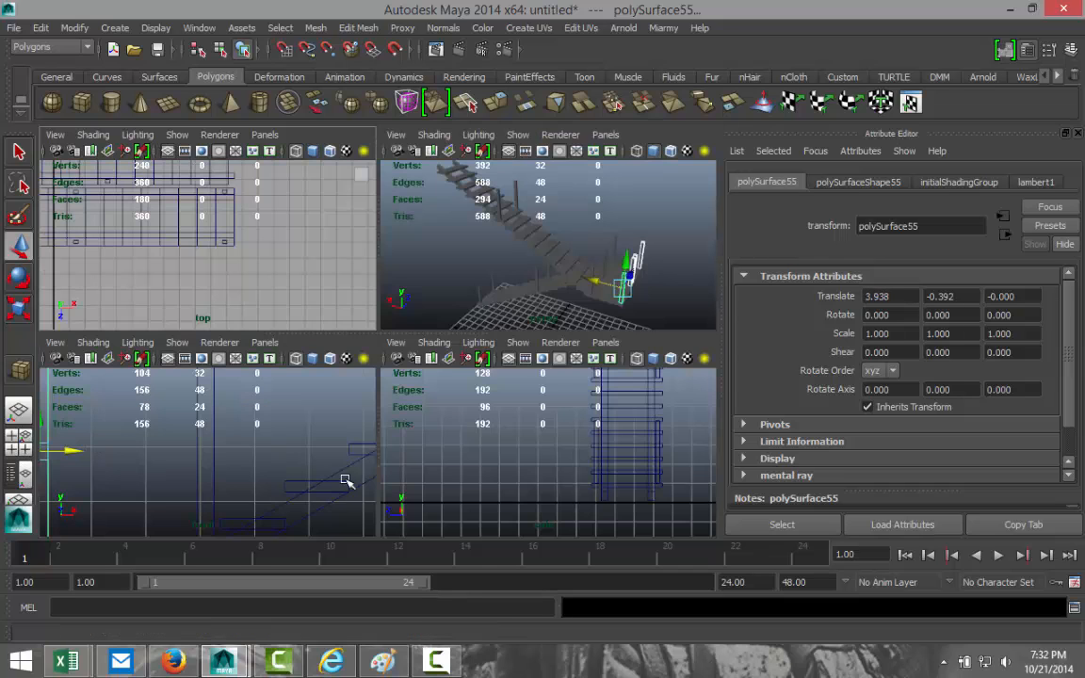
{"action": "key", "text": "space"}
{"action": "key", "text": "f"}
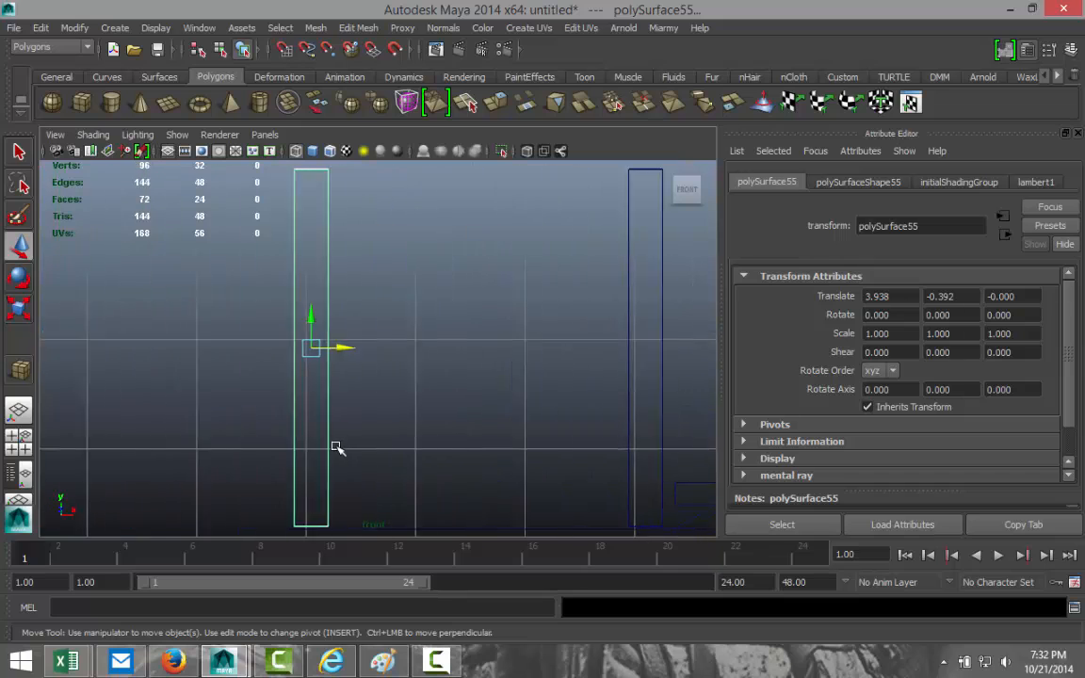
{"action": "scroll", "coordinate": [477, 482], "scroll_direction": "down", "scroll_amount": 6}
{"action": "scroll", "coordinate": [468, 476], "scroll_direction": "up", "scroll_amount": 1}
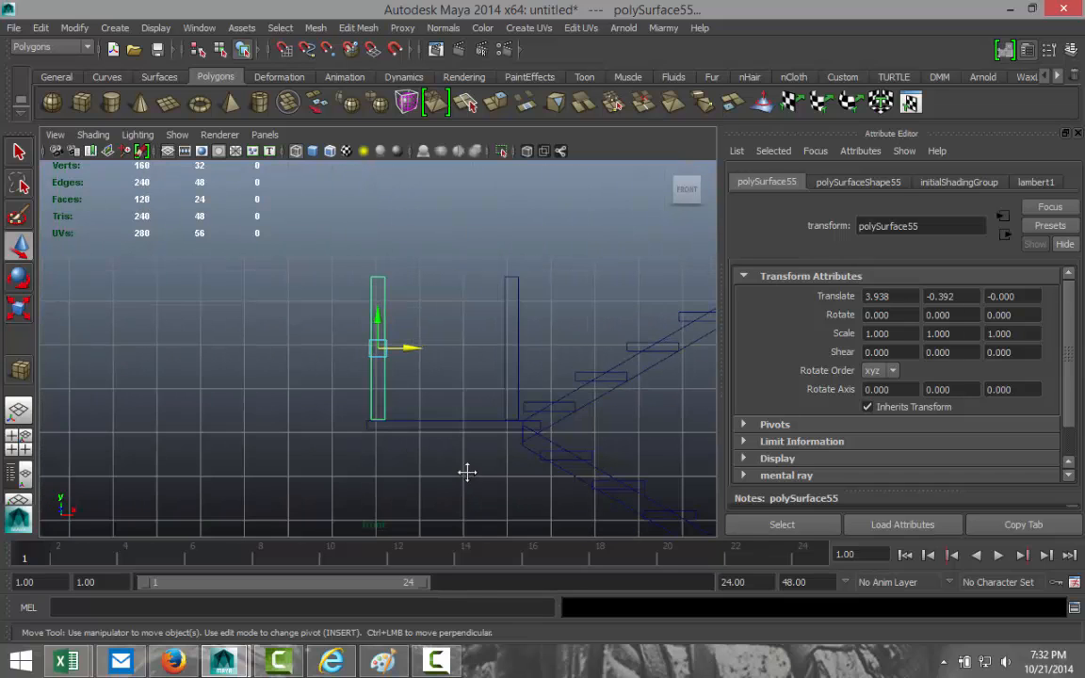
{"action": "middle_click_drag", "start_coordinate": [467, 472], "coordinate": [471, 411], "text": "alt"}
{"action": "scroll", "coordinate": [442, 356], "scroll_direction": "up", "scroll_amount": 2}
{"action": "left_click_drag", "start_coordinate": [411, 263], "coordinate": [414, 268]}
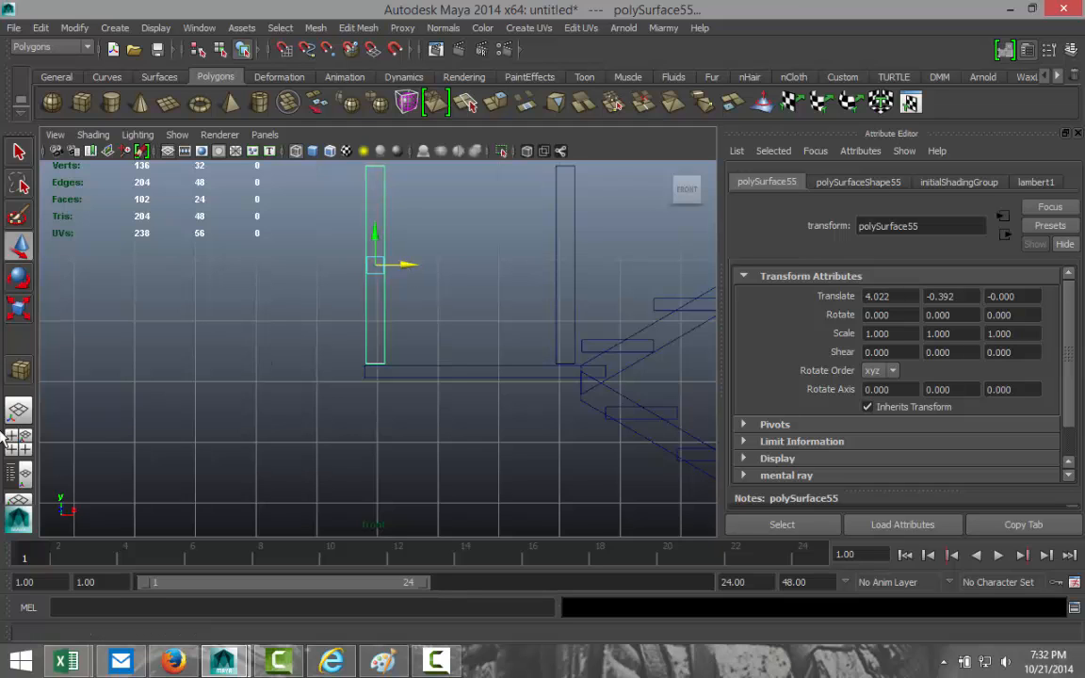
Draw a long polygon cube beside the staircase for a rail, about 28.9 wide, 0.5 high and 1.3 deep.
{"action": "key", "text": "space"}
{"action": "key", "text": "space"}
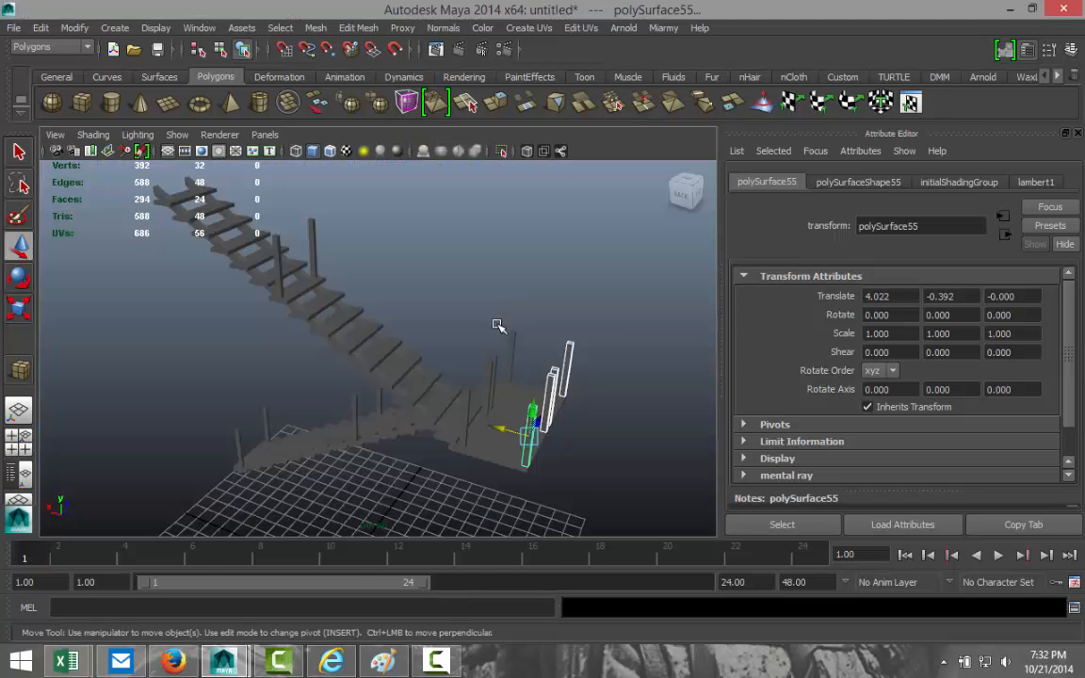
{"action": "left_click_drag", "start_coordinate": [424, 307], "coordinate": [473, 344], "text": "alt"}
{"action": "left_click_drag", "start_coordinate": [391, 408], "coordinate": [538, 424], "text": "alt"}
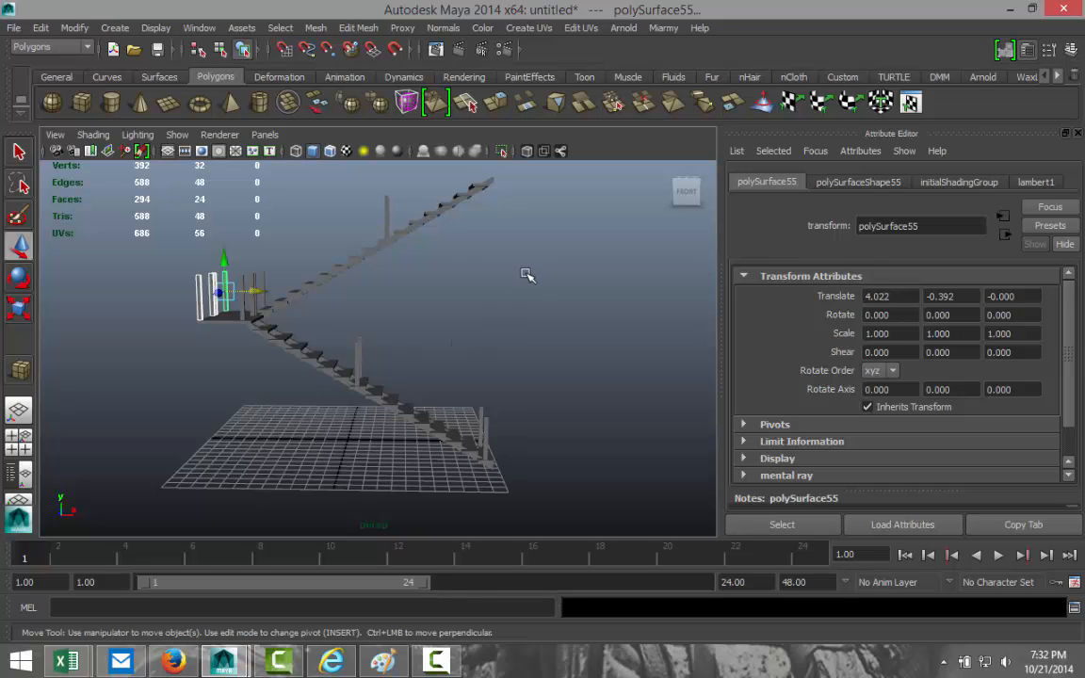
{"action": "left_click_drag", "start_coordinate": [528, 274], "coordinate": [535, 382], "text": "alt"}
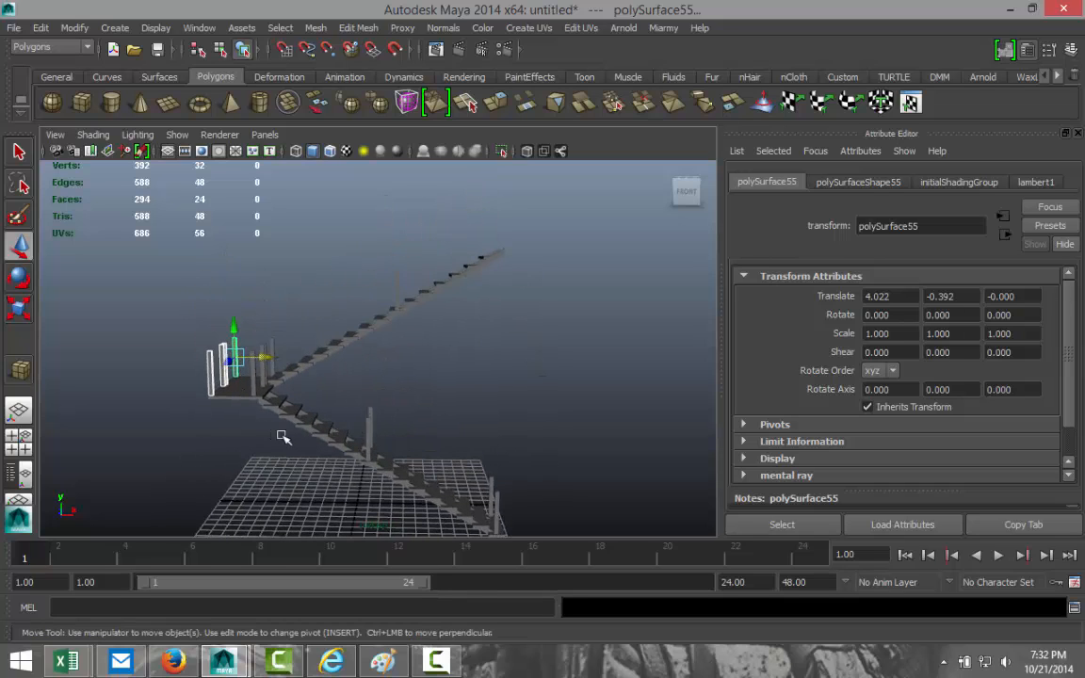
{"action": "scroll", "coordinate": [283, 436], "scroll_direction": "down", "scroll_amount": 4}
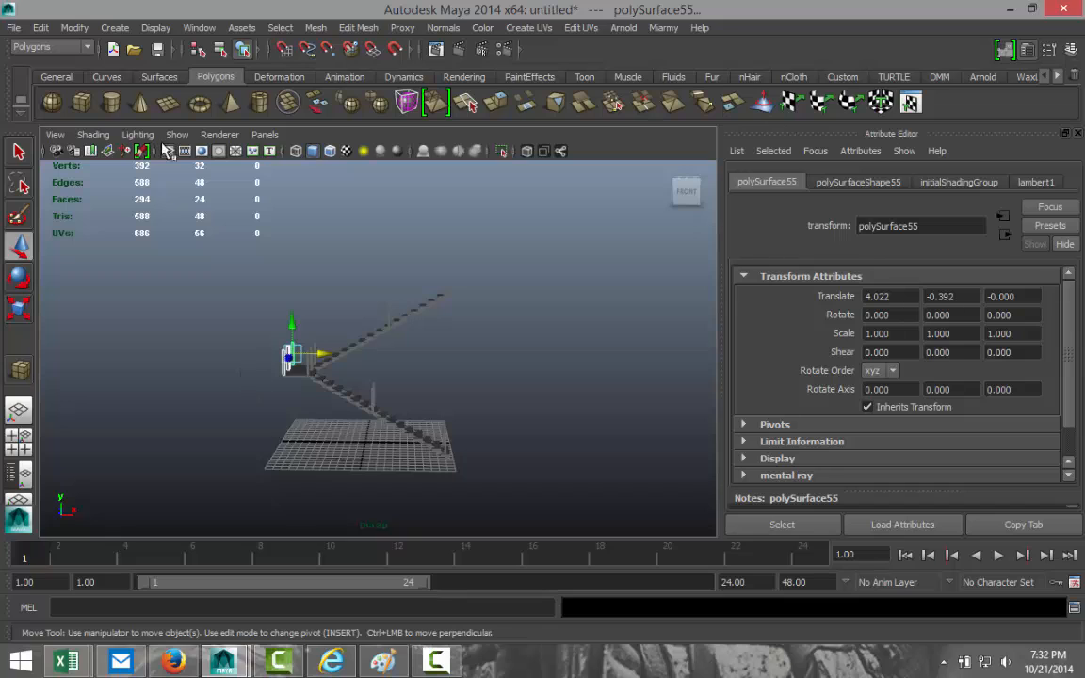
{"action": "left_click", "coordinate": [83, 110]}
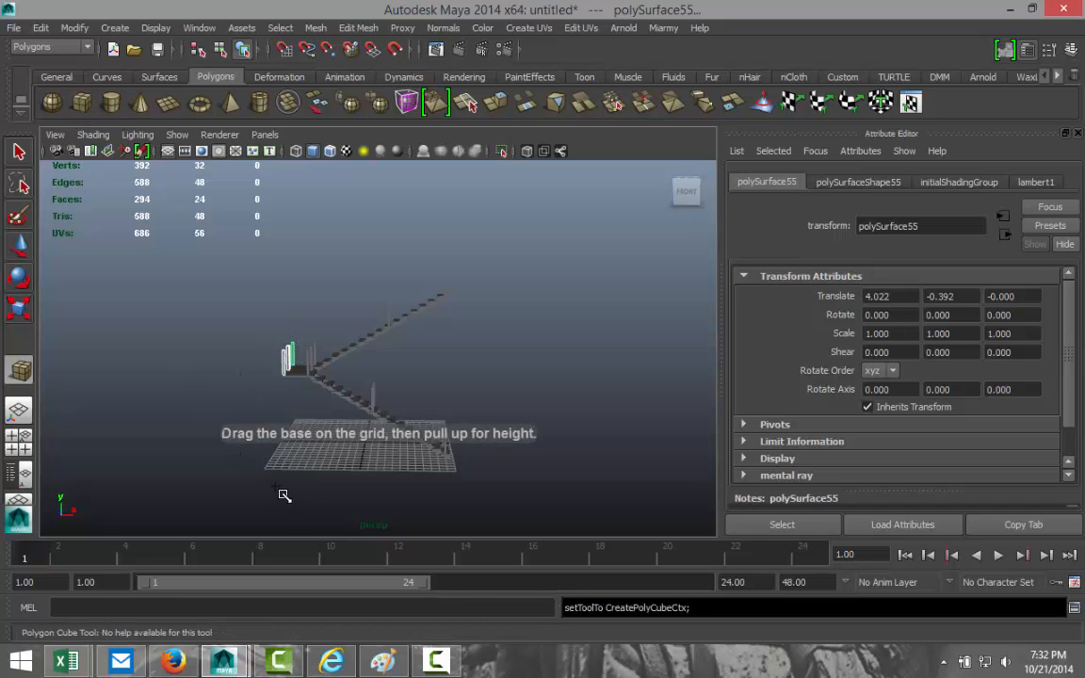
{"action": "left_click_drag", "start_coordinate": [283, 497], "coordinate": [533, 480]}
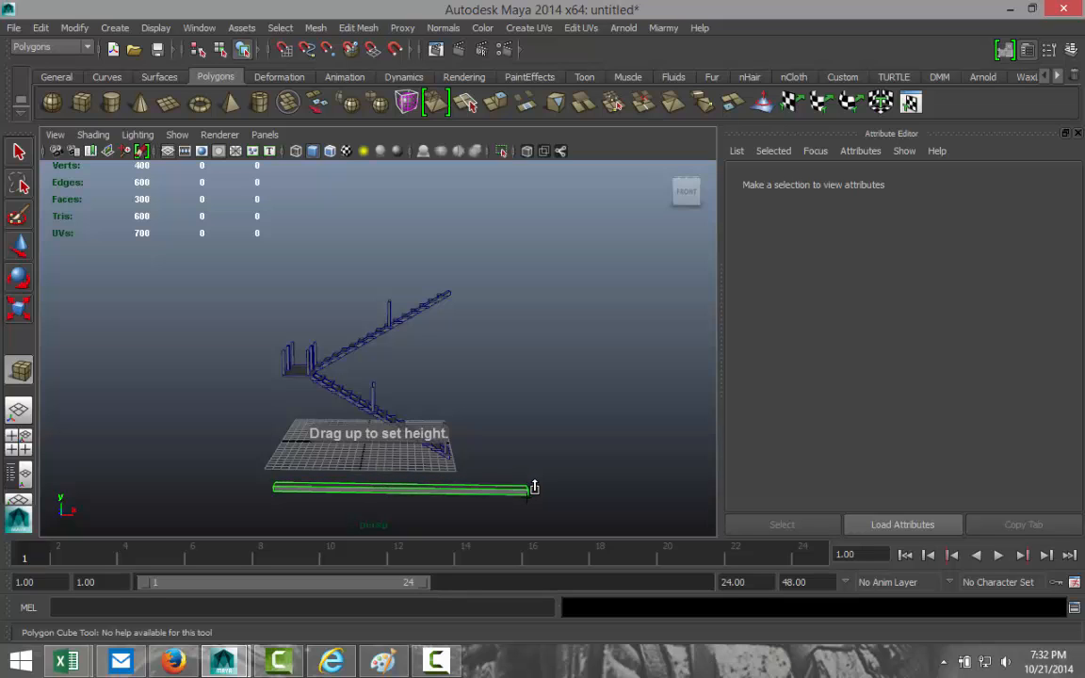
{"action": "left_click", "coordinate": [533, 484]}
Set the new cube's height and depth to 0.5.
{"action": "left_click", "coordinate": [900, 181]}
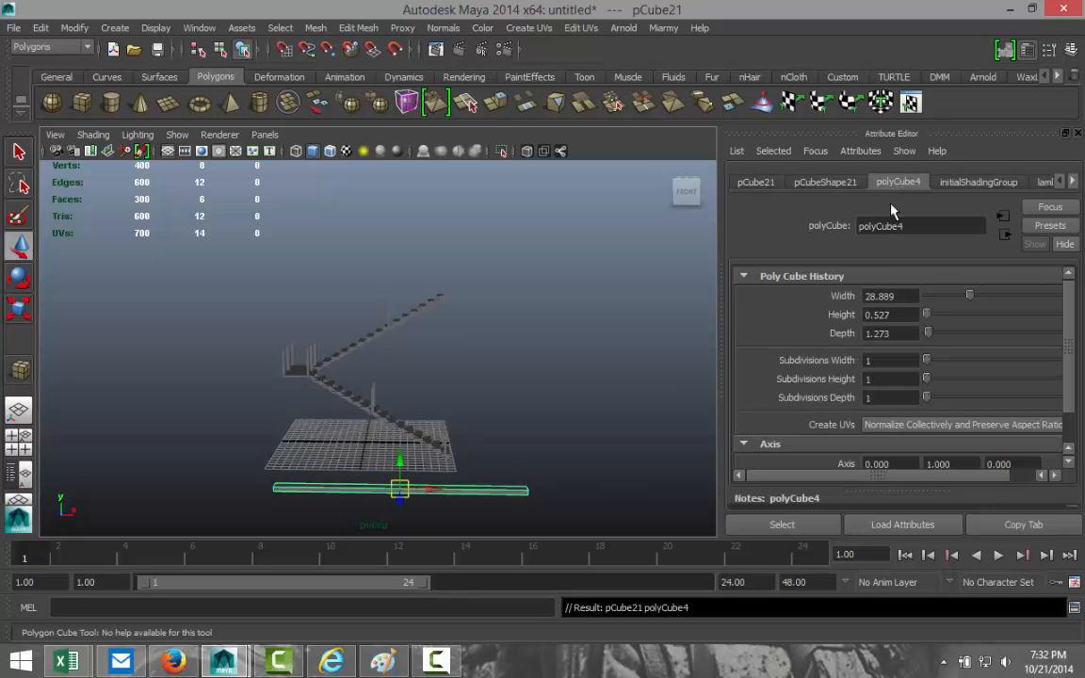
{"action": "double_click", "coordinate": [911, 315]}
{"action": "type", "text": "0.5"}
{"action": "key", "text": "Tab"}
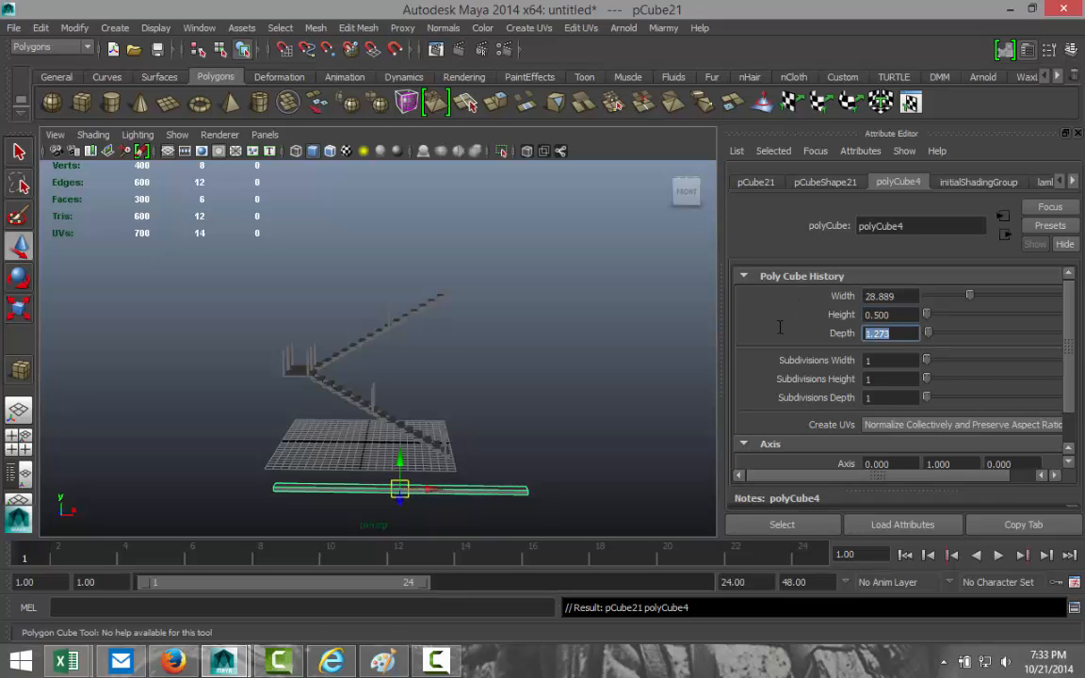
{"action": "key", "text": "Return"}
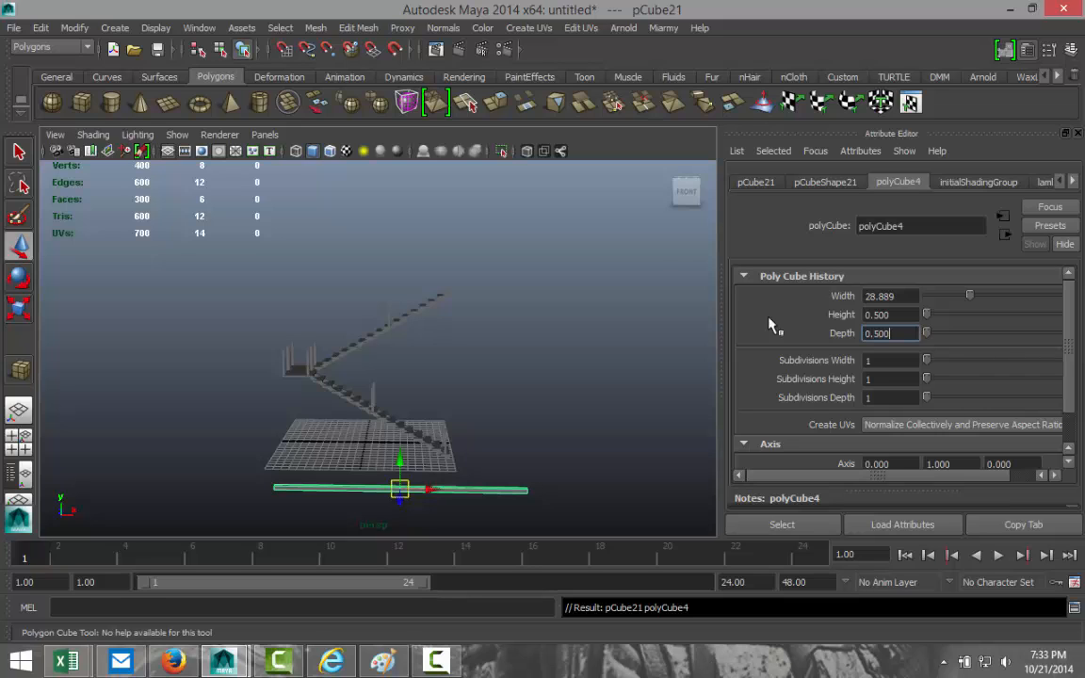
{"action": "key", "text": "w"}
{"action": "left_click", "coordinate": [526, 425]}
{"action": "left_click", "coordinate": [502, 491]}
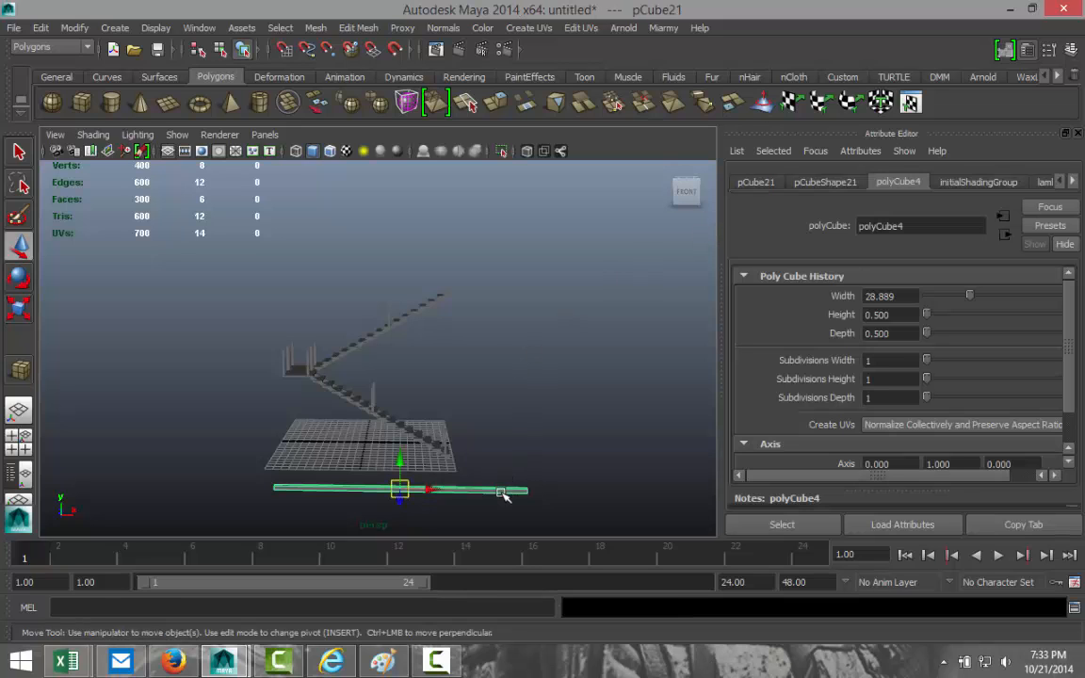
In the top view, align the bar with the outer row of posts at about X 4.225, Z 7.965, and scale its depth to about 0.816.
{"action": "left_click_drag", "start_coordinate": [536, 448], "coordinate": [382, 463], "text": "alt"}
{"action": "left_click", "coordinate": [19, 436]}
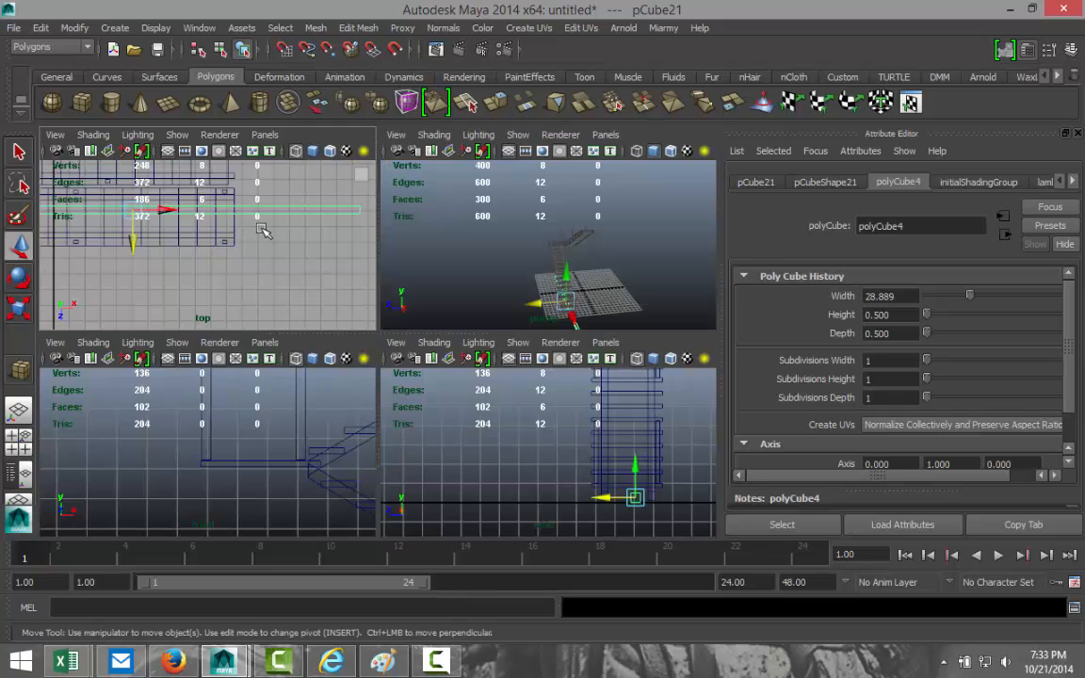
{"action": "key", "text": "space"}
{"action": "scroll", "coordinate": [399, 386], "scroll_direction": "down", "scroll_amount": 2}
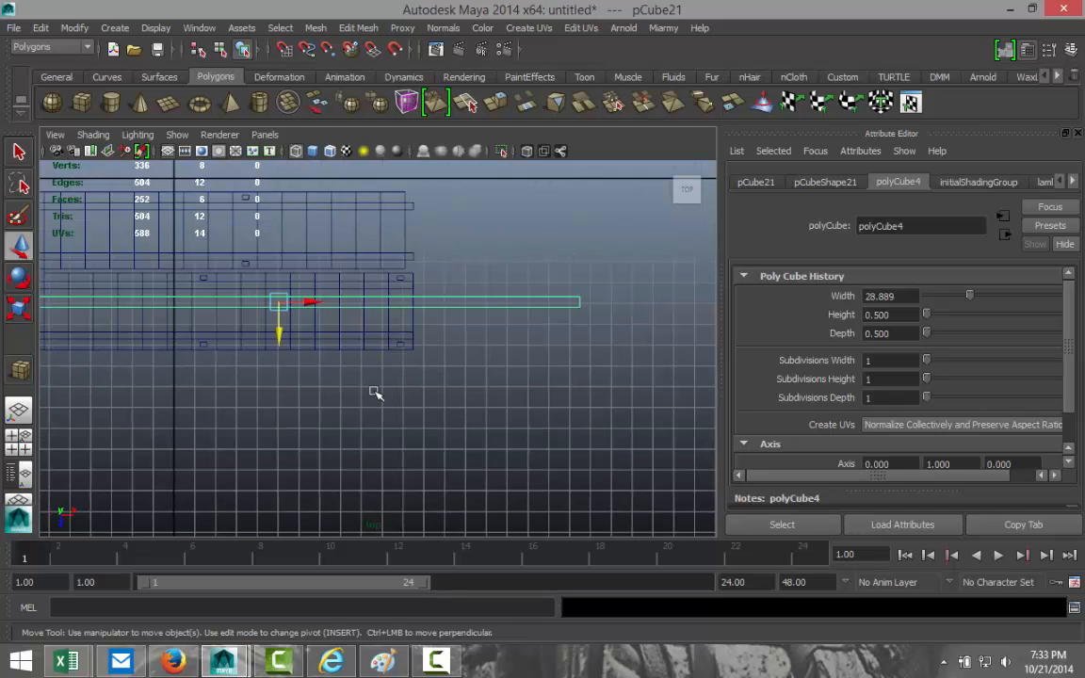
{"action": "middle_click_drag", "start_coordinate": [375, 393], "coordinate": [486, 387], "text": "alt"}
{"action": "left_click_drag", "start_coordinate": [415, 339], "coordinate": [406, 381]}
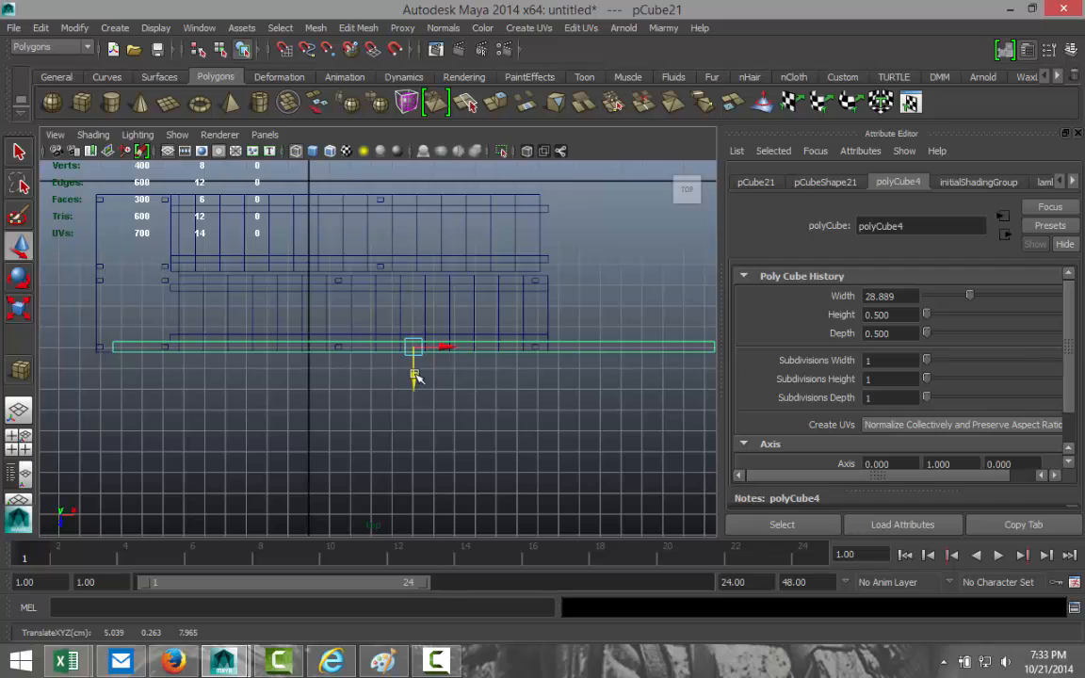
{"action": "left_click_drag", "start_coordinate": [443, 346], "coordinate": [425, 347]}
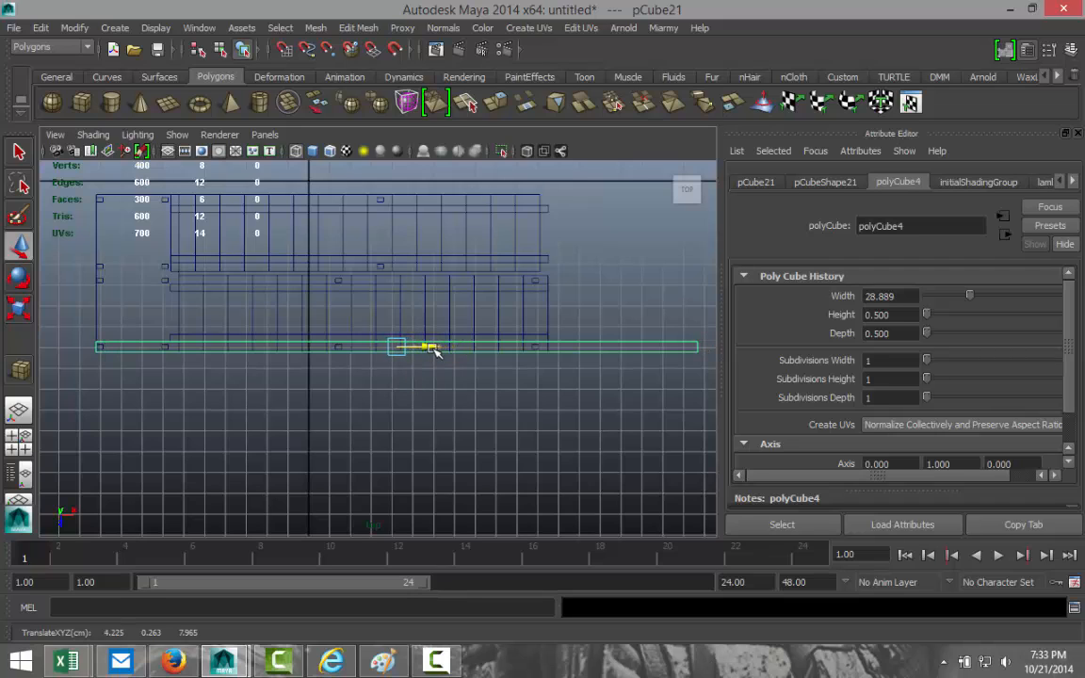
{"action": "key", "text": "r"}
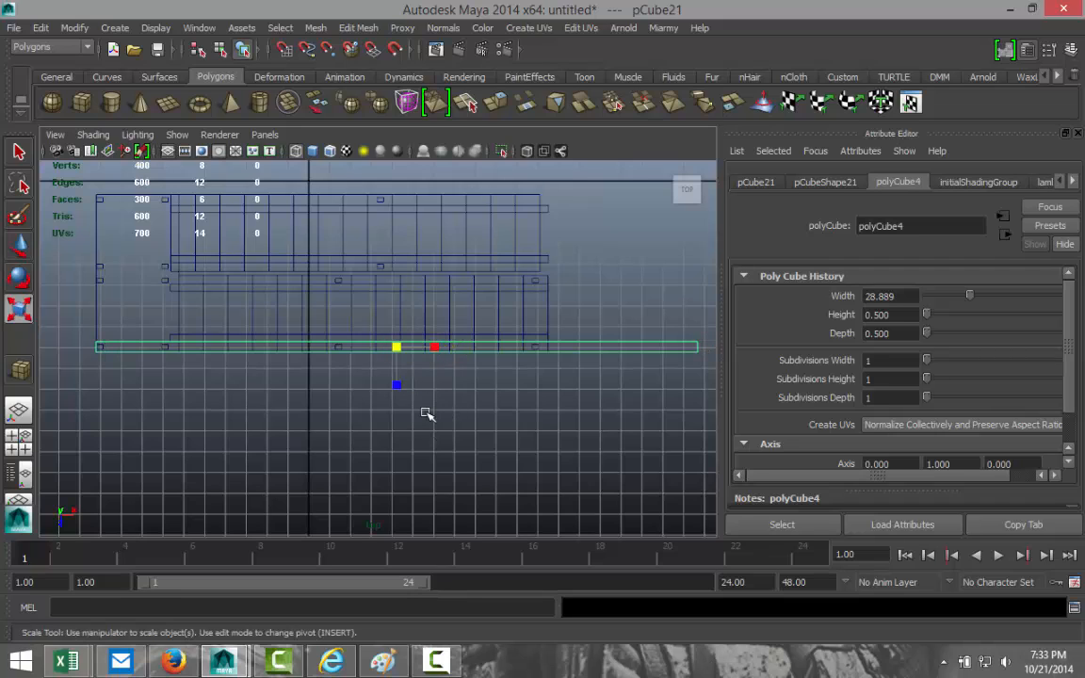
{"action": "mouse_move", "coordinate": [396, 380]}
{"action": "left_mouse_down"}
{"action": "mouse_move", "coordinate": [400, 451]}
{"action": "mouse_move", "coordinate": [399, 378]}
{"action": "mouse_move", "coordinate": [404, 394]}
{"action": "left_mouse_up"}
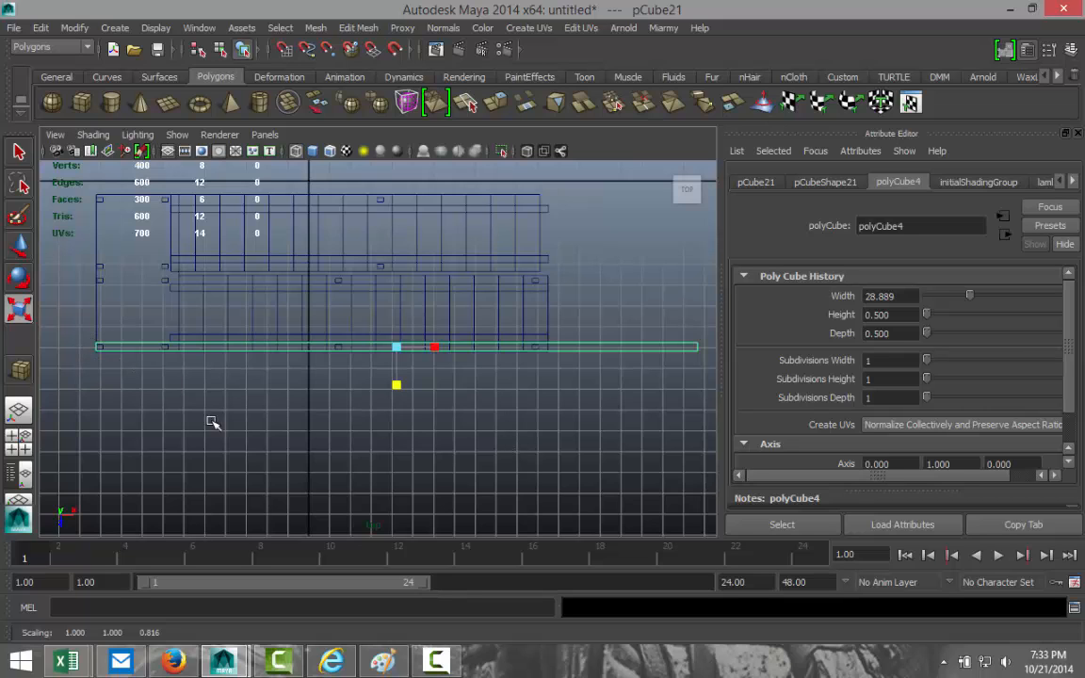
In the front view, raise the bar to the top of the landing's inner post, at about X 7.373, Y 14.390.
{"action": "left_click", "coordinate": [18, 435]}
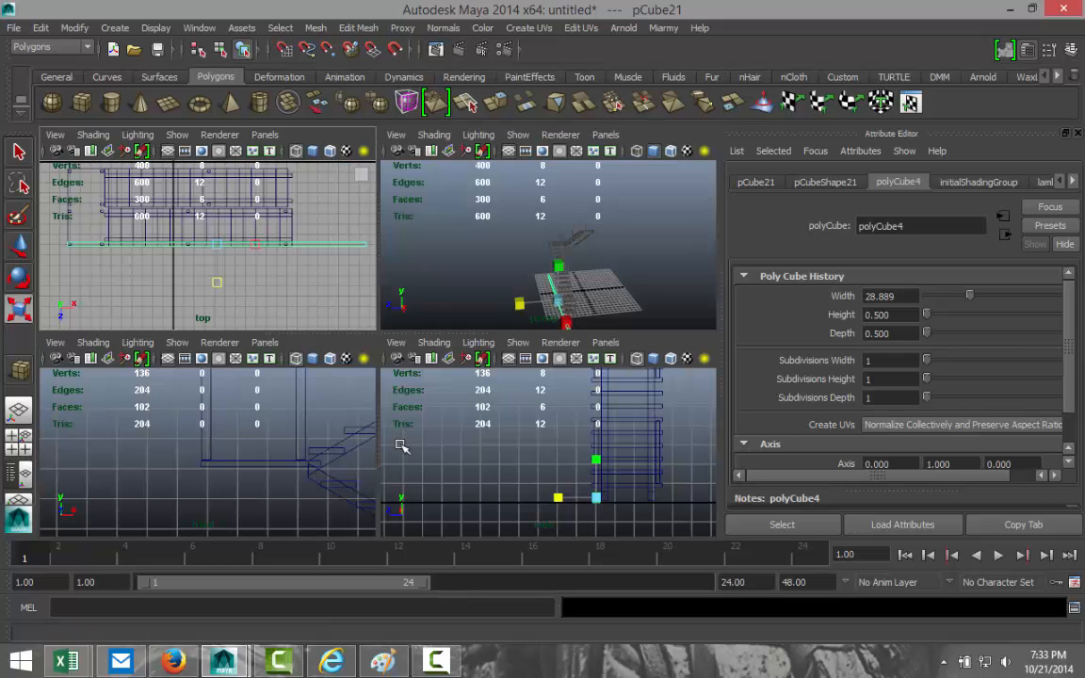
{"action": "key", "text": "space"}
{"action": "scroll", "coordinate": [313, 443], "scroll_direction": "down", "scroll_amount": 10}
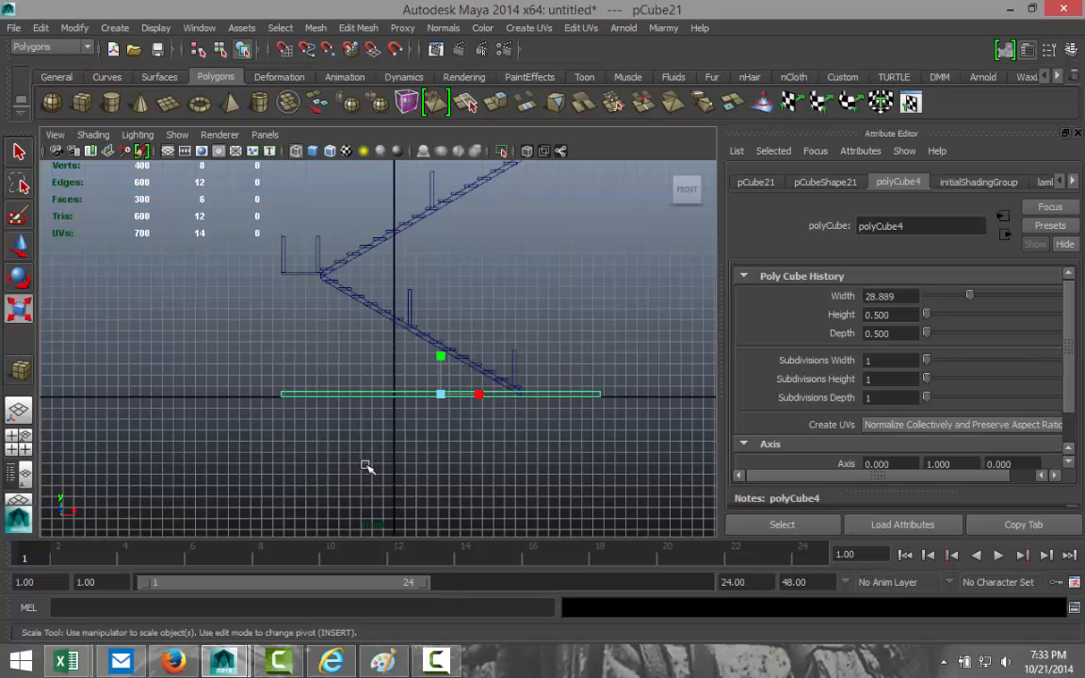
{"action": "key", "text": "w"}
{"action": "left_click_drag", "start_coordinate": [440, 363], "coordinate": [508, 244]}
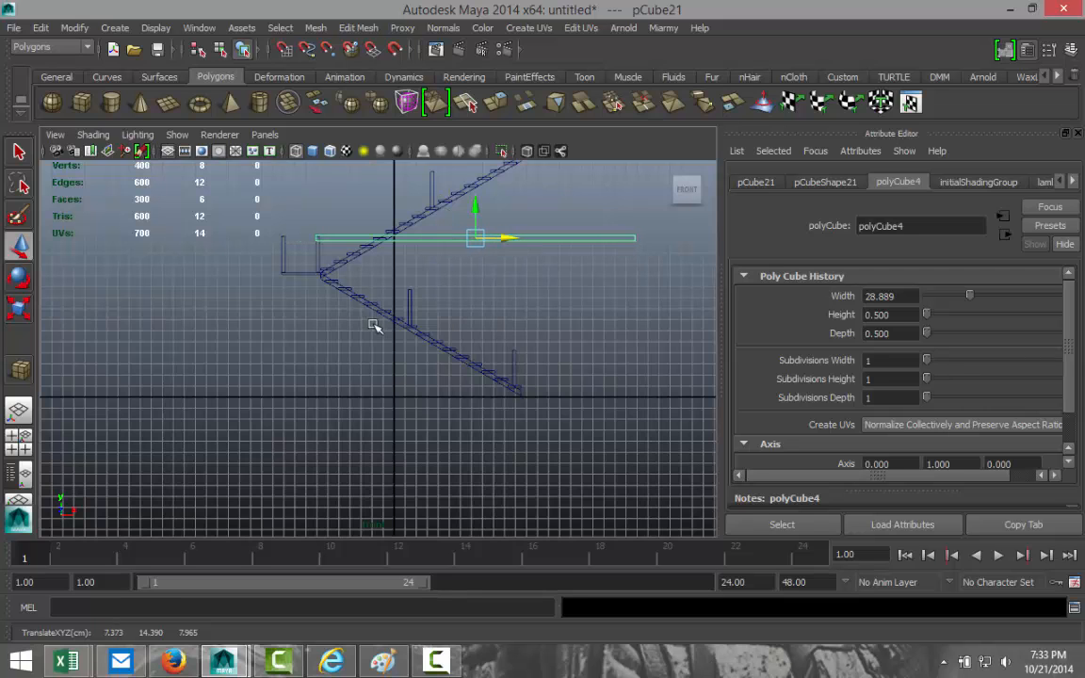
{"action": "scroll", "coordinate": [368, 320], "scroll_direction": "up", "scroll_amount": 1}
{"action": "middle_click_drag", "start_coordinate": [339, 289], "coordinate": [389, 340], "text": "alt"}
{"action": "scroll", "coordinate": [391, 434], "scroll_direction": "up", "scroll_amount": 6}
{"action": "scroll", "coordinate": [392, 346], "scroll_direction": "up", "scroll_amount": 3}
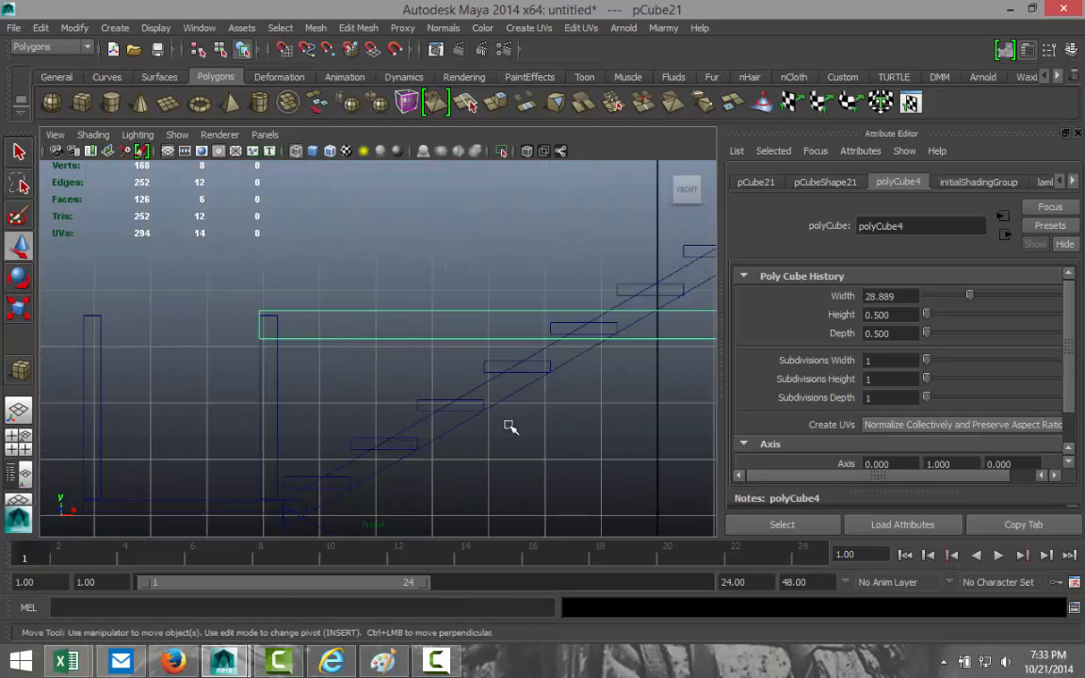
Move the bar's pivot near its landing end, at about X -5.225, and align the bar with the post's top at about Y 14.301.
{"action": "scroll", "coordinate": [510, 426], "scroll_direction": "down", "scroll_amount": 3}
{"action": "key", "text": "Insert"}
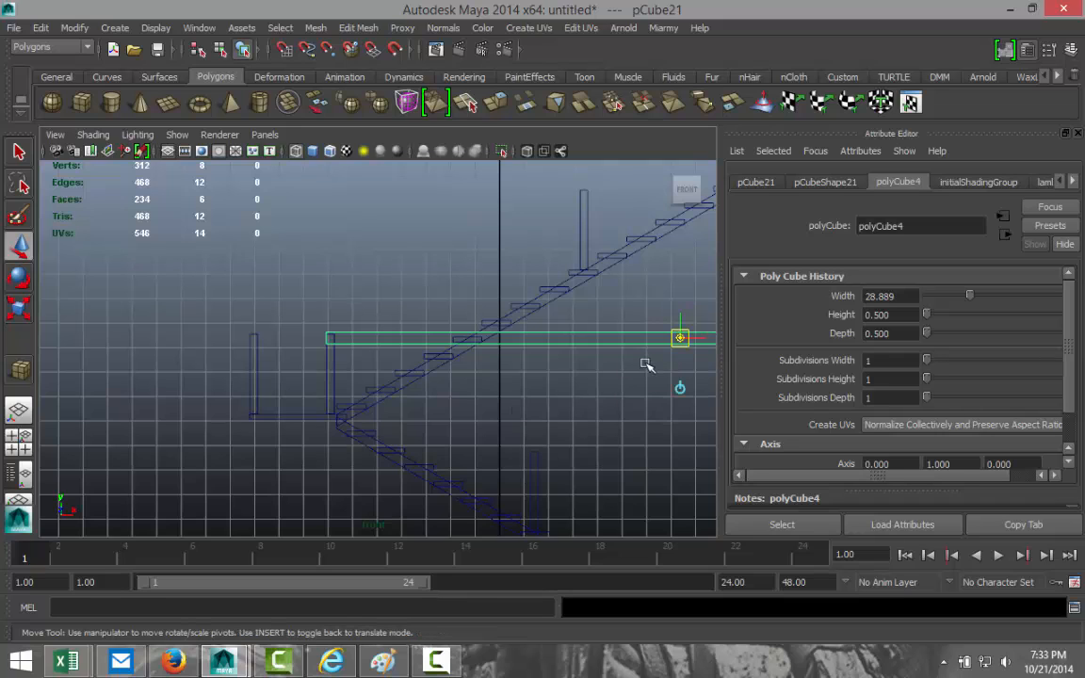
{"action": "left_click_drag", "start_coordinate": [702, 338], "coordinate": [393, 357]}
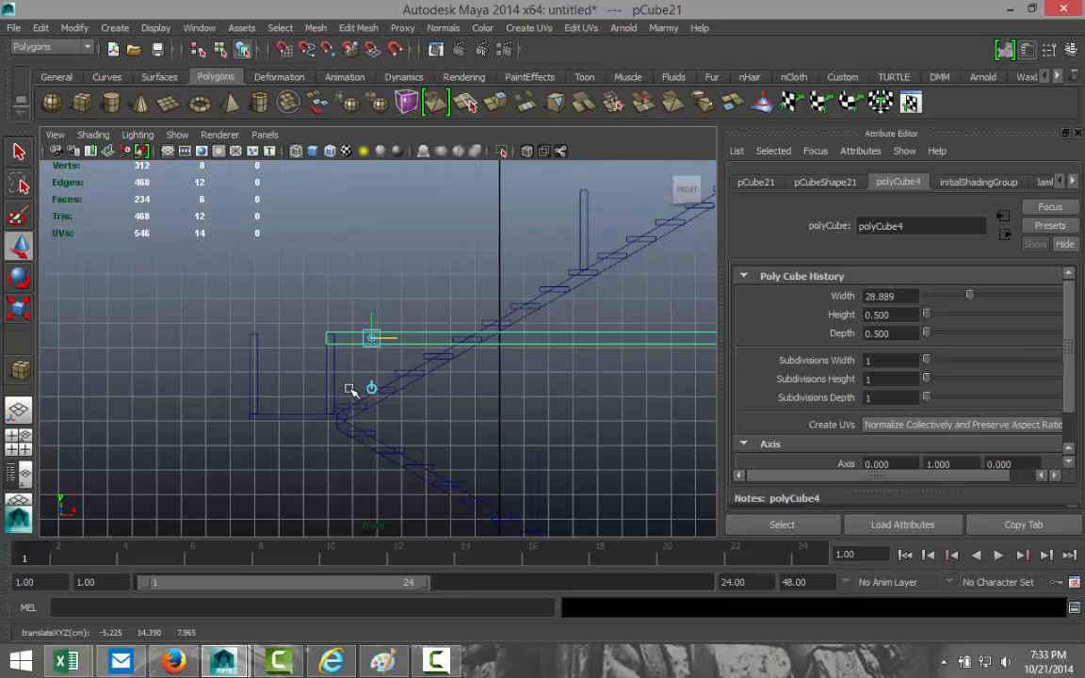
{"action": "key", "text": "Insert"}
{"action": "scroll", "coordinate": [412, 382], "scroll_direction": "up", "scroll_amount": 5}
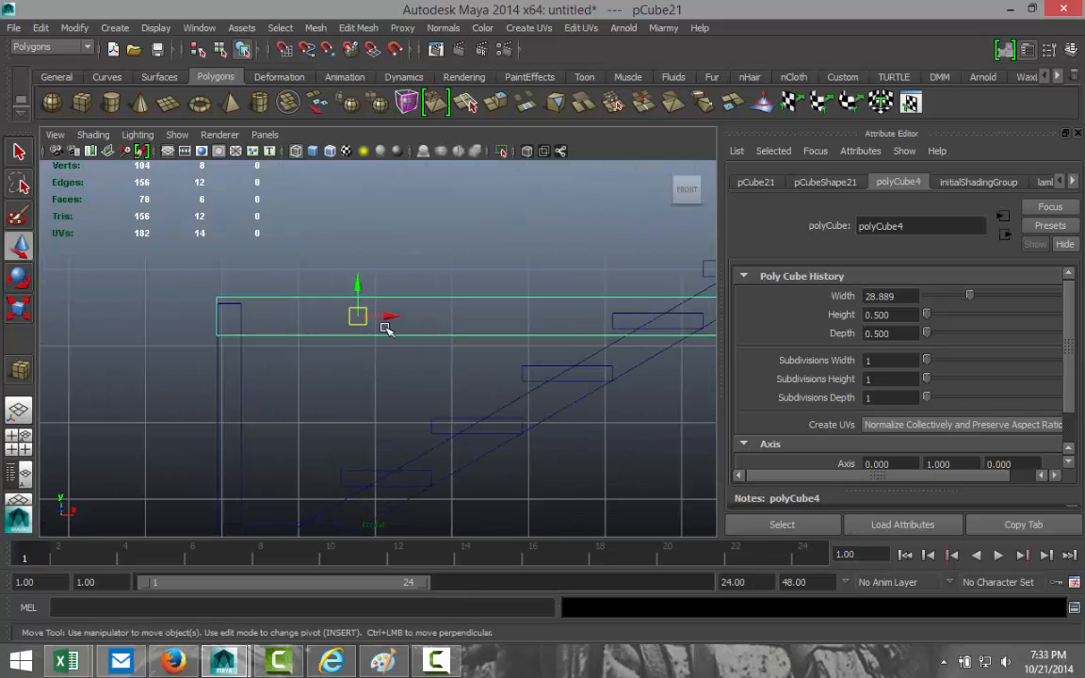
{"action": "left_click_drag", "start_coordinate": [359, 317], "coordinate": [358, 323]}
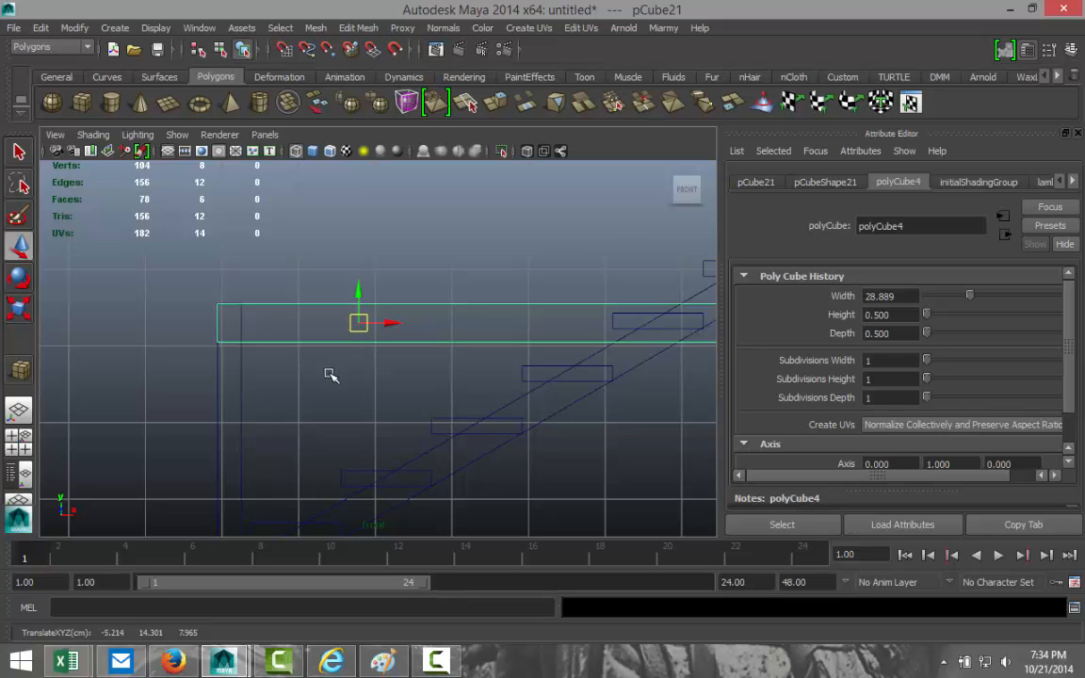
Insert an edge loop near the bar's landing end, in line with the post's stair-side edge.
{"action": "left_click", "coordinate": [358, 28]}
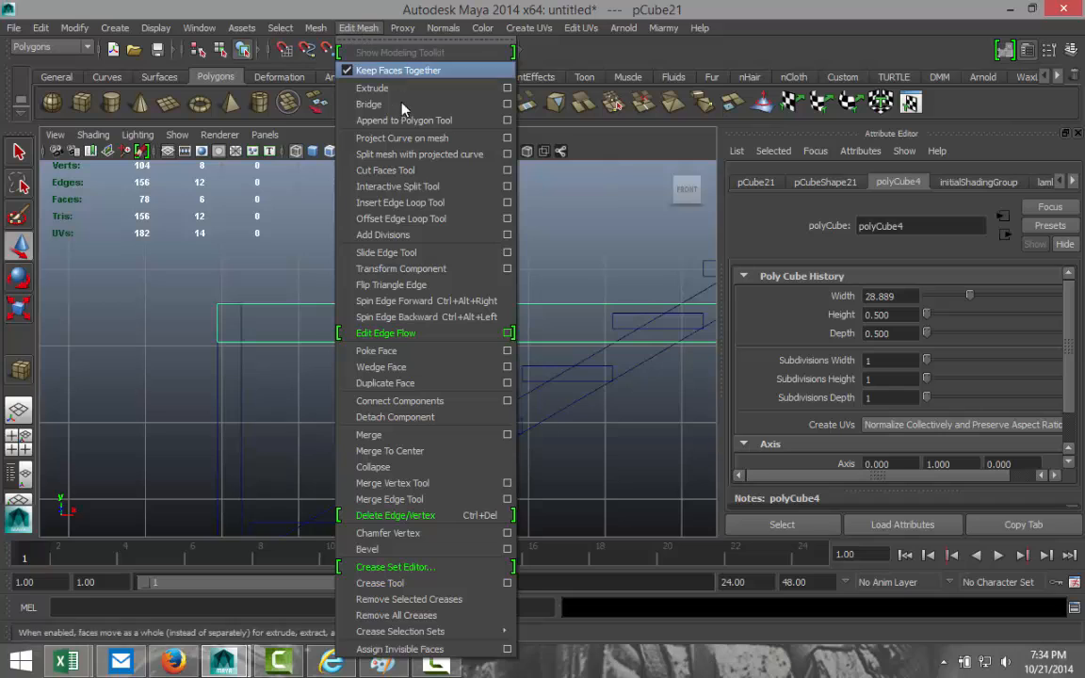
{"action": "left_click", "coordinate": [411, 209]}
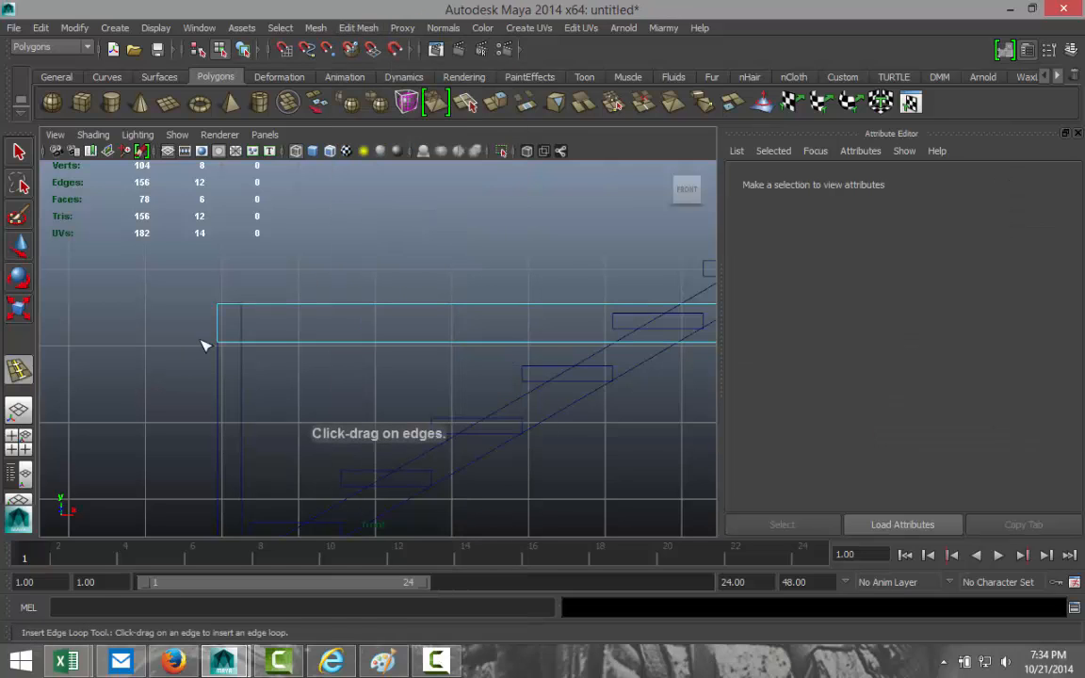
{"action": "left_click", "coordinate": [242, 310]}
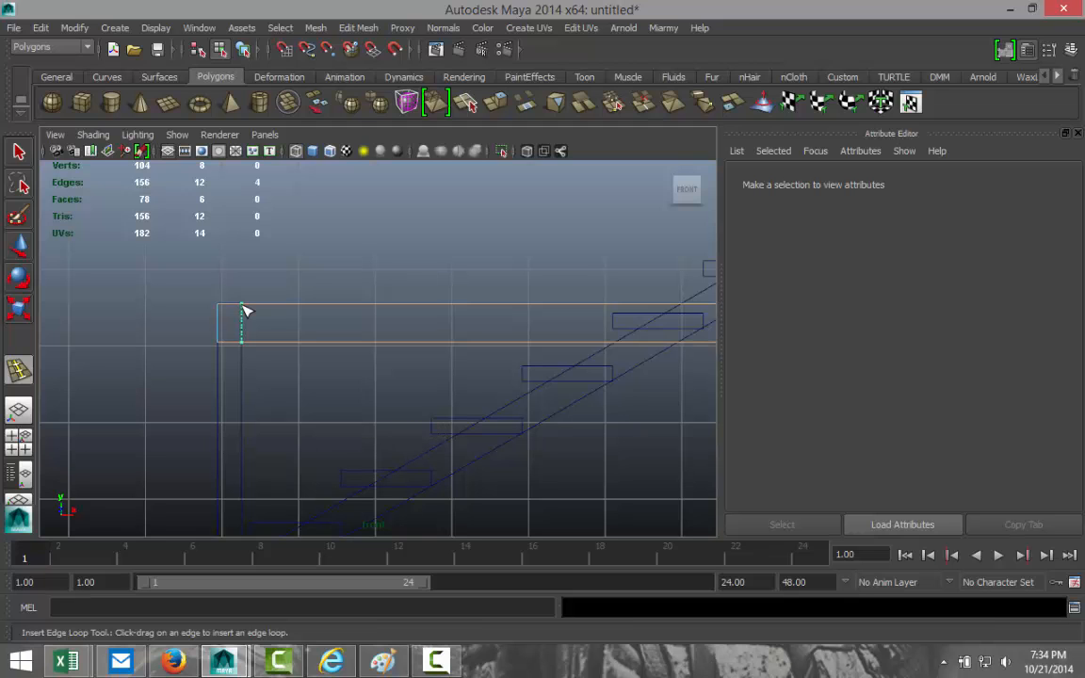
{"action": "left_click", "coordinate": [18, 436]}
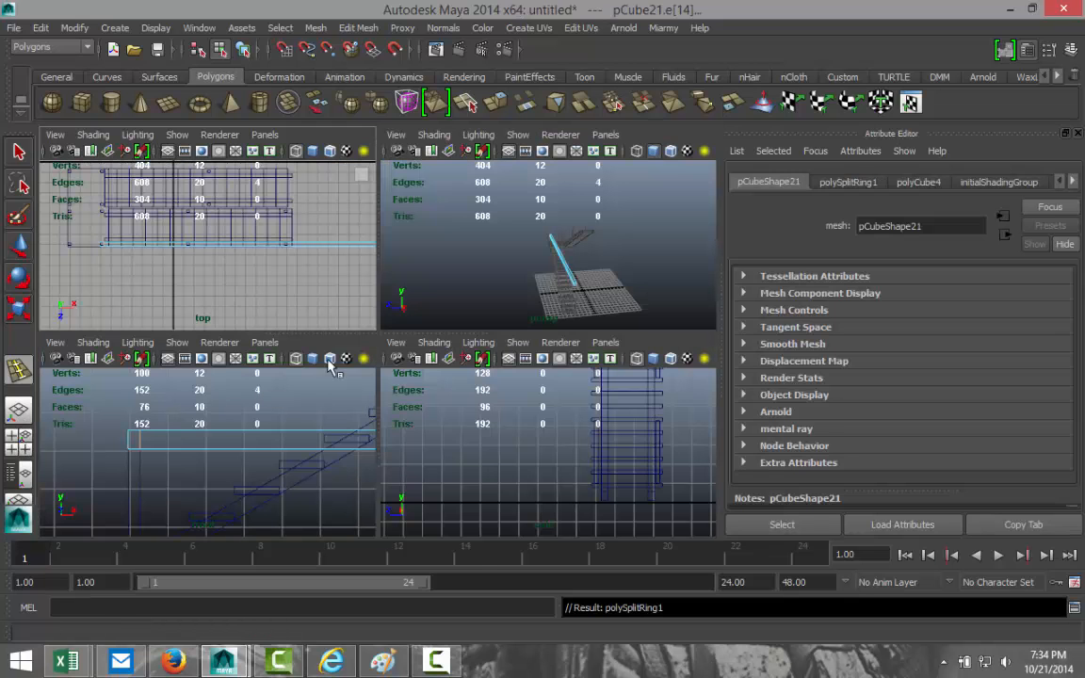
{"action": "key", "text": "space"}
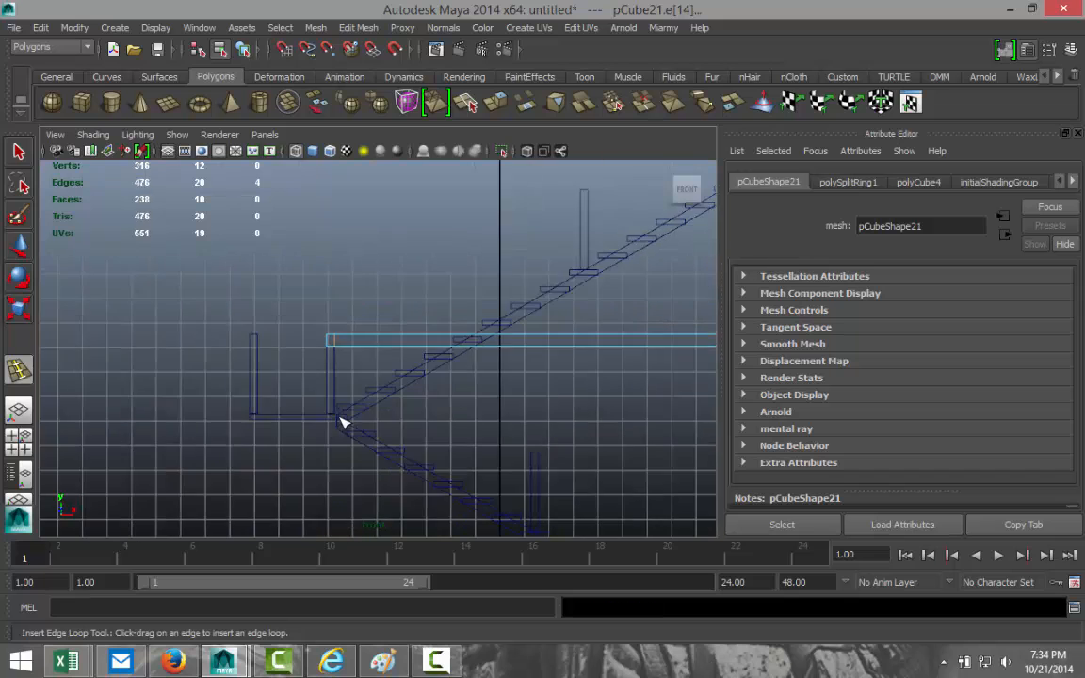
{"action": "scroll", "coordinate": [341, 418], "scroll_direction": "down", "scroll_amount": 3}
{"action": "middle_click_drag", "start_coordinate": [476, 435], "coordinate": [177, 399], "text": "alt"}
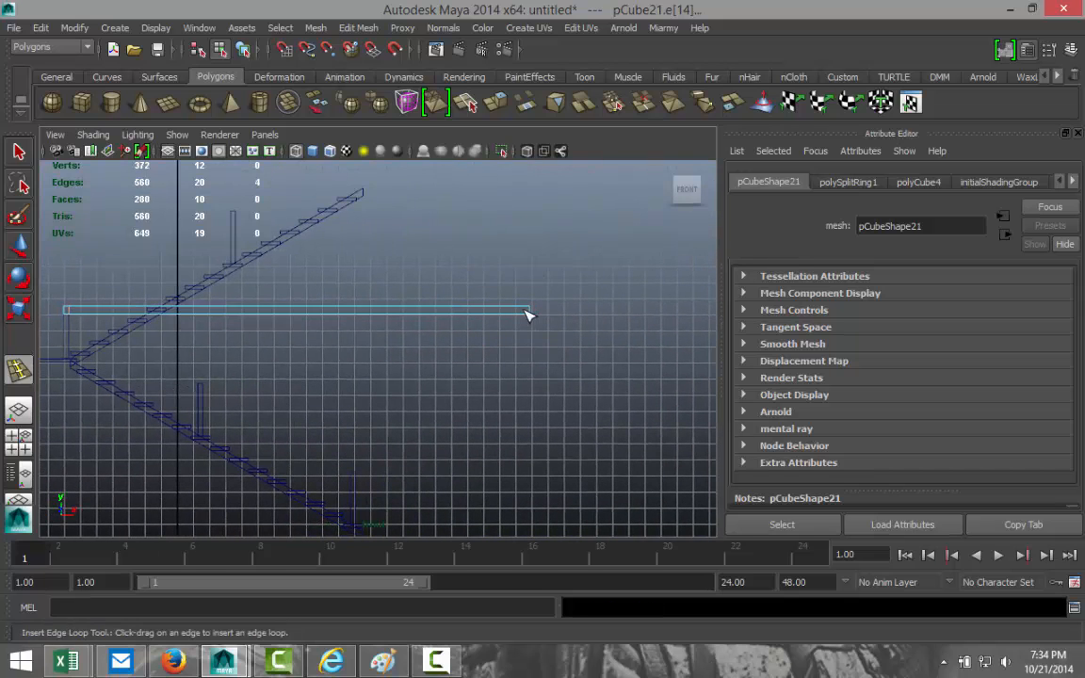
Move the vertices of the bar's free end onto the top of the flight's lowest outer post, at about X 10.862, Y 4.296.
{"action": "left_click", "coordinate": [563, 314]}
{"action": "left_click_drag", "start_coordinate": [502, 281], "coordinate": [529, 350]}
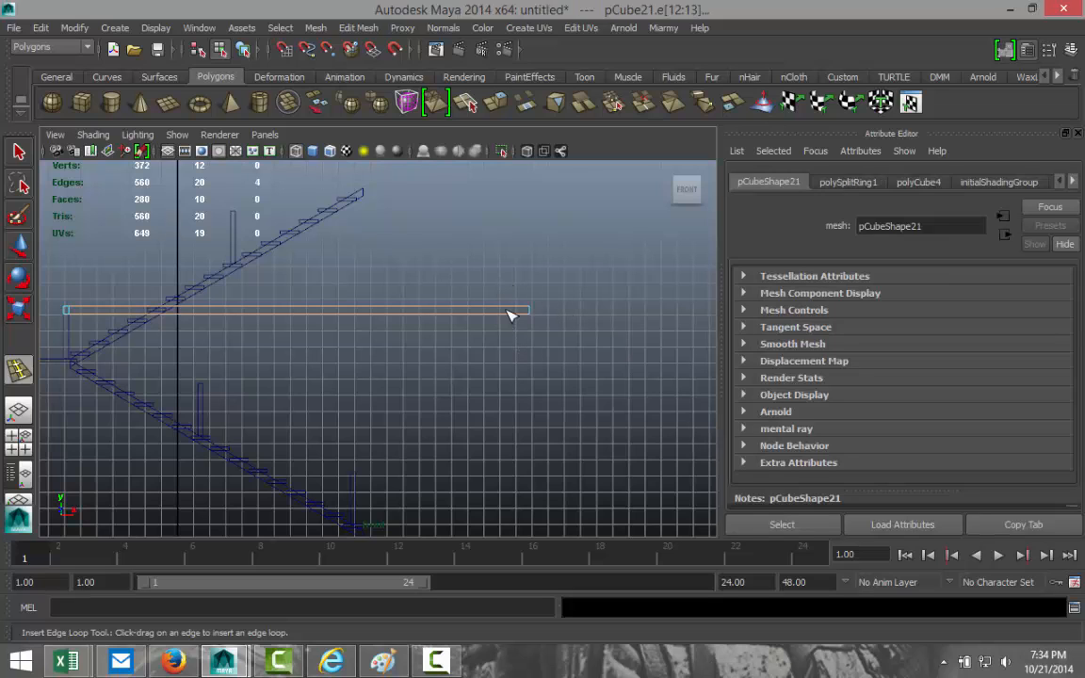
{"action": "right_click_drag", "start_coordinate": [509, 313], "coordinate": [584, 295]}
{"action": "key", "text": "q"}
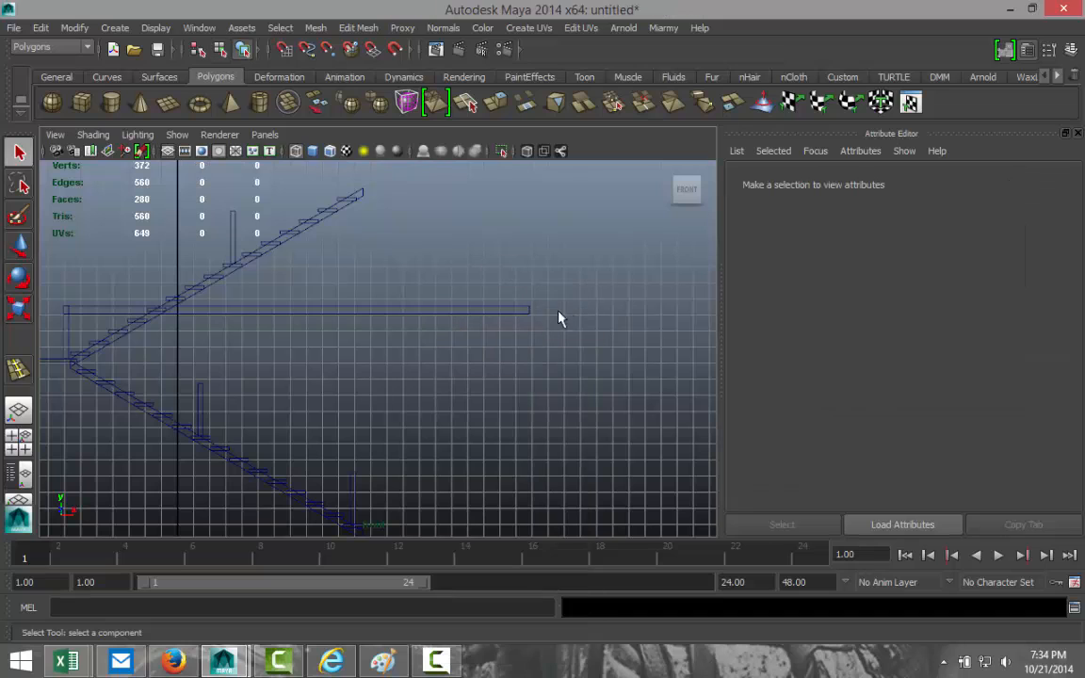
{"action": "left_click", "coordinate": [523, 313]}
{"action": "right_click_drag", "start_coordinate": [530, 322], "coordinate": [466, 316]}
{"action": "left_click", "coordinate": [525, 308]}
{"action": "scroll", "coordinate": [552, 395], "scroll_direction": "down", "scroll_amount": 3}
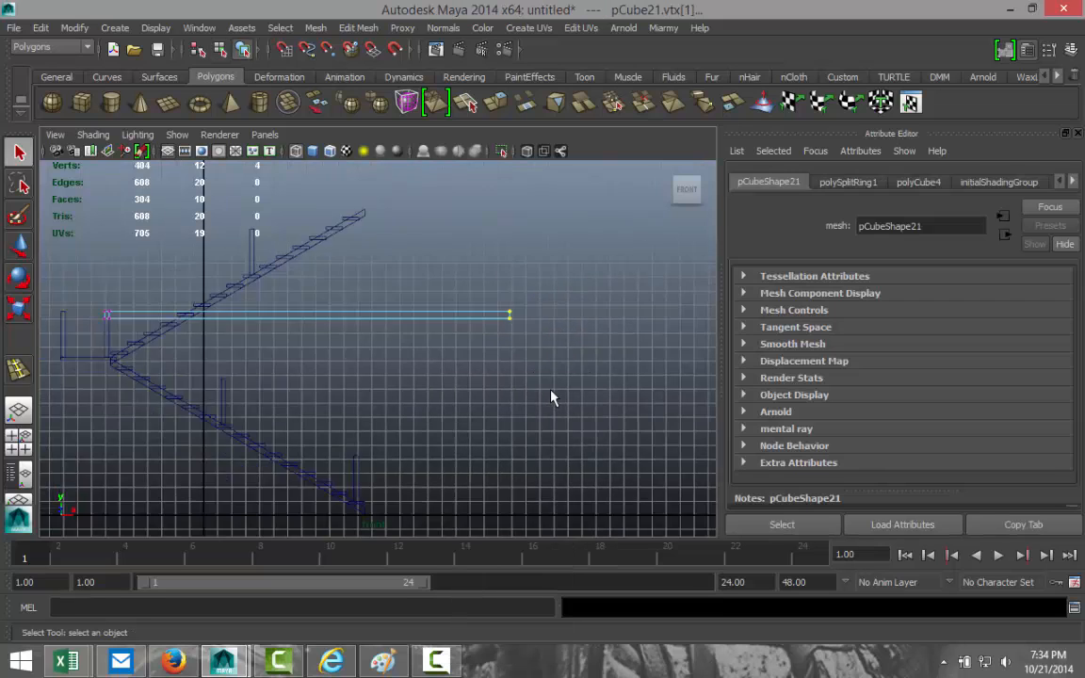
{"action": "middle_click_drag", "start_coordinate": [528, 410], "coordinate": [487, 375], "text": "alt"}
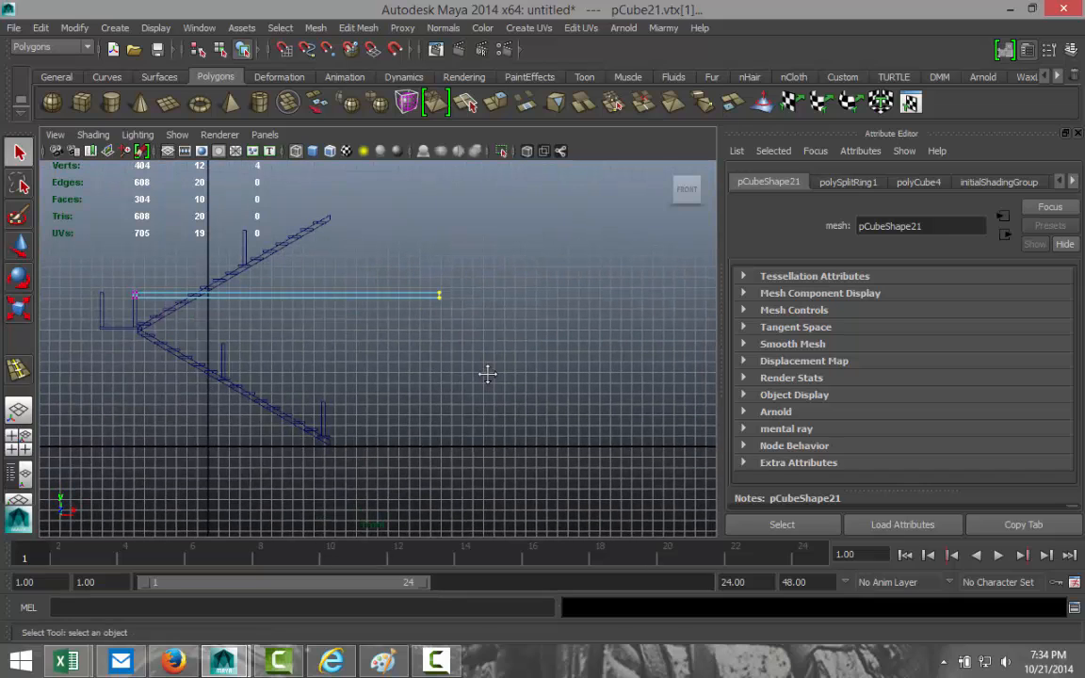
{"action": "key", "text": "w"}
{"action": "left_click_drag", "start_coordinate": [440, 264], "coordinate": [393, 430]}
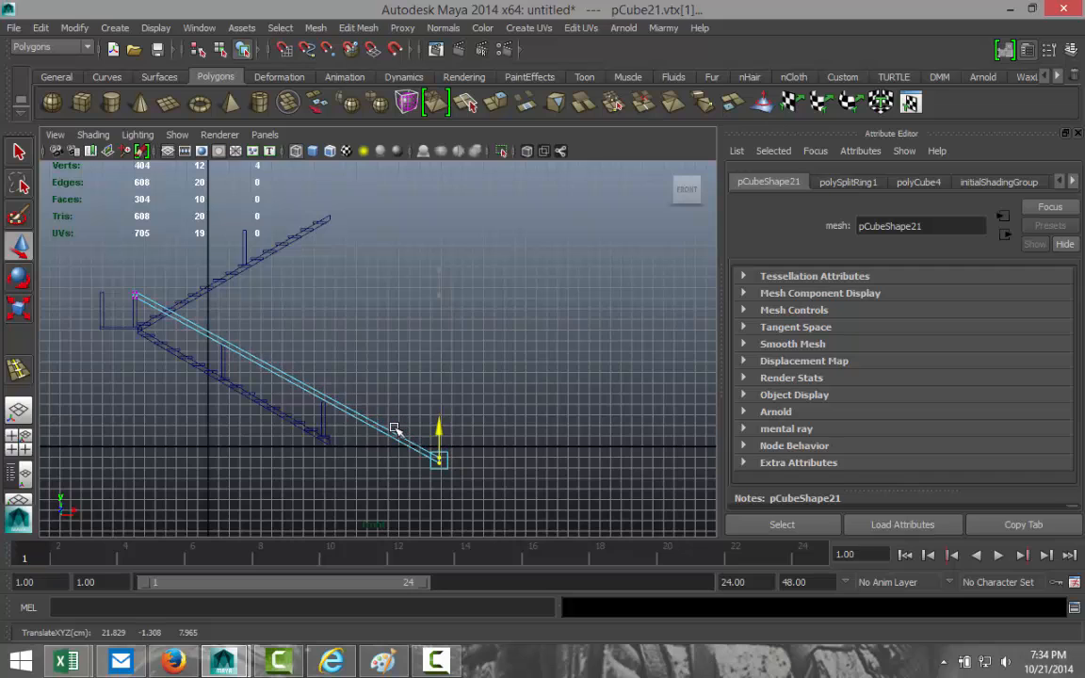
{"action": "left_click_drag", "start_coordinate": [468, 460], "coordinate": [337, 377]}
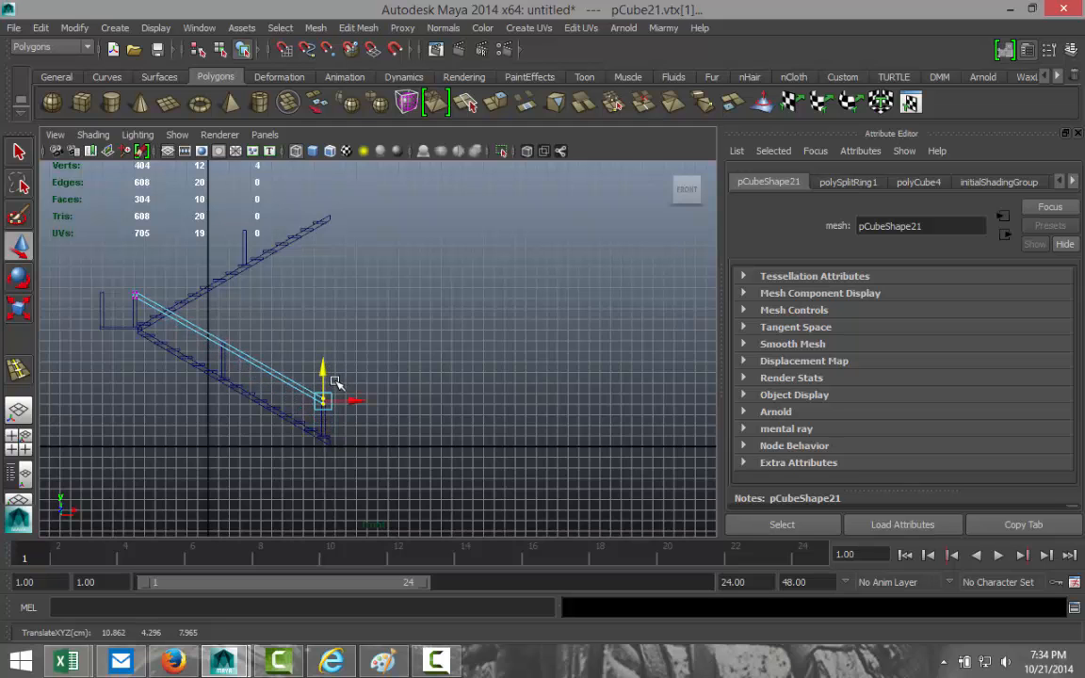
Shift the bar's lower end vertices to the outer edge of the lowest post, at about X 11.031, and lower them slightly onto its top.
{"action": "scroll", "coordinate": [223, 422], "scroll_direction": "up", "scroll_amount": 4}
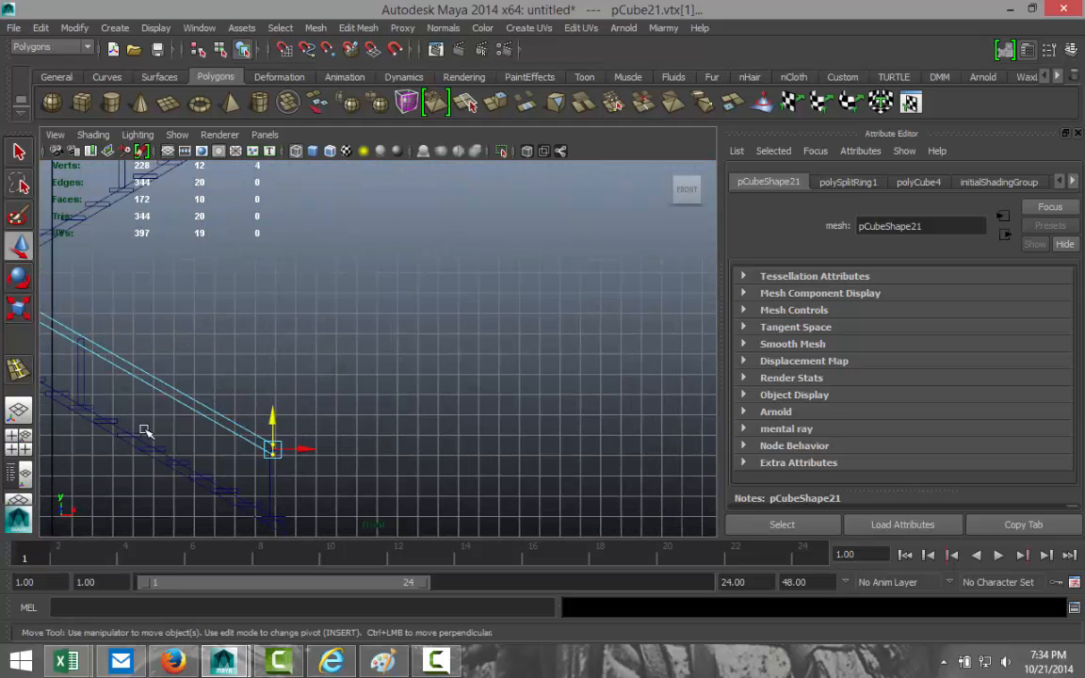
{"action": "middle_click_drag", "start_coordinate": [204, 423], "coordinate": [351, 393], "text": "alt"}
{"action": "scroll", "coordinate": [405, 394], "scroll_direction": "up", "scroll_amount": 2}
{"action": "scroll", "coordinate": [406, 403], "scroll_direction": "up", "scroll_amount": 2}
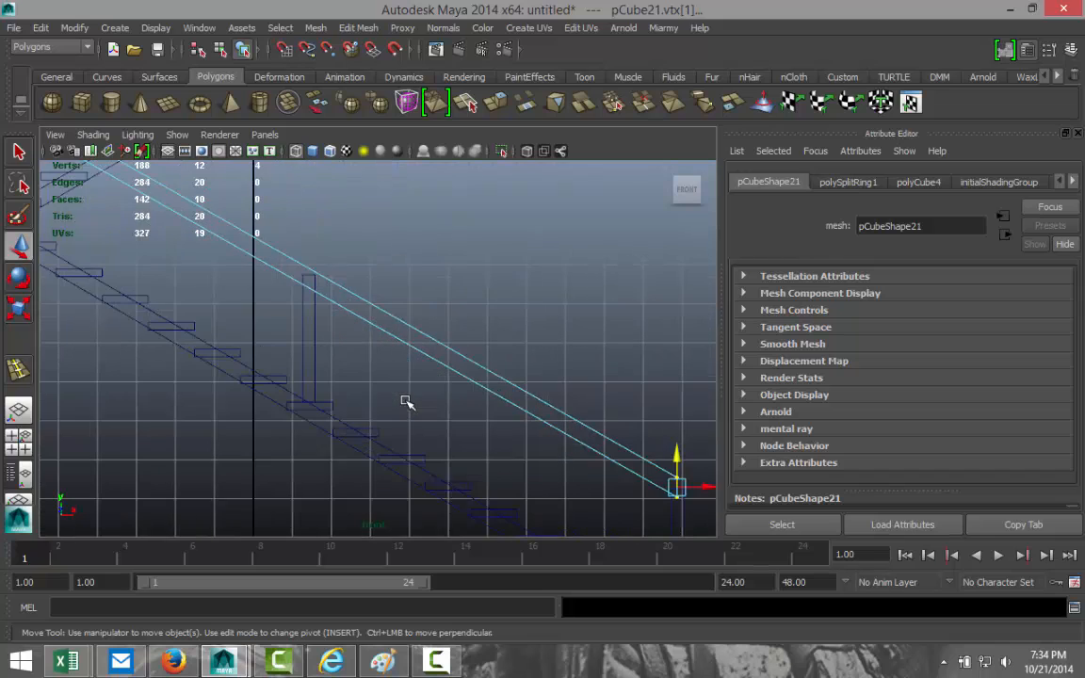
{"action": "scroll", "coordinate": [407, 403], "scroll_direction": "up", "scroll_amount": 1}
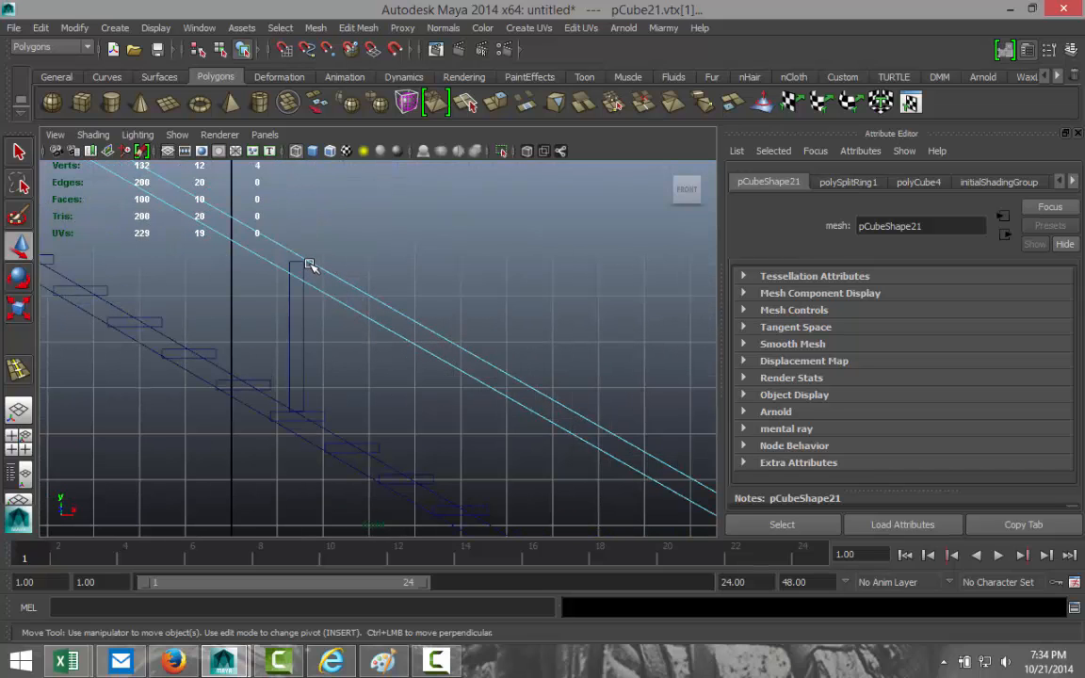
{"action": "scroll", "coordinate": [390, 354], "scroll_direction": "down", "scroll_amount": 1}
{"action": "middle_click_drag", "start_coordinate": [448, 402], "coordinate": [356, 339], "text": "alt"}
{"action": "scroll", "coordinate": [589, 445], "scroll_direction": "up", "scroll_amount": 2}
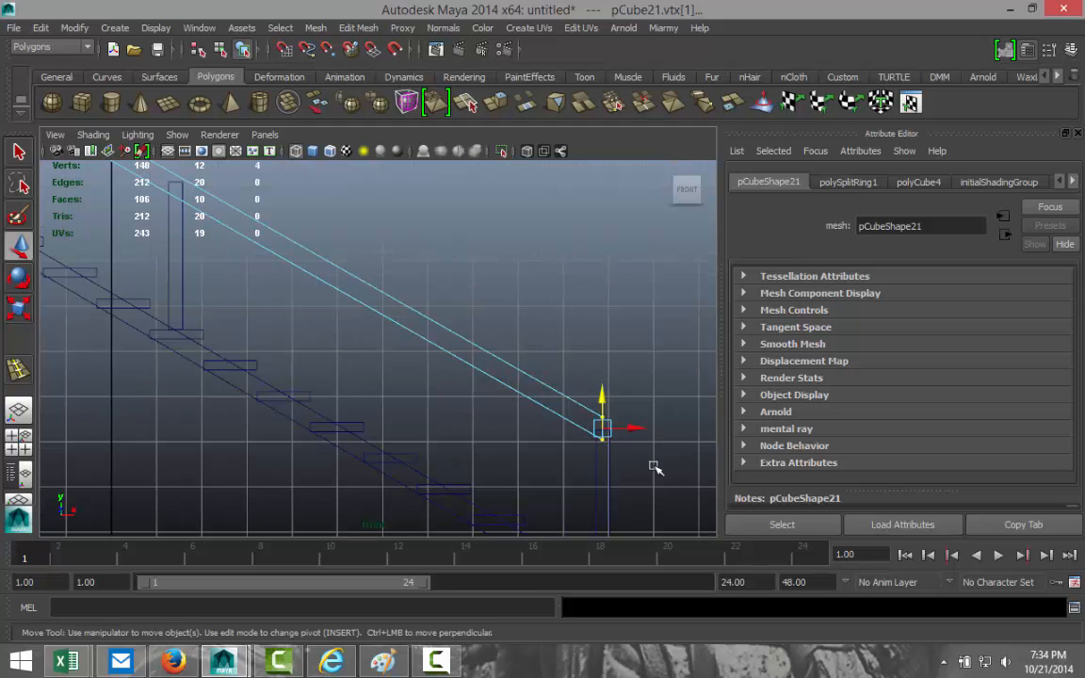
{"action": "middle_click_drag", "start_coordinate": [658, 464], "coordinate": [498, 404], "text": "alt"}
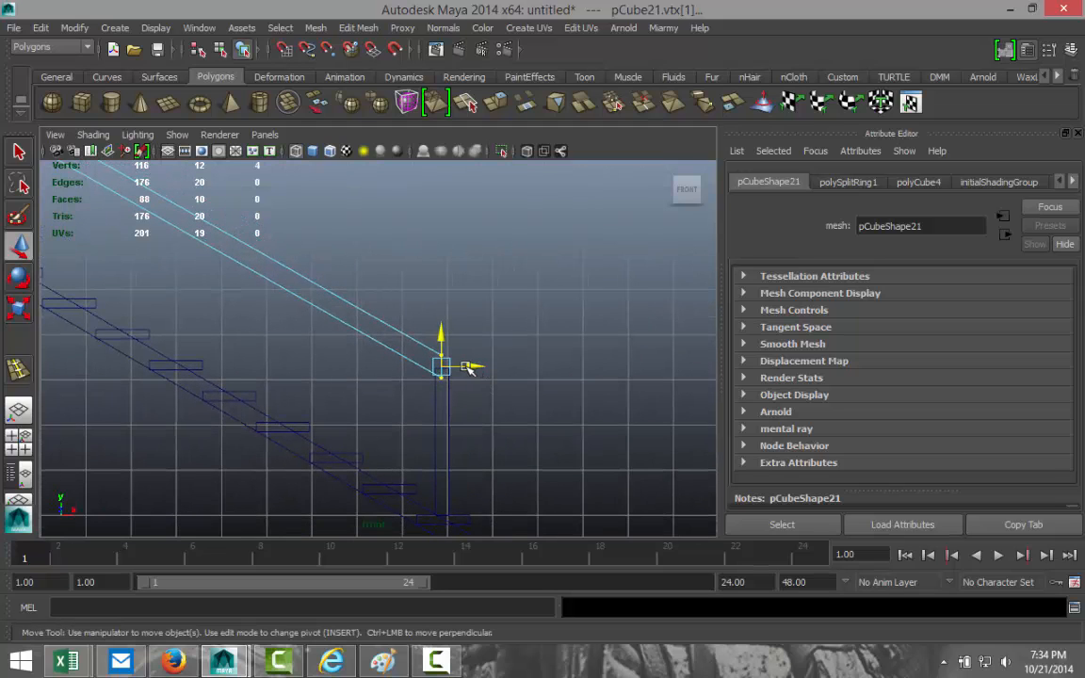
{"action": "left_click_drag", "start_coordinate": [479, 368], "coordinate": [486, 367]}
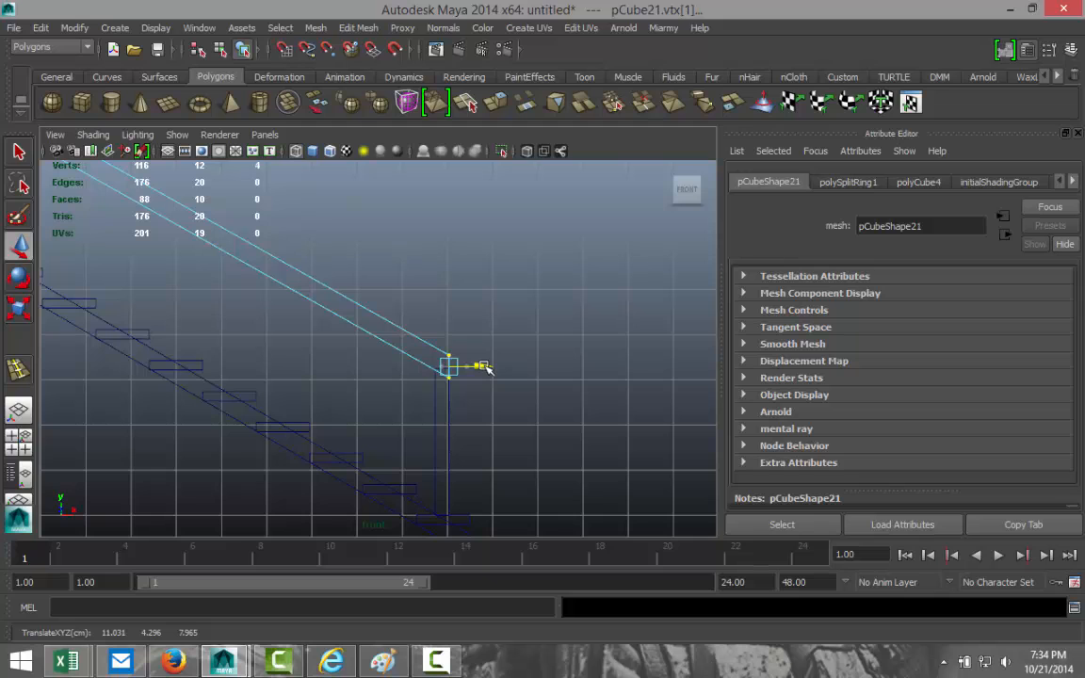
{"action": "left_click_drag", "start_coordinate": [450, 331], "coordinate": [450, 341]}
{"action": "middle_click_drag", "start_coordinate": [233, 348], "coordinate": [533, 485], "text": "alt"}
{"action": "scroll", "coordinate": [496, 450], "scroll_direction": "down", "scroll_amount": 5}
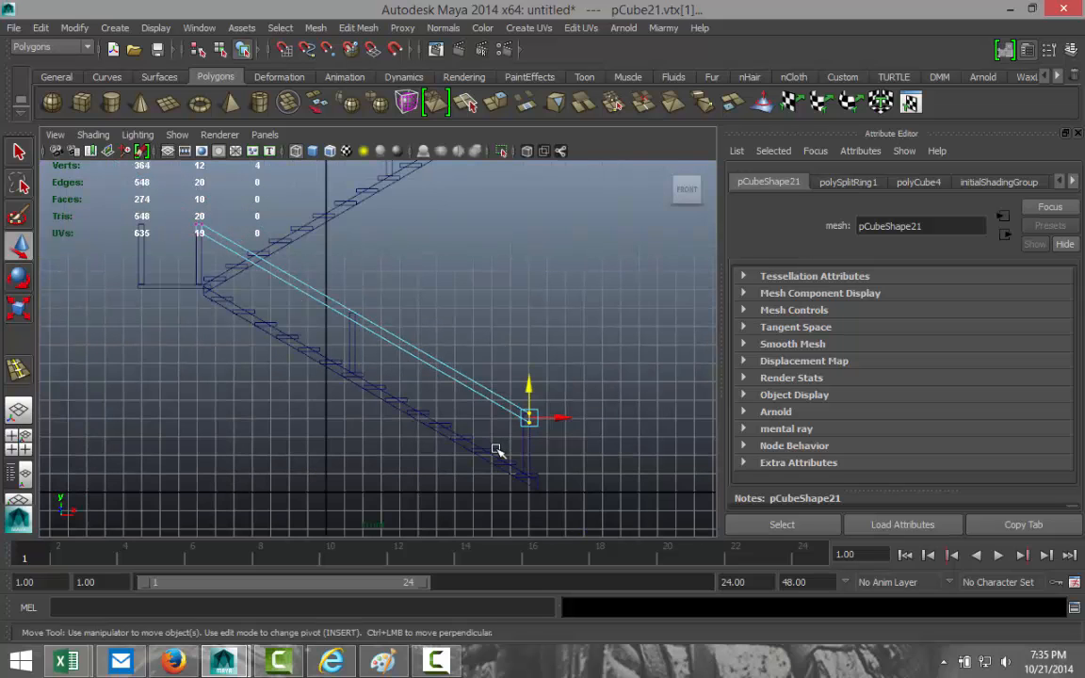
{"action": "scroll", "coordinate": [498, 453], "scroll_direction": "up", "scroll_amount": 2}
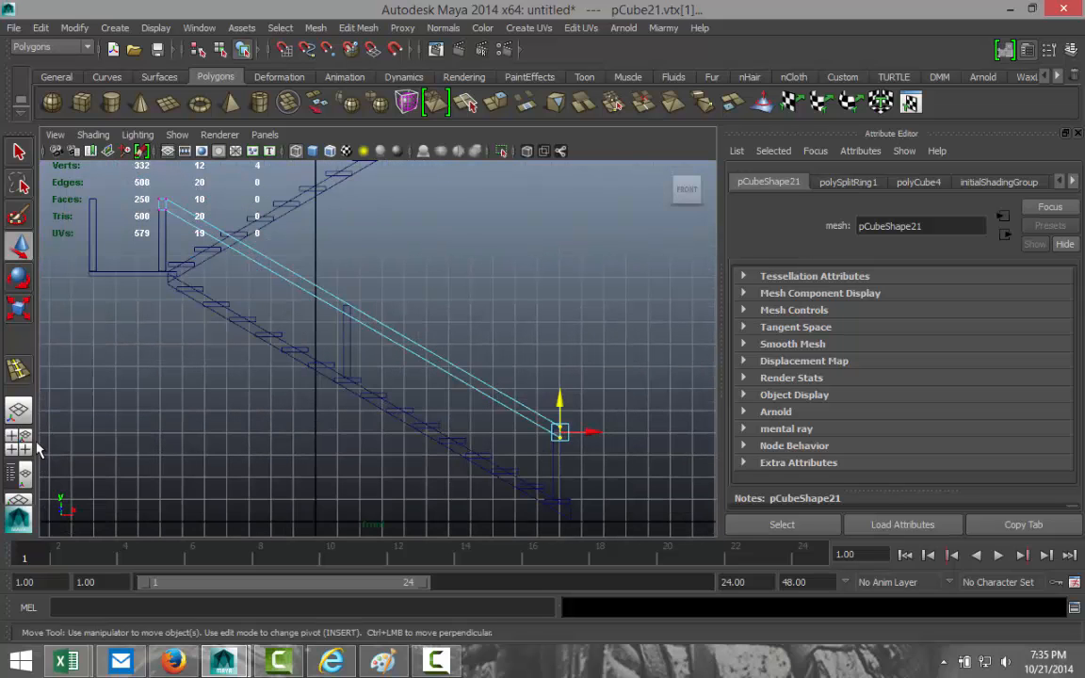
In the perspective view, narrow the whole handrail bar to match the posts' width by scaling its Z depth to about 0.470.
{"action": "key", "text": "space"}
{"action": "key", "text": "space"}
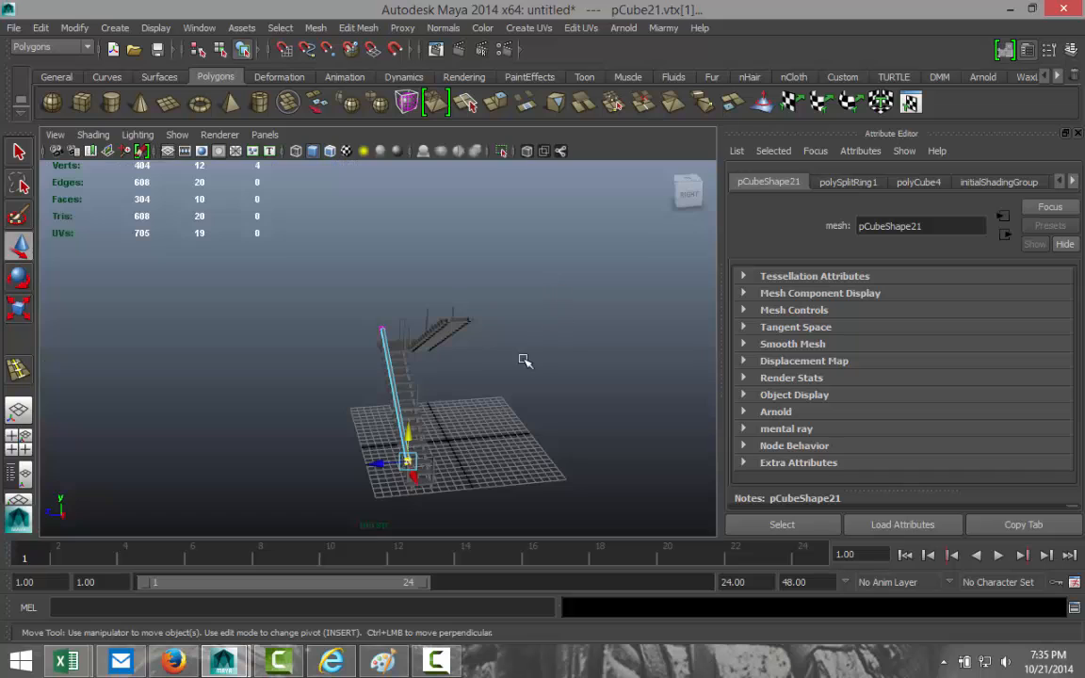
{"action": "key", "text": "f"}
{"action": "scroll", "coordinate": [505, 377], "scroll_direction": "down", "scroll_amount": 4}
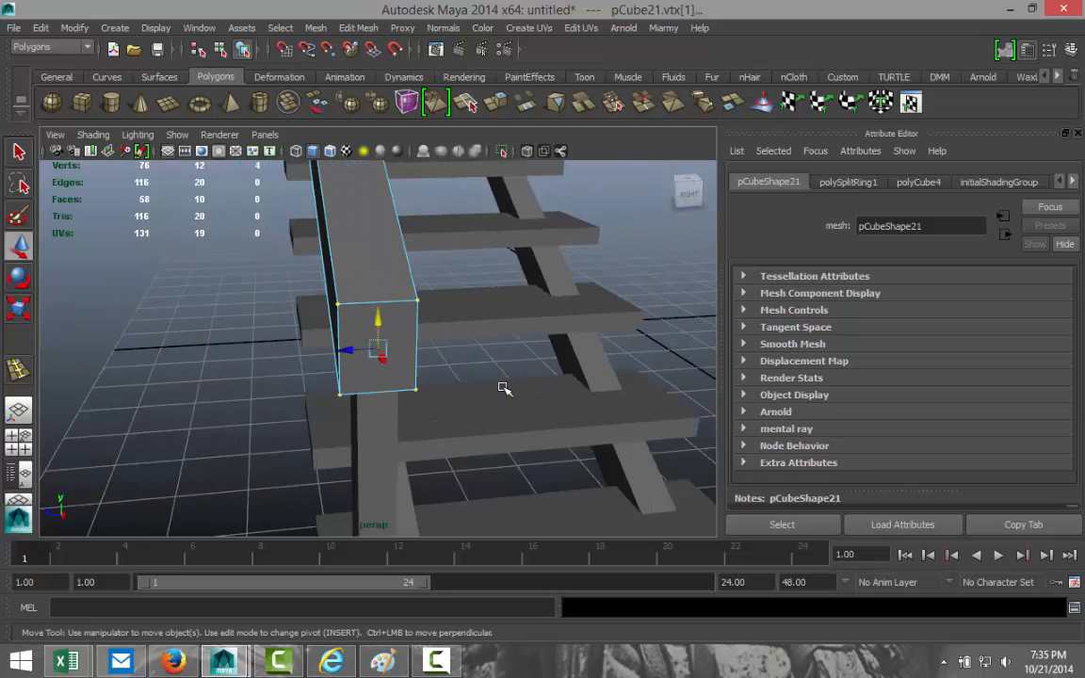
{"action": "left_click", "coordinate": [250, 374]}
{"action": "left_click_drag", "start_coordinate": [209, 353], "coordinate": [349, 314], "text": "alt"}
{"action": "right_click_drag", "start_coordinate": [373, 316], "coordinate": [397, 303]}
{"action": "left_click", "coordinate": [375, 316]}
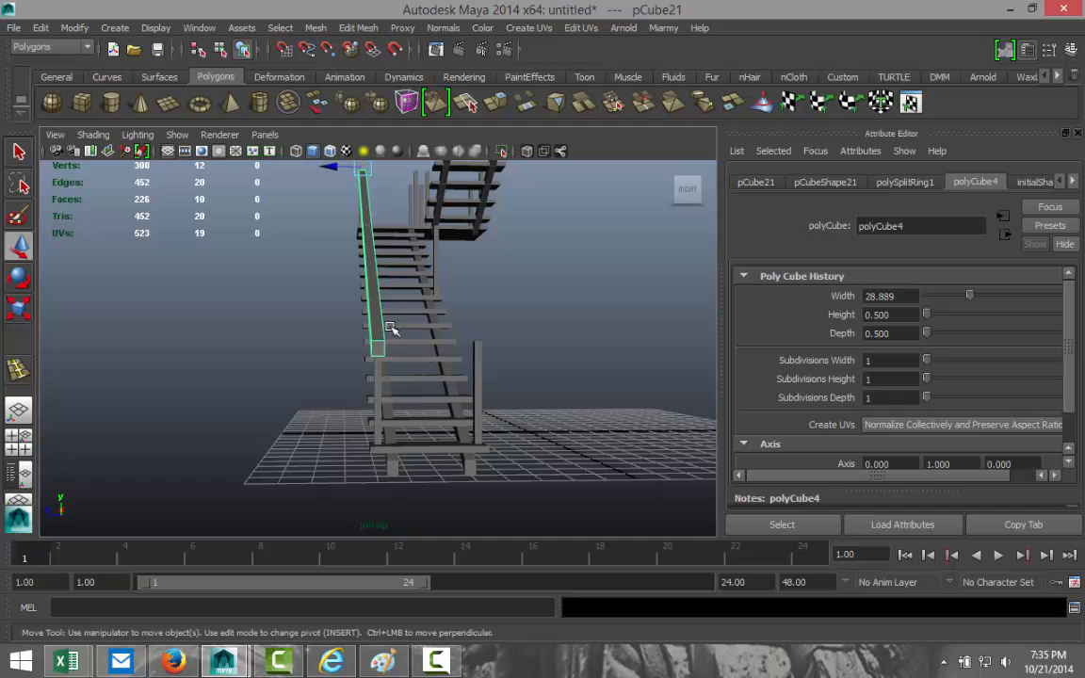
{"action": "key", "text": "r"}
{"action": "left_click_drag", "start_coordinate": [323, 168], "coordinate": [342, 170]}
{"action": "left_click_drag", "start_coordinate": [236, 315], "coordinate": [303, 310], "text": "alt"}
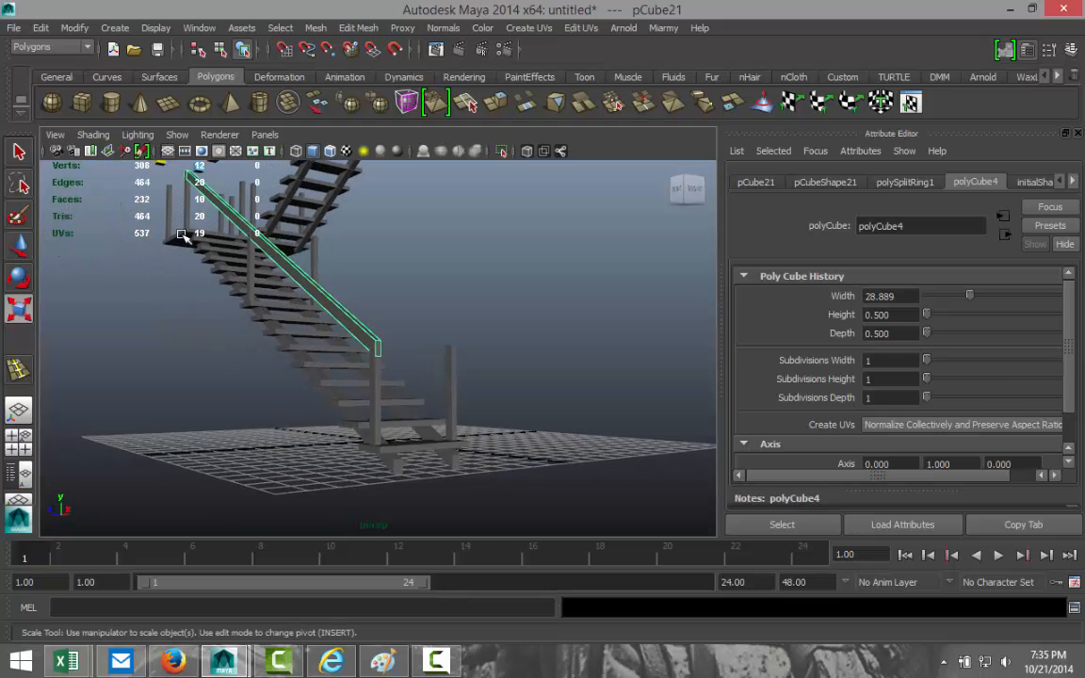
{"action": "left_click_drag", "start_coordinate": [185, 253], "coordinate": [235, 293], "text": "alt"}
{"action": "left_click_drag", "start_coordinate": [207, 244], "coordinate": [201, 243]}
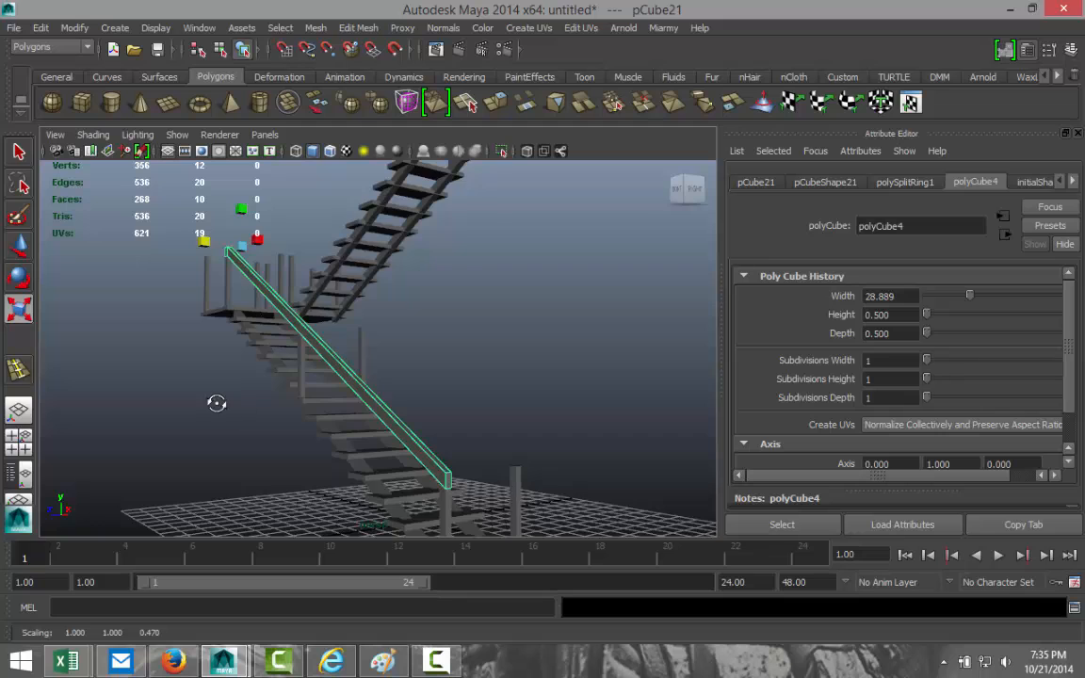
{"action": "mouse_move", "coordinate": [217, 403]}
{"action": "left_mouse_down", "text": "alt"}
{"action": "mouse_move", "coordinate": [179, 409]}
{"action": "mouse_move", "coordinate": [229, 390]}
{"action": "left_mouse_up", "text": "alt"}
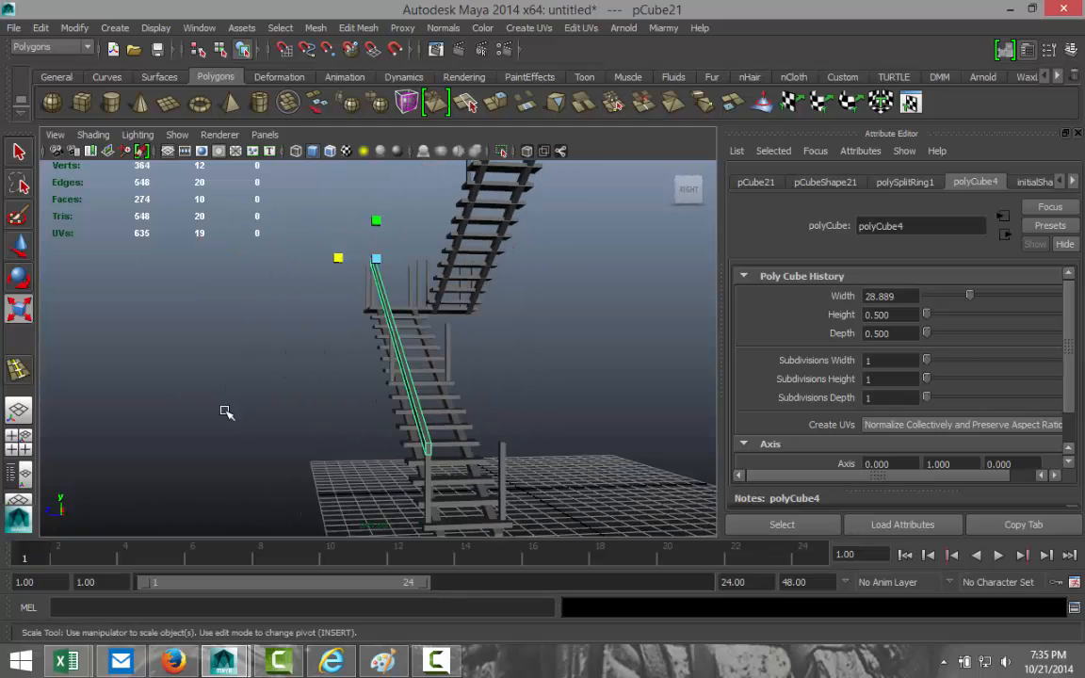
Duplicate the handrail bar and move the copy across the flight to the inner row of posts, at about Z 4.707.
{"action": "left_click", "coordinate": [18, 433]}
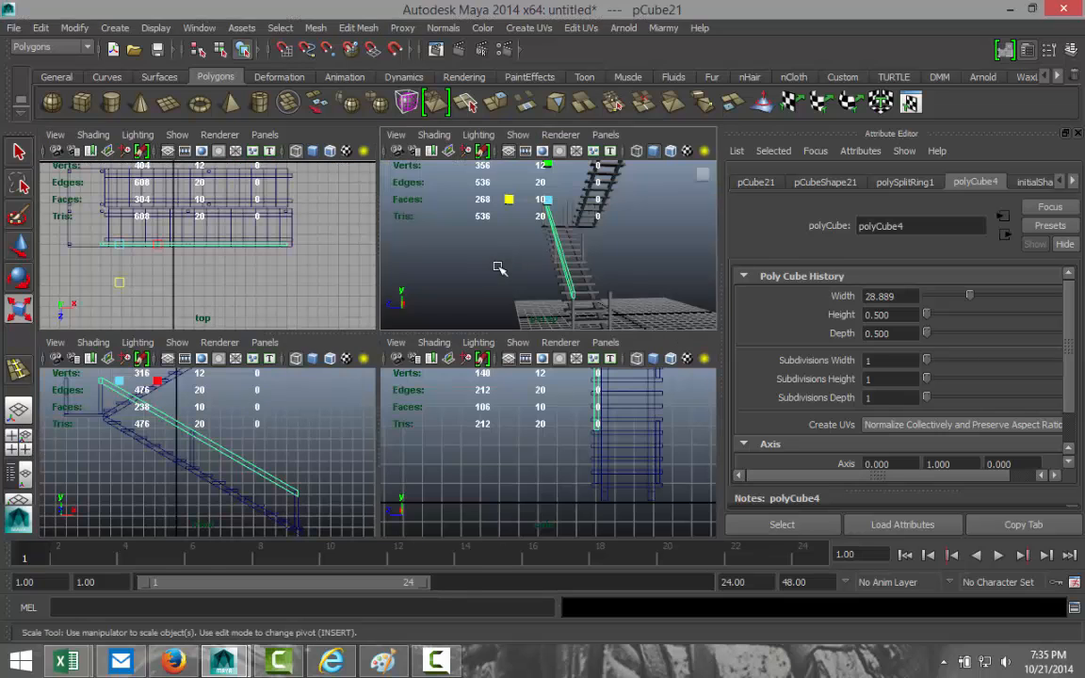
{"action": "key", "text": "space"}
{"action": "left_click_drag", "start_coordinate": [494, 354], "coordinate": [377, 323], "text": "alt"}
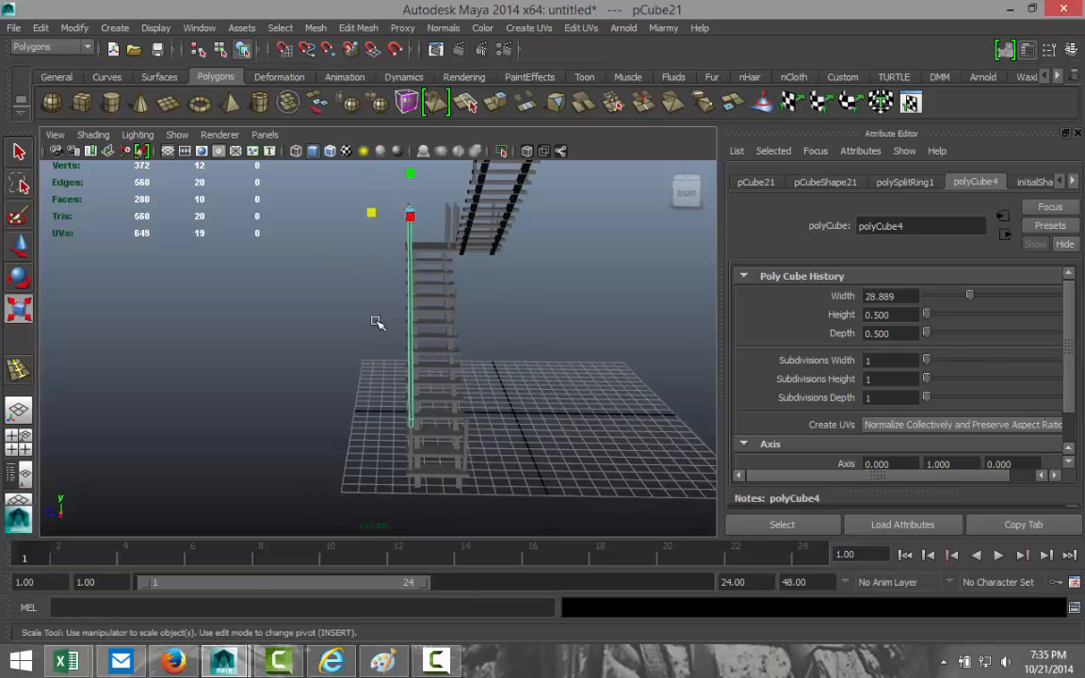
{"action": "left_click", "coordinate": [308, 323]}
{"action": "left_click", "coordinate": [409, 329]}
{"action": "key", "text": "ctrl+d"}
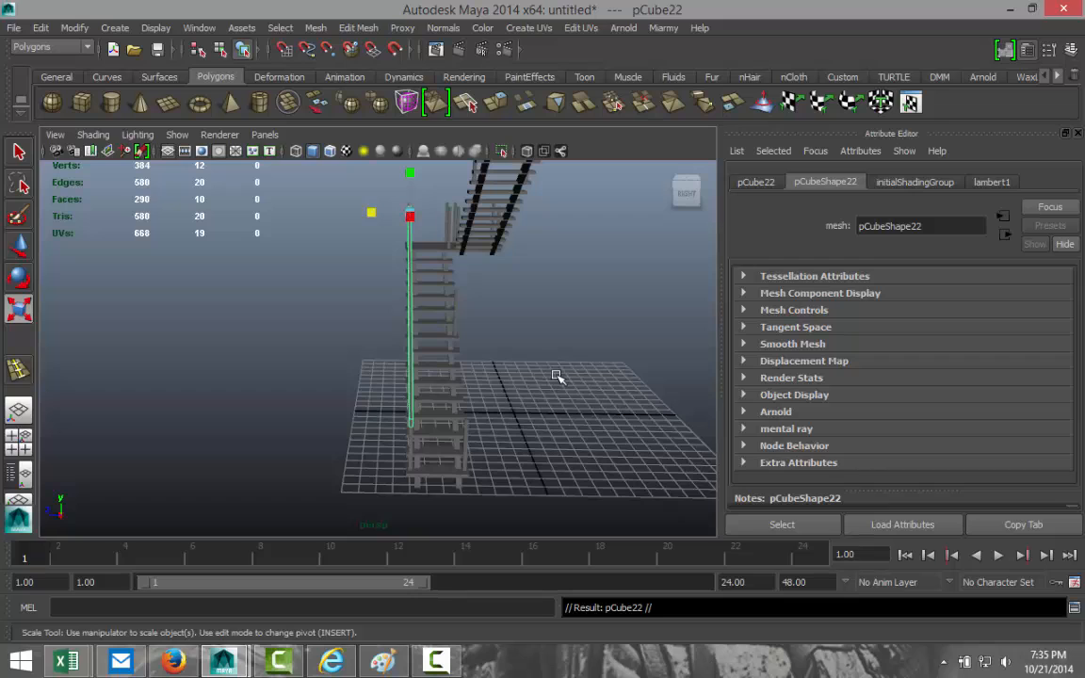
{"action": "key", "text": "w"}
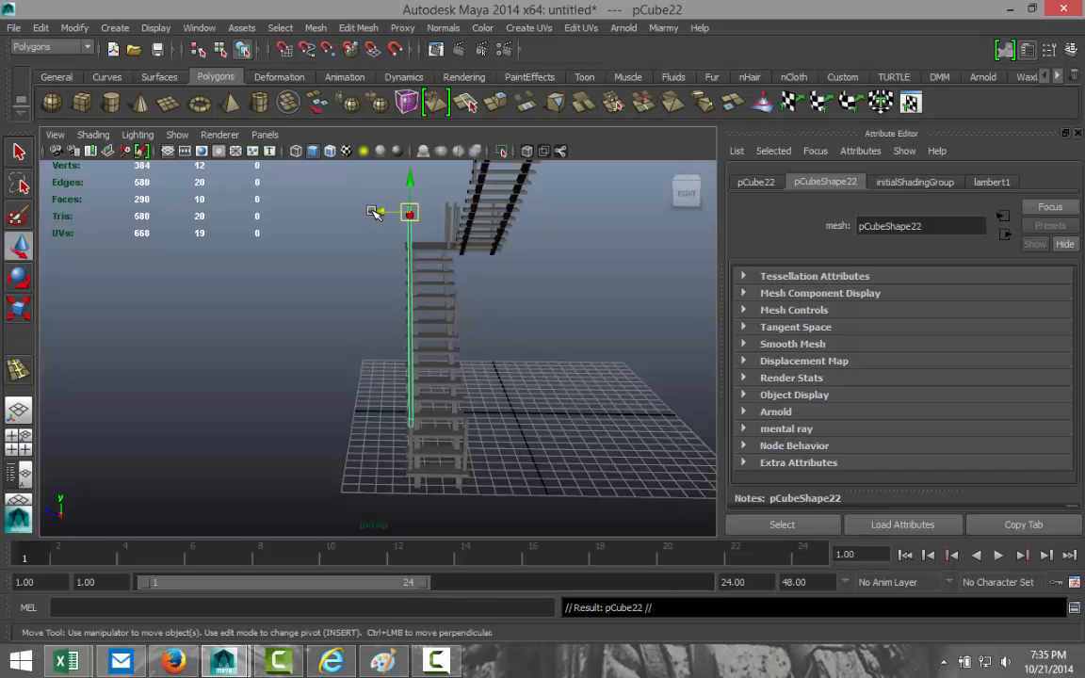
{"action": "left_click_drag", "start_coordinate": [373, 212], "coordinate": [418, 212]}
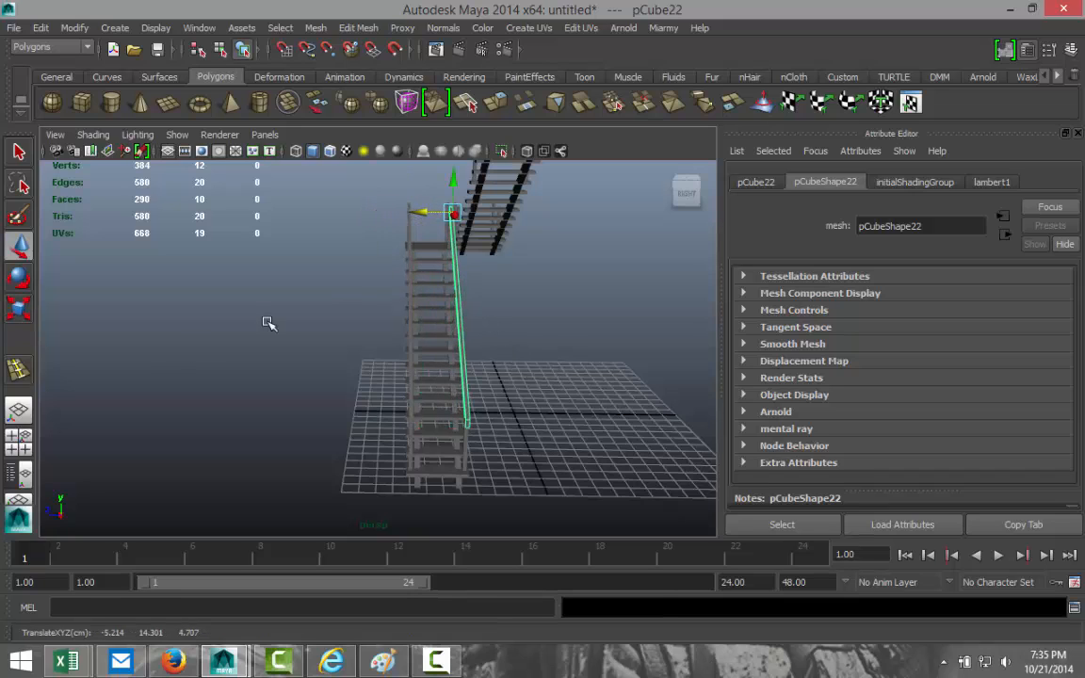
In the top view, align the copied handrail with the inner posts at about Z 4.757.
{"action": "key", "text": "space"}
{"action": "key", "text": "space"}
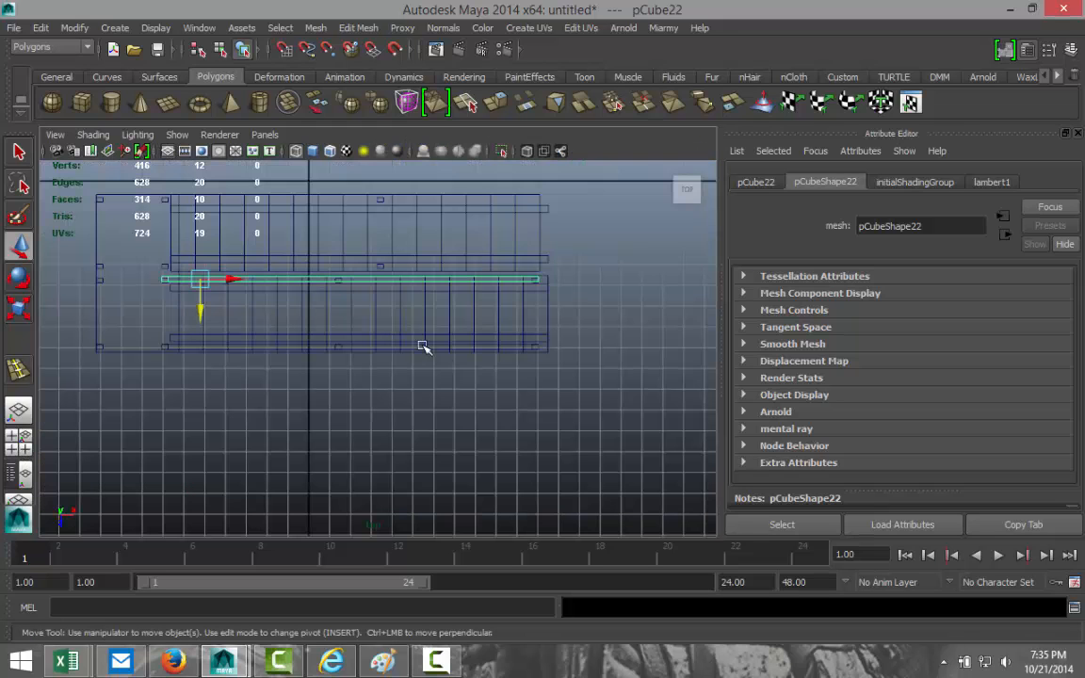
{"action": "scroll", "coordinate": [461, 372], "scroll_direction": "up", "scroll_amount": 1}
{"action": "scroll", "coordinate": [250, 367], "scroll_direction": "up", "scroll_amount": 2}
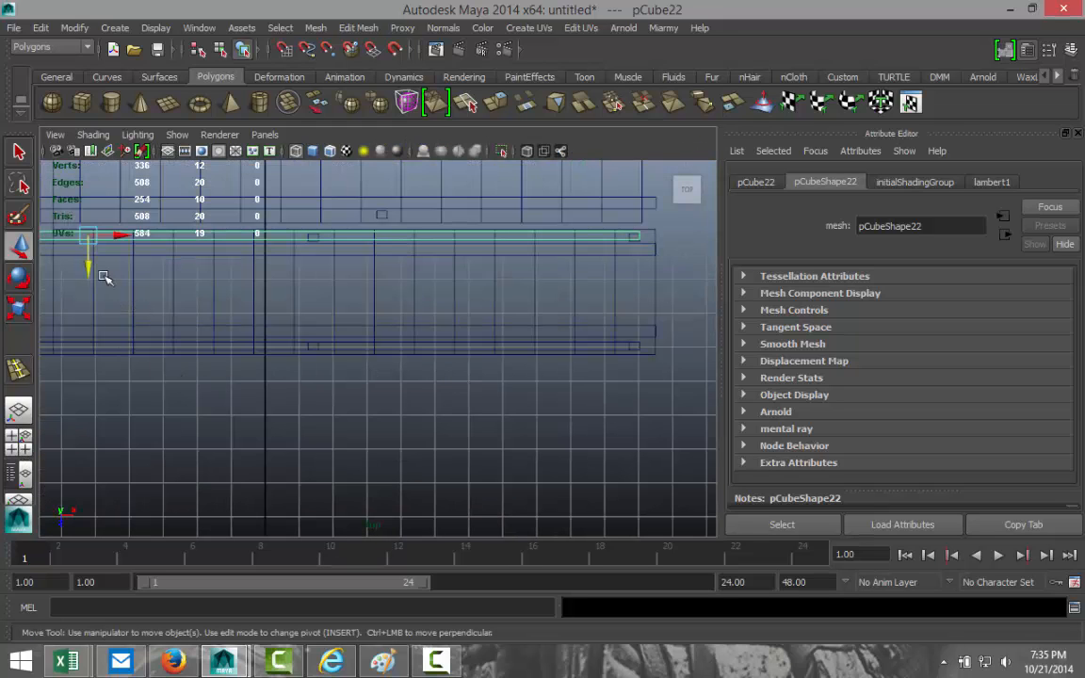
{"action": "left_click_drag", "start_coordinate": [88, 267], "coordinate": [89, 268]}
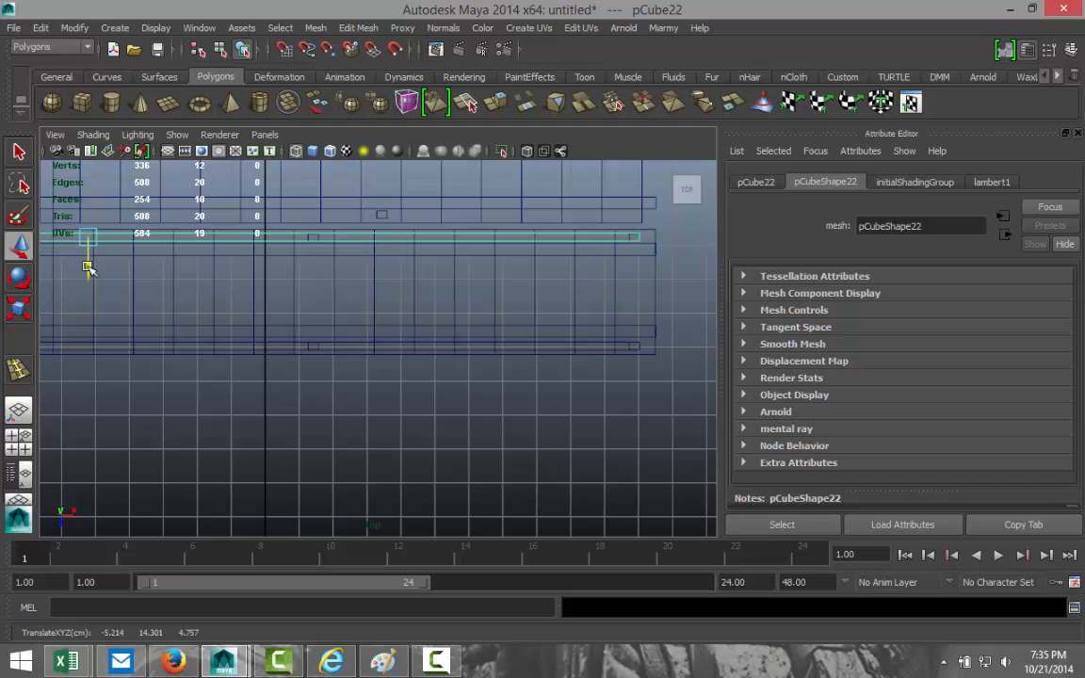
Select the outer handrail's upper end face and extend it along the landing's side to about X -10.127.
{"action": "key", "text": "space"}
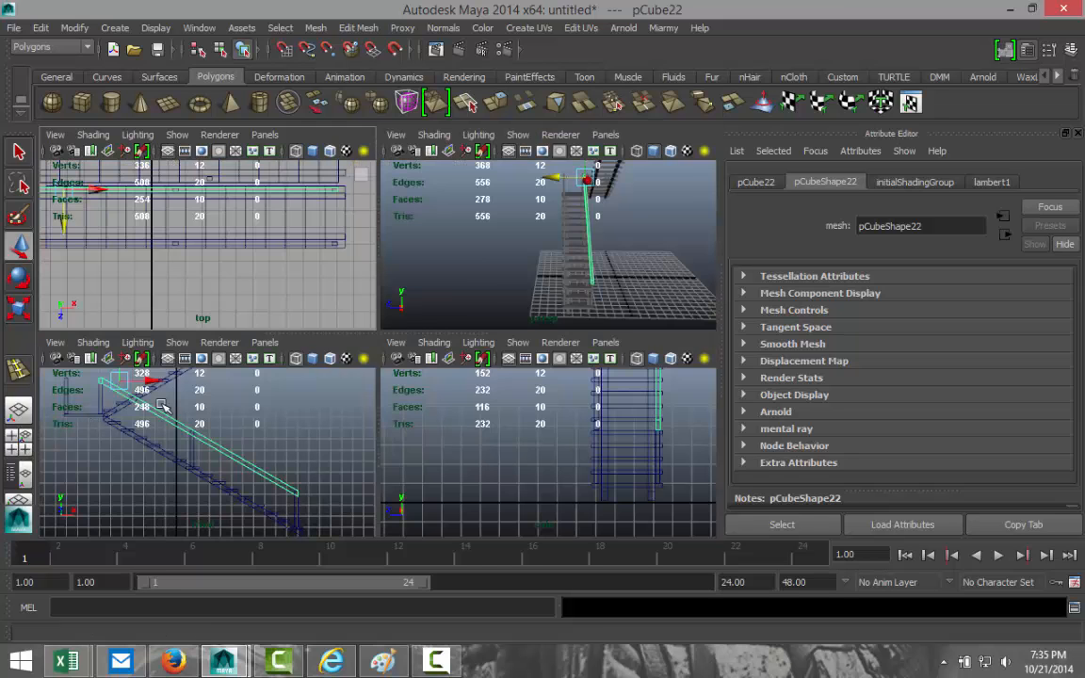
{"action": "key", "text": "space"}
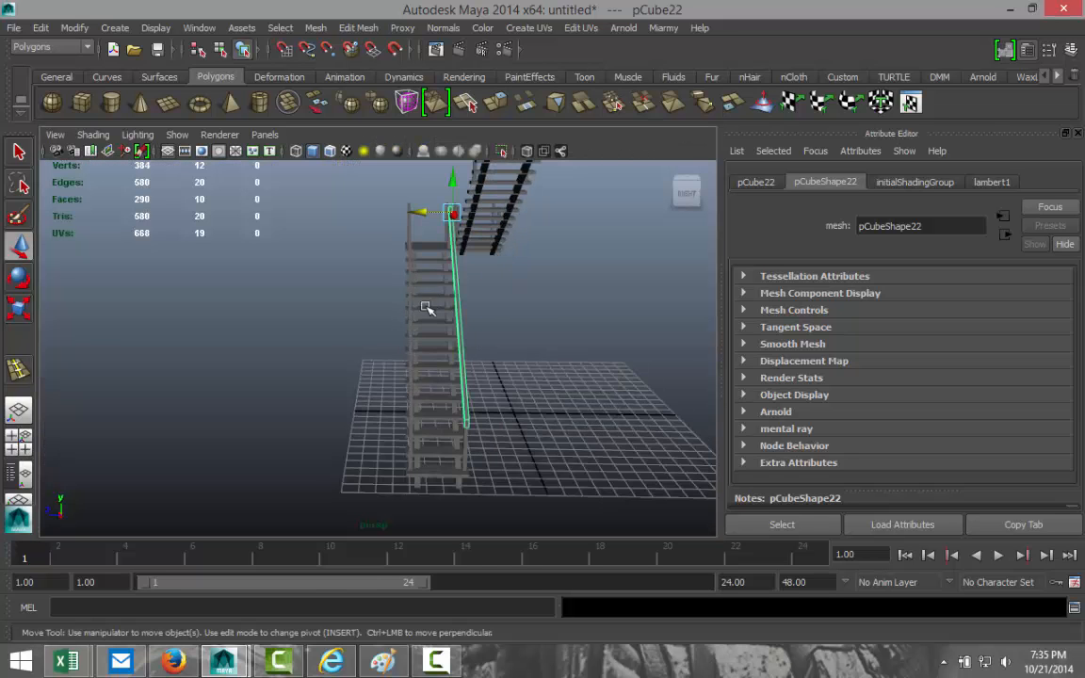
{"action": "left_click_drag", "start_coordinate": [274, 327], "coordinate": [458, 390], "text": "alt"}
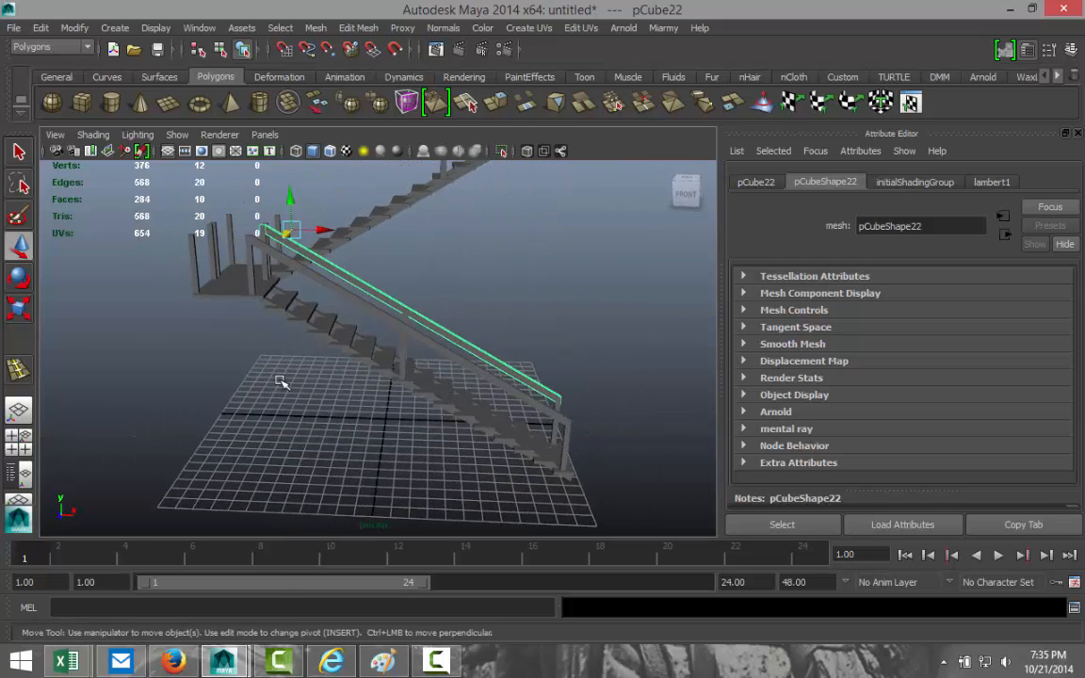
{"action": "left_click_drag", "start_coordinate": [280, 378], "coordinate": [245, 412], "text": "alt"}
{"action": "right_click_drag", "start_coordinate": [245, 412], "coordinate": [416, 395], "text": "alt"}
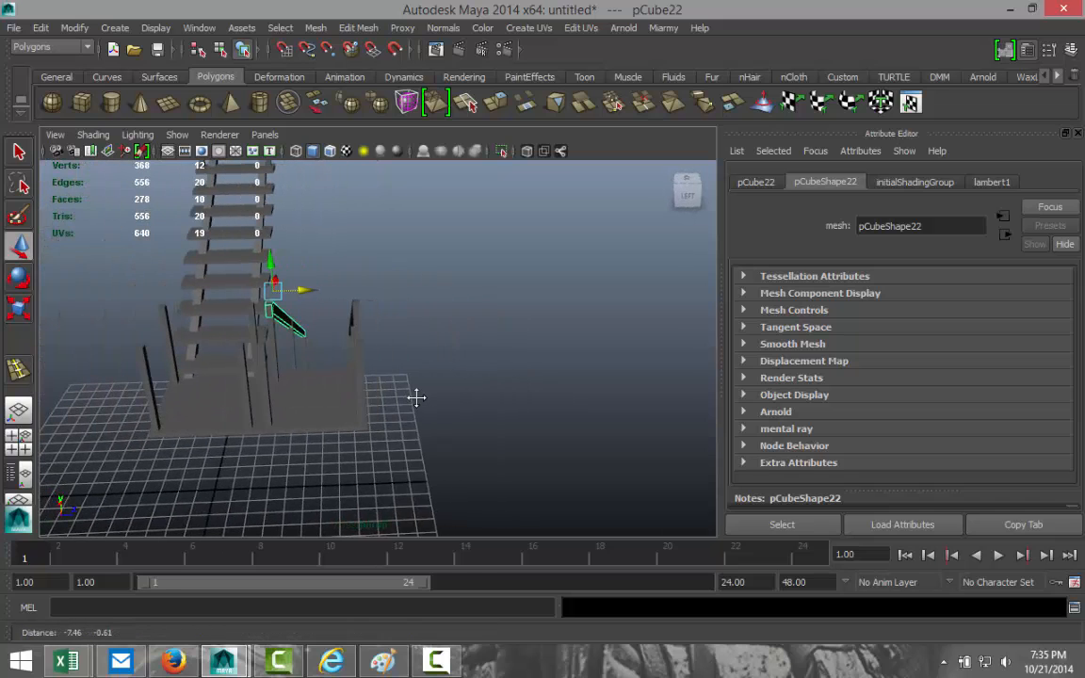
{"action": "scroll", "coordinate": [436, 395], "scroll_direction": "up", "scroll_amount": 5}
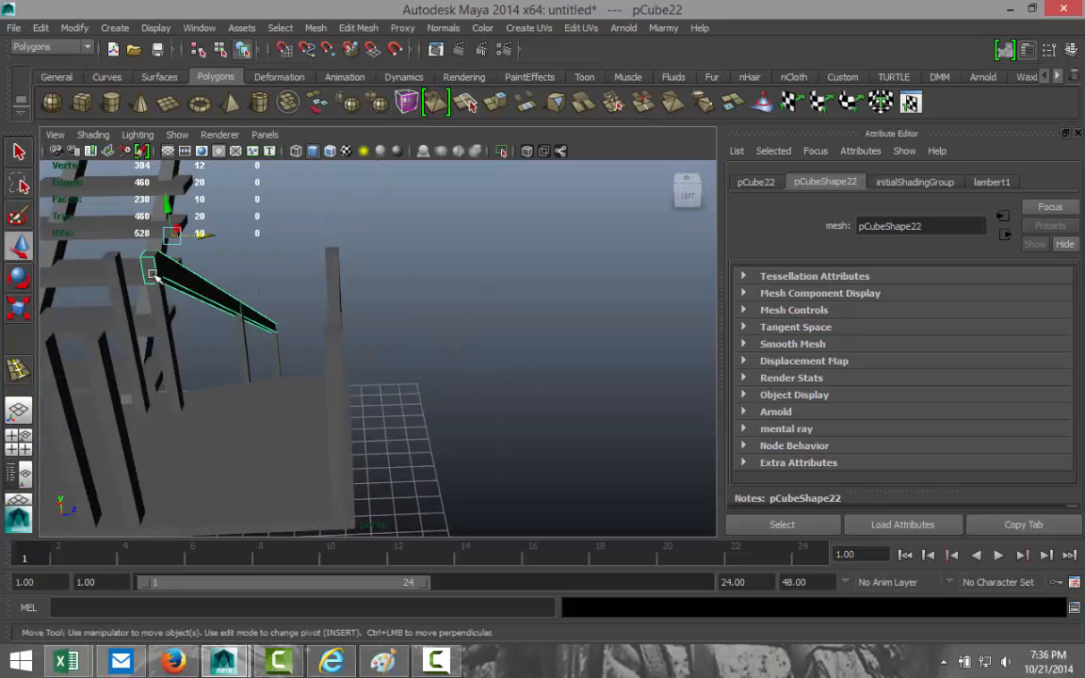
{"action": "right_click", "coordinate": [148, 273]}
{"action": "left_click", "coordinate": [333, 266]}
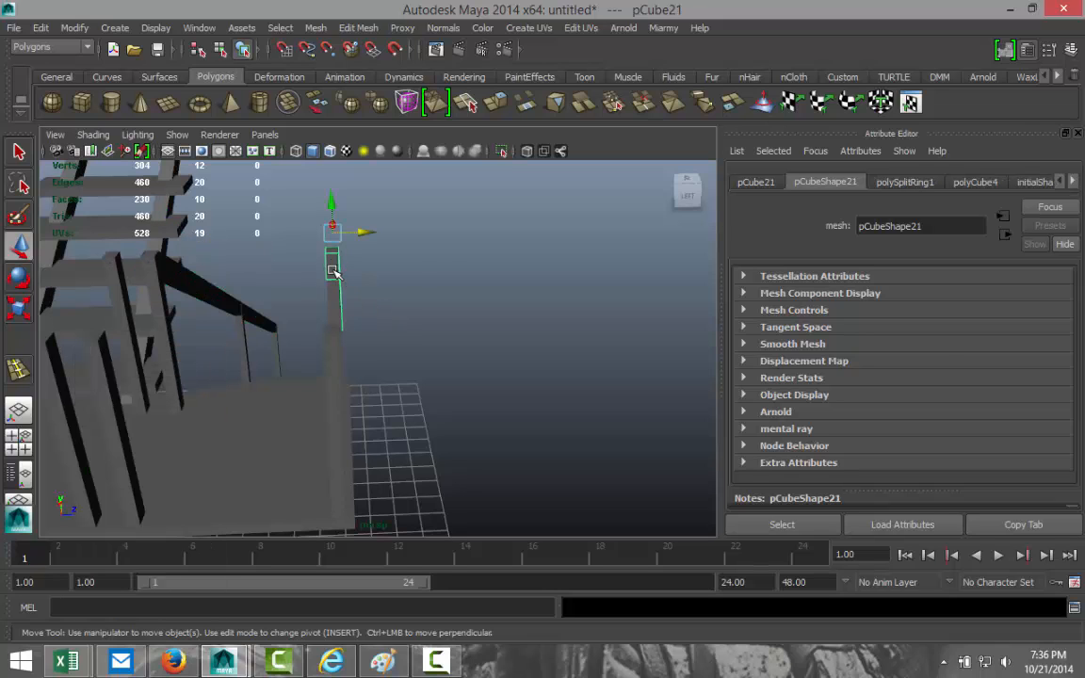
{"action": "right_click_drag", "start_coordinate": [334, 273], "coordinate": [332, 310]}
{"action": "left_click", "coordinate": [334, 267]}
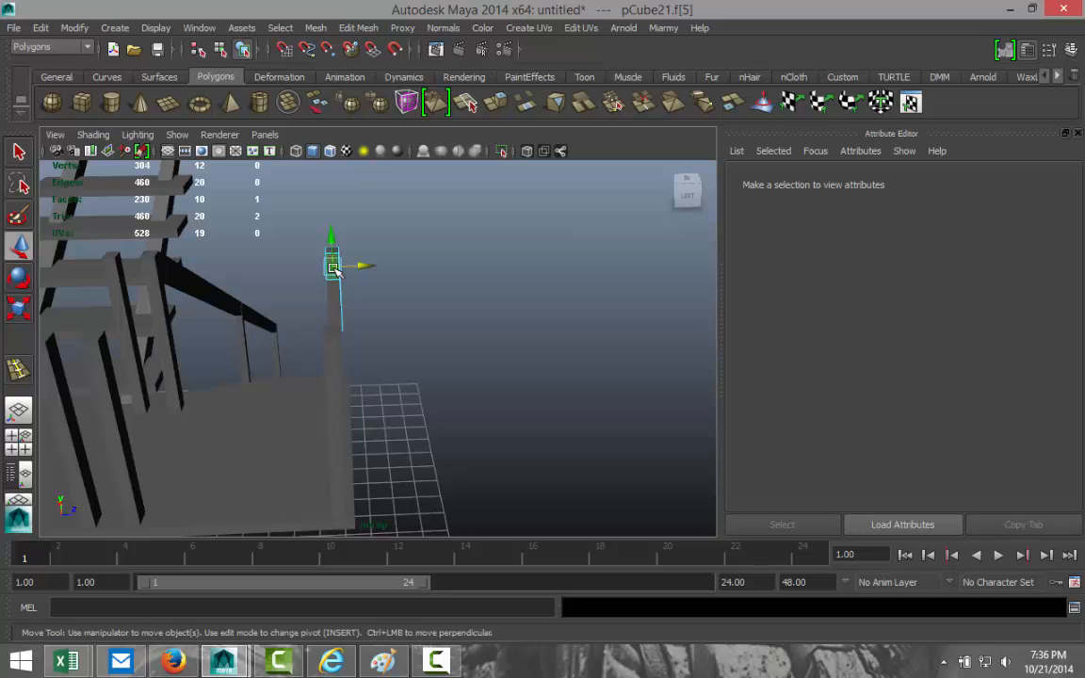
{"action": "left_click_drag", "start_coordinate": [475, 332], "coordinate": [306, 318], "text": "alt"}
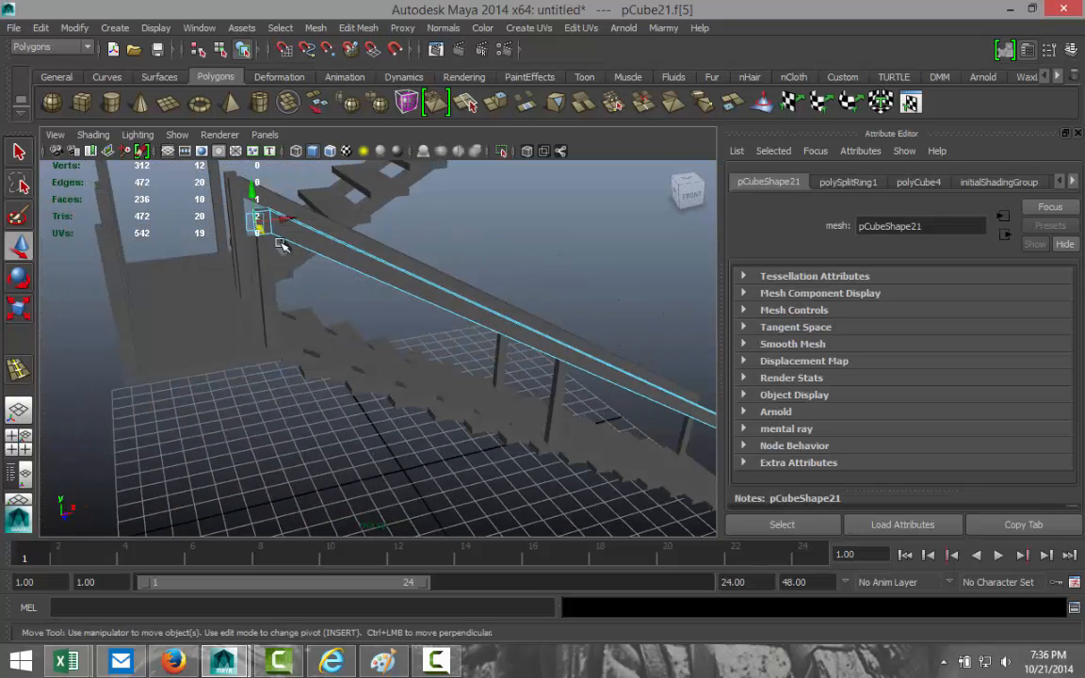
{"action": "left_click_drag", "start_coordinate": [290, 221], "coordinate": [143, 251]}
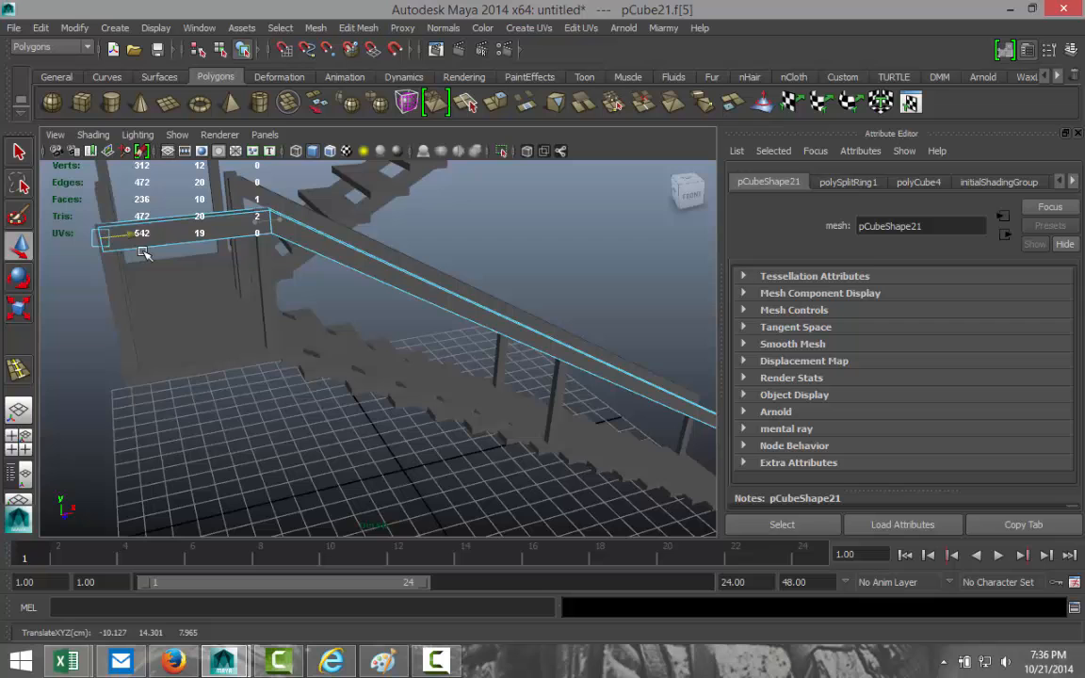
In the front view, align the extended handrail's end face with the corner post's outer edge at about X -10.190.
{"action": "left_click", "coordinate": [18, 407]}
{"action": "key", "text": "space"}
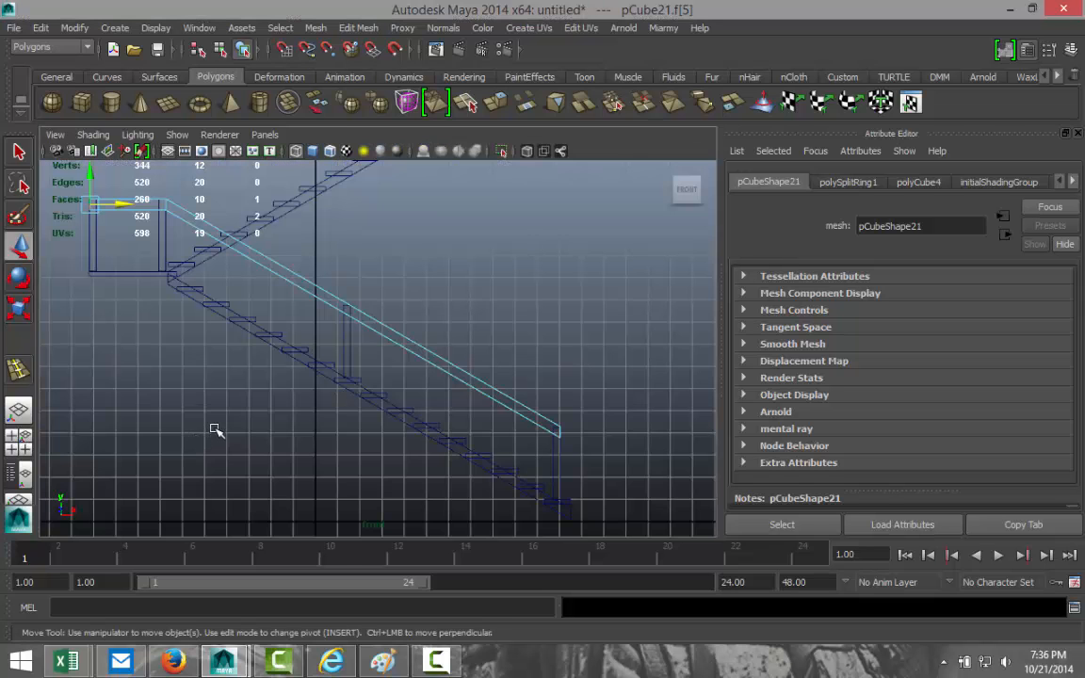
{"action": "key", "text": "f"}
{"action": "scroll", "coordinate": [356, 384], "scroll_direction": "up", "scroll_amount": 2}
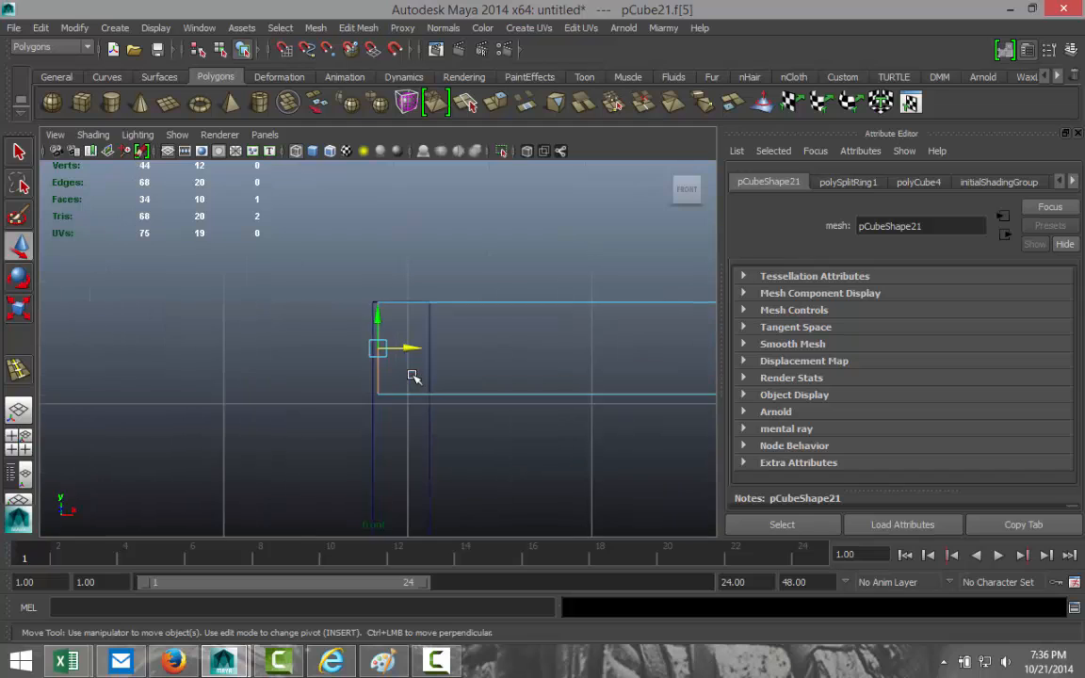
{"action": "scroll", "coordinate": [413, 368], "scroll_direction": "up", "scroll_amount": 2}
{"action": "left_click_drag", "start_coordinate": [412, 351], "coordinate": [407, 349]}
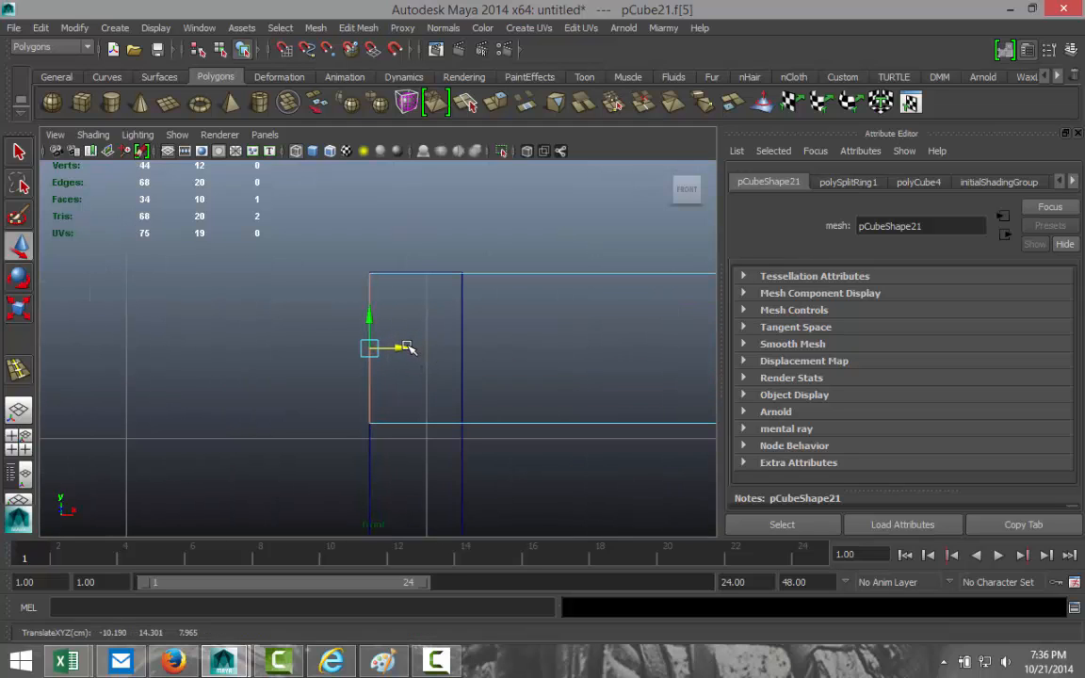
{"action": "key", "text": "space"}
{"action": "key", "text": "space"}
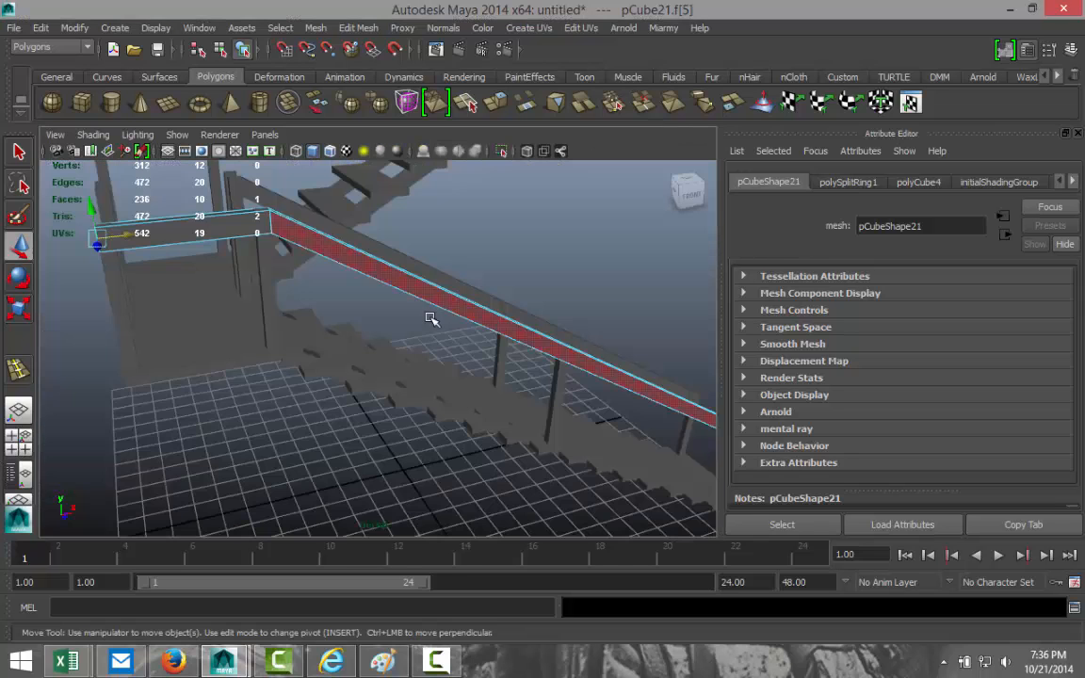
Draw a long, thin polygon cube on the grid parallel to the landing's open end for its end handrail.
{"action": "scroll", "coordinate": [415, 341], "scroll_direction": "down", "scroll_amount": 3}
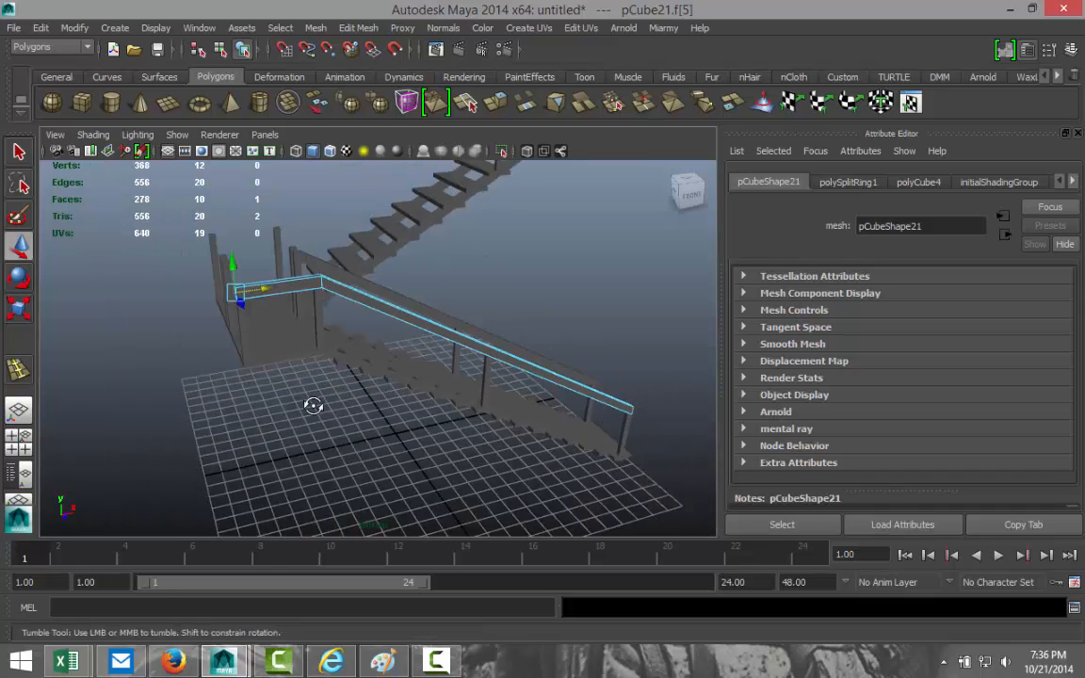
{"action": "left_click_drag", "start_coordinate": [313, 407], "coordinate": [427, 432], "text": "alt"}
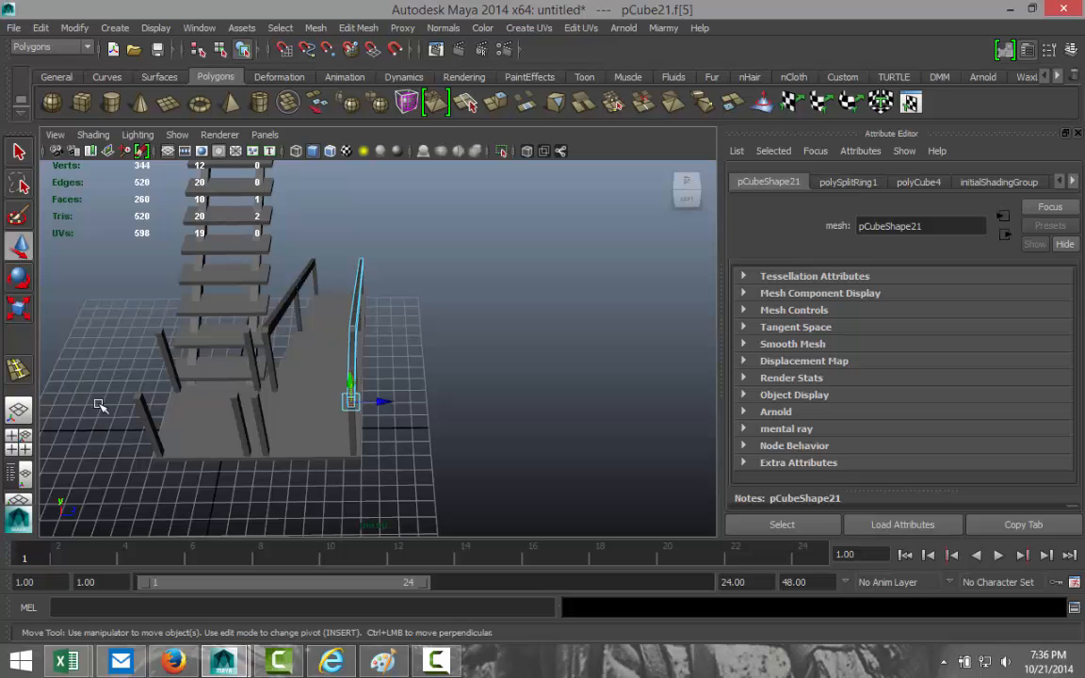
{"action": "left_click_drag", "start_coordinate": [370, 405], "coordinate": [395, 387], "text": "alt"}
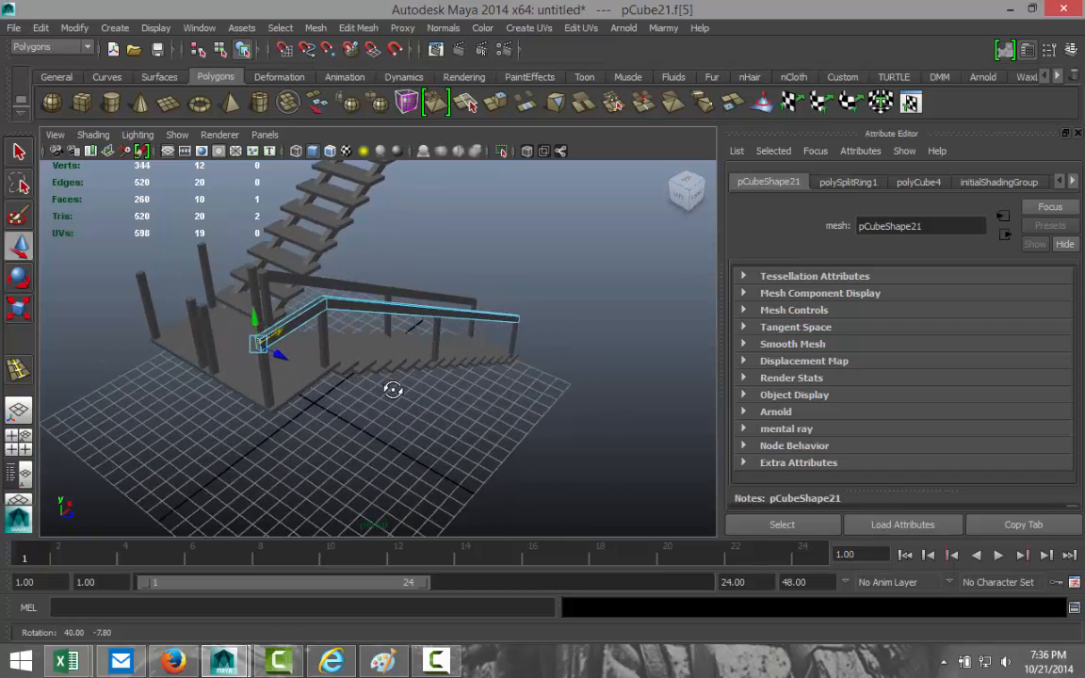
{"action": "left_click", "coordinate": [83, 105]}
{"action": "left_click_drag", "start_coordinate": [189, 444], "coordinate": [281, 483]}
{"action": "left_click_drag", "start_coordinate": [281, 476], "coordinate": [277, 443]}
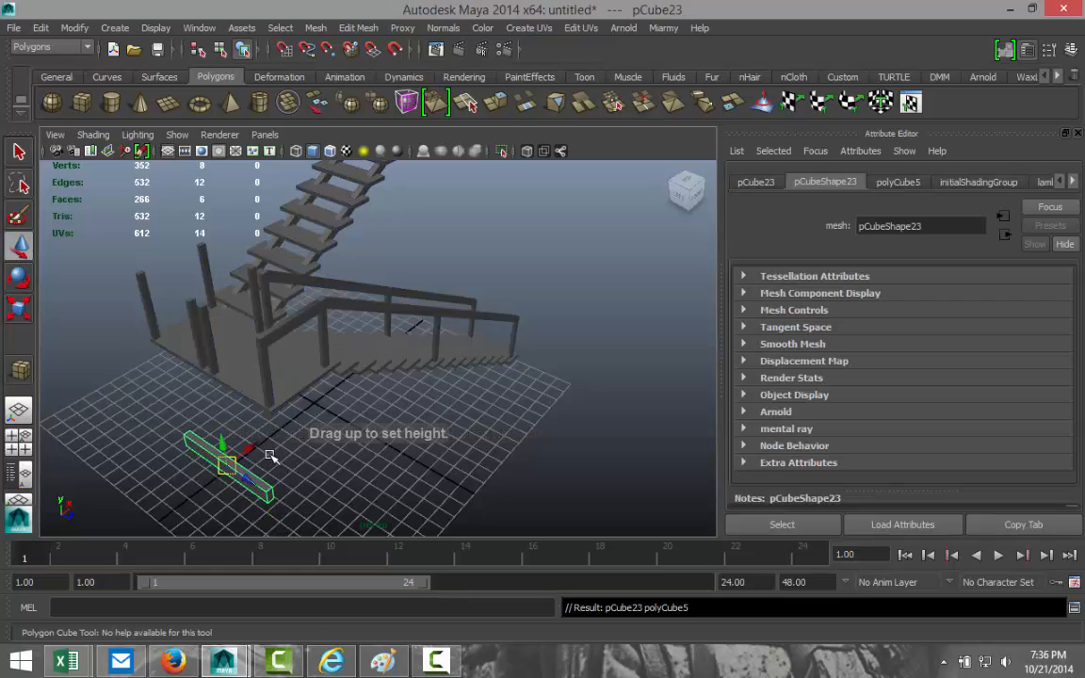
Move the new bar to the posts at the landing's end, at about X -9.981, Y 12.431 and Z 4.750.
{"action": "key", "text": "w"}
{"action": "left_click_drag", "start_coordinate": [212, 405], "coordinate": [217, 334]}
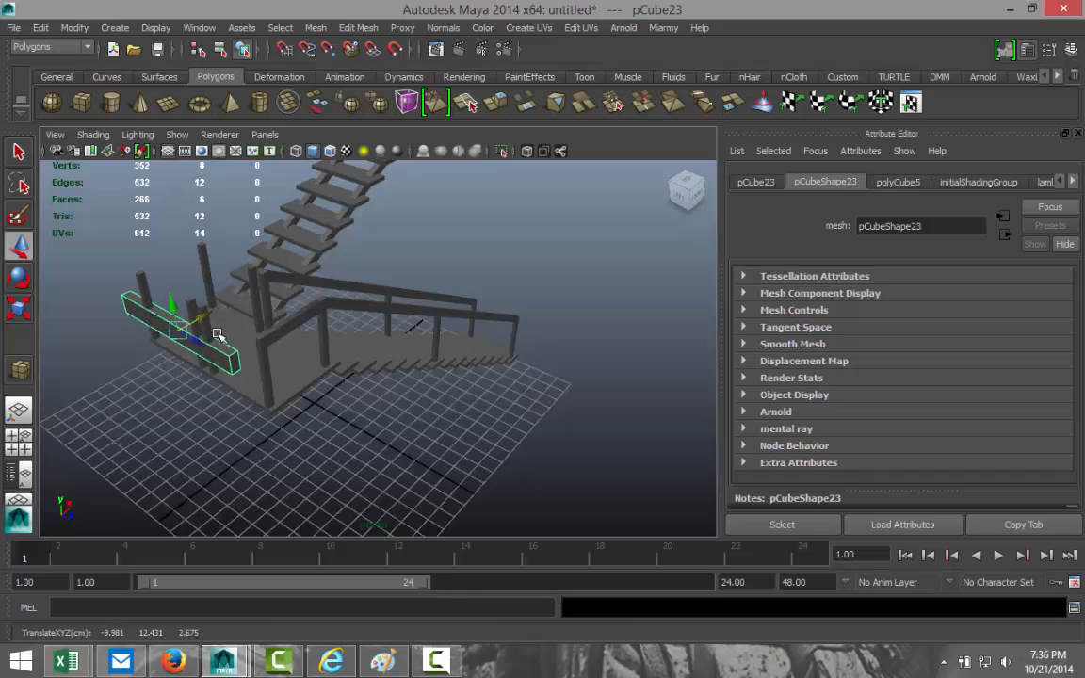
{"action": "left_click", "coordinate": [18, 436]}
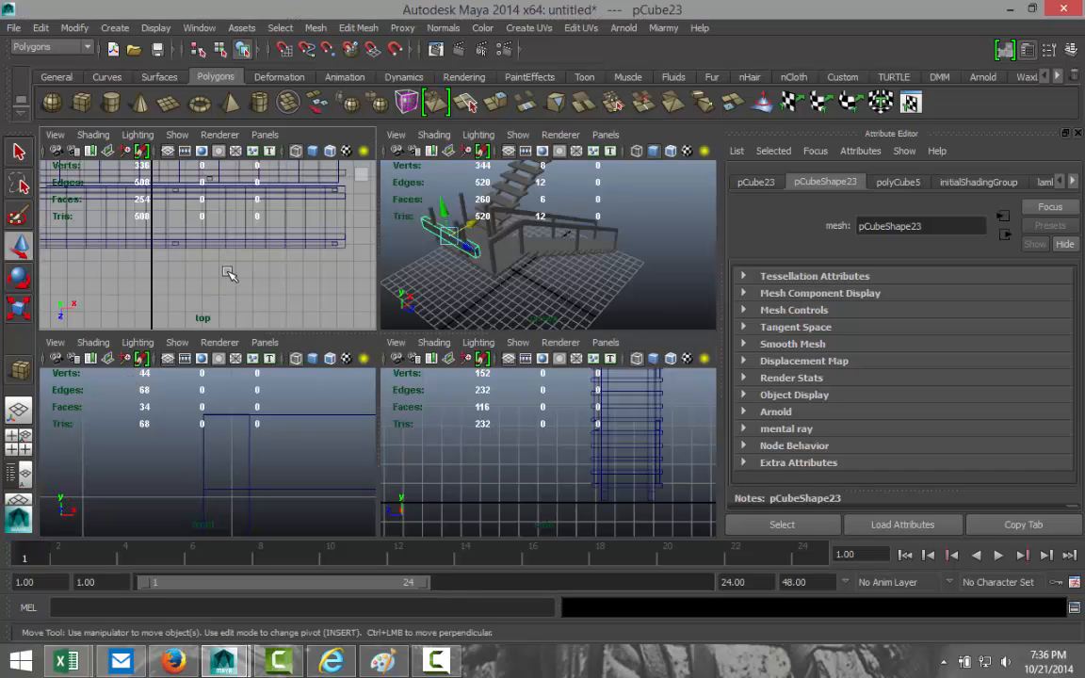
{"action": "key", "text": "space"}
{"action": "scroll", "coordinate": [230, 273], "scroll_direction": "up", "scroll_amount": 6}
{"action": "scroll", "coordinate": [271, 339], "scroll_direction": "down", "scroll_amount": 5}
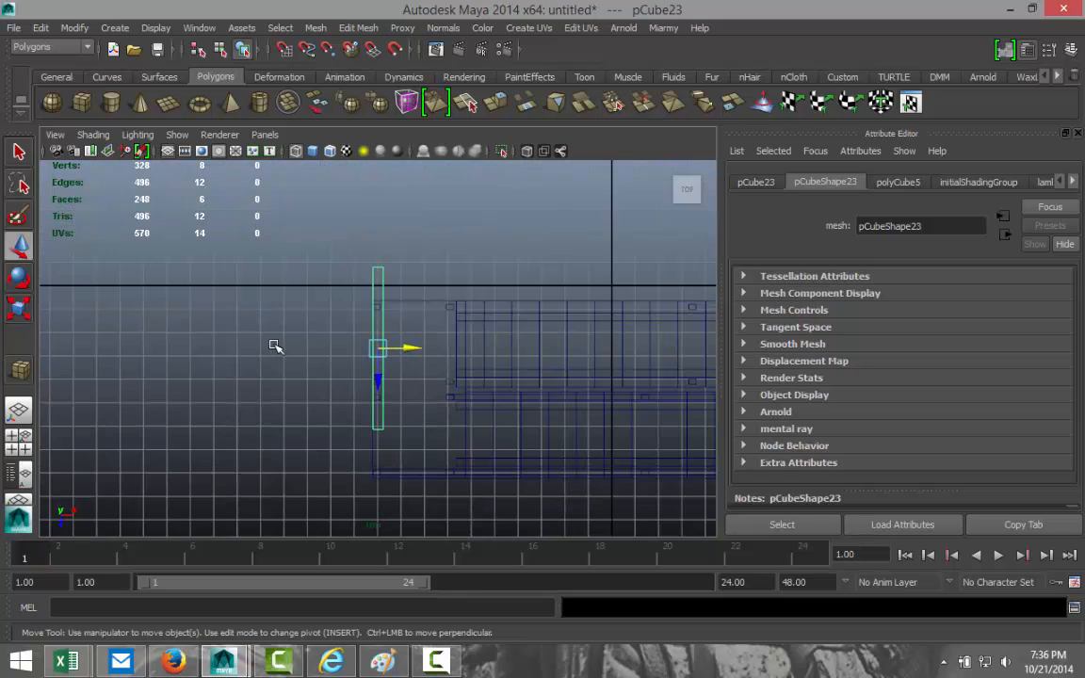
{"action": "scroll", "coordinate": [245, 356], "scroll_direction": "up", "scroll_amount": 6}
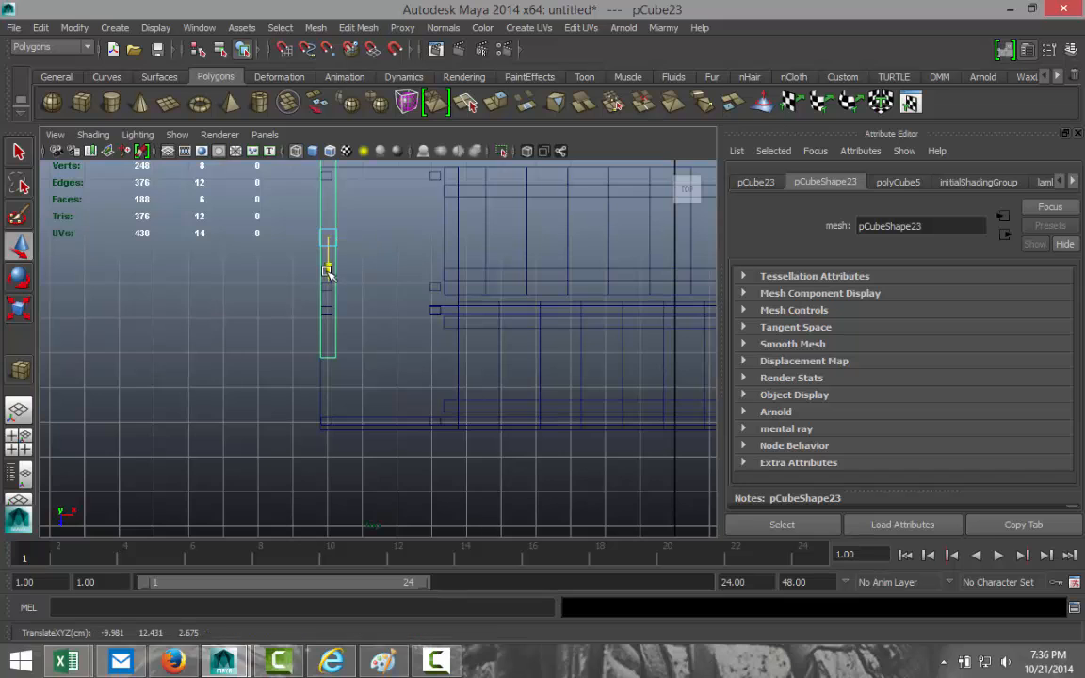
{"action": "left_click_drag", "start_coordinate": [325, 273], "coordinate": [334, 346]}
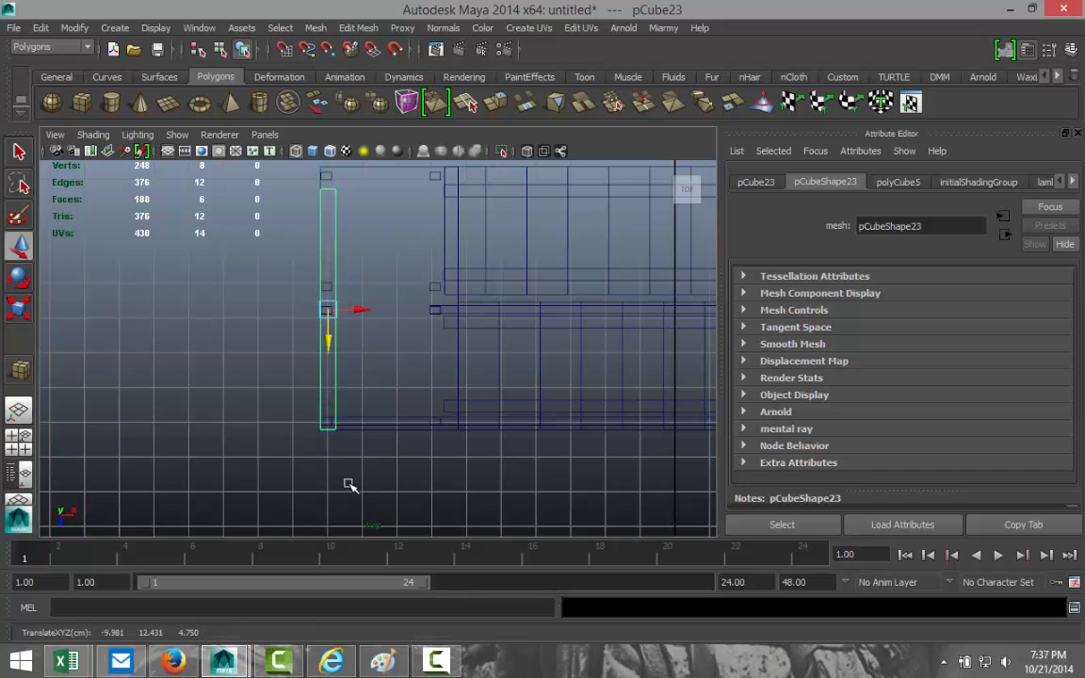
In the top view, scale the bar narrower in X and align it with the posts' outer edge at about X -10.095.
{"action": "middle_click_drag", "start_coordinate": [349, 484], "coordinate": [373, 401], "text": "alt"}
{"action": "scroll", "coordinate": [396, 402], "scroll_direction": "up", "scroll_amount": 6}
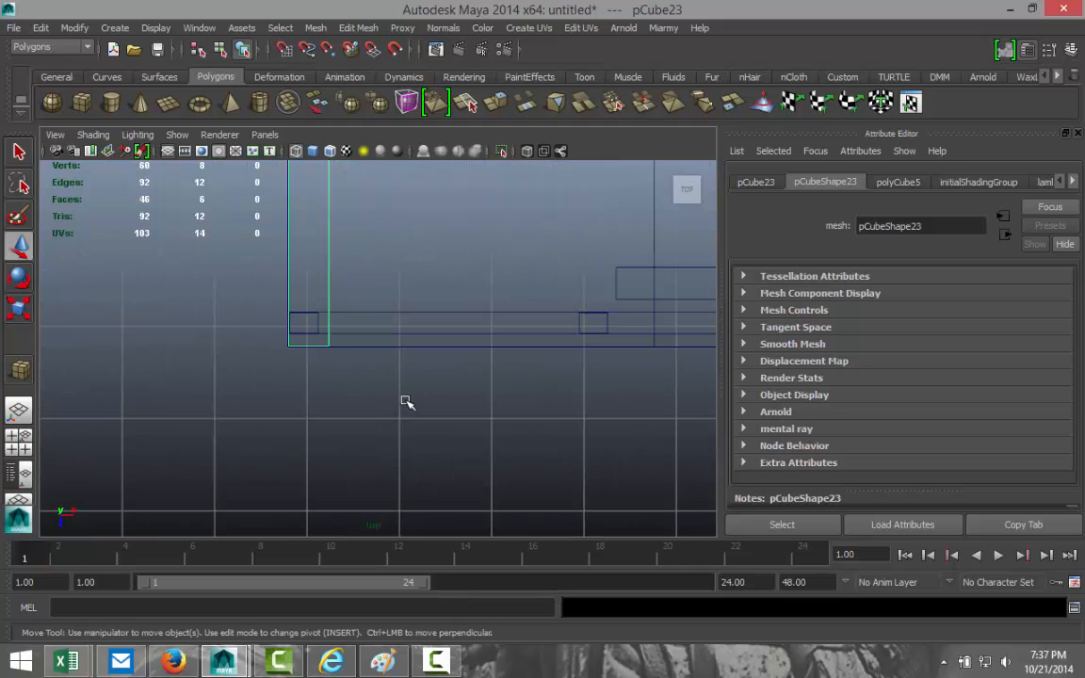
{"action": "scroll", "coordinate": [408, 402], "scroll_direction": "down", "scroll_amount": 6}
{"action": "scroll", "coordinate": [411, 407], "scroll_direction": "up", "scroll_amount": 3}
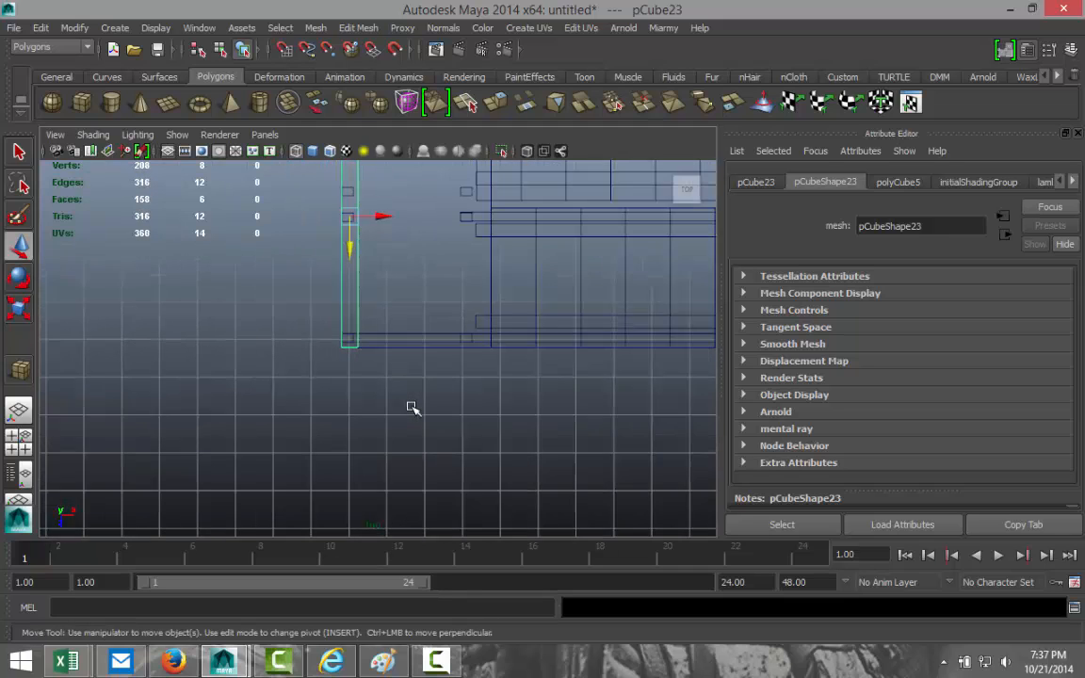
{"action": "key", "text": "r"}
{"action": "mouse_move", "coordinate": [380, 192]}
{"action": "left_mouse_down"}
{"action": "mouse_move", "coordinate": [363, 194]}
{"action": "mouse_move", "coordinate": [376, 193]}
{"action": "left_mouse_up"}
{"action": "key", "text": "w"}
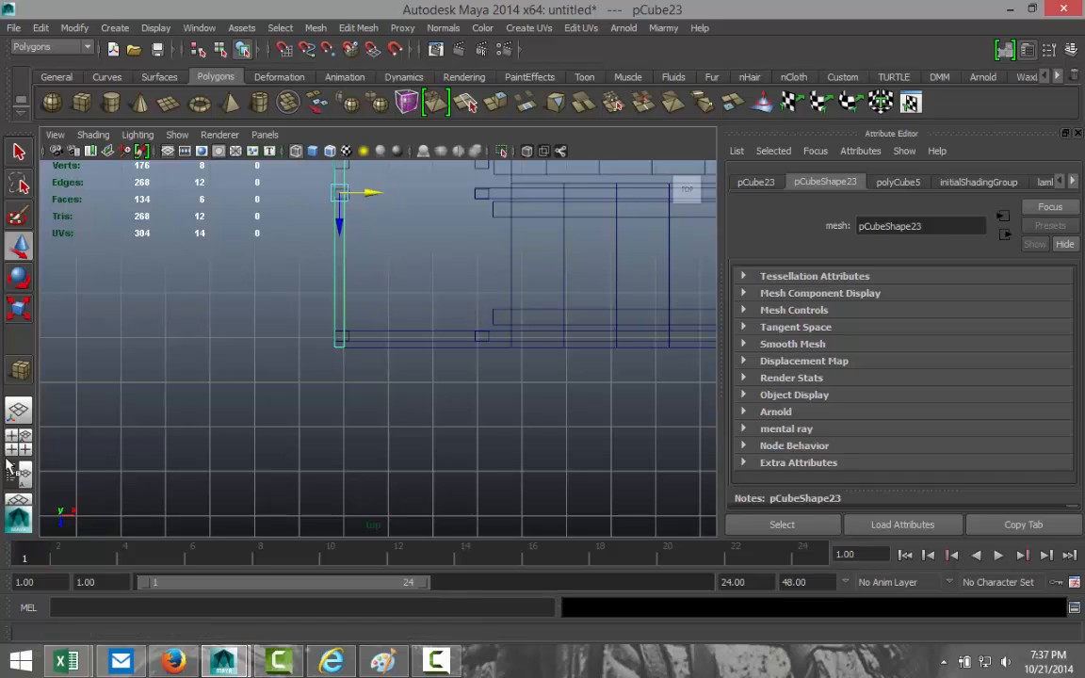
In the perspective view, raise the bar toward the tops of the landing's end posts, at about Y 14.094.
{"action": "key", "text": "space"}
{"action": "key", "text": "space"}
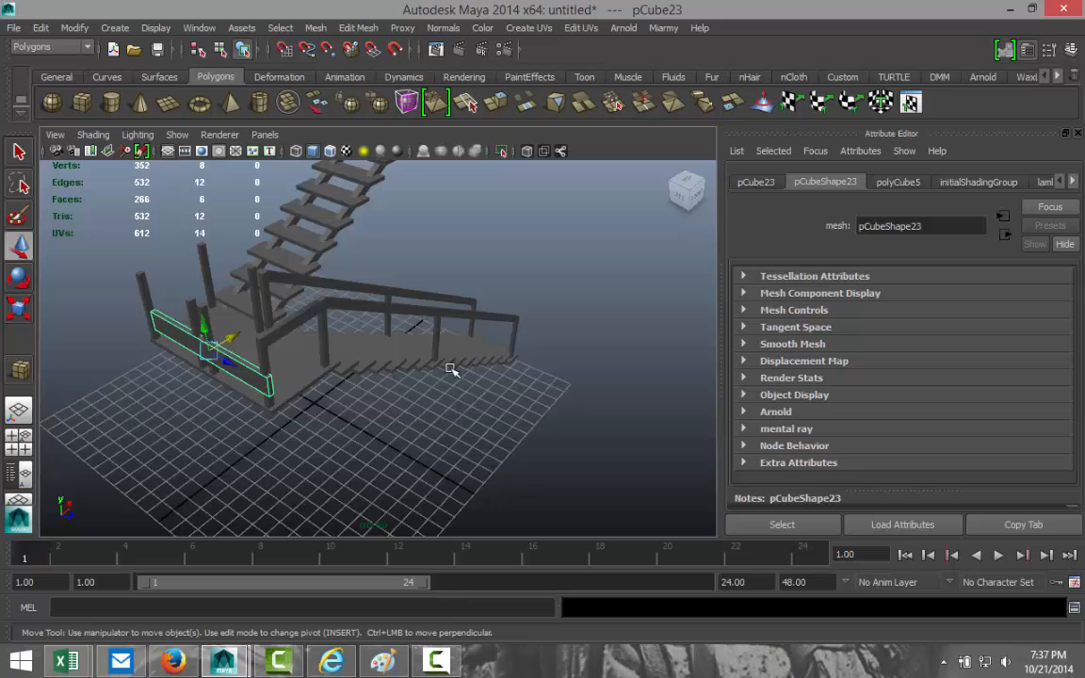
{"action": "key", "text": "f"}
{"action": "left_click_drag", "start_coordinate": [416, 388], "coordinate": [379, 408], "text": "alt"}
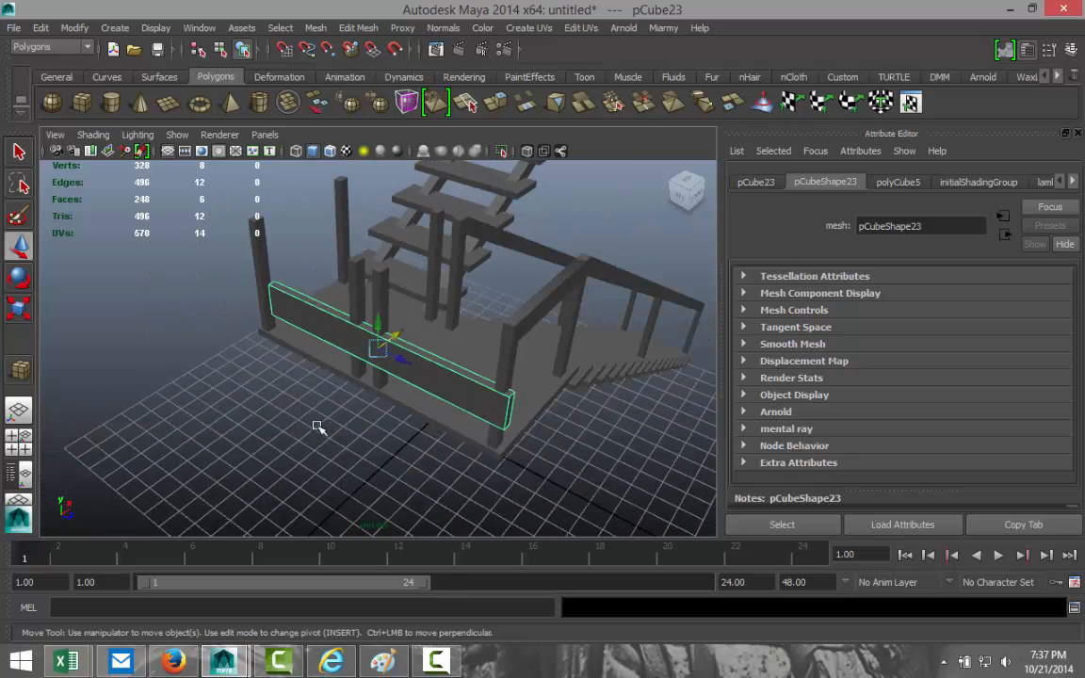
{"action": "left_click_drag", "start_coordinate": [317, 427], "coordinate": [407, 412], "text": "alt"}
{"action": "left_click_drag", "start_coordinate": [379, 332], "coordinate": [366, 251]}
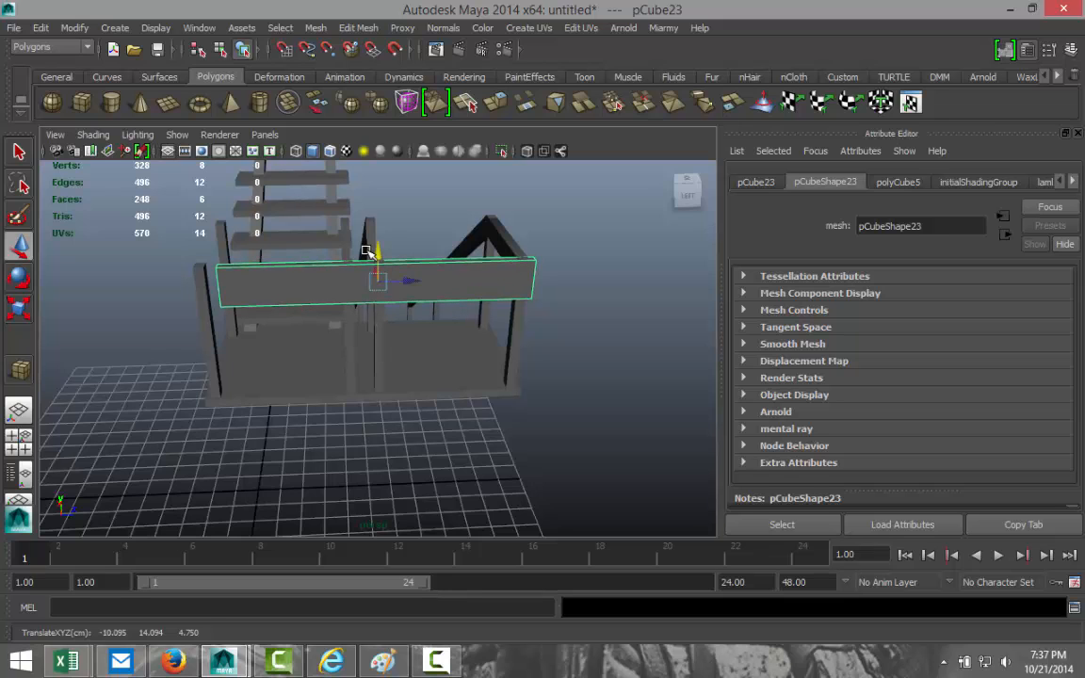
Fine-tune the bar's height against the post tops and shift it slightly in X to sit within the posts.
{"action": "middle_click_drag", "start_coordinate": [552, 345], "coordinate": [453, 426], "text": "alt"}
{"action": "scroll", "coordinate": [461, 418], "scroll_direction": "up", "scroll_amount": 6}
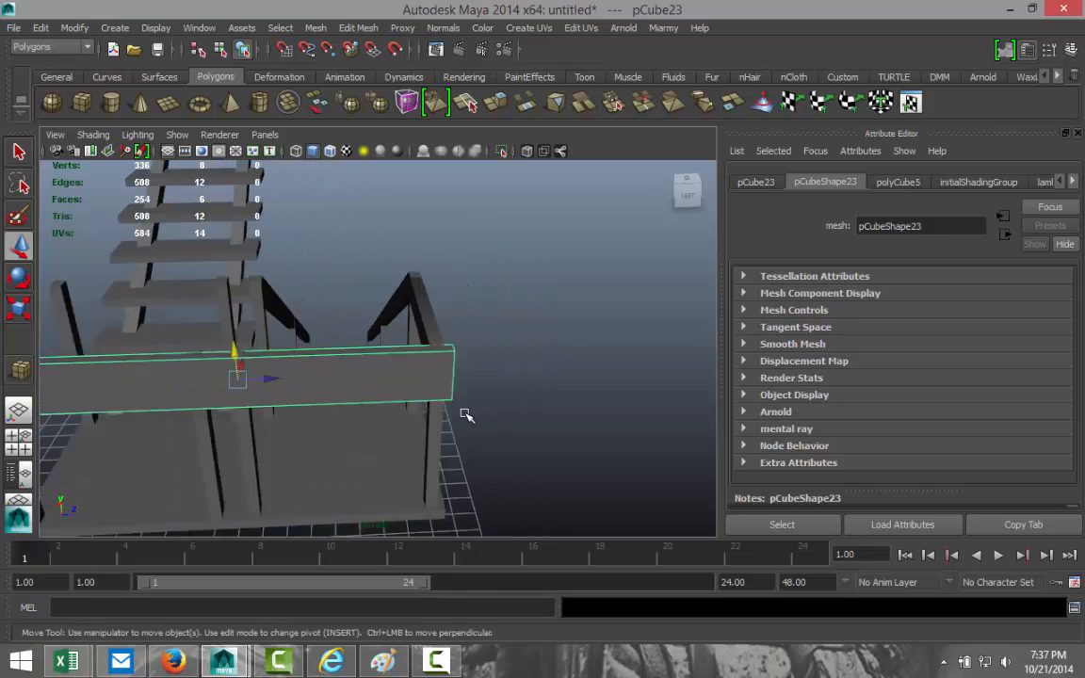
{"action": "left_click_drag", "start_coordinate": [175, 361], "coordinate": [176, 362]}
{"action": "left_click_drag", "start_coordinate": [578, 430], "coordinate": [395, 402], "text": "alt"}
{"action": "left_click_drag", "start_coordinate": [354, 335], "coordinate": [528, 353]}
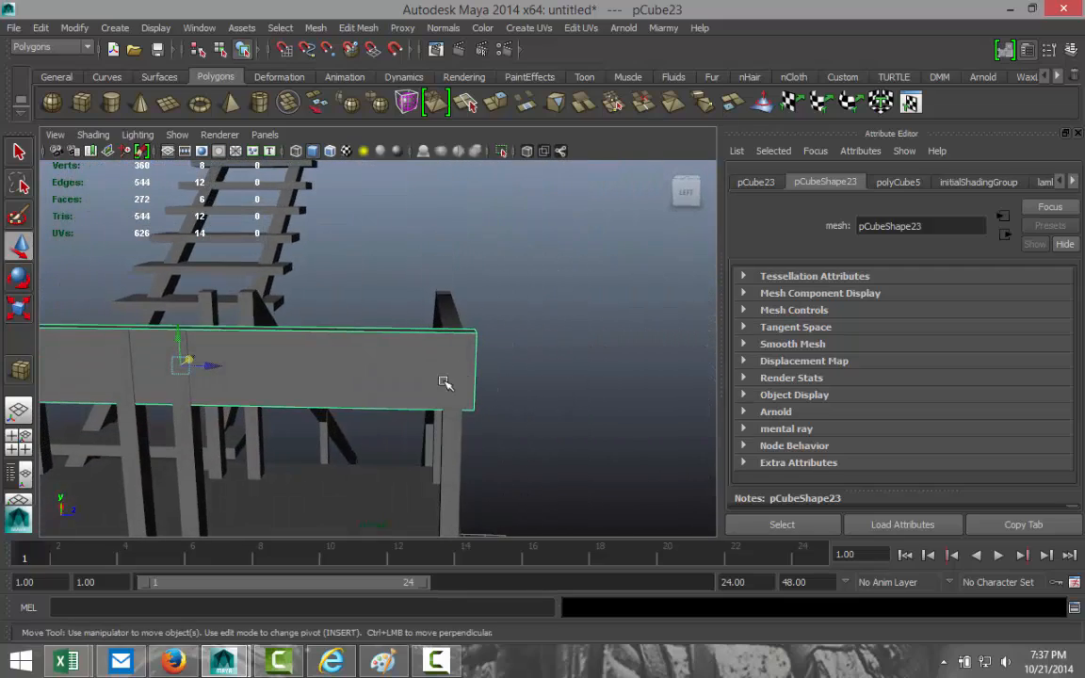
In the side view, move the bar's outer end edges to about Z 8.077, flush with the end post's outer side.
{"action": "key", "text": "space"}
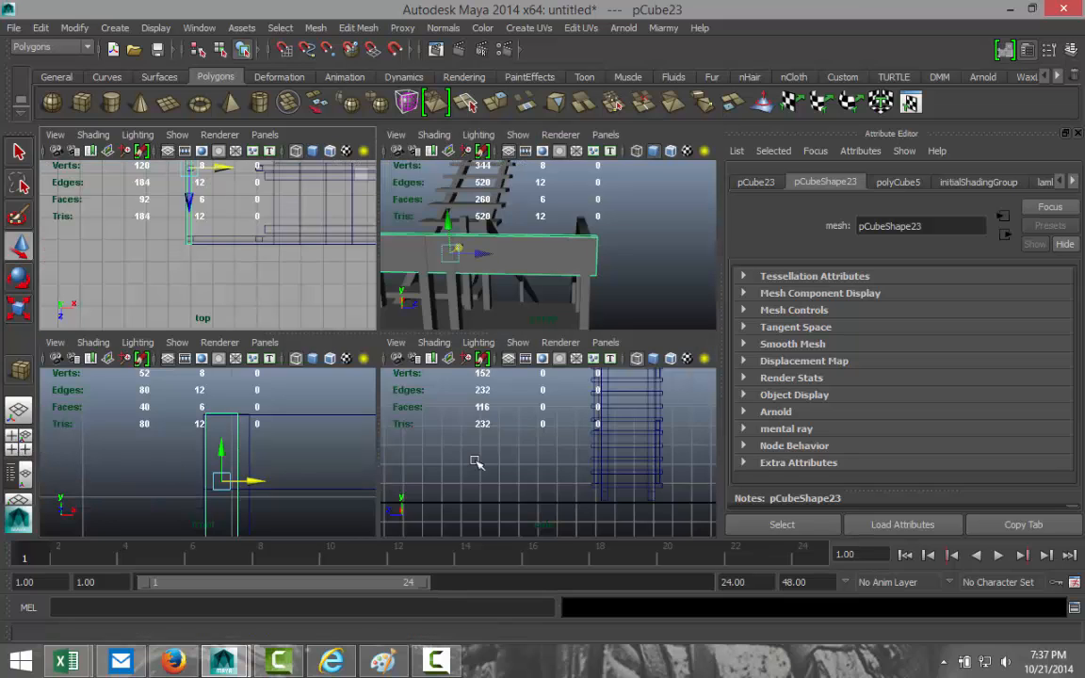
{"action": "scroll", "coordinate": [490, 463], "scroll_direction": "down", "scroll_amount": 5}
{"action": "key", "text": "space"}
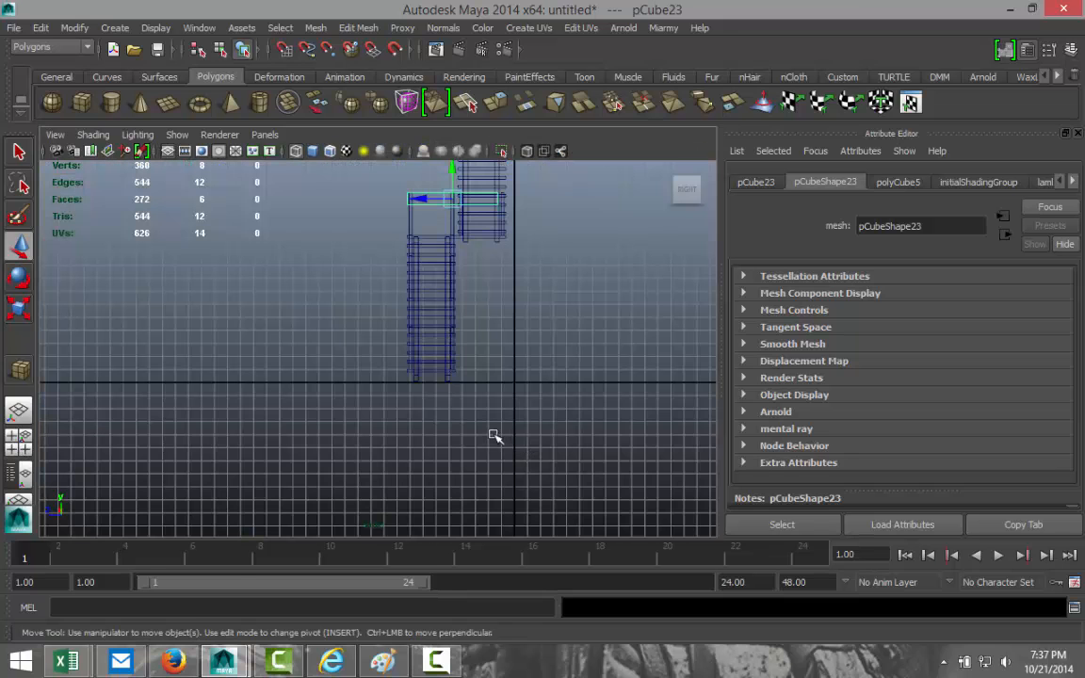
{"action": "scroll", "coordinate": [492, 424], "scroll_direction": "up", "scroll_amount": 8}
{"action": "scroll", "coordinate": [293, 424], "scroll_direction": "down", "scroll_amount": 5}
{"action": "scroll", "coordinate": [243, 410], "scroll_direction": "up", "scroll_amount": 2}
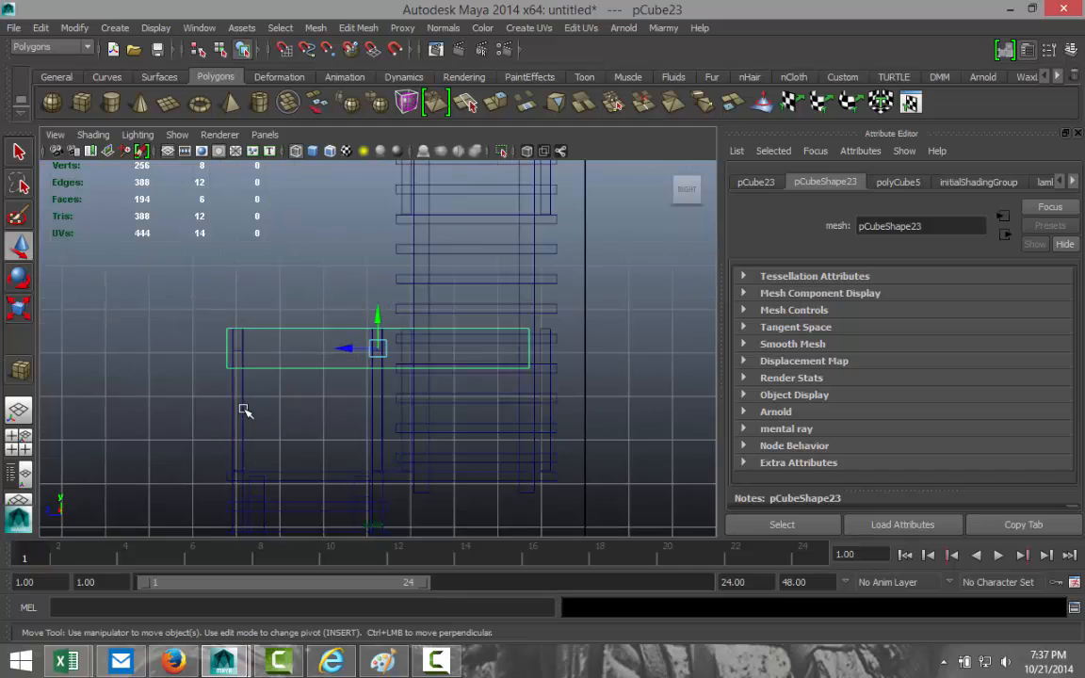
{"action": "scroll", "coordinate": [243, 411], "scroll_direction": "up", "scroll_amount": 2}
{"action": "middle_click_drag", "start_coordinate": [182, 412], "coordinate": [323, 404], "text": "alt"}
{"action": "scroll", "coordinate": [322, 404], "scroll_direction": "up", "scroll_amount": 4}
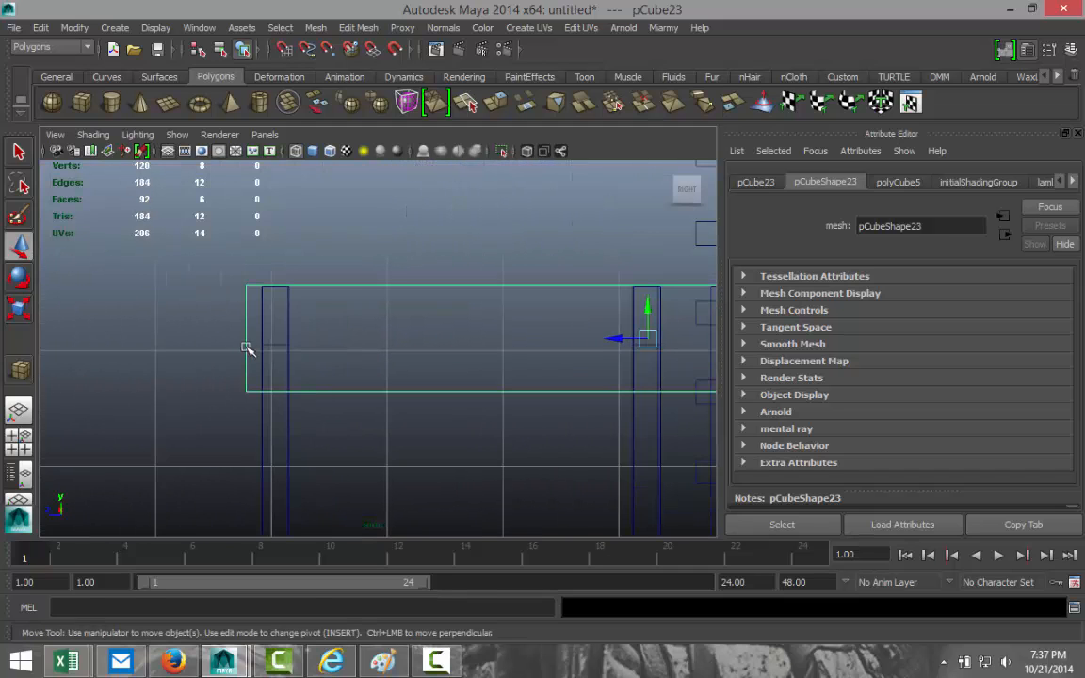
{"action": "right_click_drag", "start_coordinate": [244, 346], "coordinate": [237, 285]}
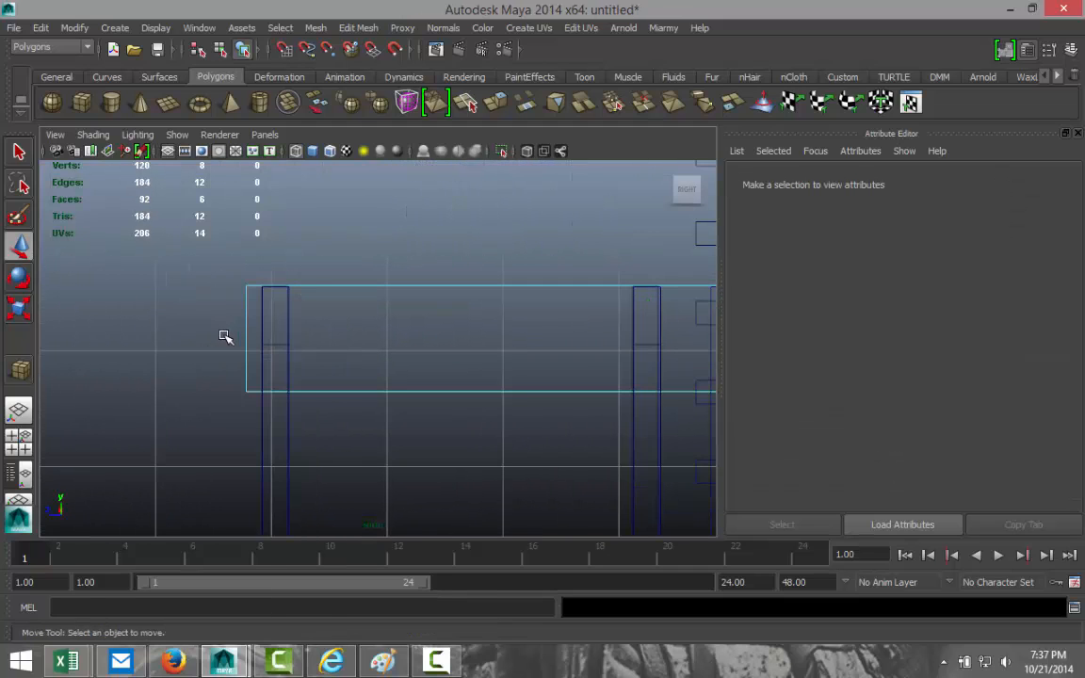
{"action": "left_click_drag", "start_coordinate": [260, 344], "coordinate": [228, 337]}
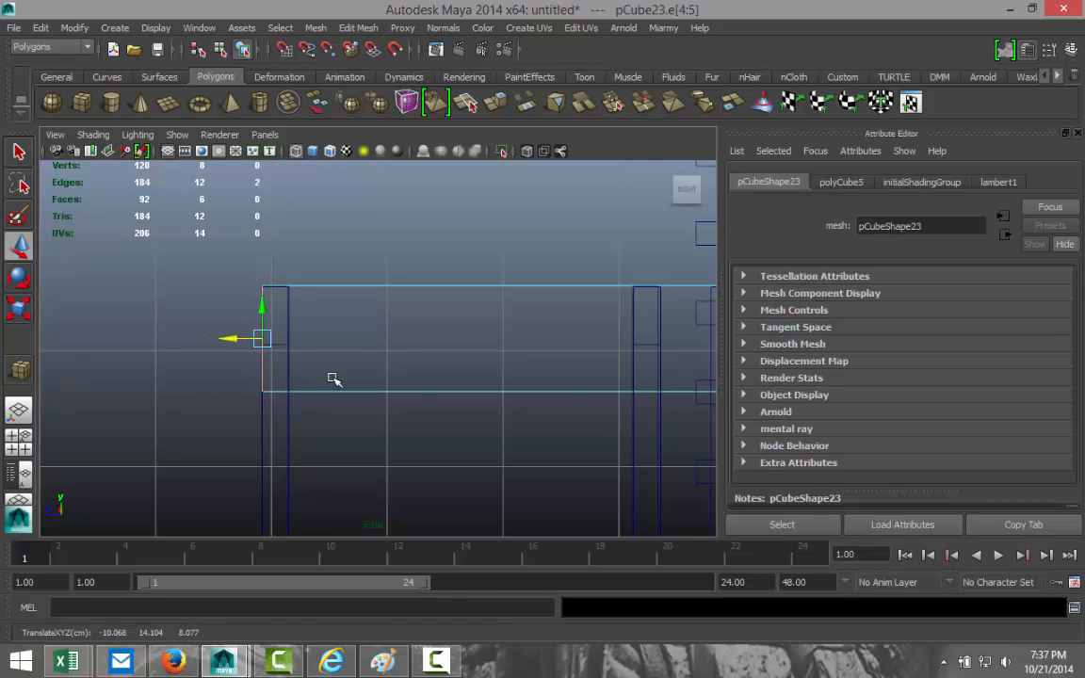
Move the bar's opposite end edges to about Z 0.797, flush with the outer side of the other end post.
{"action": "scroll", "coordinate": [475, 391], "scroll_direction": "down", "scroll_amount": 5}
{"action": "middle_click_drag", "start_coordinate": [556, 438], "coordinate": [380, 430], "text": "alt"}
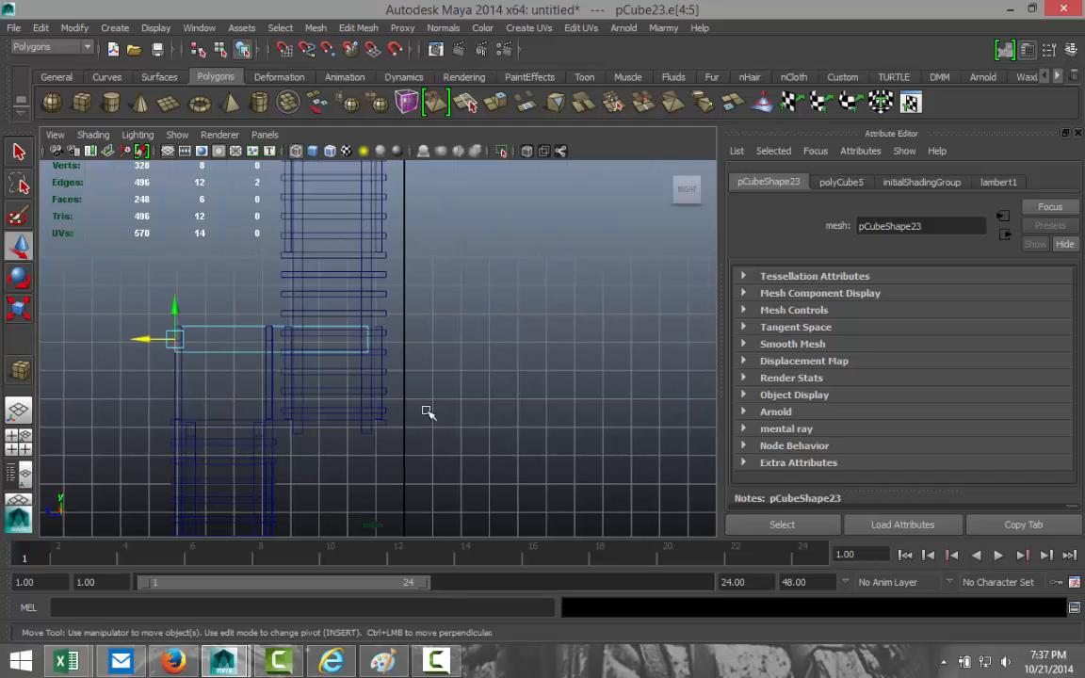
{"action": "scroll", "coordinate": [436, 405], "scroll_direction": "up", "scroll_amount": 5}
{"action": "middle_click_drag", "start_coordinate": [426, 363], "coordinate": [450, 390], "text": "alt"}
{"action": "scroll", "coordinate": [451, 388], "scroll_direction": "up", "scroll_amount": 3}
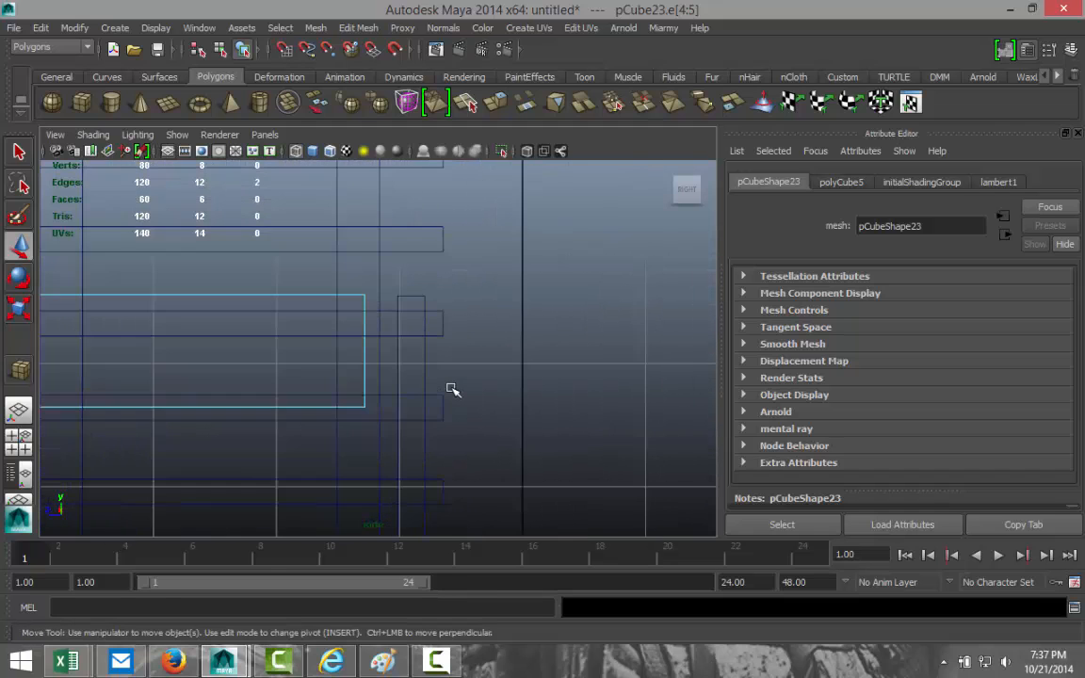
{"action": "left_click_drag", "start_coordinate": [345, 359], "coordinate": [394, 359]}
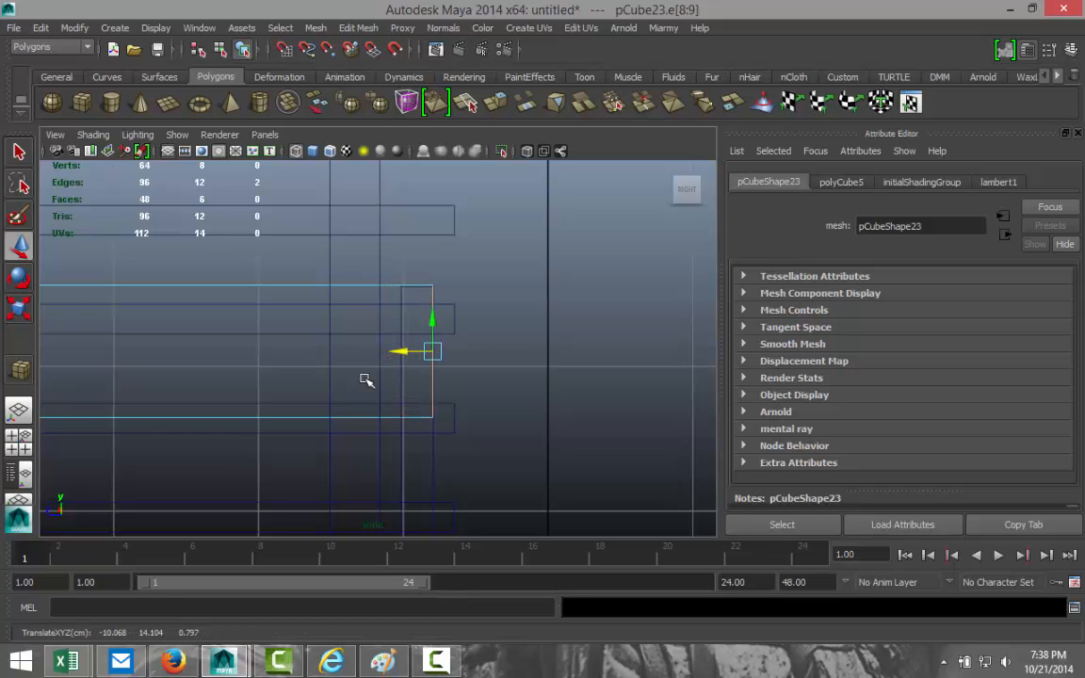
In the perspective view, try to scale the selected end edges in Y after moving their pivot above the bar.
{"action": "left_click", "coordinate": [18, 436]}
{"action": "key", "text": "space"}
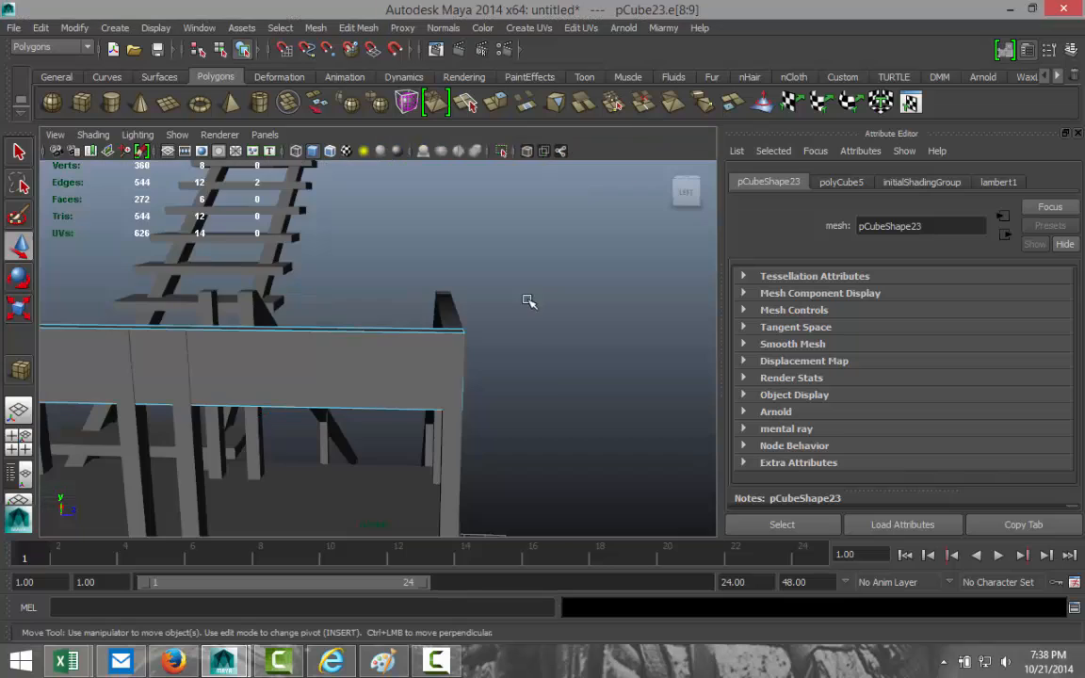
{"action": "scroll", "coordinate": [551, 398], "scroll_direction": "down", "scroll_amount": 3}
{"action": "left_click_drag", "start_coordinate": [554, 404], "coordinate": [232, 423], "text": "alt"}
{"action": "middle_click_drag", "start_coordinate": [186, 434], "coordinate": [381, 457], "text": "alt"}
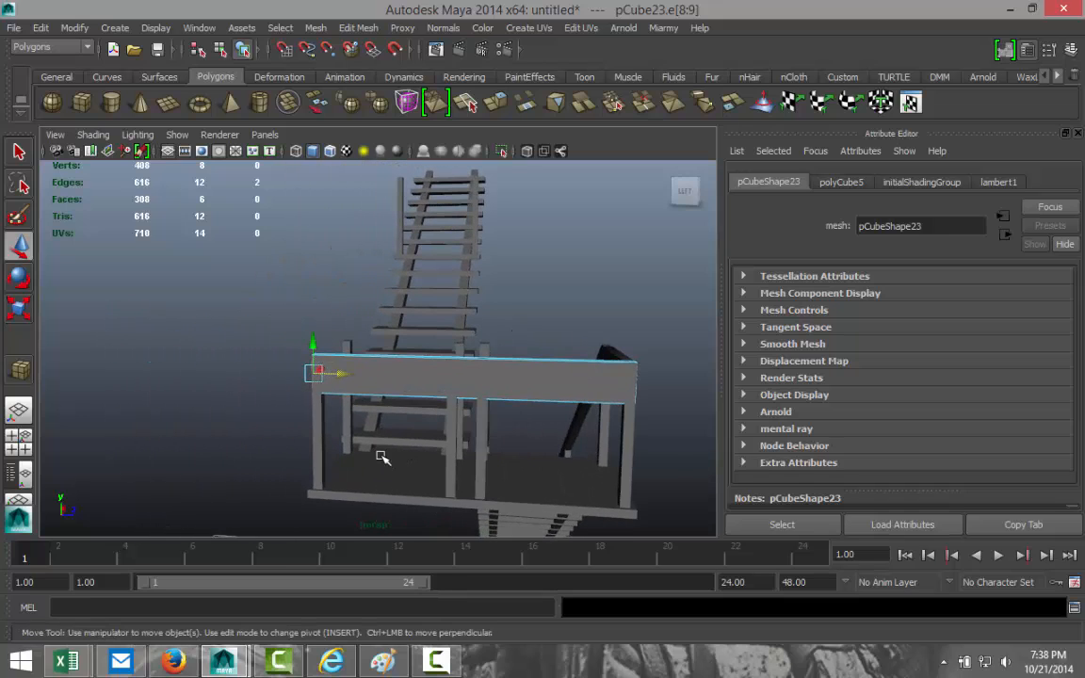
{"action": "scroll", "coordinate": [382, 458], "scroll_direction": "up", "scroll_amount": 5}
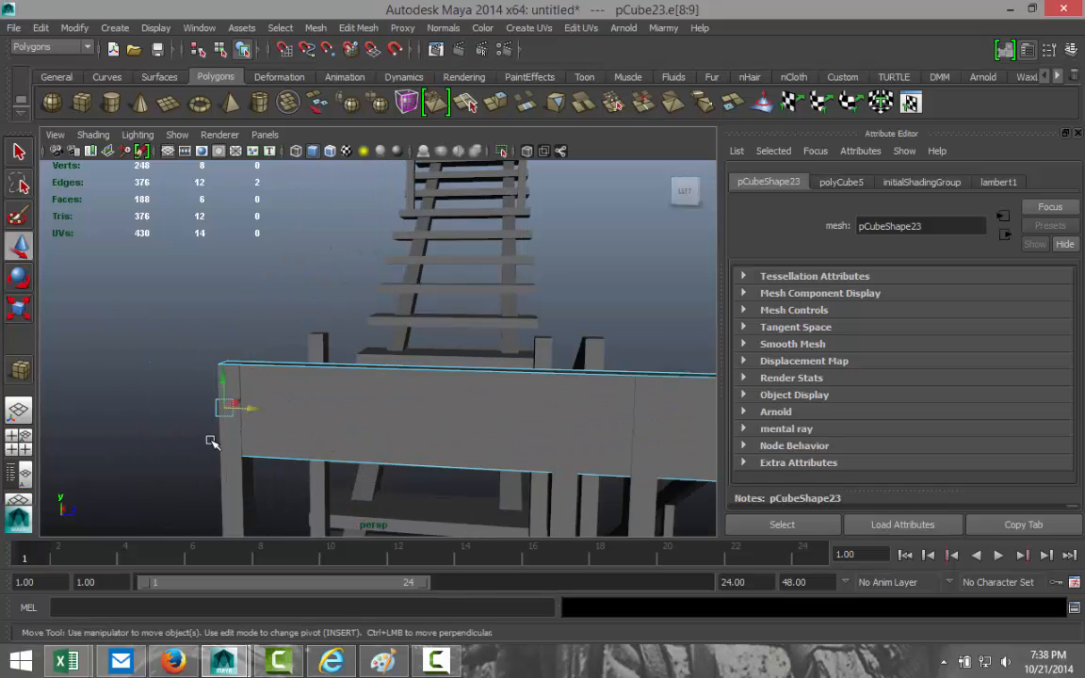
{"action": "key", "text": "Insert"}
{"action": "left_click_drag", "start_coordinate": [224, 393], "coordinate": [216, 301]}
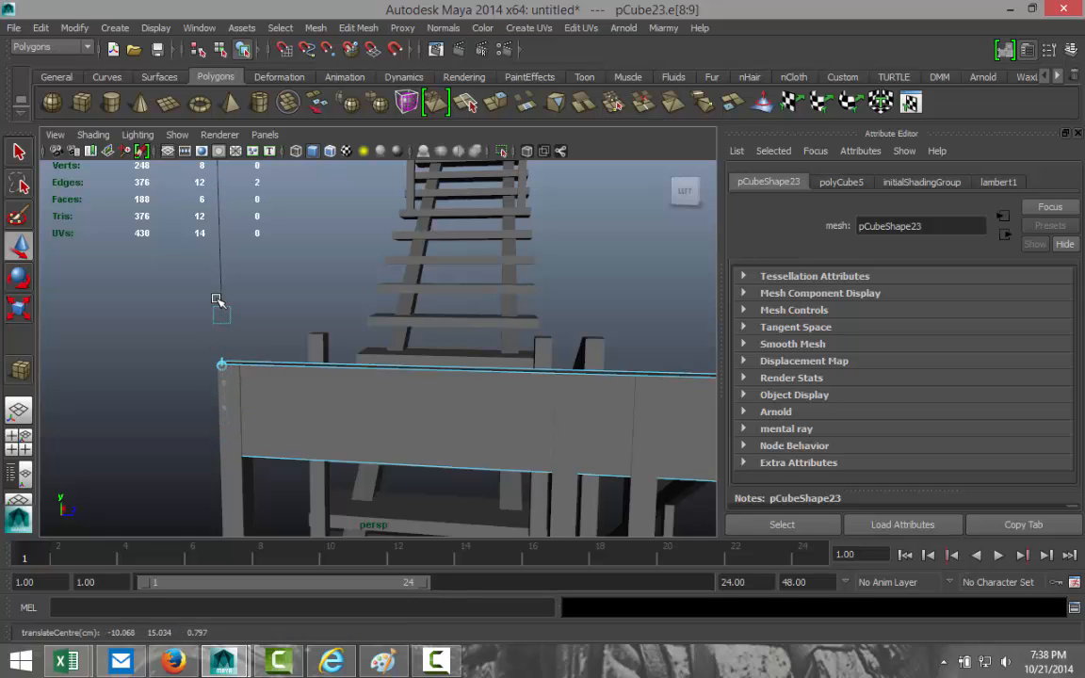
{"action": "middle_click_drag", "start_coordinate": [362, 440], "coordinate": [162, 383], "text": "alt"}
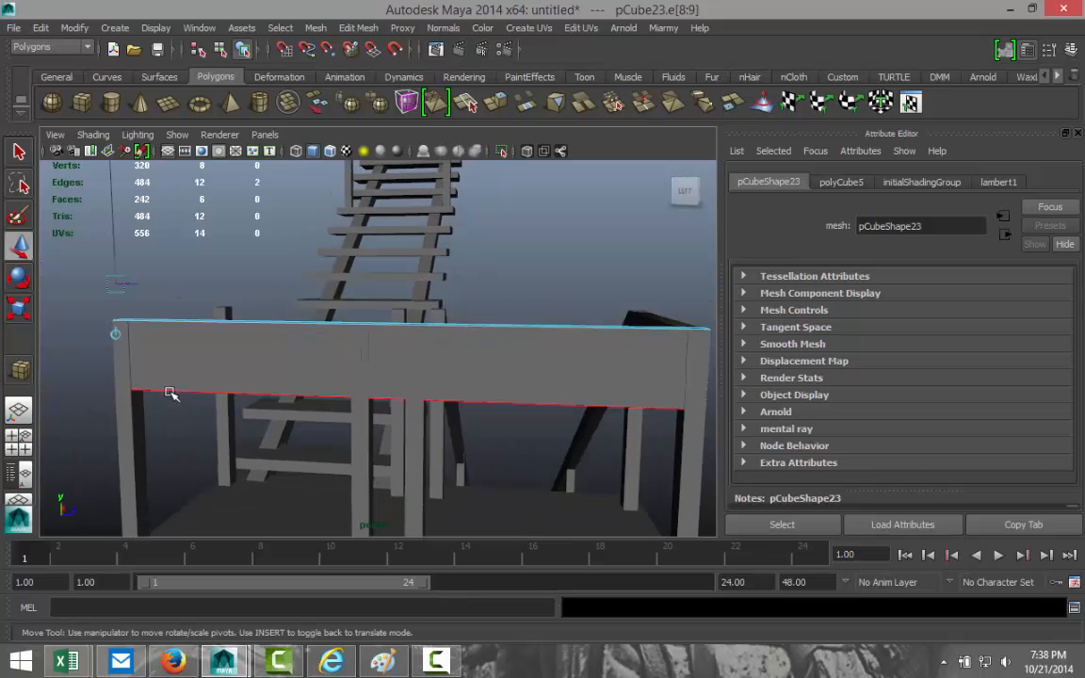
{"action": "left_click_drag", "start_coordinate": [359, 437], "coordinate": [301, 484], "text": "alt"}
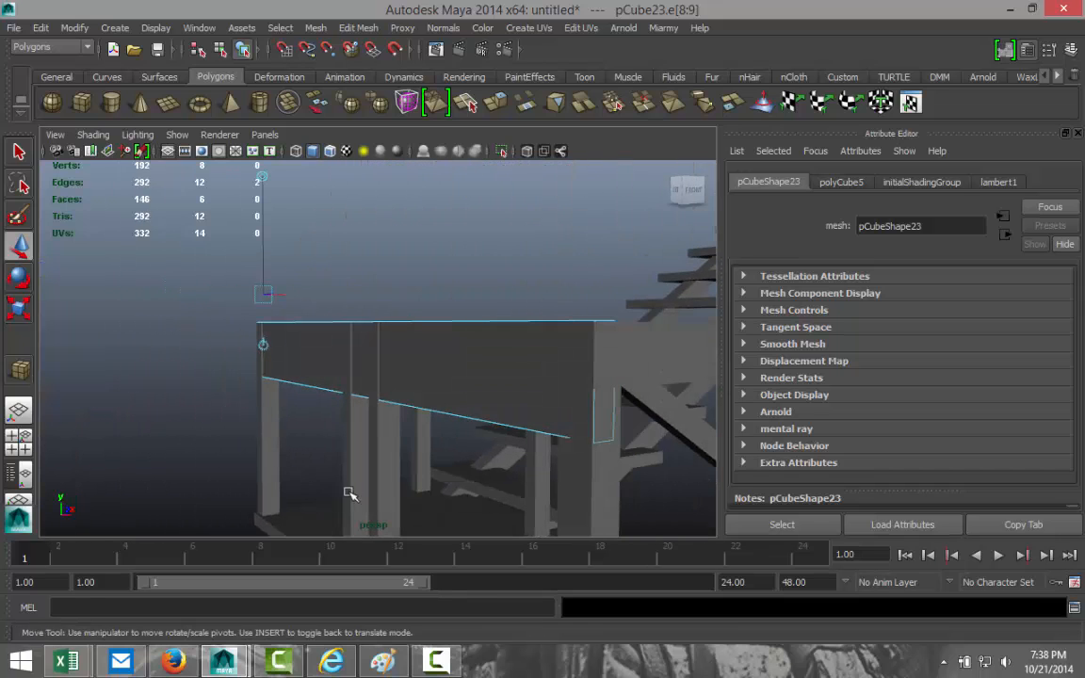
{"action": "key", "text": "r"}
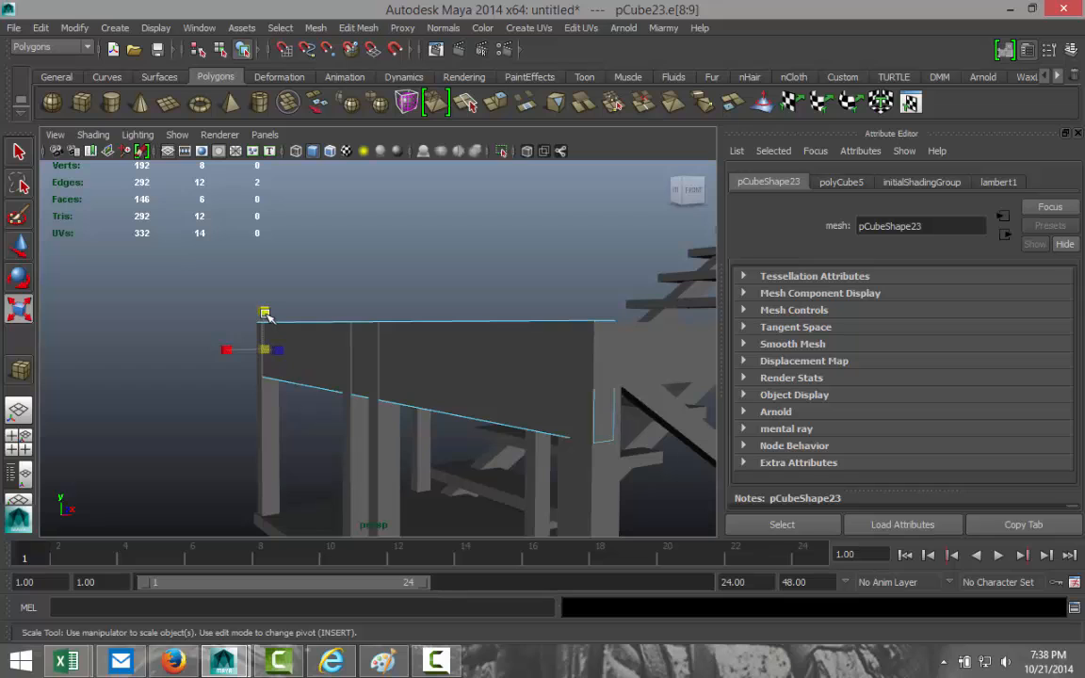
{"action": "left_click_drag", "start_coordinate": [264, 312], "coordinate": [267, 321]}
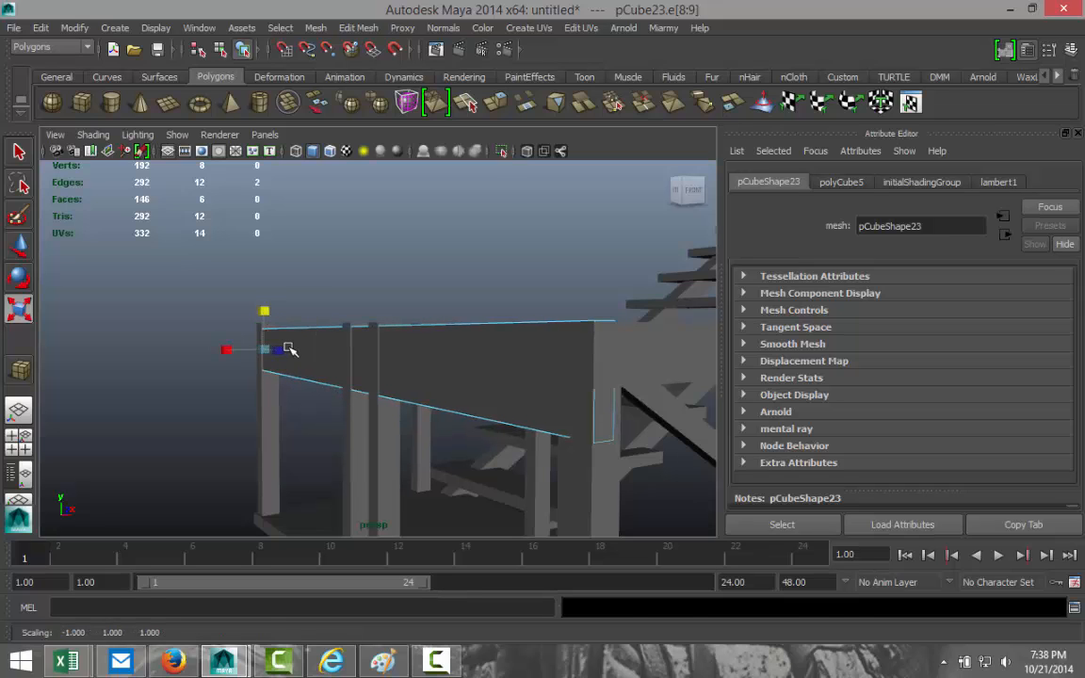
{"action": "left_click", "coordinate": [356, 299]}
Return to object selection, select the bar and raise its pivot to its top edge, at about Y 14.523.
{"action": "left_click_drag", "start_coordinate": [375, 374], "coordinate": [416, 382], "text": "alt"}
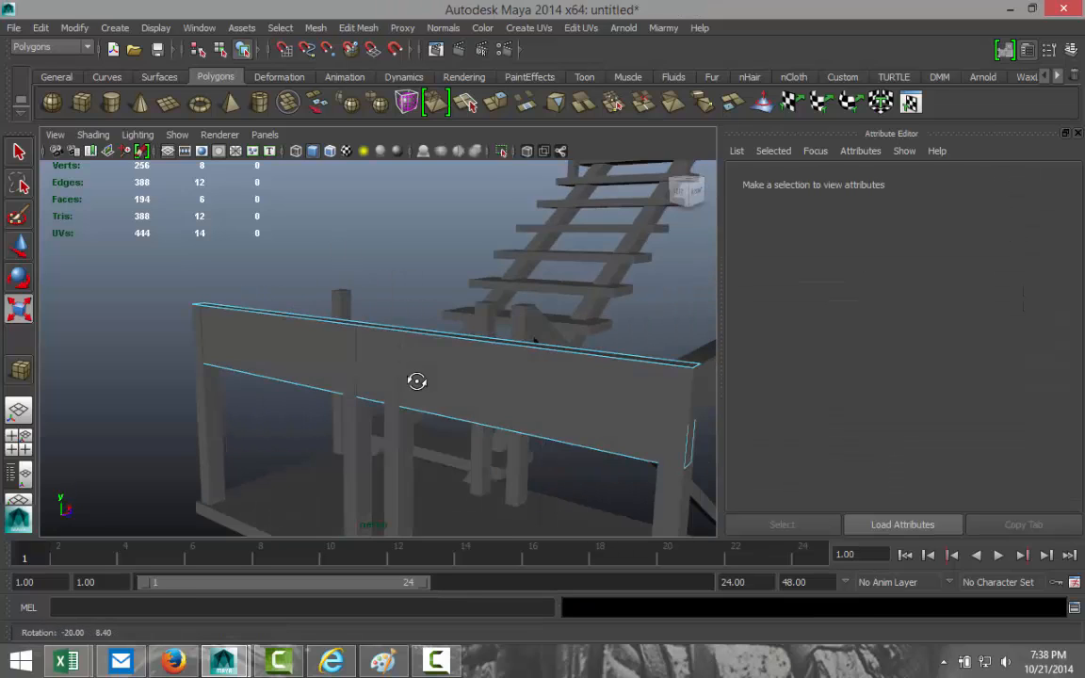
{"action": "right_click_drag", "start_coordinate": [472, 371], "coordinate": [532, 309]}
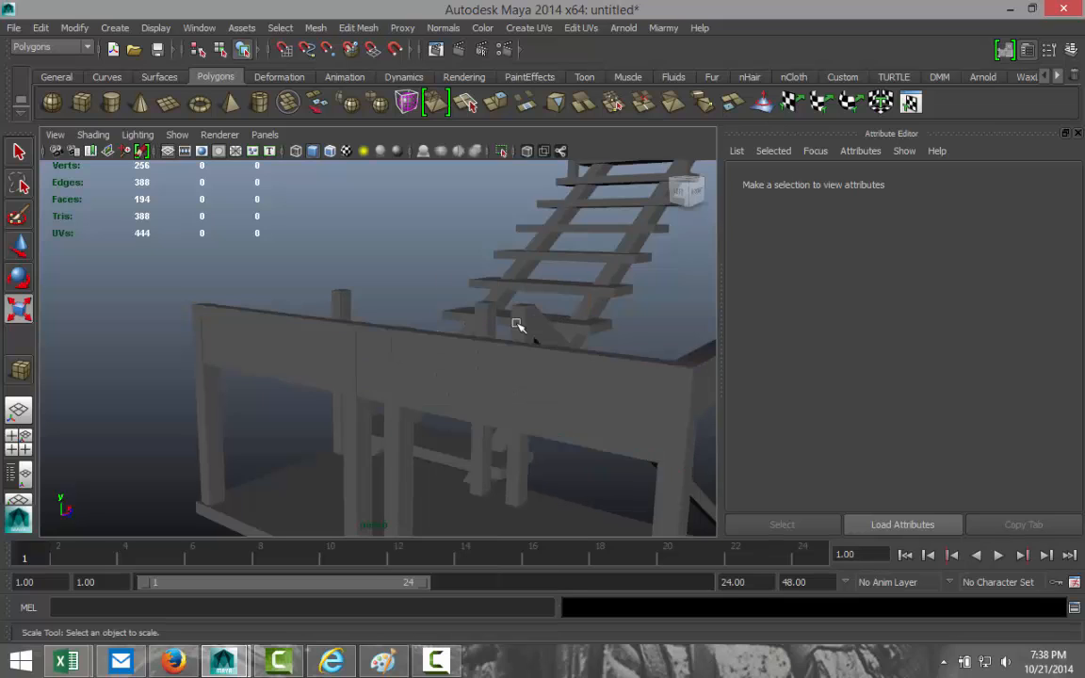
{"action": "left_click", "coordinate": [502, 372]}
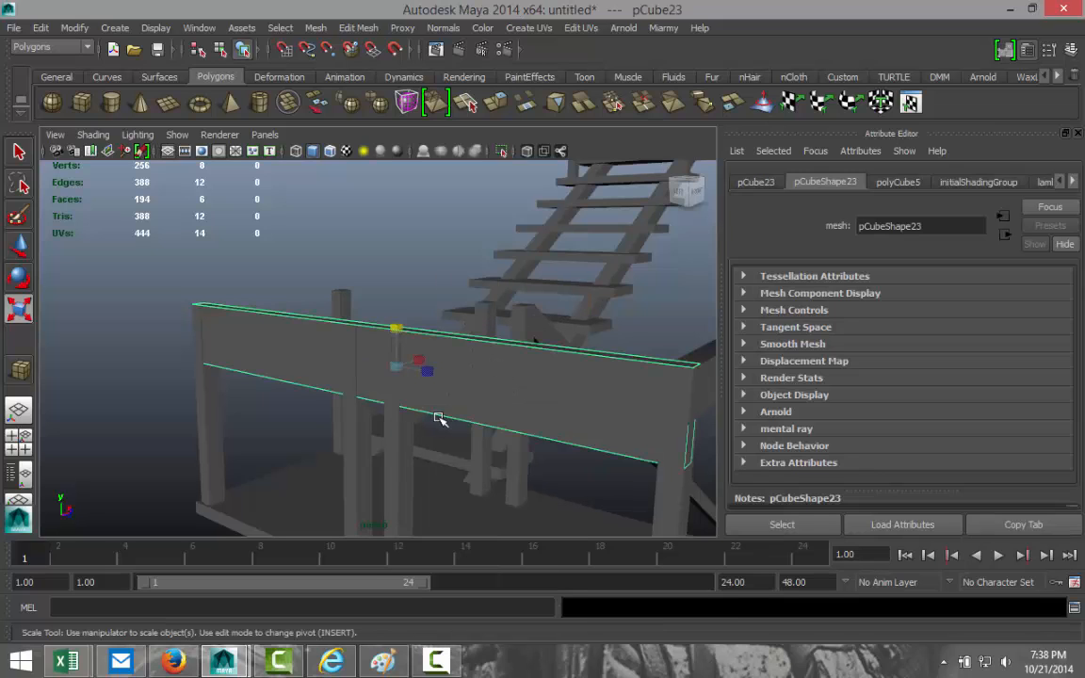
{"action": "key", "text": "w"}
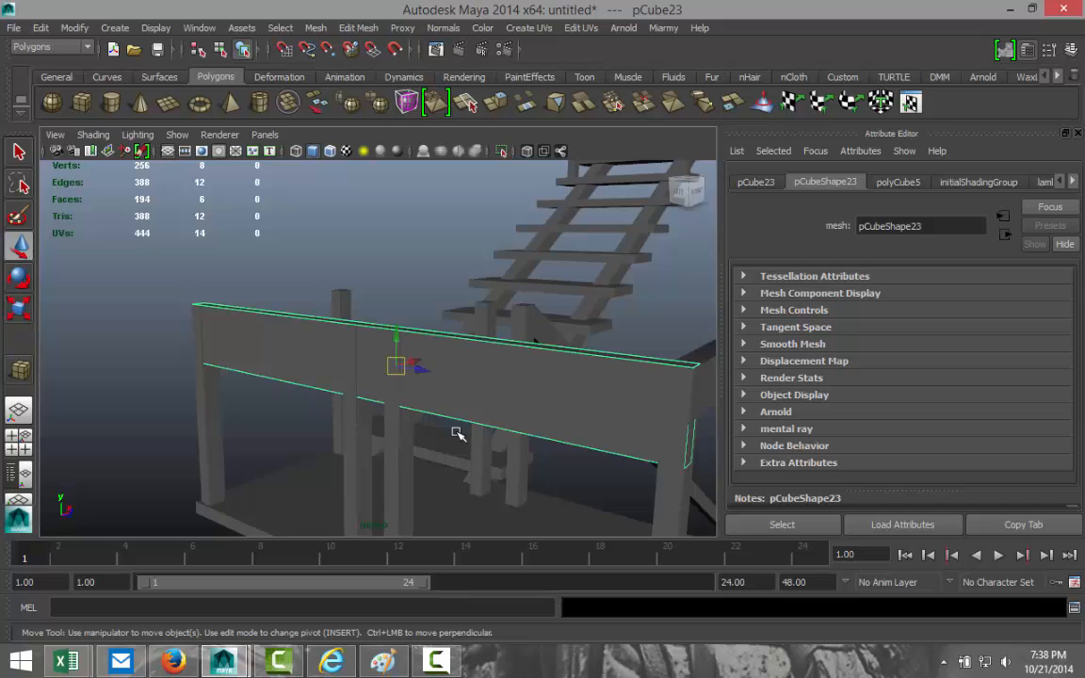
{"action": "key", "text": "Insert"}
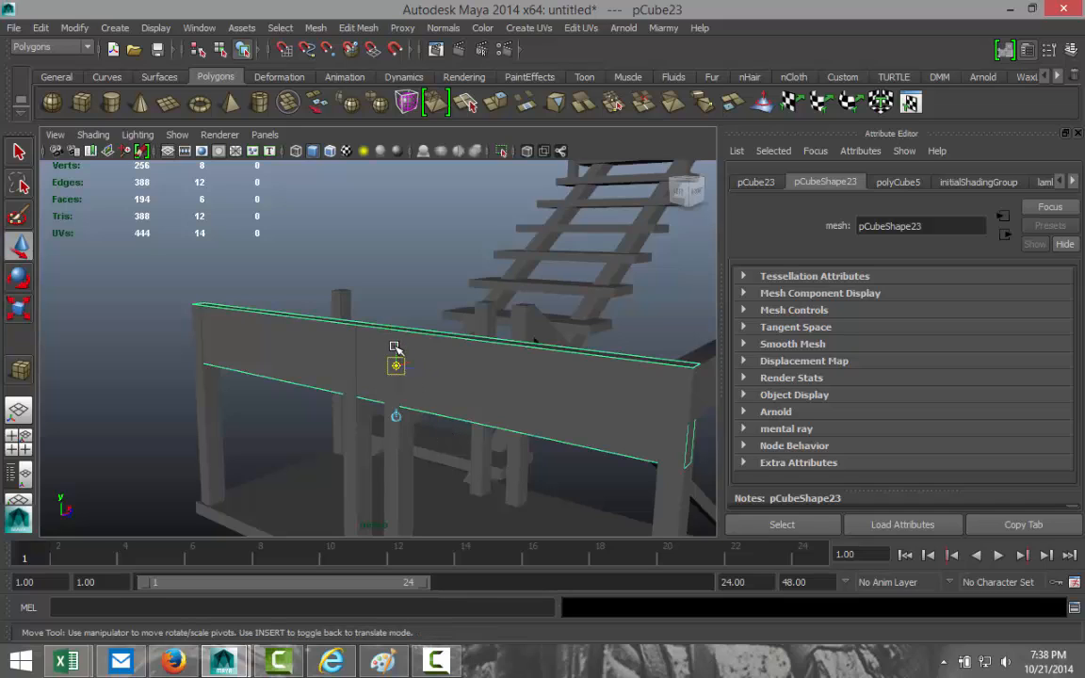
{"action": "left_click_drag", "start_coordinate": [395, 348], "coordinate": [400, 314]}
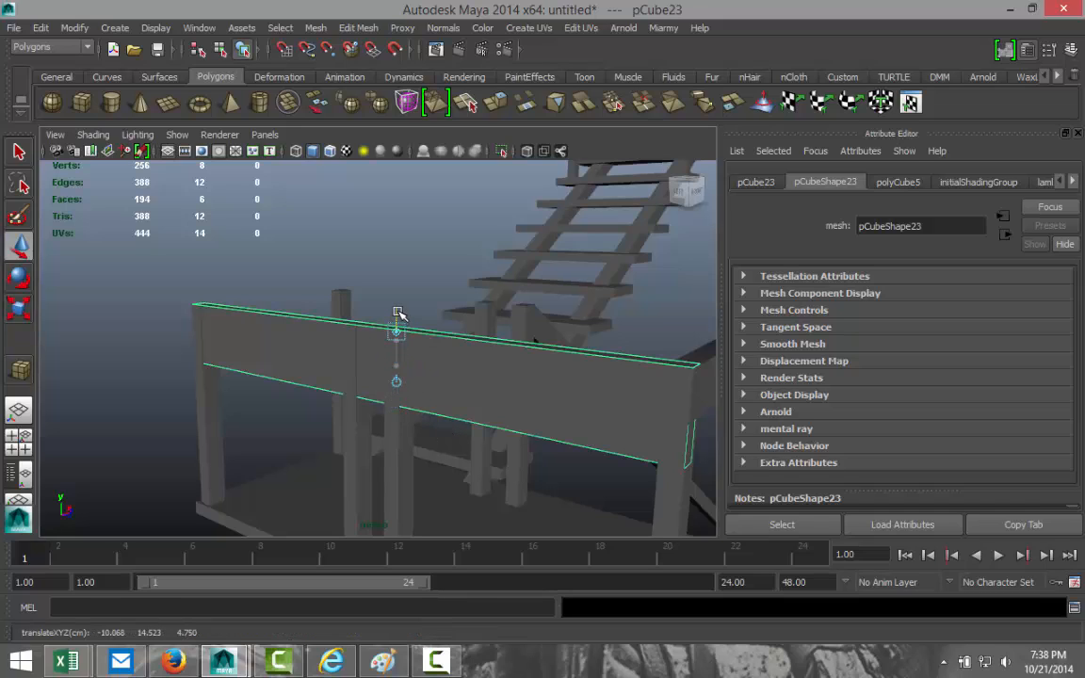
In the side view, fine-tune the pivot's height onto the bar's top edge and activate the Scale tool.
{"action": "left_click", "coordinate": [26, 446]}
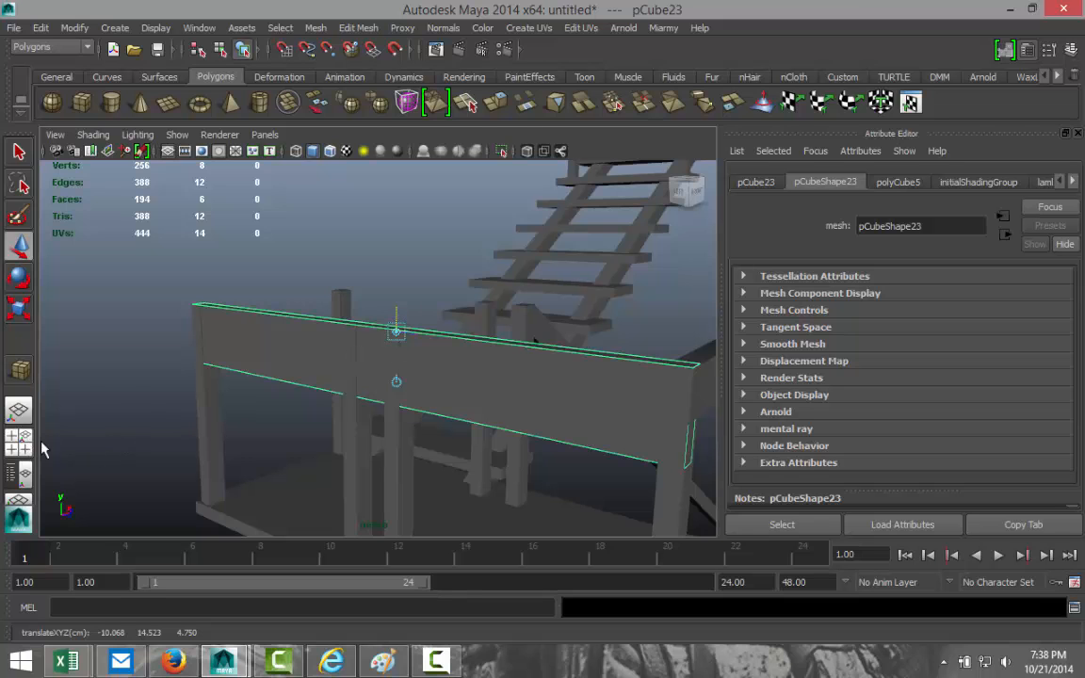
{"action": "key", "text": "space"}
{"action": "scroll", "coordinate": [486, 474], "scroll_direction": "down", "scroll_amount": 2}
{"action": "middle_click_drag", "start_coordinate": [484, 475], "coordinate": [635, 475], "text": "alt"}
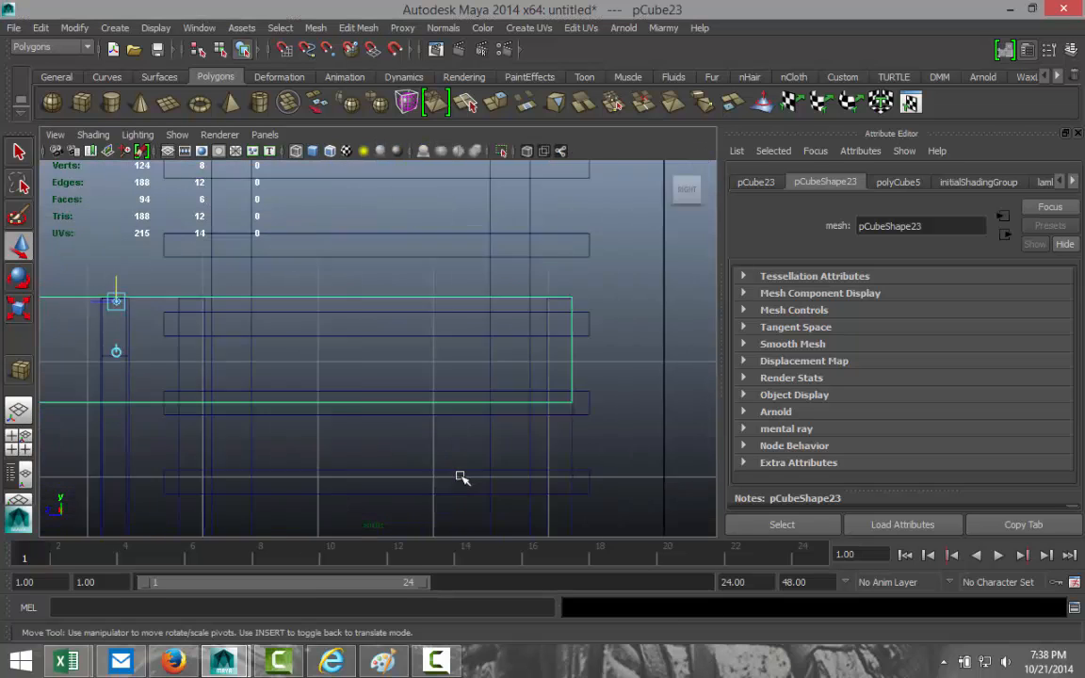
{"action": "scroll", "coordinate": [461, 474], "scroll_direction": "down", "scroll_amount": 2}
{"action": "middle_click_drag", "start_coordinate": [188, 445], "coordinate": [359, 438], "text": "alt"}
{"action": "scroll", "coordinate": [359, 433], "scroll_direction": "up", "scroll_amount": 6}
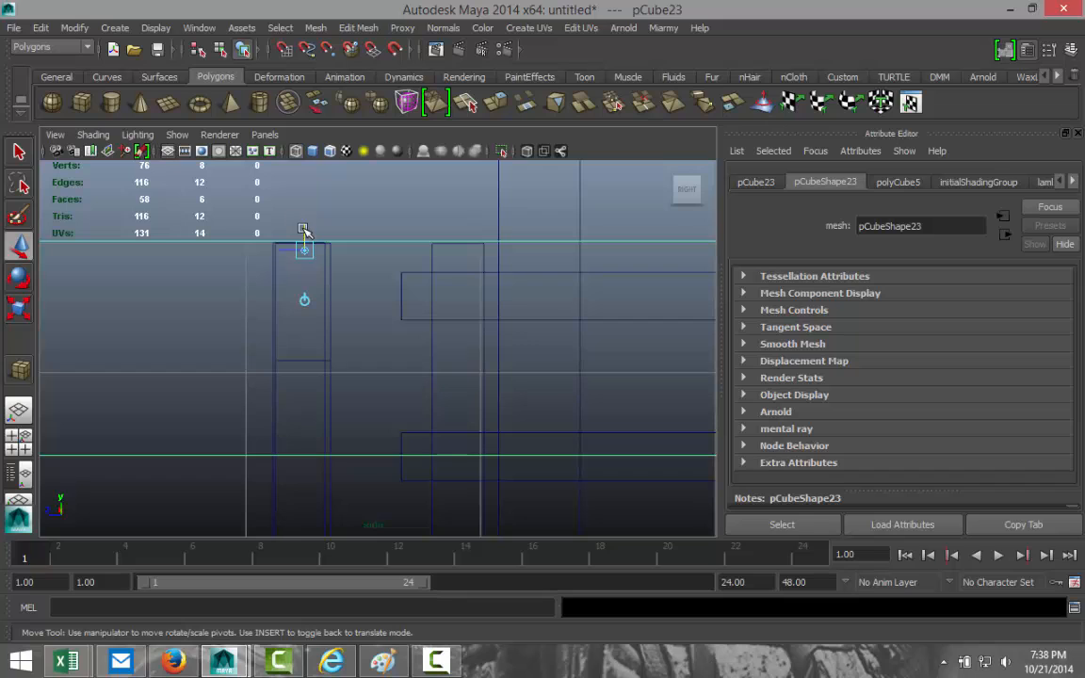
{"action": "left_click_drag", "start_coordinate": [305, 235], "coordinate": [308, 224]}
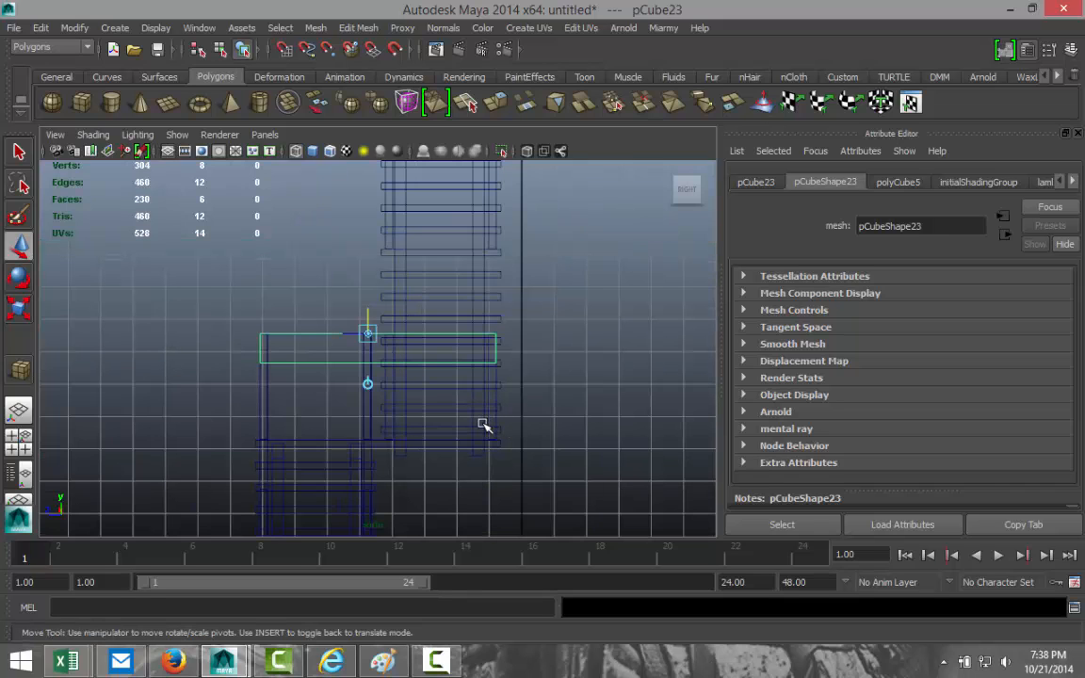
{"action": "key", "text": "r"}
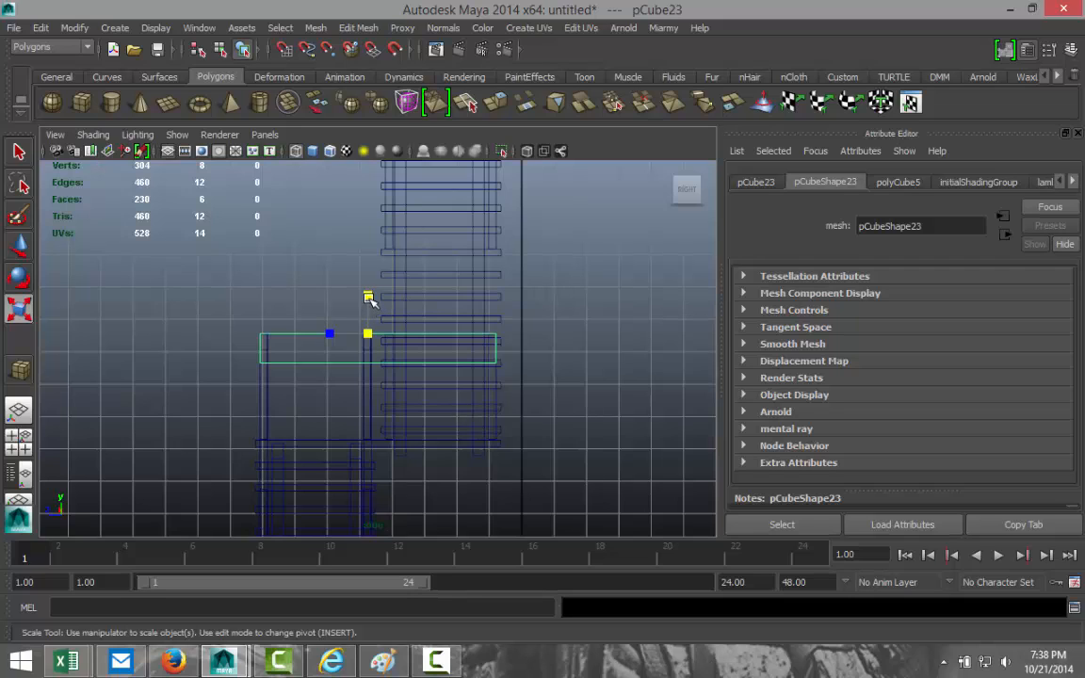
Reduce the height of the landing's long side rail to a Y scale of about 0.546.
{"action": "left_click_drag", "start_coordinate": [367, 298], "coordinate": [373, 313]}
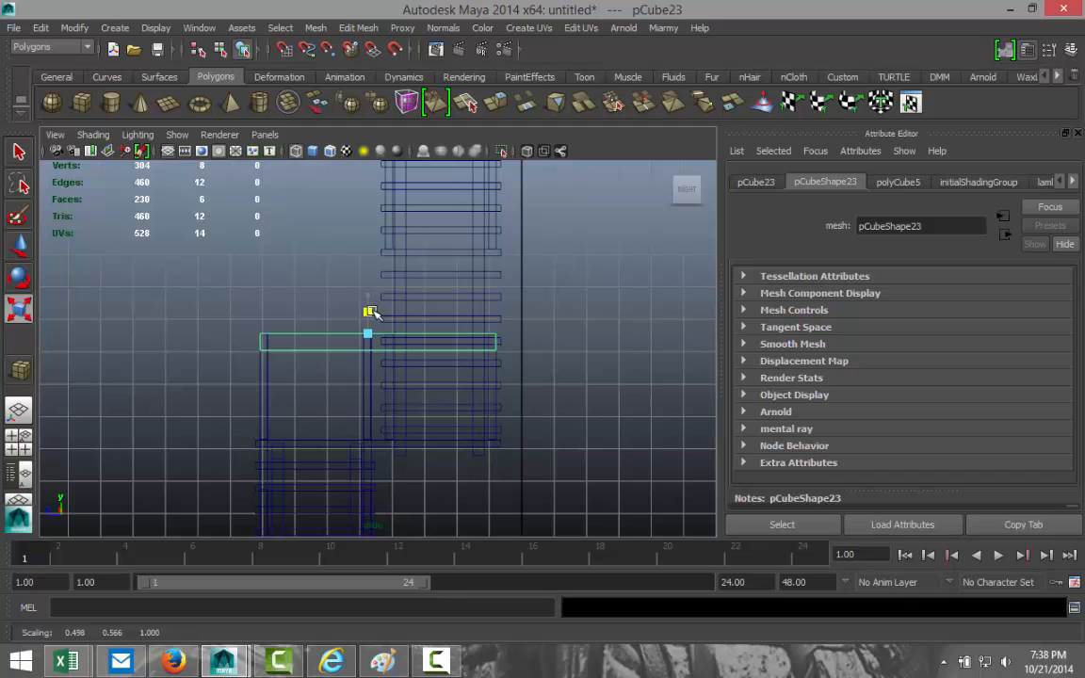
{"action": "left_click", "coordinate": [18, 410]}
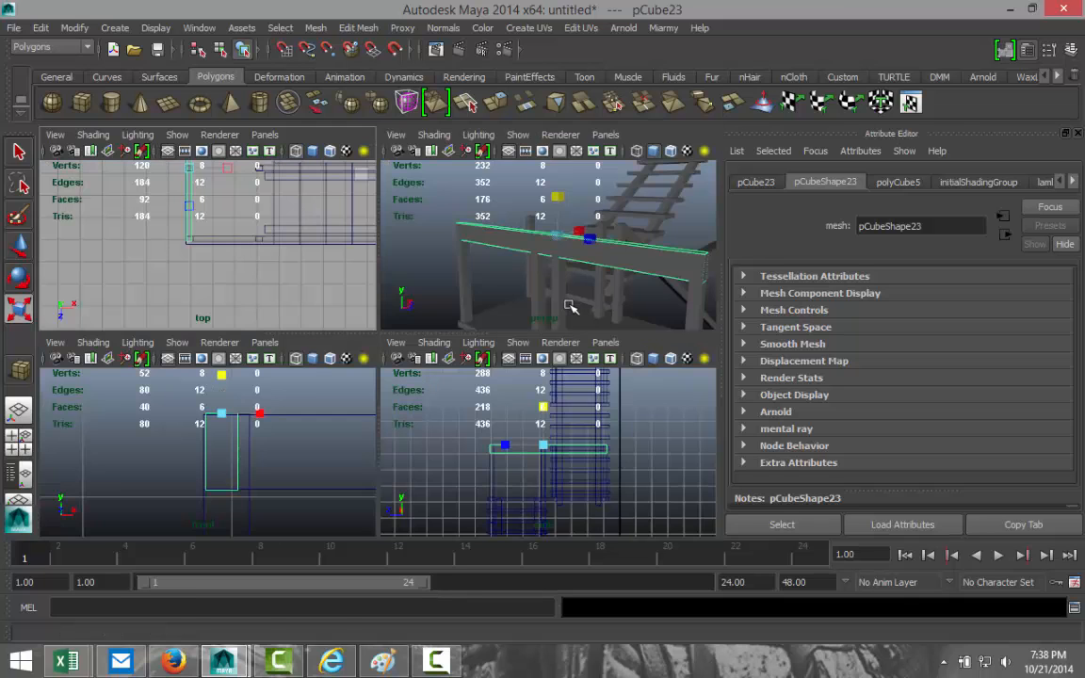
{"action": "key", "text": "space"}
{"action": "left_click_drag", "start_coordinate": [543, 458], "coordinate": [453, 445], "text": "alt"}
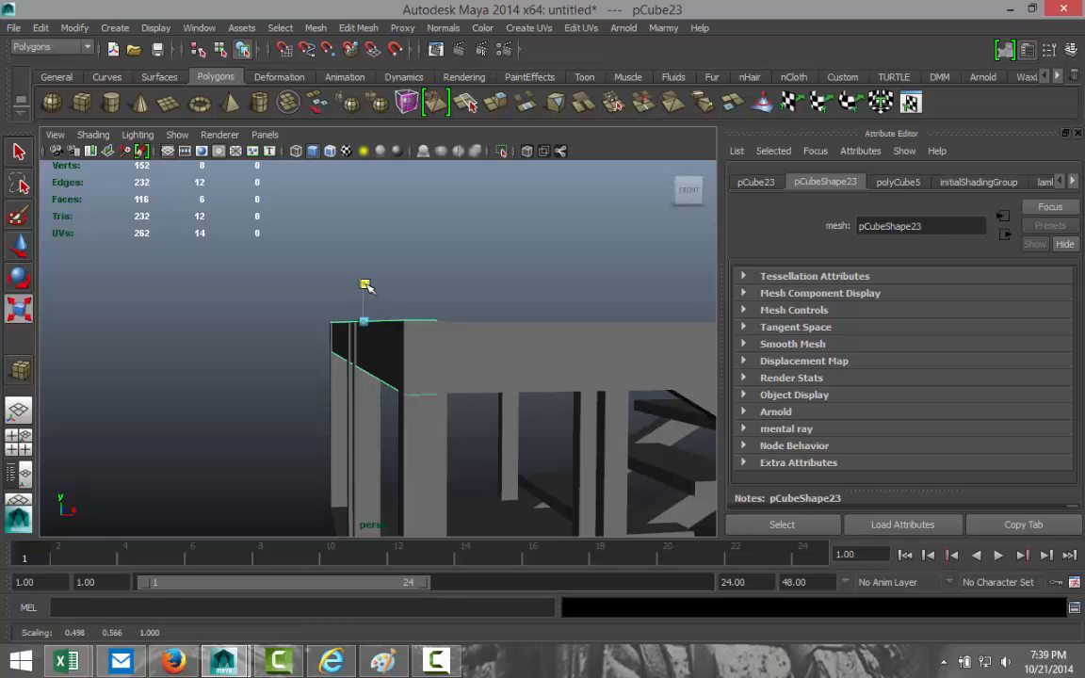
{"action": "left_click_drag", "start_coordinate": [366, 287], "coordinate": [368, 288]}
{"action": "left_click_drag", "start_coordinate": [356, 329], "coordinate": [393, 402], "text": "alt"}
Nudge the landing's side rail slightly outward along X to about -10.089 and deselect it.
{"action": "left_click", "coordinate": [497, 227]}
{"action": "left_click", "coordinate": [433, 405]}
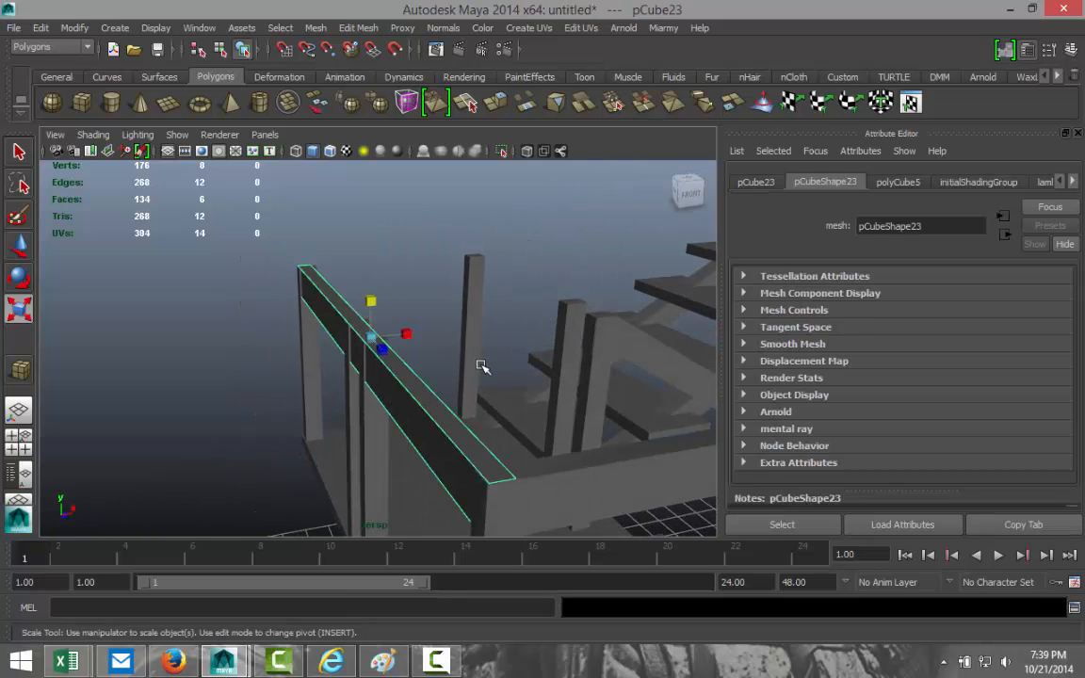
{"action": "key", "text": "w"}
{"action": "left_click", "coordinate": [405, 336]}
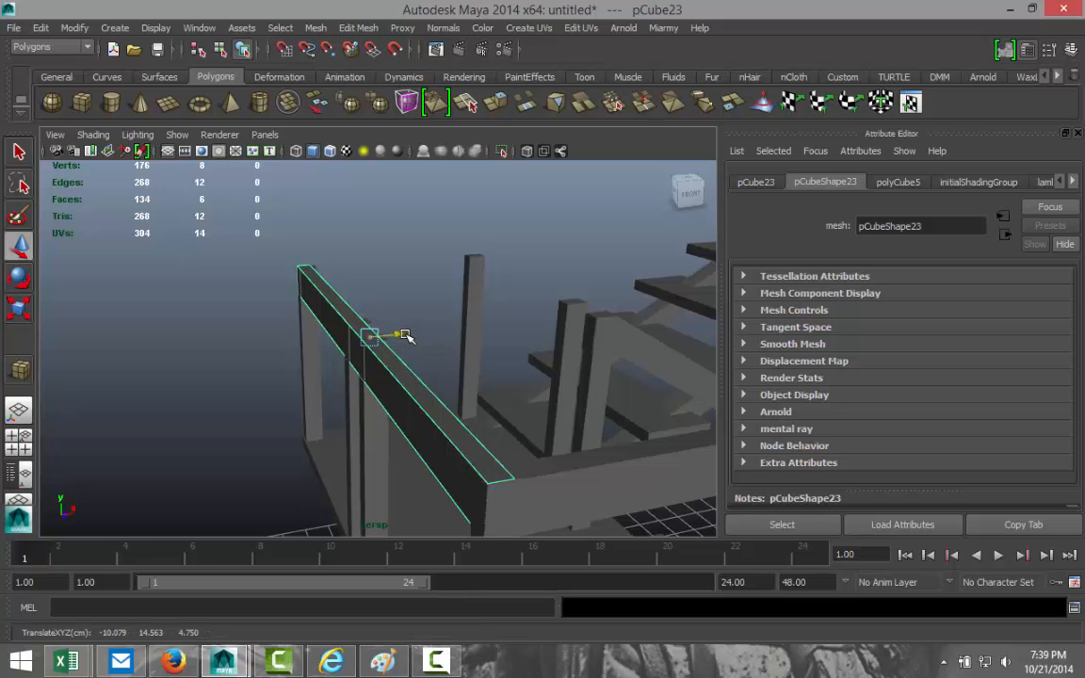
{"action": "left_click_drag", "start_coordinate": [405, 336], "coordinate": [403, 336]}
{"action": "left_click", "coordinate": [194, 353]}
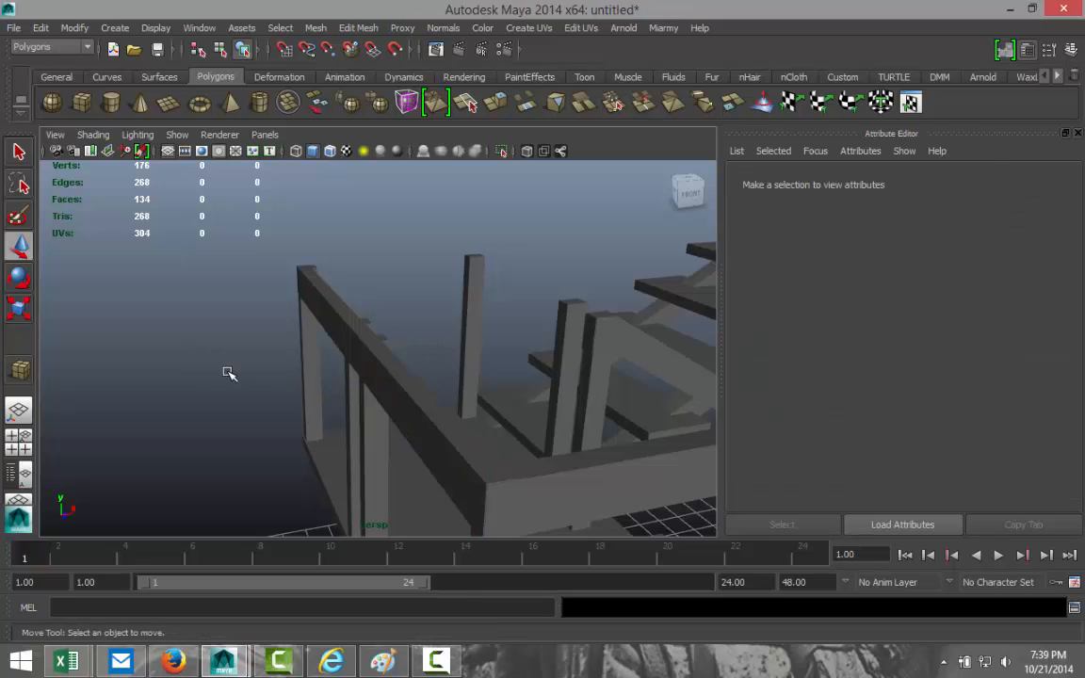
Duplicate the landing's long side rail.
{"action": "left_click_drag", "start_coordinate": [200, 371], "coordinate": [271, 402], "text": "alt"}
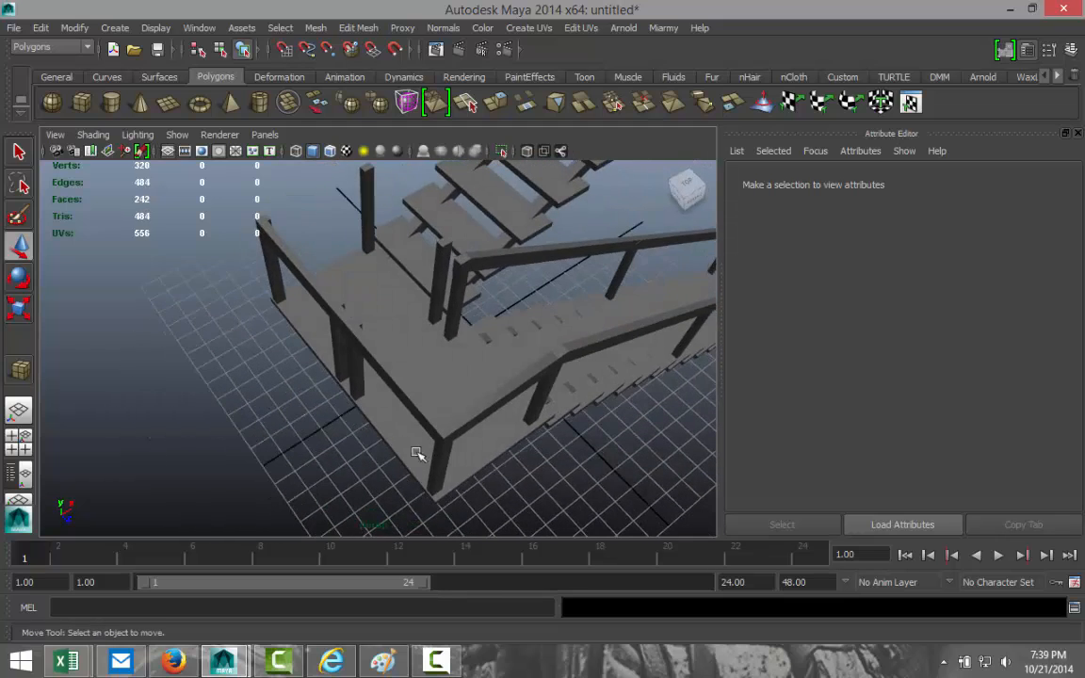
{"action": "left_click_drag", "start_coordinate": [358, 431], "coordinate": [262, 427], "text": "alt"}
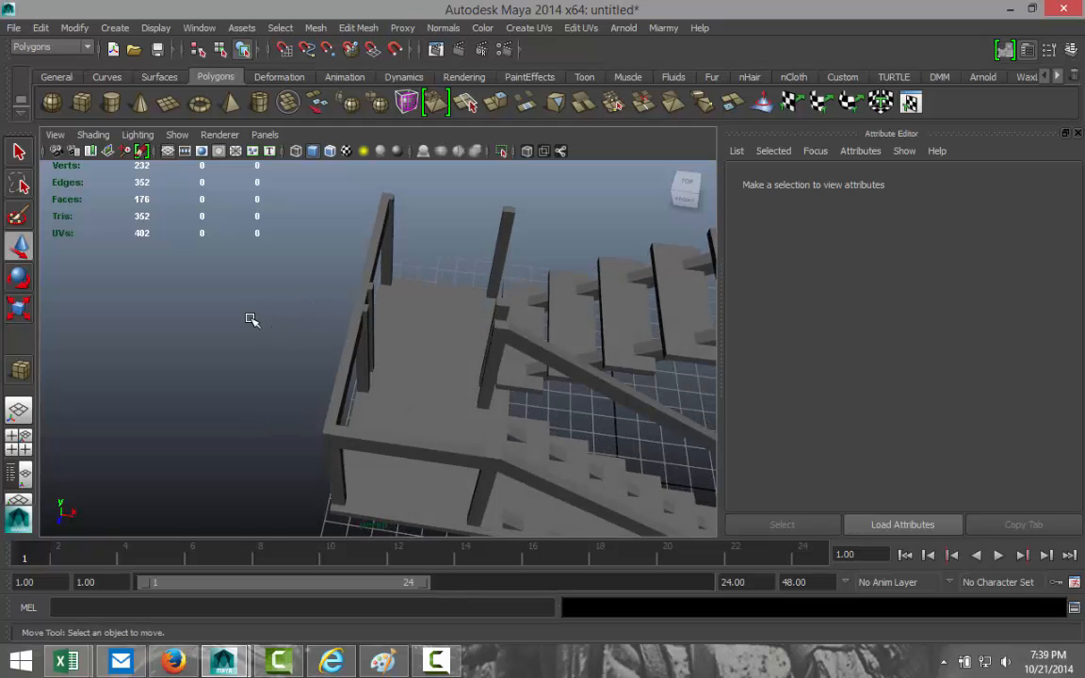
{"action": "left_click_drag", "start_coordinate": [242, 327], "coordinate": [271, 325], "text": "alt"}
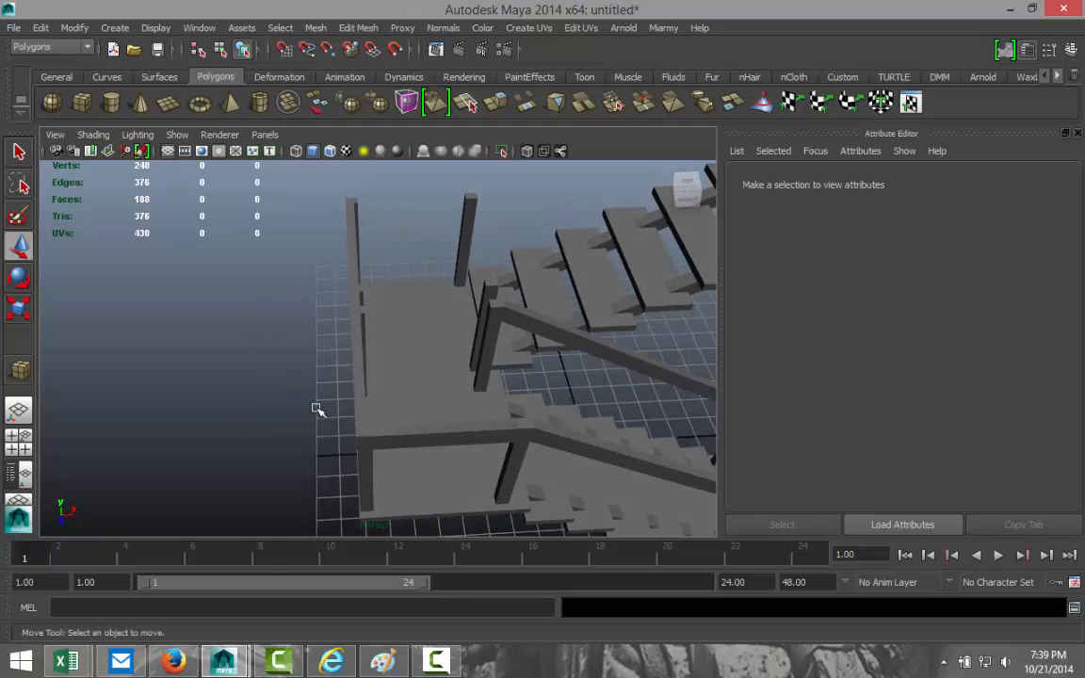
{"action": "left_click_drag", "start_coordinate": [295, 371], "coordinate": [291, 426], "text": "alt"}
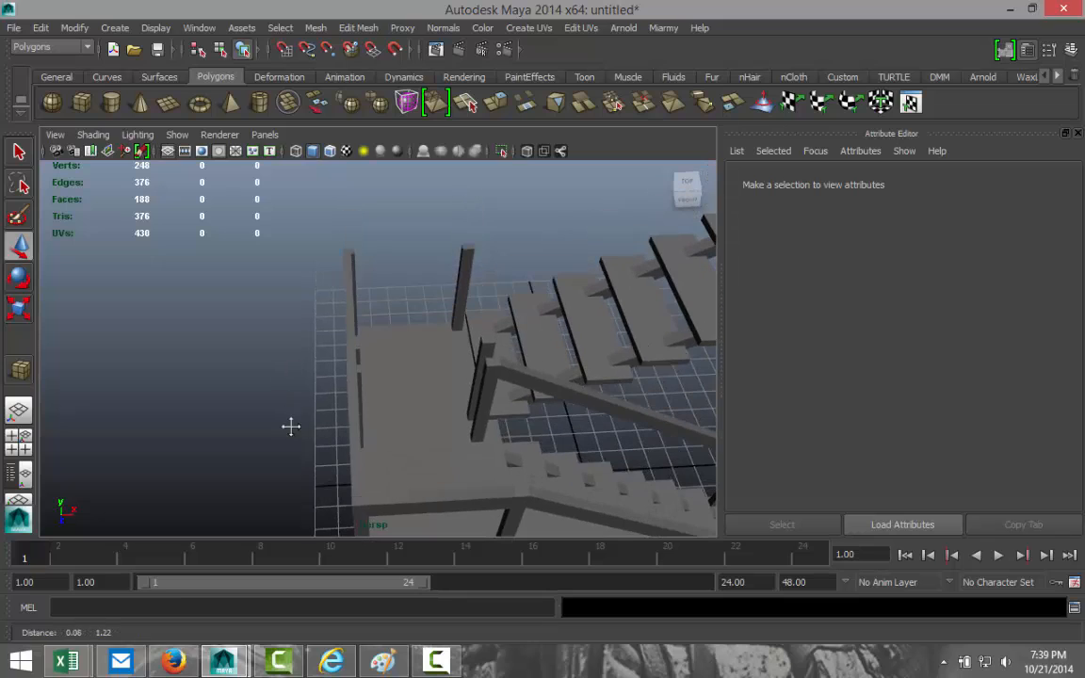
{"action": "left_click", "coordinate": [346, 315]}
{"action": "key", "text": "ctrl+d"}
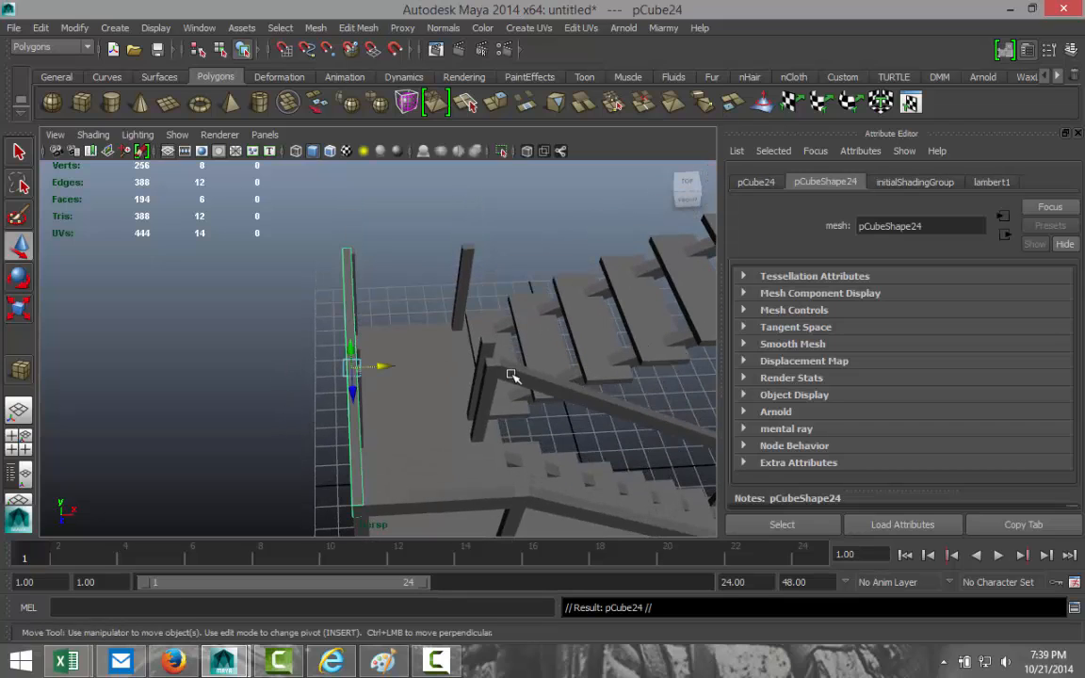
Rotate the duplicated rail to exactly -90 degrees around Y so it runs across the landing.
{"action": "key", "text": "e"}
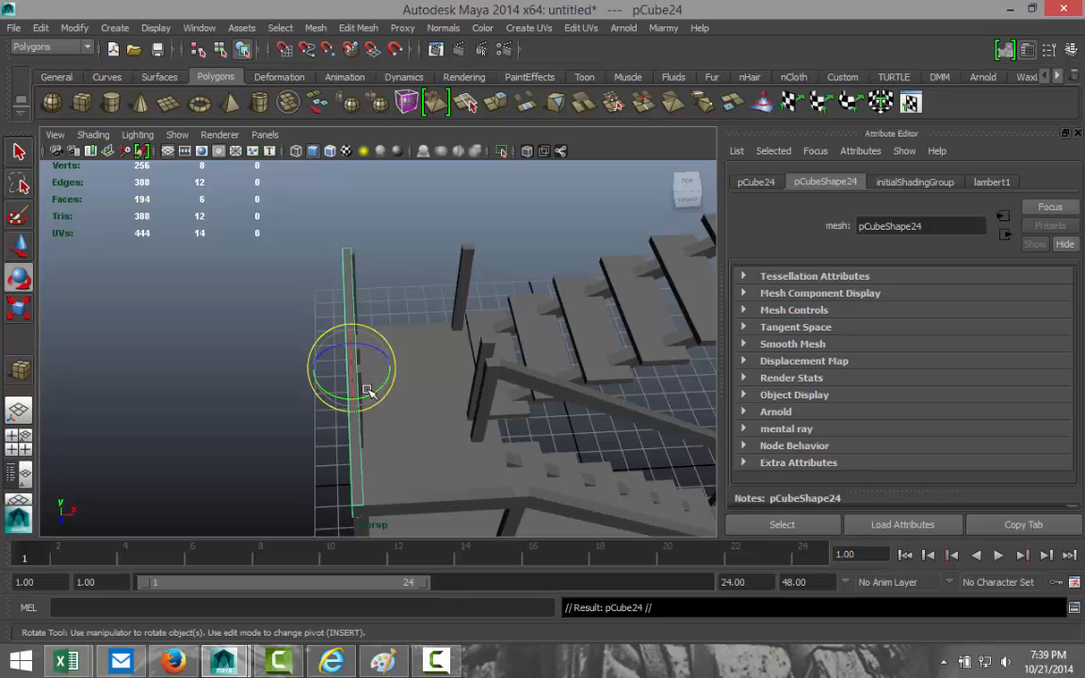
{"action": "left_click_drag", "start_coordinate": [374, 392], "coordinate": [309, 388]}
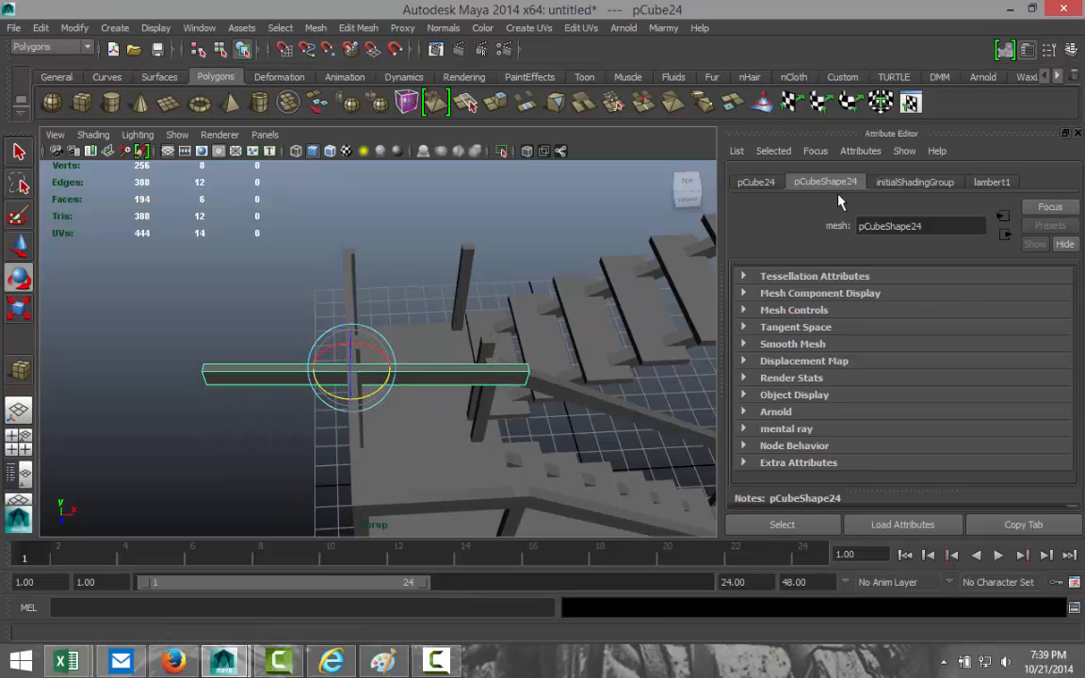
{"action": "left_click", "coordinate": [757, 182]}
{"action": "left_click", "coordinate": [954, 315]}
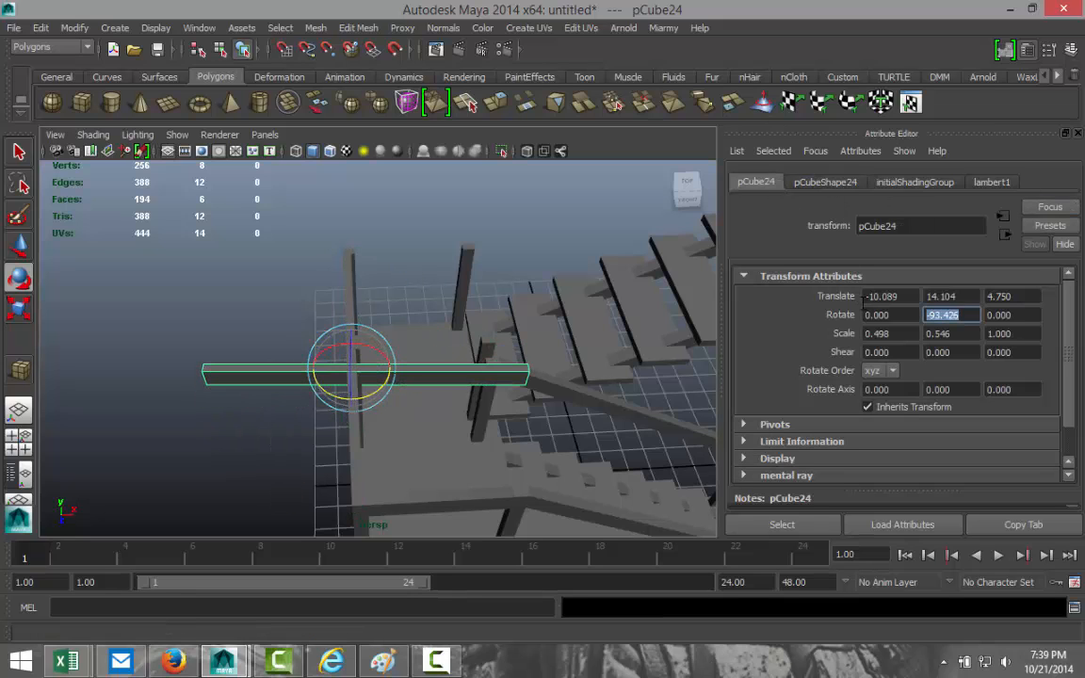
{"action": "type", "text": "-90"}
{"action": "key", "text": "Return"}
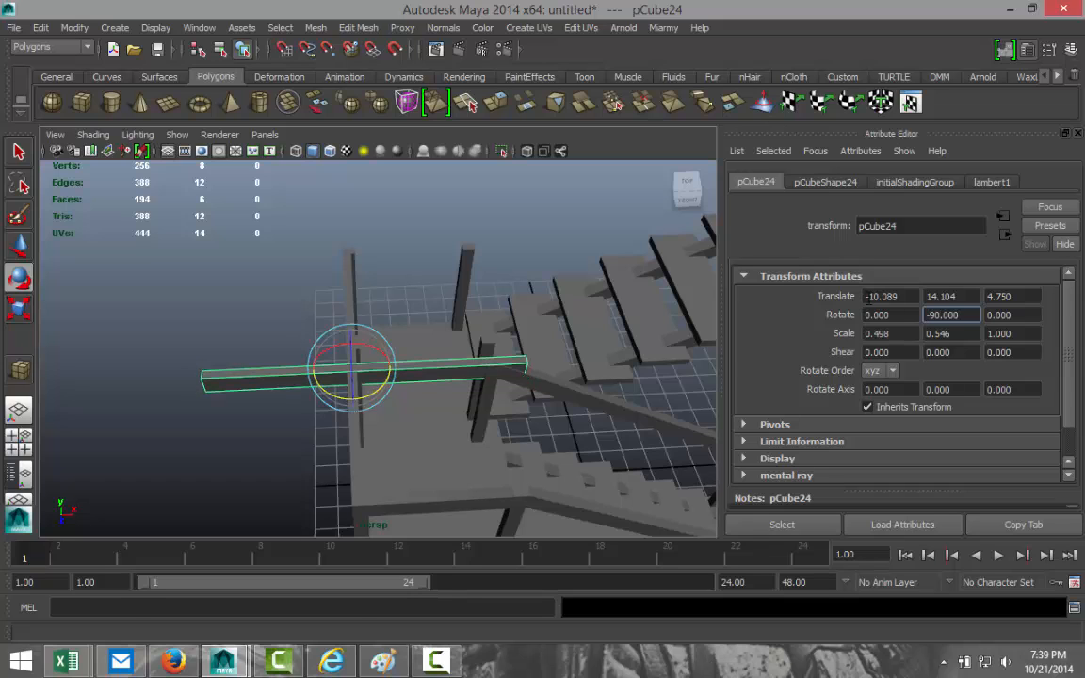
{"action": "left_click", "coordinate": [259, 325]}
{"action": "left_click", "coordinate": [279, 375]}
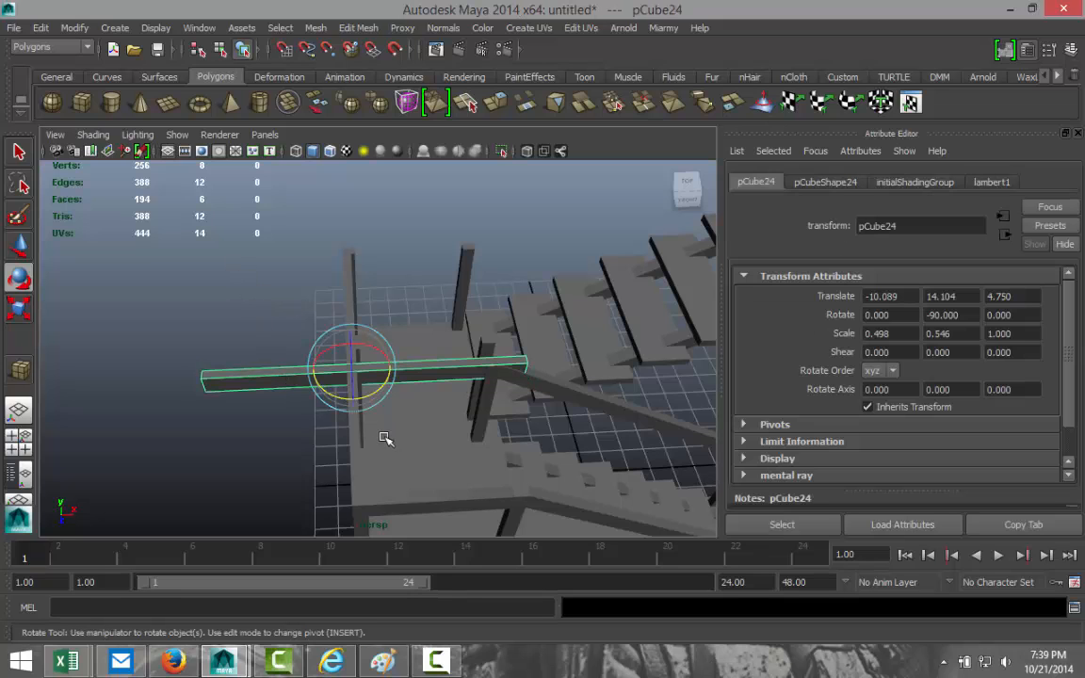
Move the rotated rail onto the landing's back edge, flush with the corner, at about X -6.882 and Z 0.748.
{"action": "key", "text": "w"}
{"action": "left_click_drag", "start_coordinate": [356, 377], "coordinate": [364, 266]}
{"action": "left_click", "coordinate": [18, 413]}
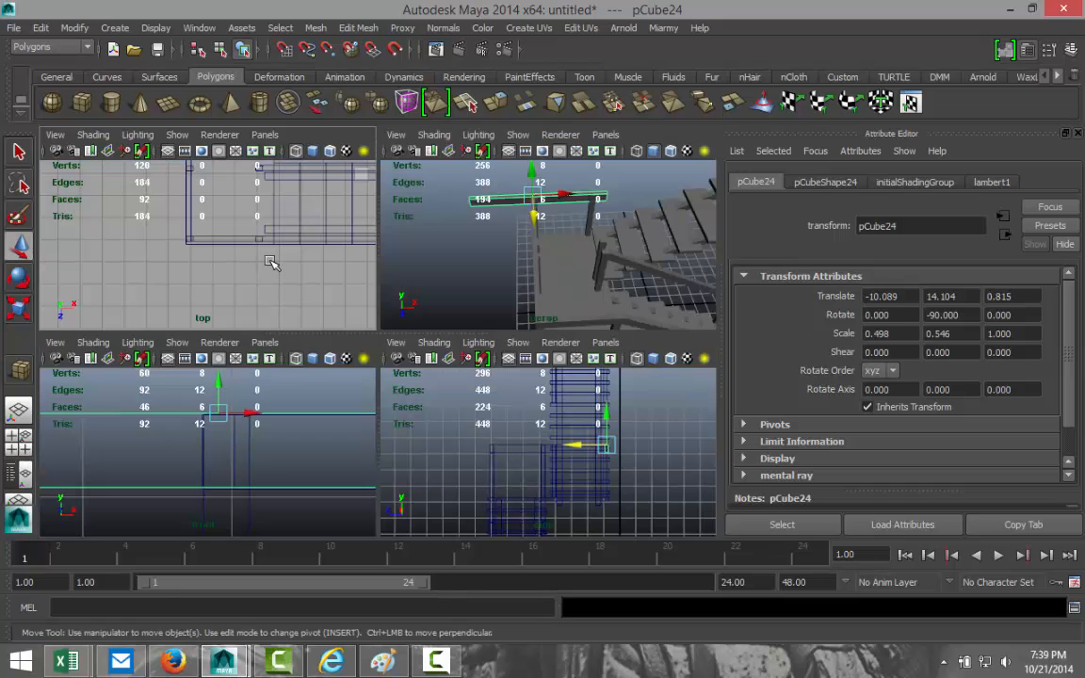
{"action": "key", "text": "space"}
{"action": "key", "text": "f"}
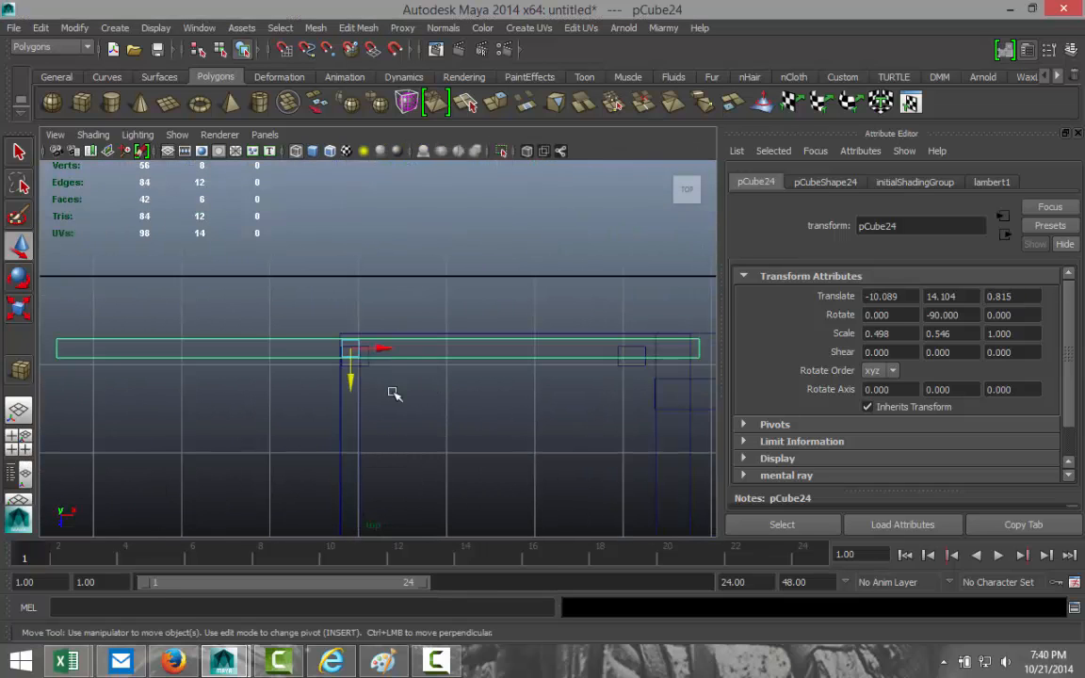
{"action": "left_click_drag", "start_coordinate": [350, 381], "coordinate": [668, 398]}
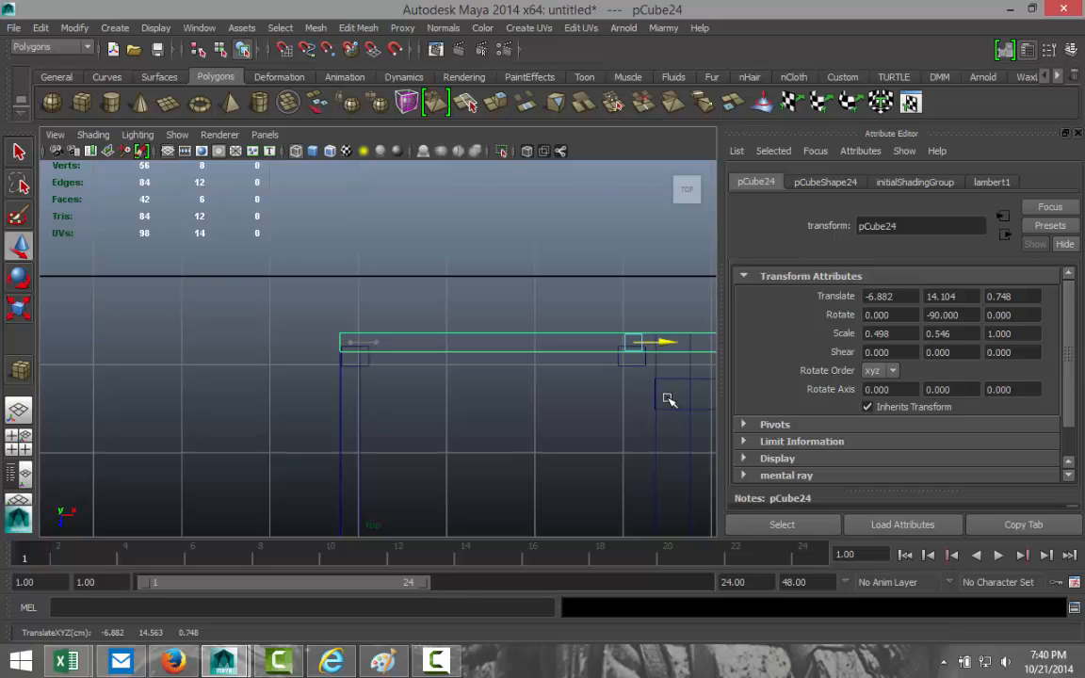
{"action": "left_click_drag", "start_coordinate": [666, 400], "coordinate": [666, 400]}
{"action": "scroll", "coordinate": [266, 437], "scroll_direction": "down", "scroll_amount": 3}
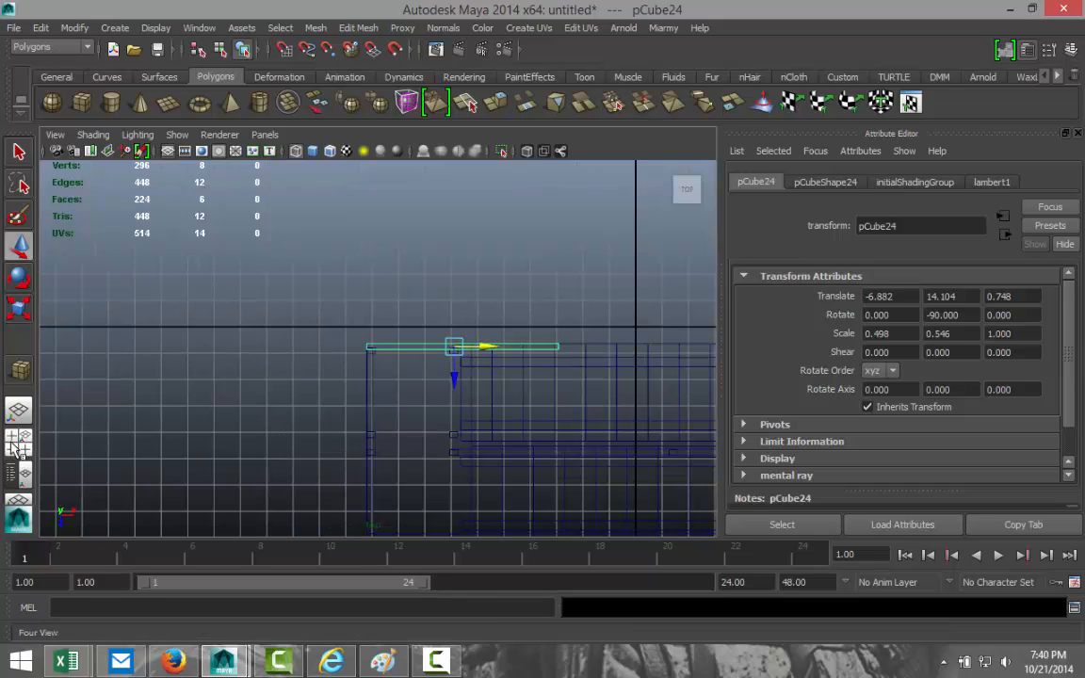
Insert an edge loop across the back rail at the post where the upper stairs begin.
{"action": "key", "text": "space"}
{"action": "key", "text": "space"}
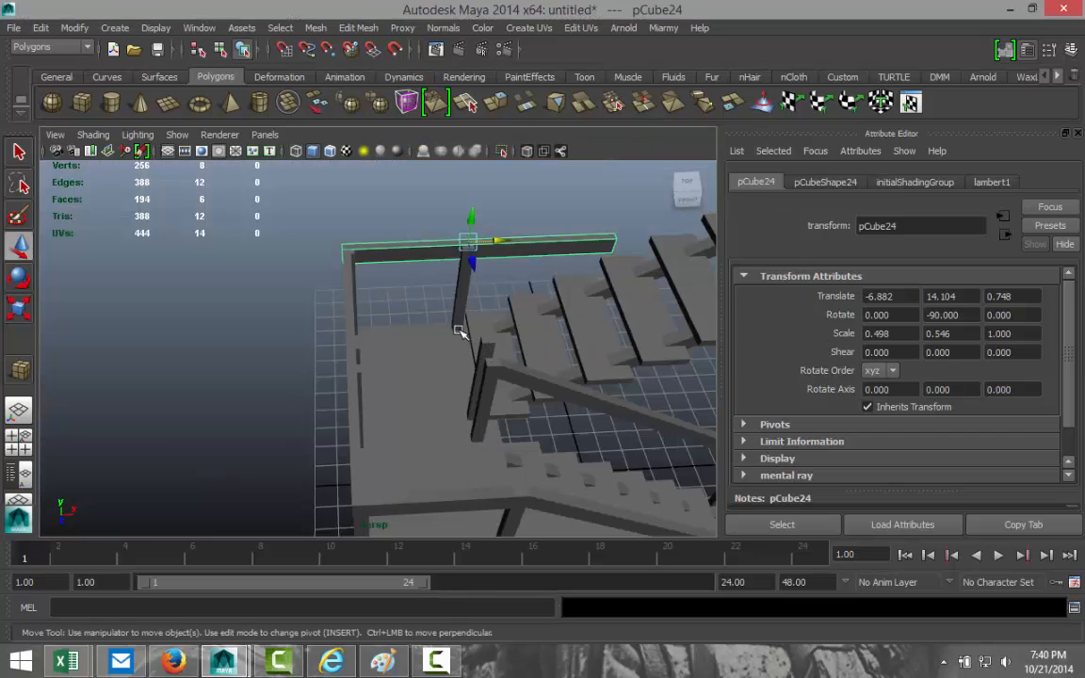
{"action": "left_click_drag", "start_coordinate": [458, 327], "coordinate": [368, 436], "text": "alt"}
{"action": "scroll", "coordinate": [512, 407], "scroll_direction": "up", "scroll_amount": 3}
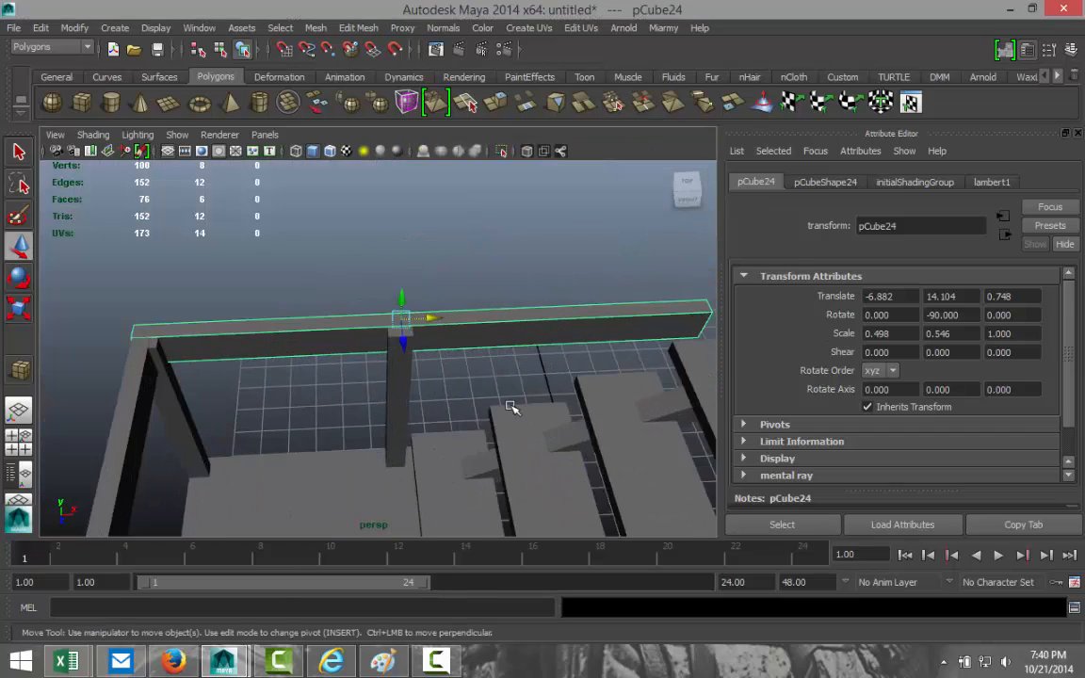
{"action": "scroll", "coordinate": [499, 419], "scroll_direction": "up", "scroll_amount": 3}
{"action": "left_click_drag", "start_coordinate": [200, 369], "coordinate": [469, 396], "text": "alt"}
{"action": "left_click_drag", "start_coordinate": [459, 483], "coordinate": [484, 475], "text": "alt"}
{"action": "middle_click_drag", "start_coordinate": [500, 405], "coordinate": [471, 294], "text": "alt"}
{"action": "left_click_drag", "start_coordinate": [452, 359], "coordinate": [463, 399], "text": "alt"}
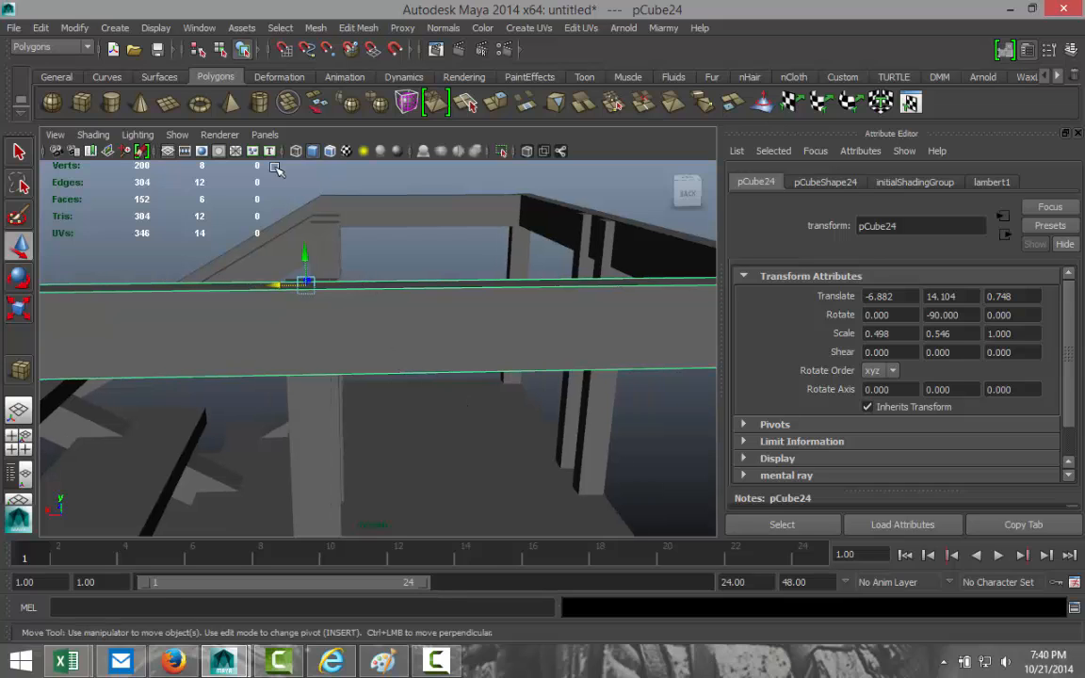
{"action": "left_click", "coordinate": [358, 28]}
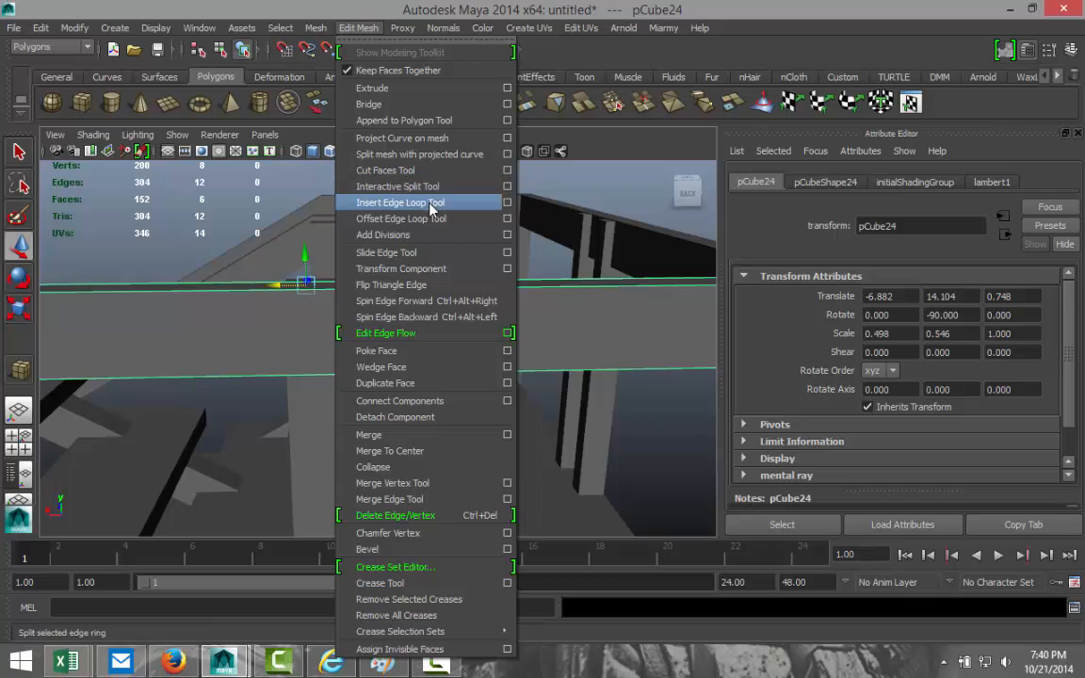
{"action": "left_click", "coordinate": [396, 203]}
{"action": "left_click", "coordinate": [290, 377]}
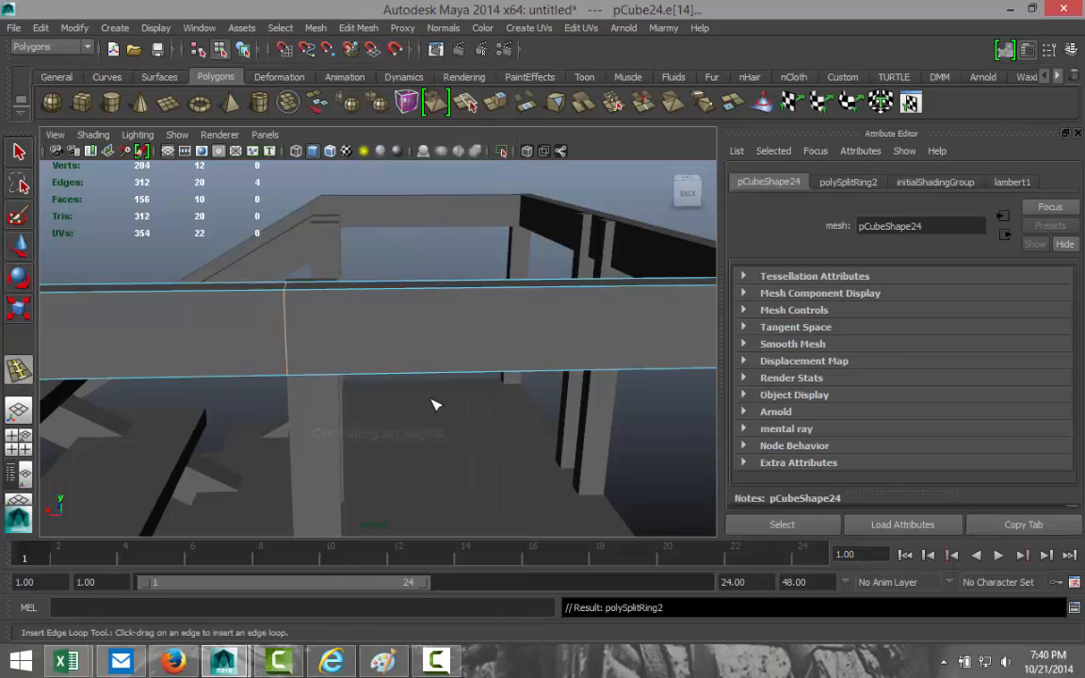
{"action": "key", "text": "q"}
{"action": "key", "text": "f"}
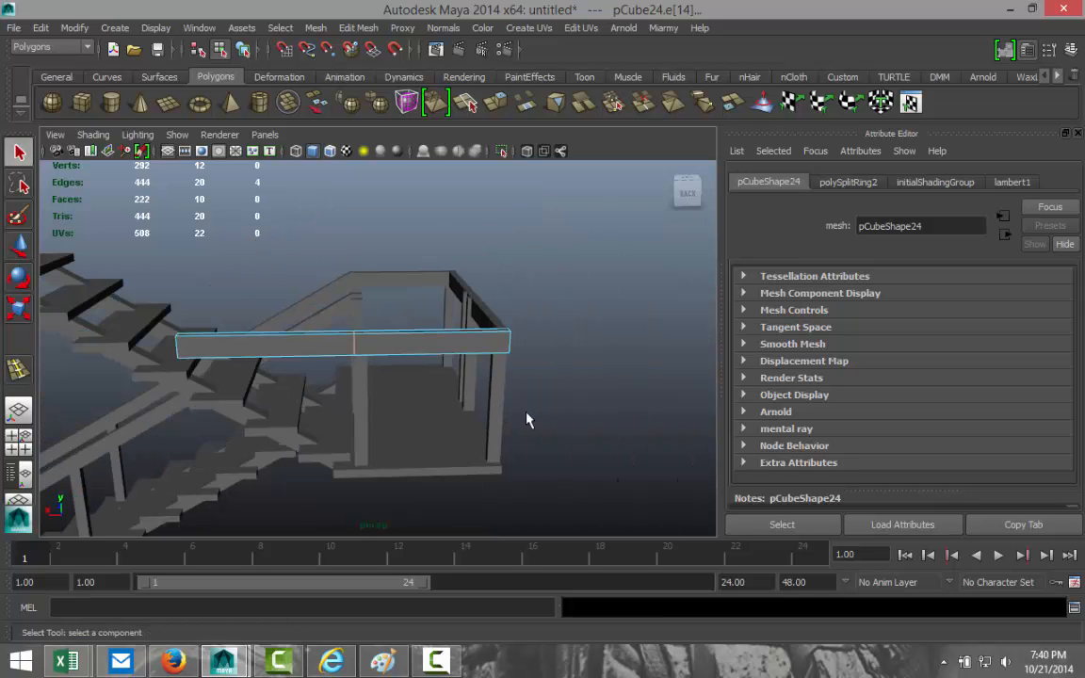
Move the back rail's stair-side end vertices up along the upper flight to about X 12.140 and Y 25.017.
{"action": "left_click_drag", "start_coordinate": [559, 413], "coordinate": [577, 443], "text": "alt"}
{"action": "left_click", "coordinate": [576, 443]}
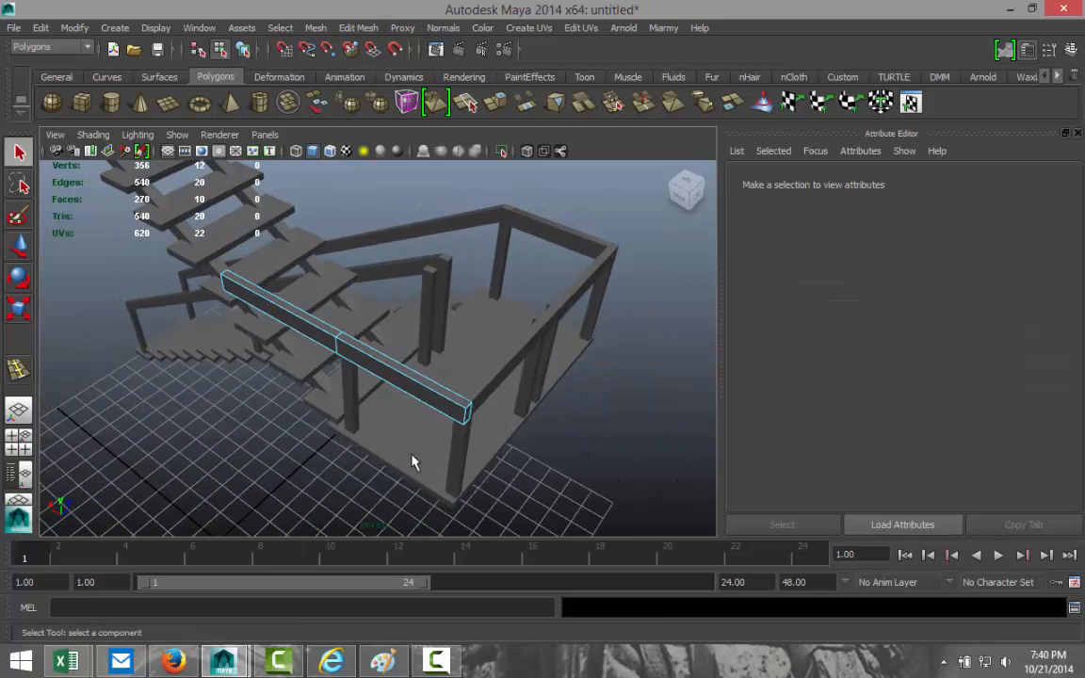
{"action": "left_click_drag", "start_coordinate": [271, 431], "coordinate": [533, 405], "text": "alt"}
{"action": "middle_click_drag", "start_coordinate": [358, 395], "coordinate": [442, 428], "text": "alt"}
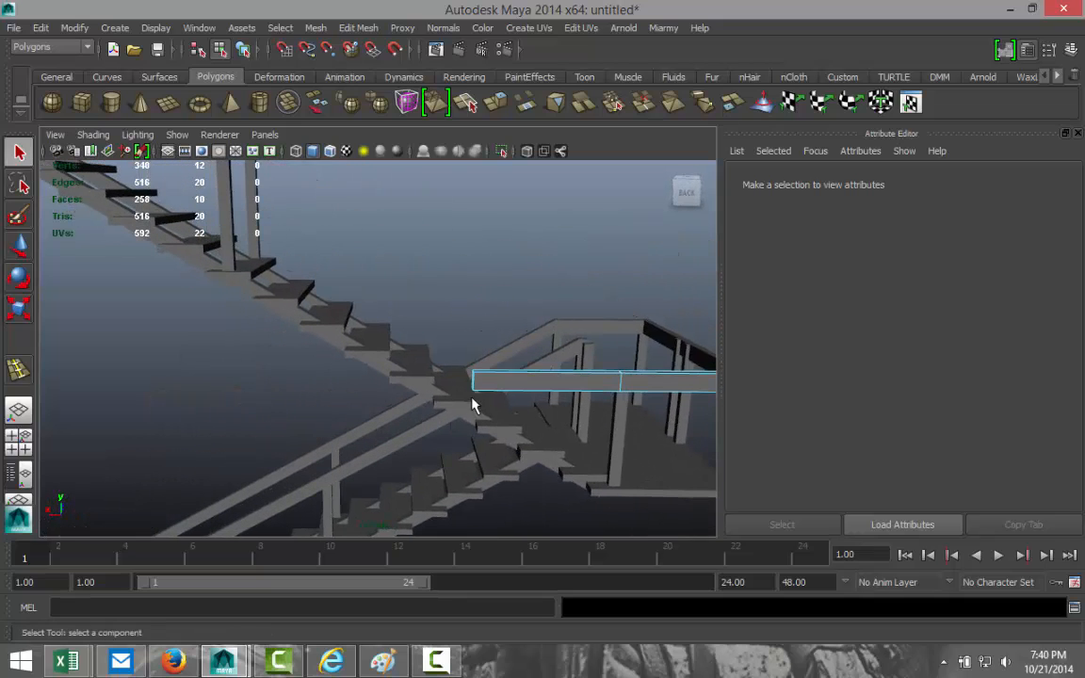
{"action": "right_click_drag", "start_coordinate": [473, 381], "coordinate": [403, 322]}
{"action": "left_click_drag", "start_coordinate": [438, 347], "coordinate": [489, 426]}
{"action": "right_click_drag", "start_coordinate": [488, 426], "coordinate": [224, 379], "text": "alt"}
{"action": "middle_click_drag", "start_coordinate": [224, 379], "coordinate": [351, 450], "text": "alt"}
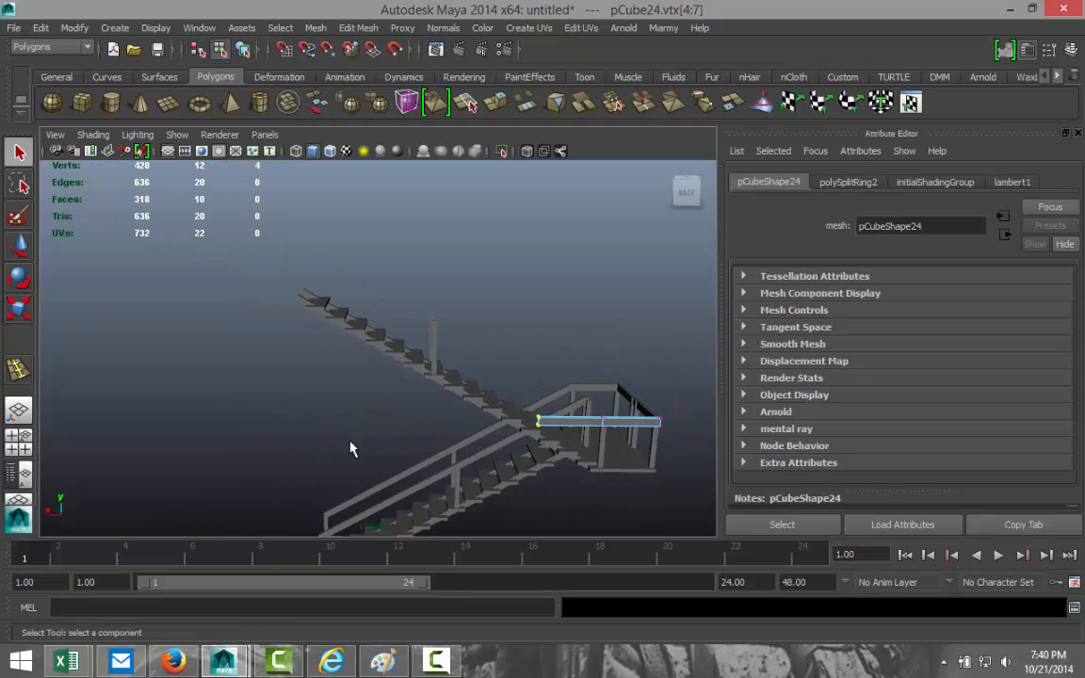
{"action": "key", "text": "w"}
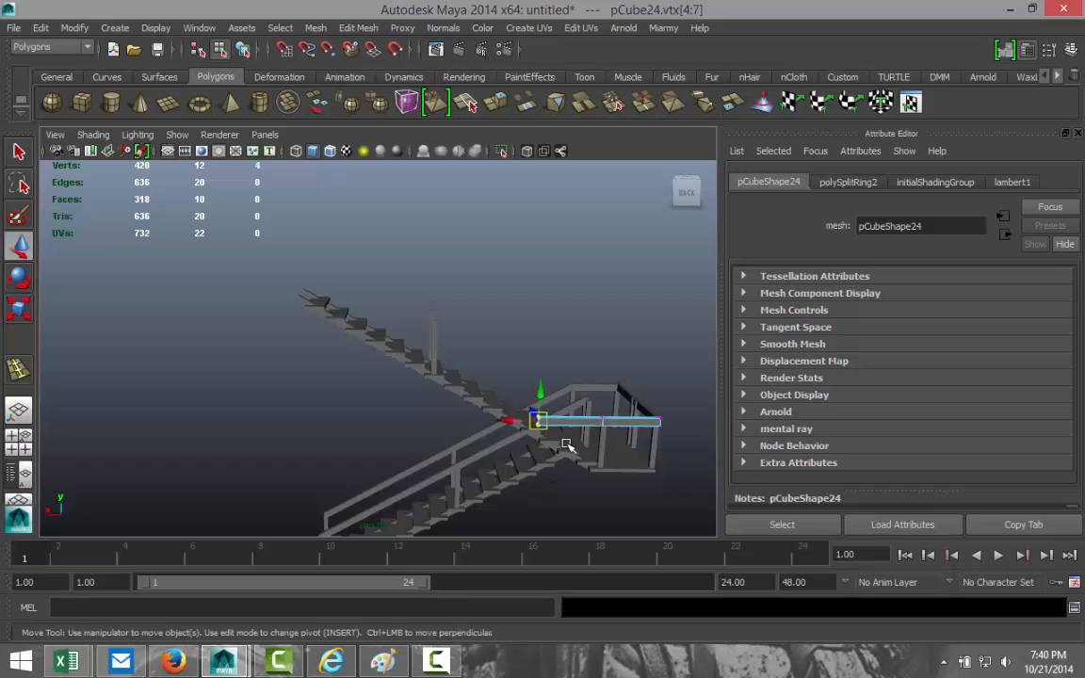
{"action": "left_click_drag", "start_coordinate": [503, 419], "coordinate": [278, 212]}
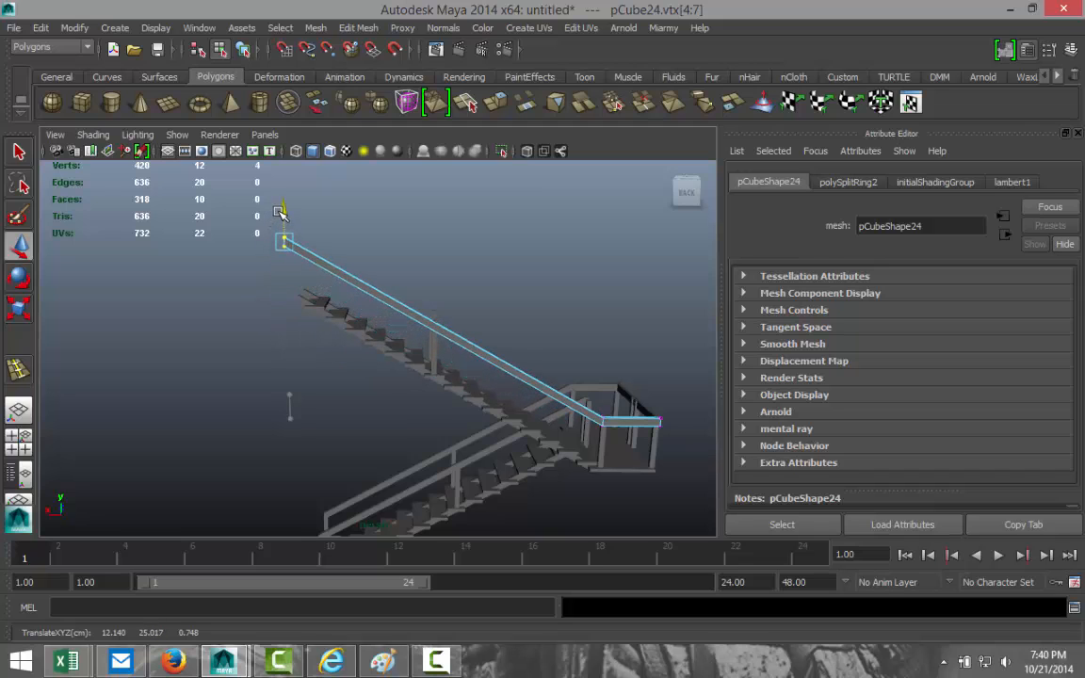
Raise the back rail's upper end vertices to about Y 25.335 so the sloped rail meets the top of the mid-flight post.
{"action": "scroll", "coordinate": [508, 394], "scroll_direction": "up", "scroll_amount": 6}
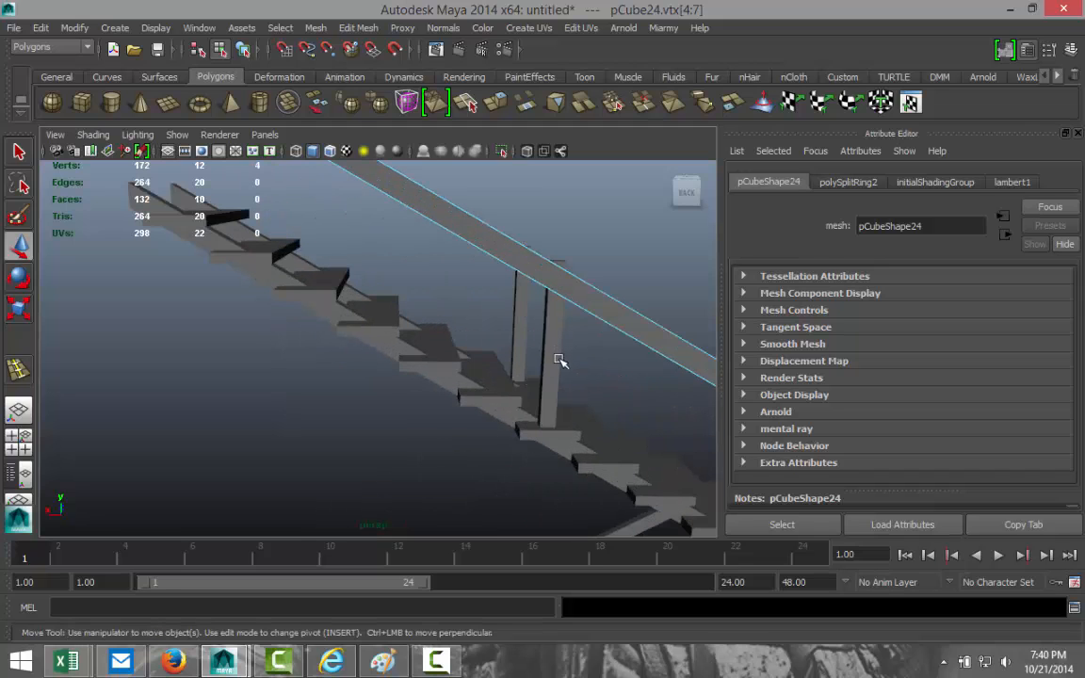
{"action": "left_click_drag", "start_coordinate": [554, 369], "coordinate": [316, 414], "text": "alt"}
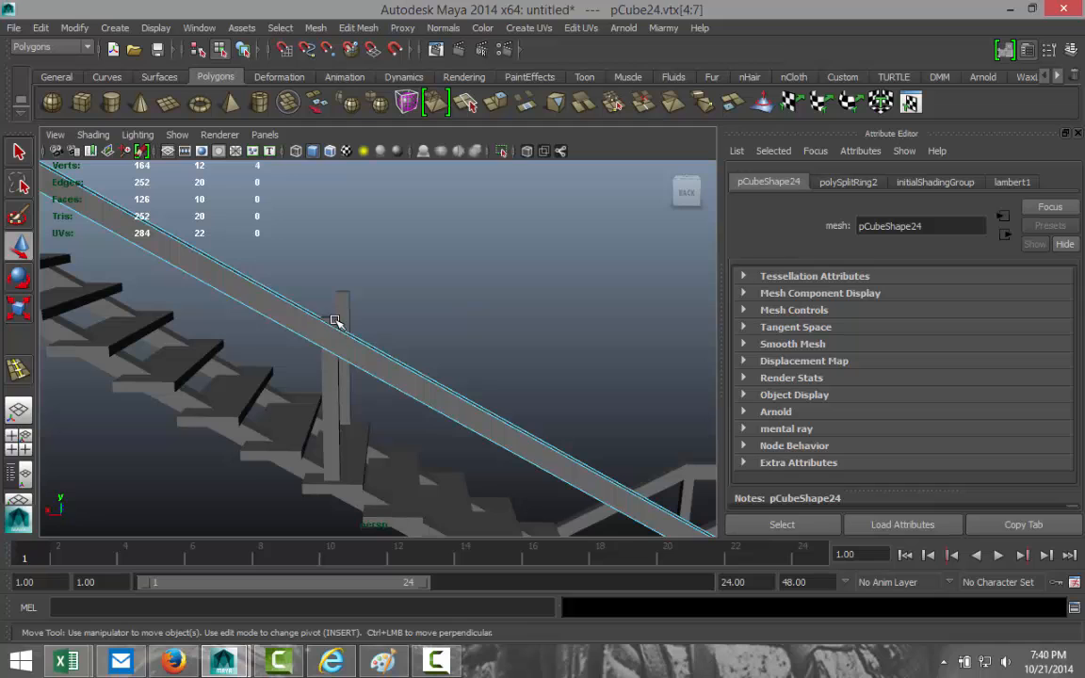
{"action": "middle_click_drag", "start_coordinate": [290, 372], "coordinate": [451, 435], "text": "alt"}
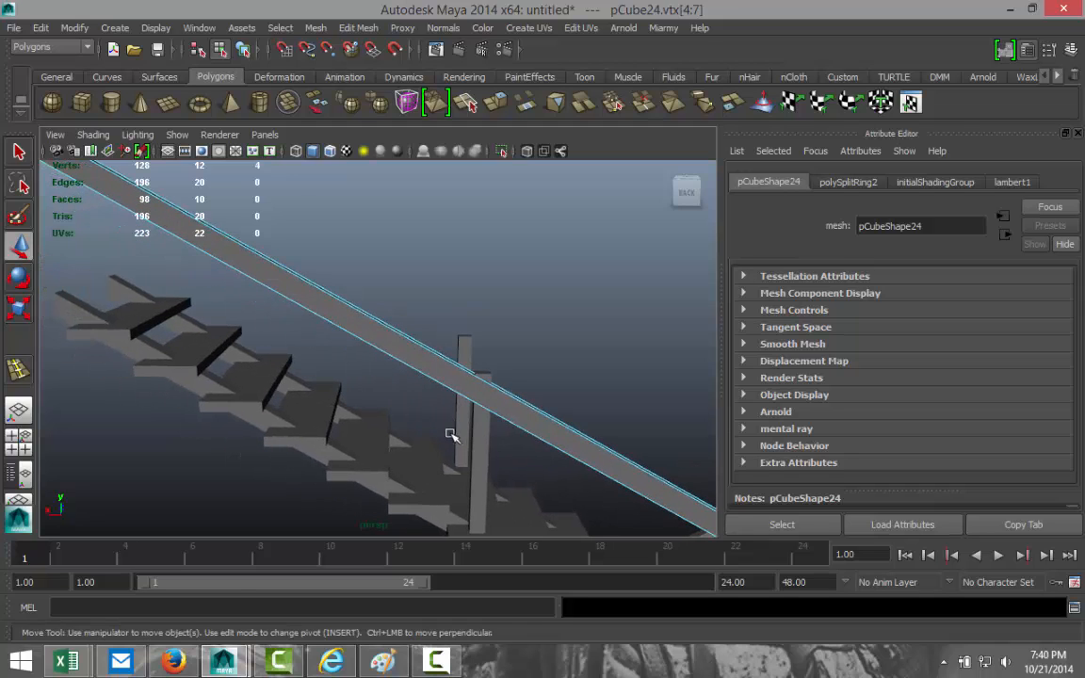
{"action": "left_click", "coordinate": [18, 438]}
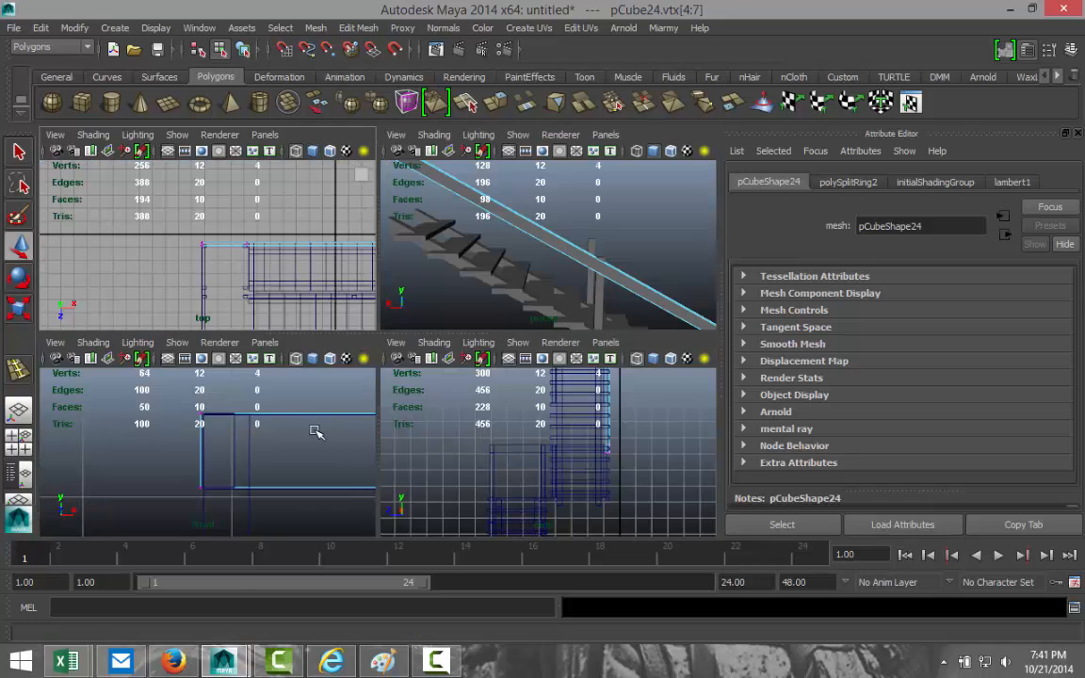
{"action": "key", "text": "space"}
{"action": "scroll", "coordinate": [335, 438], "scroll_direction": "up", "scroll_amount": 8}
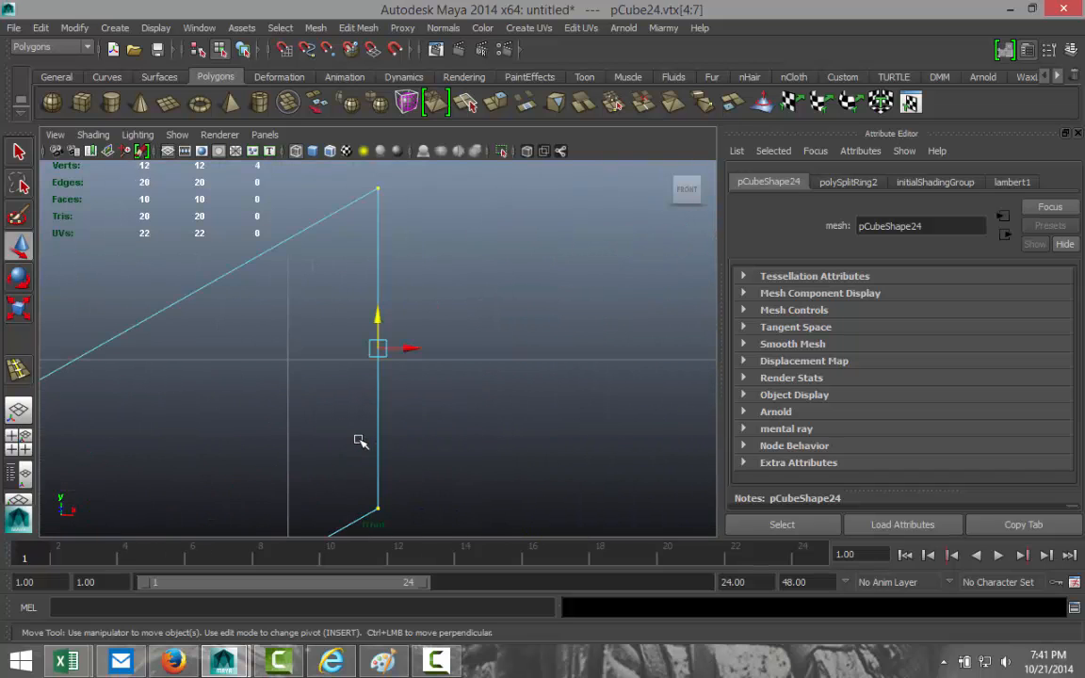
{"action": "scroll", "coordinate": [361, 441], "scroll_direction": "down", "scroll_amount": 9}
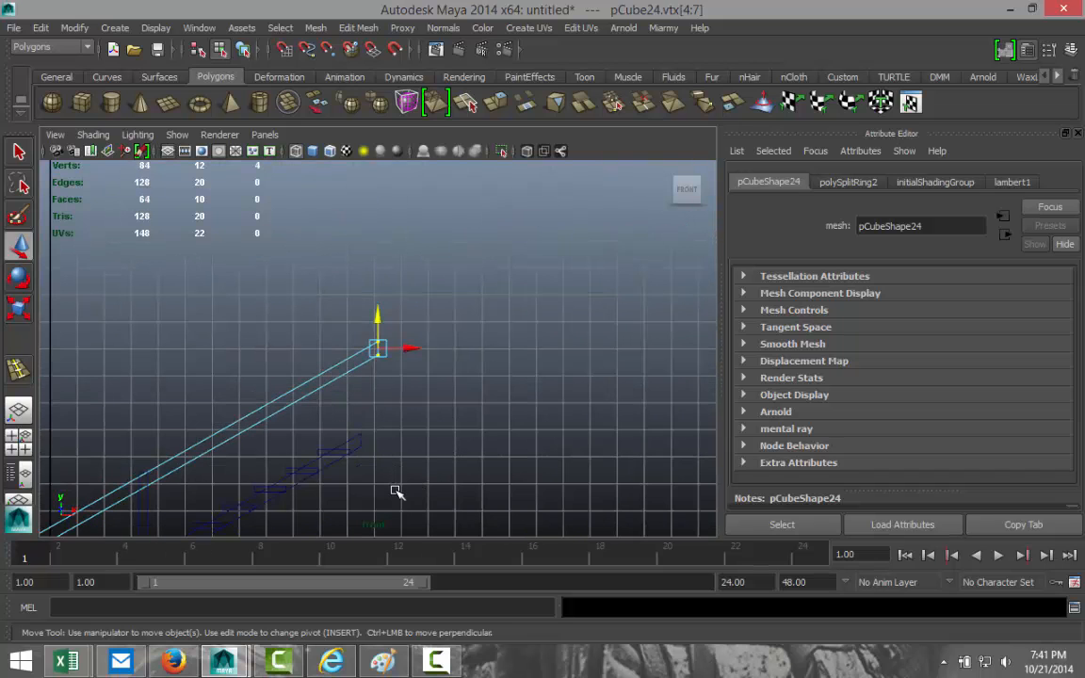
{"action": "middle_click_drag", "start_coordinate": [371, 490], "coordinate": [501, 420], "text": "alt"}
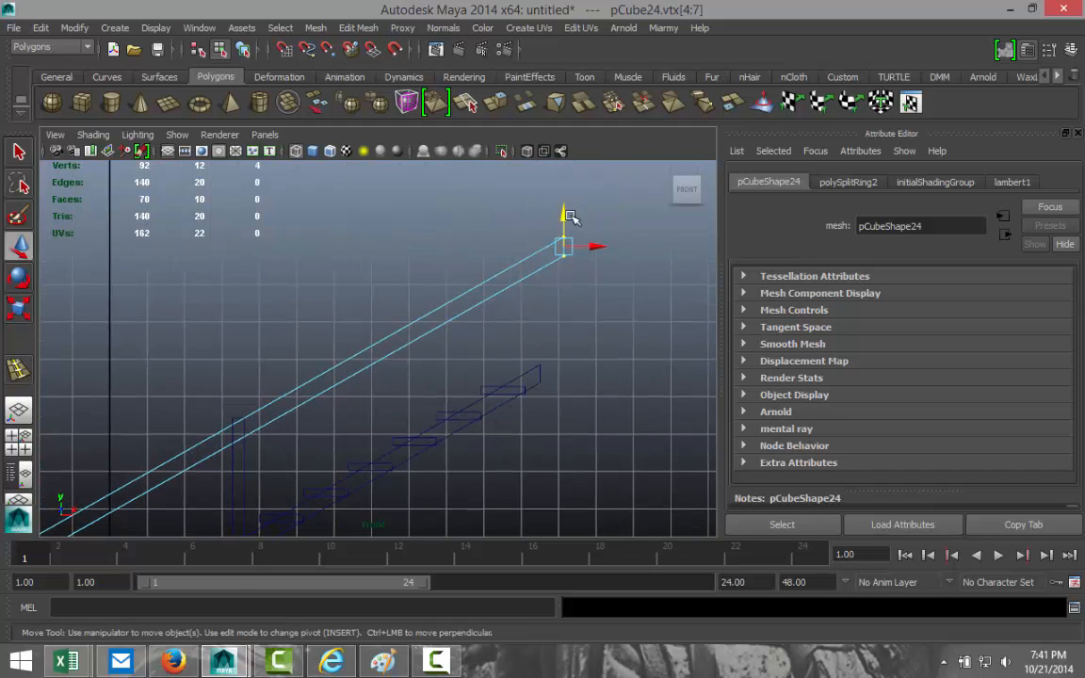
{"action": "left_click_drag", "start_coordinate": [564, 216], "coordinate": [562, 205]}
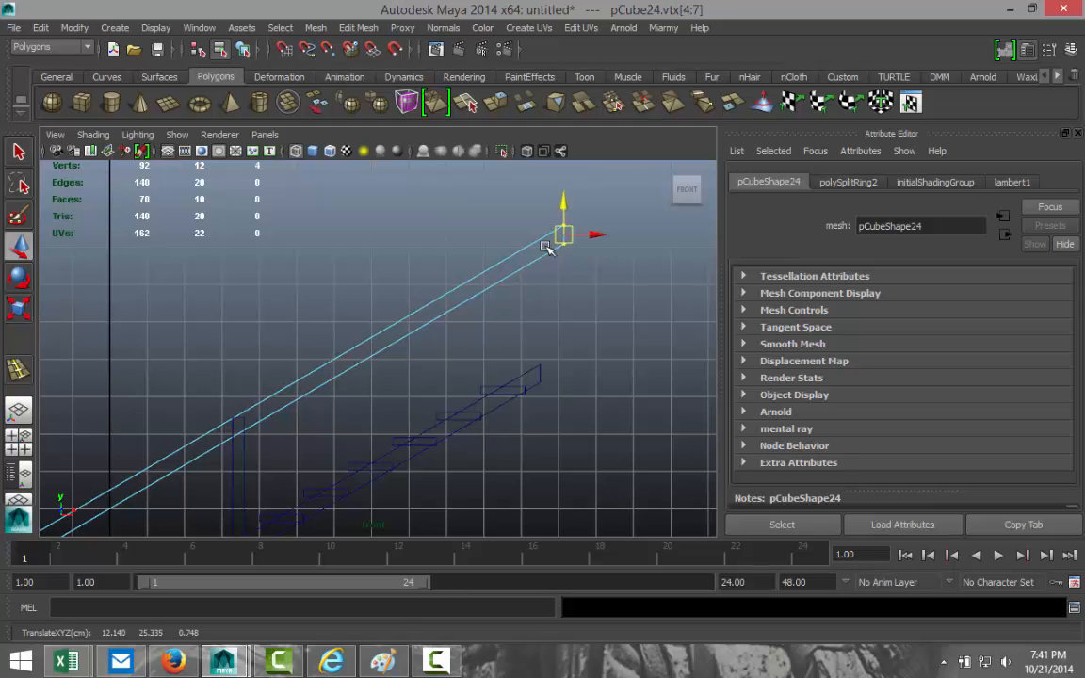
{"action": "scroll", "coordinate": [535, 340], "scroll_direction": "down", "scroll_amount": 4}
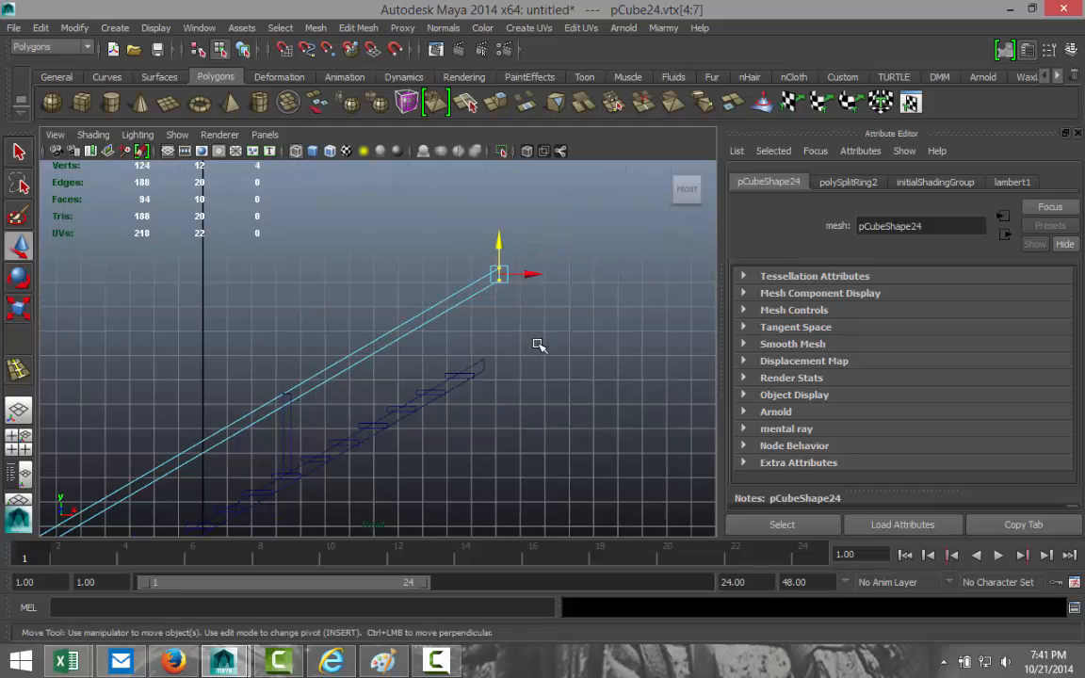
Duplicate the reshaped back rail and move the copy across the upper flight to about Z 4.122.
{"action": "left_click", "coordinate": [16, 444]}
{"action": "key", "text": "space"}
{"action": "scroll", "coordinate": [506, 313], "scroll_direction": "down", "scroll_amount": 4}
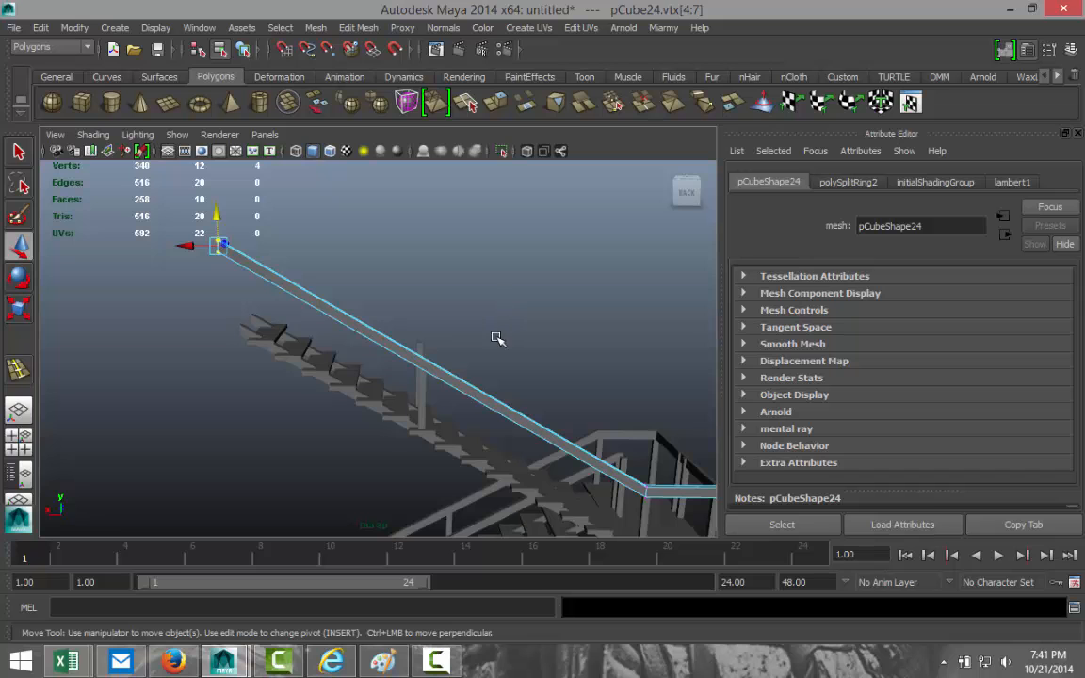
{"action": "left_click_drag", "start_coordinate": [445, 369], "coordinate": [506, 442], "text": "alt"}
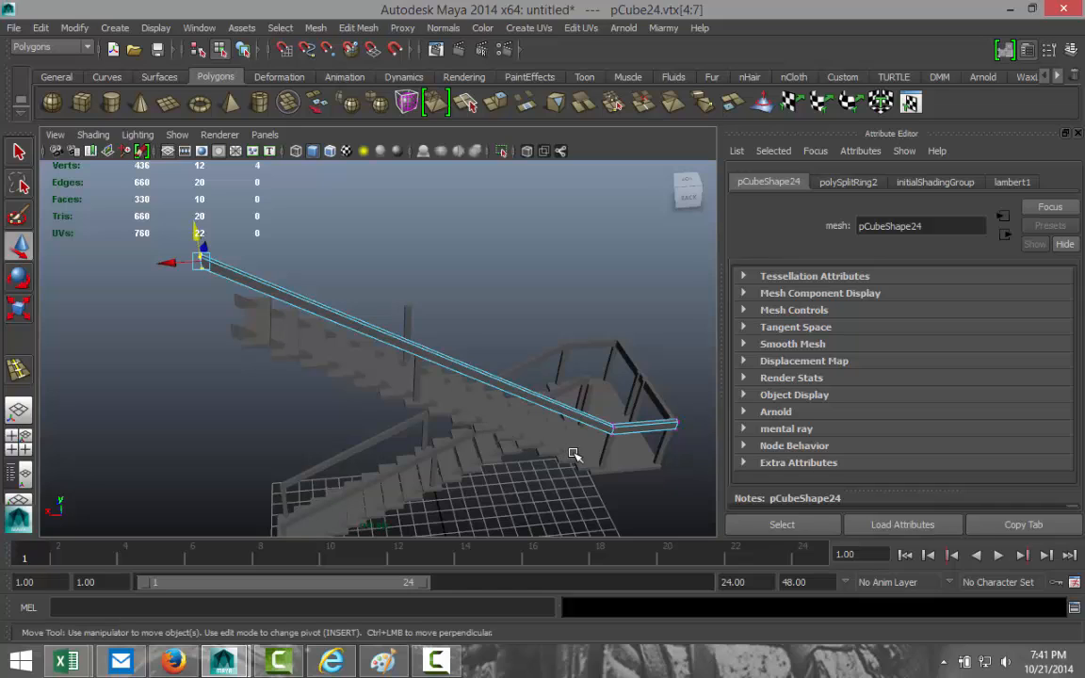
{"action": "left_click", "coordinate": [678, 327]}
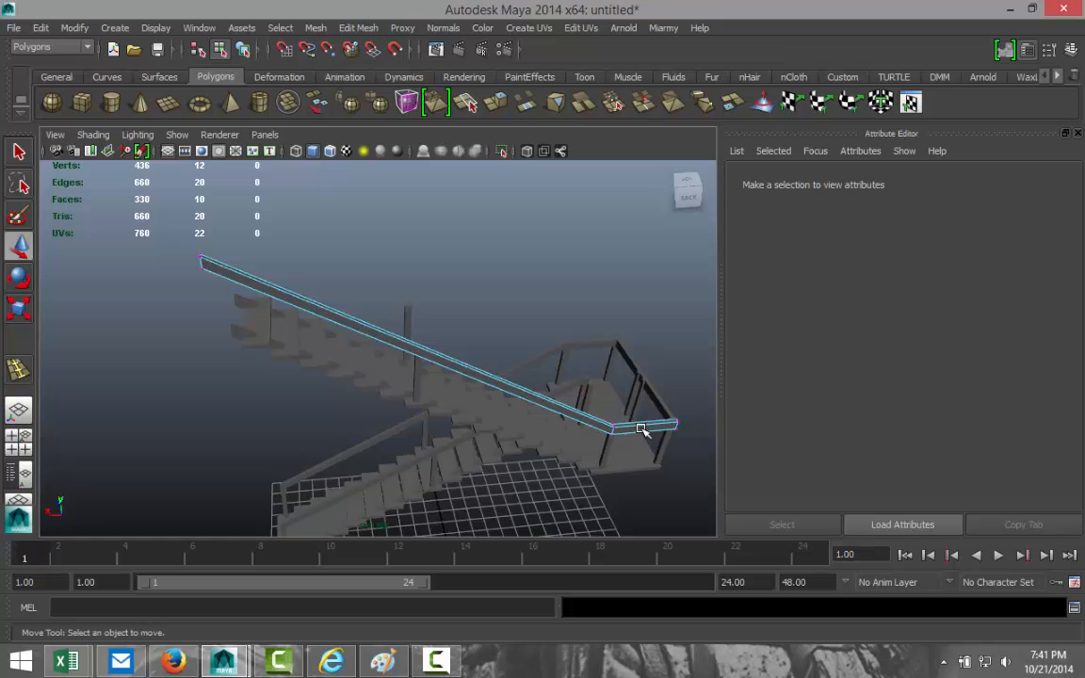
{"action": "right_click_drag", "start_coordinate": [639, 328], "coordinate": [686, 305]}
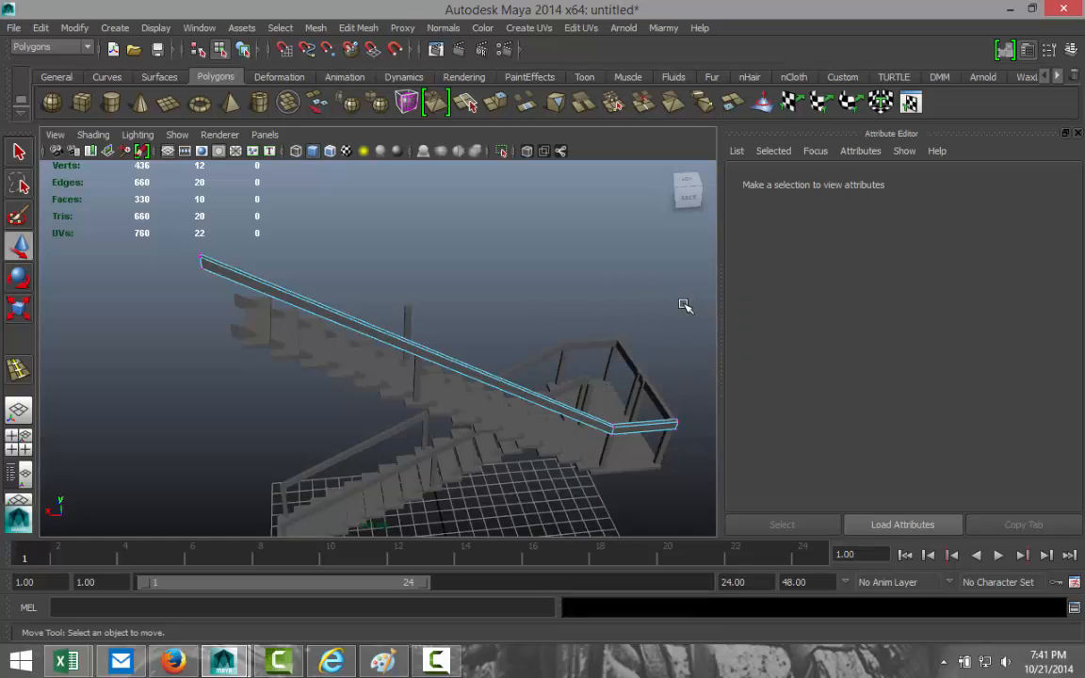
{"action": "left_click", "coordinate": [641, 430]}
{"action": "left_click_drag", "start_coordinate": [460, 473], "coordinate": [494, 471], "text": "alt"}
{"action": "key", "text": "ctrl+d"}
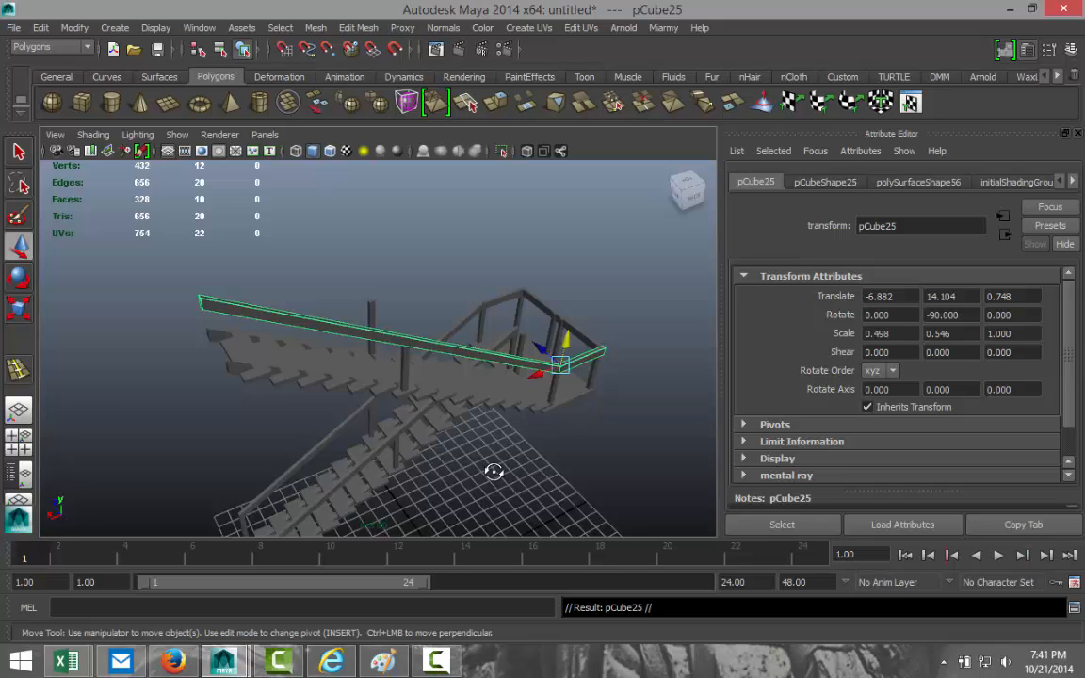
{"action": "left_click_drag", "start_coordinate": [545, 348], "coordinate": [502, 316]}
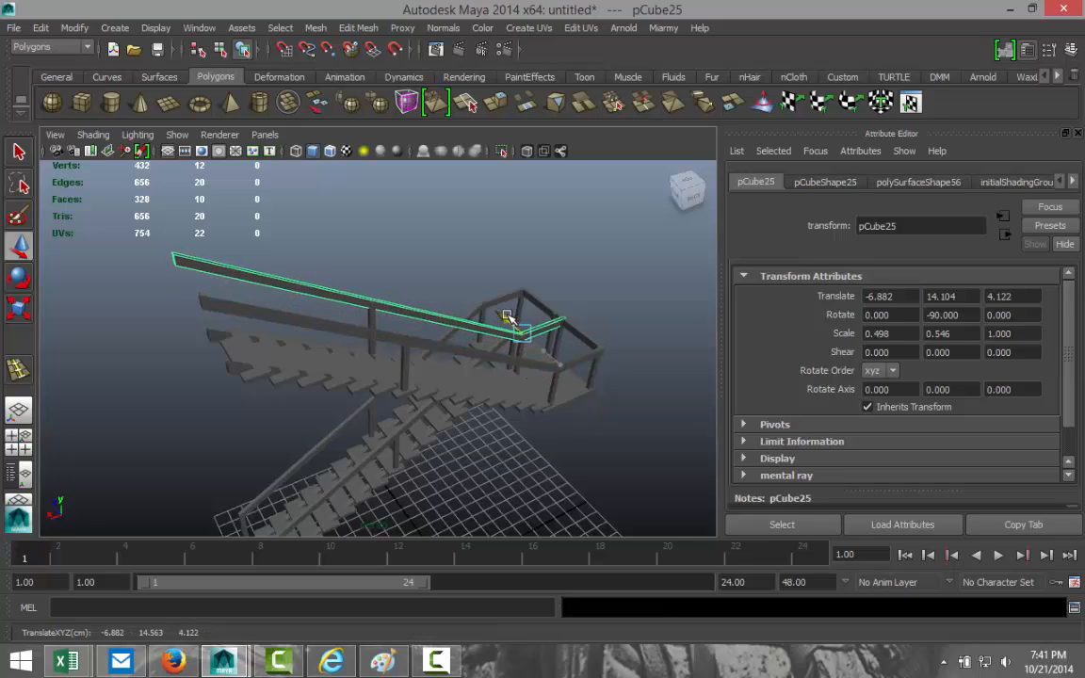
Fine-tune the copied rail over the upper flight's inner posts at about Z 4.092.
{"action": "left_click", "coordinate": [18, 436]}
{"action": "key", "text": "space"}
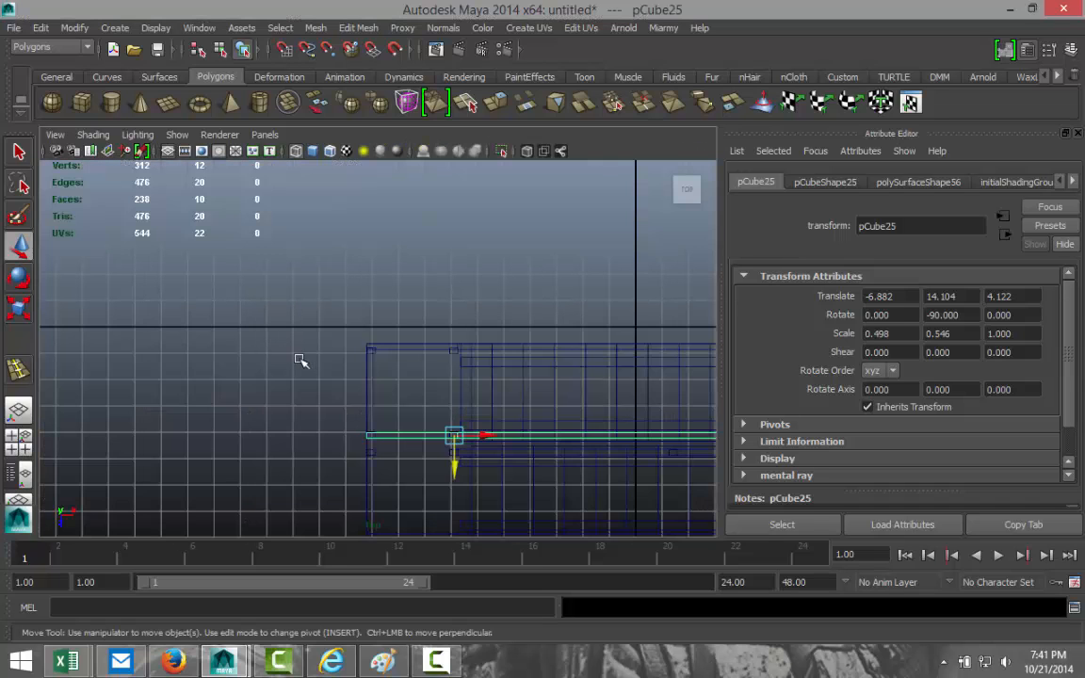
{"action": "key", "text": "f"}
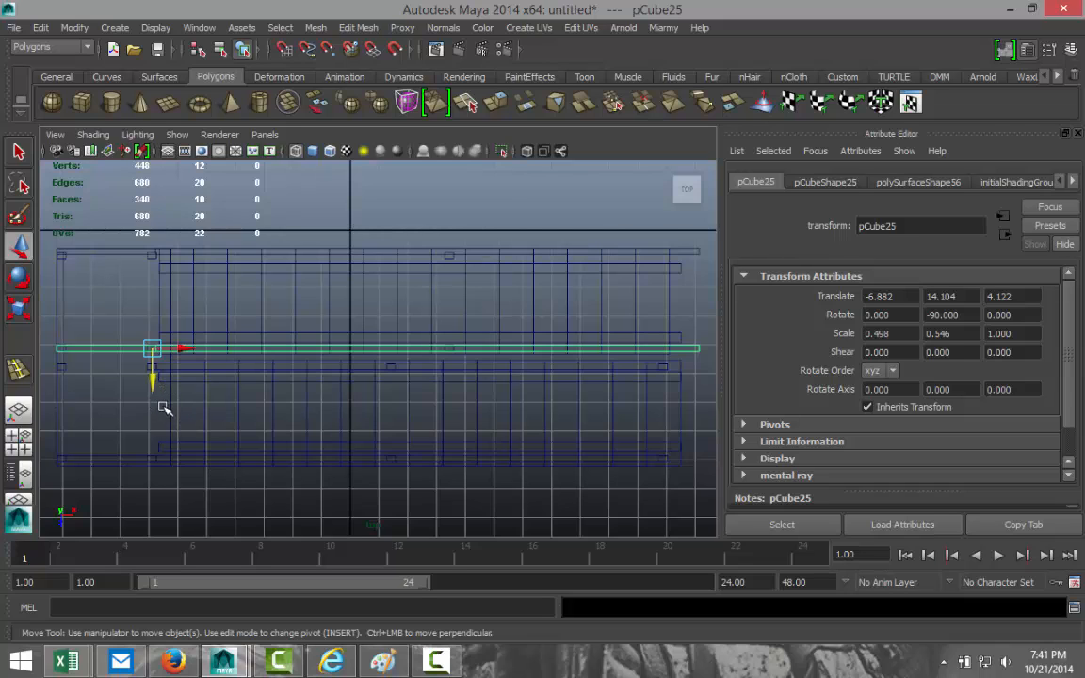
{"action": "left_click_drag", "start_coordinate": [156, 382], "coordinate": [154, 381]}
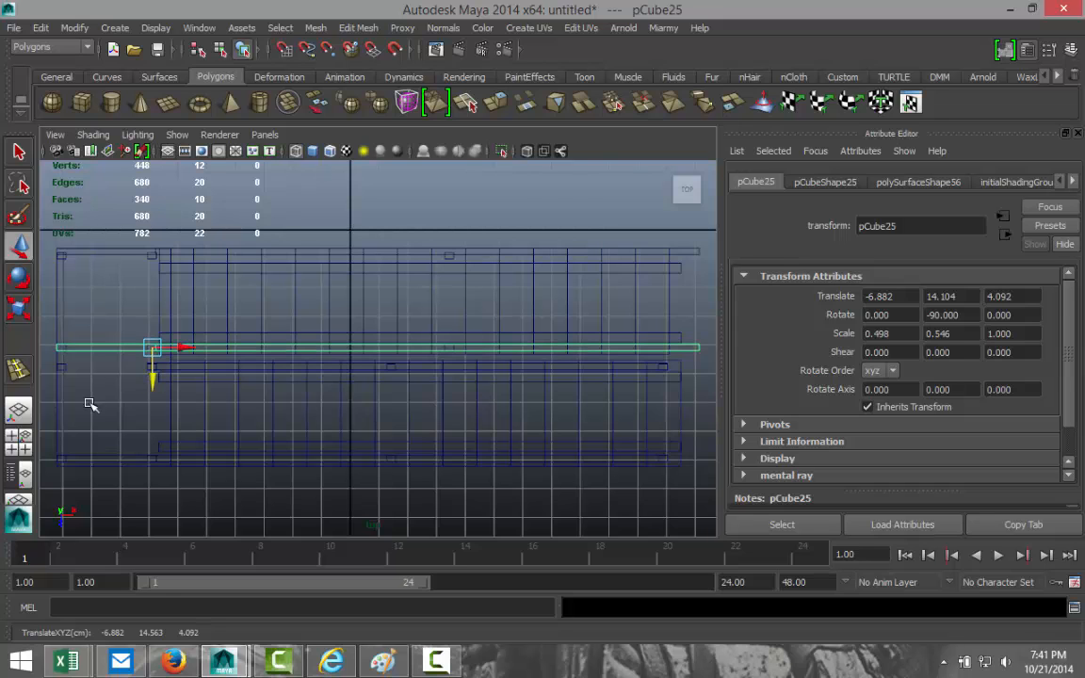
Delete the copied rail's four side faces that span the landing, keeping its sloped section.
{"action": "left_click", "coordinate": [18, 410]}
{"action": "key", "text": "space"}
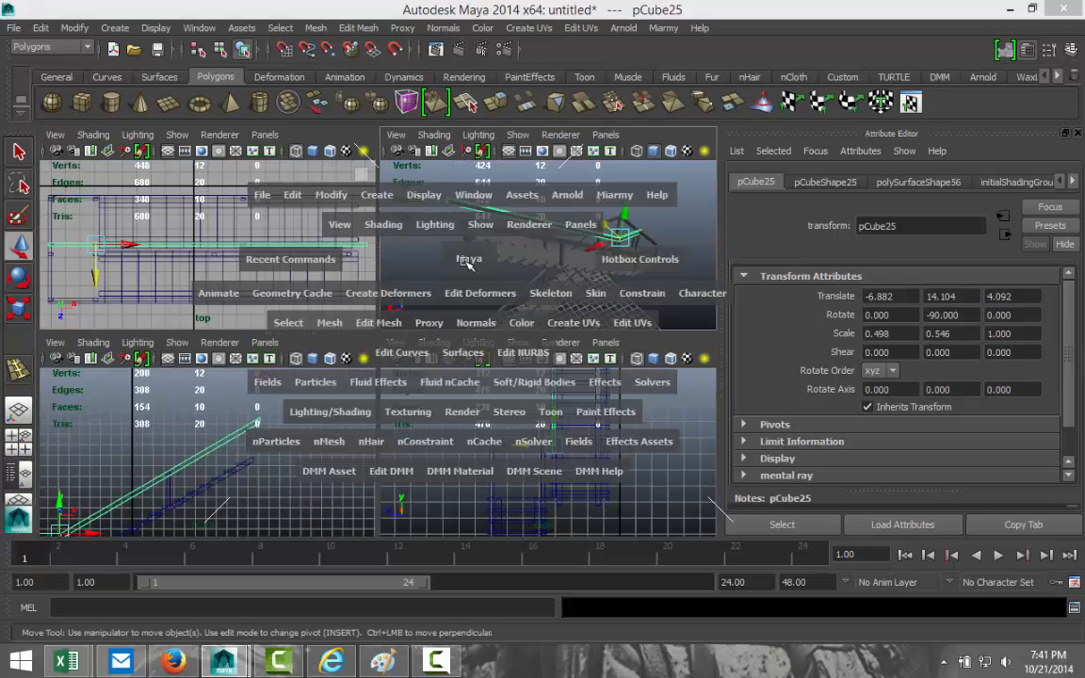
{"action": "left_click_drag", "start_coordinate": [344, 301], "coordinate": [297, 322], "text": "alt"}
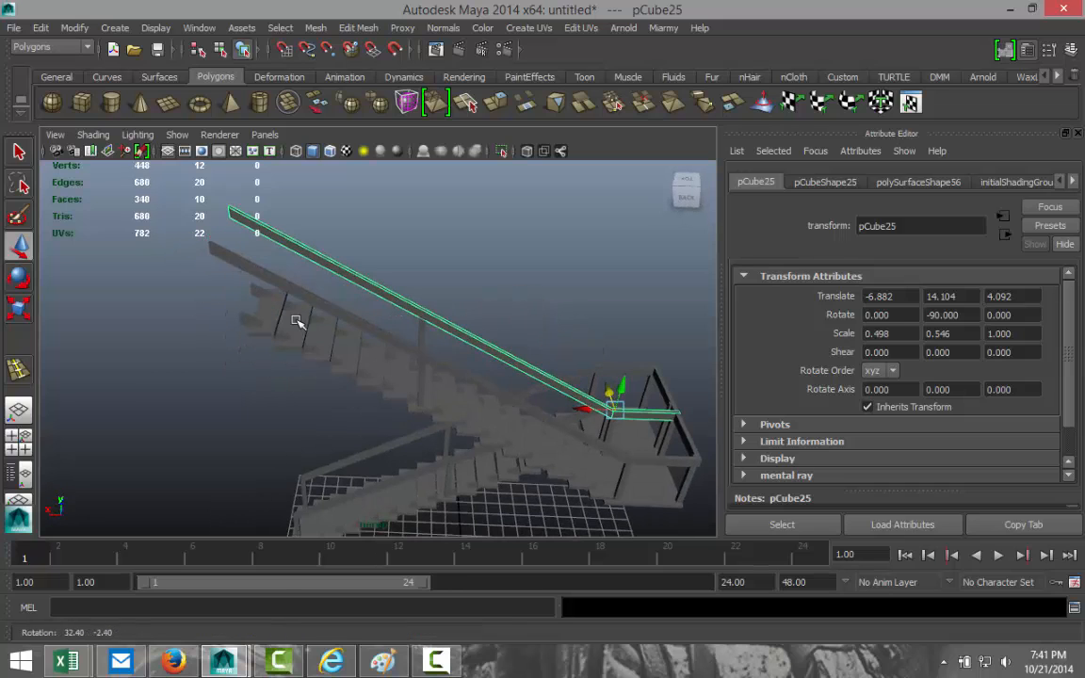
{"action": "left_click_drag", "start_coordinate": [467, 368], "coordinate": [485, 415], "text": "alt"}
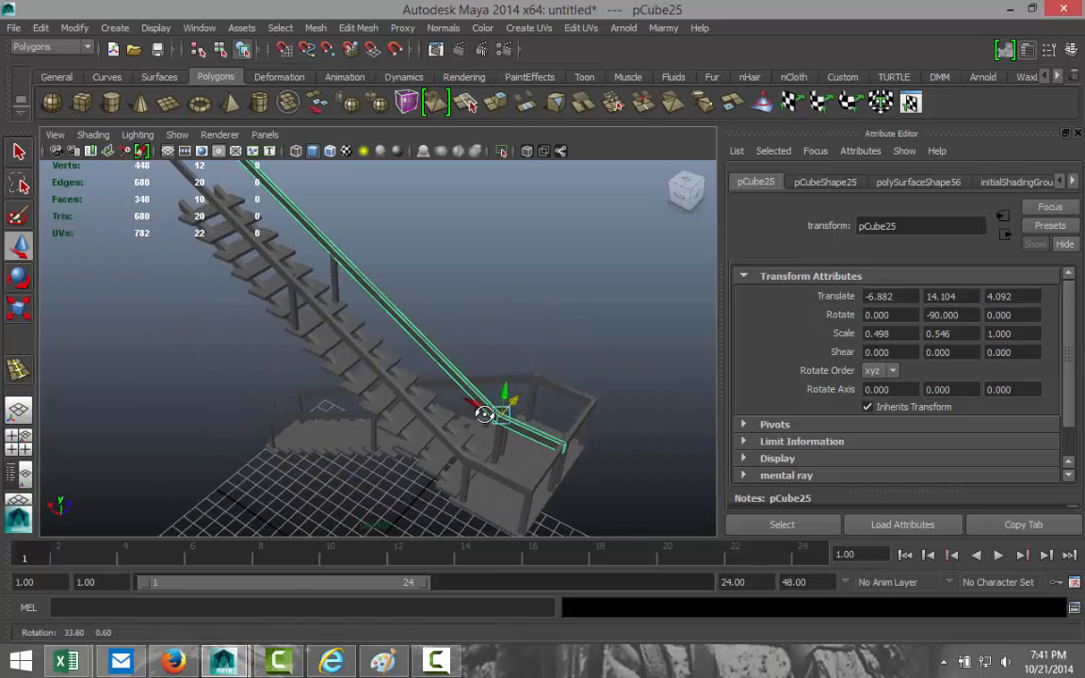
{"action": "left_click_drag", "start_coordinate": [584, 457], "coordinate": [511, 458], "text": "alt"}
{"action": "scroll", "coordinate": [511, 458], "scroll_direction": "up", "scroll_amount": 5}
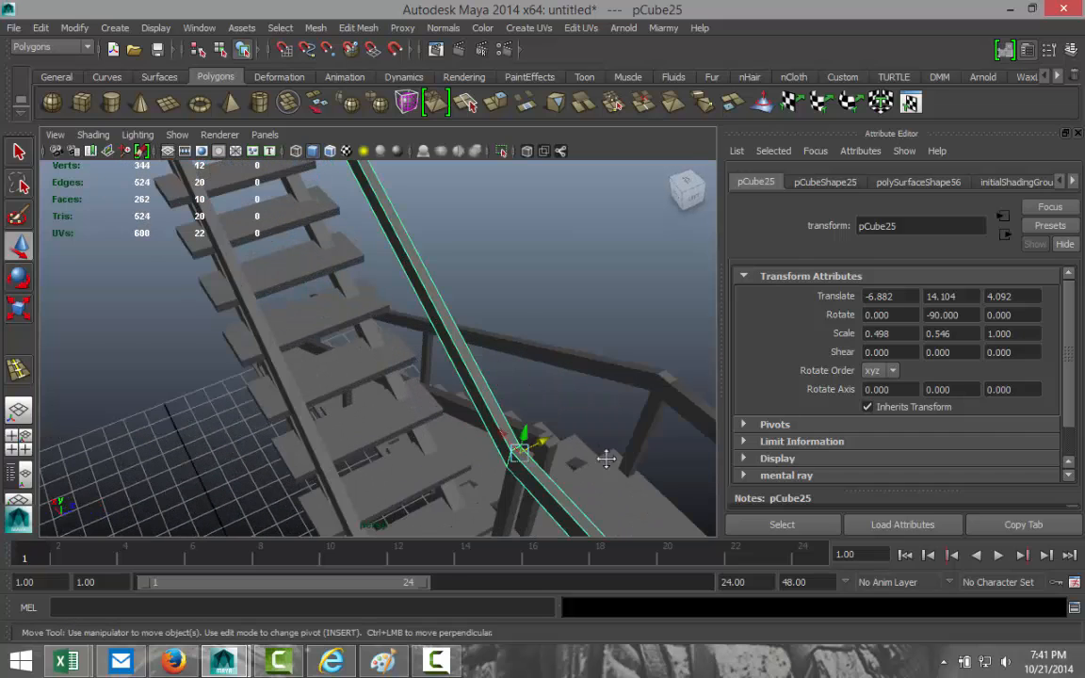
{"action": "middle_click_drag", "start_coordinate": [606, 455], "coordinate": [415, 332], "text": "alt"}
{"action": "right_click_drag", "start_coordinate": [445, 433], "coordinate": [443, 379]}
{"action": "left_click_drag", "start_coordinate": [403, 470], "coordinate": [514, 409]}
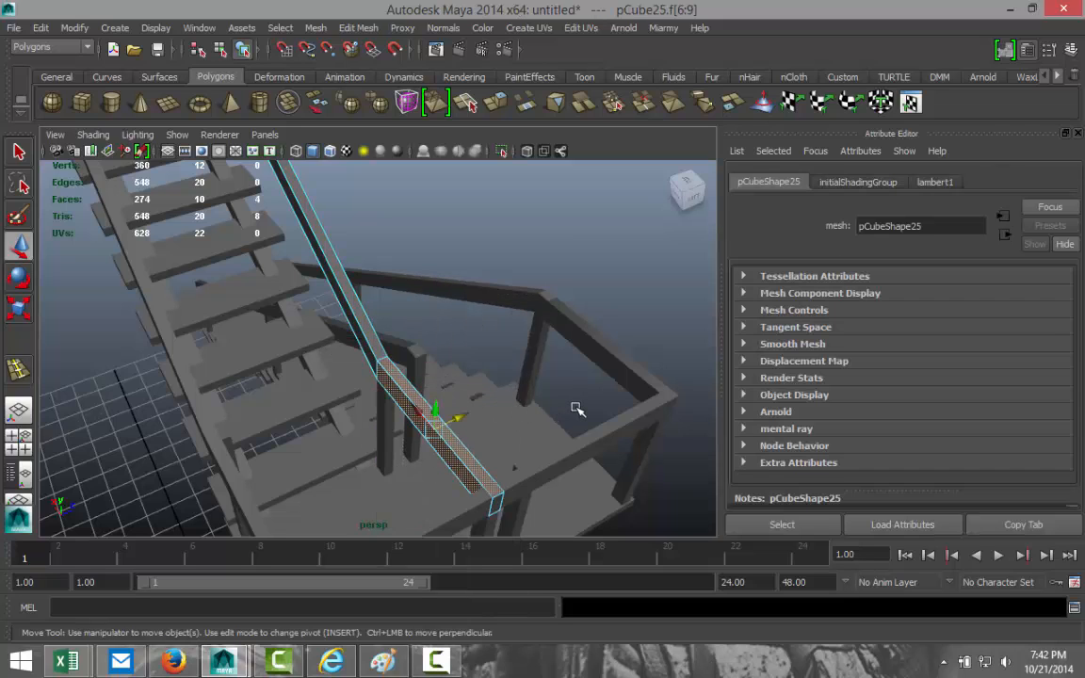
{"action": "key", "text": "Delete"}
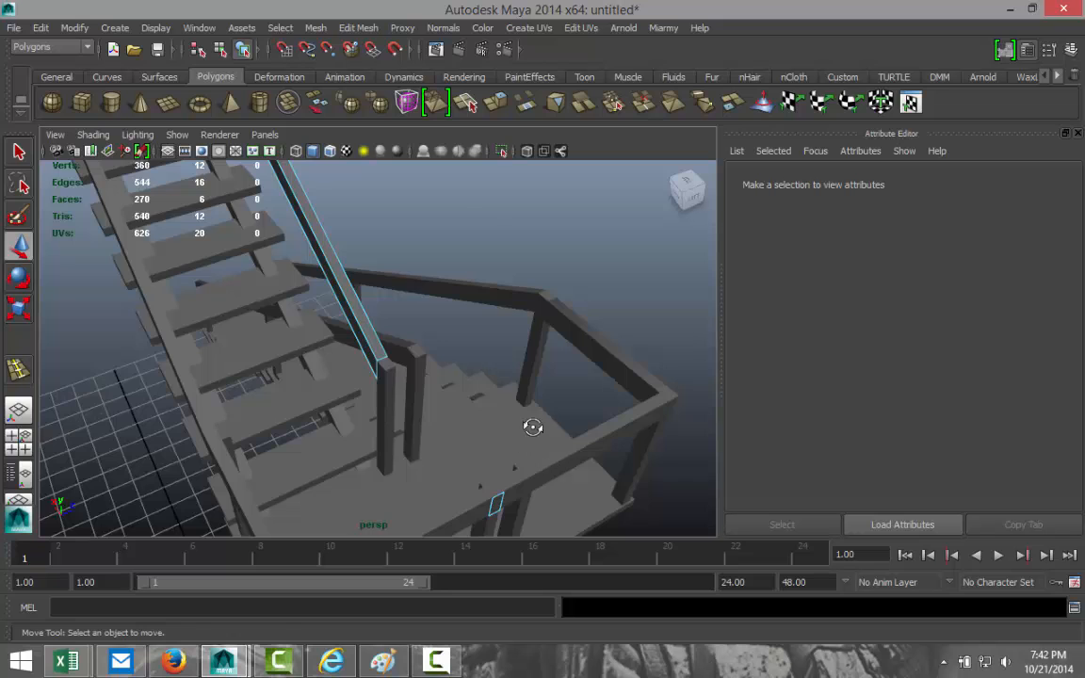
Delete the copied rail's leftover end face at the landing's outer edge.
{"action": "left_click_drag", "start_coordinate": [530, 427], "coordinate": [525, 401], "text": "alt"}
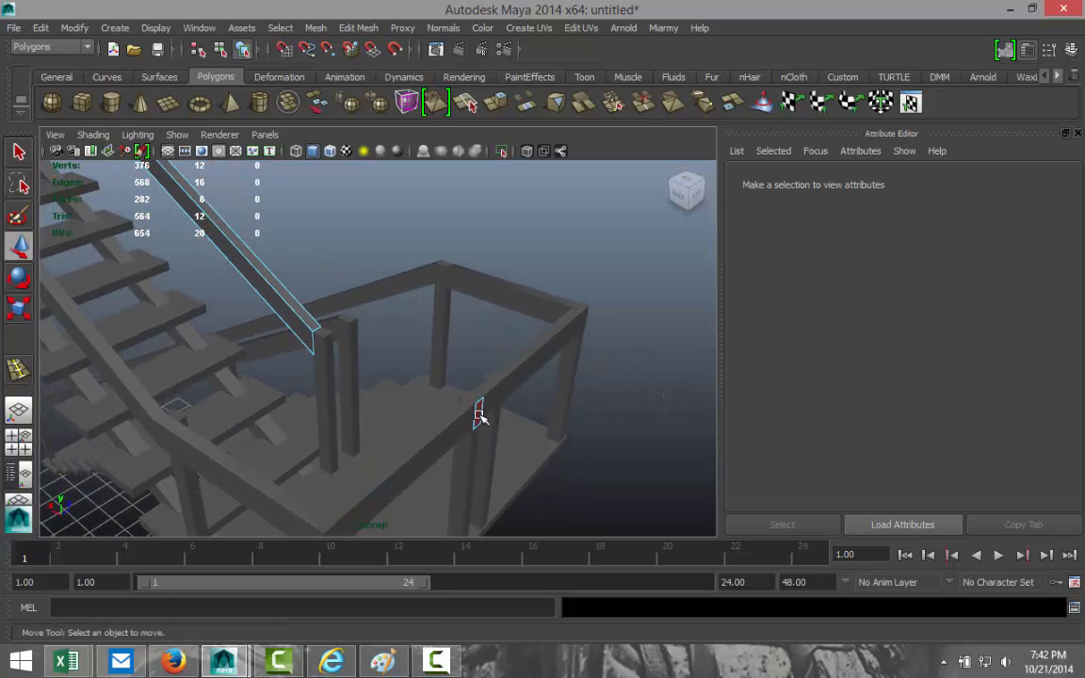
{"action": "left_click", "coordinate": [480, 416]}
{"action": "key", "text": "Delete"}
Duplicate the topmost tread of the upper flight and center the copy's pivot.
{"action": "left_click_drag", "start_coordinate": [389, 293], "coordinate": [374, 407], "text": "alt"}
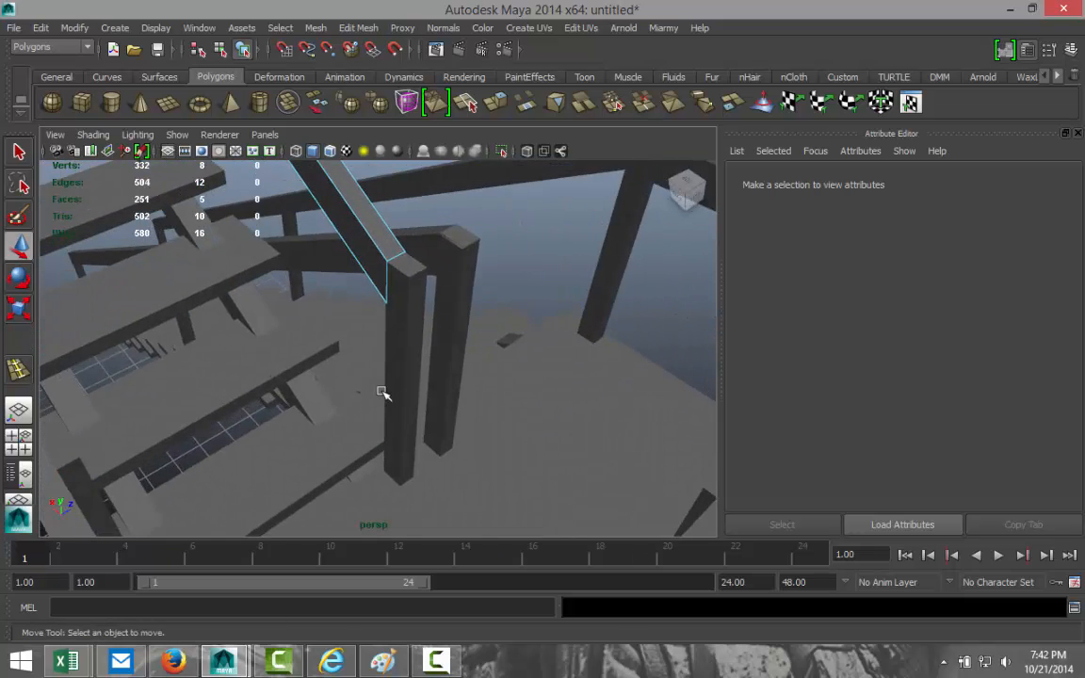
{"action": "scroll", "coordinate": [381, 393], "scroll_direction": "down", "scroll_amount": 6}
{"action": "scroll", "coordinate": [386, 393], "scroll_direction": "down", "scroll_amount": 3}
{"action": "left_click_drag", "start_coordinate": [487, 419], "coordinate": [304, 359], "text": "alt"}
{"action": "middle_click_drag", "start_coordinate": [448, 344], "coordinate": [342, 392], "text": "alt"}
{"action": "left_click_drag", "start_coordinate": [458, 400], "coordinate": [392, 425], "text": "alt"}
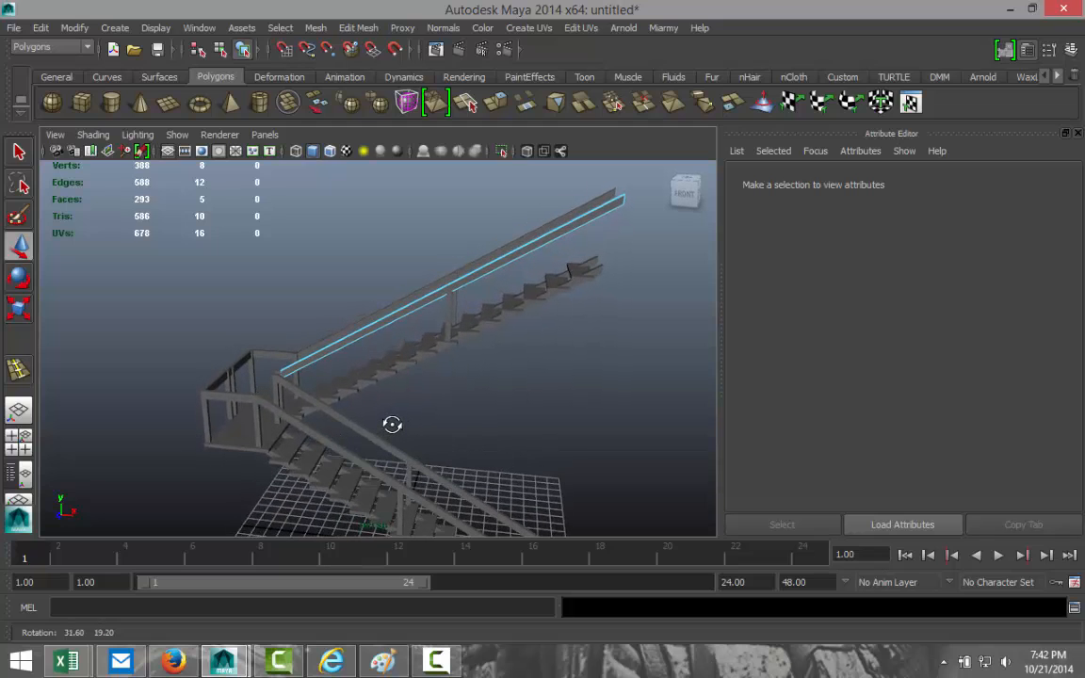
{"action": "left_click", "coordinate": [576, 275]}
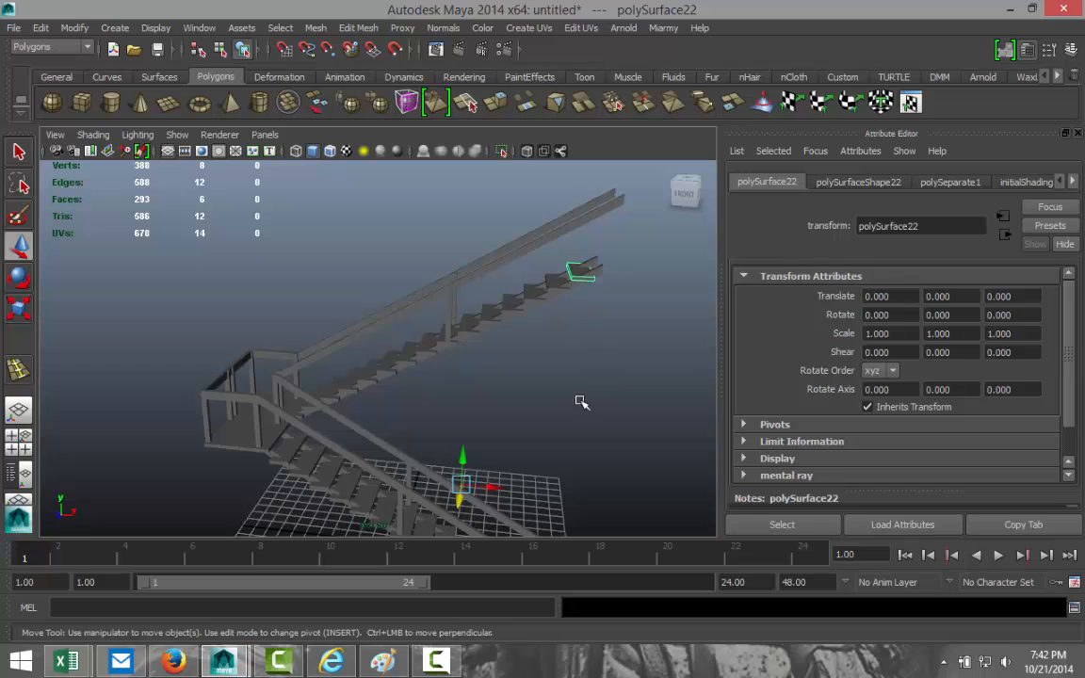
{"action": "left_click", "coordinate": [22, 444]}
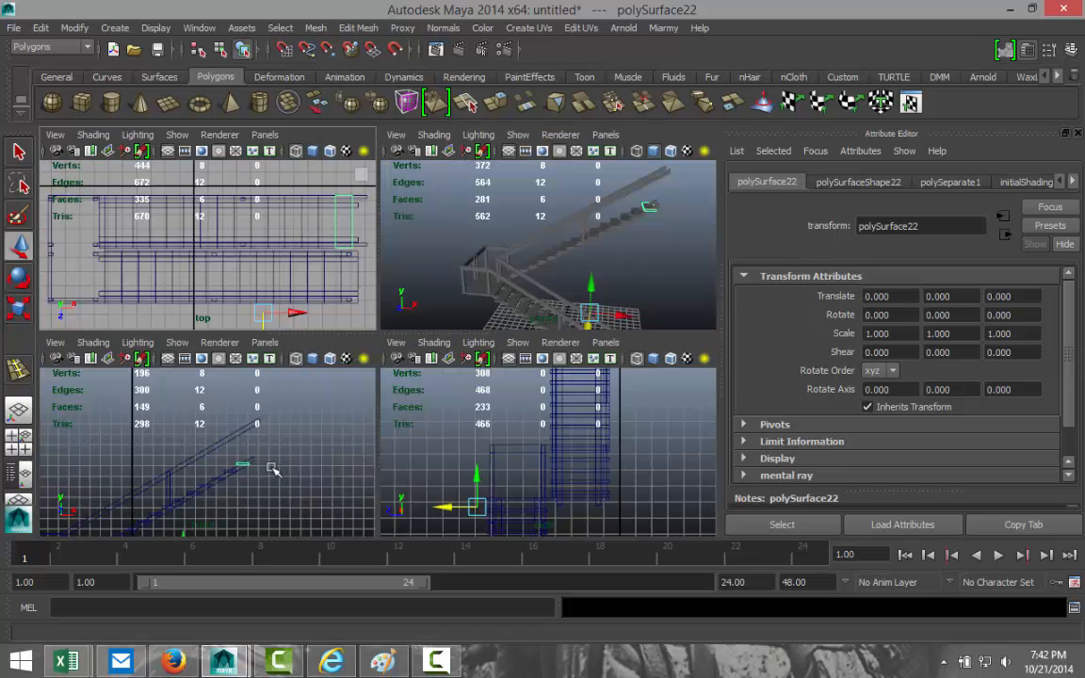
{"action": "key", "text": "space"}
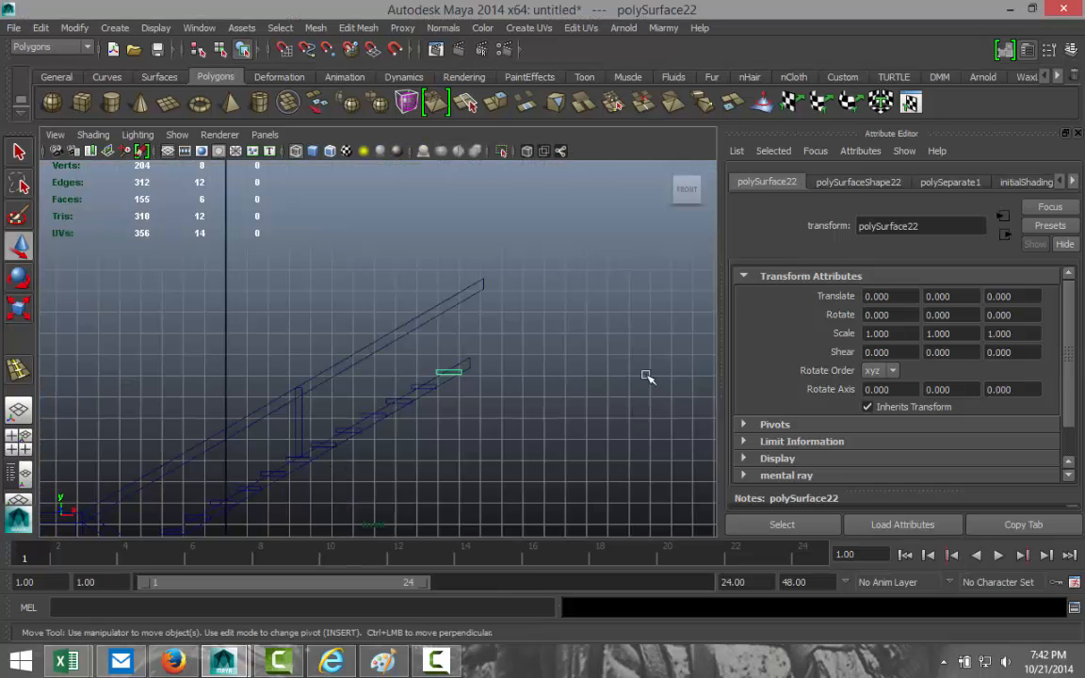
{"action": "key", "text": "ctrl+d"}
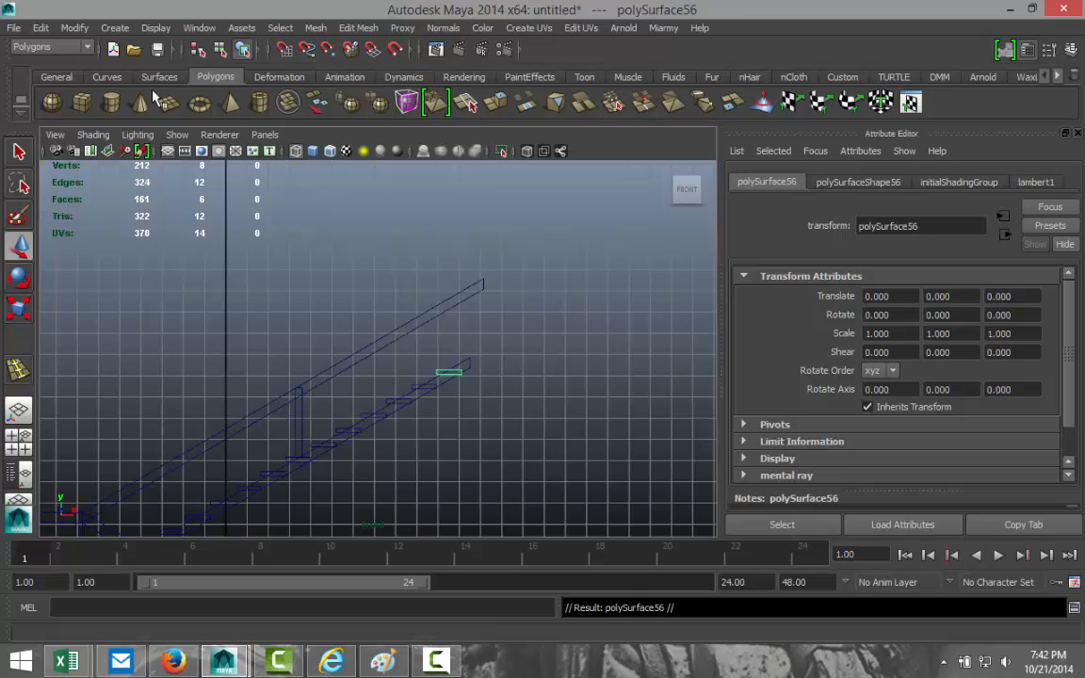
{"action": "left_click", "coordinate": [74, 28]}
{"action": "left_click", "coordinate": [121, 182]}
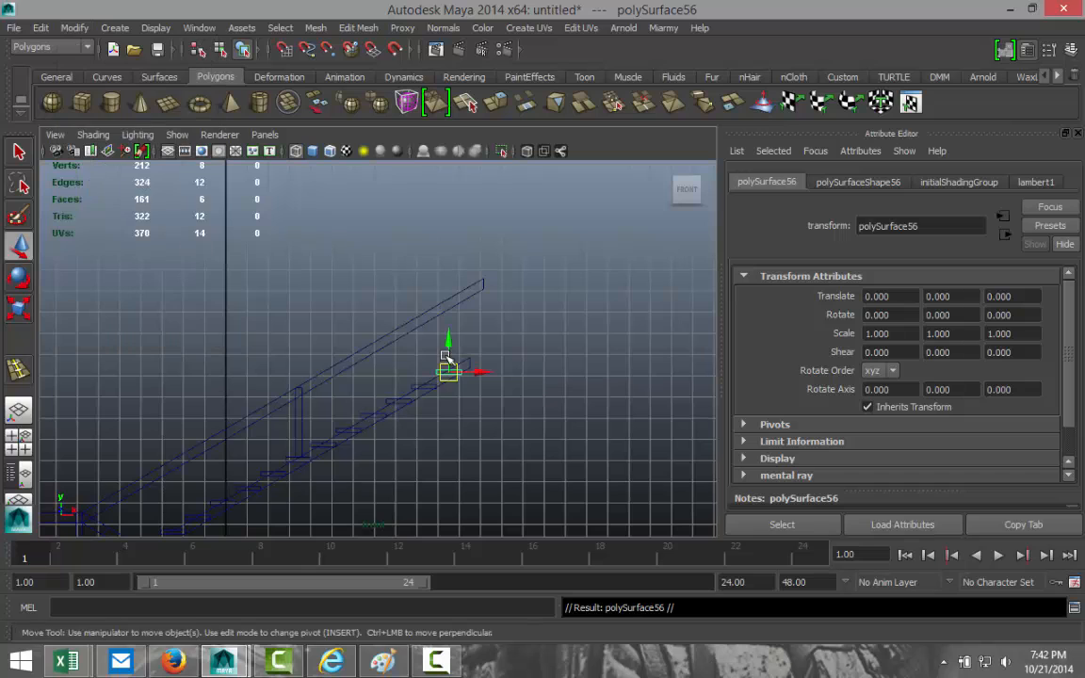
Move the duplicated tread one step up to the top end of the stringers, at about Translate X -1.196 and Y 0.626.
{"action": "mouse_move", "coordinate": [498, 376]}
{"action": "left_mouse_down"}
{"action": "mouse_move", "coordinate": [485, 375]}
{"action": "mouse_move", "coordinate": [511, 381]}
{"action": "left_mouse_up"}
{"action": "scroll", "coordinate": [511, 387], "scroll_direction": "up", "scroll_amount": 3}
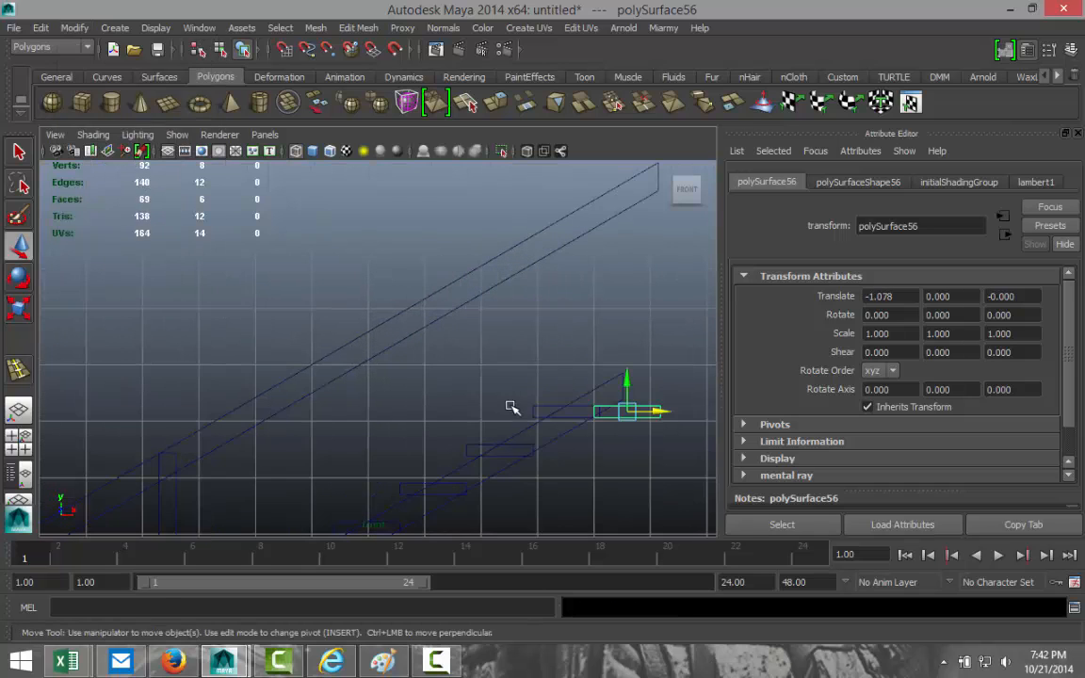
{"action": "middle_click_drag", "start_coordinate": [458, 414], "coordinate": [310, 381], "text": "alt"}
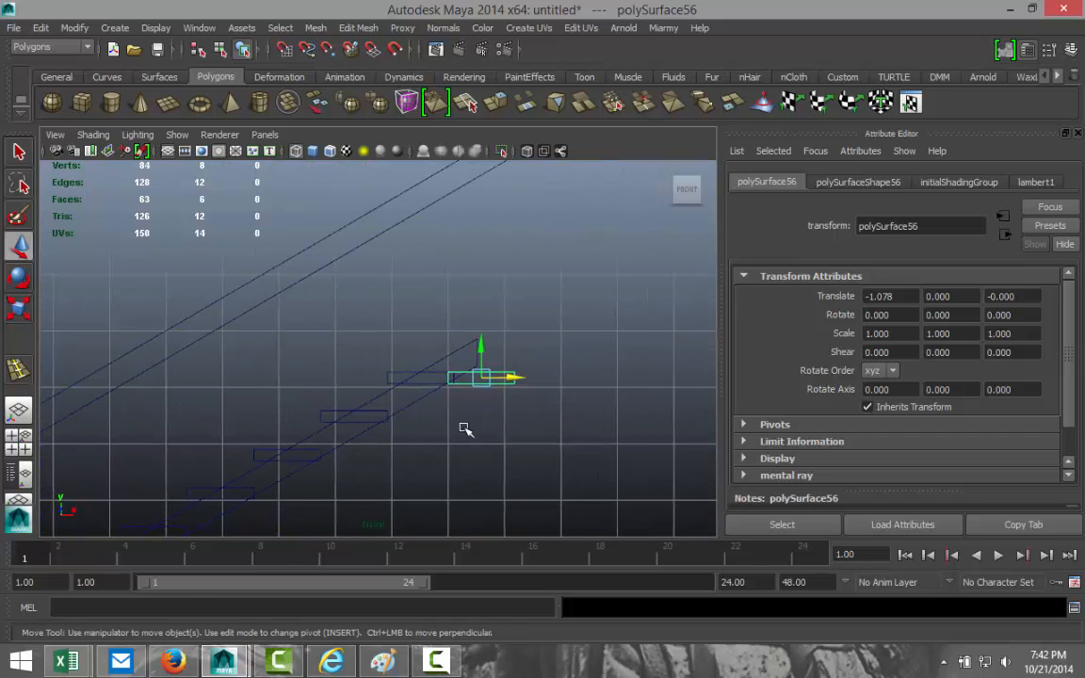
{"action": "scroll", "coordinate": [465, 429], "scroll_direction": "up", "scroll_amount": 3}
{"action": "left_click_drag", "start_coordinate": [614, 407], "coordinate": [577, 305]}
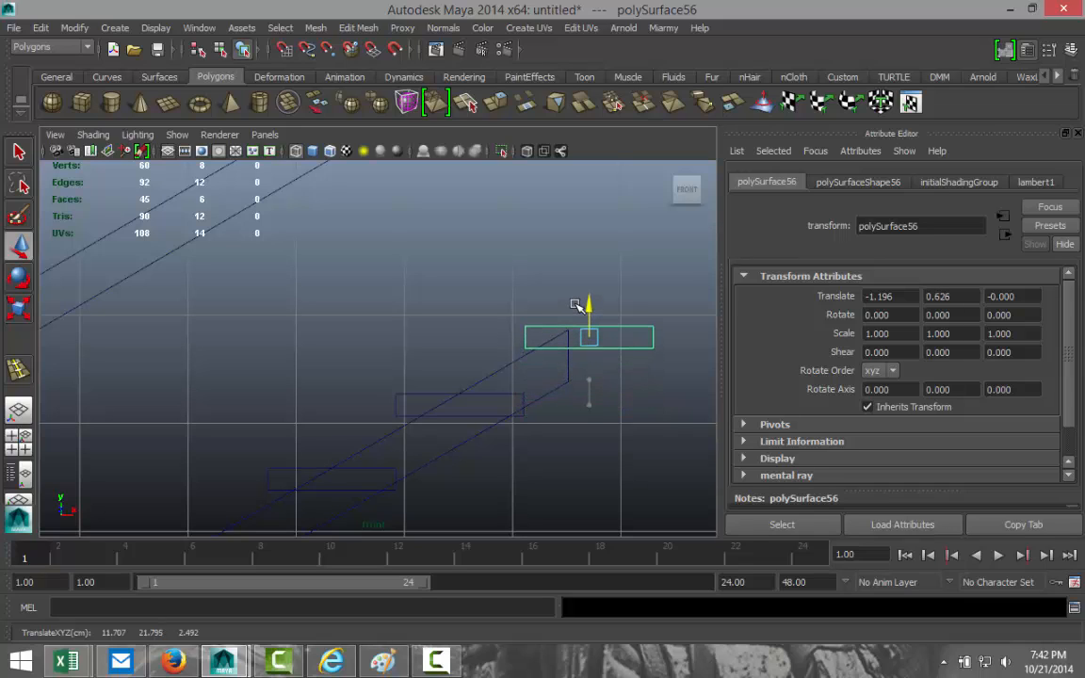
Lower the top tread to about Translate Y 0.611 and stretch its outer end edges horizontally into a longer top platform.
{"action": "left_click_drag", "start_coordinate": [575, 304], "coordinate": [577, 308]}
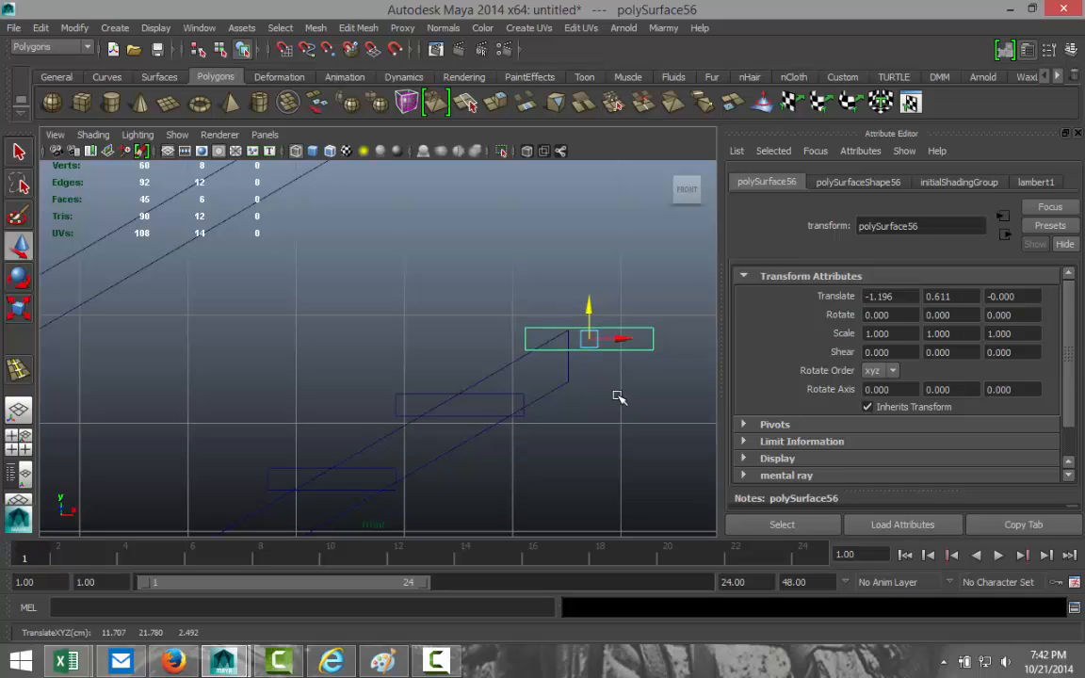
{"action": "middle_click_drag", "start_coordinate": [612, 395], "coordinate": [396, 395], "text": "alt"}
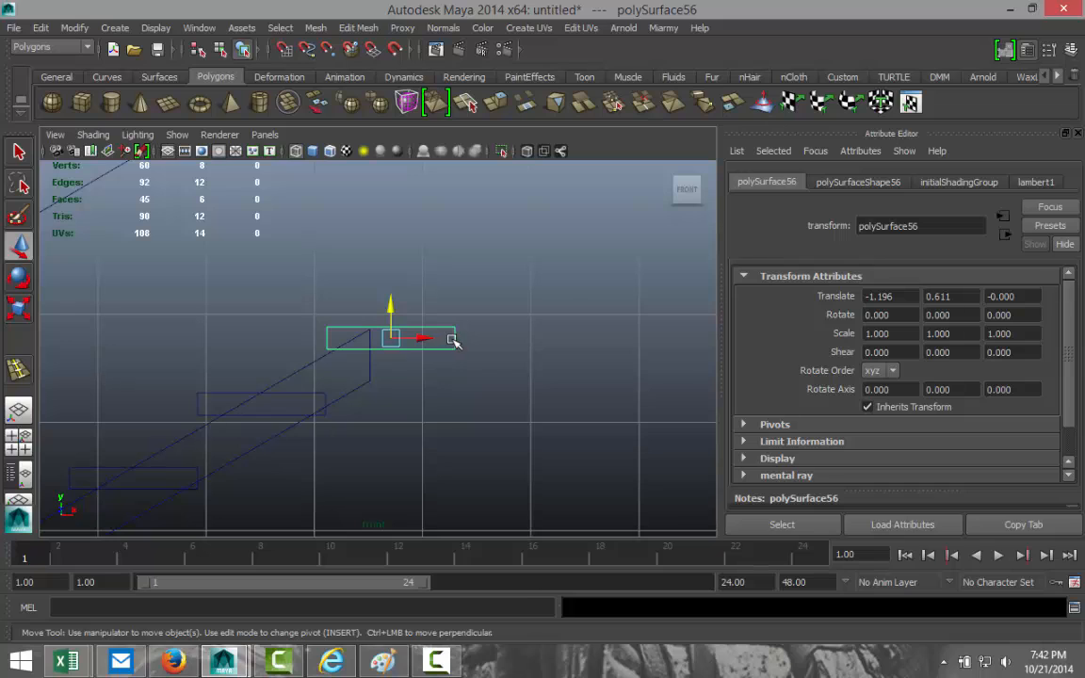
{"action": "right_click_drag", "start_coordinate": [454, 343], "coordinate": [394, 320]}
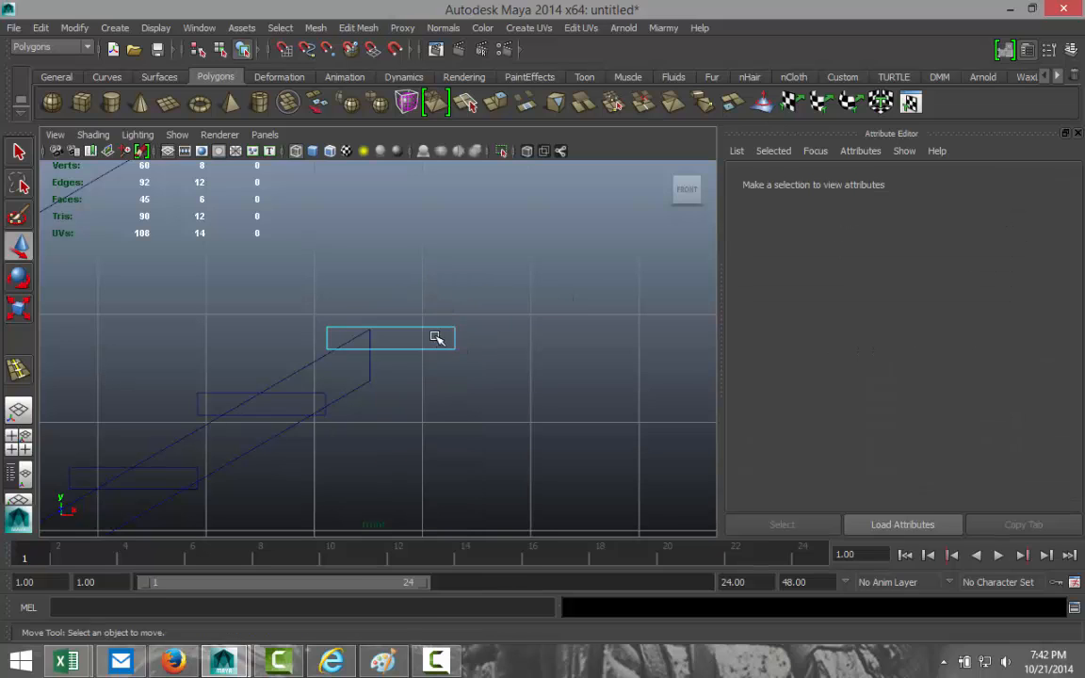
{"action": "left_click_drag", "start_coordinate": [437, 337], "coordinate": [695, 368]}
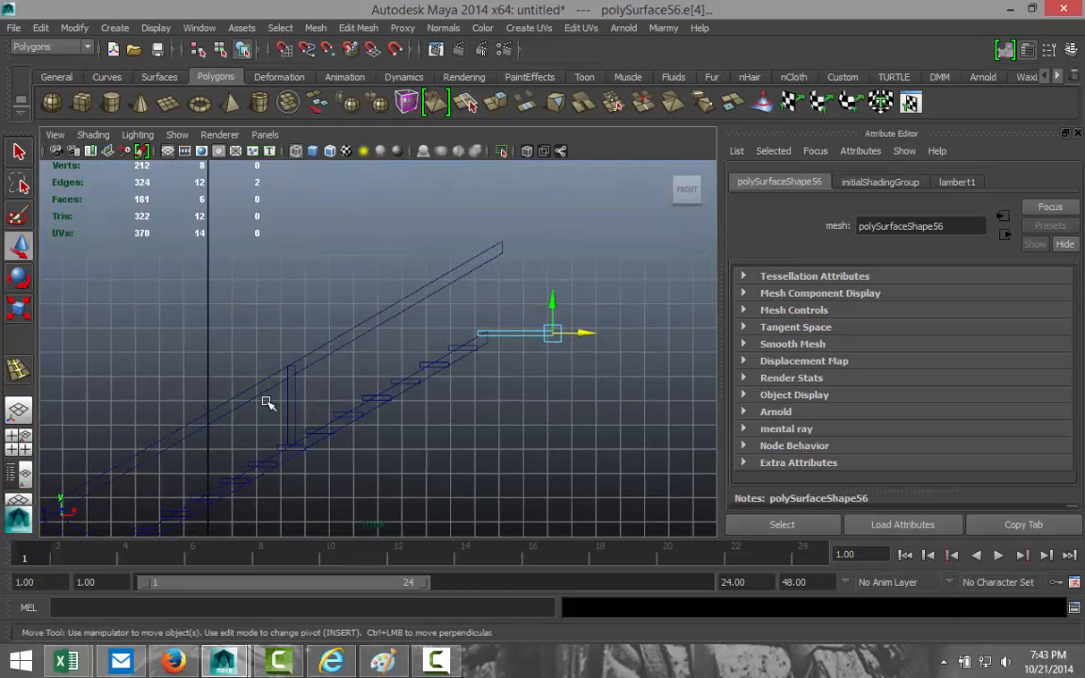
Duplicate the upper flight's two middle posts, center the copies' pivots and move them to the flight's top end, at about Translate X -8.004, Y 4.719.
{"action": "left_click", "coordinate": [288, 367]}
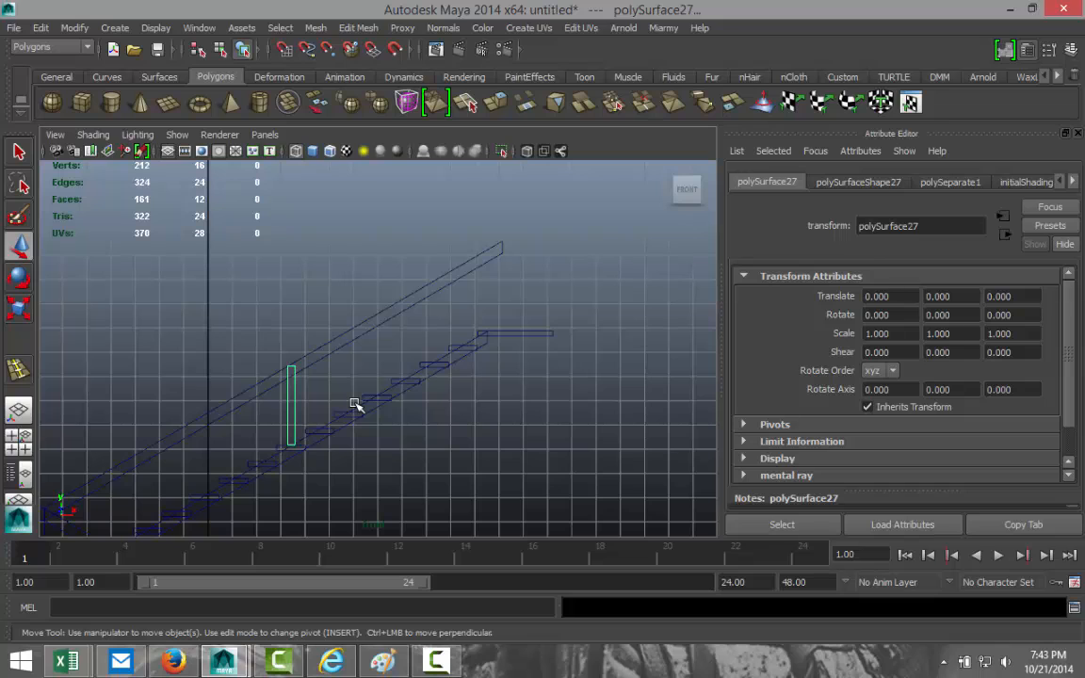
{"action": "key", "text": "ctrl+d"}
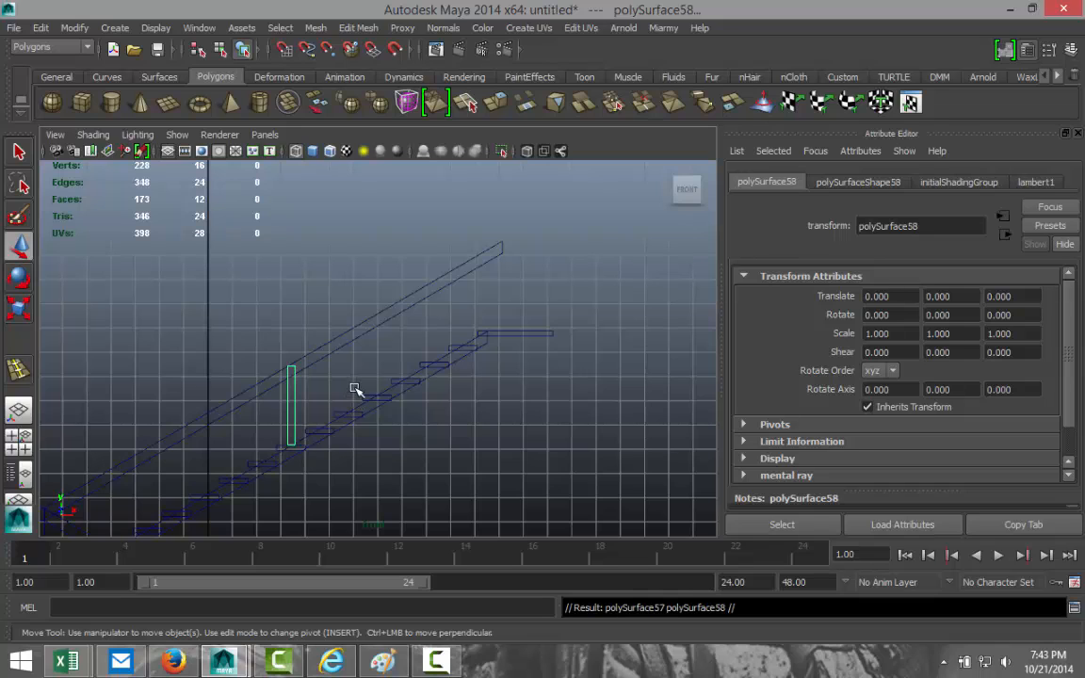
{"action": "left_click", "coordinate": [75, 27]}
{"action": "left_click", "coordinate": [133, 187]}
{"action": "left_click_drag", "start_coordinate": [320, 406], "coordinate": [485, 260]}
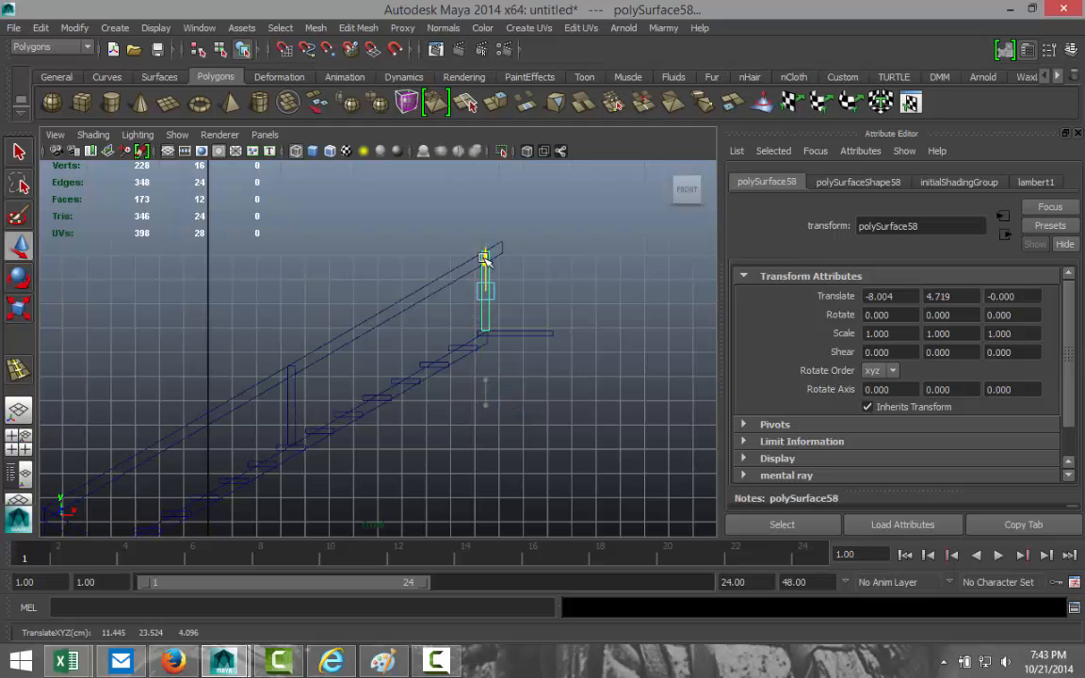
Lower the two duplicated posts slightly onto the top platform, at about Translate Y 4.711.
{"action": "key", "text": "f"}
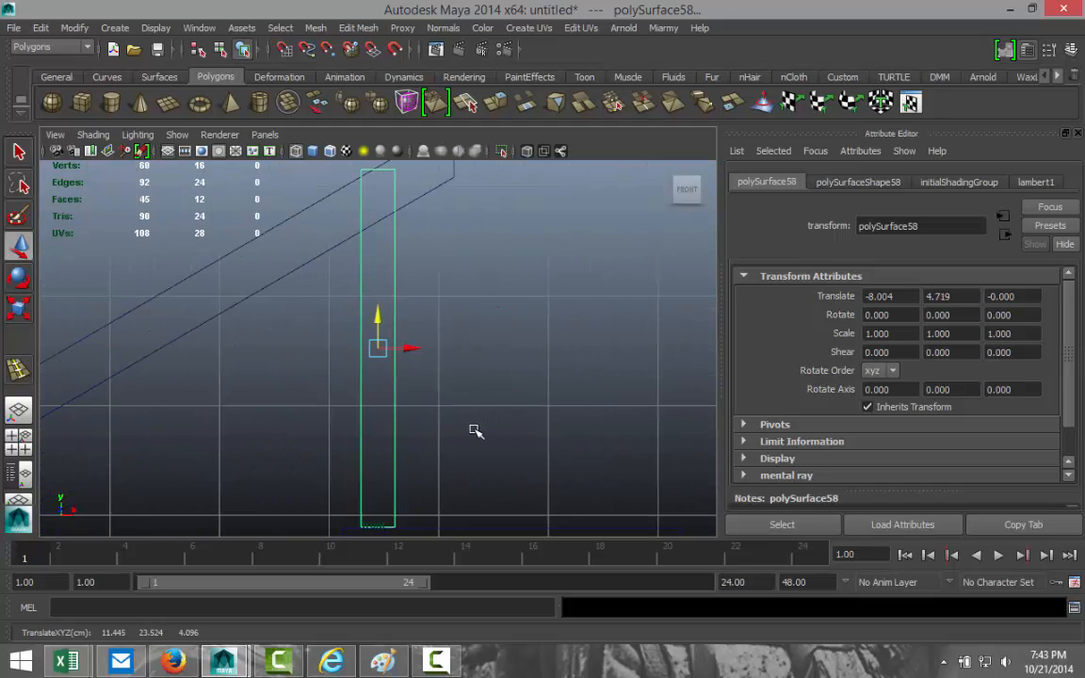
{"action": "middle_click_drag", "start_coordinate": [473, 441], "coordinate": [501, 306], "text": "alt"}
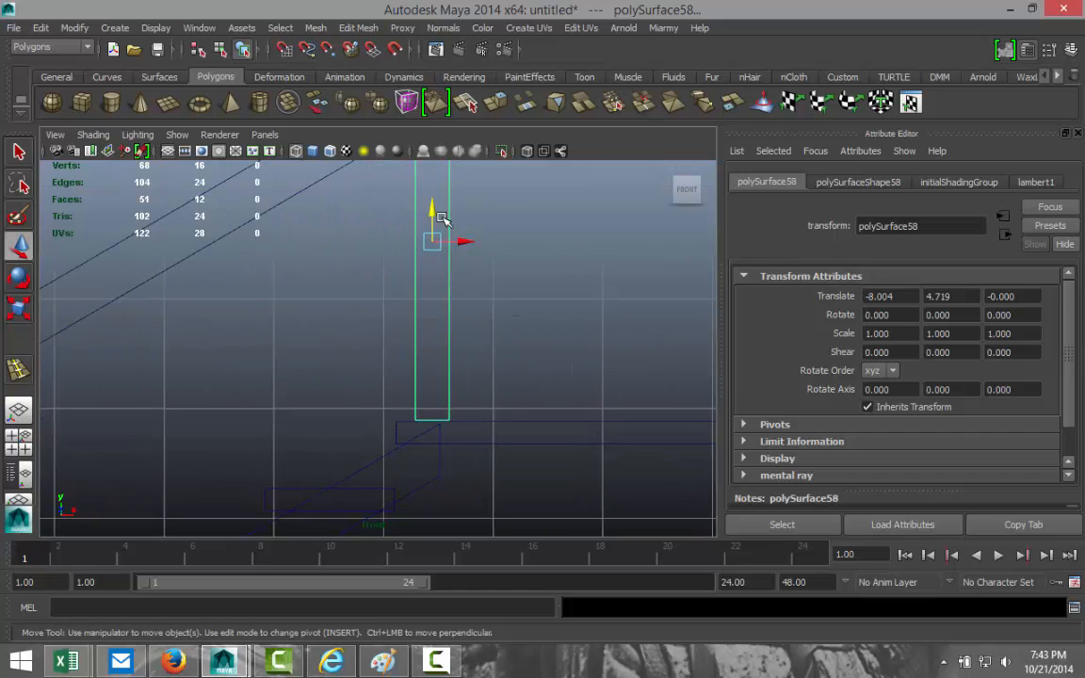
{"action": "left_click_drag", "start_coordinate": [435, 215], "coordinate": [436, 215]}
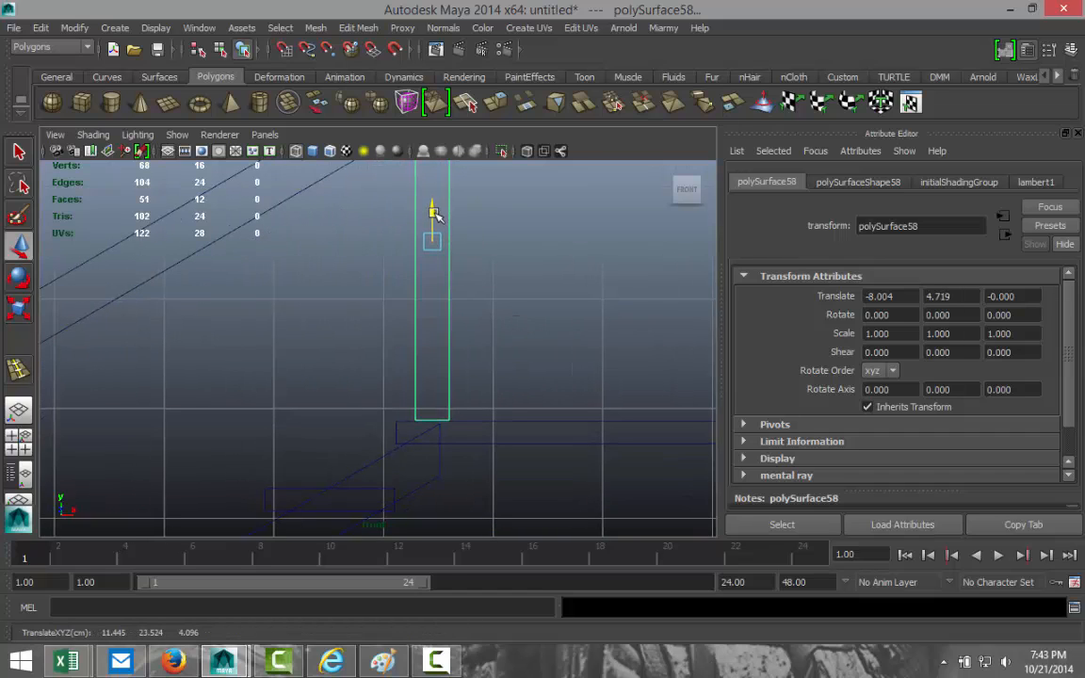
Try to lower the top edges of one duplicated post below the handrail's upper surface, and undo that move.
{"action": "scroll", "coordinate": [492, 260], "scroll_direction": "down", "scroll_amount": 4}
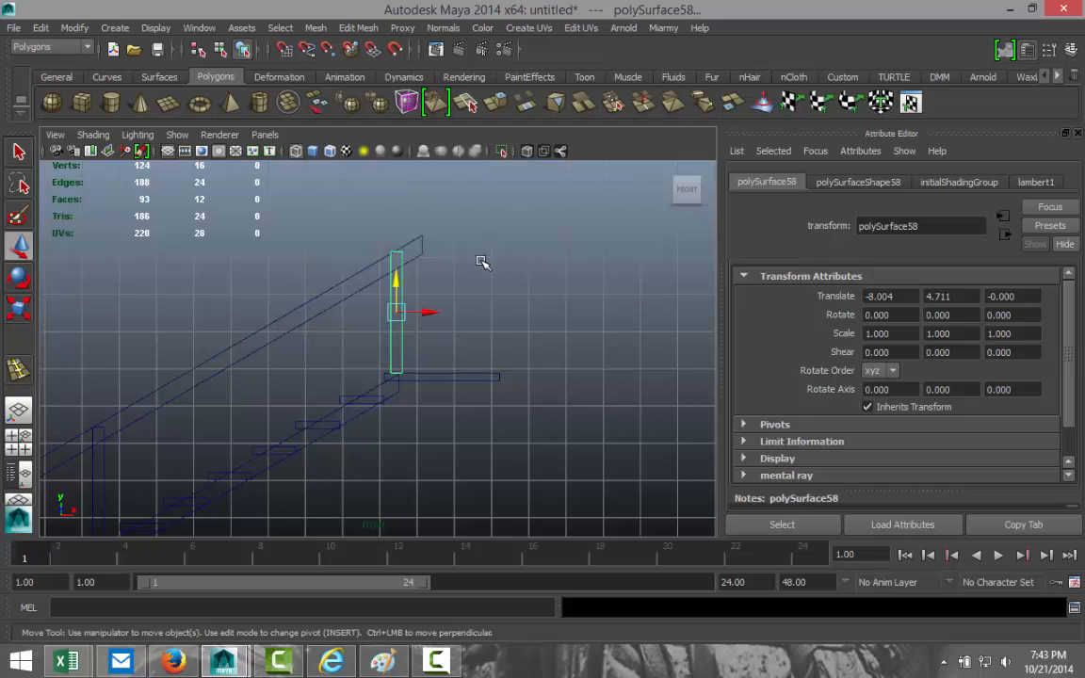
{"action": "middle_click_drag", "start_coordinate": [472, 263], "coordinate": [504, 344], "text": "alt"}
{"action": "scroll", "coordinate": [516, 358], "scroll_direction": "up", "scroll_amount": 3}
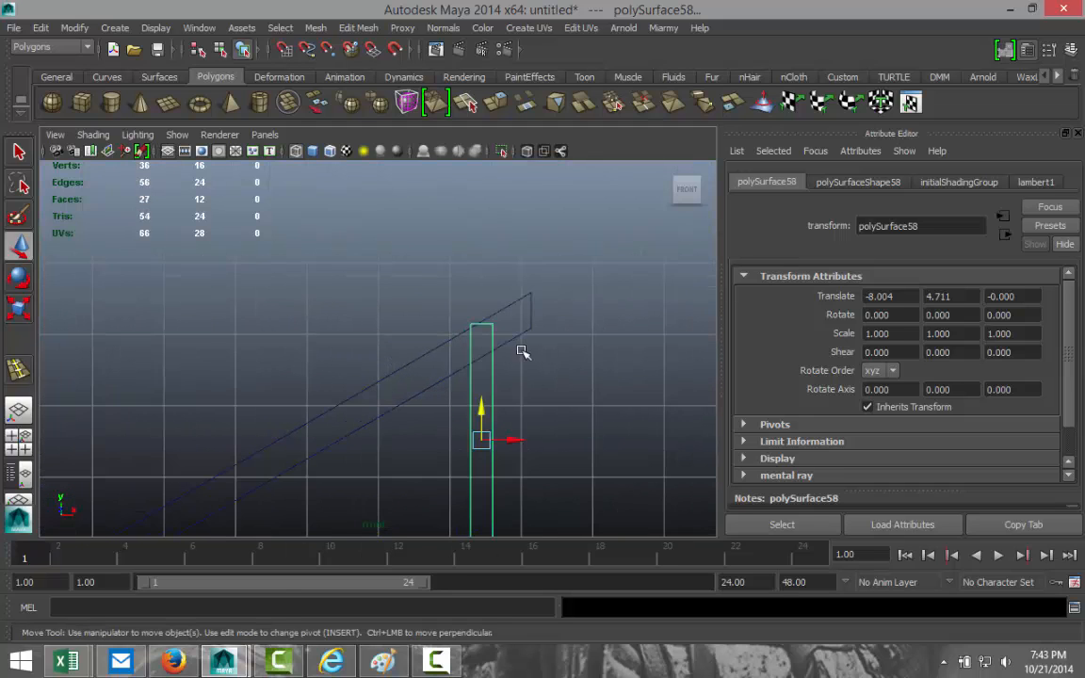
{"action": "middle_click_drag", "start_coordinate": [570, 361], "coordinate": [513, 365], "text": "alt"}
{"action": "scroll", "coordinate": [527, 363], "scroll_direction": "up", "scroll_amount": 2}
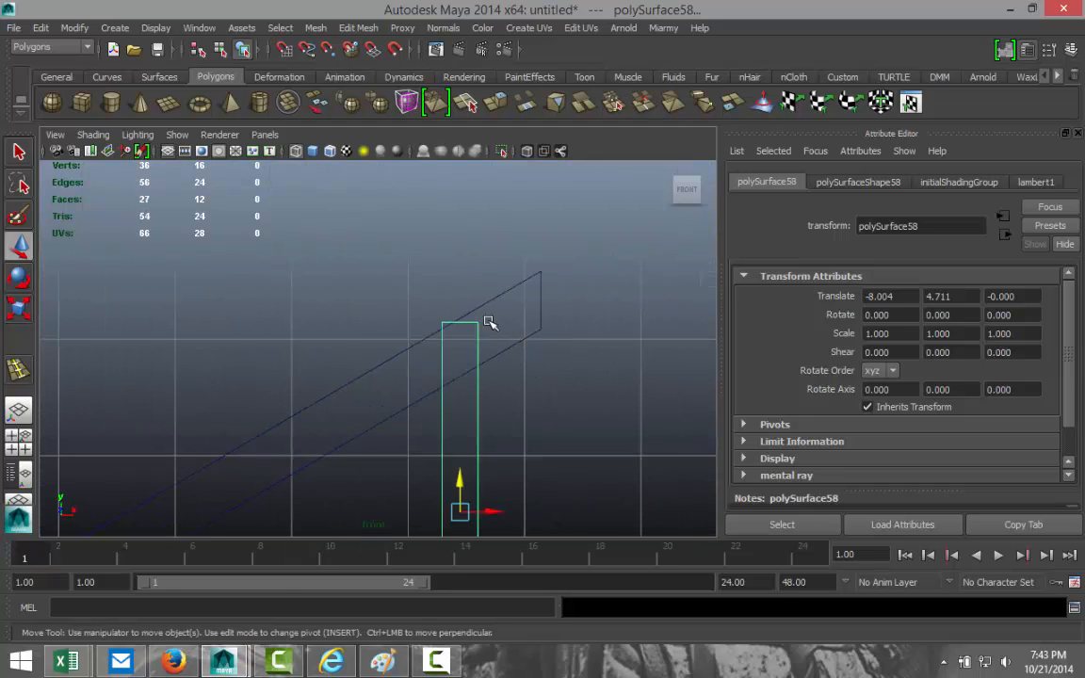
{"action": "mouse_move", "coordinate": [463, 323]}
{"action": "right_mouse_down"}
{"action": "mouse_move", "coordinate": [415, 323]}
{"action": "mouse_move", "coordinate": [460, 284]}
{"action": "mouse_move", "coordinate": [460, 308]}
{"action": "right_mouse_up"}
{"action": "left_click_drag", "start_coordinate": [460, 308], "coordinate": [462, 351]}
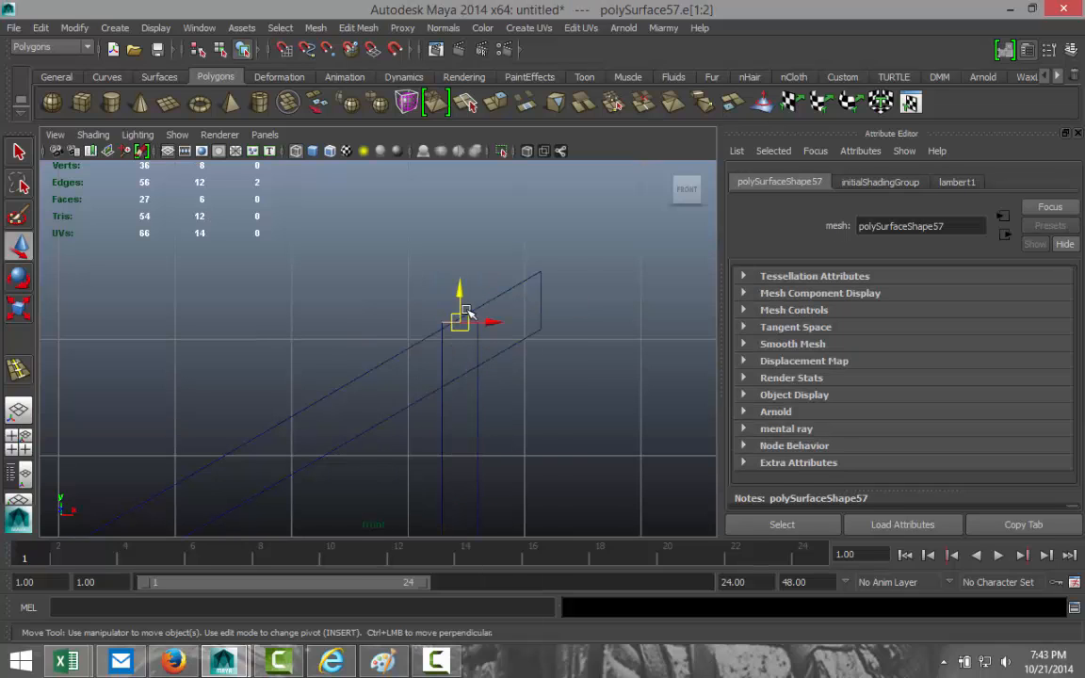
{"action": "left_click_drag", "start_coordinate": [459, 291], "coordinate": [459, 291]}
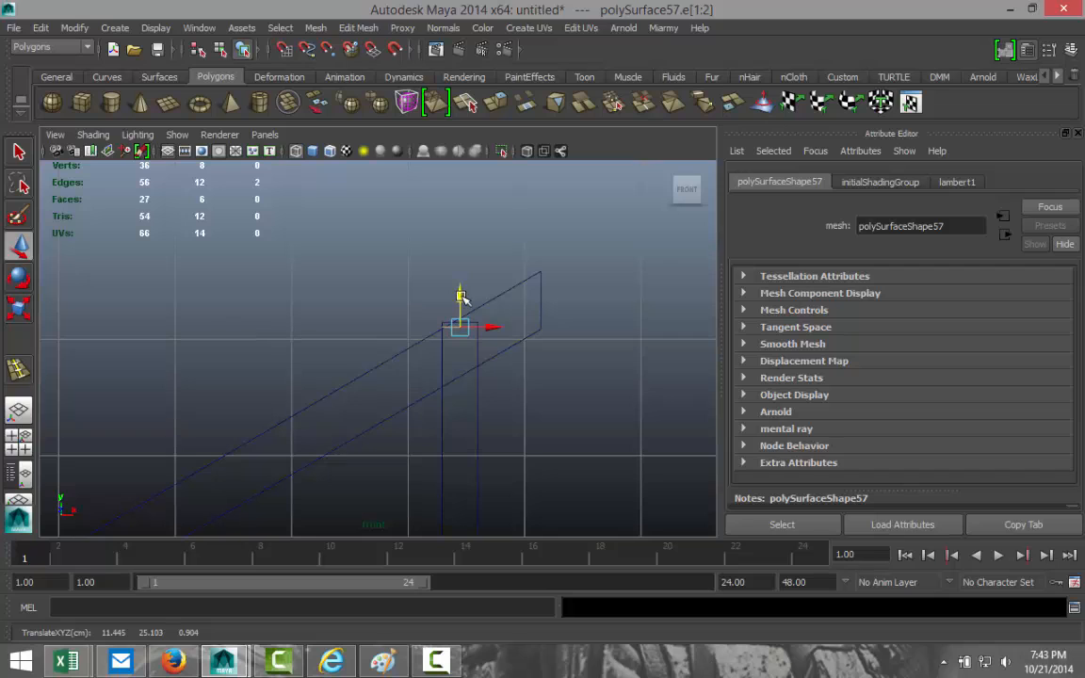
{"action": "key", "text": "ctrl+z"}
{"action": "left_click", "coordinate": [452, 290]}
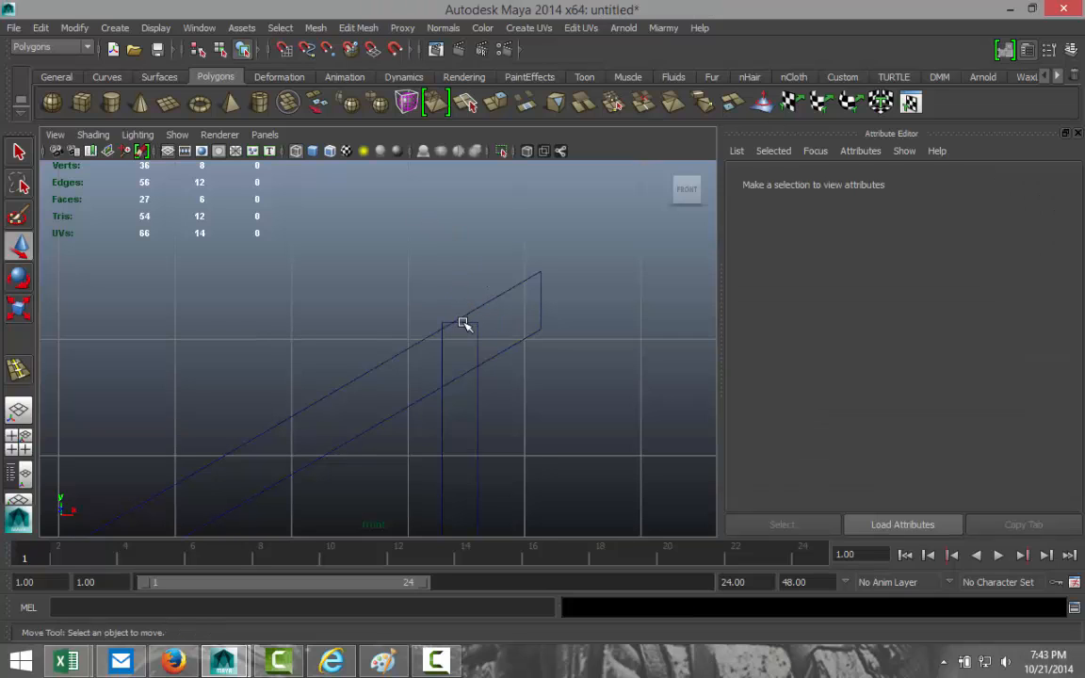
Lower the top edges of the first duplicated post to about Y 25.096, so its outline stays within the sloped handrail at its inner corner.
{"action": "right_click_drag", "start_coordinate": [465, 323], "coordinate": [545, 311]}
{"action": "left_click_drag", "start_coordinate": [412, 440], "coordinate": [517, 440]}
{"action": "mouse_move", "coordinate": [455, 322]}
{"action": "right_mouse_down"}
{"action": "mouse_move", "coordinate": [455, 280]}
{"action": "mouse_move", "coordinate": [457, 314]}
{"action": "right_mouse_up"}
{"action": "left_click", "coordinate": [460, 324]}
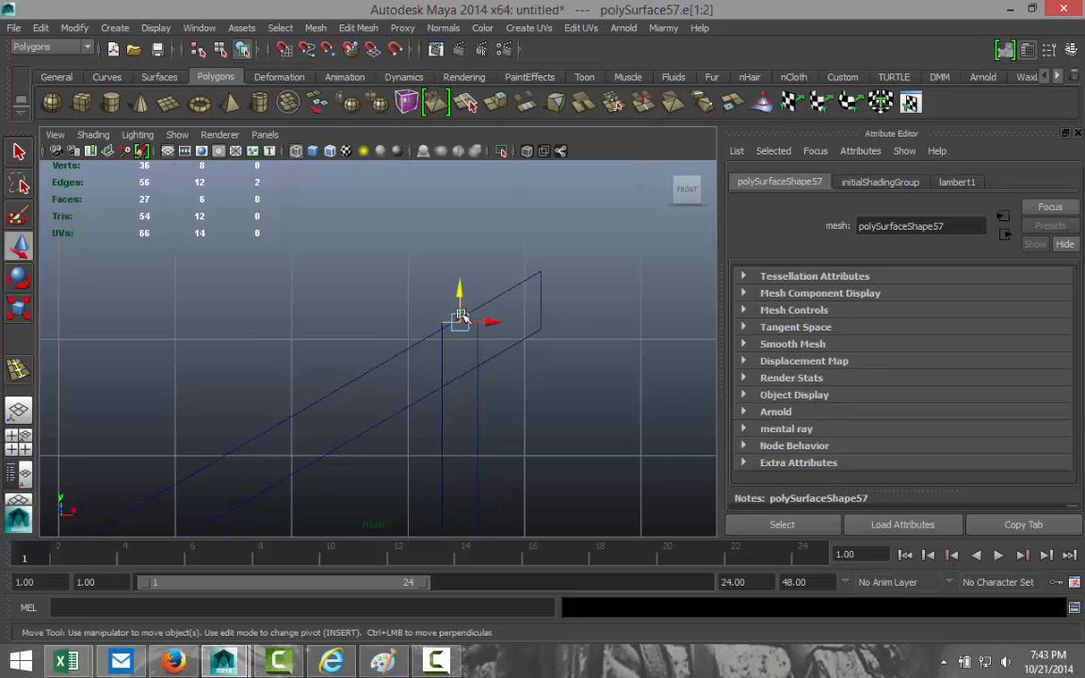
{"action": "left_click_drag", "start_coordinate": [461, 291], "coordinate": [464, 294]}
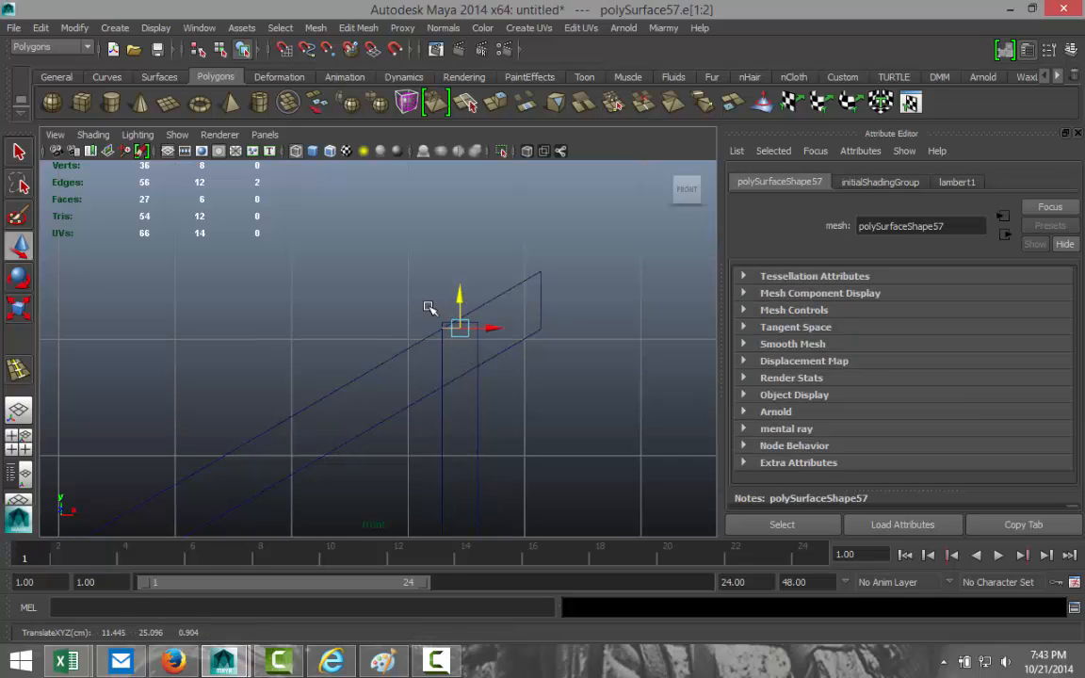
{"action": "left_click", "coordinate": [450, 310]}
{"action": "left_click", "coordinate": [460, 328]}
Lower the top edges of the second duplicated post to about Y 25.097, level with the first one.
{"action": "scroll", "coordinate": [478, 355], "scroll_direction": "up", "scroll_amount": 2}
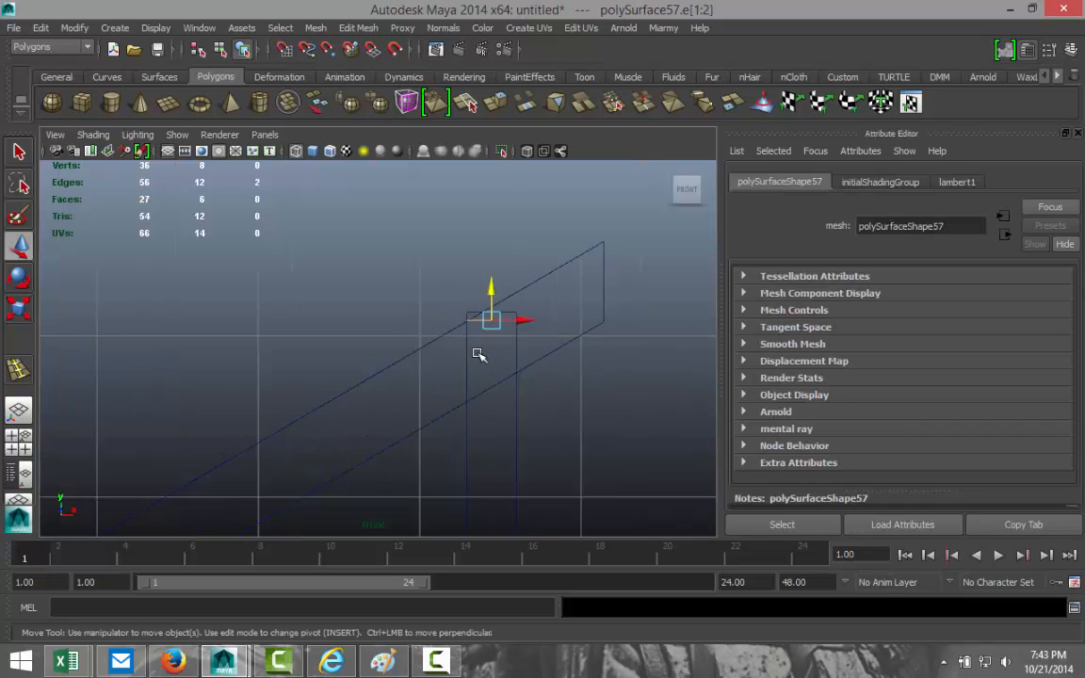
{"action": "scroll", "coordinate": [479, 354], "scroll_direction": "up", "scroll_amount": 2}
{"action": "left_click", "coordinate": [503, 299]}
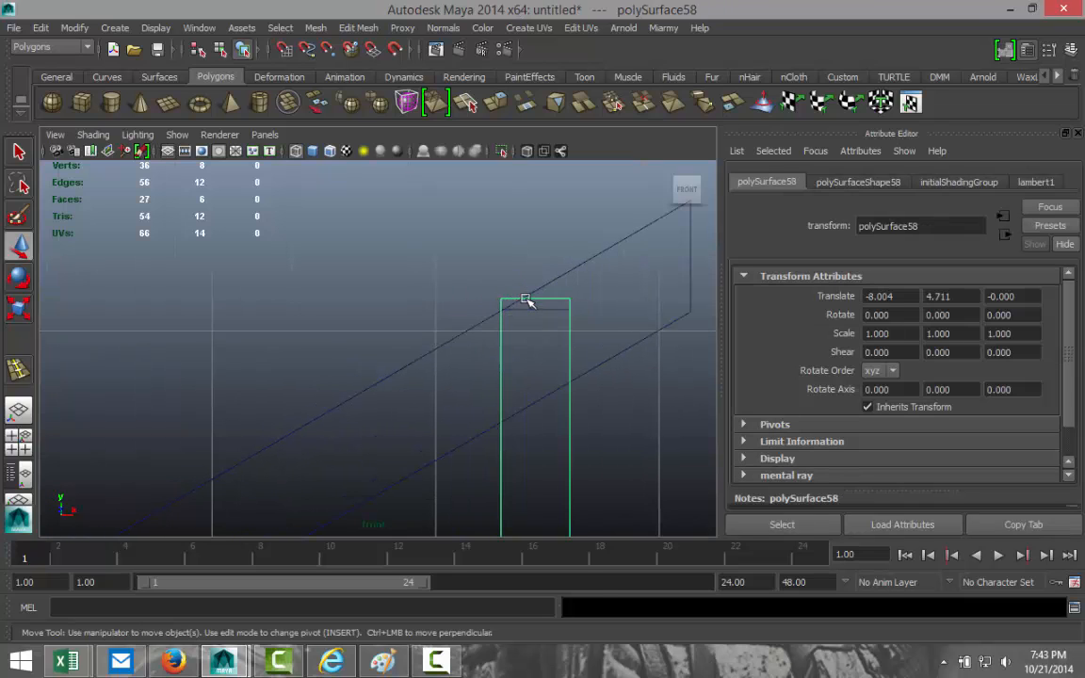
{"action": "right_click_drag", "start_coordinate": [526, 300], "coordinate": [526, 273]}
{"action": "left_click", "coordinate": [534, 297]}
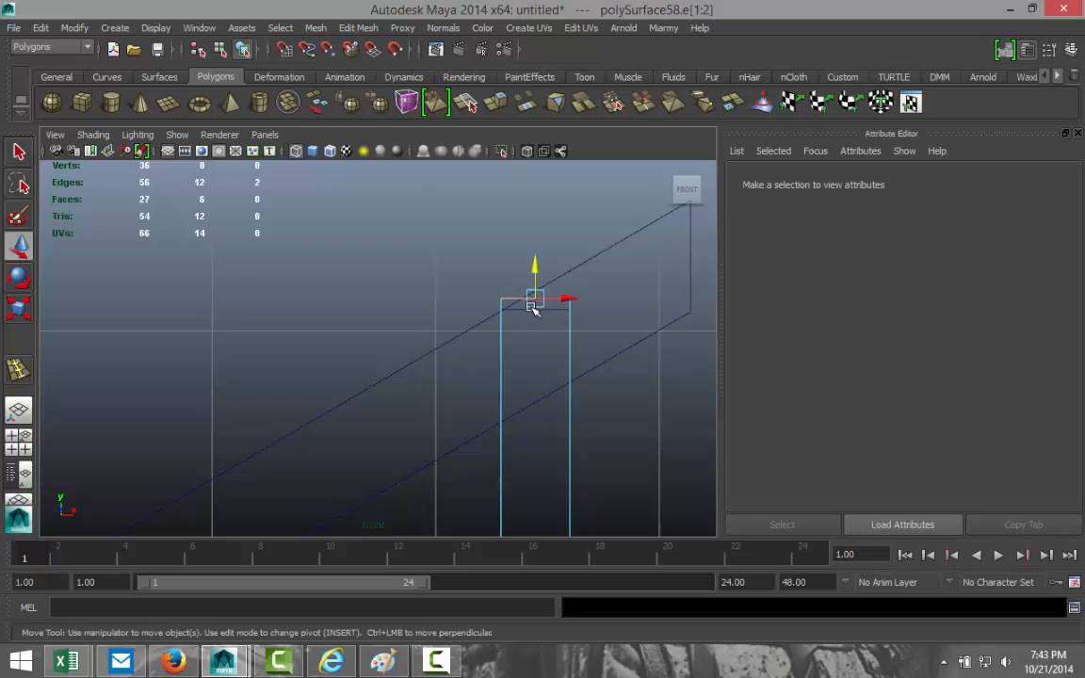
{"action": "left_click_drag", "start_coordinate": [536, 266], "coordinate": [538, 277]}
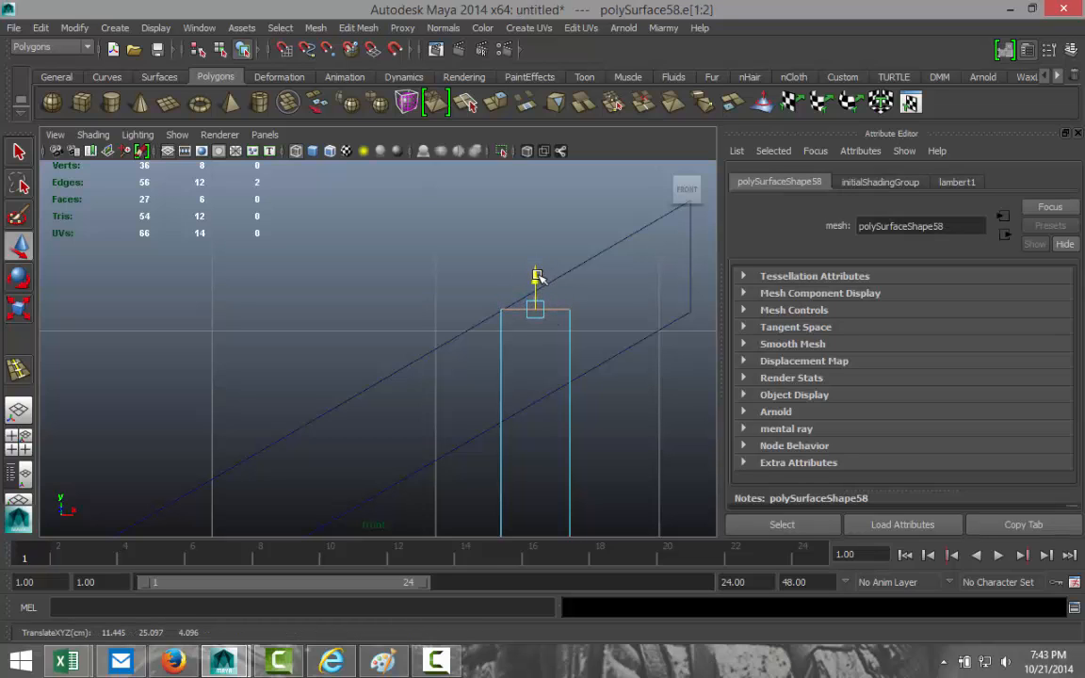
Pull the copied handrail's upper end vertices back to the top post's outer face, keeping the slope, at about Y 25.037.
{"action": "scroll", "coordinate": [508, 315], "scroll_direction": "down", "scroll_amount": 5}
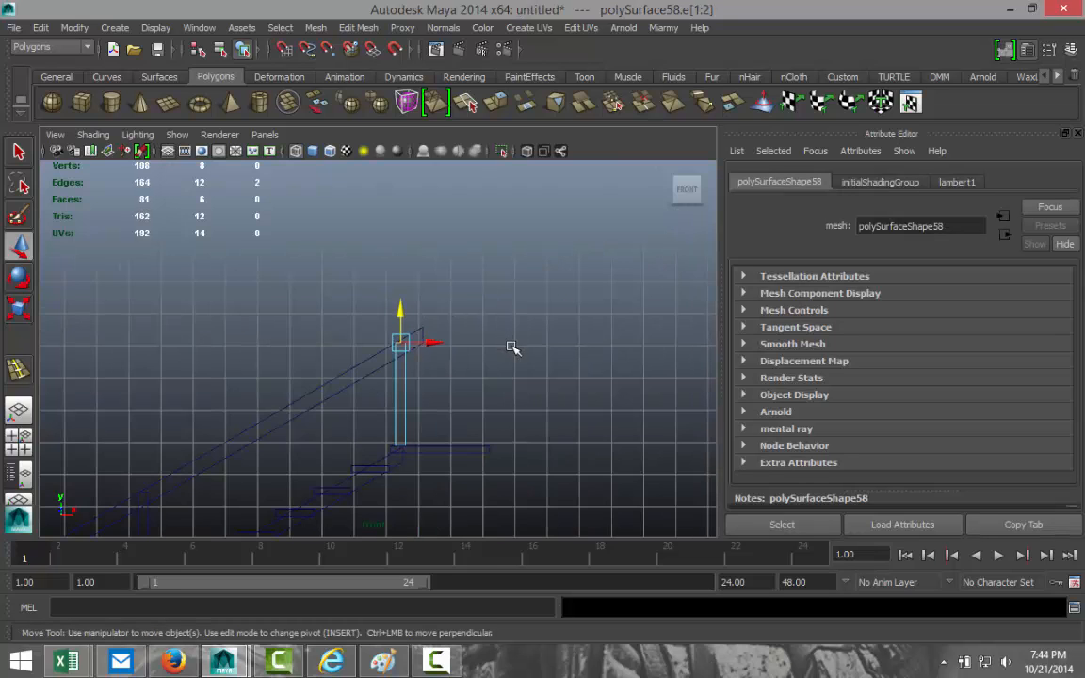
{"action": "scroll", "coordinate": [512, 334], "scroll_direction": "down", "scroll_amount": 1}
{"action": "scroll", "coordinate": [510, 351], "scroll_direction": "up", "scroll_amount": 3}
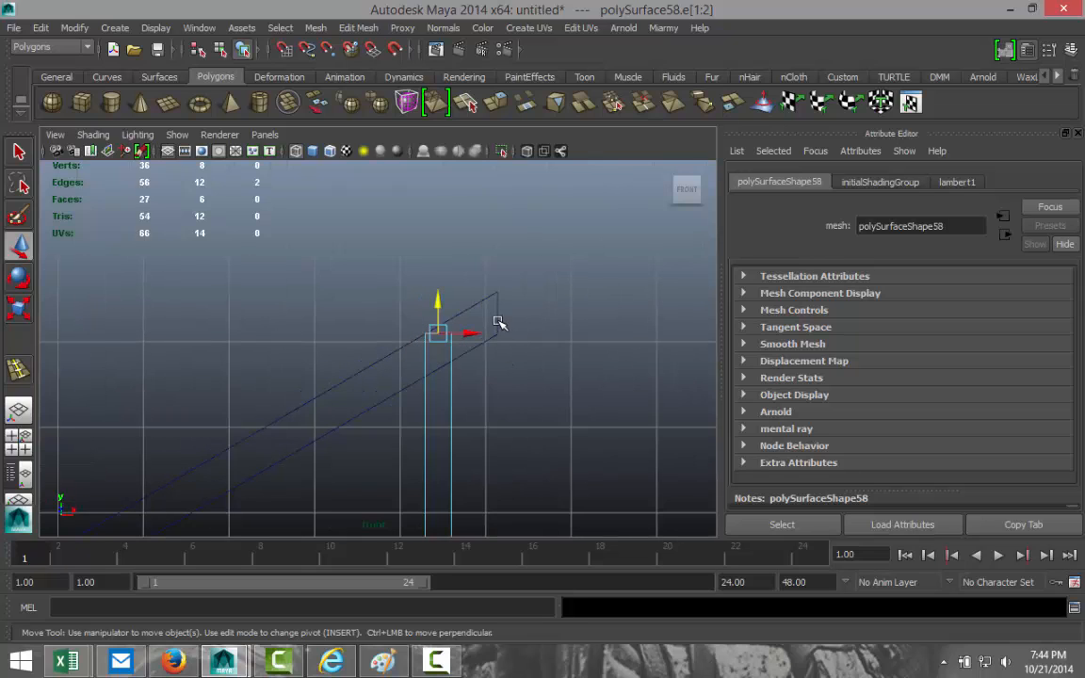
{"action": "right_click_drag", "start_coordinate": [499, 323], "coordinate": [570, 301]}
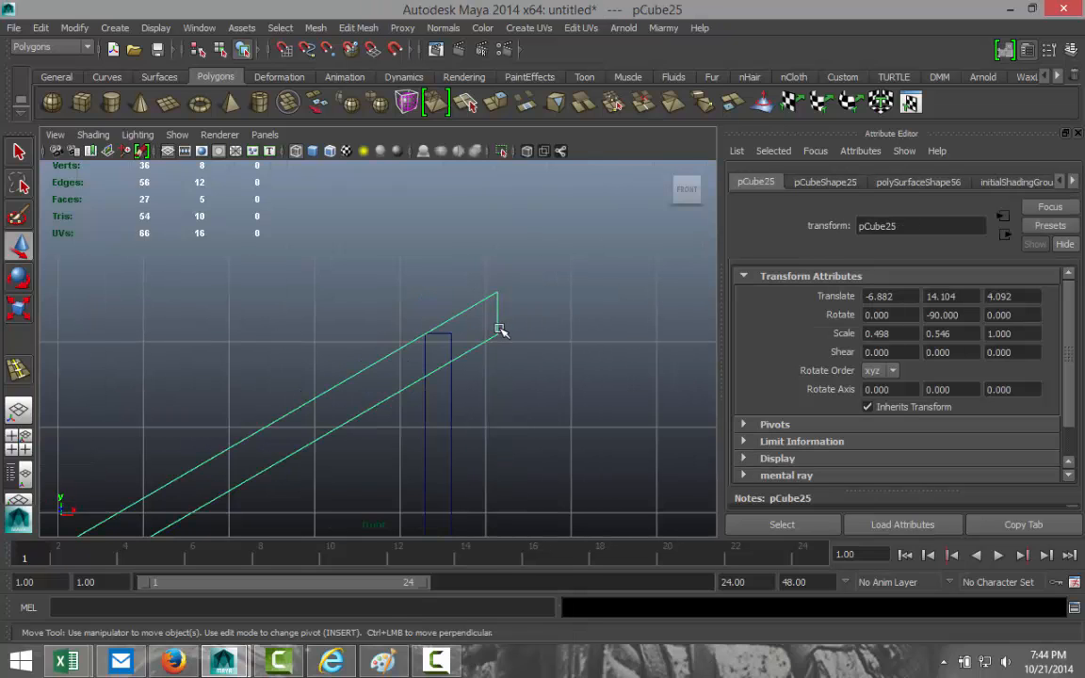
{"action": "right_click_drag", "start_coordinate": [499, 323], "coordinate": [425, 322]}
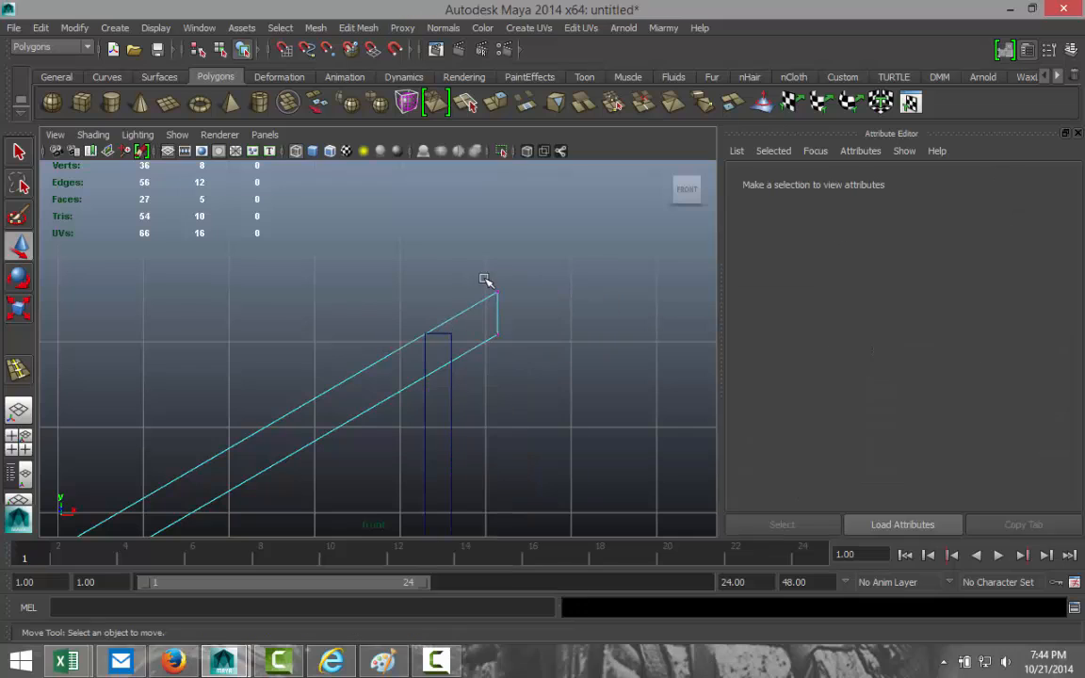
{"action": "left_click_drag", "start_coordinate": [488, 268], "coordinate": [543, 379]}
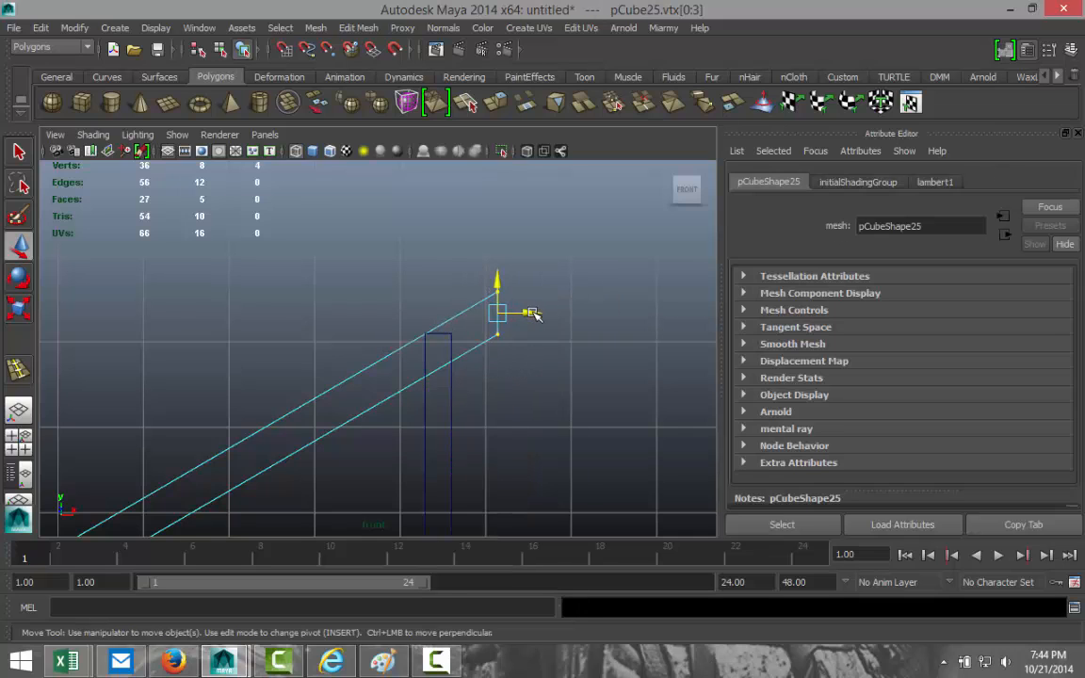
{"action": "left_click_drag", "start_coordinate": [534, 313], "coordinate": [499, 326]}
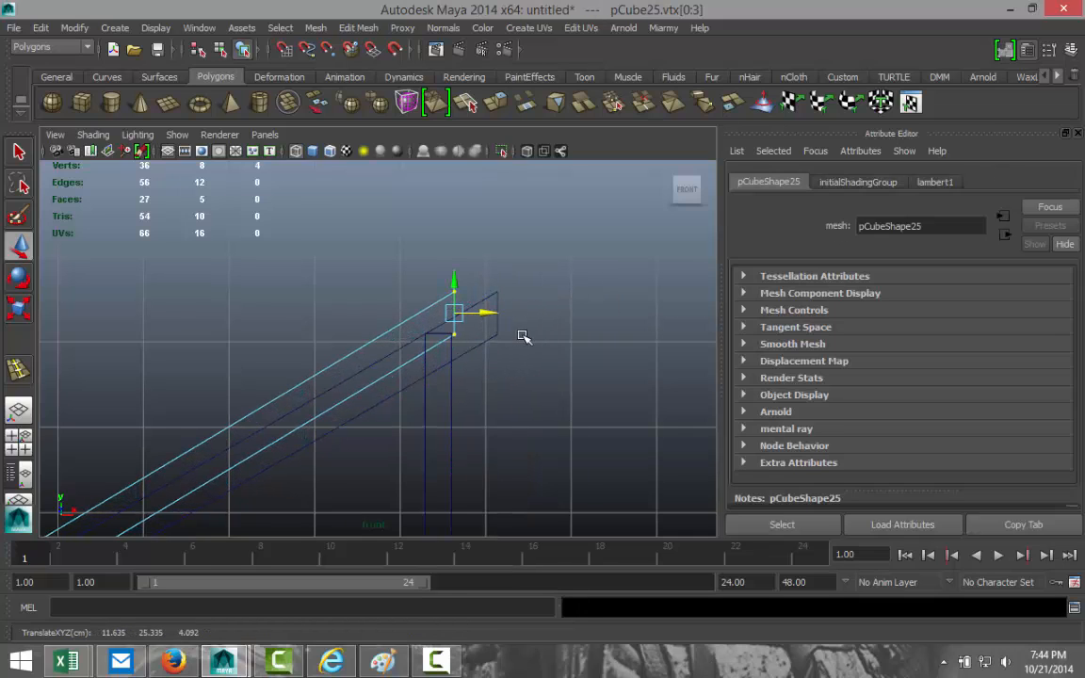
{"action": "left_click_drag", "start_coordinate": [454, 280], "coordinate": [452, 306]}
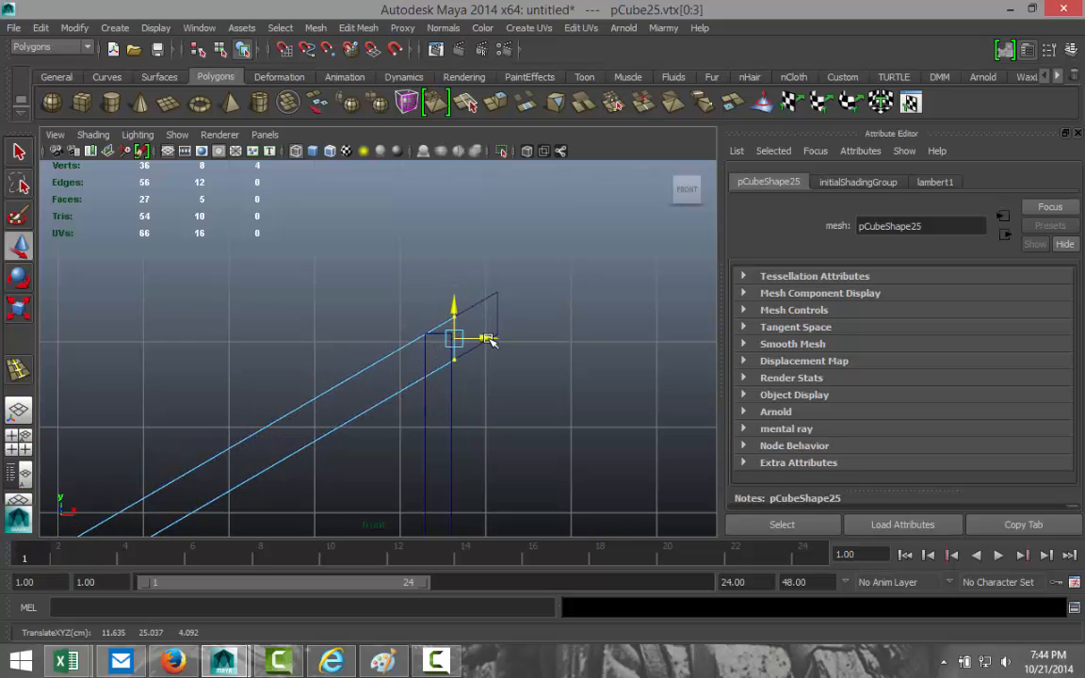
{"action": "left_click_drag", "start_coordinate": [492, 341], "coordinate": [489, 341]}
Pull the original handrail's upper end vertices back to the top post's outer face, at about X 11.605, Y 25.037.
{"action": "key", "text": "F8"}
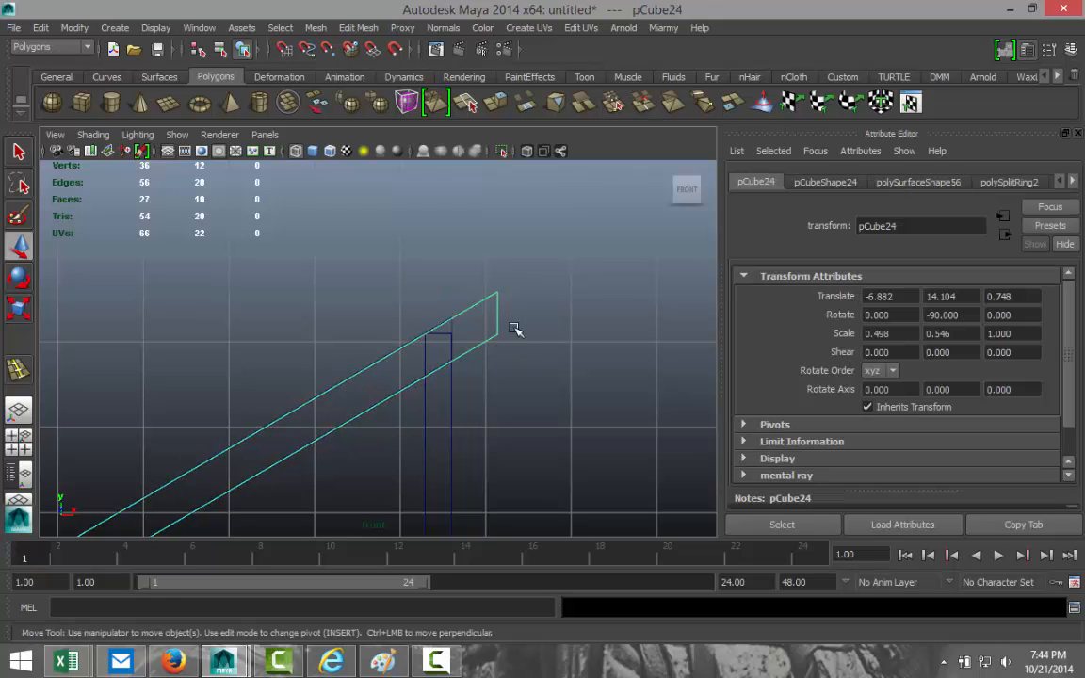
{"action": "right_click_drag", "start_coordinate": [499, 322], "coordinate": [426, 317]}
{"action": "left_click_drag", "start_coordinate": [471, 278], "coordinate": [528, 382]}
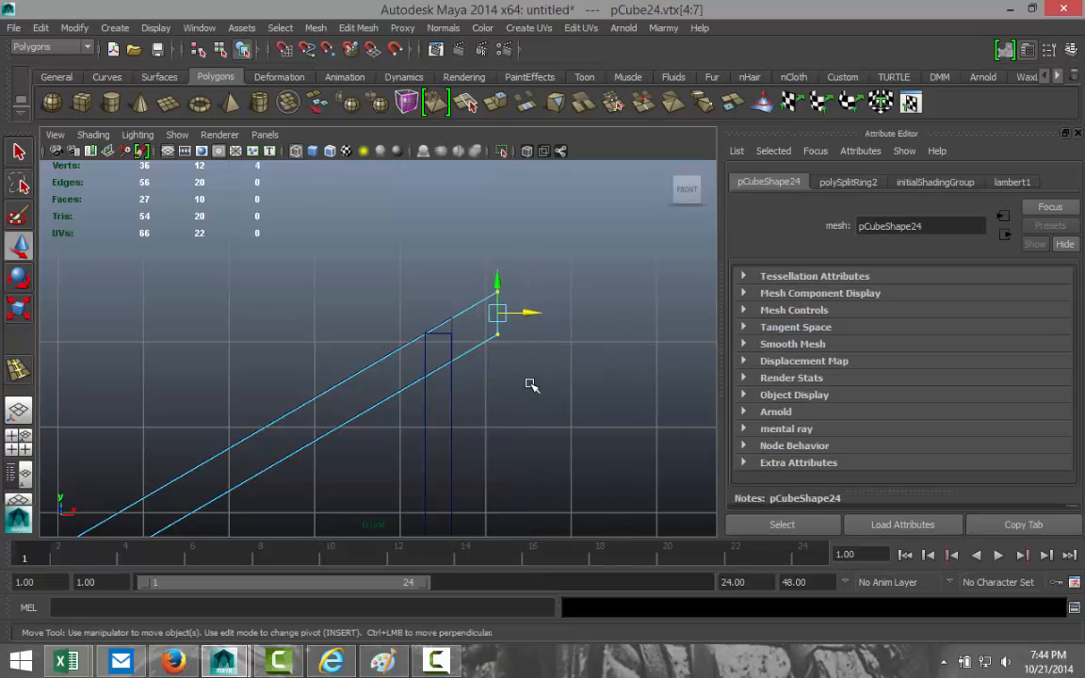
{"action": "left_click_drag", "start_coordinate": [526, 310], "coordinate": [458, 311]}
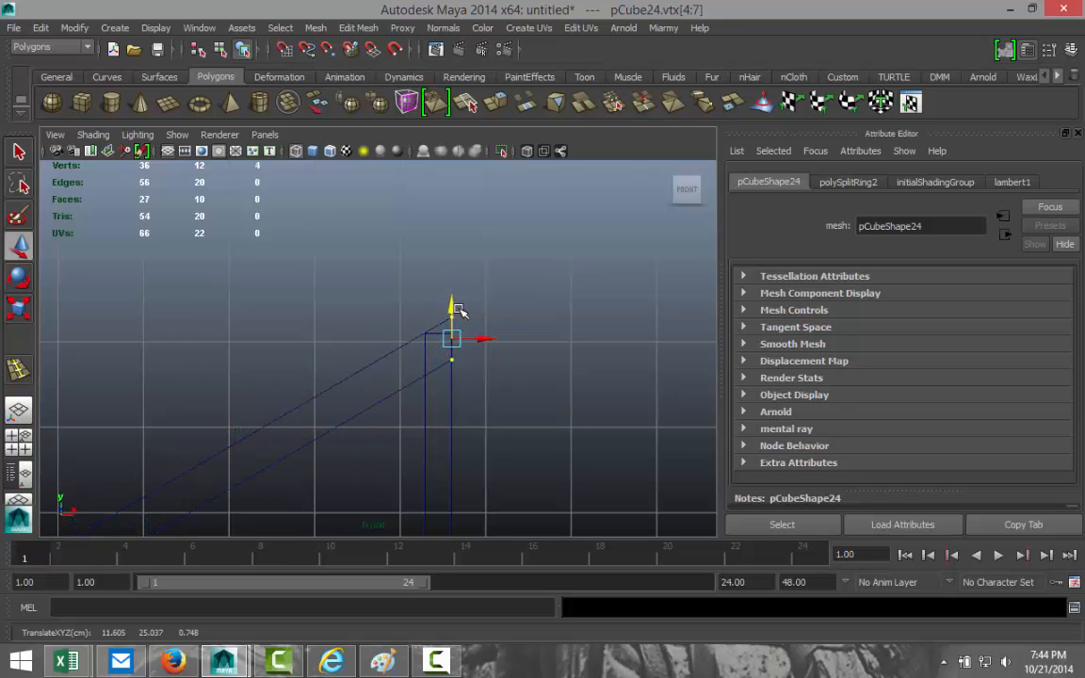
{"action": "left_click", "coordinate": [19, 442]}
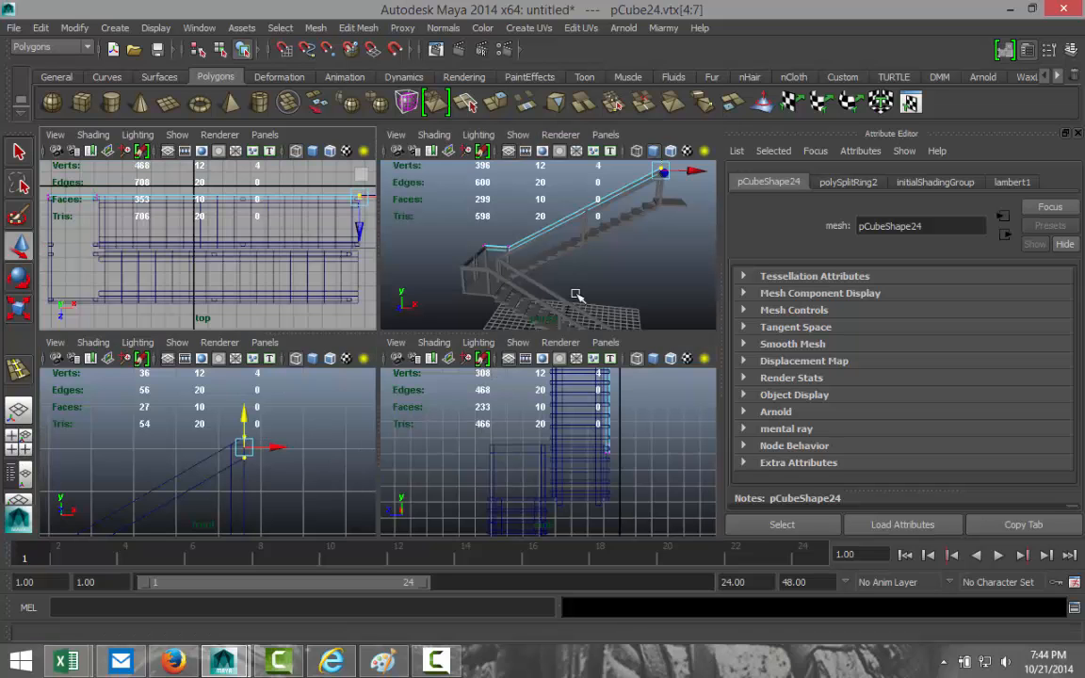
{"action": "key", "text": "space"}
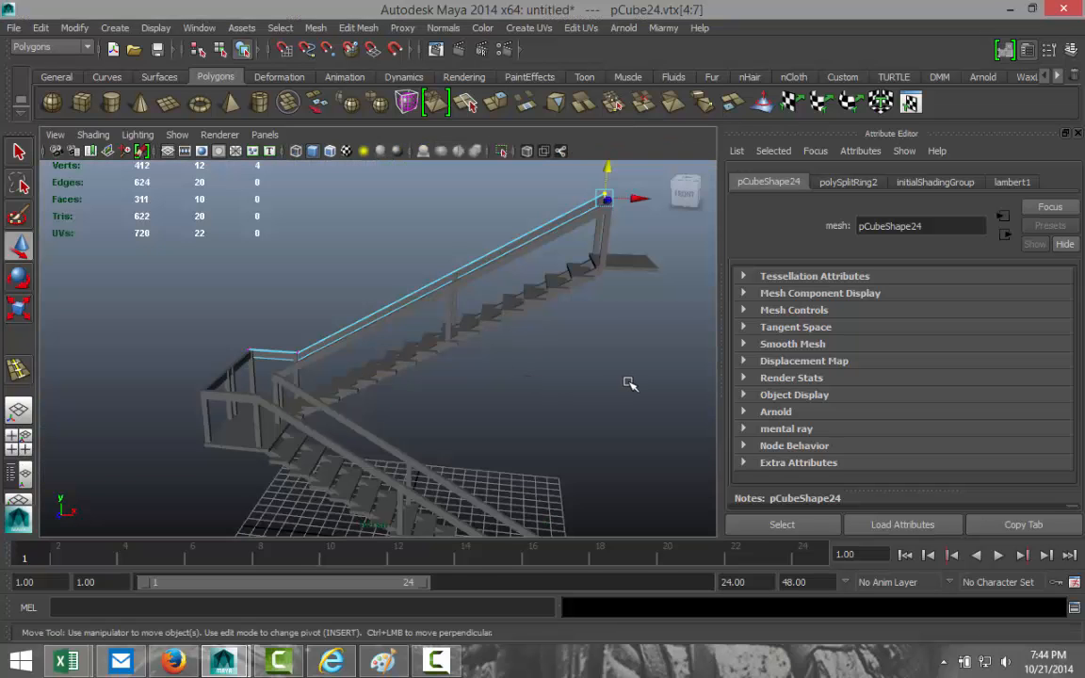
{"action": "left_click_drag", "start_coordinate": [630, 383], "coordinate": [496, 303], "text": "alt"}
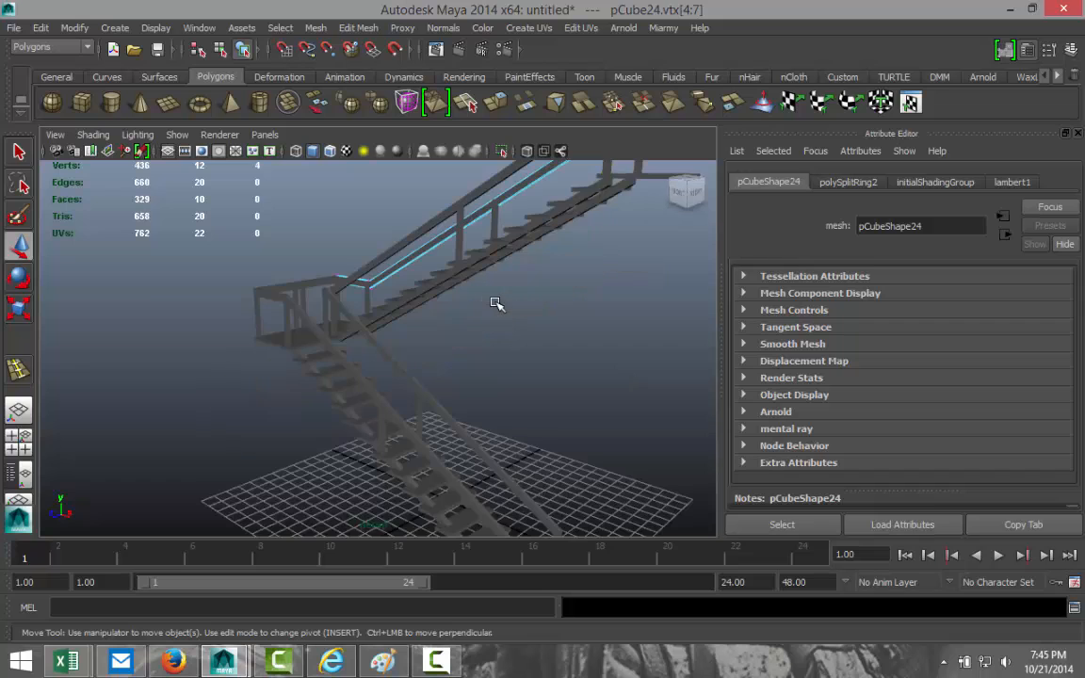
Inspect the whole staircase from several sides, from the upper handrails and top platform down to the intermediate landing.
{"action": "left_click_drag", "start_coordinate": [585, 286], "coordinate": [421, 367], "text": "alt"}
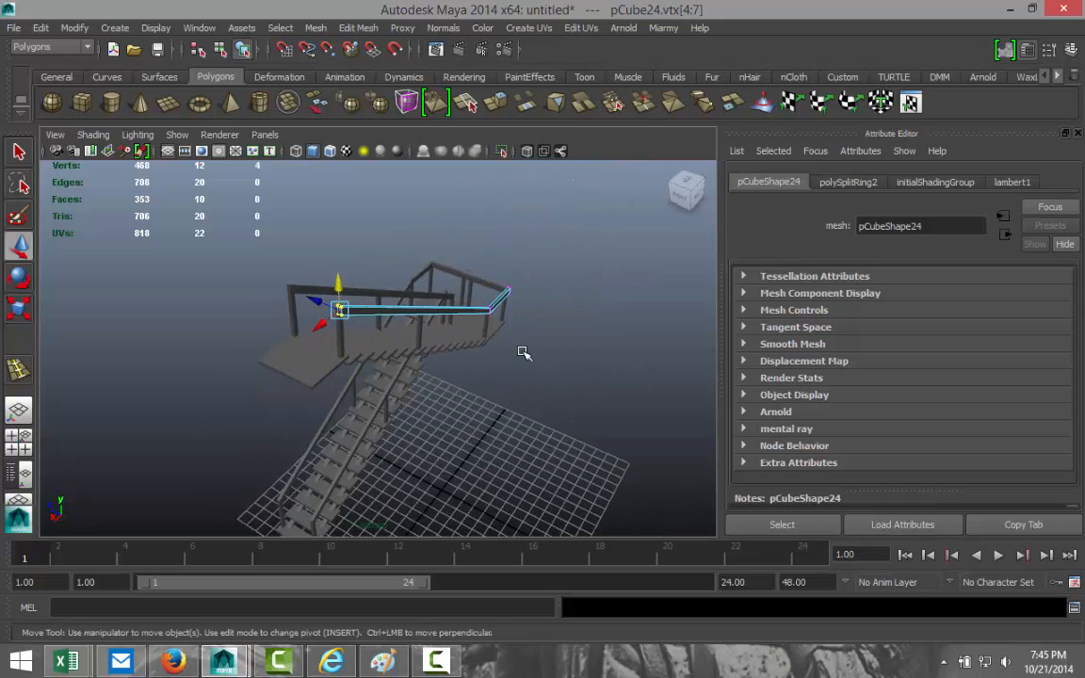
{"action": "left_click_drag", "start_coordinate": [188, 416], "coordinate": [441, 387], "text": "alt"}
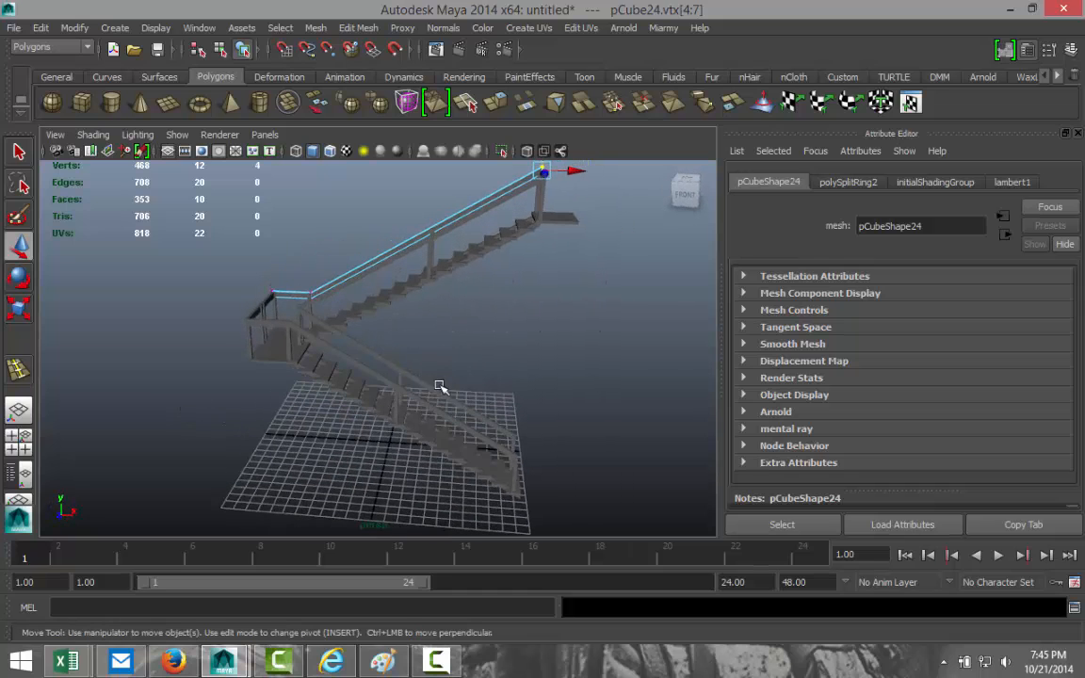
{"action": "mouse_move", "coordinate": [521, 301]}
{"action": "left_mouse_down", "text": "alt"}
{"action": "mouse_move", "coordinate": [509, 356]}
{"action": "mouse_move", "coordinate": [543, 301]}
{"action": "left_mouse_up", "text": "alt"}
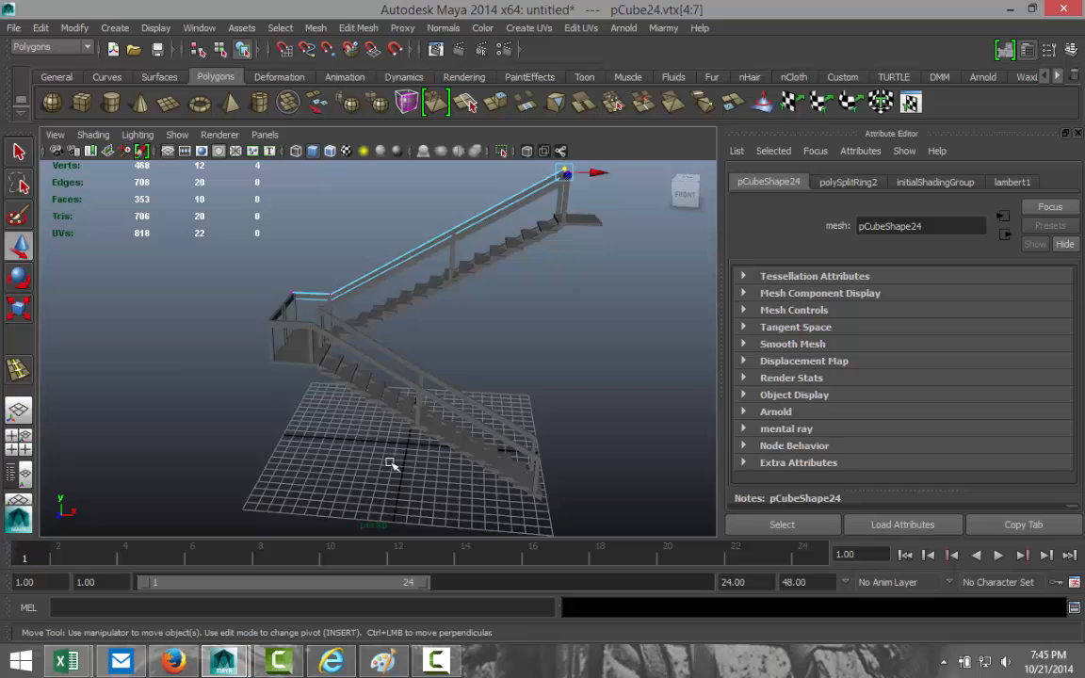
{"action": "scroll", "coordinate": [399, 469], "scroll_direction": "up", "scroll_amount": 2}
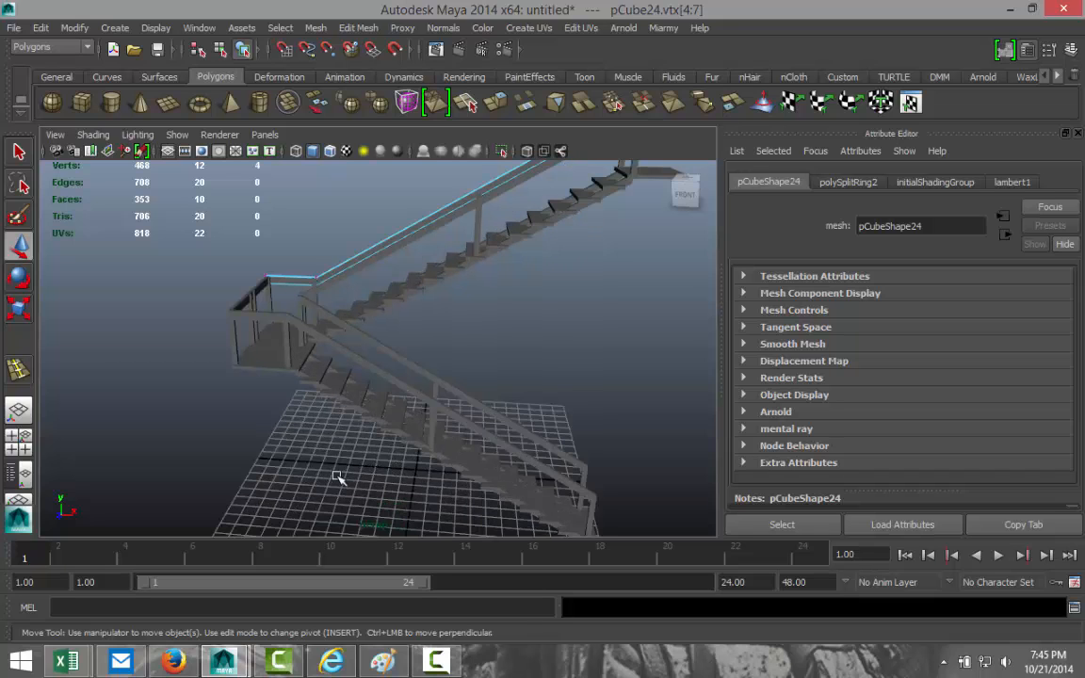
{"action": "middle_click_drag", "start_coordinate": [328, 483], "coordinate": [411, 471], "text": "alt"}
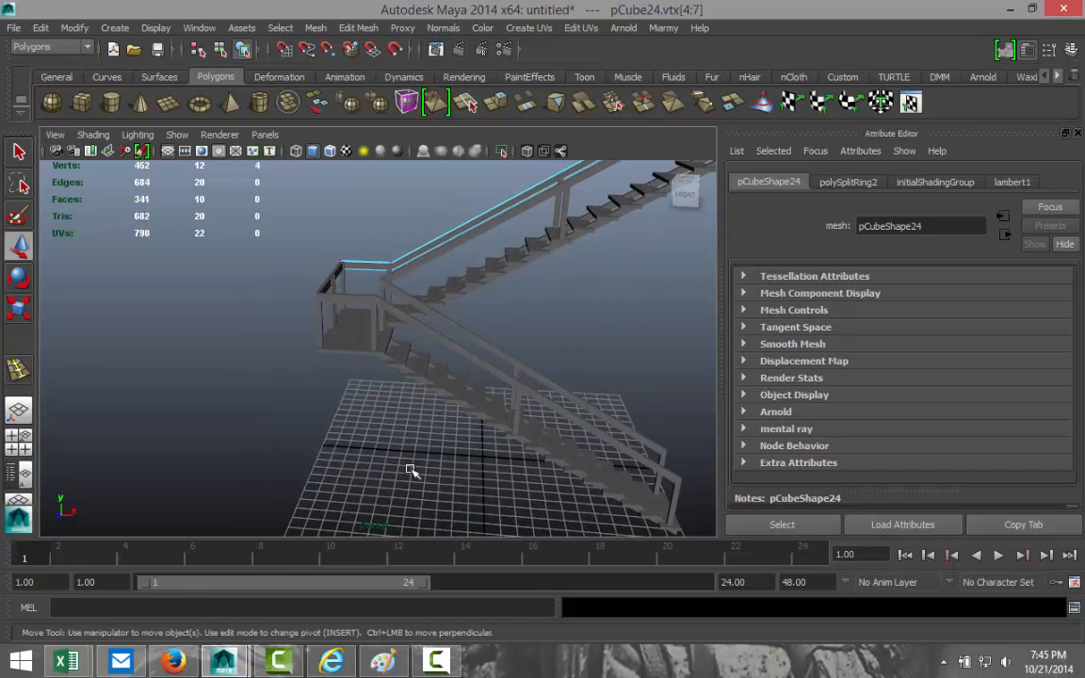
{"action": "left_click_drag", "start_coordinate": [402, 475], "coordinate": [612, 465], "text": "alt"}
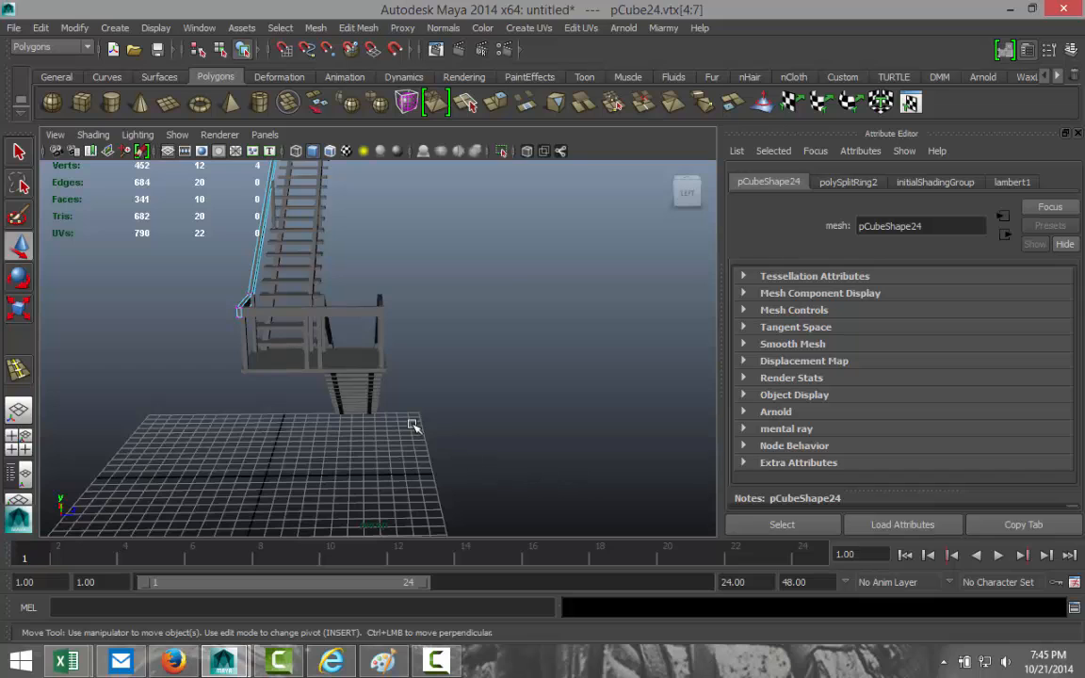
{"action": "left_click", "coordinate": [382, 353]}
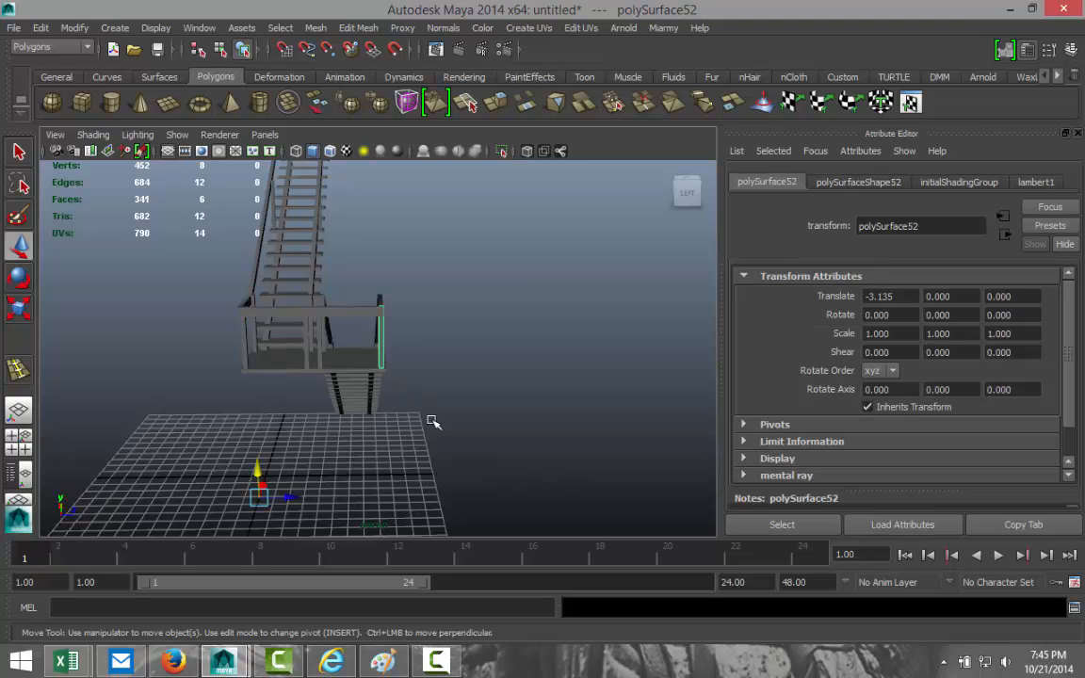
{"action": "left_click", "coordinate": [30, 446]}
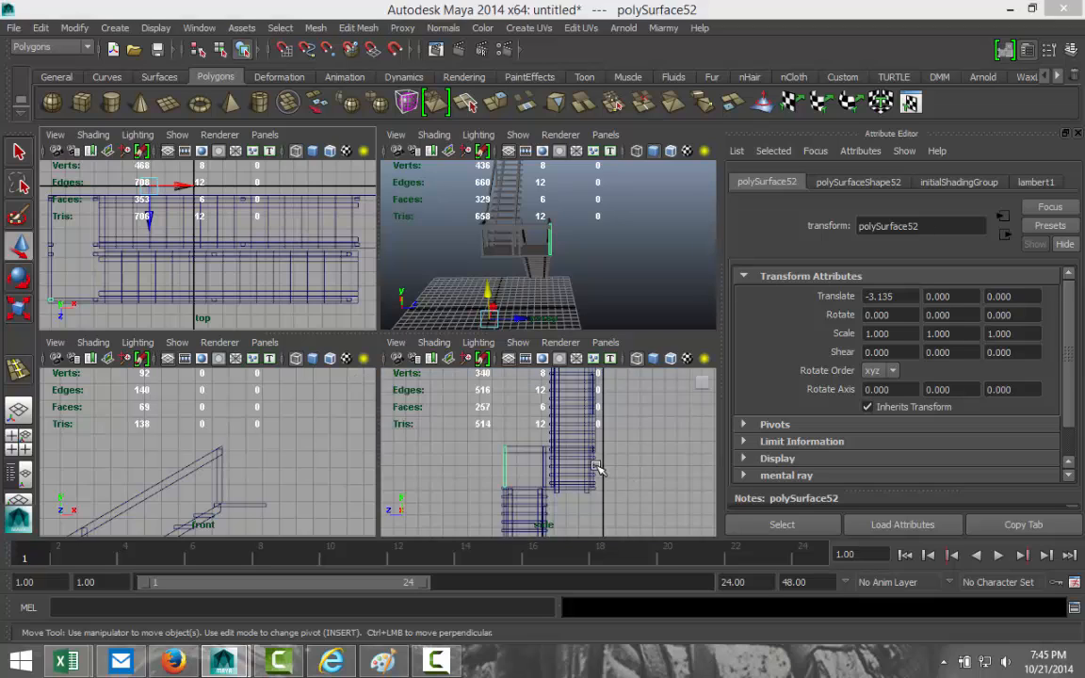
{"action": "key", "text": "space"}
{"action": "scroll", "coordinate": [414, 466], "scroll_direction": "up", "scroll_amount": 3}
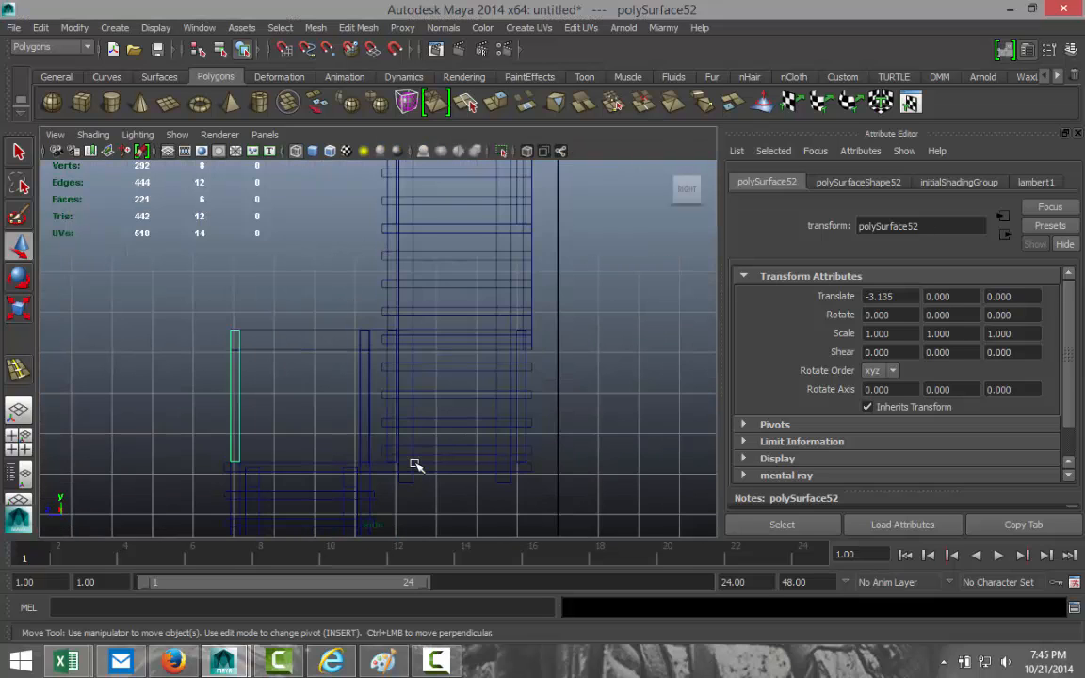
{"action": "left_click", "coordinate": [360, 415]}
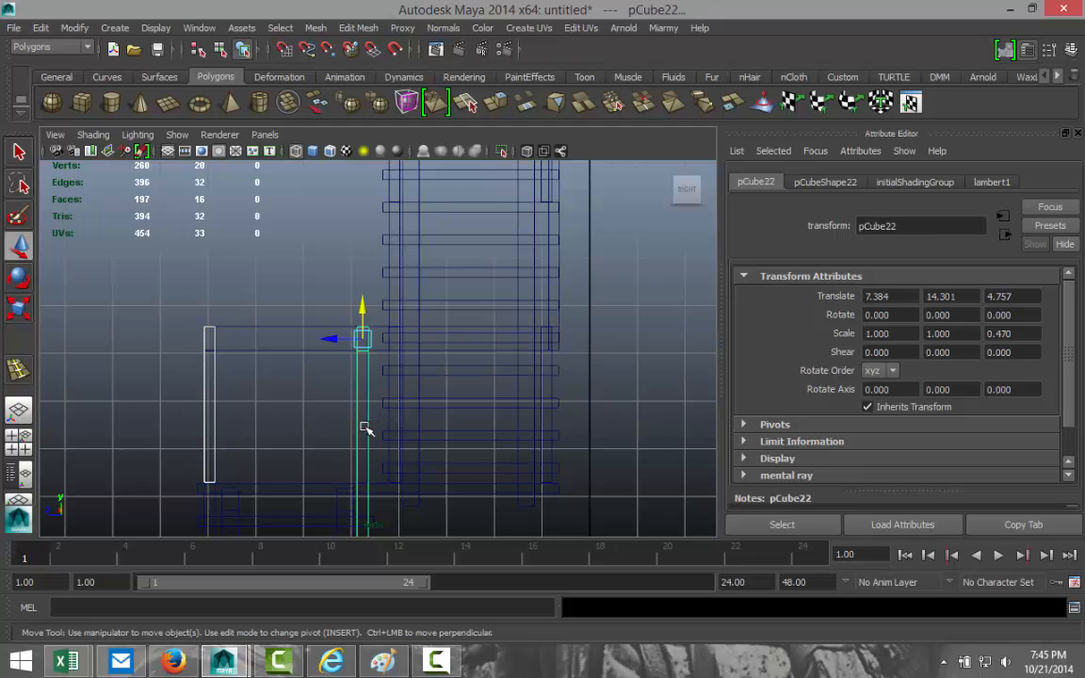
{"action": "scroll", "coordinate": [372, 433], "scroll_direction": "down", "scroll_amount": 5}
{"action": "scroll", "coordinate": [471, 456], "scroll_direction": "up", "scroll_amount": 6}
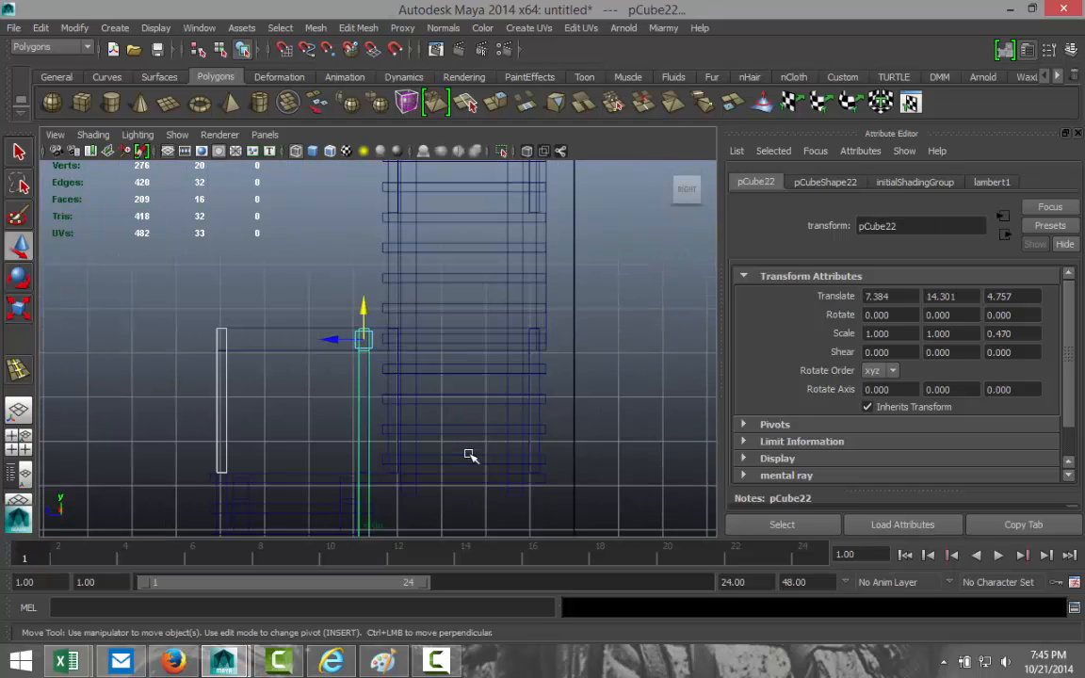
{"action": "scroll", "coordinate": [471, 456], "scroll_direction": "up", "scroll_amount": 3}
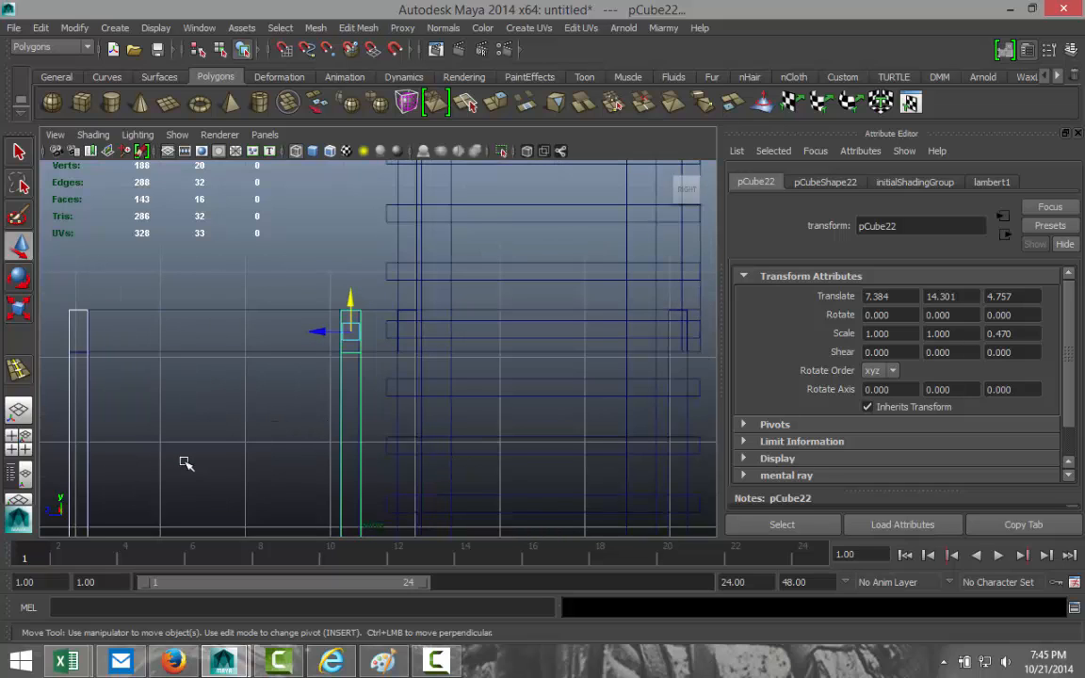
{"action": "left_click", "coordinate": [355, 436]}
{"action": "scroll", "coordinate": [358, 443], "scroll_direction": "down", "scroll_amount": 6}
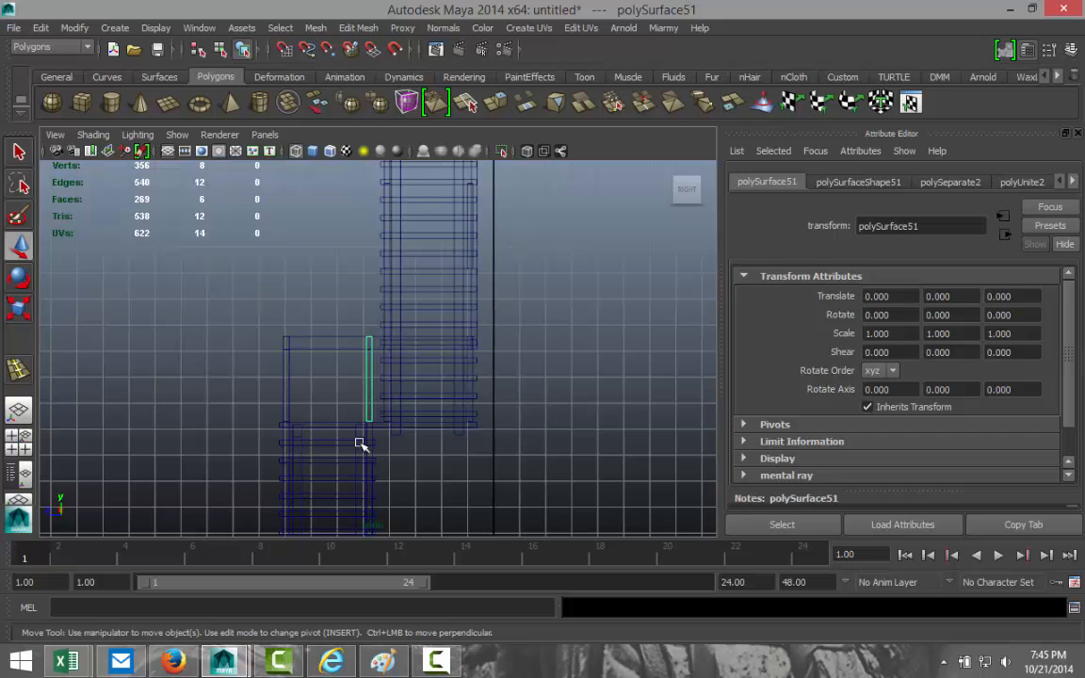
{"action": "left_click", "coordinate": [291, 389]}
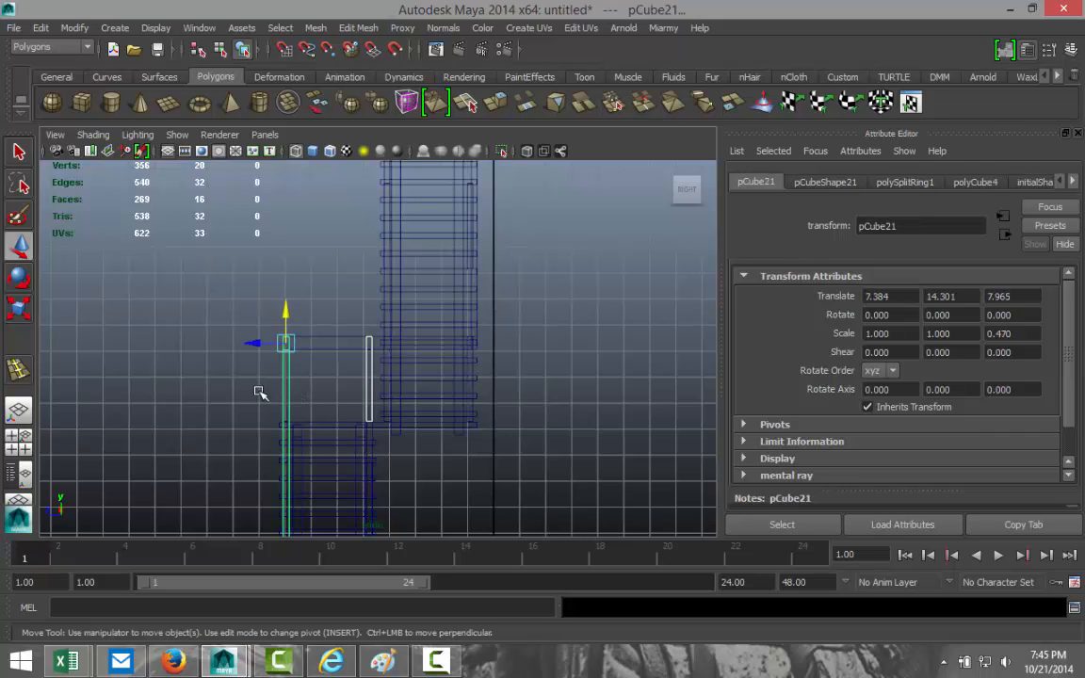
{"action": "scroll", "coordinate": [310, 413], "scroll_direction": "up", "scroll_amount": 4}
{"action": "scroll", "coordinate": [252, 417], "scroll_direction": "up", "scroll_amount": 1}
{"action": "middle_click_drag", "start_coordinate": [252, 417], "coordinate": [416, 438], "text": "alt"}
{"action": "scroll", "coordinate": [299, 440], "scroll_direction": "up", "scroll_amount": 2}
{"action": "key", "text": "space"}
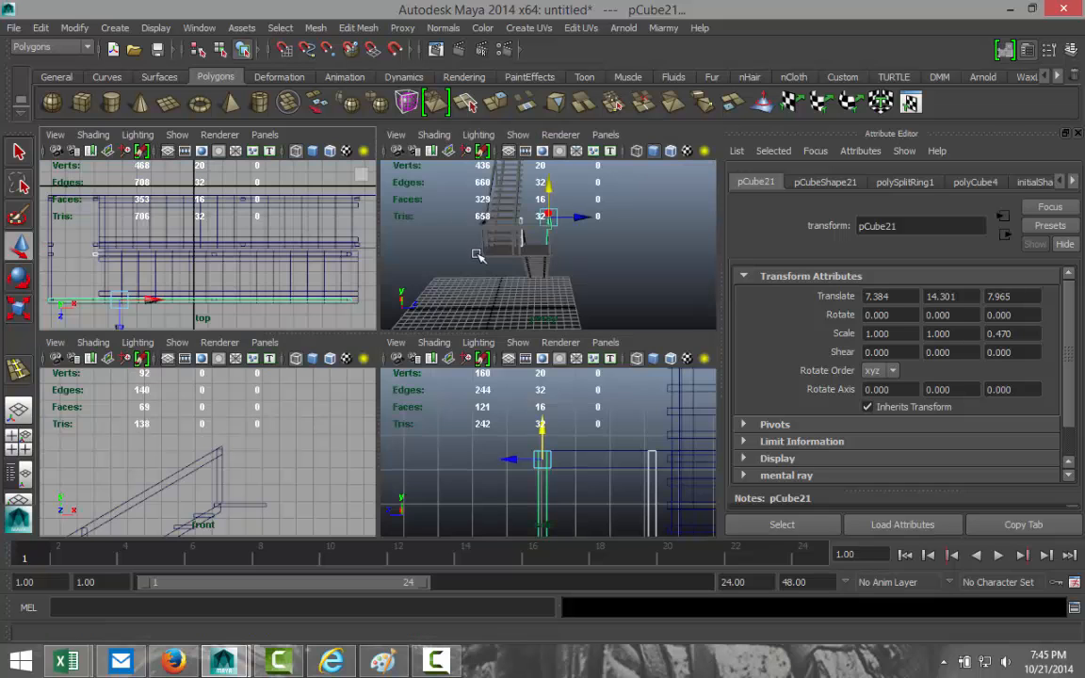
{"action": "key", "text": "space"}
{"action": "left_click_drag", "start_coordinate": [516, 344], "coordinate": [377, 366], "text": "alt"}
Combine four of the intermediate landing's railing posts into one mesh, leaving out the outer corner post on the upper flight's side.
{"action": "left_click", "coordinate": [356, 363]}
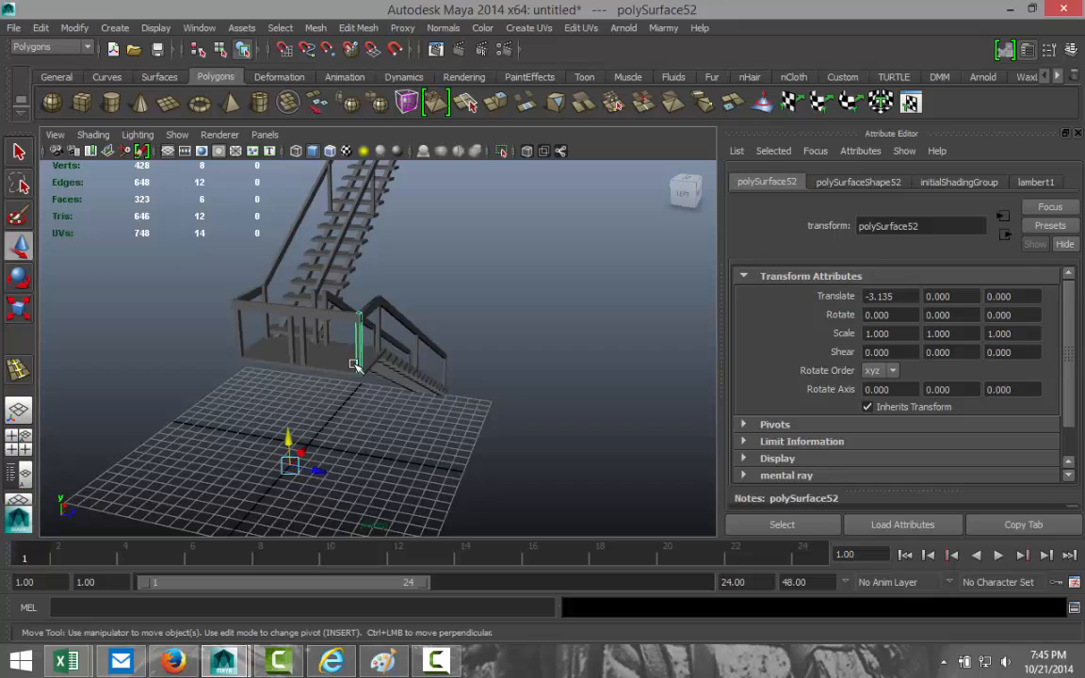
{"action": "left_click", "coordinate": [303, 347], "text": "shift"}
{"action": "key", "text": "shift+d"}
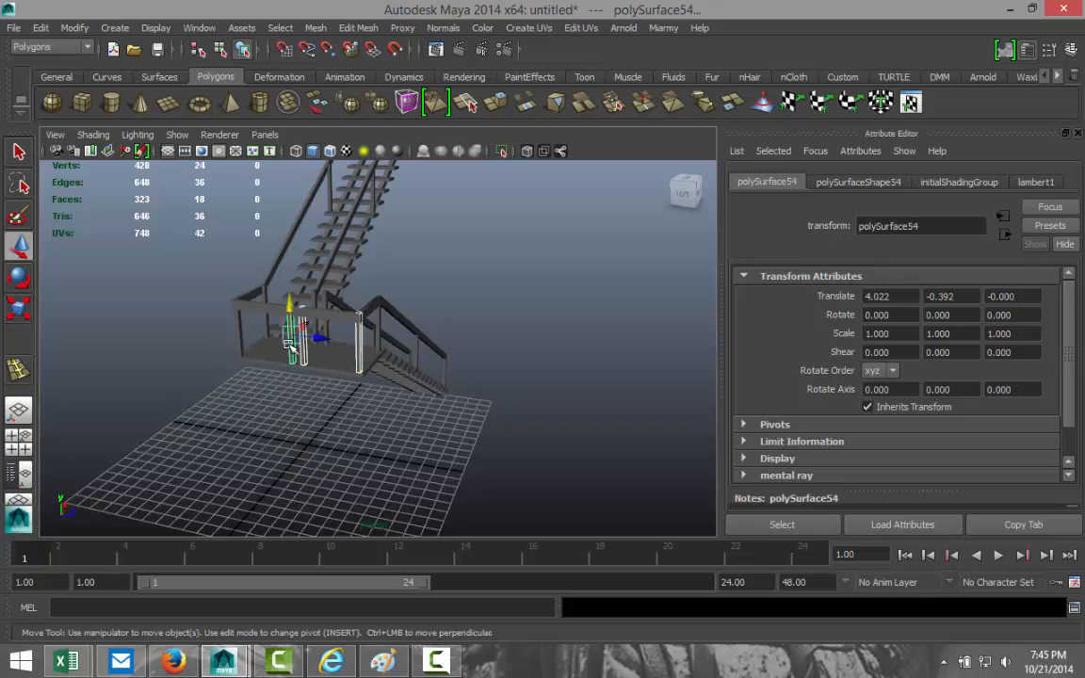
{"action": "key", "text": "shift+d"}
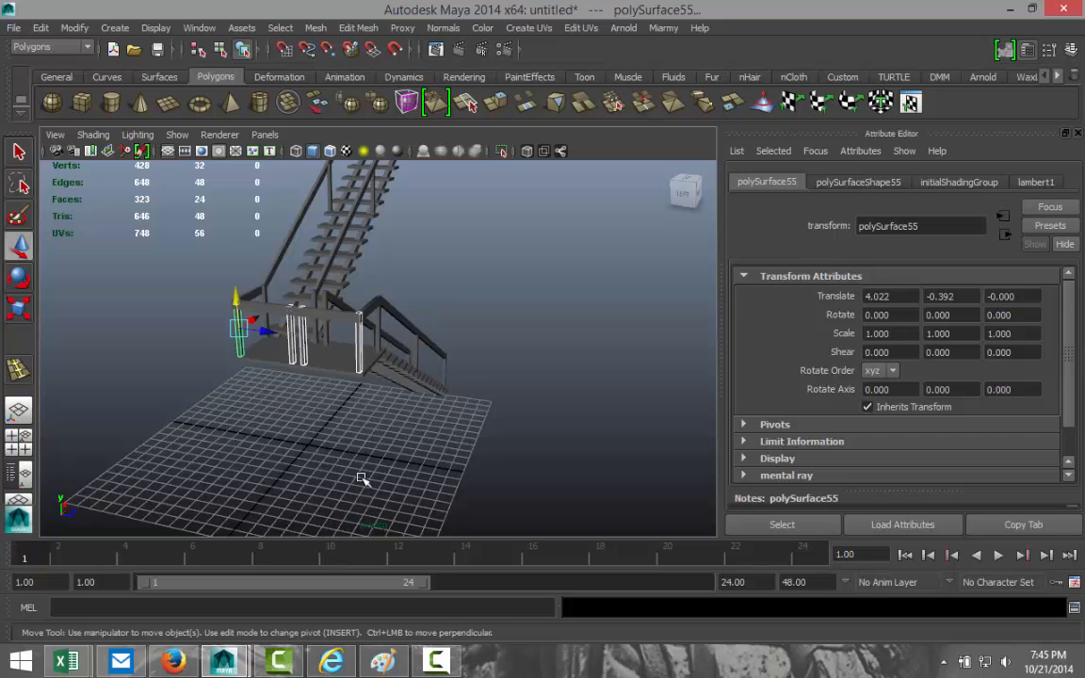
{"action": "left_click_drag", "start_coordinate": [414, 456], "coordinate": [387, 348], "text": "alt"}
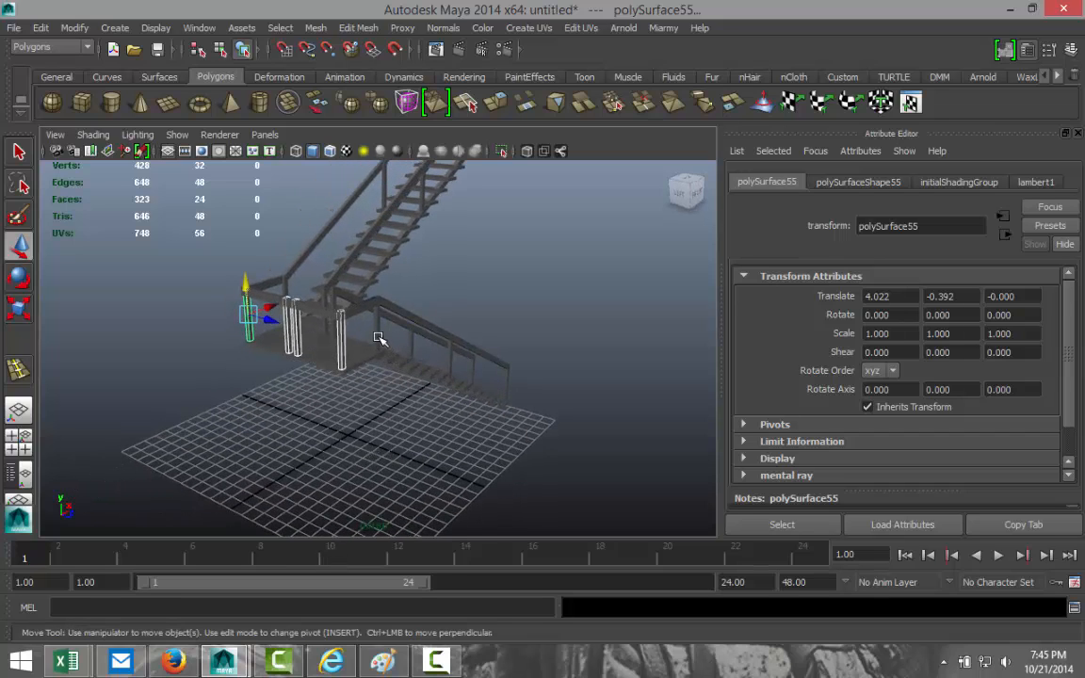
{"action": "left_click", "coordinate": [379, 339]}
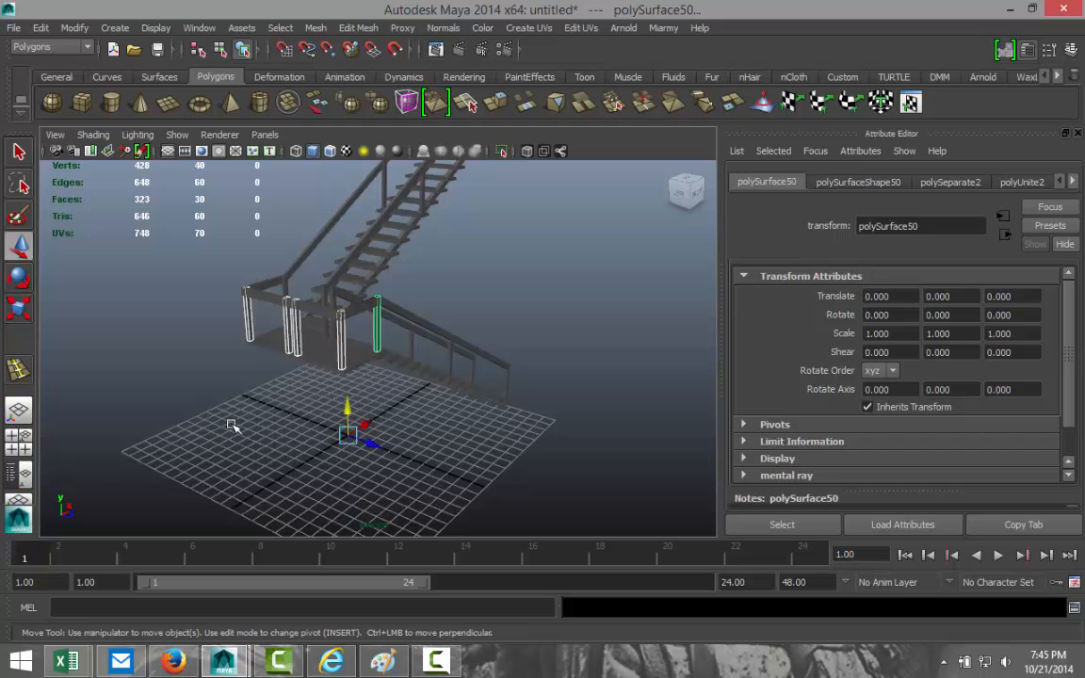
{"action": "left_click_drag", "start_coordinate": [233, 426], "coordinate": [382, 407], "text": "alt"}
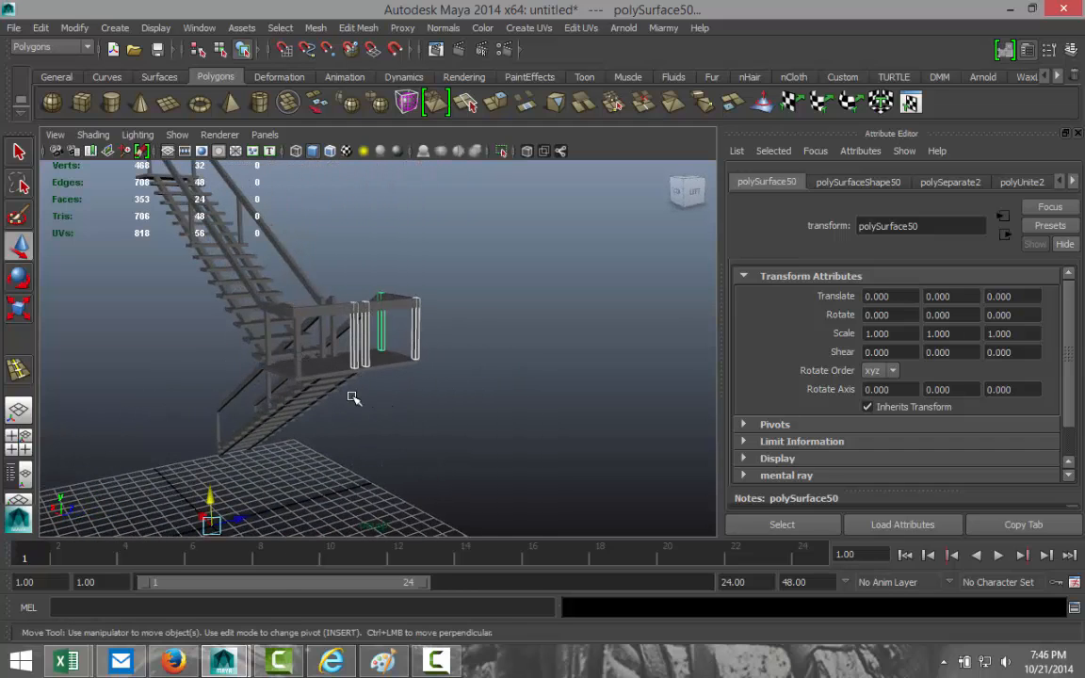
{"action": "left_click_drag", "start_coordinate": [352, 395], "coordinate": [268, 431], "text": "alt"}
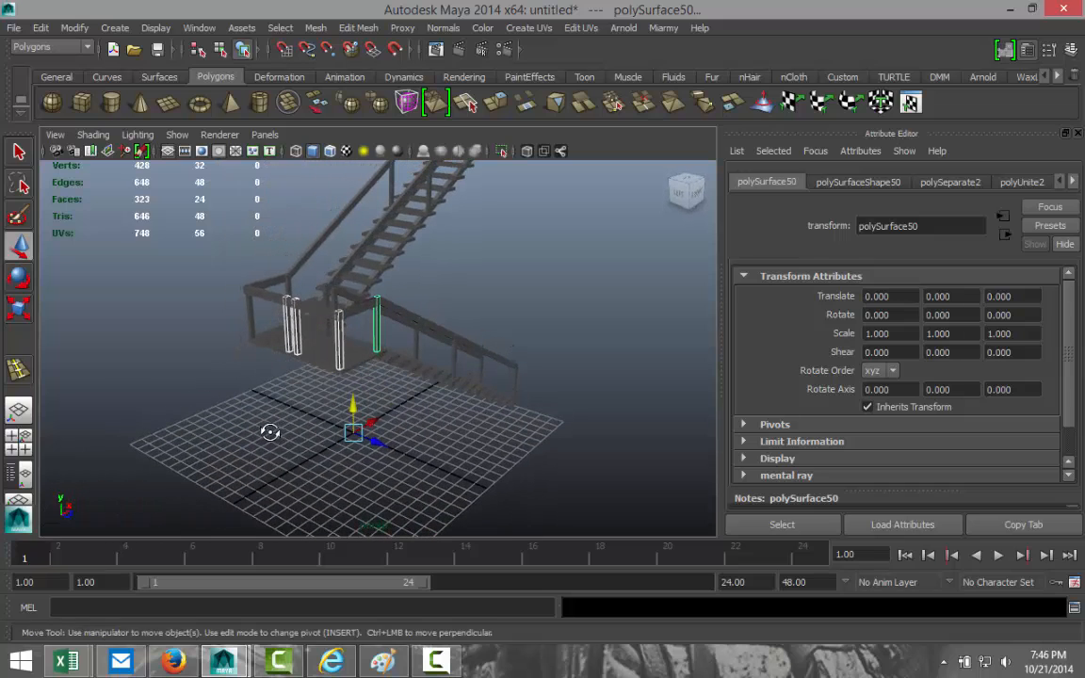
{"action": "left_click", "coordinate": [315, 27]}
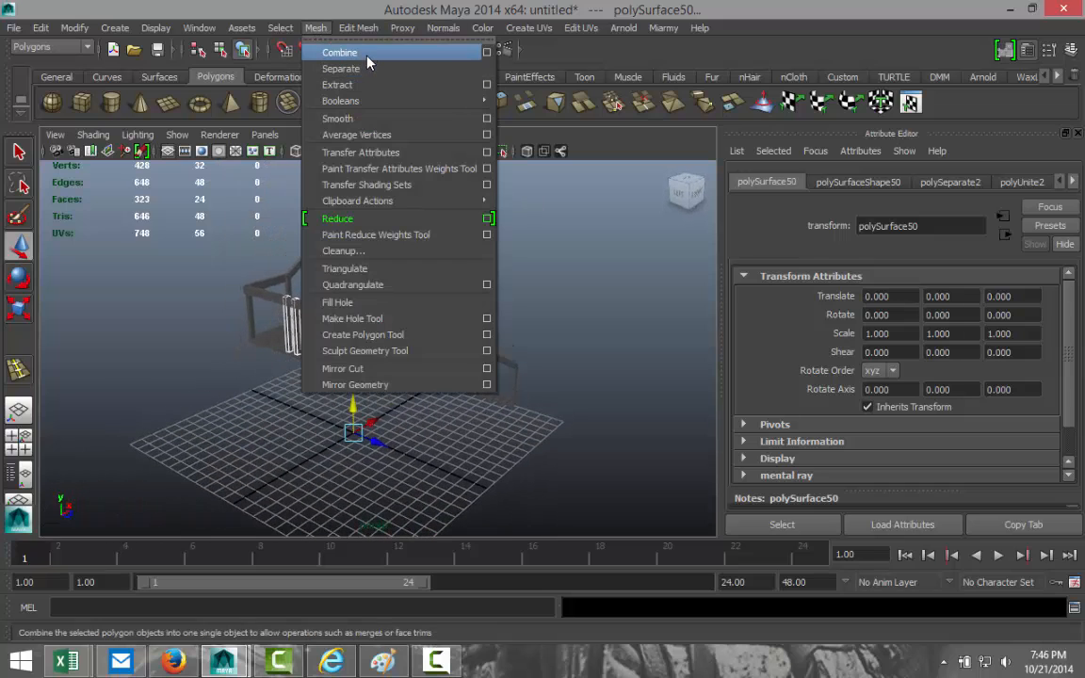
{"action": "left_click", "coordinate": [362, 53]}
Centre the combined posts' pivot, and raise it to the posts' top edge at about Y 14.551.
{"action": "left_click", "coordinate": [74, 31]}
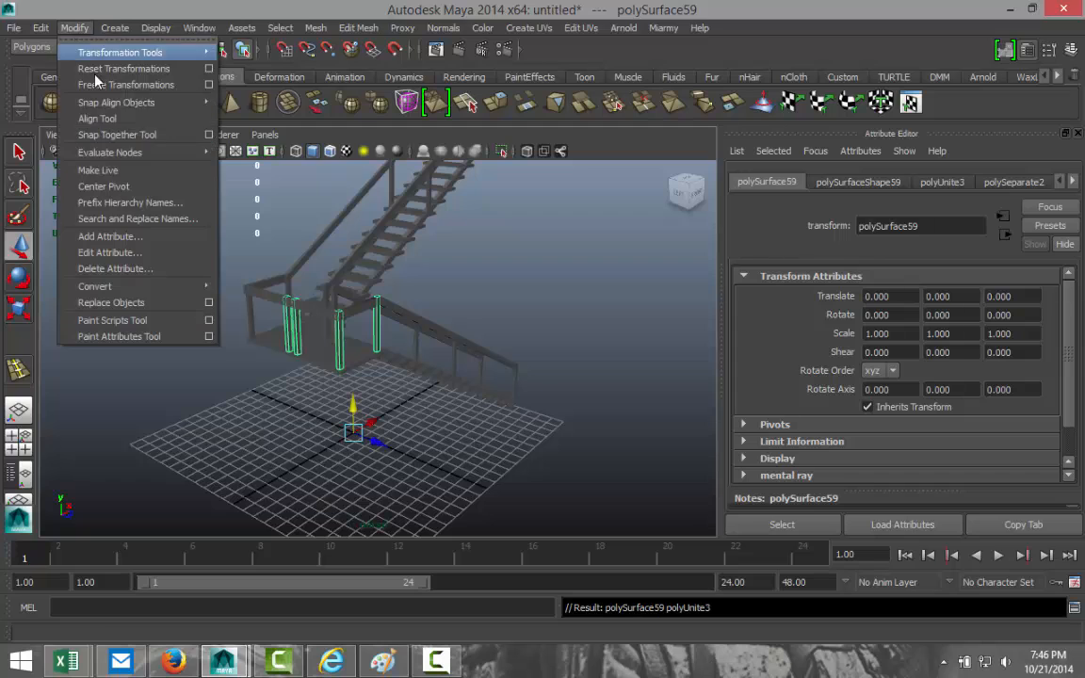
{"action": "left_click", "coordinate": [132, 192]}
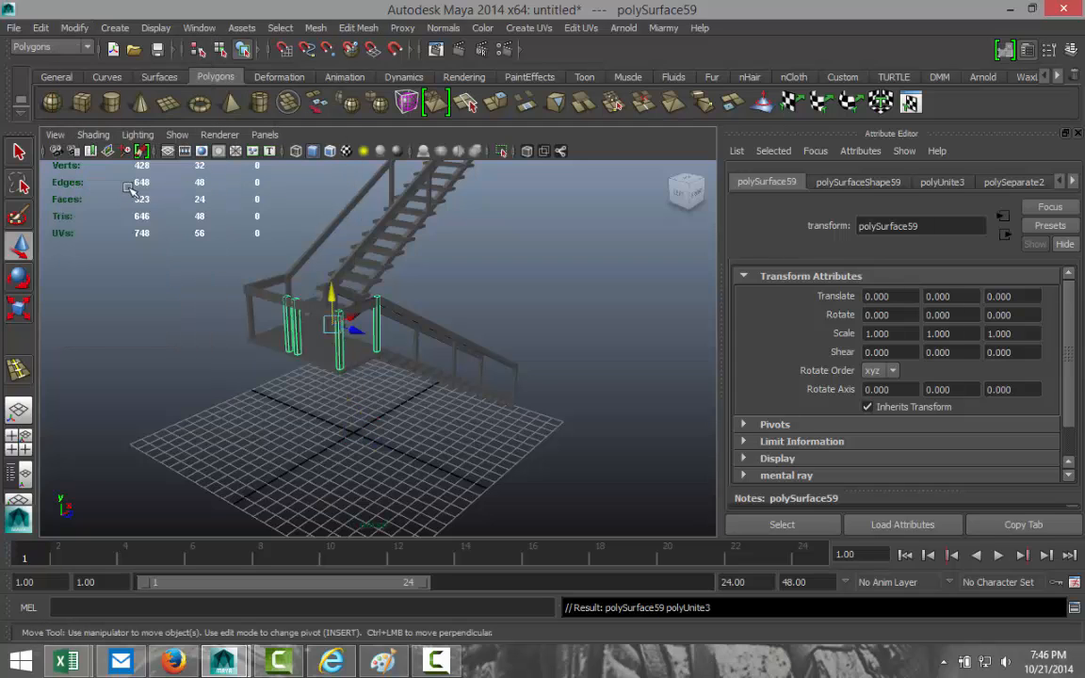
{"action": "left_click", "coordinate": [18, 410]}
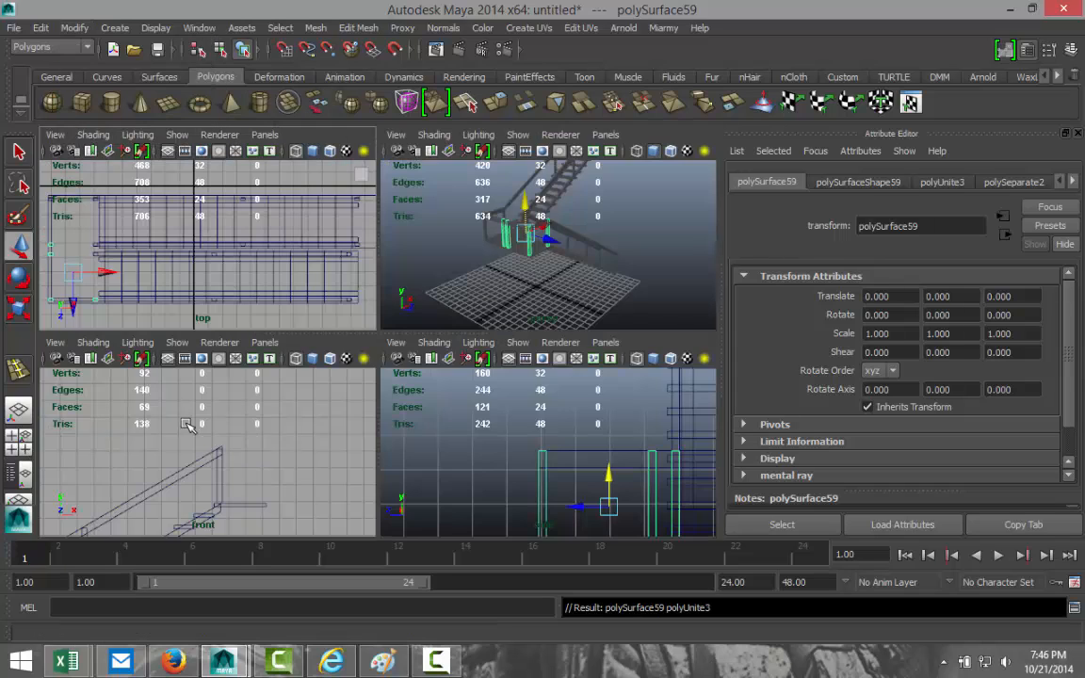
{"action": "key", "text": "space"}
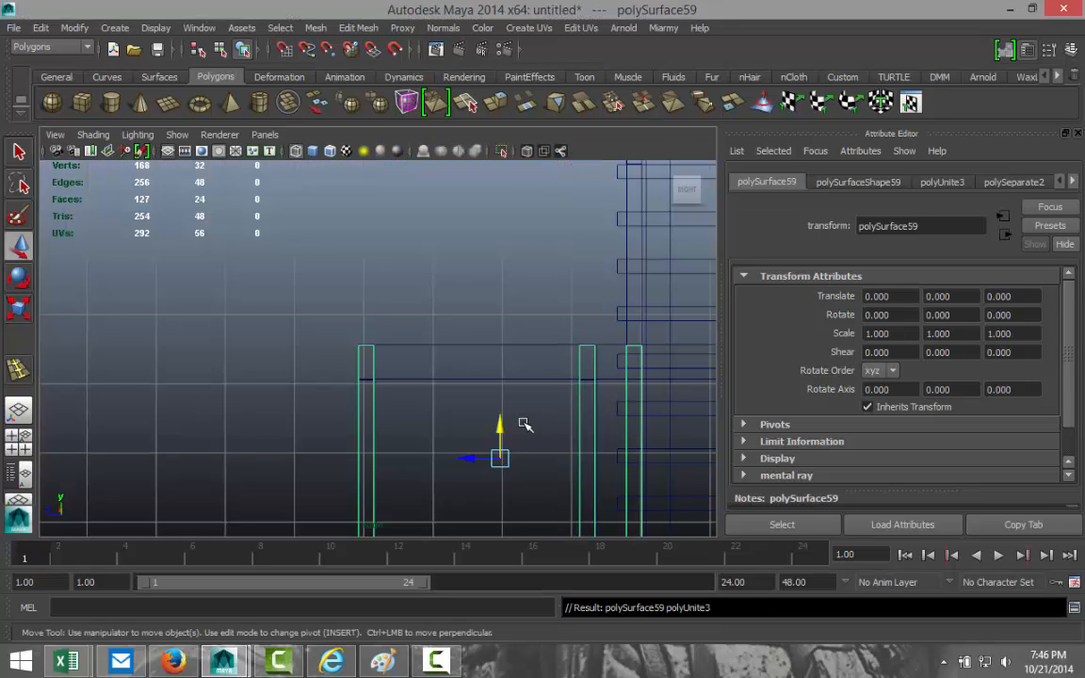
{"action": "key", "text": "Insert"}
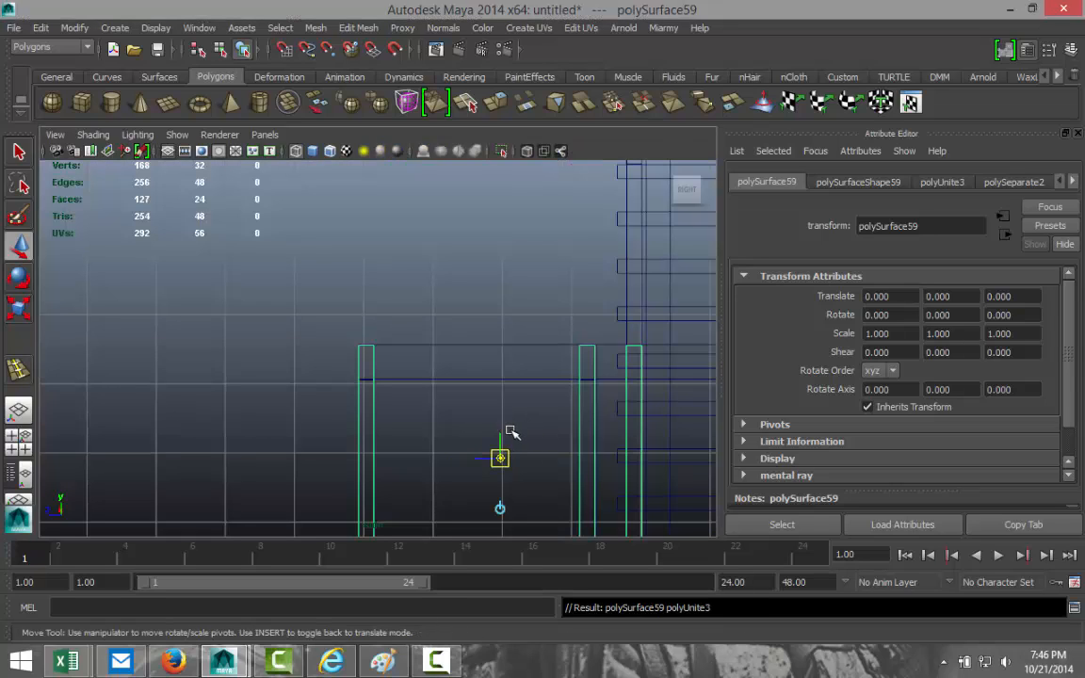
{"action": "left_click_drag", "start_coordinate": [505, 443], "coordinate": [503, 327]}
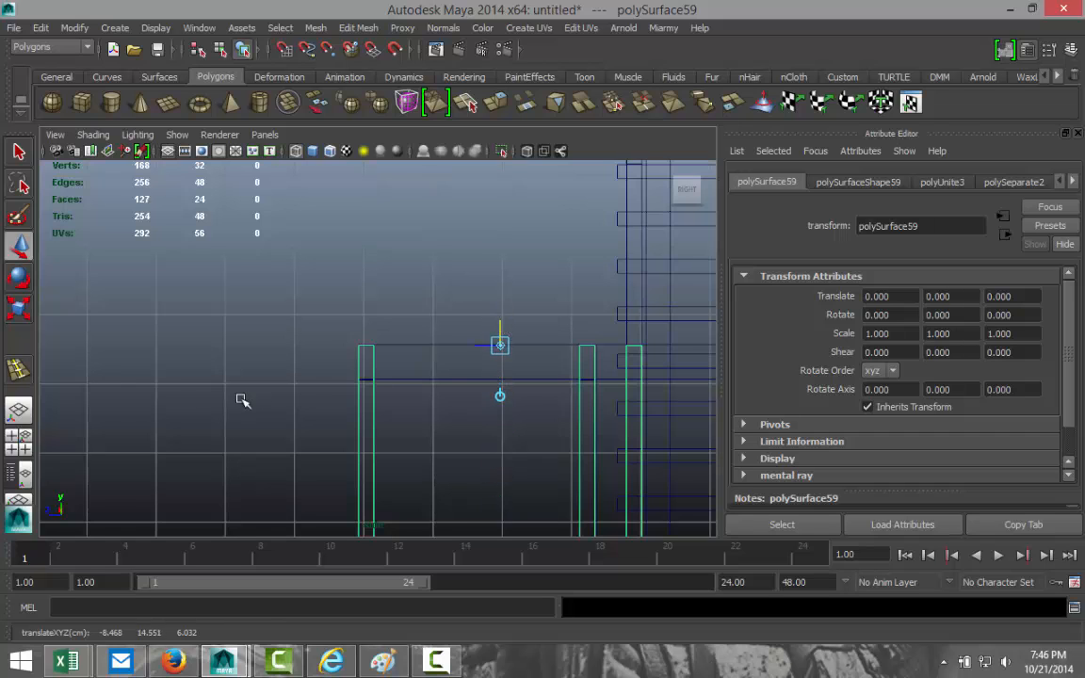
{"action": "key", "text": "space"}
{"action": "key", "text": "space"}
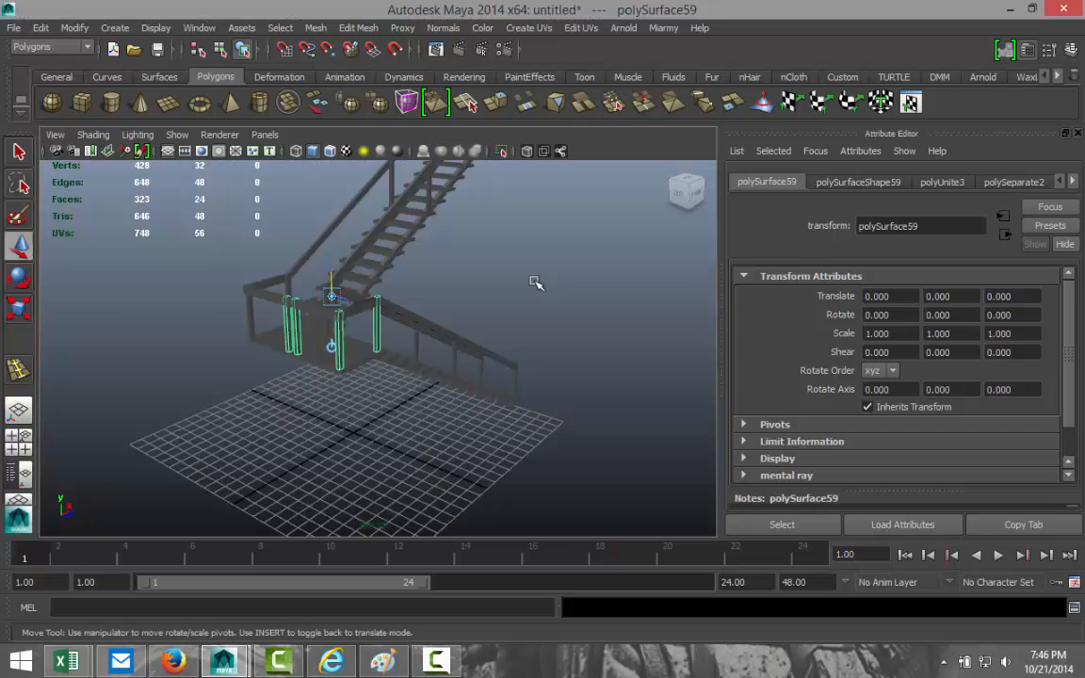
Scale the combined landing posts to about 4.484 in Y so they extend down to the ground grid.
{"action": "key", "text": "r"}
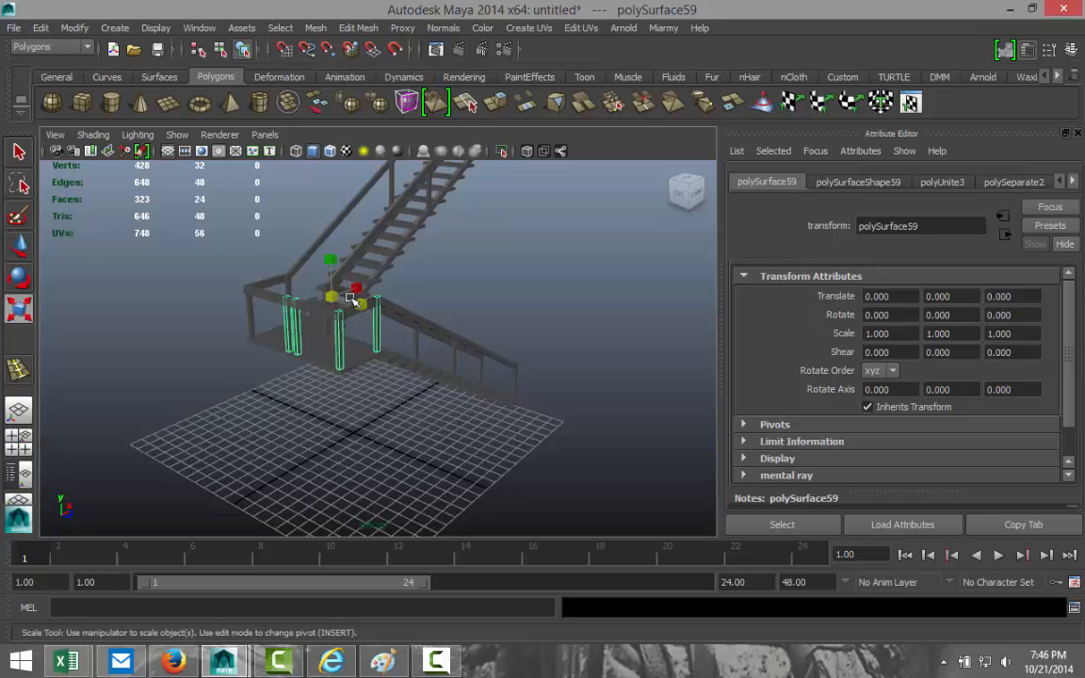
{"action": "left_click_drag", "start_coordinate": [332, 260], "coordinate": [331, 184]}
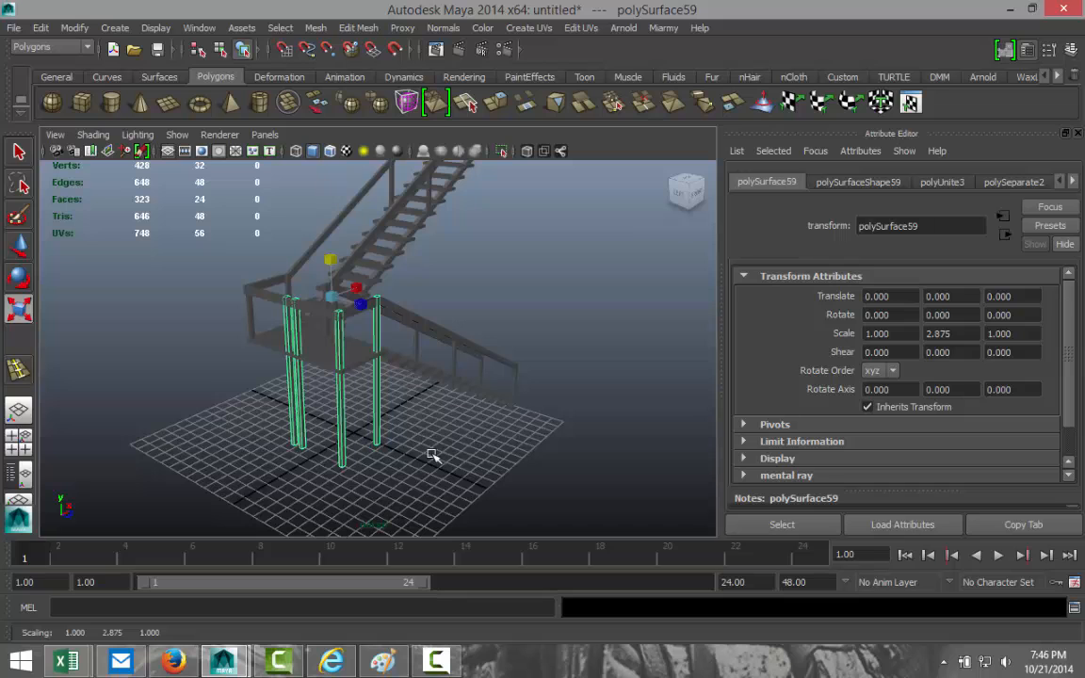
{"action": "left_click_drag", "start_coordinate": [487, 500], "coordinate": [392, 452], "text": "alt"}
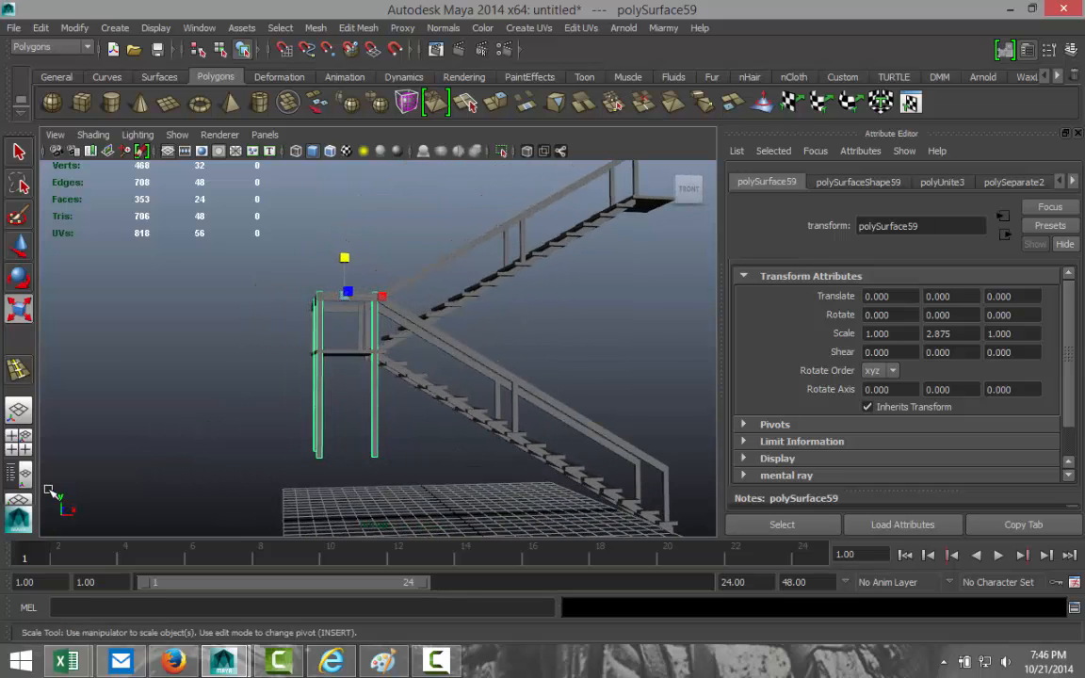
{"action": "left_click", "coordinate": [19, 442]}
{"action": "key", "text": "space"}
{"action": "scroll", "coordinate": [480, 489], "scroll_direction": "down", "scroll_amount": 5}
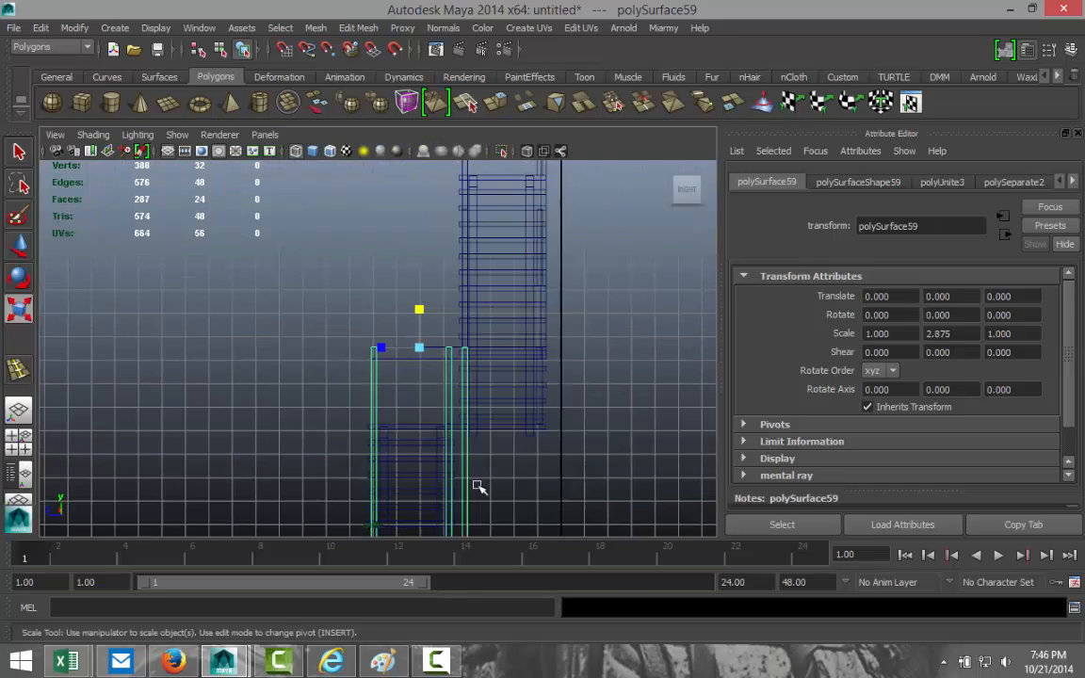
{"action": "middle_click_drag", "start_coordinate": [502, 506], "coordinate": [491, 356], "text": "alt"}
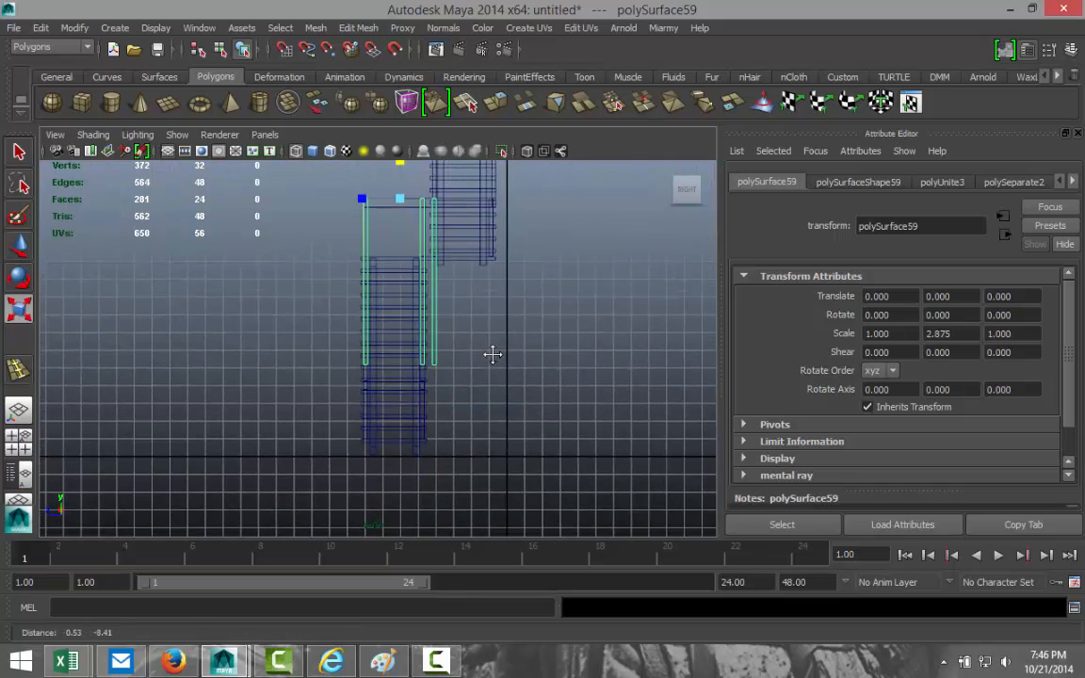
{"action": "left_click_drag", "start_coordinate": [399, 164], "coordinate": [399, 139]}
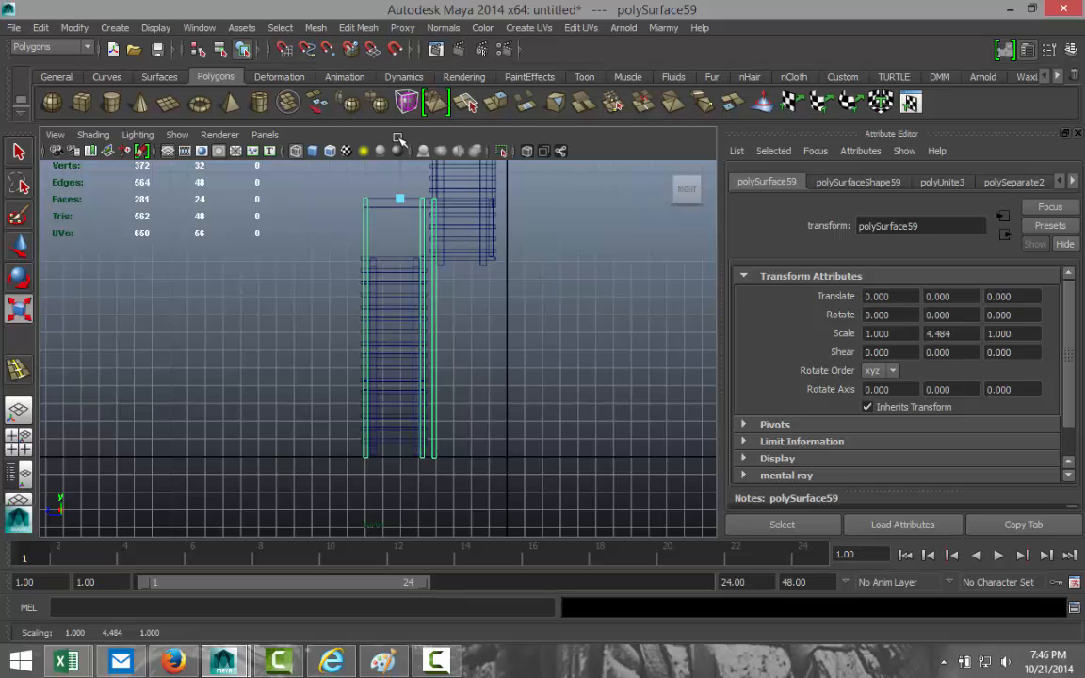
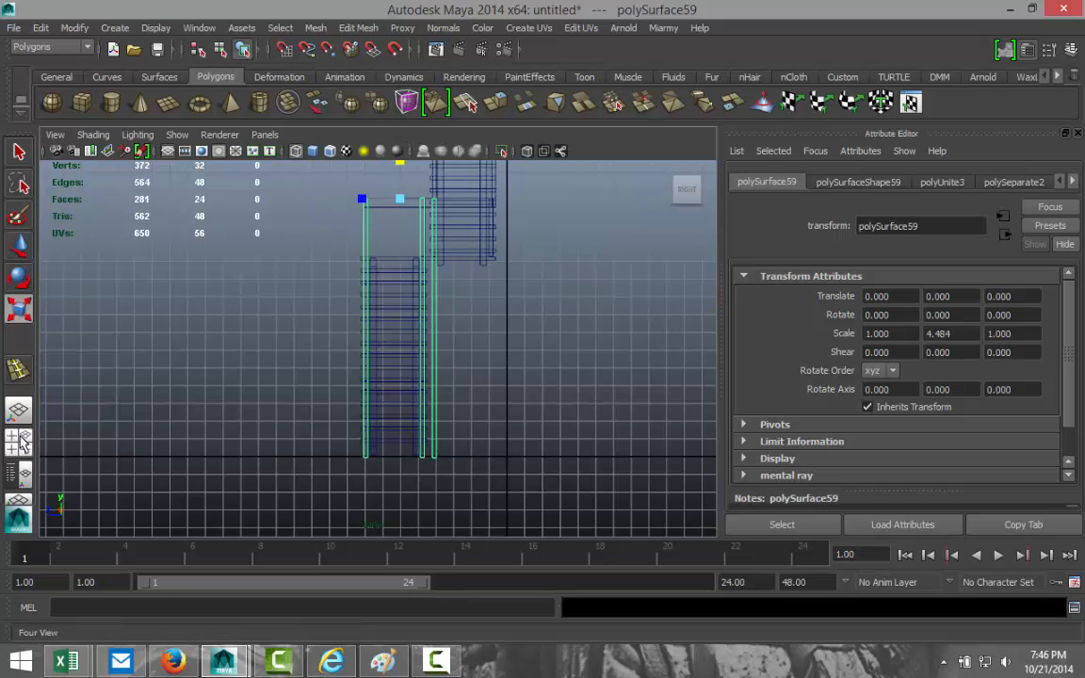
Combine the lower flight's two middle railing posts, one on each side of the stairs, into one mesh.
{"action": "key", "text": "space"}
{"action": "key", "text": "space"}
{"action": "scroll", "coordinate": [443, 337], "scroll_direction": "down", "scroll_amount": 3}
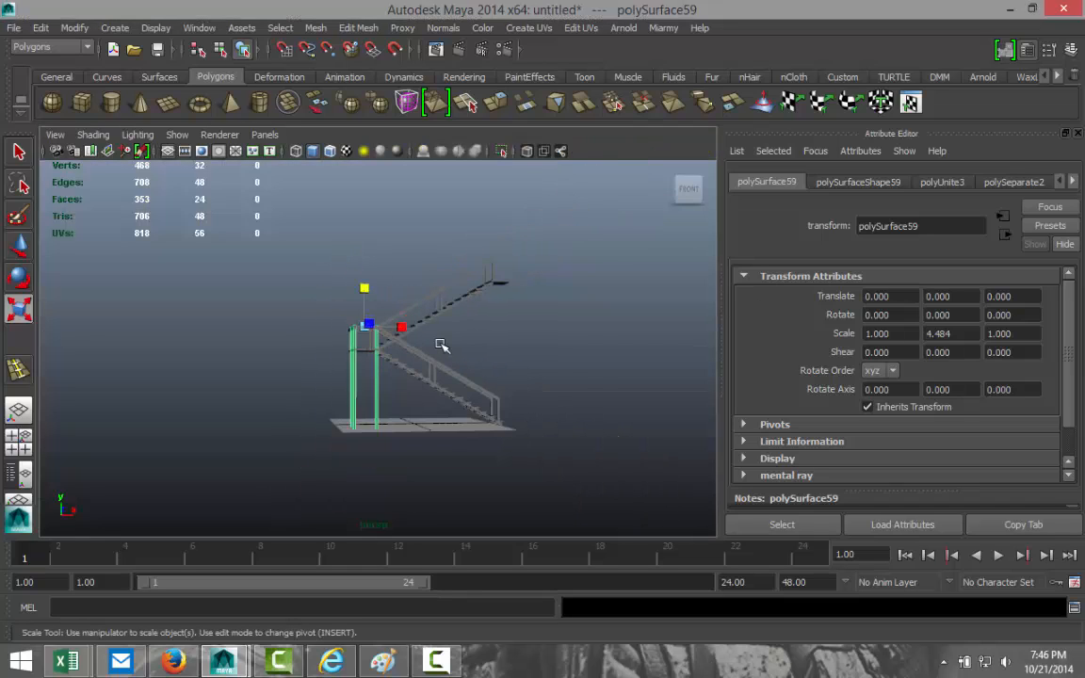
{"action": "scroll", "coordinate": [440, 347], "scroll_direction": "up", "scroll_amount": 2}
{"action": "mouse_move", "coordinate": [251, 366]}
{"action": "left_mouse_down", "text": "alt"}
{"action": "mouse_move", "coordinate": [318, 390]}
{"action": "mouse_move", "coordinate": [441, 393]}
{"action": "mouse_move", "coordinate": [398, 409]}
{"action": "mouse_move", "coordinate": [240, 380]}
{"action": "left_mouse_up", "text": "alt"}
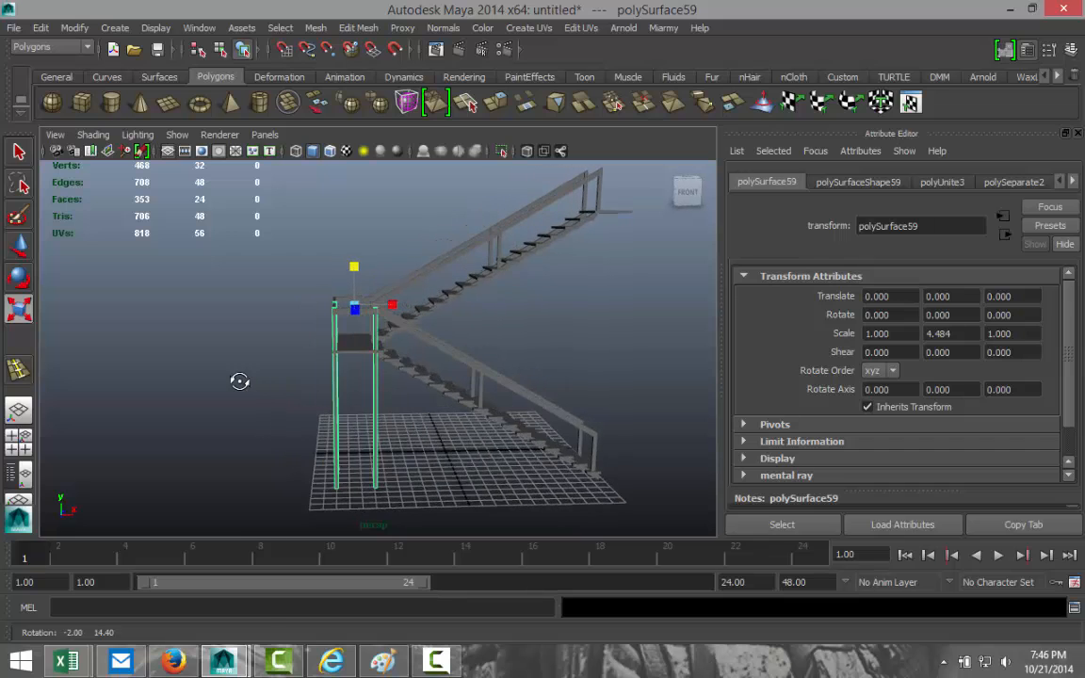
{"action": "left_click_drag", "start_coordinate": [525, 463], "coordinate": [432, 441], "text": "alt"}
{"action": "scroll", "coordinate": [450, 442], "scroll_direction": "up", "scroll_amount": 3}
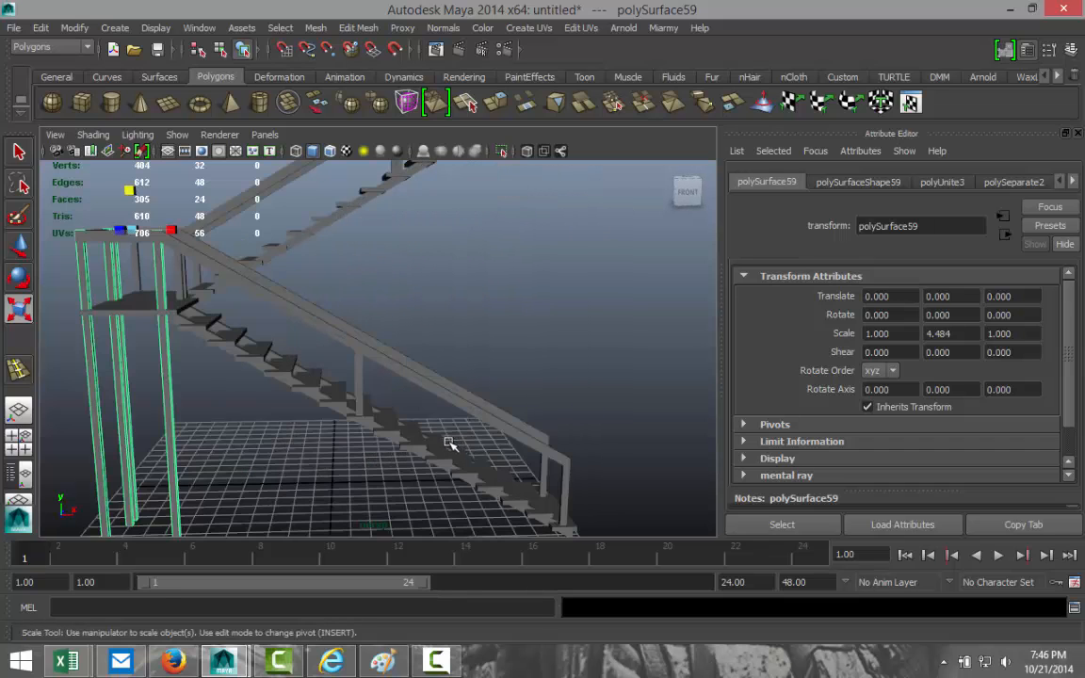
{"action": "left_click", "coordinate": [358, 381]}
{"action": "left_click_drag", "start_coordinate": [564, 342], "coordinate": [370, 370], "text": "alt"}
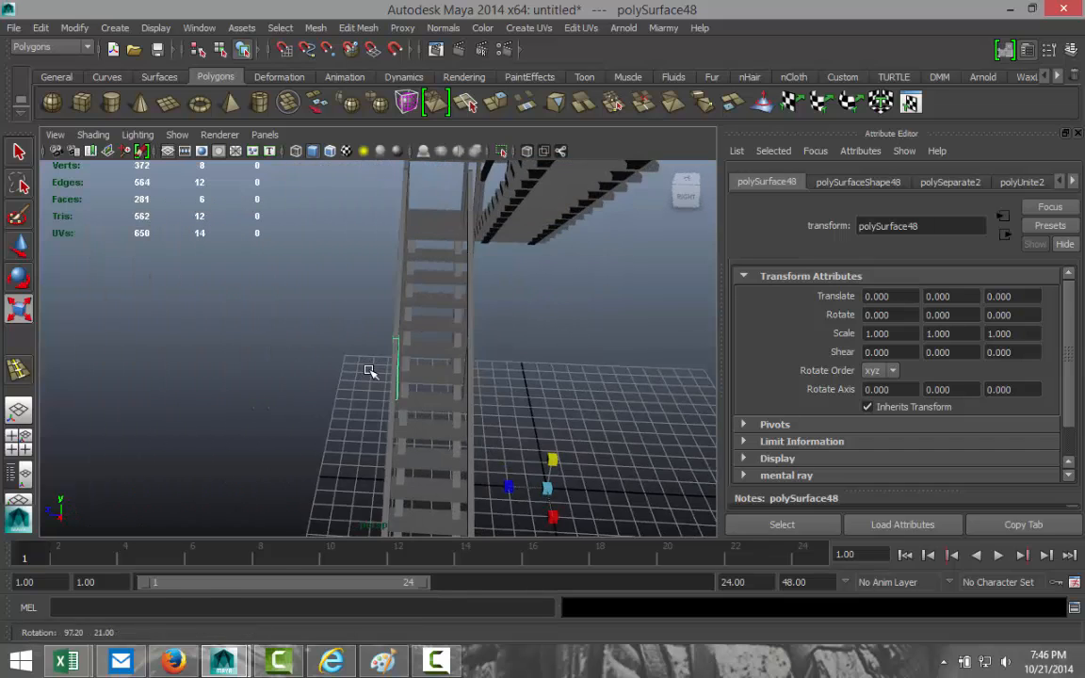
{"action": "left_click_drag", "start_coordinate": [593, 407], "coordinate": [460, 426], "text": "alt"}
{"action": "left_click", "coordinate": [403, 382], "text": "shift"}
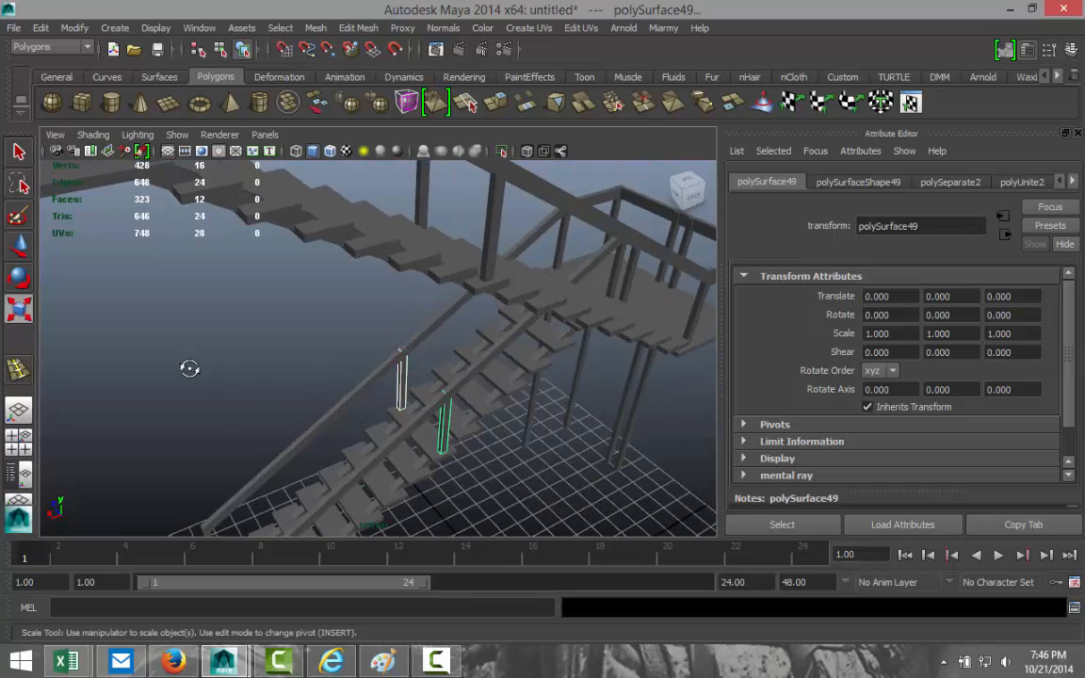
{"action": "left_click_drag", "start_coordinate": [188, 369], "coordinate": [494, 335], "text": "alt"}
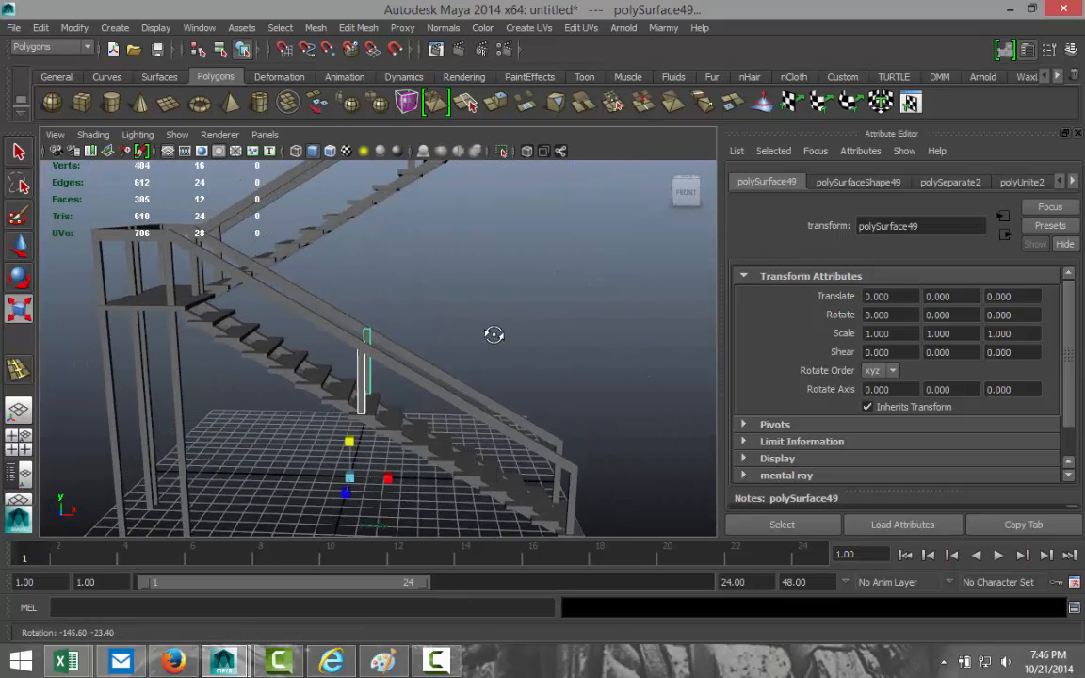
{"action": "left_click", "coordinate": [317, 32]}
{"action": "left_click", "coordinate": [320, 49]}
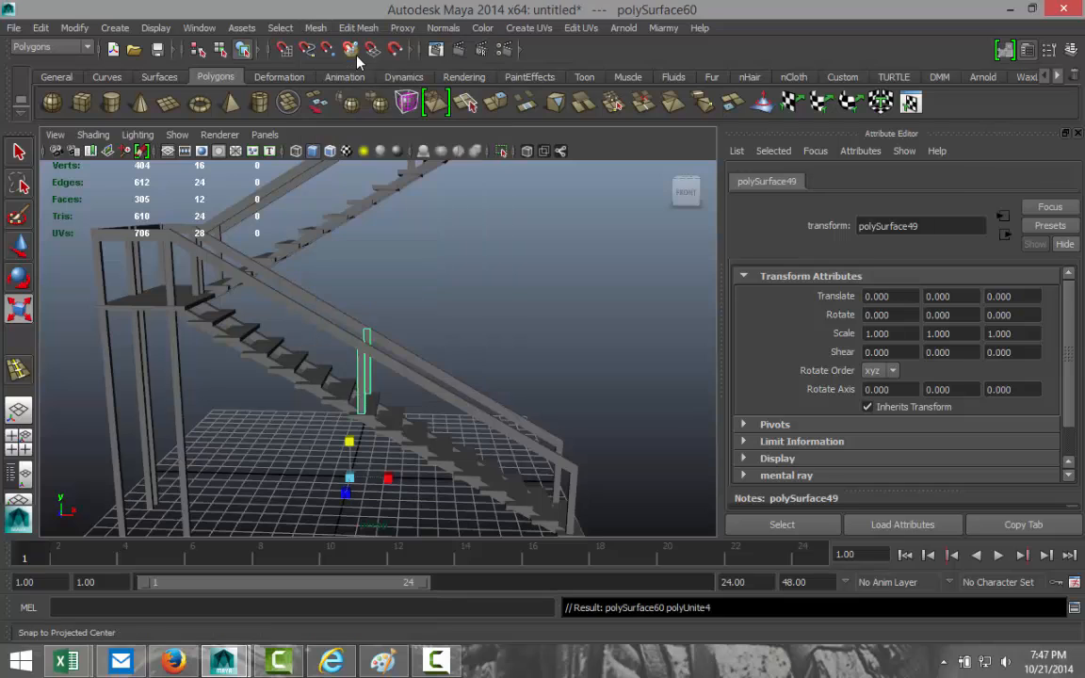
Centre the pivot of the lower flight's combined middle posts.
{"action": "left_click_drag", "start_coordinate": [421, 433], "coordinate": [436, 376], "text": "alt"}
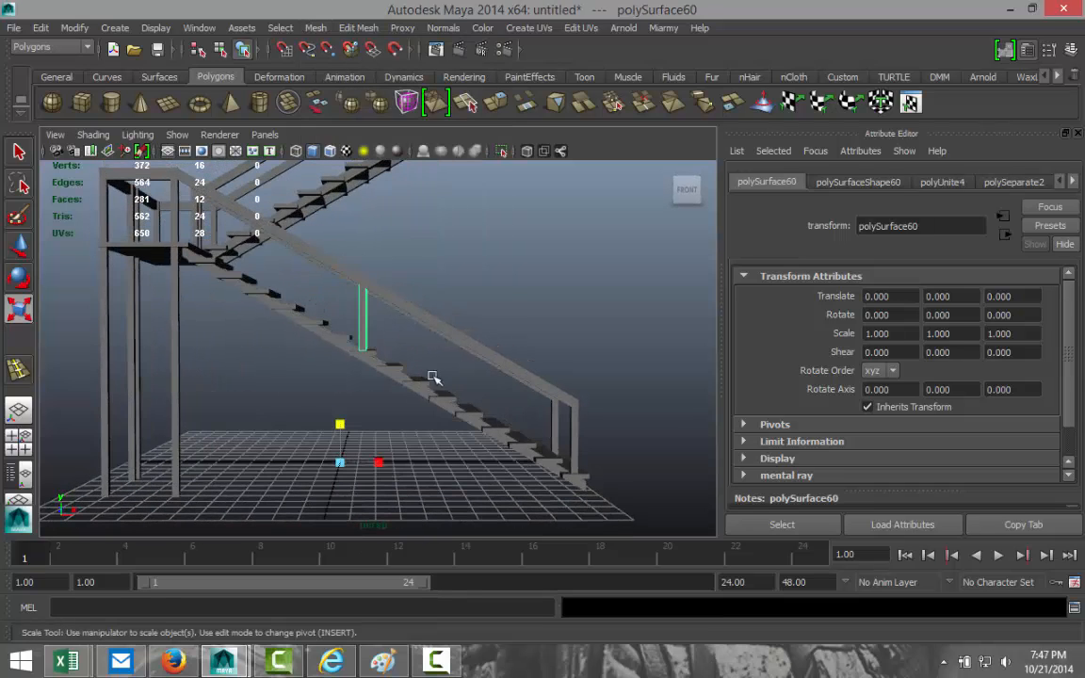
{"action": "left_click", "coordinate": [74, 27]}
{"action": "mouse_move", "coordinate": [130, 156]}
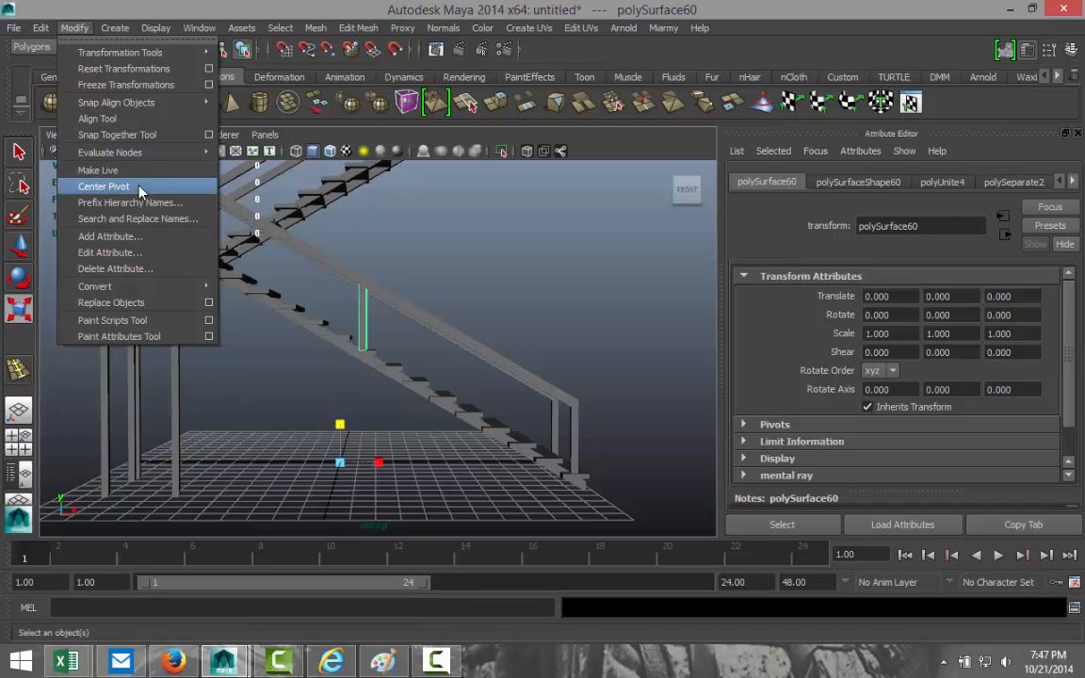
{"action": "left_click", "coordinate": [125, 185]}
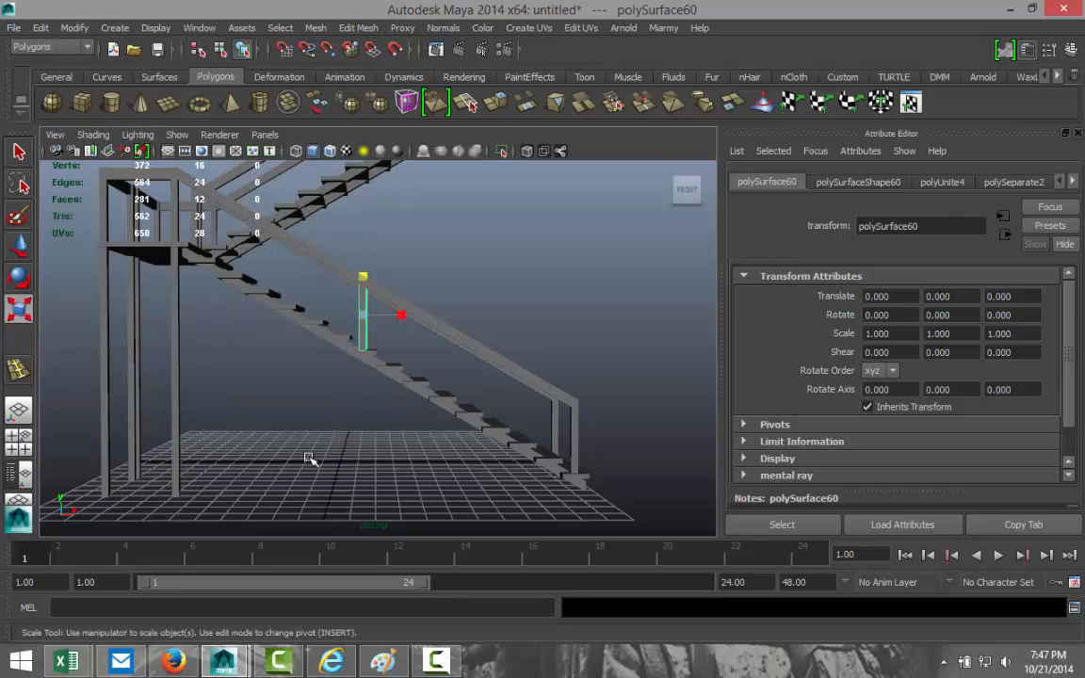
Raise the combined middle posts' pivot to their top edge, at about Y 9.756.
{"action": "left_click", "coordinate": [18, 407]}
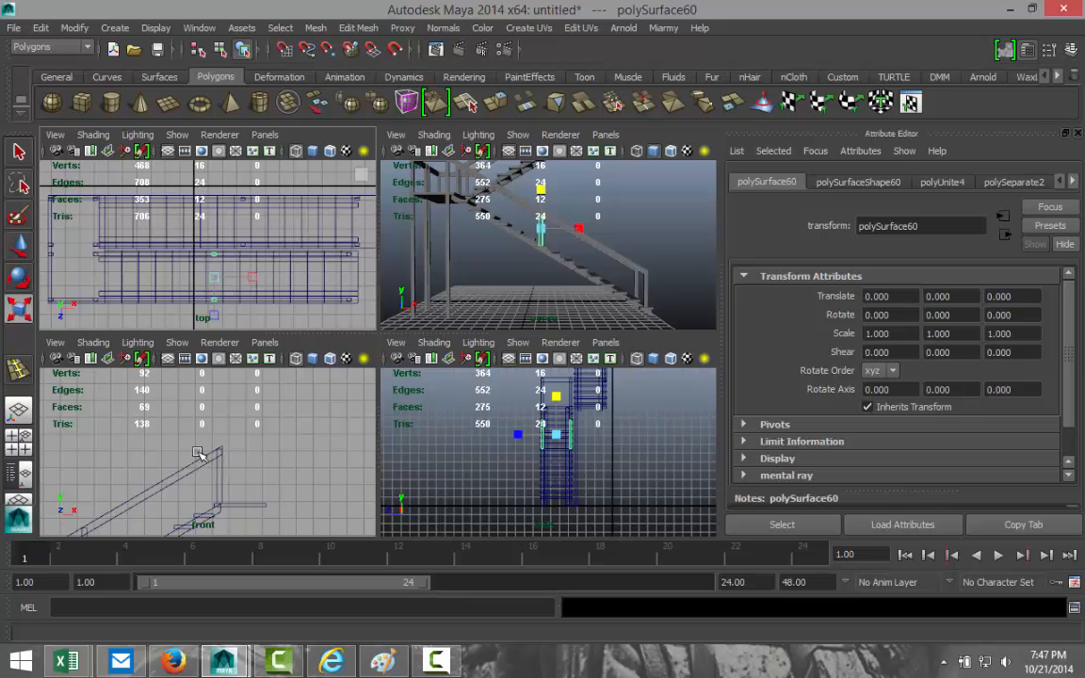
{"action": "key", "text": "space"}
{"action": "left_click", "coordinate": [301, 441]}
{"action": "key", "text": "f"}
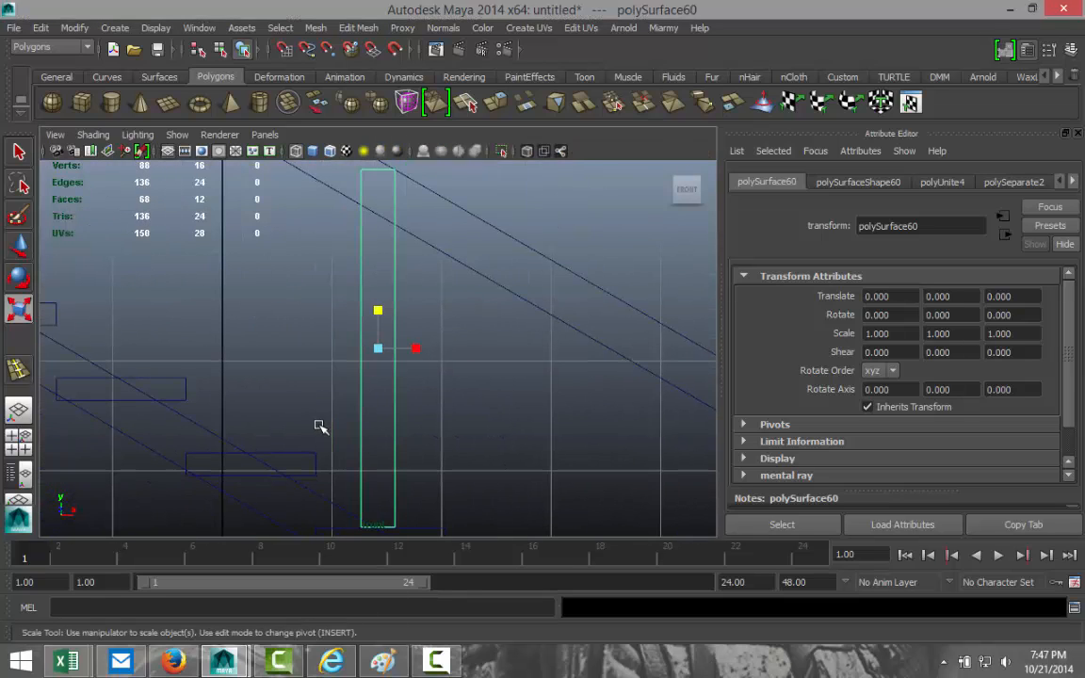
{"action": "key", "text": "Insert"}
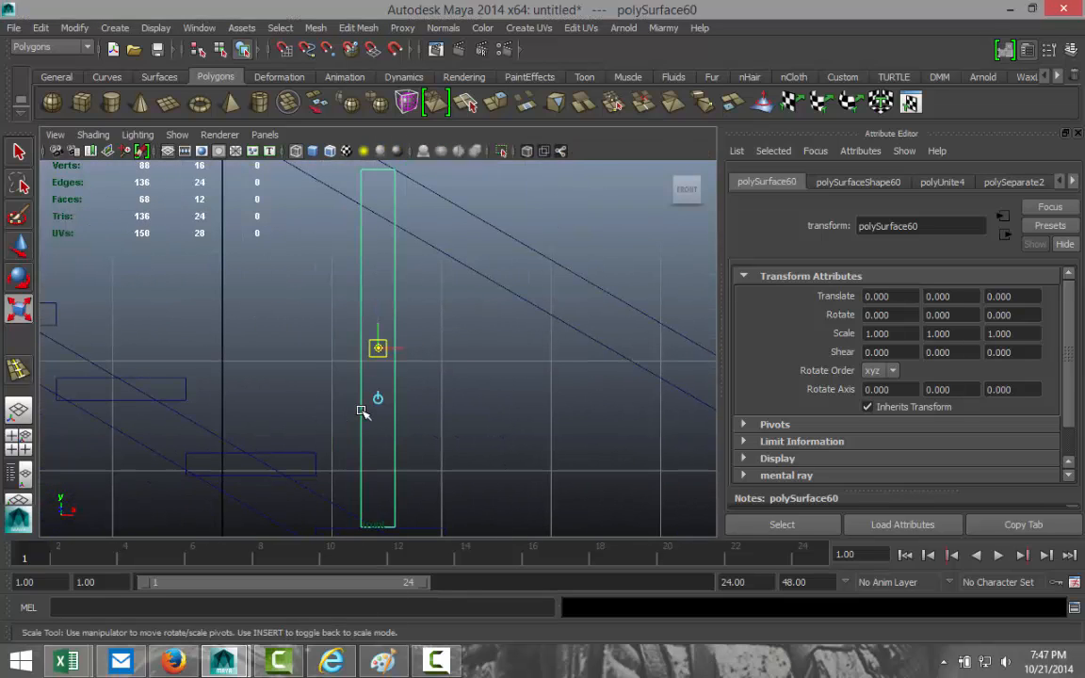
{"action": "mouse_move", "coordinate": [378, 329]}
{"action": "left_mouse_down"}
{"action": "mouse_move", "coordinate": [371, 233]}
{"action": "mouse_move", "coordinate": [381, 134]}
{"action": "mouse_move", "coordinate": [384, 156]}
{"action": "left_mouse_up"}
{"action": "left_click_drag", "start_coordinate": [382, 151], "coordinate": [381, 150]}
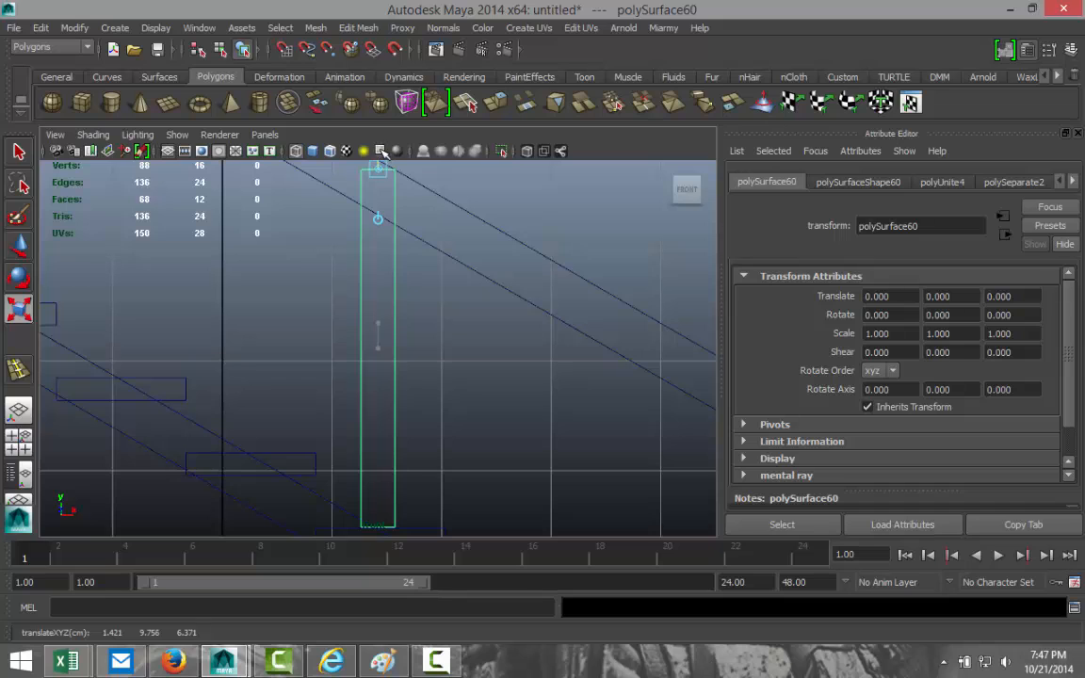
{"action": "scroll", "coordinate": [449, 308], "scroll_direction": "down", "scroll_amount": 4}
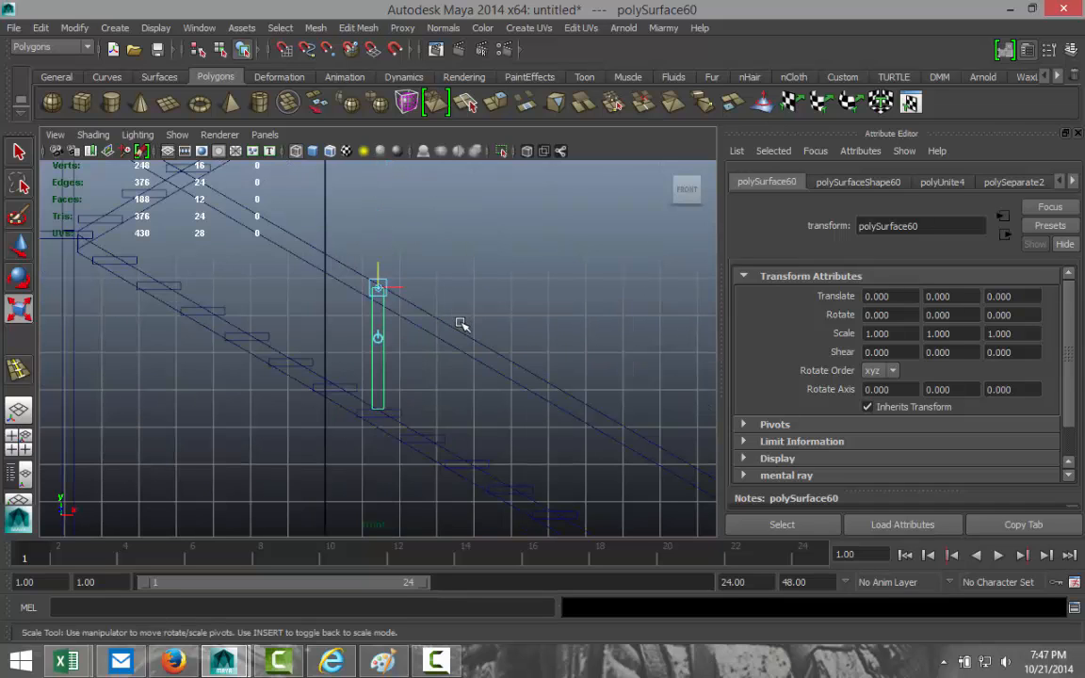
{"action": "key", "text": "Insert"}
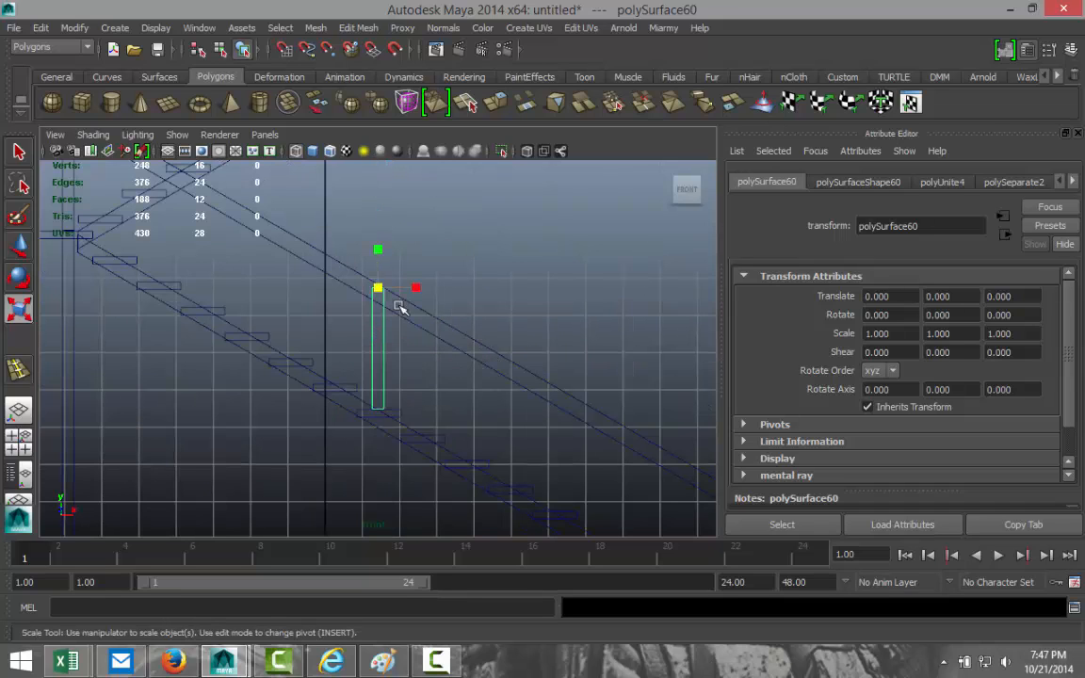
Scale the lower flight's combined middle posts to about 2.984 in Y so they reach down to the ground grid.
{"action": "left_click_drag", "start_coordinate": [377, 253], "coordinate": [380, 194]}
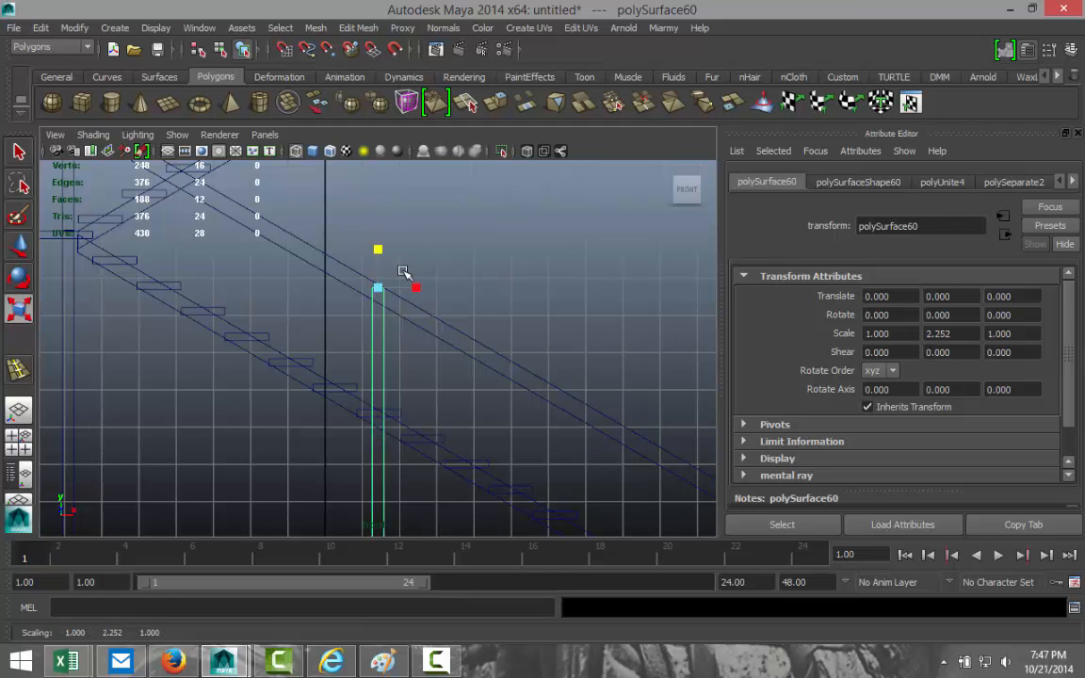
{"action": "scroll", "coordinate": [420, 356], "scroll_direction": "down", "scroll_amount": 2}
{"action": "scroll", "coordinate": [427, 378], "scroll_direction": "down", "scroll_amount": 2}
{"action": "scroll", "coordinate": [424, 315], "scroll_direction": "down", "scroll_amount": 2}
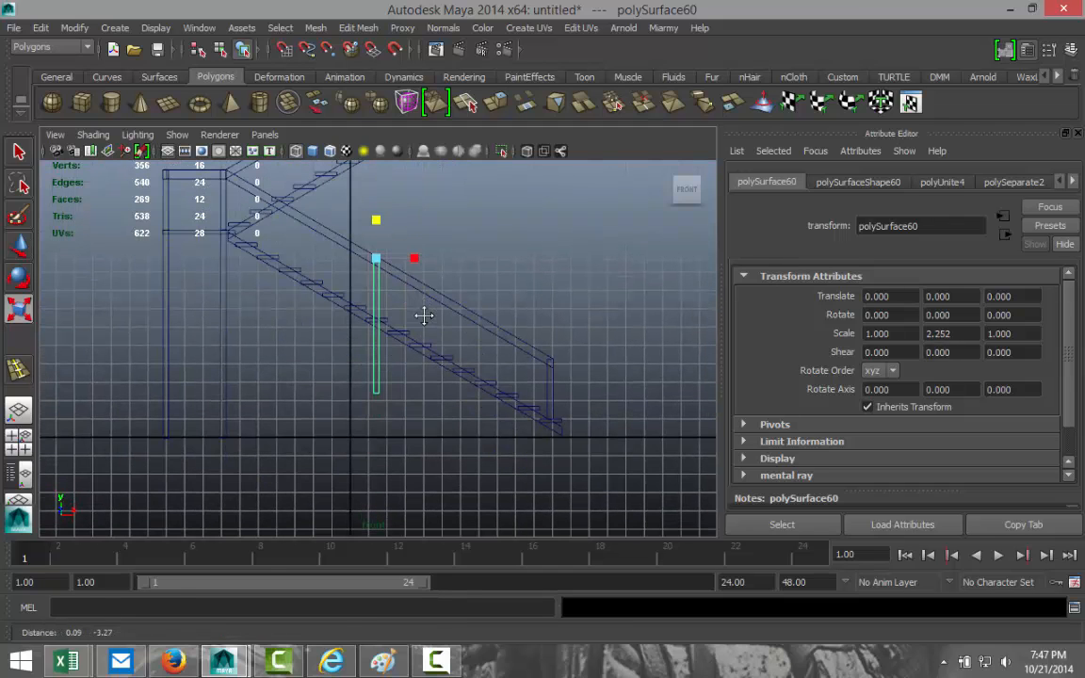
{"action": "left_click_drag", "start_coordinate": [378, 222], "coordinate": [379, 208]}
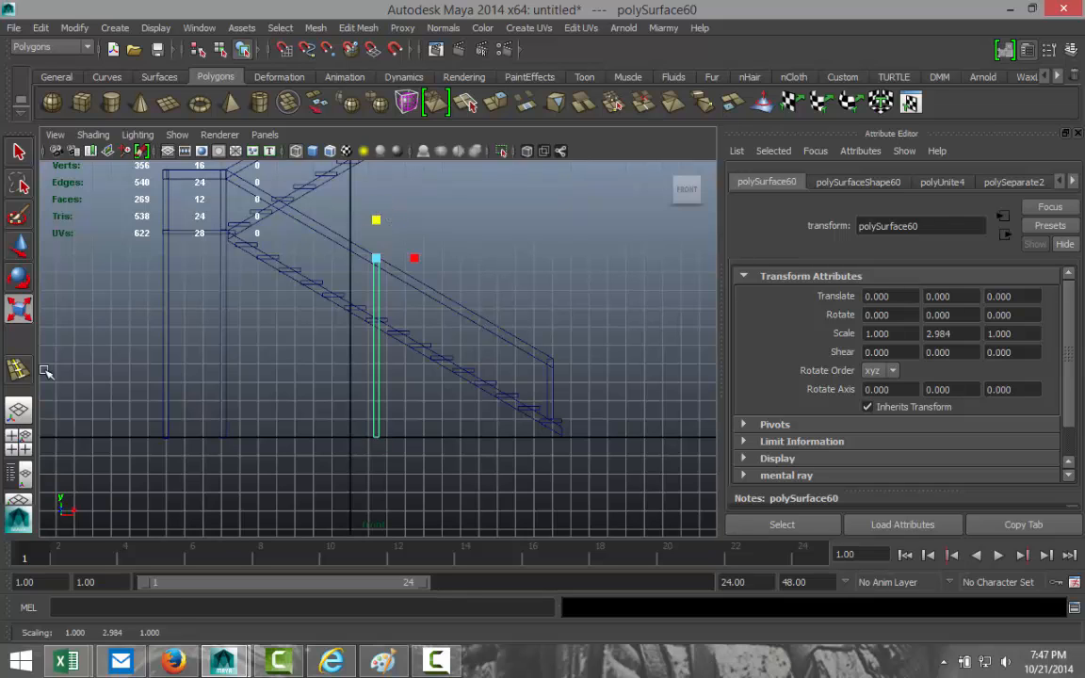
Inspect the extended supports under the lower flight and the intermediate landing from several sides.
{"action": "left_click", "coordinate": [18, 435]}
{"action": "key", "text": "space"}
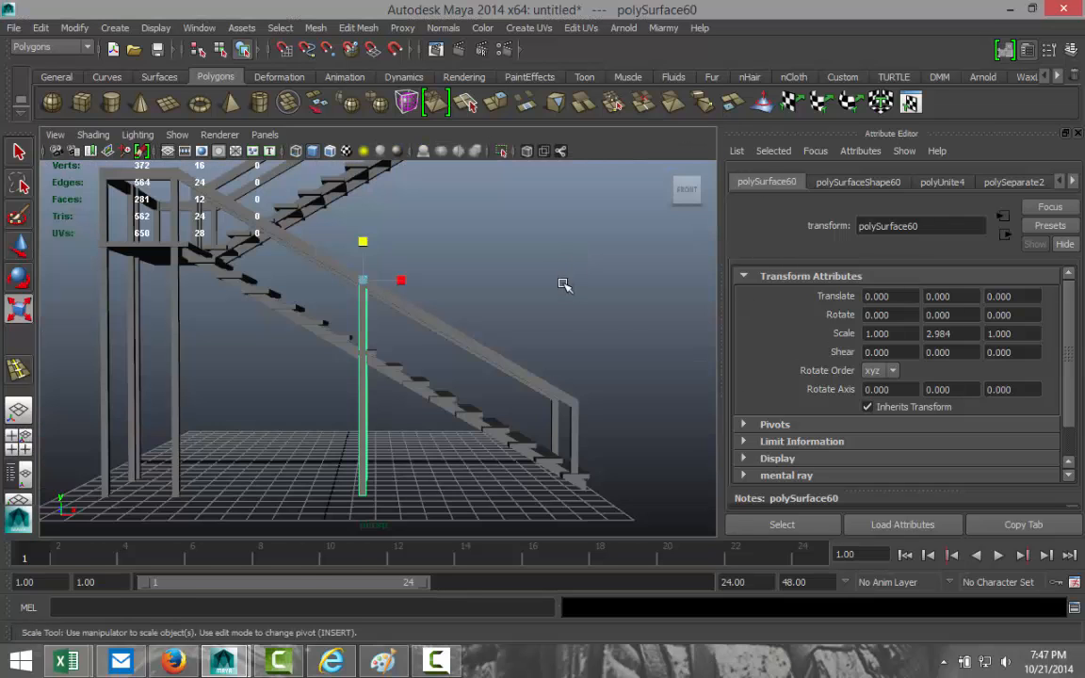
{"action": "left_click_drag", "start_coordinate": [570, 313], "coordinate": [469, 346], "text": "alt"}
{"action": "left_click_drag", "start_coordinate": [274, 383], "coordinate": [329, 361], "text": "alt"}
{"action": "left_click_drag", "start_coordinate": [177, 381], "coordinate": [268, 397], "text": "alt"}
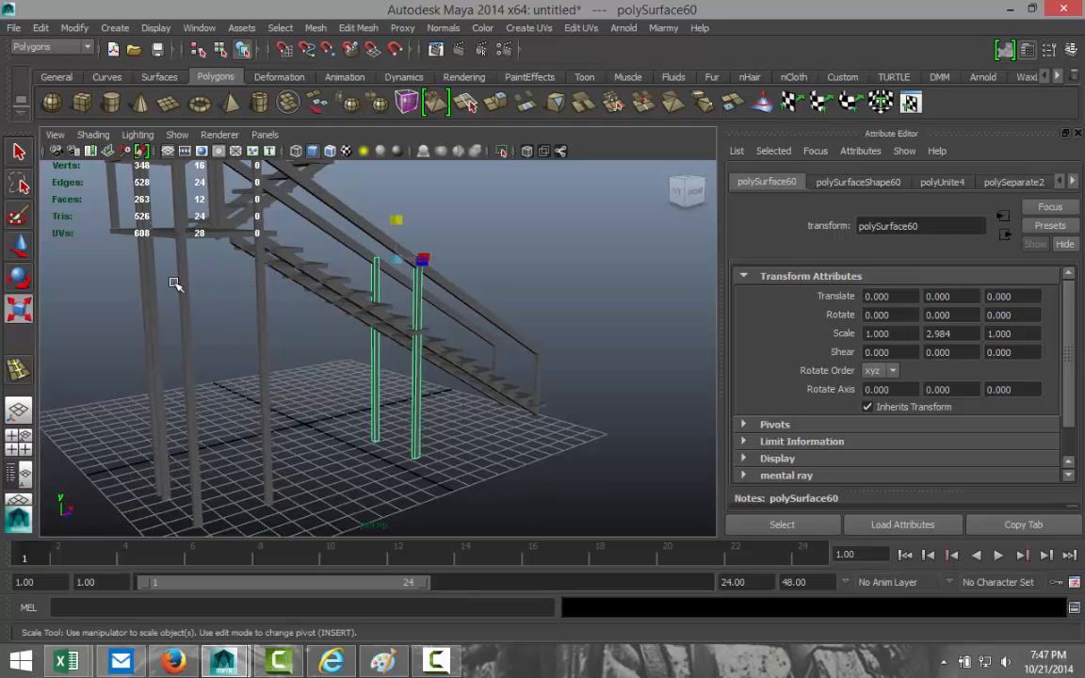
{"action": "left_click_drag", "start_coordinate": [295, 480], "coordinate": [356, 451], "text": "alt"}
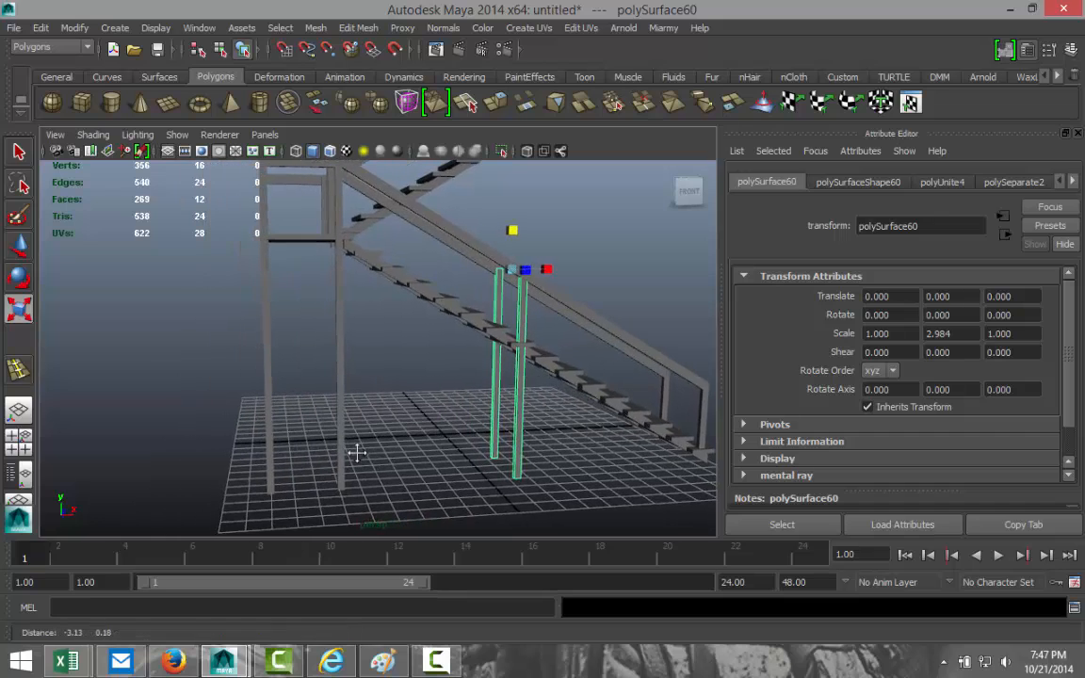
{"action": "left_click_drag", "start_coordinate": [351, 381], "coordinate": [373, 410], "text": "alt"}
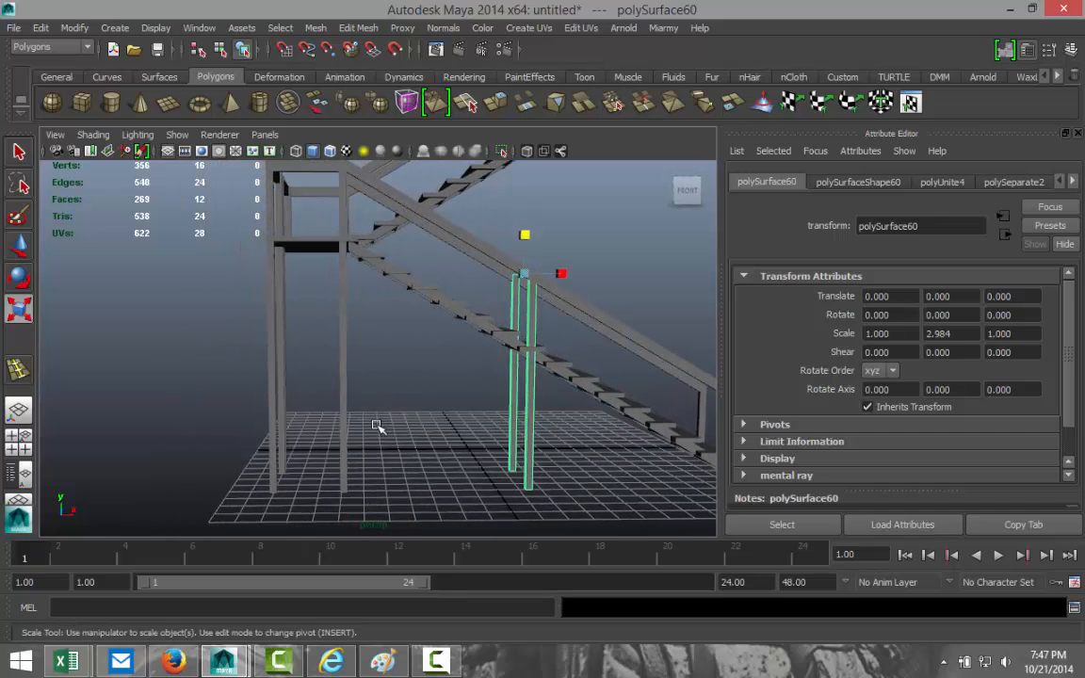
{"action": "left_click", "coordinate": [601, 480]}
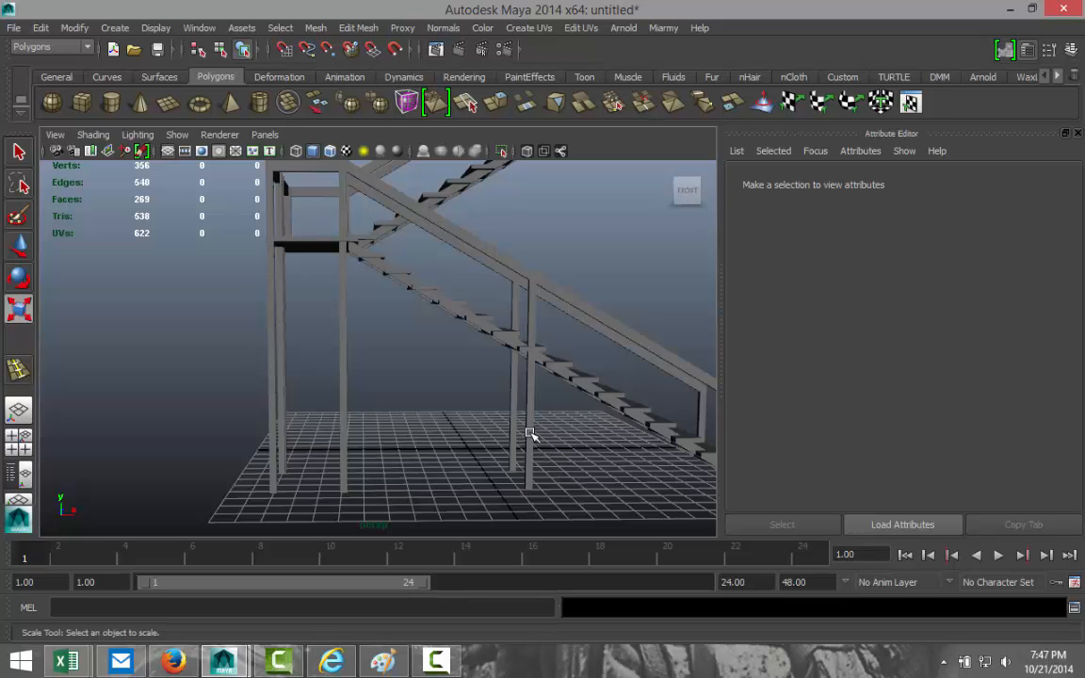
Duplicate the lower flight's extended middle posts and move the copy to about X -11.461, in line with the intermediate landing's outer posts.
{"action": "left_click", "coordinate": [530, 434]}
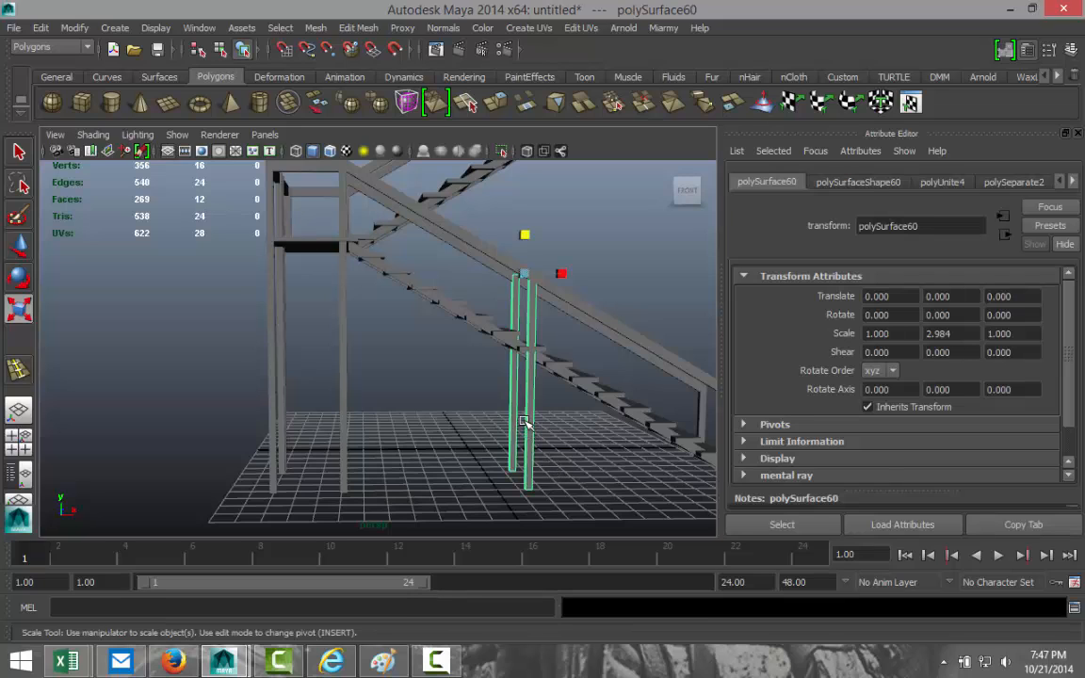
{"action": "key", "text": "ctrl+d"}
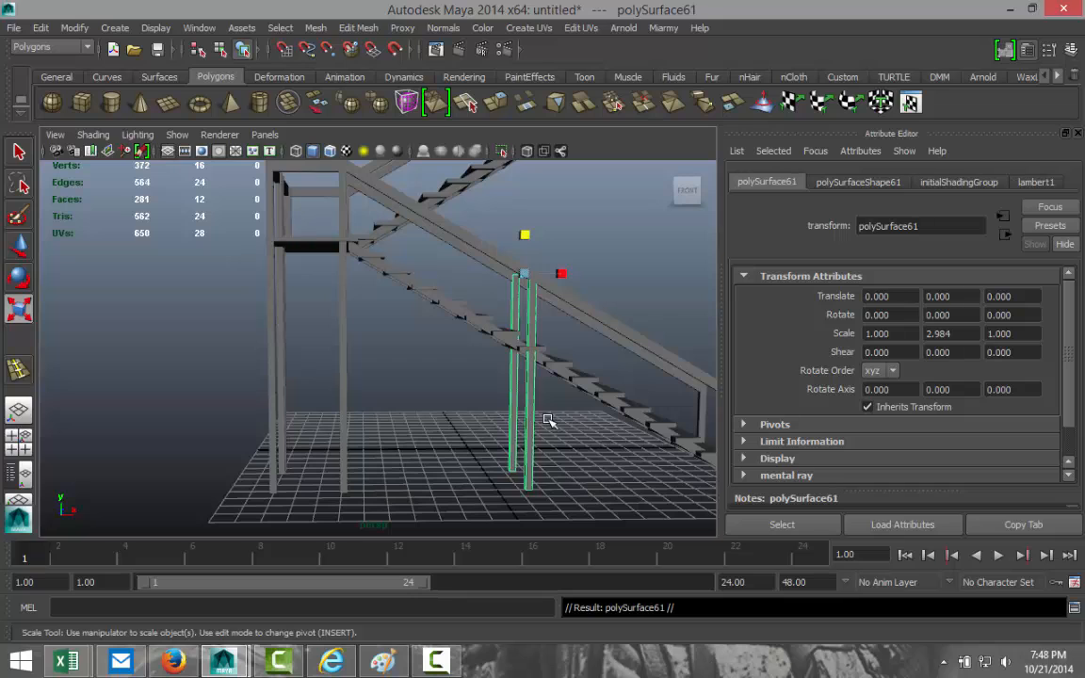
{"action": "key", "text": "w"}
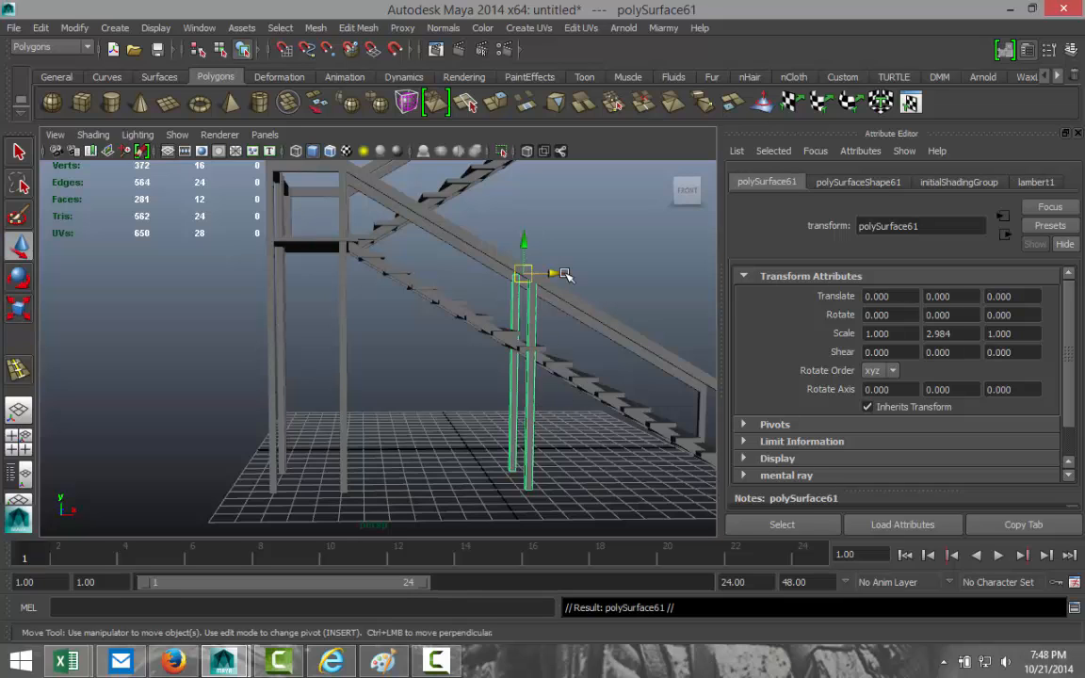
{"action": "left_click_drag", "start_coordinate": [558, 274], "coordinate": [309, 316]}
{"action": "key", "text": "space"}
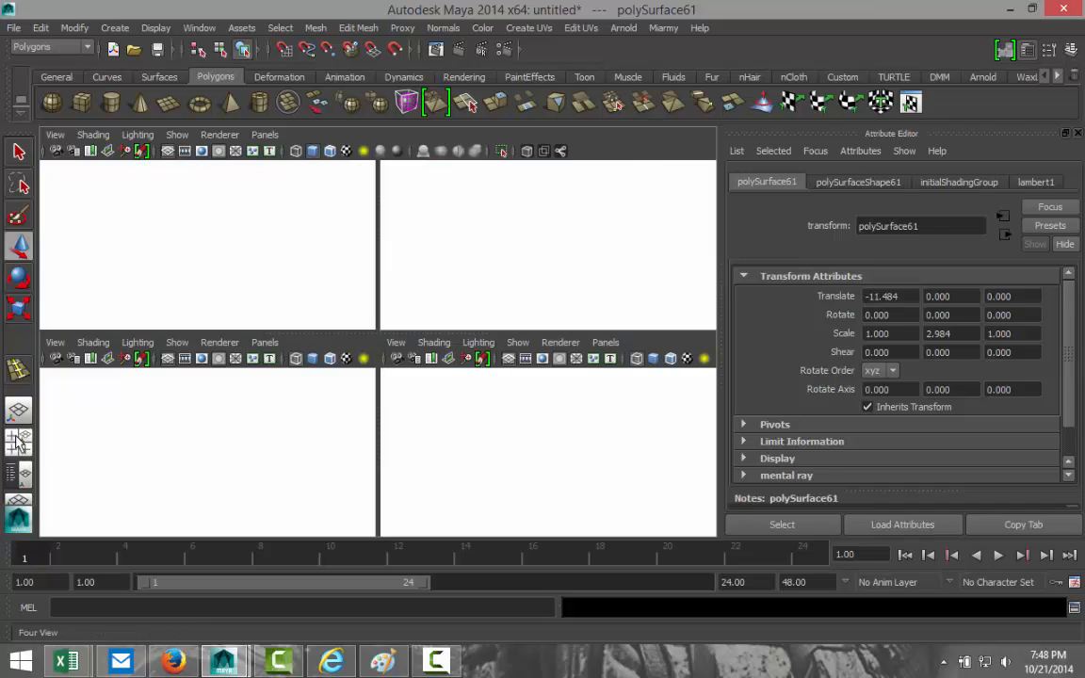
{"action": "key", "text": "space"}
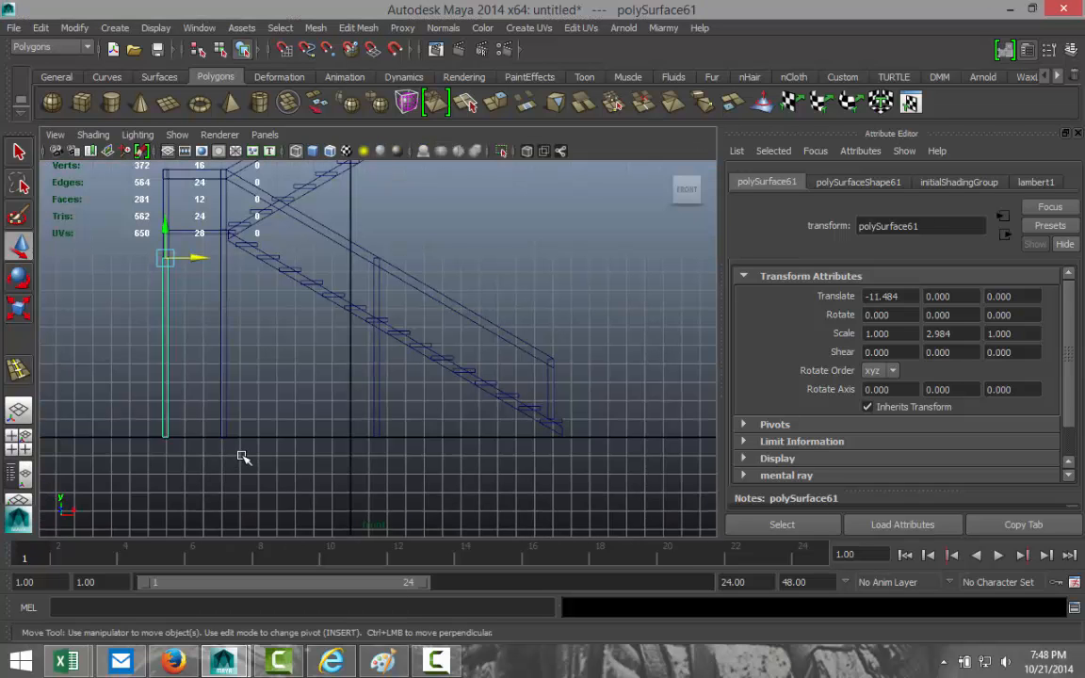
{"action": "key", "text": "f"}
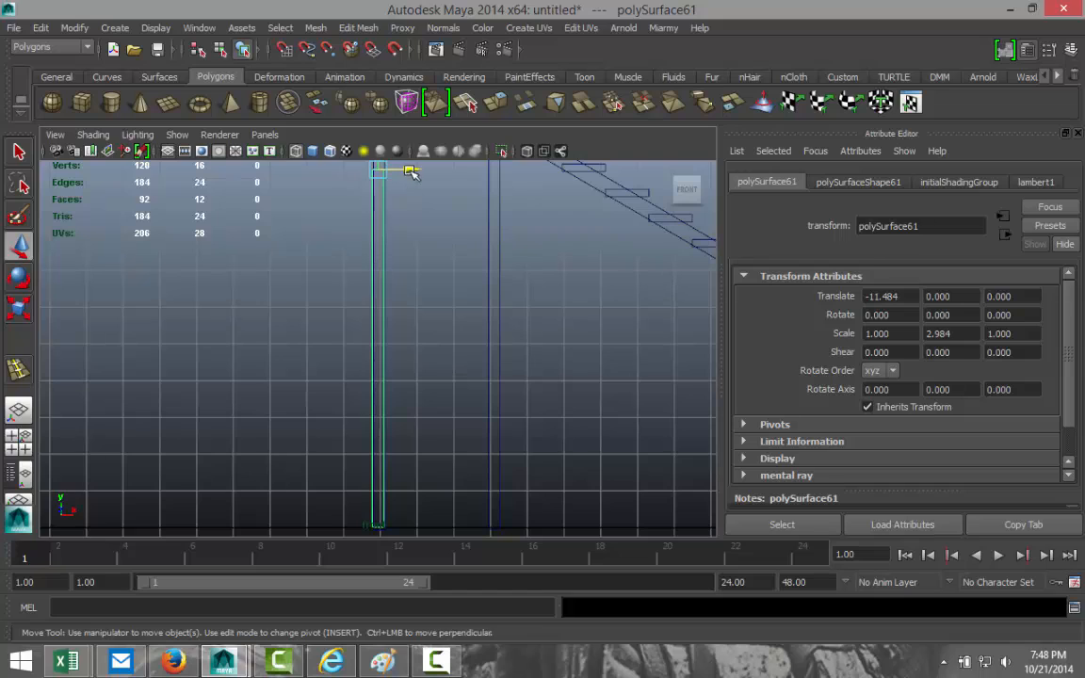
{"action": "left_click_drag", "start_coordinate": [412, 172], "coordinate": [413, 171]}
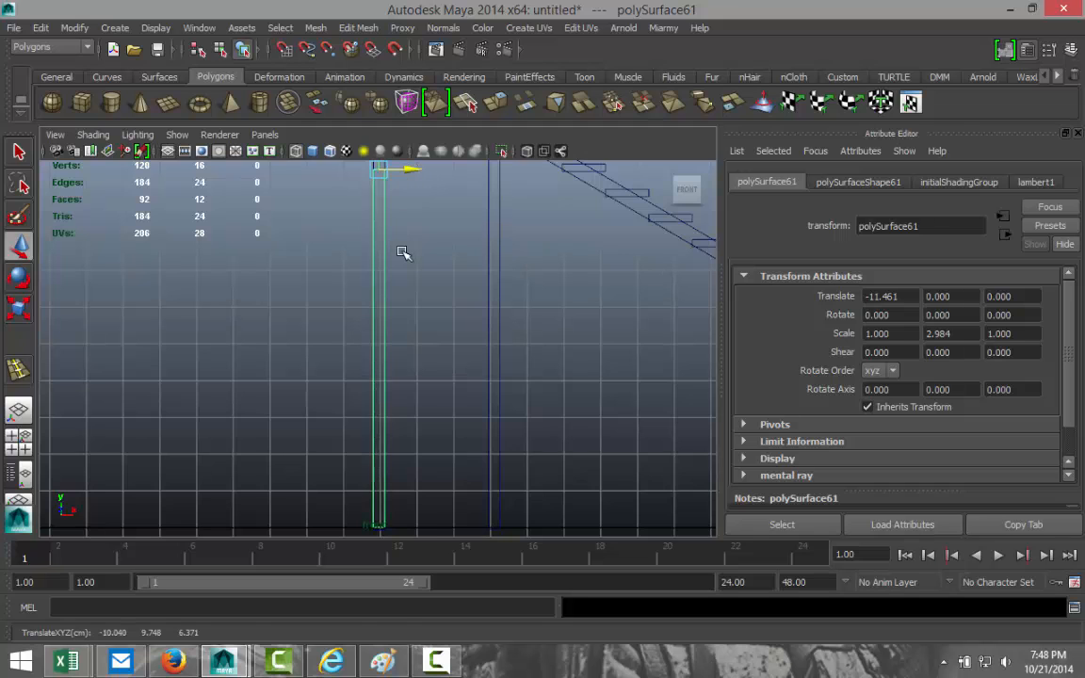
Move the copy's top vertices along X to about -6.899 at the landing's inner posts, forming diagonal braces from the outer posts' feet.
{"action": "scroll", "coordinate": [405, 259], "scroll_direction": "down", "scroll_amount": 2}
{"action": "middle_click_drag", "start_coordinate": [423, 284], "coordinate": [421, 368], "text": "alt"}
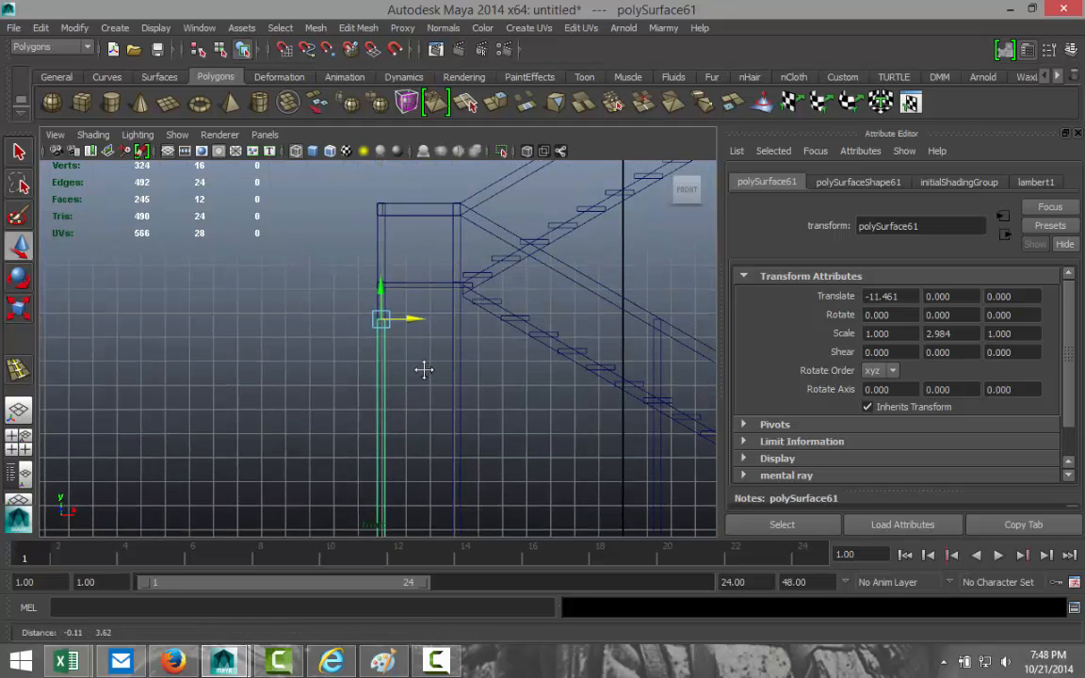
{"action": "right_click_drag", "start_coordinate": [380, 322], "coordinate": [317, 321]}
{"action": "left_click_drag", "start_coordinate": [337, 302], "coordinate": [405, 371]}
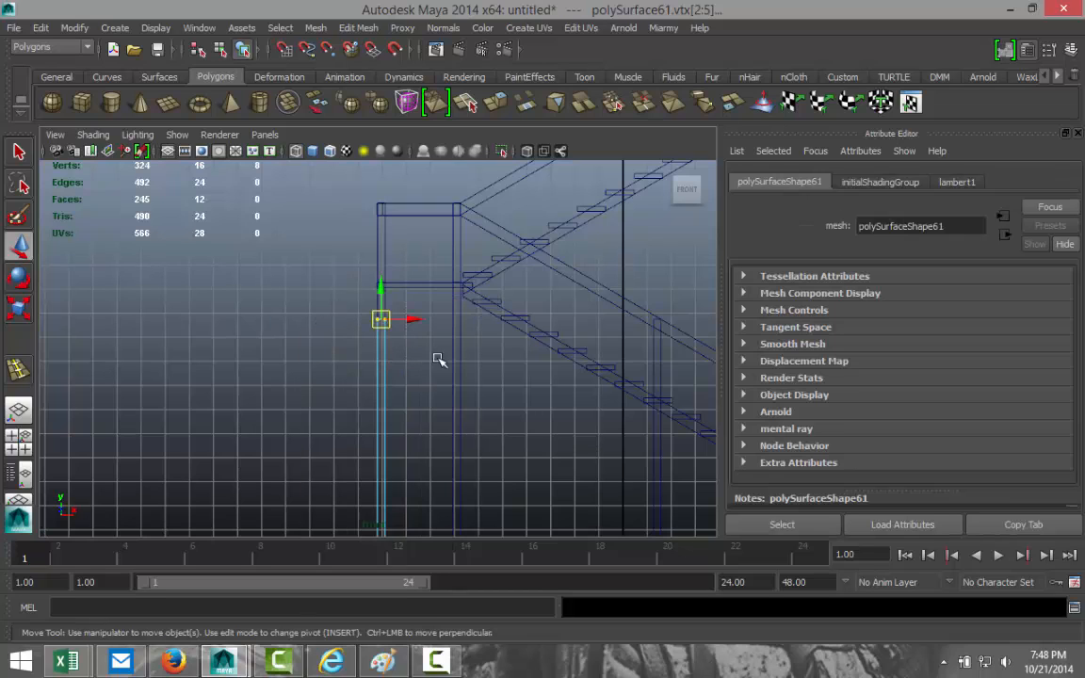
{"action": "left_click_drag", "start_coordinate": [412, 319], "coordinate": [486, 330]}
{"action": "key", "text": "f"}
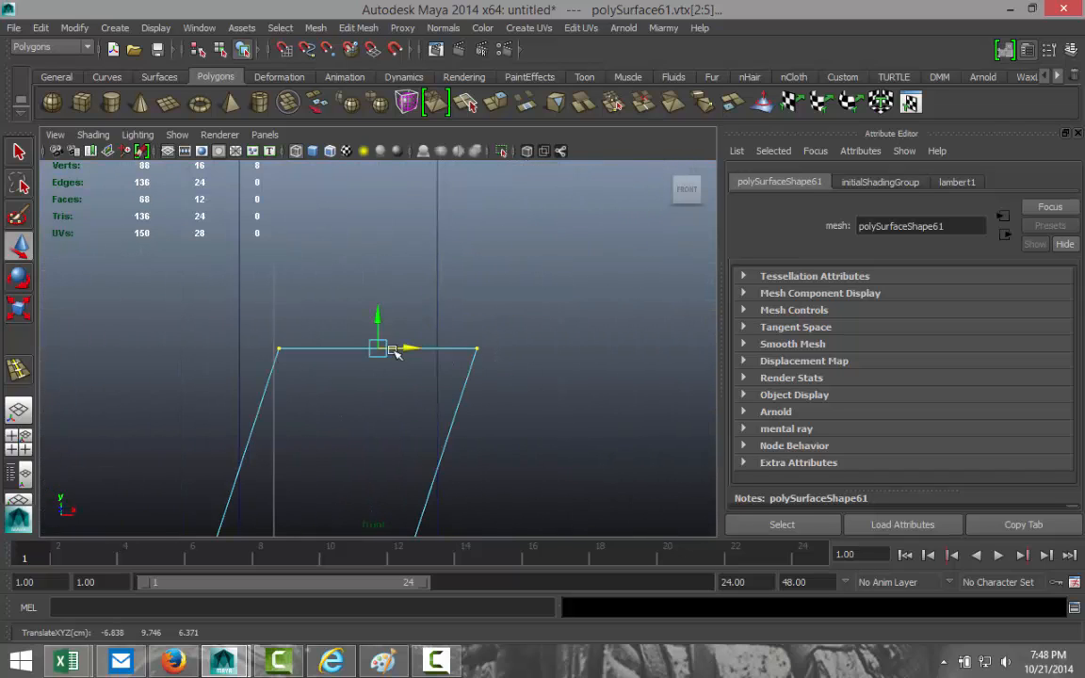
{"action": "left_click_drag", "start_coordinate": [407, 349], "coordinate": [370, 350]}
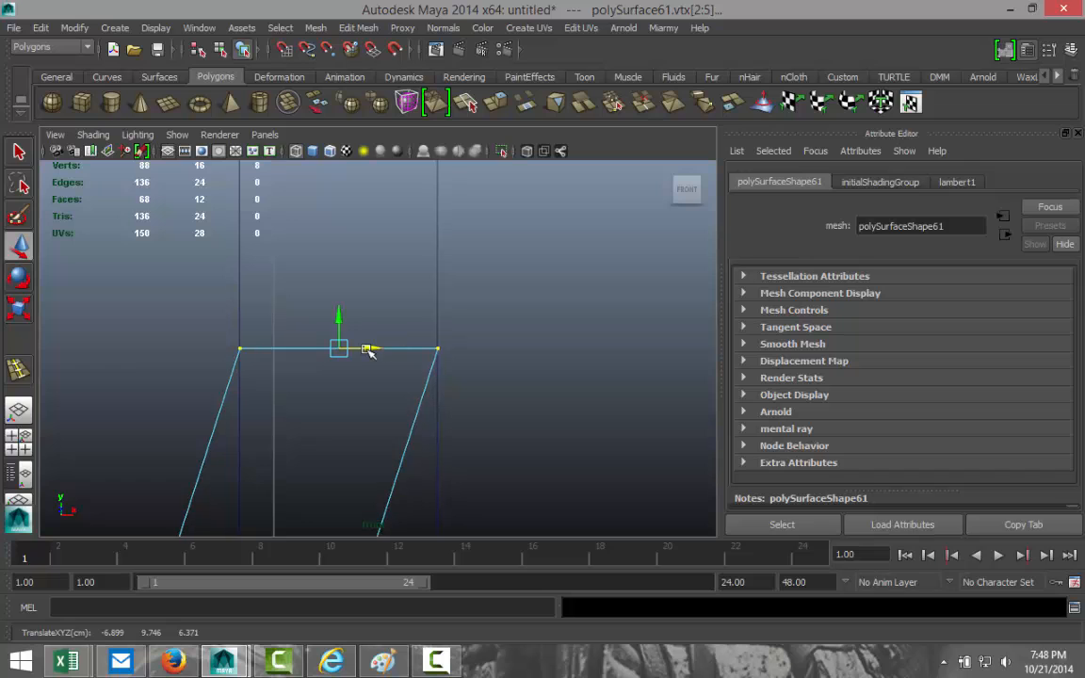
{"action": "scroll", "coordinate": [417, 376], "scroll_direction": "down", "scroll_amount": 5}
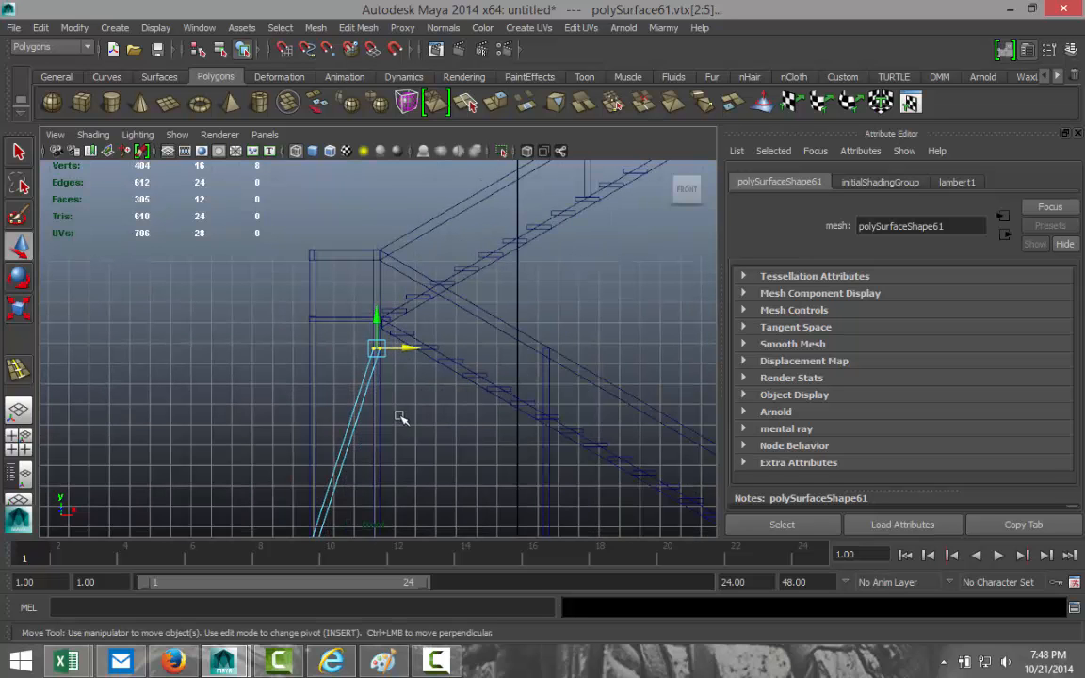
{"action": "middle_click_drag", "start_coordinate": [394, 417], "coordinate": [434, 320], "text": "alt"}
{"action": "left_click", "coordinate": [247, 369]}
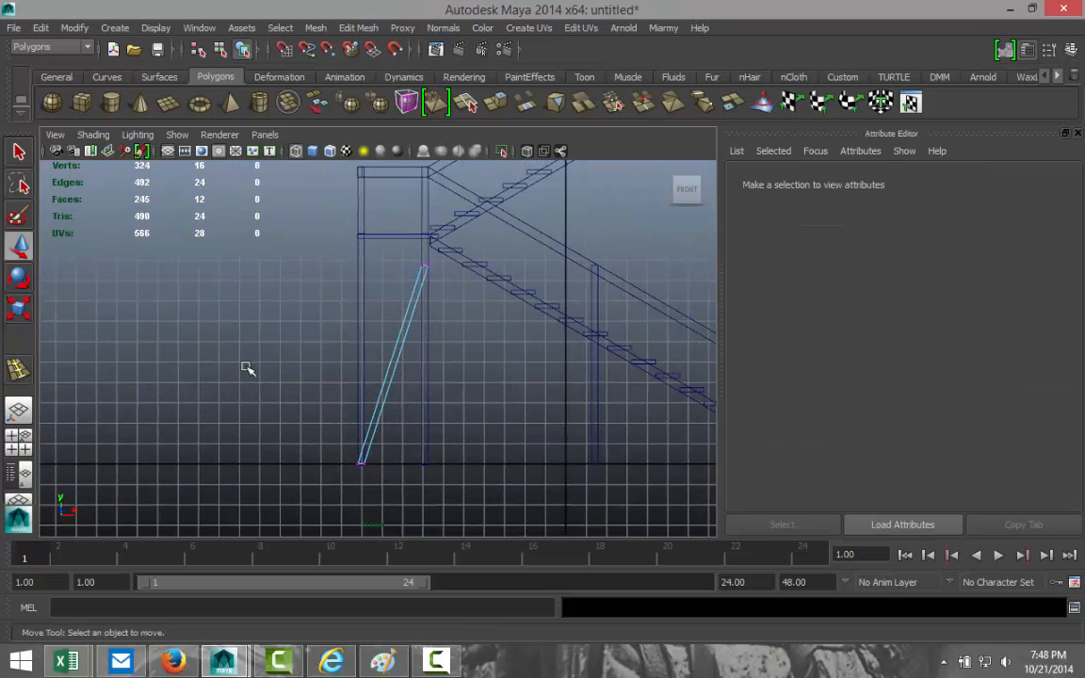
Duplicate the lower flight's middle posts again and move the copy beside the landing's inner posts, at about X -8.268.
{"action": "left_click_drag", "start_coordinate": [560, 419], "coordinate": [623, 428]}
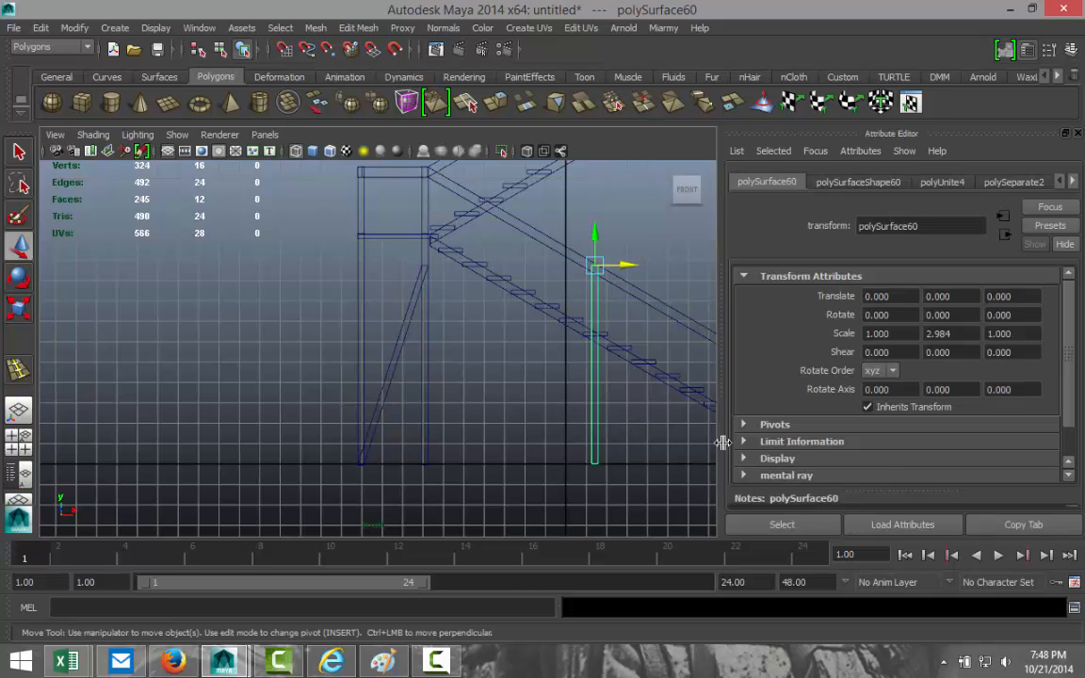
{"action": "key", "text": "ctrl+d"}
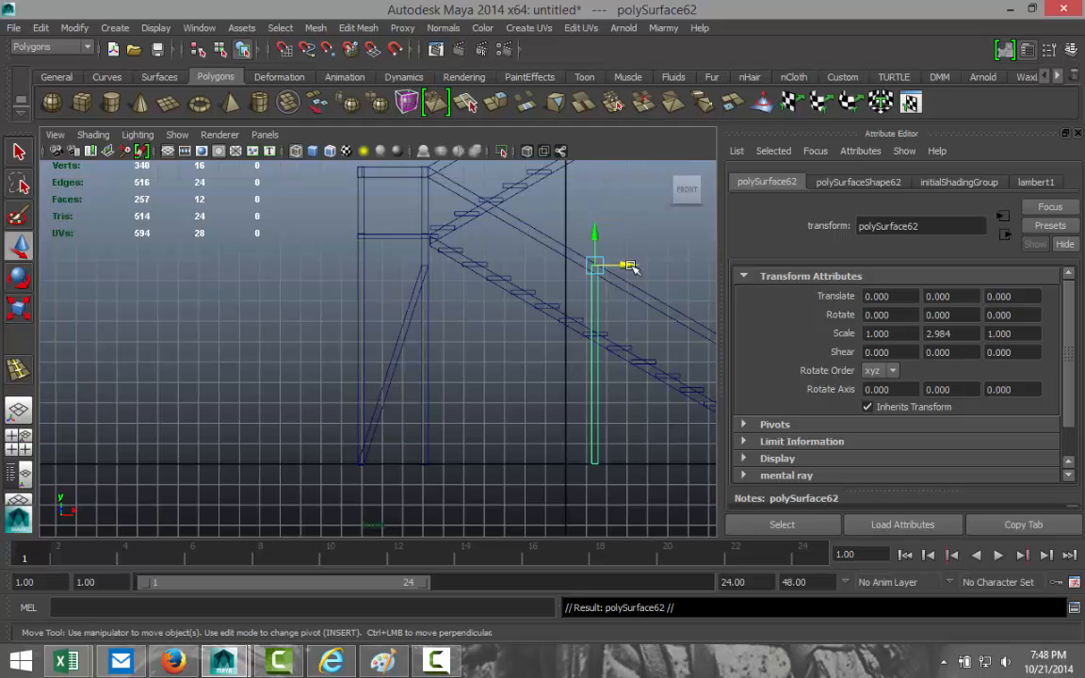
{"action": "left_click_drag", "start_coordinate": [631, 266], "coordinate": [462, 299]}
{"action": "scroll", "coordinate": [463, 352], "scroll_direction": "up", "scroll_amount": 3}
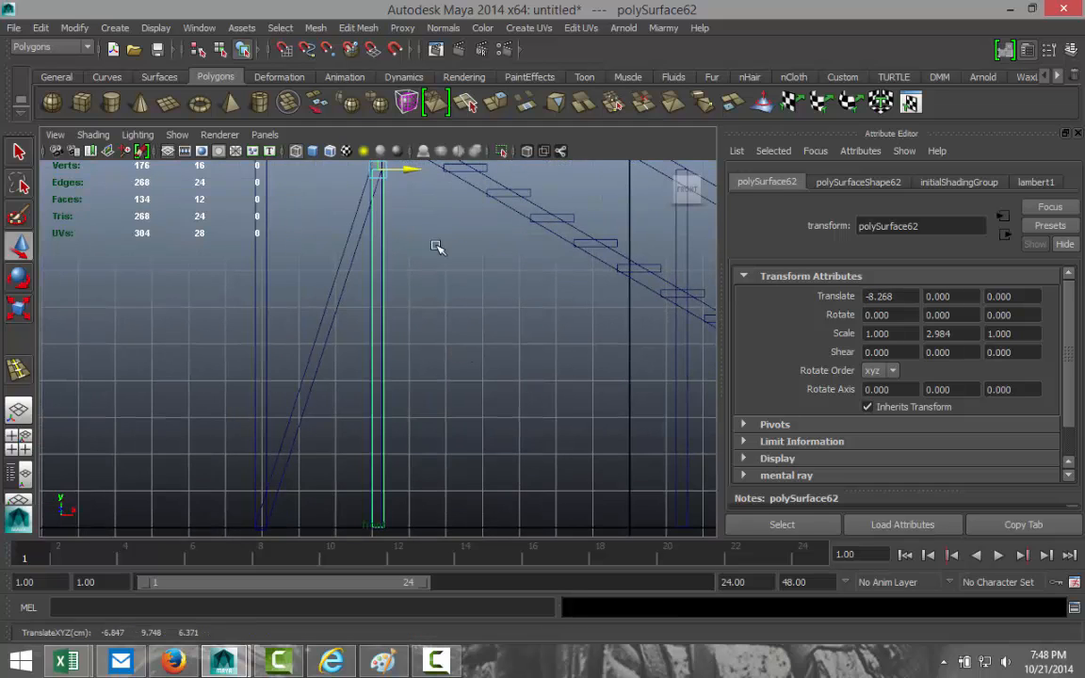
Align the second post copy with the landing's inner posts at about X -8.320 and try to select its top vertices.
{"action": "left_click_drag", "start_coordinate": [413, 170], "coordinate": [410, 169]}
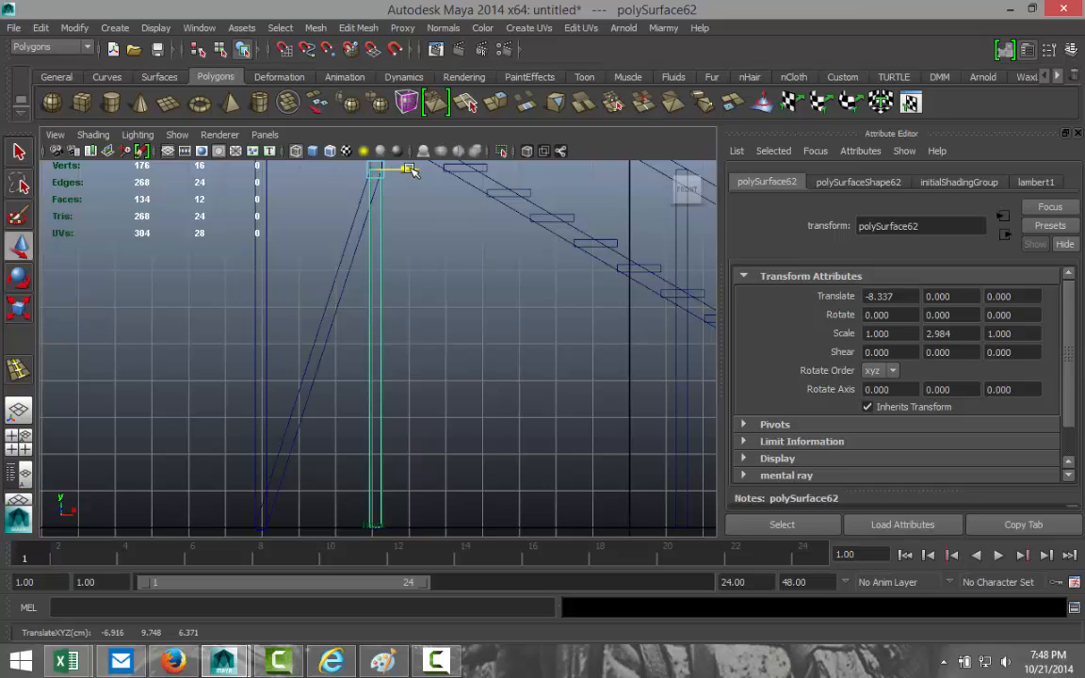
{"action": "middle_click_drag", "start_coordinate": [389, 266], "coordinate": [394, 441], "text": "alt"}
{"action": "scroll", "coordinate": [446, 416], "scroll_direction": "up", "scroll_amount": 5}
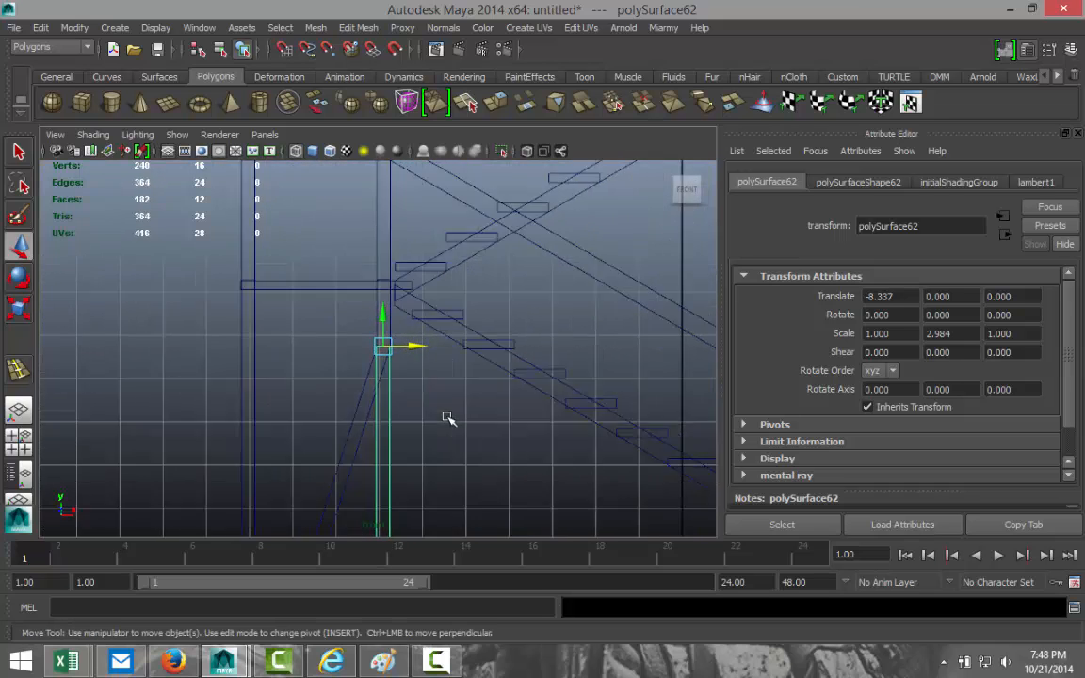
{"action": "right_click", "coordinate": [375, 375]}
{"action": "scroll", "coordinate": [462, 390], "scroll_direction": "up", "scroll_amount": 6}
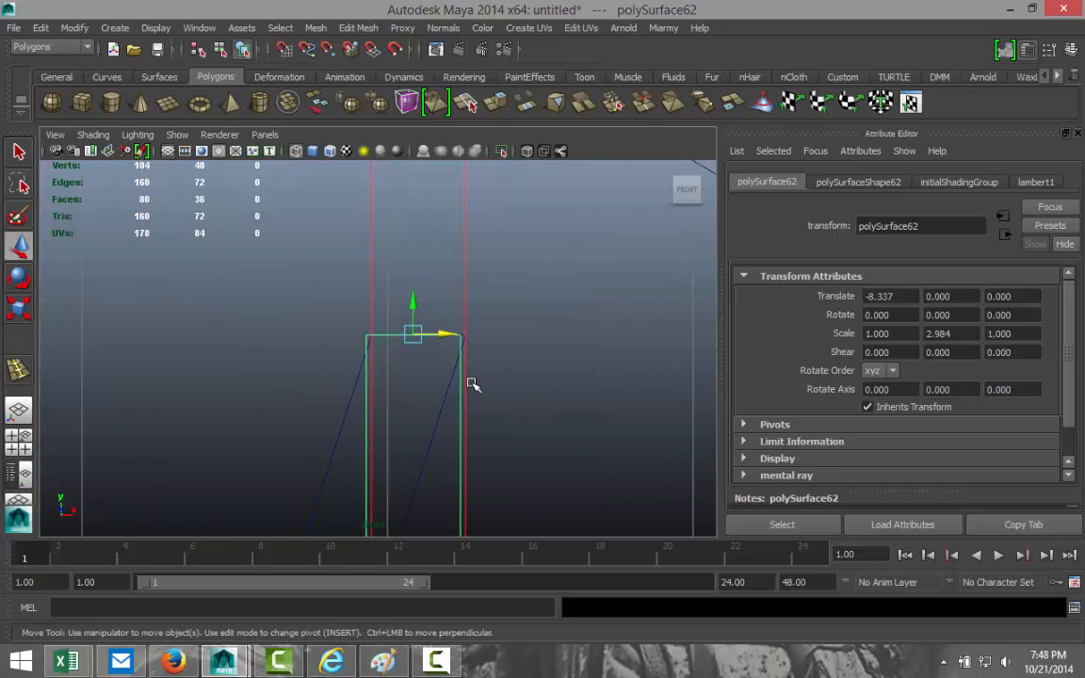
{"action": "left_click_drag", "start_coordinate": [446, 333], "coordinate": [451, 333]}
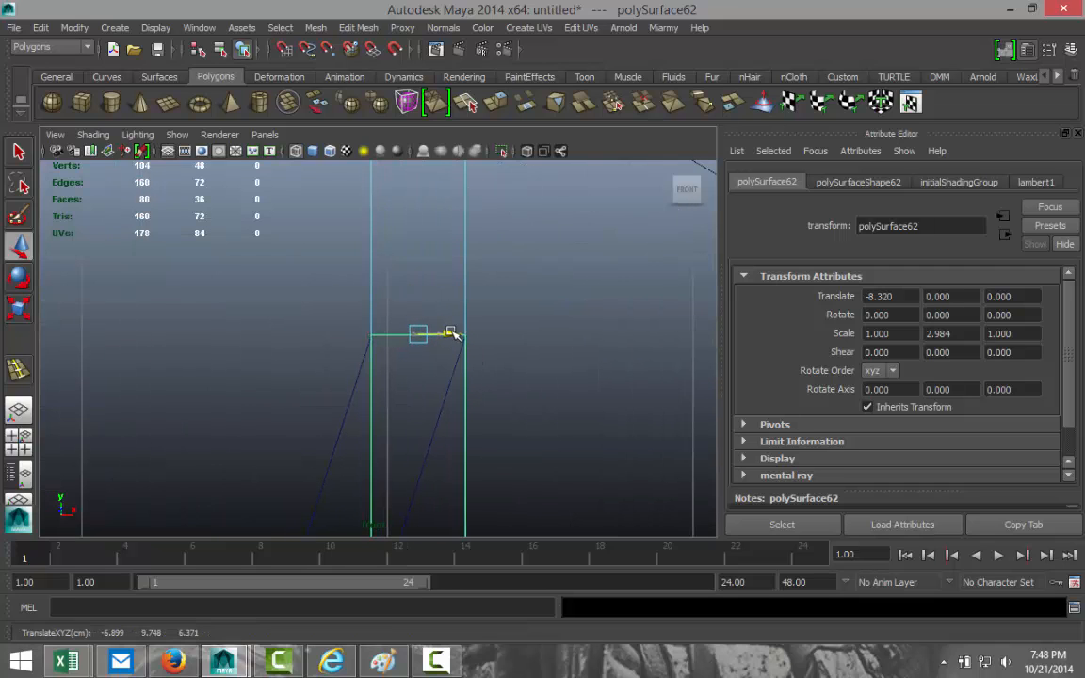
{"action": "right_click_drag", "start_coordinate": [393, 337], "coordinate": [322, 322]}
{"action": "left_click_drag", "start_coordinate": [326, 313], "coordinate": [517, 405]}
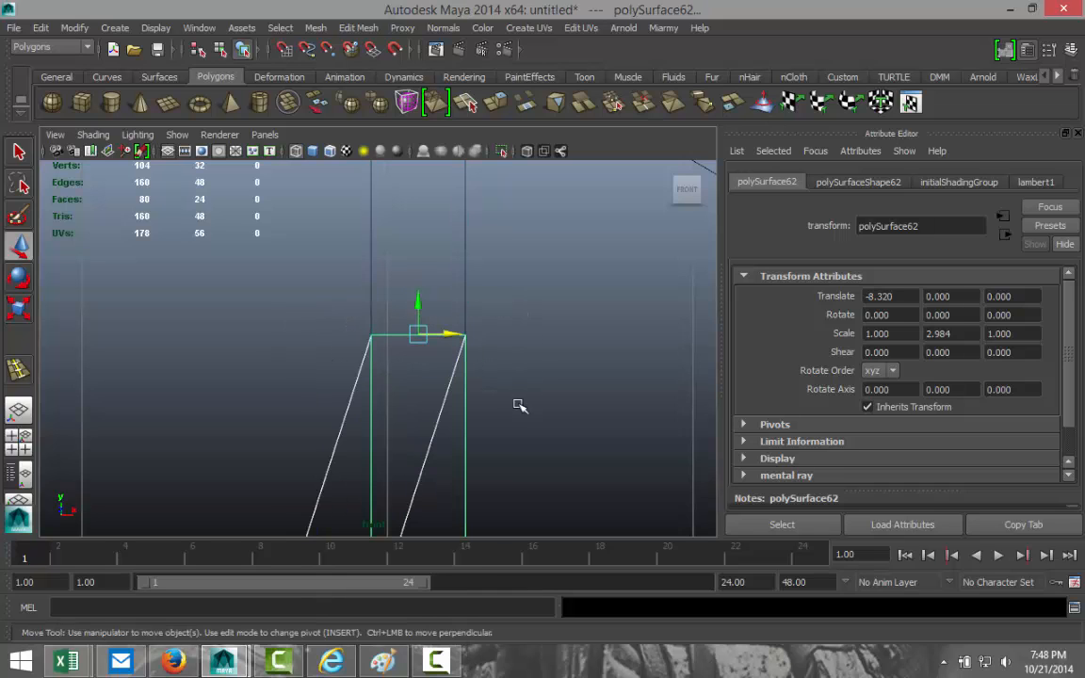
{"action": "left_click", "coordinate": [576, 349]}
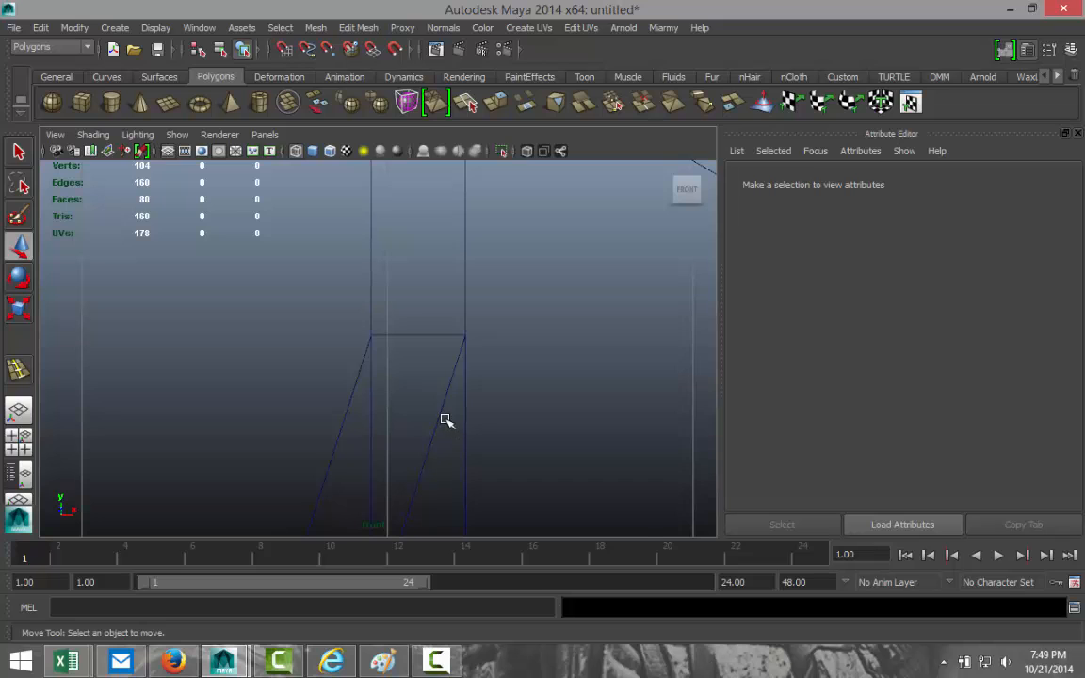
Check the braces and posts under the landing, and undo the second copy's last selections and fine alignment moves.
{"action": "scroll", "coordinate": [446, 420], "scroll_direction": "down", "scroll_amount": 3}
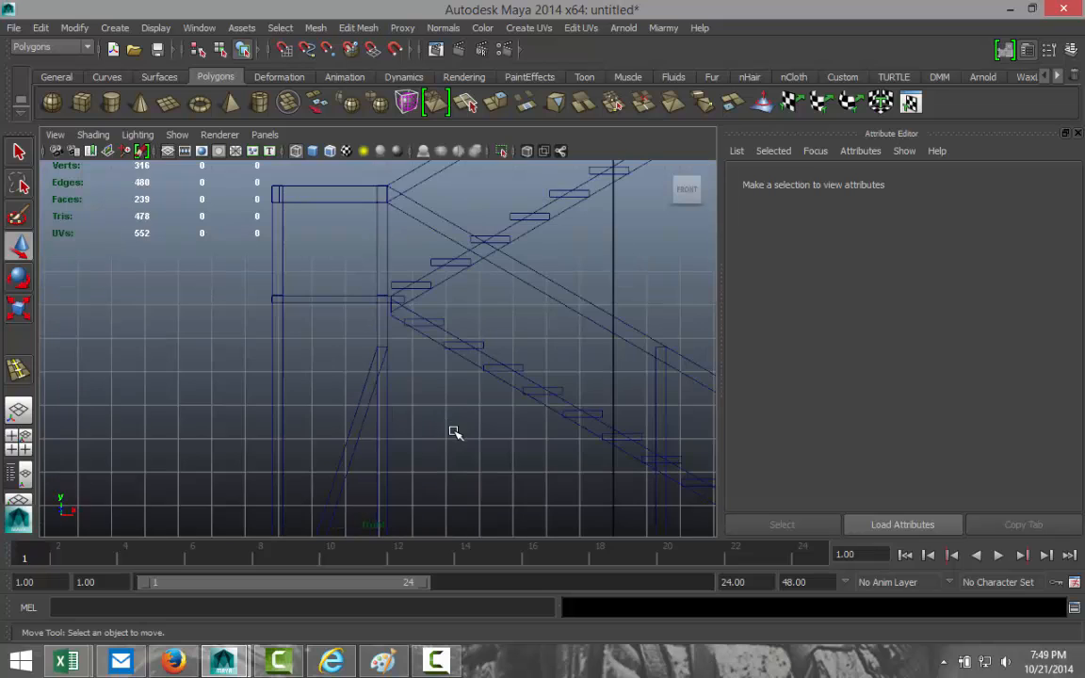
{"action": "left_click", "coordinate": [18, 445]}
{"action": "key", "text": "space"}
{"action": "scroll", "coordinate": [447, 419], "scroll_direction": "up", "scroll_amount": 3}
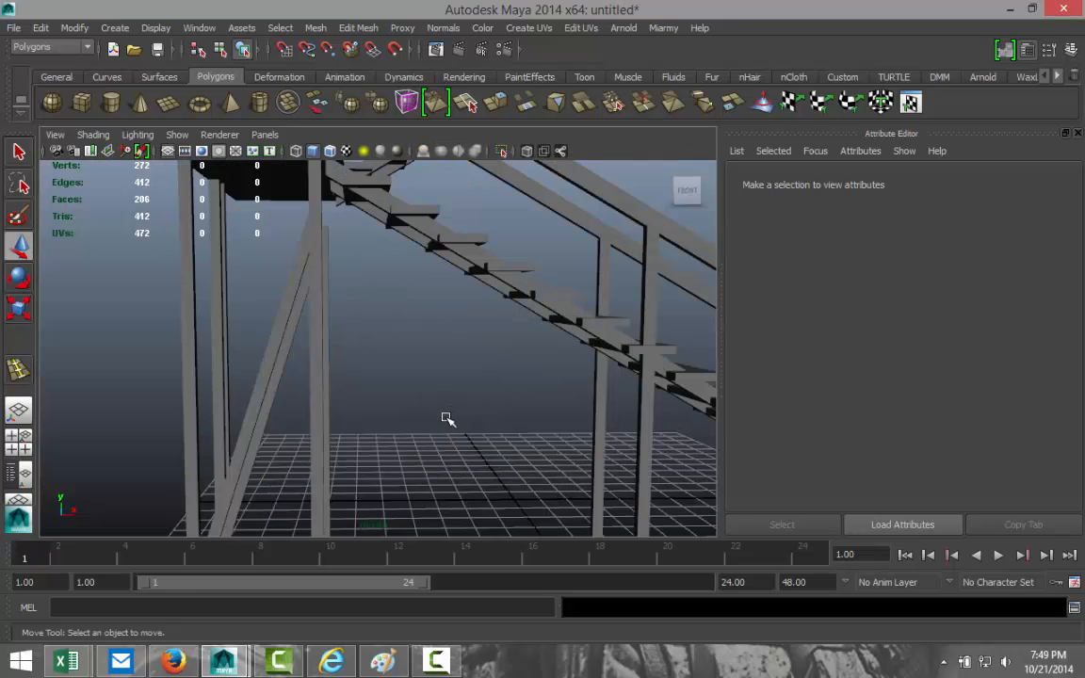
{"action": "left_click_drag", "start_coordinate": [446, 420], "coordinate": [364, 403], "text": "alt"}
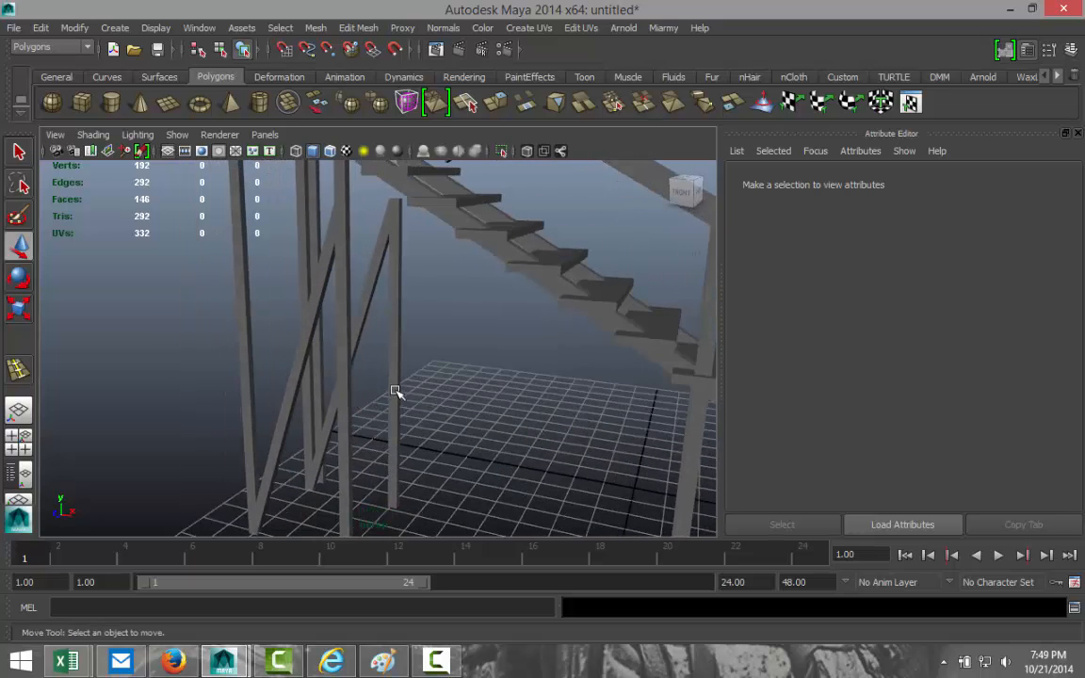
{"action": "left_click_drag", "start_coordinate": [414, 407], "coordinate": [450, 369], "text": "alt"}
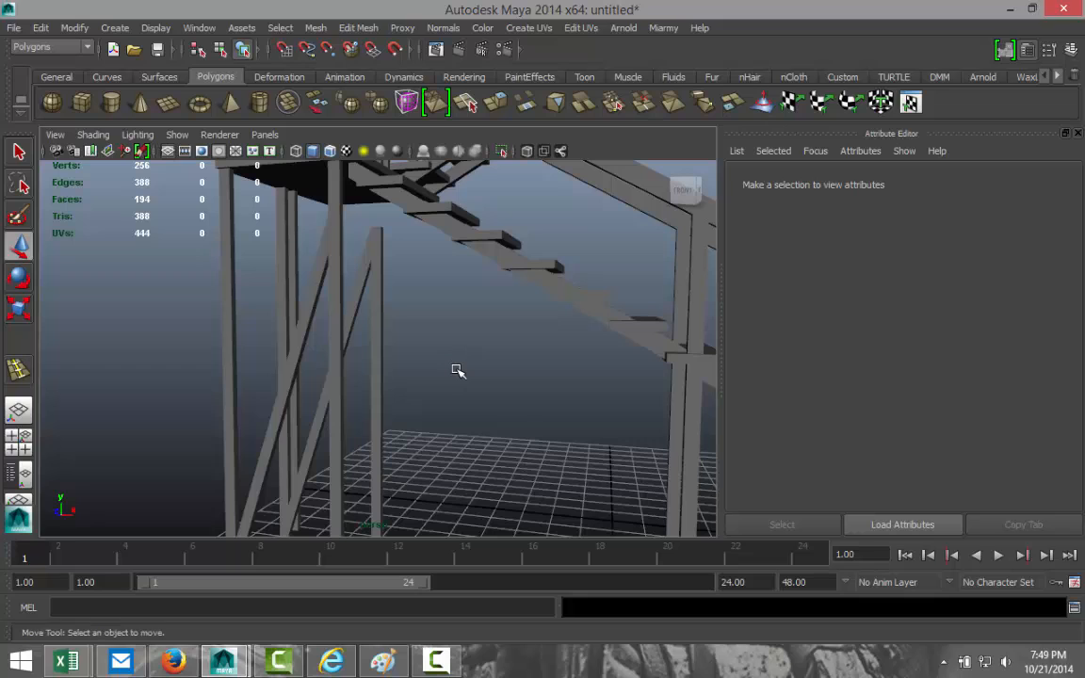
{"action": "key", "text": "ctrl+z"}
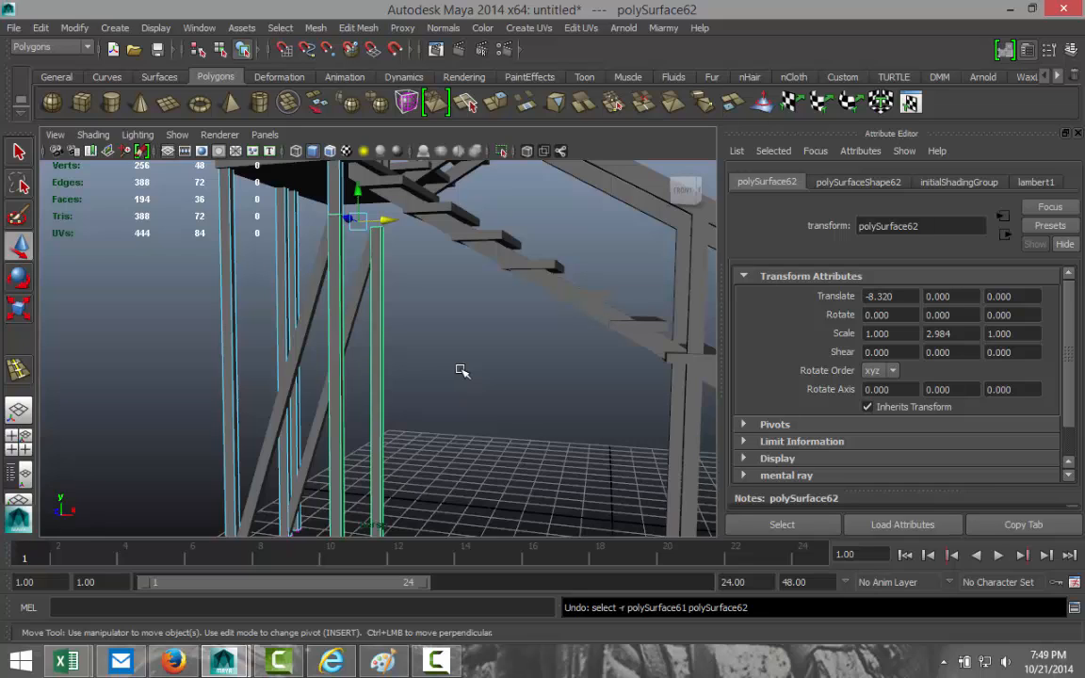
{"action": "key", "text": "ctrl+z"}
{"action": "key", "text": "ctrl+z"}
{"action": "key", "text": "ctrl+z"}
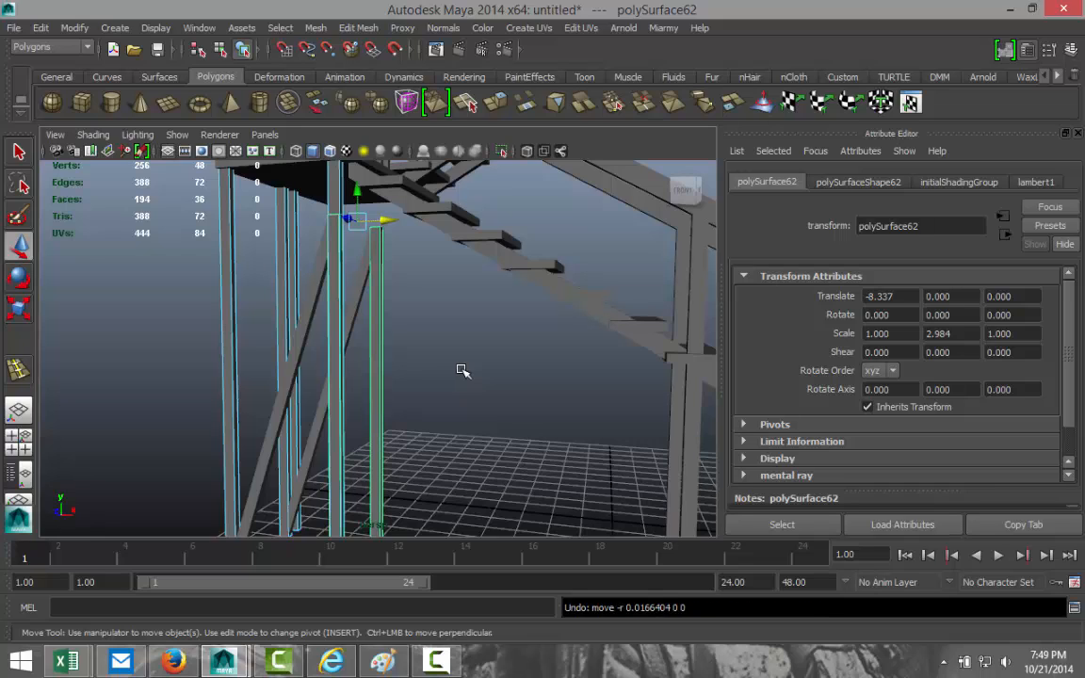
{"action": "key", "text": "ctrl+z"}
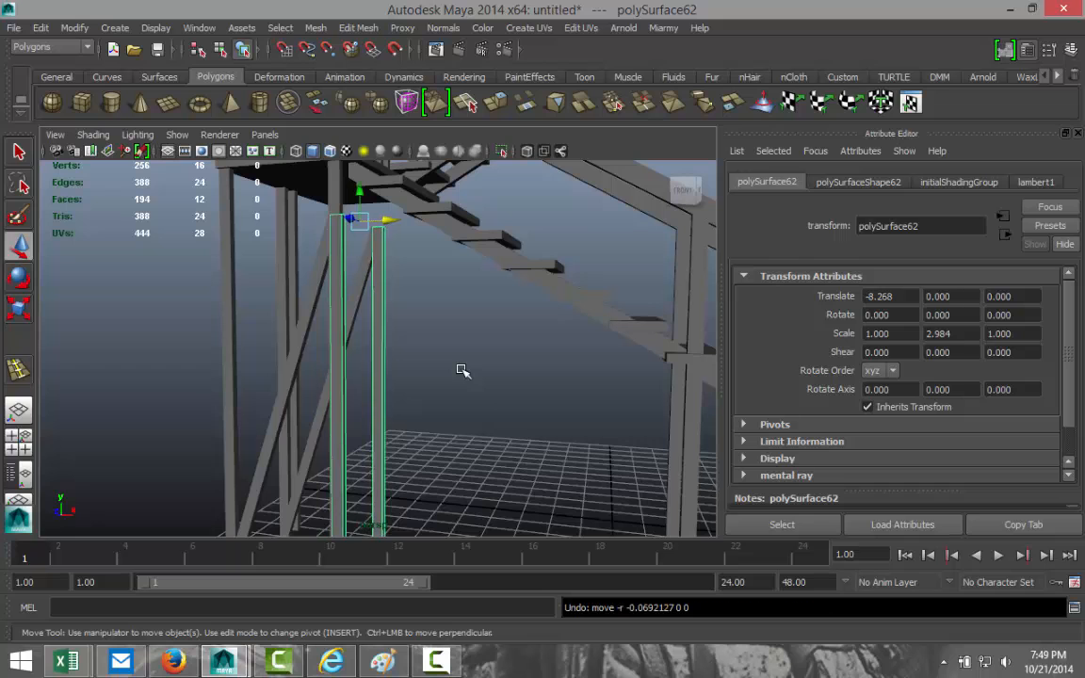
Move the second post copy along X to about -8.314 so it lines up with the landing's inner posts.
{"action": "left_click_drag", "start_coordinate": [449, 371], "coordinate": [480, 384], "text": "alt"}
{"action": "left_click", "coordinate": [21, 441]}
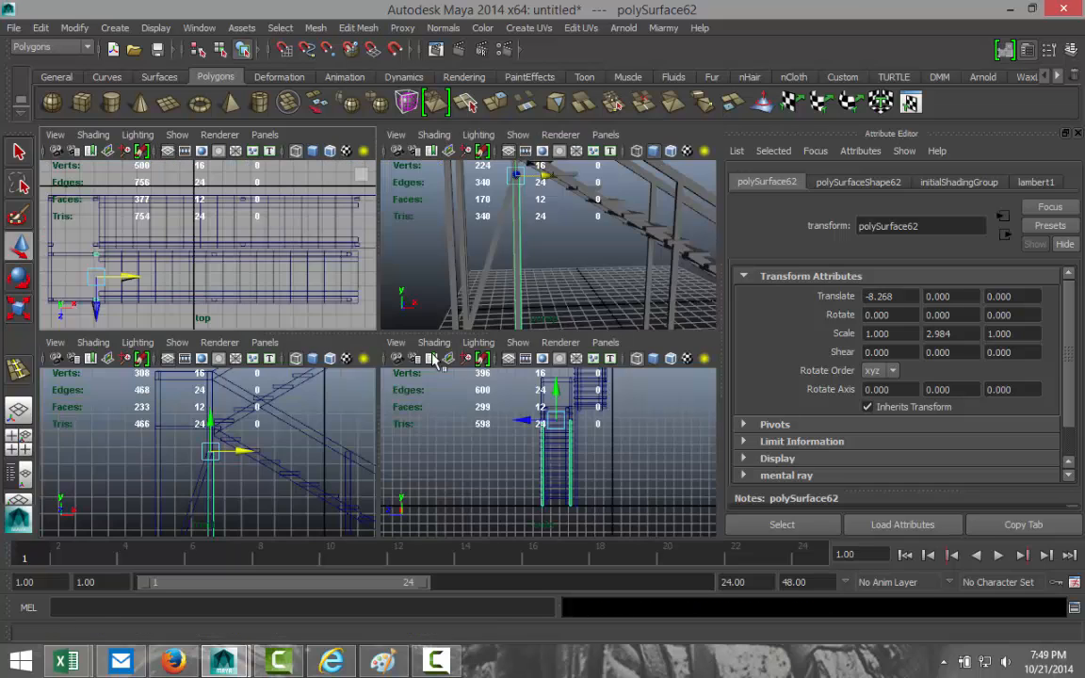
{"action": "key", "text": "space"}
{"action": "scroll", "coordinate": [439, 369], "scroll_direction": "up", "scroll_amount": 3}
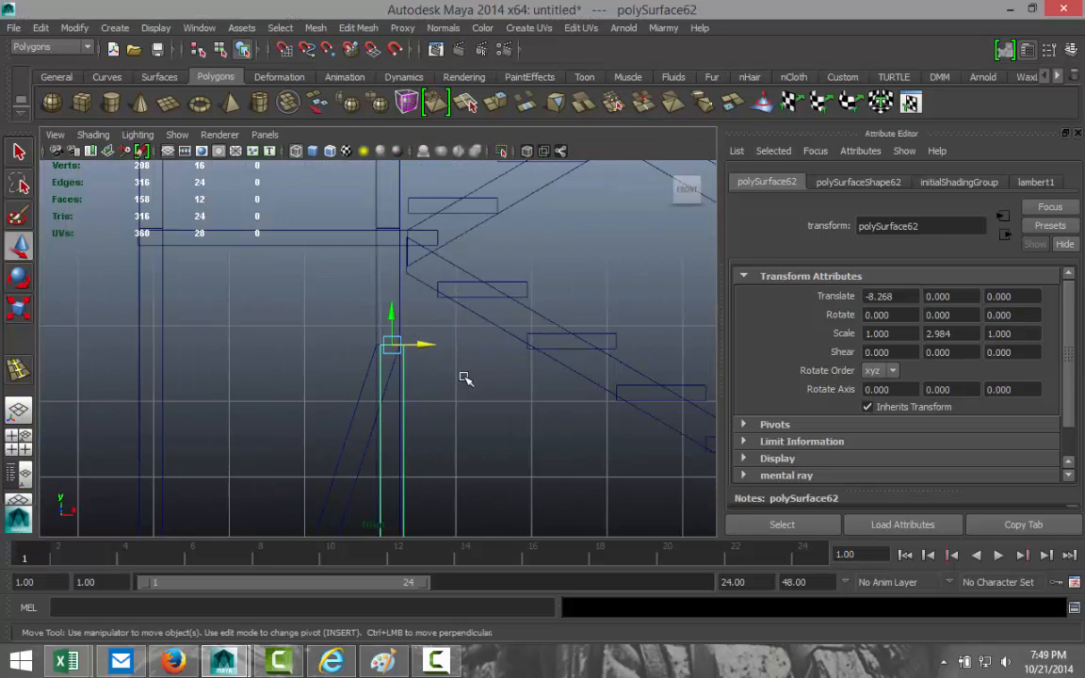
{"action": "left_click_drag", "start_coordinate": [443, 341], "coordinate": [429, 351]}
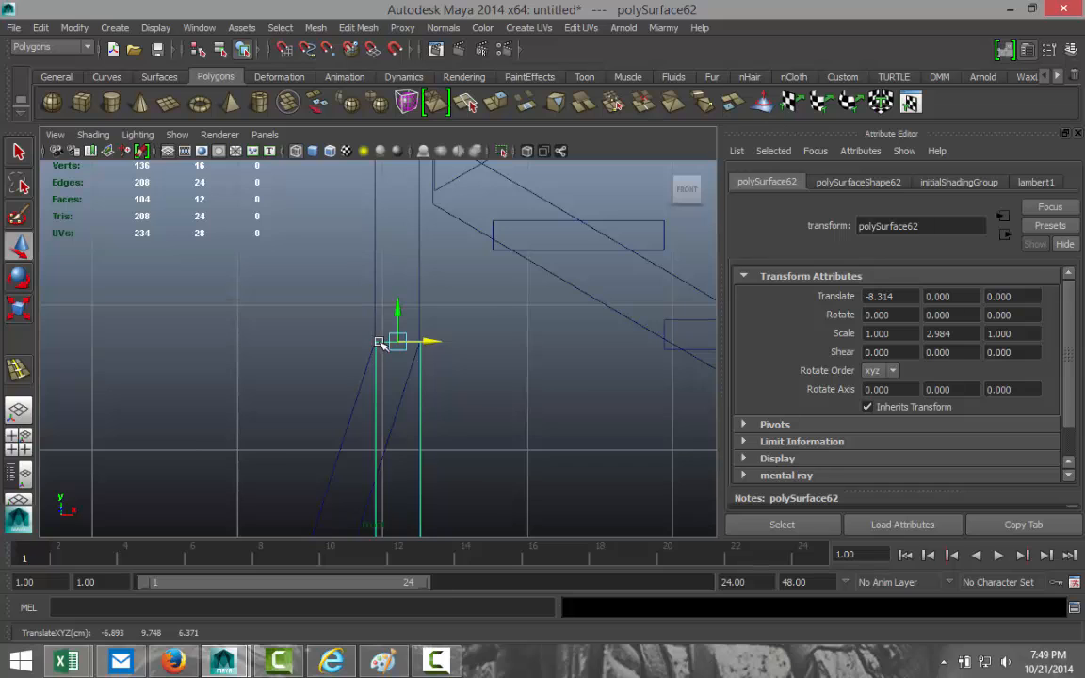
{"action": "right_click_drag", "start_coordinate": [378, 342], "coordinate": [349, 331]}
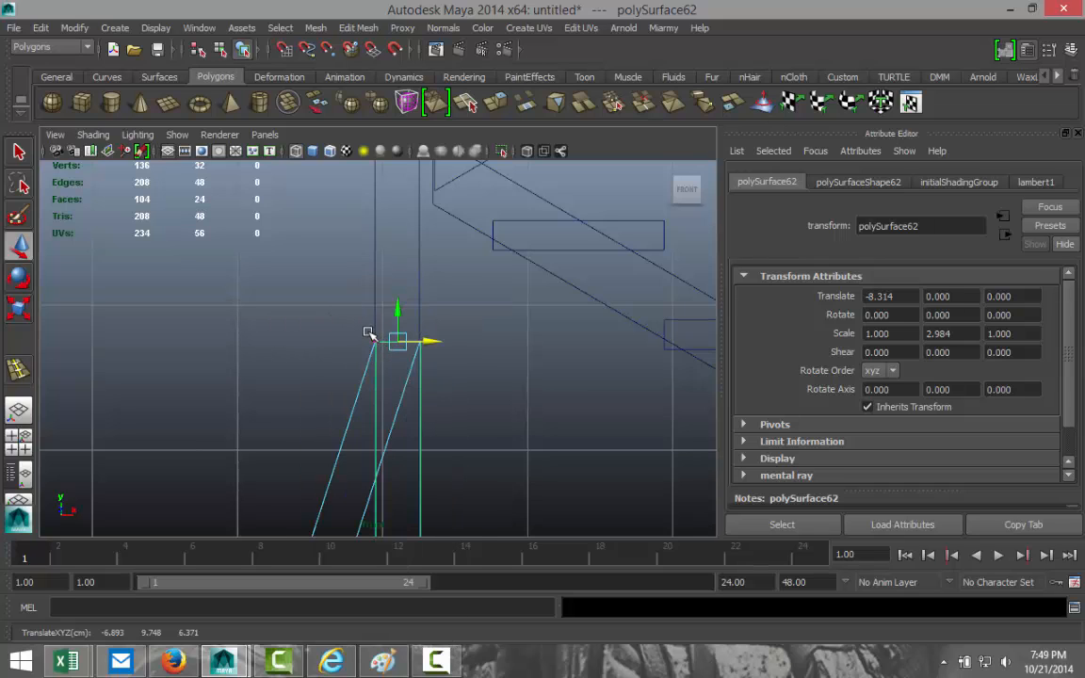
{"action": "mouse_move", "coordinate": [358, 329]}
{"action": "left_mouse_down"}
{"action": "mouse_move", "coordinate": [470, 360]}
{"action": "mouse_move", "coordinate": [416, 342]}
{"action": "mouse_move", "coordinate": [361, 345]}
{"action": "left_mouse_up"}
{"action": "left_click", "coordinate": [420, 358]}
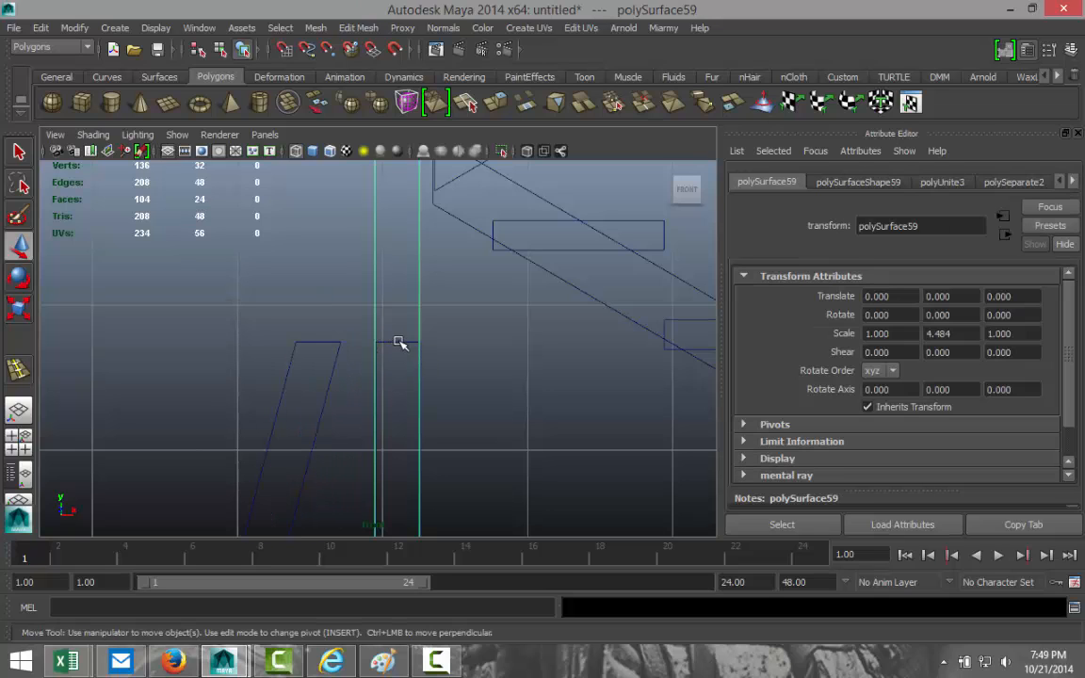
Move the second post copy's top vertices along X to the landing's outer posts, at about X -10.035, forming the opposite diagonal.
{"action": "left_click", "coordinate": [398, 343]}
{"action": "right_click_drag", "start_coordinate": [386, 339], "coordinate": [330, 322]}
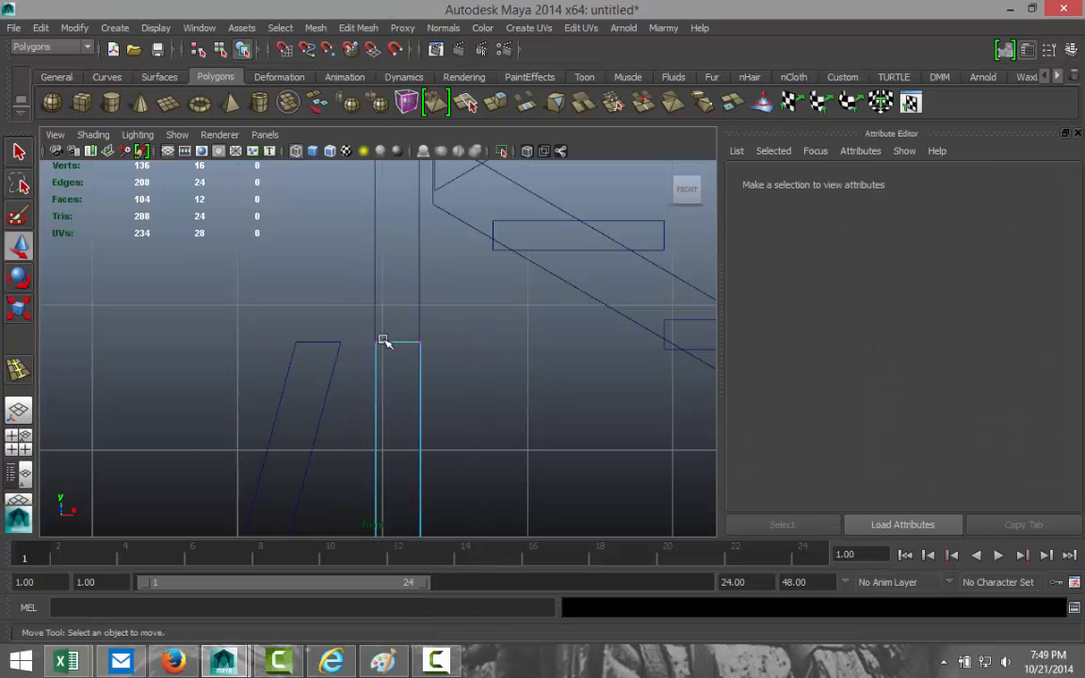
{"action": "left_click_drag", "start_coordinate": [367, 333], "coordinate": [429, 369]}
{"action": "scroll", "coordinate": [453, 406], "scroll_direction": "down", "scroll_amount": 3}
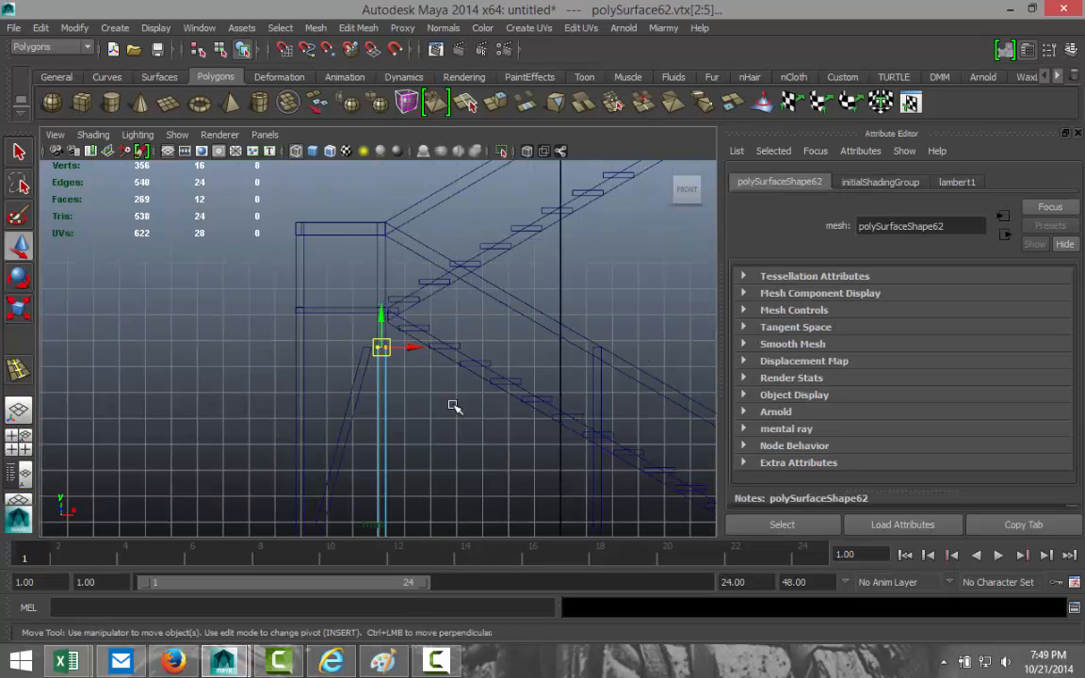
{"action": "left_click_drag", "start_coordinate": [412, 346], "coordinate": [334, 363]}
{"action": "key", "text": "f"}
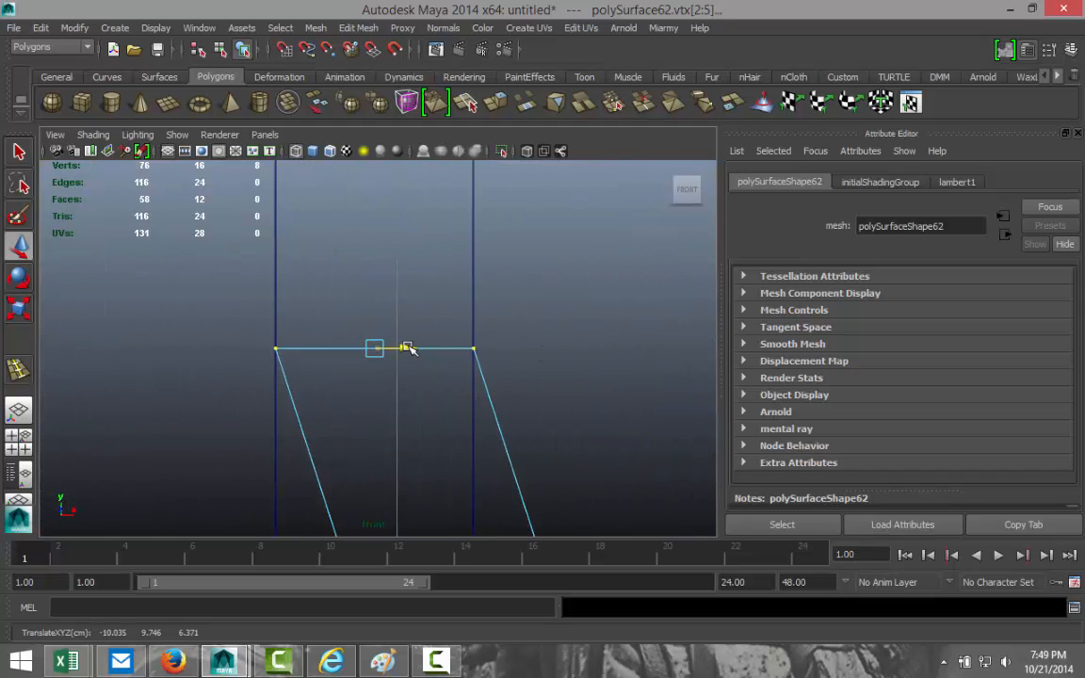
{"action": "scroll", "coordinate": [514, 395], "scroll_direction": "down", "scroll_amount": 5}
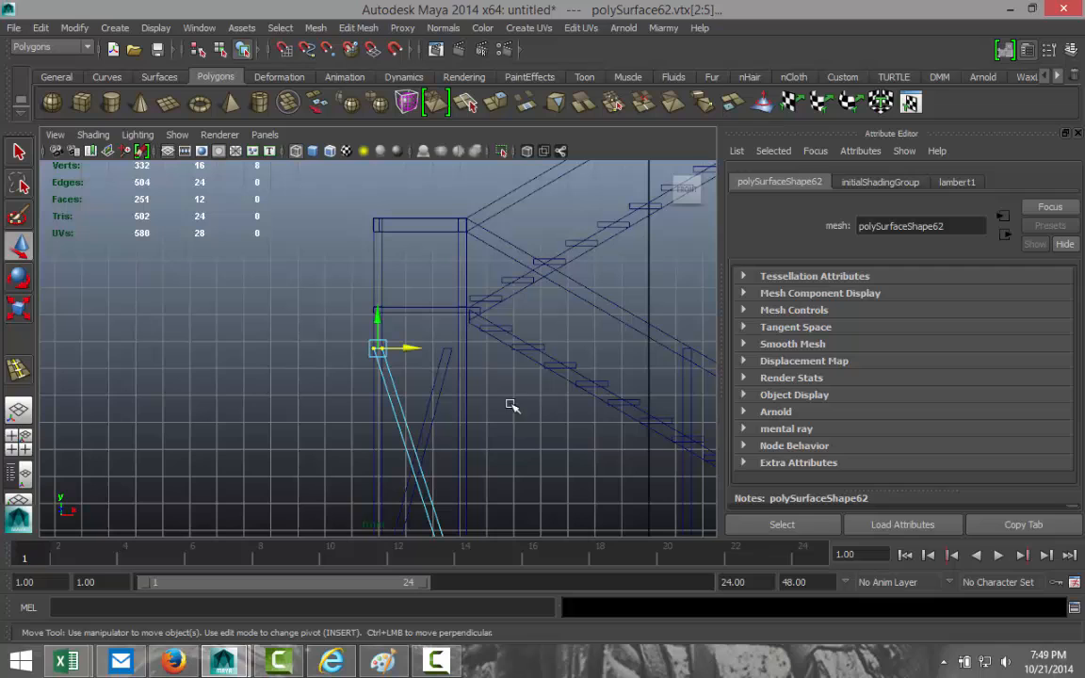
Move the first diagonal brace's top vertices along X to line up with the landing's inner posts, at about X -6.899.
{"action": "left_click", "coordinate": [450, 353]}
{"action": "key", "text": "w"}
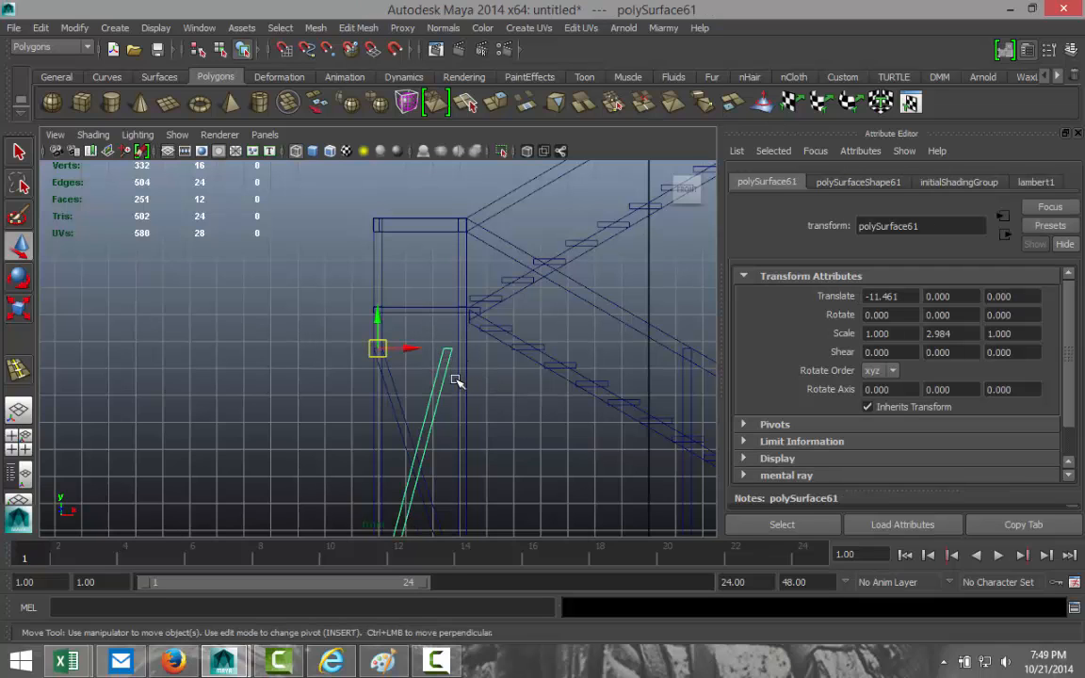
{"action": "right_click_drag", "start_coordinate": [446, 351], "coordinate": [396, 331]}
{"action": "left_click_drag", "start_coordinate": [479, 350], "coordinate": [496, 351]}
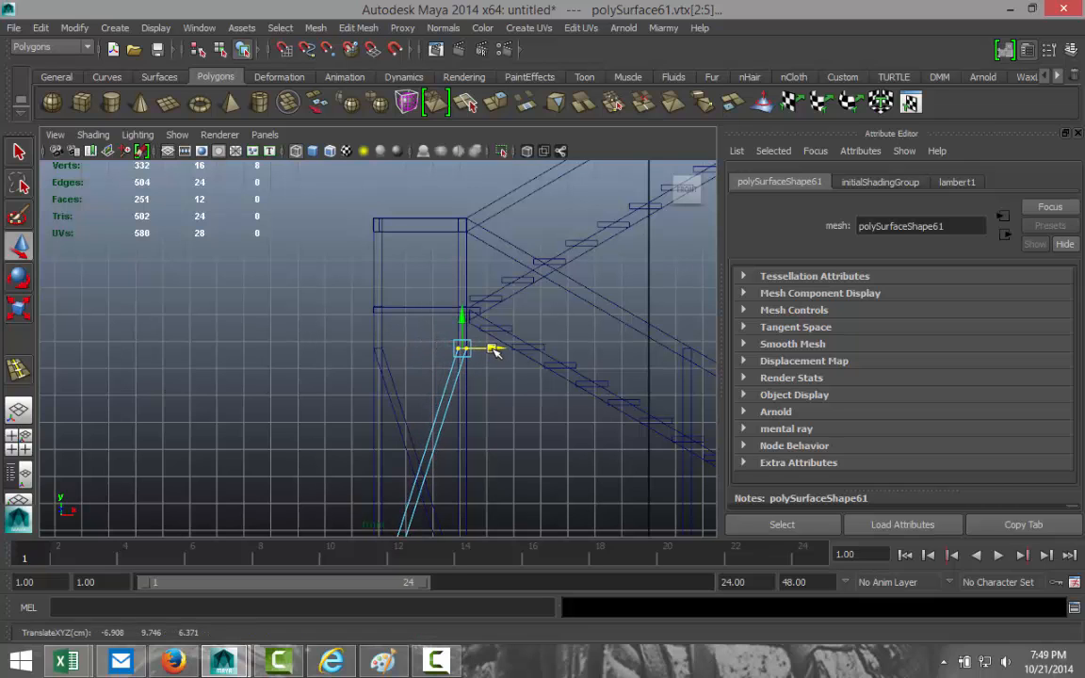
{"action": "key", "text": "f"}
{"action": "left_click_drag", "start_coordinate": [412, 347], "coordinate": [417, 348]}
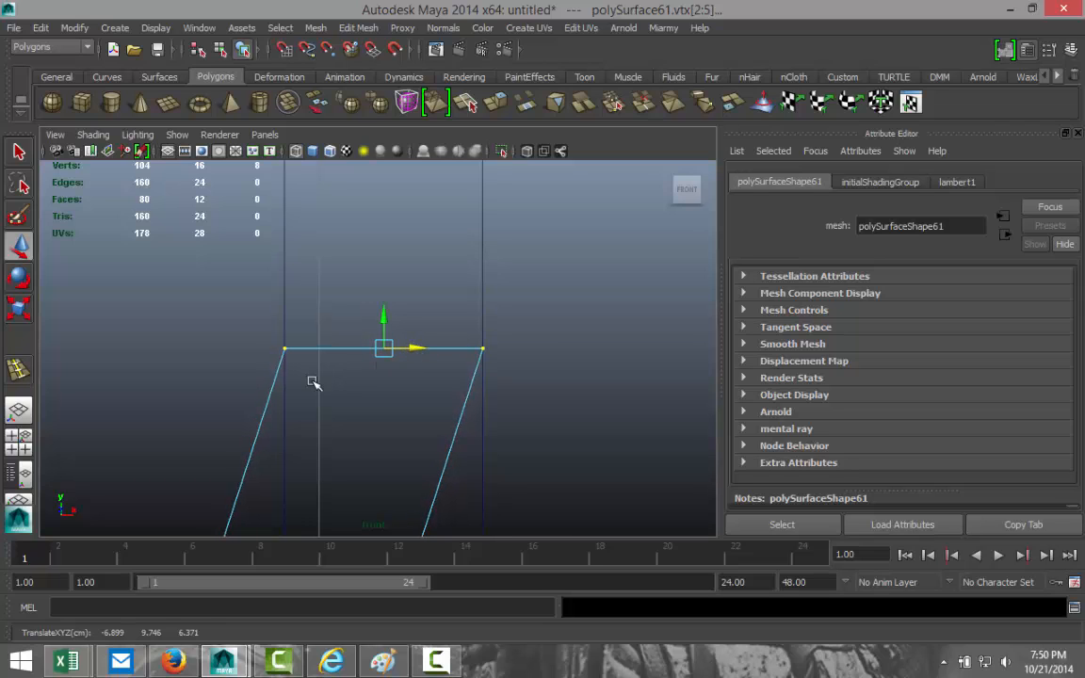
Inspect the crossed braces under the landing in perspective from the front, the side and above.
{"action": "left_click", "coordinate": [19, 443]}
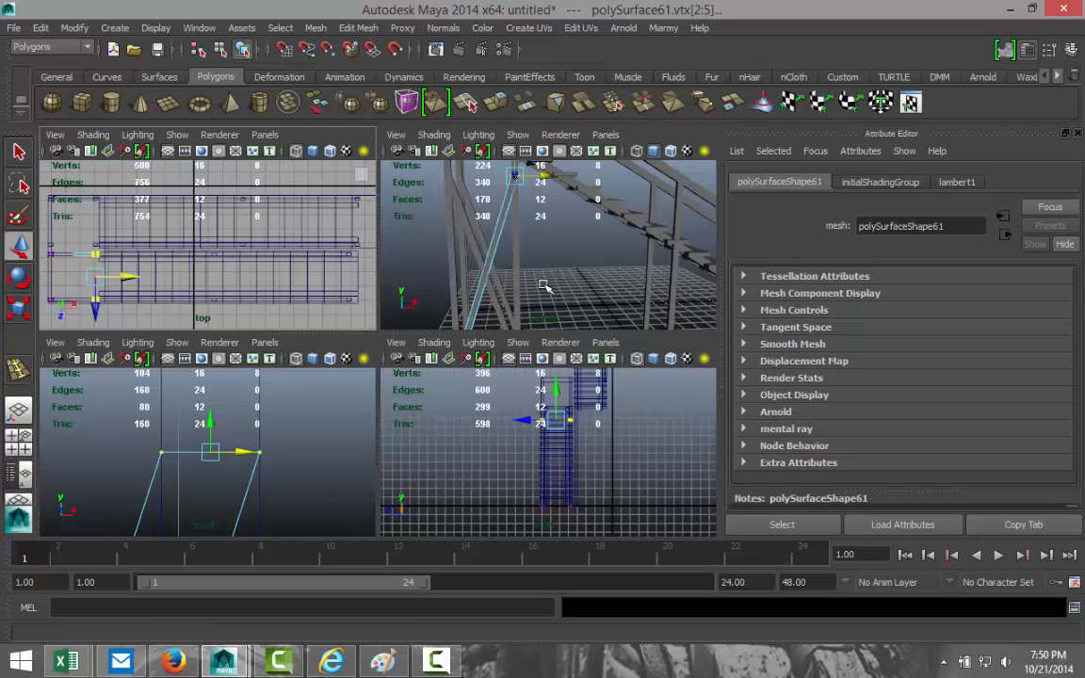
{"action": "key", "text": "space"}
{"action": "scroll", "coordinate": [458, 396], "scroll_direction": "down", "scroll_amount": 3}
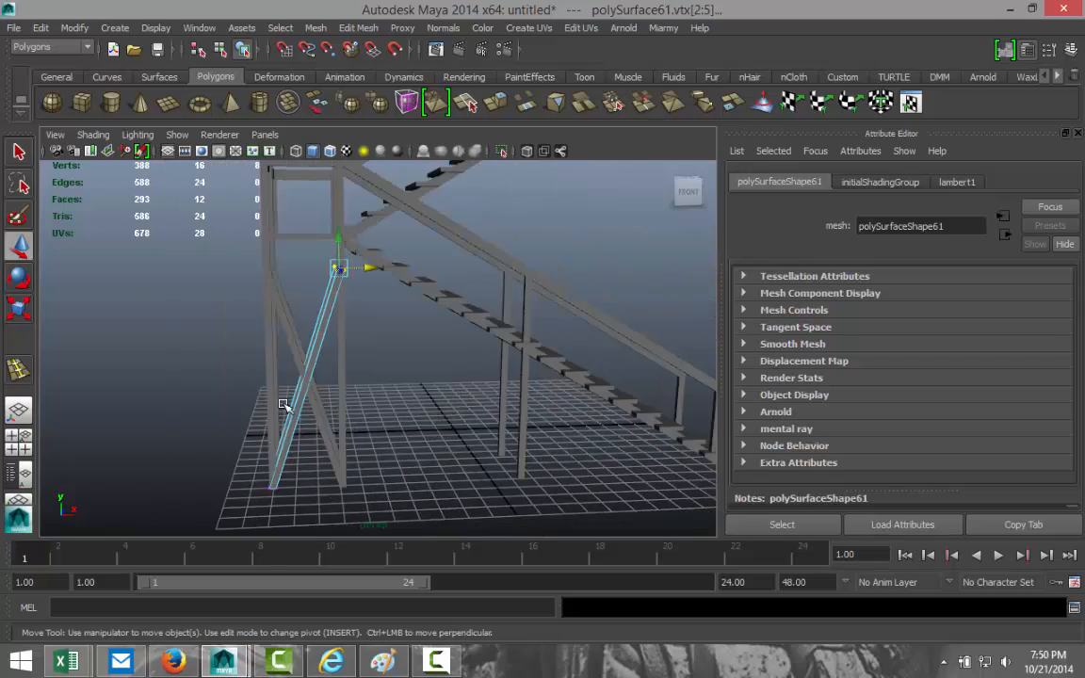
{"action": "left_click_drag", "start_coordinate": [284, 405], "coordinate": [395, 395], "text": "alt"}
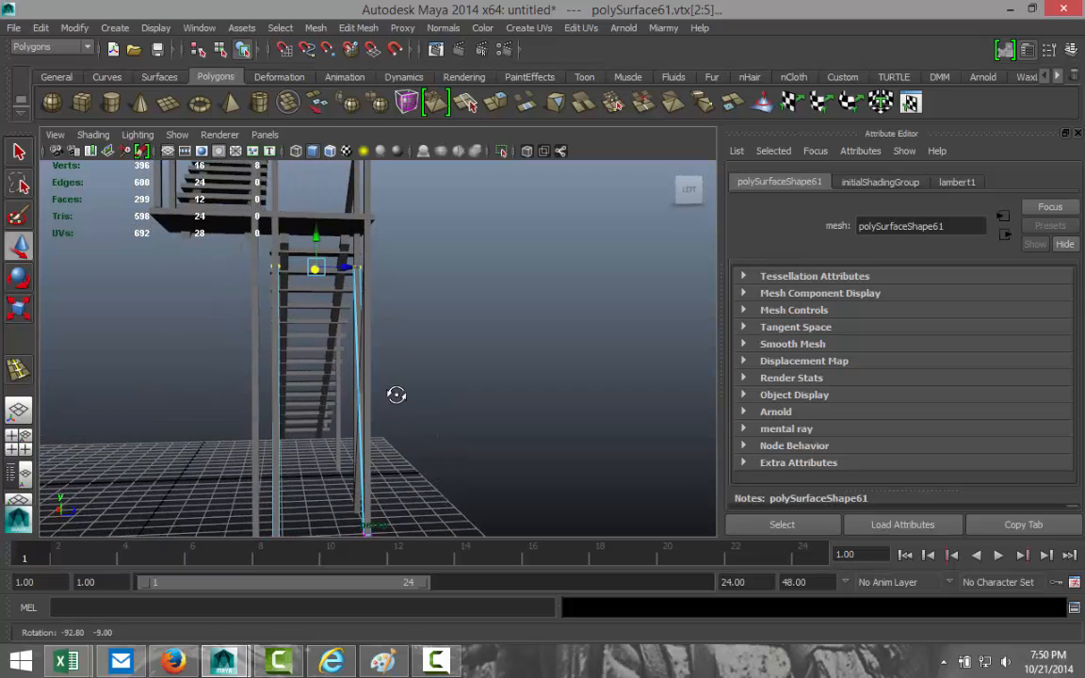
{"action": "mouse_move", "coordinate": [278, 315]}
{"action": "left_mouse_down", "text": "alt"}
{"action": "mouse_move", "coordinate": [346, 327]}
{"action": "mouse_move", "coordinate": [272, 365]}
{"action": "mouse_move", "coordinate": [267, 332]}
{"action": "left_mouse_up", "text": "alt"}
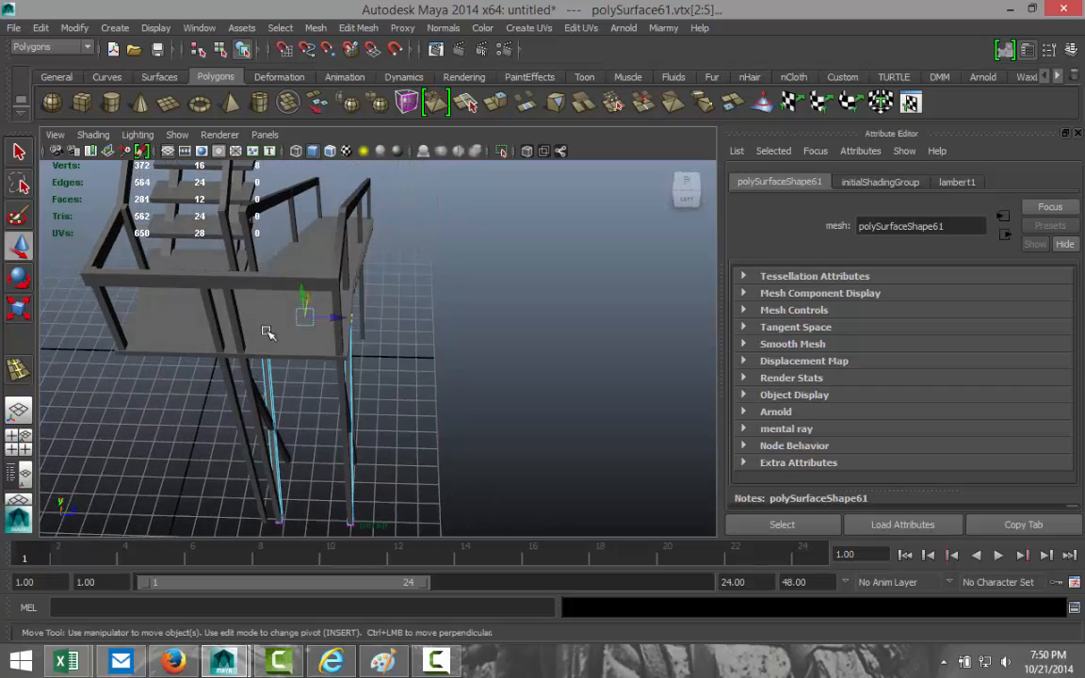
Center the pivot of the short railing post at the landing's inner edge between the flights and move it to the post's top end.
{"action": "left_click", "coordinate": [251, 261]}
{"action": "left_click_drag", "start_coordinate": [399, 351], "coordinate": [233, 332], "text": "alt"}
{"action": "left_click_drag", "start_coordinate": [376, 359], "coordinate": [371, 475], "text": "alt"}
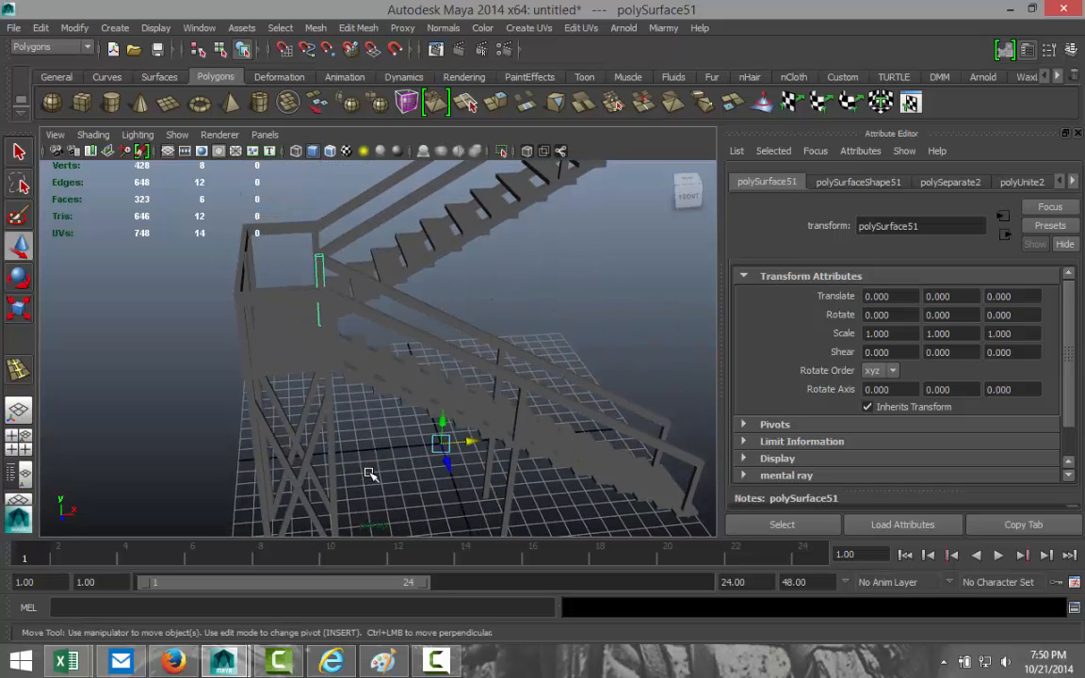
{"action": "left_click", "coordinate": [20, 438]}
{"action": "key", "text": "space"}
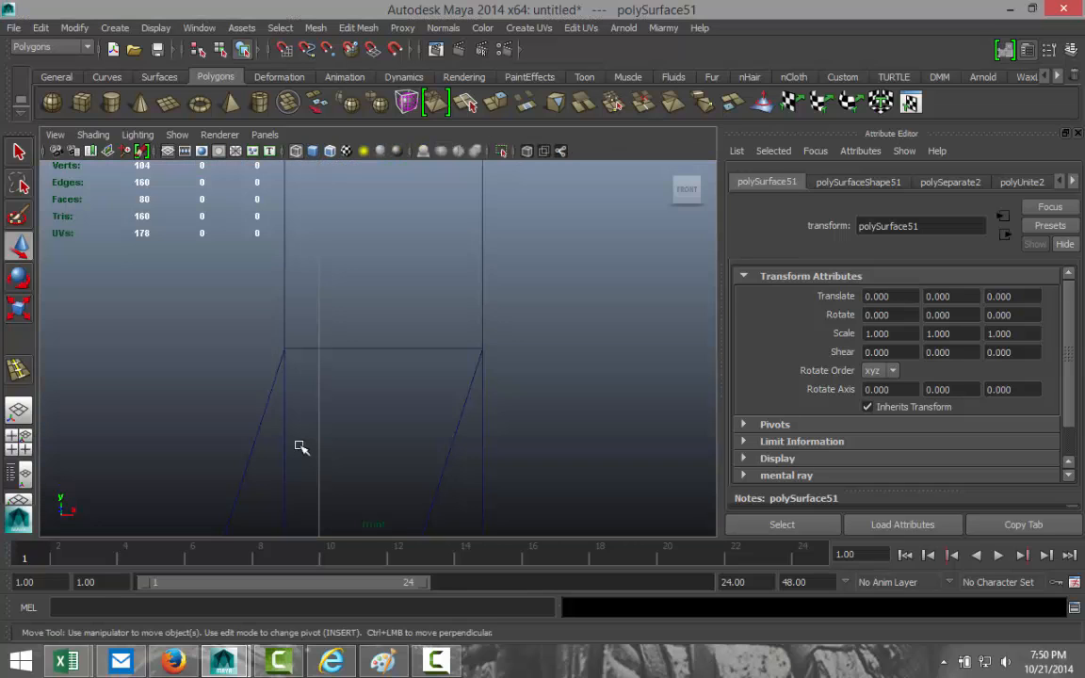
{"action": "scroll", "coordinate": [332, 433], "scroll_direction": "down", "scroll_amount": 8}
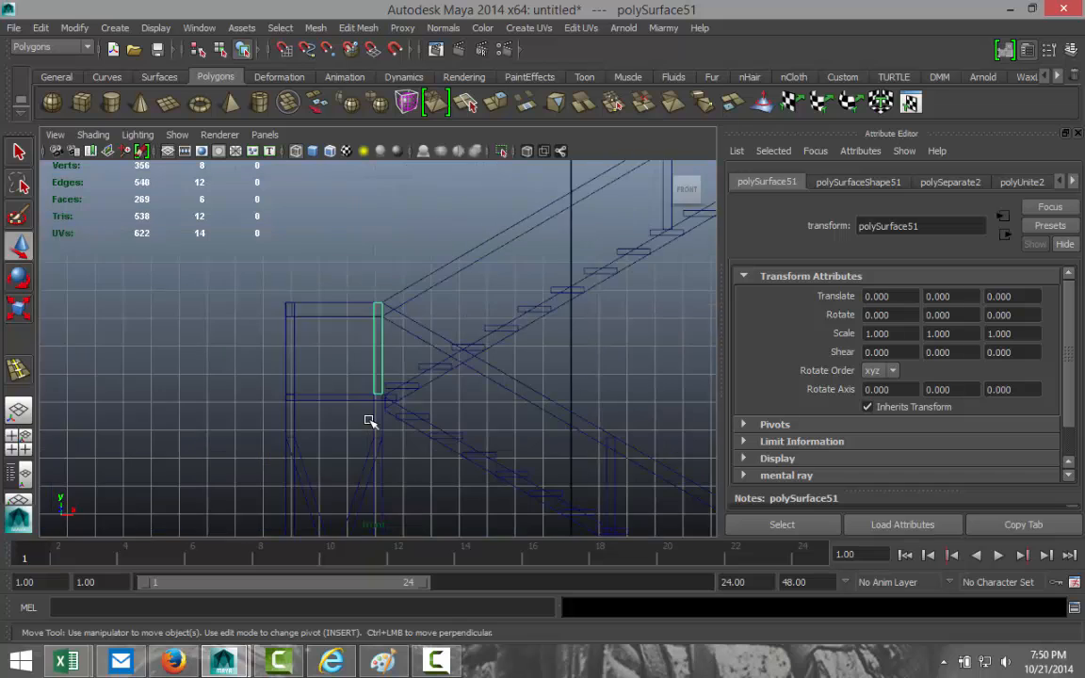
{"action": "left_click", "coordinate": [74, 27]}
{"action": "left_click", "coordinate": [103, 187]}
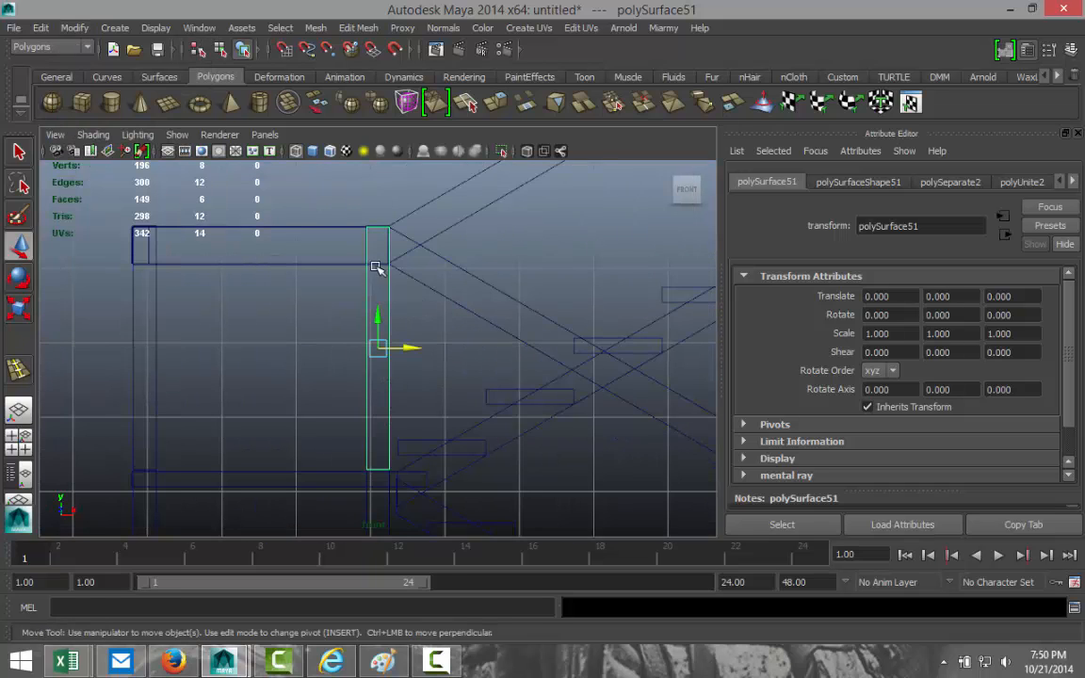
{"action": "key", "text": "Insert"}
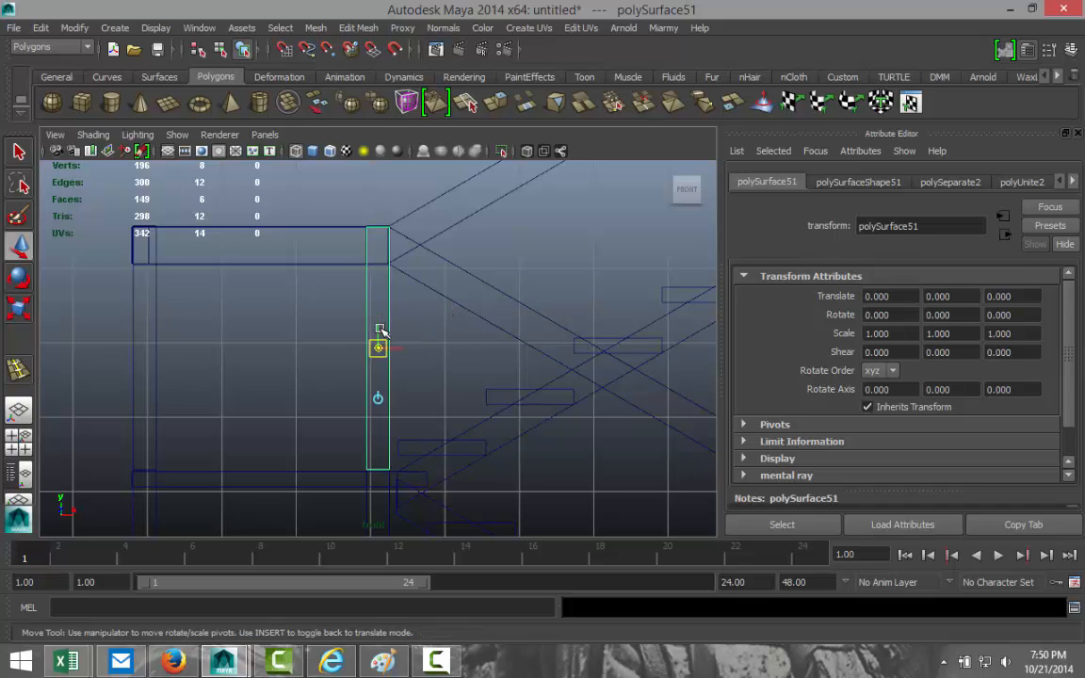
{"action": "left_click_drag", "start_coordinate": [379, 330], "coordinate": [359, 208]}
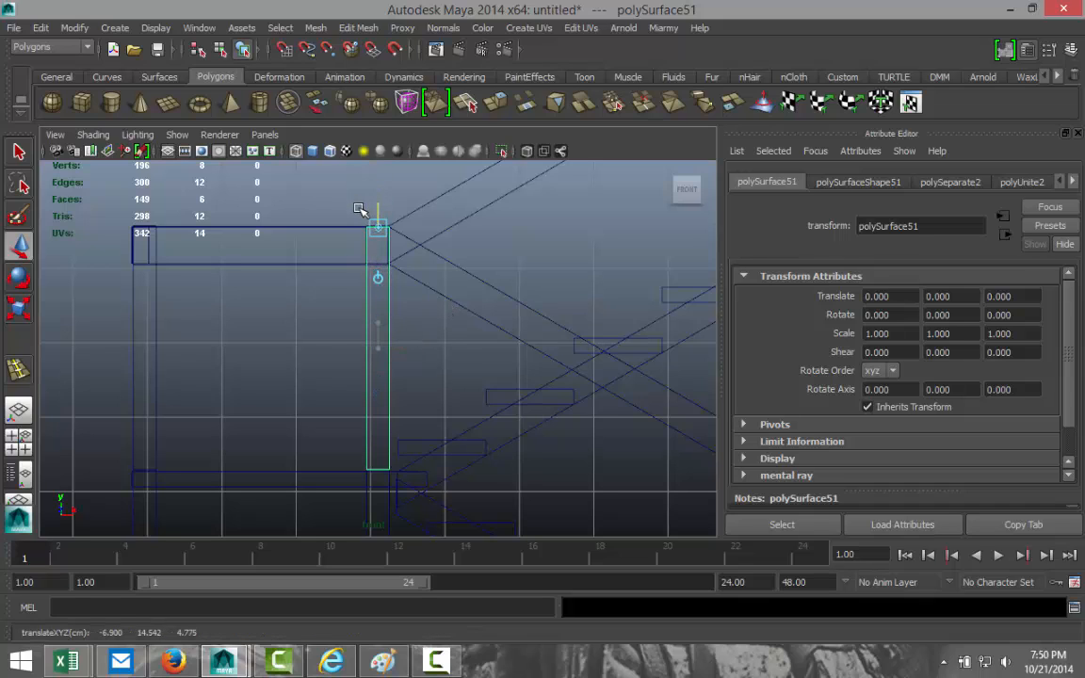
{"action": "scroll", "coordinate": [506, 365], "scroll_direction": "down", "scroll_amount": 5}
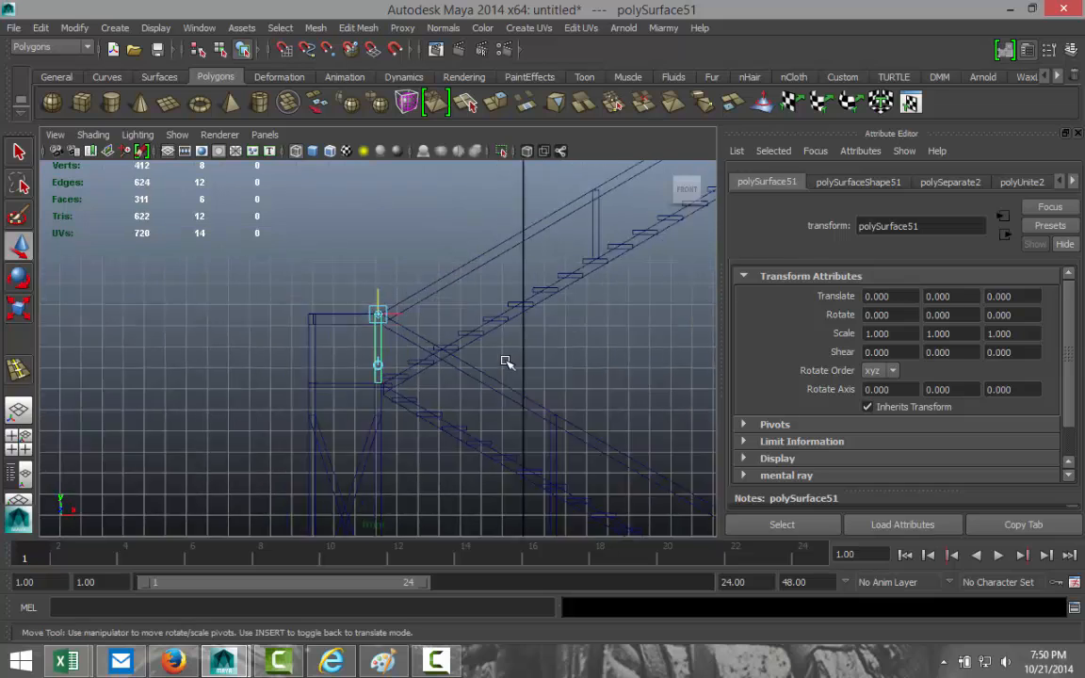
Scale the short landing post in Y to about 4.437 so it extends down to the ground, and check it from below.
{"action": "key", "text": "r"}
{"action": "scroll", "coordinate": [388, 339], "scroll_direction": "down", "scroll_amount": 3}
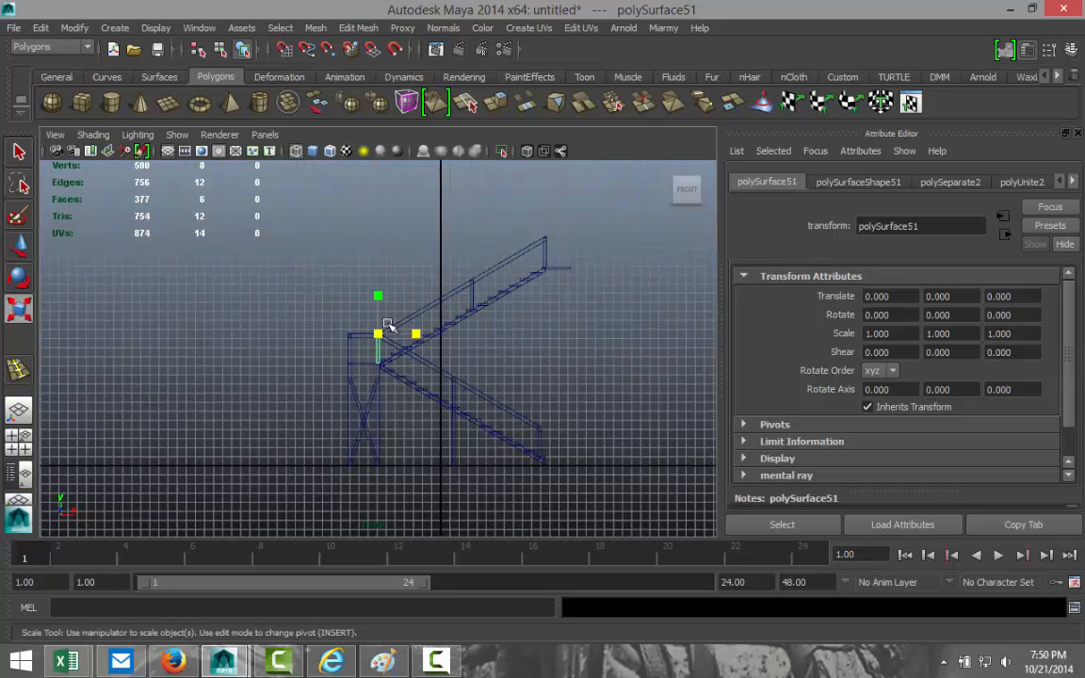
{"action": "left_click_drag", "start_coordinate": [377, 298], "coordinate": [374, 166]}
{"action": "left_click", "coordinate": [19, 439]}
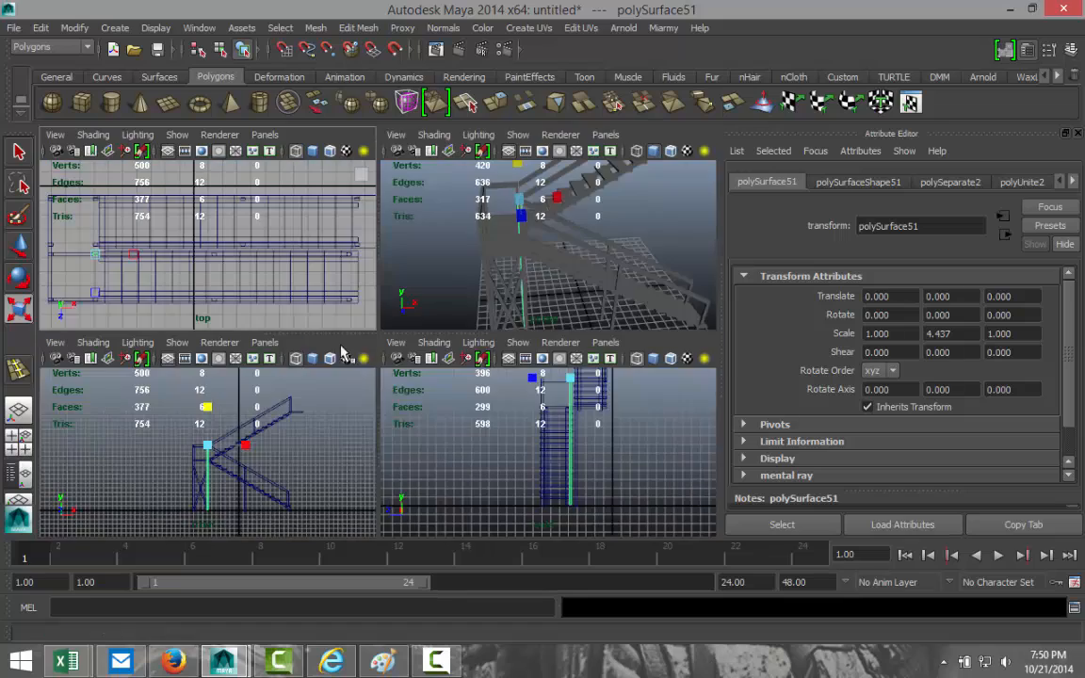
{"action": "key", "text": "space"}
{"action": "left_click_drag", "start_coordinate": [381, 356], "coordinate": [336, 326], "text": "alt"}
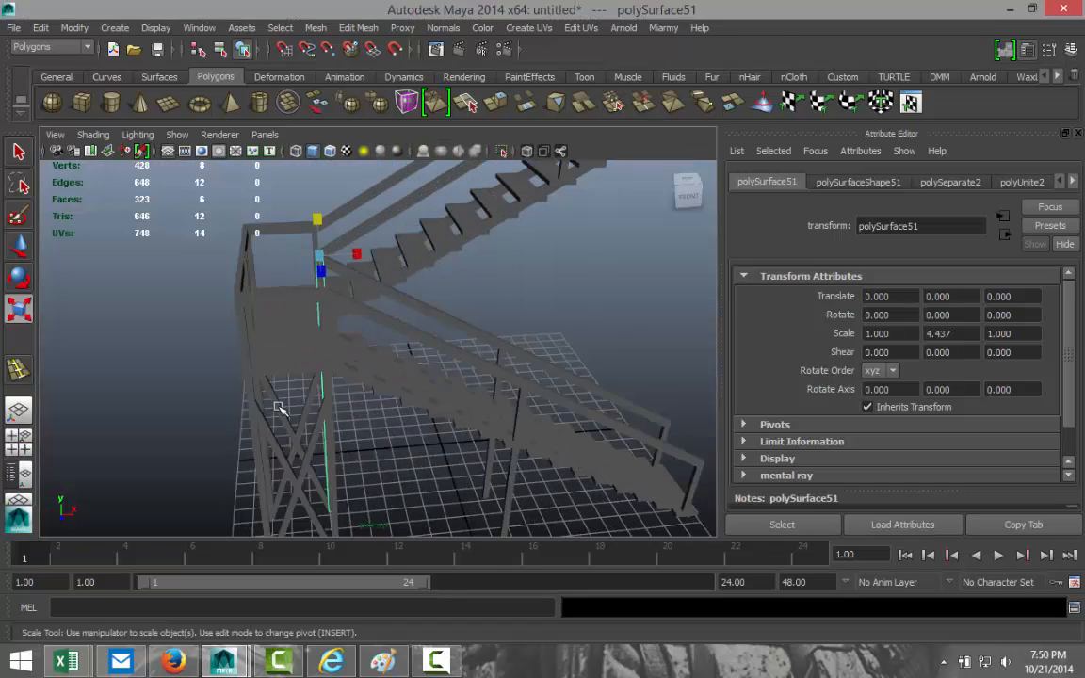
{"action": "left_click_drag", "start_coordinate": [195, 370], "coordinate": [574, 336], "text": "alt"}
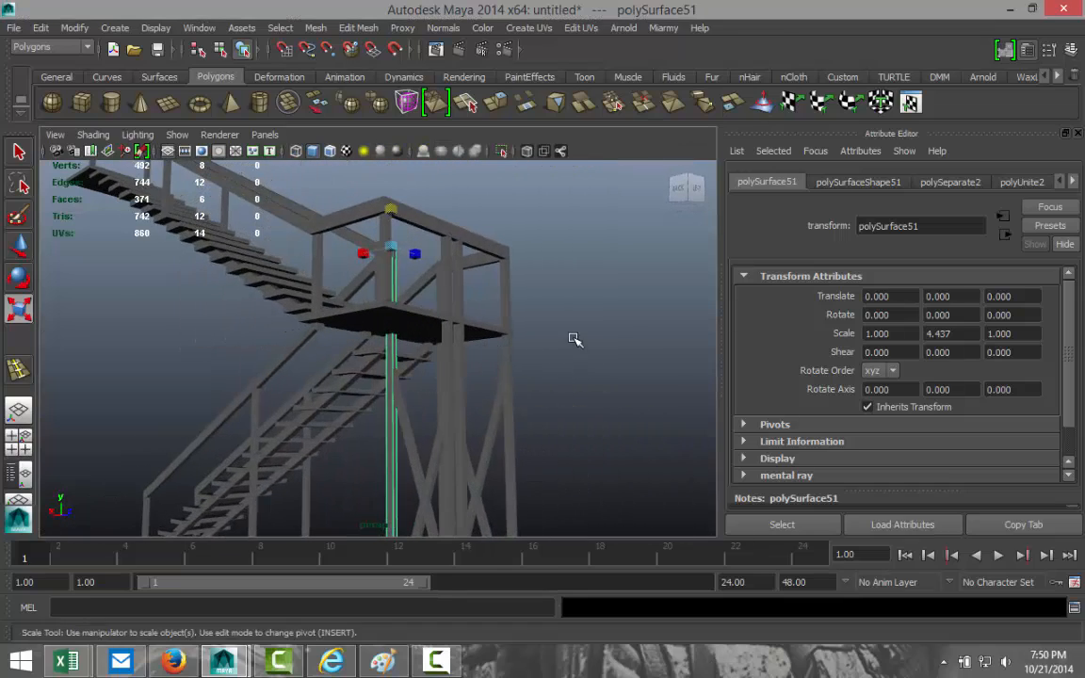
Duplicate both pairs of diagonal braces together and move the copies along Z by about 5.061, clear of the landing.
{"action": "left_click", "coordinate": [569, 343]}
{"action": "left_click_drag", "start_coordinate": [516, 370], "coordinate": [387, 384], "text": "alt"}
{"action": "left_click_drag", "start_coordinate": [219, 367], "coordinate": [393, 401], "text": "alt"}
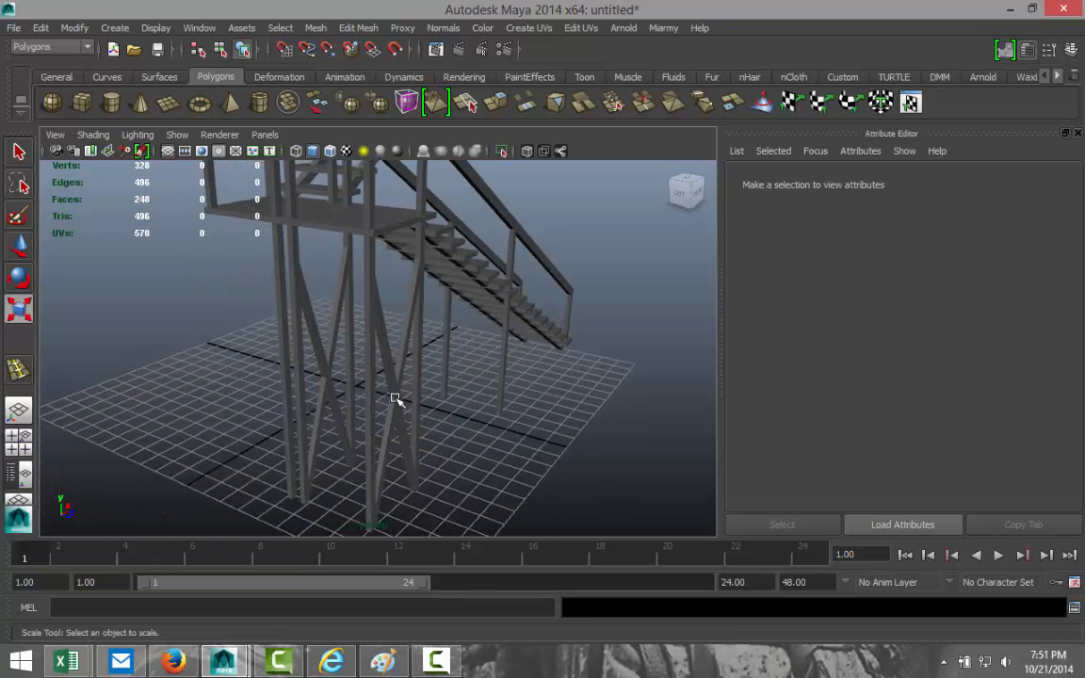
{"action": "left_click", "coordinate": [394, 394]}
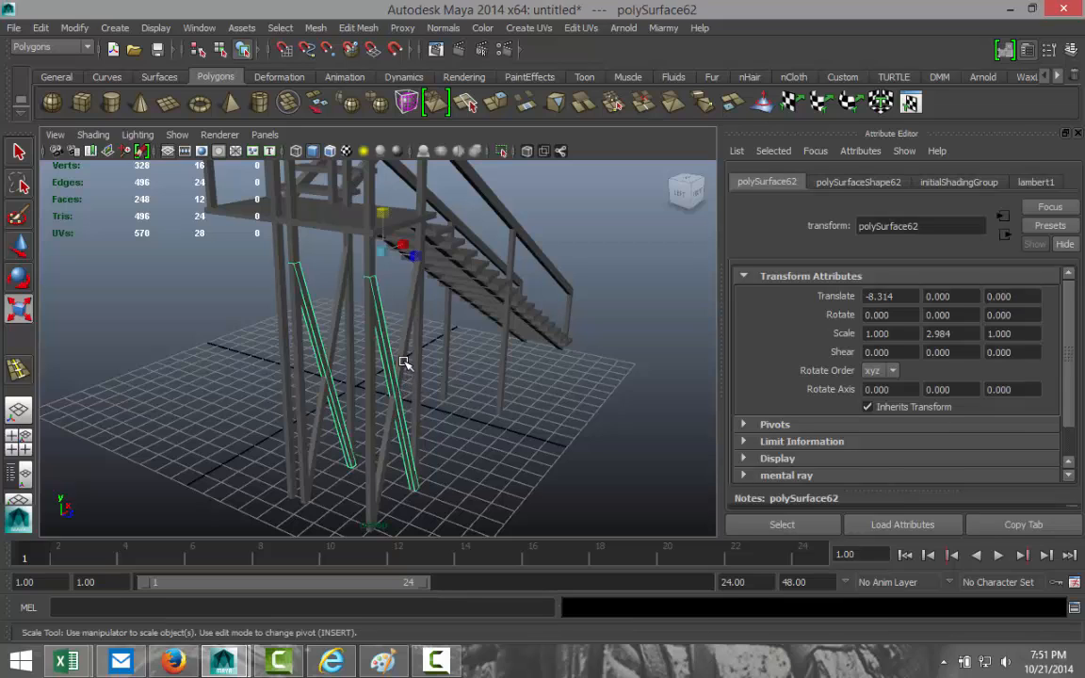
{"action": "left_click", "coordinate": [405, 363], "text": "shift"}
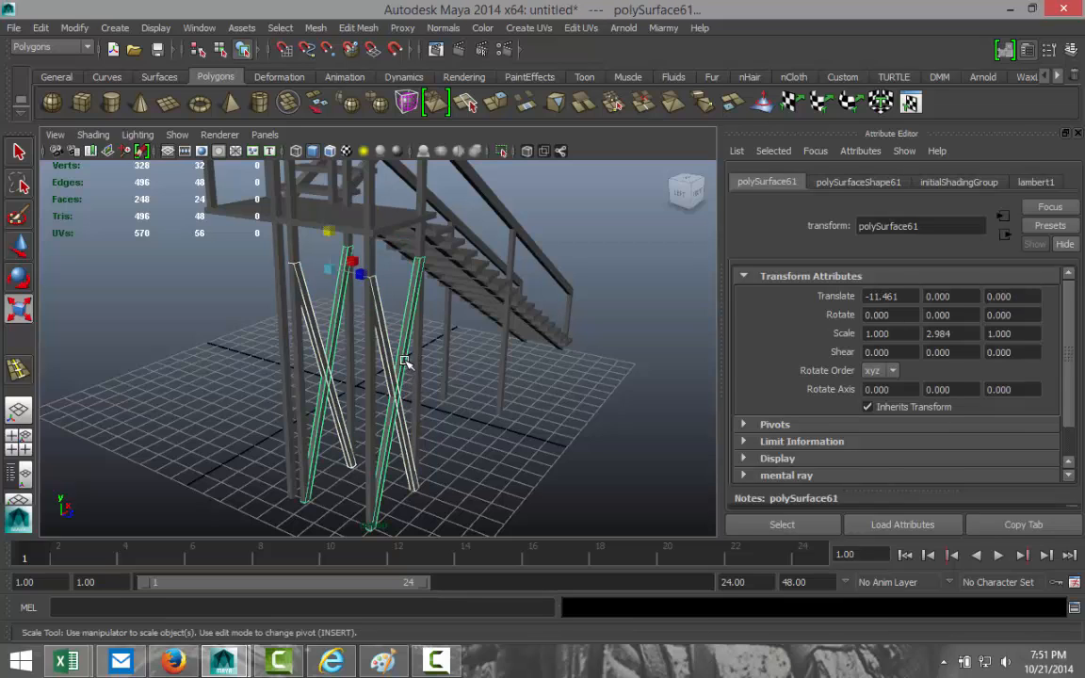
{"action": "key", "text": "ctrl+d"}
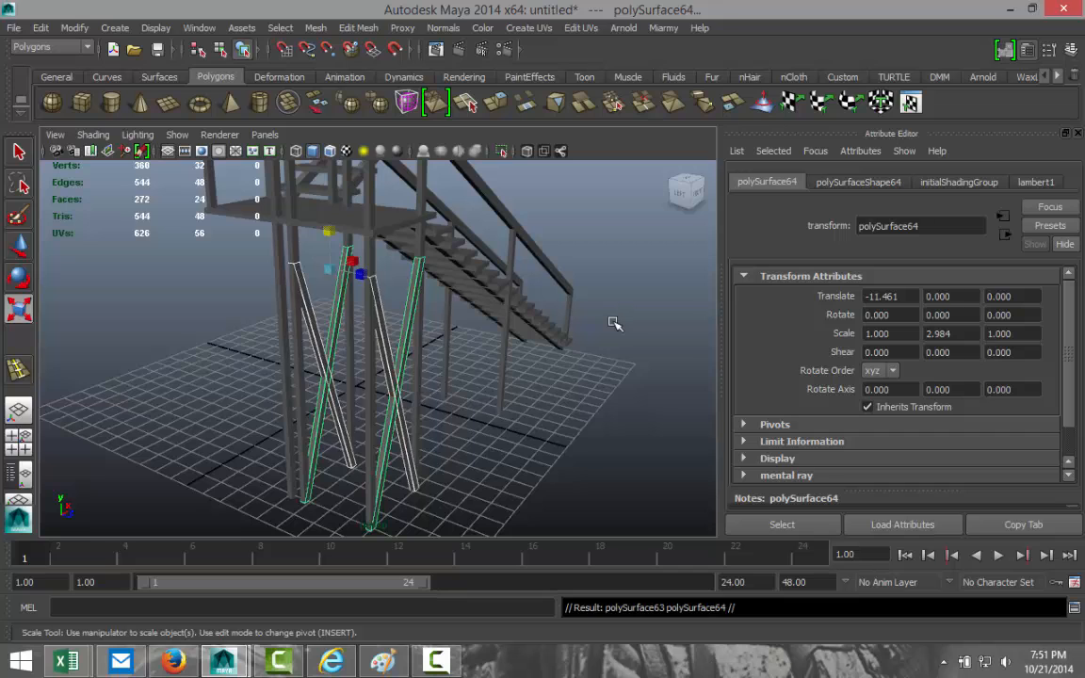
{"action": "key", "text": "w"}
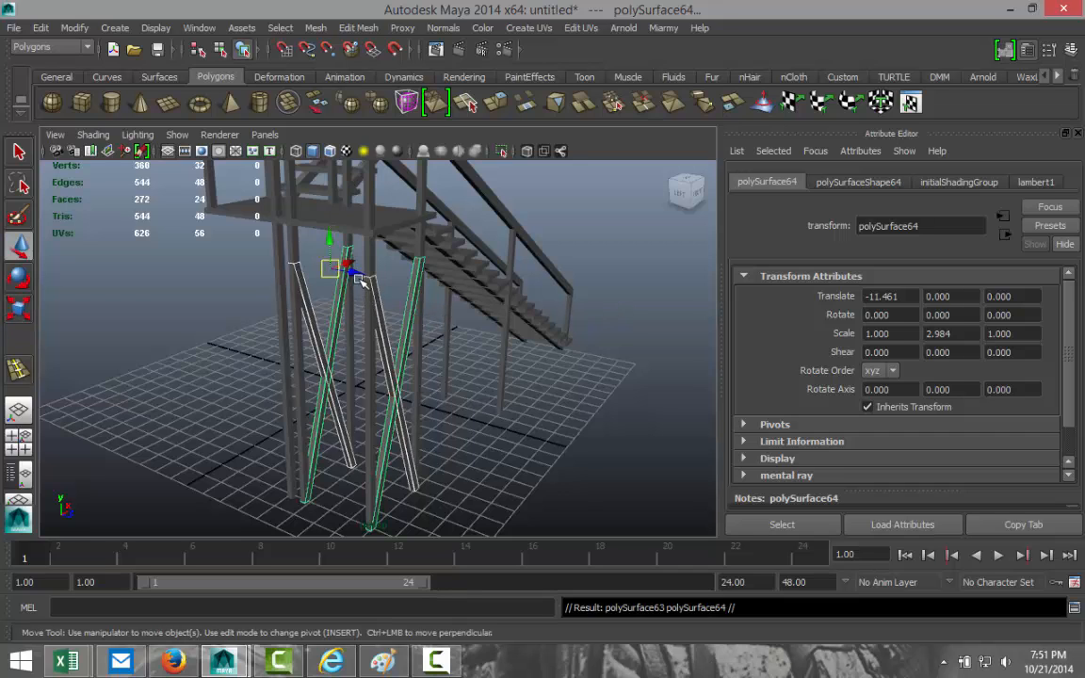
{"action": "left_click_drag", "start_coordinate": [358, 275], "coordinate": [497, 345]}
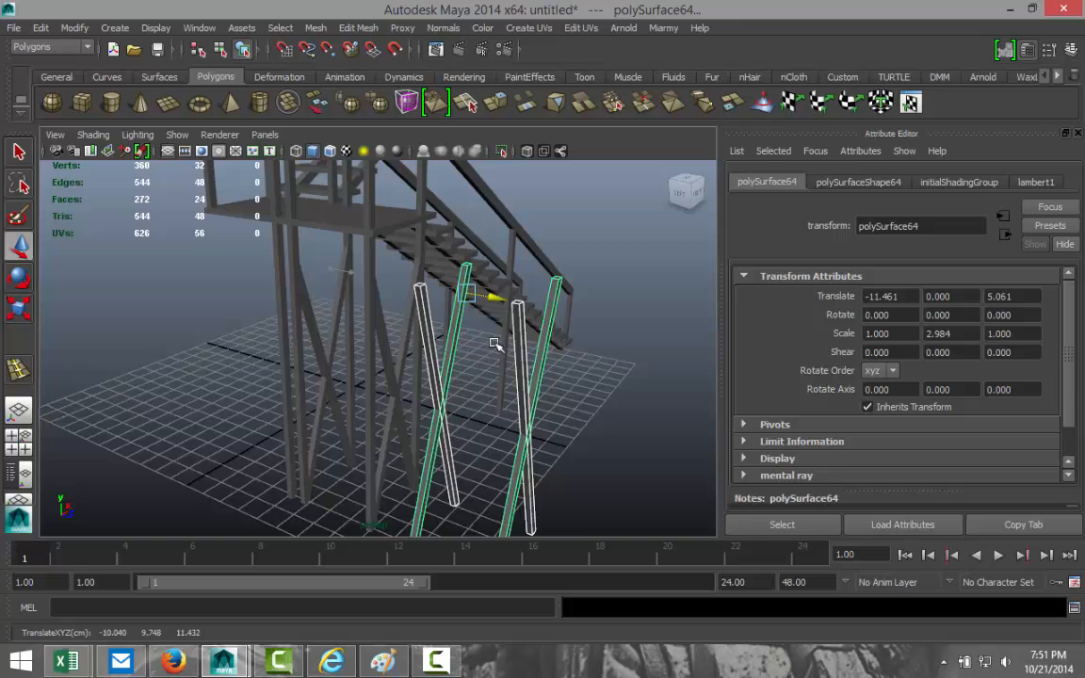
Combine the duplicated braces into one mesh and center its pivot.
{"action": "left_click", "coordinate": [317, 28]}
{"action": "left_click", "coordinate": [335, 54]}
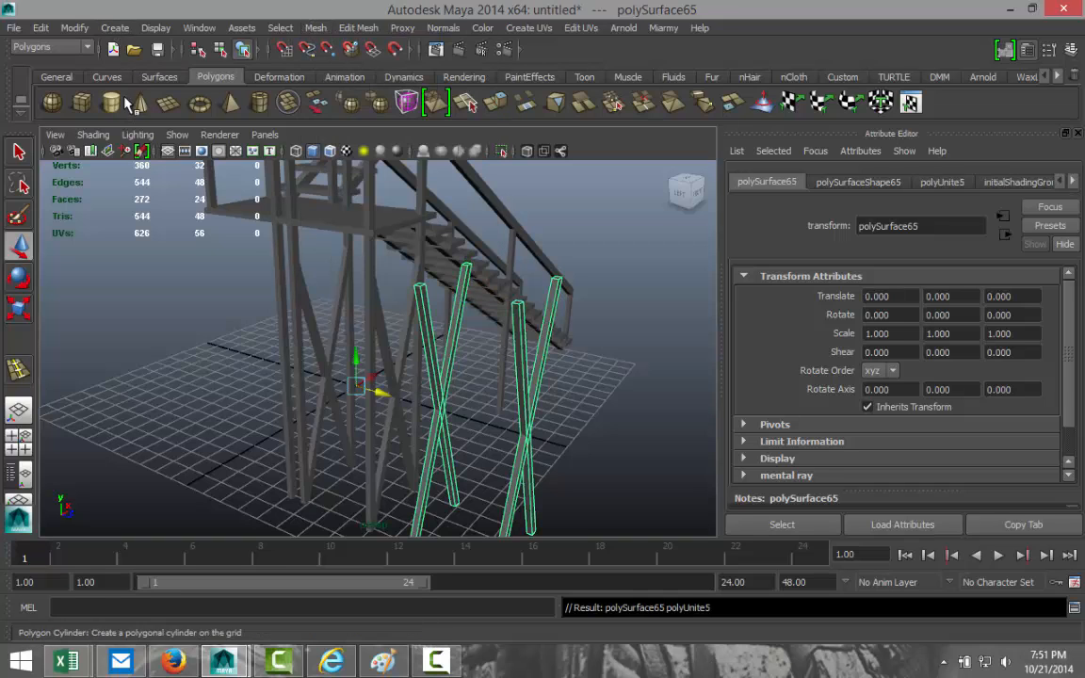
{"action": "left_click", "coordinate": [76, 28]}
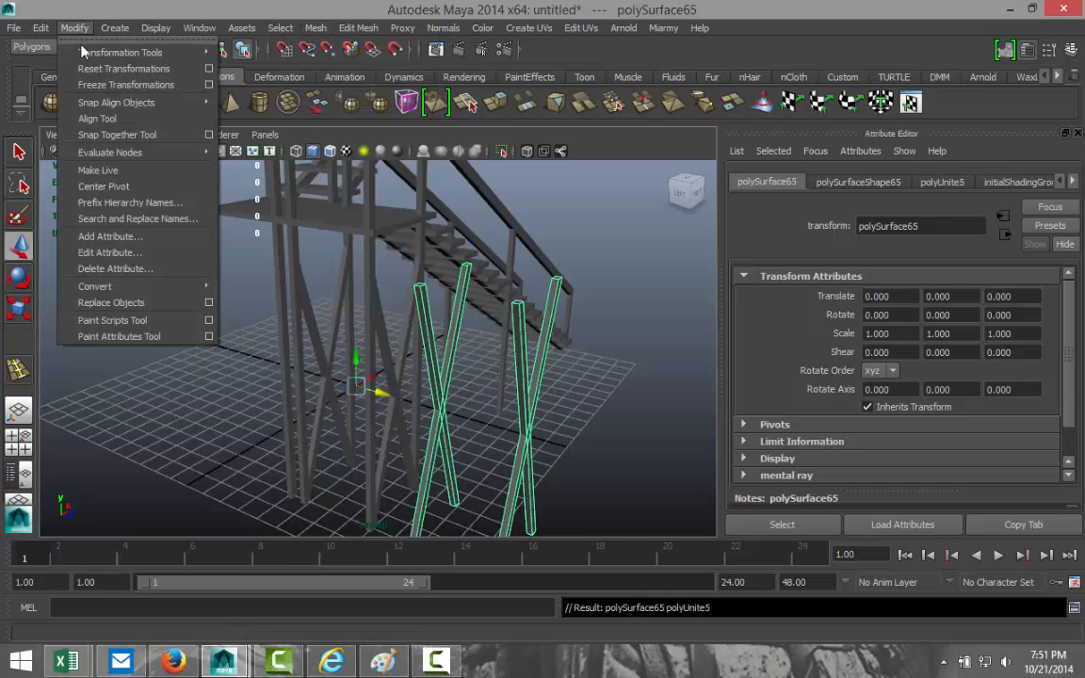
{"action": "left_click", "coordinate": [120, 188]}
Rotate the combined duplicate braces to exactly -90 degrees about the Y axis.
{"action": "scroll", "coordinate": [553, 407], "scroll_direction": "down", "scroll_amount": 5}
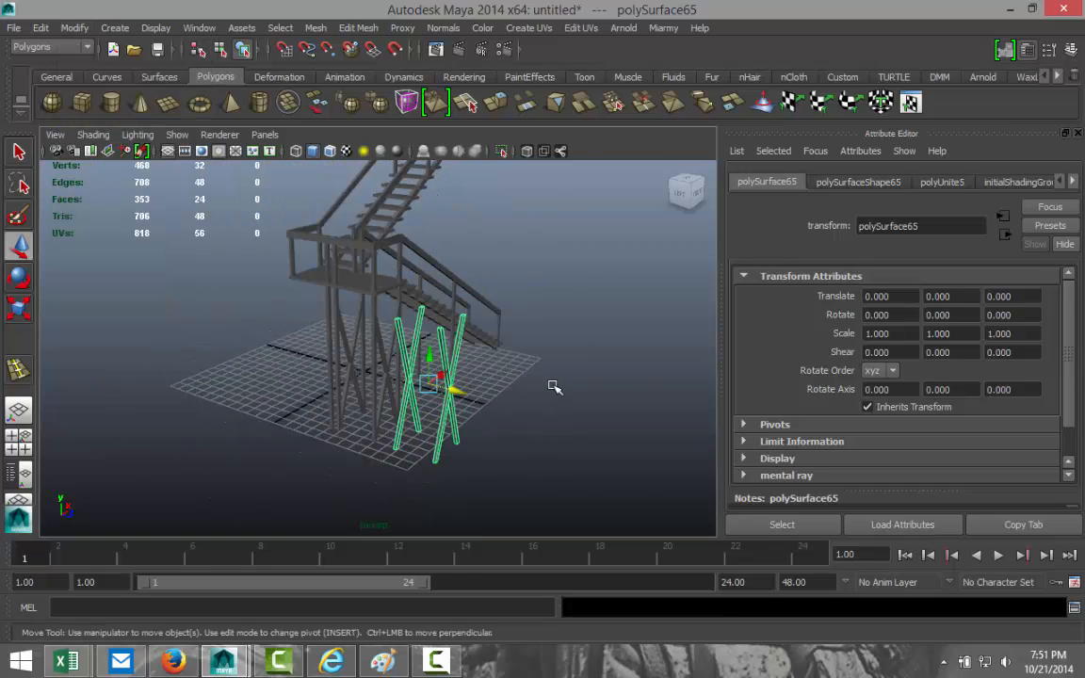
{"action": "key", "text": "e"}
{"action": "left_click_drag", "start_coordinate": [358, 369], "coordinate": [381, 395]}
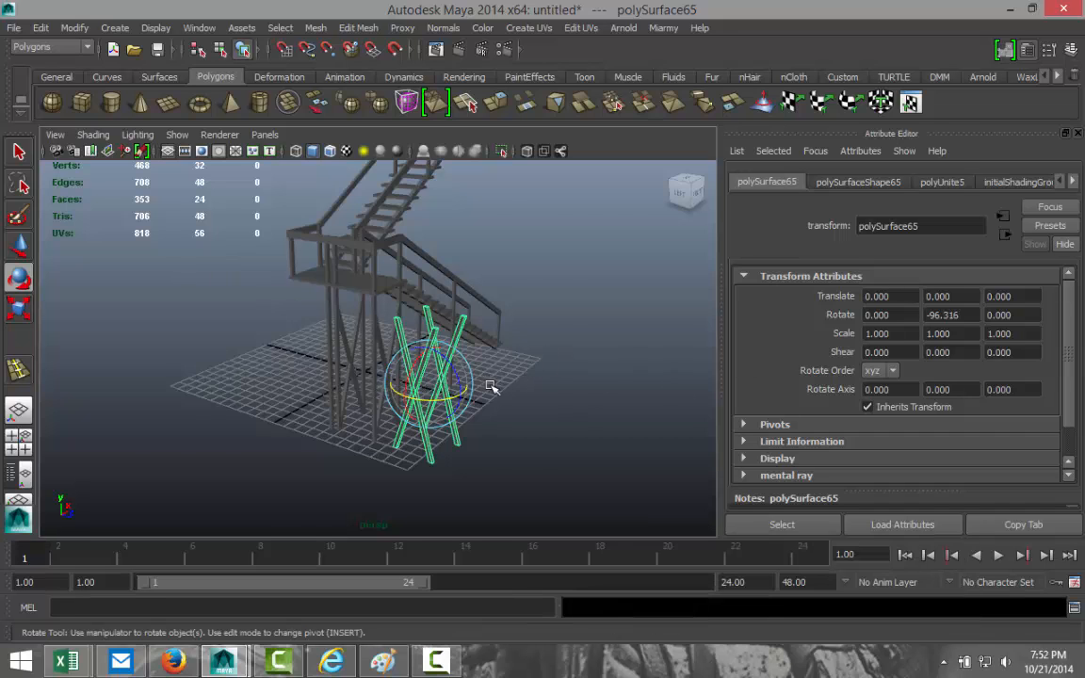
{"action": "scroll", "coordinate": [499, 391], "scroll_direction": "up", "scroll_amount": 3}
{"action": "left_click", "coordinate": [962, 314]}
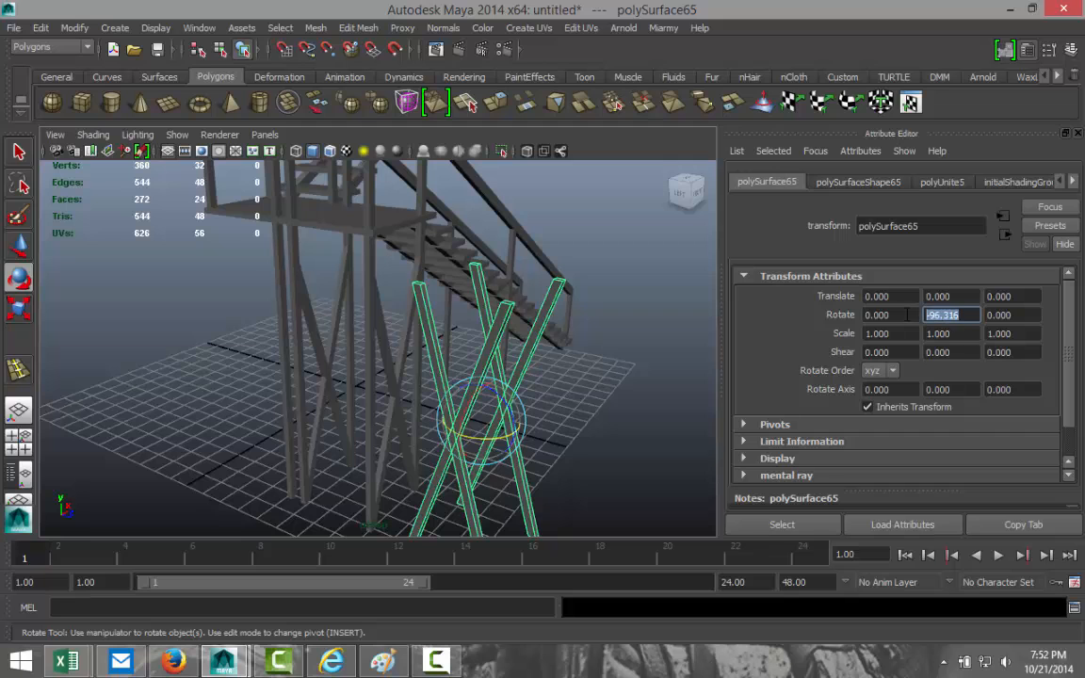
{"action": "type", "text": "-90"}
{"action": "key", "text": "Return"}
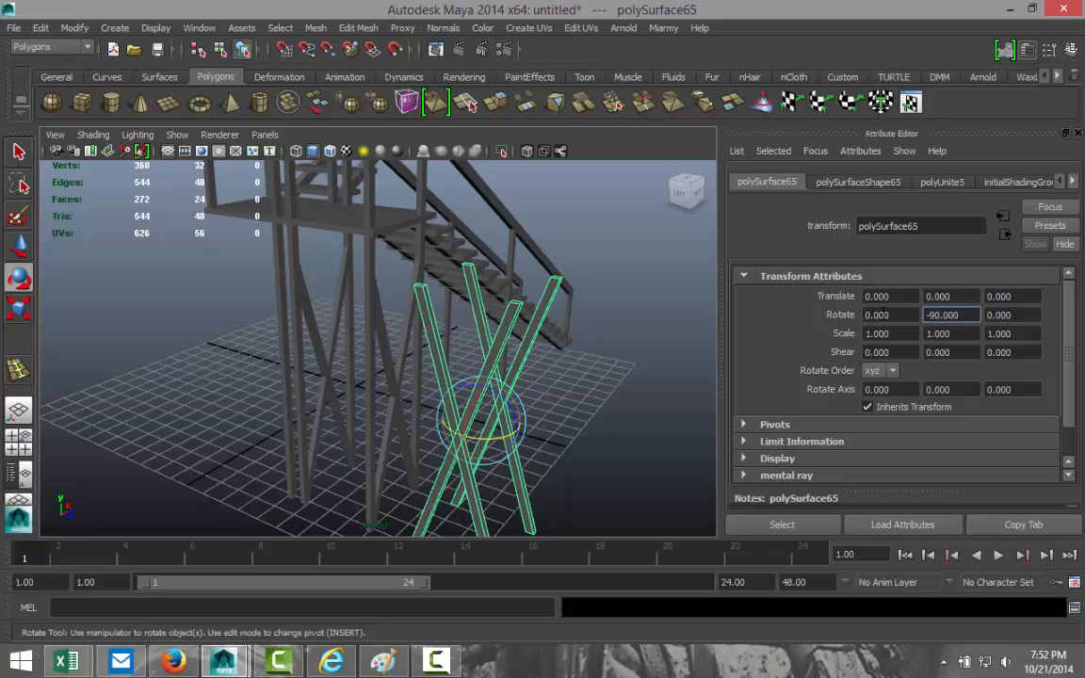
Move the rotated braces along Z to about -5.146 so they sit between the landing's posts on the two open sides.
{"action": "left_click_drag", "start_coordinate": [577, 381], "coordinate": [534, 400], "text": "alt"}
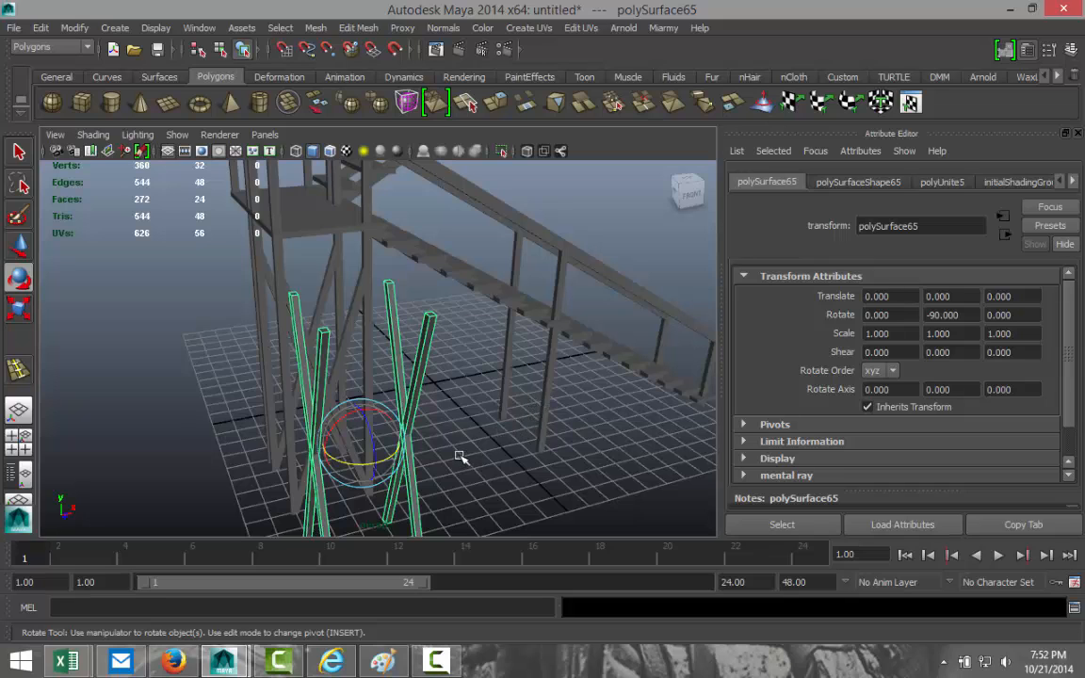
{"action": "key", "text": "w"}
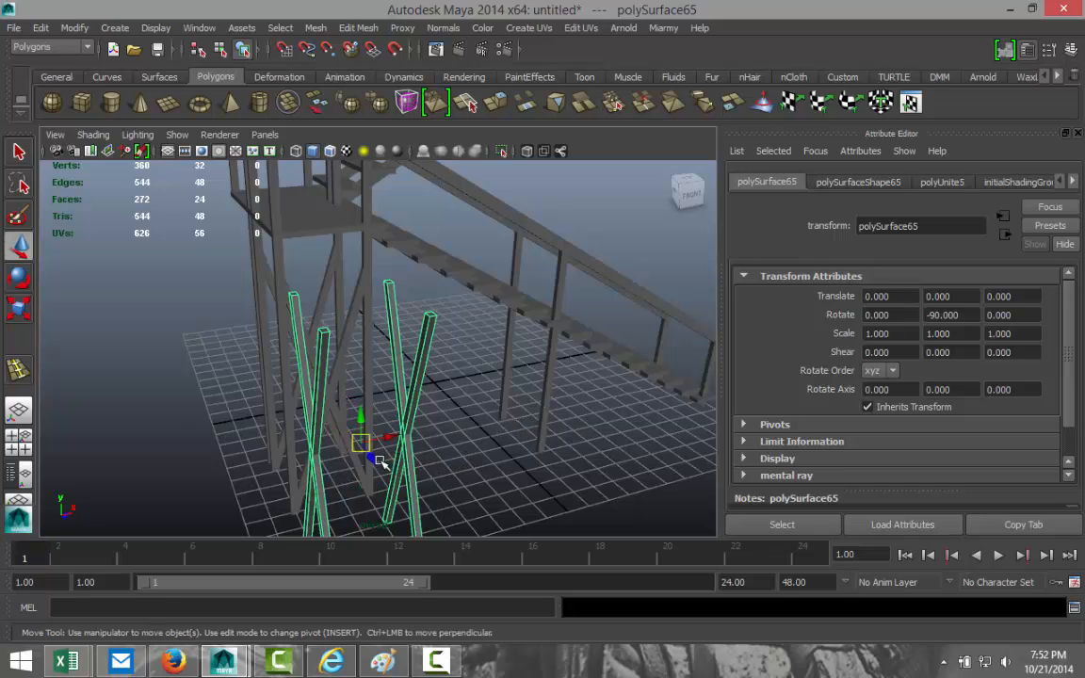
{"action": "left_click_drag", "start_coordinate": [374, 456], "coordinate": [338, 383]}
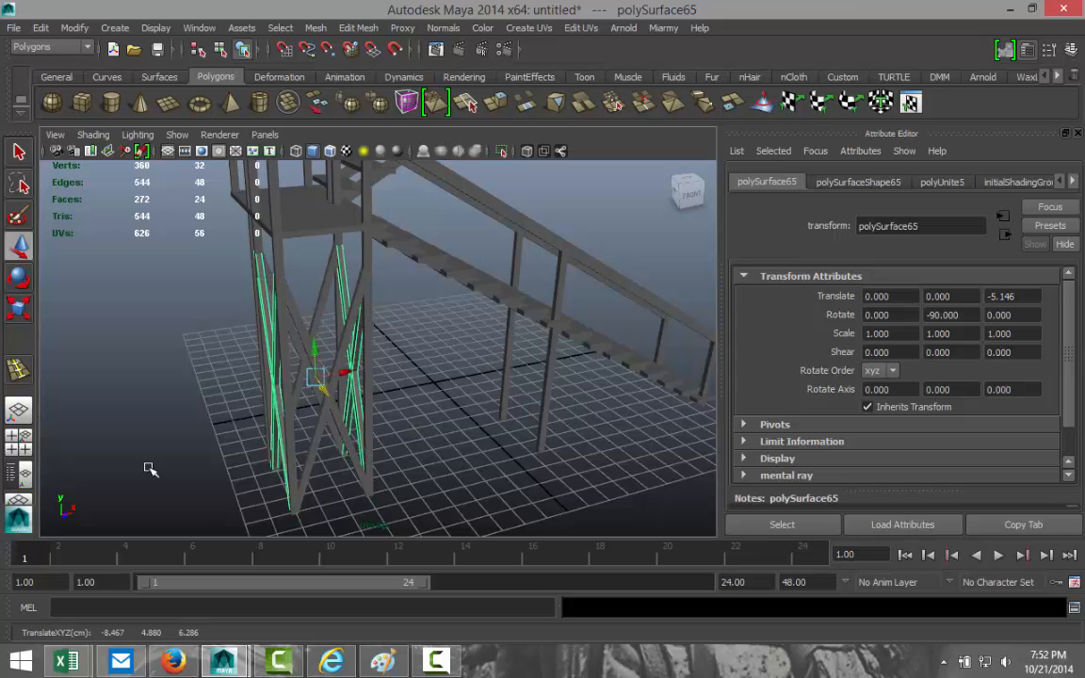
Check in the side view how the upper ends of the rotated braces line up with the landing posts.
{"action": "left_click_drag", "start_coordinate": [148, 468], "coordinate": [296, 427], "text": "alt"}
{"action": "left_click", "coordinate": [18, 436]}
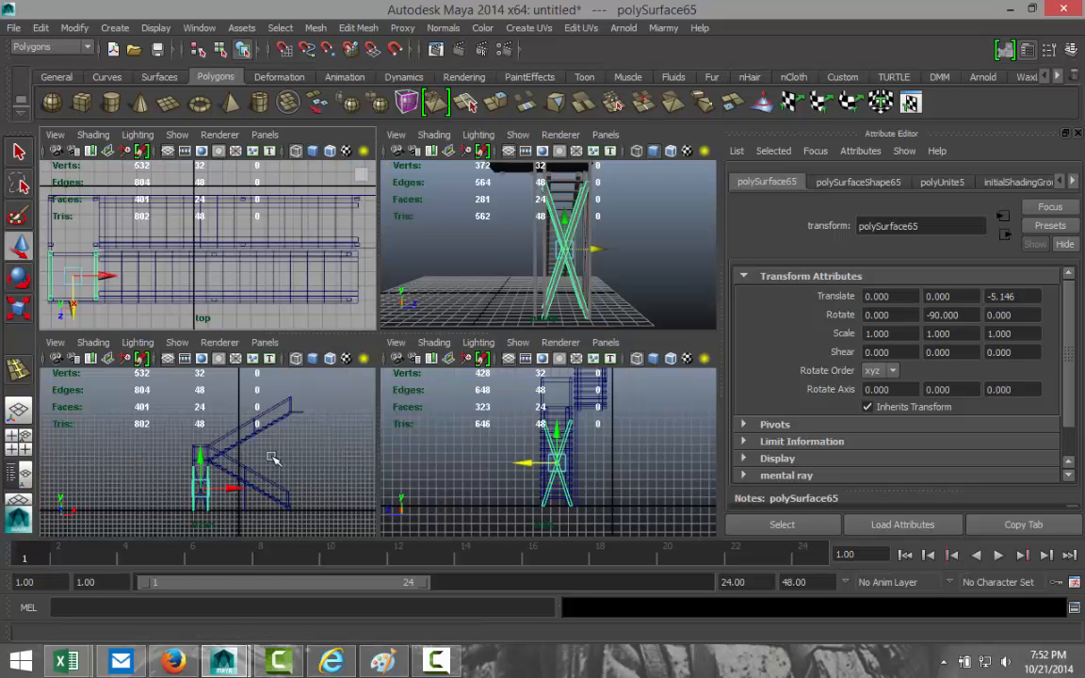
{"action": "key", "text": "space"}
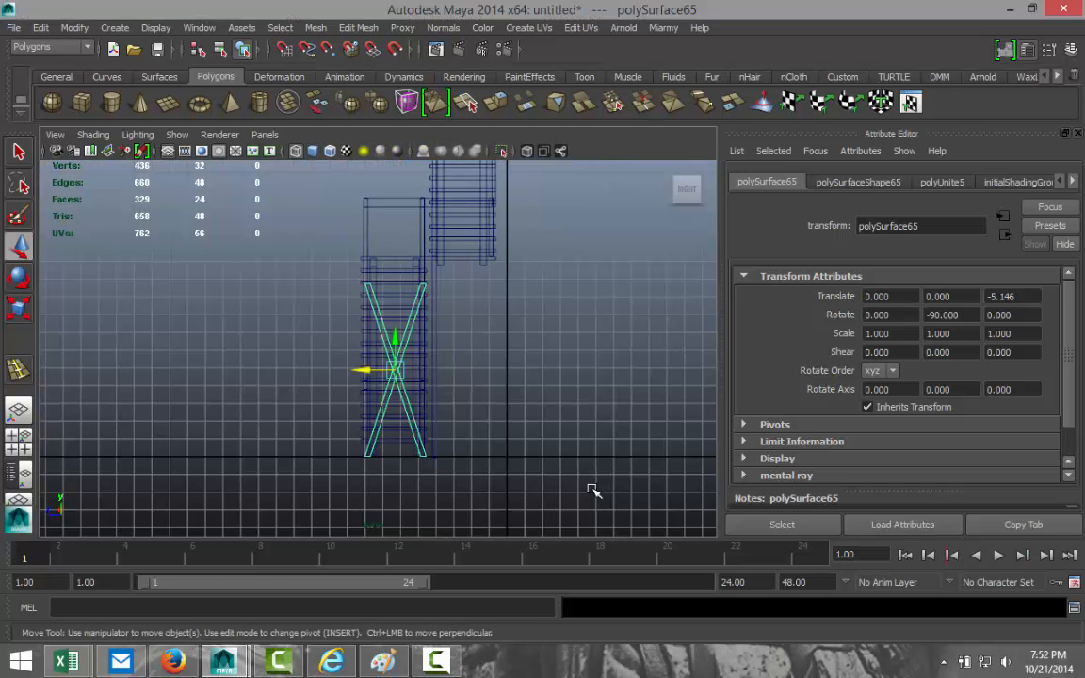
{"action": "key", "text": "f"}
{"action": "right_click_drag", "start_coordinate": [544, 496], "coordinate": [528, 496], "text": "alt"}
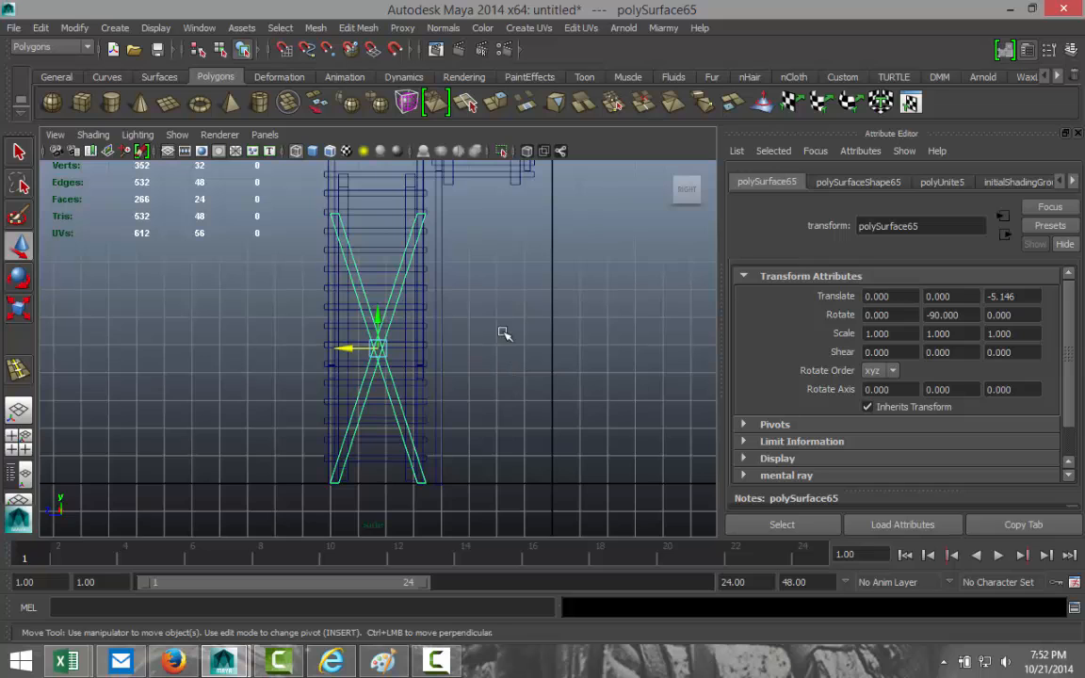
{"action": "middle_click_drag", "start_coordinate": [504, 333], "coordinate": [504, 407], "text": "alt"}
{"action": "scroll", "coordinate": [531, 303], "scroll_direction": "up", "scroll_amount": 3}
{"action": "middle_click_drag", "start_coordinate": [525, 261], "coordinate": [505, 339], "text": "alt"}
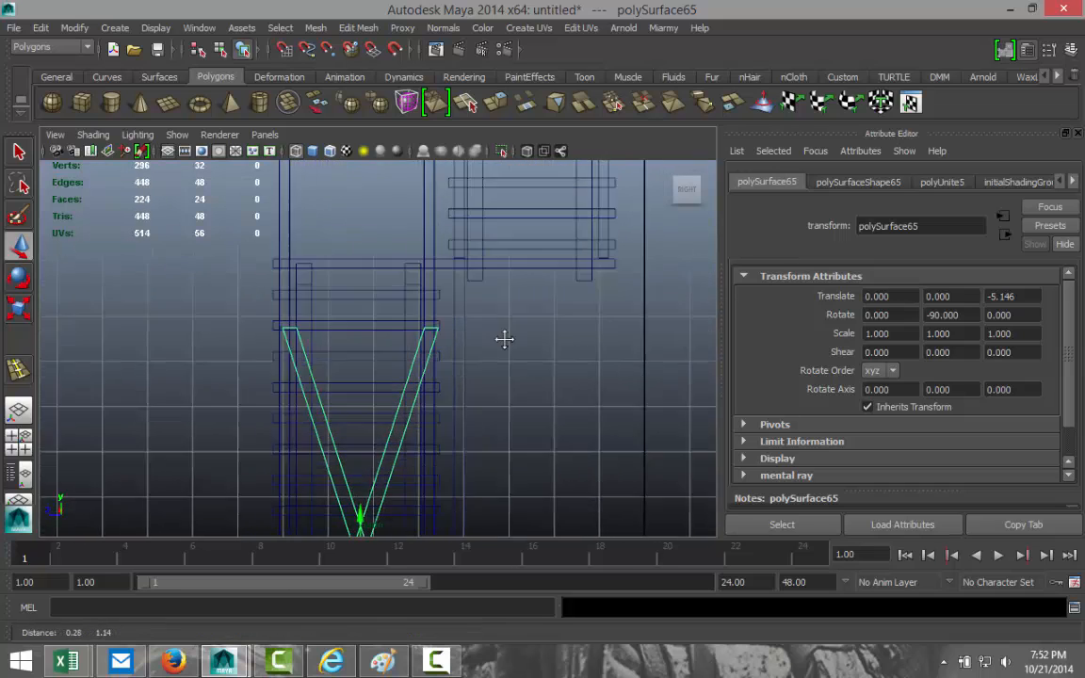
{"action": "scroll", "coordinate": [510, 361], "scroll_direction": "up", "scroll_amount": 3}
{"action": "middle_click_drag", "start_coordinate": [530, 395], "coordinate": [496, 358], "text": "alt"}
{"action": "scroll", "coordinate": [494, 350], "scroll_direction": "up", "scroll_amount": 3}
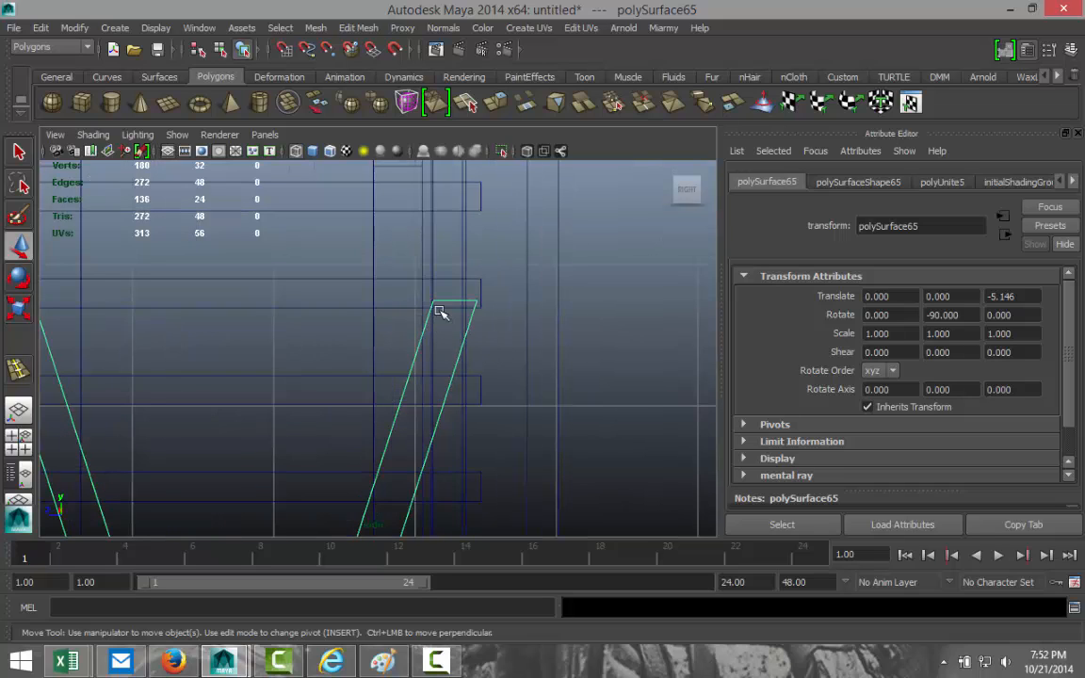
Try to select the vertices at the upper end of the combined brace mesh beside the landing post.
{"action": "right_click_drag", "start_coordinate": [450, 302], "coordinate": [408, 303]}
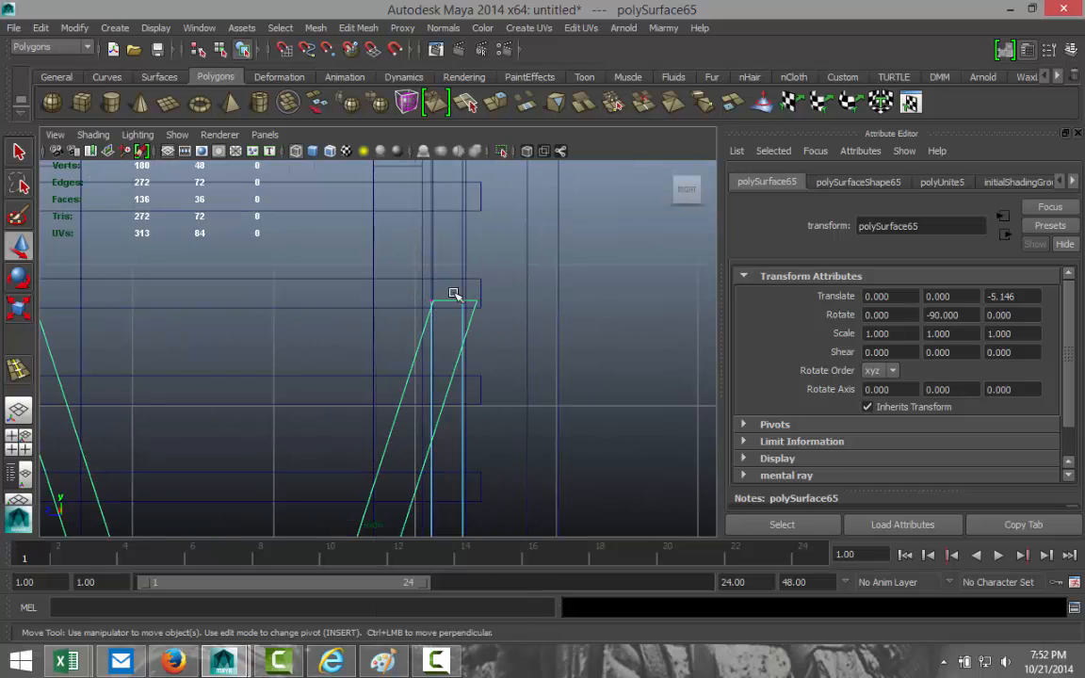
{"action": "left_click_drag", "start_coordinate": [379, 279], "coordinate": [522, 336]}
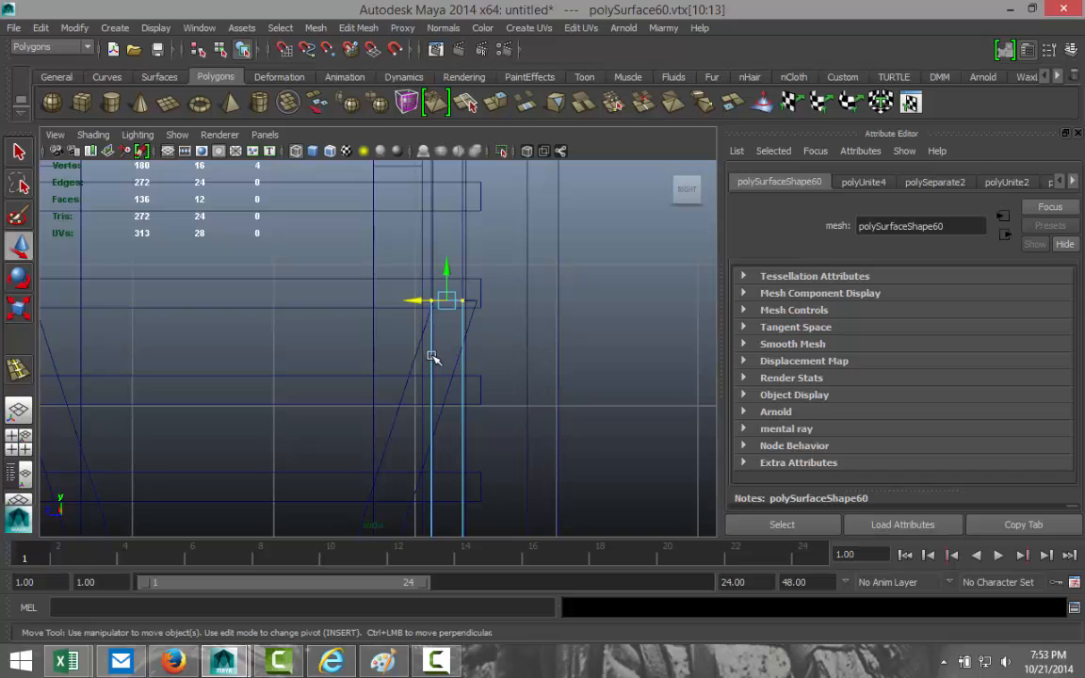
{"action": "scroll", "coordinate": [475, 360], "scroll_direction": "up", "scroll_amount": 3}
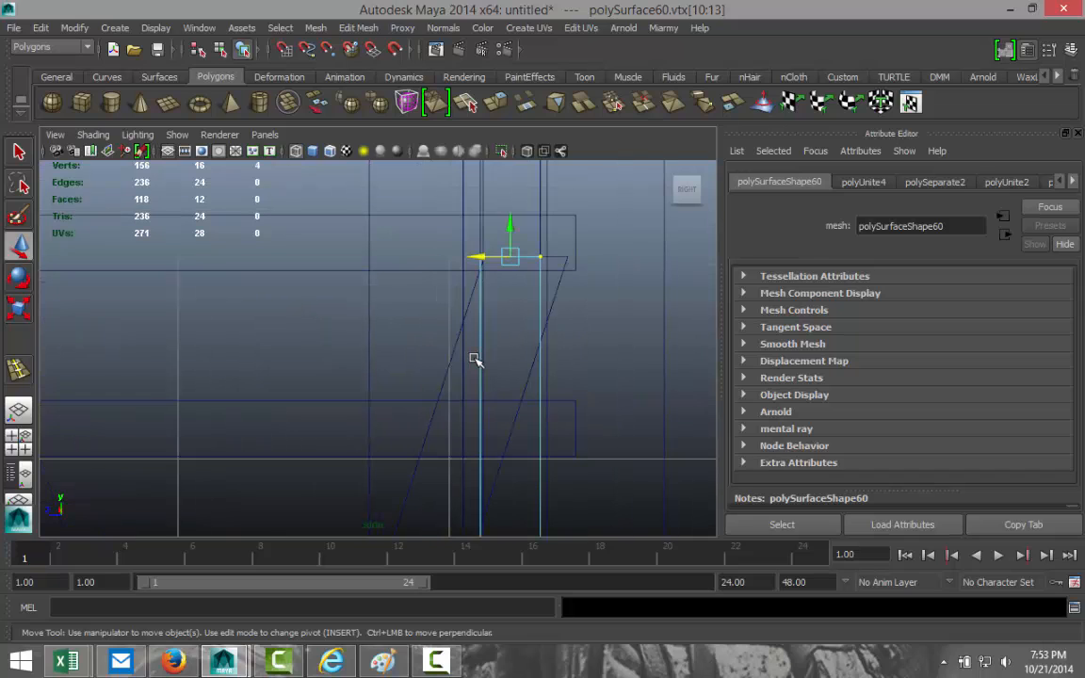
{"action": "left_click", "coordinate": [560, 289]}
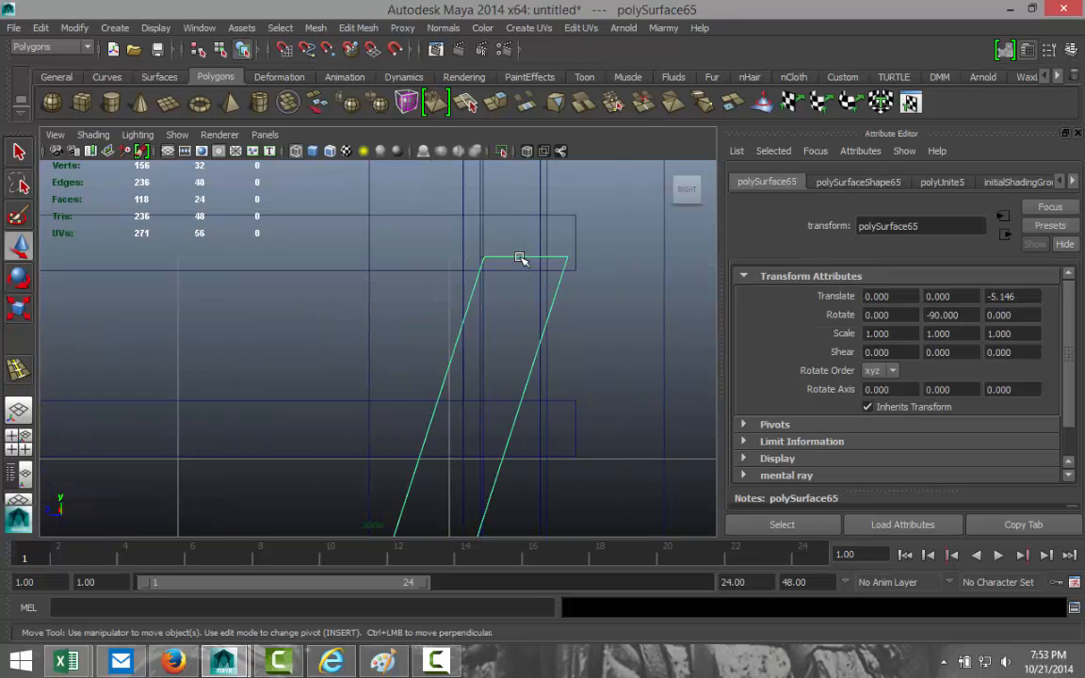
{"action": "right_click_drag", "start_coordinate": [520, 258], "coordinate": [460, 260]}
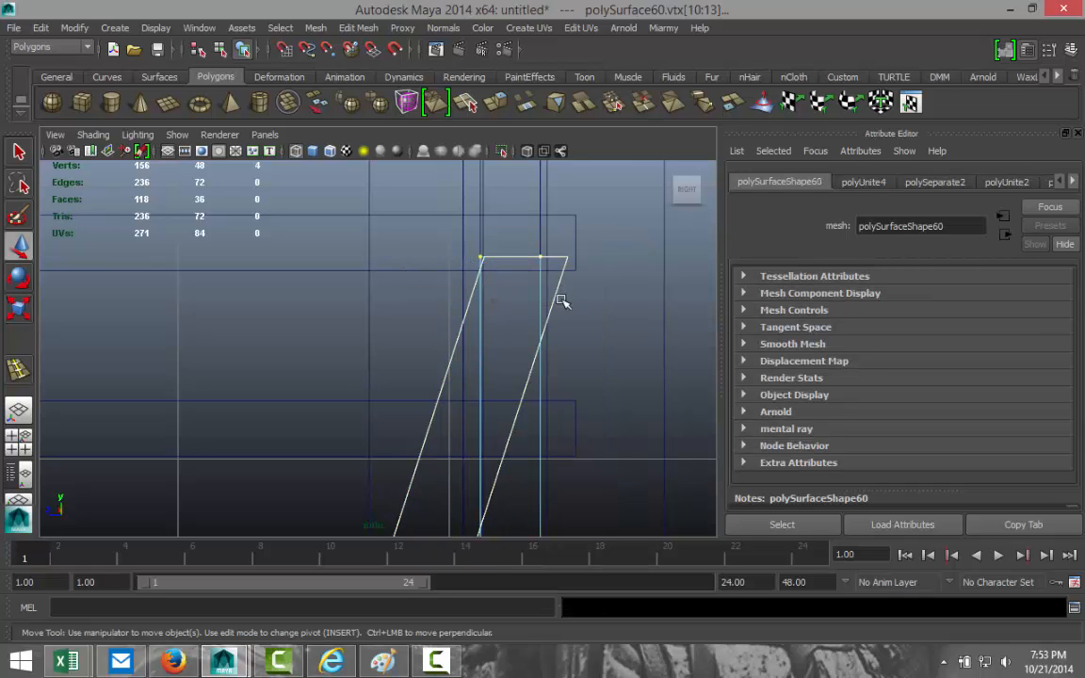
{"action": "mouse_move", "coordinate": [552, 304]}
{"action": "right_mouse_down"}
{"action": "mouse_move", "coordinate": [596, 281]}
{"action": "mouse_move", "coordinate": [570, 308]}
{"action": "right_mouse_up"}
{"action": "left_click", "coordinate": [554, 307]}
{"action": "scroll", "coordinate": [579, 356], "scroll_direction": "down", "scroll_amount": 10}
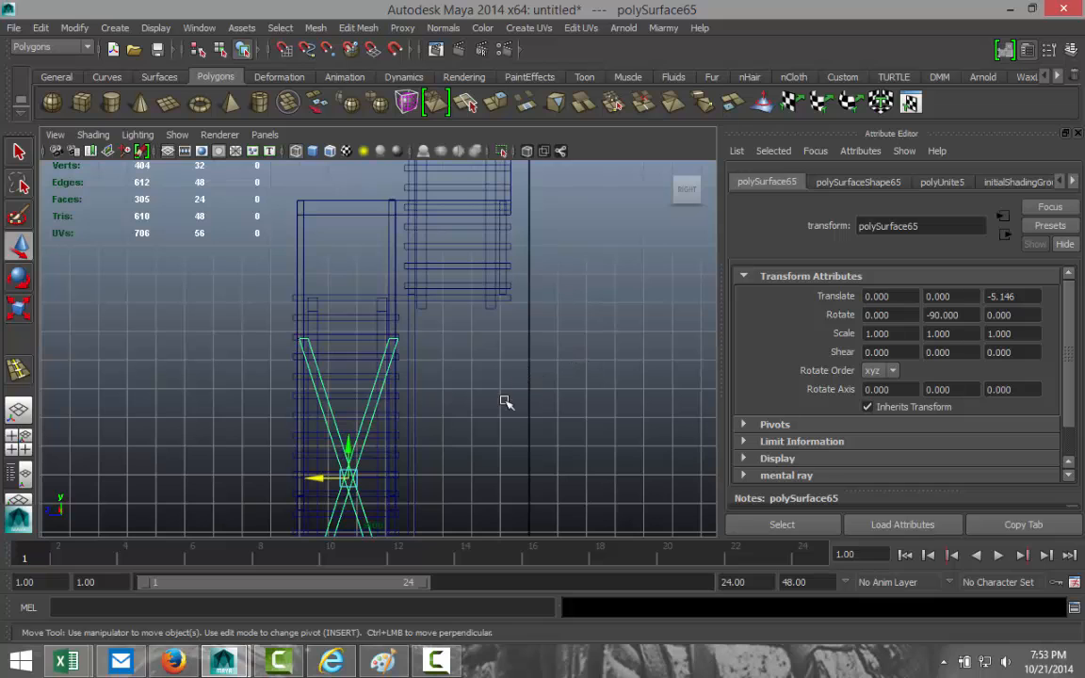
Separate the combined brace mesh into individual braces.
{"action": "left_click", "coordinate": [316, 27]}
{"action": "left_click", "coordinate": [344, 64]}
{"action": "scroll", "coordinate": [485, 399], "scroll_direction": "up", "scroll_amount": 5}
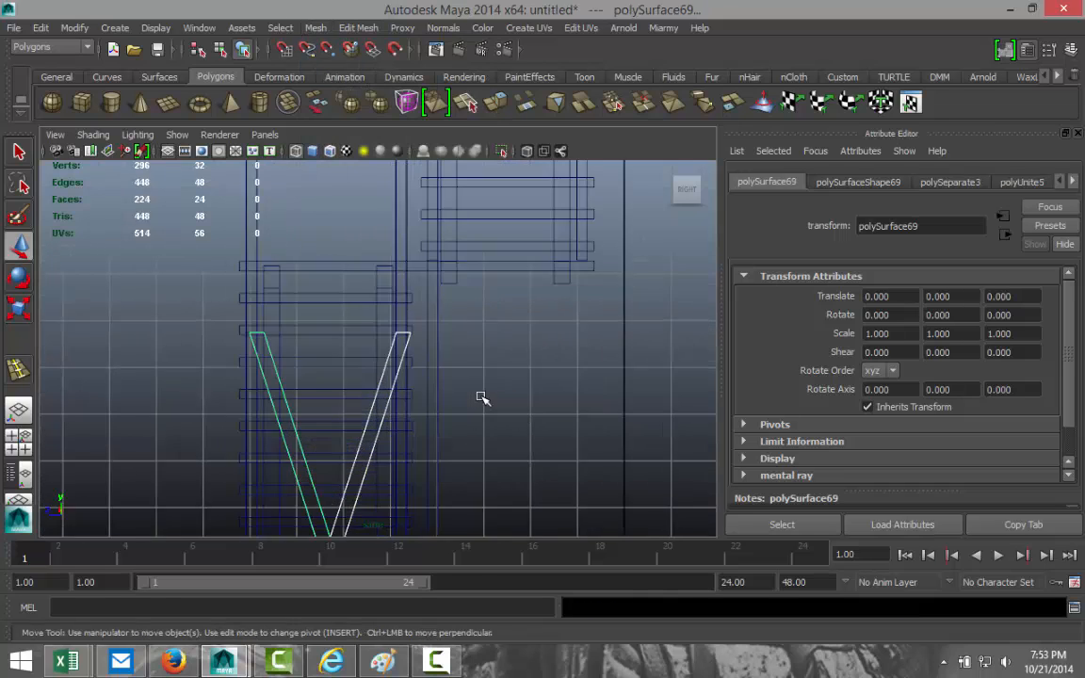
Try to edit the upper-end vertices of one separated diagonal brace in the side view.
{"action": "left_click", "coordinate": [381, 401]}
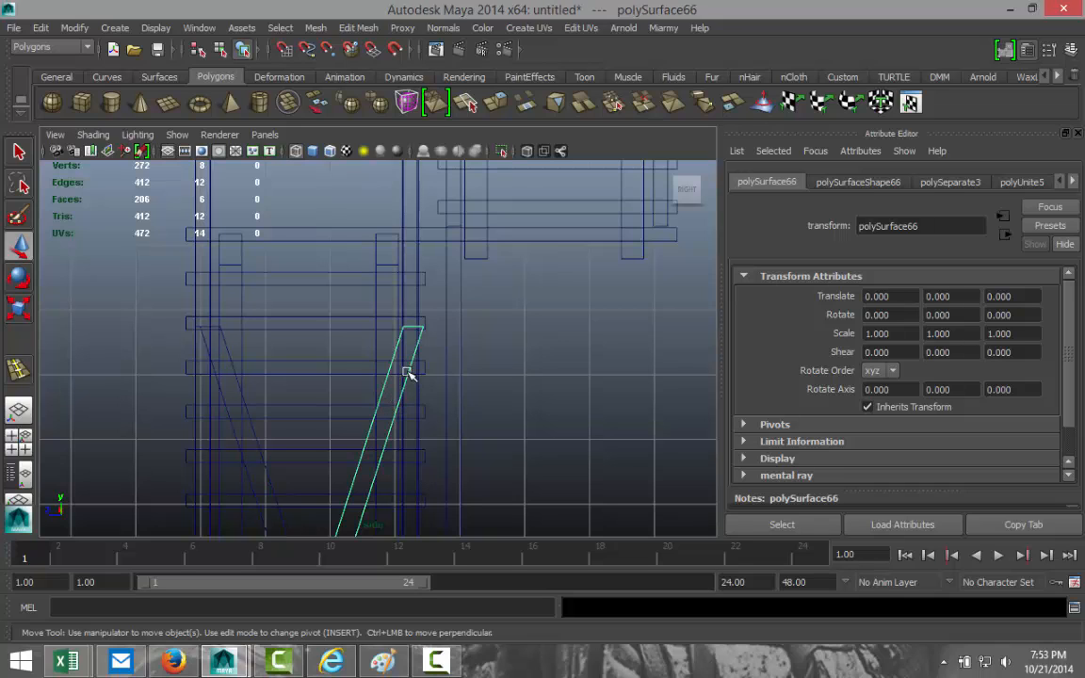
{"action": "right_click_drag", "start_coordinate": [392, 365], "coordinate": [325, 326]}
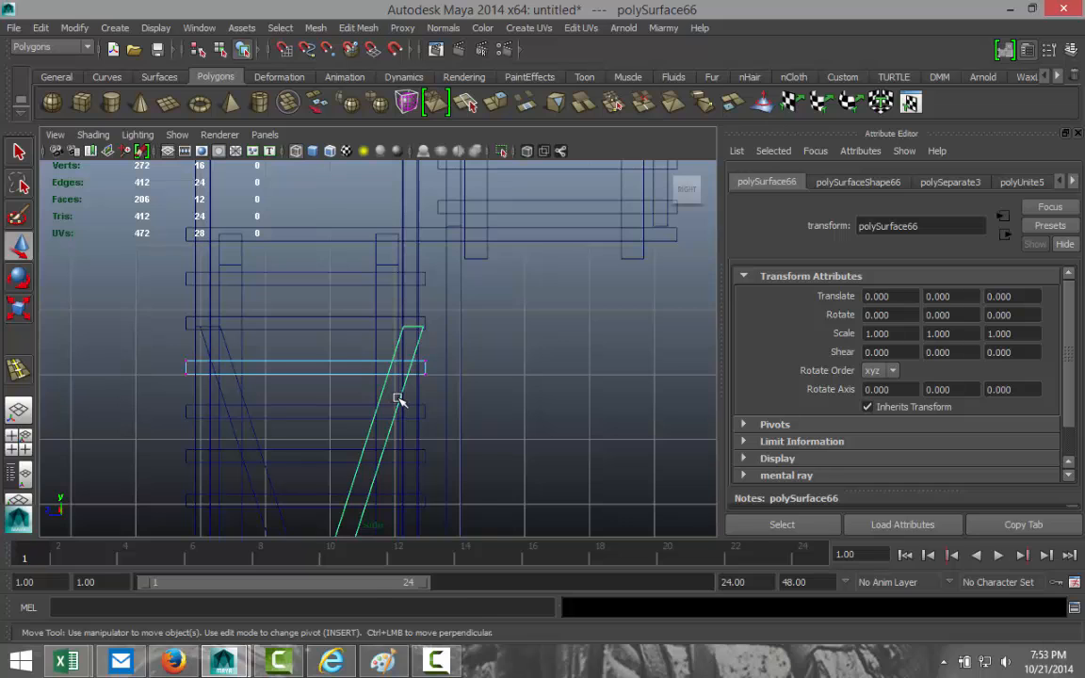
{"action": "right_click_drag", "start_coordinate": [397, 399], "coordinate": [340, 327]}
{"action": "left_click", "coordinate": [524, 379]}
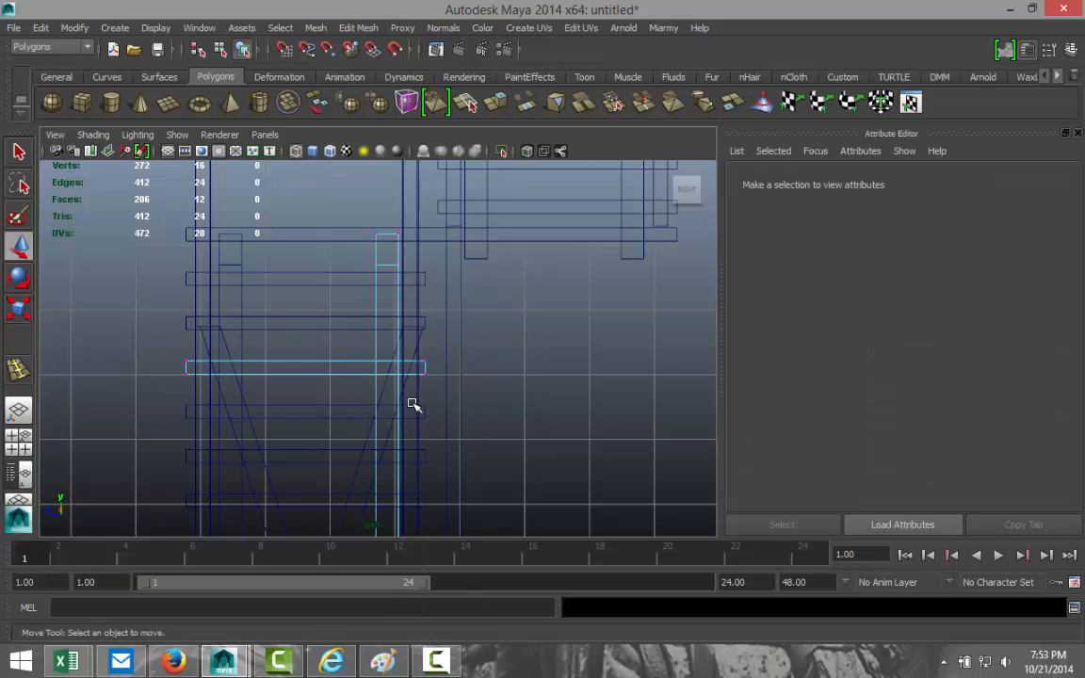
{"action": "left_click", "coordinate": [409, 394]}
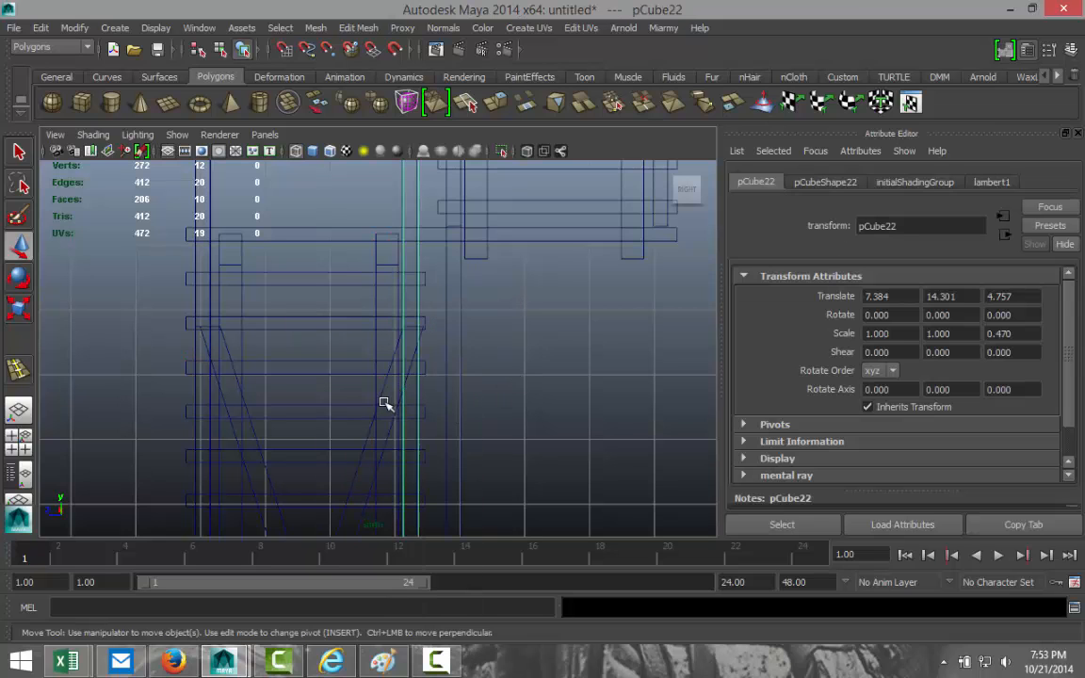
{"action": "left_click", "coordinate": [386, 394]}
{"action": "right_click_drag", "start_coordinate": [414, 404], "coordinate": [447, 267], "text": "alt"}
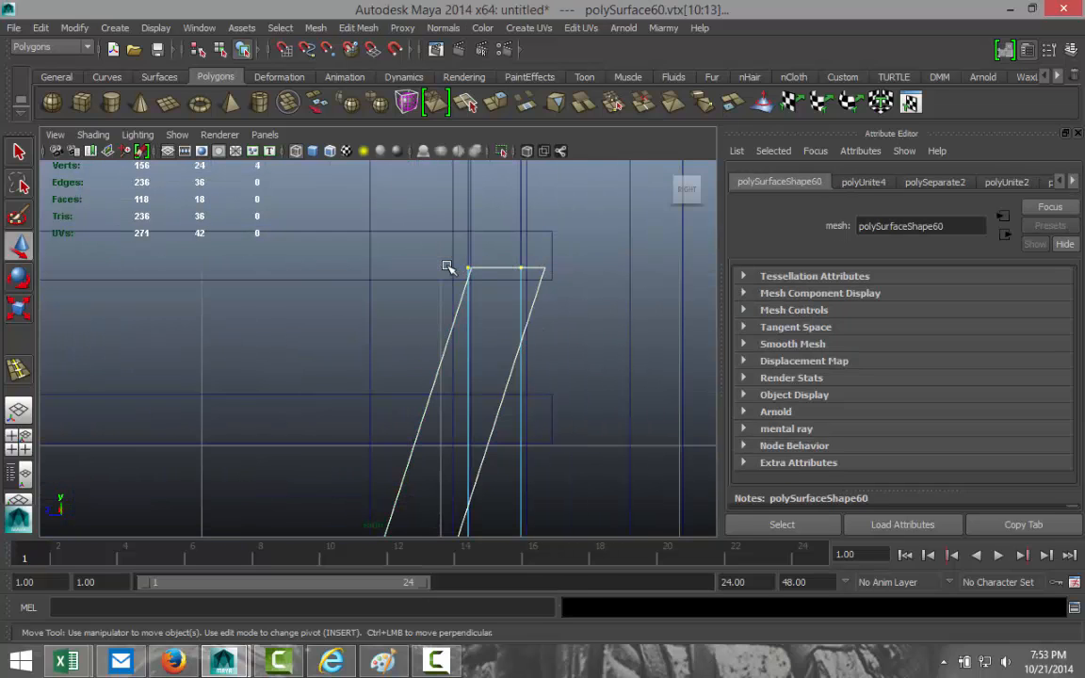
{"action": "scroll", "coordinate": [535, 337], "scroll_direction": "down", "scroll_amount": 5}
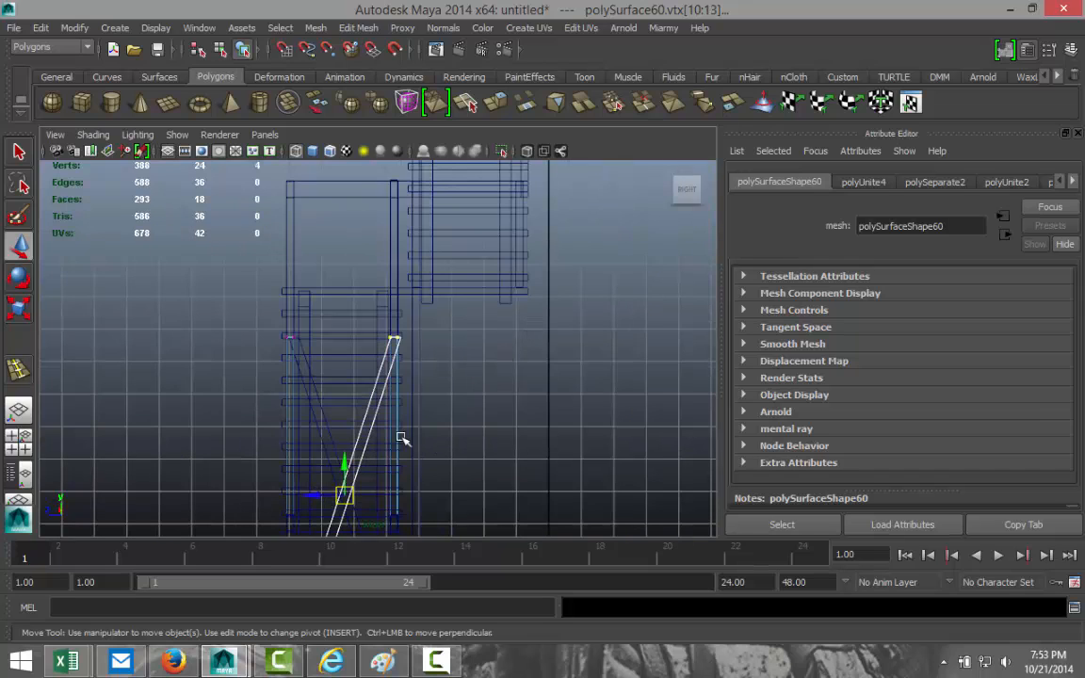
{"action": "left_click", "coordinate": [332, 476]}
Center the pivot of one separated diagonal brace and shift it to Translate X of about 0.059, aligning it with the landing posts.
{"action": "left_click", "coordinate": [356, 437]}
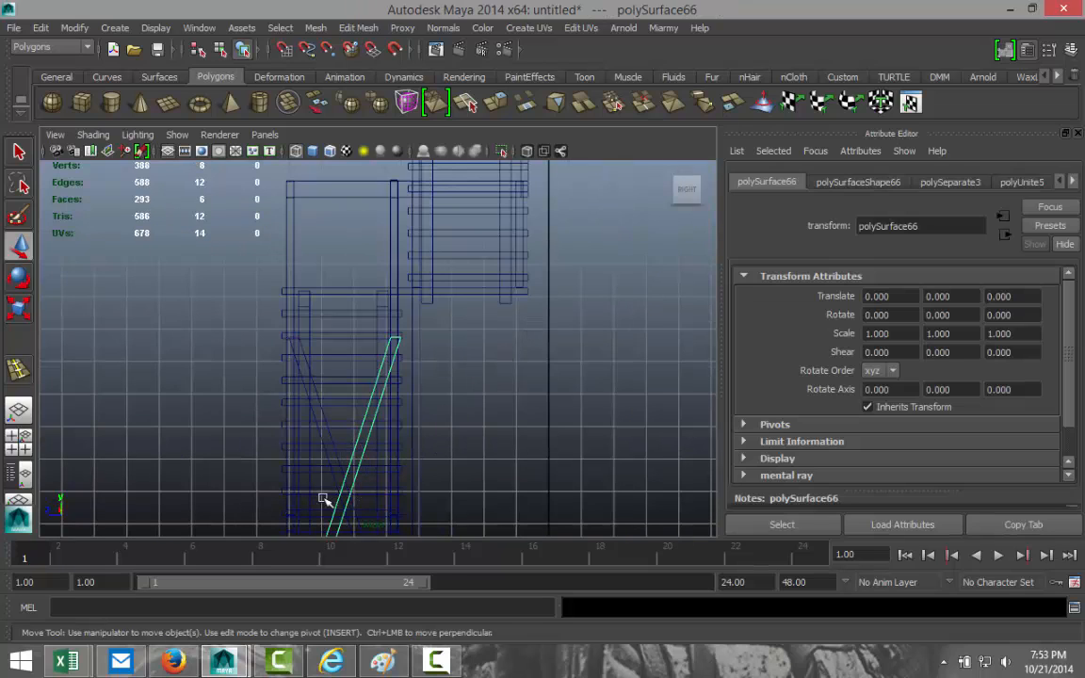
{"action": "scroll", "coordinate": [358, 481], "scroll_direction": "down", "scroll_amount": 3}
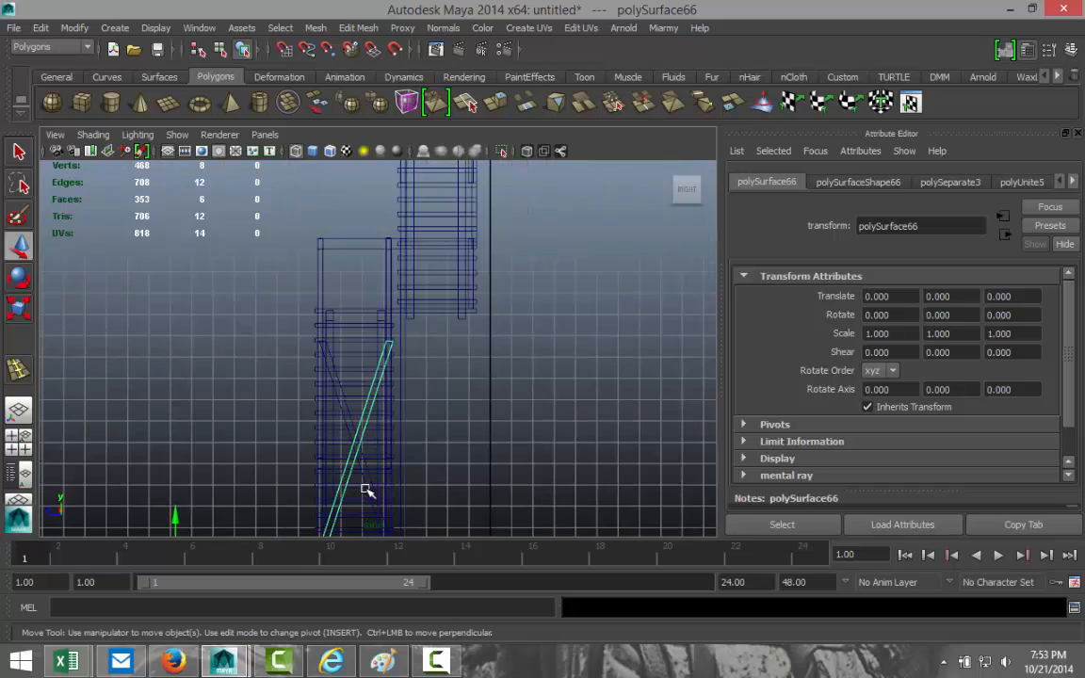
{"action": "left_click", "coordinate": [75, 27]}
{"action": "left_click", "coordinate": [104, 187]}
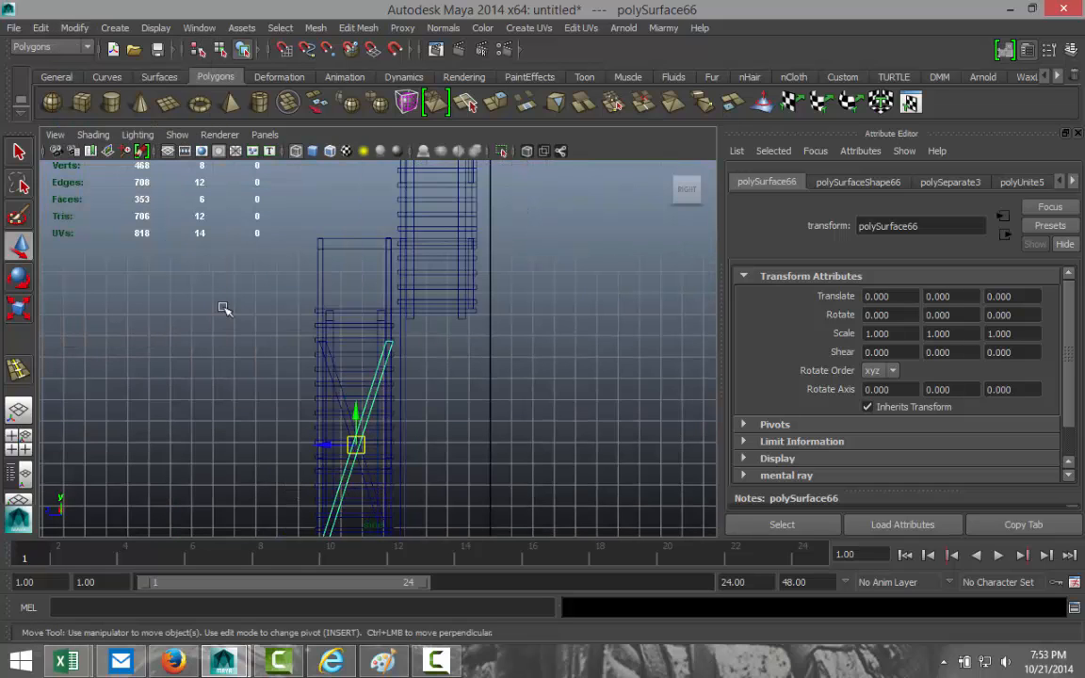
{"action": "left_click_drag", "start_coordinate": [321, 448], "coordinate": [325, 448]}
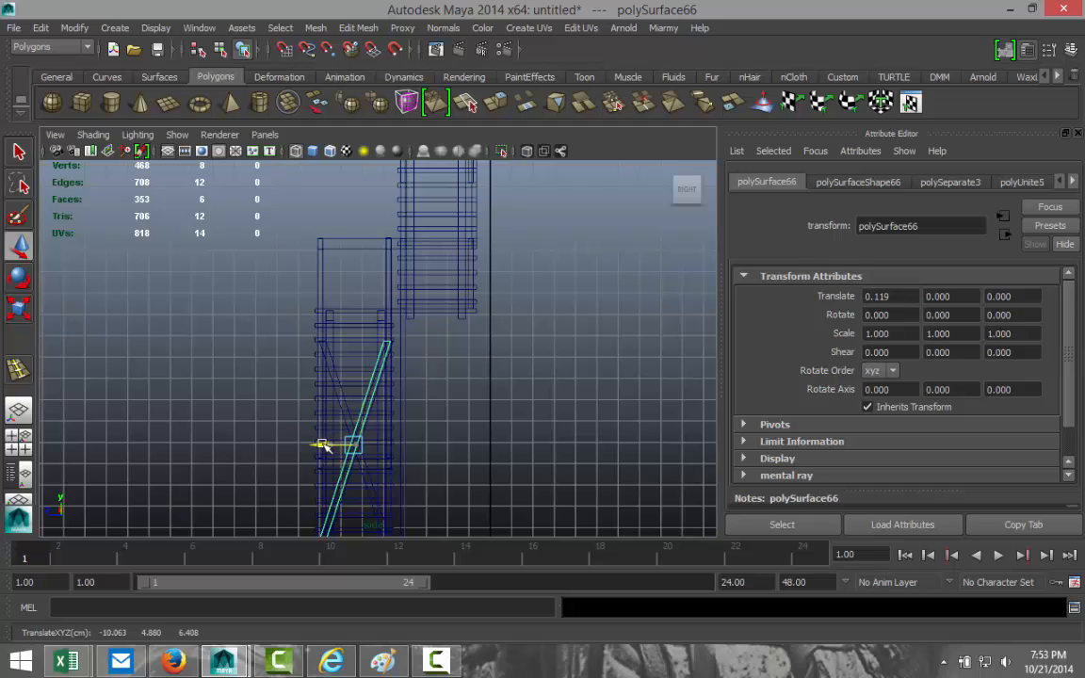
{"action": "scroll", "coordinate": [429, 426], "scroll_direction": "up", "scroll_amount": 3}
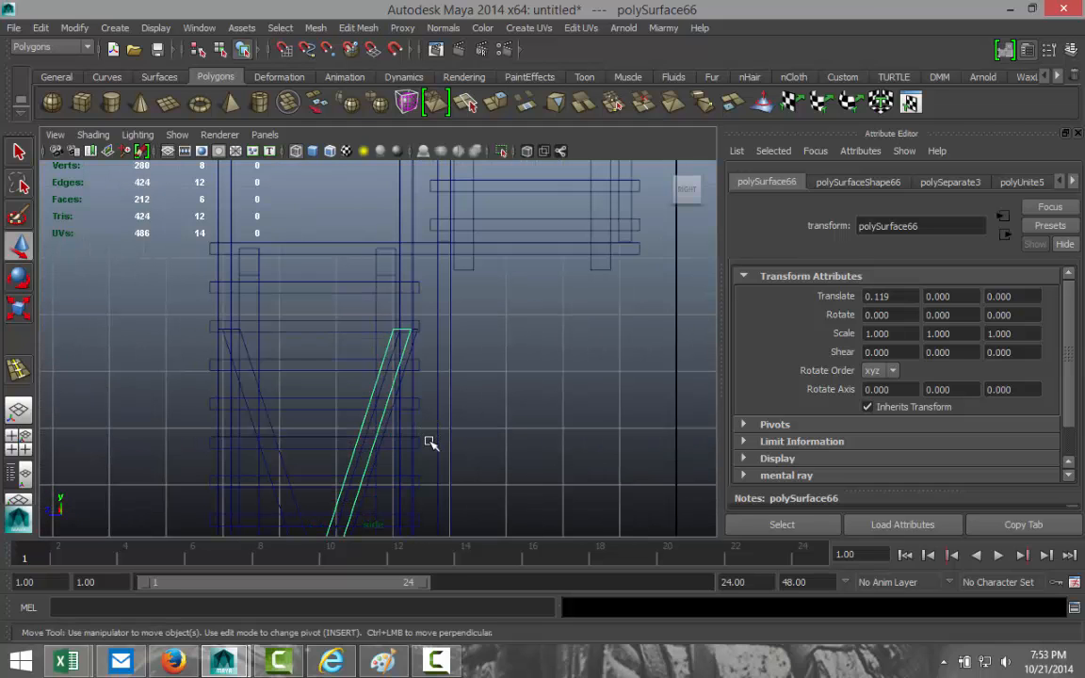
{"action": "middle_click_drag", "start_coordinate": [429, 443], "coordinate": [356, 428], "text": "alt"}
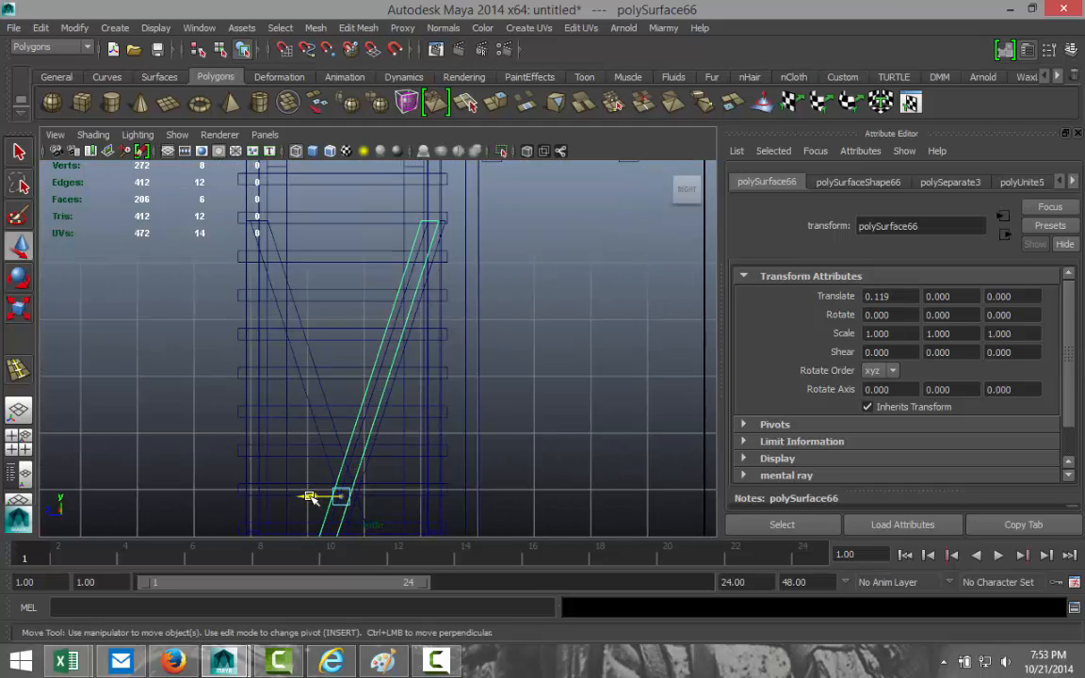
{"action": "left_click_drag", "start_coordinate": [310, 496], "coordinate": [314, 499]}
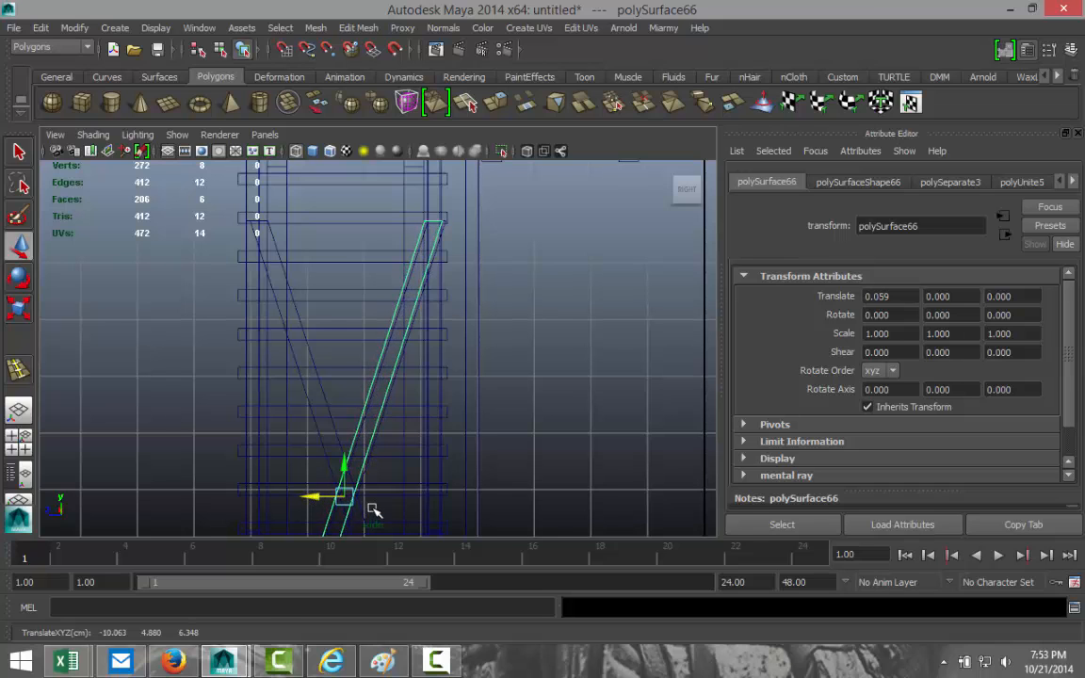
Check the shifted brace's lower end against the post at ground level, and view the landing supports in perspective.
{"action": "middle_click_drag", "start_coordinate": [377, 478], "coordinate": [458, 240], "text": "alt"}
{"action": "middle_click_drag", "start_coordinate": [410, 523], "coordinate": [425, 393], "text": "alt"}
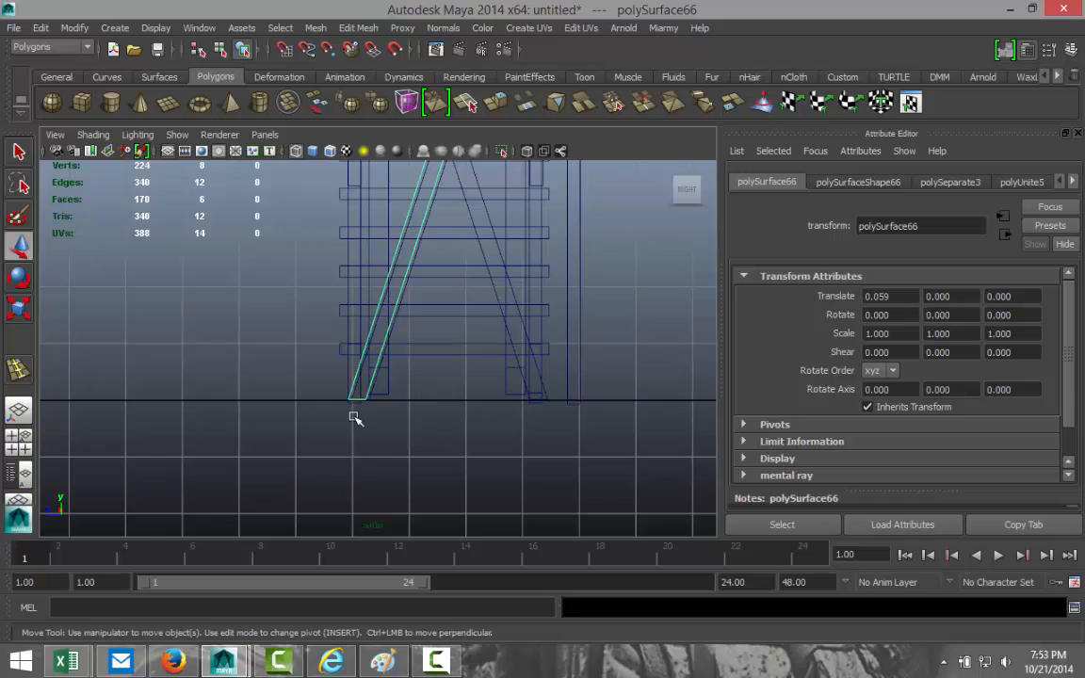
{"action": "left_click", "coordinate": [17, 403]}
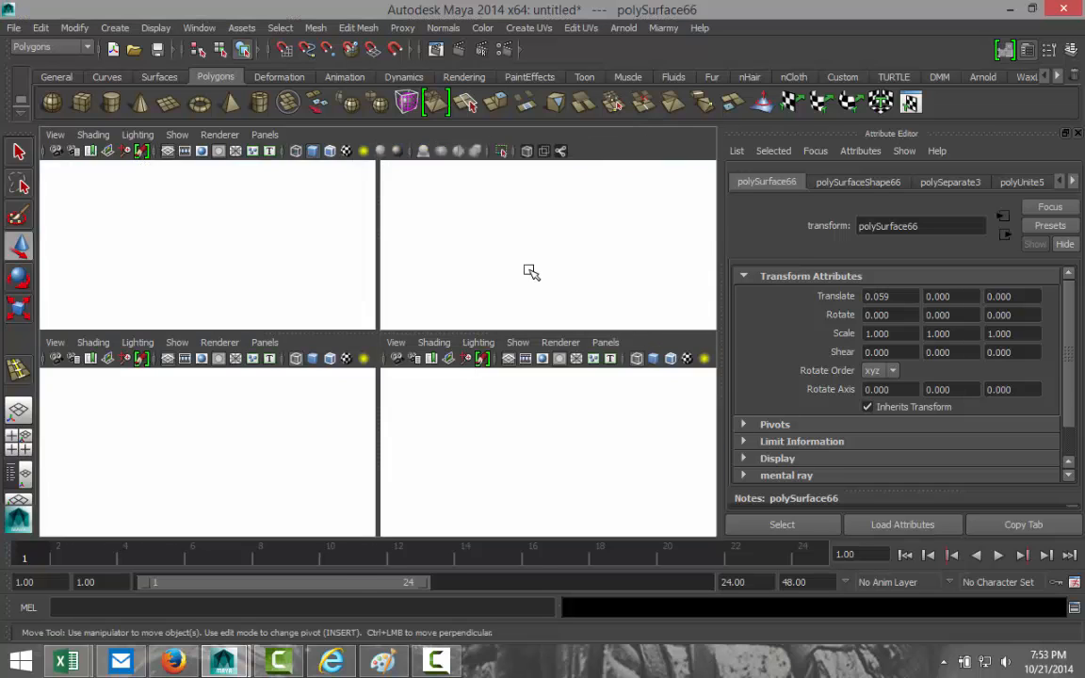
{"action": "key", "text": "space"}
{"action": "scroll", "coordinate": [518, 372], "scroll_direction": "up", "scroll_amount": 2}
{"action": "middle_click_drag", "start_coordinate": [537, 168], "coordinate": [558, 333], "text": "alt"}
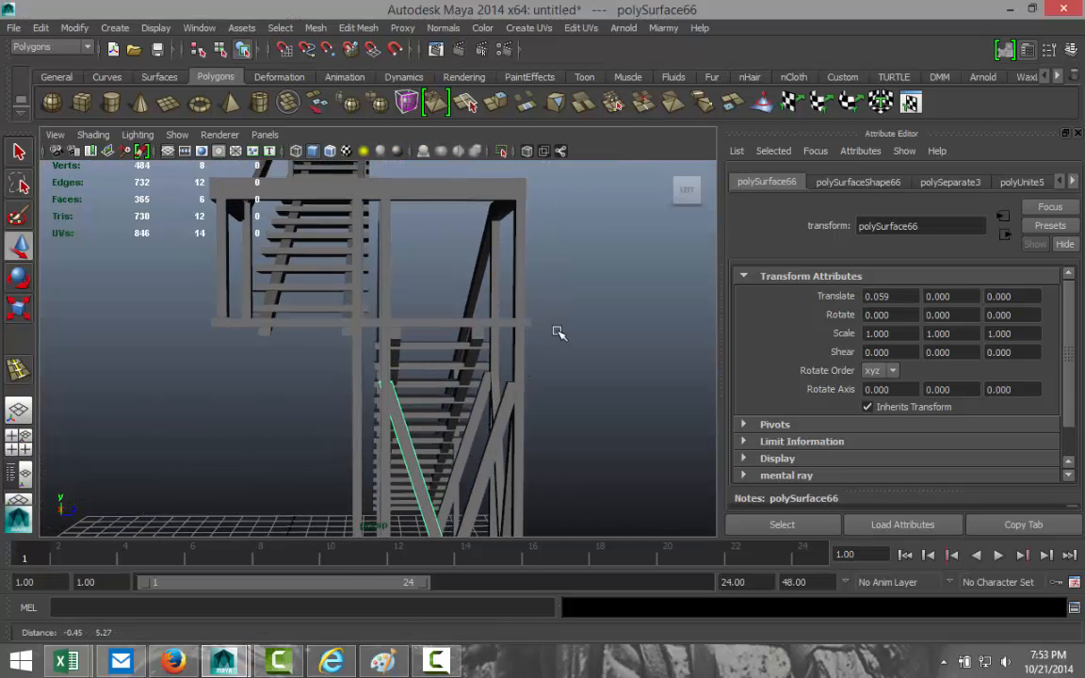
Edit the upper-end vertices of the shifted diagonal brace so that the brace meets the landing post's edge.
{"action": "scroll", "coordinate": [504, 408], "scroll_direction": "up", "scroll_amount": 4}
{"action": "left_click_drag", "start_coordinate": [386, 498], "coordinate": [369, 366], "text": "alt"}
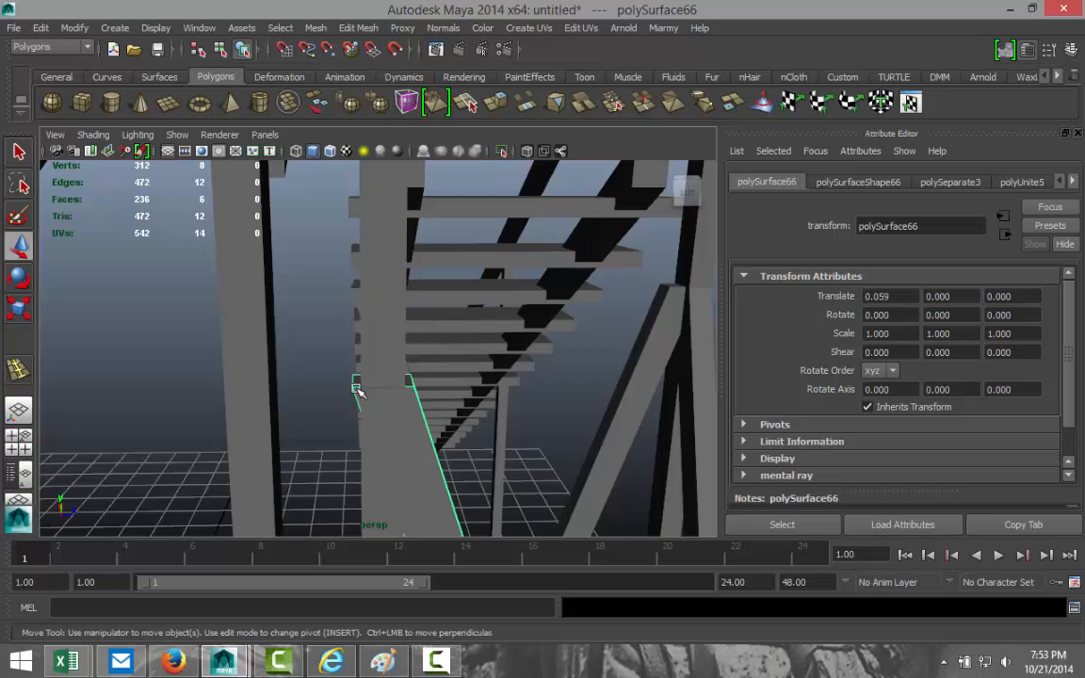
{"action": "right_click_drag", "start_coordinate": [358, 391], "coordinate": [283, 317]}
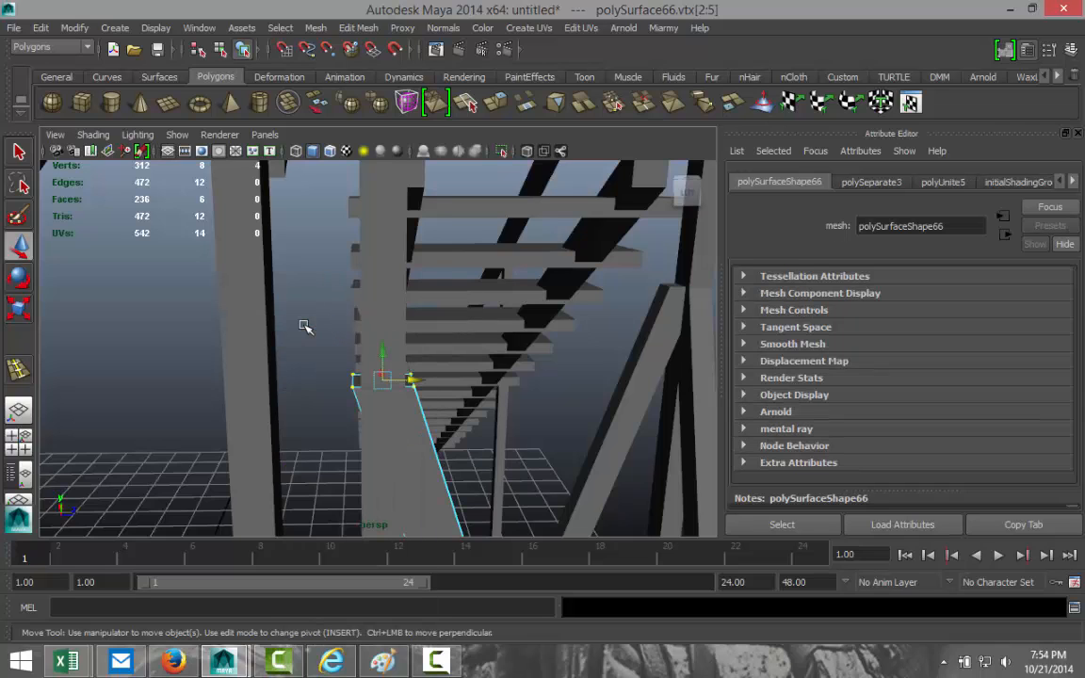
{"action": "left_click_drag", "start_coordinate": [415, 382], "coordinate": [356, 400]}
{"action": "left_click_drag", "start_coordinate": [620, 378], "coordinate": [622, 379]}
{"action": "left_click_drag", "start_coordinate": [565, 422], "coordinate": [533, 417], "text": "alt"}
{"action": "left_click", "coordinate": [345, 343]}
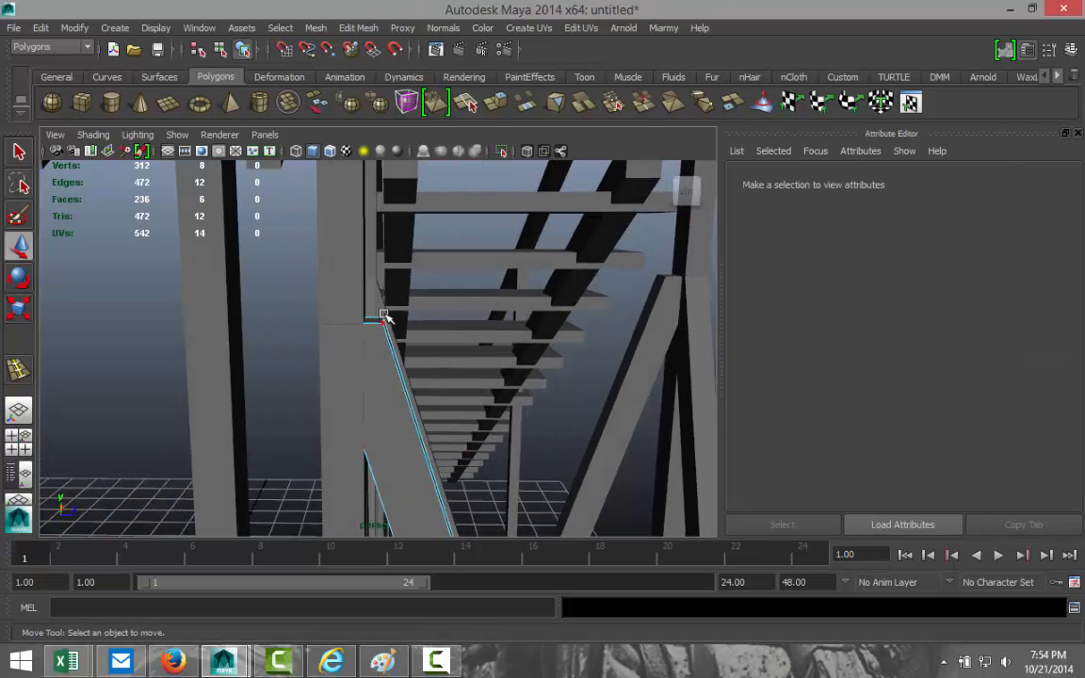
{"action": "left_click_drag", "start_coordinate": [374, 307], "coordinate": [388, 331]}
Move the outer lower-end vertices of the same brace to about Z 7.872, against the post's edge at ground level.
{"action": "middle_click_drag", "start_coordinate": [416, 384], "coordinate": [254, 54], "text": "alt"}
{"action": "scroll", "coordinate": [337, 269], "scroll_direction": "down", "scroll_amount": 5}
{"action": "middle_click_drag", "start_coordinate": [390, 494], "coordinate": [388, 379], "text": "alt"}
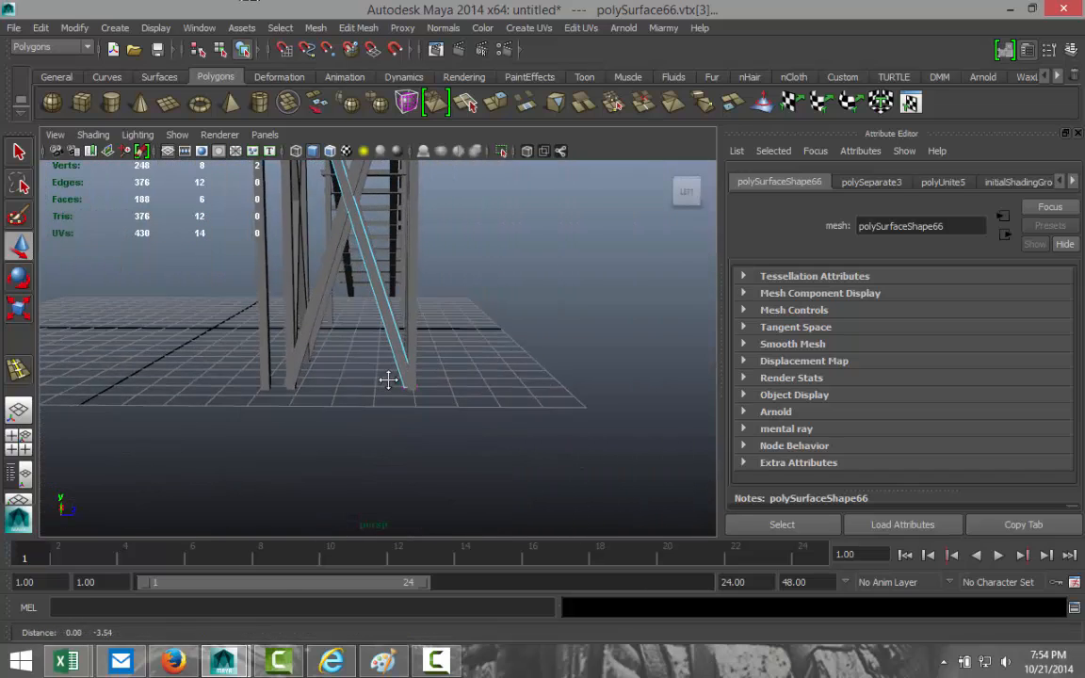
{"action": "scroll", "coordinate": [418, 408], "scroll_direction": "up", "scroll_amount": 6}
{"action": "middle_click_drag", "start_coordinate": [567, 460], "coordinate": [511, 404], "text": "alt"}
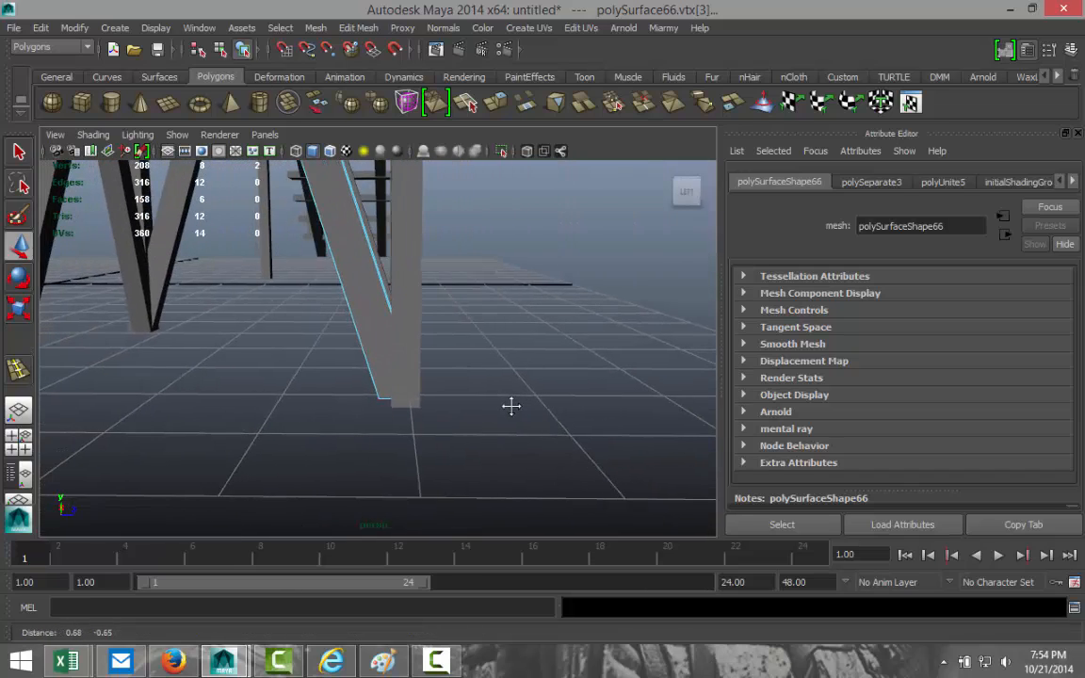
{"action": "left_click_drag", "start_coordinate": [353, 367], "coordinate": [317, 444]}
{"action": "left_click_drag", "start_coordinate": [438, 390], "coordinate": [454, 393]}
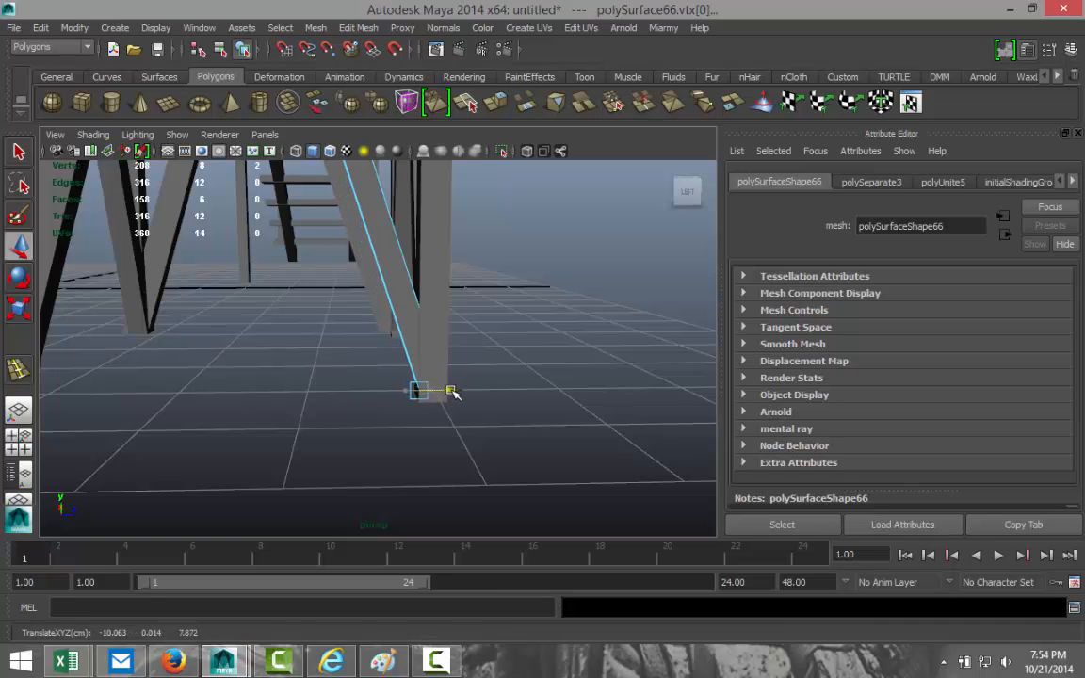
Select the brace's other lower-end vertices in wireframe display and move them to about Z 8.050 within the post.
{"action": "scroll", "coordinate": [479, 365], "scroll_direction": "down", "scroll_amount": 5}
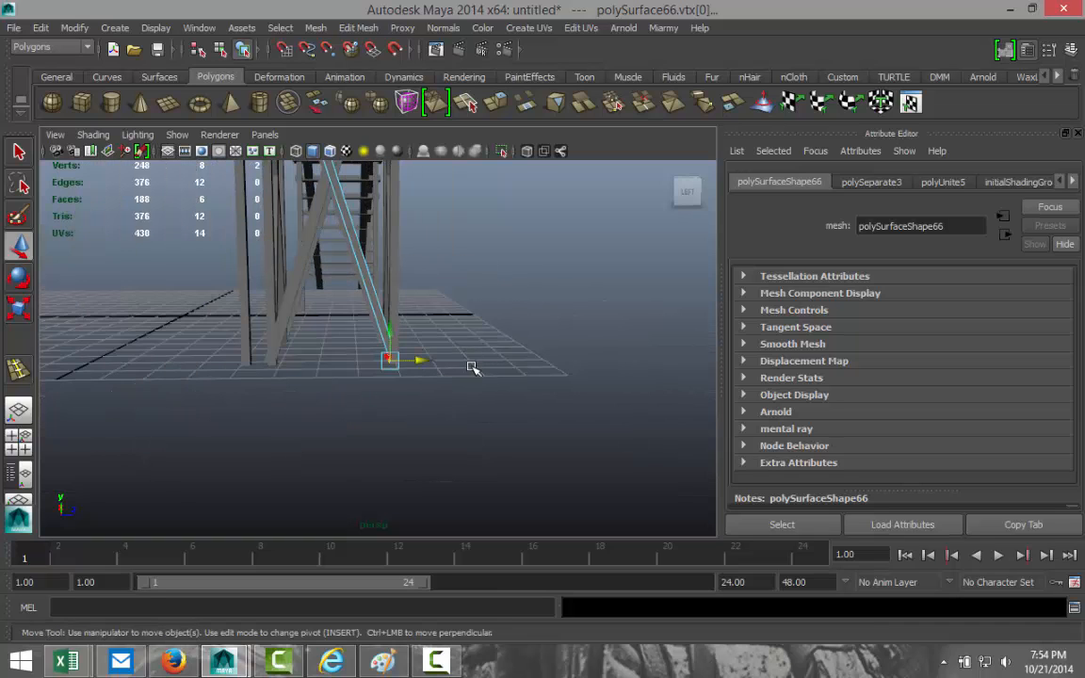
{"action": "scroll", "coordinate": [474, 368], "scroll_direction": "up", "scroll_amount": 4}
{"action": "left_click_drag", "start_coordinate": [520, 390], "coordinate": [484, 390], "text": "alt"}
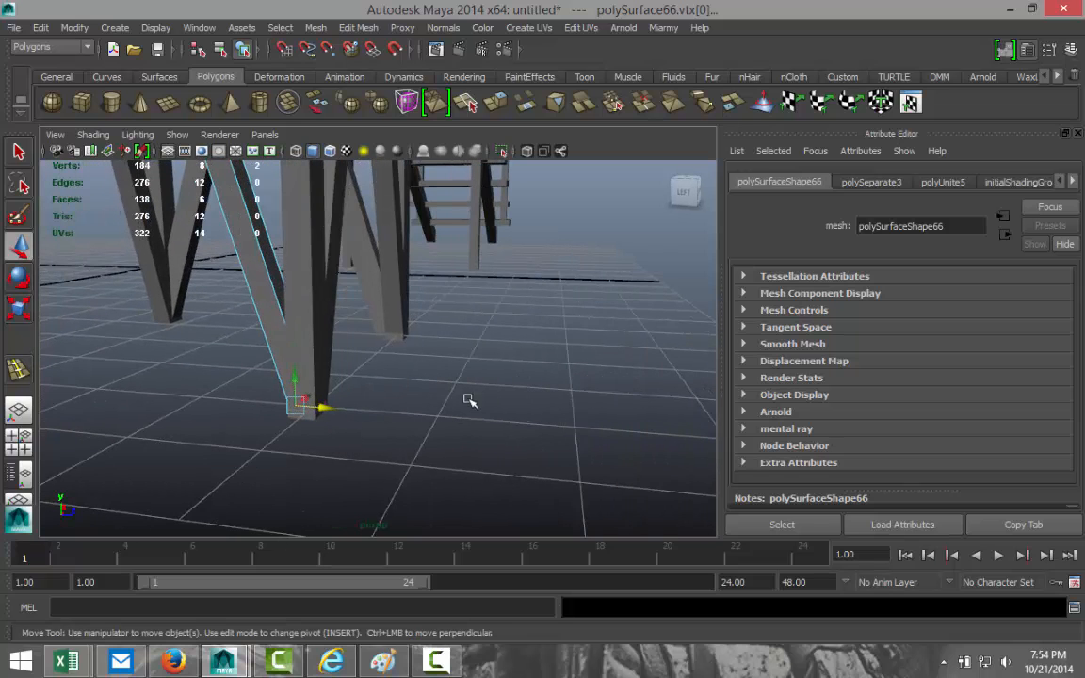
{"action": "key", "text": "4"}
{"action": "scroll", "coordinate": [379, 442], "scroll_direction": "up", "scroll_amount": 4}
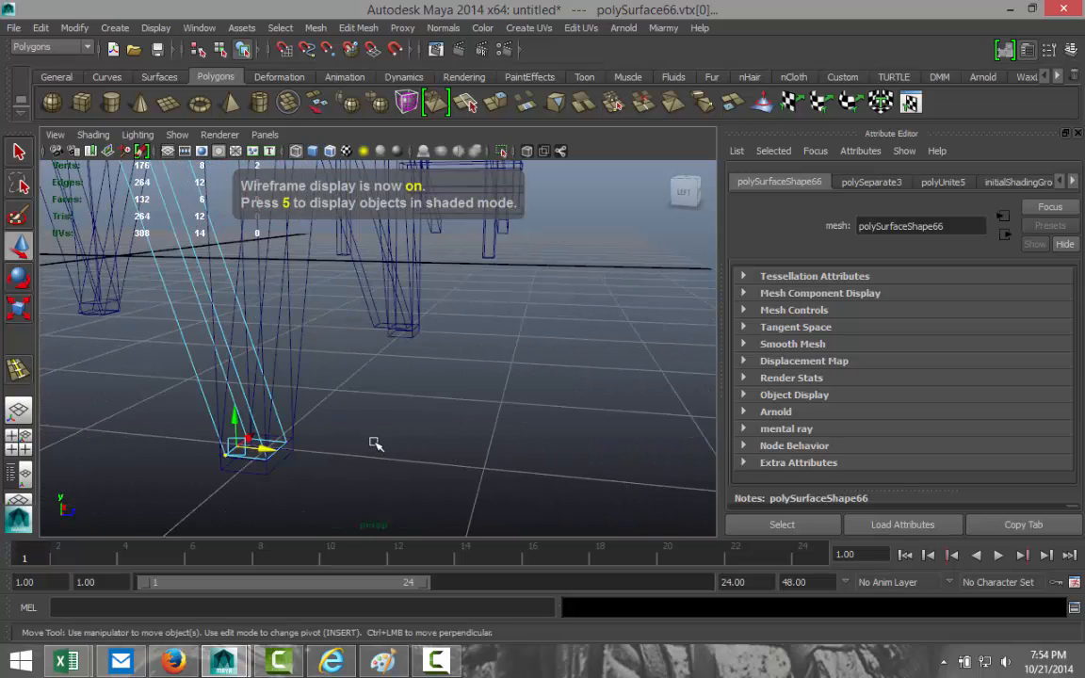
{"action": "middle_click_drag", "start_coordinate": [318, 471], "coordinate": [350, 463], "text": "alt"}
{"action": "key", "text": "f"}
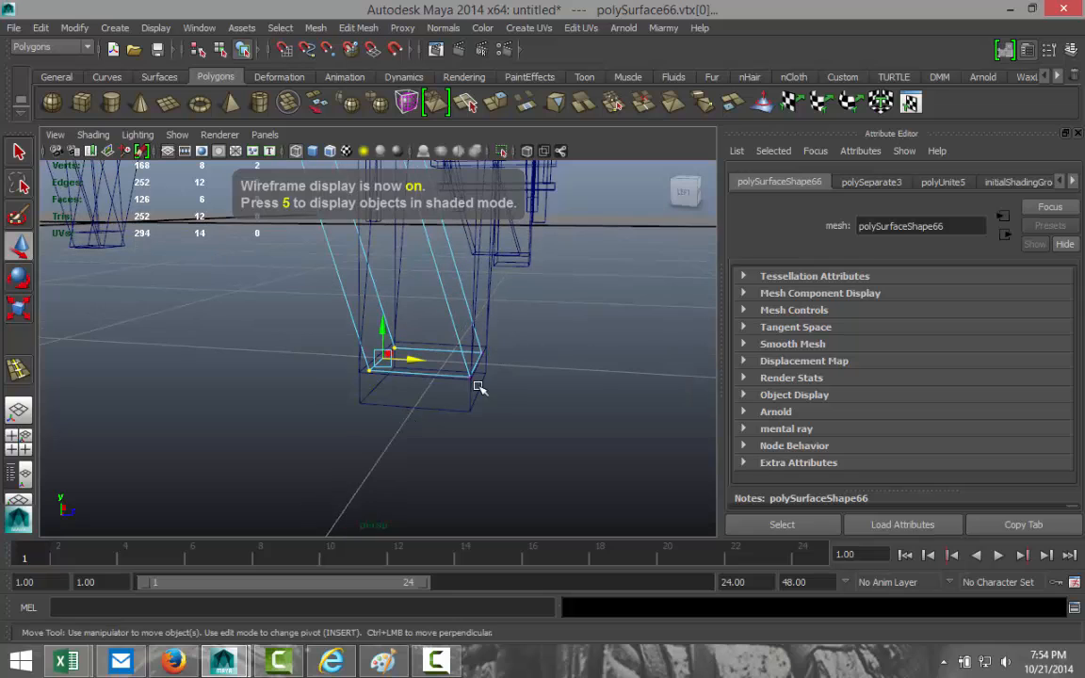
{"action": "left_click_drag", "start_coordinate": [497, 416], "coordinate": [491, 427]}
{"action": "scroll", "coordinate": [358, 438], "scroll_direction": "down", "scroll_amount": 6}
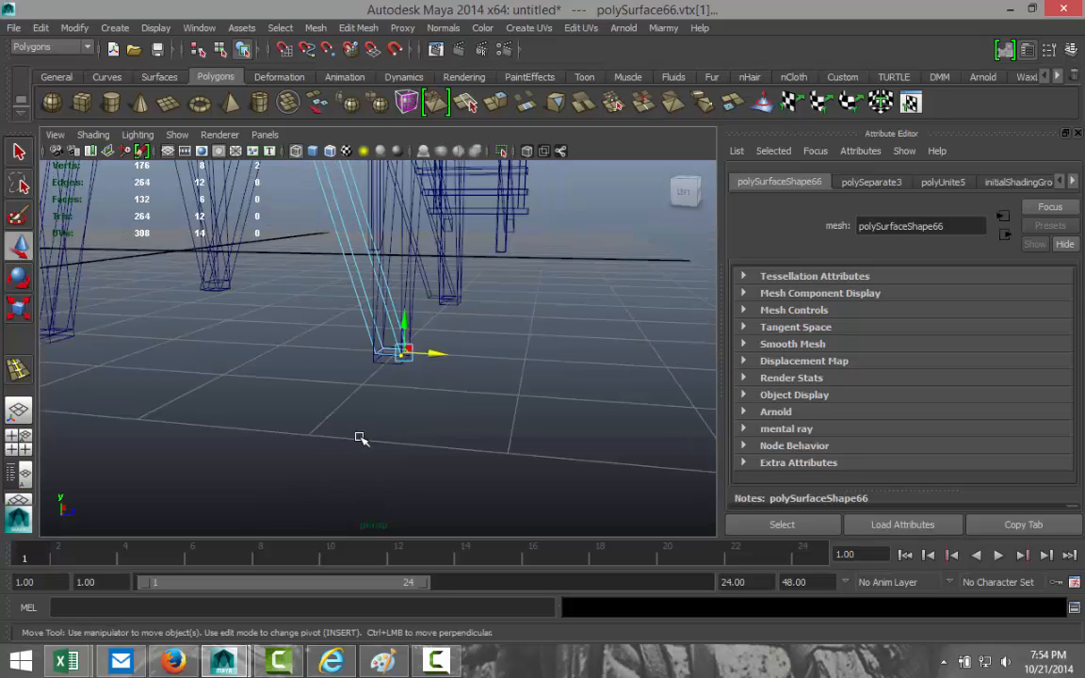
{"action": "mouse_move", "coordinate": [342, 457]}
{"action": "left_mouse_down", "text": "alt"}
{"action": "mouse_move", "coordinate": [356, 392]}
{"action": "mouse_move", "coordinate": [342, 445]}
{"action": "left_mouse_up", "text": "alt"}
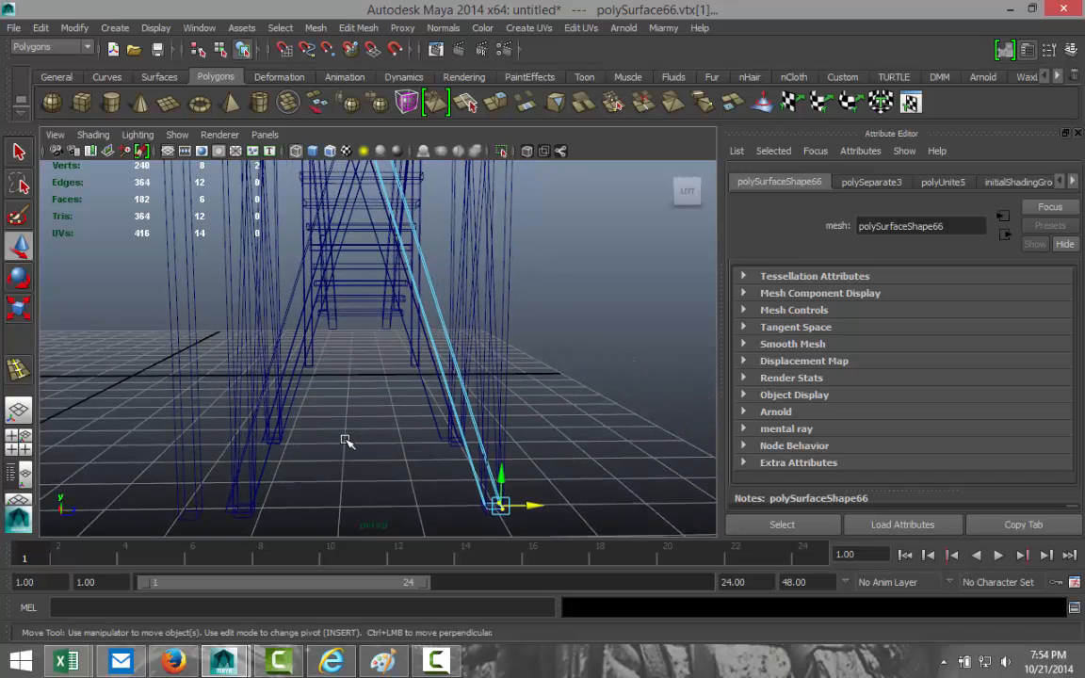
{"action": "key", "text": "5"}
{"action": "scroll", "coordinate": [438, 398], "scroll_direction": "down", "scroll_amount": 4}
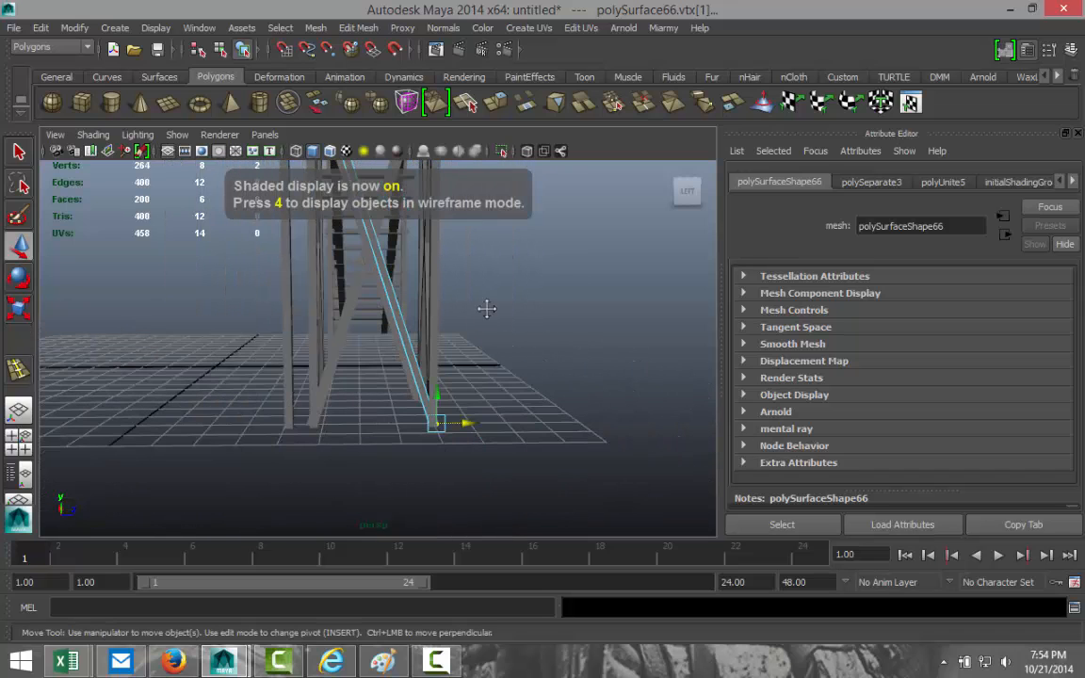
{"action": "mouse_move", "coordinate": [486, 308]}
{"action": "left_mouse_down", "text": "alt"}
{"action": "mouse_move", "coordinate": [501, 416]}
{"action": "mouse_move", "coordinate": [478, 308]}
{"action": "left_mouse_up", "text": "alt"}
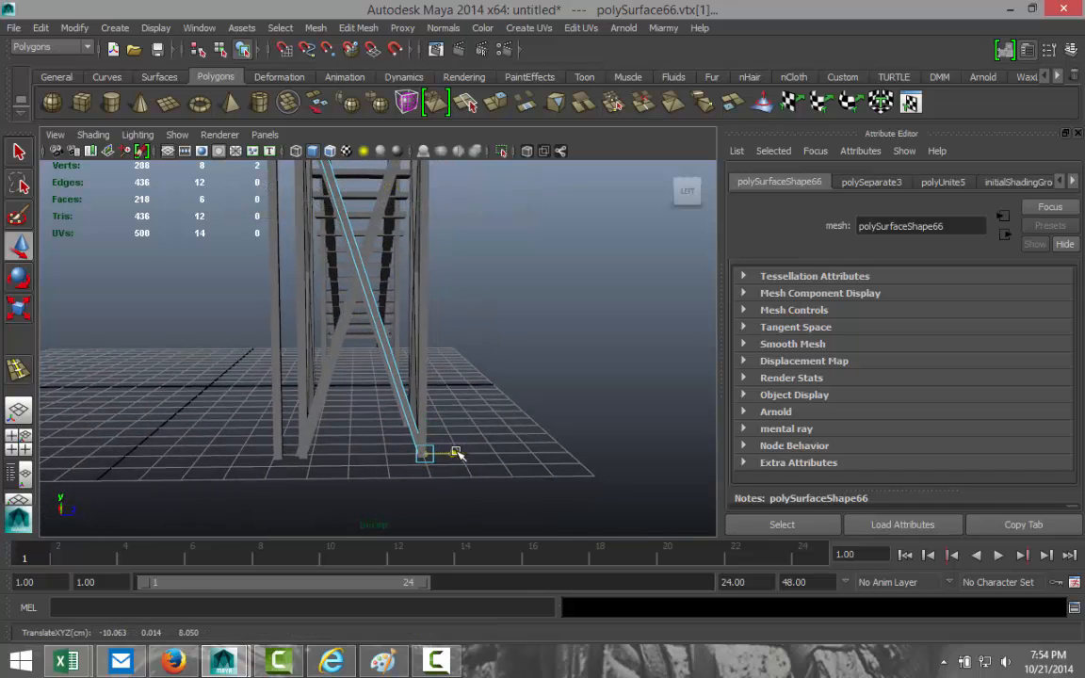
{"action": "left_click", "coordinate": [456, 453]}
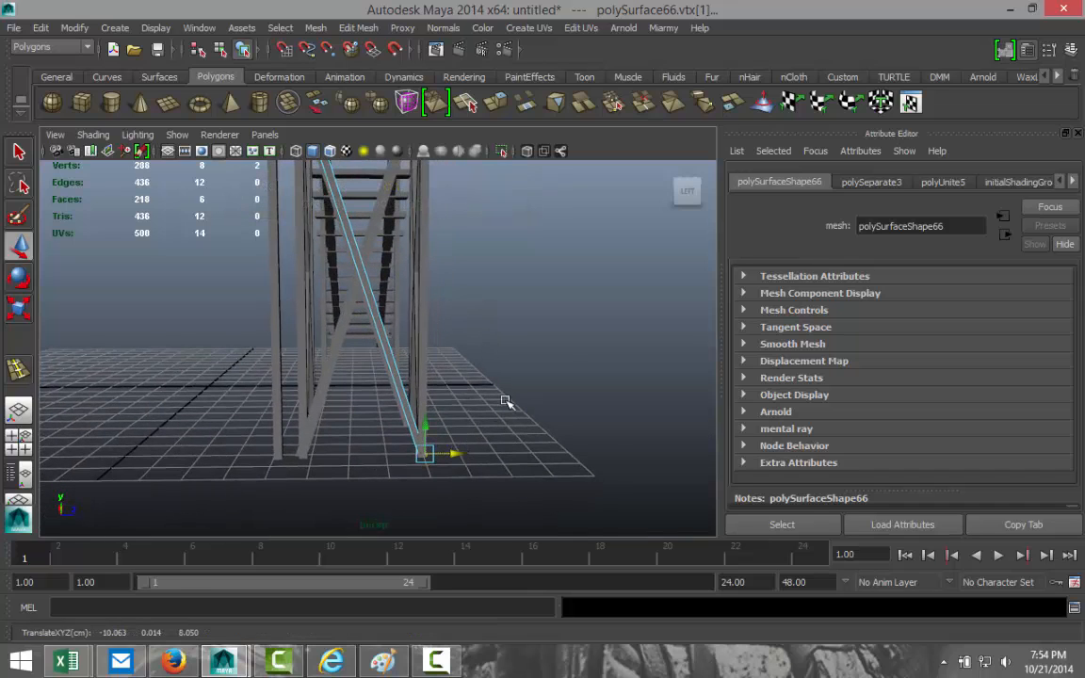
{"action": "left_click", "coordinate": [561, 349]}
Move the crossing brace's protruding lower-end vertices to about Z 4.678 at the post's edge, and select its other lower-end vertices in wireframe.
{"action": "left_click", "coordinate": [327, 379]}
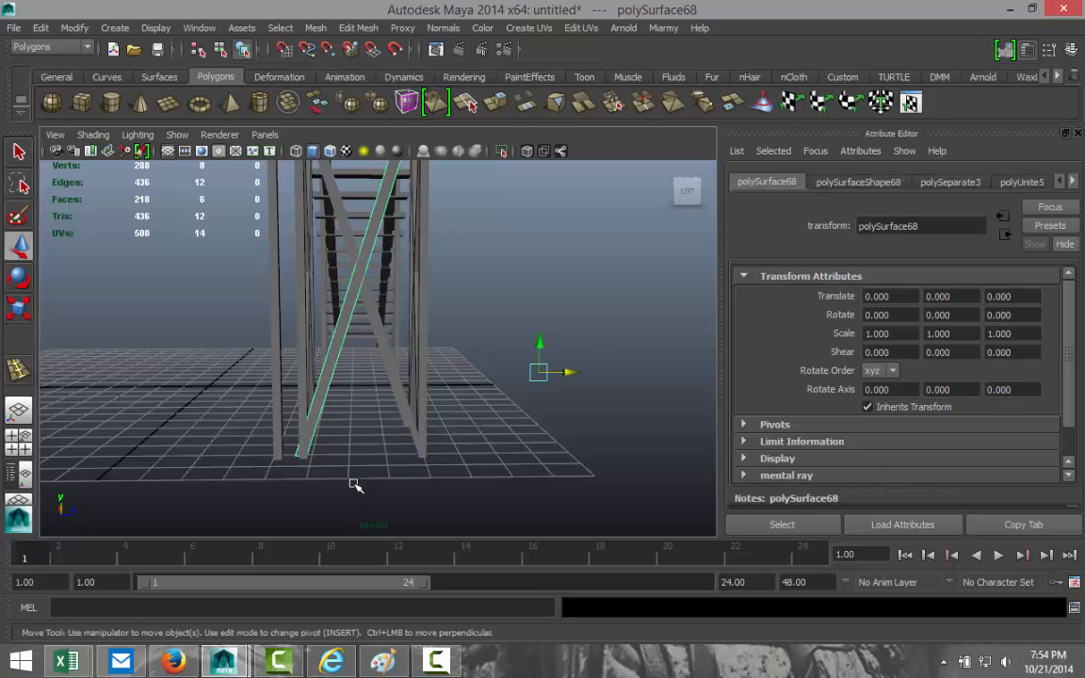
{"action": "left_click_drag", "start_coordinate": [356, 484], "coordinate": [419, 440], "text": "alt"}
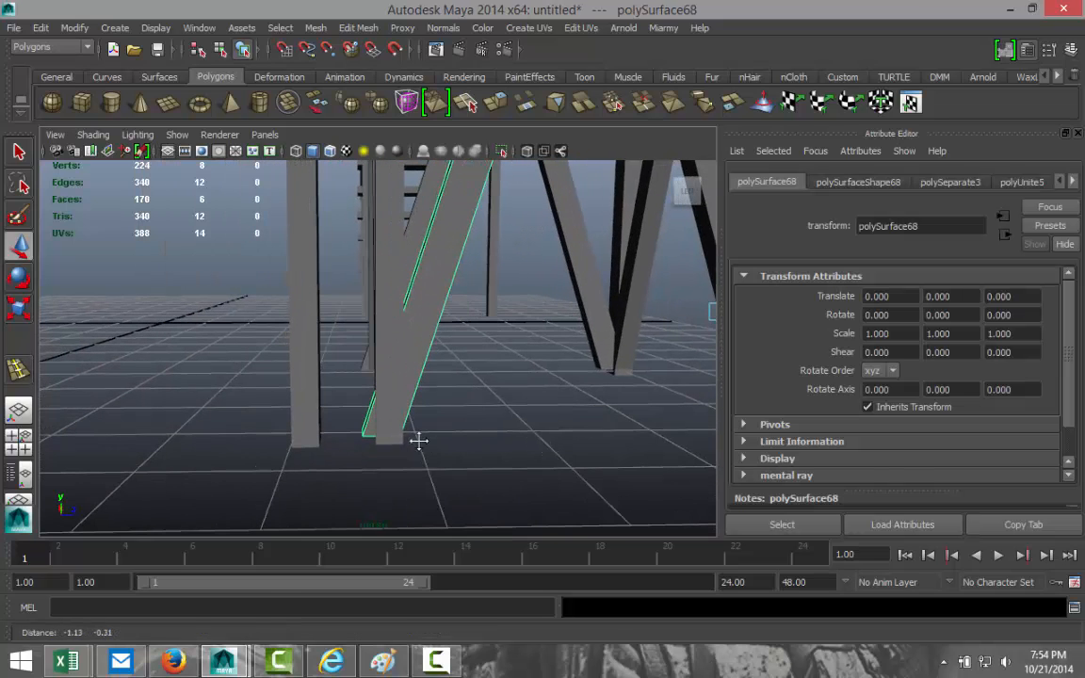
{"action": "right_click_drag", "start_coordinate": [357, 415], "coordinate": [295, 324]}
{"action": "mouse_move", "coordinate": [345, 414]}
{"action": "left_mouse_down"}
{"action": "mouse_move", "coordinate": [369, 464]}
{"action": "mouse_move", "coordinate": [408, 433]}
{"action": "left_mouse_up"}
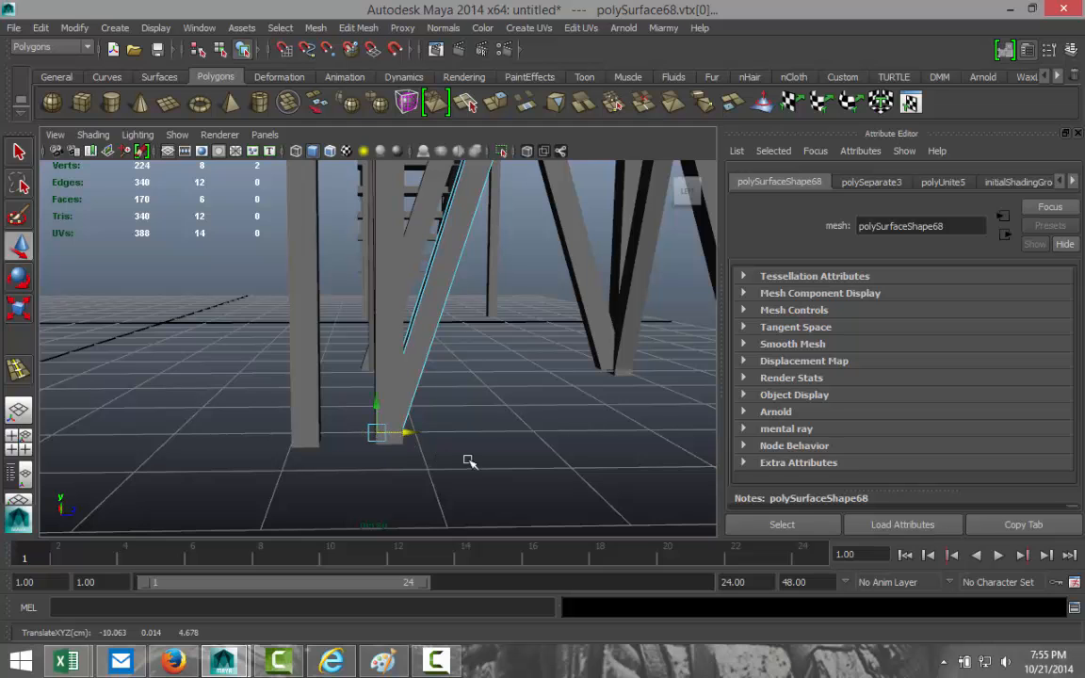
{"action": "middle_click_drag", "start_coordinate": [472, 454], "coordinate": [443, 457], "text": "alt"}
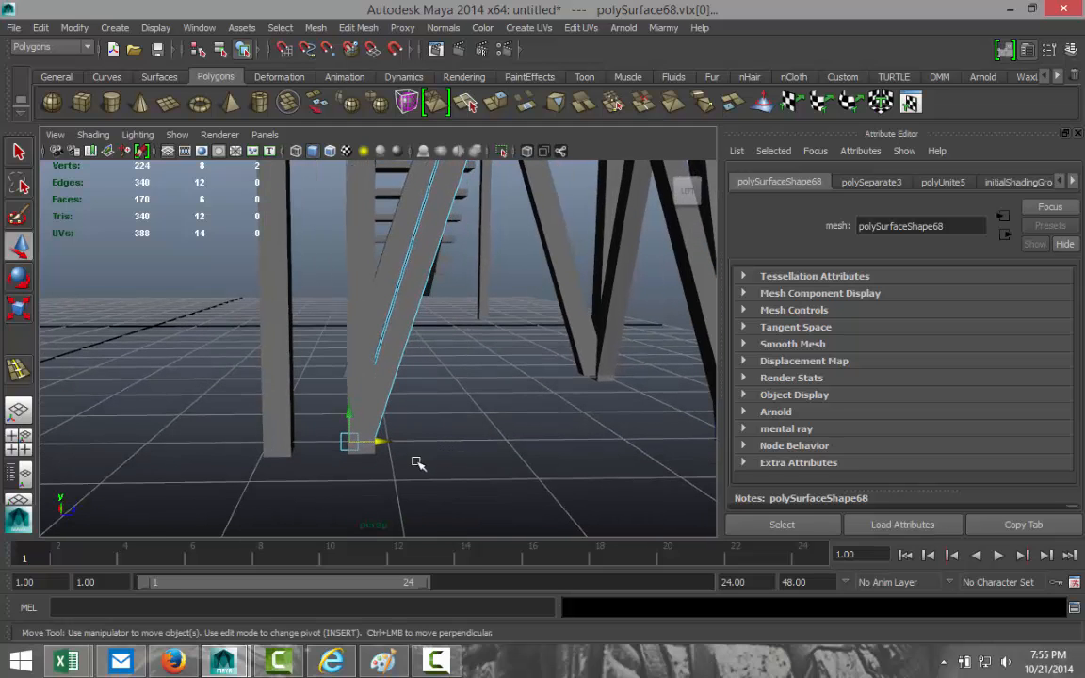
{"action": "key", "text": "4"}
{"action": "scroll", "coordinate": [414, 477], "scroll_direction": "up", "scroll_amount": 2}
{"action": "left_click_drag", "start_coordinate": [352, 478], "coordinate": [400, 506]}
{"action": "scroll", "coordinate": [518, 333], "scroll_direction": "down", "scroll_amount": 3}
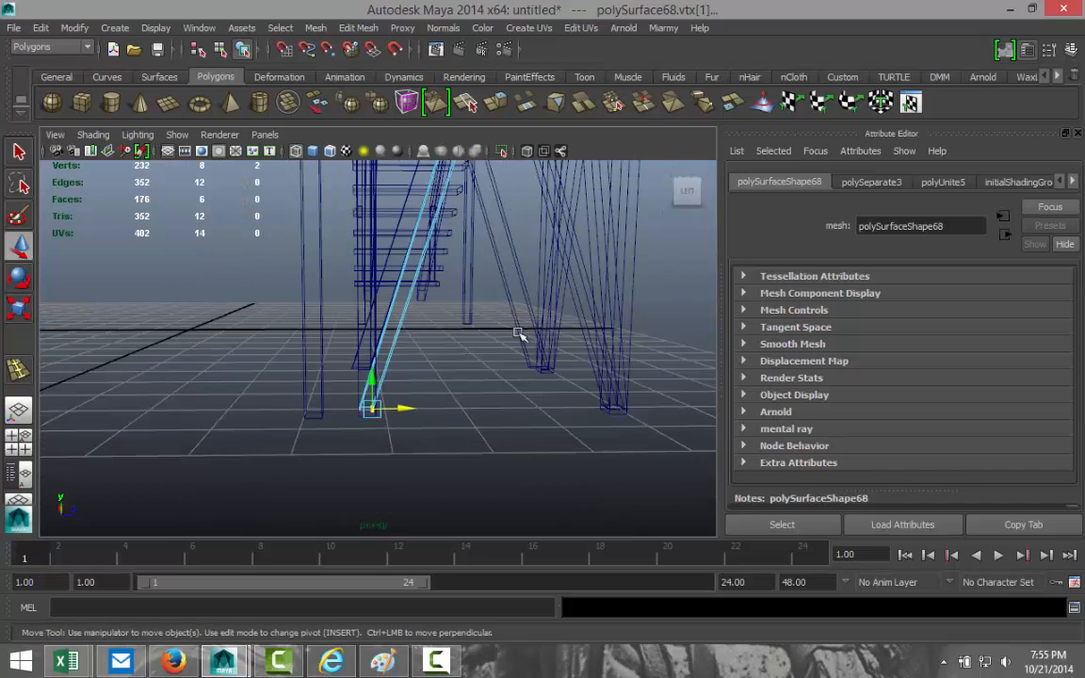
Move the inner upper-end vertices of the crossing brace to about Z 7.860, against the landing post's edge.
{"action": "left_click_drag", "start_coordinate": [561, 244], "coordinate": [617, 165], "text": "alt"}
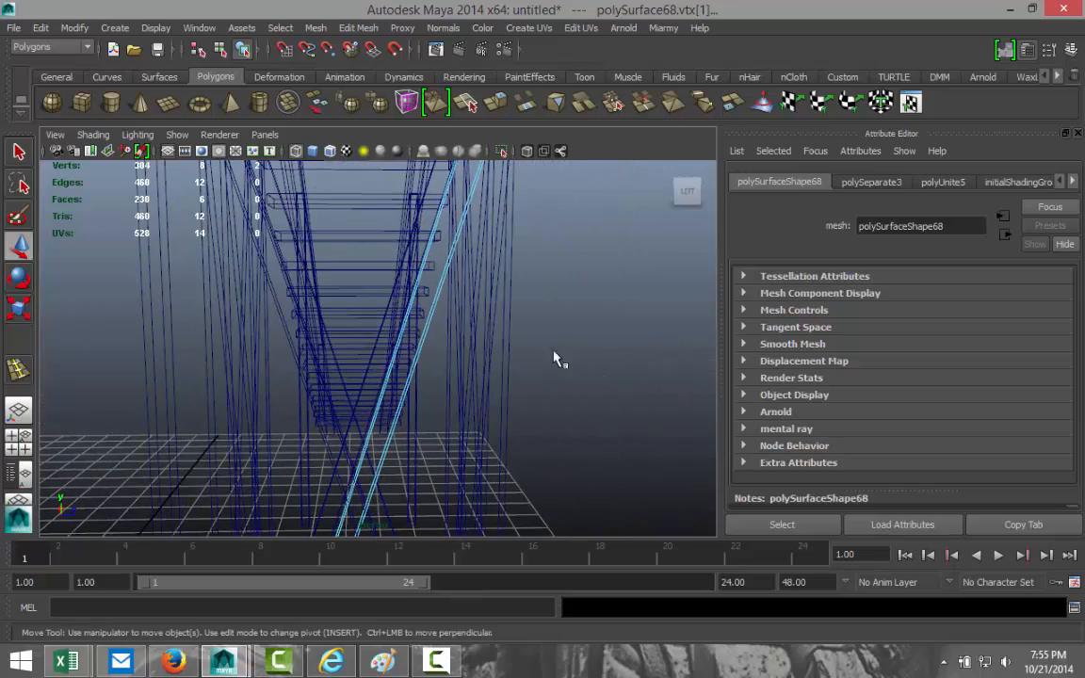
{"action": "left_click_drag", "start_coordinate": [601, 223], "coordinate": [518, 377], "text": "alt"}
{"action": "key", "text": "5"}
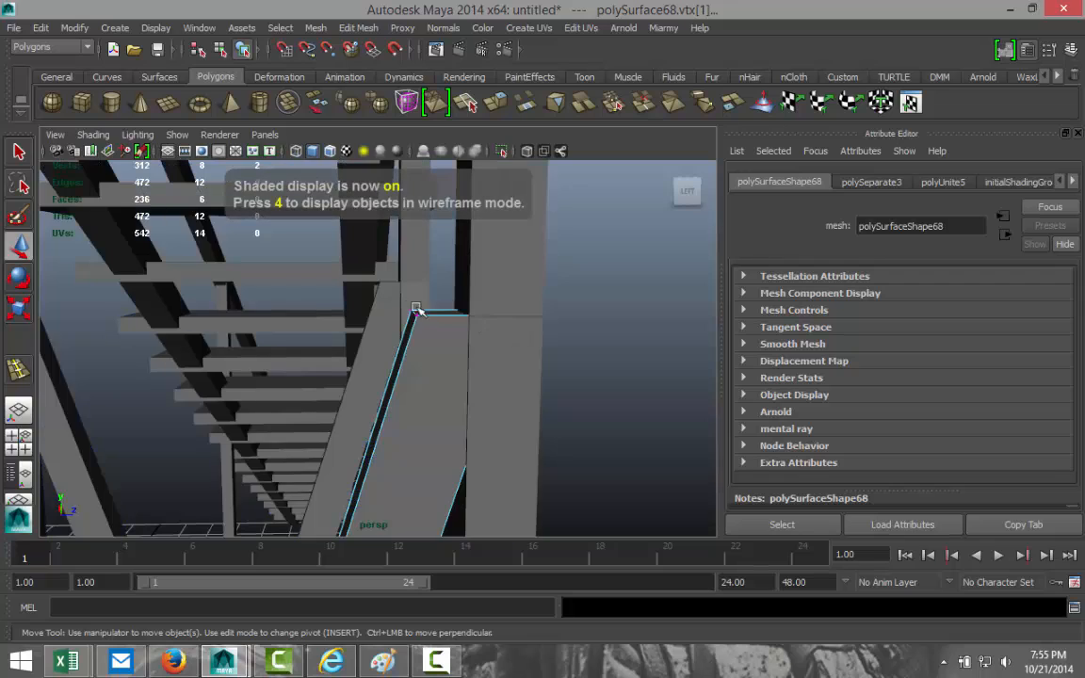
{"action": "left_click", "coordinate": [411, 312]}
{"action": "mouse_move", "coordinate": [443, 311]}
{"action": "left_mouse_down"}
{"action": "mouse_move", "coordinate": [489, 319]}
{"action": "mouse_move", "coordinate": [504, 335]}
{"action": "left_mouse_up"}
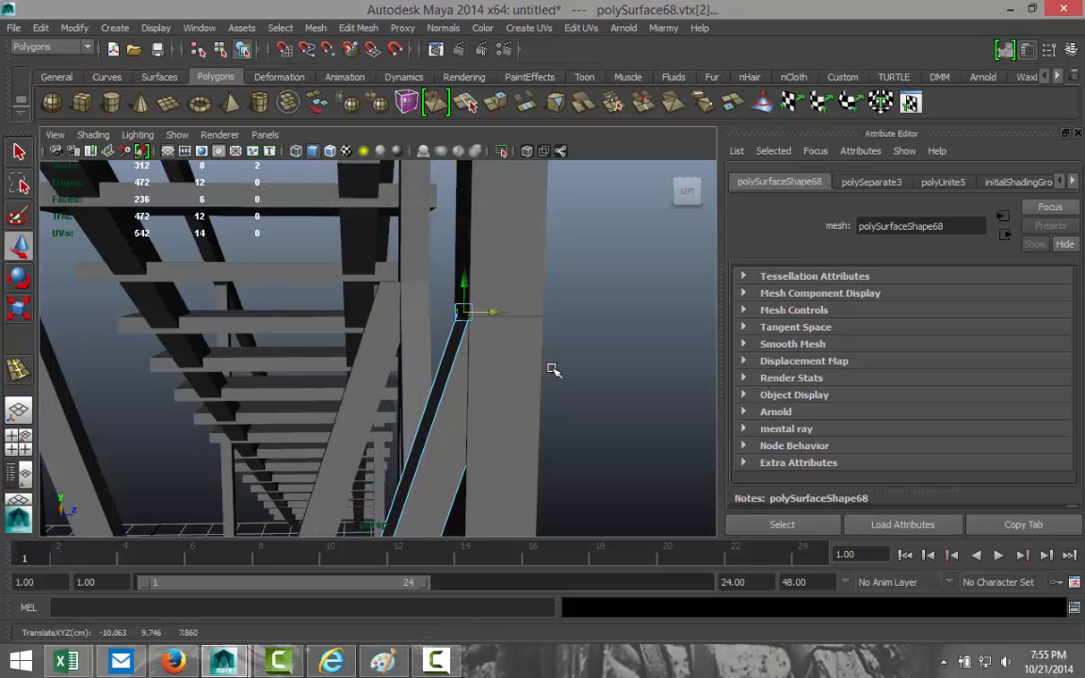
Select the crossing brace's remaining upper-end vertices in wireframe and move them to about Z 7.994 within the post.
{"action": "left_click_drag", "start_coordinate": [553, 370], "coordinate": [544, 368], "text": "alt"}
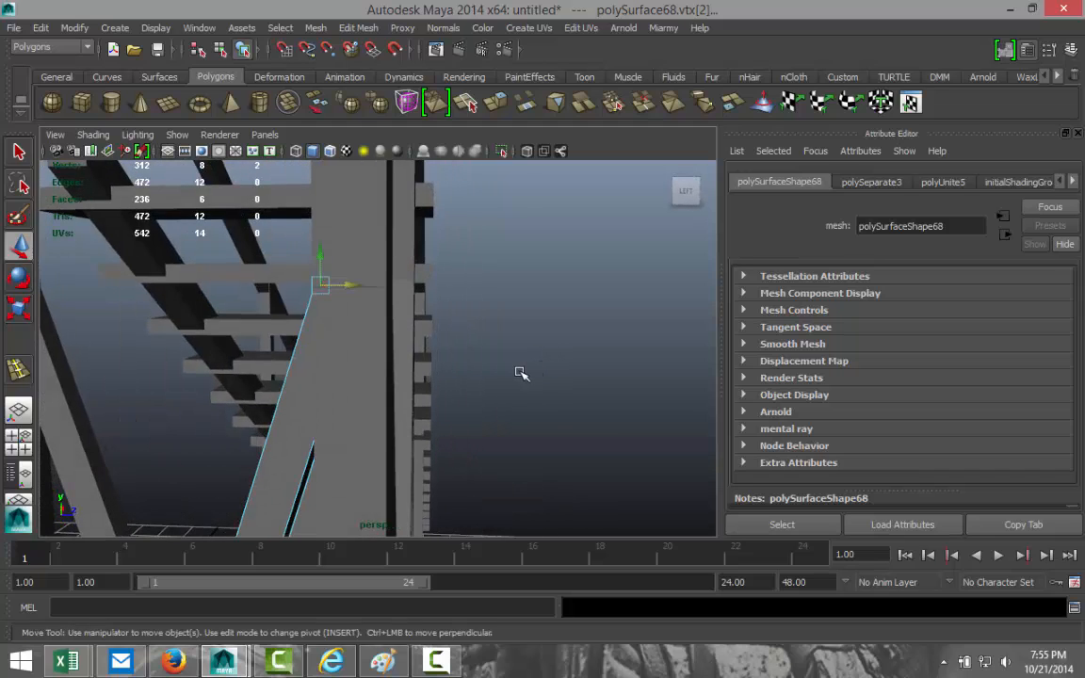
{"action": "key", "text": "4"}
{"action": "left_click", "coordinate": [365, 283]}
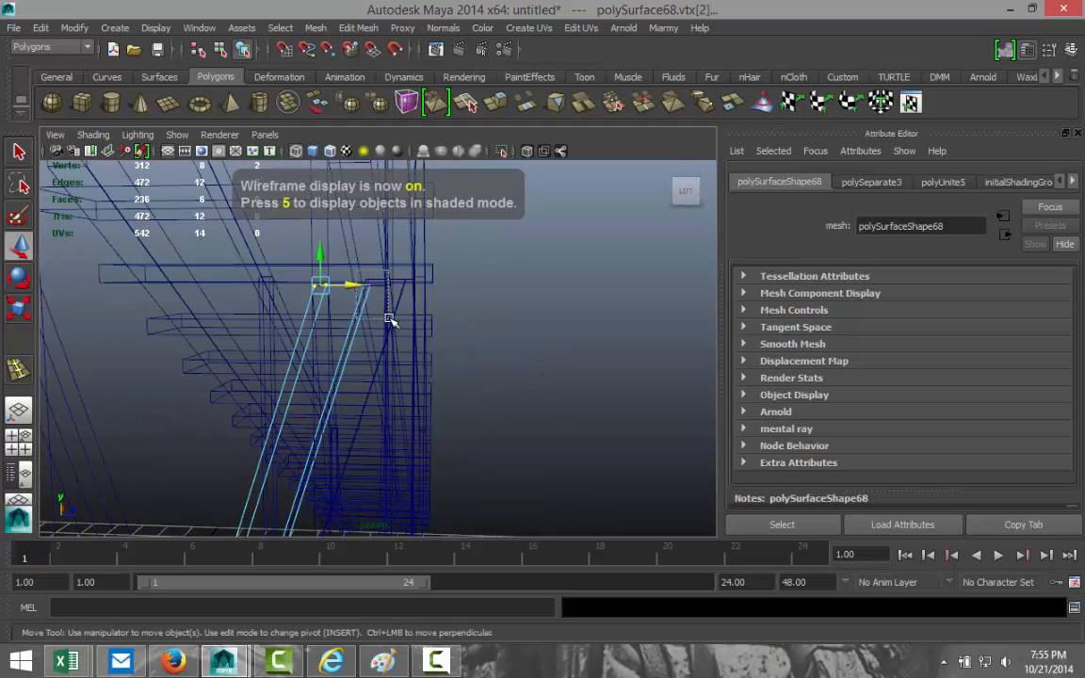
{"action": "key", "text": "5"}
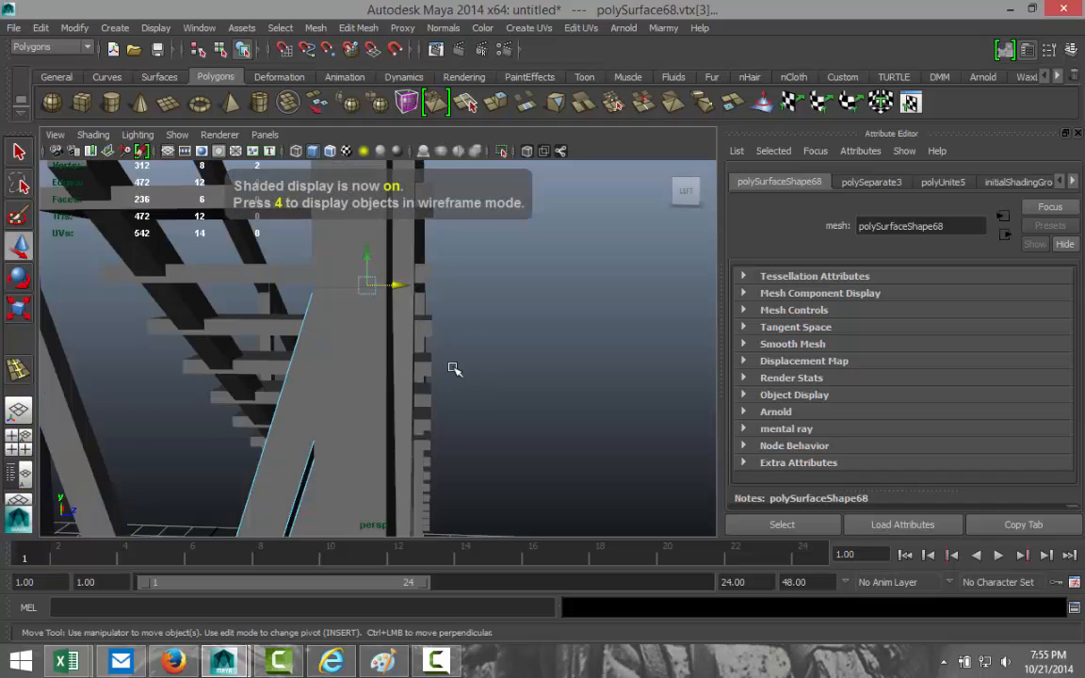
{"action": "mouse_move", "coordinate": [453, 370]}
{"action": "left_mouse_down", "text": "alt"}
{"action": "mouse_move", "coordinate": [408, 356]}
{"action": "mouse_move", "coordinate": [404, 340]}
{"action": "left_mouse_up", "text": "alt"}
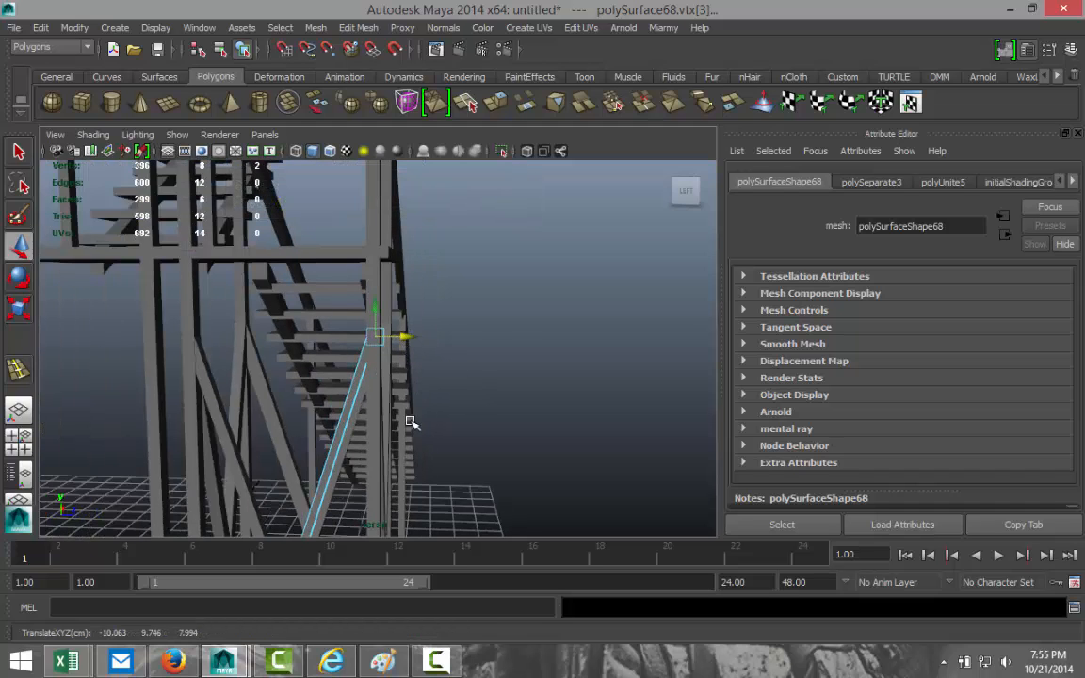
Return to object mode and examine the crossed braces between the landing posts from several angles.
{"action": "left_click_drag", "start_coordinate": [411, 422], "coordinate": [453, 322], "text": "alt"}
{"action": "left_click", "coordinate": [542, 356]}
{"action": "left_click_drag", "start_coordinate": [535, 363], "coordinate": [274, 424], "text": "alt"}
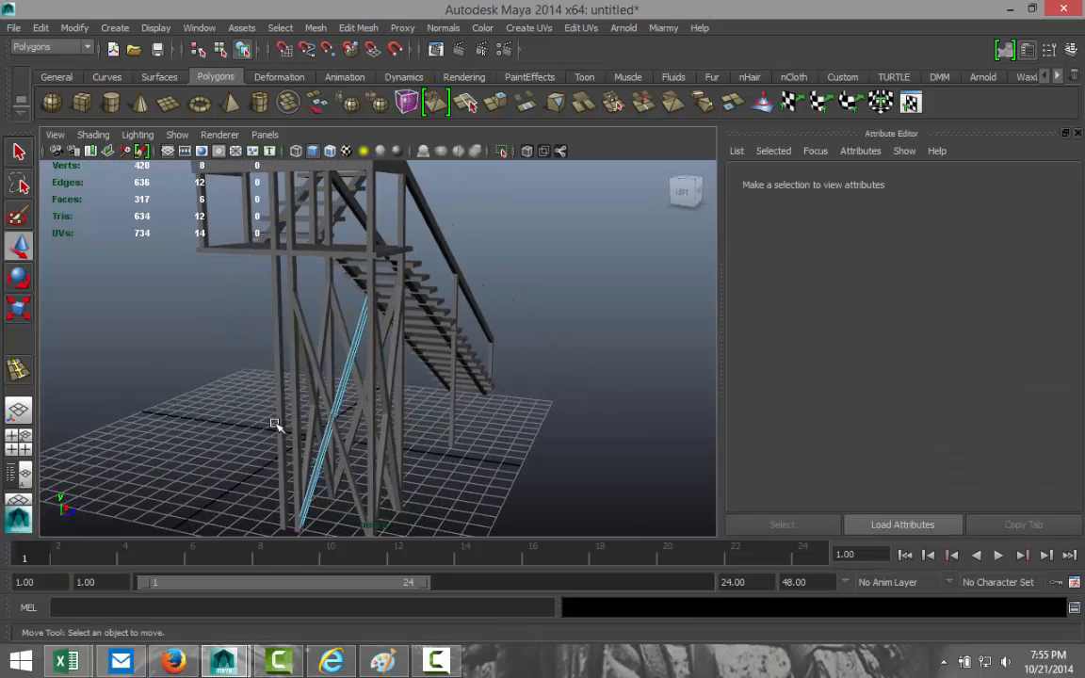
{"action": "scroll", "coordinate": [188, 387], "scroll_direction": "down", "scroll_amount": 4}
{"action": "scroll", "coordinate": [187, 388], "scroll_direction": "up", "scroll_amount": 4}
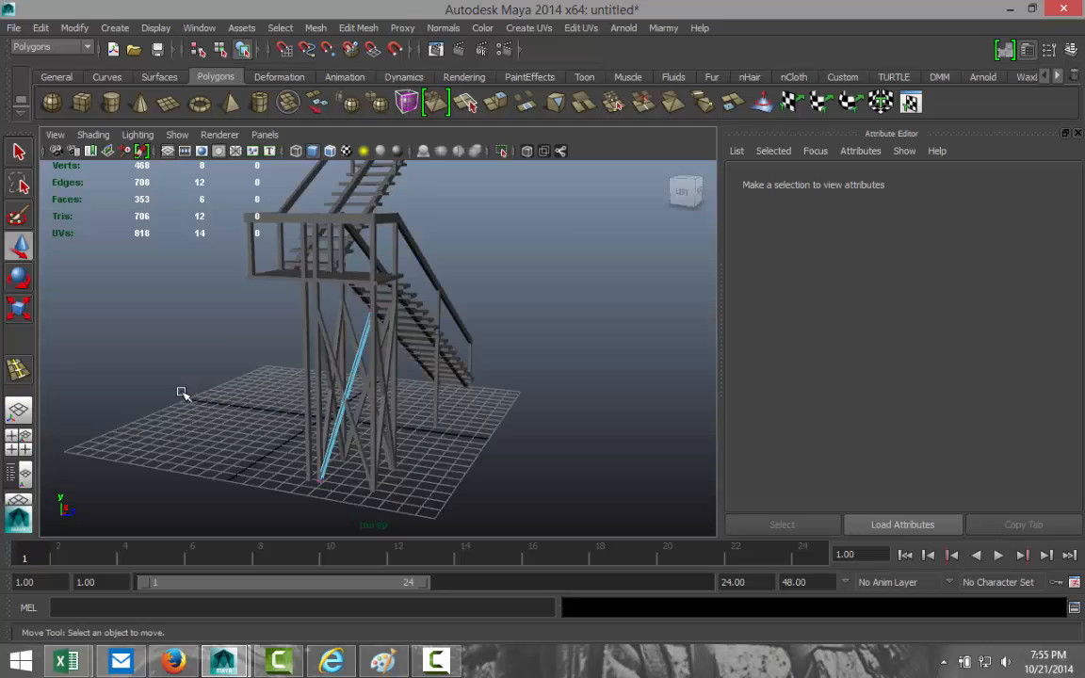
{"action": "middle_click_drag", "start_coordinate": [179, 395], "coordinate": [247, 383], "text": "alt"}
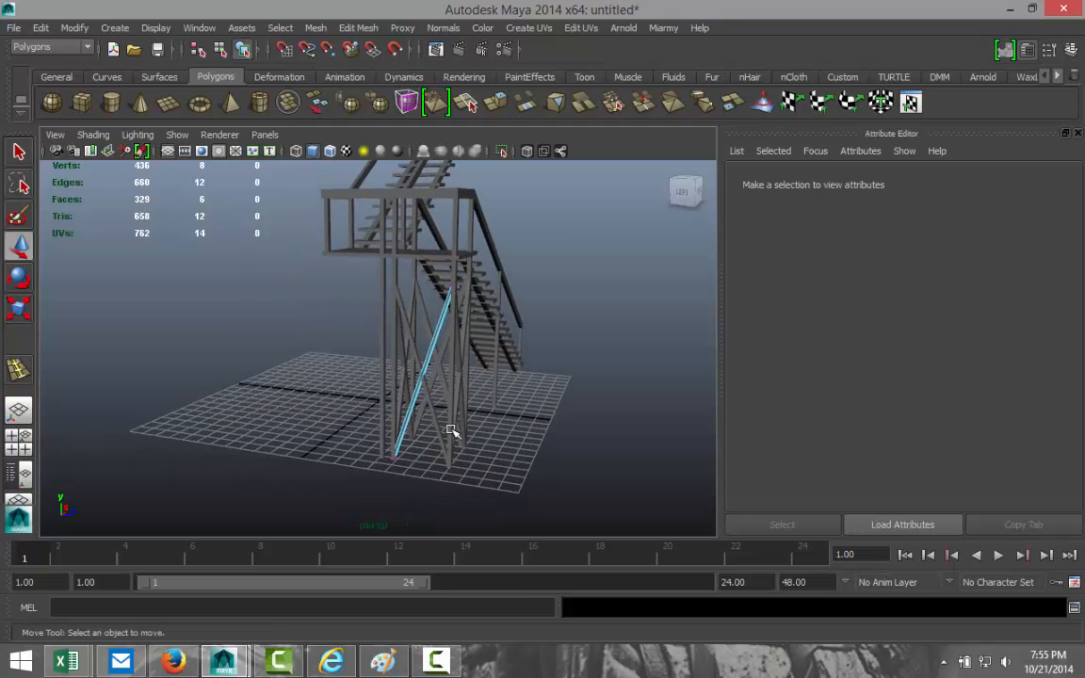
{"action": "right_click_drag", "start_coordinate": [448, 330], "coordinate": [524, 312]}
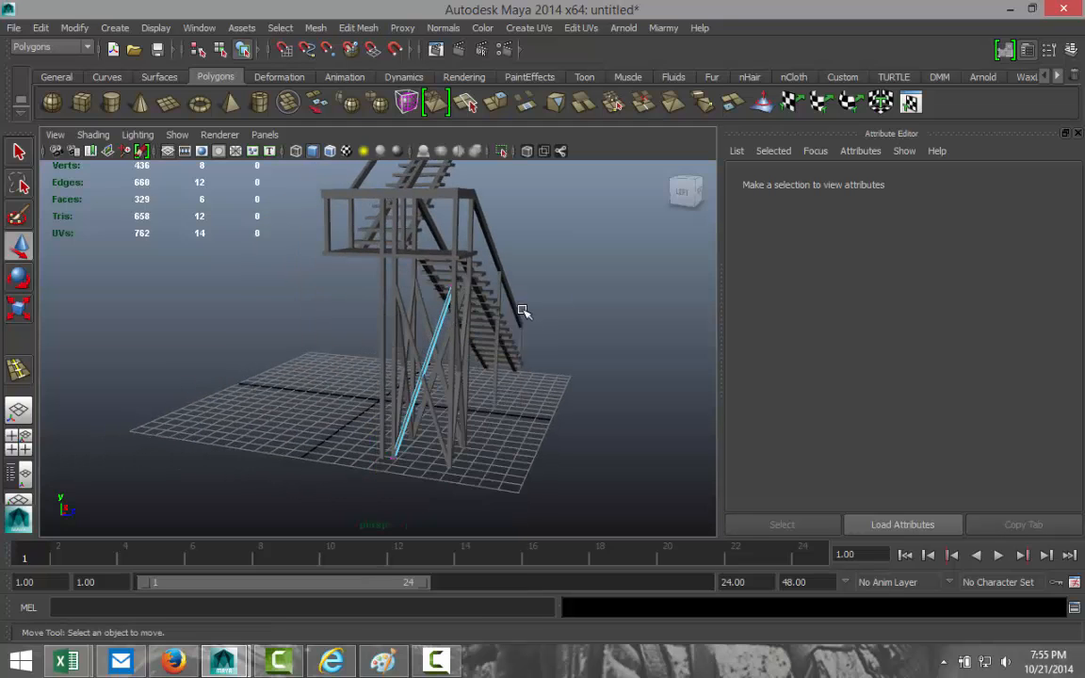
{"action": "left_click", "coordinate": [464, 398]}
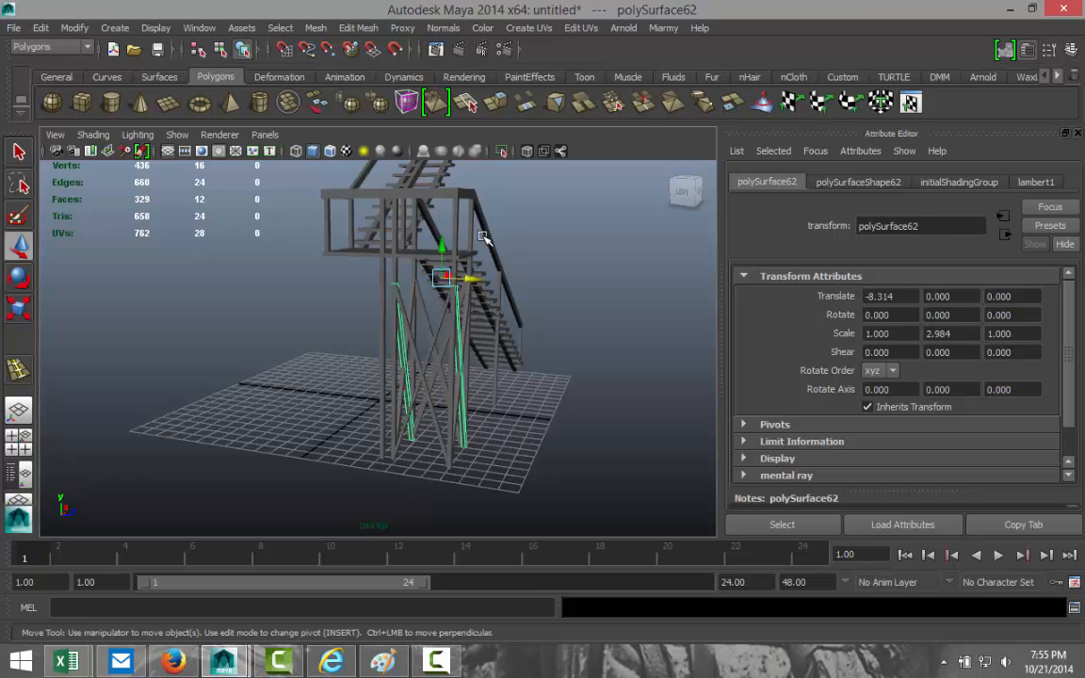
{"action": "left_click", "coordinate": [440, 215]}
{"action": "left_click_drag", "start_coordinate": [450, 416], "coordinate": [498, 459], "text": "alt"}
{"action": "scroll", "coordinate": [499, 457], "scroll_direction": "up", "scroll_amount": 6}
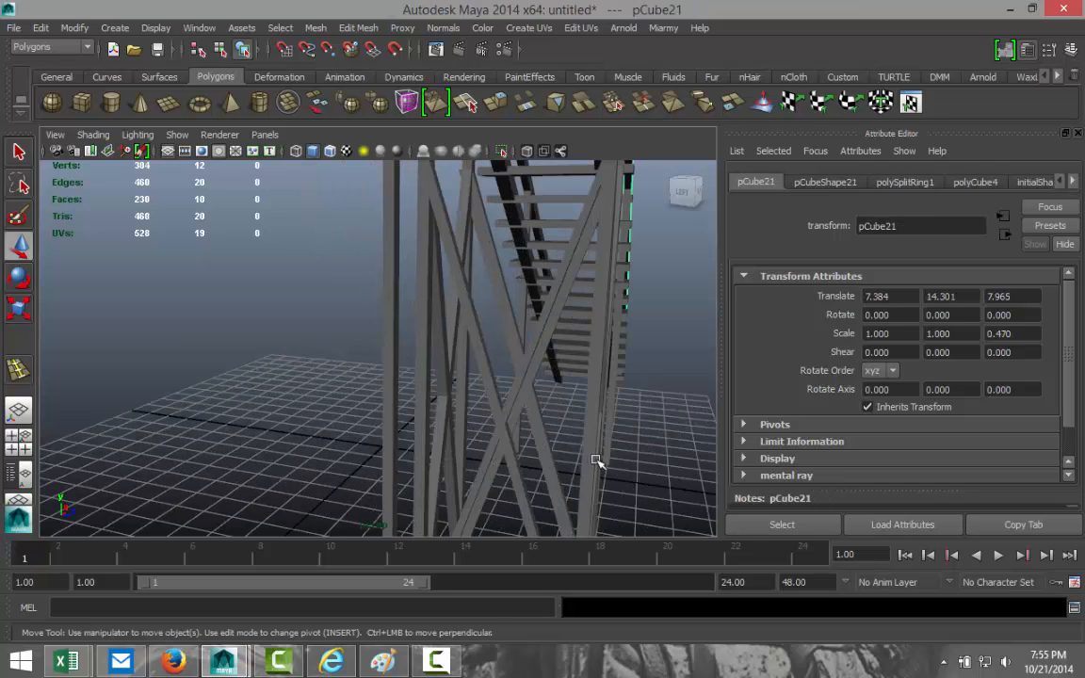
{"action": "left_click_drag", "start_coordinate": [596, 460], "coordinate": [515, 425], "text": "alt"}
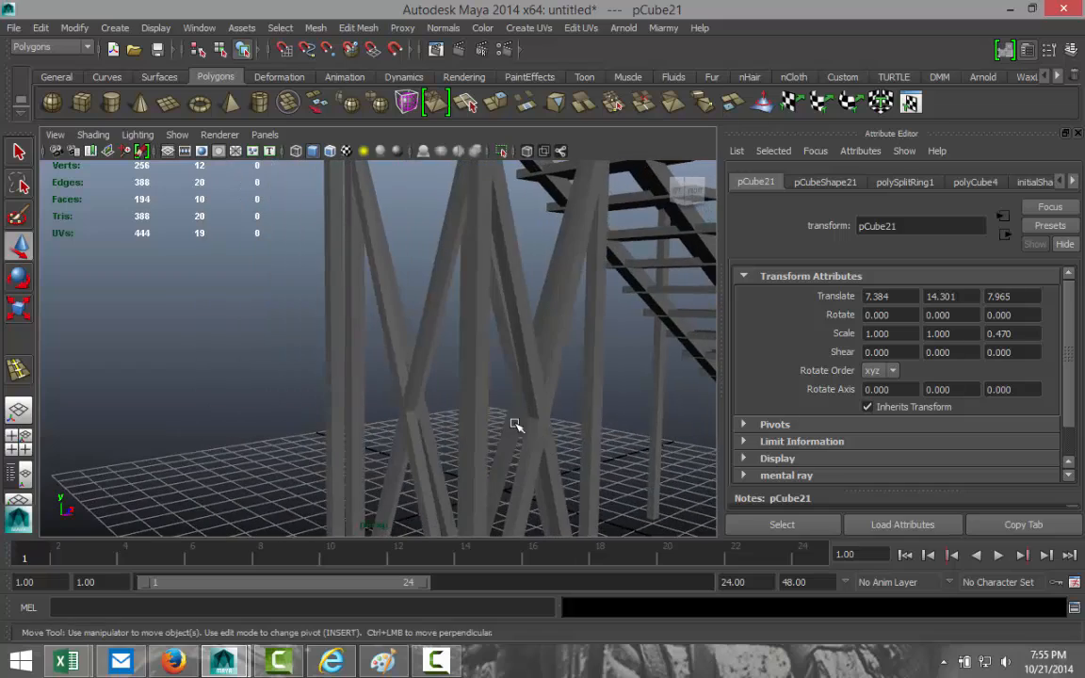
{"action": "left_click_drag", "start_coordinate": [314, 376], "coordinate": [383, 440], "text": "alt"}
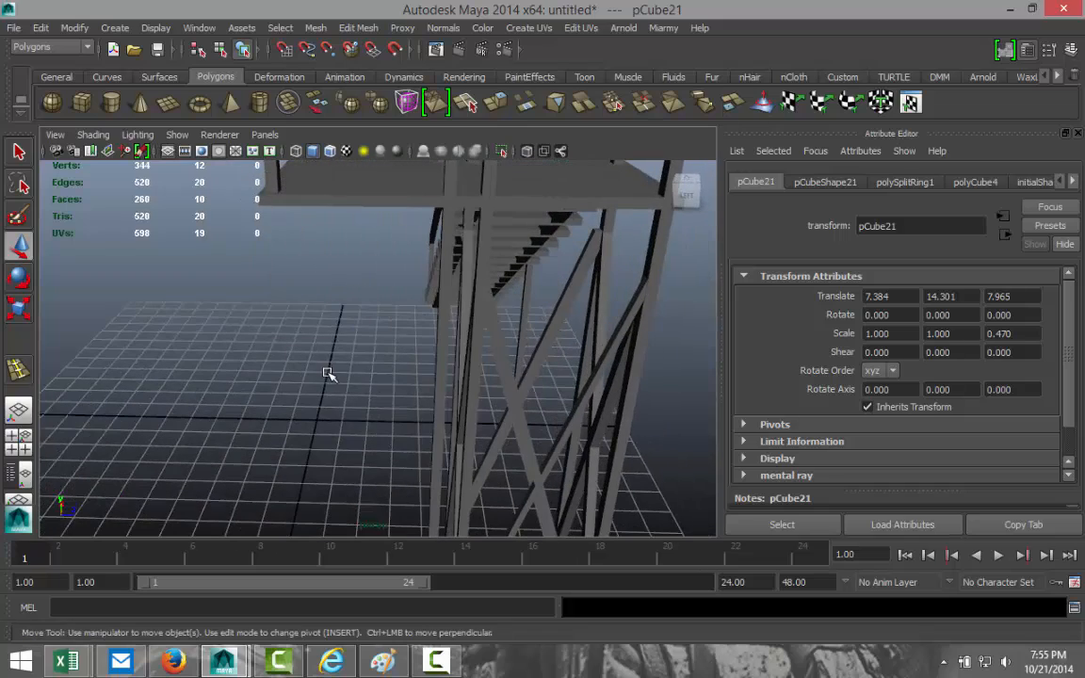
Clear the selection and inspect the full staircase and its braced landing from the front and side.
{"action": "key", "text": "a"}
{"action": "scroll", "coordinate": [537, 387], "scroll_direction": "up", "scroll_amount": 3}
{"action": "left_click", "coordinate": [561, 379]}
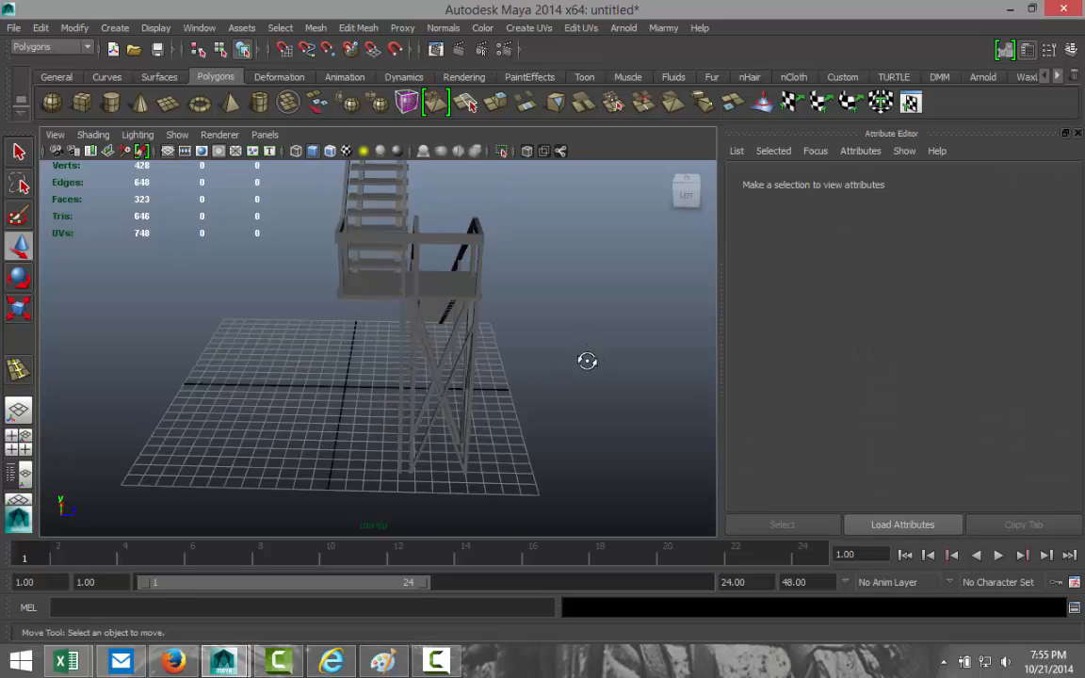
{"action": "left_click_drag", "start_coordinate": [586, 361], "coordinate": [339, 339], "text": "alt"}
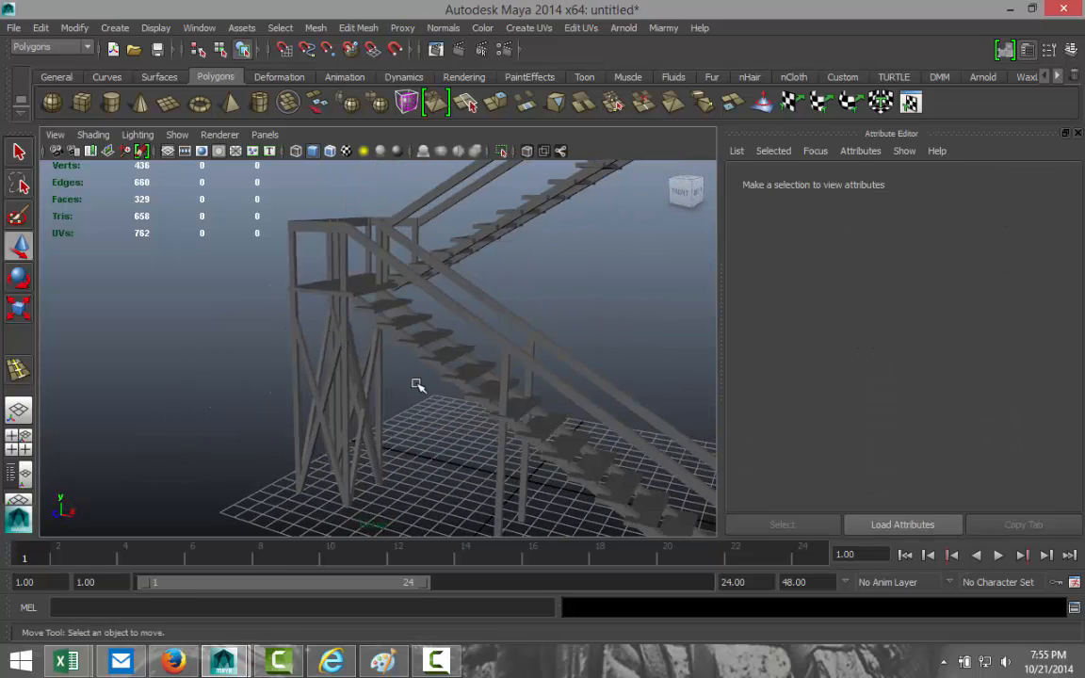
{"action": "right_click_drag", "start_coordinate": [417, 383], "coordinate": [273, 302], "text": "alt"}
{"action": "middle_click_drag", "start_coordinate": [274, 301], "coordinate": [252, 300], "text": "alt"}
{"action": "scroll", "coordinate": [274, 318], "scroll_direction": "down", "scroll_amount": 4}
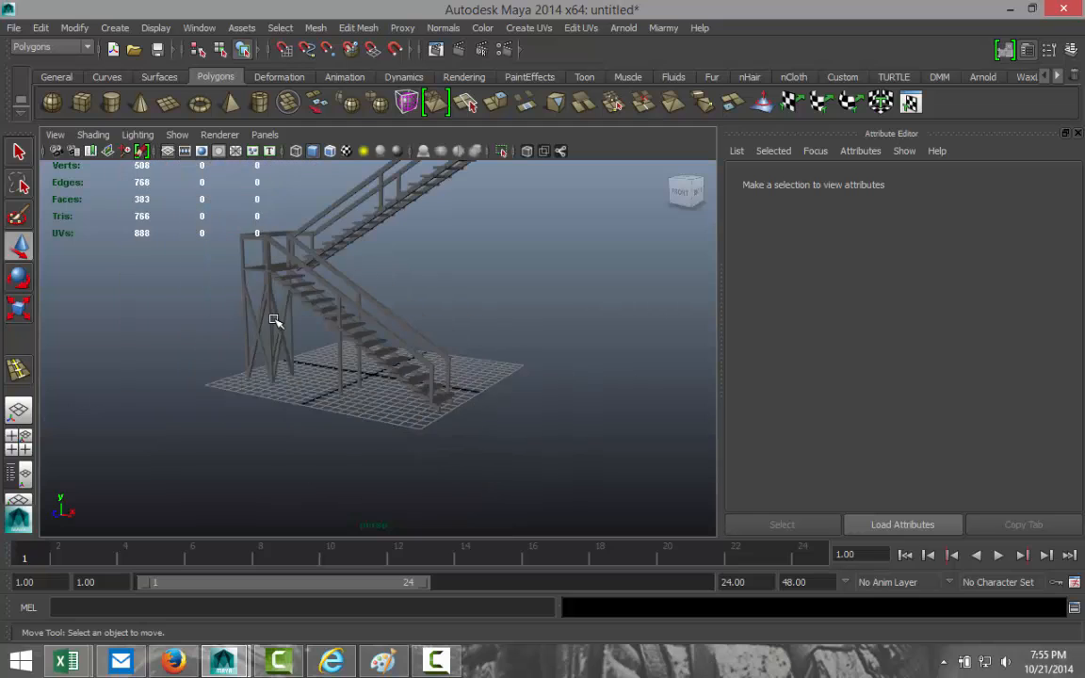
{"action": "scroll", "coordinate": [275, 318], "scroll_direction": "up", "scroll_amount": 2}
{"action": "left_click_drag", "start_coordinate": [208, 366], "coordinate": [273, 388], "text": "alt"}
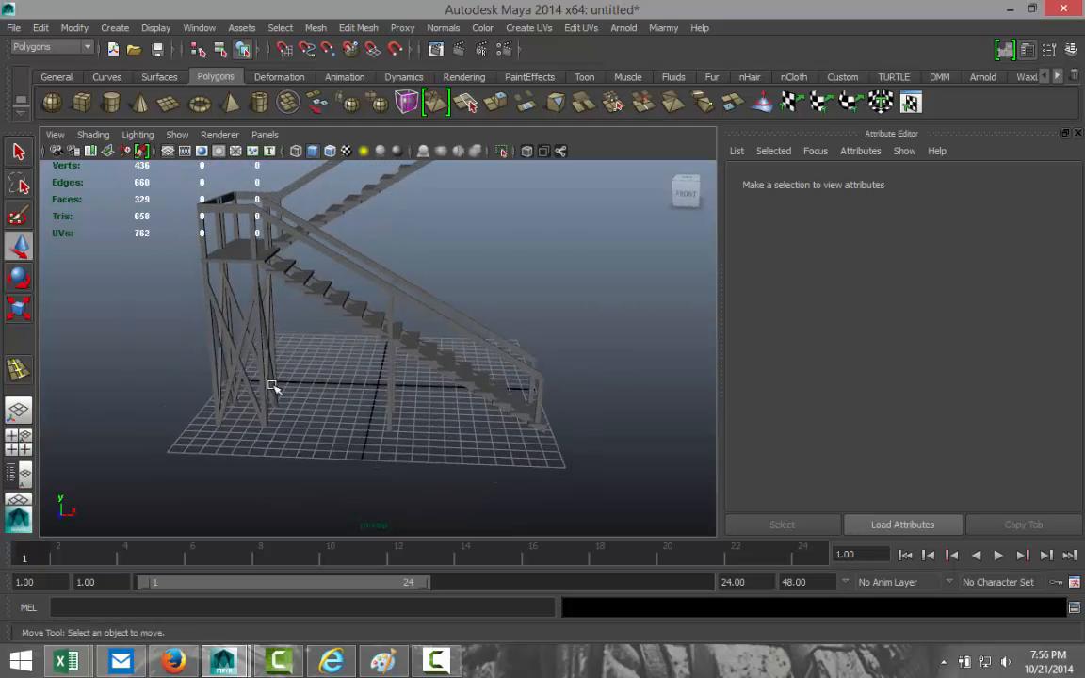
Draw a large polygon plane as the ground, extending well beyond the grid around the staircase.
{"action": "scroll", "coordinate": [273, 387], "scroll_direction": "down", "scroll_amount": 5}
{"action": "left_click", "coordinate": [170, 107]}
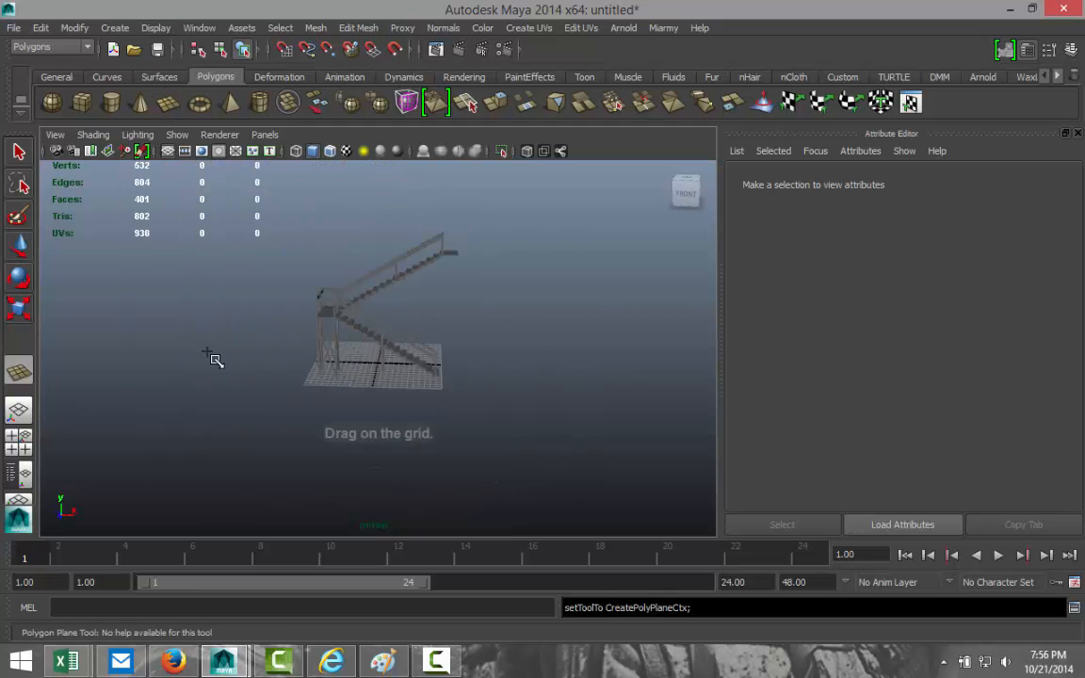
{"action": "left_click_drag", "start_coordinate": [181, 310], "coordinate": [758, 523]}
{"action": "key", "text": "w"}
{"action": "scroll", "coordinate": [593, 467], "scroll_direction": "up", "scroll_amount": 5}
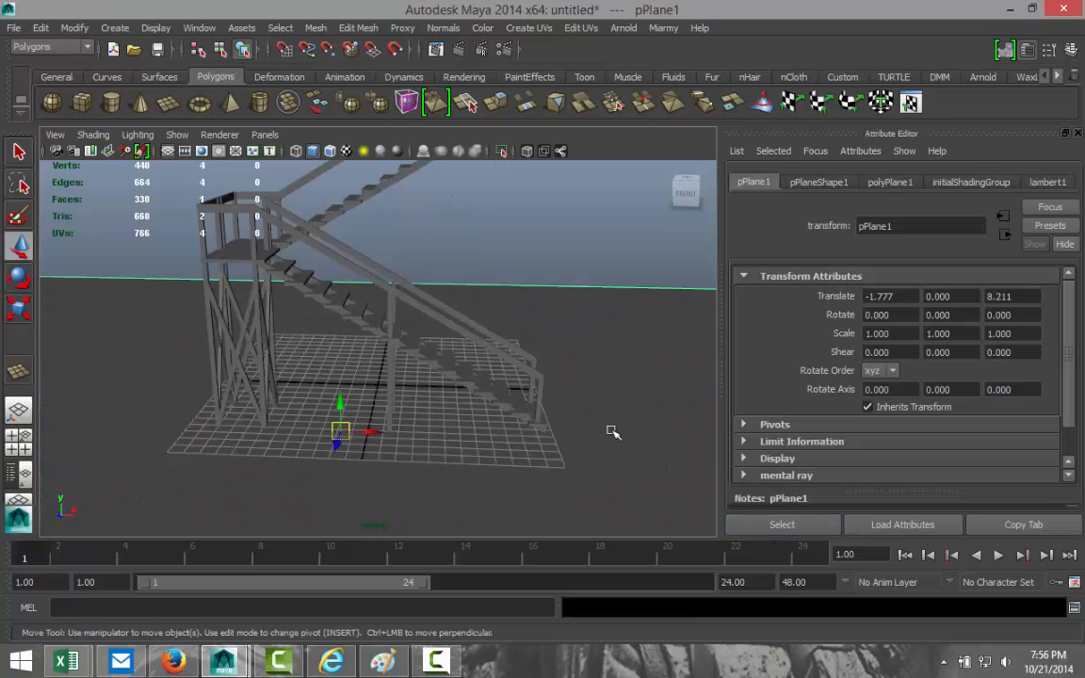
Draw a polygon cube behind the staircase, about 19.0 wide, 8.4 high and 14.4 deep, as a building block.
{"action": "left_click_drag", "start_coordinate": [612, 432], "coordinate": [516, 455], "text": "alt"}
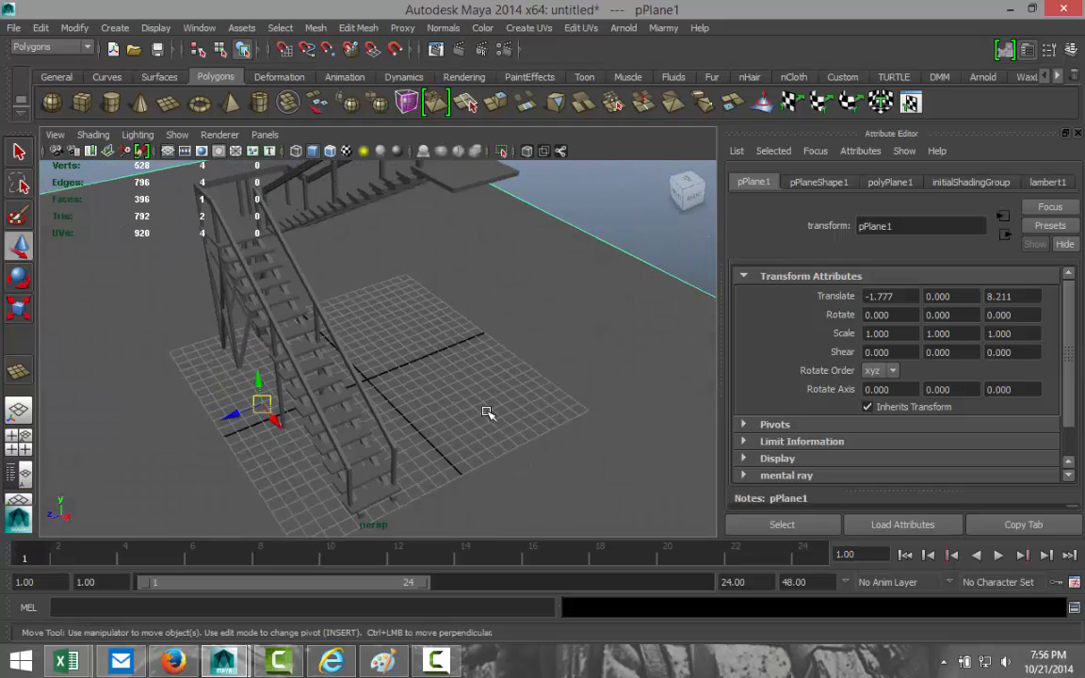
{"action": "left_click_drag", "start_coordinate": [386, 405], "coordinate": [202, 347], "text": "alt"}
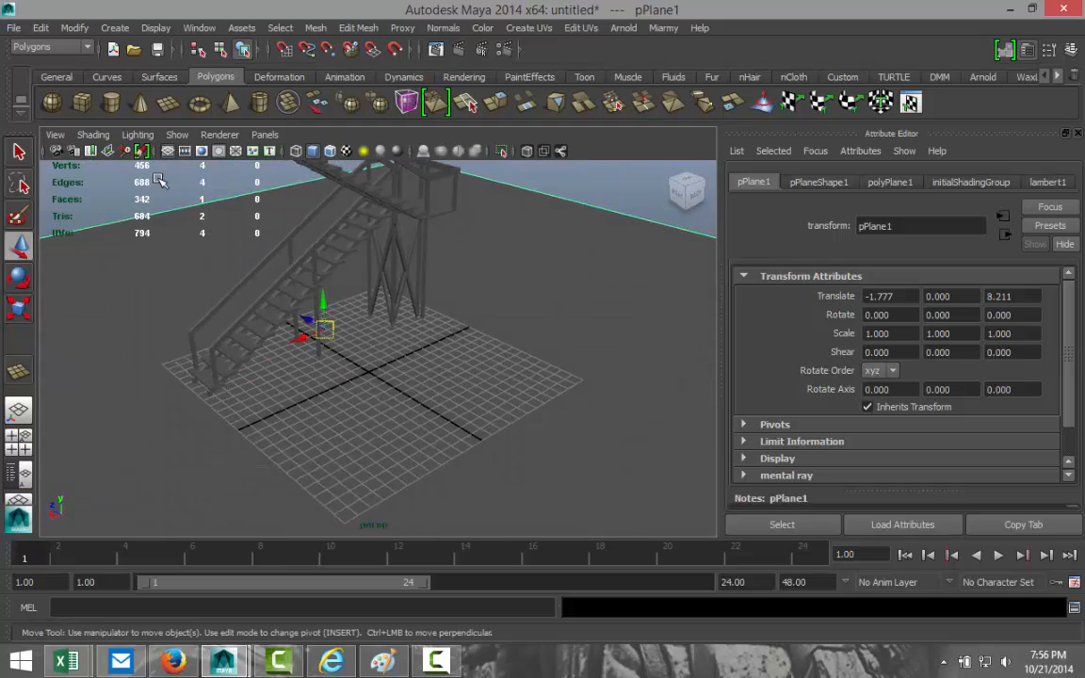
{"action": "left_click", "coordinate": [83, 106]}
{"action": "left_click_drag", "start_coordinate": [301, 407], "coordinate": [597, 304]}
In the top view, move the cube to about X -0.806, Z -6.637, flush with the landing's outer corner and the staircase's back.
{"action": "left_click", "coordinate": [24, 438]}
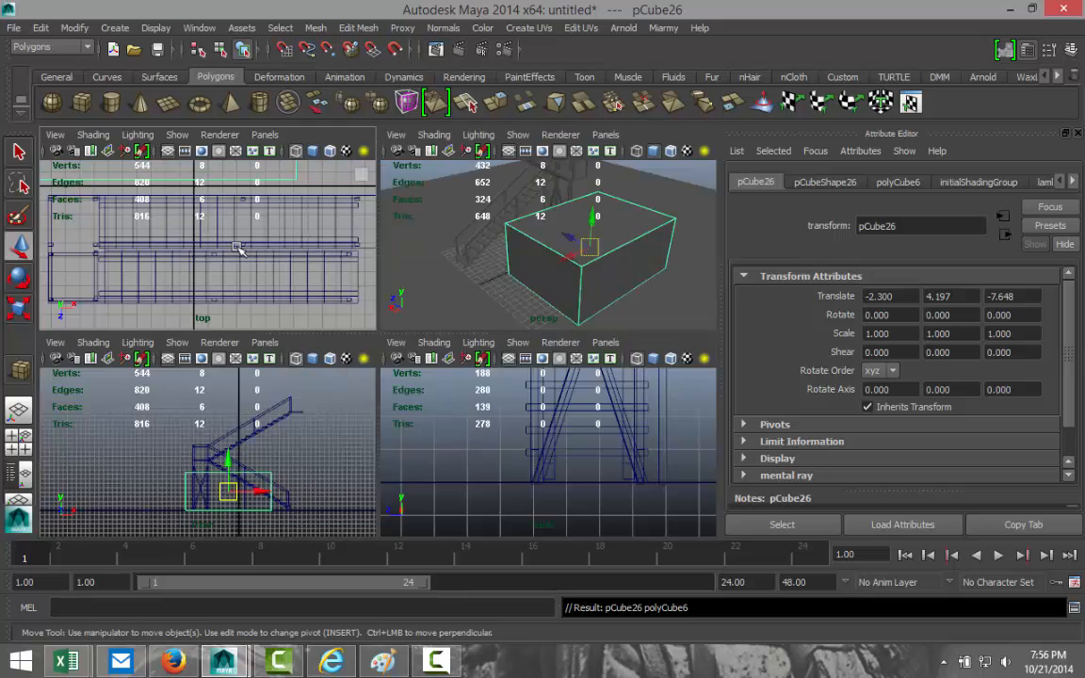
{"action": "key", "text": "space"}
{"action": "scroll", "coordinate": [314, 293], "scroll_direction": "down", "scroll_amount": 5}
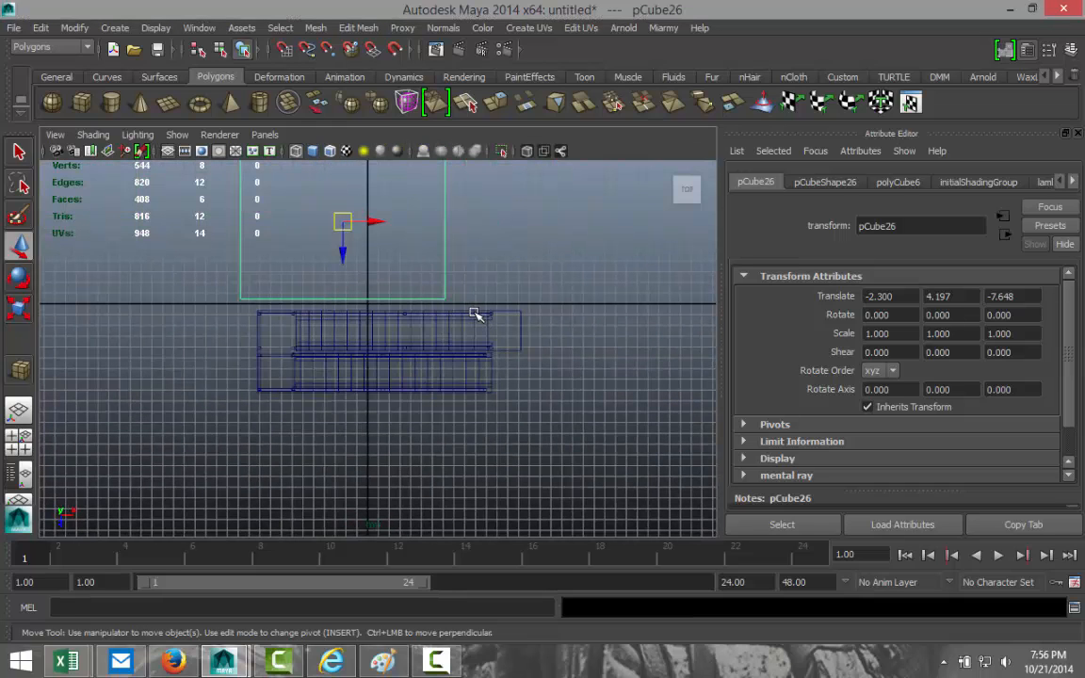
{"action": "left_click_drag", "start_coordinate": [356, 222], "coordinate": [366, 265]}
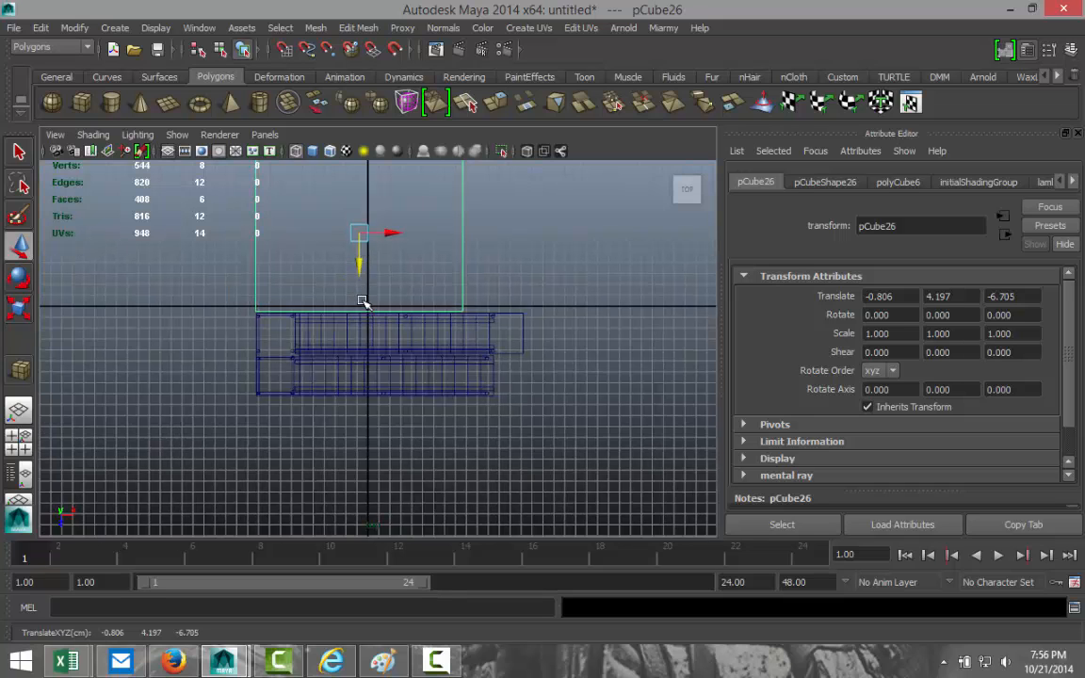
{"action": "key", "text": "f"}
{"action": "middle_click_drag", "start_coordinate": [419, 433], "coordinate": [451, 244], "text": "alt"}
{"action": "left_click_drag", "start_coordinate": [416, 188], "coordinate": [414, 186]}
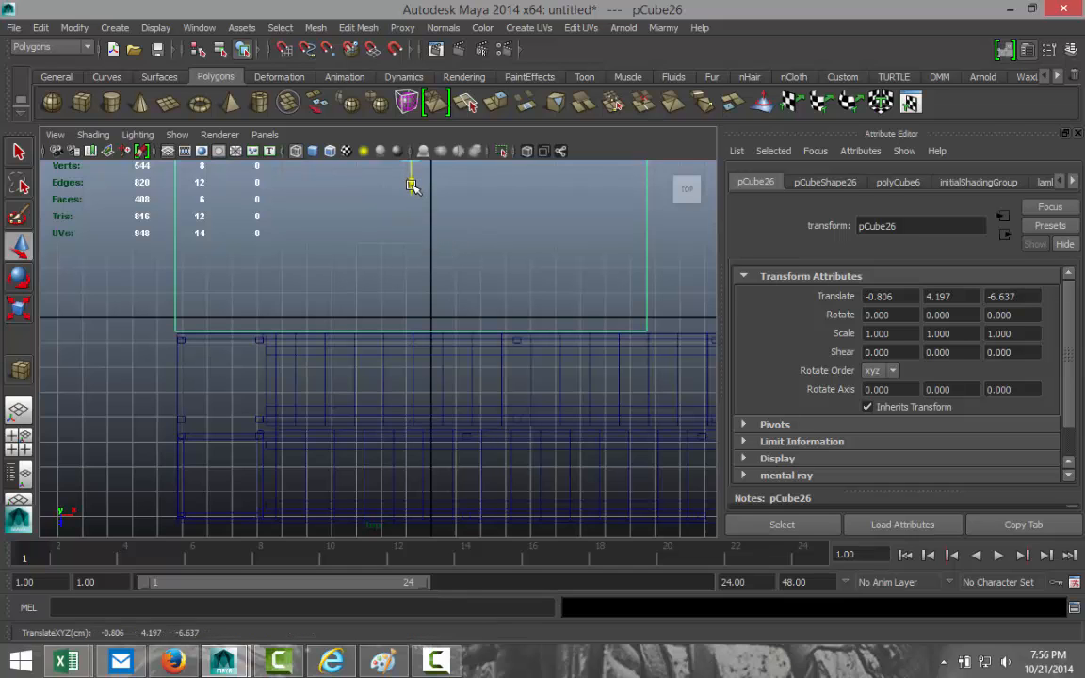
{"action": "scroll", "coordinate": [472, 239], "scroll_direction": "down", "scroll_amount": 3}
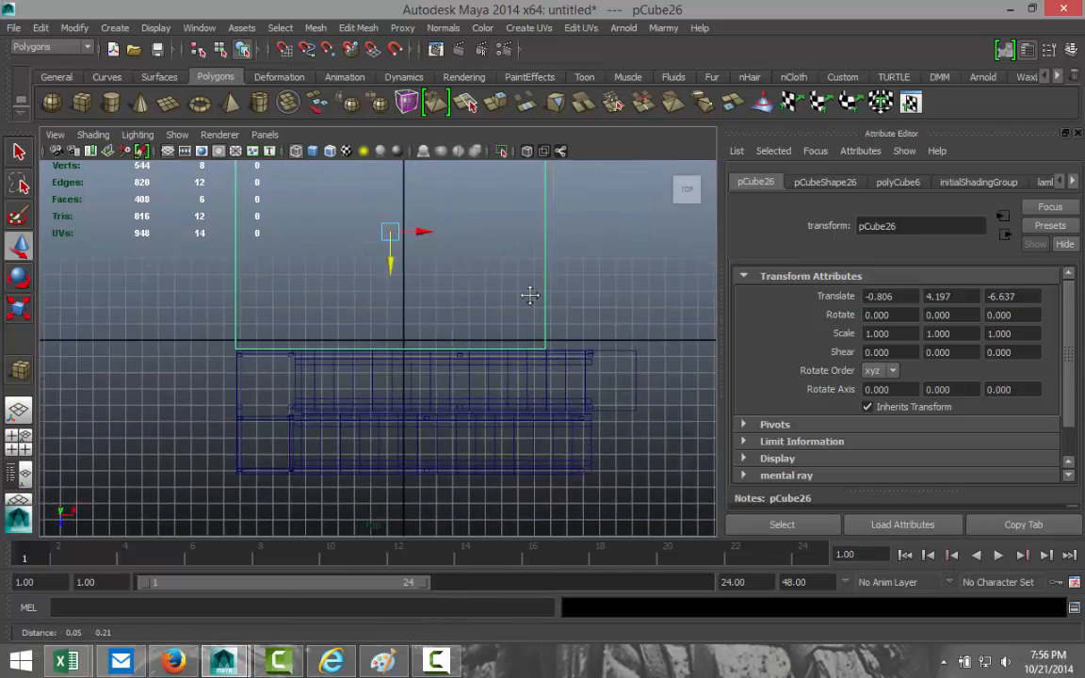
Move the cube's side edges beside the upper platform to about X 14.948, extending the block past the platform.
{"action": "scroll", "coordinate": [528, 293], "scroll_direction": "down", "scroll_amount": 2}
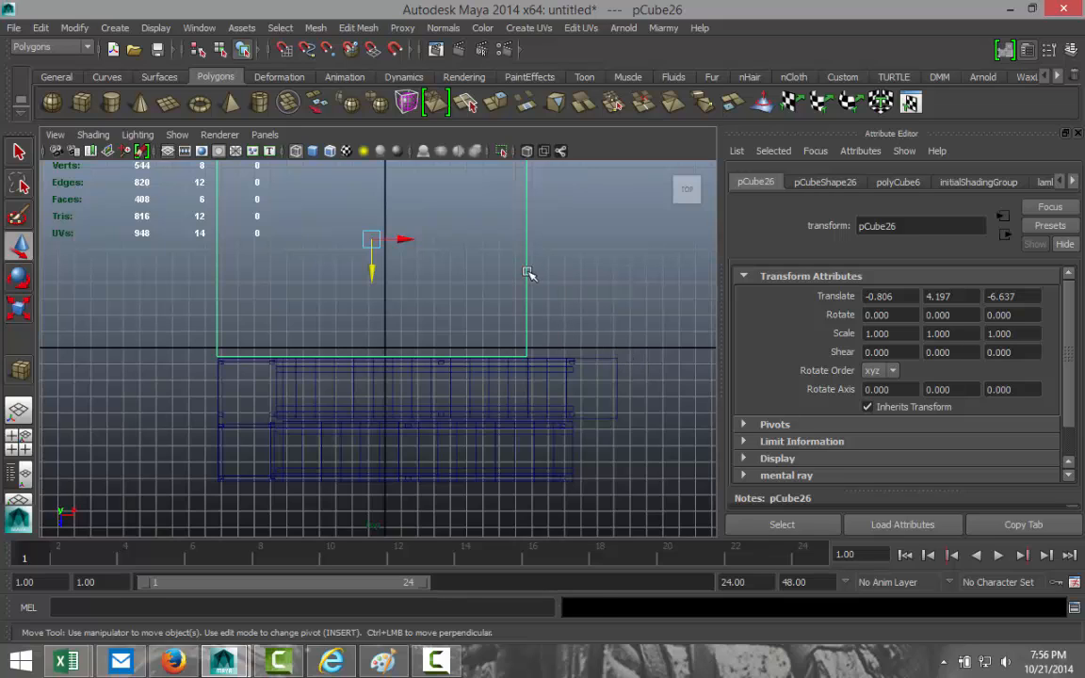
{"action": "right_click_drag", "start_coordinate": [529, 273], "coordinate": [528, 232]}
{"action": "left_click", "coordinate": [527, 283]}
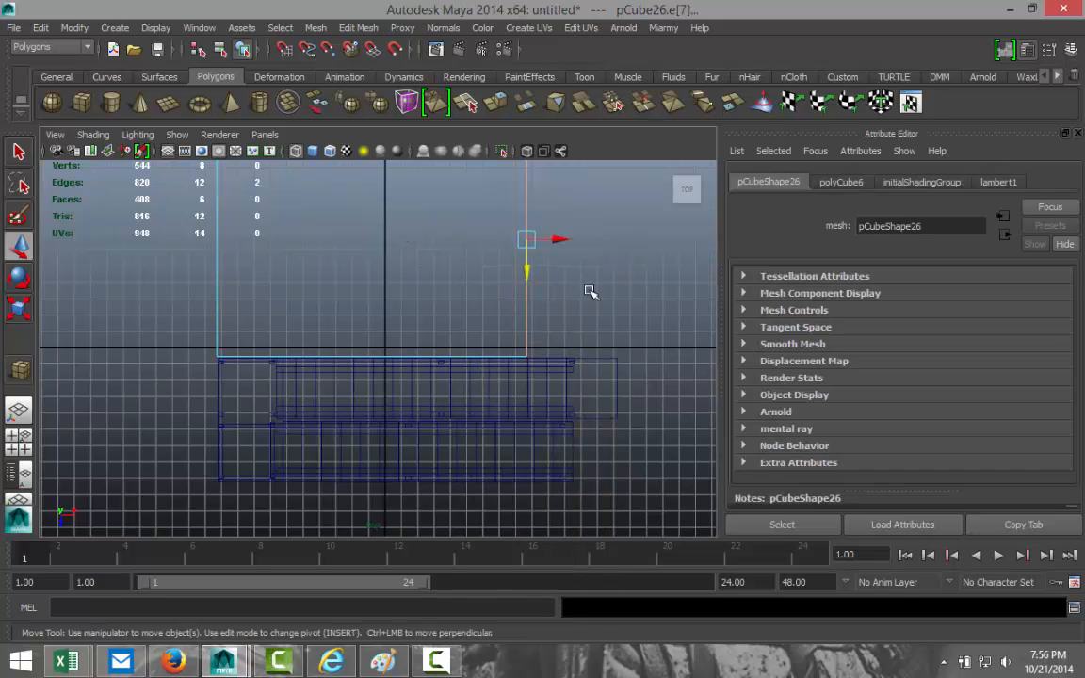
{"action": "left_click_drag", "start_coordinate": [557, 239], "coordinate": [663, 247]}
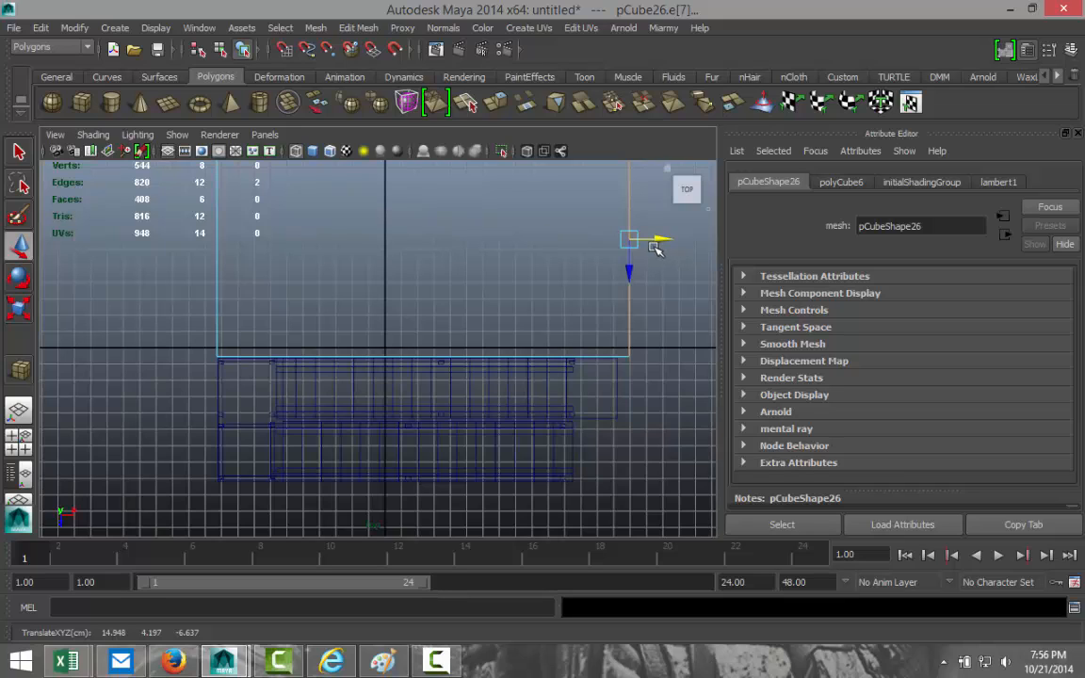
{"action": "left_click", "coordinate": [844, 183]}
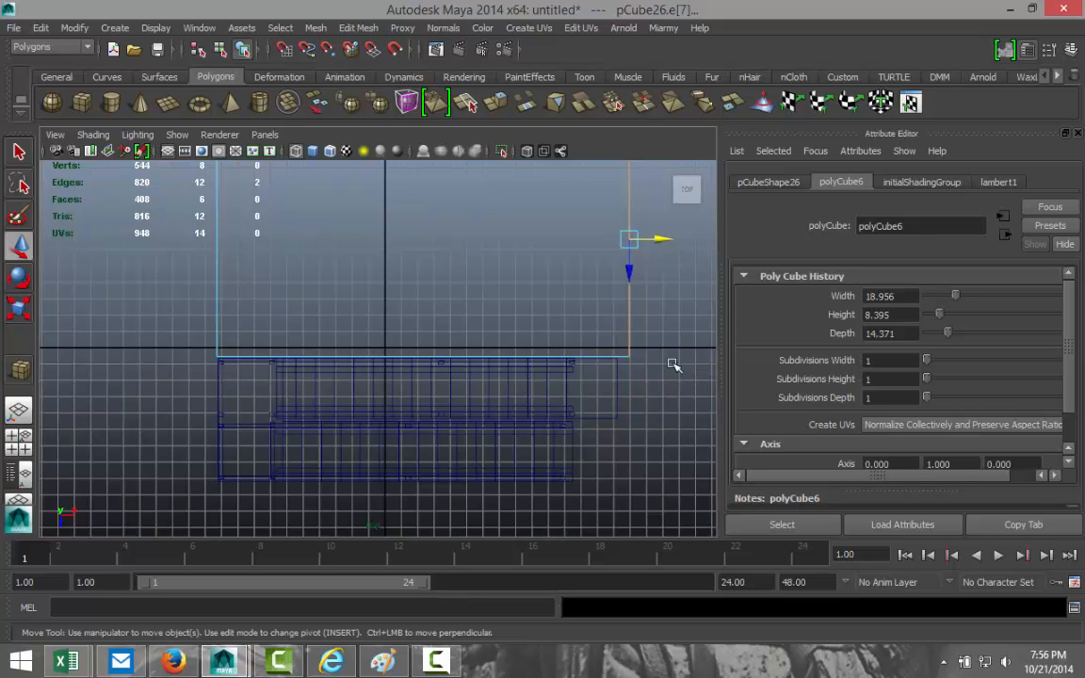
{"action": "left_click_drag", "start_coordinate": [659, 241], "coordinate": [660, 237]}
{"action": "left_click", "coordinate": [163, 294]}
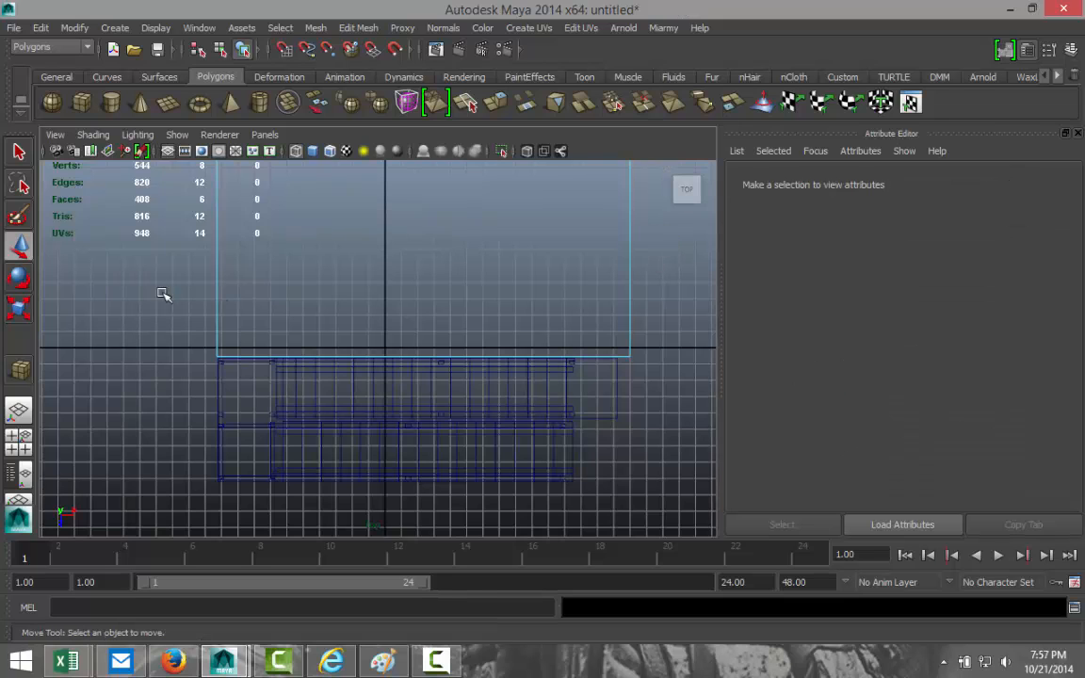
In object mode, set the cube's width and depth to 19 and move it to about Z -8.917, against the staircase's back.
{"action": "scroll", "coordinate": [184, 306], "scroll_direction": "down", "scroll_amount": 3}
{"action": "scroll", "coordinate": [183, 306], "scroll_direction": "up", "scroll_amount": 2}
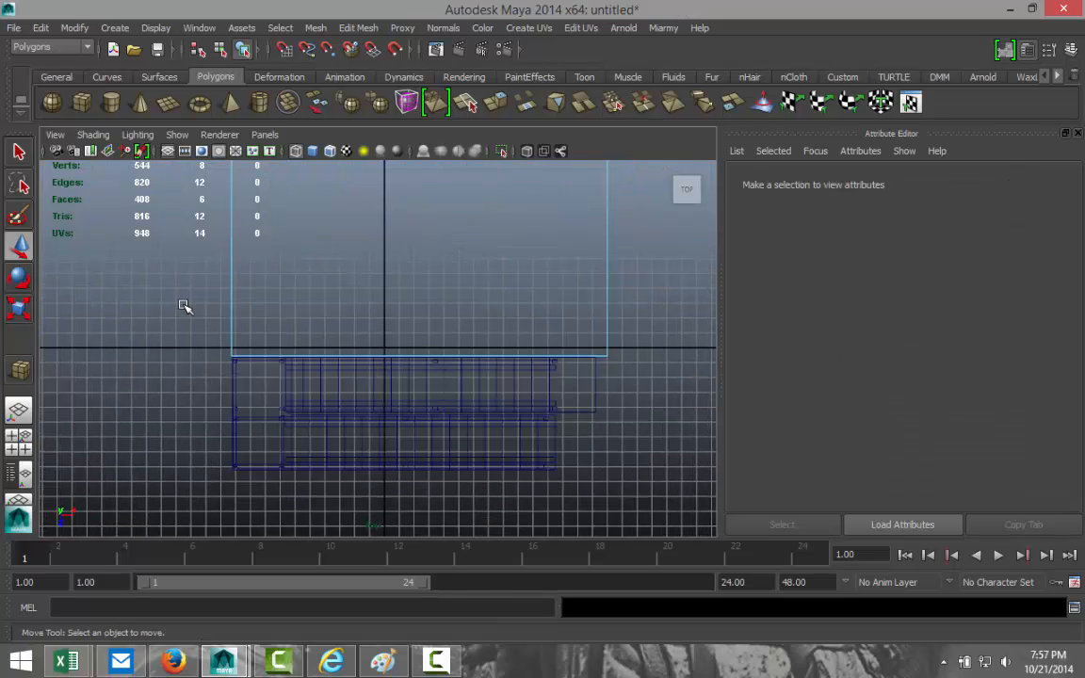
{"action": "right_click_drag", "start_coordinate": [608, 290], "coordinate": [665, 269]}
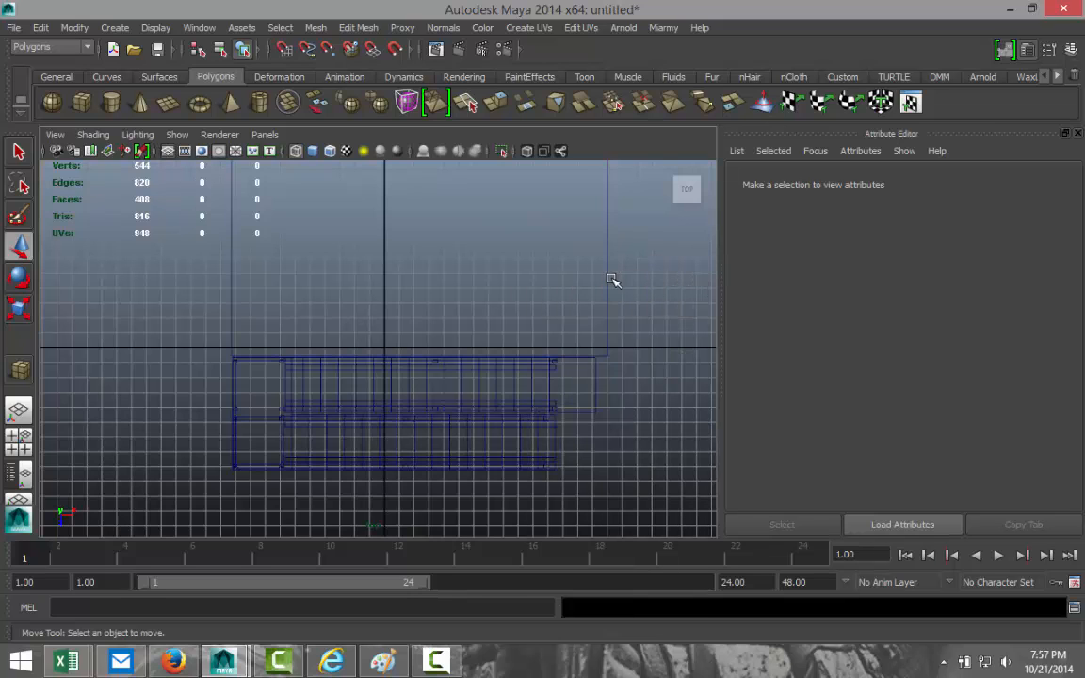
{"action": "left_click", "coordinate": [607, 286]}
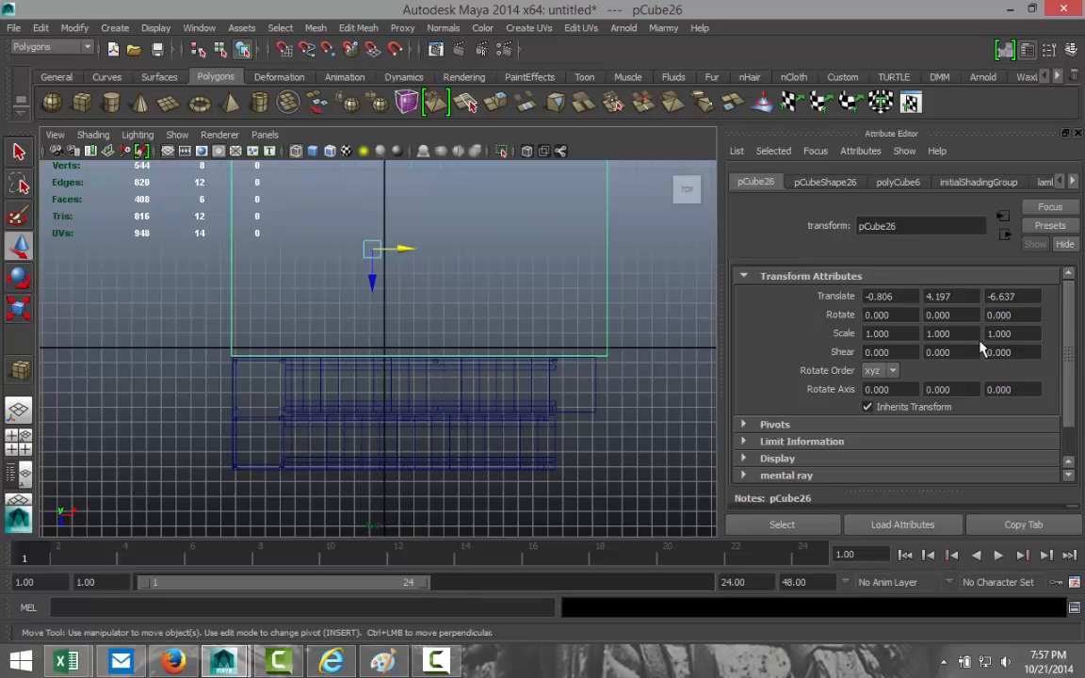
{"action": "left_click", "coordinate": [897, 182]}
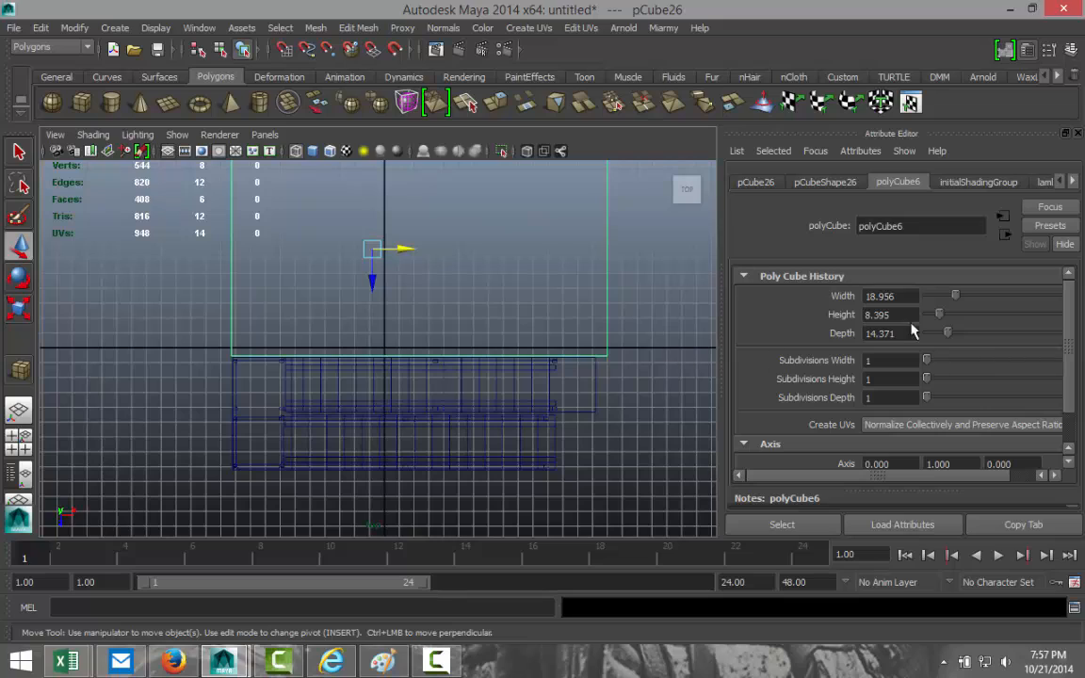
{"action": "left_click", "coordinate": [912, 296]}
{"action": "type", "text": "19"}
{"action": "left_click", "coordinate": [908, 333]}
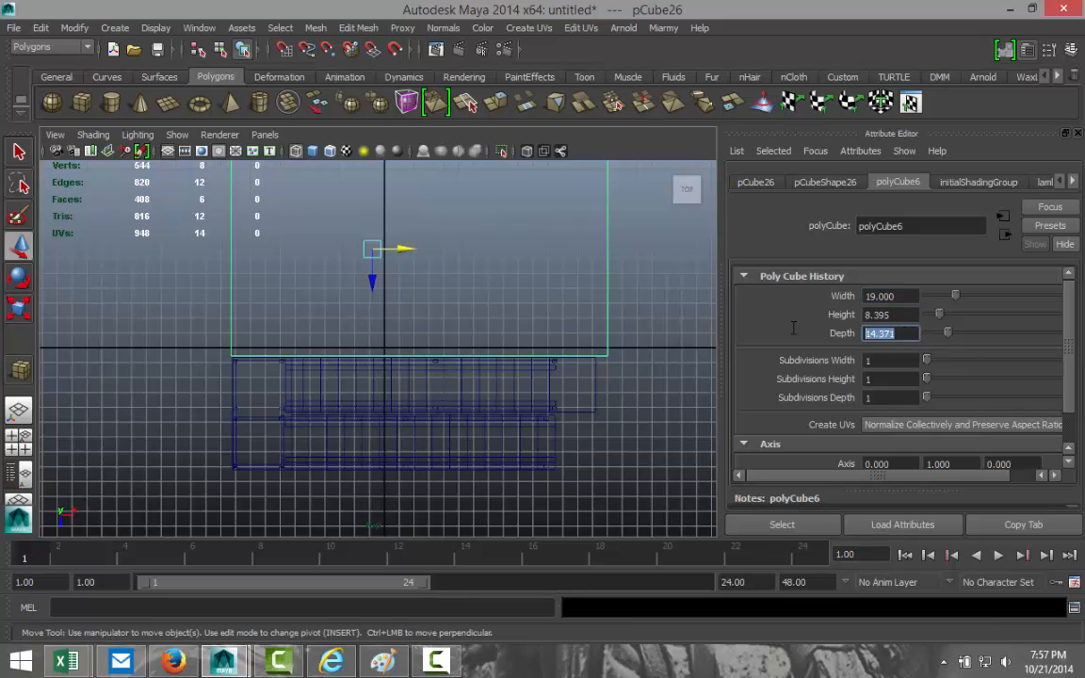
{"action": "type", "text": "19."}
{"action": "key", "text": "Return"}
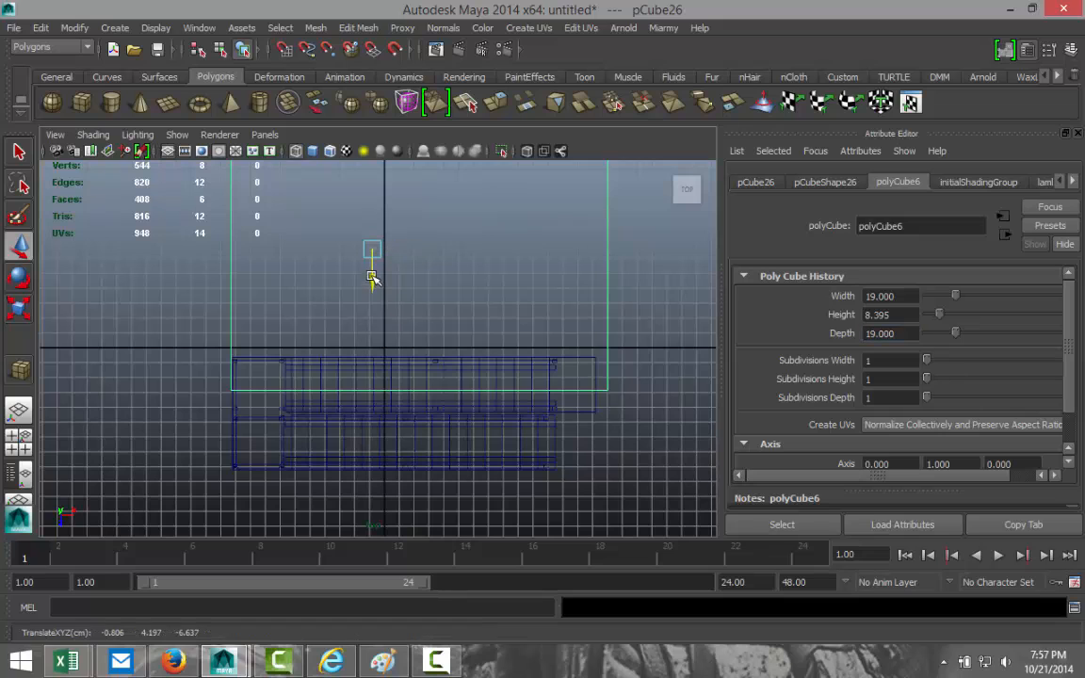
{"action": "left_click_drag", "start_coordinate": [373, 278], "coordinate": [368, 248]}
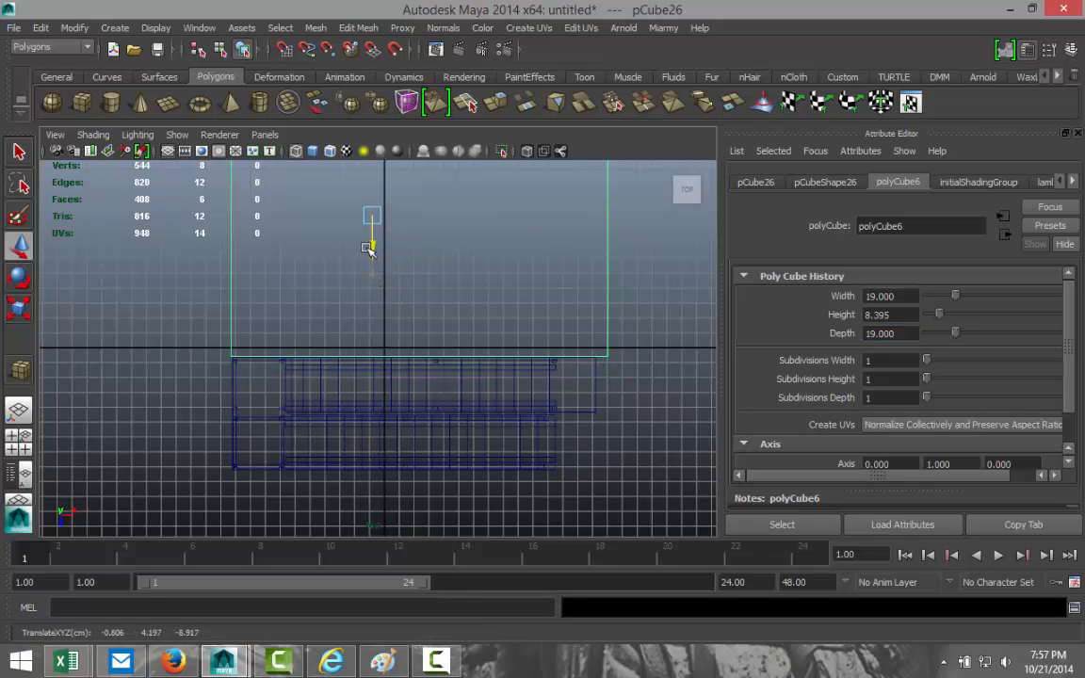
In the perspective view, select the cube's top face and raise it to make the block taller.
{"action": "left_click", "coordinate": [18, 435]}
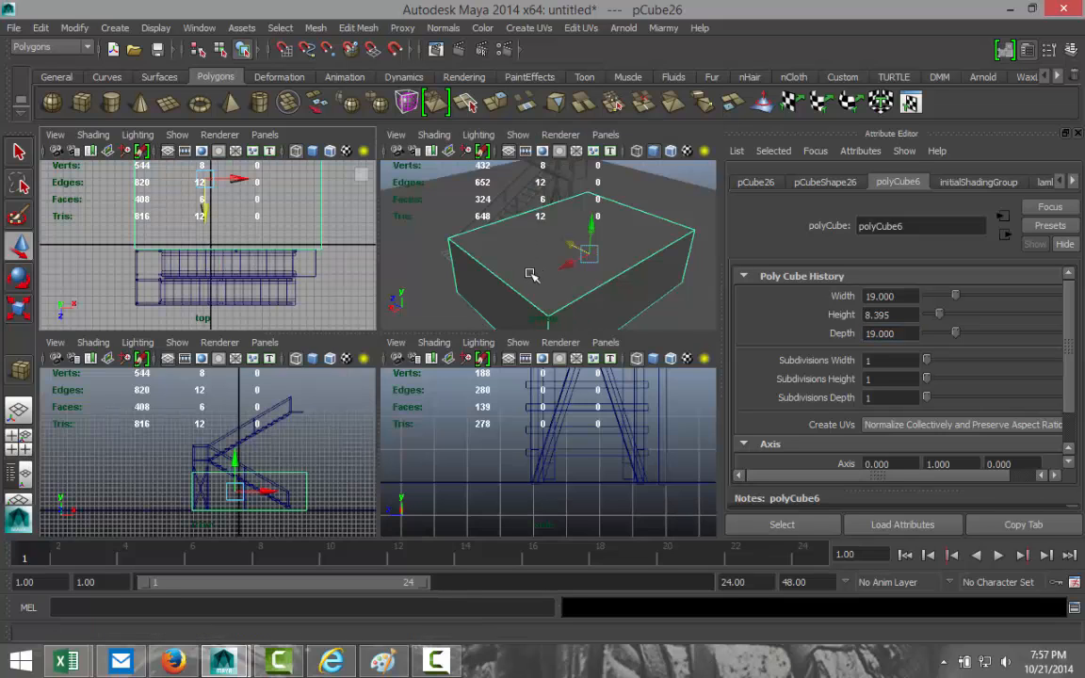
{"action": "key", "text": "space"}
{"action": "scroll", "coordinate": [438, 320], "scroll_direction": "down", "scroll_amount": 5}
{"action": "scroll", "coordinate": [436, 320], "scroll_direction": "up", "scroll_amount": 3}
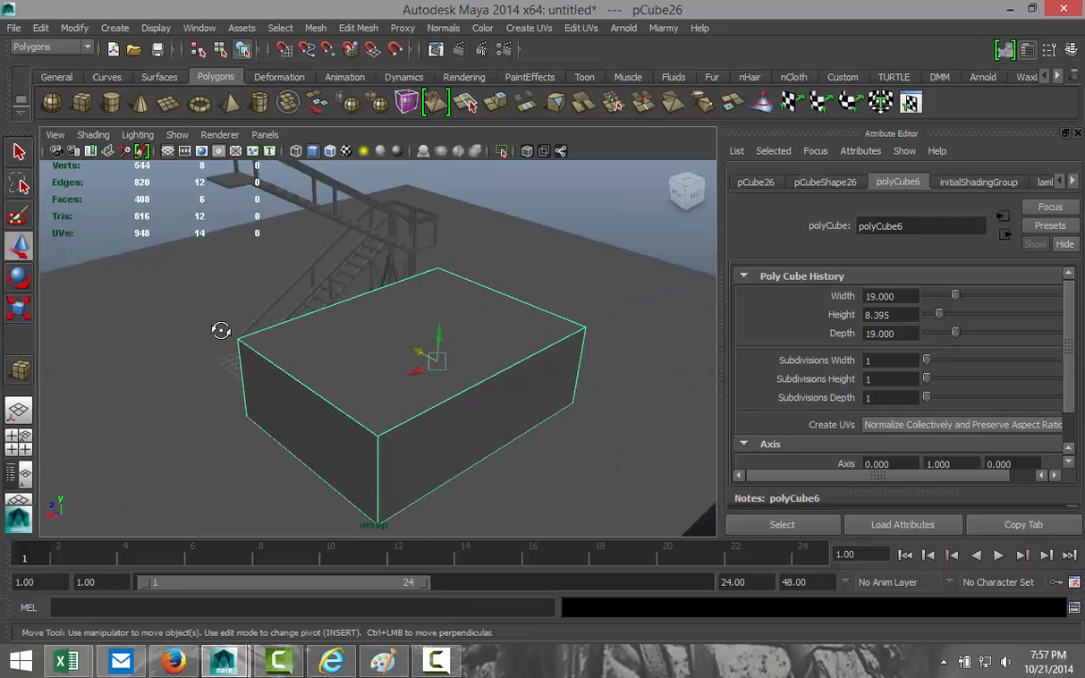
{"action": "mouse_move", "coordinate": [220, 330]}
{"action": "left_mouse_down", "text": "alt"}
{"action": "mouse_move", "coordinate": [370, 322]}
{"action": "mouse_move", "coordinate": [448, 303]}
{"action": "mouse_move", "coordinate": [416, 288]}
{"action": "mouse_move", "coordinate": [219, 317]}
{"action": "left_mouse_up", "text": "alt"}
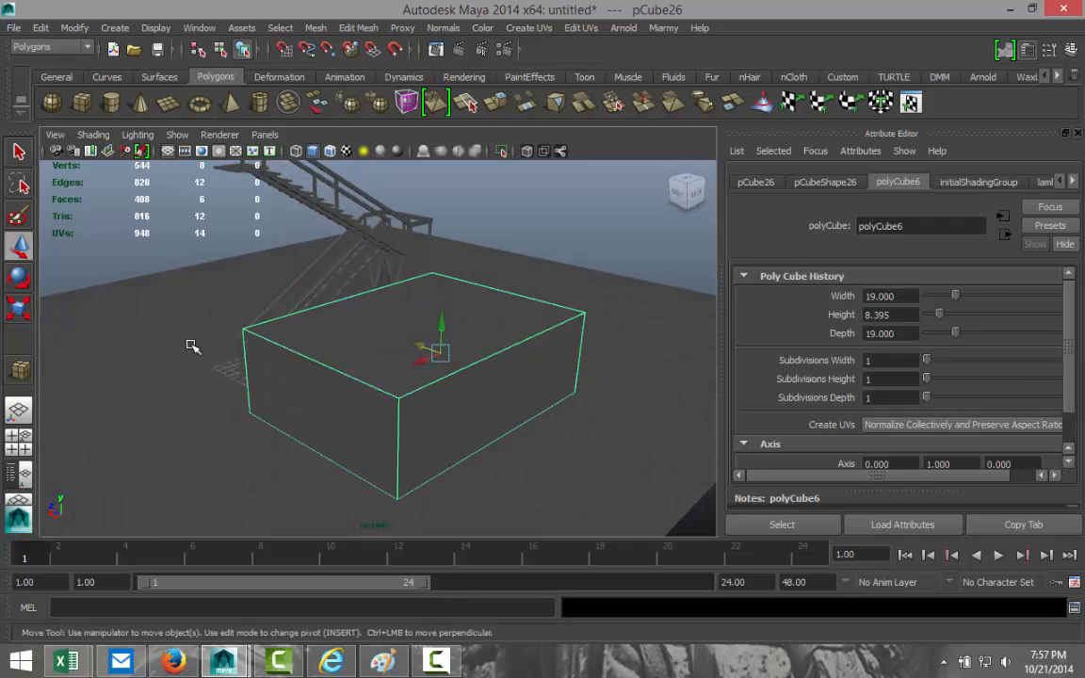
{"action": "left_click_drag", "start_coordinate": [167, 446], "coordinate": [236, 444], "text": "alt"}
{"action": "right_click_drag", "start_coordinate": [504, 314], "coordinate": [499, 354]}
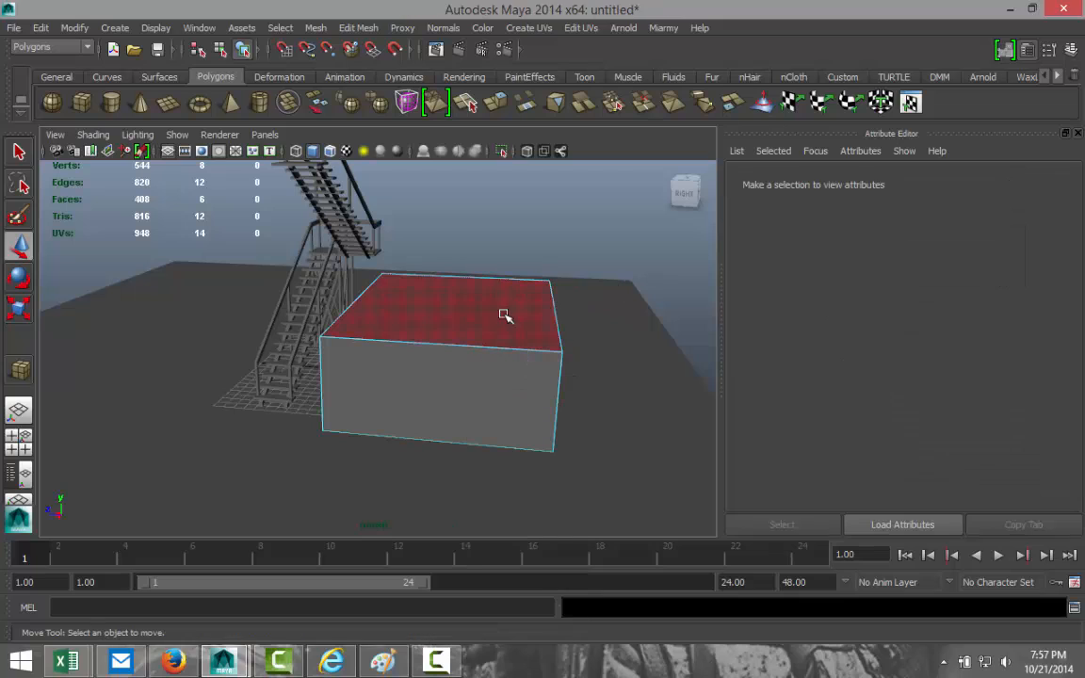
{"action": "left_click", "coordinate": [501, 309]}
{"action": "left_click_drag", "start_coordinate": [454, 273], "coordinate": [459, 220]}
{"action": "scroll", "coordinate": [543, 311], "scroll_direction": "down", "scroll_amount": 4}
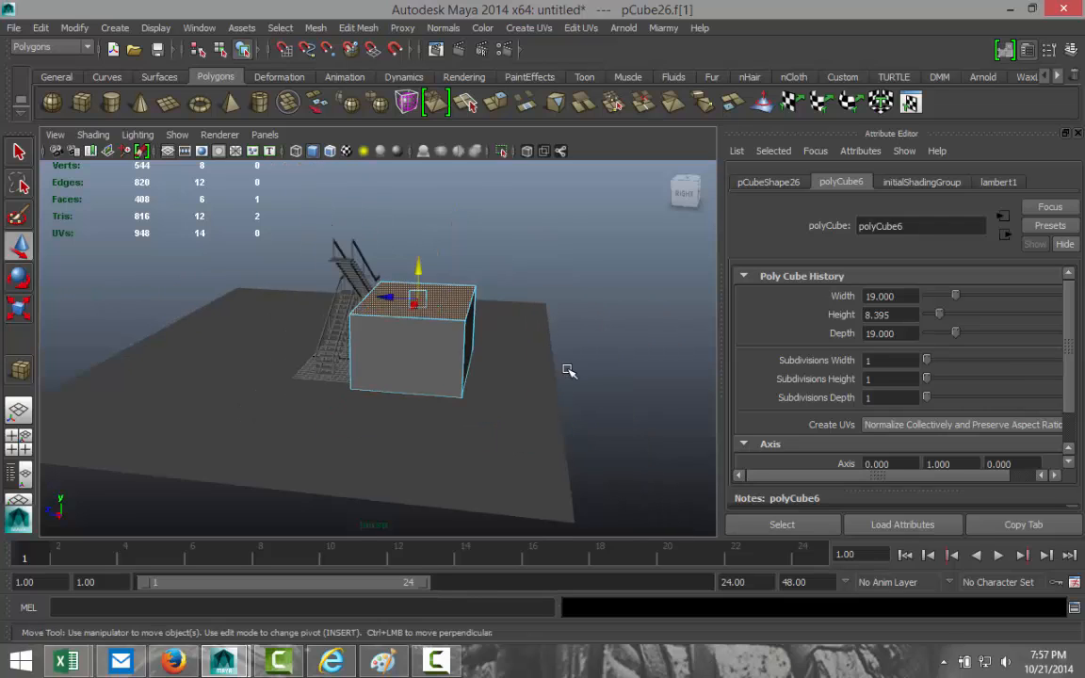
Lower the cube's top face to about Y 5.792 to make a low block beside the staircase.
{"action": "left_click_drag", "start_coordinate": [568, 371], "coordinate": [484, 364], "text": "alt"}
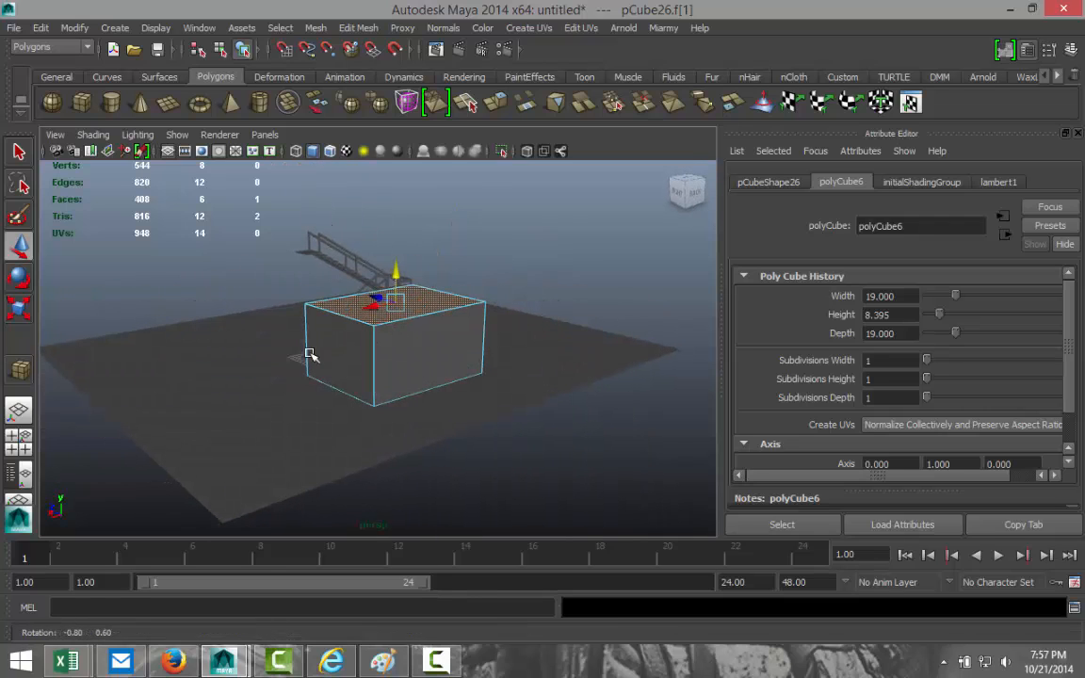
{"action": "left_click_drag", "start_coordinate": [397, 274], "coordinate": [404, 316]}
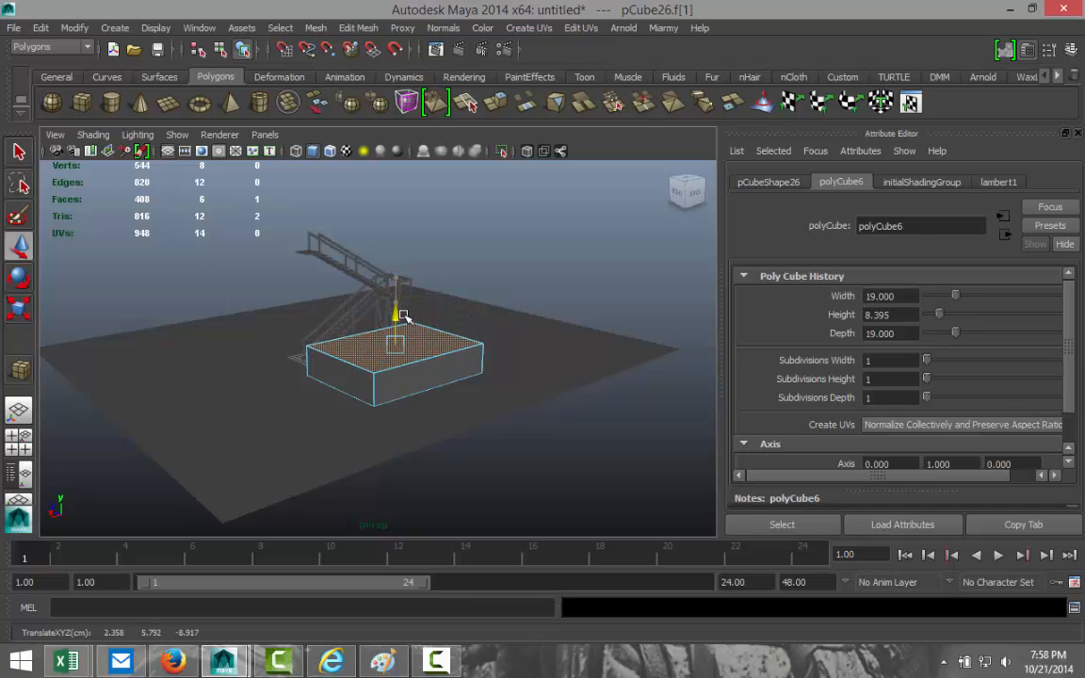
{"action": "scroll", "coordinate": [452, 413], "scroll_direction": "up", "scroll_amount": 3}
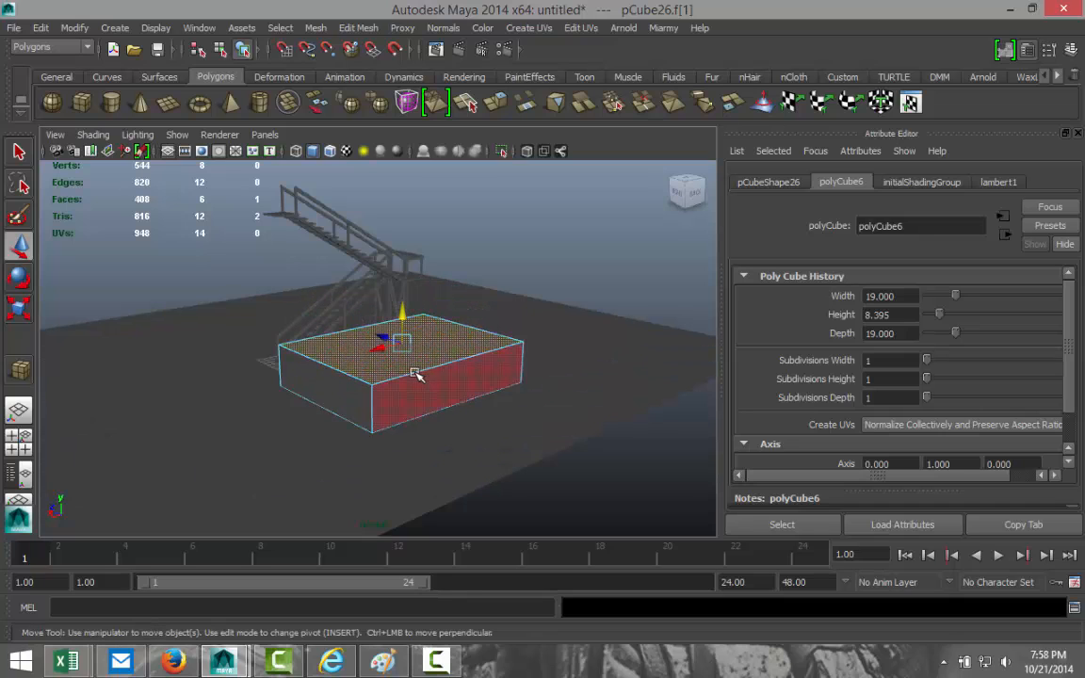
{"action": "right_click_drag", "start_coordinate": [415, 374], "coordinate": [375, 265]}
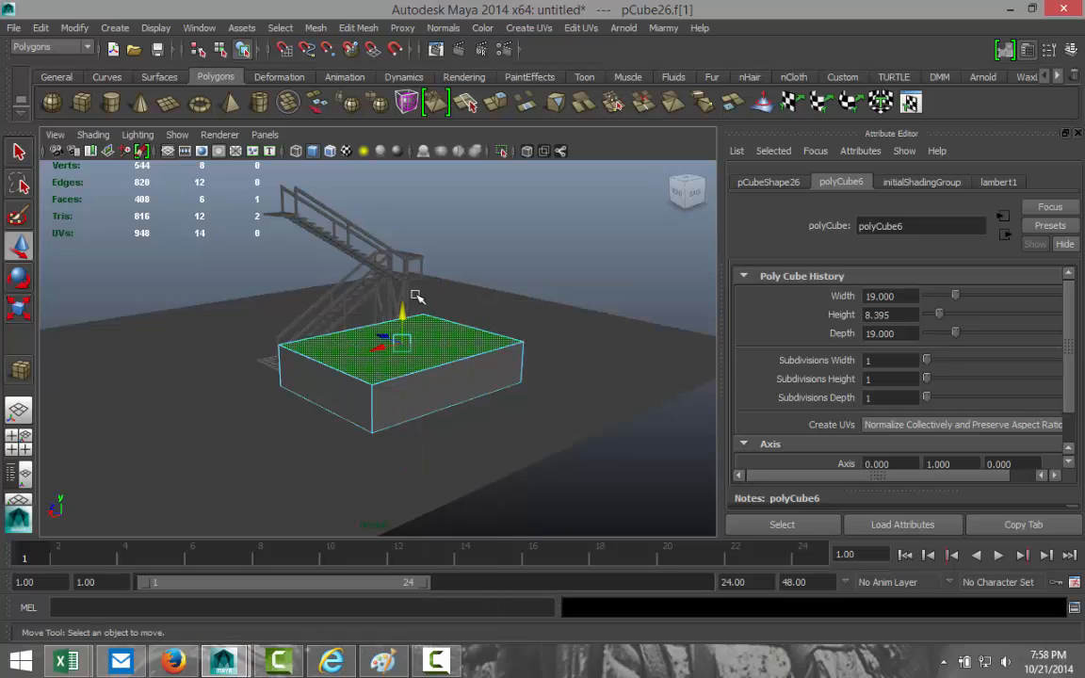
Bevel the four top edges of the block with an offset of 0.05.
{"action": "left_click", "coordinate": [423, 373]}
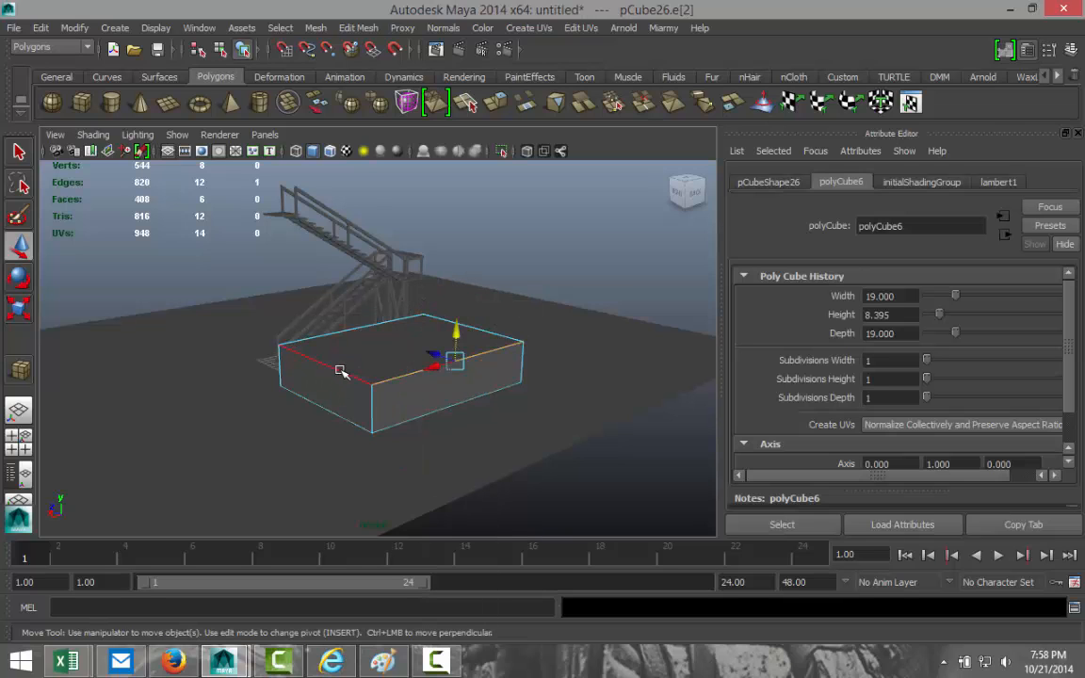
{"action": "left_click", "coordinate": [343, 371], "text": "shift"}
{"action": "left_click", "coordinate": [348, 333], "text": "shift"}
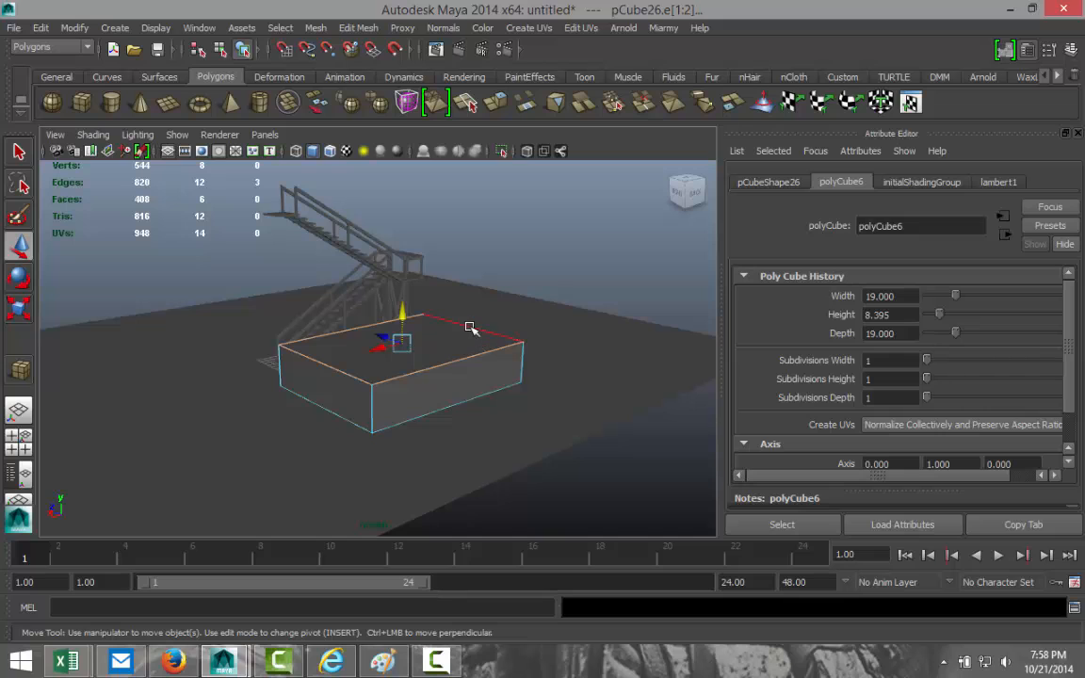
{"action": "left_click", "coordinate": [360, 27]}
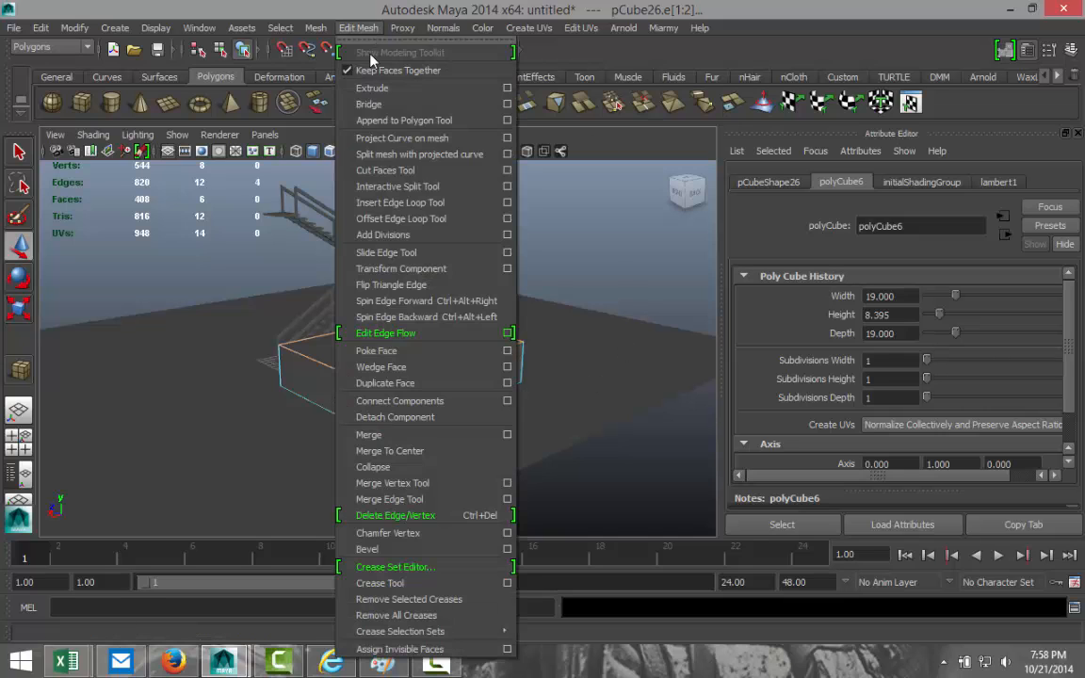
{"action": "left_click", "coordinate": [411, 549]}
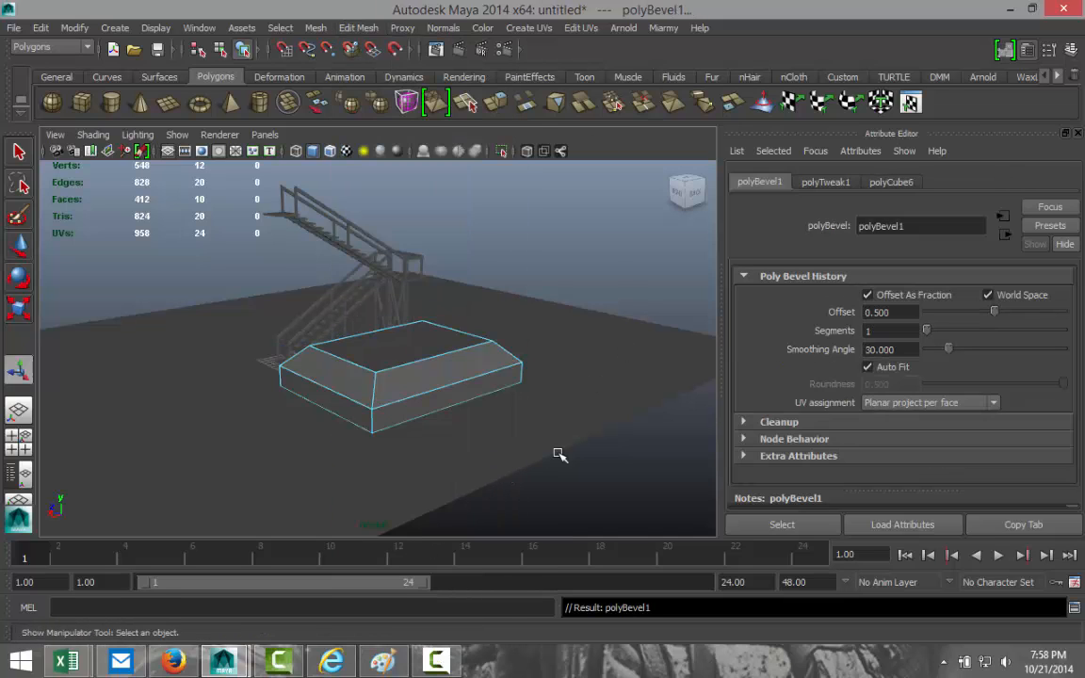
{"action": "left_click_drag", "start_coordinate": [996, 315], "coordinate": [936, 322]}
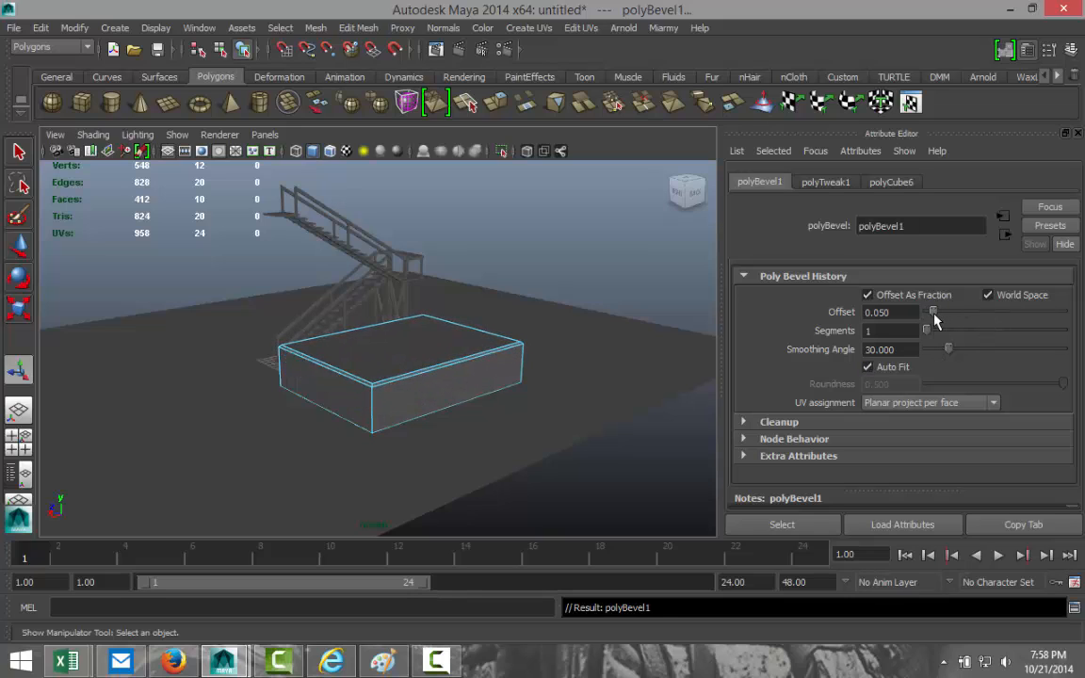
Bevel the four bottom edges of the block with an offset of 0.019.
{"action": "scroll", "coordinate": [559, 438], "scroll_direction": "up", "scroll_amount": 3}
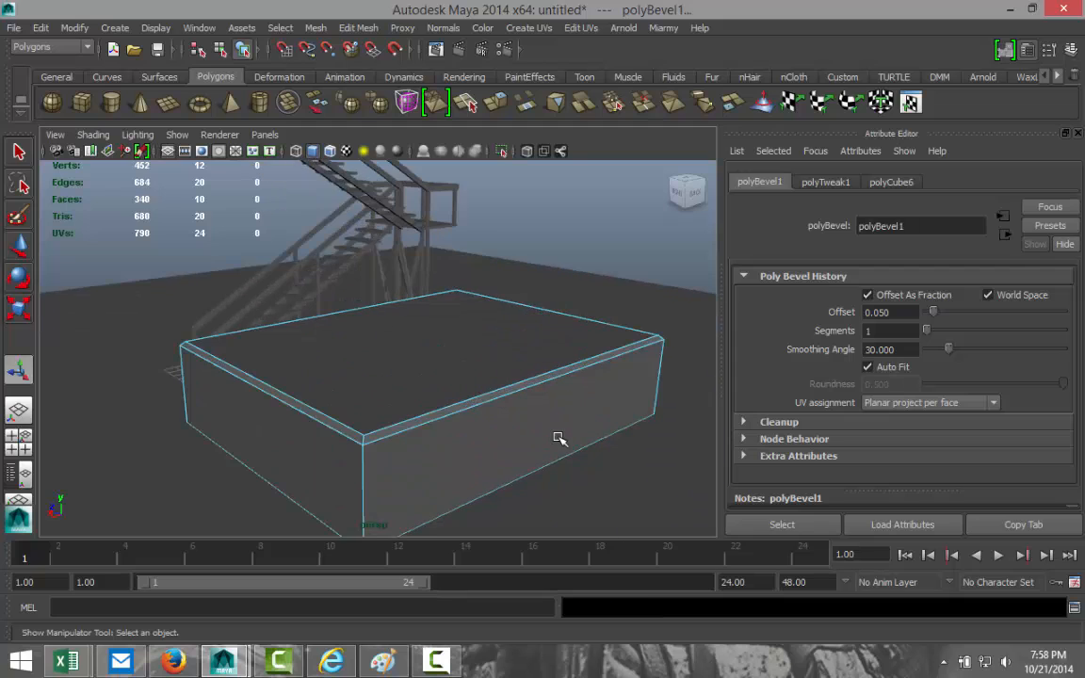
{"action": "left_click", "coordinate": [477, 491]}
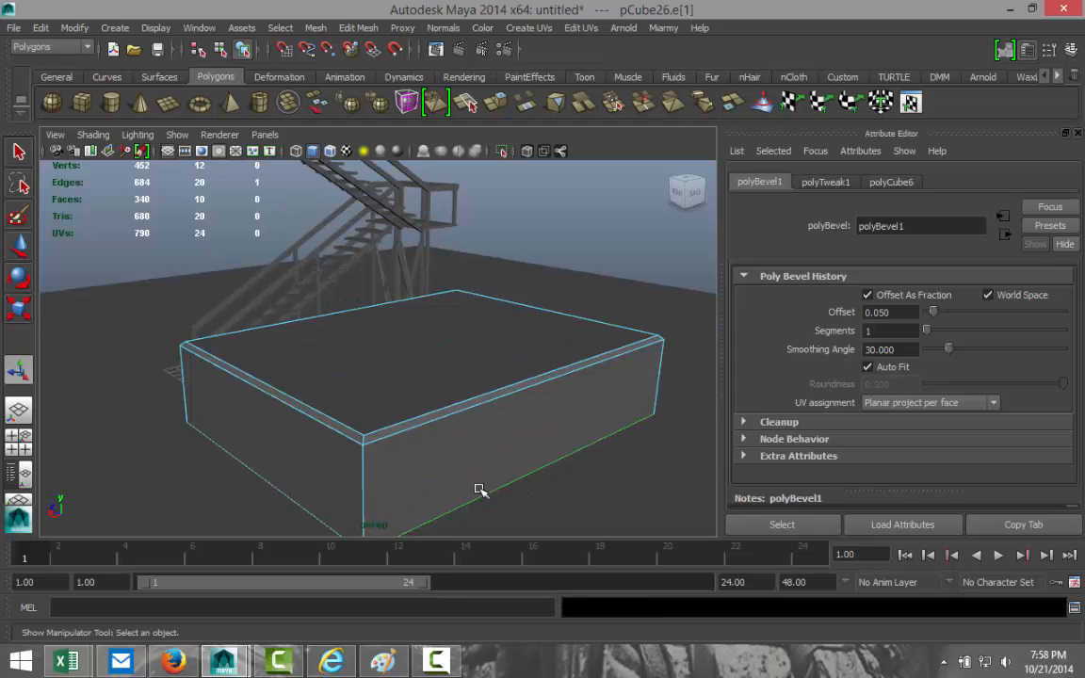
{"action": "left_click", "coordinate": [267, 486], "text": "shift"}
{"action": "left_click_drag", "start_coordinate": [610, 485], "coordinate": [432, 470], "text": "alt"}
{"action": "left_click_drag", "start_coordinate": [566, 471], "coordinate": [445, 379], "text": "alt"}
{"action": "left_click", "coordinate": [437, 364], "text": "shift"}
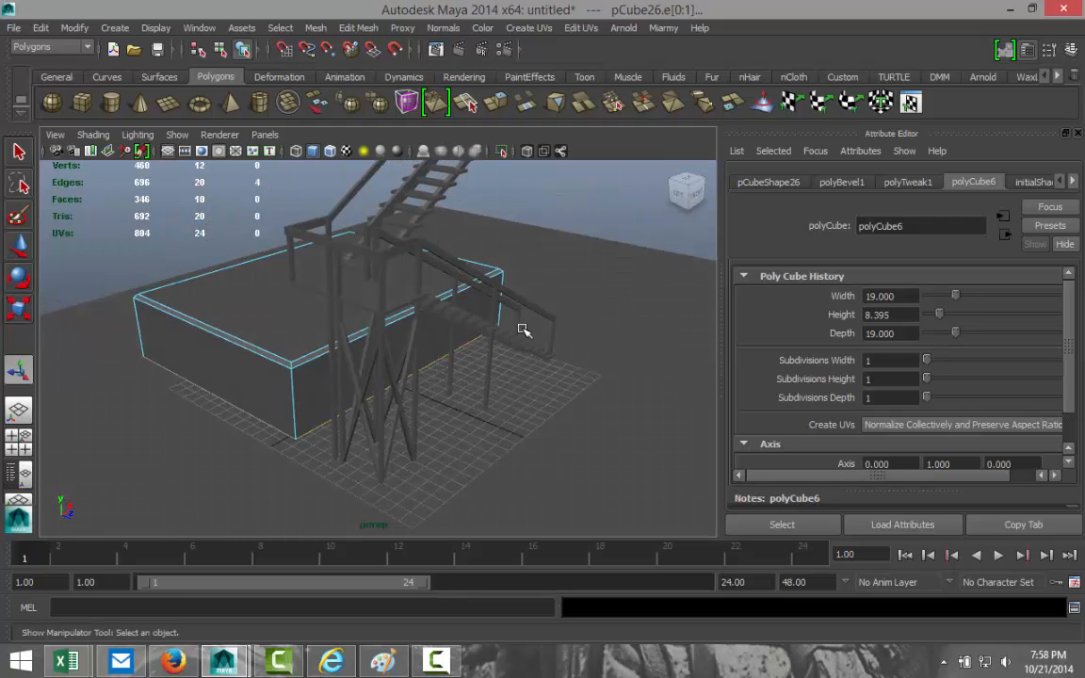
{"action": "left_click", "coordinate": [358, 27]}
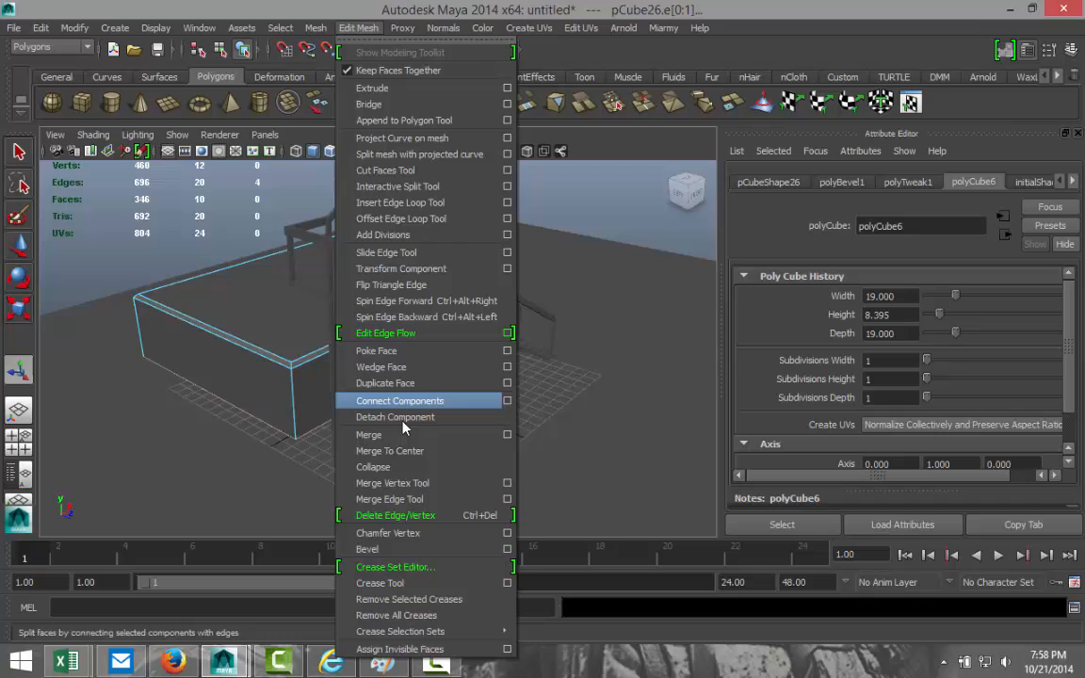
{"action": "left_click", "coordinate": [414, 550]}
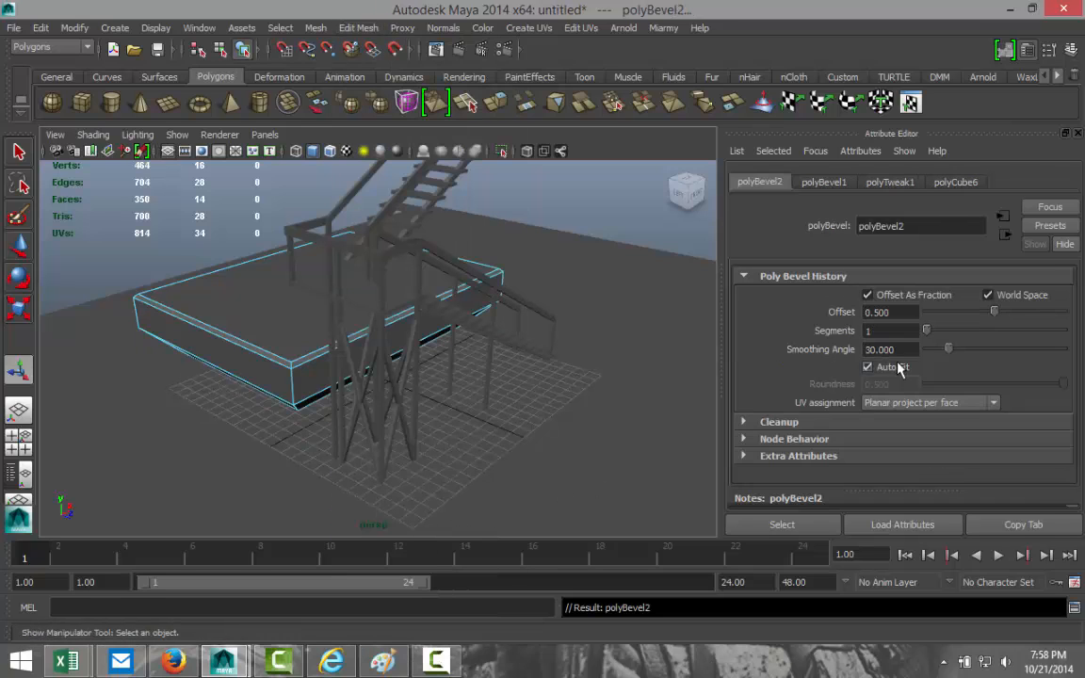
{"action": "left_click_drag", "start_coordinate": [992, 319], "coordinate": [919, 322]}
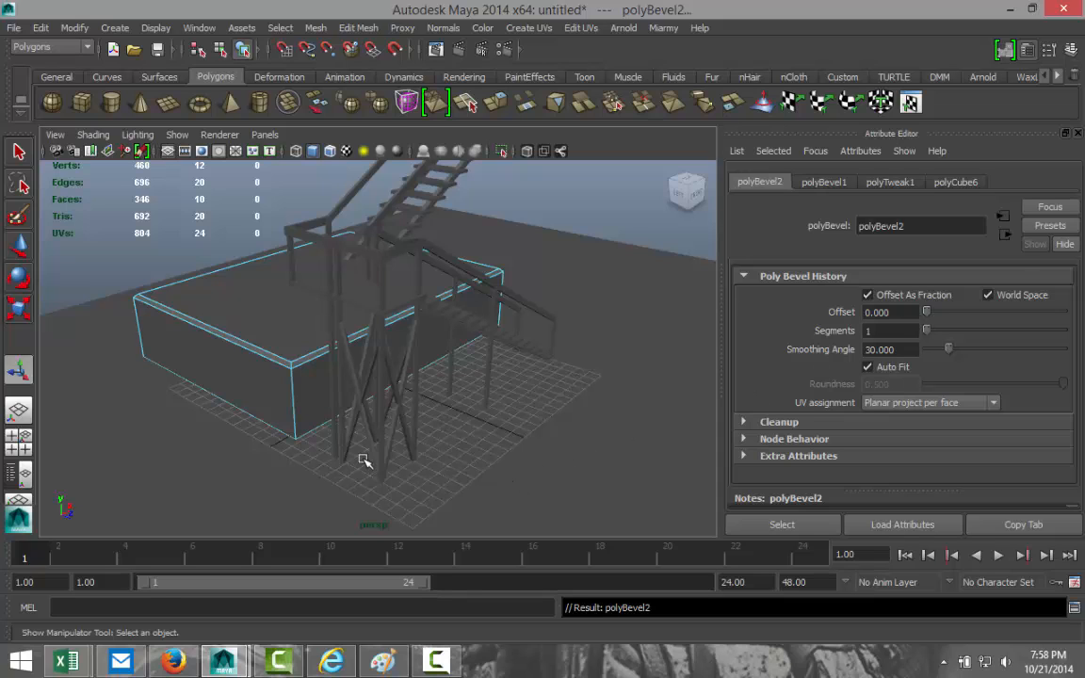
{"action": "left_click_drag", "start_coordinate": [364, 460], "coordinate": [415, 432], "text": "alt"}
{"action": "left_click_drag", "start_coordinate": [928, 316], "coordinate": [930, 316]}
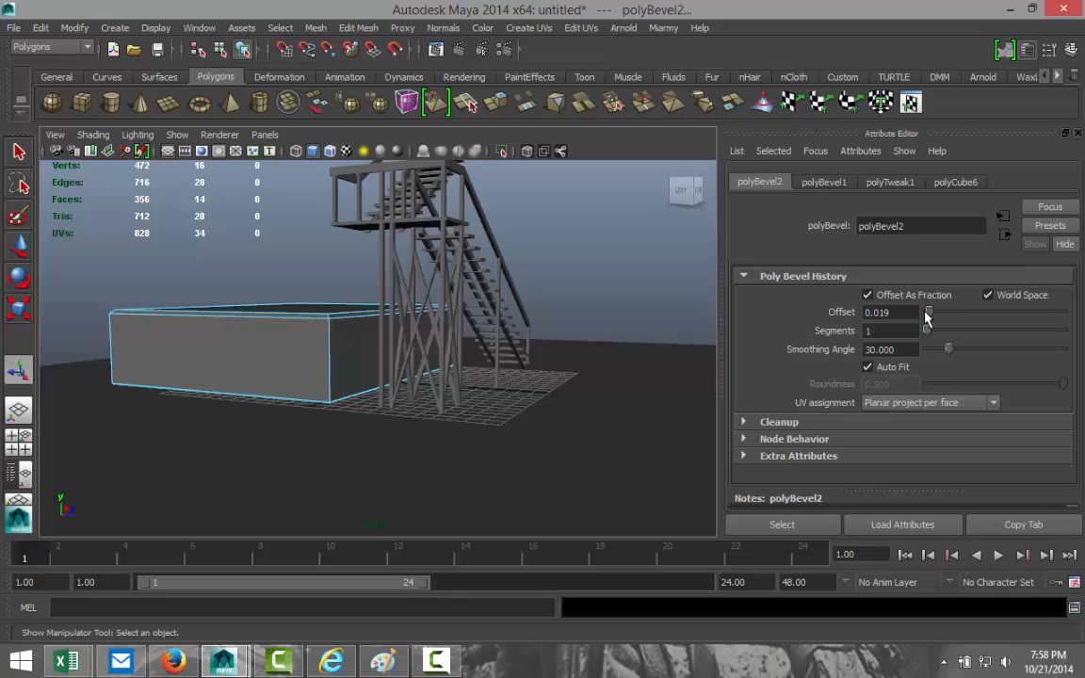
Duplicate the whole beveled block and raise the copy to about Y 10.11, directly above the original.
{"action": "left_click_drag", "start_coordinate": [347, 442], "coordinate": [477, 475], "text": "alt"}
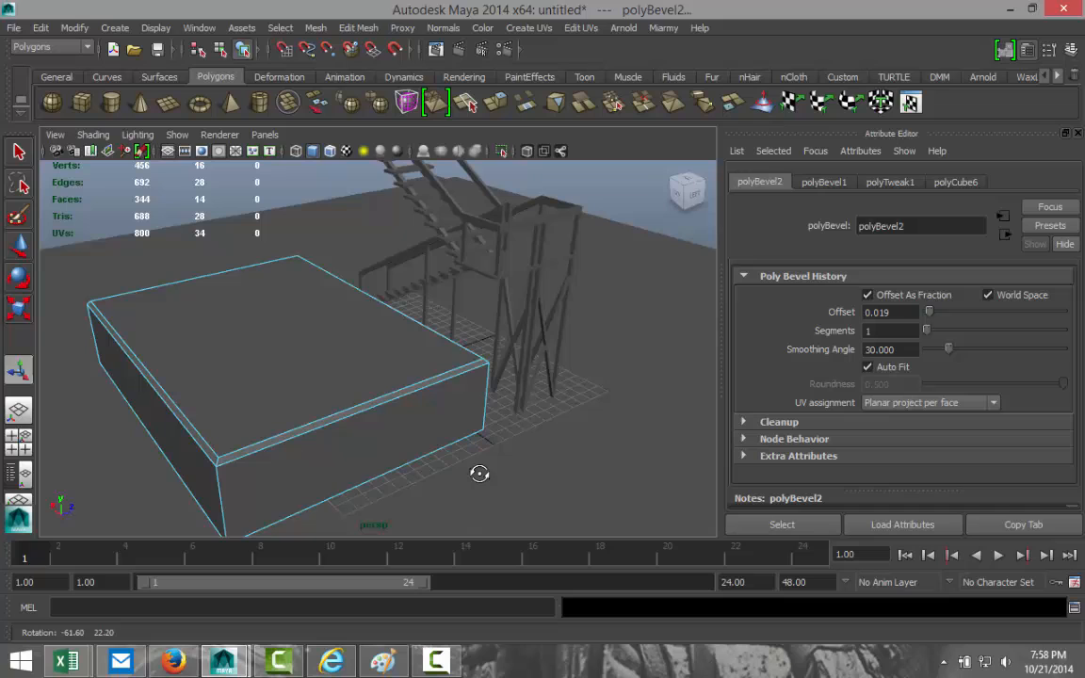
{"action": "right_click", "coordinate": [393, 419]}
{"action": "left_click", "coordinate": [461, 303]}
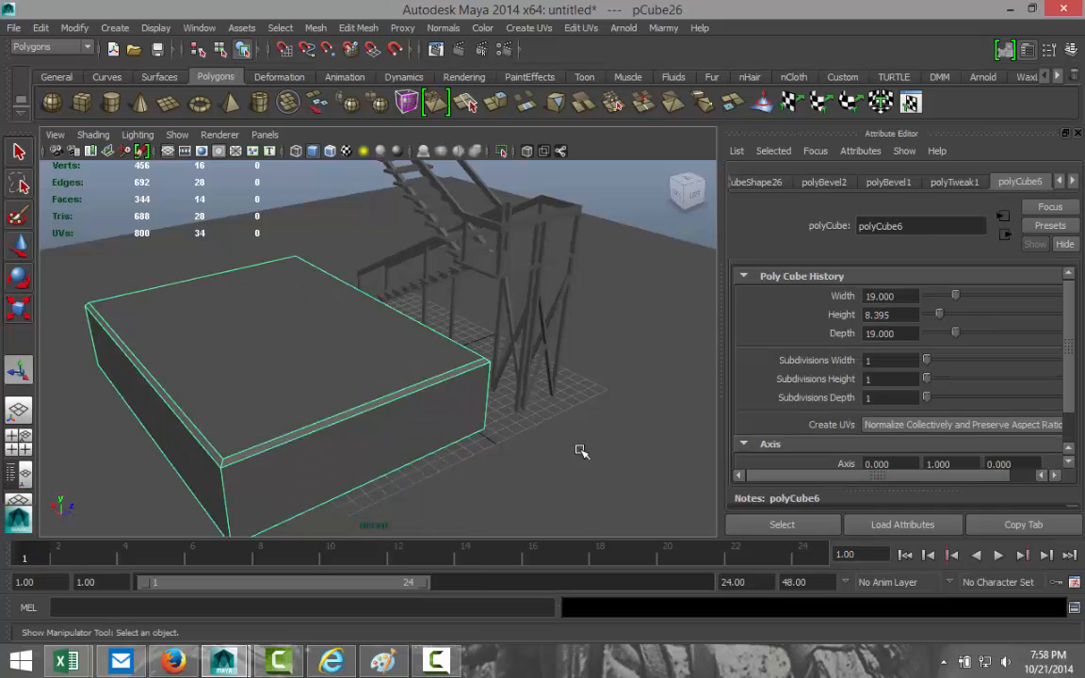
{"action": "key", "text": "ctrl+d"}
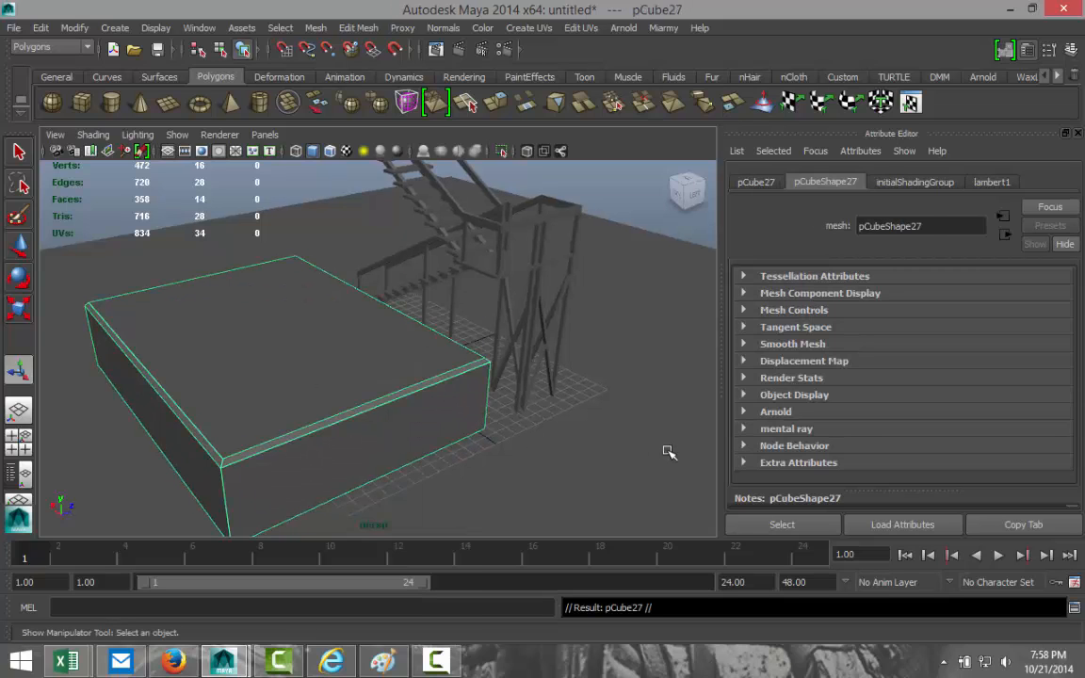
{"action": "key", "text": "w"}
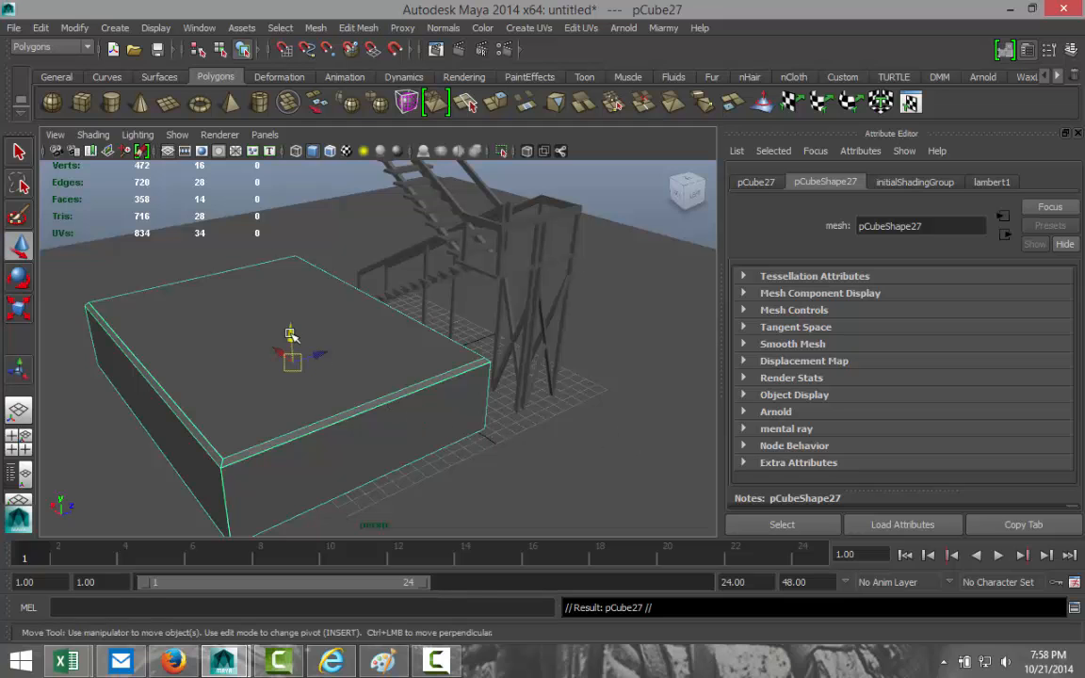
{"action": "left_click_drag", "start_coordinate": [291, 334], "coordinate": [297, 250]}
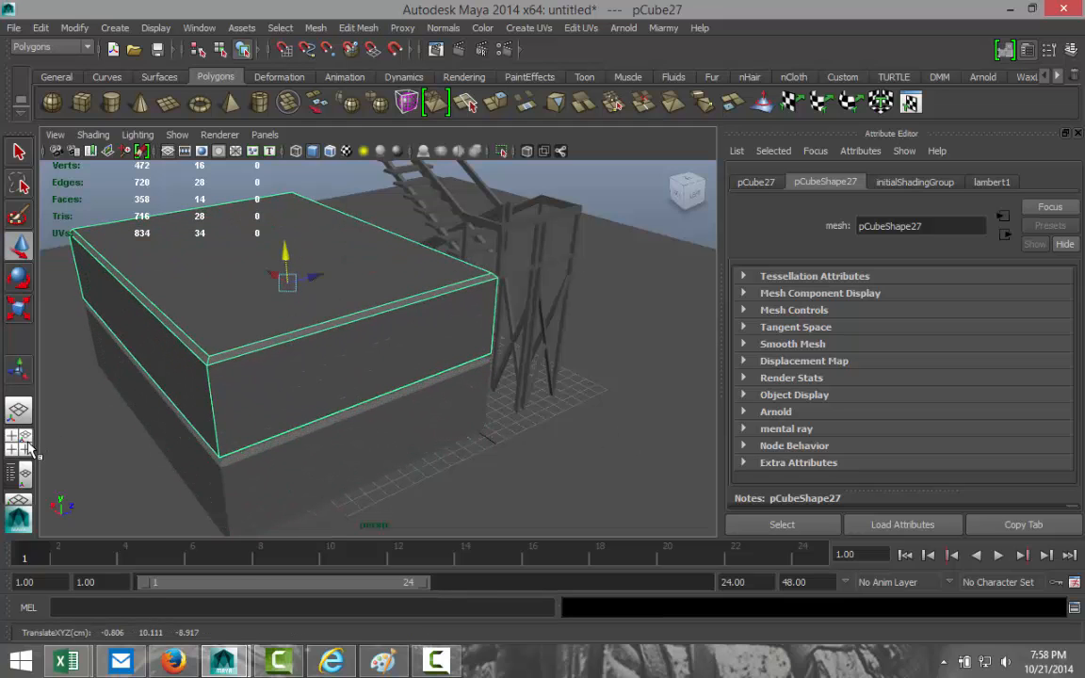
Lower the copied block to about Y 9.93 in the right view, narrowing the gap to the block below.
{"action": "key", "text": "space"}
{"action": "key", "text": "space"}
{"action": "key", "text": "f"}
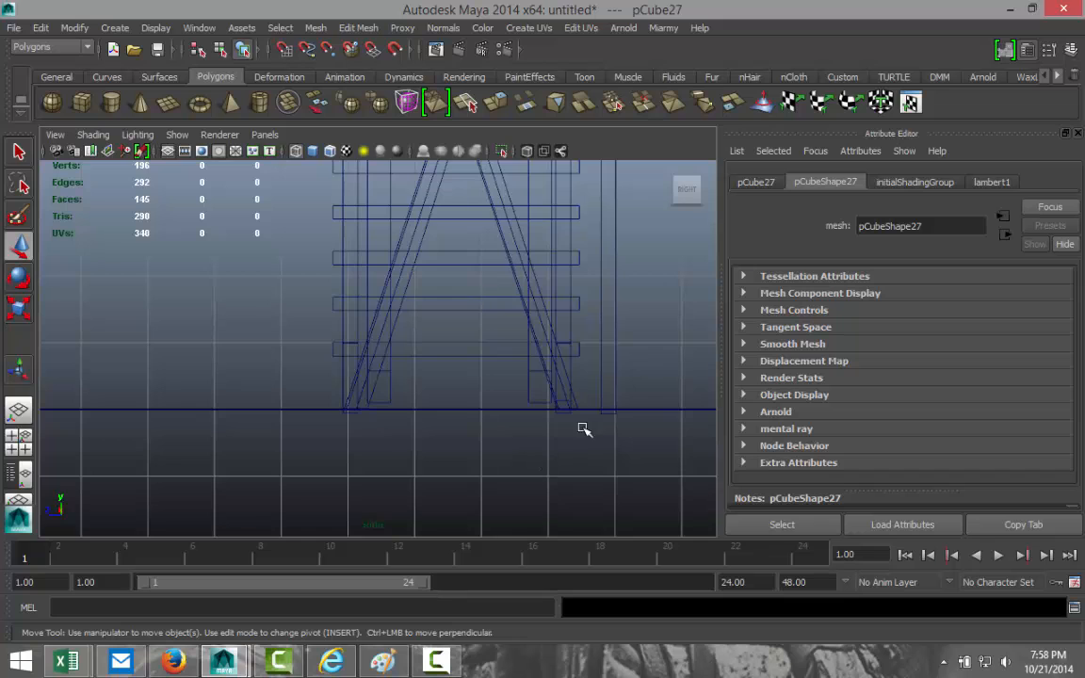
{"action": "scroll", "coordinate": [453, 405], "scroll_direction": "down", "scroll_amount": 3}
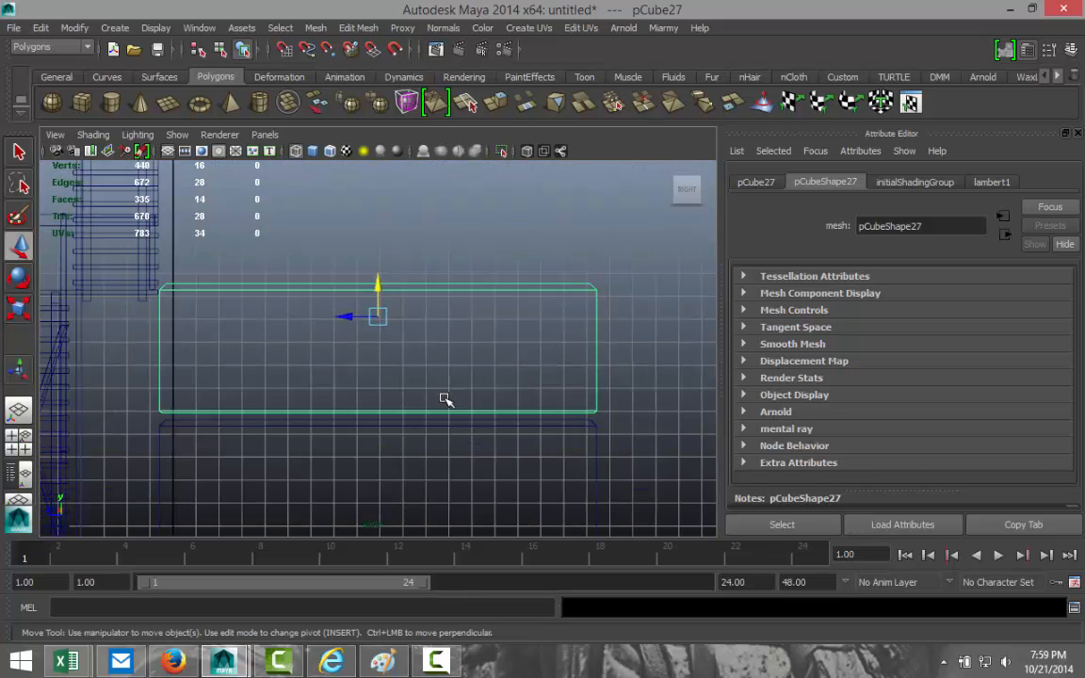
{"action": "left_click_drag", "start_coordinate": [377, 283], "coordinate": [379, 287]}
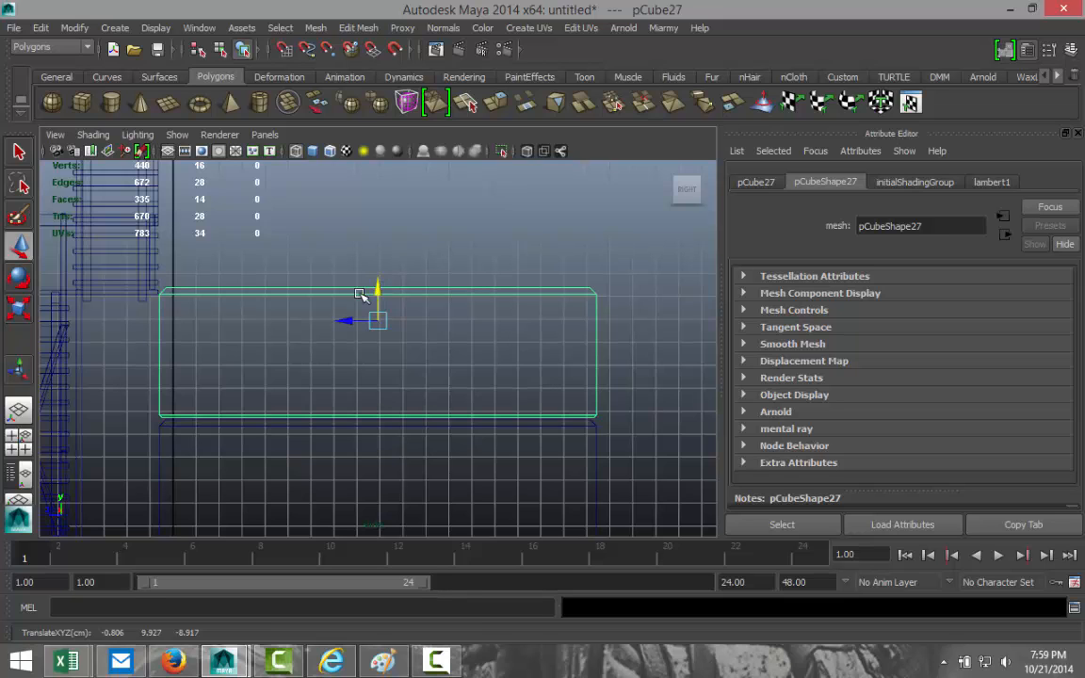
Duplicate the upper block twice more with the same upward offset to build a four-storey stack.
{"action": "left_click", "coordinate": [28, 441]}
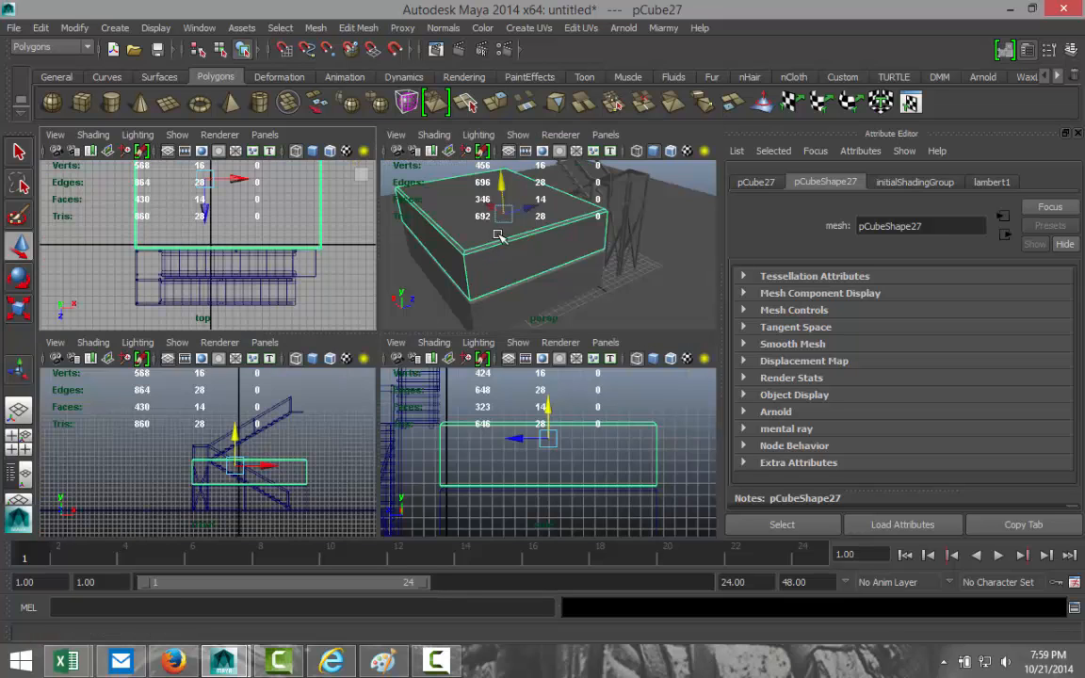
{"action": "key", "text": "space"}
{"action": "scroll", "coordinate": [543, 319], "scroll_direction": "down", "scroll_amount": 5}
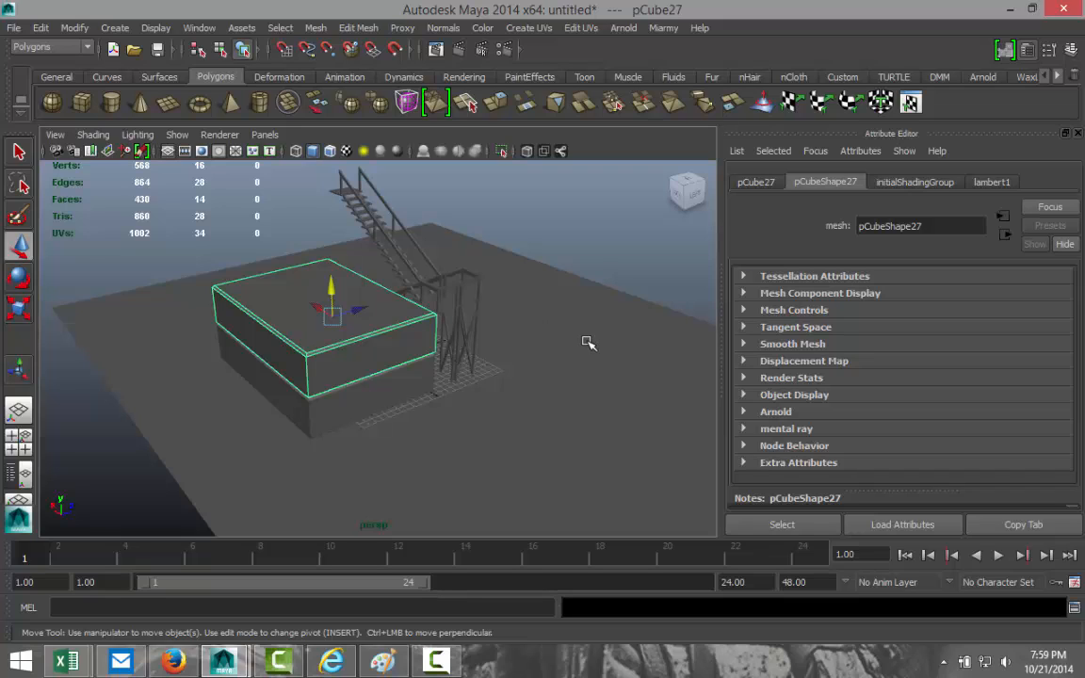
{"action": "key", "text": "shift+d"}
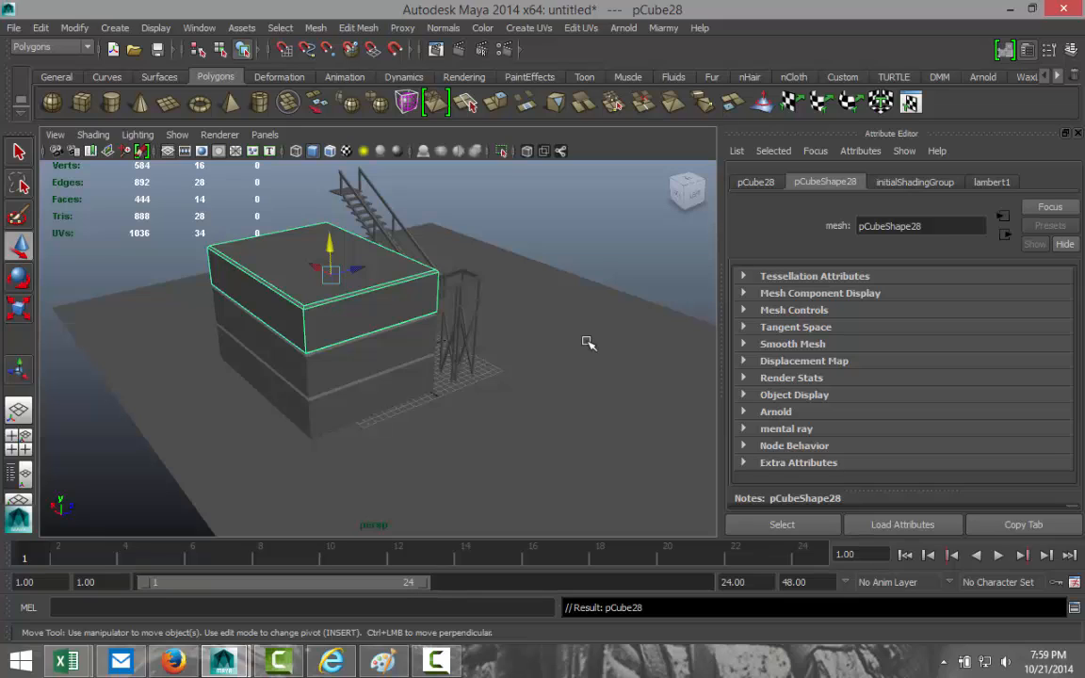
{"action": "key", "text": "shift+d"}
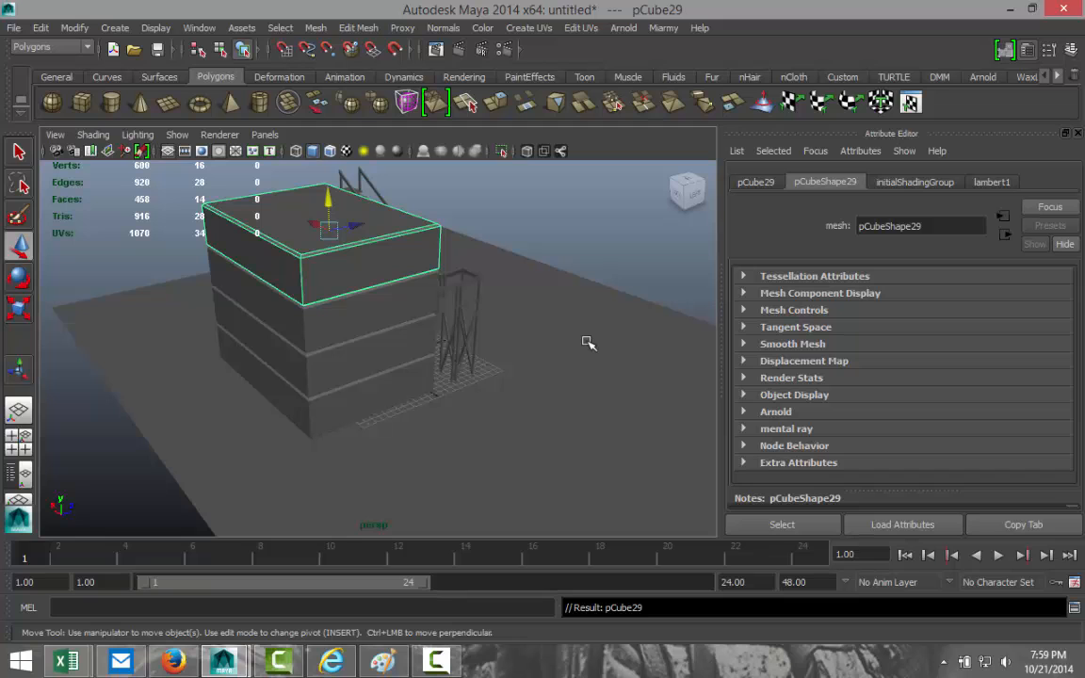
Select all eight bevel edges around the top of the uppermost block.
{"action": "left_click_drag", "start_coordinate": [550, 347], "coordinate": [562, 308], "text": "alt"}
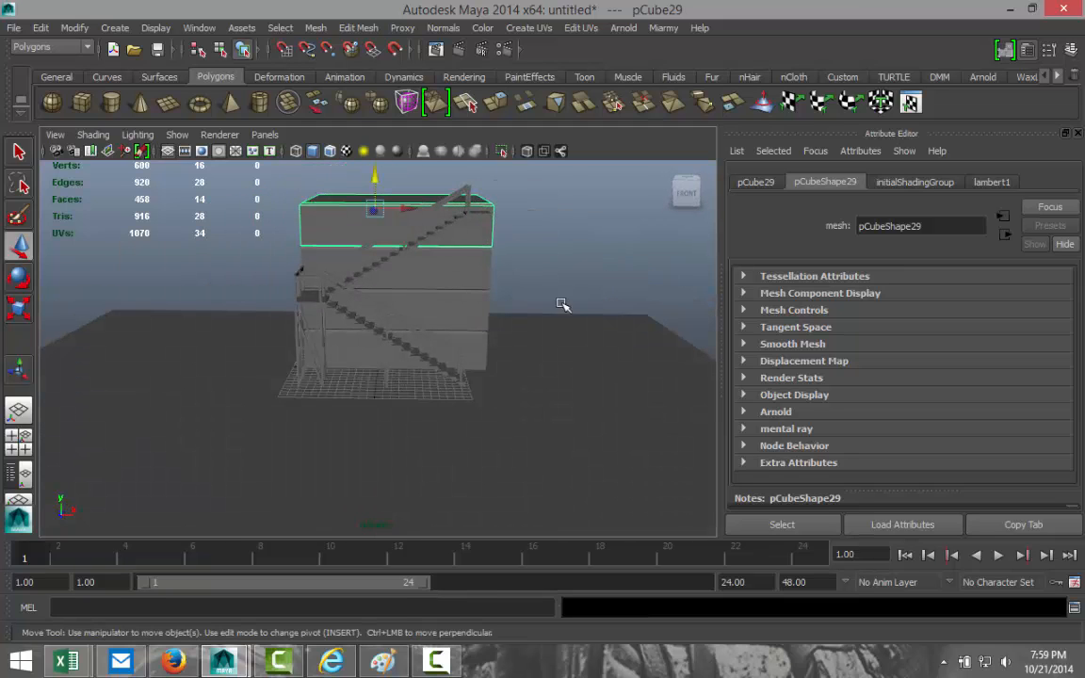
{"action": "middle_click_drag", "start_coordinate": [558, 272], "coordinate": [478, 381], "text": "alt"}
{"action": "scroll", "coordinate": [539, 366], "scroll_direction": "up", "scroll_amount": 5}
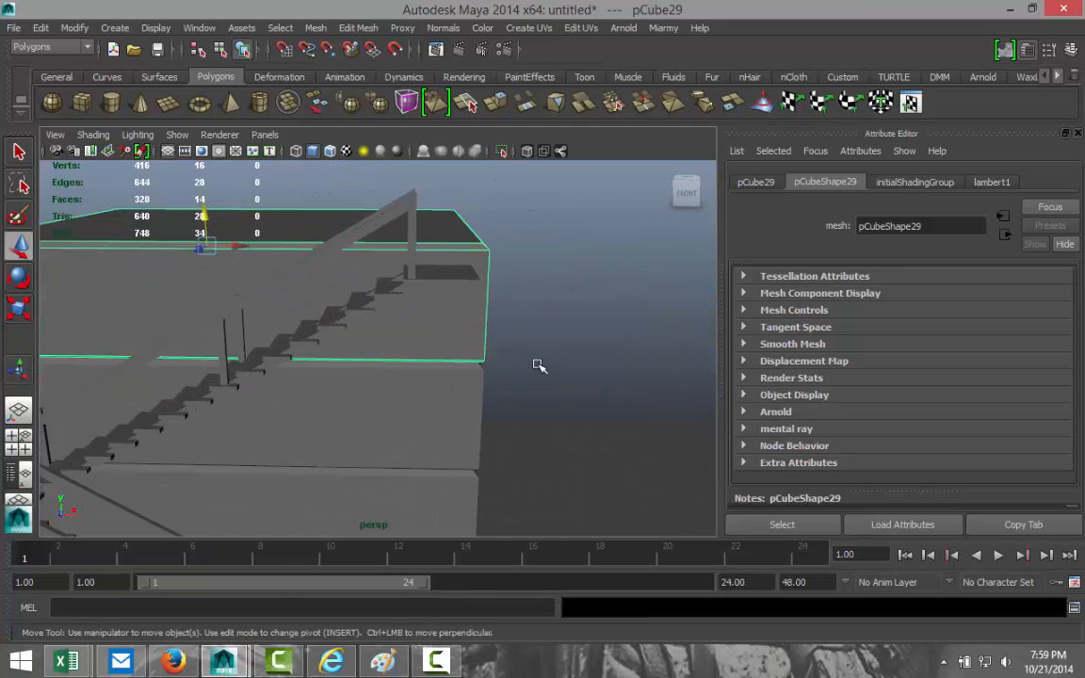
{"action": "left_click_drag", "start_coordinate": [568, 320], "coordinate": [494, 351], "text": "alt"}
{"action": "scroll", "coordinate": [525, 320], "scroll_direction": "up", "scroll_amount": 2}
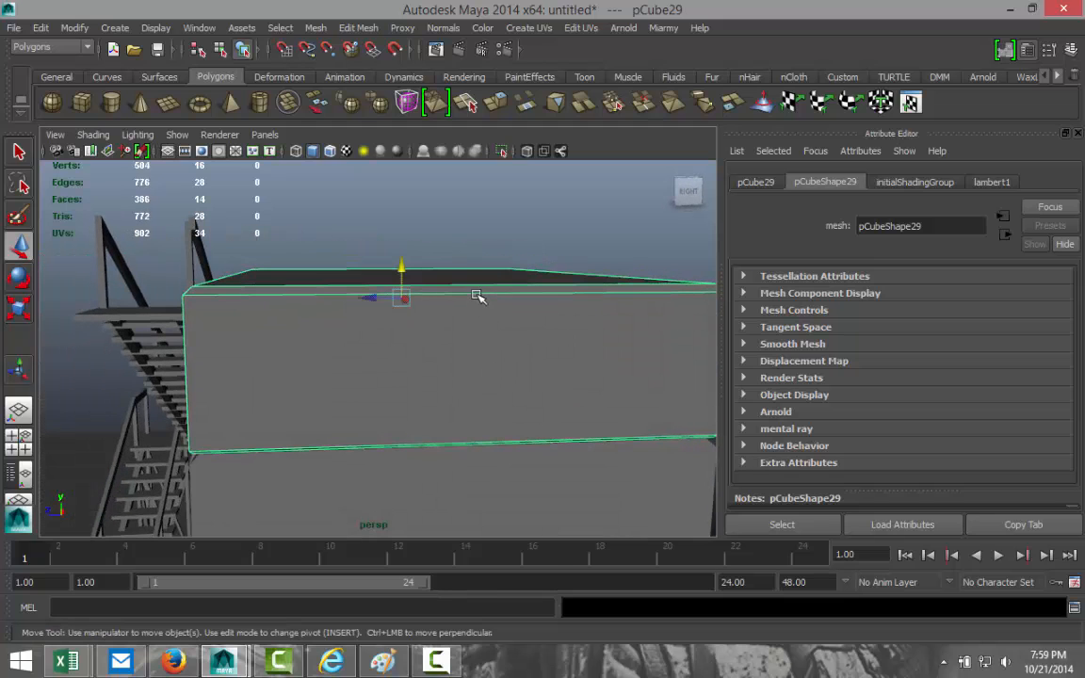
{"action": "right_click_drag", "start_coordinate": [477, 297], "coordinate": [480, 256]}
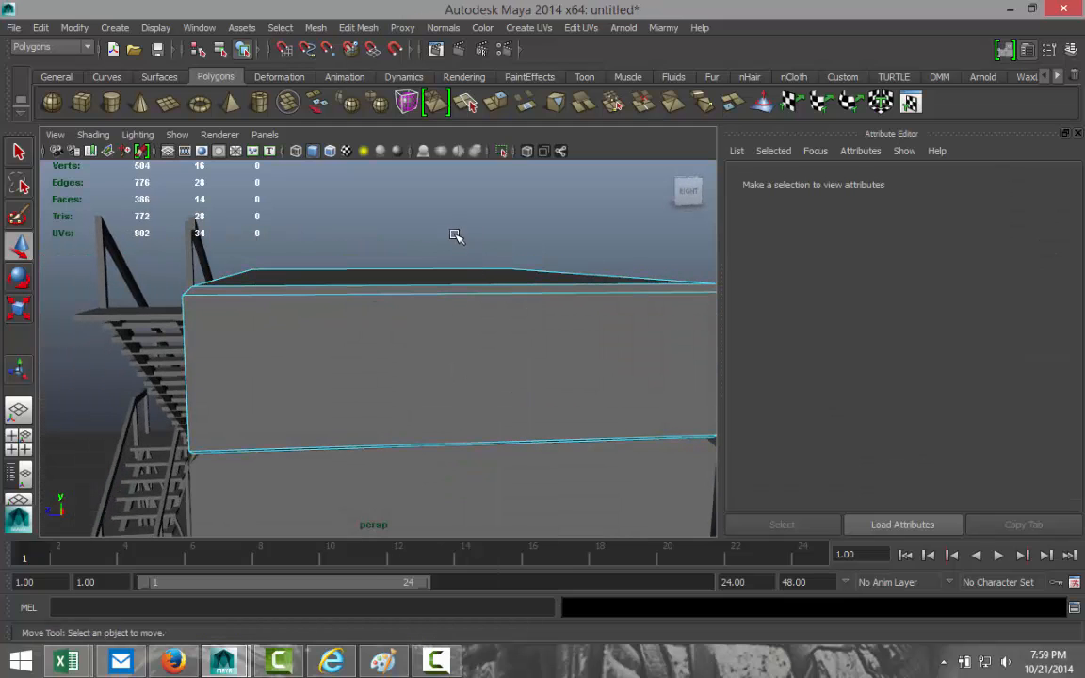
{"action": "left_click_drag", "start_coordinate": [480, 325], "coordinate": [485, 326]}
{"action": "left_click_drag", "start_coordinate": [606, 356], "coordinate": [436, 363], "text": "alt"}
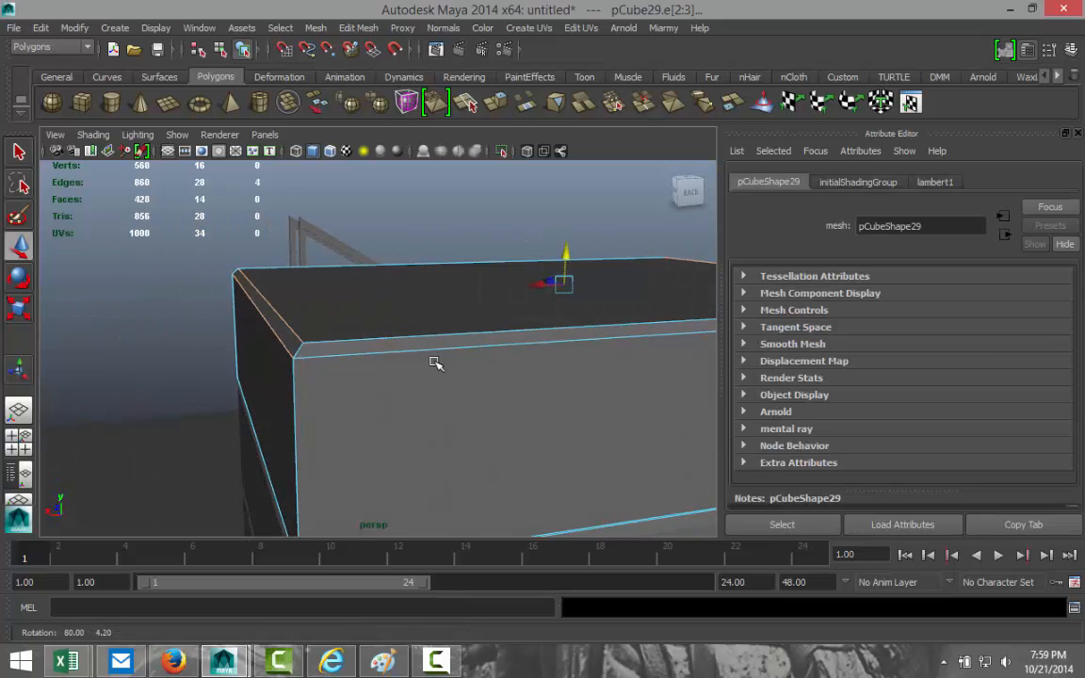
{"action": "left_click_drag", "start_coordinate": [456, 314], "coordinate": [482, 384], "text": "shift"}
{"action": "left_click_drag", "start_coordinate": [270, 383], "coordinate": [584, 380], "text": "alt"}
{"action": "left_click_drag", "start_coordinate": [356, 283], "coordinate": [349, 349], "text": "shift"}
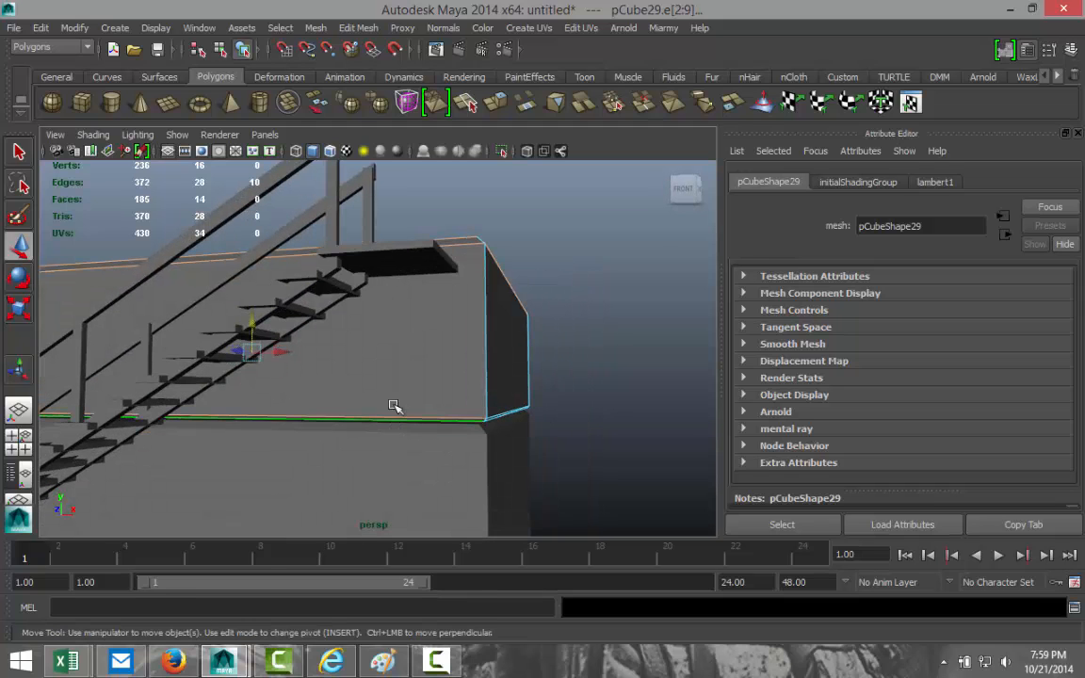
Lower the uppermost block's selected top edges in the front view to about Y 21.74, level with the upper stair landing.
{"action": "left_click_drag", "start_coordinate": [485, 412], "coordinate": [343, 380], "text": "alt"}
{"action": "left_click_drag", "start_coordinate": [611, 462], "coordinate": [384, 453], "text": "alt"}
{"action": "scroll", "coordinate": [389, 448], "scroll_direction": "down", "scroll_amount": 5}
{"action": "scroll", "coordinate": [423, 447], "scroll_direction": "up", "scroll_amount": 4}
{"action": "scroll", "coordinate": [476, 438], "scroll_direction": "down", "scroll_amount": 4}
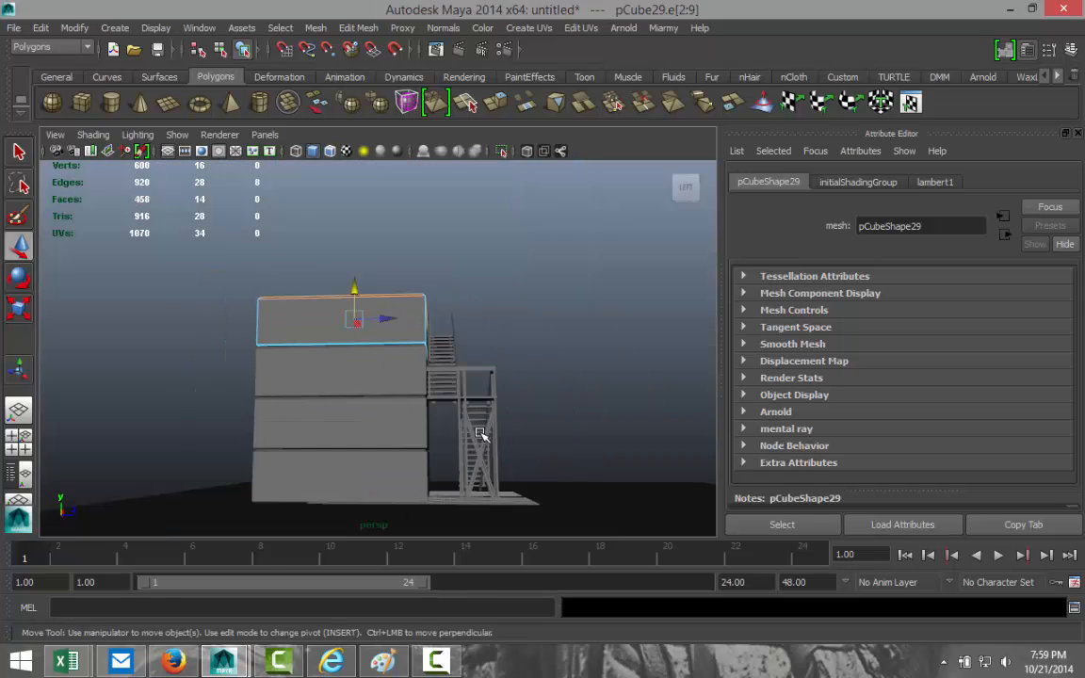
{"action": "left_click_drag", "start_coordinate": [482, 436], "coordinate": [390, 411], "text": "alt"}
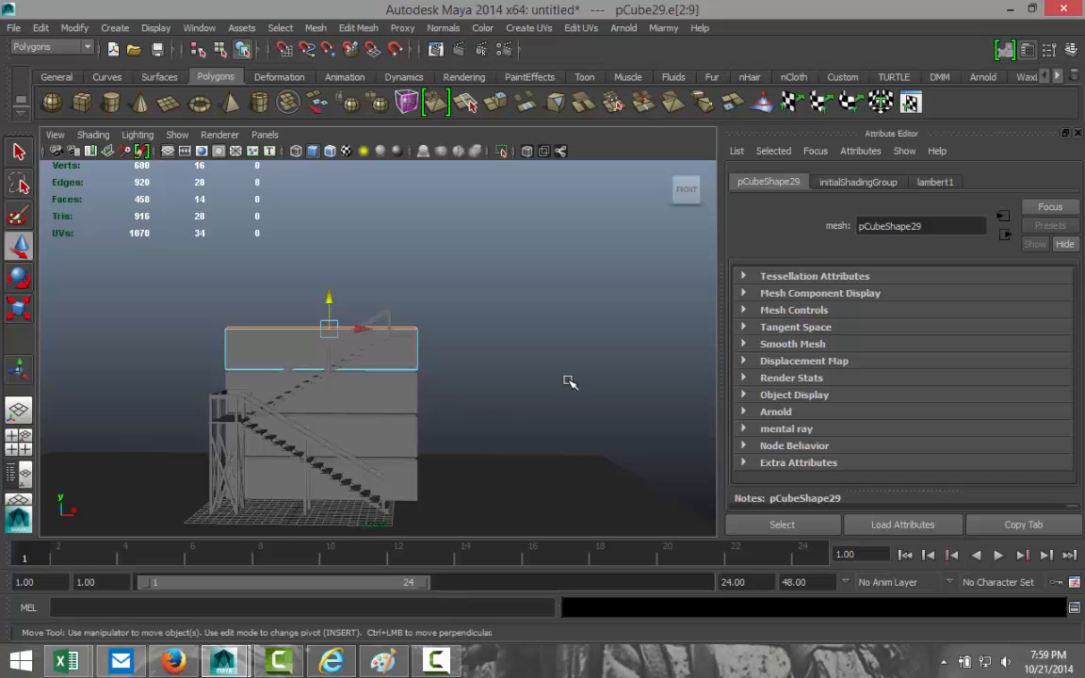
{"action": "left_click", "coordinate": [18, 436]}
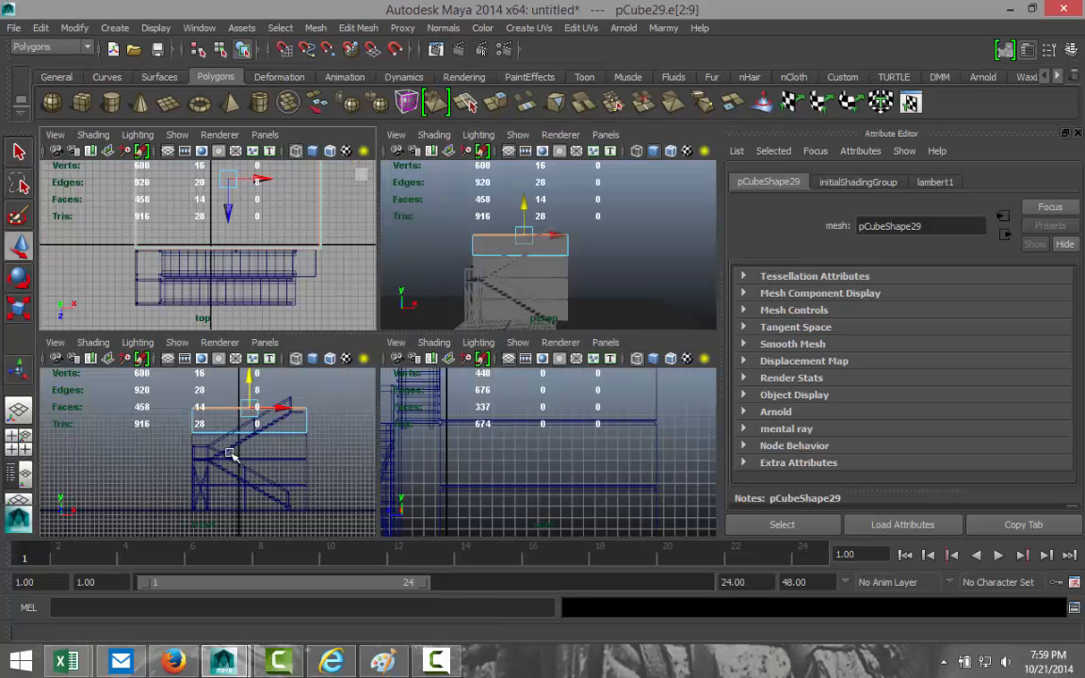
{"action": "key", "text": "space"}
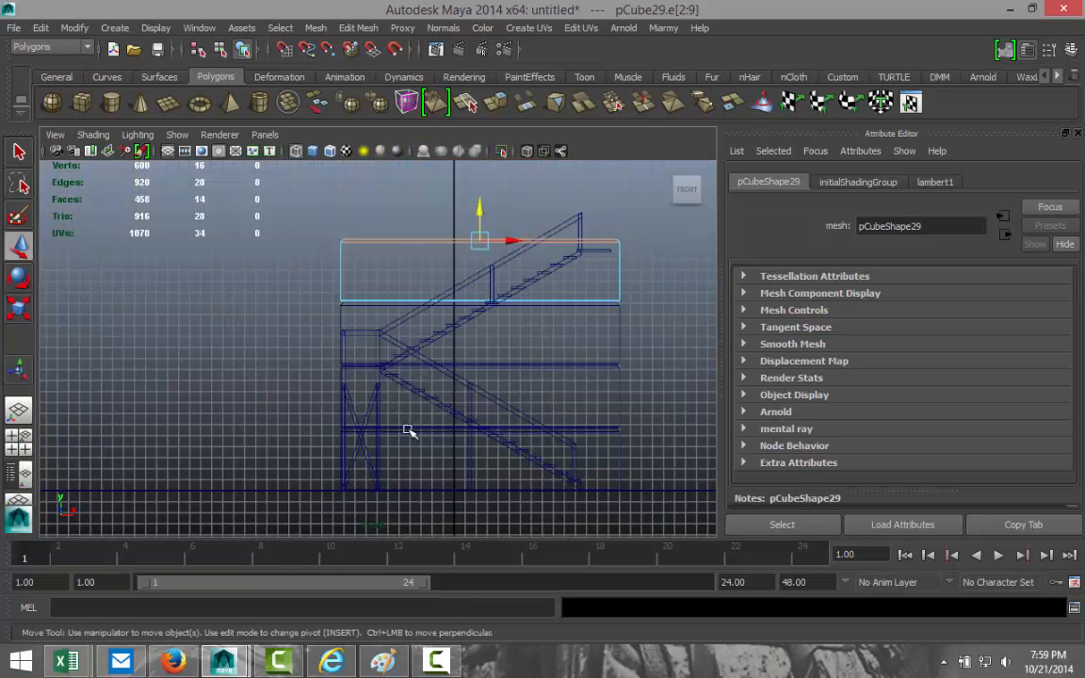
{"action": "scroll", "coordinate": [551, 379], "scroll_direction": "up", "scroll_amount": 3}
{"action": "middle_click_drag", "start_coordinate": [565, 365], "coordinate": [285, 486], "text": "alt"}
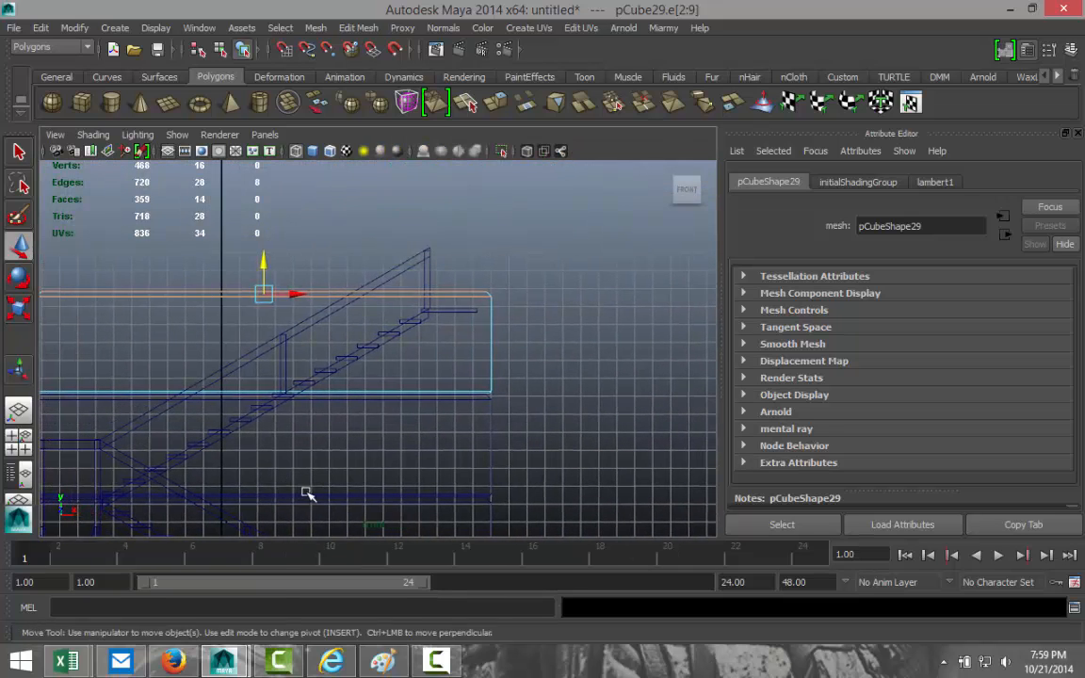
{"action": "left_click", "coordinate": [263, 261]}
{"action": "left_click_drag", "start_coordinate": [264, 261], "coordinate": [265, 280]}
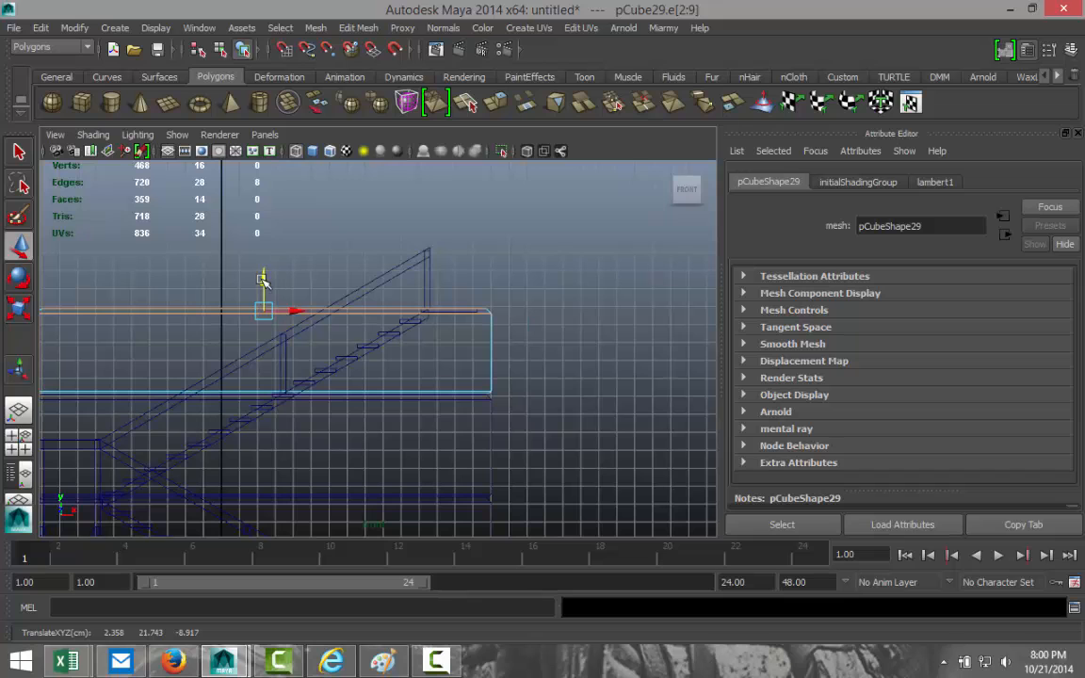
{"action": "left_click", "coordinate": [20, 439]}
{"action": "key", "text": "space"}
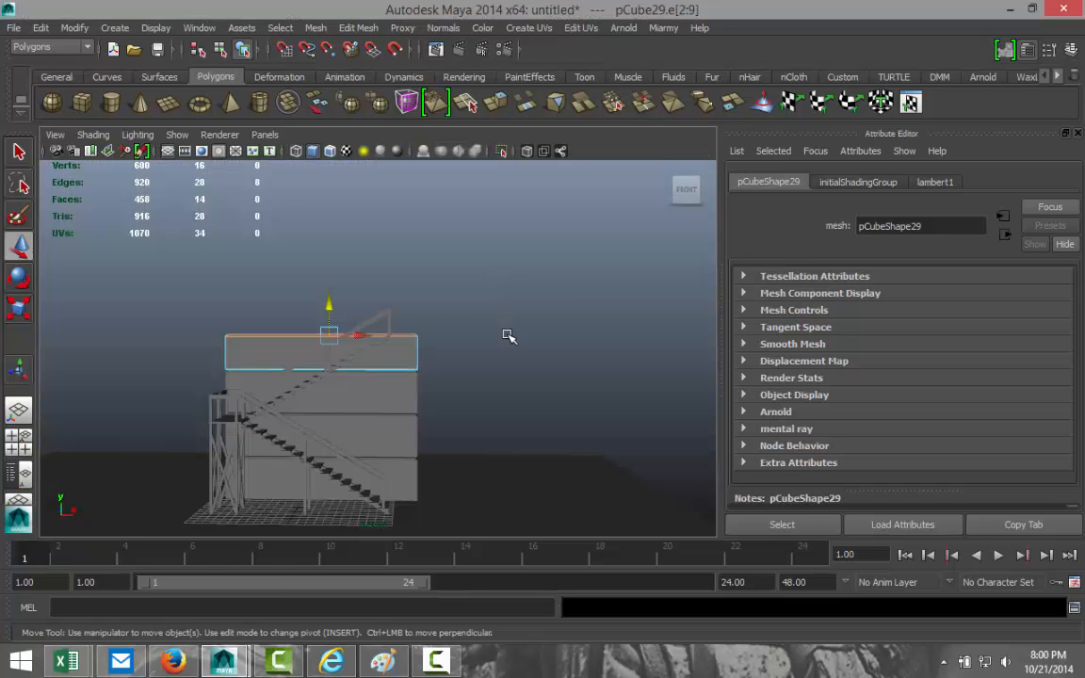
Create a long, thin polygon cube on the ground in front of the building, running parallel to the staircase wall.
{"action": "left_click_drag", "start_coordinate": [544, 351], "coordinate": [471, 387], "text": "alt"}
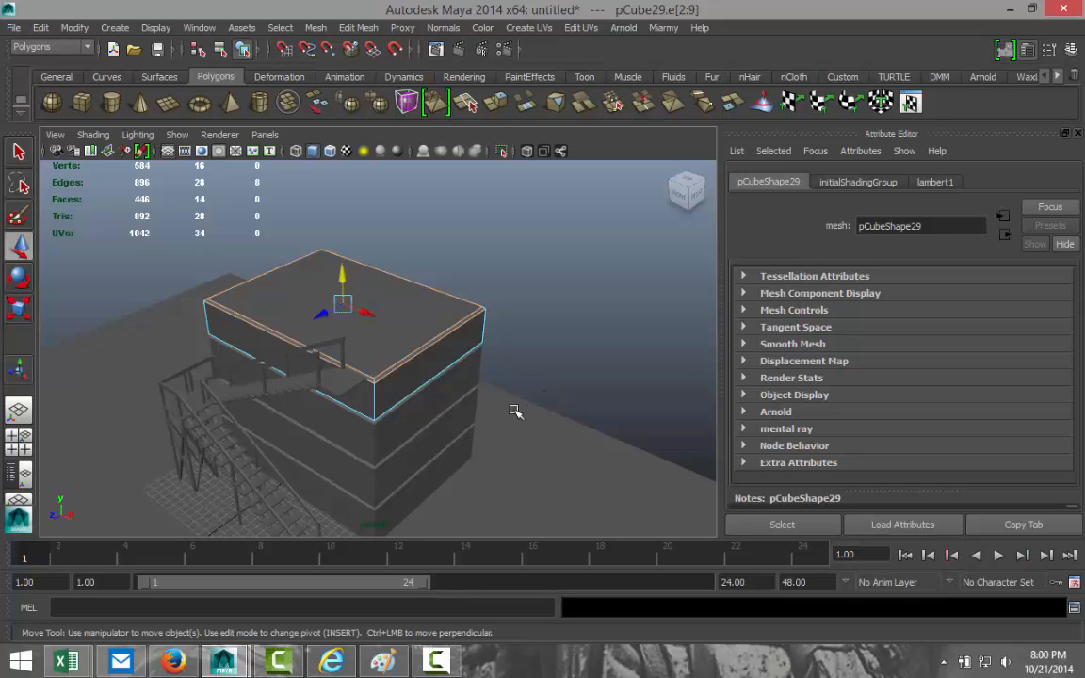
{"action": "left_click_drag", "start_coordinate": [453, 417], "coordinate": [521, 360], "text": "alt"}
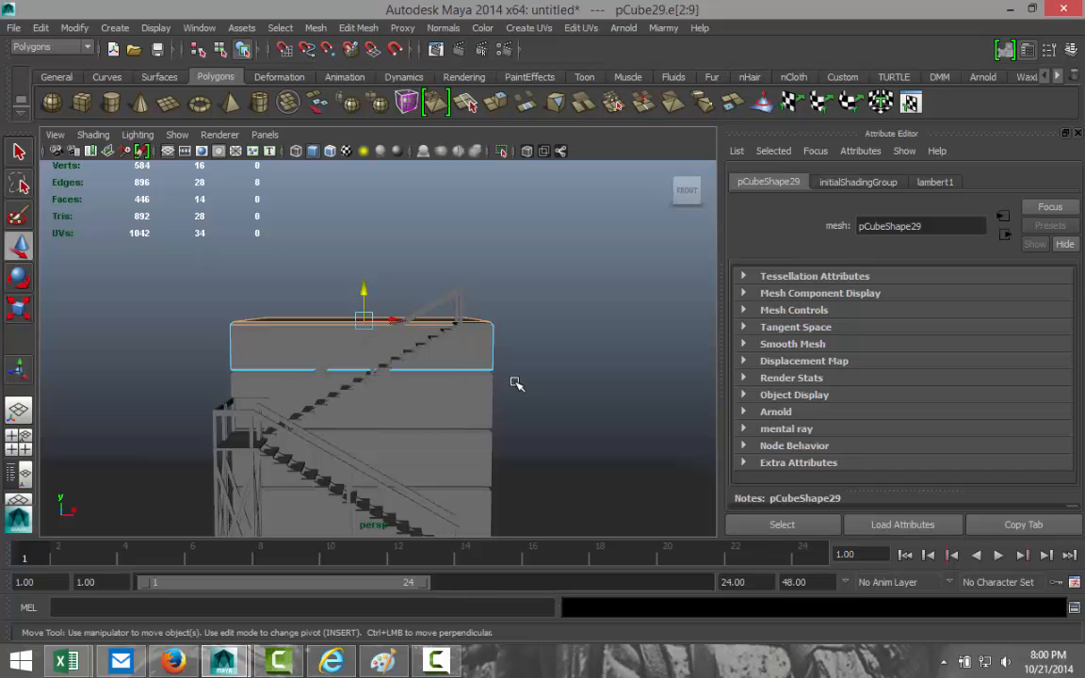
{"action": "left_click_drag", "start_coordinate": [513, 380], "coordinate": [438, 376], "text": "alt"}
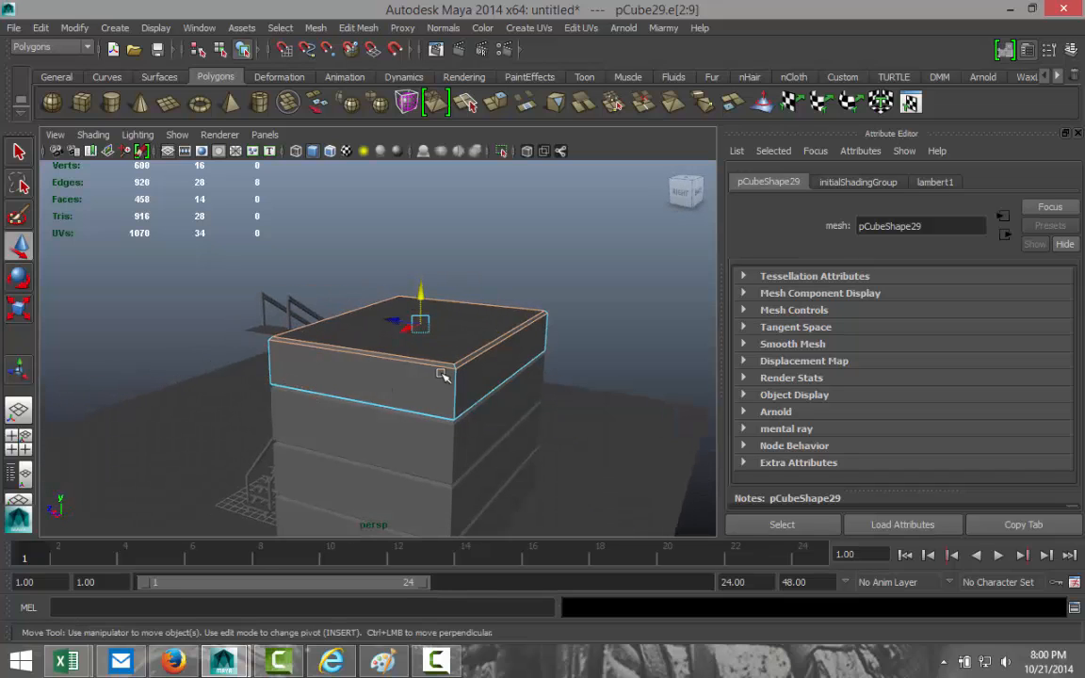
{"action": "left_click_drag", "start_coordinate": [349, 409], "coordinate": [415, 412], "text": "alt"}
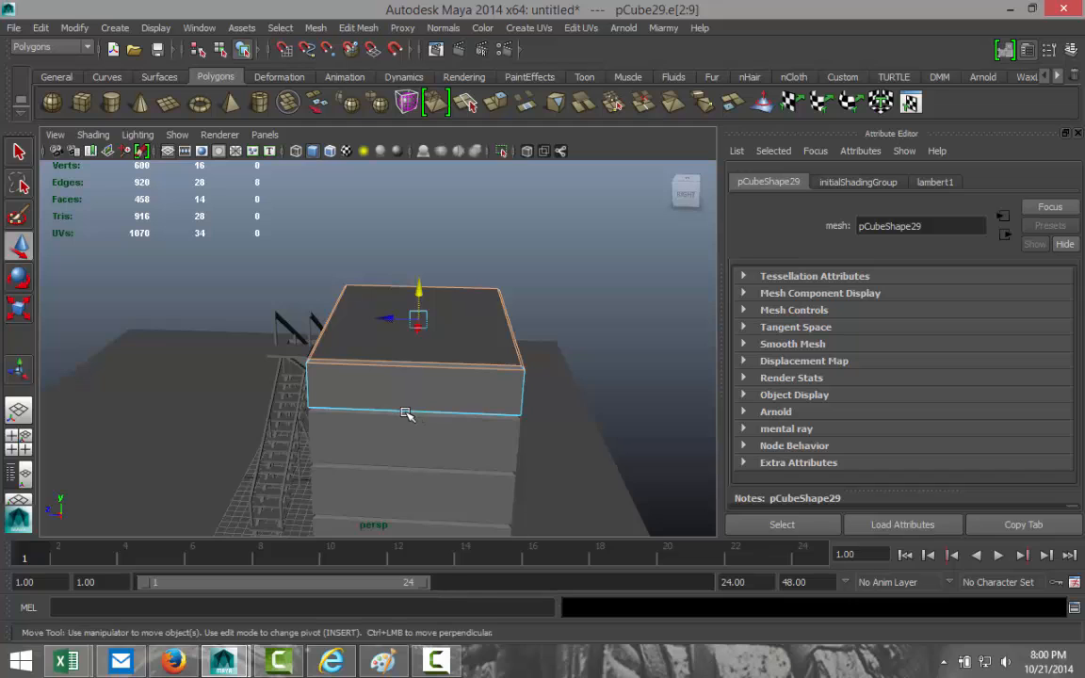
{"action": "middle_click_drag", "start_coordinate": [406, 411], "coordinate": [517, 354], "text": "alt"}
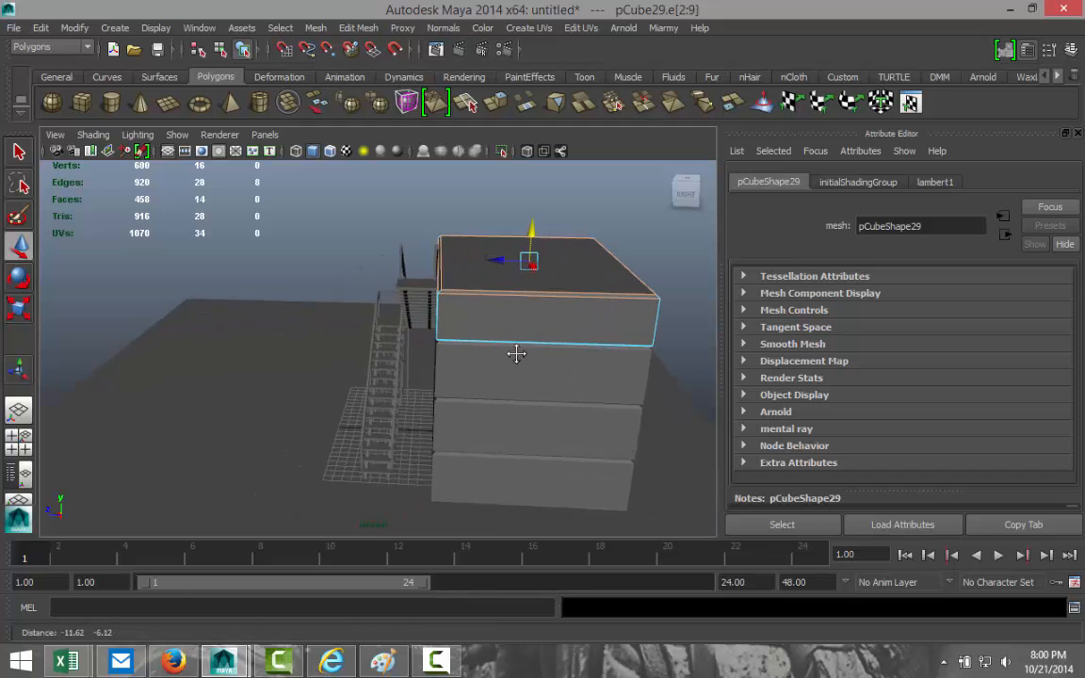
{"action": "left_click", "coordinate": [82, 101]}
{"action": "left_click_drag", "start_coordinate": [170, 344], "coordinate": [317, 353], "text": "alt"}
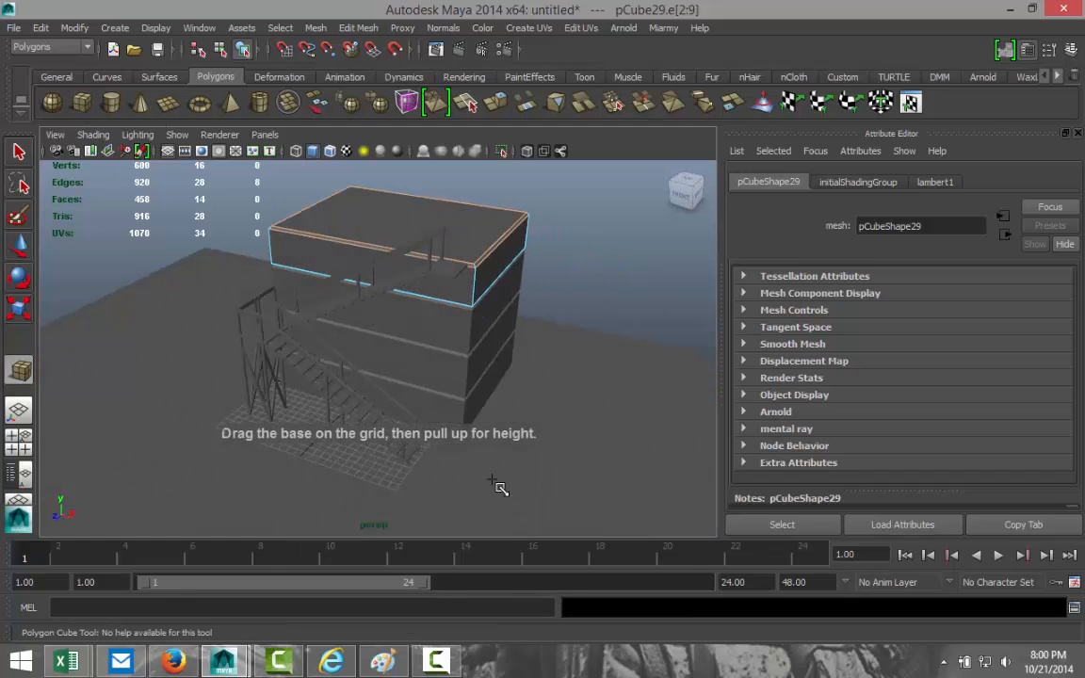
{"action": "left_click_drag", "start_coordinate": [488, 482], "coordinate": [650, 535]}
{"action": "mouse_move", "coordinate": [515, 501]}
{"action": "left_mouse_down"}
{"action": "mouse_move", "coordinate": [525, 482]}
{"action": "mouse_move", "coordinate": [519, 500]}
{"action": "left_mouse_up"}
{"action": "key", "text": "f"}
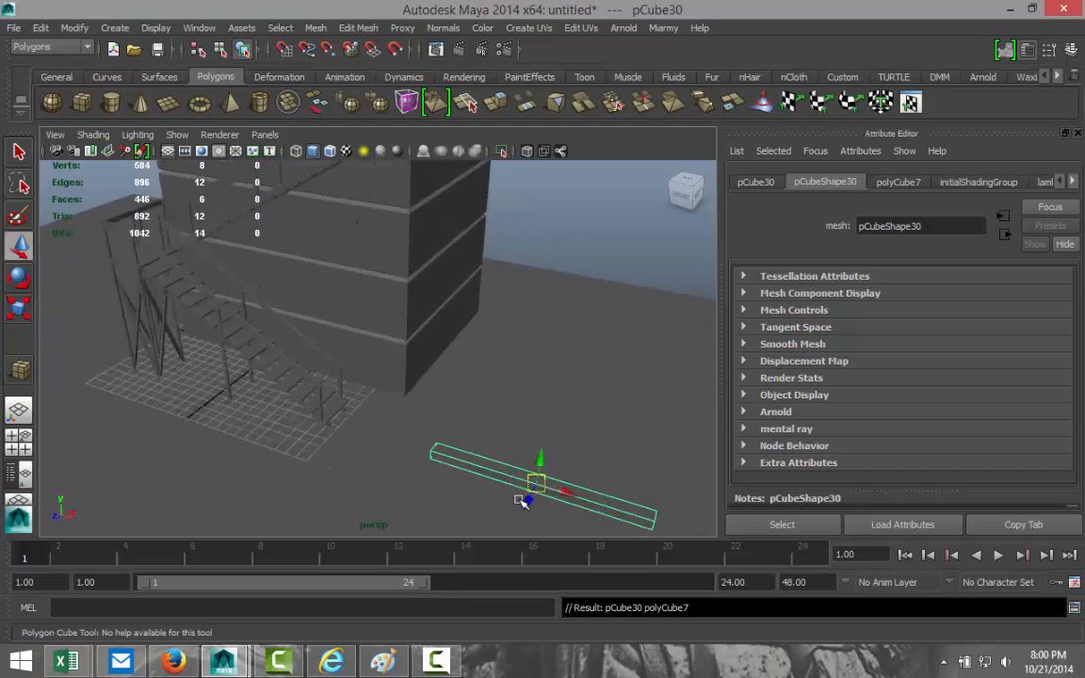
Scale the new bar down to about 0.62 in Y and 0.71 in Z.
{"action": "scroll", "coordinate": [436, 385], "scroll_direction": "down", "scroll_amount": 3}
{"action": "left_click_drag", "start_coordinate": [507, 458], "coordinate": [375, 425], "text": "alt"}
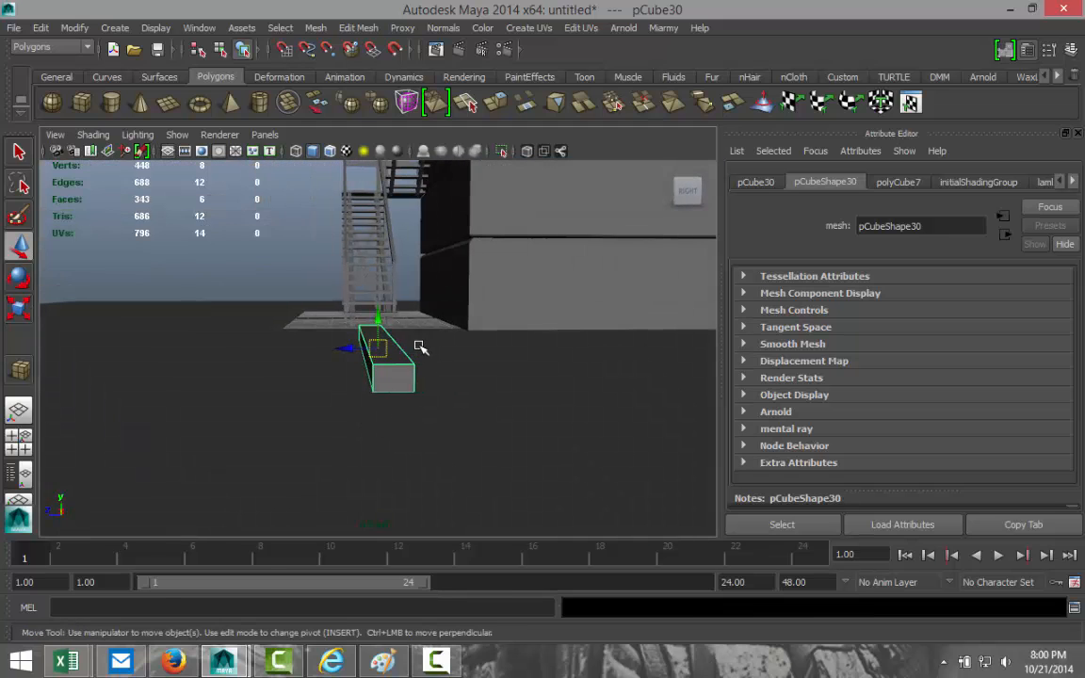
{"action": "key", "text": "r"}
{"action": "left_click_drag", "start_coordinate": [380, 313], "coordinate": [352, 351]}
{"action": "scroll", "coordinate": [344, 370], "scroll_direction": "down", "scroll_amount": 5}
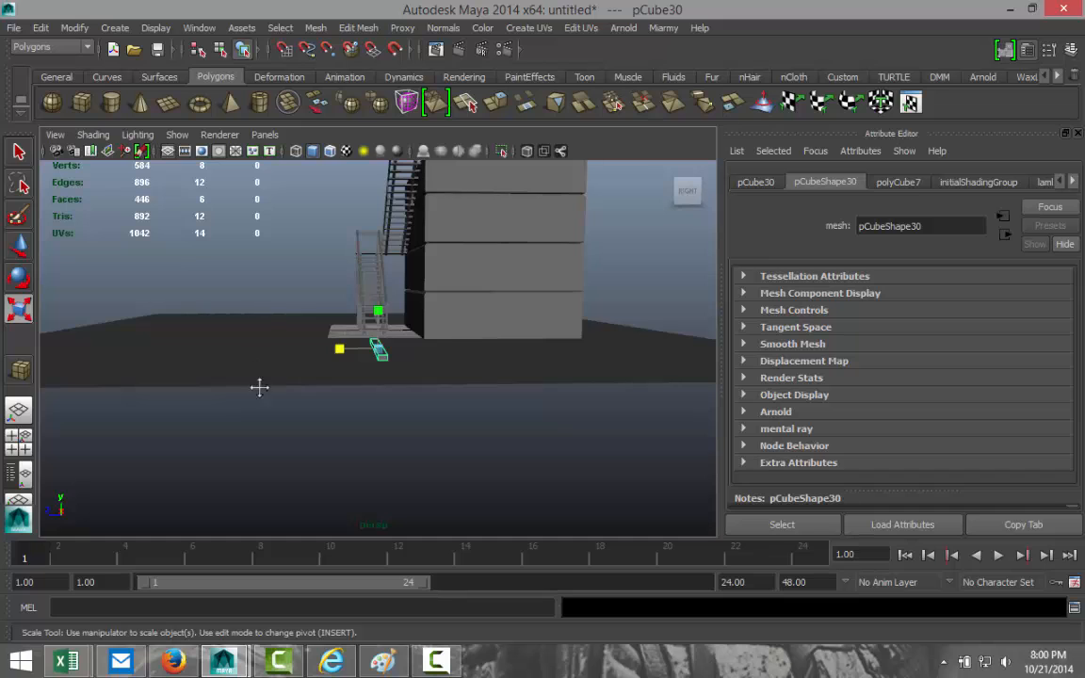
Raise the bar to about Y 19.53 and shift it in Z to about 1.17, near the staircase wall.
{"action": "left_click_drag", "start_coordinate": [259, 386], "coordinate": [422, 459], "text": "alt"}
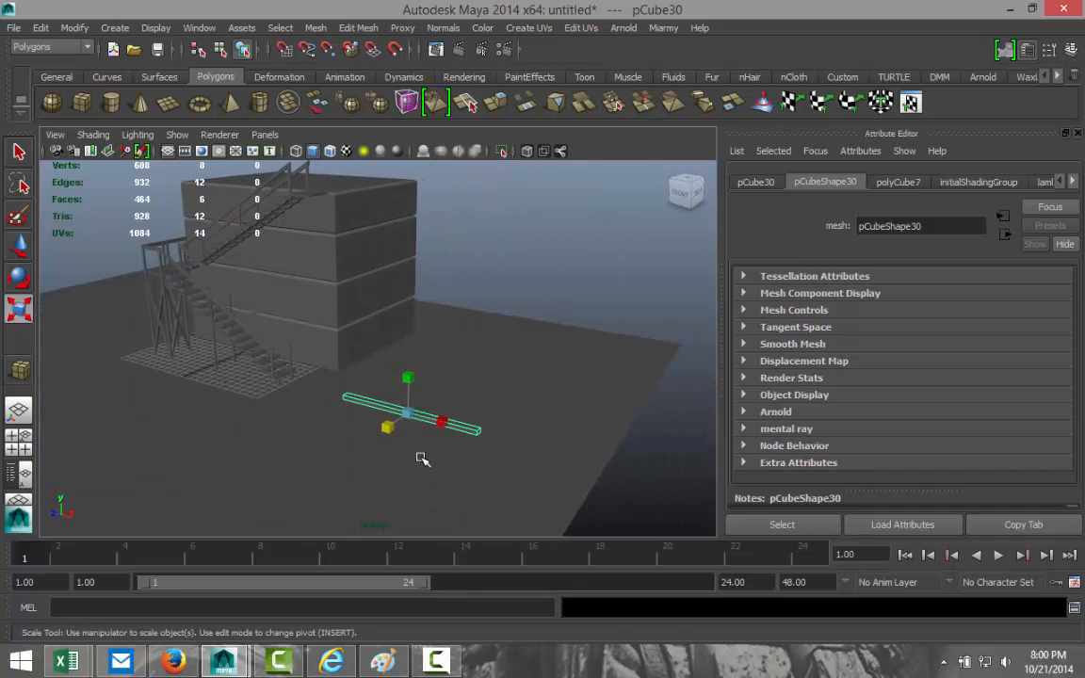
{"action": "key", "text": "w"}
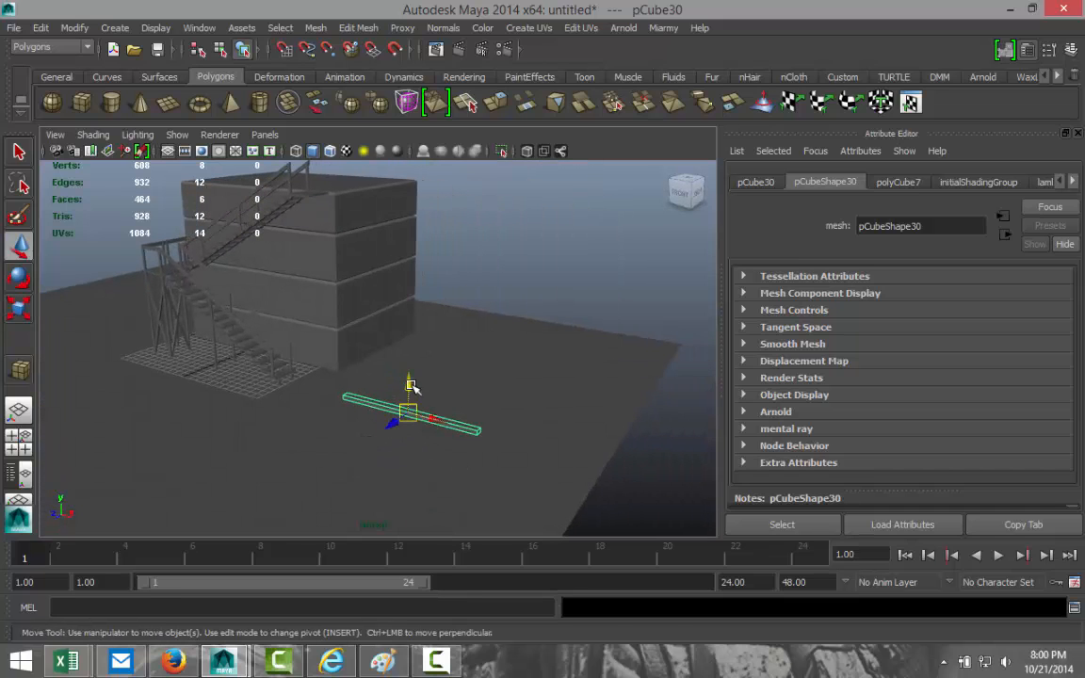
{"action": "left_click_drag", "start_coordinate": [411, 386], "coordinate": [405, 200]}
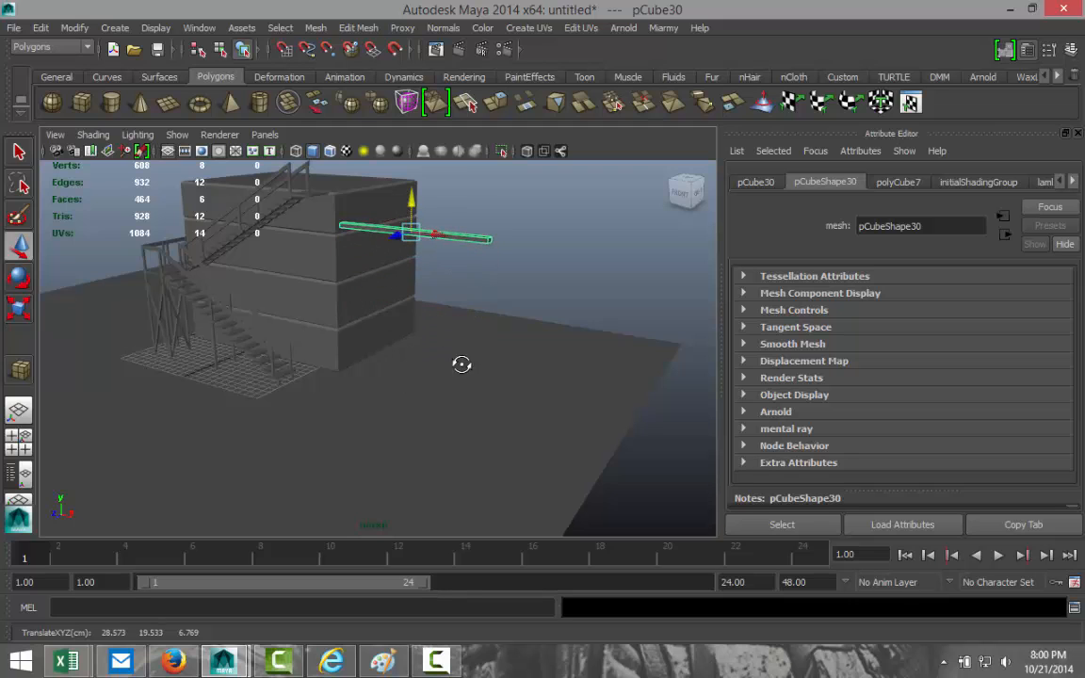
{"action": "left_click_drag", "start_coordinate": [462, 365], "coordinate": [335, 445], "text": "alt"}
{"action": "left_click_drag", "start_coordinate": [286, 363], "coordinate": [377, 368]}
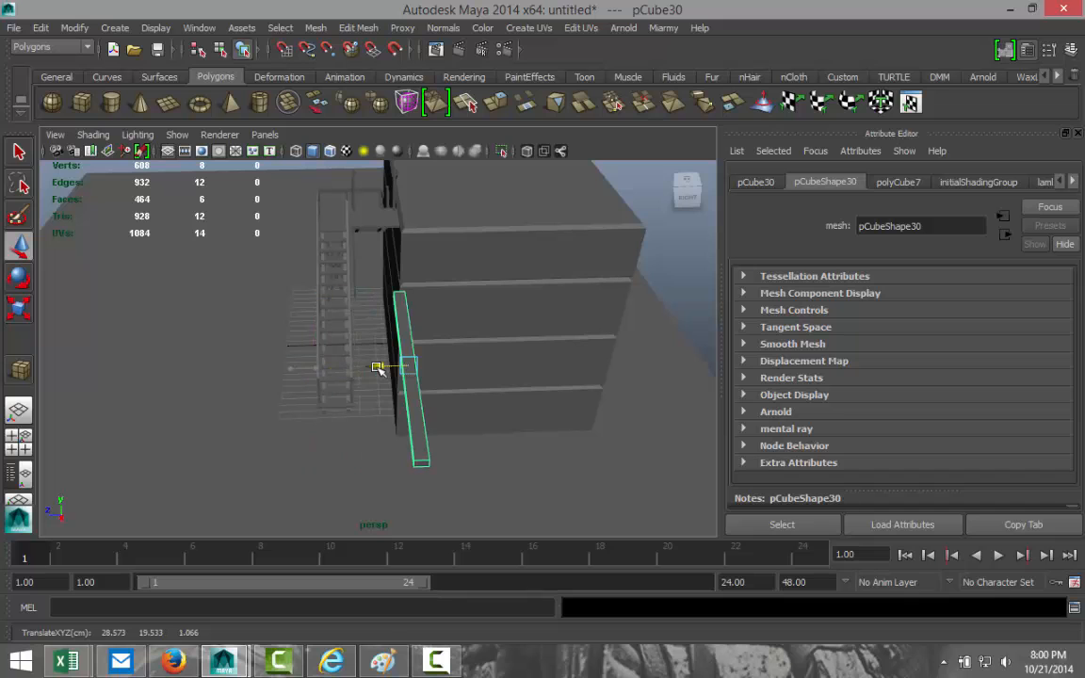
Move the bar along X to about 2.28 in the top view, placing it between the staircase and the wall.
{"action": "left_click", "coordinate": [18, 409]}
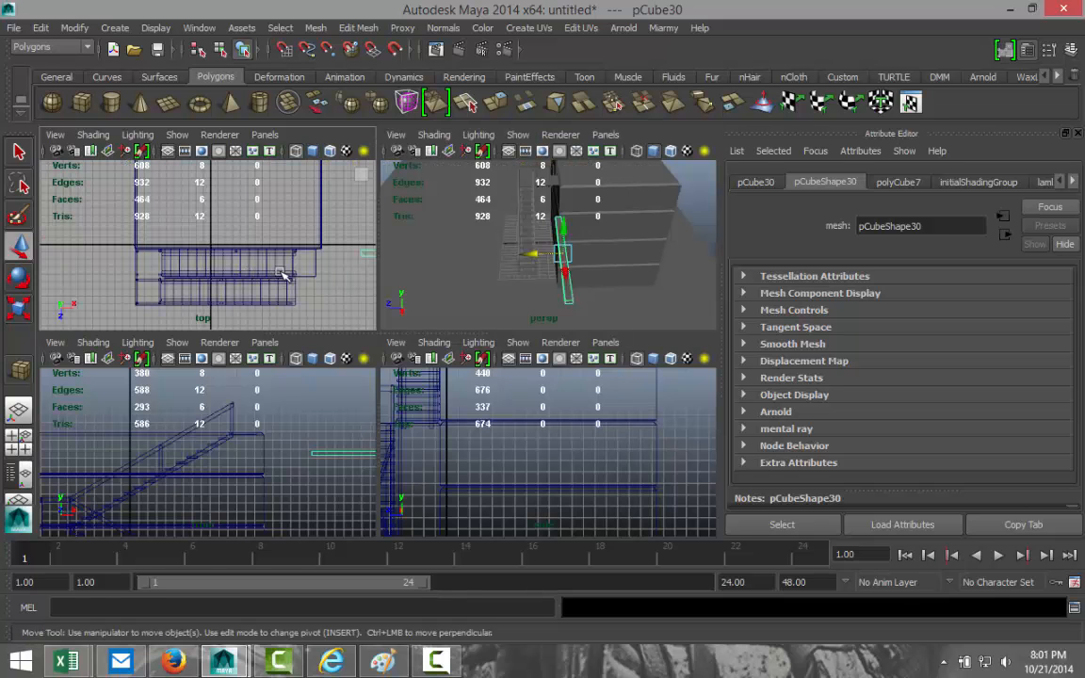
{"action": "key", "text": "space"}
{"action": "scroll", "coordinate": [376, 325], "scroll_direction": "down", "scroll_amount": 2}
{"action": "scroll", "coordinate": [485, 363], "scroll_direction": "down", "scroll_amount": 2}
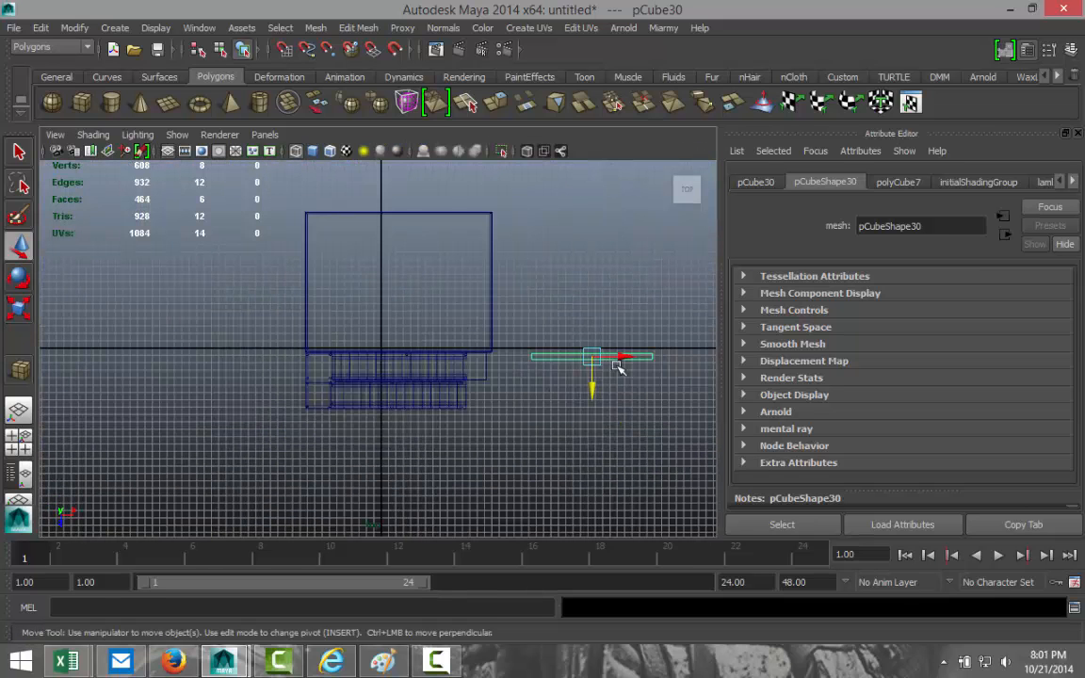
{"action": "left_click_drag", "start_coordinate": [621, 361], "coordinate": [431, 360]}
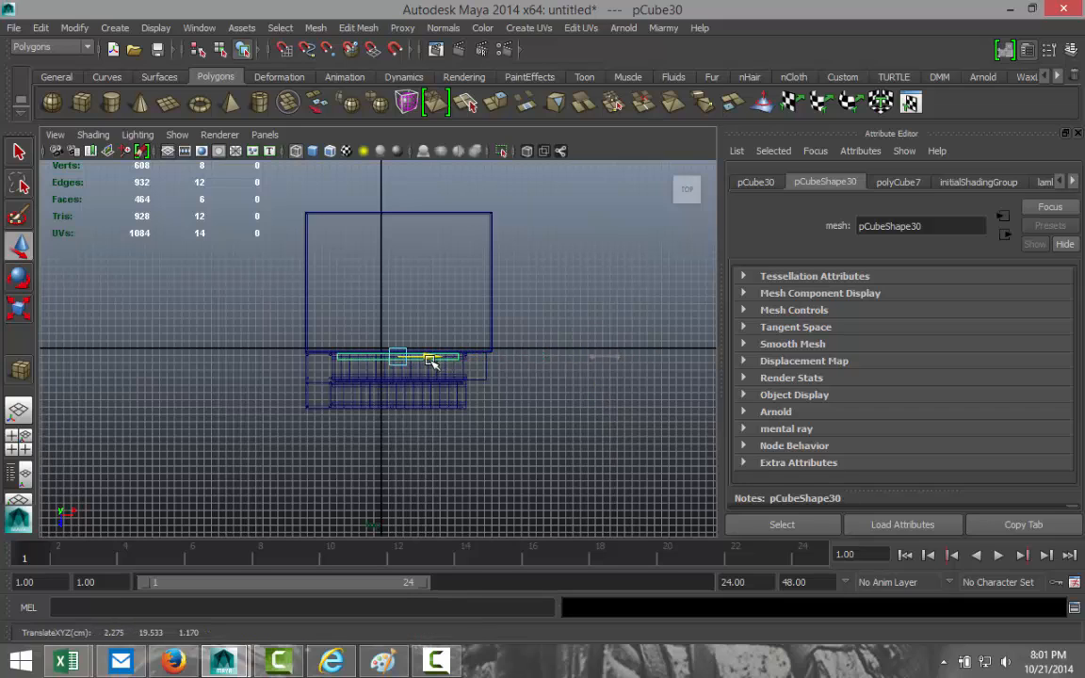
{"action": "left_click", "coordinate": [41, 436]}
{"action": "left_click", "coordinate": [32, 447]}
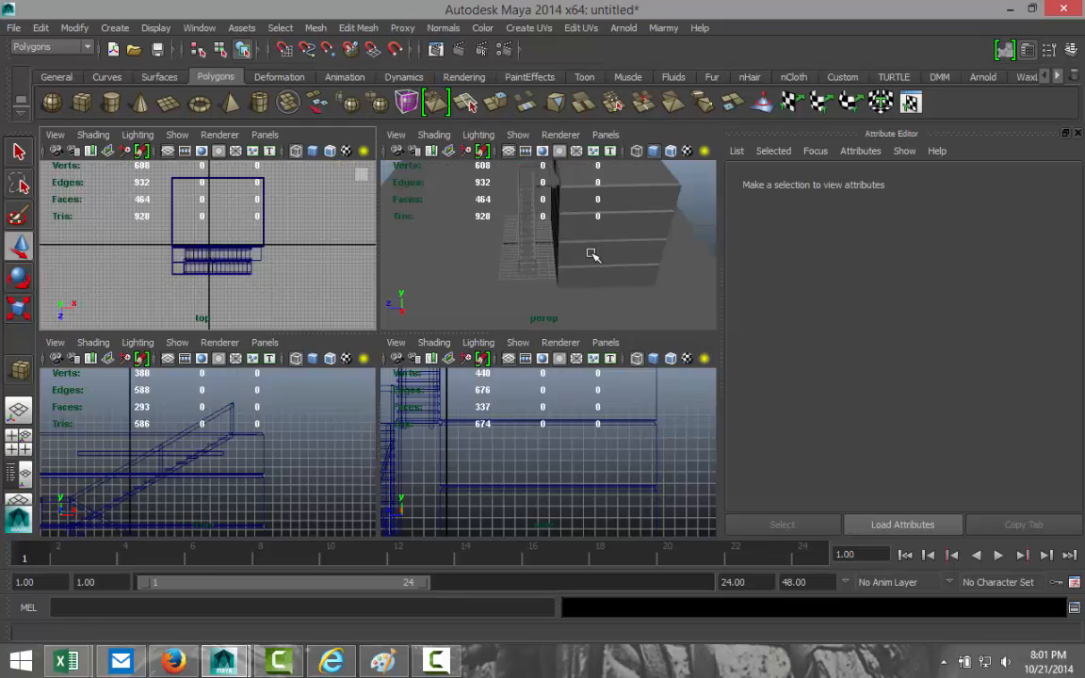
Reselect the bar behind the upper stair flight and move it along X to about 17.68, past the building's corner.
{"action": "key", "text": "space"}
{"action": "left_click_drag", "start_coordinate": [467, 356], "coordinate": [442, 326], "text": "alt"}
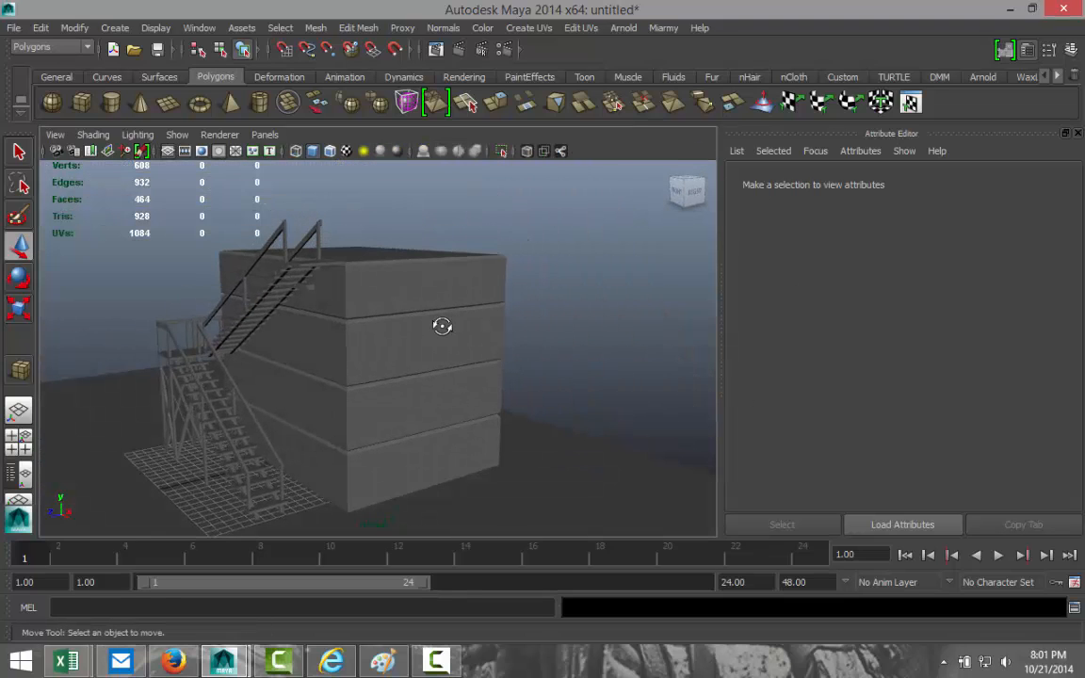
{"action": "left_click", "coordinate": [310, 290]}
{"action": "scroll", "coordinate": [358, 341], "scroll_direction": "up", "scroll_amount": 2}
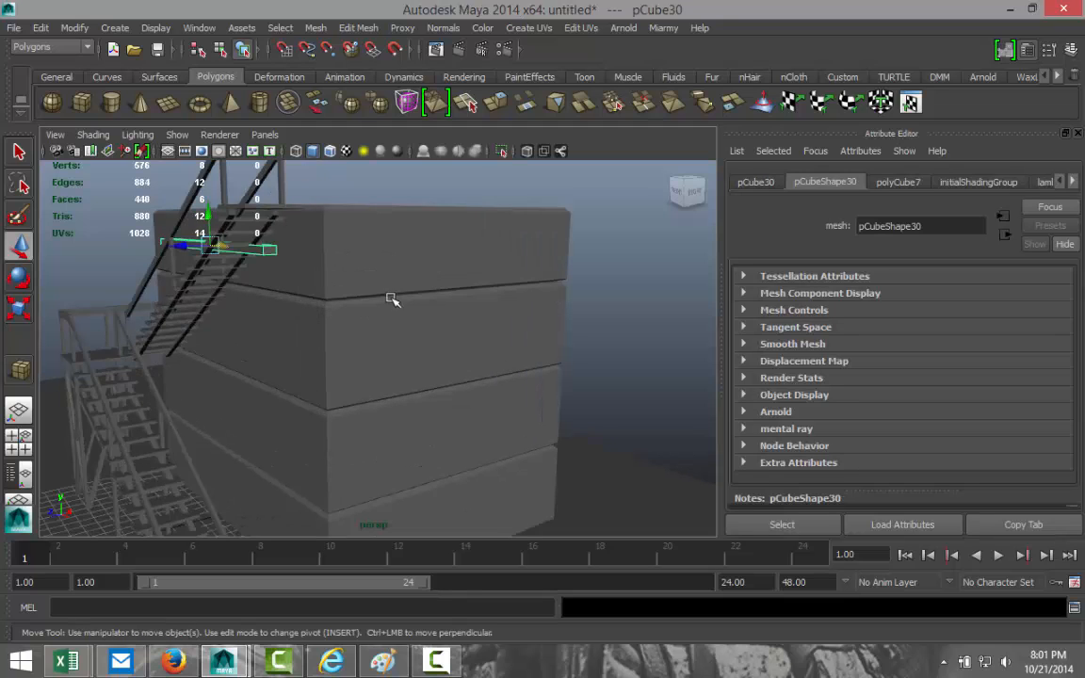
{"action": "left_click_drag", "start_coordinate": [366, 316], "coordinate": [466, 456], "text": "alt"}
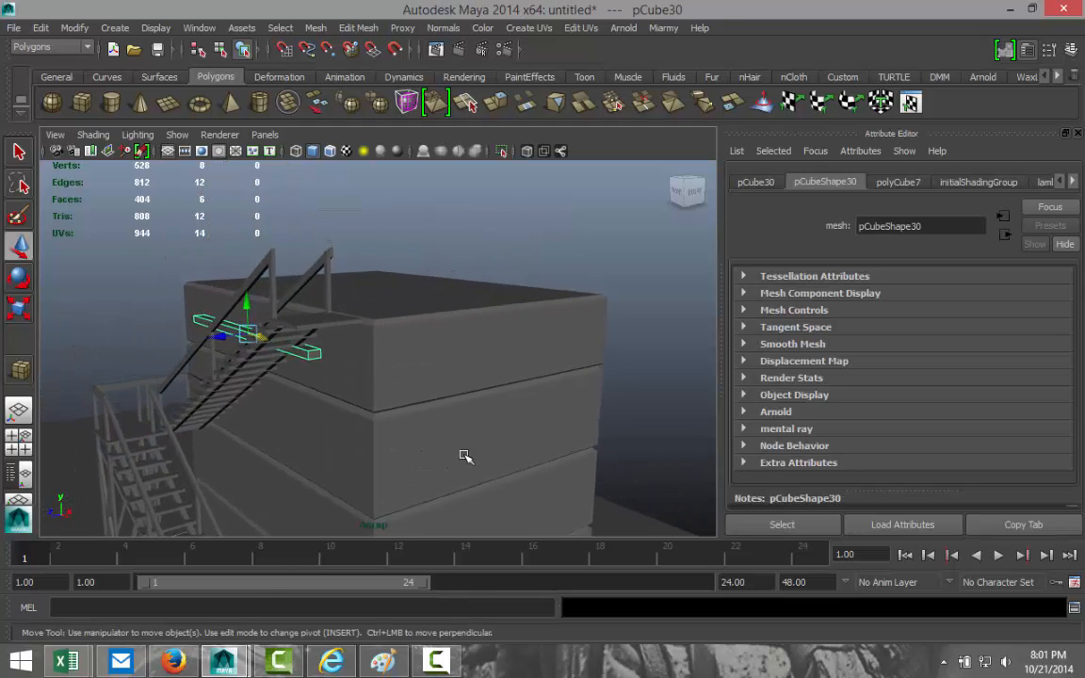
{"action": "scroll", "coordinate": [483, 443], "scroll_direction": "up", "scroll_amount": 3}
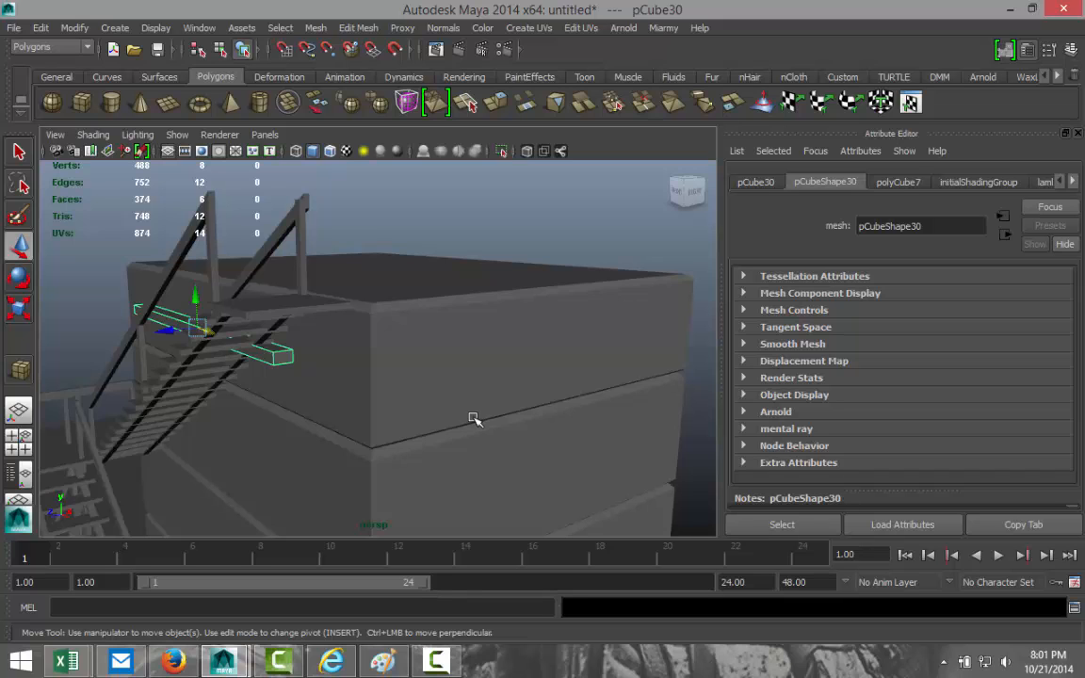
{"action": "scroll", "coordinate": [453, 407], "scroll_direction": "up", "scroll_amount": 3}
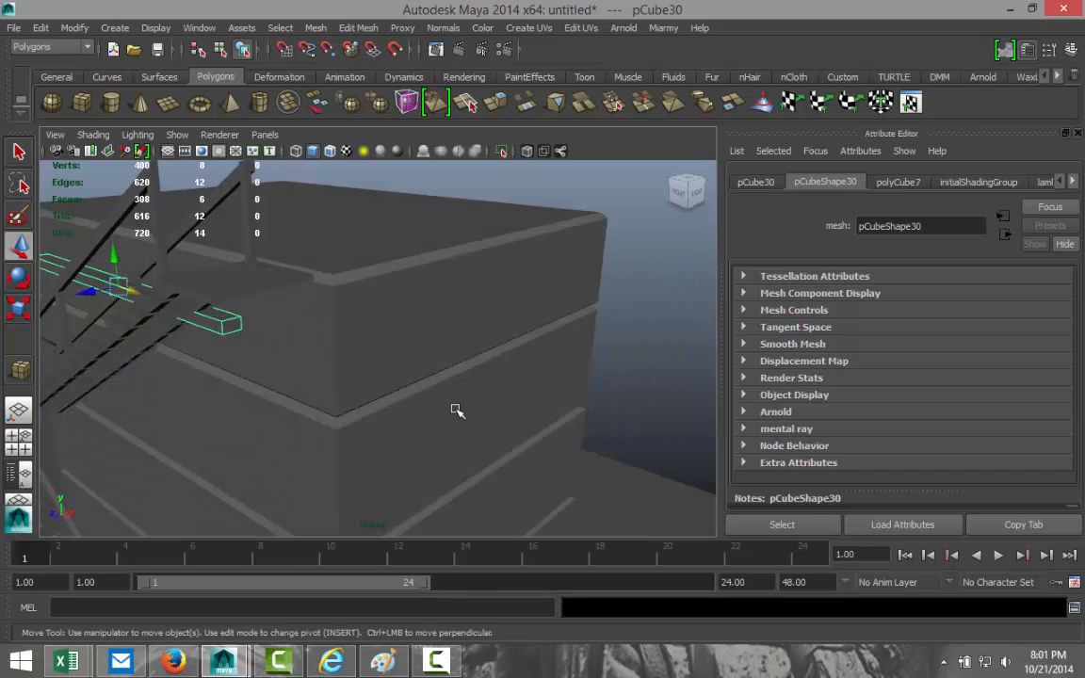
{"action": "scroll", "coordinate": [198, 258], "scroll_direction": "down", "scroll_amount": 2}
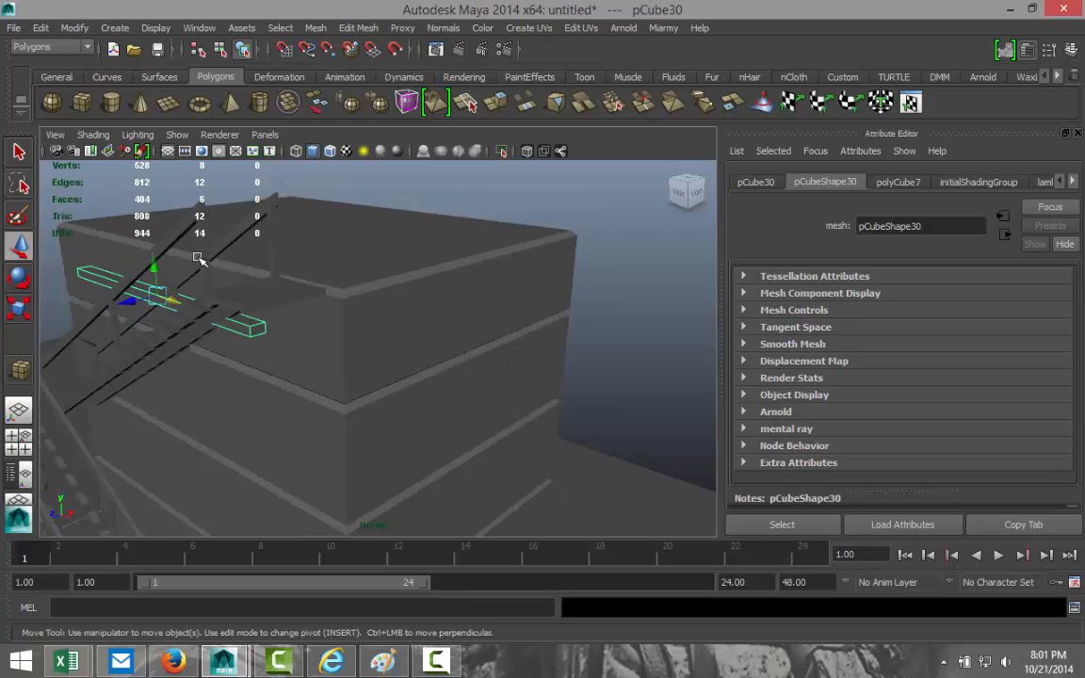
{"action": "left_click_drag", "start_coordinate": [297, 320], "coordinate": [305, 344], "text": "alt"}
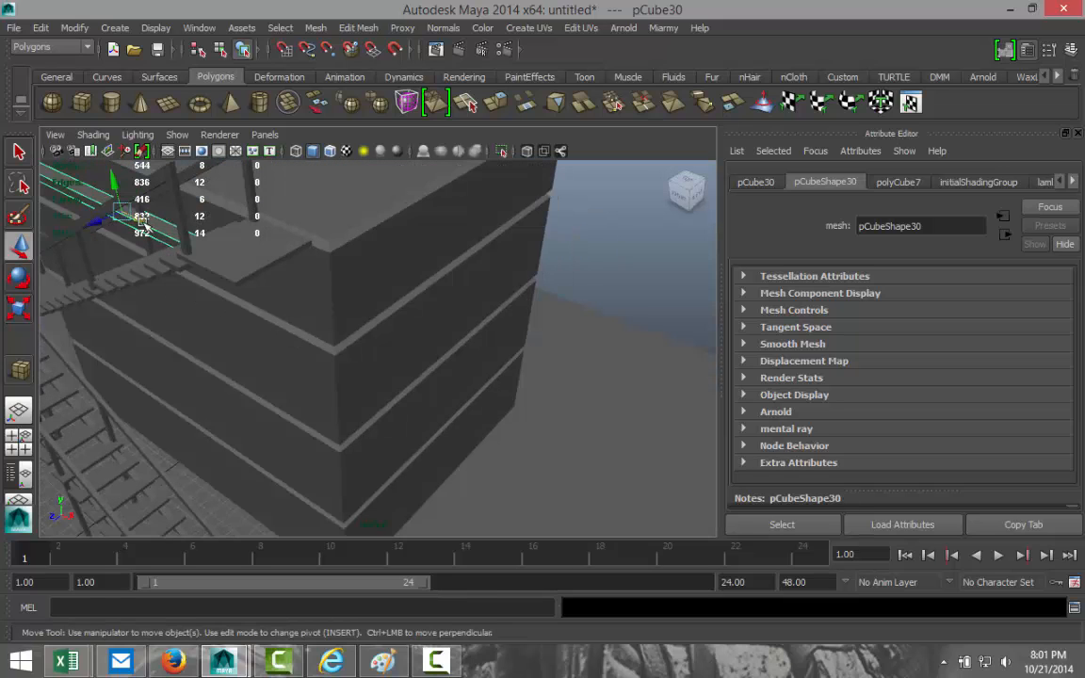
{"action": "left_click_drag", "start_coordinate": [146, 227], "coordinate": [414, 341]}
Rotate the bar to exactly 90 degrees in Y, parallel to the building's side wall, and view it from above.
{"action": "key", "text": "e"}
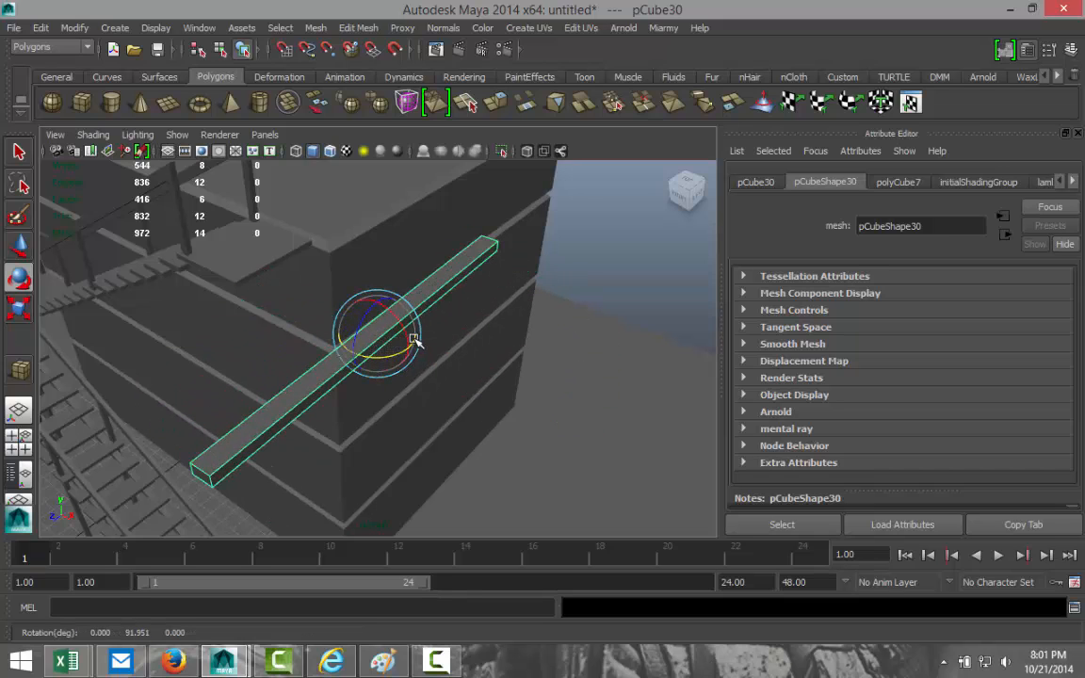
{"action": "left_click", "coordinate": [895, 182]}
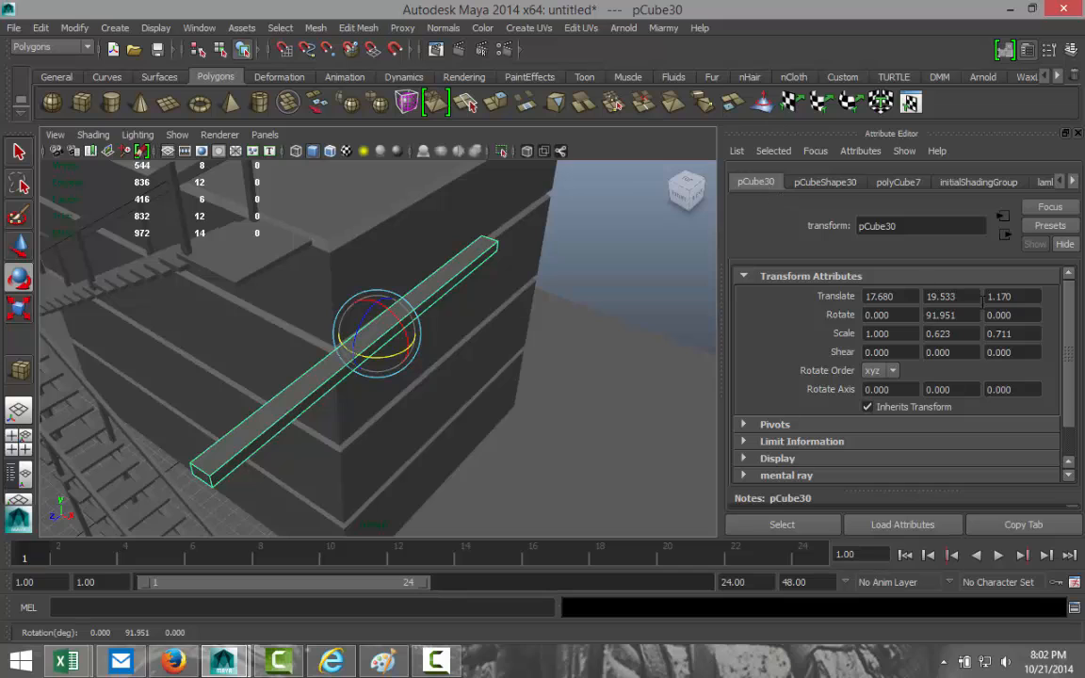
{"action": "left_click_drag", "start_coordinate": [980, 315], "coordinate": [835, 331]}
{"action": "type", "text": "90"}
{"action": "key", "text": "Return"}
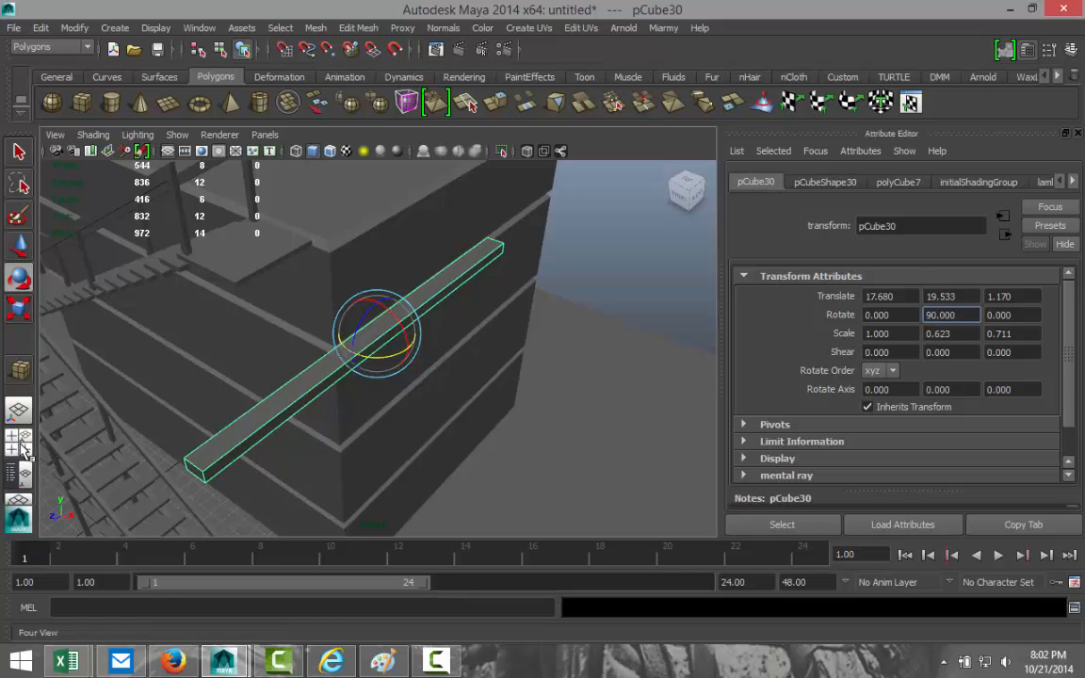
{"action": "left_click", "coordinate": [18, 409]}
{"action": "key", "text": "space"}
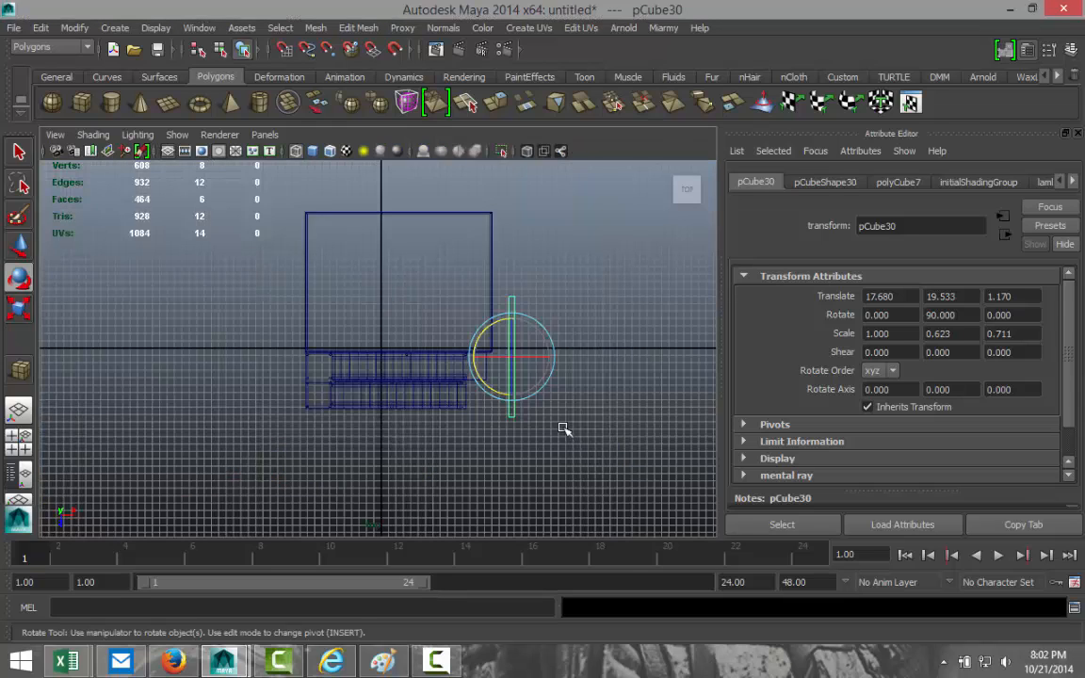
Move the bar against the building's side wall in the top view, at about X 15.44 and Z -9.18.
{"action": "scroll", "coordinate": [563, 429], "scroll_direction": "up", "scroll_amount": 3}
{"action": "middle_click_drag", "start_coordinate": [595, 429], "coordinate": [488, 432], "text": "alt"}
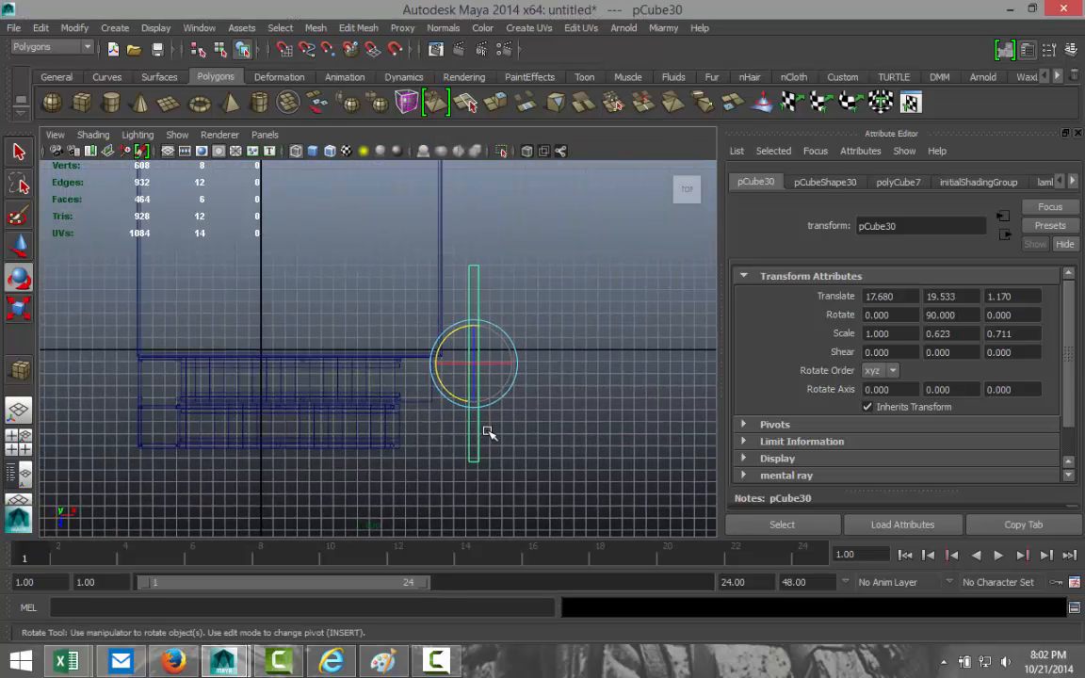
{"action": "key", "text": "w"}
{"action": "left_click_drag", "start_coordinate": [477, 384], "coordinate": [486, 265]}
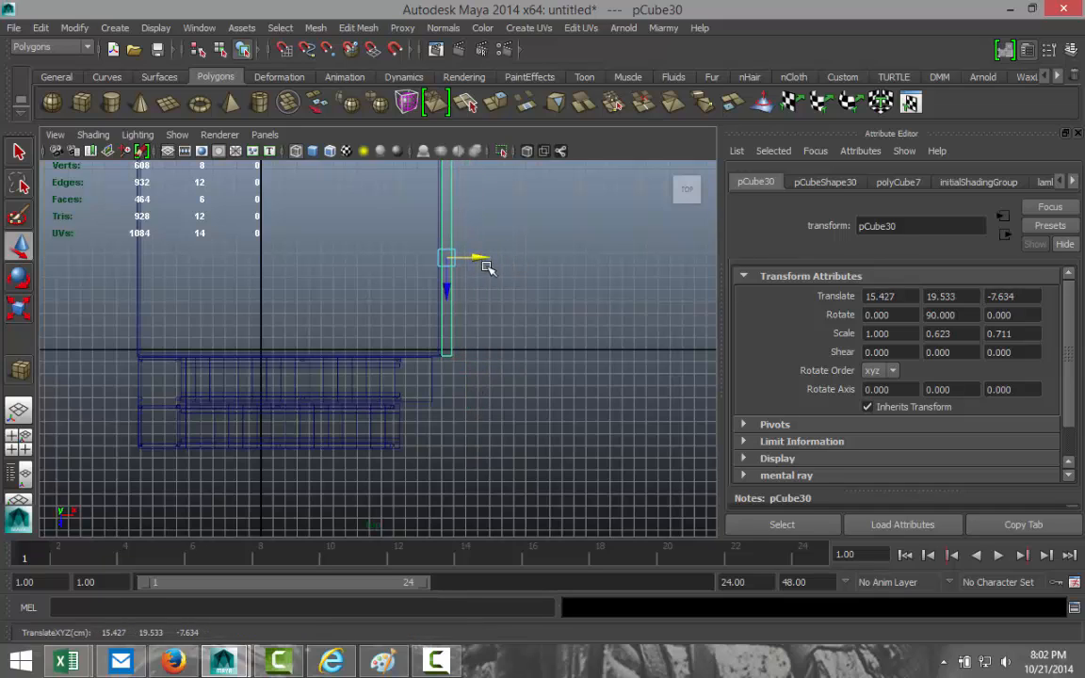
{"action": "scroll", "coordinate": [509, 320], "scroll_direction": "up", "scroll_amount": 10}
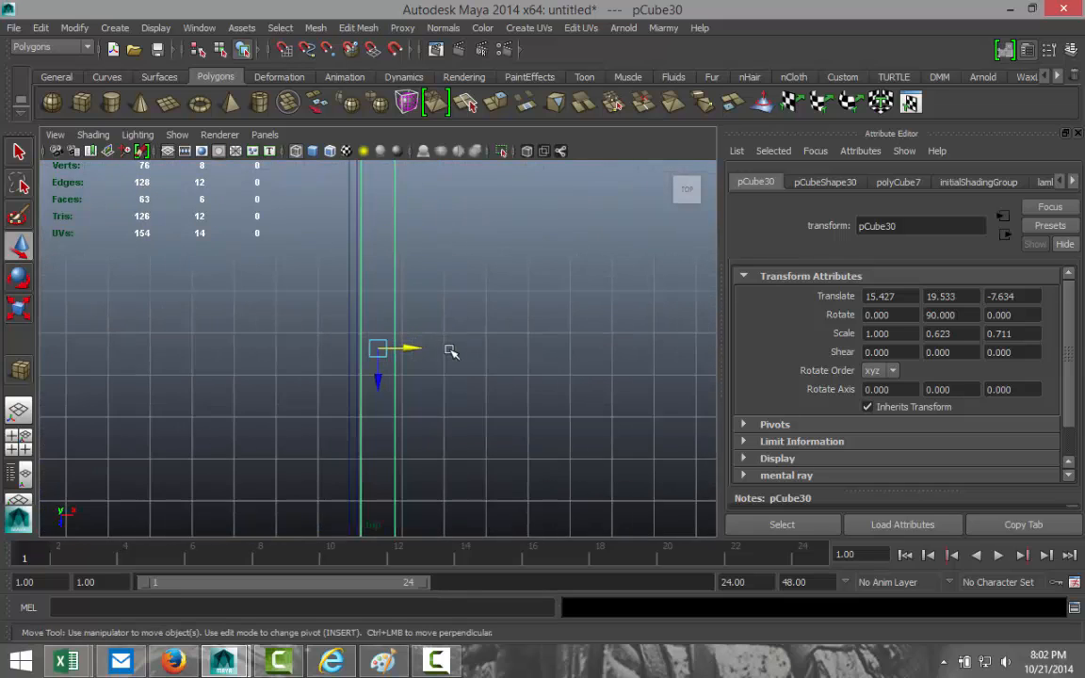
{"action": "left_click_drag", "start_coordinate": [405, 348], "coordinate": [408, 350]}
{"action": "scroll", "coordinate": [479, 368], "scroll_direction": "down", "scroll_amount": 8}
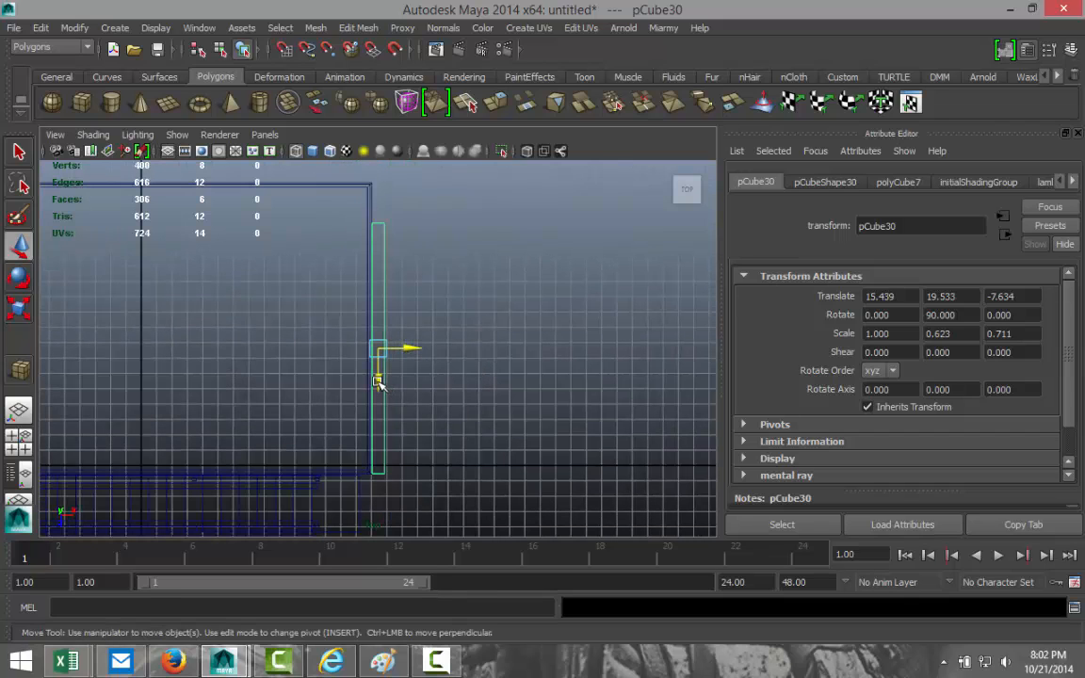
{"action": "left_click_drag", "start_coordinate": [378, 382], "coordinate": [379, 359]}
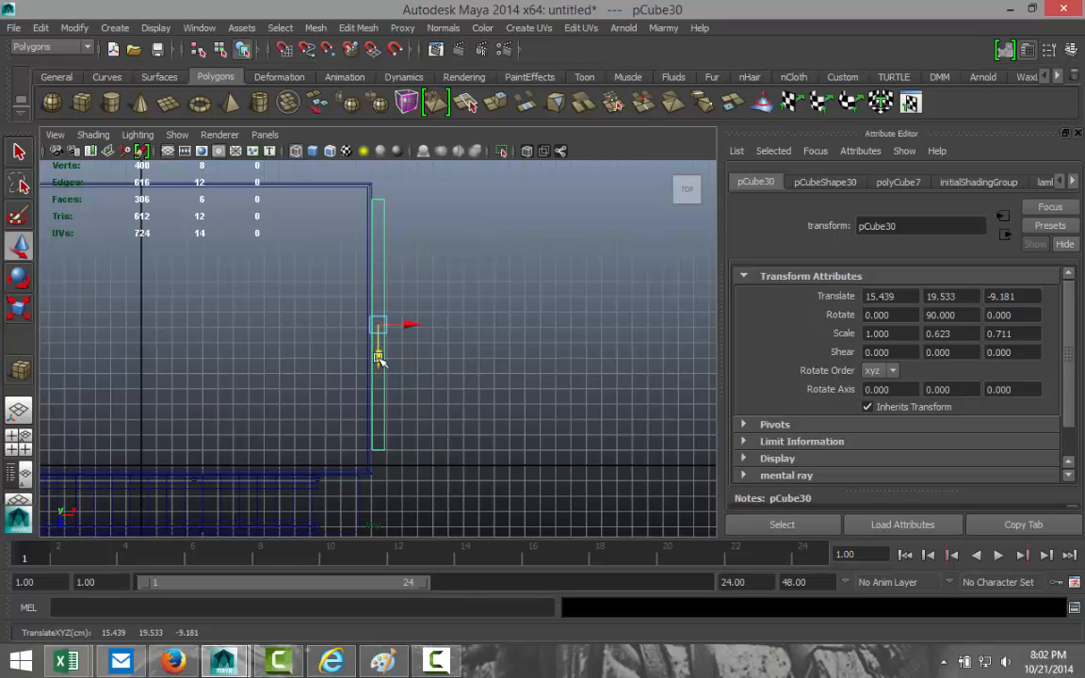
Lengthen the side bar by scaling it in X to about 2.19, extending it past the building and staircase.
{"action": "key", "text": "r"}
{"action": "left_click_drag", "start_coordinate": [377, 288], "coordinate": [374, 252]}
{"action": "scroll", "coordinate": [464, 335], "scroll_direction": "down", "scroll_amount": 2}
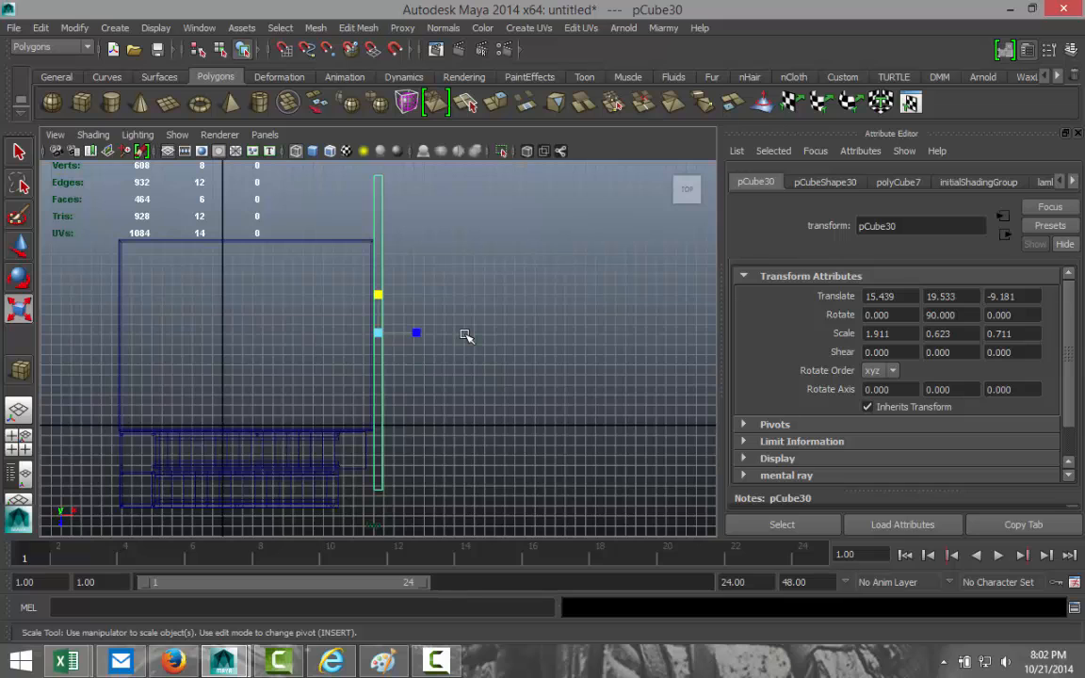
{"action": "middle_click_drag", "start_coordinate": [449, 344], "coordinate": [472, 330], "text": "alt"}
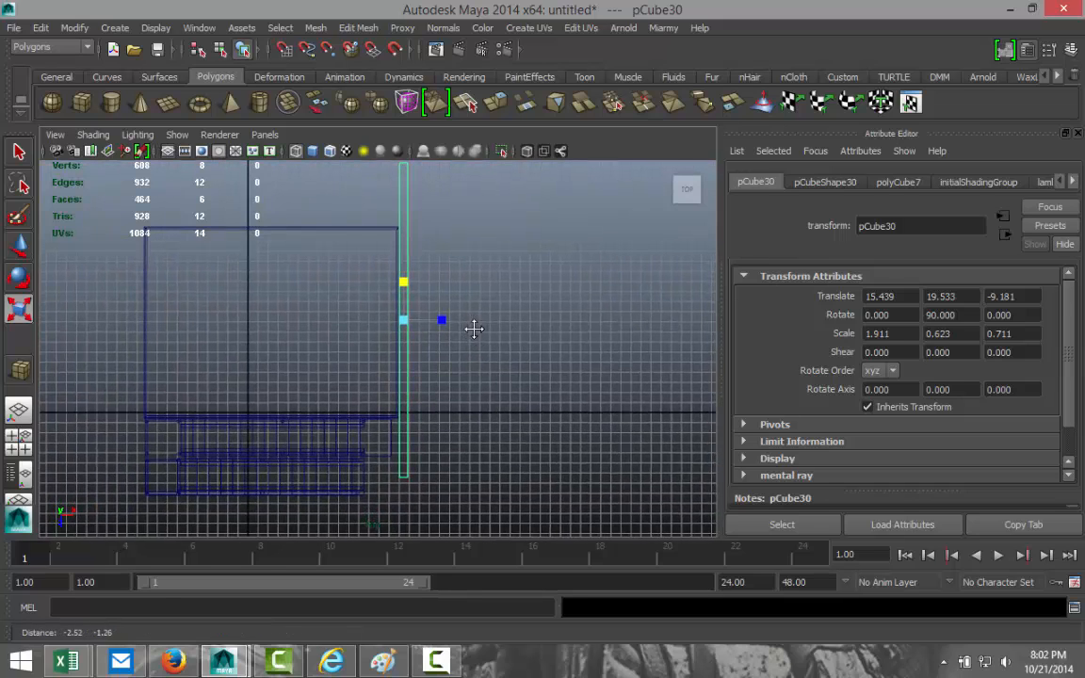
{"action": "left_click_drag", "start_coordinate": [407, 283], "coordinate": [407, 278]}
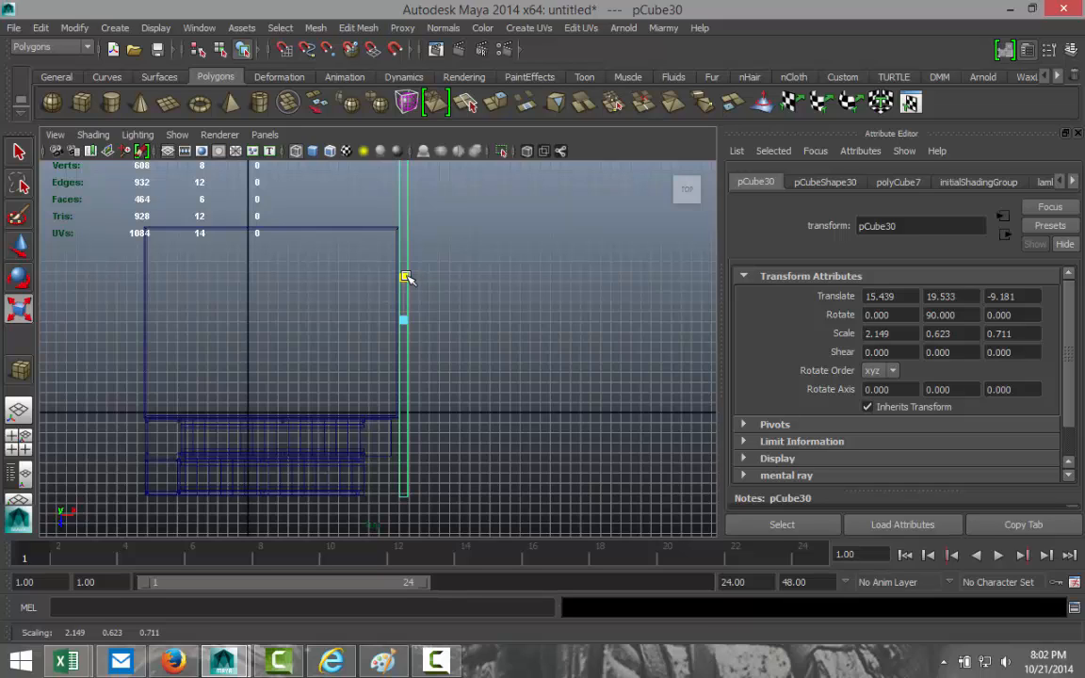
{"action": "left_click_drag", "start_coordinate": [405, 277], "coordinate": [404, 279]}
{"action": "middle_click_drag", "start_coordinate": [480, 393], "coordinate": [501, 323], "text": "alt"}
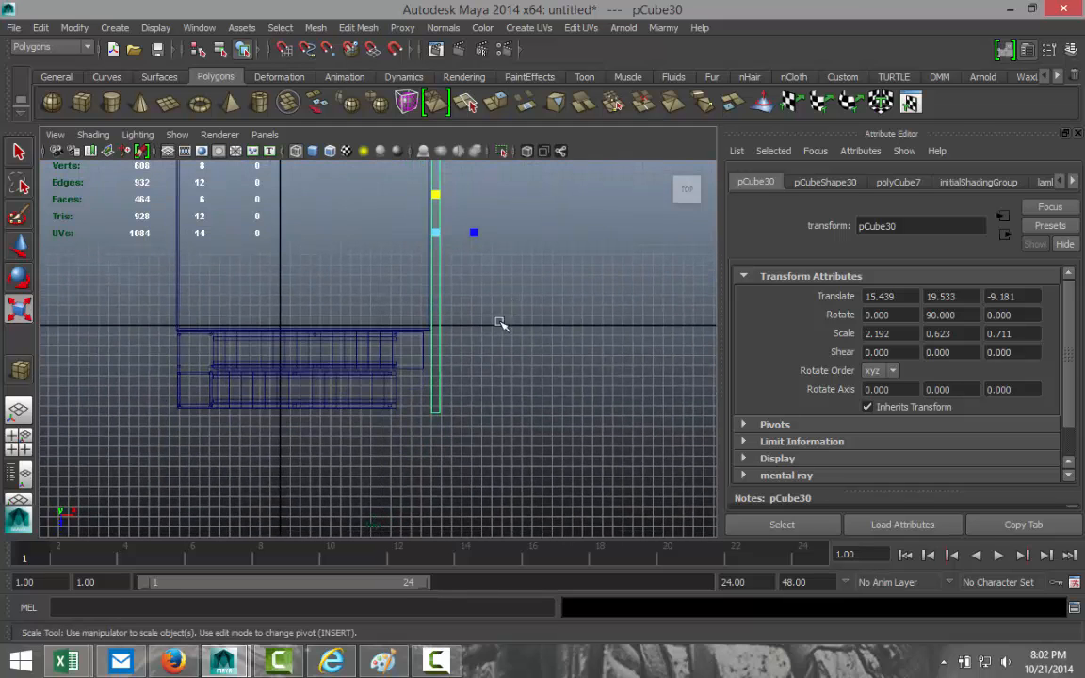
{"action": "scroll", "coordinate": [504, 379], "scroll_direction": "down", "scroll_amount": 5}
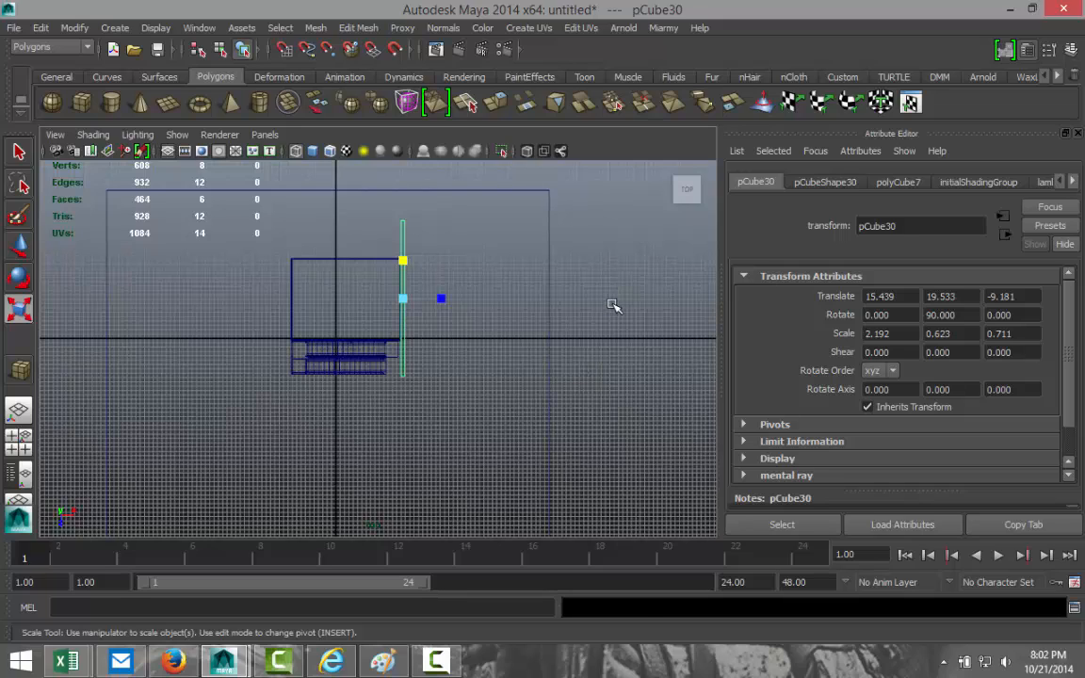
Duplicate the side bar and place the copy against the building's opposite side wall, at about X -10.76.
{"action": "key", "text": "ctrl+d"}
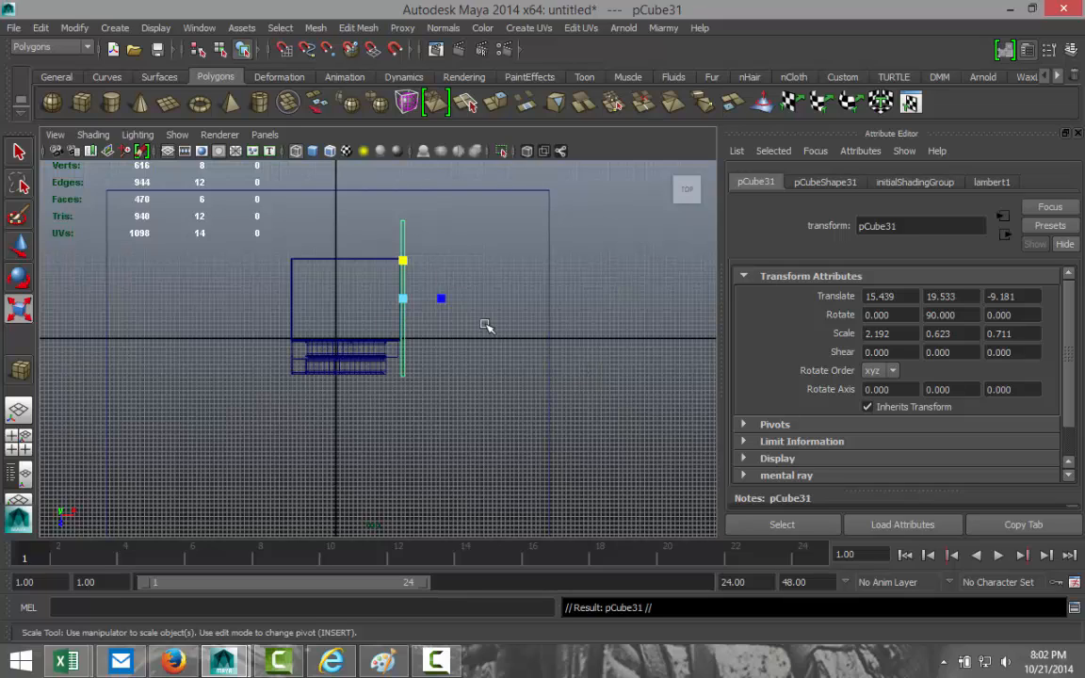
{"action": "key", "text": "w"}
{"action": "left_click_drag", "start_coordinate": [436, 299], "coordinate": [324, 331]}
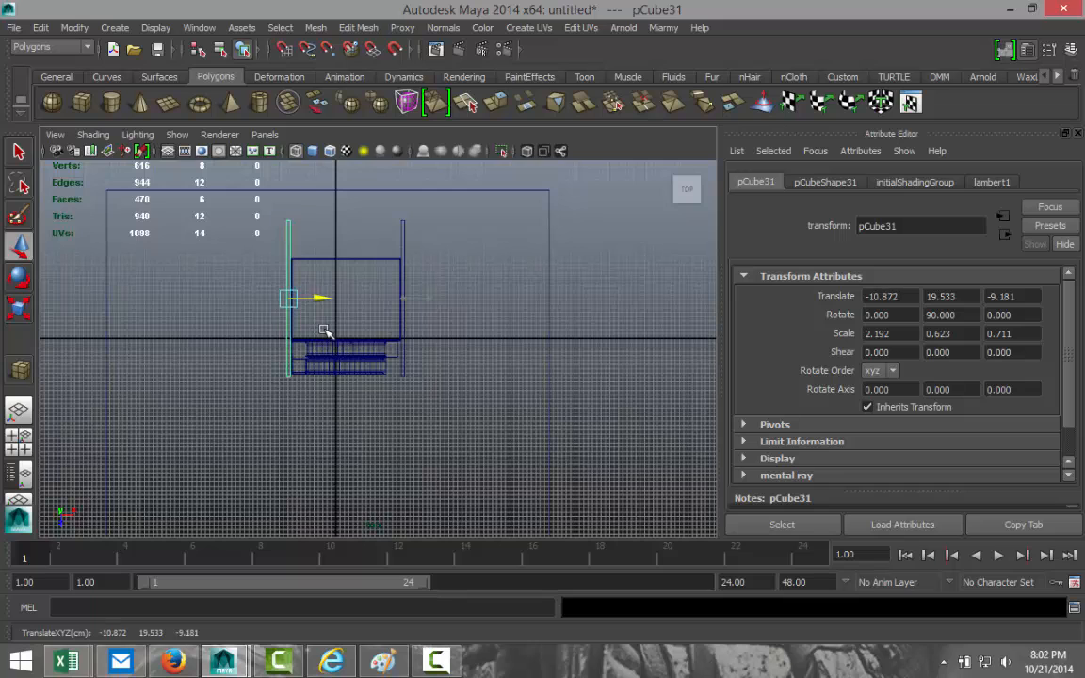
{"action": "scroll", "coordinate": [324, 332], "scroll_direction": "up", "scroll_amount": 5}
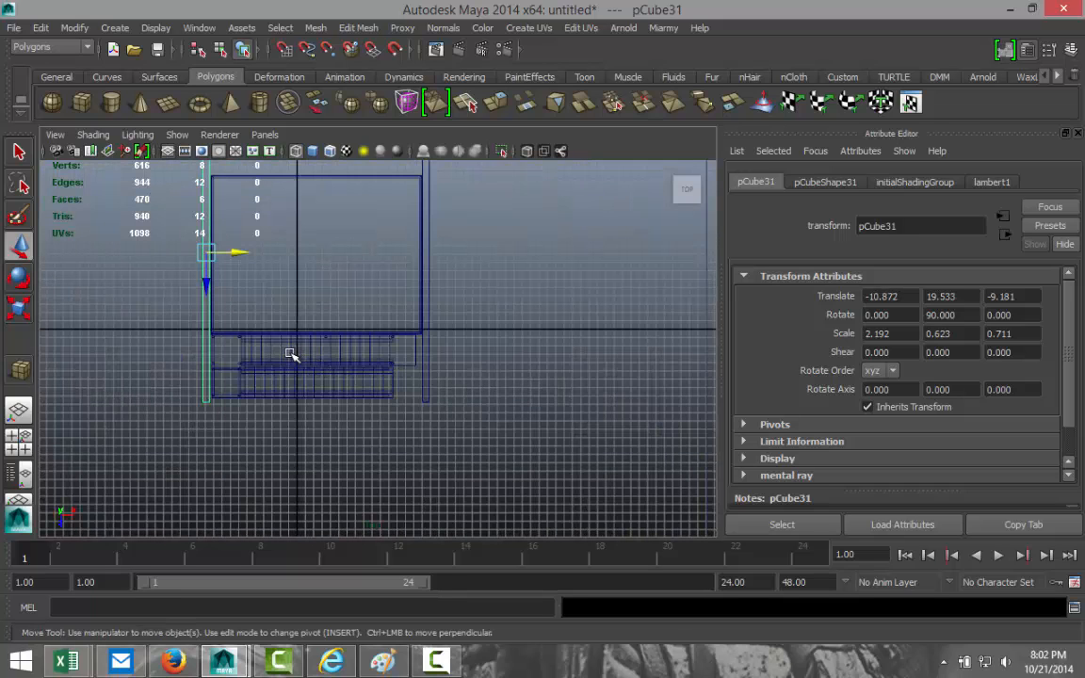
{"action": "middle_click_drag", "start_coordinate": [304, 363], "coordinate": [390, 423], "text": "alt"}
{"action": "scroll", "coordinate": [397, 365], "scroll_direction": "up", "scroll_amount": 6}
{"action": "middle_click_drag", "start_coordinate": [316, 330], "coordinate": [469, 409], "text": "alt"}
{"action": "left_click_drag", "start_coordinate": [336, 328], "coordinate": [339, 329]}
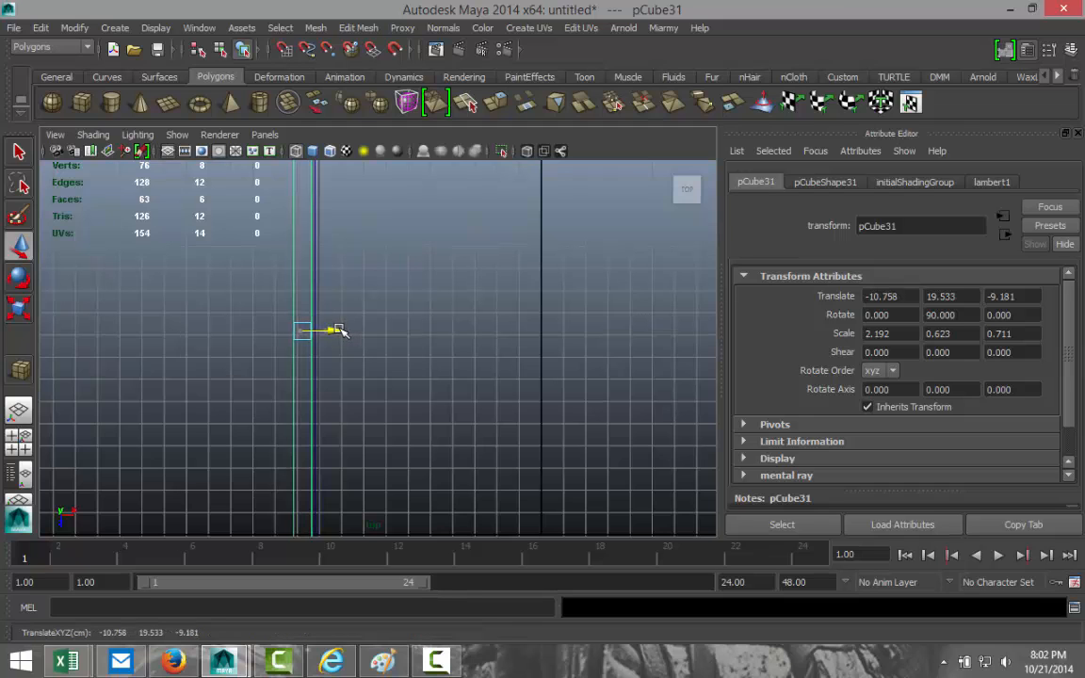
{"action": "scroll", "coordinate": [341, 332], "scroll_direction": "down", "scroll_amount": 7}
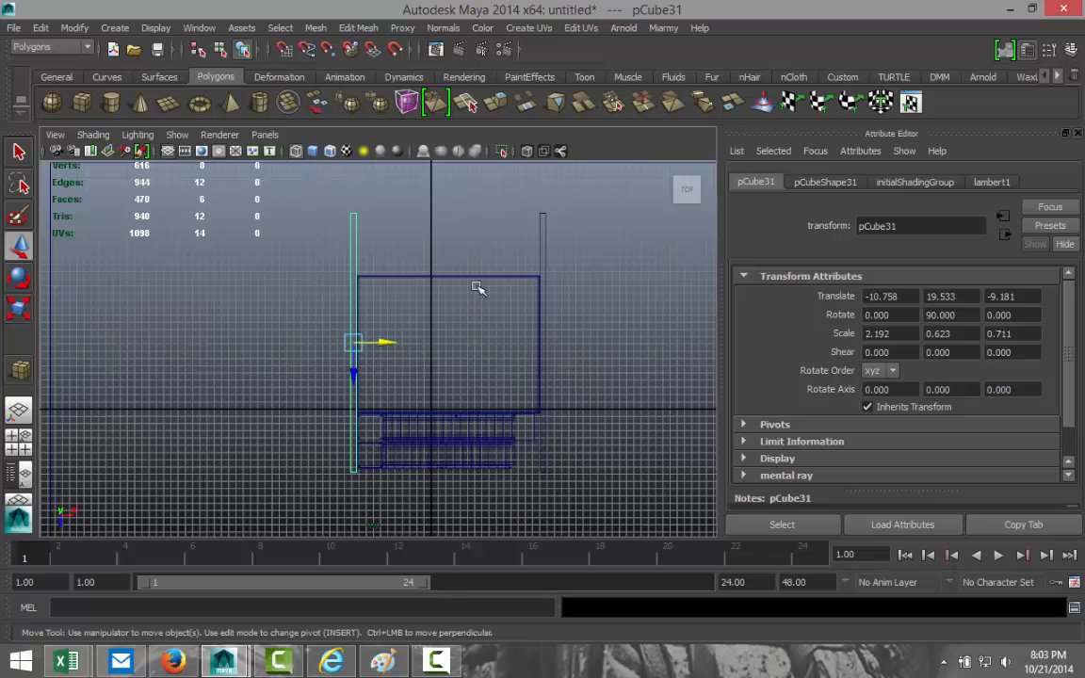
Duplicate the bar again, move the copy to about X 2.13 and set its Y rotation to 180 degrees.
{"action": "key", "text": "ctrl+d"}
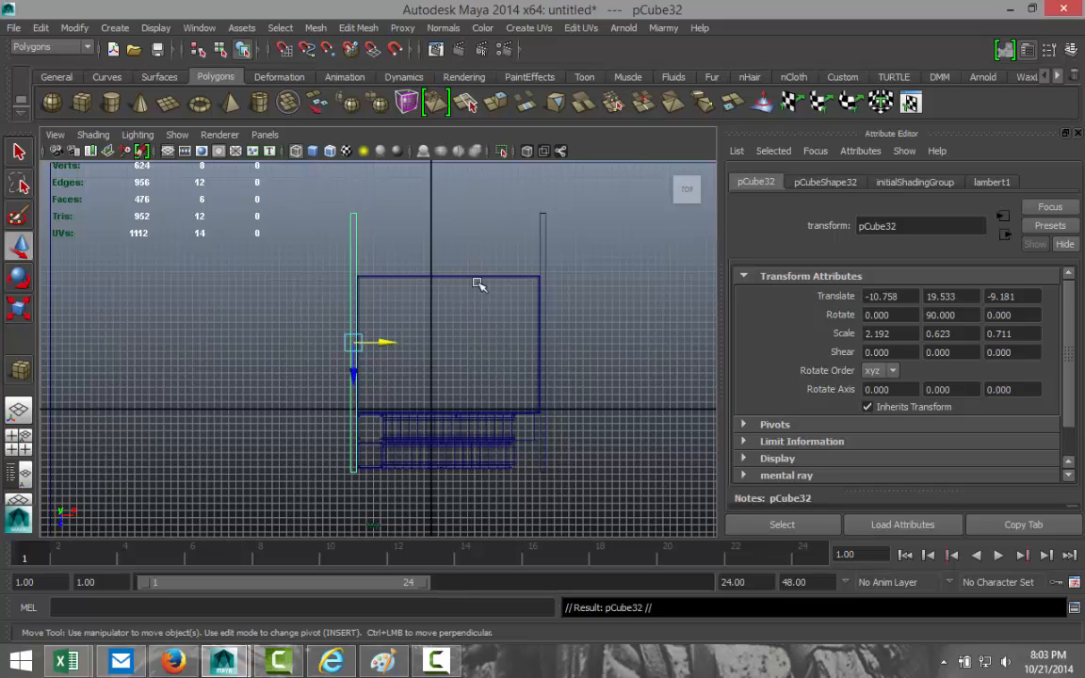
{"action": "left_click_drag", "start_coordinate": [375, 341], "coordinate": [478, 346]}
{"action": "key", "text": "e"}
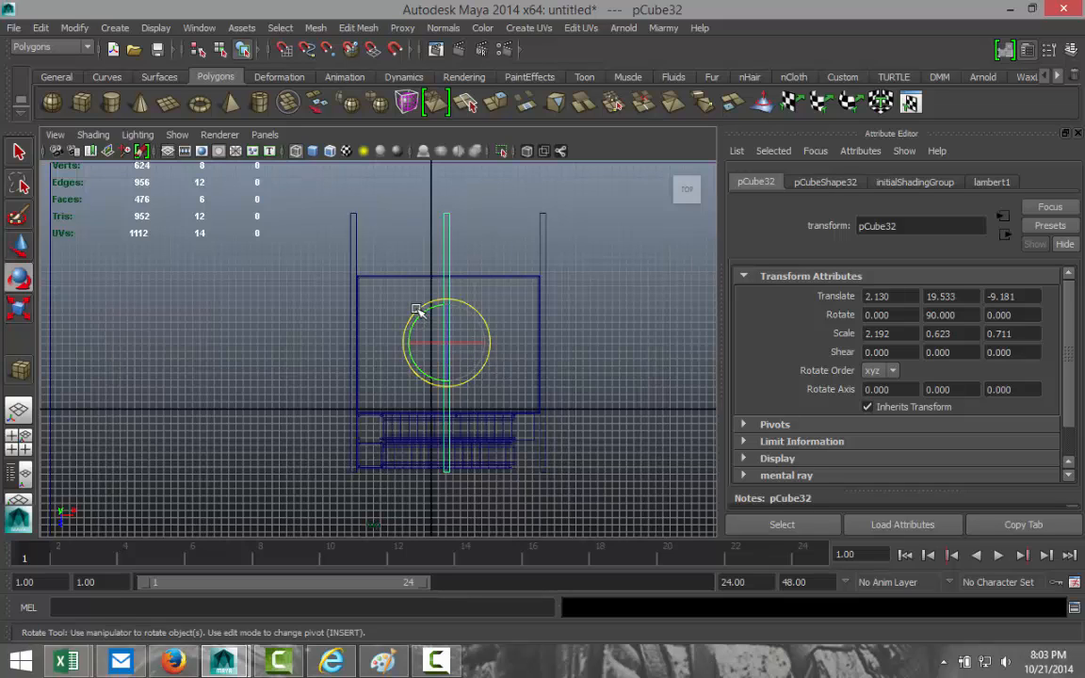
{"action": "left_click_drag", "start_coordinate": [417, 310], "coordinate": [420, 368]}
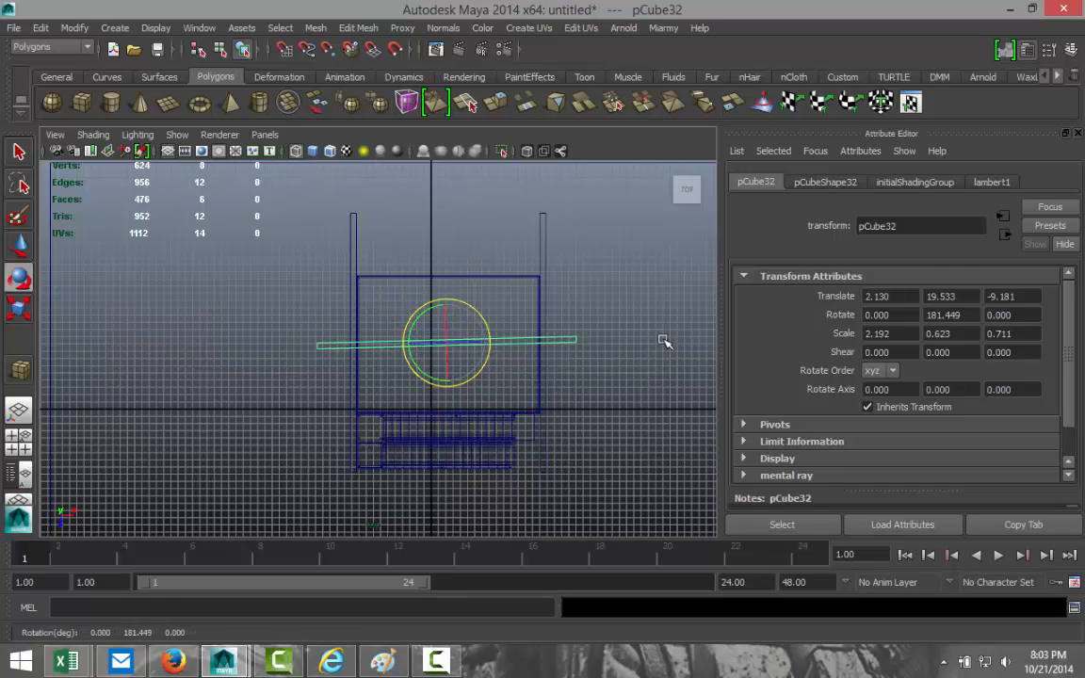
{"action": "double_click", "coordinate": [957, 316]}
{"action": "type", "text": "18"}
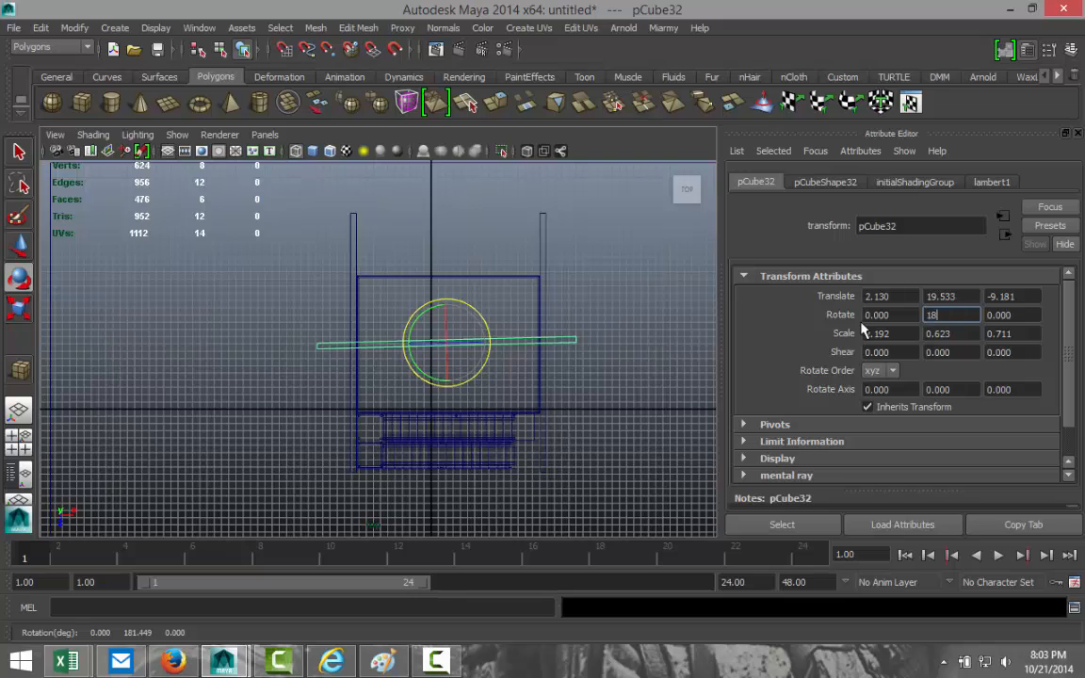
{"action": "type", "text": "0.000"}
{"action": "key", "text": "Return"}
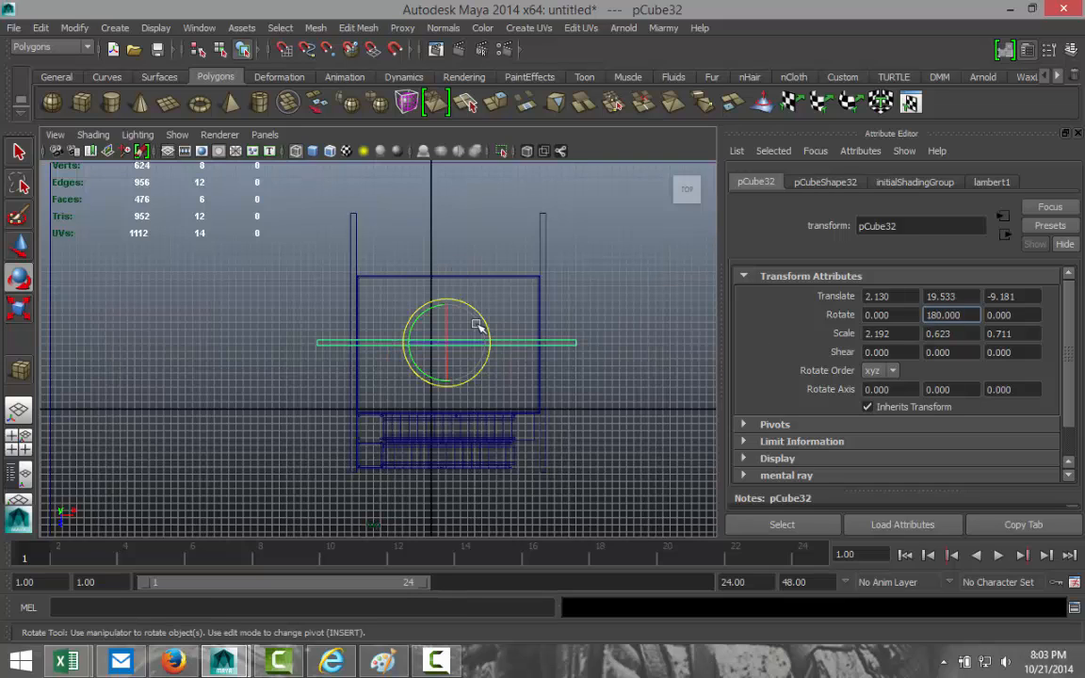
Move the crosswise bar along Z to about -18.87, flush against the building's rear wall.
{"action": "left_click", "coordinate": [622, 278]}
{"action": "left_click", "coordinate": [567, 346]}
{"action": "key", "text": "w"}
{"action": "left_click_drag", "start_coordinate": [448, 368], "coordinate": [446, 300]}
{"action": "scroll", "coordinate": [494, 339], "scroll_direction": "up", "scroll_amount": 3}
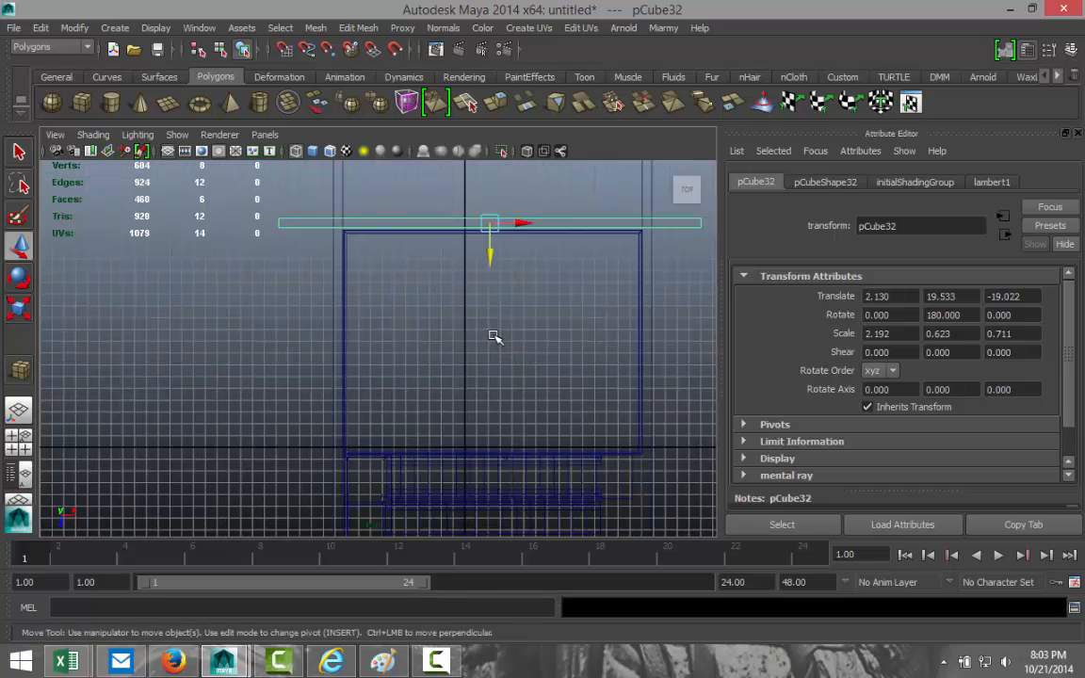
{"action": "scroll", "coordinate": [514, 314], "scroll_direction": "up", "scroll_amount": 4}
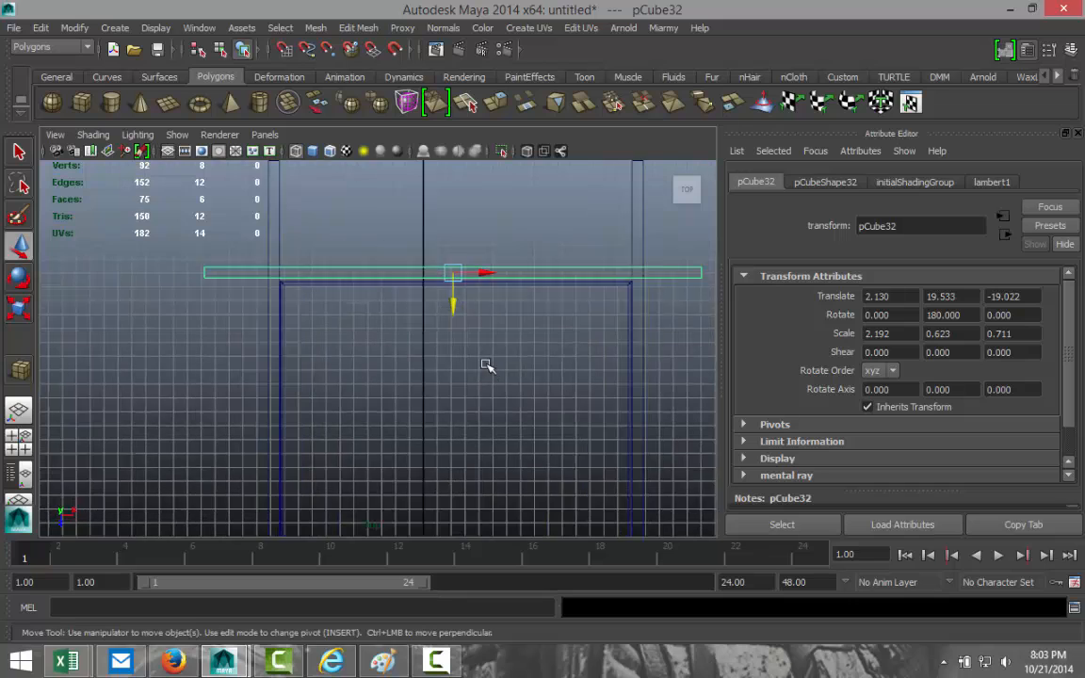
{"action": "left_click_drag", "start_coordinate": [468, 293], "coordinate": [471, 295]}
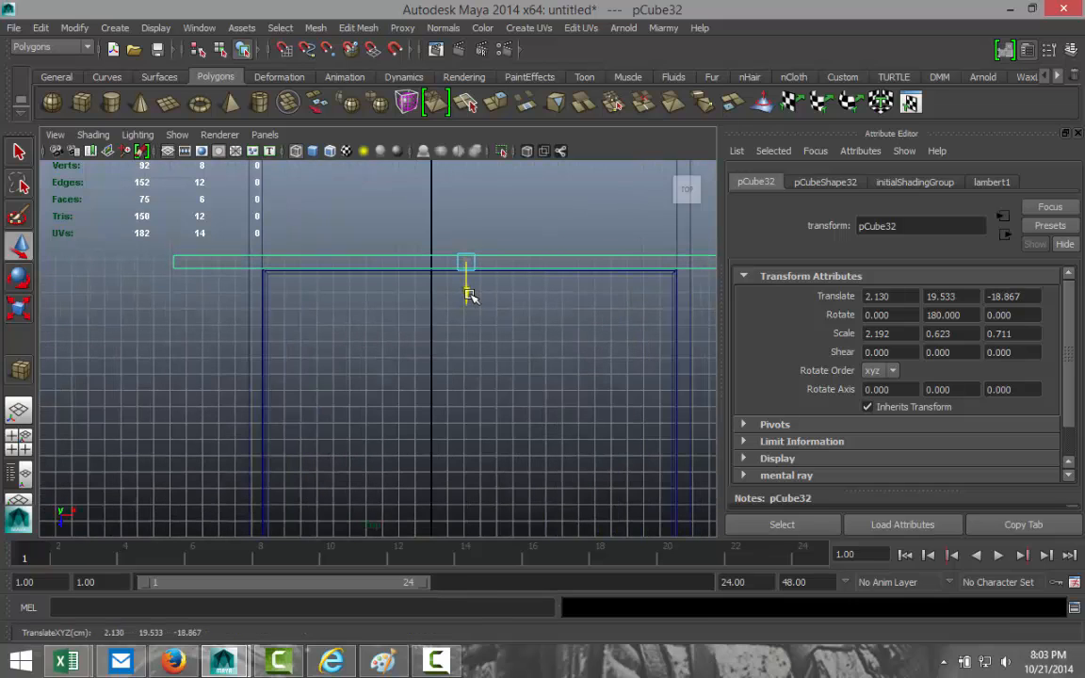
{"action": "scroll", "coordinate": [483, 316], "scroll_direction": "down", "scroll_amount": 4}
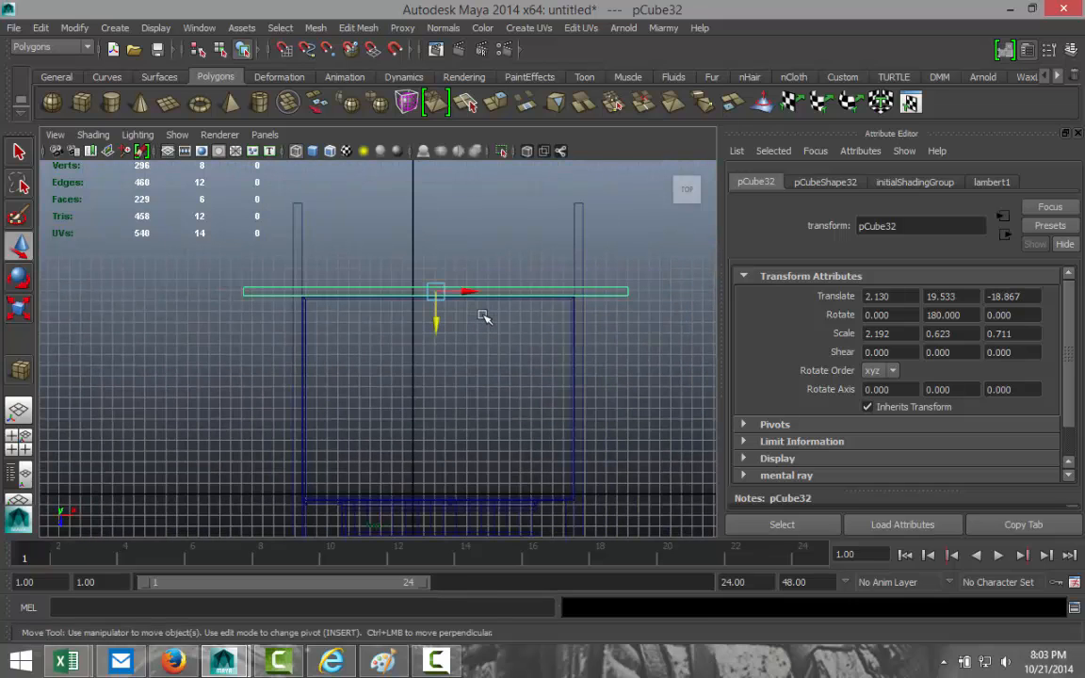
Lengthen the rear bar by scaling it in X to about 2.55 so it overlaps both side bars.
{"action": "key", "text": "r"}
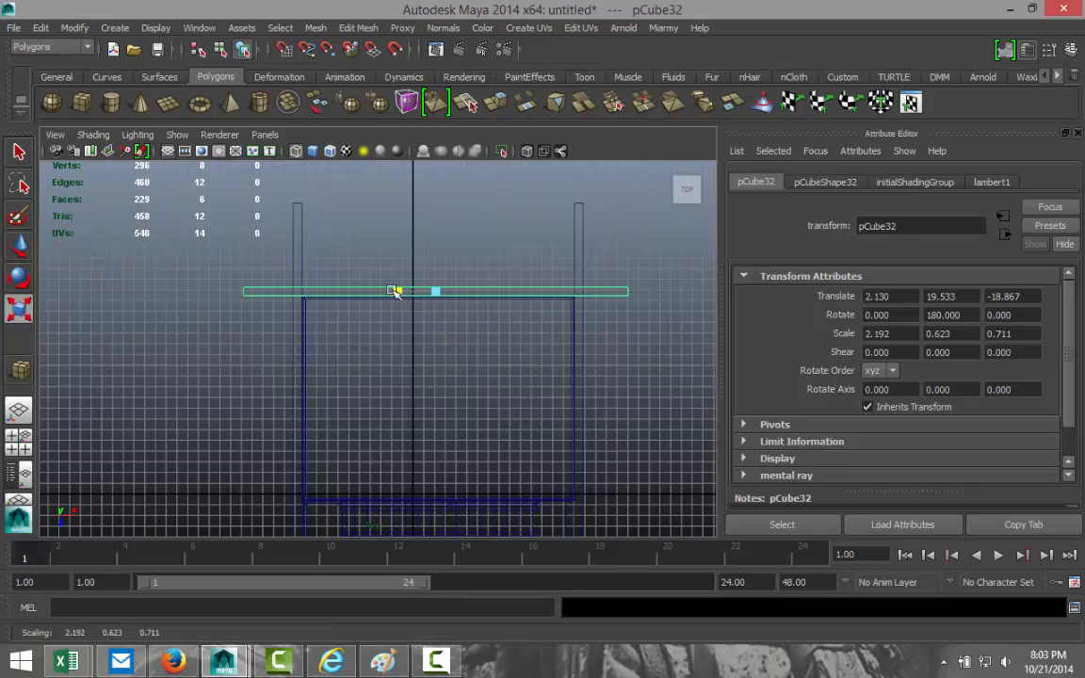
{"action": "left_click_drag", "start_coordinate": [397, 291], "coordinate": [392, 293]}
{"action": "scroll", "coordinate": [395, 293], "scroll_direction": "down", "scroll_amount": 3}
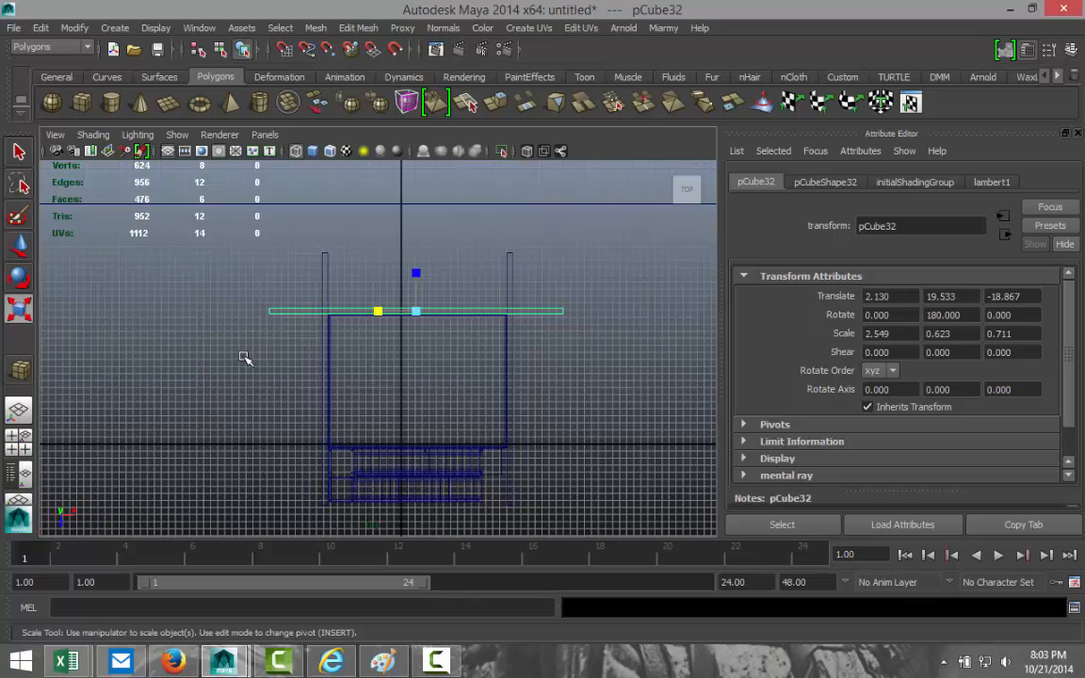
Duplicate the rear bar in the perspective view and move the copy outward along Z to about -26.74.
{"action": "left_click", "coordinate": [19, 407]}
{"action": "key", "text": "space"}
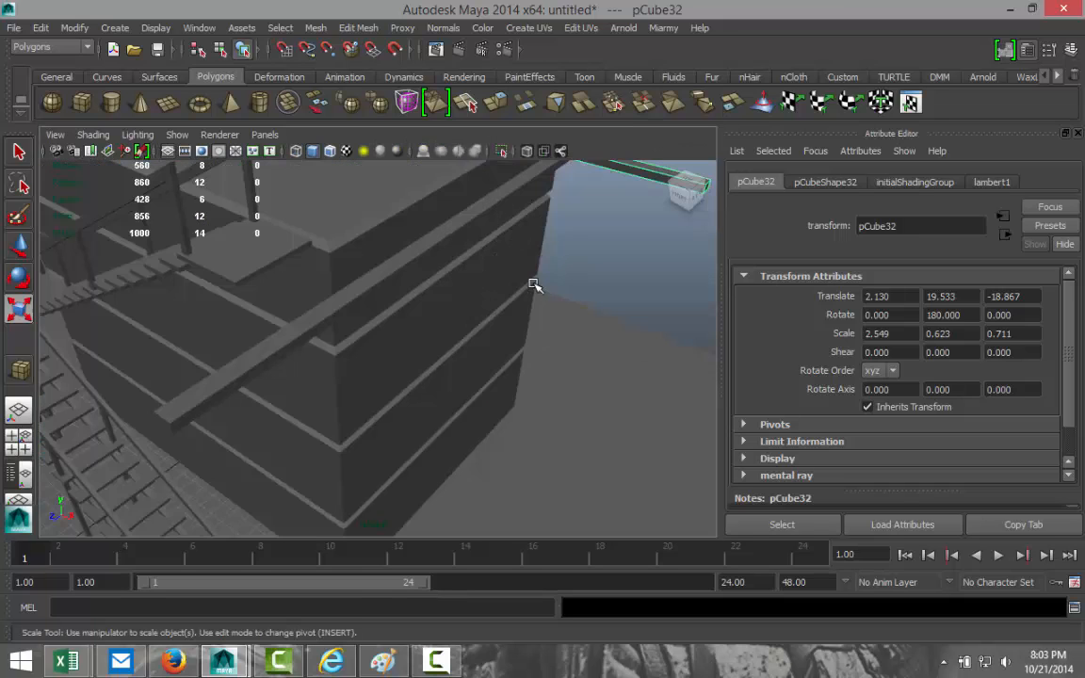
{"action": "scroll", "coordinate": [534, 288], "scroll_direction": "down", "scroll_amount": 4}
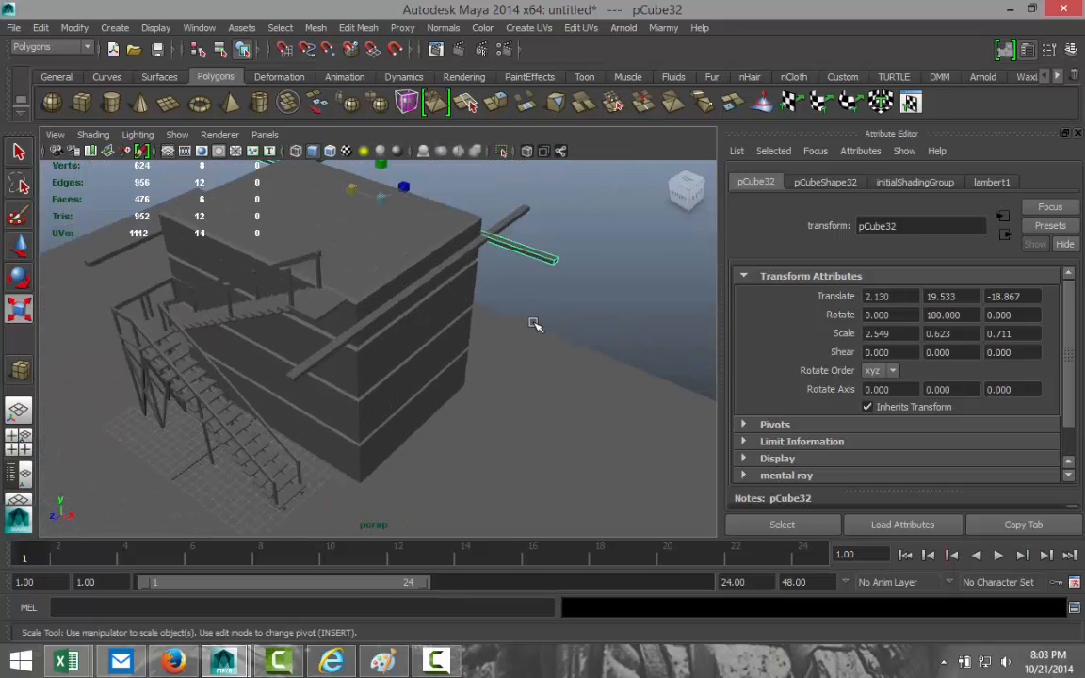
{"action": "left_click_drag", "start_coordinate": [535, 322], "coordinate": [452, 322], "text": "alt"}
{"action": "left_click_drag", "start_coordinate": [527, 356], "coordinate": [412, 366], "text": "alt"}
{"action": "left_click_drag", "start_coordinate": [600, 402], "coordinate": [432, 359], "text": "alt"}
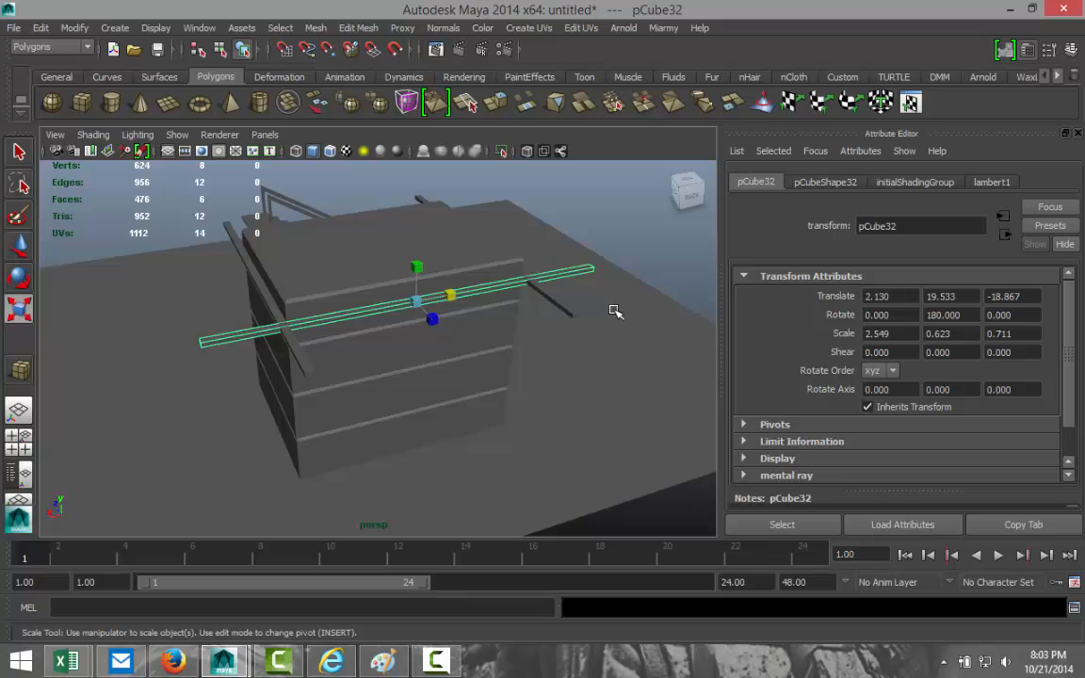
{"action": "key", "text": "ctrl+d"}
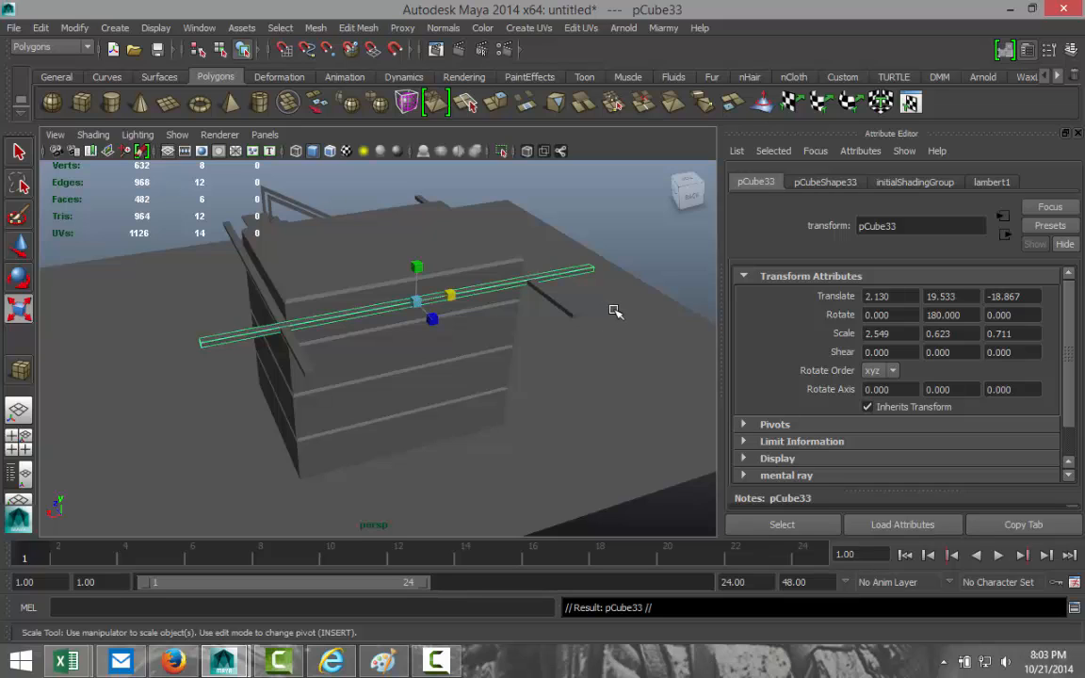
{"action": "key", "text": "w"}
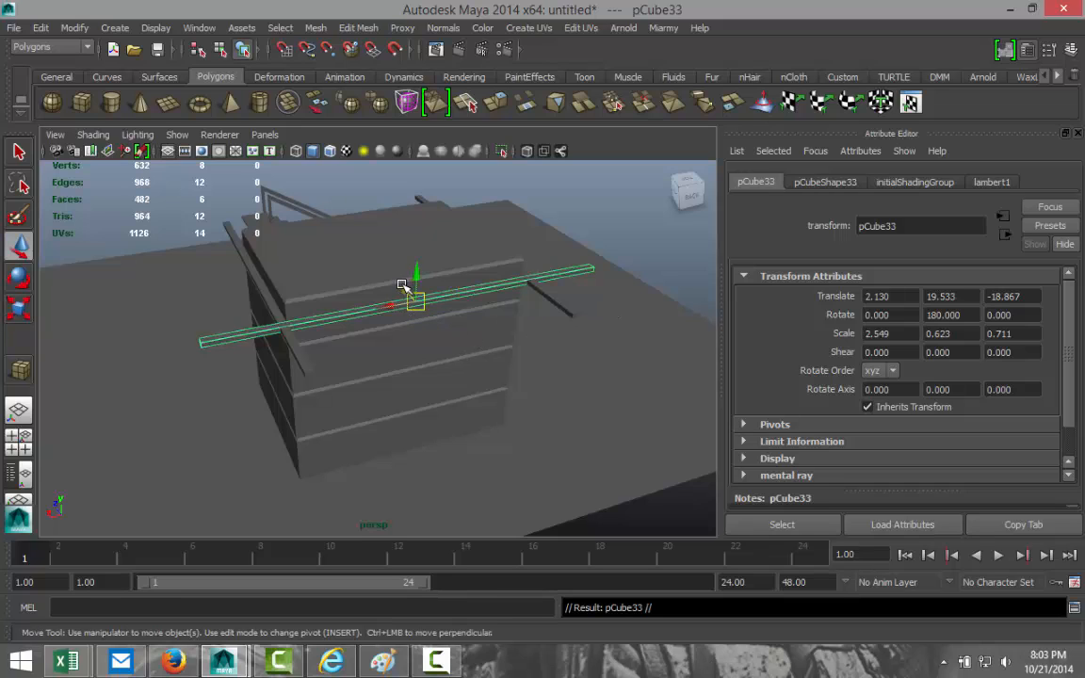
{"action": "left_click_drag", "start_coordinate": [401, 284], "coordinate": [431, 325]}
Duplicate the side bar at X 15.44 and move the copy outward from the building to about X 22.47.
{"action": "left_click_drag", "start_coordinate": [400, 410], "coordinate": [460, 473], "text": "alt"}
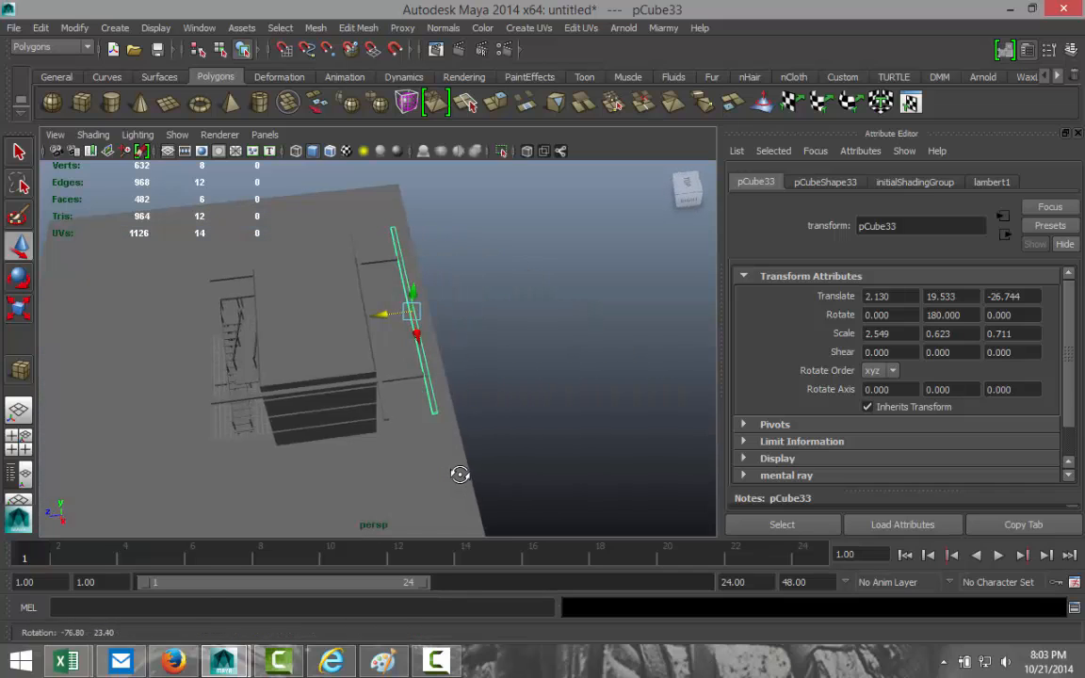
{"action": "left_click", "coordinate": [240, 398]}
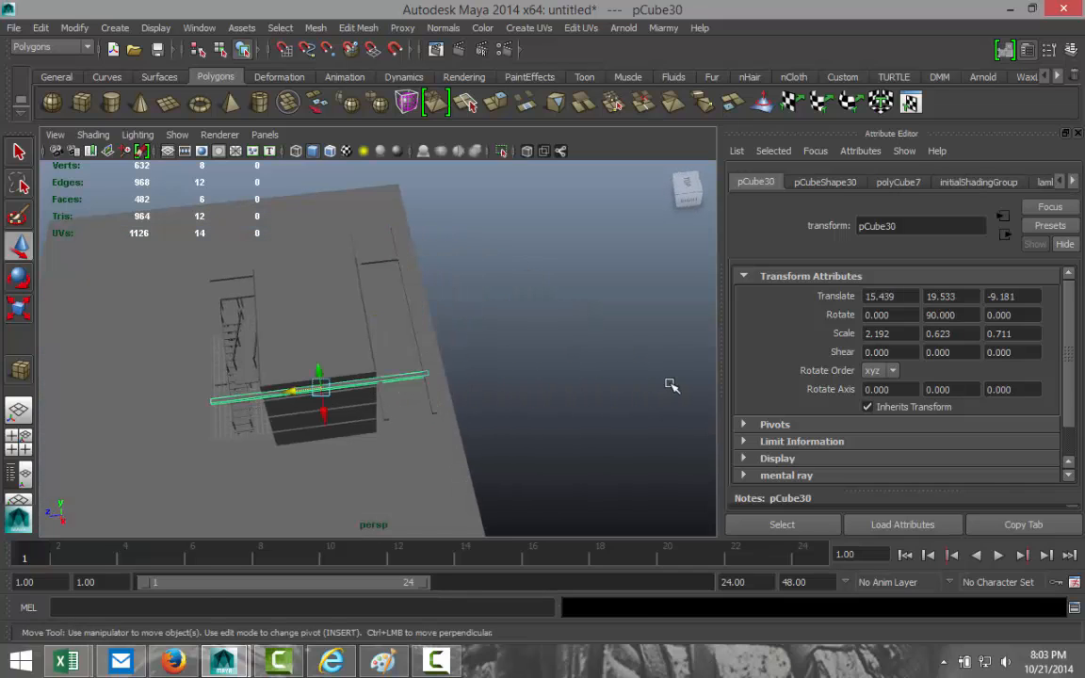
{"action": "key", "text": "ctrl+d"}
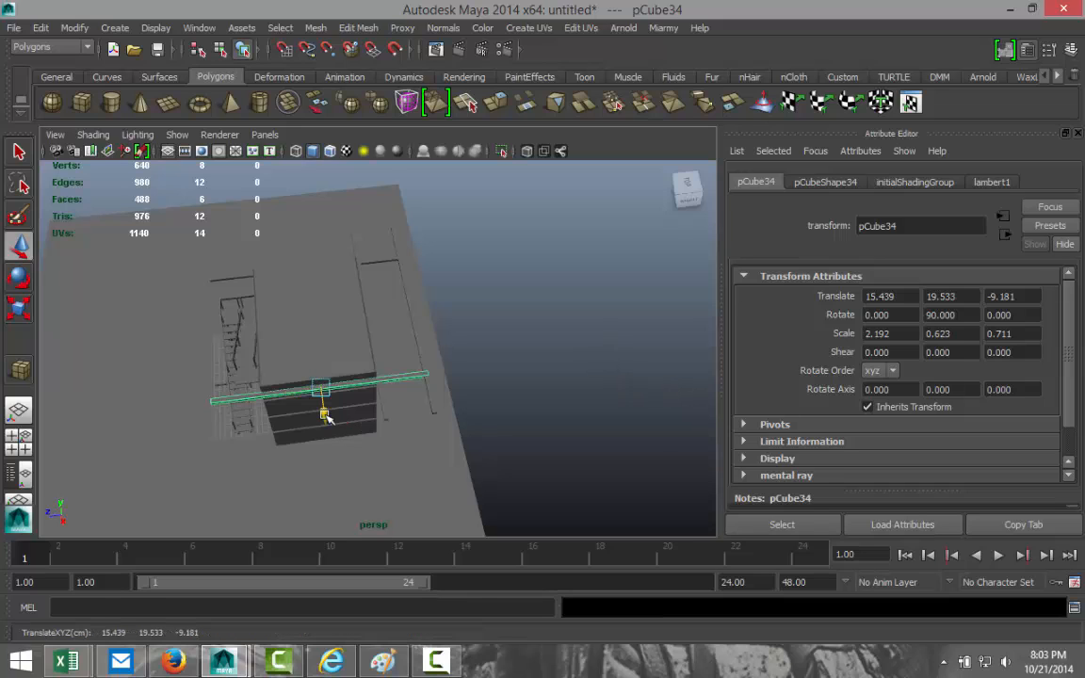
{"action": "left_click_drag", "start_coordinate": [320, 413], "coordinate": [351, 450]}
{"action": "scroll", "coordinate": [440, 475], "scroll_direction": "up", "scroll_amount": 1}
{"action": "scroll", "coordinate": [440, 475], "scroll_direction": "up", "scroll_amount": 3}
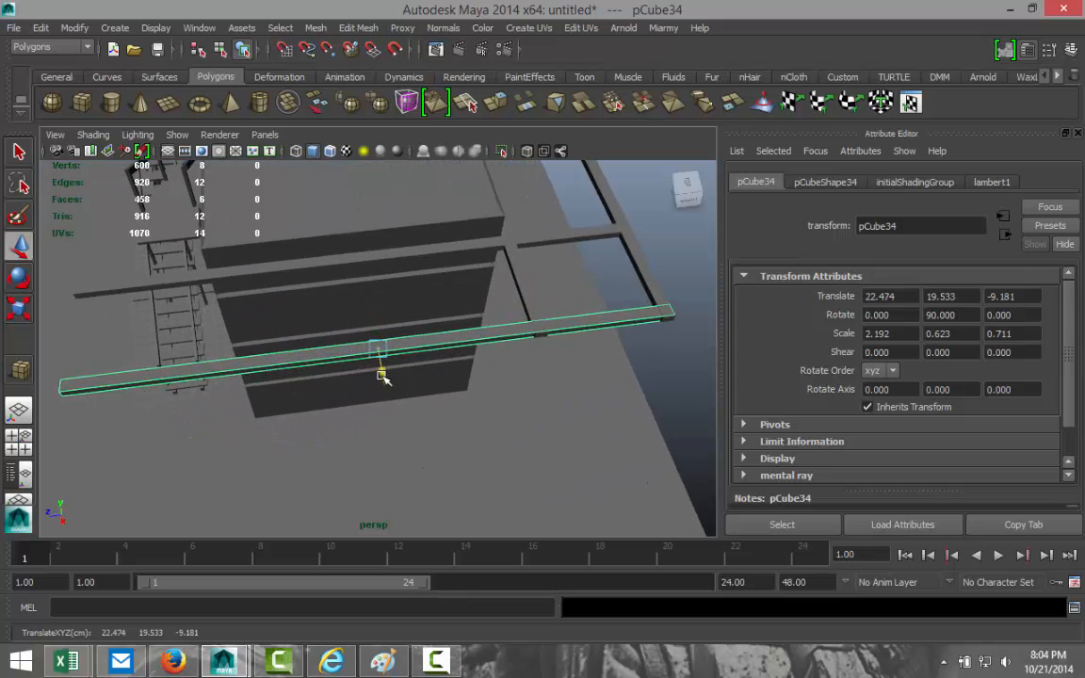
Nudge the outer side bar slightly farther from the building, to about X 22.65.
{"action": "left_click_drag", "start_coordinate": [382, 376], "coordinate": [381, 373]}
{"action": "scroll", "coordinate": [381, 375], "scroll_direction": "down", "scroll_amount": 3}
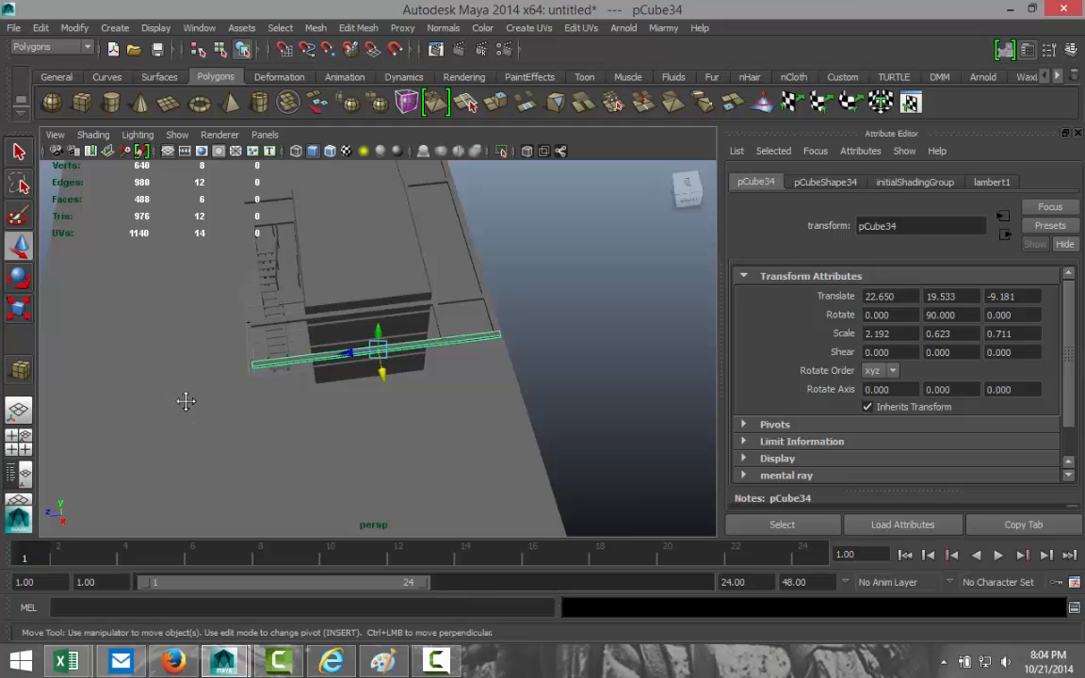
Duplicate the side bar at X -10.76 and move the copy outward from the building to about X -18.31.
{"action": "left_click_drag", "start_coordinate": [185, 402], "coordinate": [392, 402], "text": "alt"}
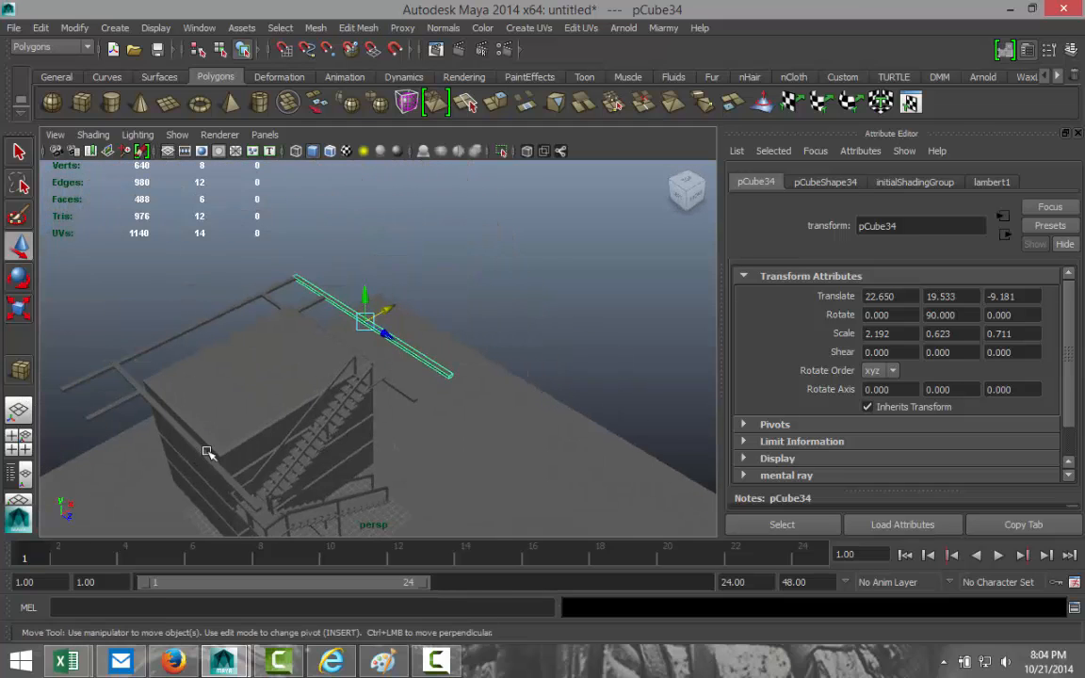
{"action": "left_click", "coordinate": [279, 471]}
{"action": "left_click", "coordinate": [233, 485]}
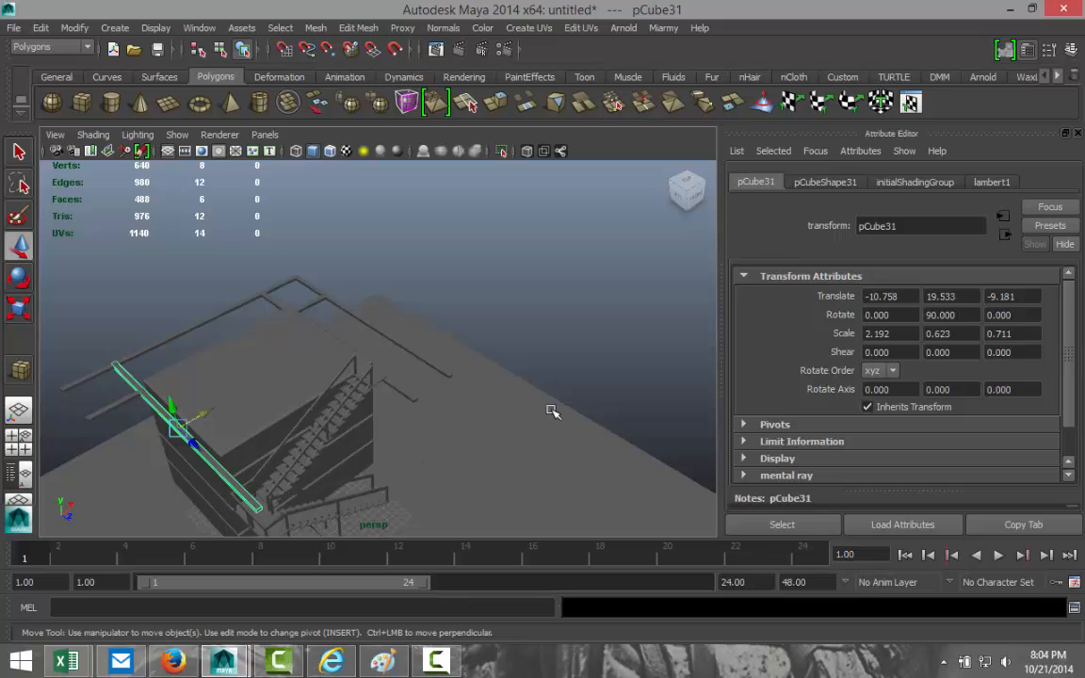
{"action": "key", "text": "ctrl+d"}
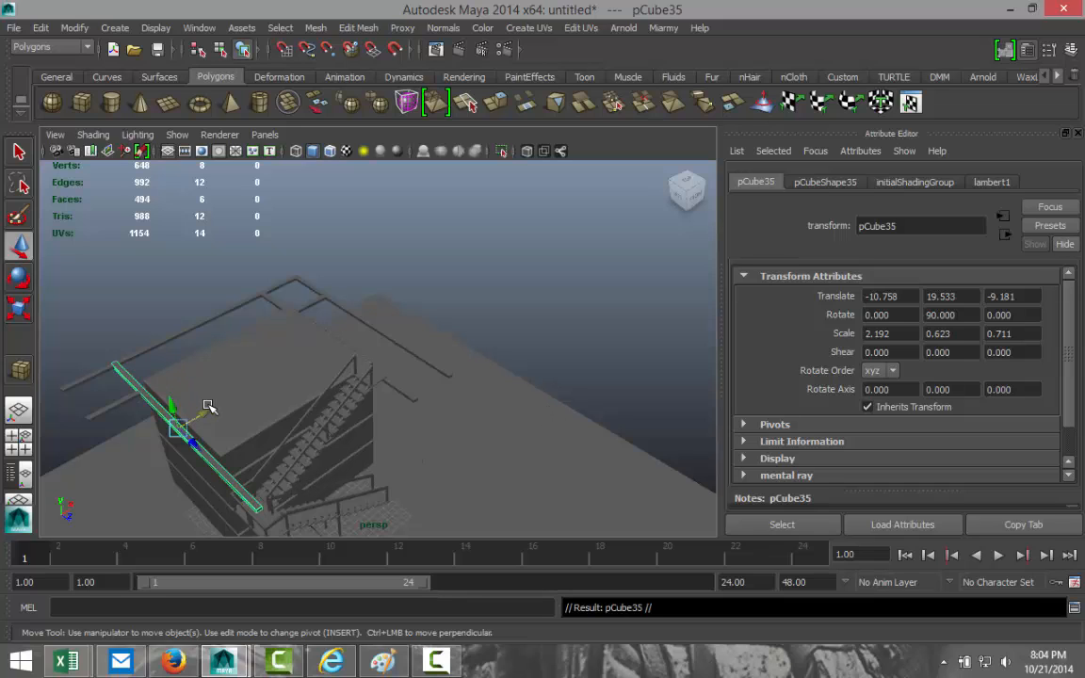
{"action": "left_click_drag", "start_coordinate": [204, 412], "coordinate": [161, 444]}
{"action": "key", "text": "f"}
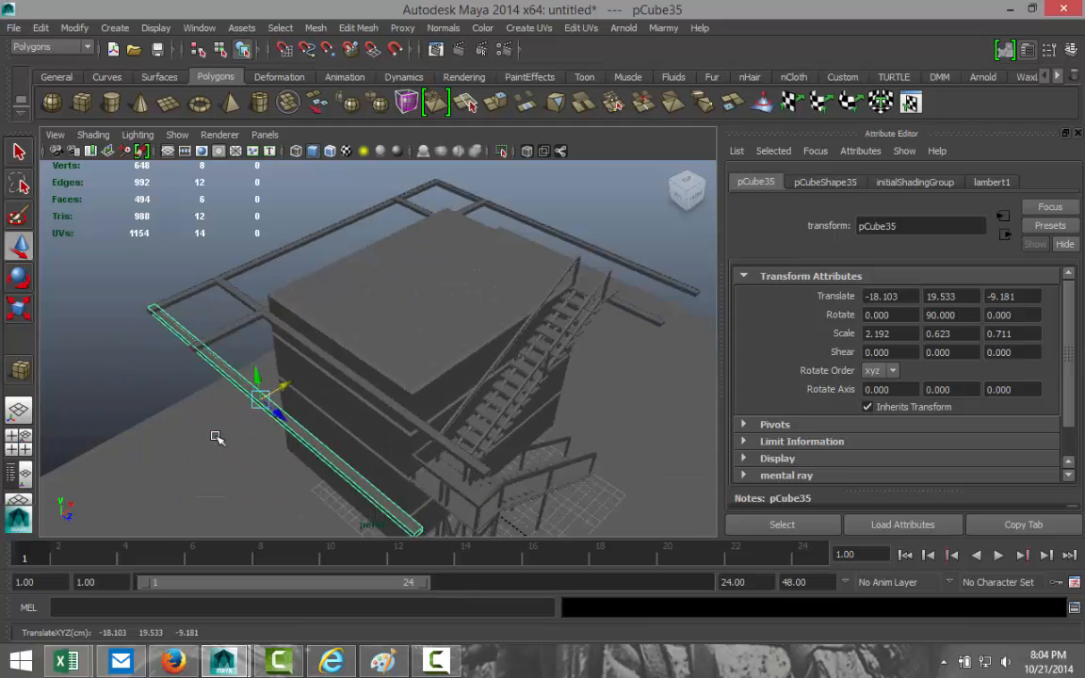
{"action": "left_click_drag", "start_coordinate": [400, 335], "coordinate": [399, 336]}
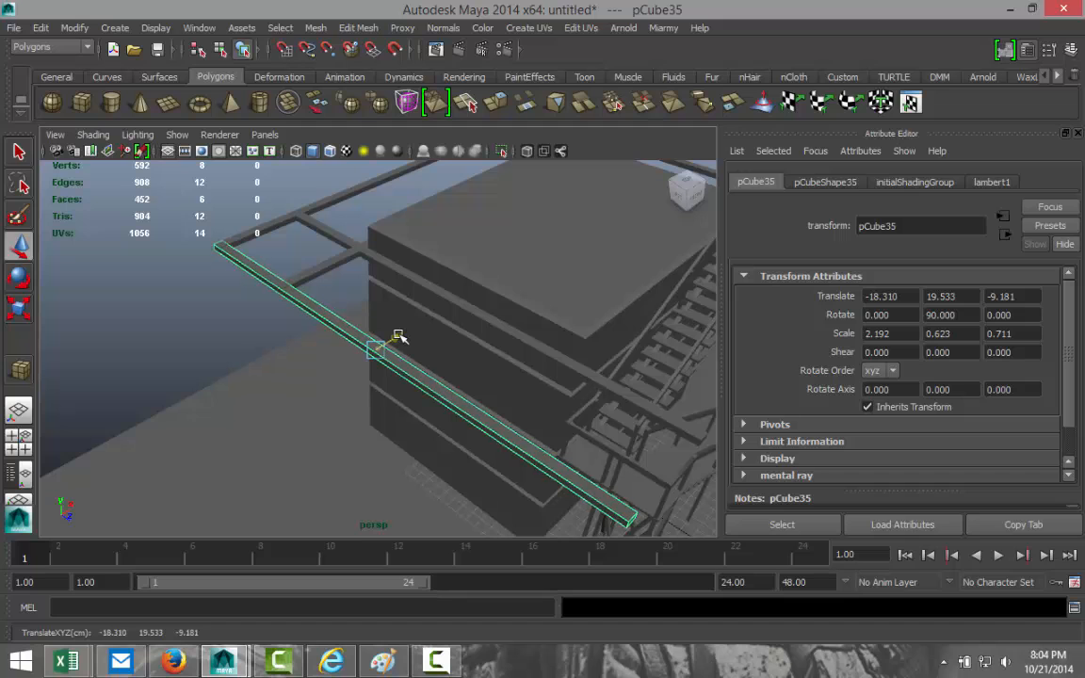
{"action": "scroll", "coordinate": [236, 368], "scroll_direction": "down", "scroll_amount": 5}
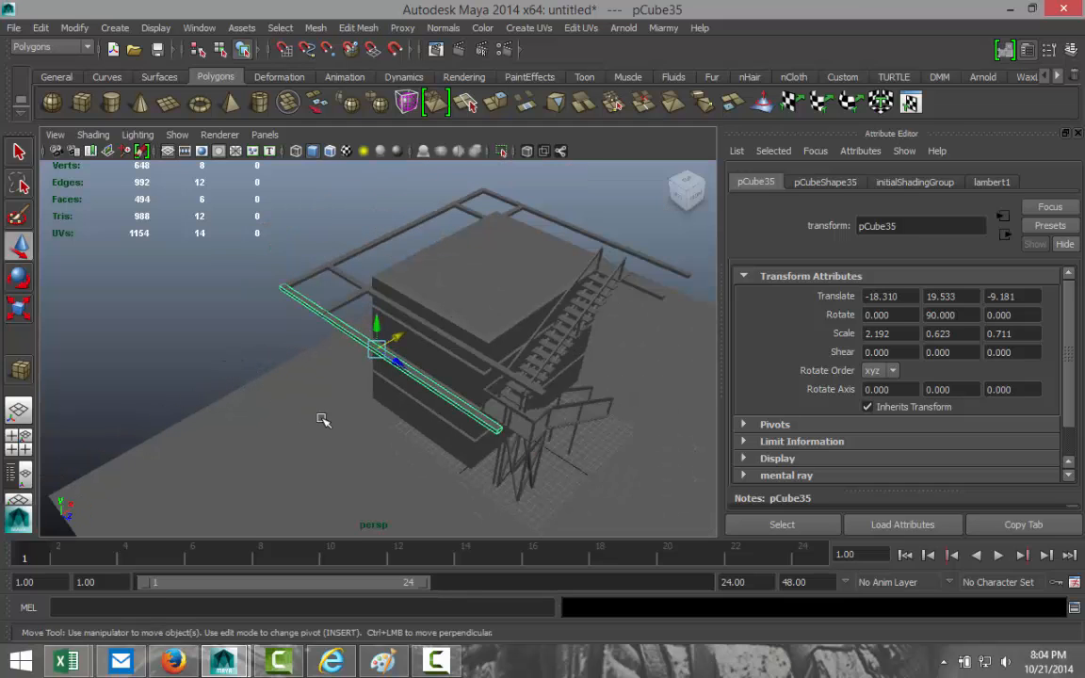
Combine the two rear crosswise bars, then duplicate the combined mesh to the building's front with a Z translation of about 28.16.
{"action": "left_click_drag", "start_coordinate": [531, 468], "coordinate": [454, 440], "text": "alt"}
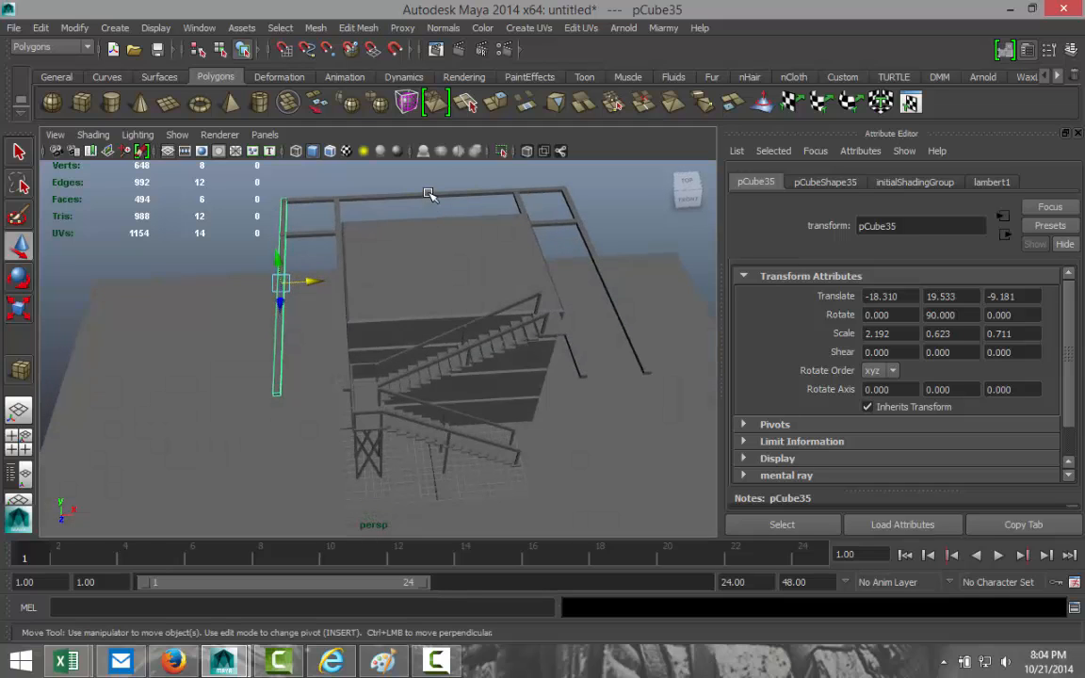
{"action": "left_click", "coordinate": [384, 197]}
{"action": "left_click", "coordinate": [304, 234]}
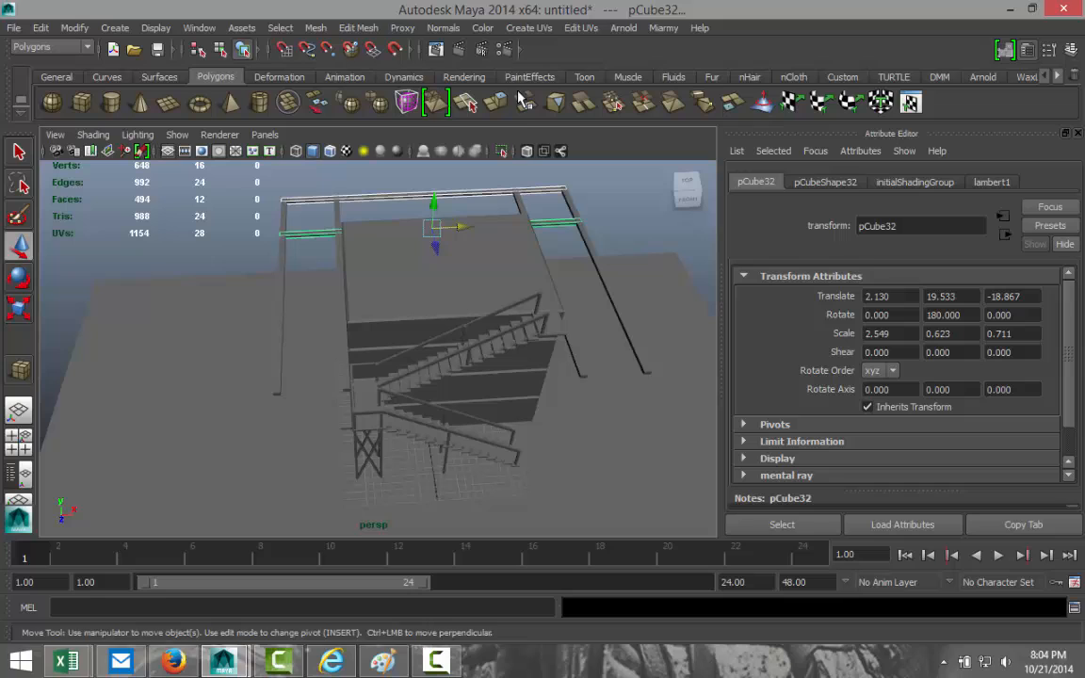
{"action": "left_click", "coordinate": [316, 29]}
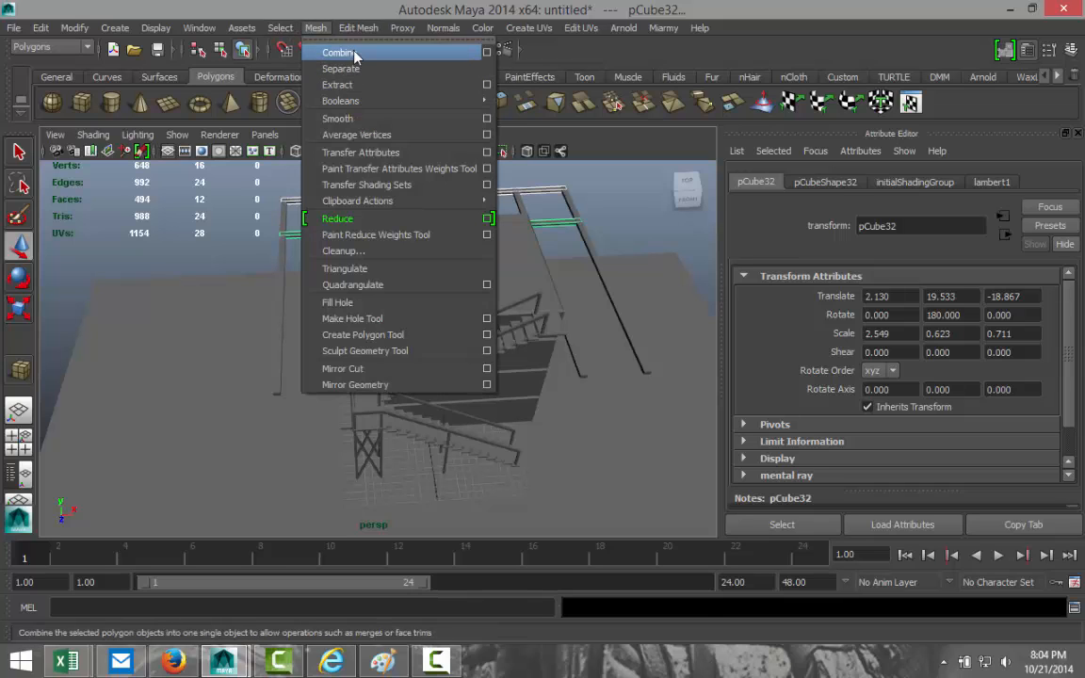
{"action": "left_click", "coordinate": [321, 46]}
{"action": "key", "text": "ctrl+d"}
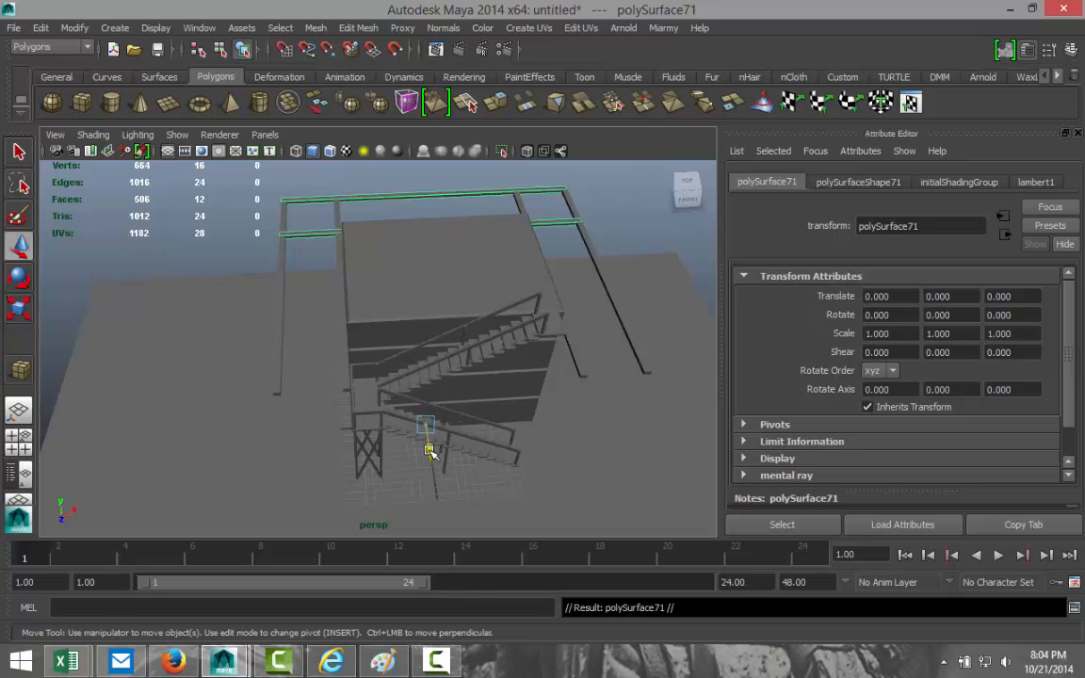
{"action": "left_click_drag", "start_coordinate": [431, 450], "coordinate": [500, 666]}
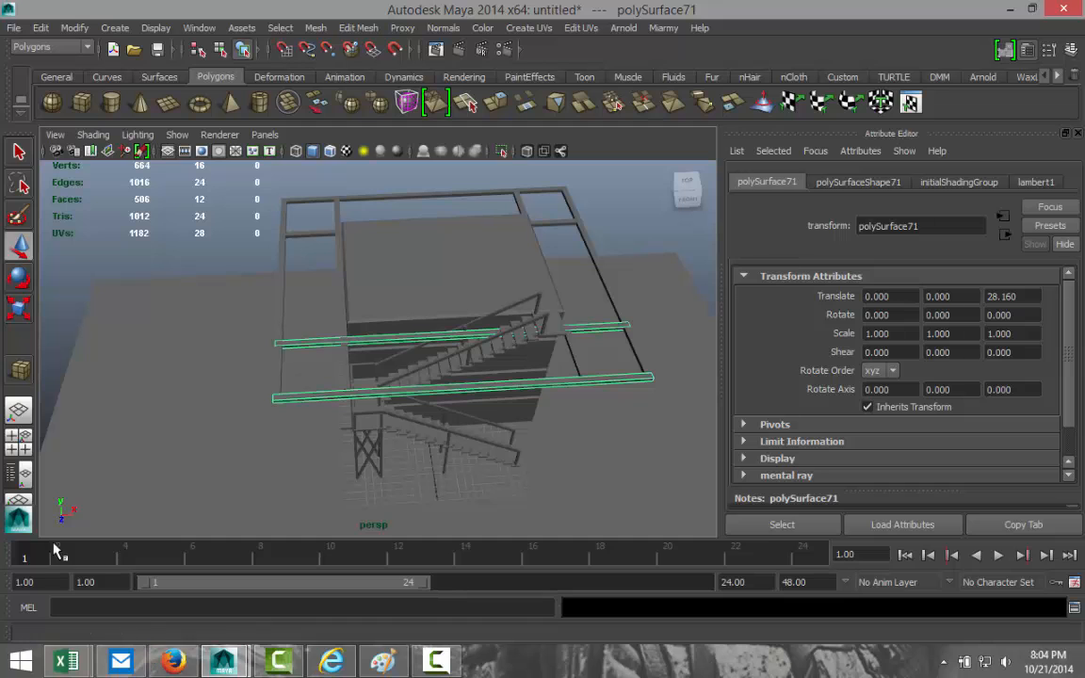
Center the front bars' pivot and, in the top view, shift them to Translate Z of about 27.81, against the front wall.
{"action": "left_click", "coordinate": [18, 435]}
{"action": "key", "text": "space"}
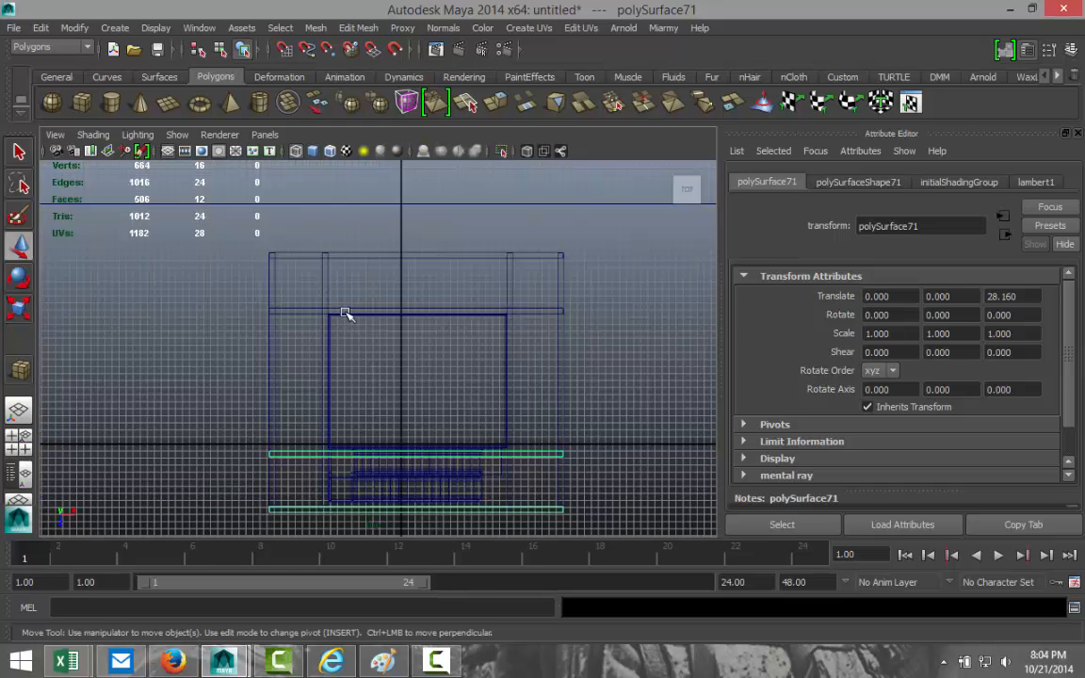
{"action": "key", "text": "f"}
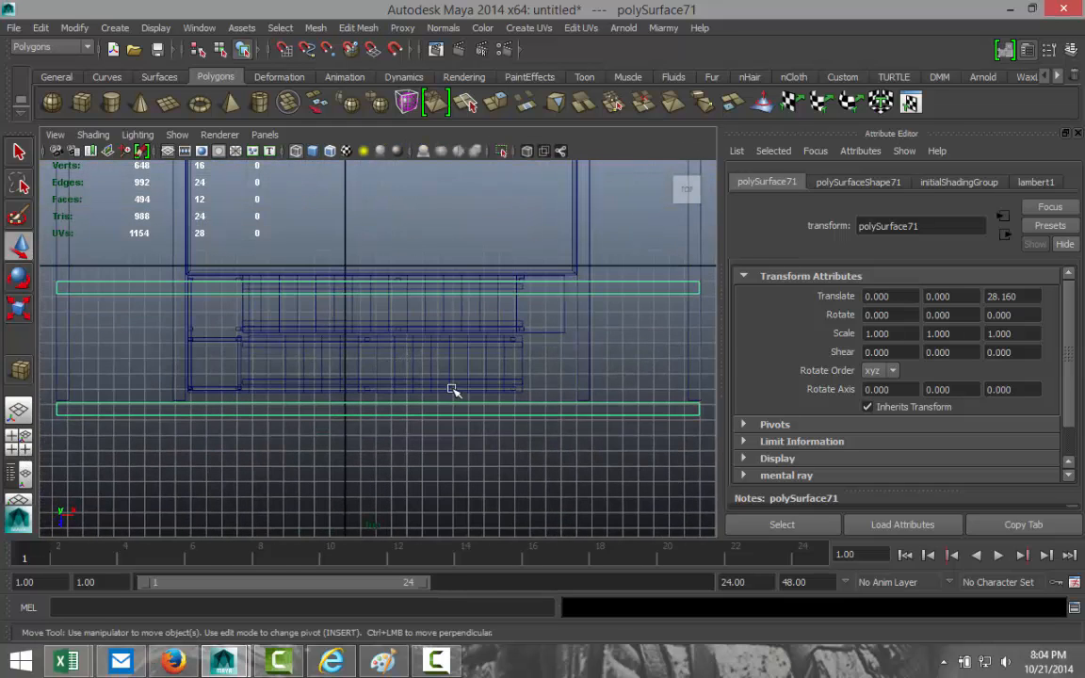
{"action": "scroll", "coordinate": [452, 389], "scroll_direction": "down", "scroll_amount": 2}
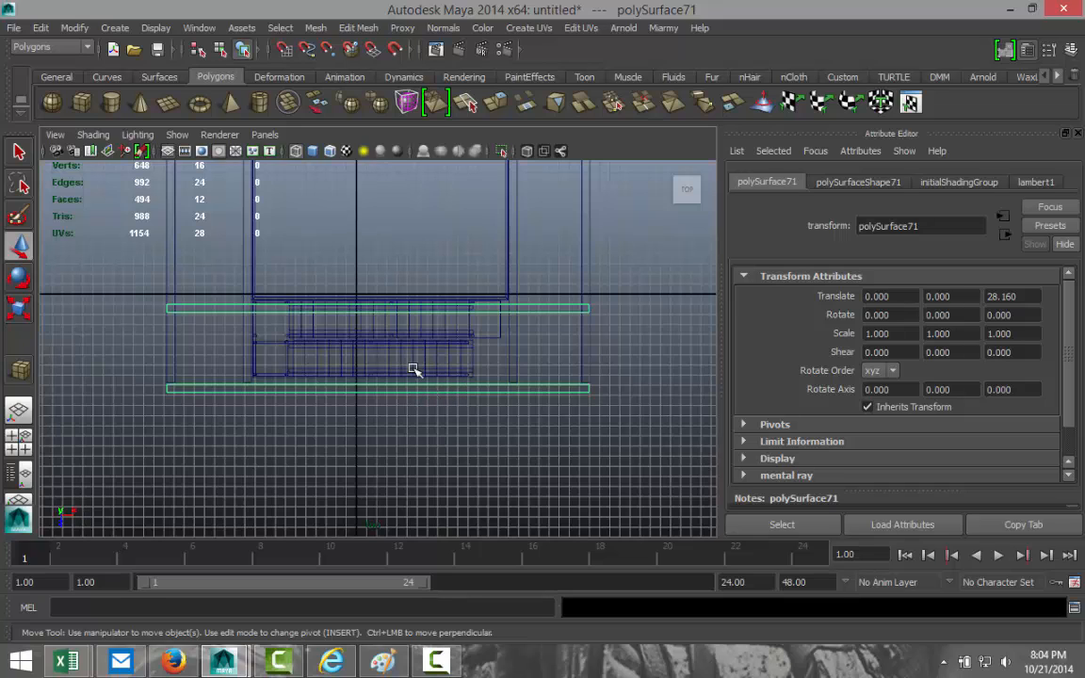
{"action": "left_click", "coordinate": [77, 29]}
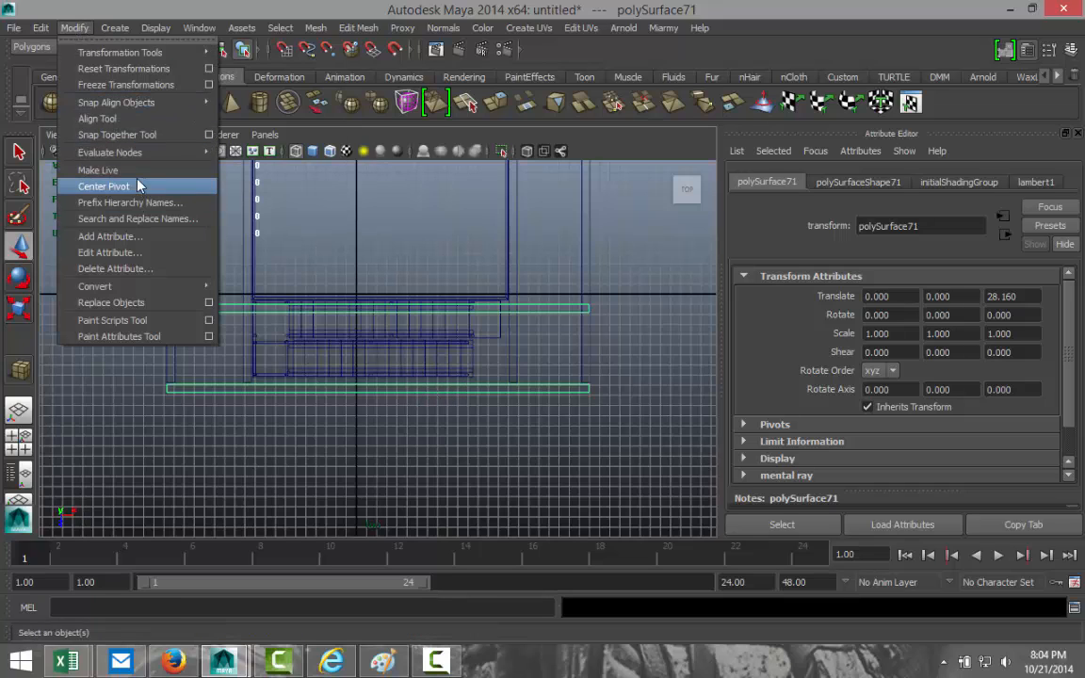
{"action": "left_click", "coordinate": [104, 186]}
{"action": "key", "text": "w"}
{"action": "scroll", "coordinate": [467, 417], "scroll_direction": "up", "scroll_amount": 2}
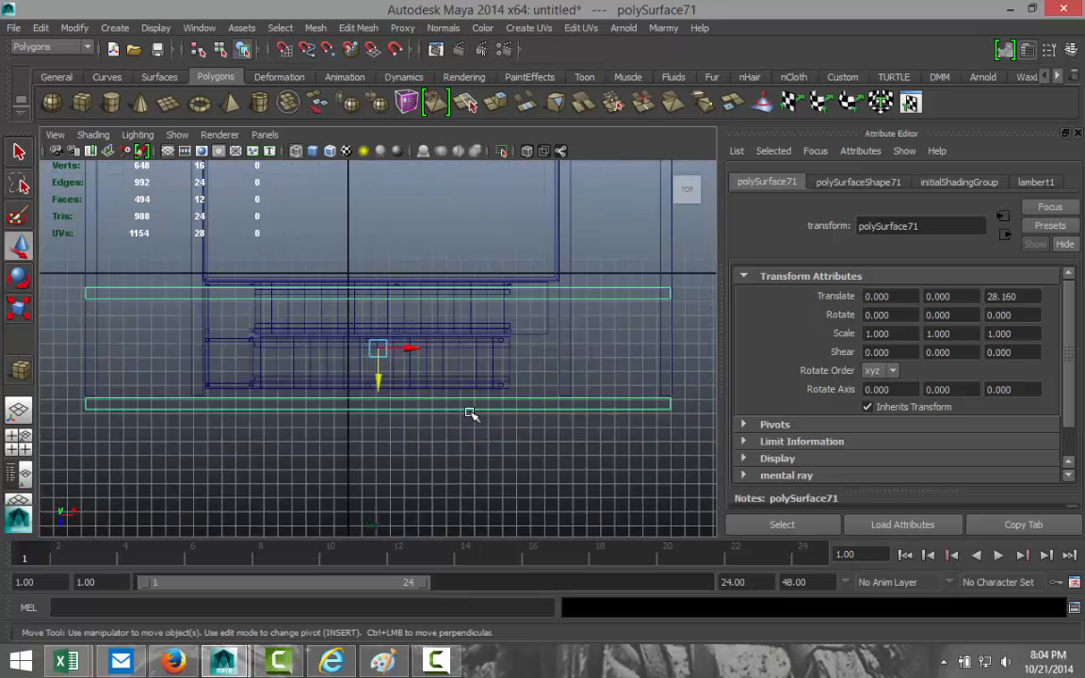
{"action": "scroll", "coordinate": [467, 417], "scroll_direction": "up", "scroll_amount": 1}
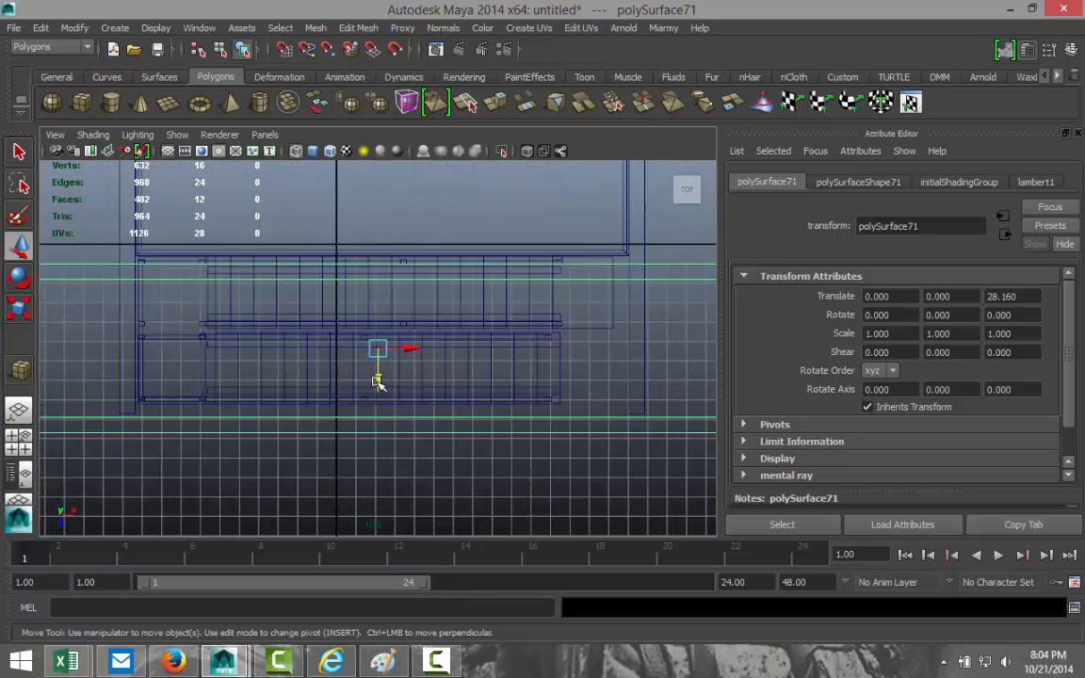
{"action": "left_click_drag", "start_coordinate": [377, 382], "coordinate": [377, 374]}
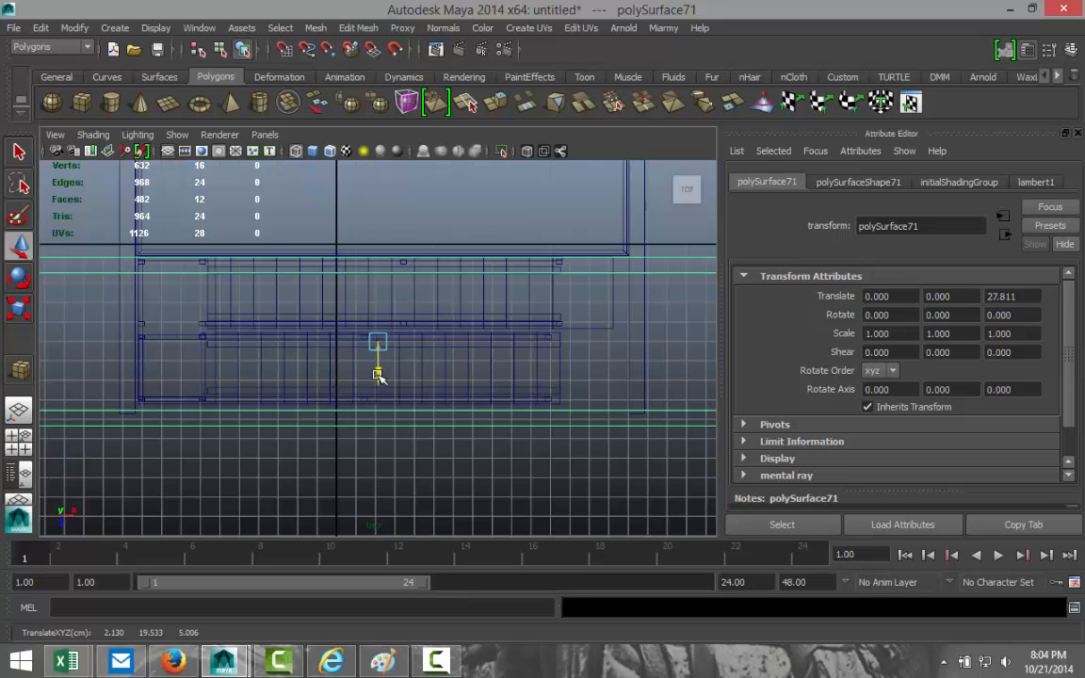
Separate the combined front bars into individual bars.
{"action": "scroll", "coordinate": [429, 415], "scroll_direction": "down", "scroll_amount": 2}
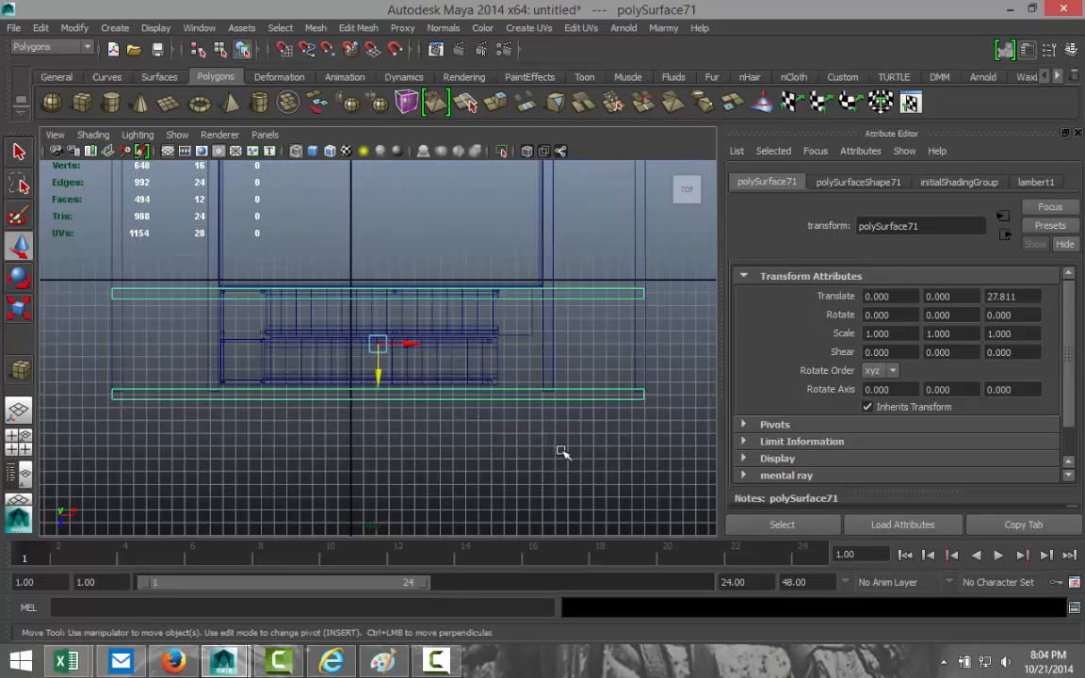
{"action": "left_click", "coordinate": [637, 299]}
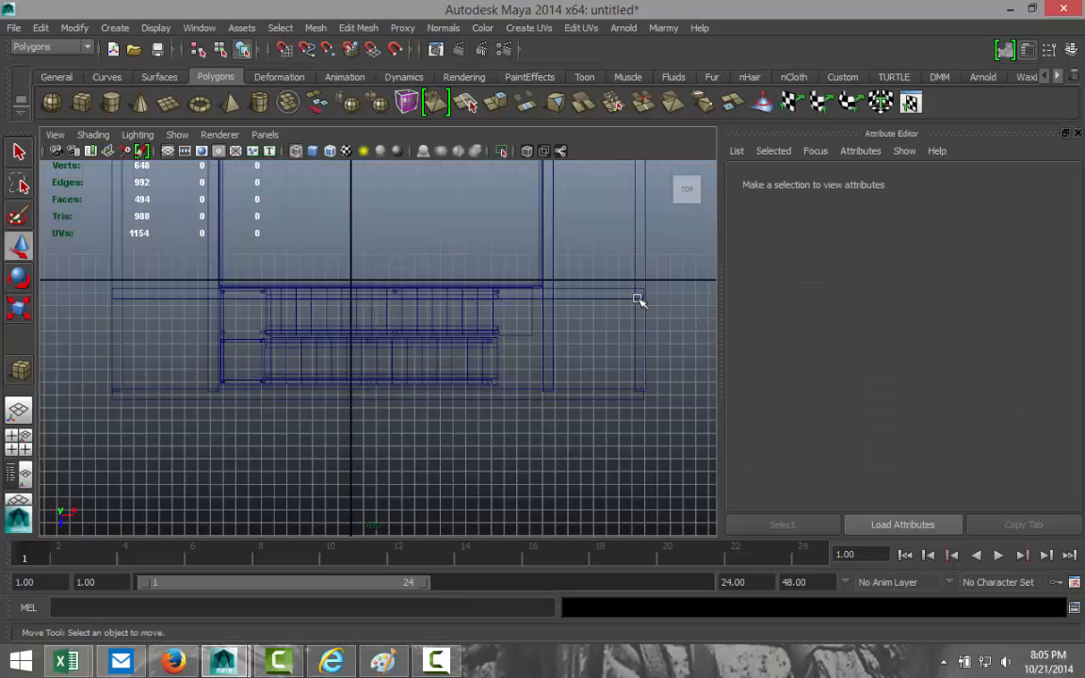
{"action": "left_click", "coordinate": [625, 299]}
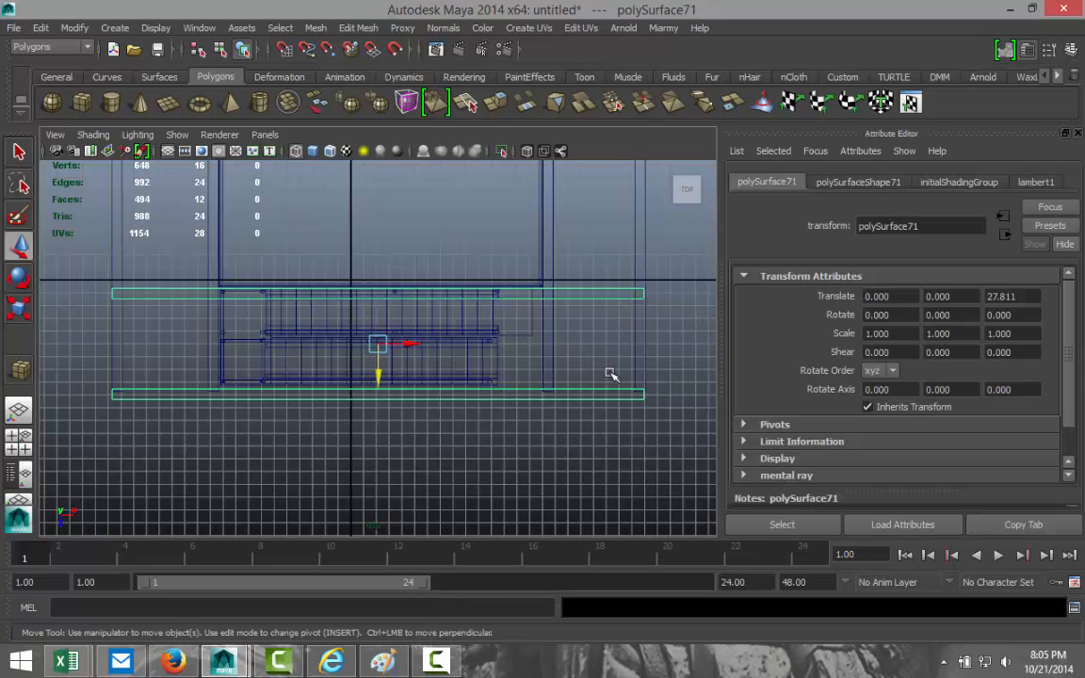
{"action": "left_click", "coordinate": [319, 28]}
{"action": "left_click", "coordinate": [315, 64]}
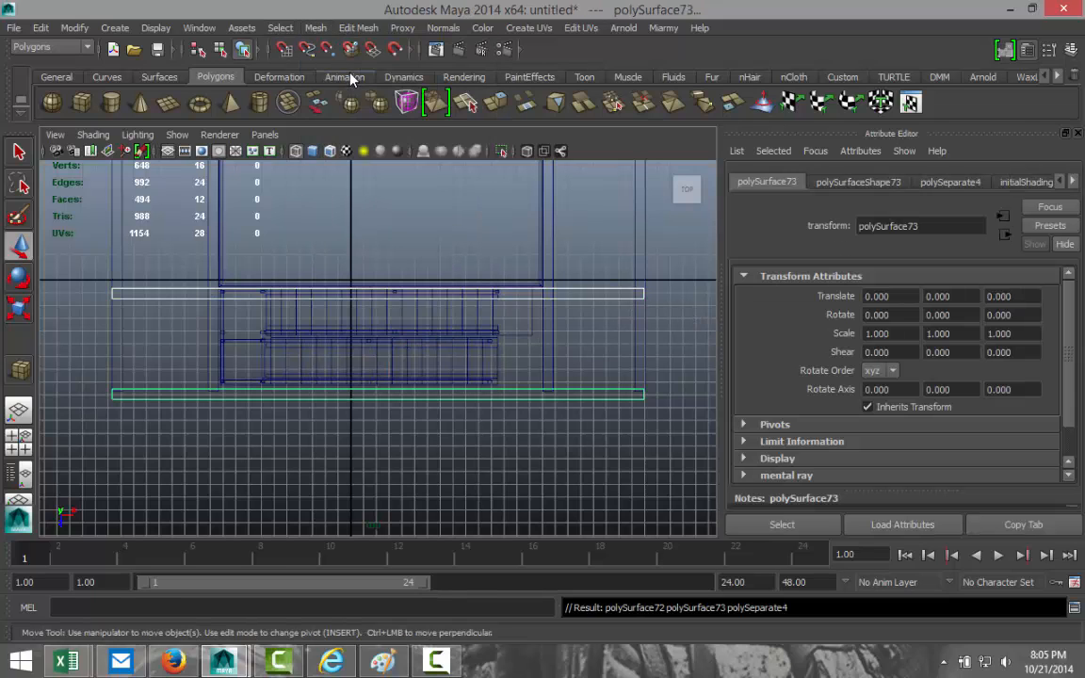
Center the outermost front bar's pivot and move the bar toward the building by about 0.66 in Z, level with the side bar ends.
{"action": "left_click", "coordinate": [584, 409]}
{"action": "left_click", "coordinate": [583, 406]}
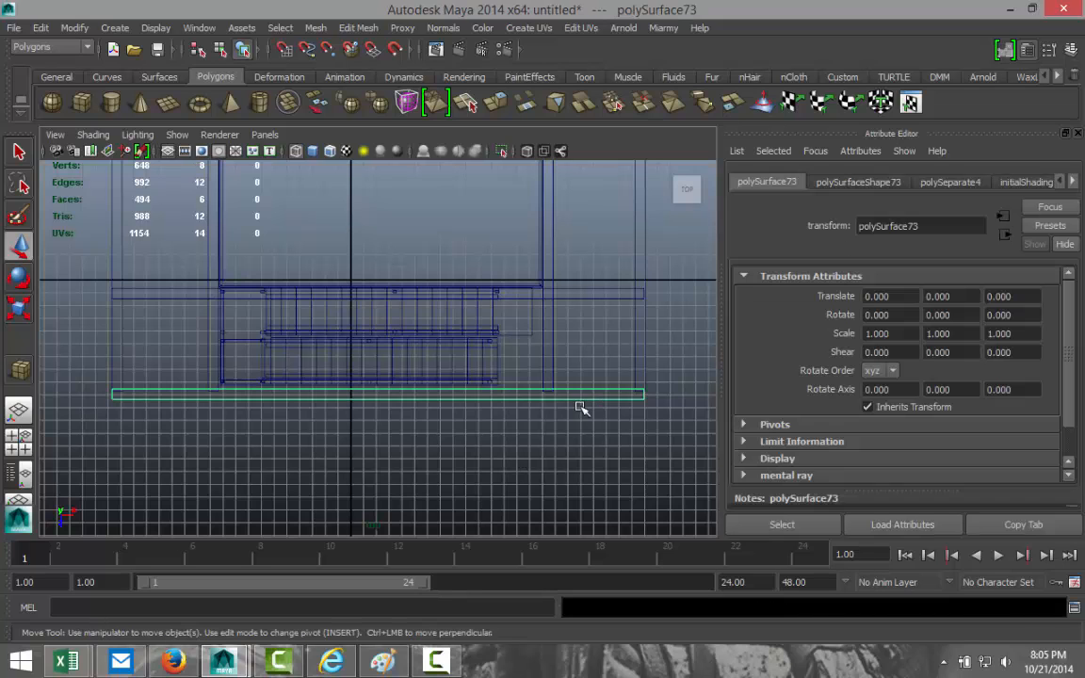
{"action": "left_click", "coordinate": [74, 27]}
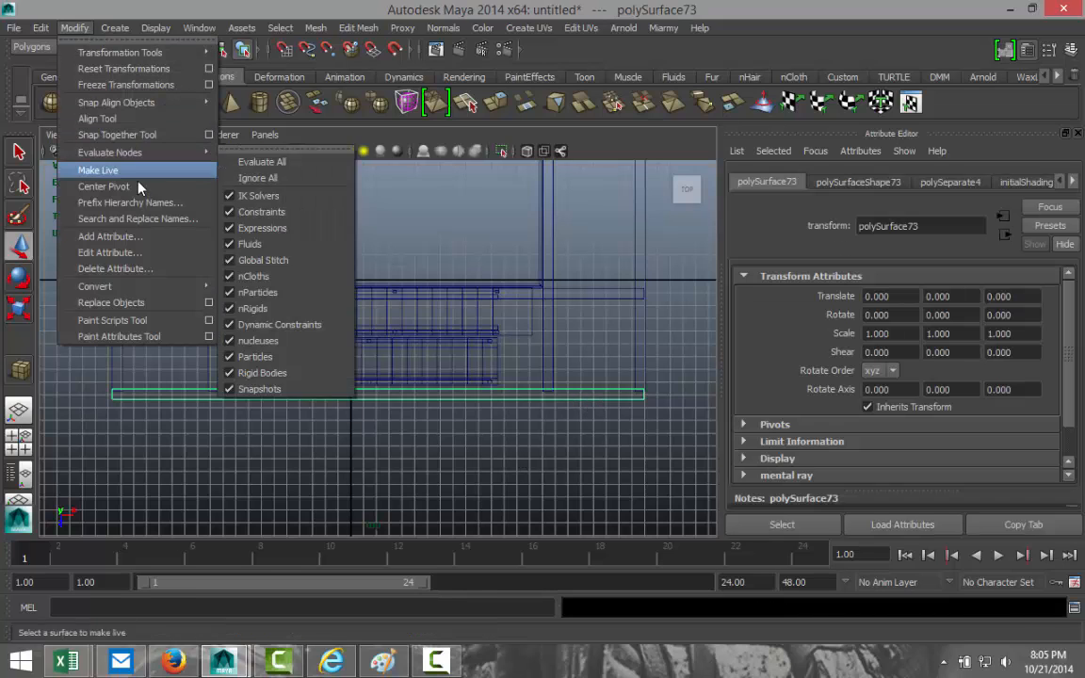
{"action": "left_click", "coordinate": [138, 188]}
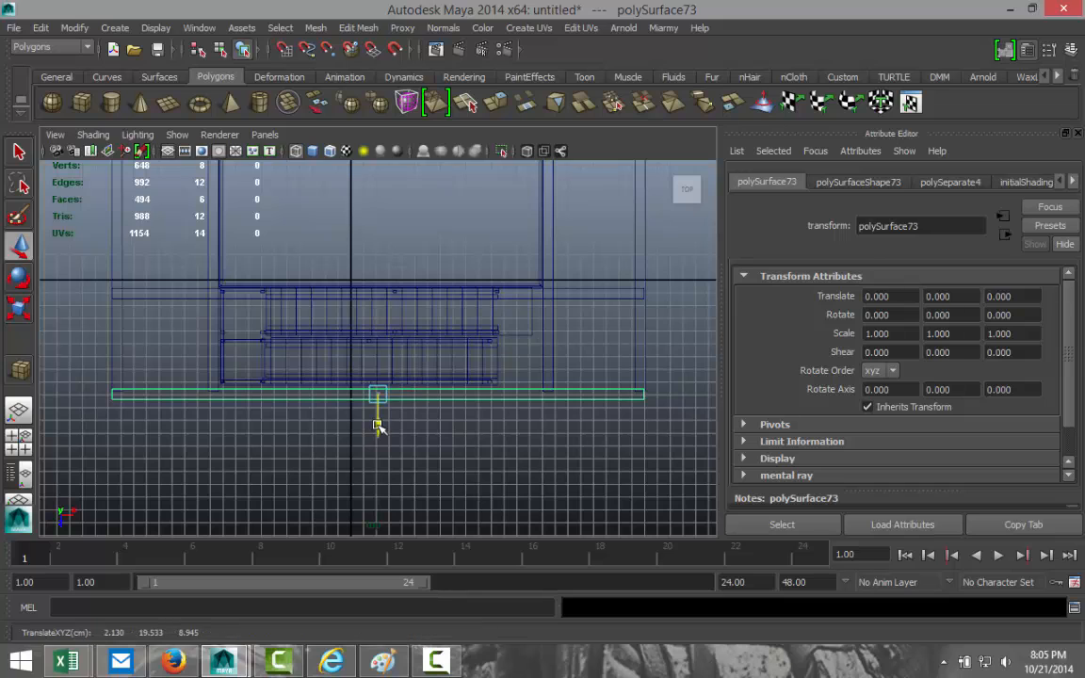
{"action": "left_click_drag", "start_coordinate": [377, 425], "coordinate": [379, 420]}
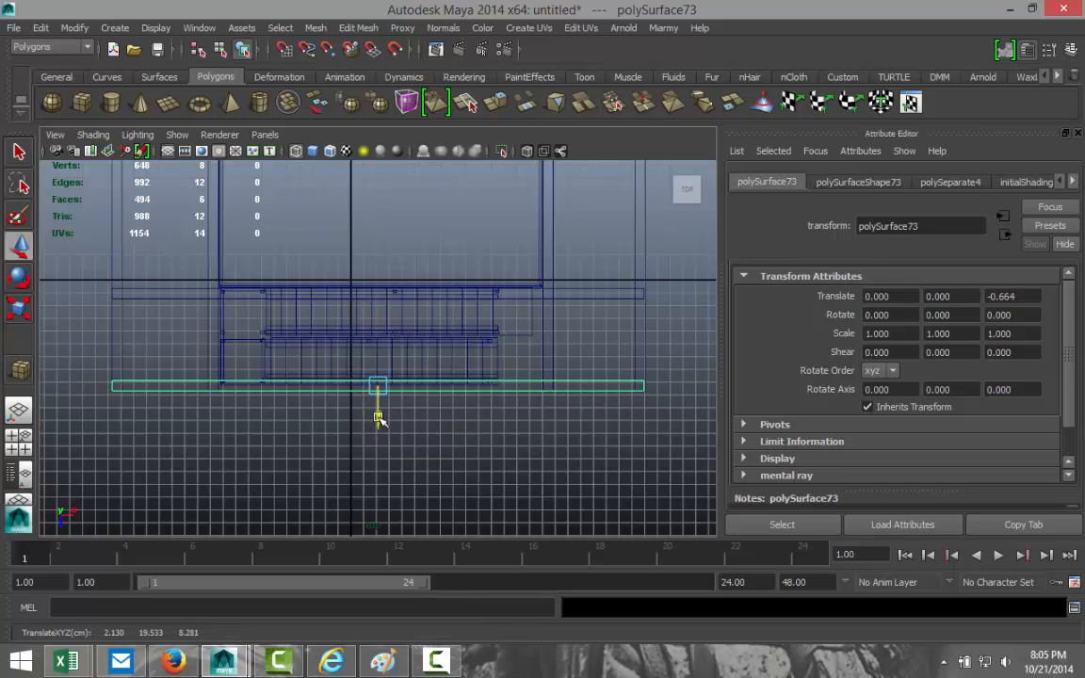
In the perspective view, lower the top vertices of the upper stair's wall-side middle railing post to about Y 19.72.
{"action": "left_click", "coordinate": [19, 403]}
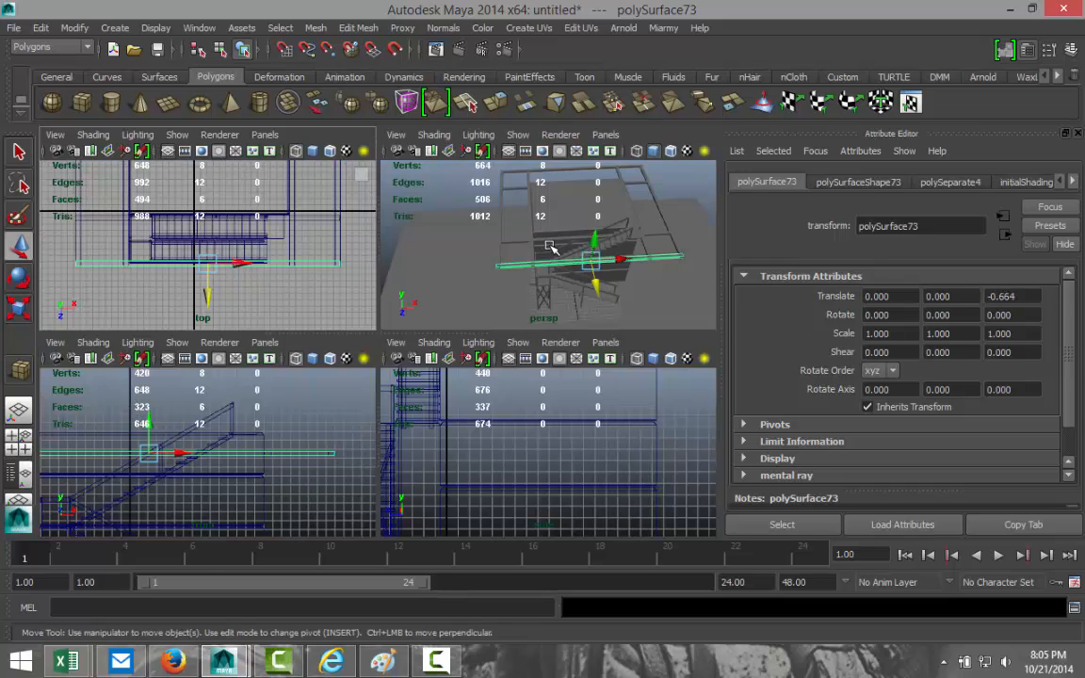
{"action": "key", "text": "space"}
{"action": "scroll", "coordinate": [497, 349], "scroll_direction": "up", "scroll_amount": 5}
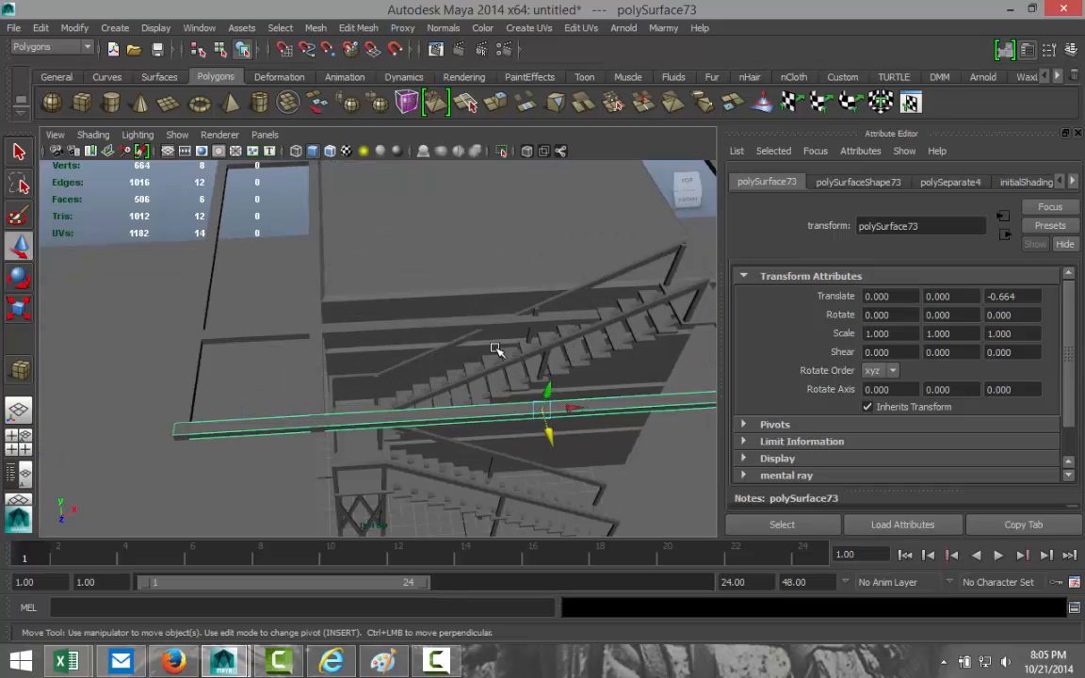
{"action": "left_click_drag", "start_coordinate": [365, 351], "coordinate": [514, 324], "text": "alt"}
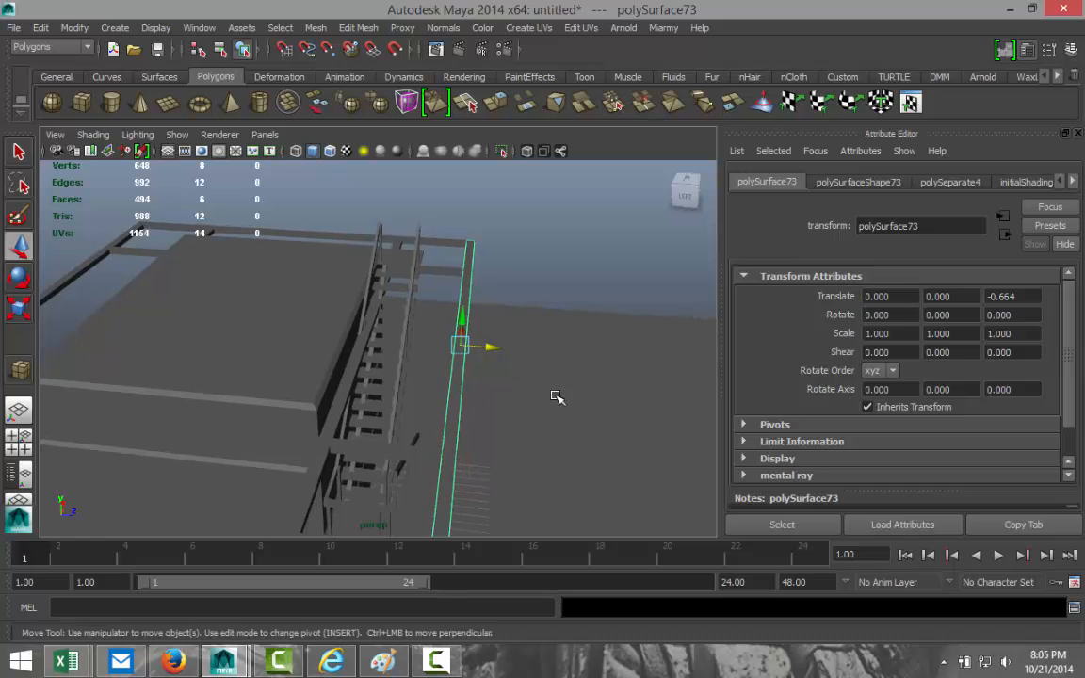
{"action": "left_click_drag", "start_coordinate": [557, 398], "coordinate": [356, 422], "text": "alt"}
{"action": "scroll", "coordinate": [566, 420], "scroll_direction": "up", "scroll_amount": 3}
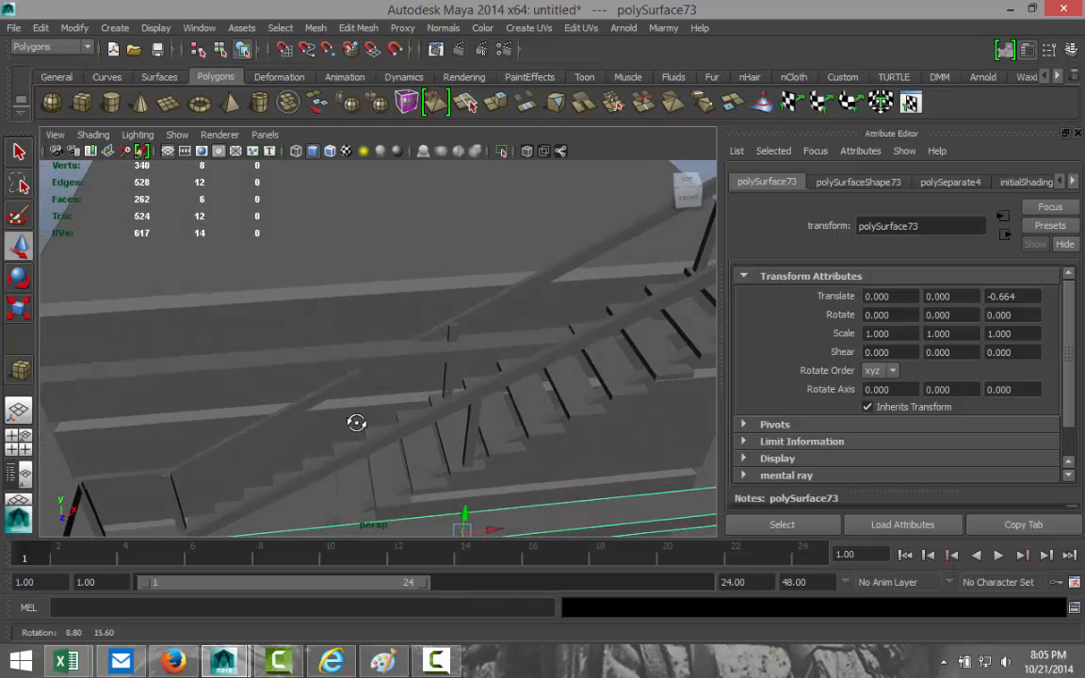
{"action": "left_click", "coordinate": [448, 376]}
{"action": "right_click_drag", "start_coordinate": [469, 387], "coordinate": [509, 431], "text": "alt"}
{"action": "left_click_drag", "start_coordinate": [563, 417], "coordinate": [545, 397], "text": "alt"}
{"action": "middle_click_drag", "start_coordinate": [556, 410], "coordinate": [453, 337], "text": "alt"}
{"action": "right_click_drag", "start_coordinate": [438, 352], "coordinate": [387, 322]}
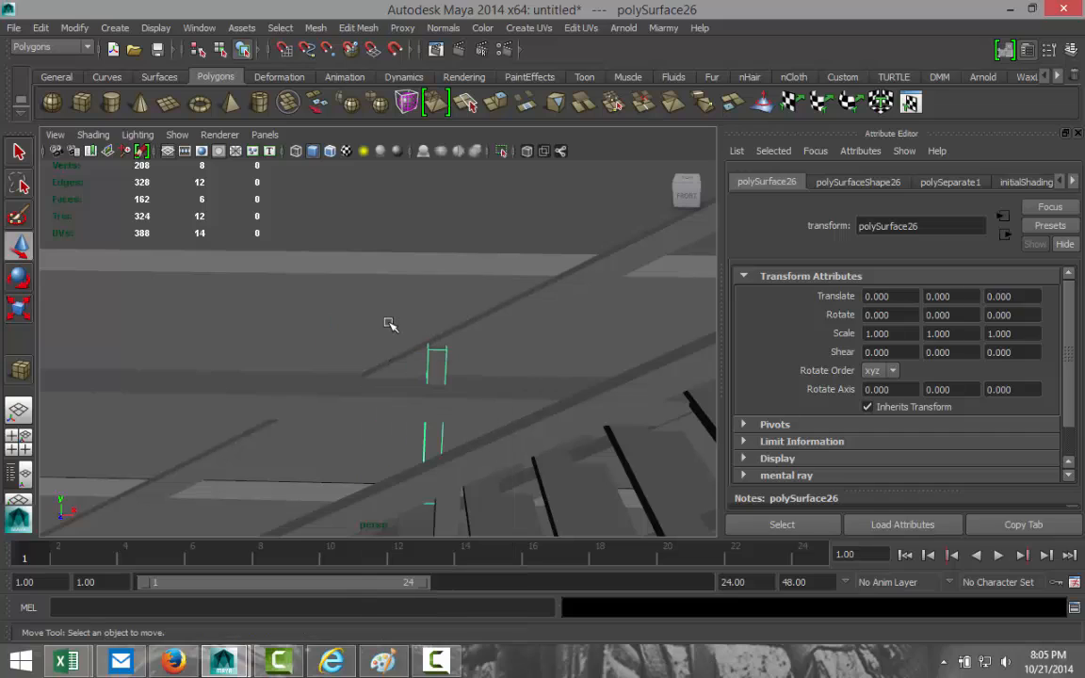
{"action": "left_click_drag", "start_coordinate": [473, 376], "coordinate": [471, 375]}
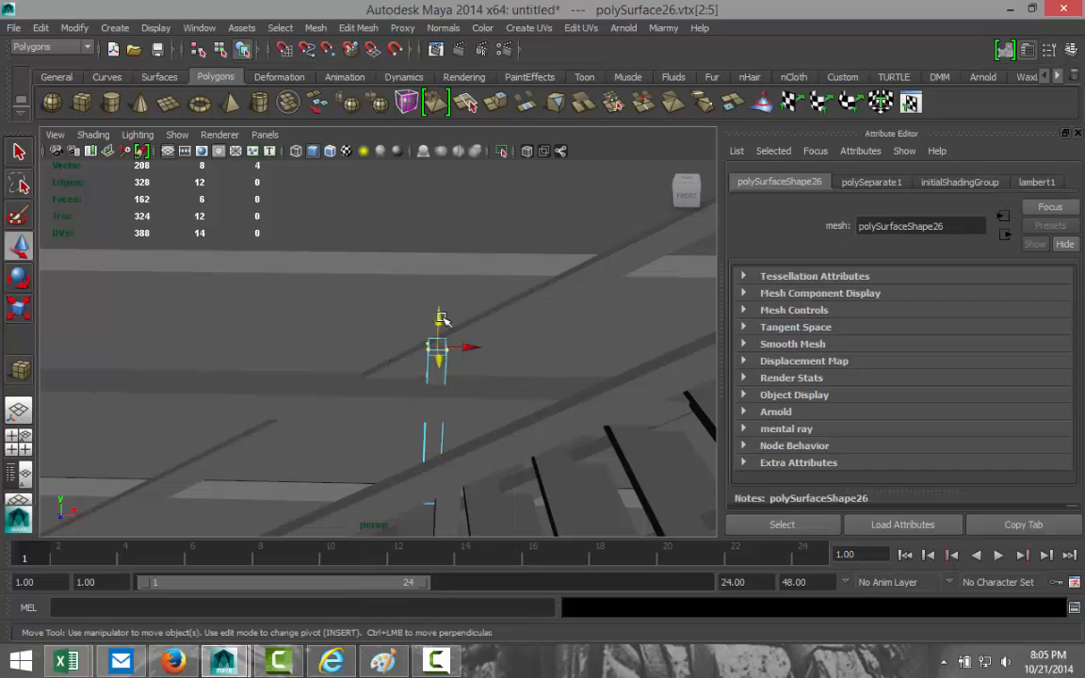
{"action": "left_click_drag", "start_coordinate": [442, 319], "coordinate": [443, 329]}
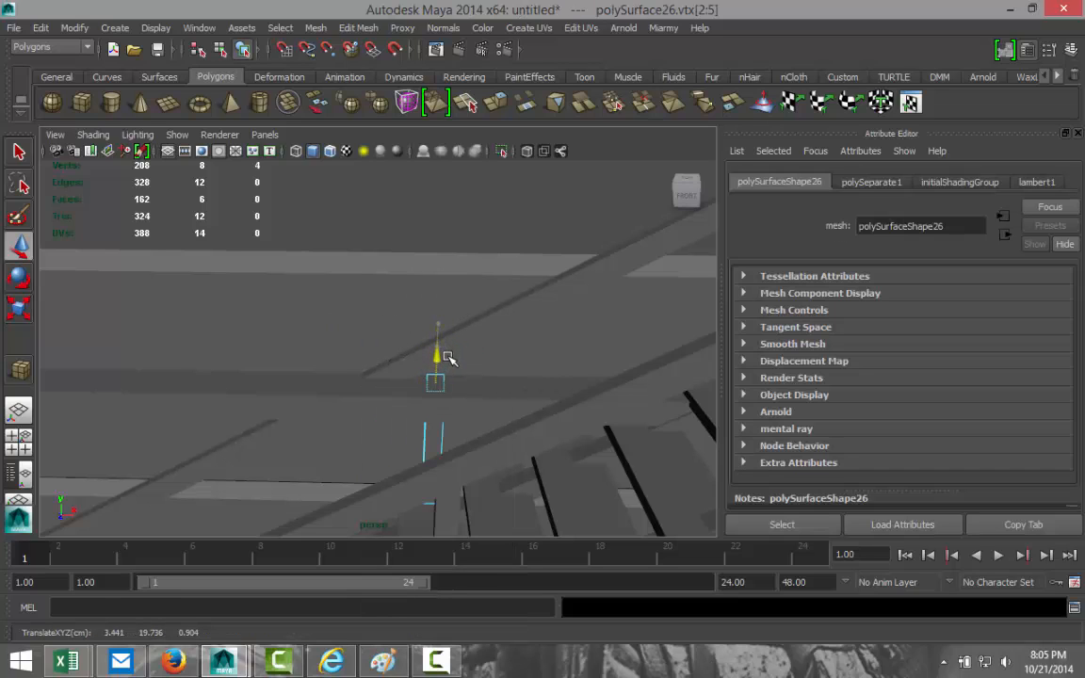
{"action": "scroll", "coordinate": [375, 406], "scroll_direction": "down", "scroll_amount": 2}
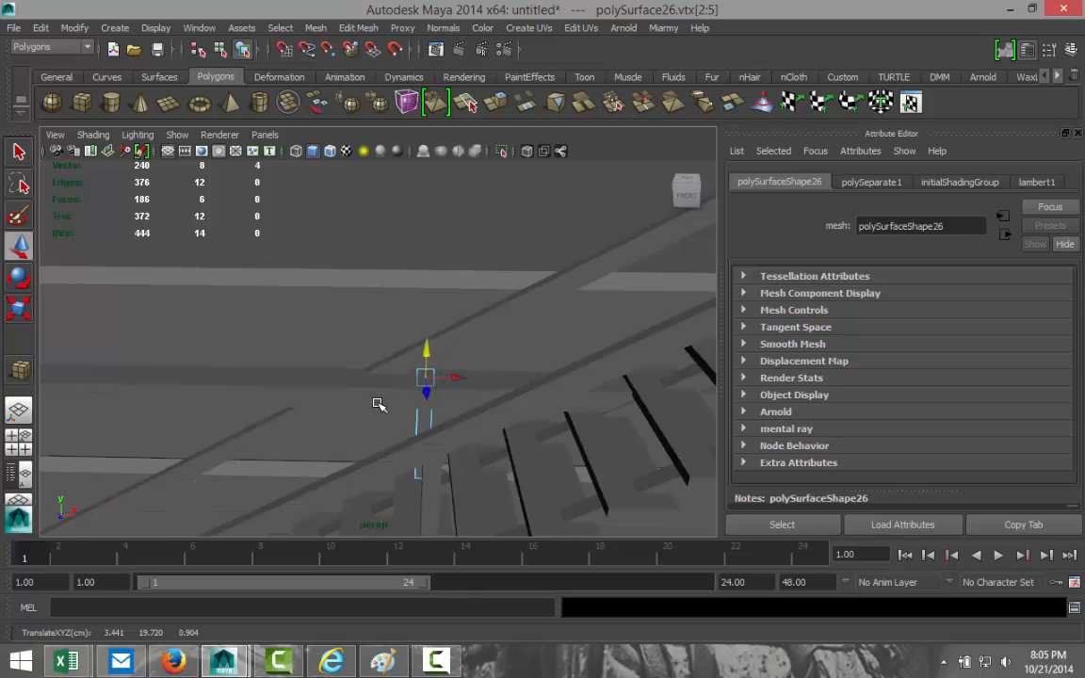
Examine the upper stair's railings and the bar framework around the building from several angles.
{"action": "left_click_drag", "start_coordinate": [273, 437], "coordinate": [365, 453], "text": "alt"}
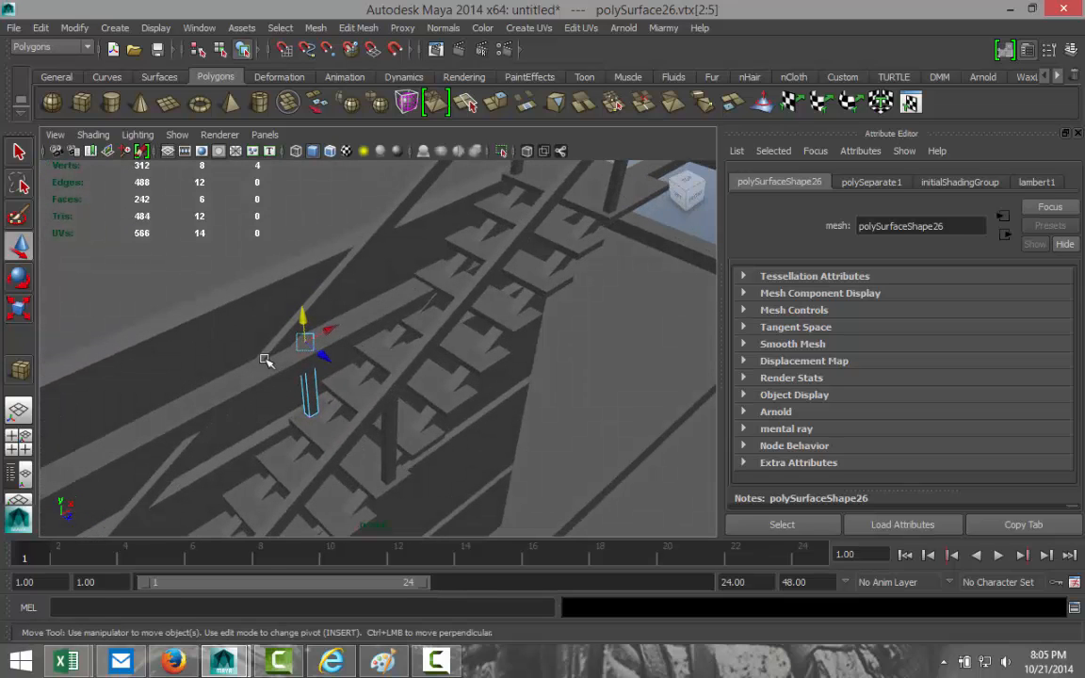
{"action": "scroll", "coordinate": [283, 434], "scroll_direction": "down", "scroll_amount": 2}
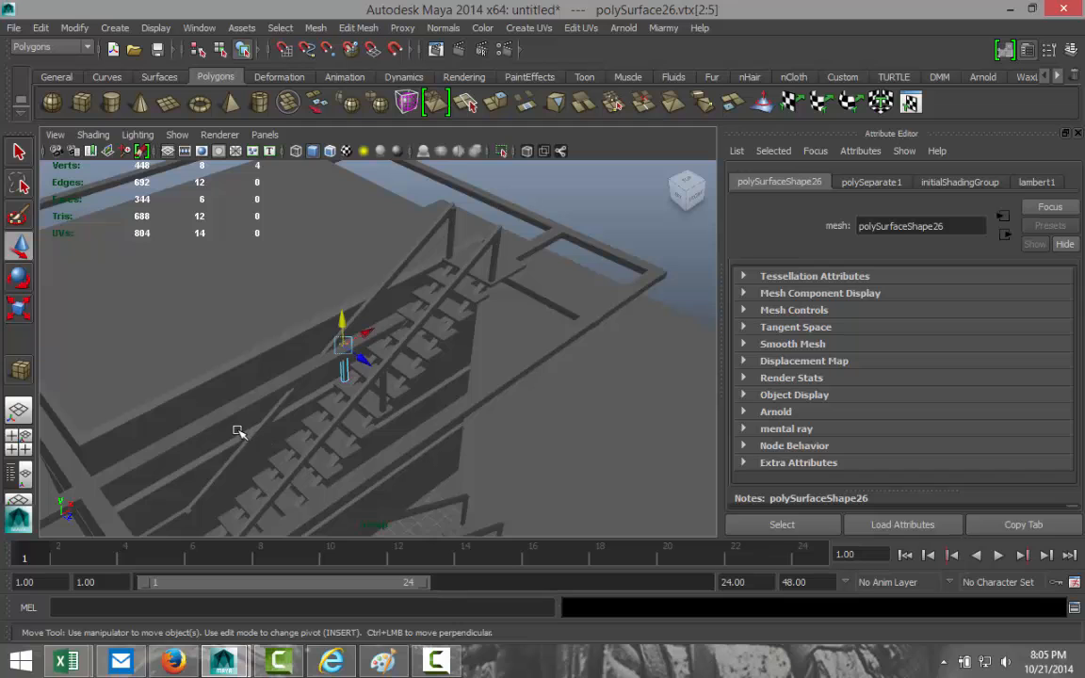
{"action": "left_click_drag", "start_coordinate": [238, 431], "coordinate": [415, 453], "text": "alt"}
{"action": "scroll", "coordinate": [443, 455], "scroll_direction": "up", "scroll_amount": 3}
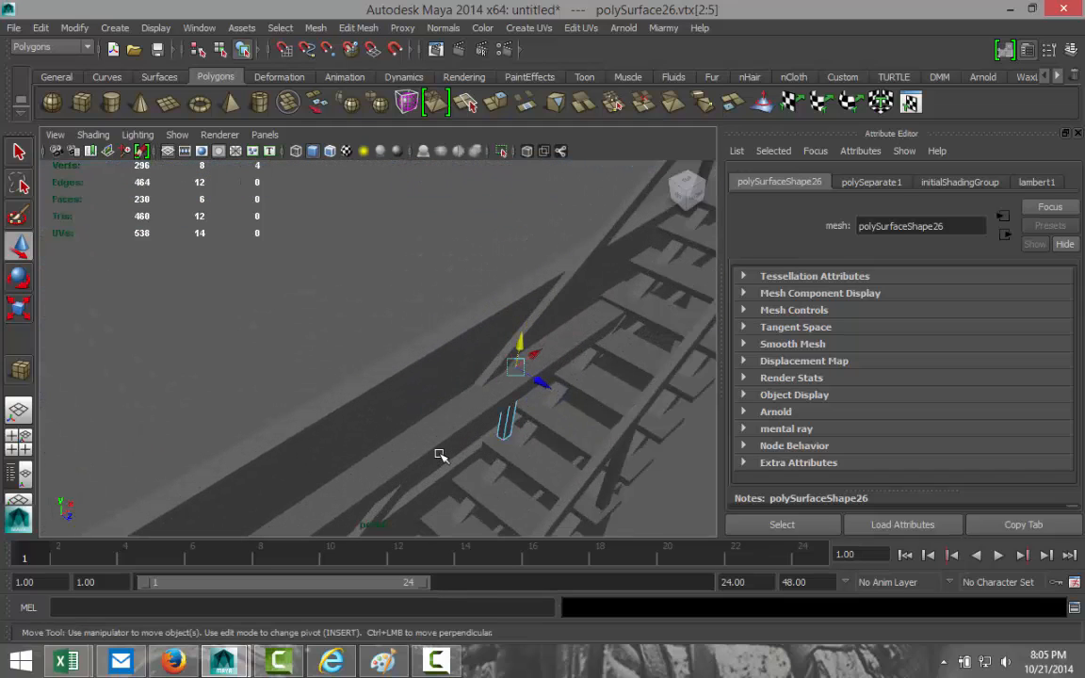
{"action": "scroll", "coordinate": [440, 456], "scroll_direction": "down", "scroll_amount": 2}
{"action": "scroll", "coordinate": [398, 442], "scroll_direction": "down", "scroll_amount": 3}
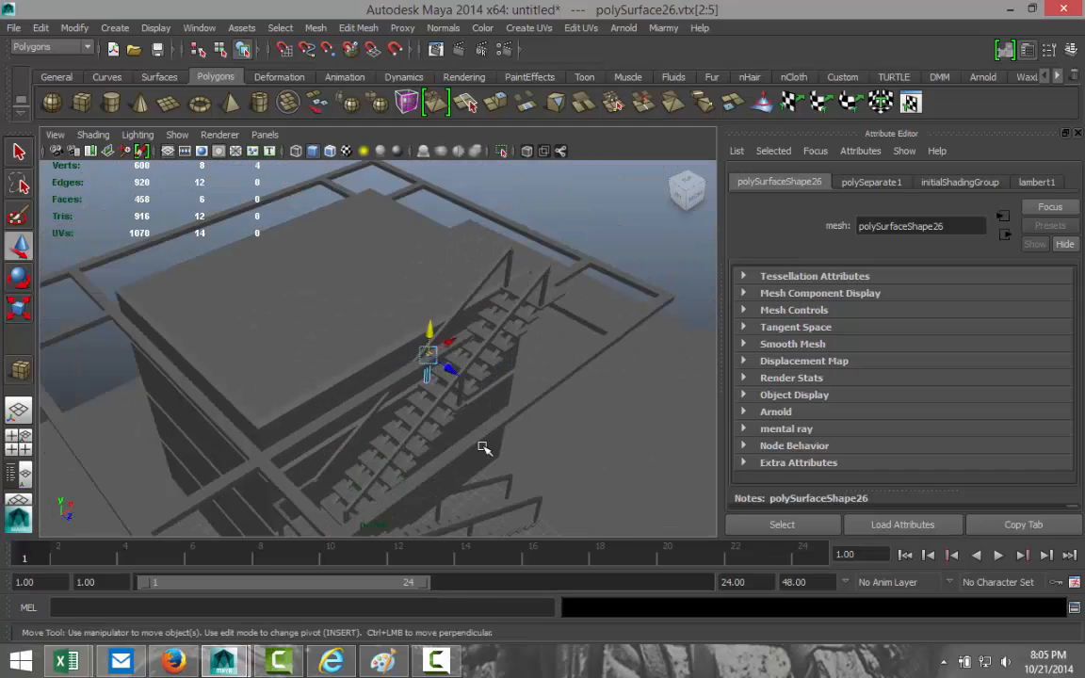
{"action": "left_click_drag", "start_coordinate": [483, 448], "coordinate": [377, 419], "text": "alt"}
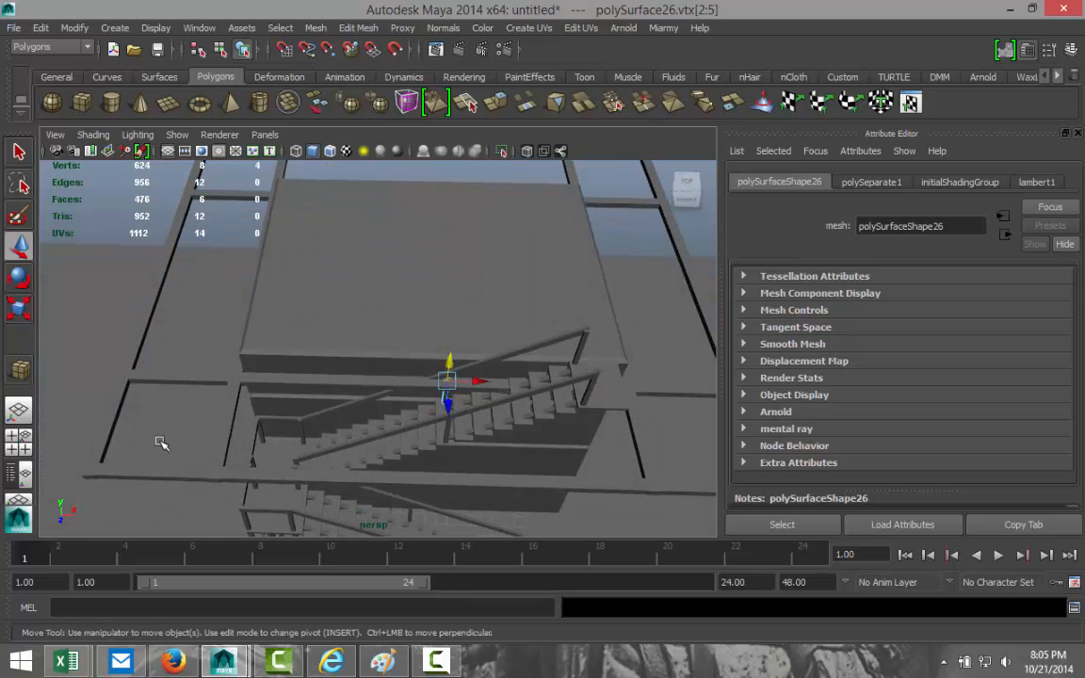
{"action": "scroll", "coordinate": [382, 474], "scroll_direction": "down", "scroll_amount": 3}
{"action": "scroll", "coordinate": [380, 471], "scroll_direction": "up", "scroll_amount": 3}
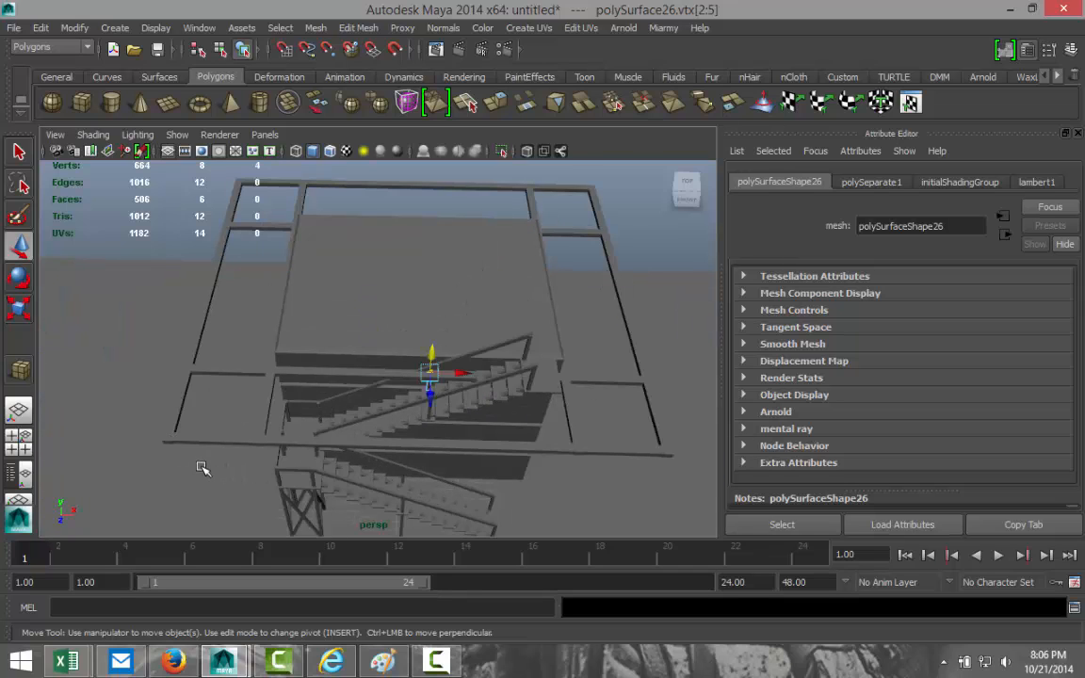
{"action": "scroll", "coordinate": [201, 468], "scroll_direction": "up", "scroll_amount": 2}
{"action": "scroll", "coordinate": [208, 468], "scroll_direction": "down", "scroll_amount": 2}
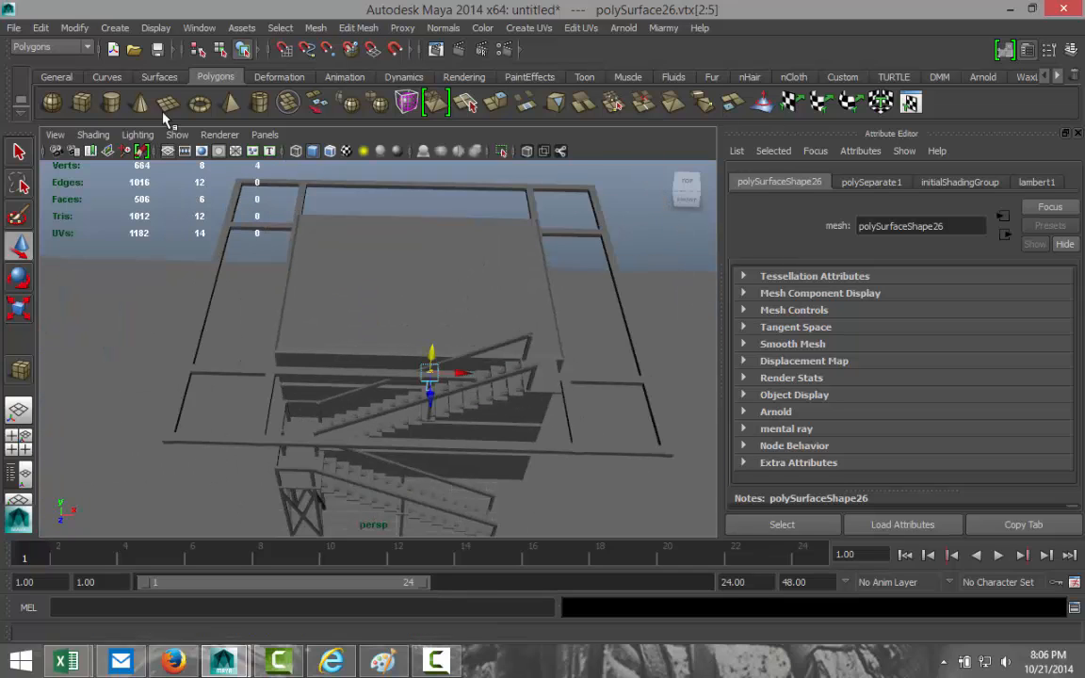
Create a vertical polygon cube post about 10.17 high beside the building, and set its width and depth to 1.5.
{"action": "left_click", "coordinate": [83, 108]}
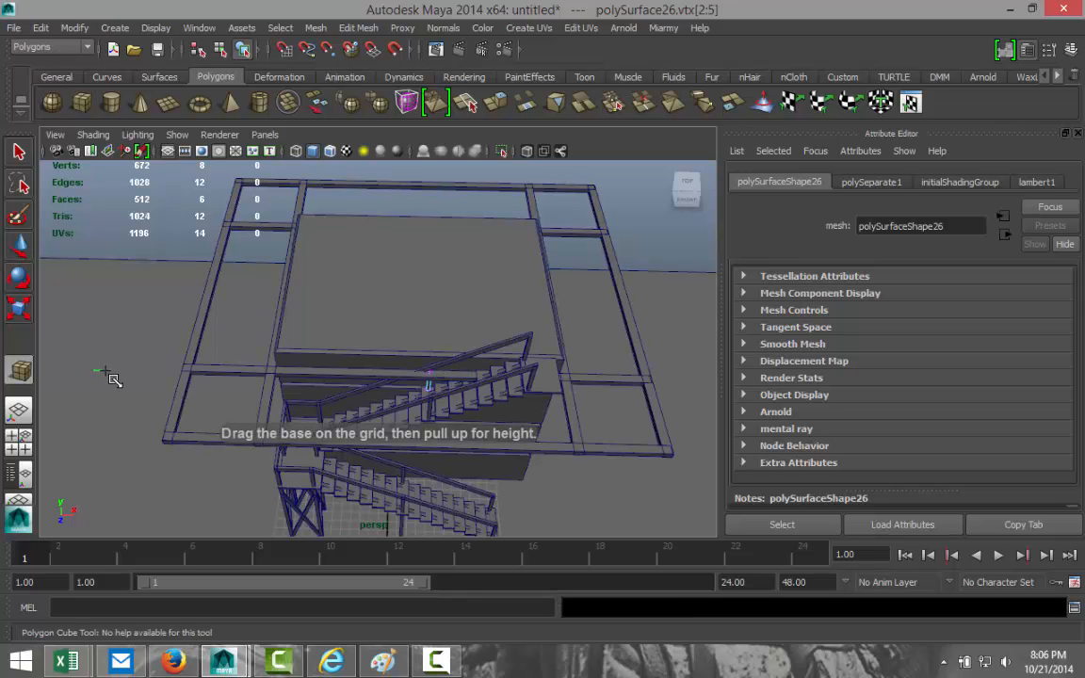
{"action": "left_click_drag", "start_coordinate": [104, 378], "coordinate": [104, 379]}
{"action": "left_click_drag", "start_coordinate": [102, 365], "coordinate": [86, 315]}
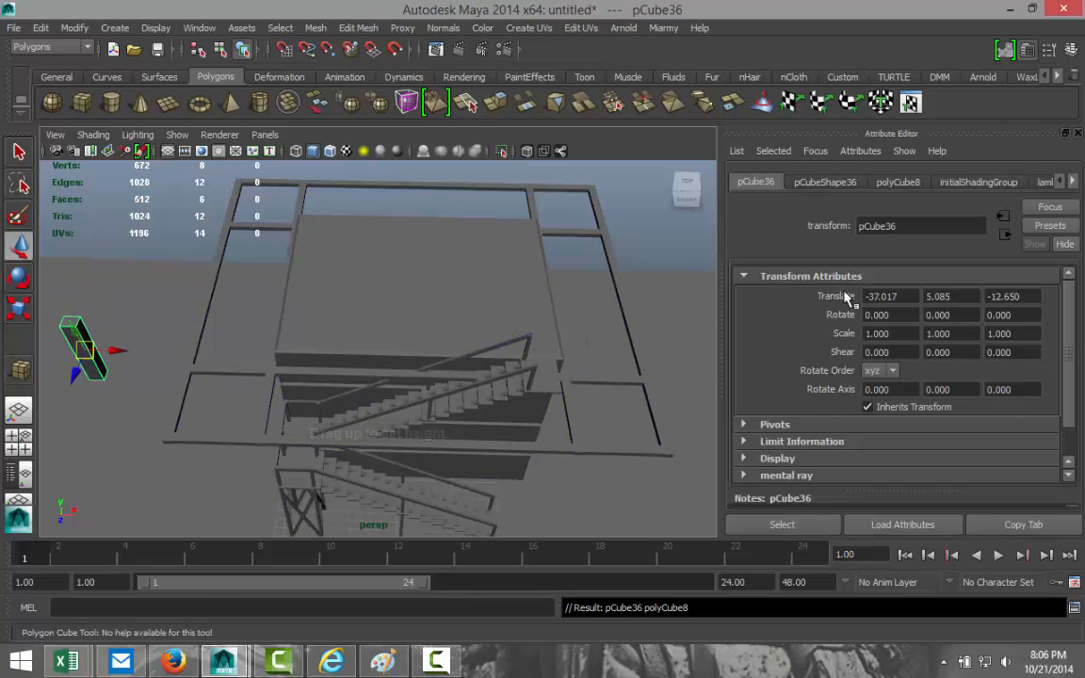
{"action": "left_click", "coordinate": [895, 182]}
{"action": "left_click", "coordinate": [911, 295]}
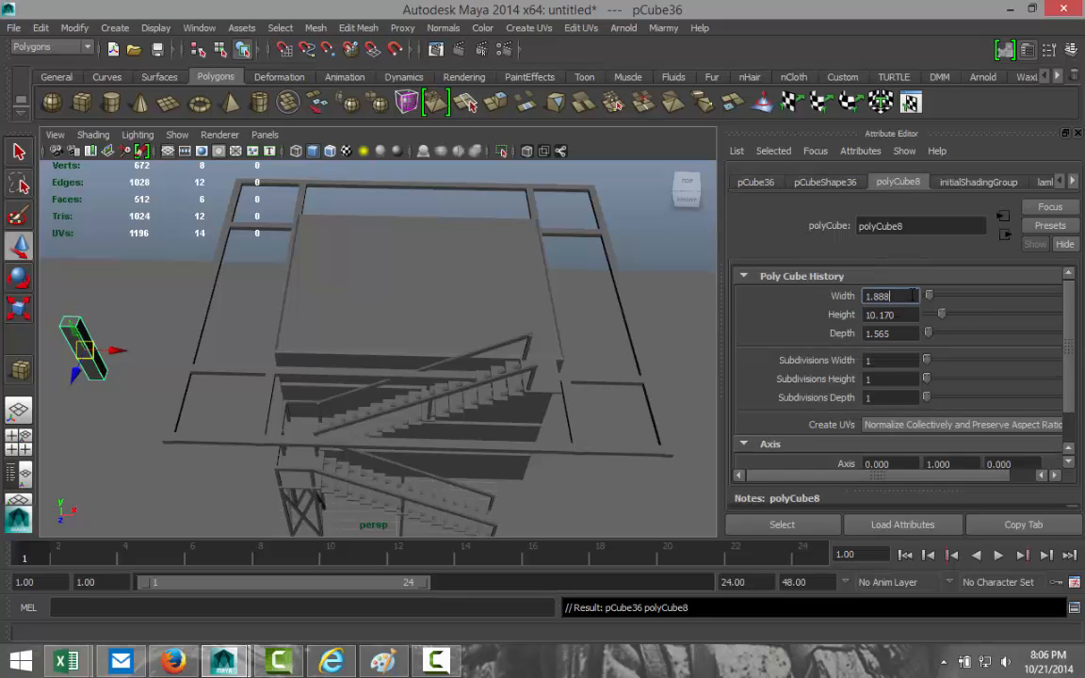
{"action": "type", "text": "1.5"}
{"action": "left_click", "coordinate": [910, 333]}
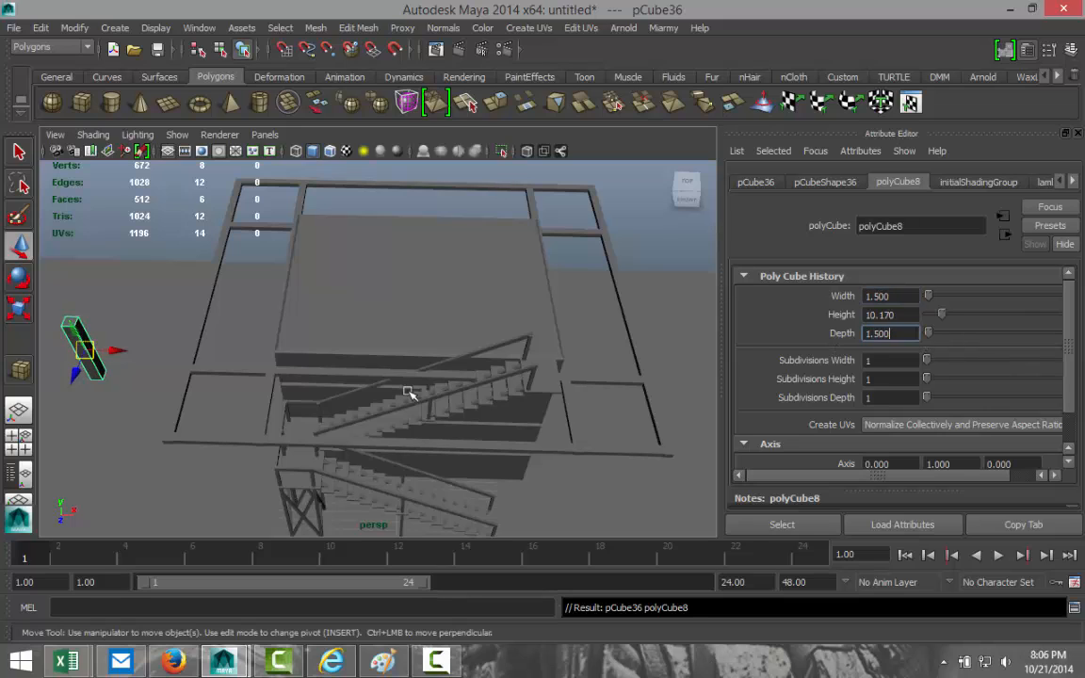
In the top view, move the post to the framework's front-left corner, at about X -17.96 and Z 7.93.
{"action": "left_click", "coordinate": [18, 409]}
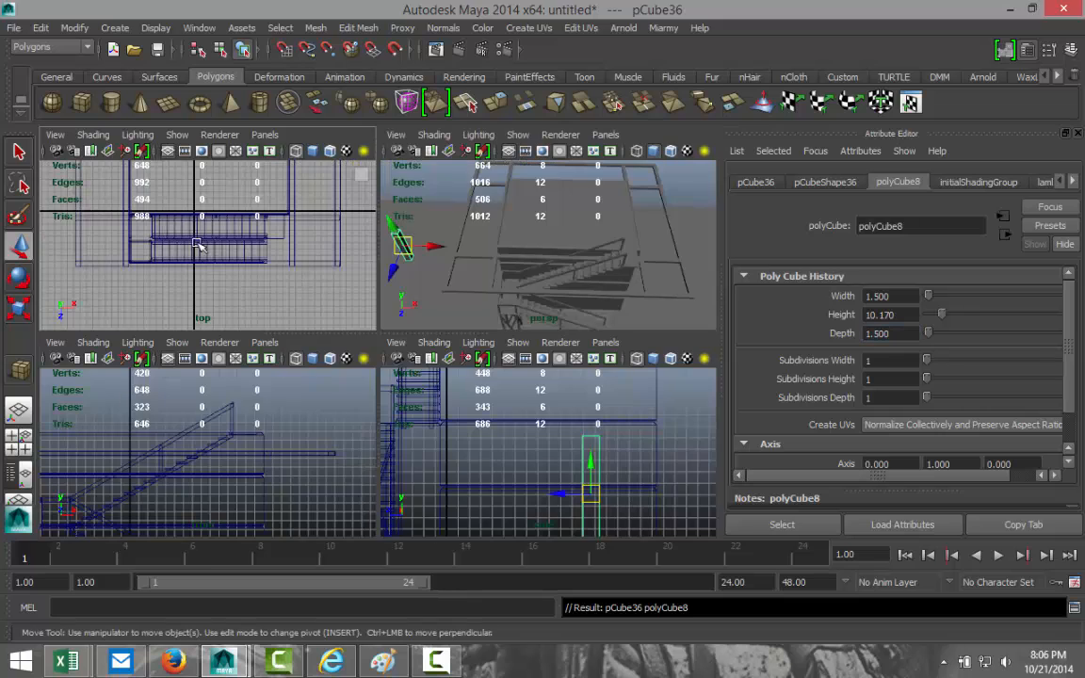
{"action": "key", "text": "space"}
{"action": "scroll", "coordinate": [379, 326], "scroll_direction": "down", "scroll_amount": 7}
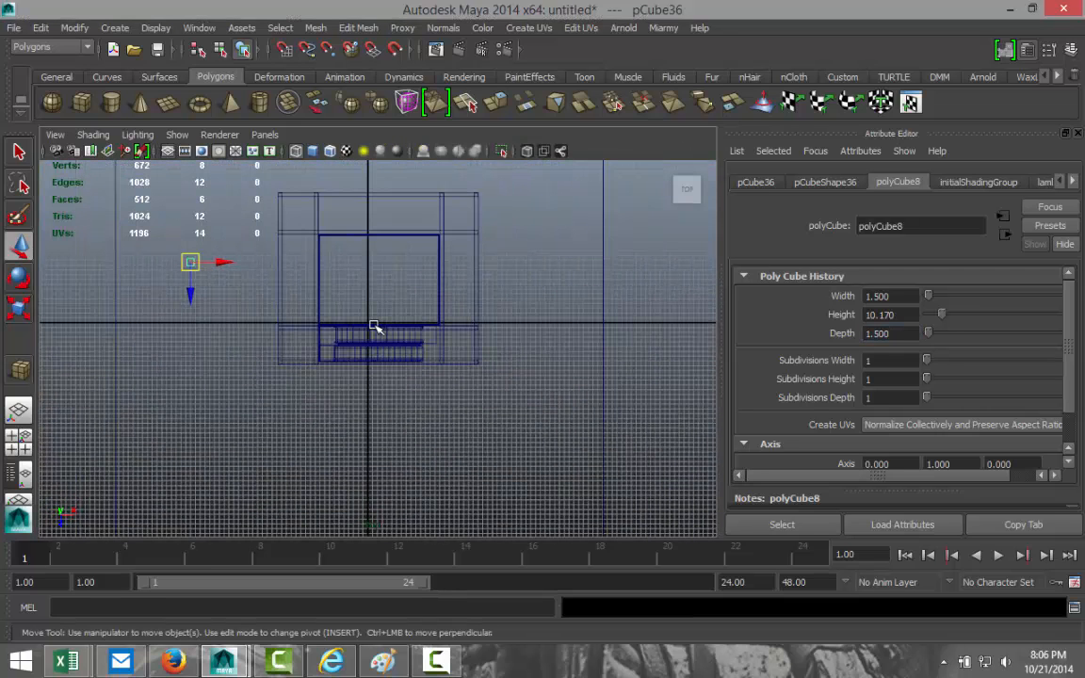
{"action": "left_click_drag", "start_coordinate": [223, 263], "coordinate": [306, 396]}
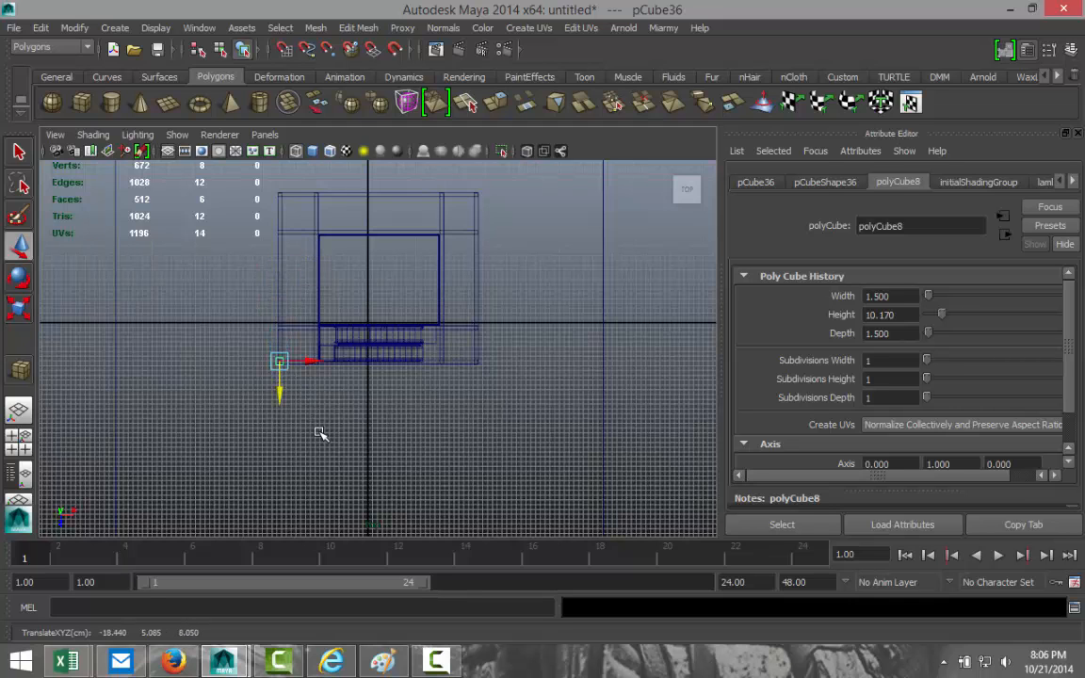
{"action": "scroll", "coordinate": [320, 433], "scroll_direction": "up", "scroll_amount": 6}
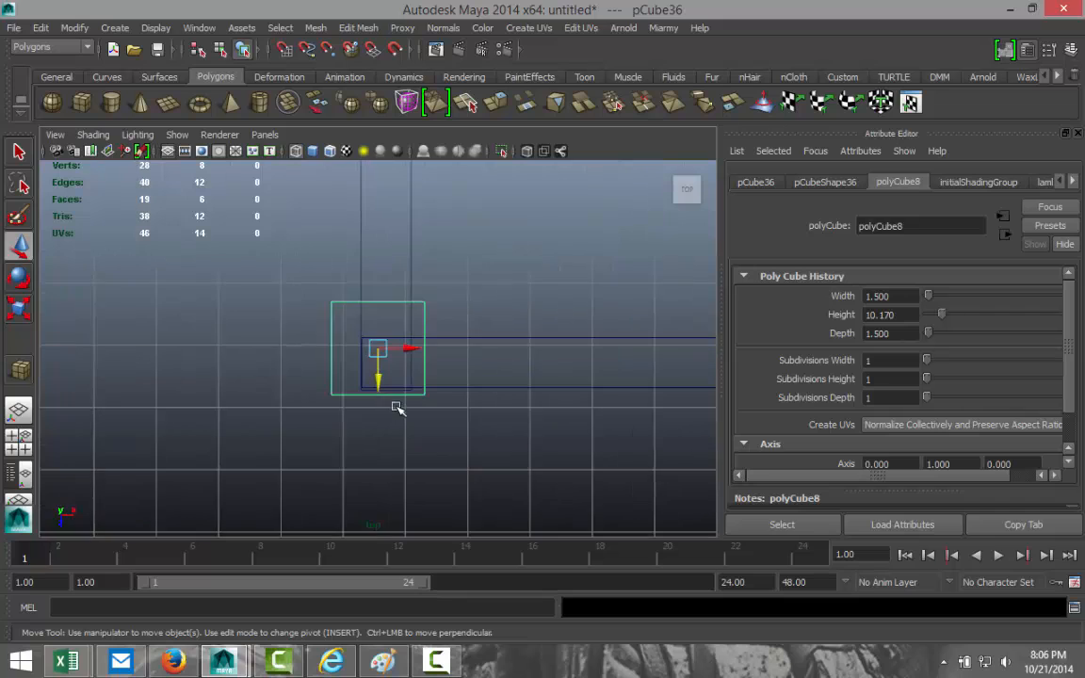
{"action": "scroll", "coordinate": [414, 384], "scroll_direction": "up", "scroll_amount": 4}
{"action": "left_click_drag", "start_coordinate": [380, 349], "coordinate": [458, 328]}
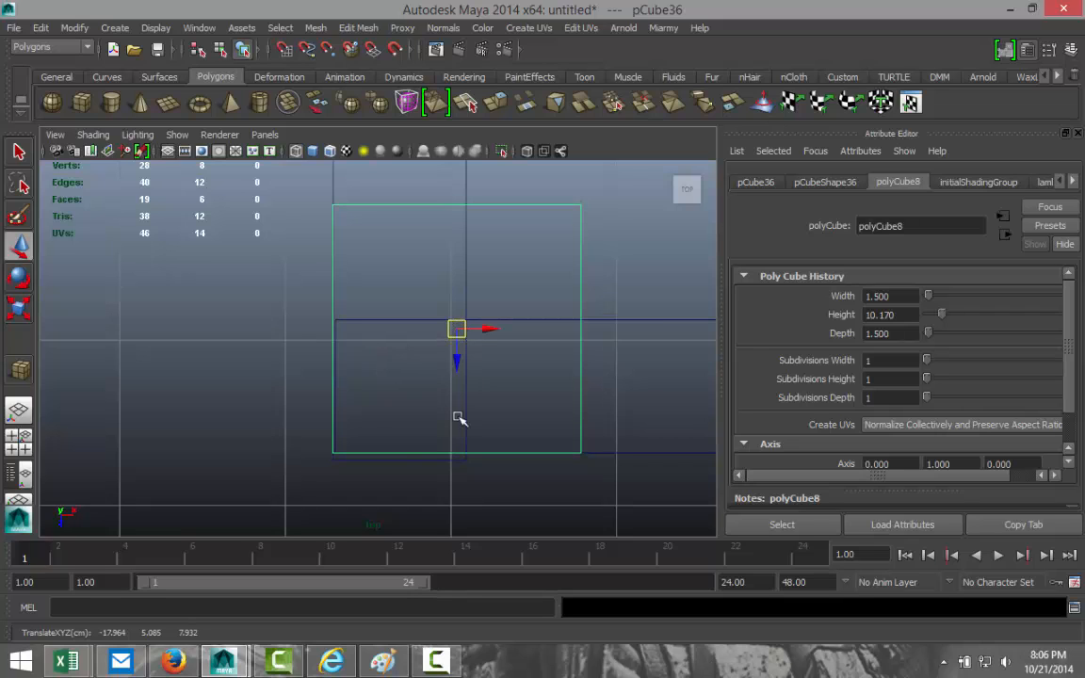
Move the left outer bar's front end edges to about Z 8.68, flush with the front bar's outer face.
{"action": "left_click", "coordinate": [432, 461]}
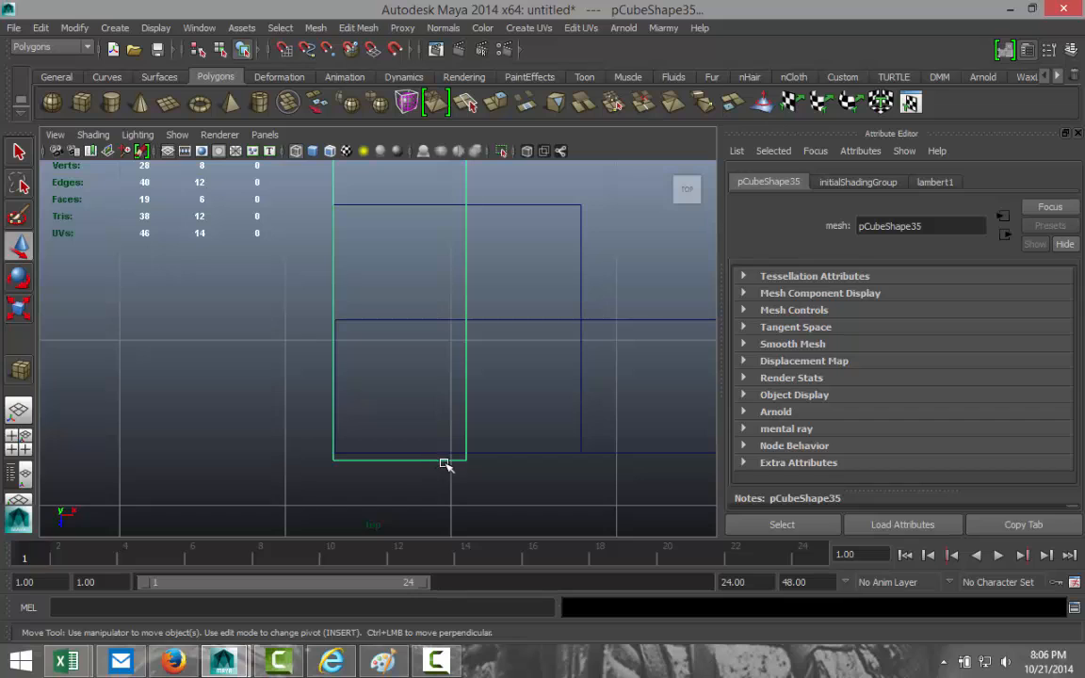
{"action": "right_click_drag", "start_coordinate": [434, 462], "coordinate": [435, 303]}
{"action": "left_click_drag", "start_coordinate": [413, 449], "coordinate": [401, 486]}
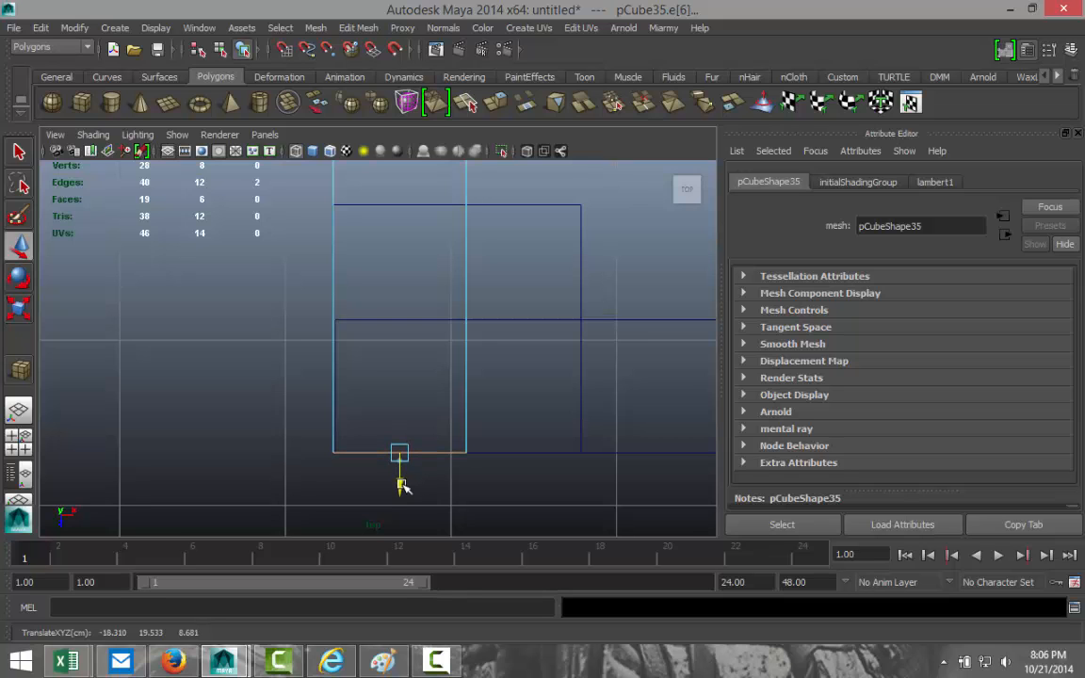
{"action": "scroll", "coordinate": [250, 441], "scroll_direction": "down", "scroll_amount": 5}
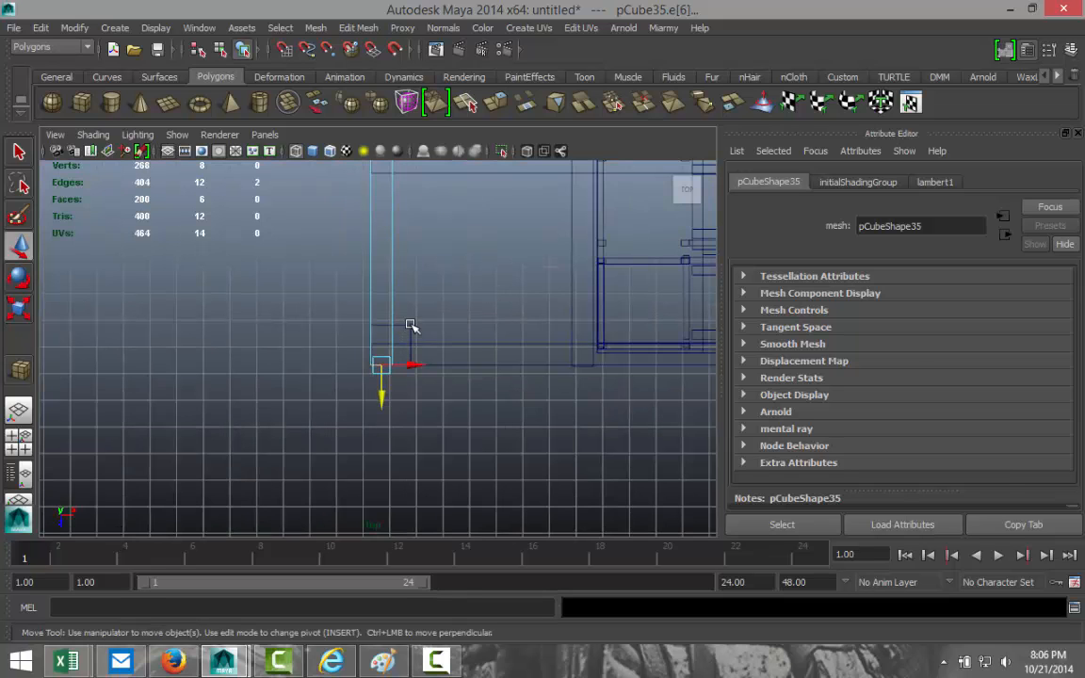
Duplicate the front-left post and move the copy to the framework's back-left corner, at Translate Z of about -26.40.
{"action": "left_click", "coordinate": [411, 325]}
{"action": "scroll", "coordinate": [433, 361], "scroll_direction": "up", "scroll_amount": 3}
{"action": "scroll", "coordinate": [461, 378], "scroll_direction": "down", "scroll_amount": 9}
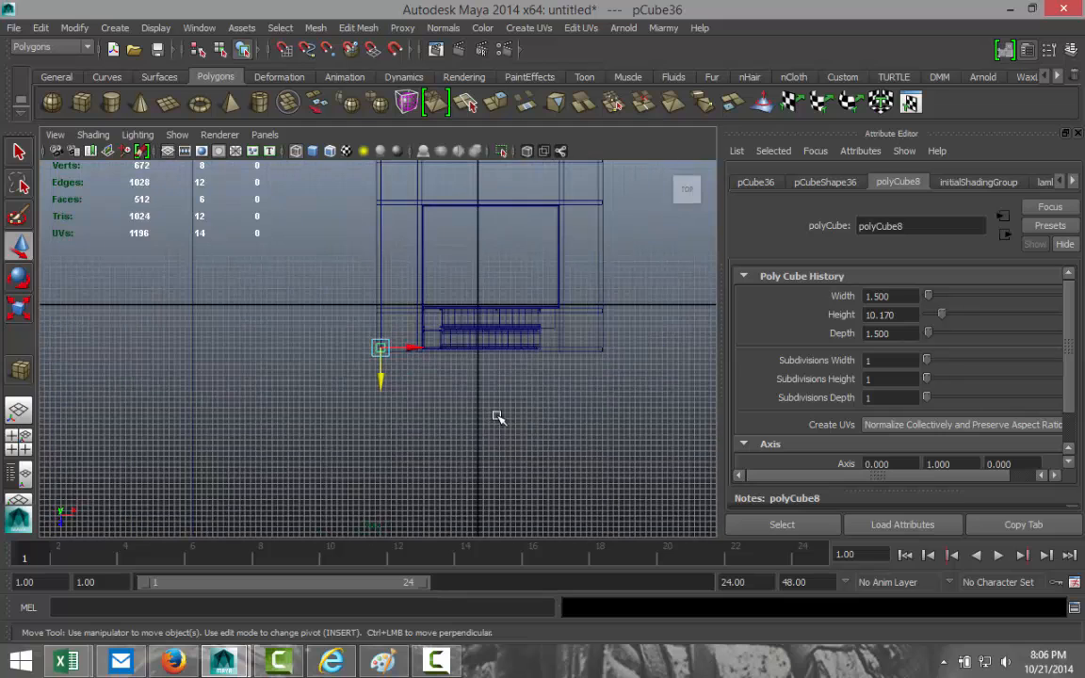
{"action": "key", "text": "ctrl+d"}
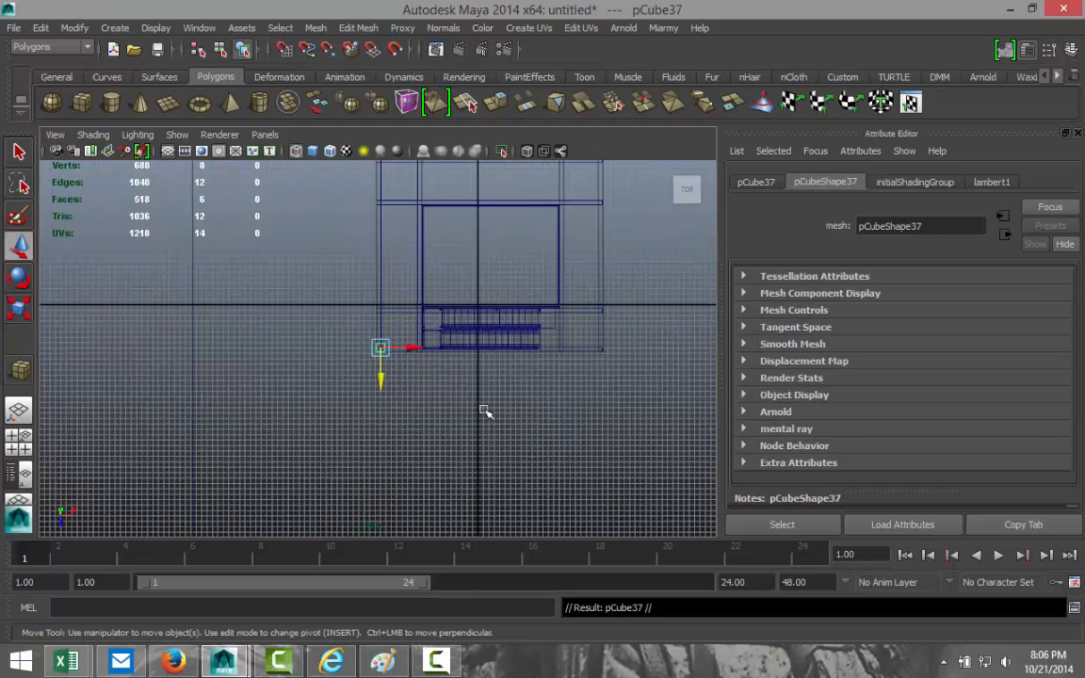
{"action": "scroll", "coordinate": [399, 396], "scroll_direction": "down", "scroll_amount": 2}
{"action": "left_click_drag", "start_coordinate": [382, 380], "coordinate": [396, 263]}
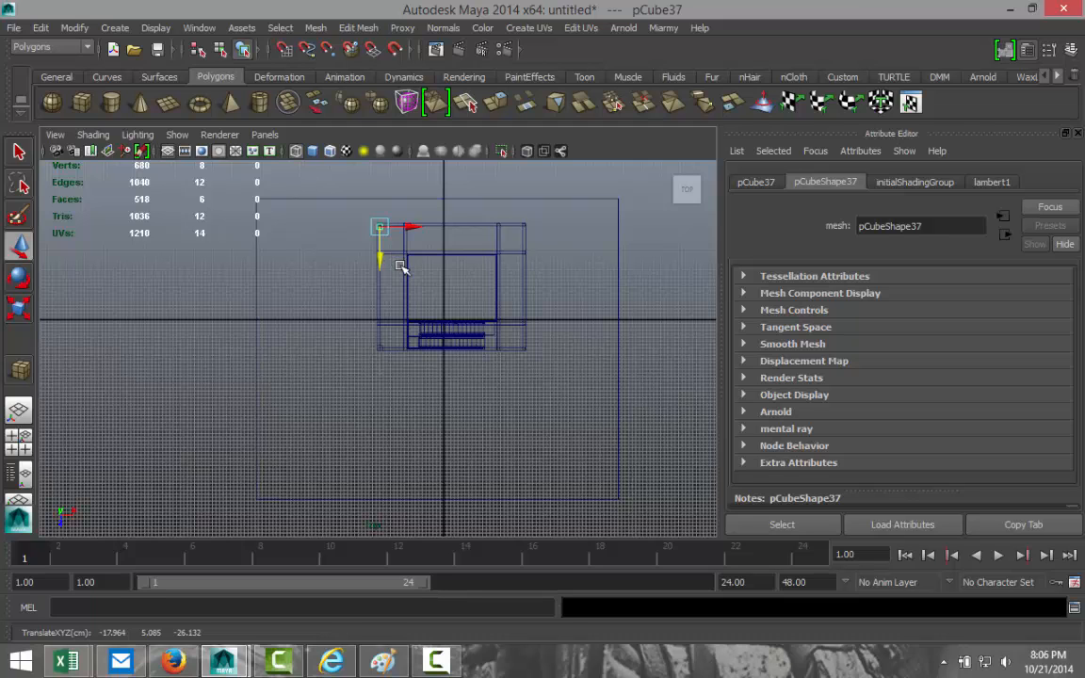
{"action": "key", "text": "f"}
{"action": "scroll", "coordinate": [407, 311], "scroll_direction": "down", "scroll_amount": 6}
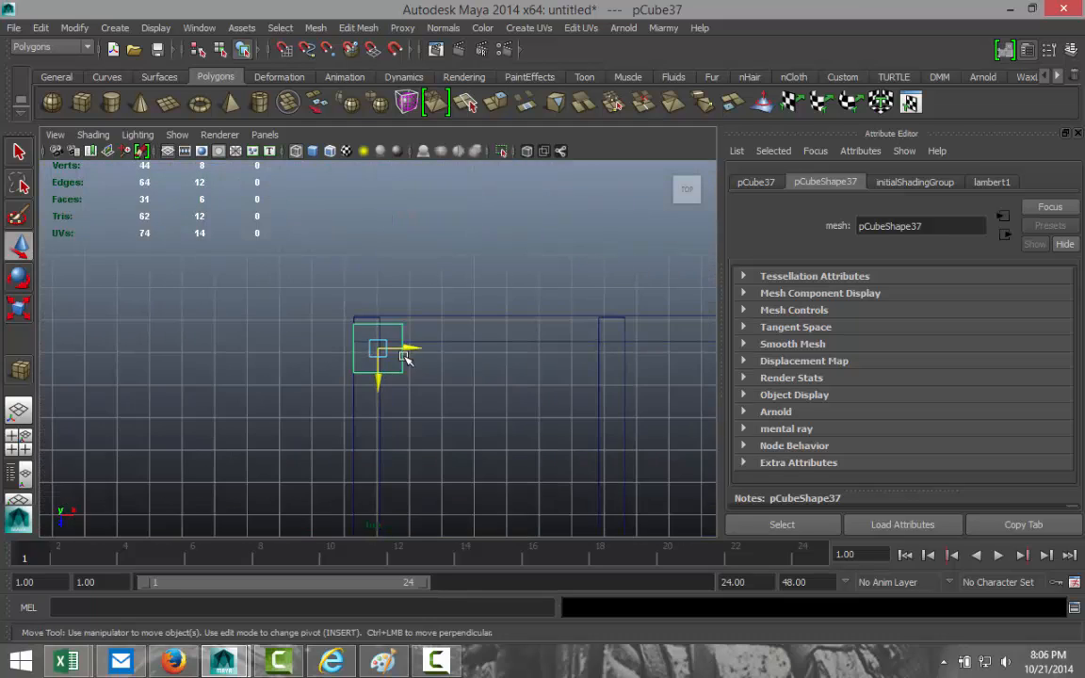
{"action": "scroll", "coordinate": [401, 366], "scroll_direction": "up", "scroll_amount": 2}
{"action": "scroll", "coordinate": [396, 372], "scroll_direction": "up", "scroll_amount": 2}
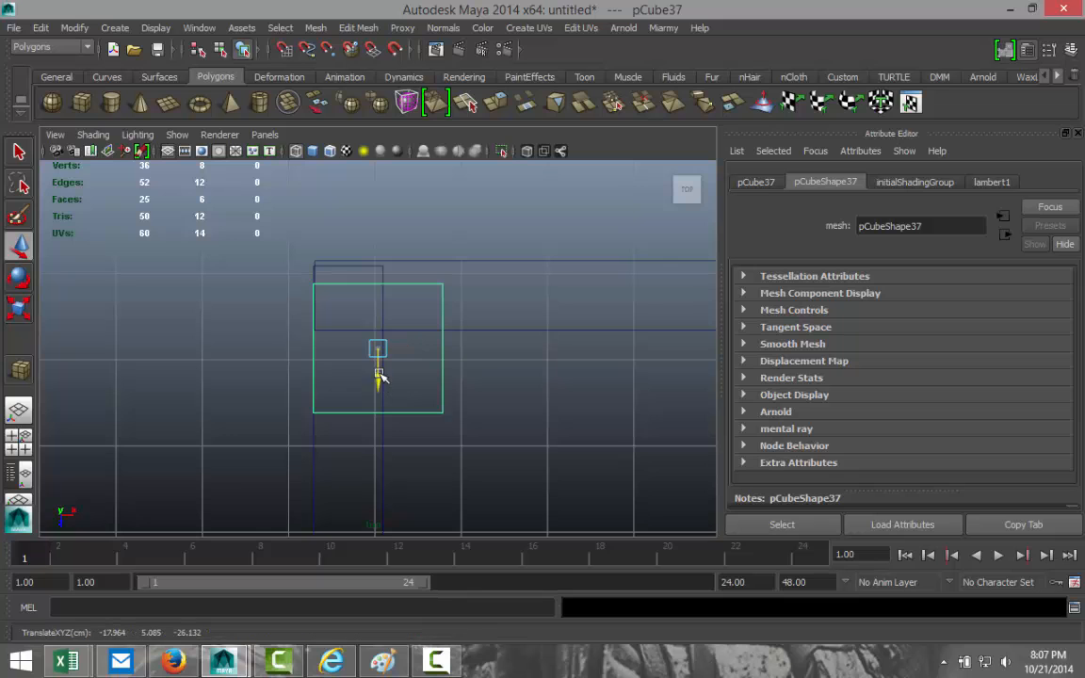
{"action": "left_click_drag", "start_coordinate": [384, 383], "coordinate": [384, 360]}
Duplicate both left corner posts together and move the copies to the framework's right side, at Translate X of about 22.25.
{"action": "scroll", "coordinate": [410, 400], "scroll_direction": "down", "scroll_amount": 4}
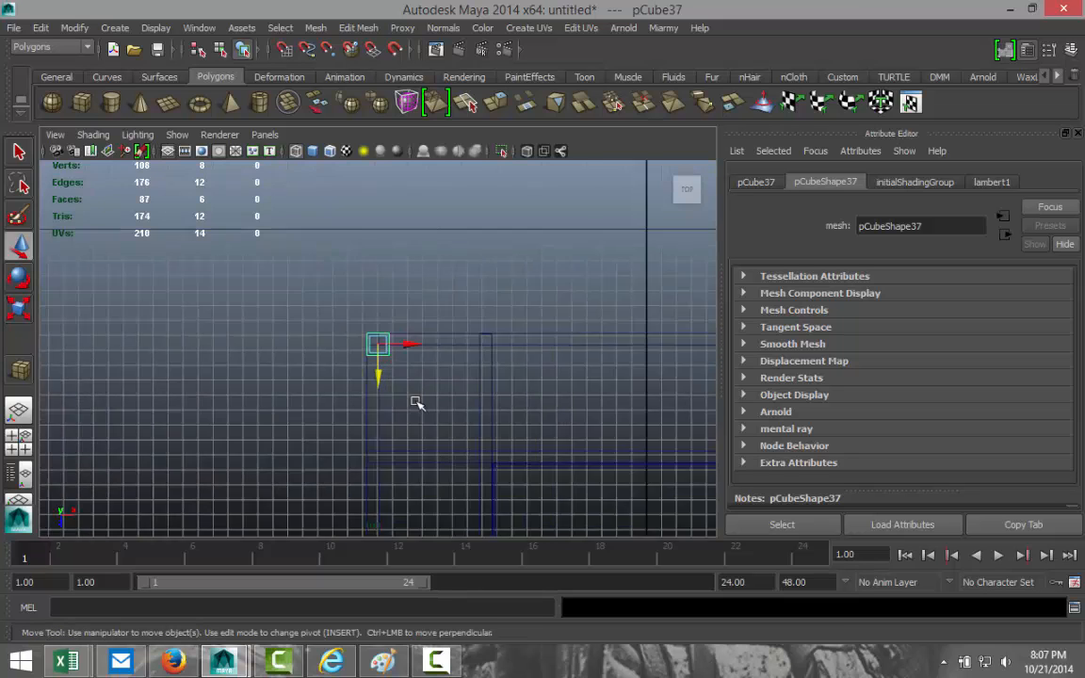
{"action": "middle_click_drag", "start_coordinate": [266, 449], "coordinate": [249, 349], "text": "alt"}
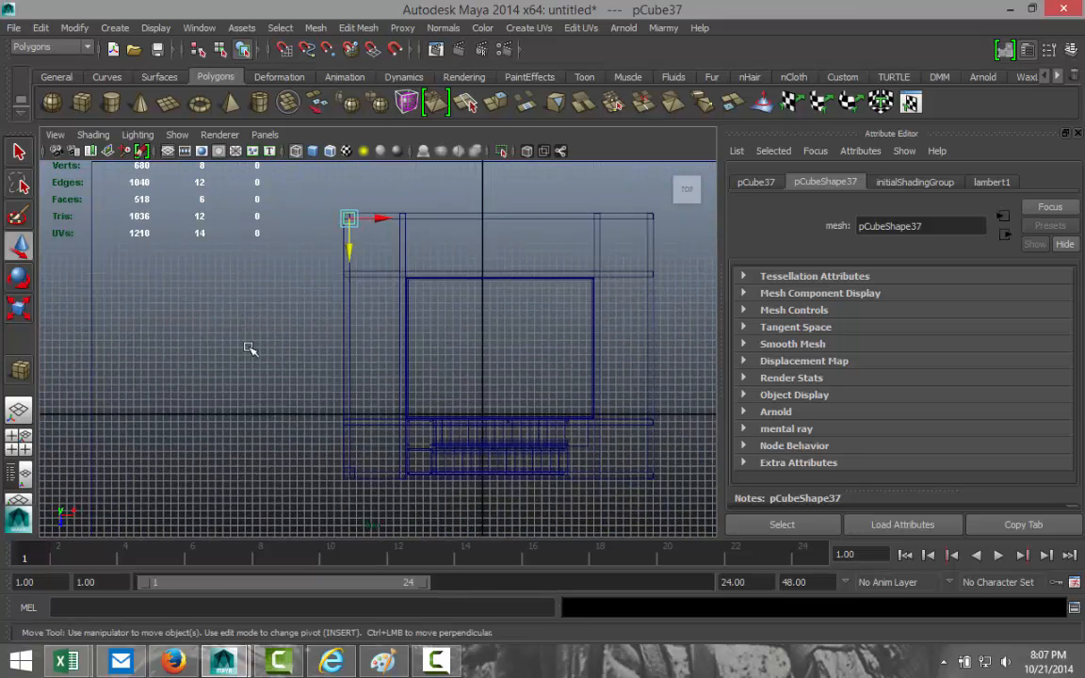
{"action": "left_click", "coordinate": [425, 473]}
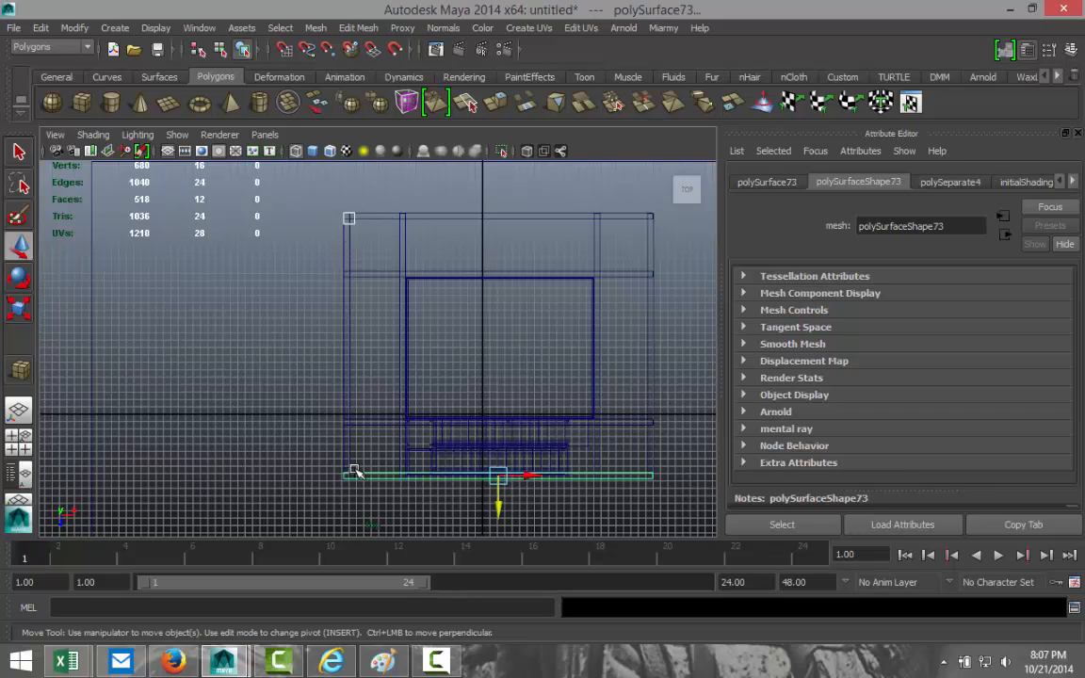
{"action": "left_click", "coordinate": [355, 471]}
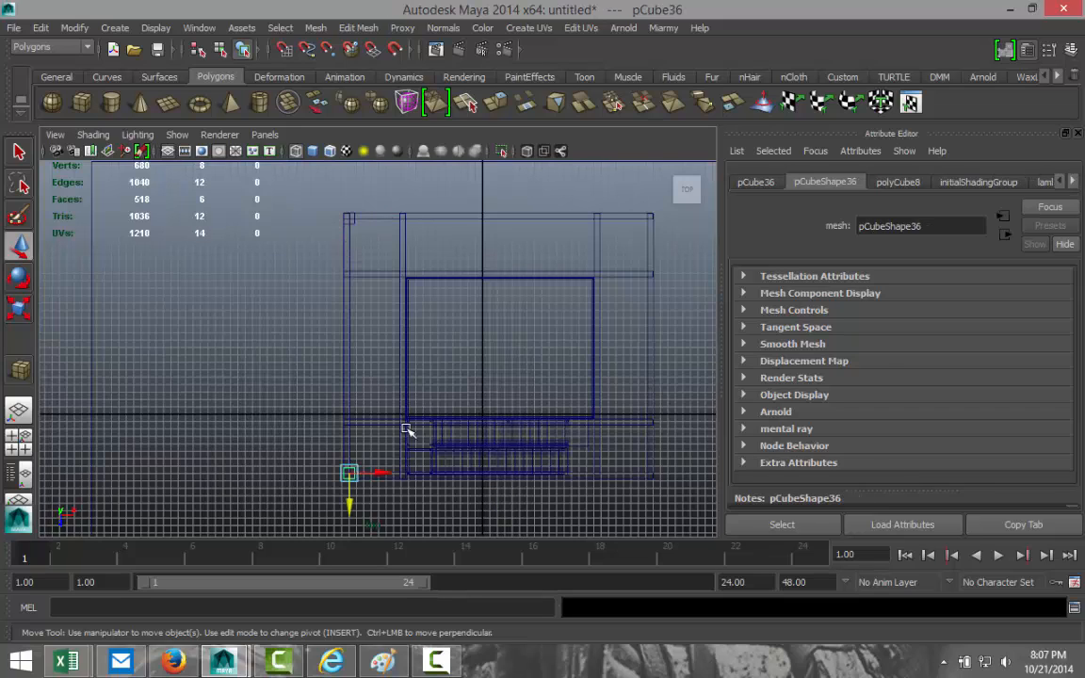
{"action": "left_click", "coordinate": [352, 220]}
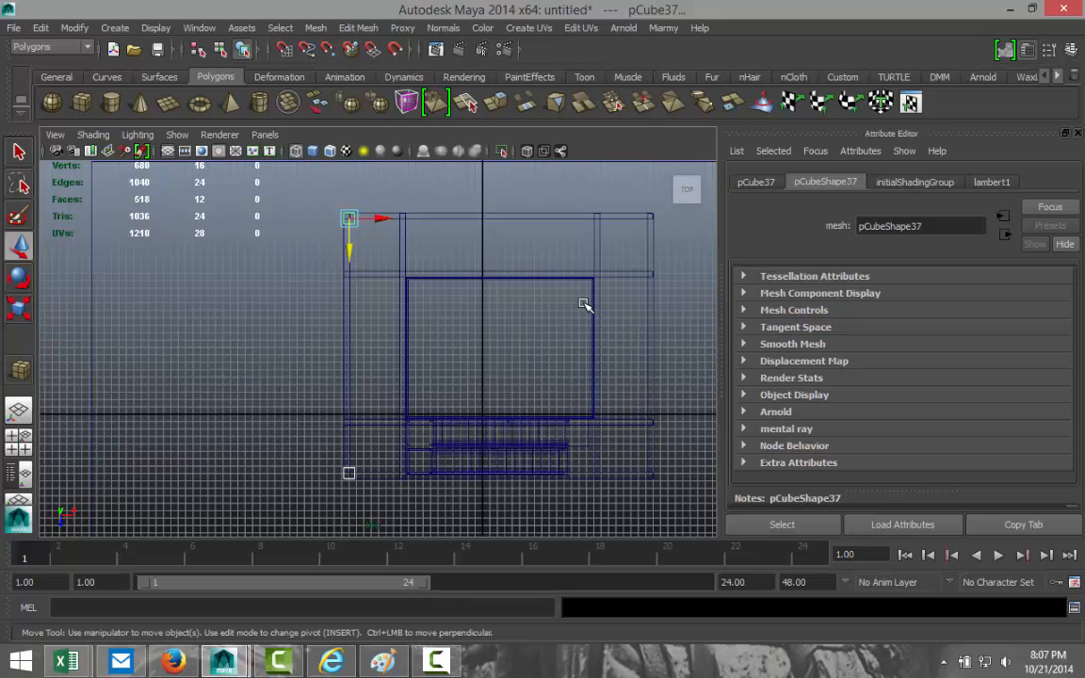
{"action": "key", "text": "ctrl+d"}
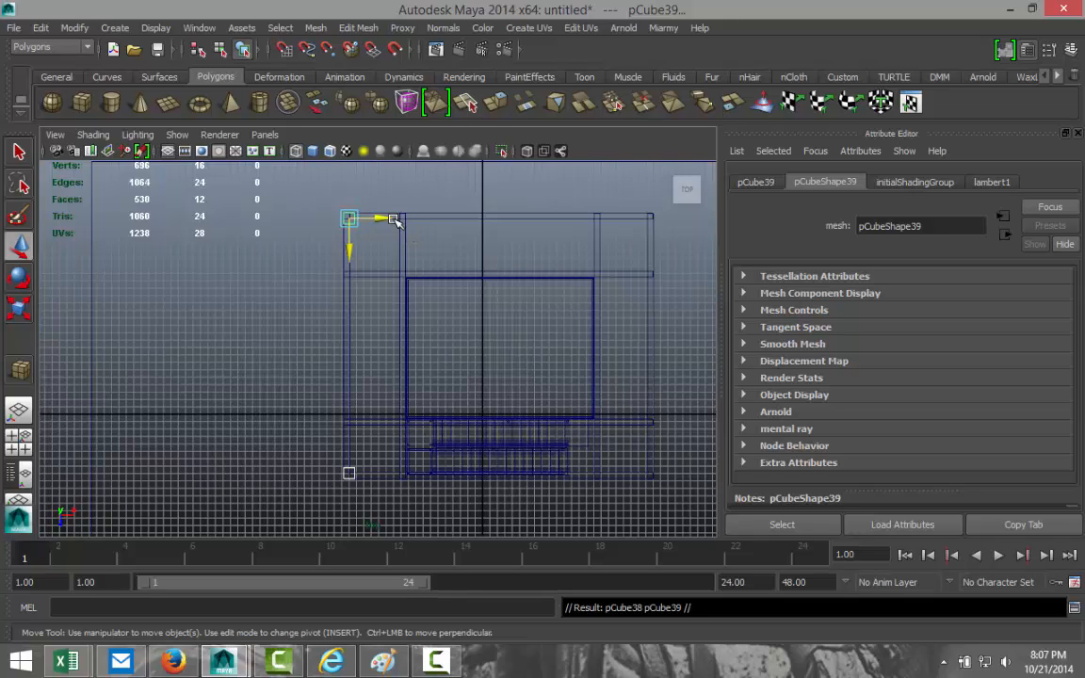
{"action": "left_click_drag", "start_coordinate": [384, 219], "coordinate": [683, 219]}
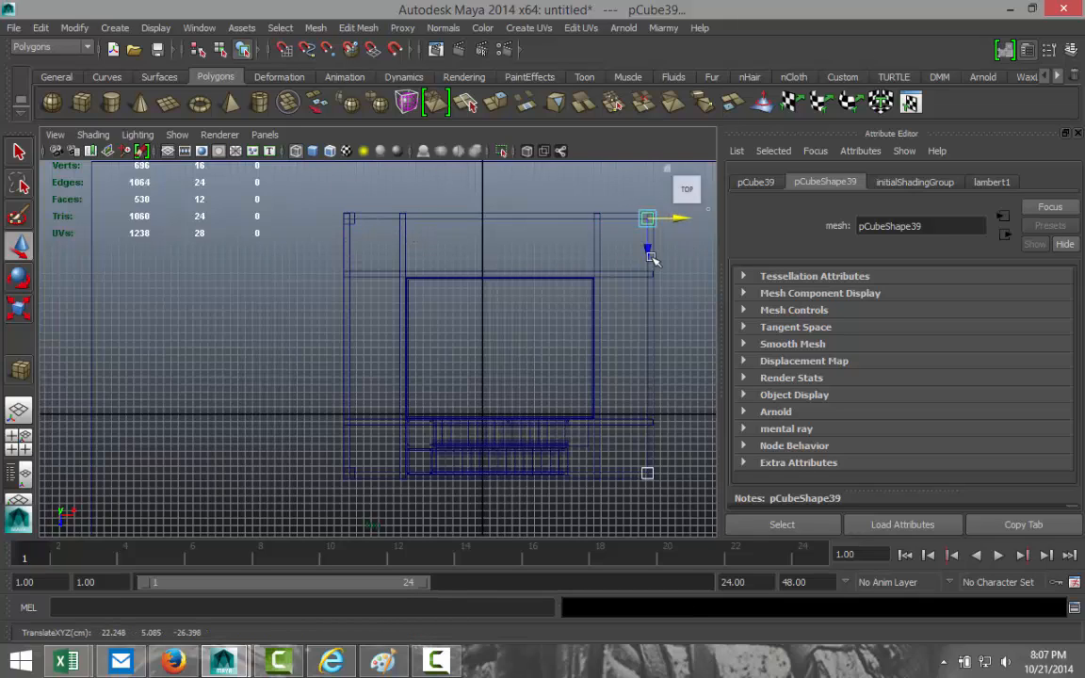
Nudge the two right posts slightly outward in X to align them with the framework's right edge, and return to the four-view layout.
{"action": "scroll", "coordinate": [672, 285], "scroll_direction": "up", "scroll_amount": 1}
{"action": "middle_click_drag", "start_coordinate": [673, 285], "coordinate": [382, 287], "text": "alt"}
{"action": "scroll", "coordinate": [448, 264], "scroll_direction": "up", "scroll_amount": 7}
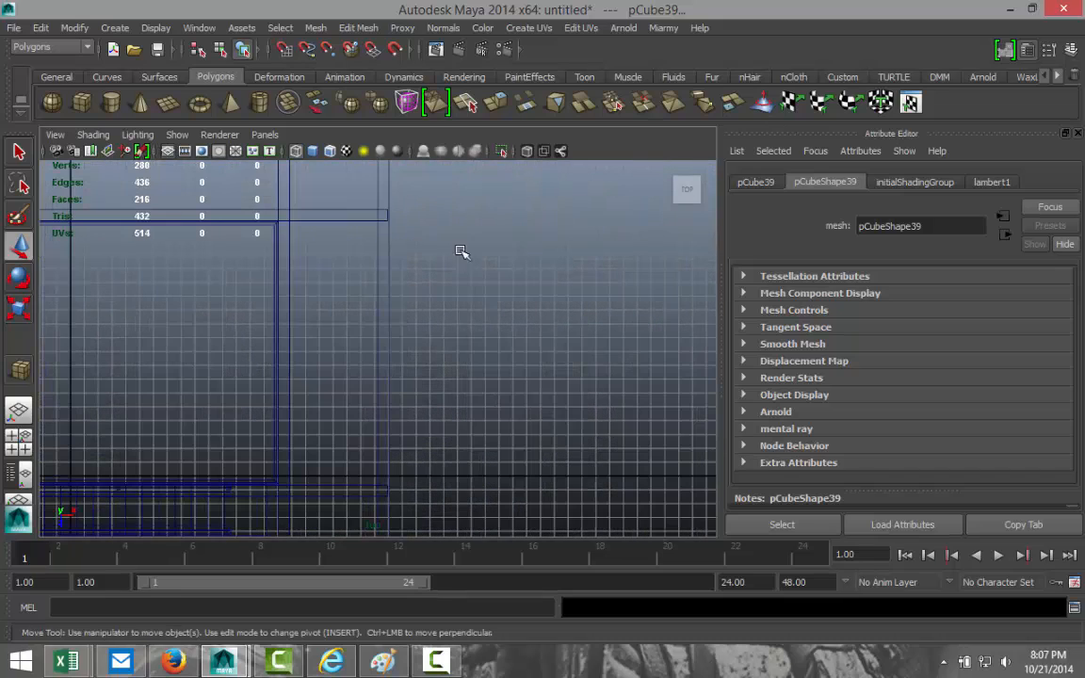
{"action": "scroll", "coordinate": [509, 308], "scroll_direction": "up", "scroll_amount": 8}
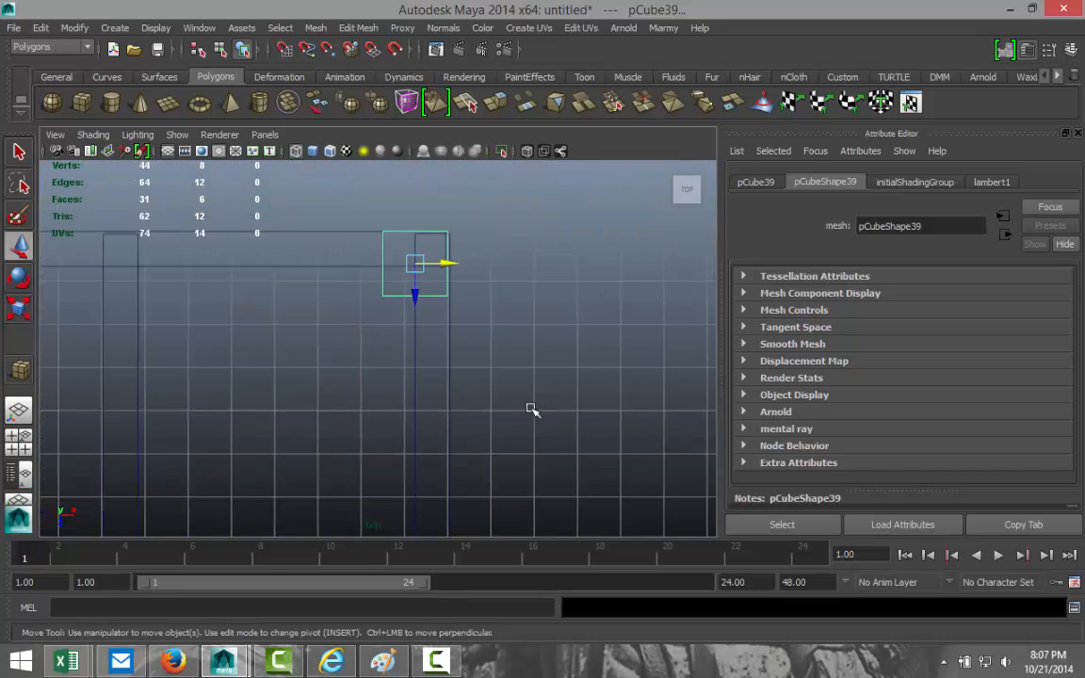
{"action": "scroll", "coordinate": [521, 276], "scroll_direction": "up", "scroll_amount": 3}
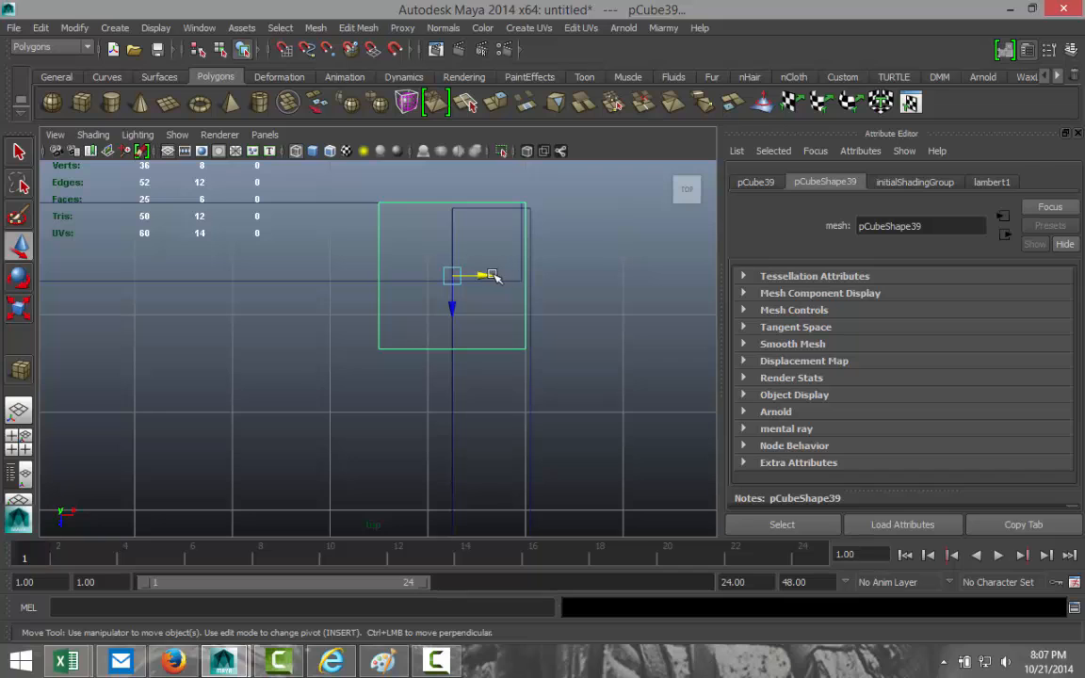
{"action": "left_click_drag", "start_coordinate": [491, 275], "coordinate": [493, 276]}
{"action": "key", "text": "space"}
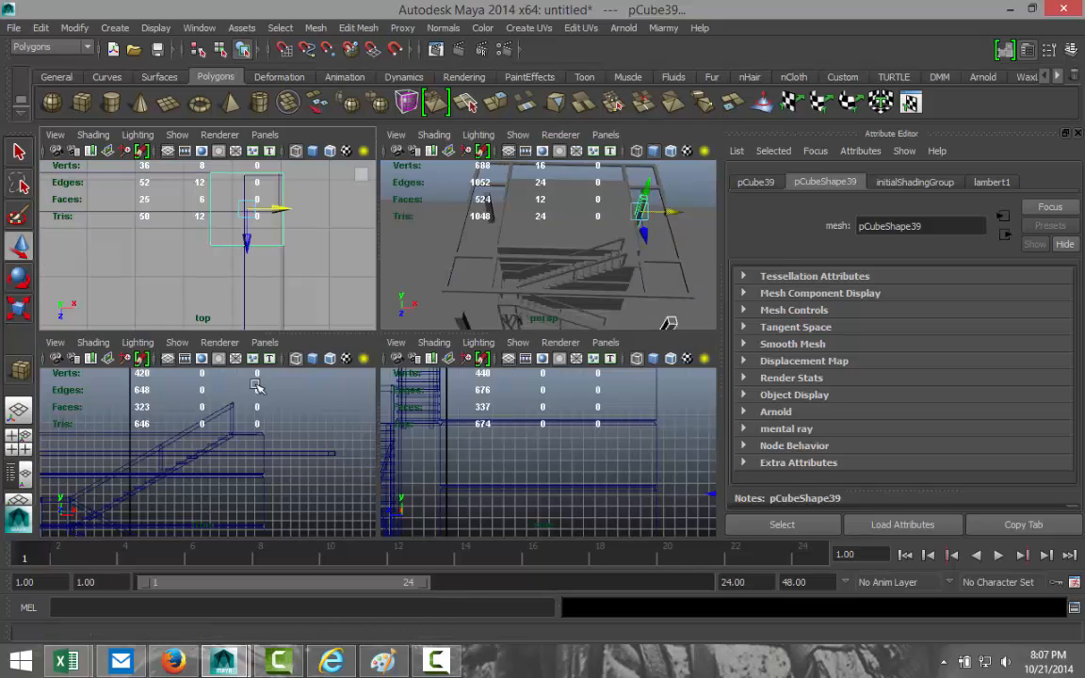
Add the two left posts to the selection and raise all four corner posts onto the bar framework, at Translate Y of about 24.96.
{"action": "key", "text": "space"}
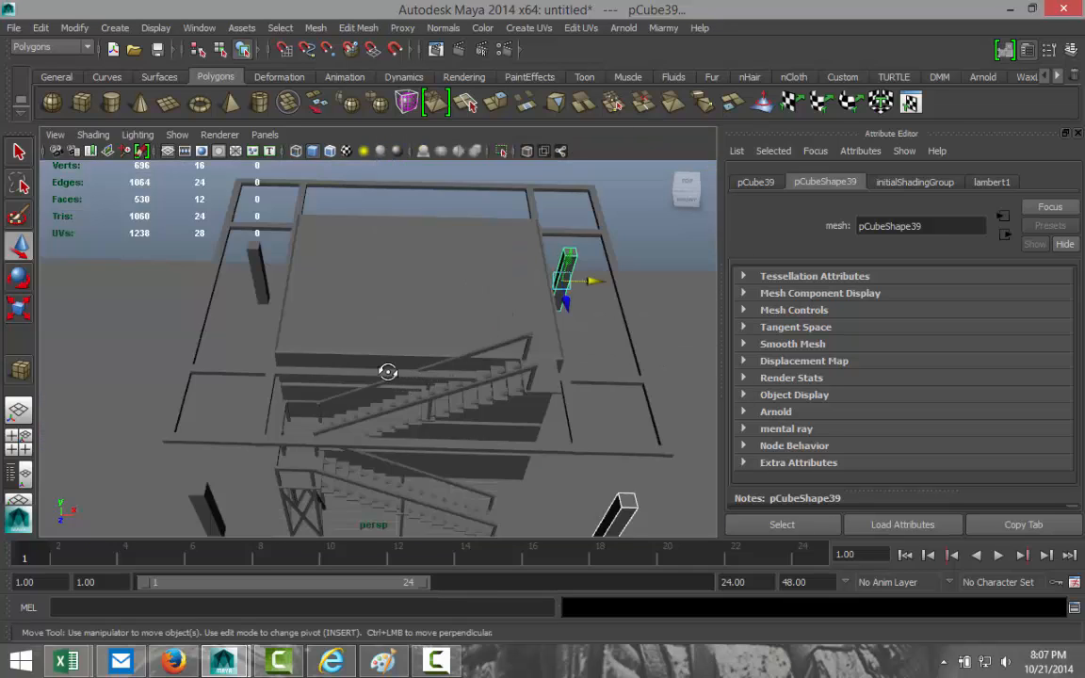
{"action": "left_click_drag", "start_coordinate": [387, 372], "coordinate": [377, 339], "text": "alt"}
{"action": "left_click", "coordinate": [254, 325]}
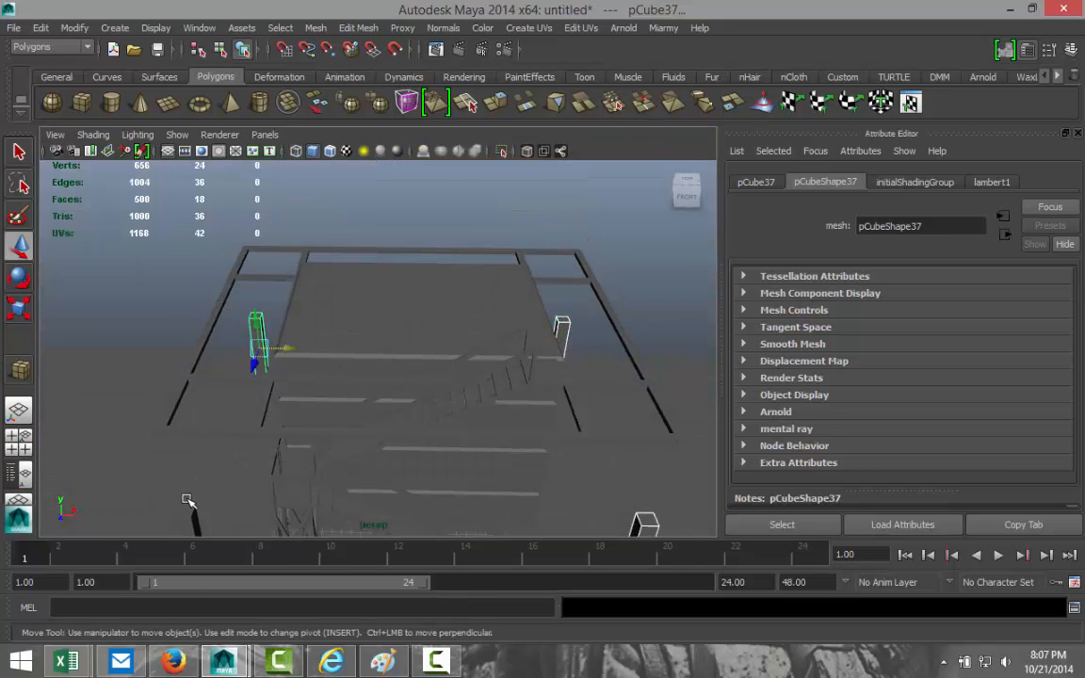
{"action": "left_click", "coordinate": [188, 515]}
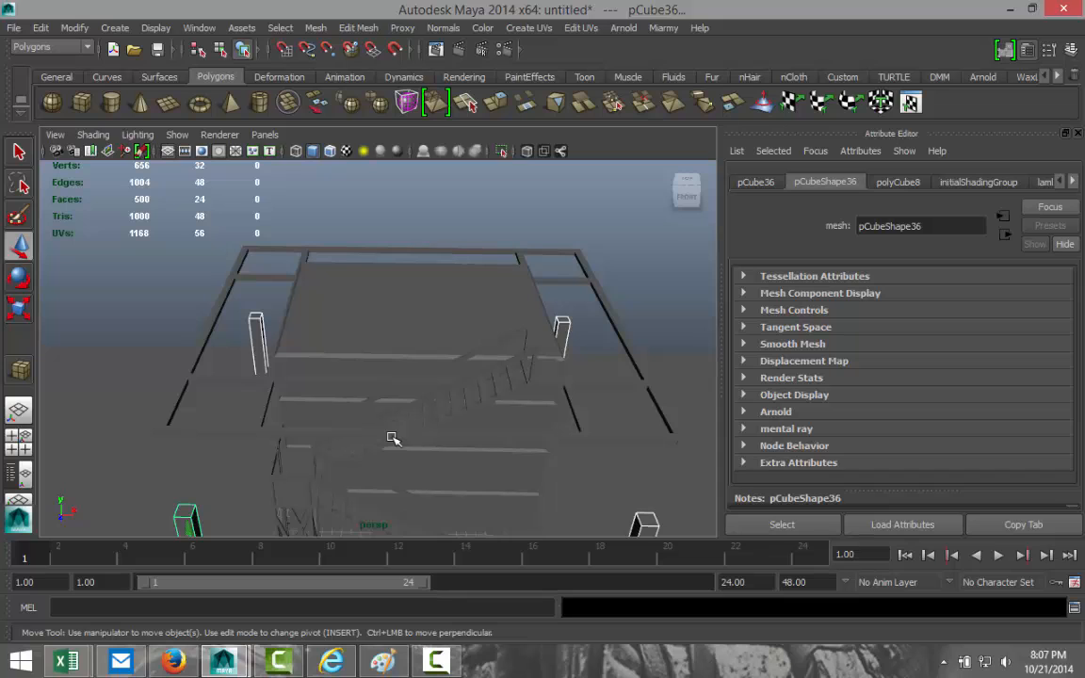
{"action": "scroll", "coordinate": [357, 443], "scroll_direction": "down", "scroll_amount": 5}
{"action": "left_click_drag", "start_coordinate": [321, 383], "coordinate": [322, 330]}
{"action": "left_click", "coordinate": [17, 436]}
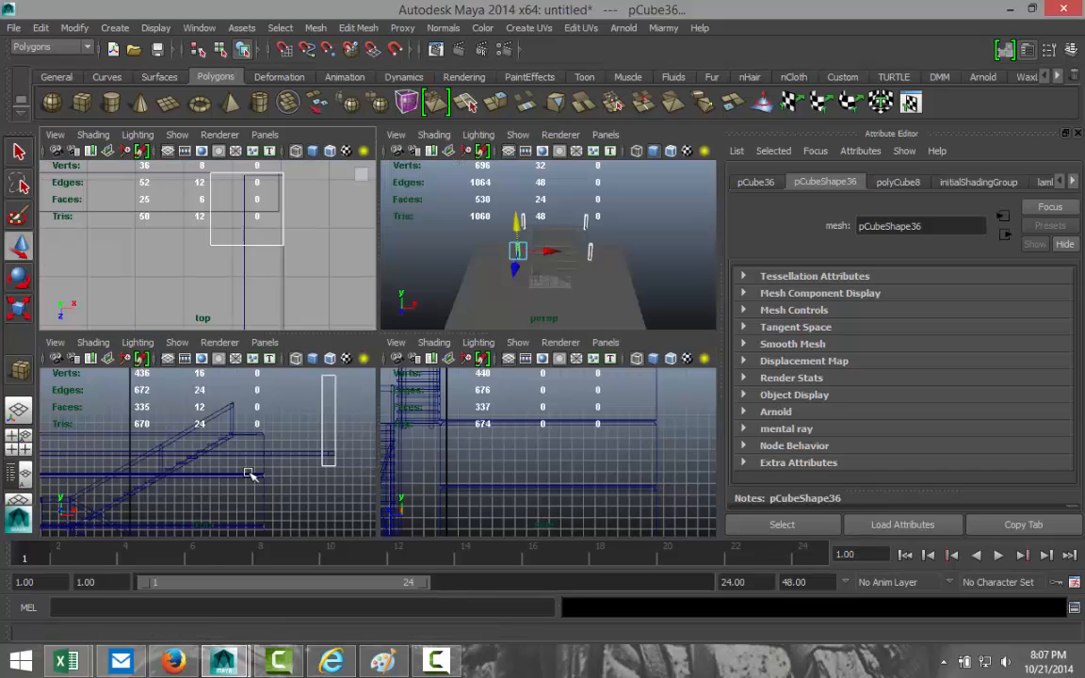
{"action": "key", "text": "space"}
{"action": "scroll", "coordinate": [470, 438], "scroll_direction": "down", "scroll_amount": 8}
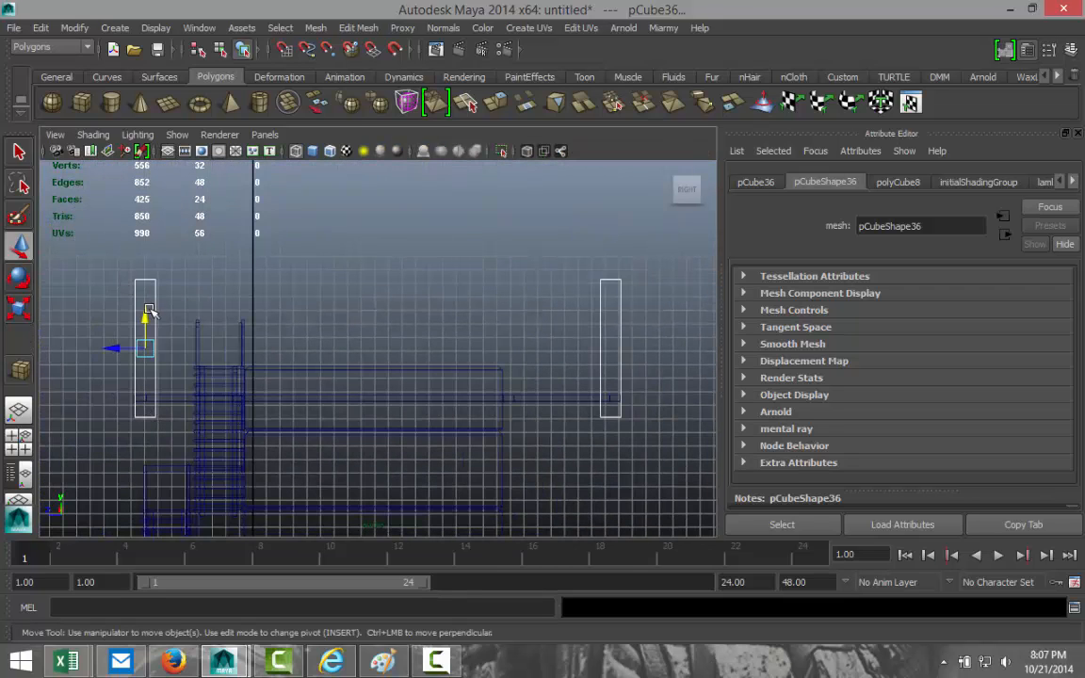
{"action": "left_click_drag", "start_coordinate": [145, 315], "coordinate": [140, 292]}
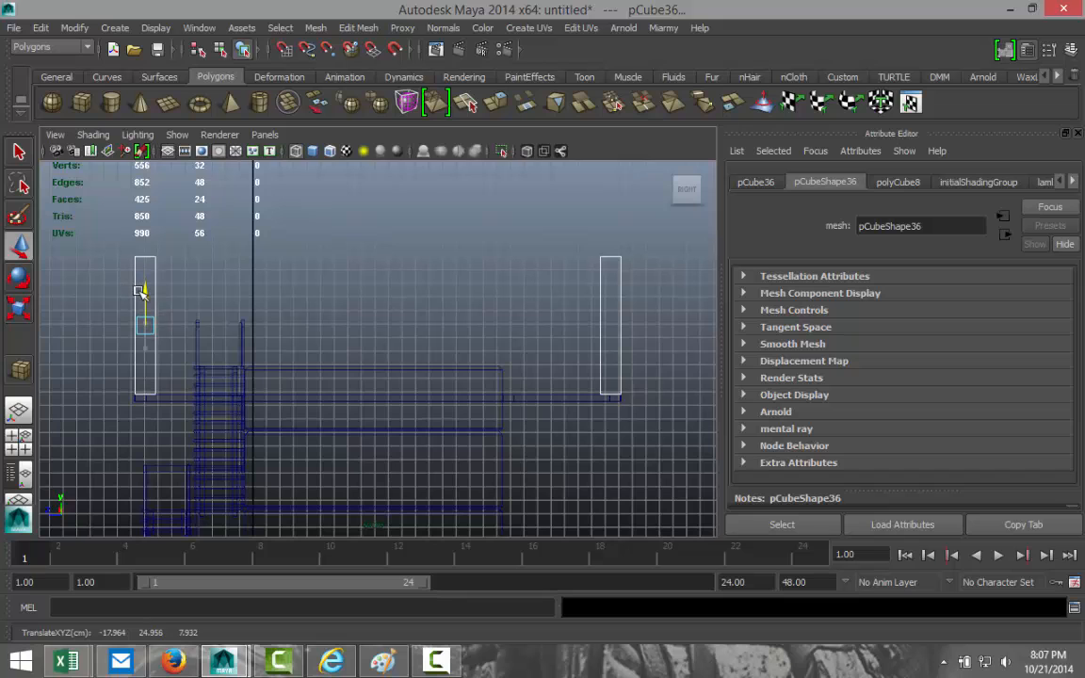
Scale the four corner posts down uniformly and lower them onto the bars, at Translate Y of about 23.65.
{"action": "left_click", "coordinate": [18, 403]}
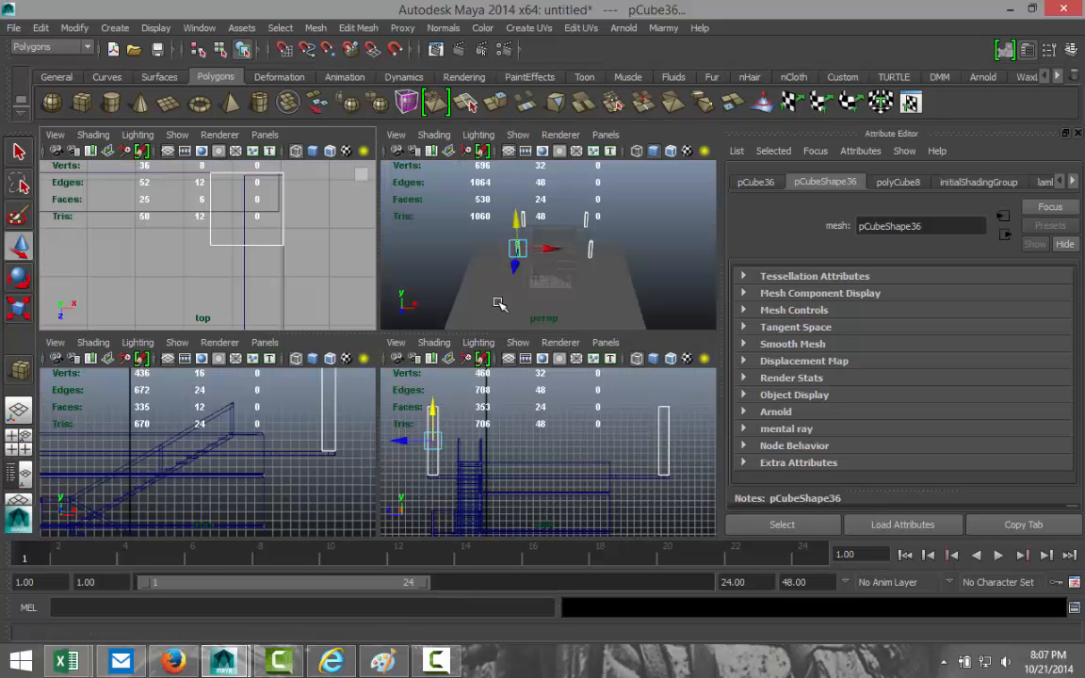
{"action": "key", "text": "space"}
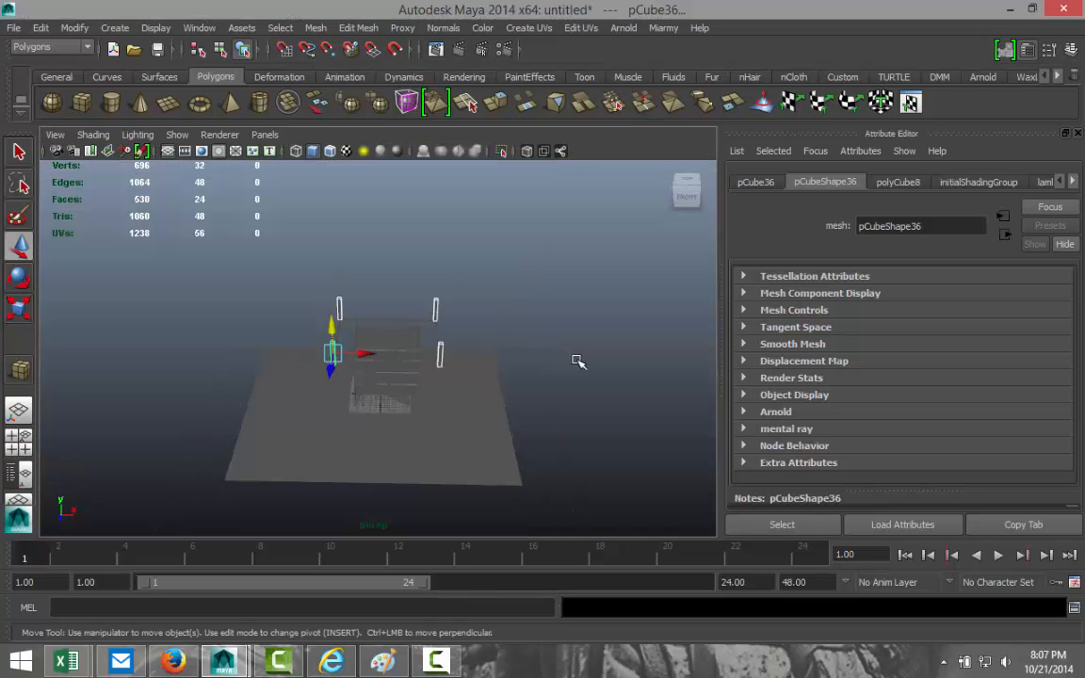
{"action": "left_click_drag", "start_coordinate": [576, 361], "coordinate": [505, 307], "text": "alt"}
{"action": "scroll", "coordinate": [584, 385], "scroll_direction": "up", "scroll_amount": 5}
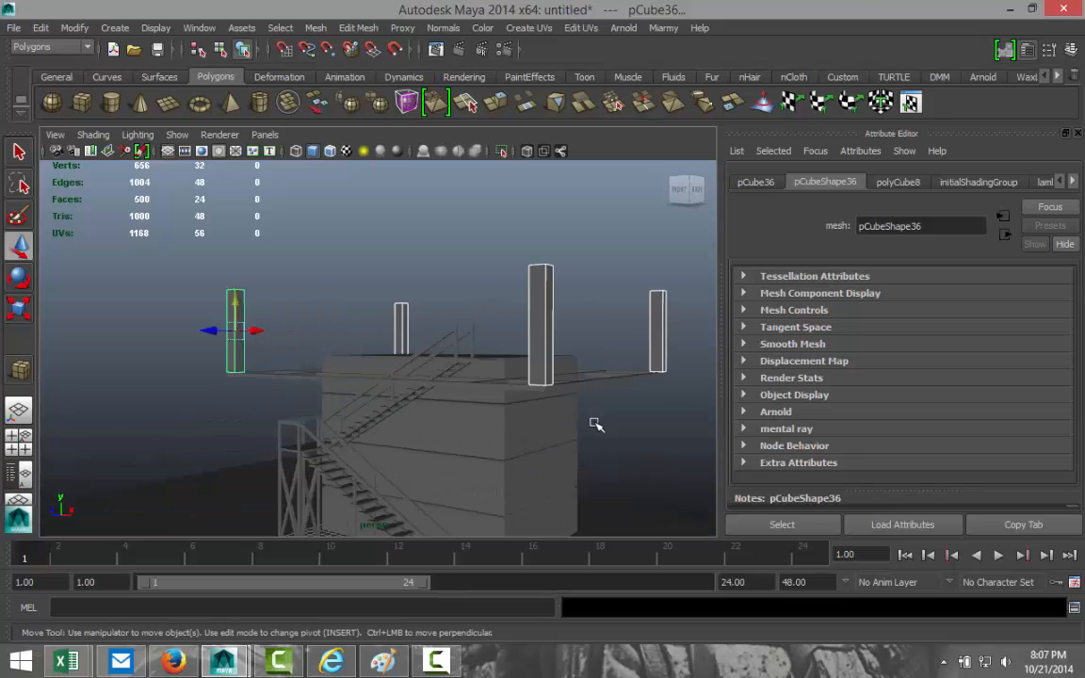
{"action": "left_click_drag", "start_coordinate": [586, 429], "coordinate": [419, 382], "text": "alt"}
{"action": "scroll", "coordinate": [549, 452], "scroll_direction": "up", "scroll_amount": 1}
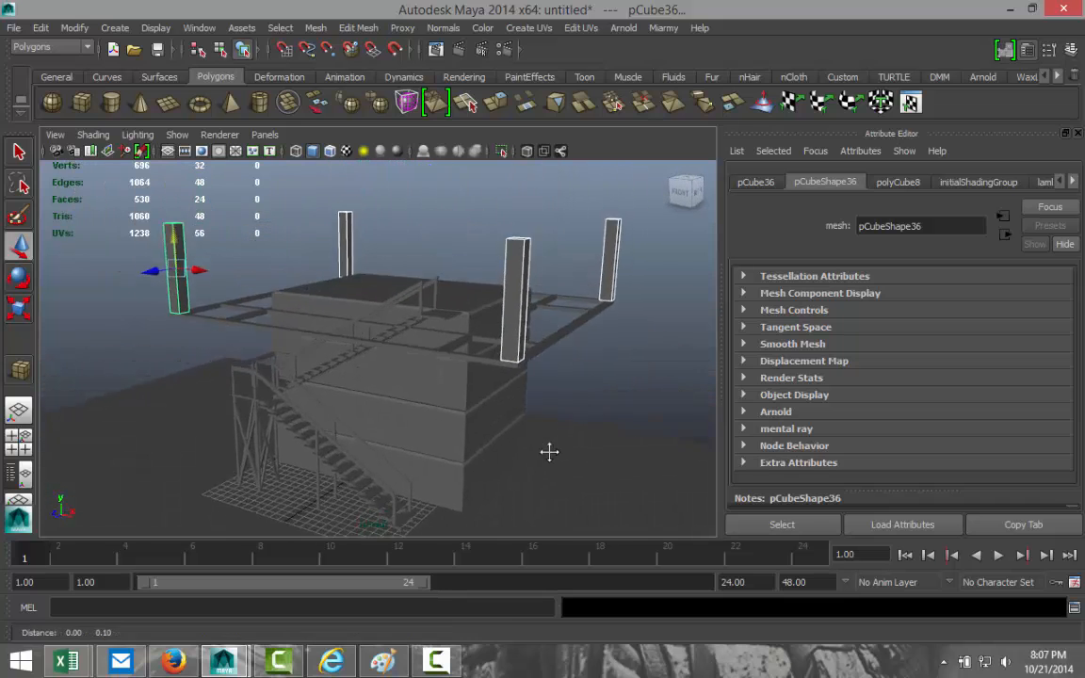
{"action": "left_click_drag", "start_coordinate": [549, 452], "coordinate": [492, 474], "text": "alt"}
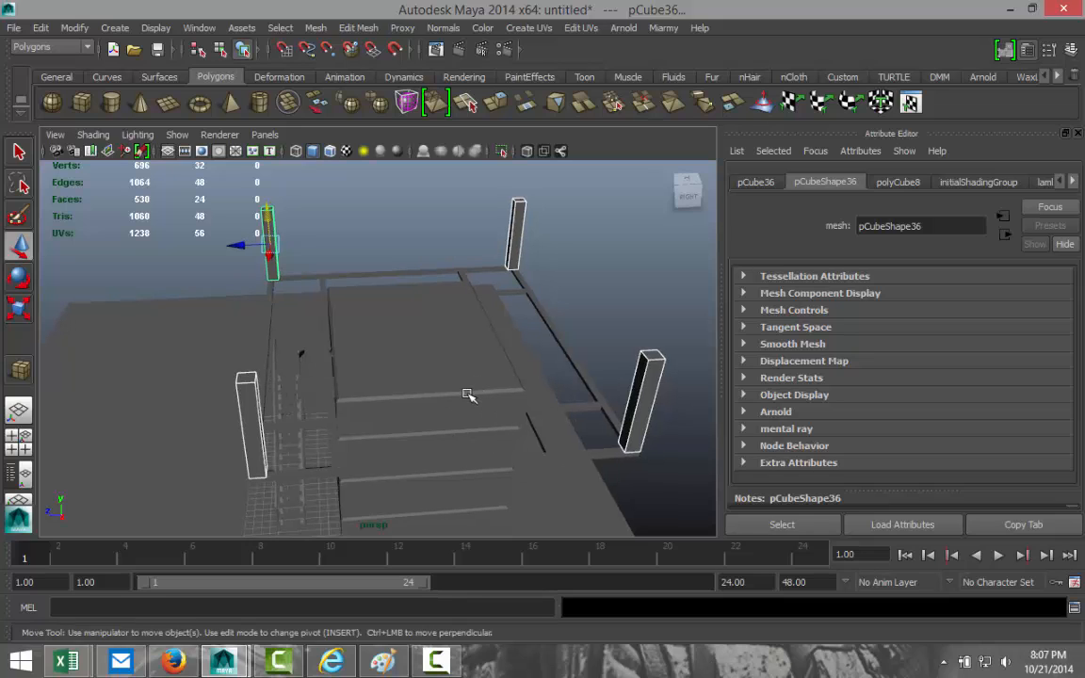
{"action": "key", "text": "r"}
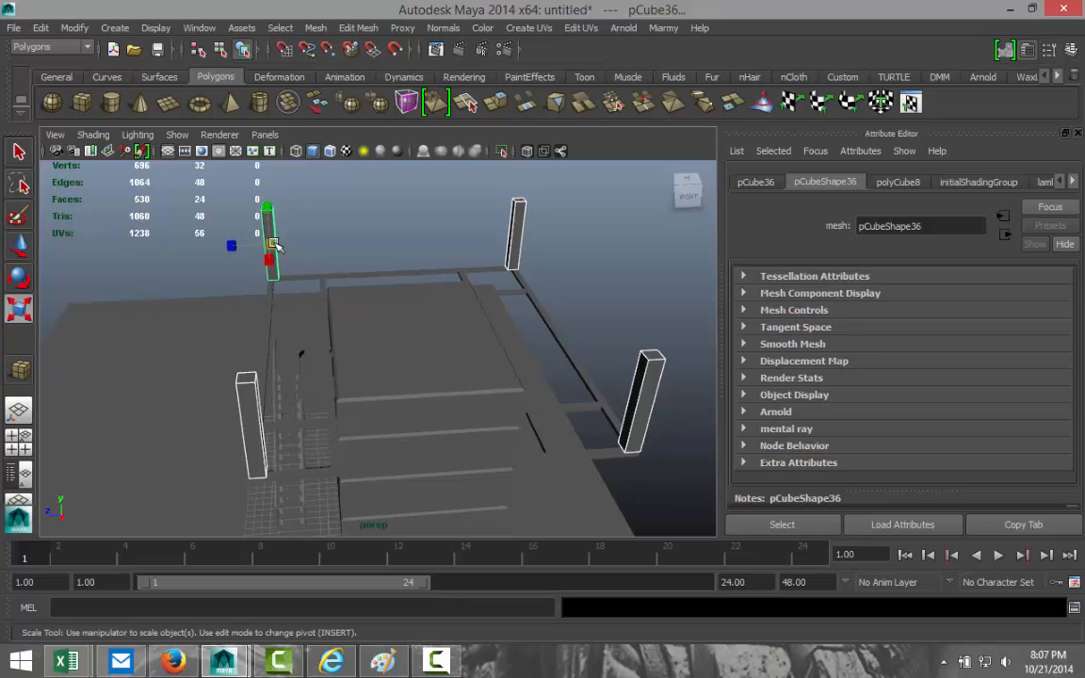
{"action": "left_click_drag", "start_coordinate": [268, 247], "coordinate": [274, 220]}
{"action": "key", "text": "w"}
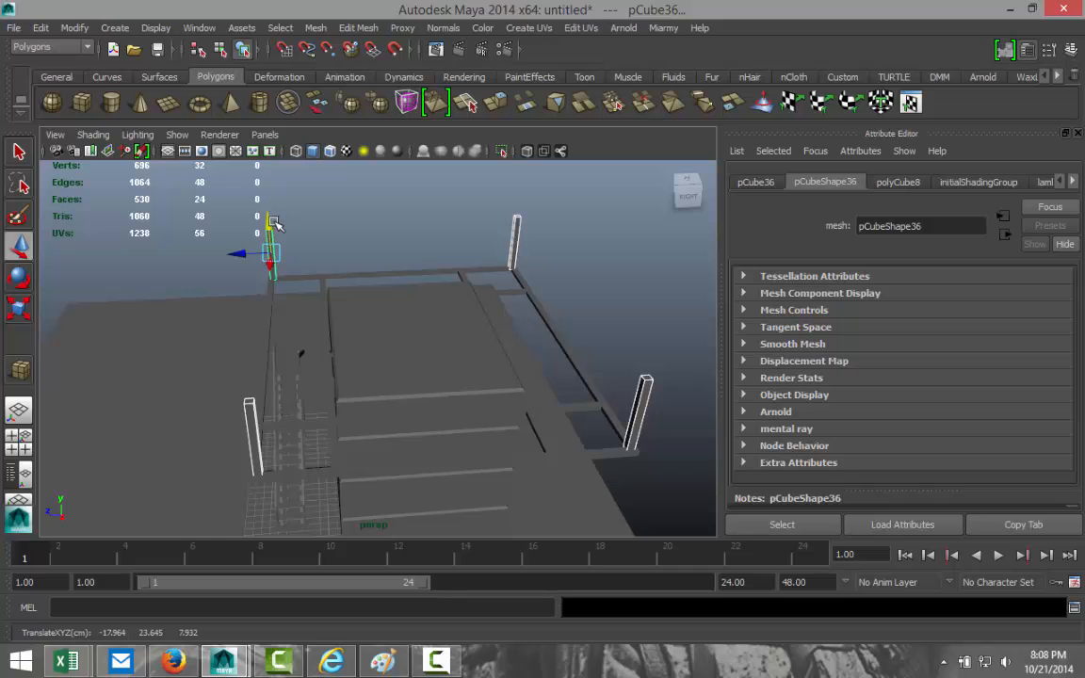
{"action": "left_click_drag", "start_coordinate": [110, 358], "coordinate": [285, 347], "text": "alt"}
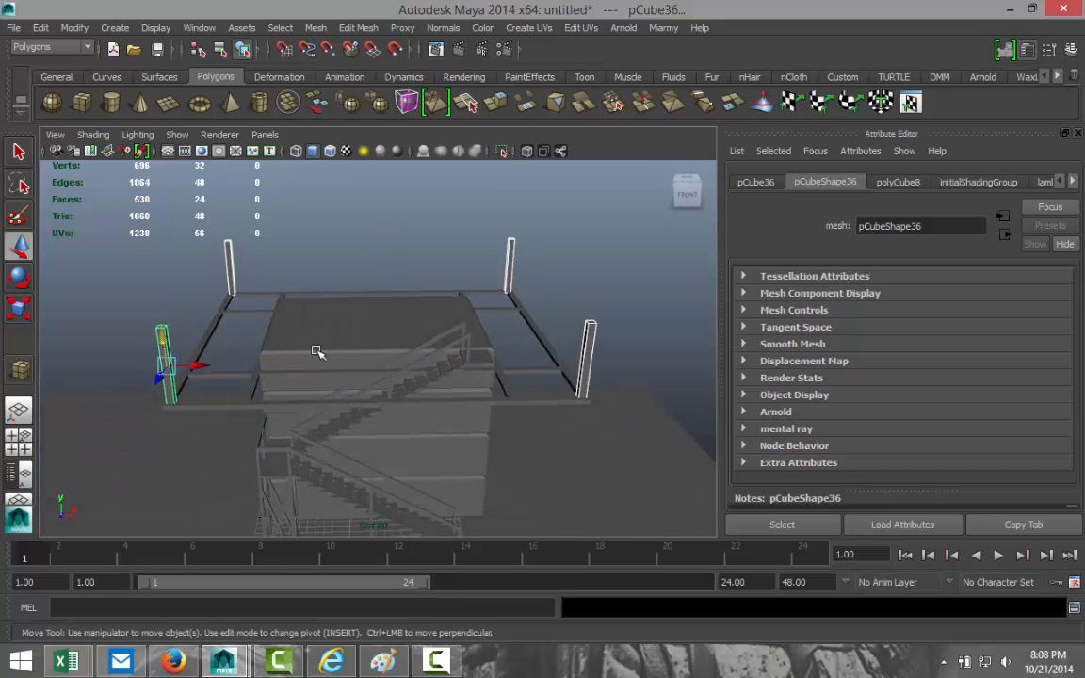
Duplicate the two left corner posts together and move the copies along X to the middle of the front and back bars.
{"action": "left_click", "coordinate": [19, 436]}
{"action": "key", "text": "space"}
{"action": "scroll", "coordinate": [373, 320], "scroll_direction": "down", "scroll_amount": 4}
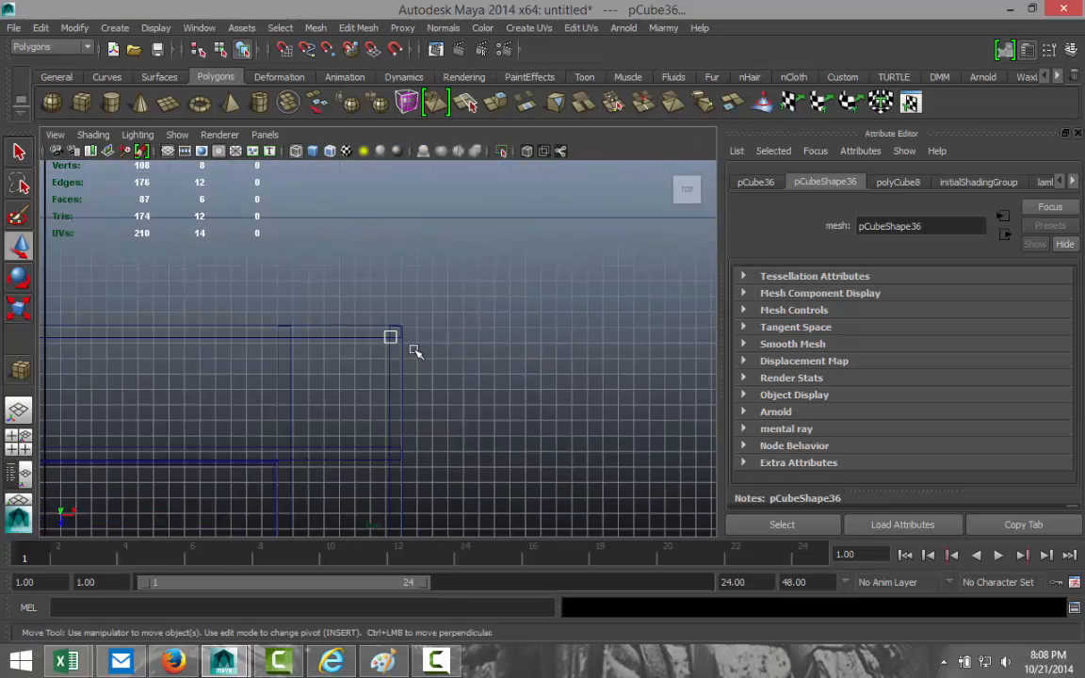
{"action": "scroll", "coordinate": [463, 390], "scroll_direction": "down", "scroll_amount": 2}
{"action": "middle_click_drag", "start_coordinate": [458, 396], "coordinate": [530, 286], "text": "alt"}
{"action": "left_click", "coordinate": [177, 273]}
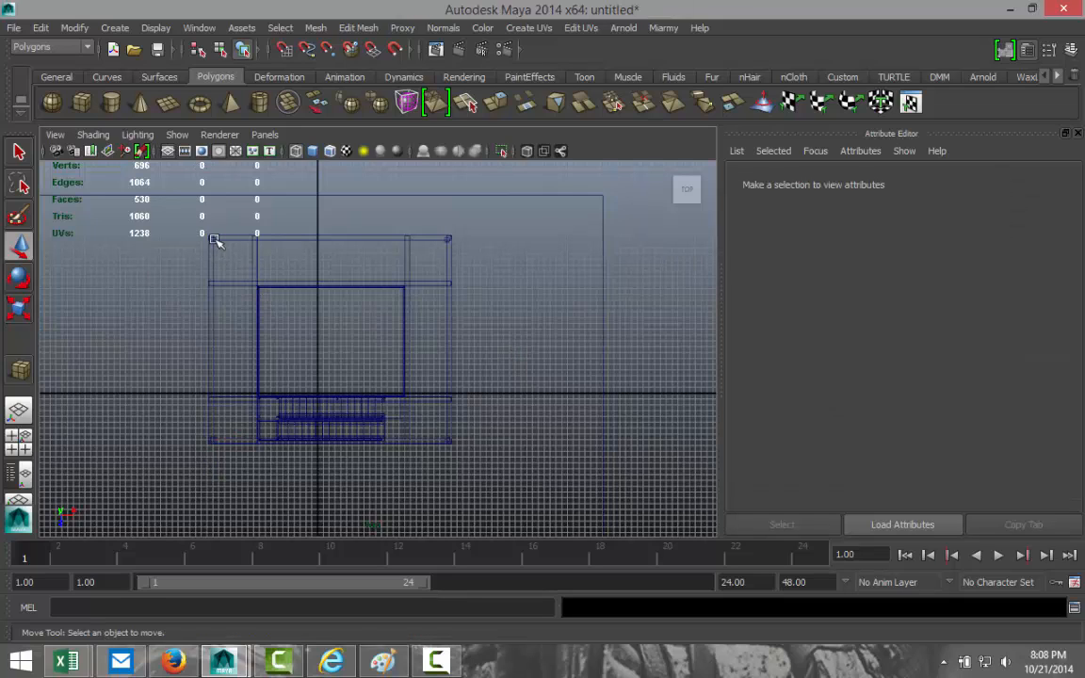
{"action": "left_click", "coordinate": [241, 288]}
{"action": "left_click", "coordinate": [216, 441]}
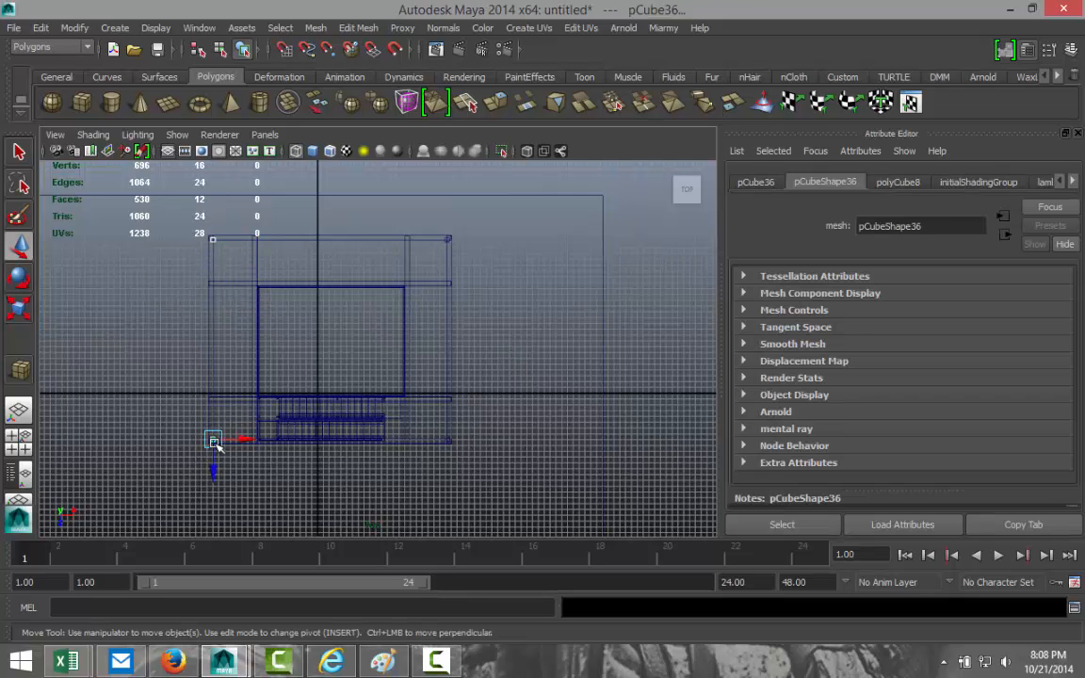
{"action": "key", "text": "ctrl+d"}
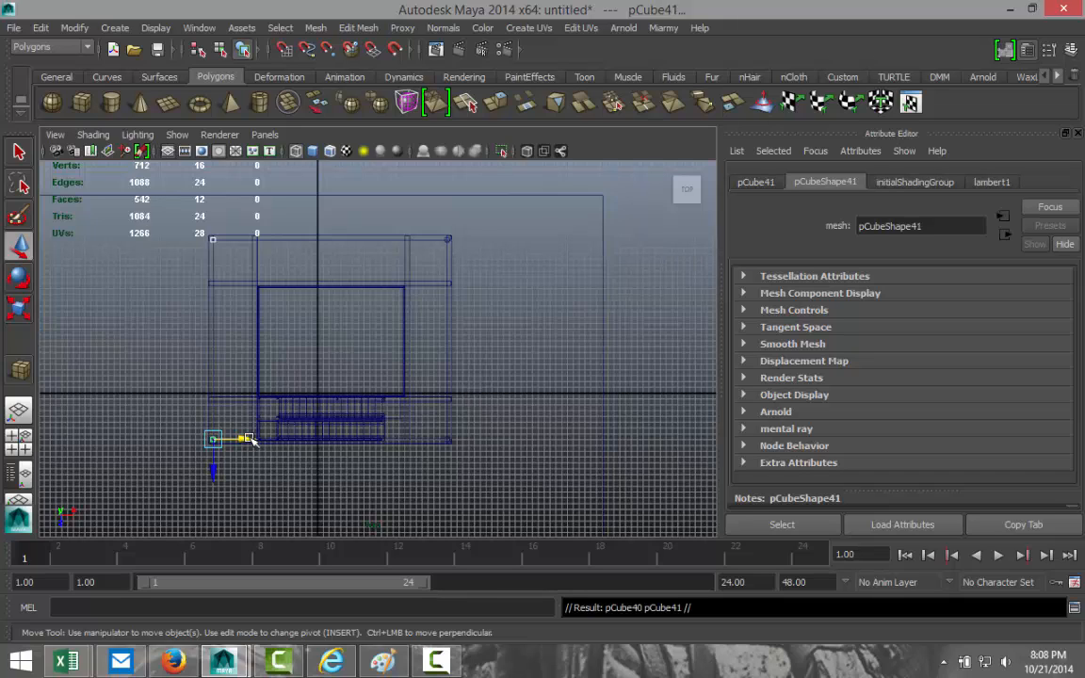
{"action": "left_click_drag", "start_coordinate": [251, 440], "coordinate": [364, 439]}
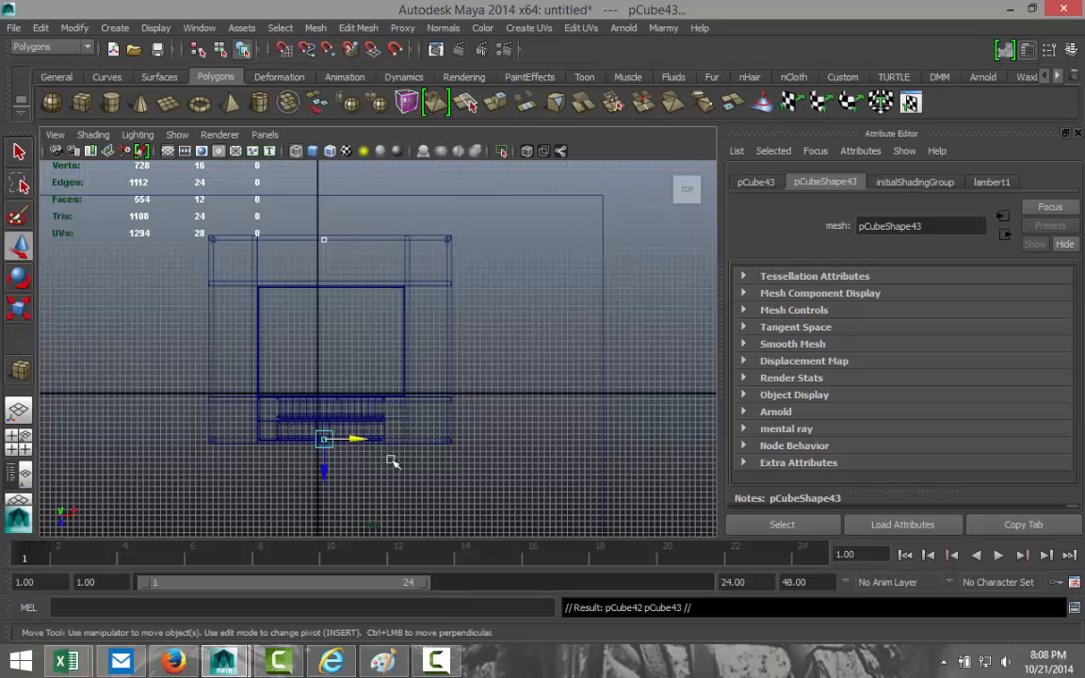
Place further copies of the front and back post pair at Translate X of about 10.91 and -9.36.
{"action": "left_click_drag", "start_coordinate": [361, 439], "coordinate": [418, 443]}
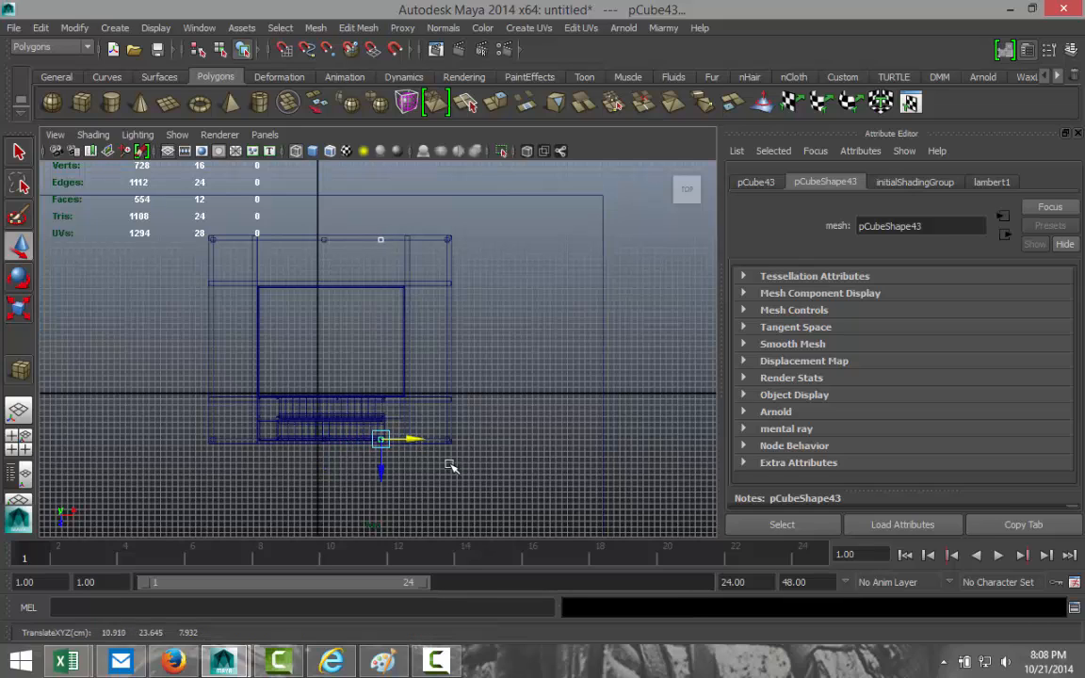
{"action": "key", "text": "ctrl+d"}
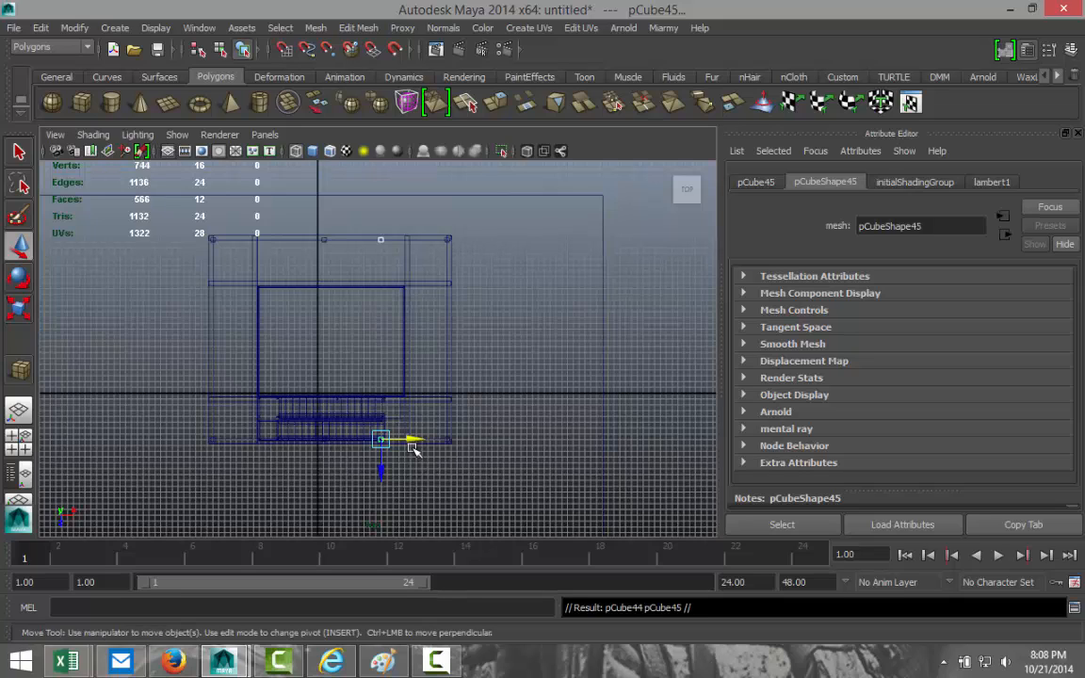
{"action": "left_click_drag", "start_coordinate": [415, 443], "coordinate": [299, 444]}
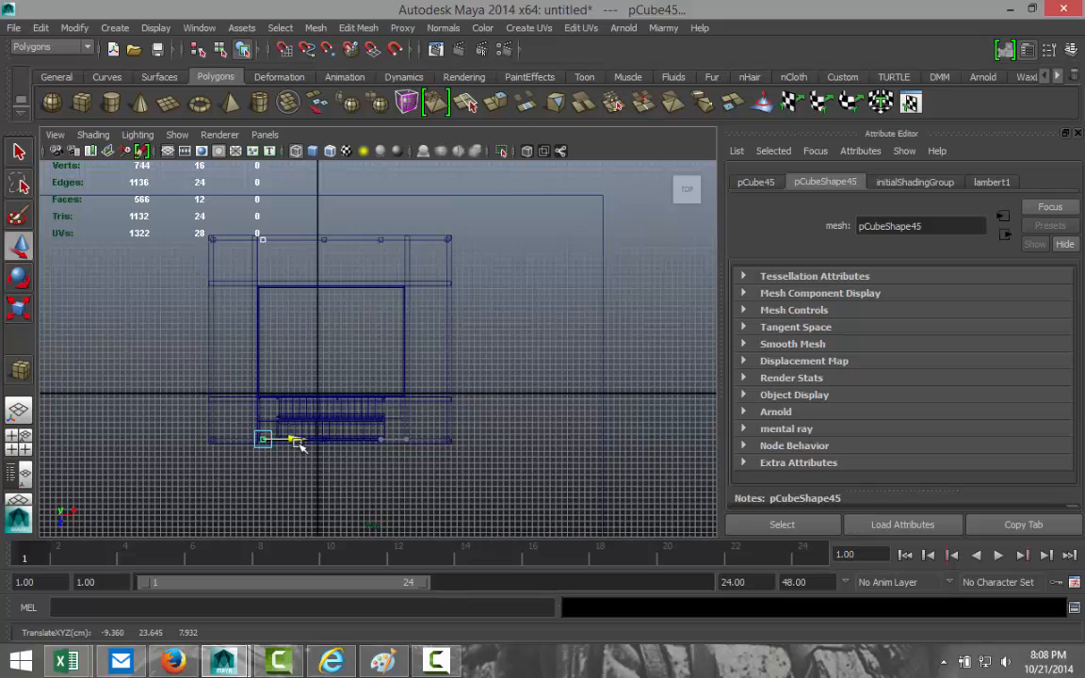
Deselect the posts and examine their spacing along the framework in the side, front and perspective views.
{"action": "left_click", "coordinate": [18, 436]}
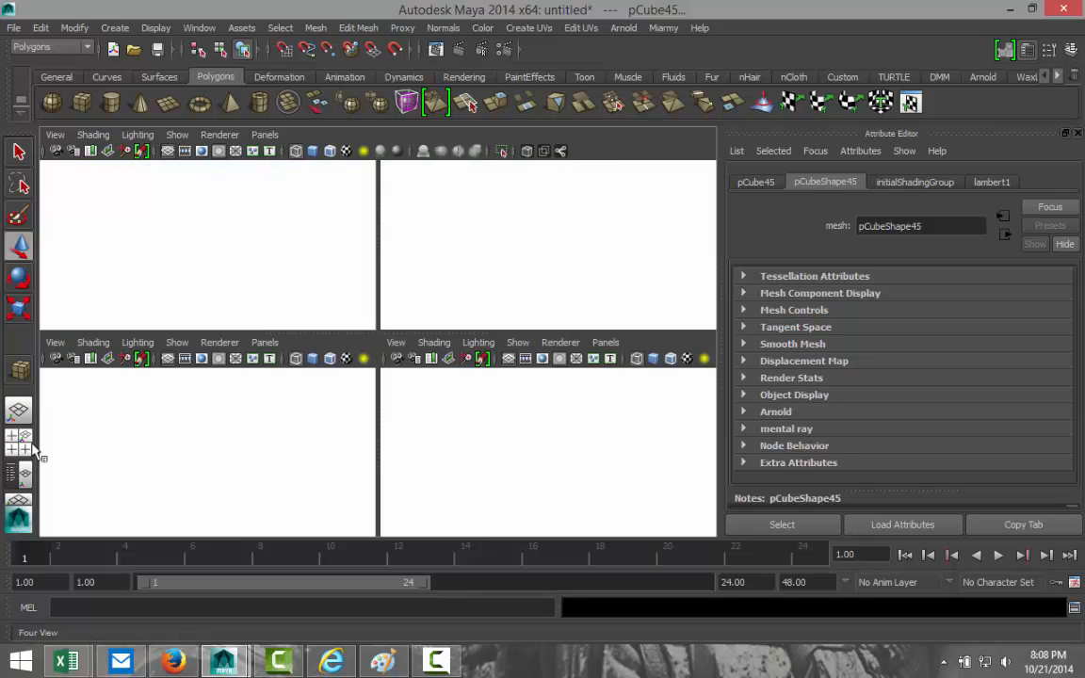
{"action": "key", "text": "space"}
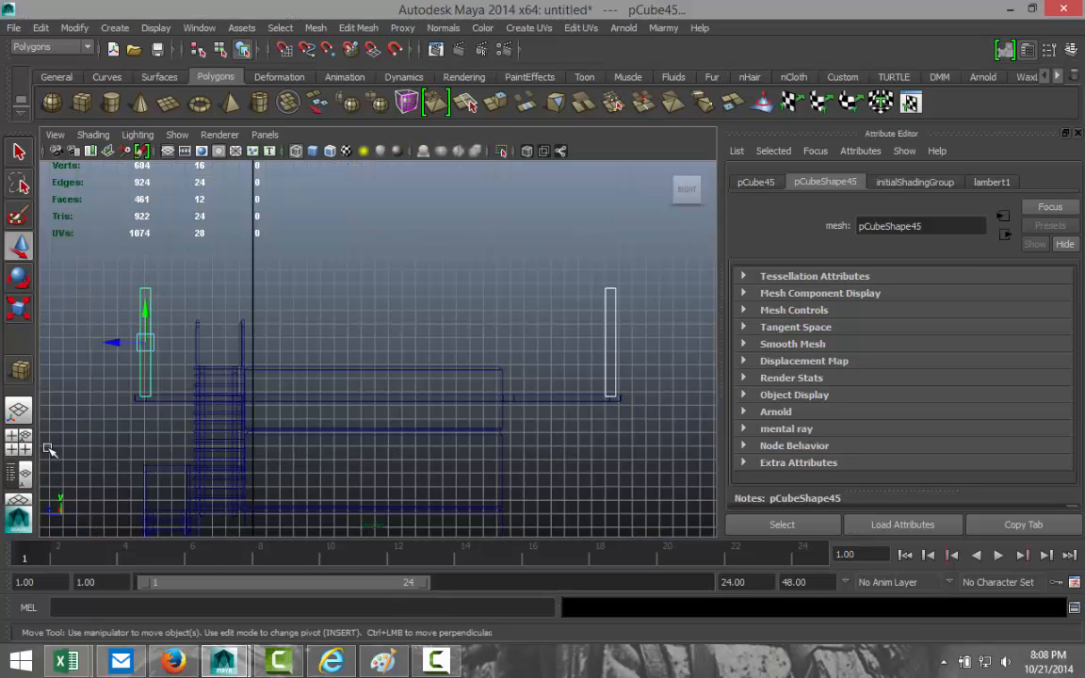
{"action": "left_click", "coordinate": [28, 438]}
{"action": "key", "text": "space"}
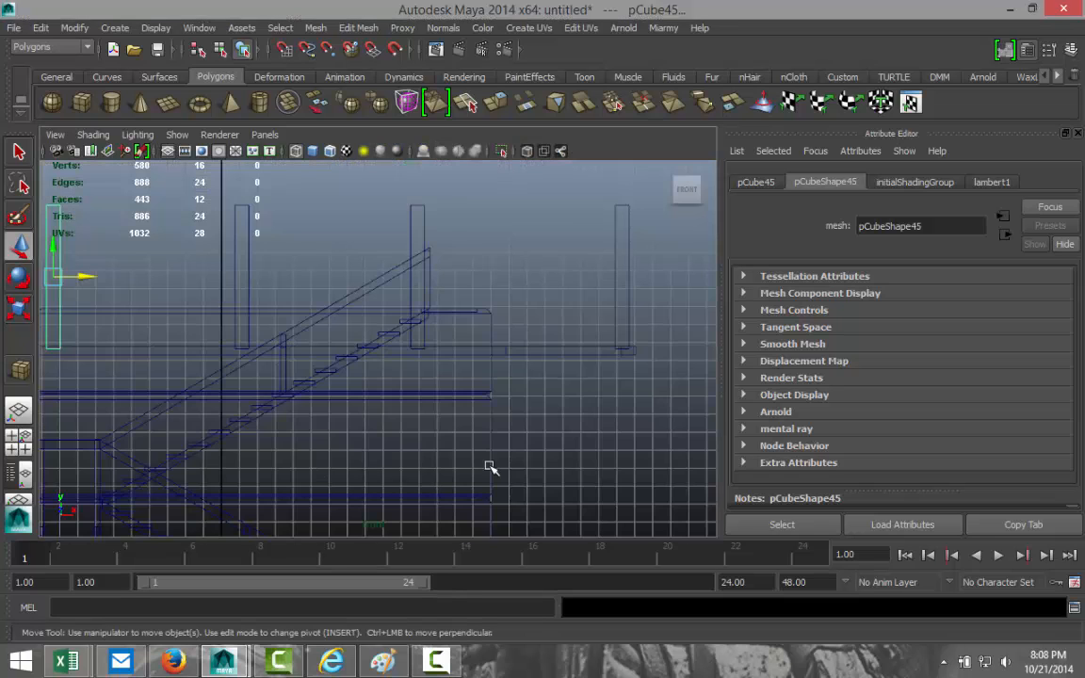
{"action": "scroll", "coordinate": [497, 452], "scroll_direction": "down", "scroll_amount": 2}
{"action": "left_click", "coordinate": [556, 432]}
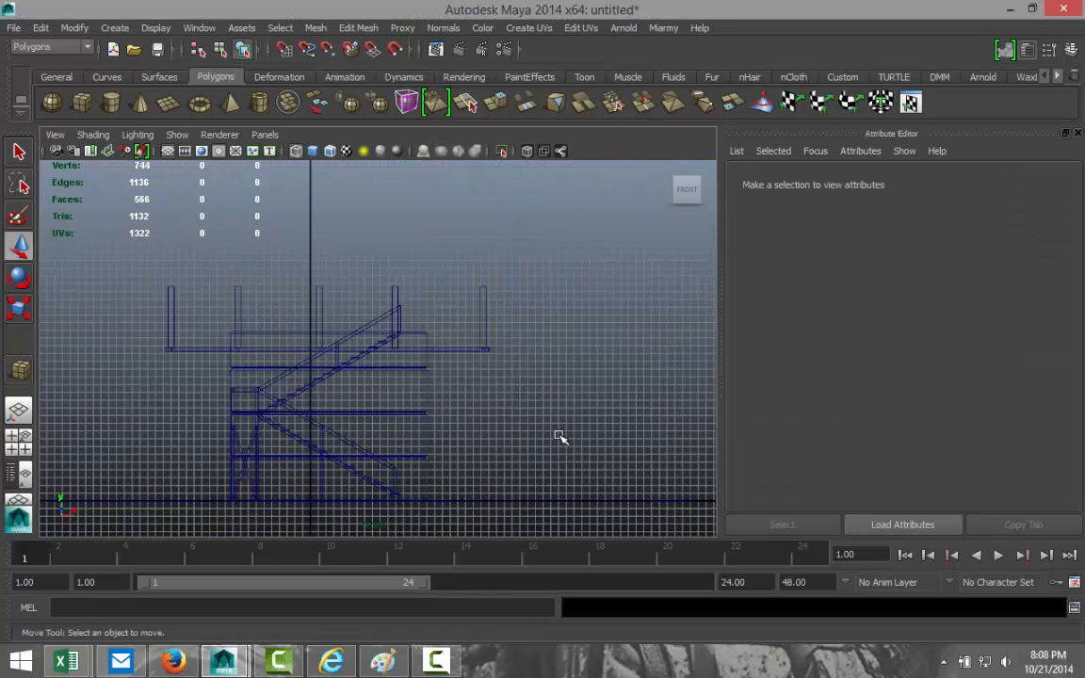
{"action": "left_click", "coordinate": [19, 438]}
{"action": "key", "text": "space"}
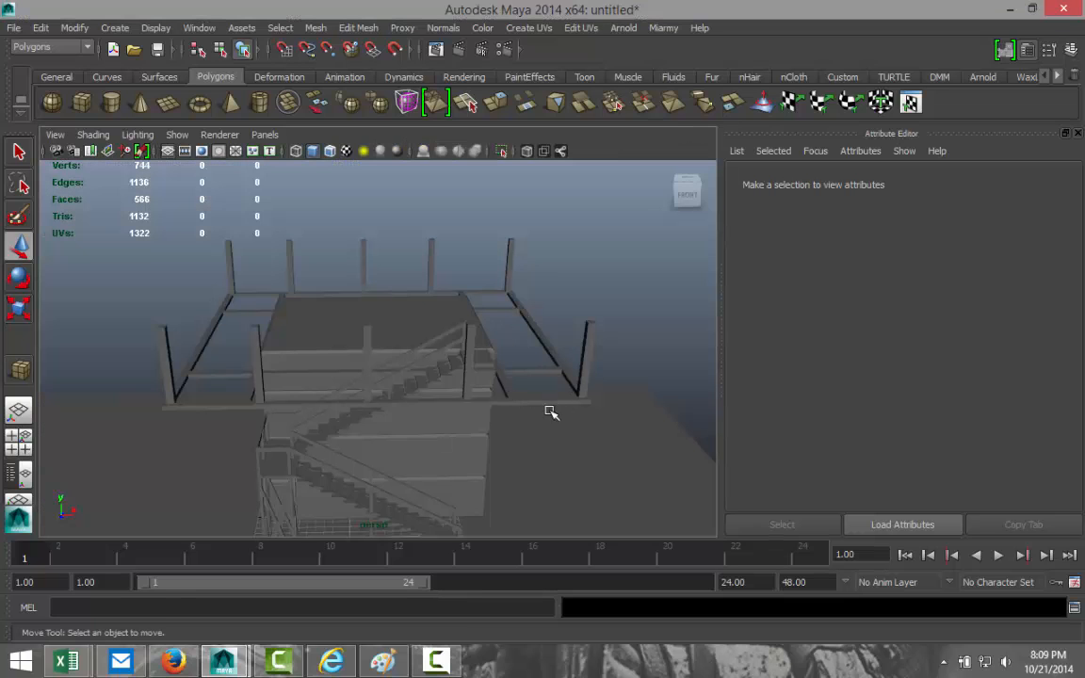
{"action": "left_click_drag", "start_coordinate": [416, 409], "coordinate": [512, 429], "text": "alt"}
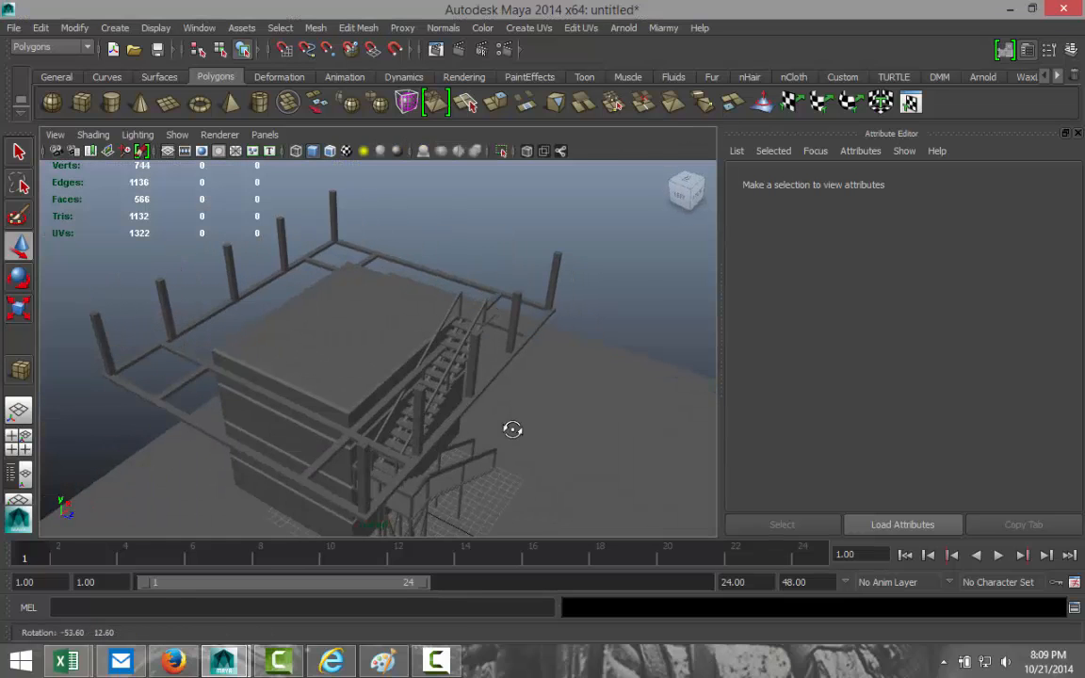
{"action": "left_click_drag", "start_coordinate": [273, 450], "coordinate": [288, 494], "text": "alt"}
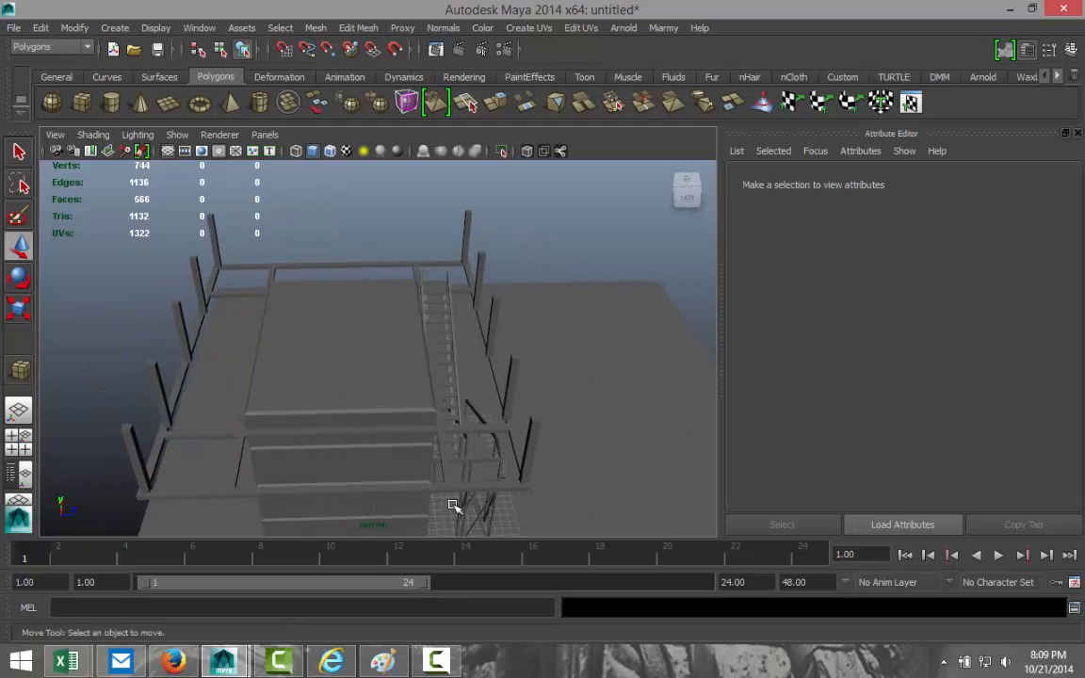
Duplicate a corner post on the left-side bar and move the copy along Z to the bar's middle, at about -9.52.
{"action": "left_click", "coordinate": [532, 449]}
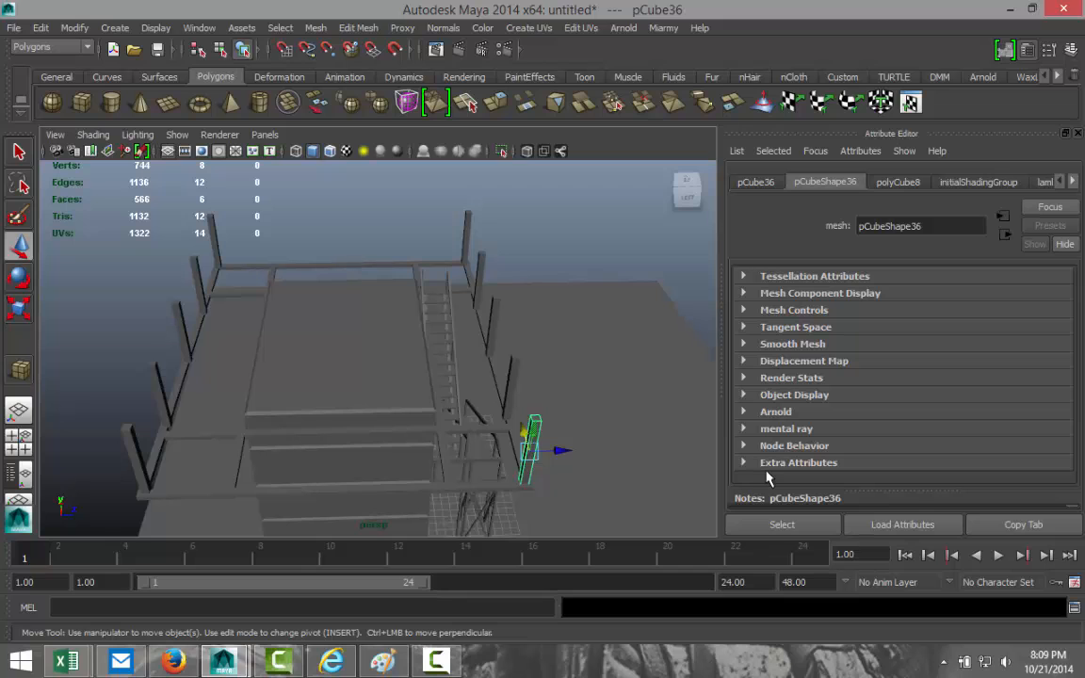
{"action": "key", "text": "ctrl+d"}
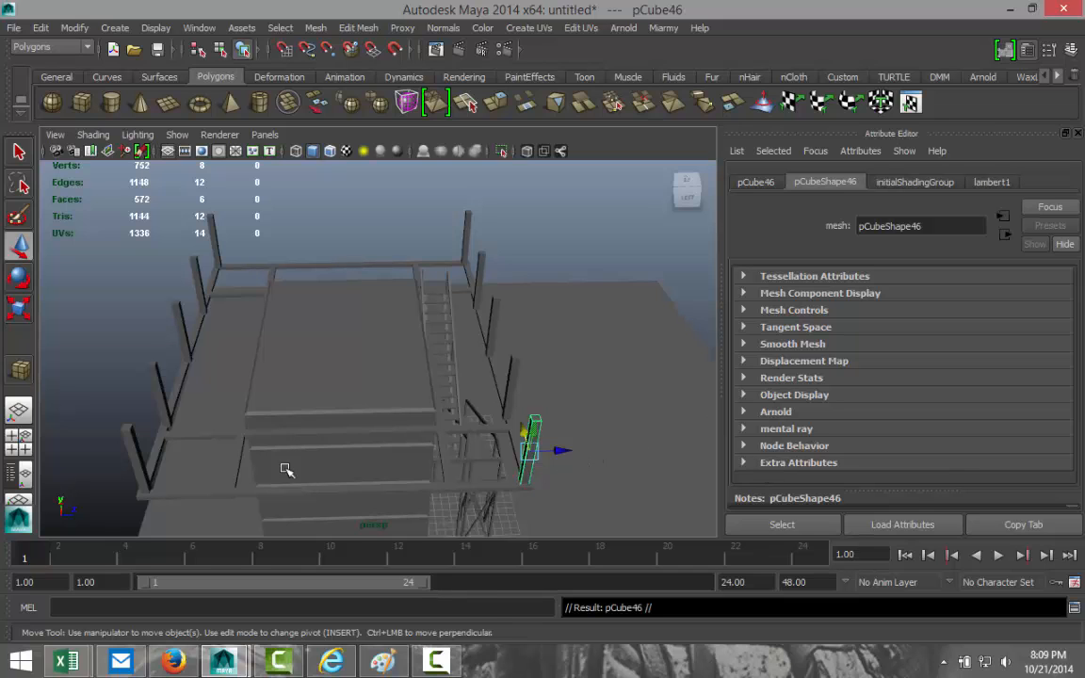
{"action": "left_click", "coordinate": [19, 435]}
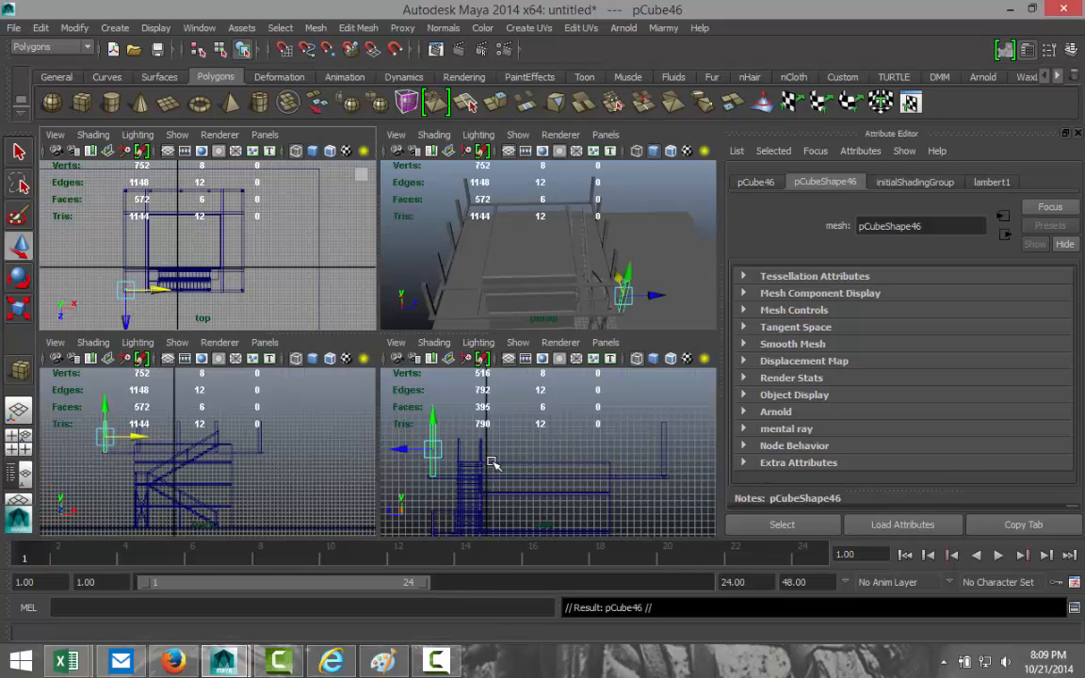
{"action": "key", "text": "space"}
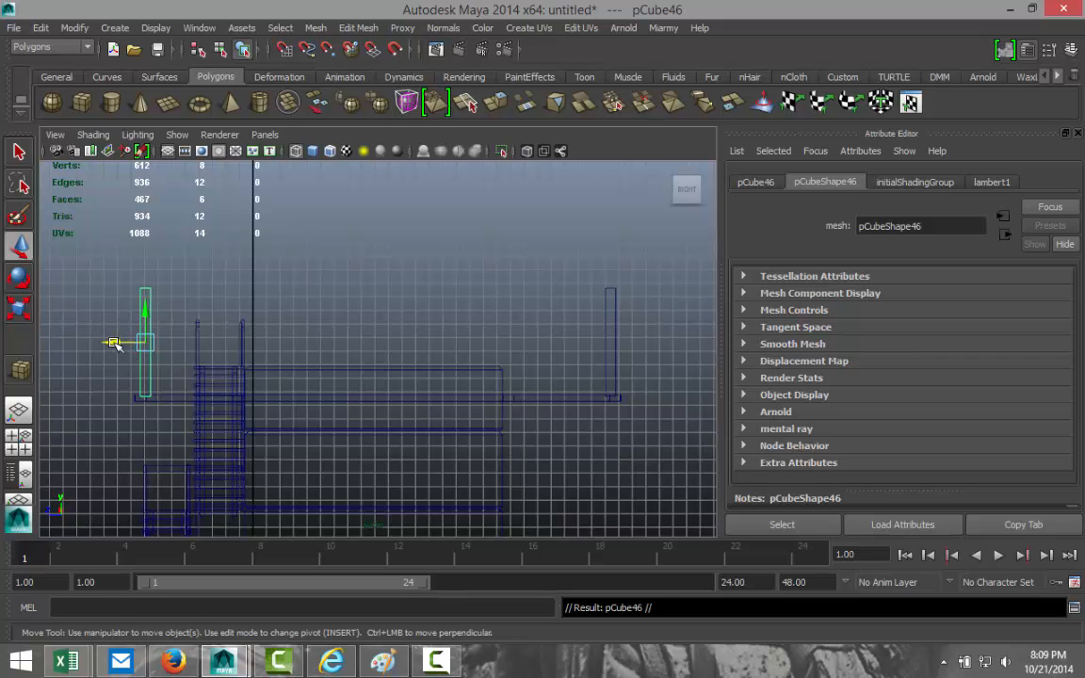
{"action": "left_click_drag", "start_coordinate": [113, 343], "coordinate": [350, 369]}
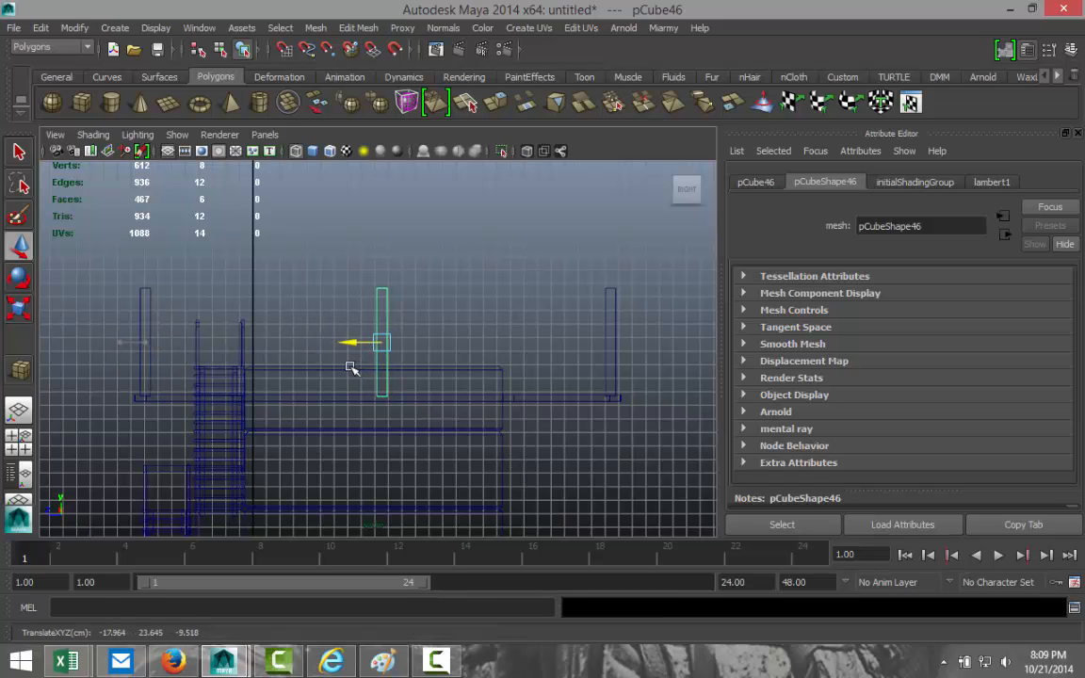
Place two more copies of the middle post halfway to each corner of the left-side bar, the stair-side one at Z of about -0.82.
{"action": "key", "text": "ctrl+d"}
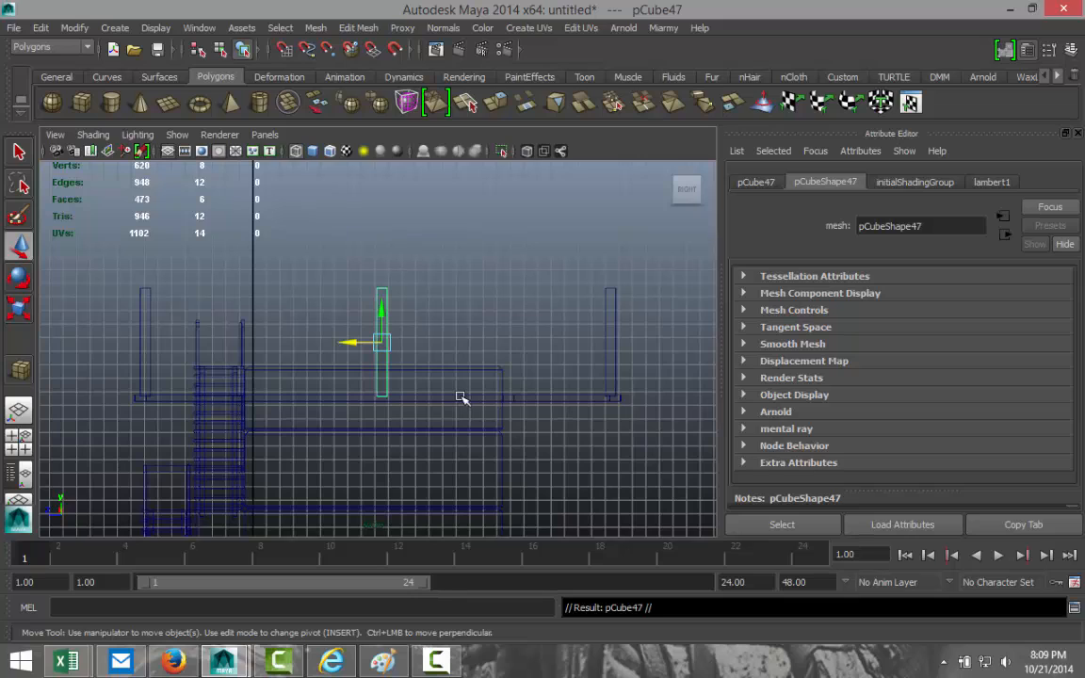
{"action": "left_click_drag", "start_coordinate": [351, 343], "coordinate": [232, 367]}
{"action": "key", "text": "ctrl+d"}
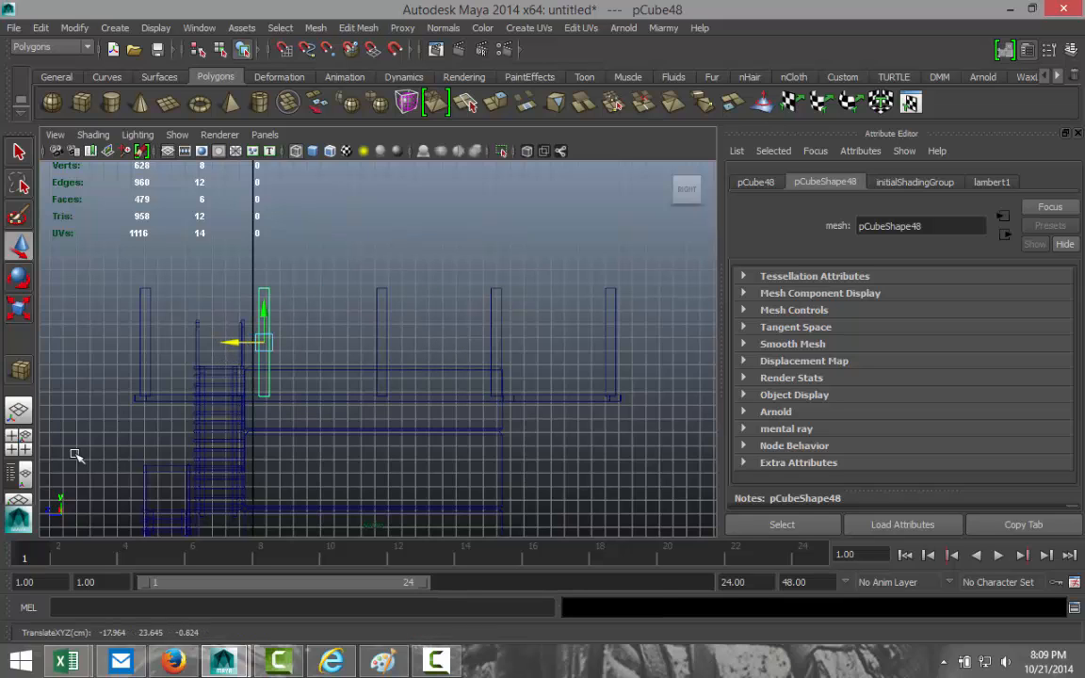
{"action": "left_click", "coordinate": [24, 443]}
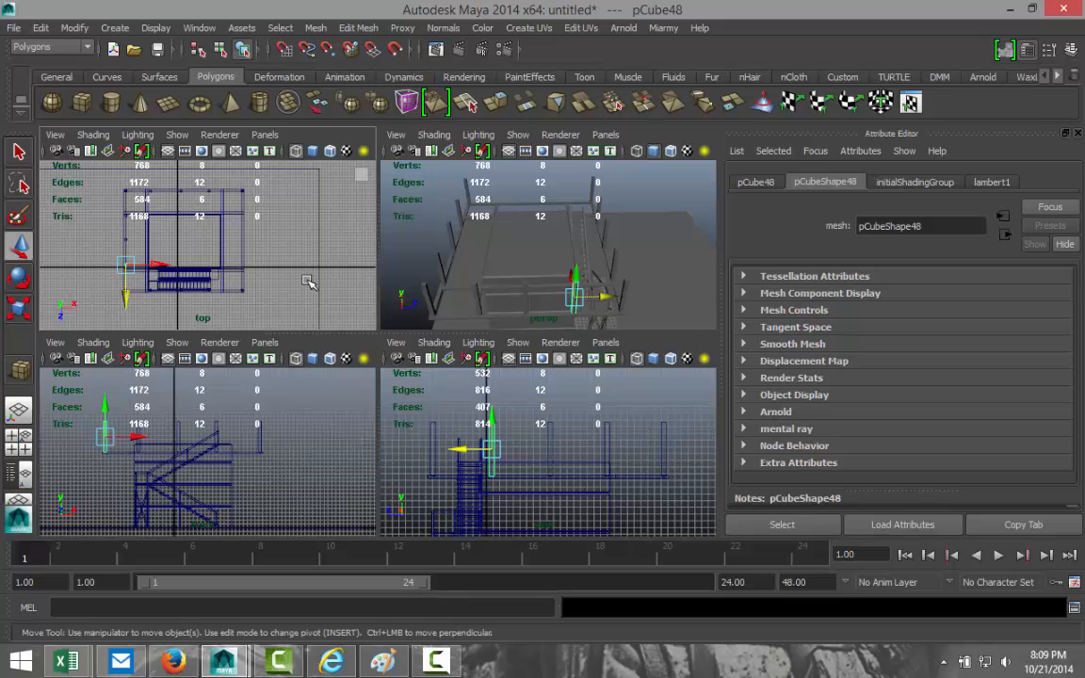
{"action": "key", "text": "space"}
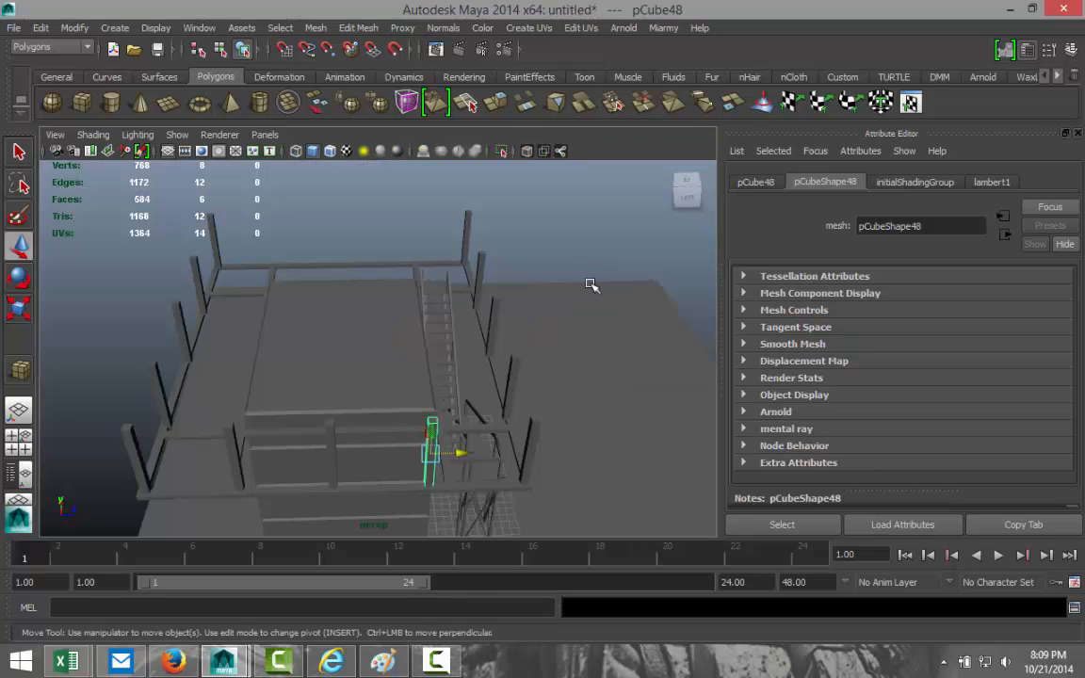
Duplicate the three intermediate left-side posts together and move the copies onto the opposite side bar, at X of about 22.66.
{"action": "left_click", "coordinate": [135, 451]}
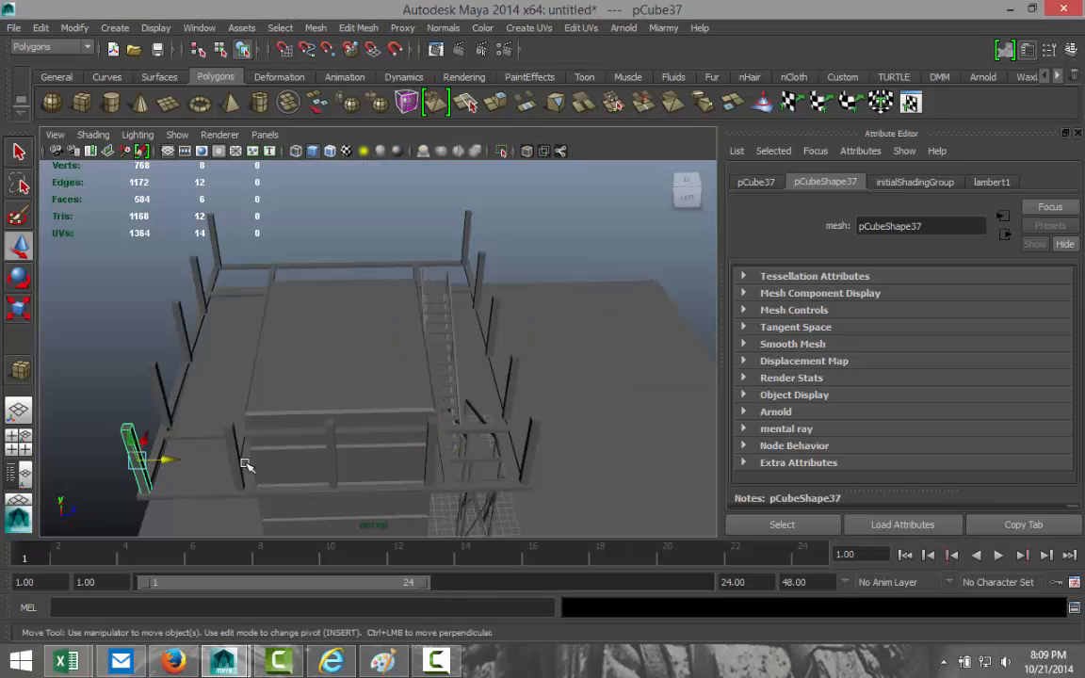
{"action": "left_click", "coordinate": [226, 423], "text": "shift"}
{"action": "left_click", "coordinate": [316, 424], "text": "shift"}
{"action": "key", "text": "shift+d"}
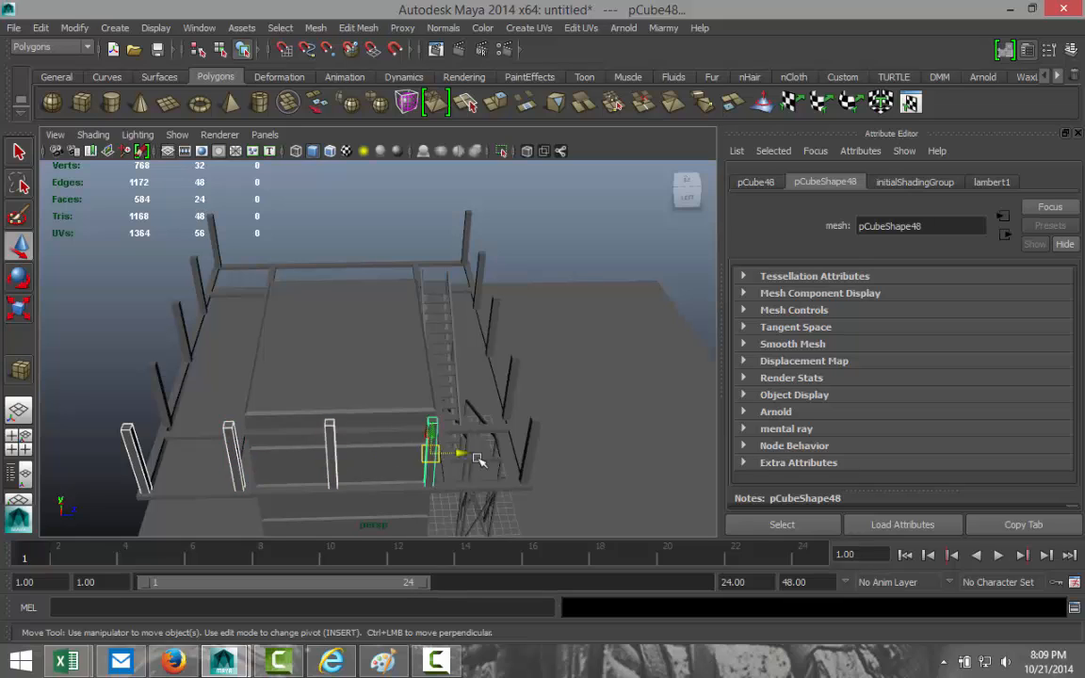
{"action": "left_click", "coordinate": [134, 450], "text": "shift"}
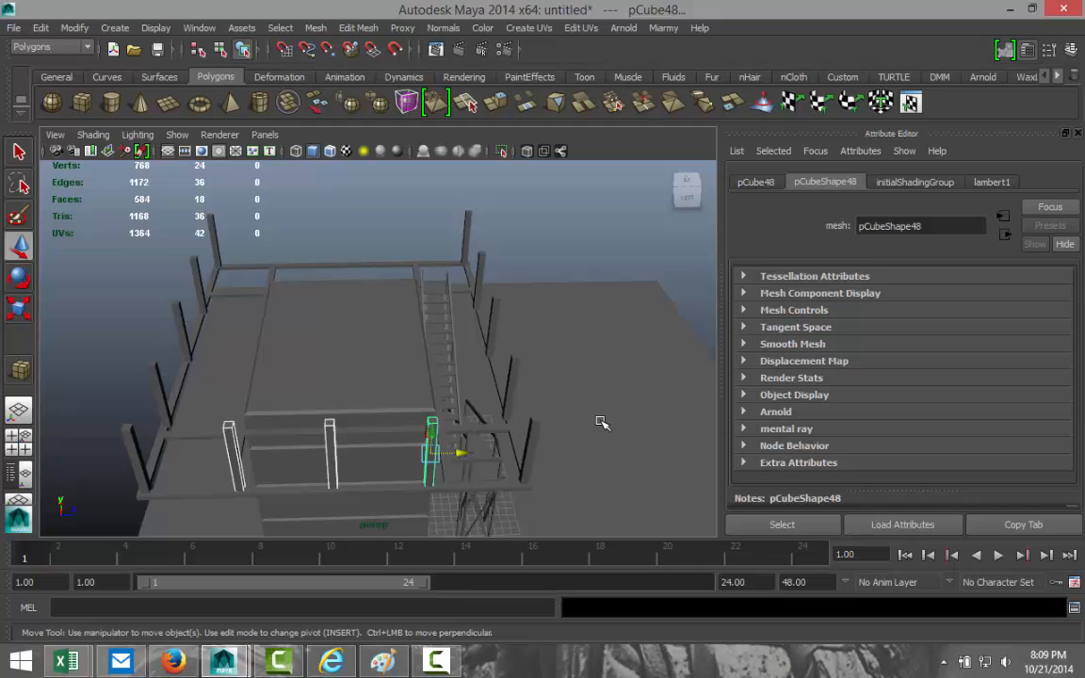
{"action": "key", "text": "shift+d"}
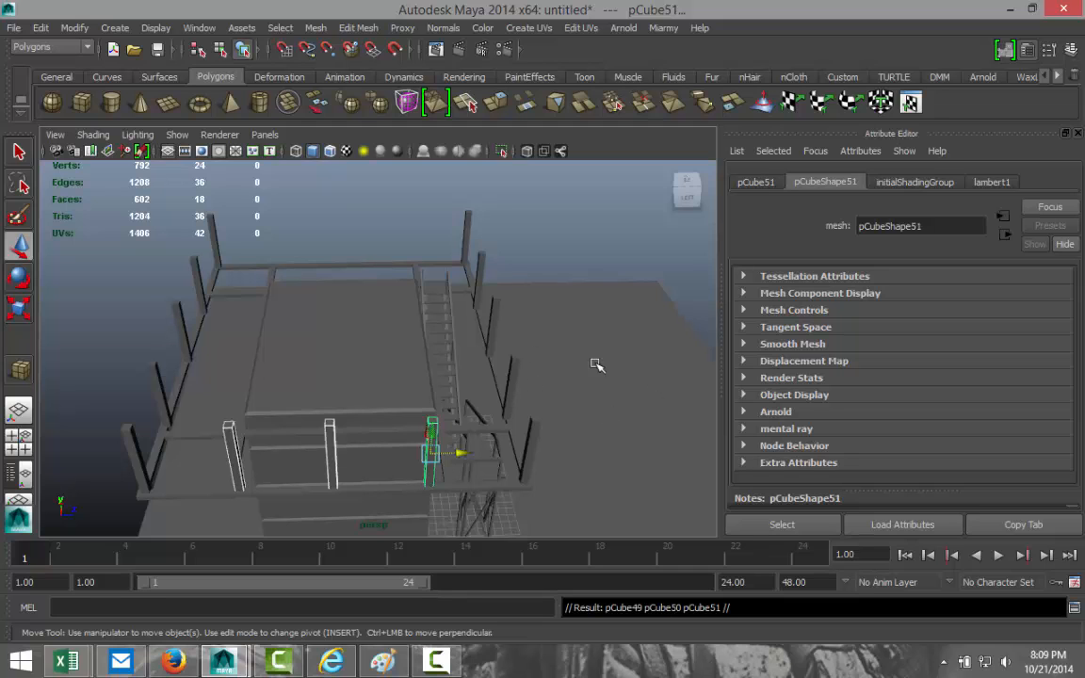
{"action": "left_click_drag", "start_coordinate": [591, 387], "coordinate": [427, 413], "text": "alt"}
{"action": "left_click_drag", "start_coordinate": [231, 392], "coordinate": [604, 368]}
{"action": "left_click_drag", "start_coordinate": [650, 430], "coordinate": [470, 395], "text": "alt"}
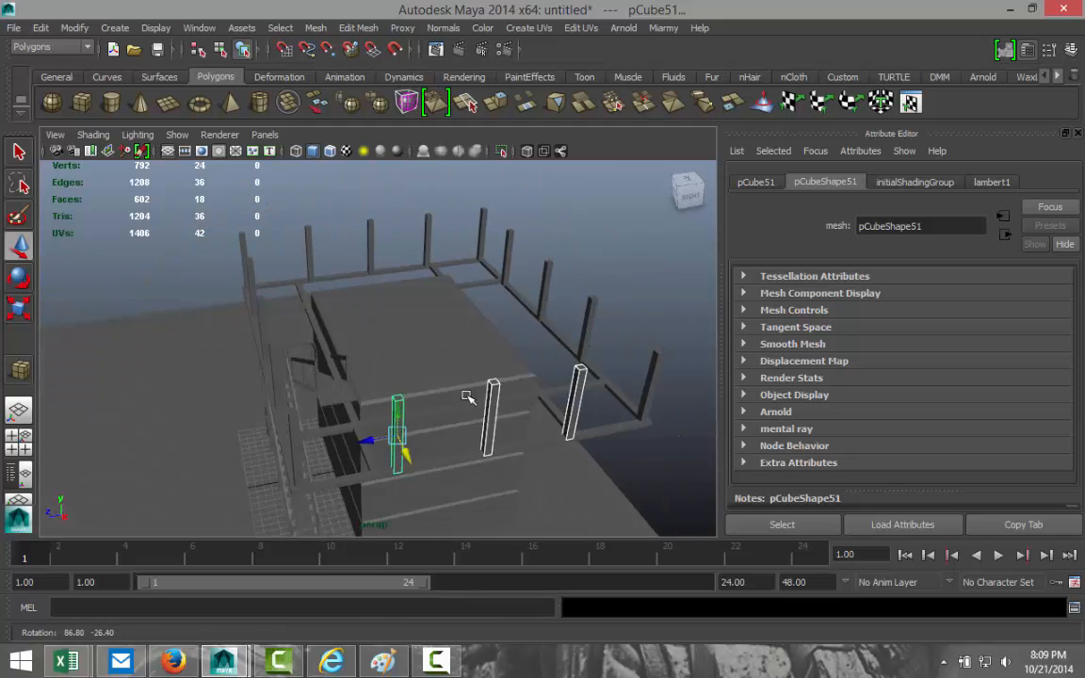
{"action": "scroll", "coordinate": [472, 493], "scroll_direction": "up", "scroll_amount": 5}
{"action": "middle_click_drag", "start_coordinate": [480, 492], "coordinate": [447, 356], "text": "alt"}
{"action": "scroll", "coordinate": [448, 356], "scroll_direction": "up", "scroll_amount": 3}
{"action": "left_click_drag", "start_coordinate": [368, 300], "coordinate": [371, 299]}
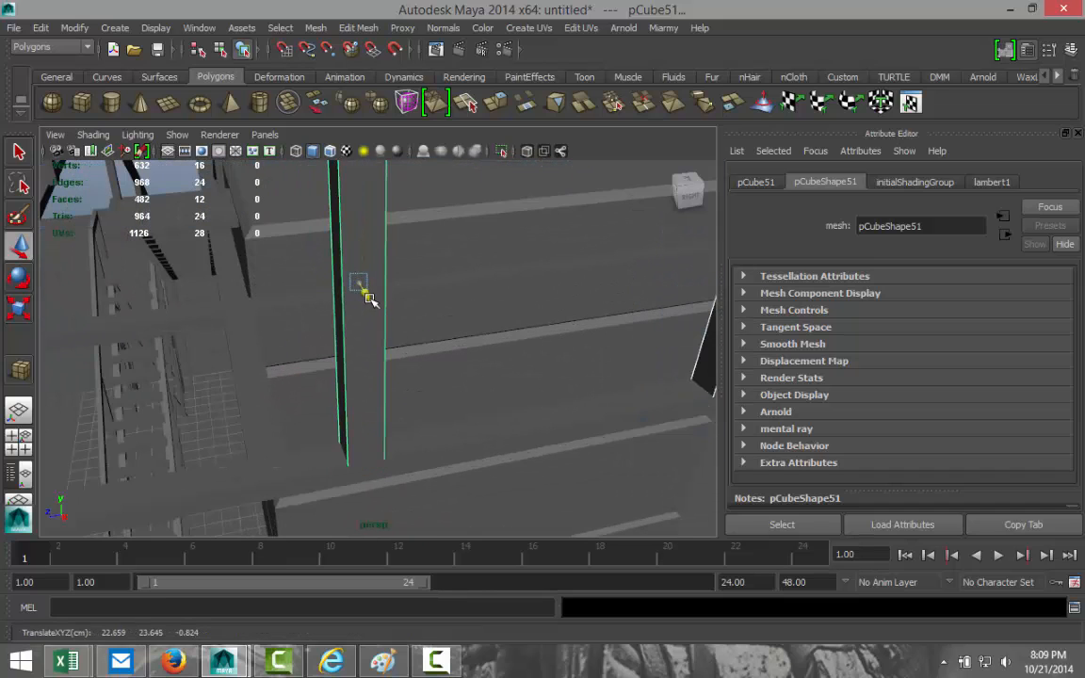
{"action": "scroll", "coordinate": [315, 348], "scroll_direction": "down", "scroll_amount": 8}
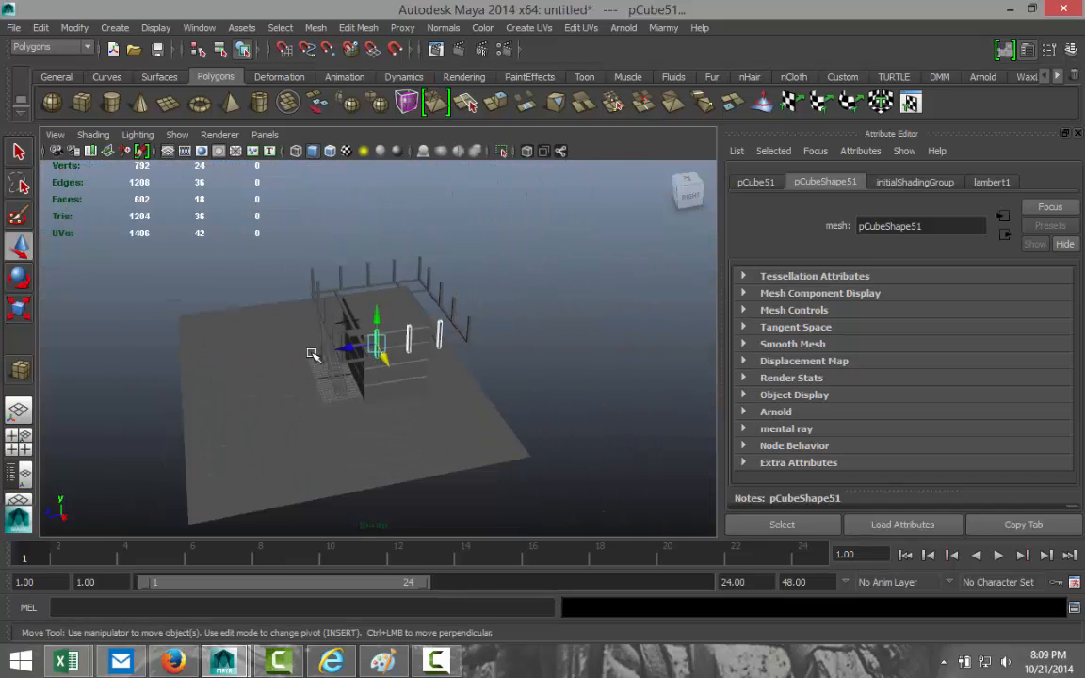
Try to separate the selected framework bars into individual meshes in one operation.
{"action": "scroll", "coordinate": [315, 362], "scroll_direction": "up", "scroll_amount": 2}
{"action": "left_click_drag", "start_coordinate": [323, 415], "coordinate": [404, 380], "text": "alt"}
{"action": "left_click", "coordinate": [405, 384]}
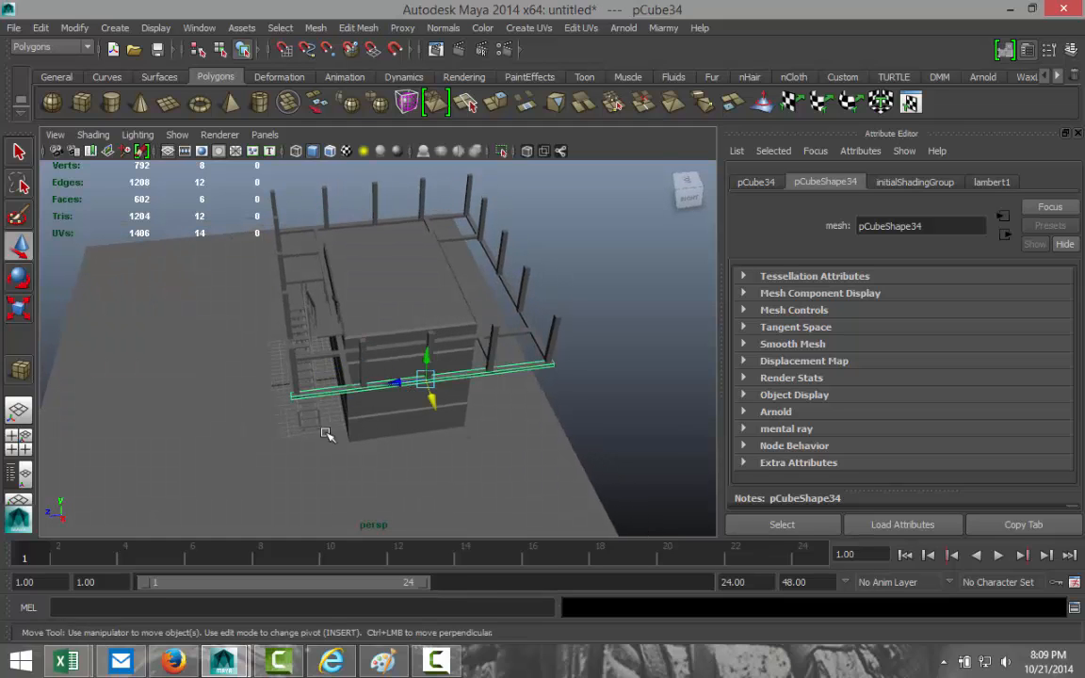
{"action": "left_click_drag", "start_coordinate": [299, 443], "coordinate": [426, 429], "text": "alt"}
{"action": "left_click", "coordinate": [391, 389], "text": "shift"}
{"action": "left_click_drag", "start_coordinate": [281, 406], "coordinate": [261, 392], "text": "alt"}
{"action": "left_click", "coordinate": [260, 394], "text": "shift"}
{"action": "left_click_drag", "start_coordinate": [173, 400], "coordinate": [362, 439], "text": "alt"}
{"action": "left_click", "coordinate": [336, 421], "text": "shift"}
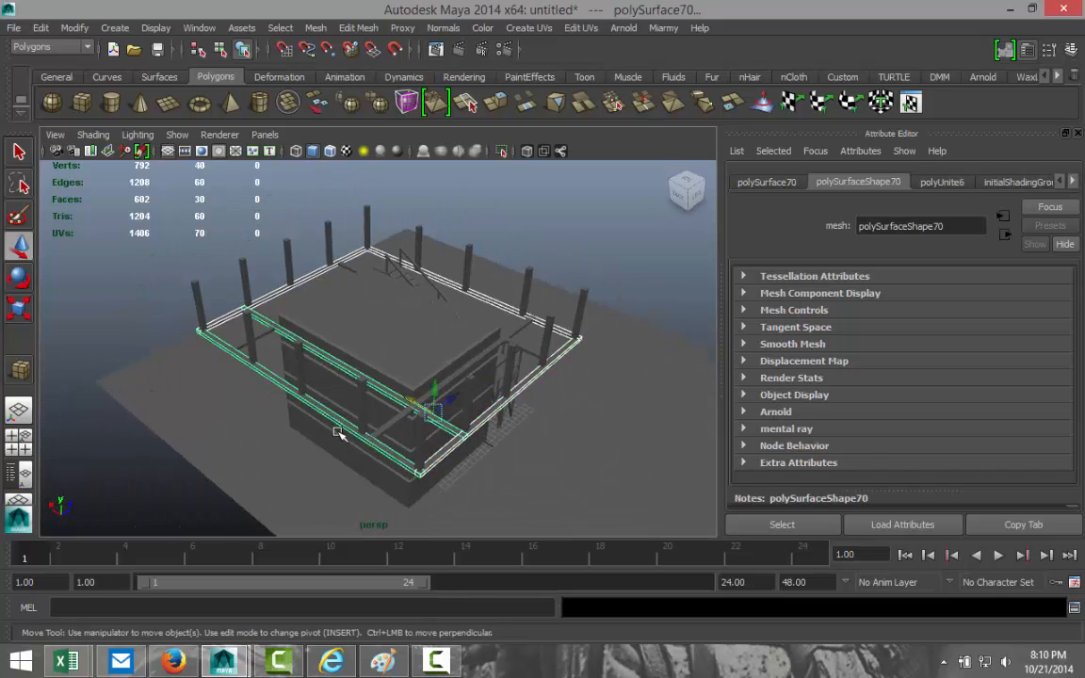
{"action": "left_click", "coordinate": [316, 28]}
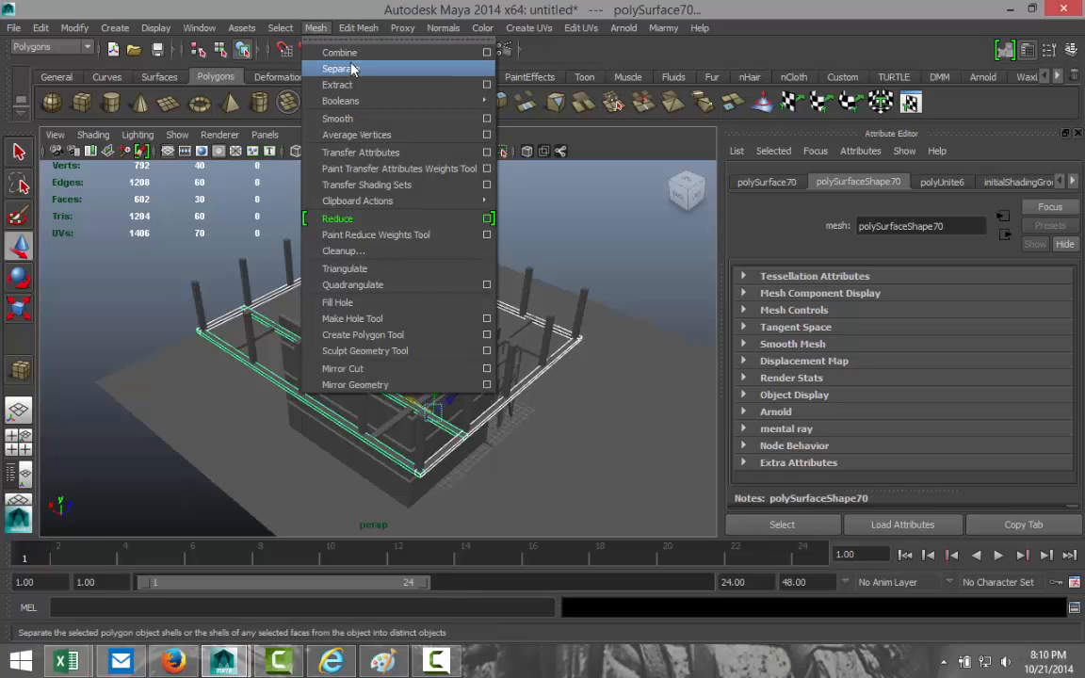
{"action": "left_click", "coordinate": [364, 69]}
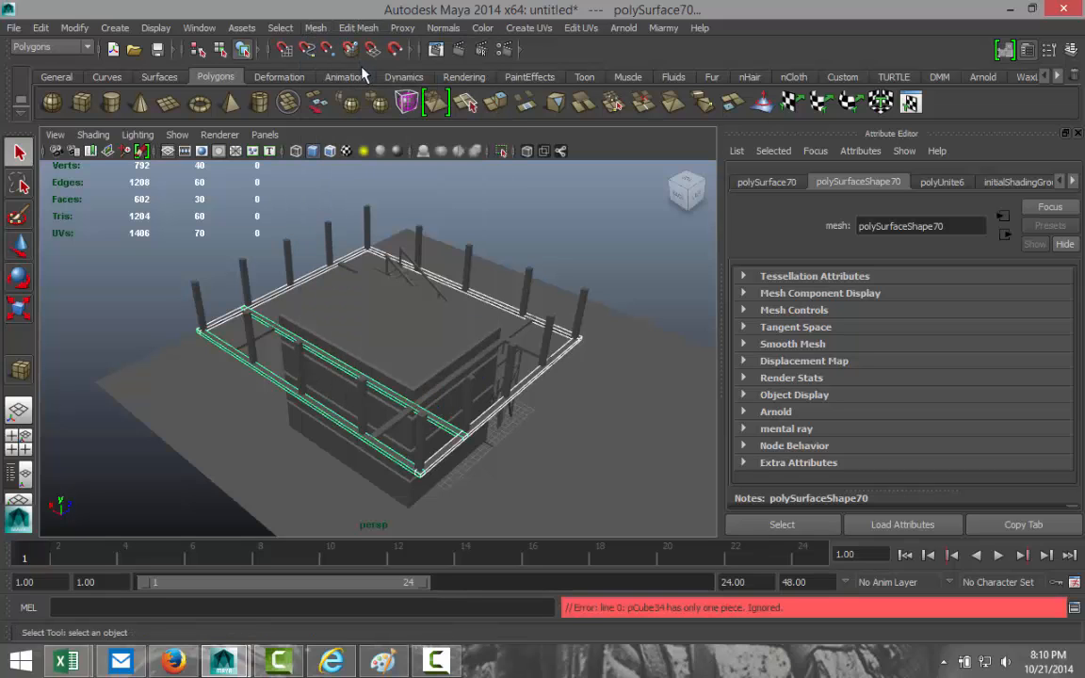
Separate the combined pair of parallel bars at the back of the framework into two individual meshes.
{"action": "left_click", "coordinate": [140, 267]}
{"action": "left_click", "coordinate": [236, 355]}
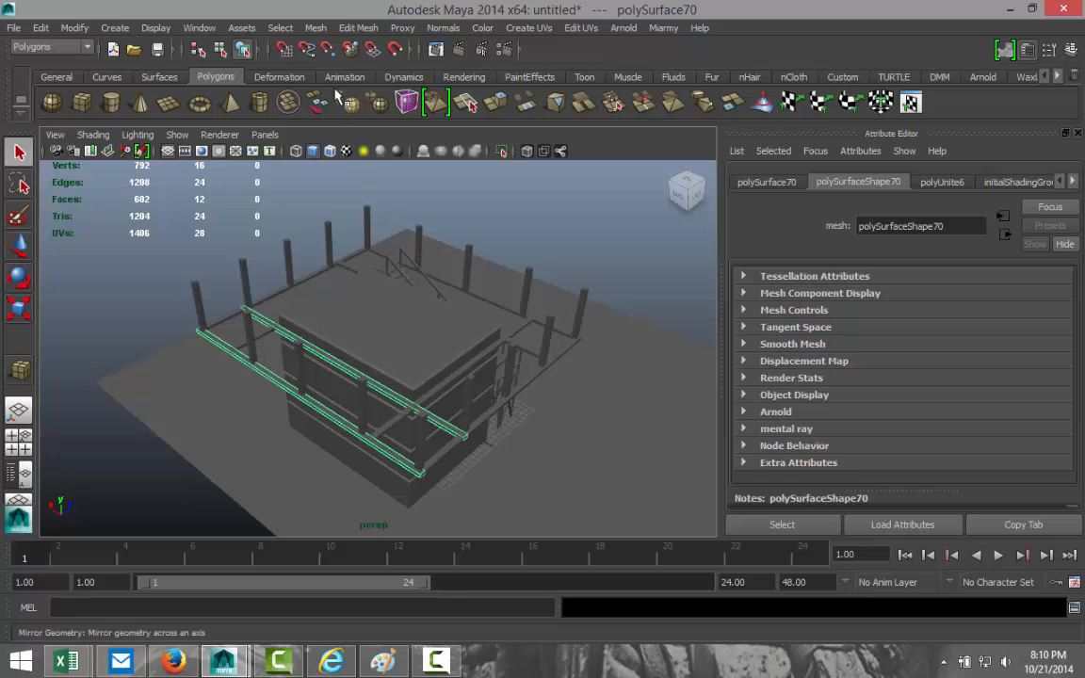
{"action": "left_click", "coordinate": [317, 28]}
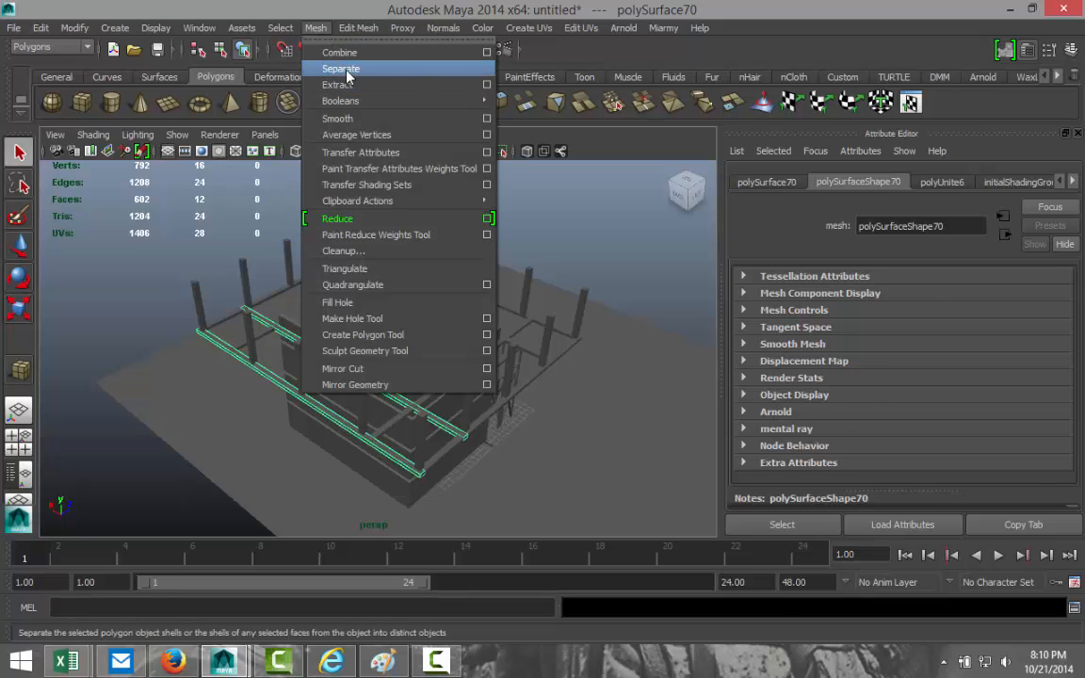
{"action": "left_click", "coordinate": [364, 69]}
{"action": "left_click", "coordinate": [165, 265]}
Duplicate the four outer perimeter bars together and raise the copies to the post tops, at Translate Y of about 7.88.
{"action": "left_click", "coordinate": [219, 343]}
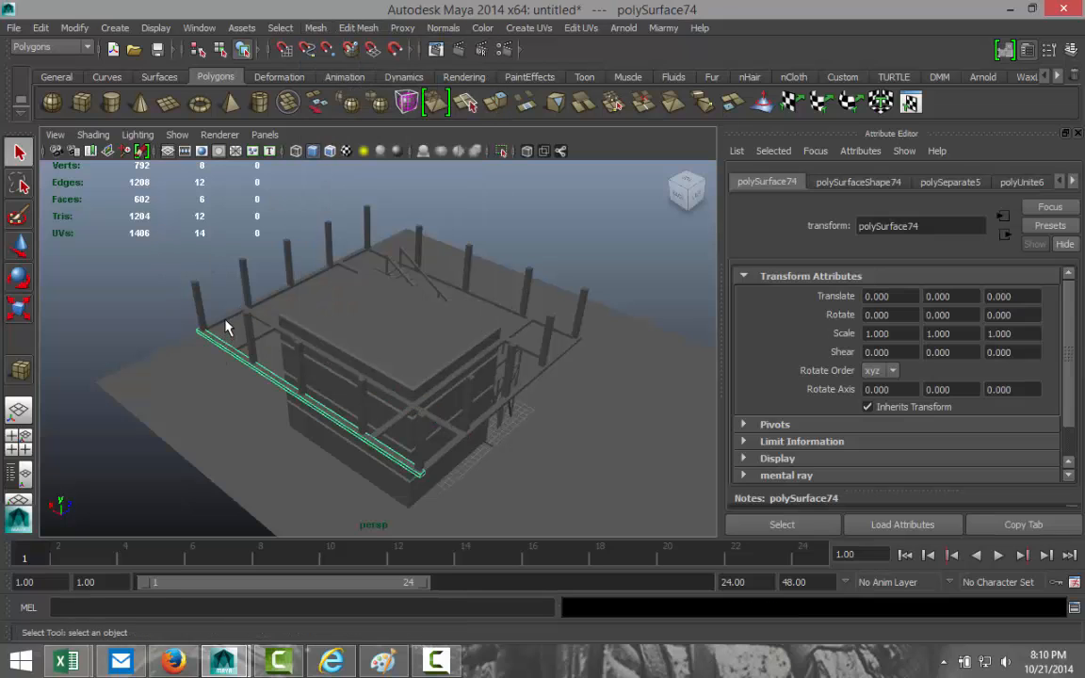
{"action": "left_click", "coordinate": [228, 319], "text": "shift"}
{"action": "left_click", "coordinate": [554, 348], "text": "shift"}
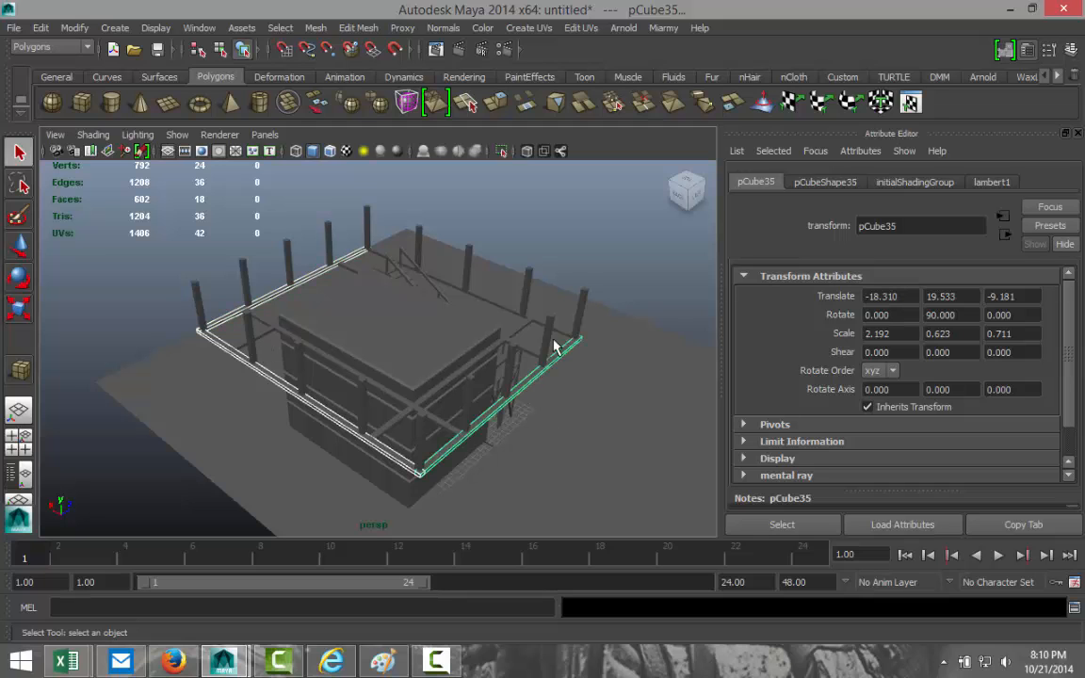
{"action": "left_click", "coordinate": [560, 331], "text": "shift"}
{"action": "left_click_drag", "start_coordinate": [590, 390], "coordinate": [448, 346], "text": "alt"}
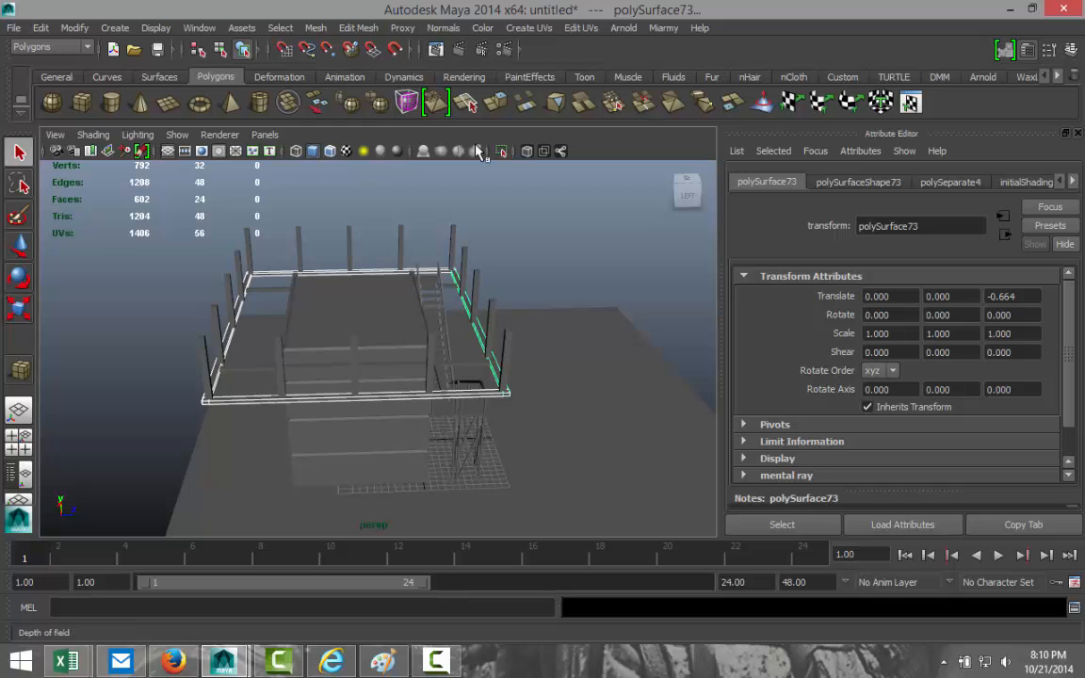
{"action": "key", "text": "ctrl+d"}
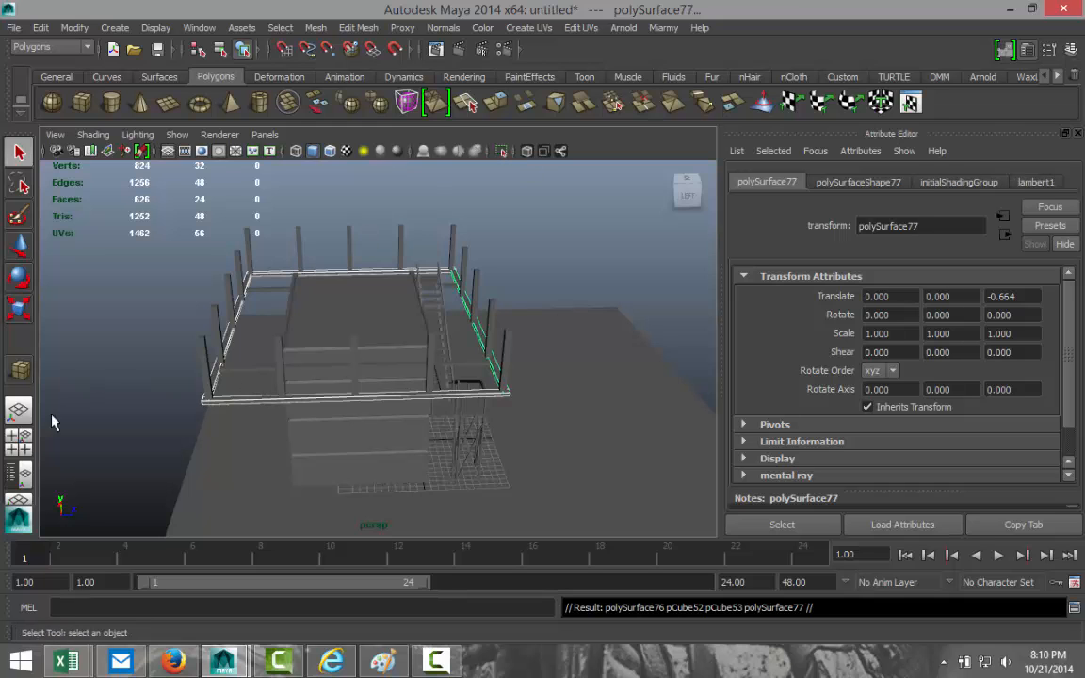
{"action": "left_click", "coordinate": [19, 442]}
{"action": "key", "text": "space"}
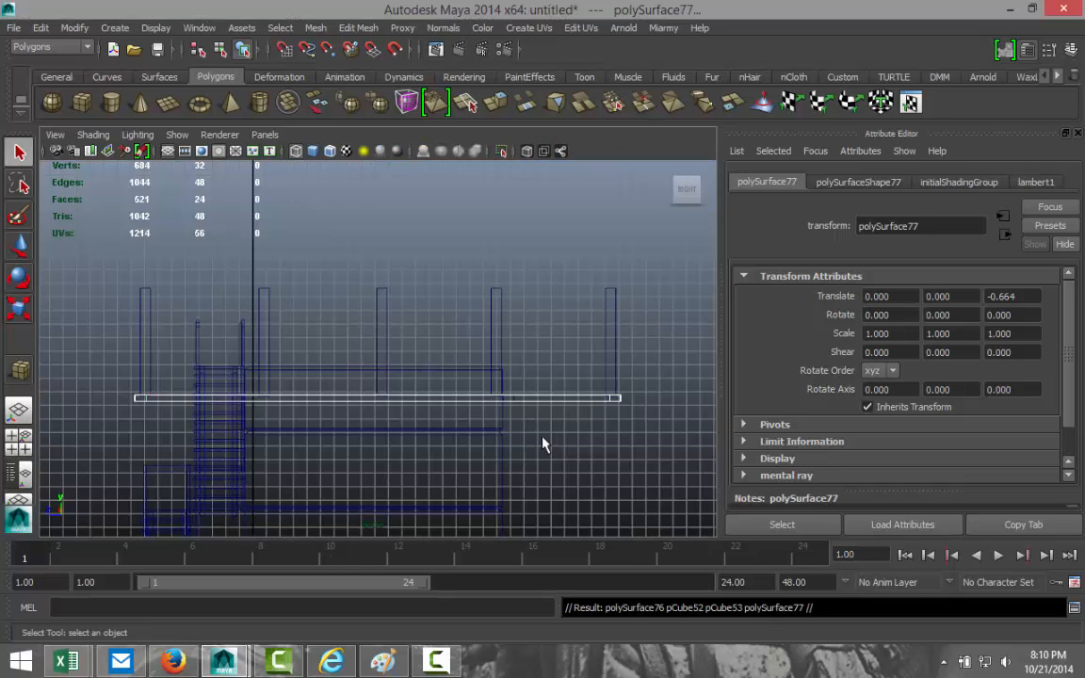
{"action": "key", "text": "w"}
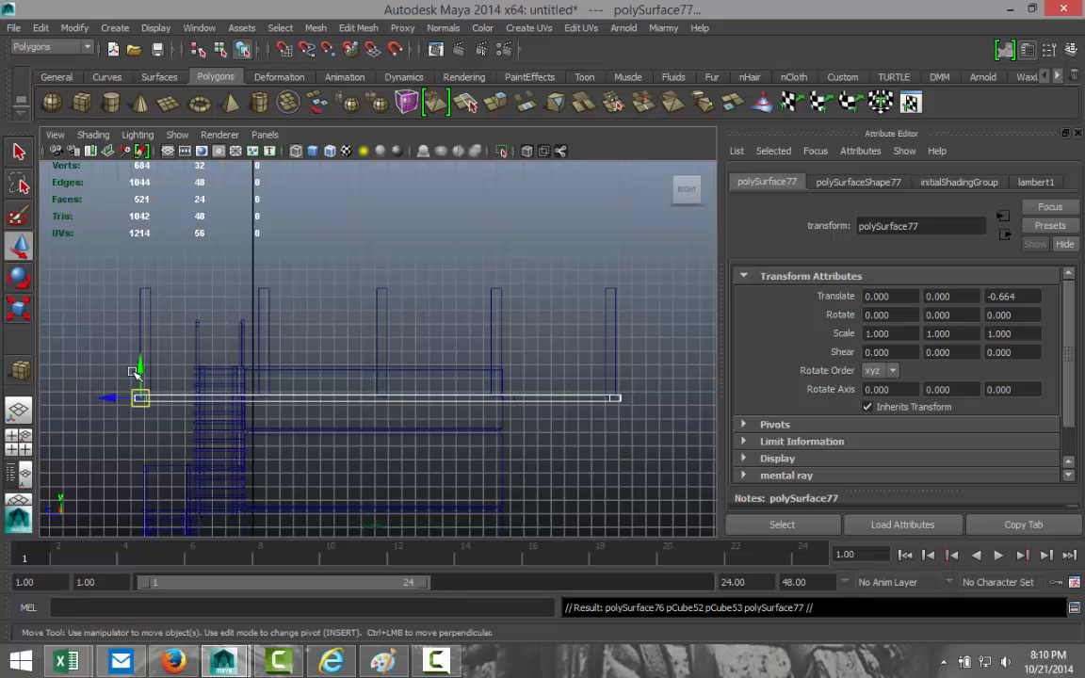
{"action": "left_click_drag", "start_coordinate": [137, 368], "coordinate": [134, 258]}
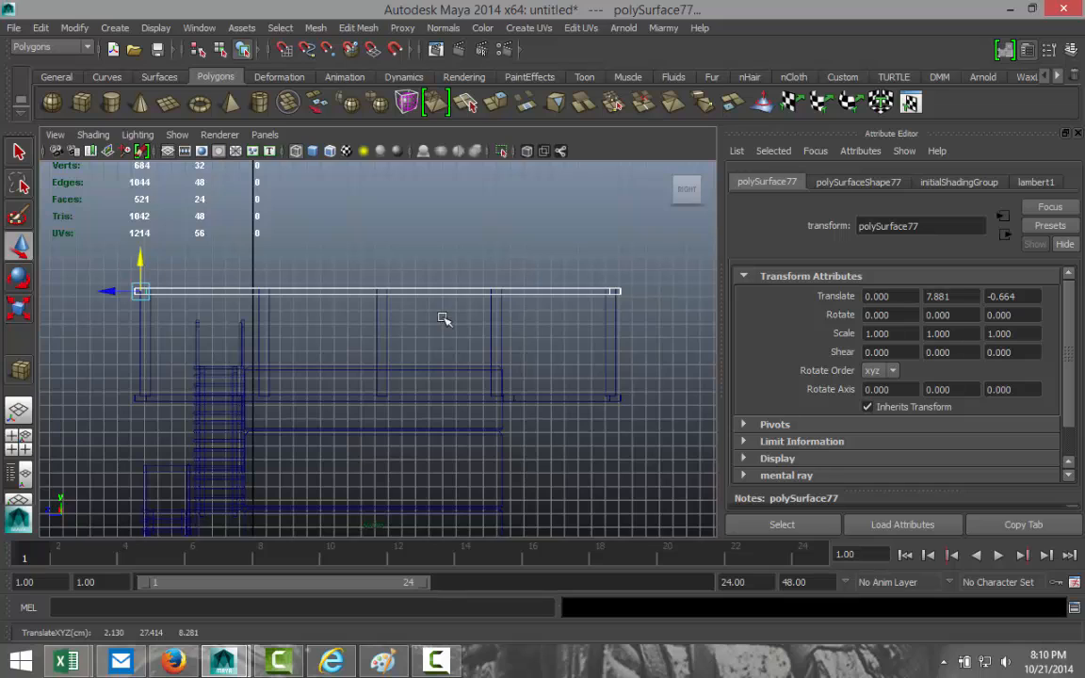
Add two more copies of the top rail set below it, at Translate Y of about 5.50 and 3.00.
{"action": "key", "text": "ctrl+d"}
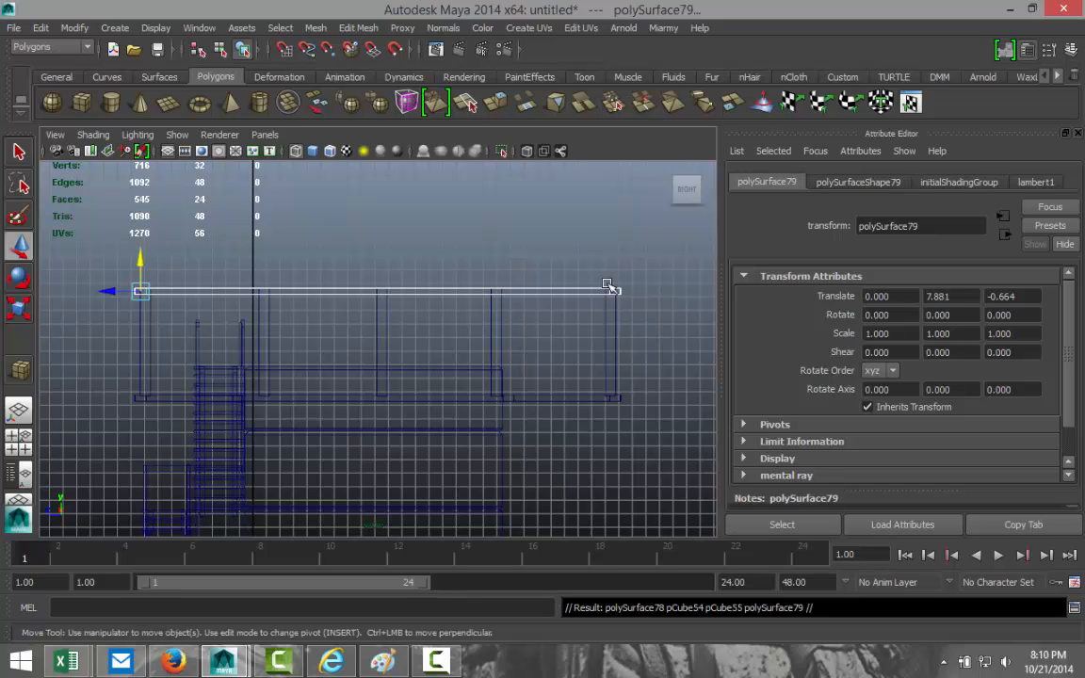
{"action": "left_click_drag", "start_coordinate": [139, 261], "coordinate": [142, 293]}
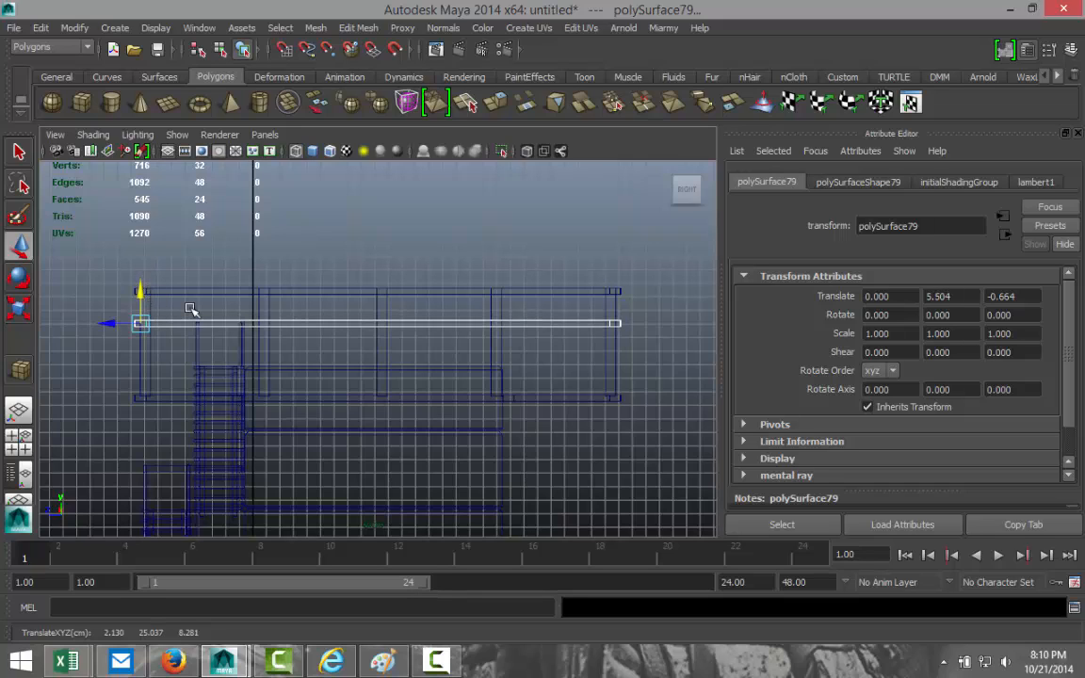
{"action": "key", "text": "ctrl+d"}
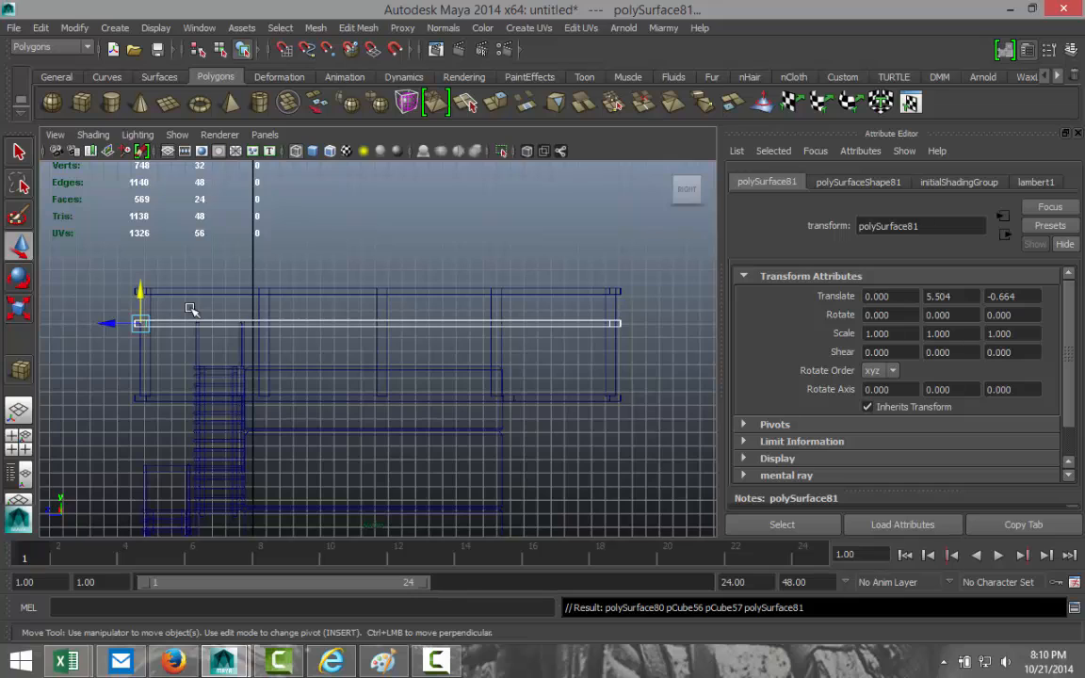
{"action": "left_click_drag", "start_coordinate": [140, 290], "coordinate": [144, 325]}
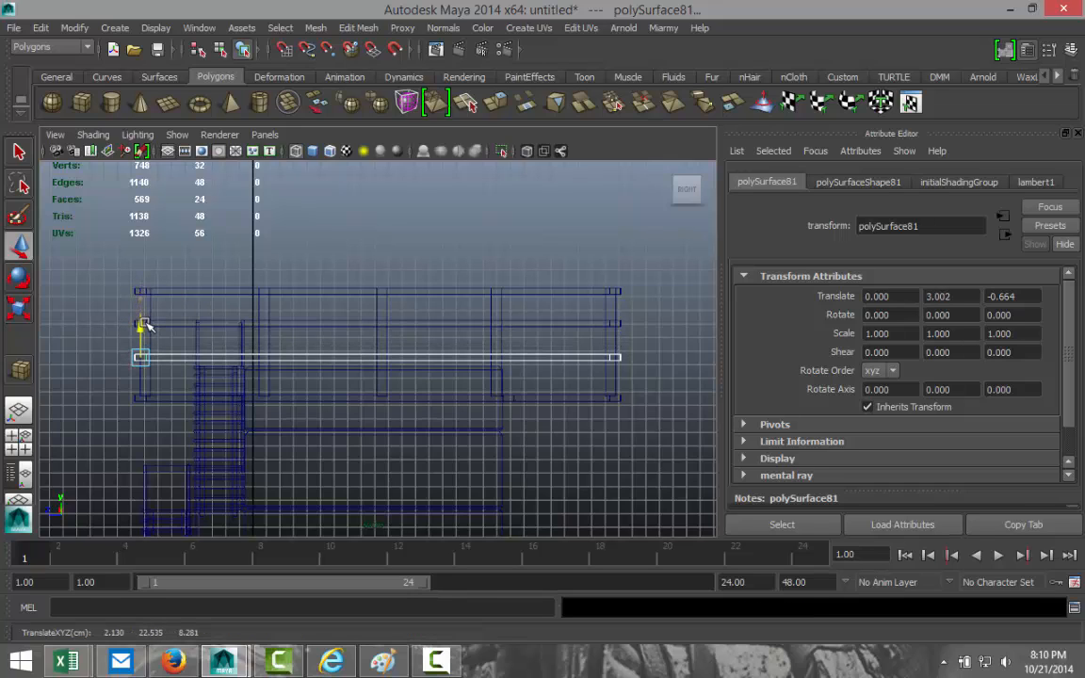
{"action": "key", "text": "space"}
{"action": "key", "text": "space"}
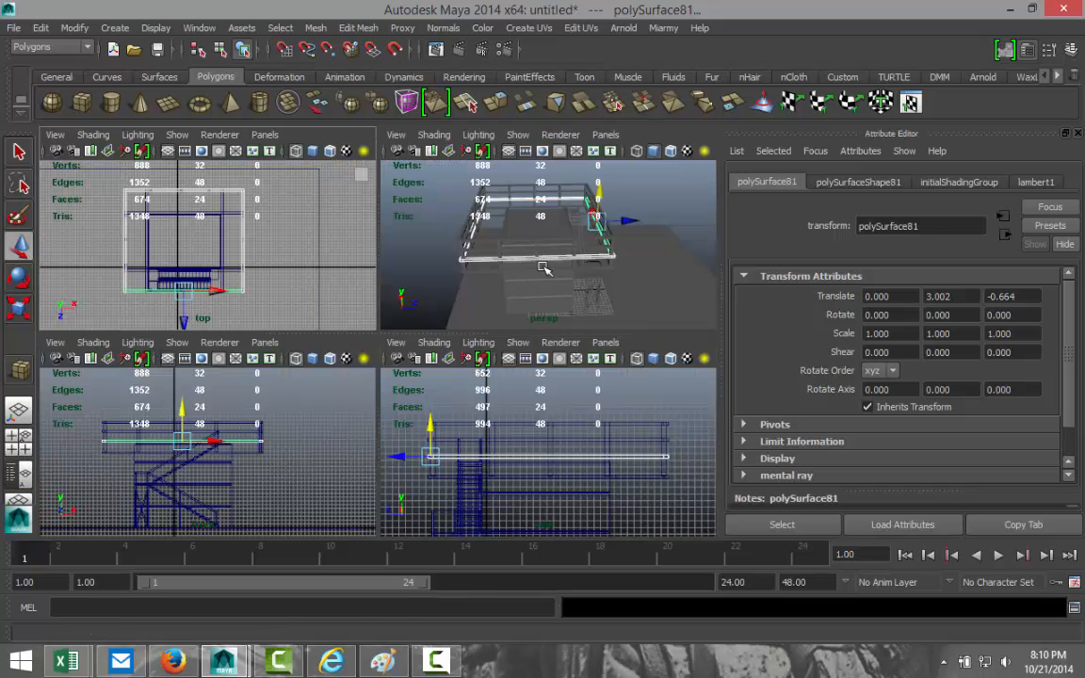
{"action": "left_click", "coordinate": [596, 350]}
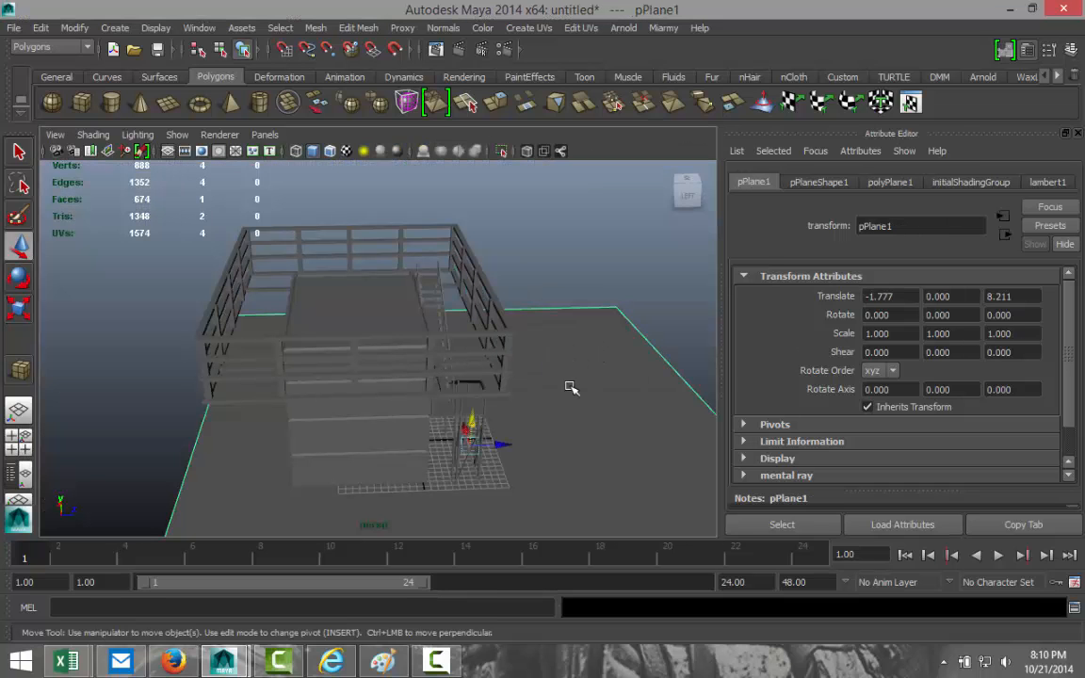
Extrude the top face of the uppermost block and raise it well above the railings to form a tall room.
{"action": "left_click_drag", "start_coordinate": [571, 386], "coordinate": [431, 365], "text": "alt"}
{"action": "scroll", "coordinate": [569, 342], "scroll_direction": "up", "scroll_amount": 2}
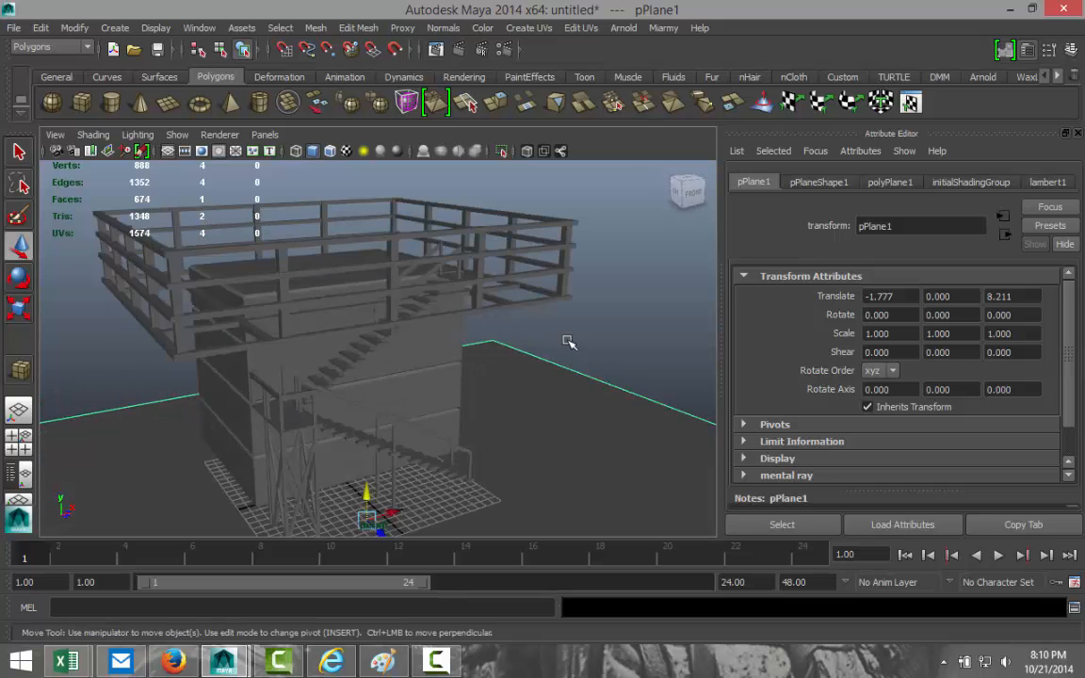
{"action": "scroll", "coordinate": [603, 376], "scroll_direction": "up", "scroll_amount": 5}
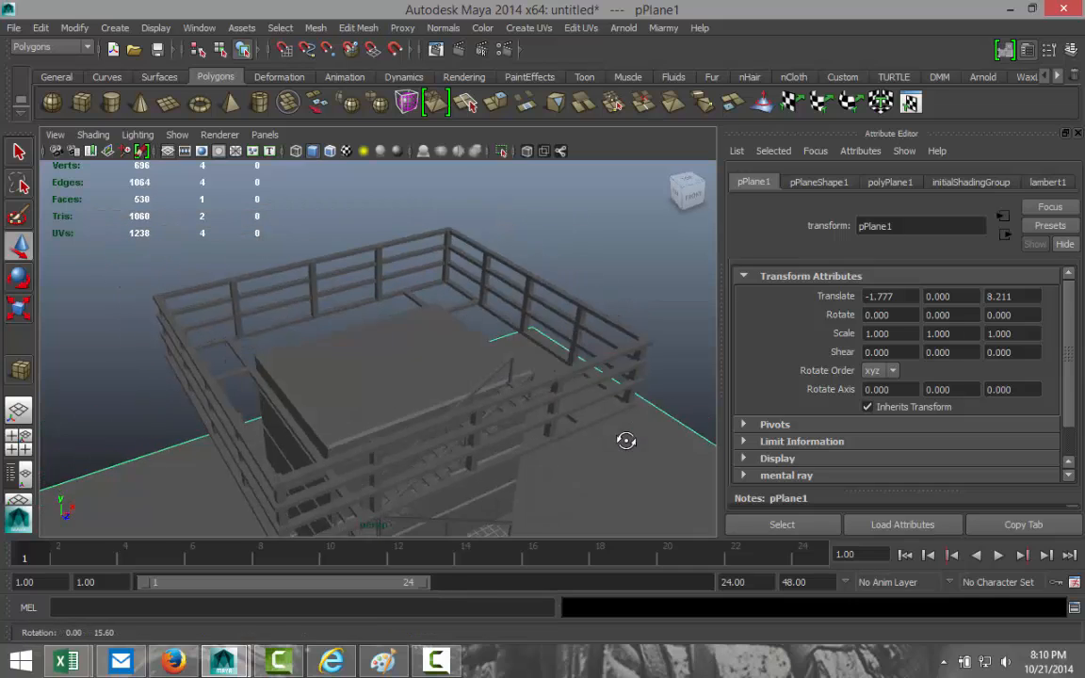
{"action": "left_click", "coordinate": [389, 365]}
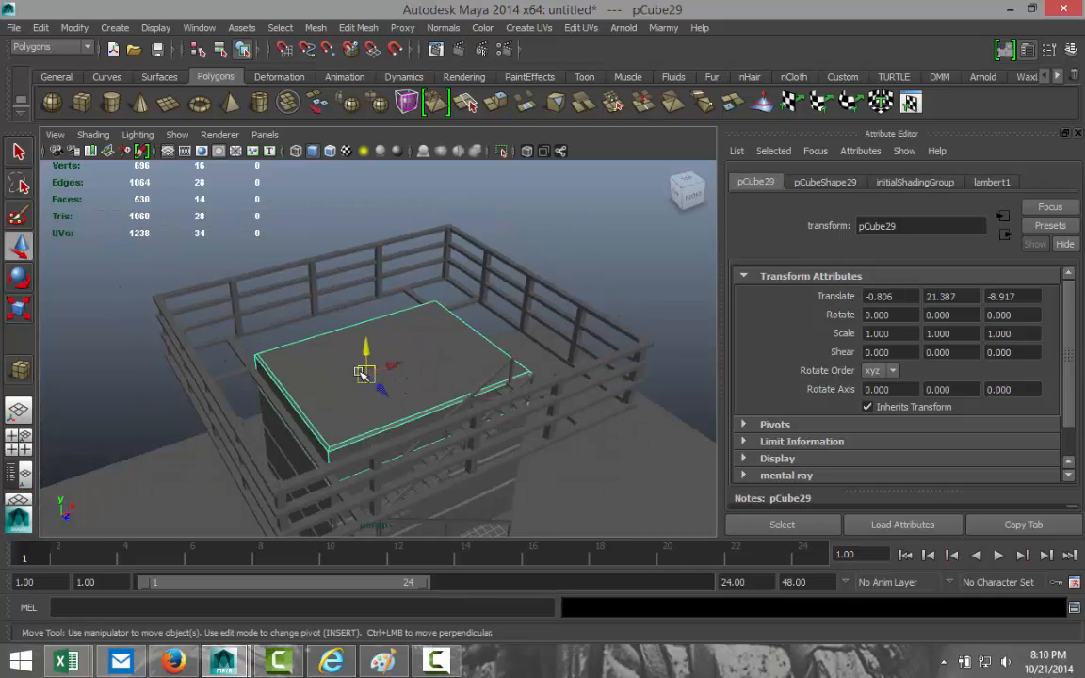
{"action": "right_click", "coordinate": [321, 366]}
{"action": "left_click", "coordinate": [321, 365]}
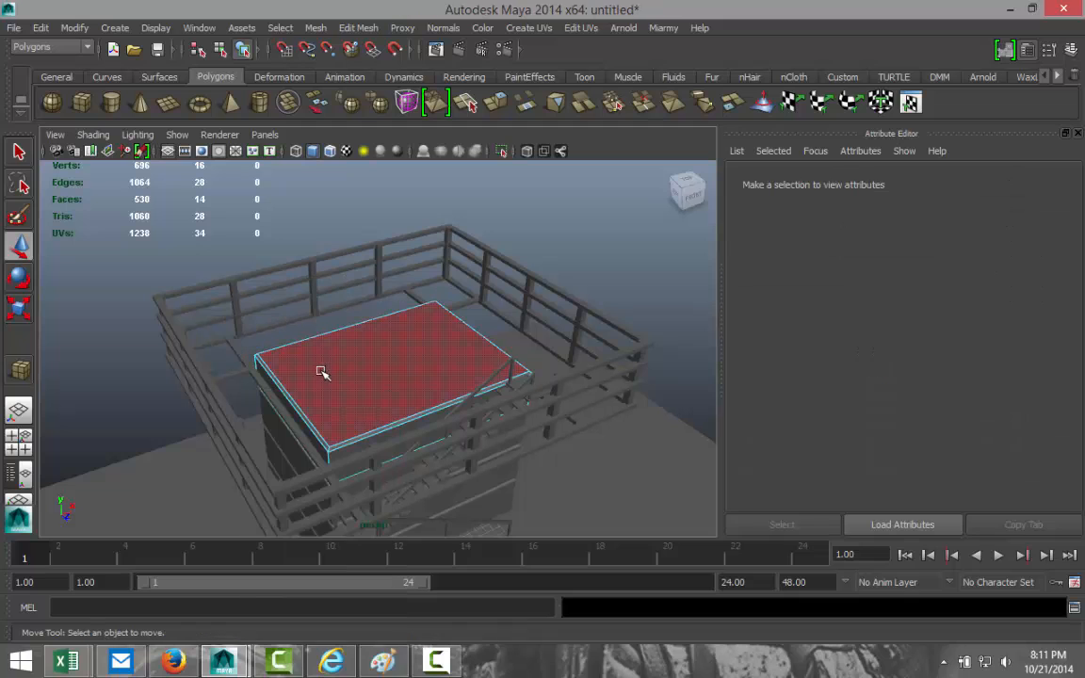
{"action": "left_click", "coordinate": [351, 373]}
{"action": "left_click", "coordinate": [357, 28]}
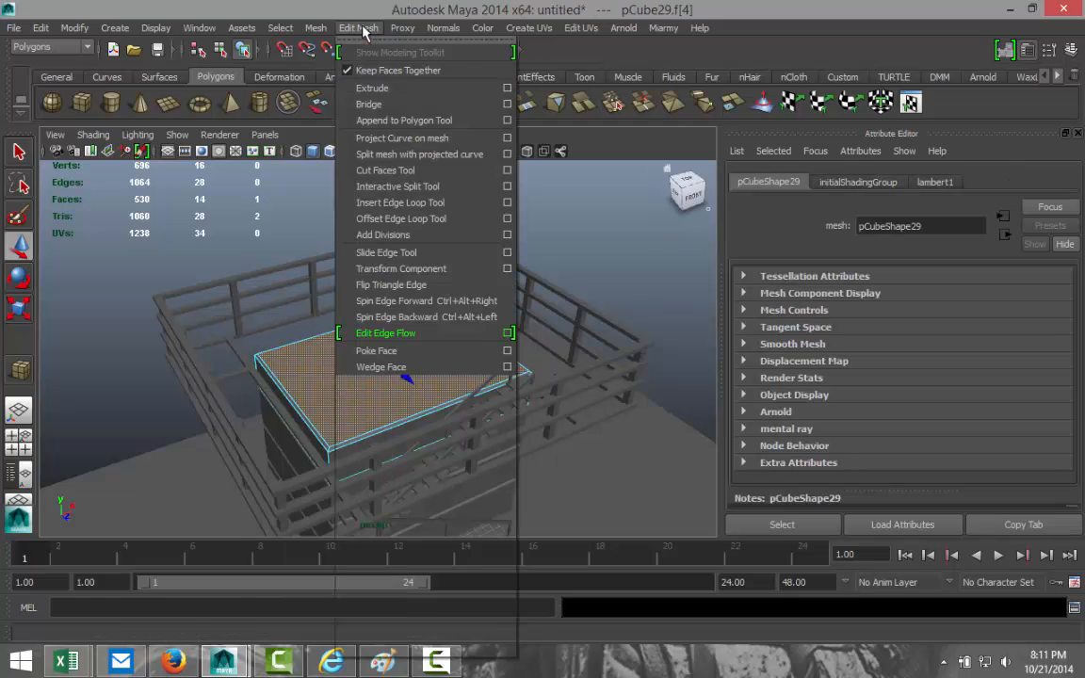
{"action": "left_click", "coordinate": [403, 88]}
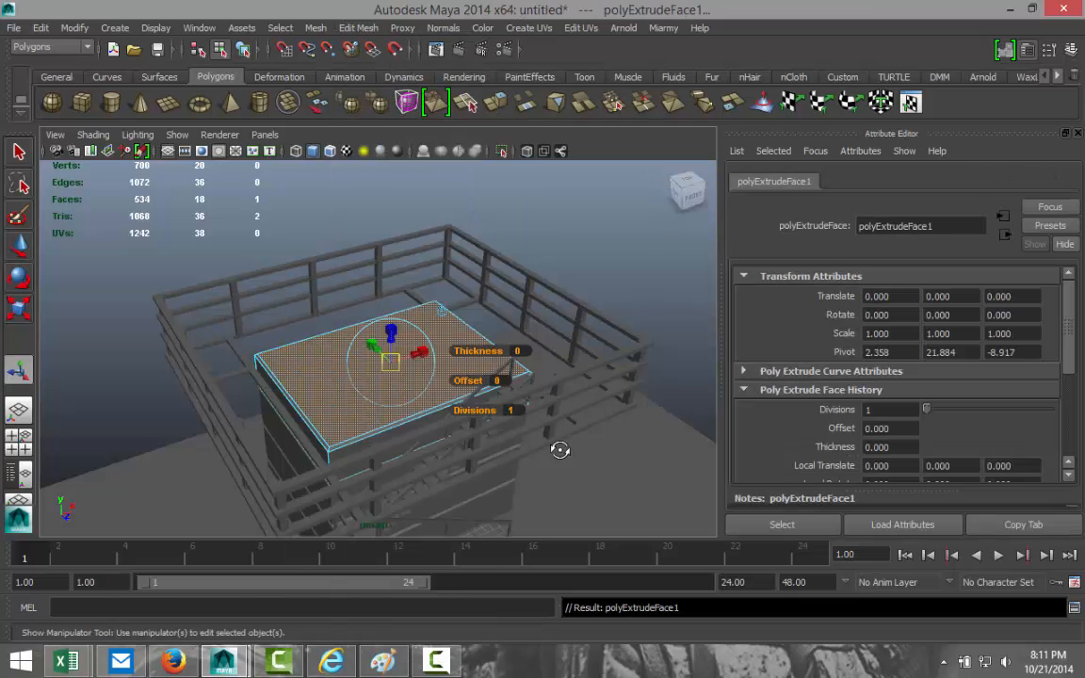
{"action": "left_click_drag", "start_coordinate": [559, 449], "coordinate": [527, 424], "text": "alt"}
{"action": "key", "text": "w"}
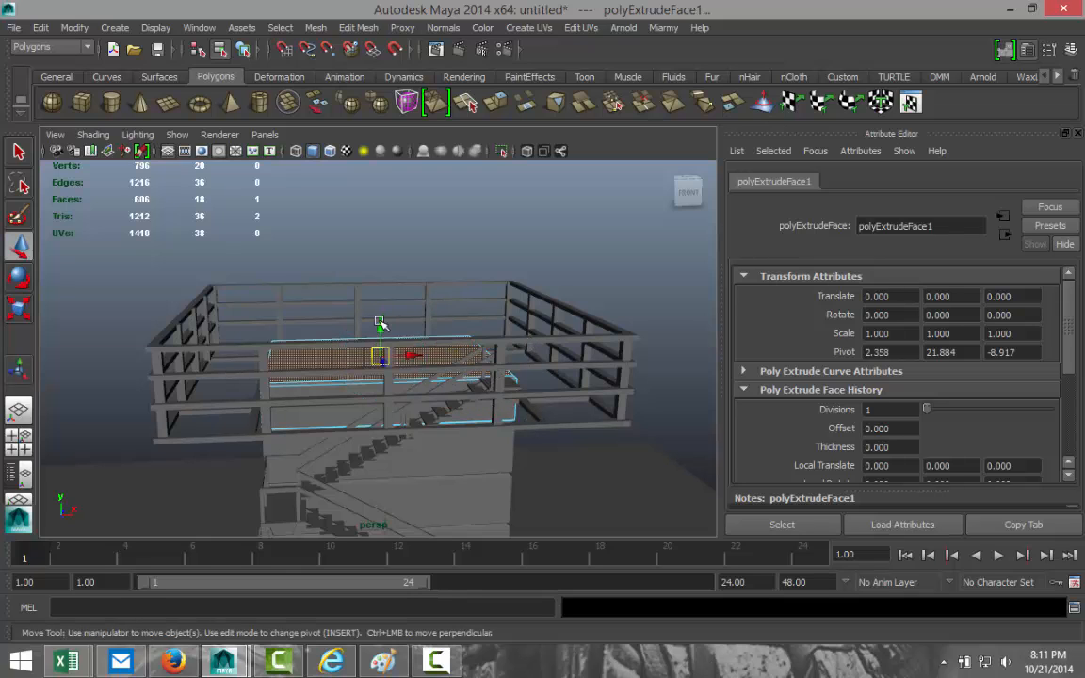
{"action": "left_click_drag", "start_coordinate": [381, 325], "coordinate": [392, 154]}
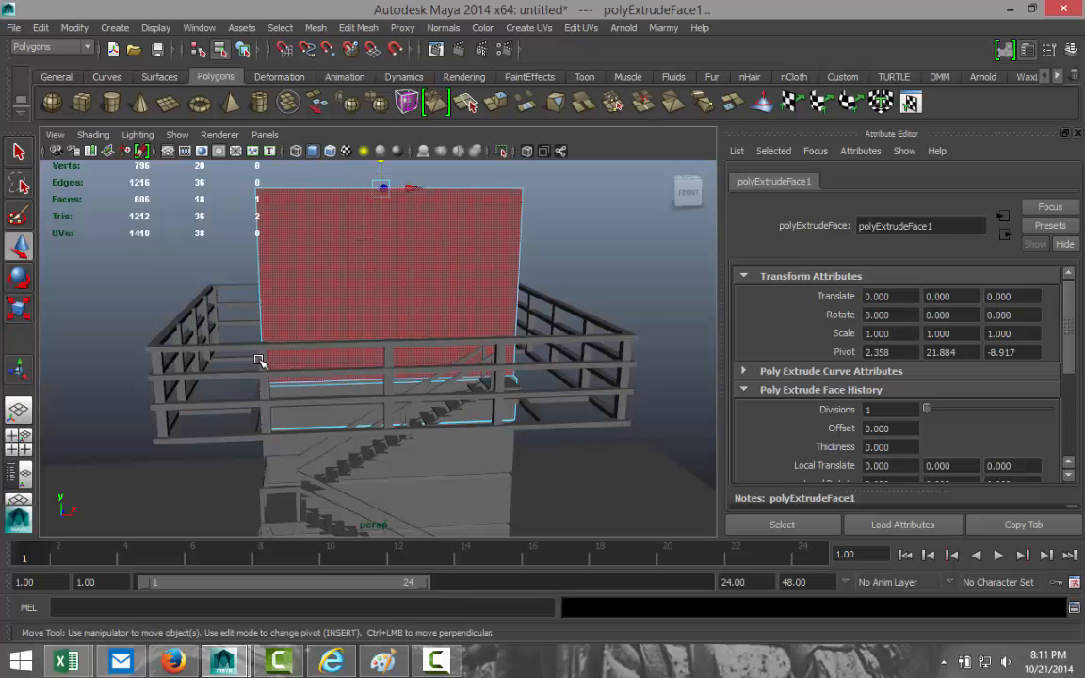
Extrude the room's narrow end wall, scale the new face down to a window shape, and raise it to Y of about 33.97.
{"action": "left_click_drag", "start_coordinate": [259, 358], "coordinate": [344, 396], "text": "alt"}
{"action": "left_click_drag", "start_coordinate": [394, 448], "coordinate": [383, 405], "text": "alt"}
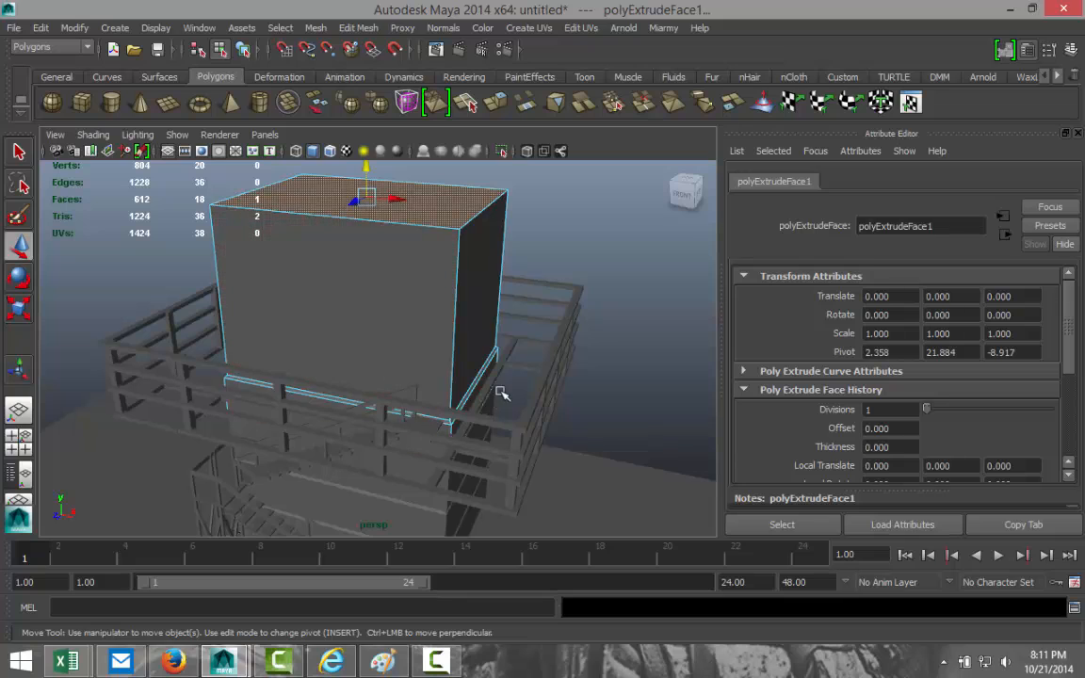
{"action": "left_click_drag", "start_coordinate": [429, 347], "coordinate": [525, 382], "text": "alt"}
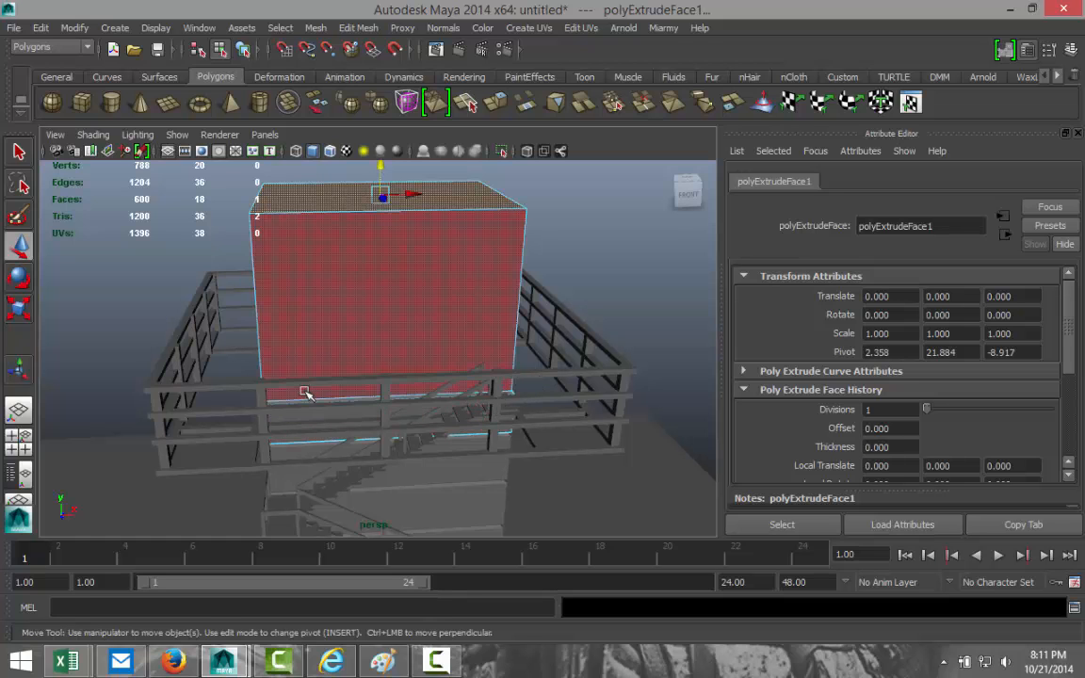
{"action": "left_click_drag", "start_coordinate": [217, 373], "coordinate": [379, 365], "text": "alt"}
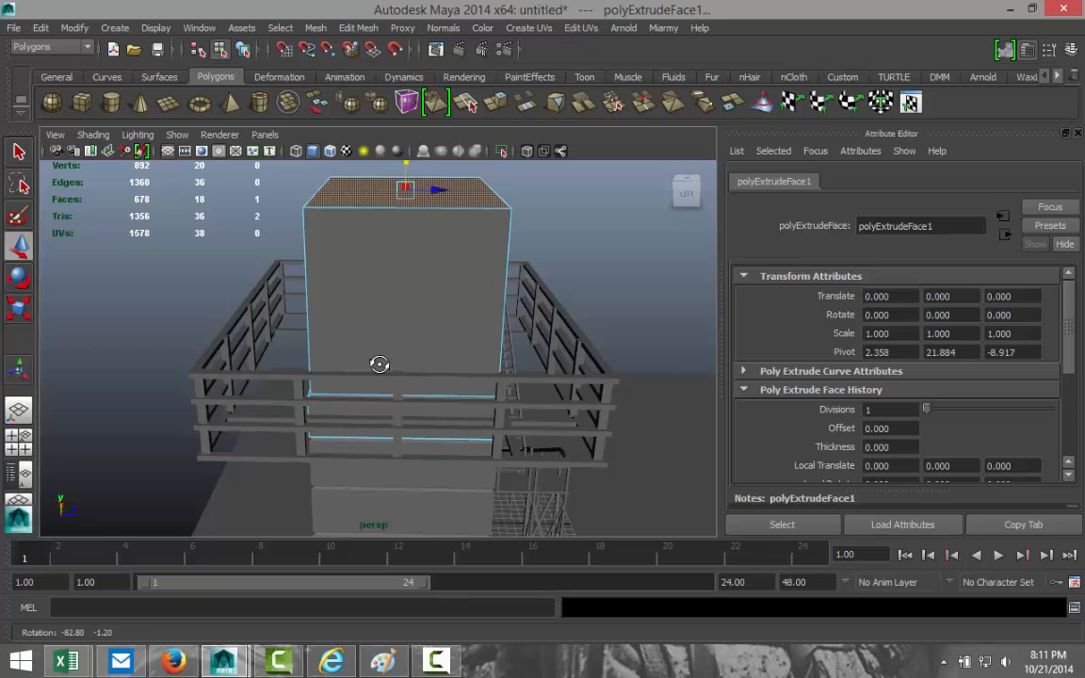
{"action": "left_click_drag", "start_coordinate": [400, 320], "coordinate": [372, 311], "text": "alt"}
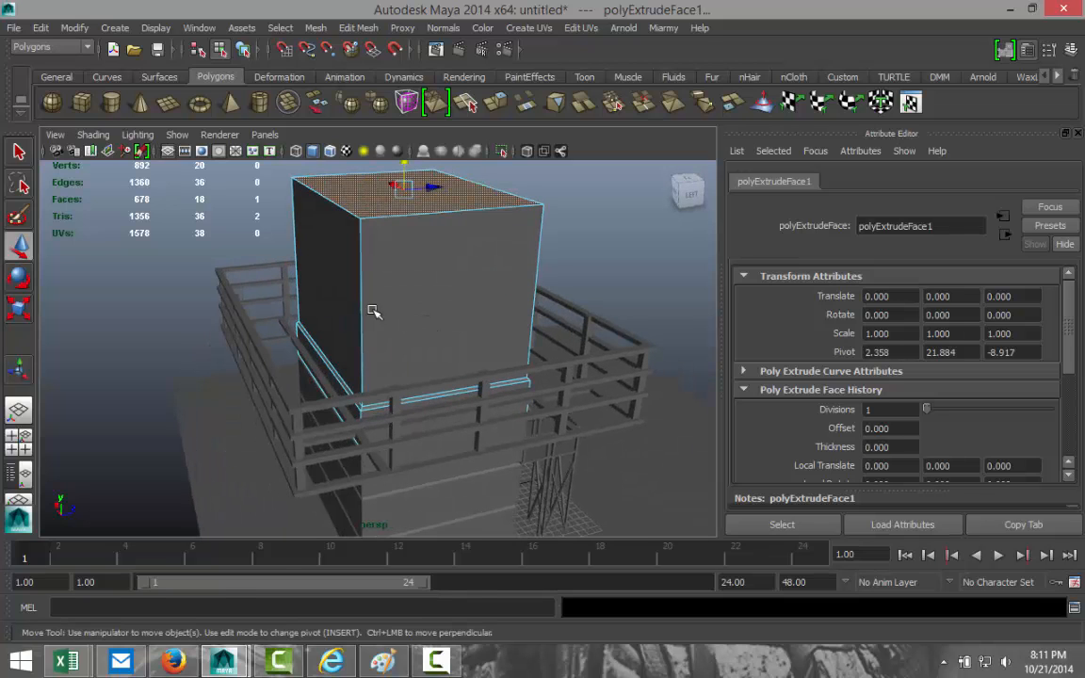
{"action": "mouse_move", "coordinate": [445, 312]}
{"action": "left_mouse_down", "text": "alt"}
{"action": "mouse_move", "coordinate": [352, 304]}
{"action": "mouse_move", "coordinate": [447, 297]}
{"action": "left_mouse_up", "text": "alt"}
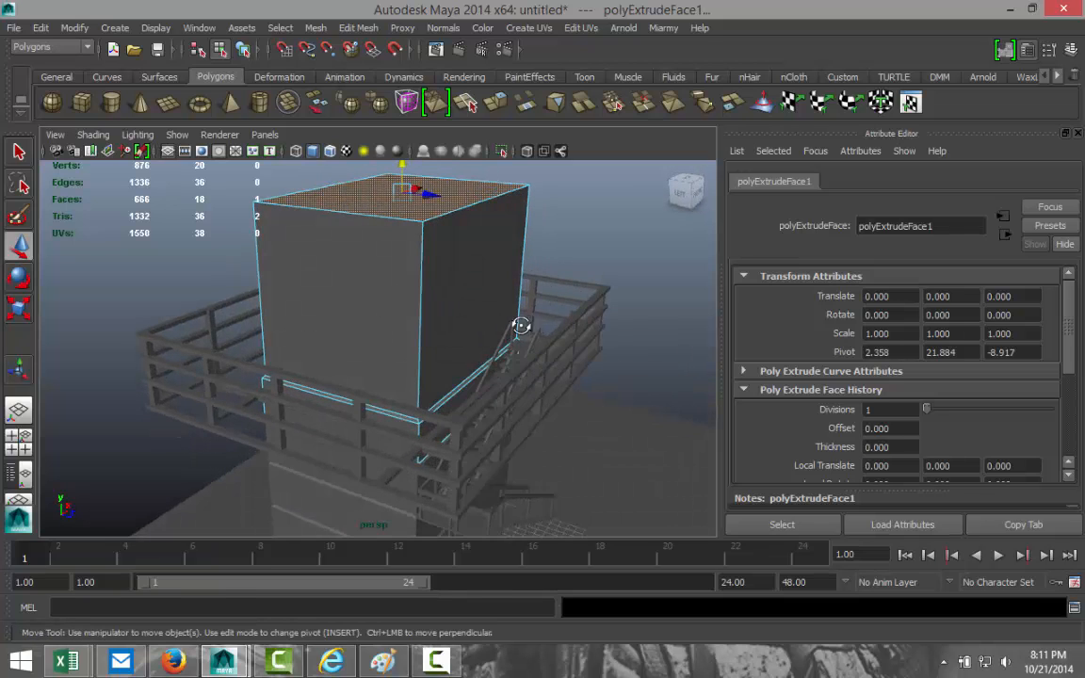
{"action": "left_click_drag", "start_coordinate": [521, 326], "coordinate": [550, 351], "text": "alt"}
{"action": "left_click", "coordinate": [447, 297]}
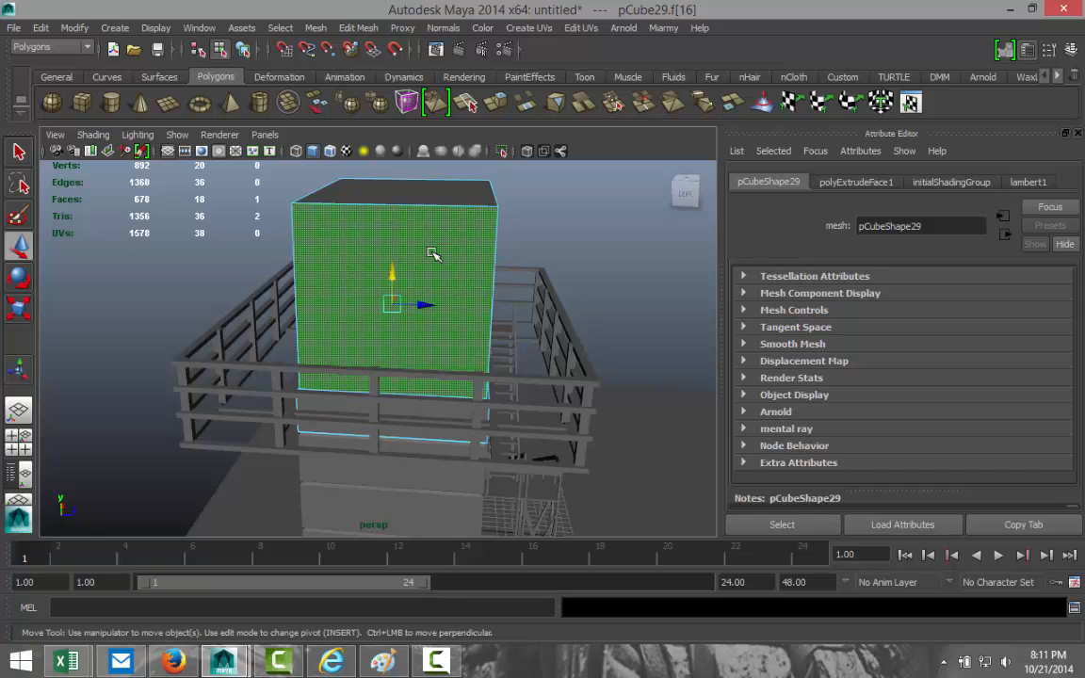
{"action": "right_click", "coordinate": [431, 254]}
{"action": "right_click_drag", "start_coordinate": [452, 274], "coordinate": [464, 299]}
{"action": "left_click", "coordinate": [361, 27]}
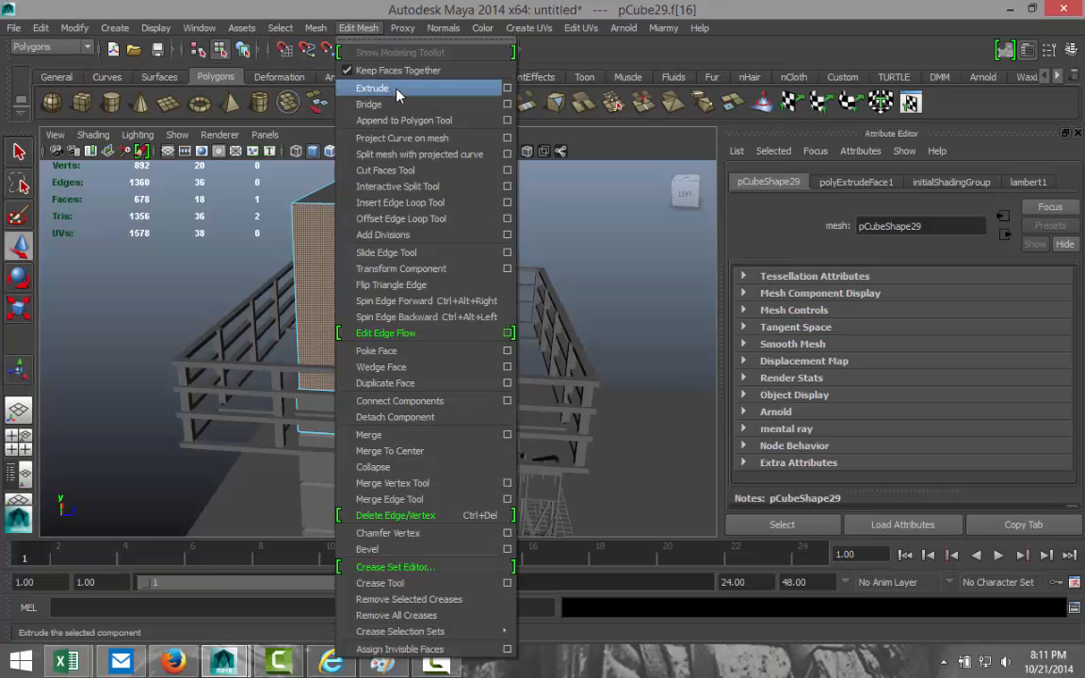
{"action": "left_click", "coordinate": [396, 86]}
{"action": "key", "text": "r"}
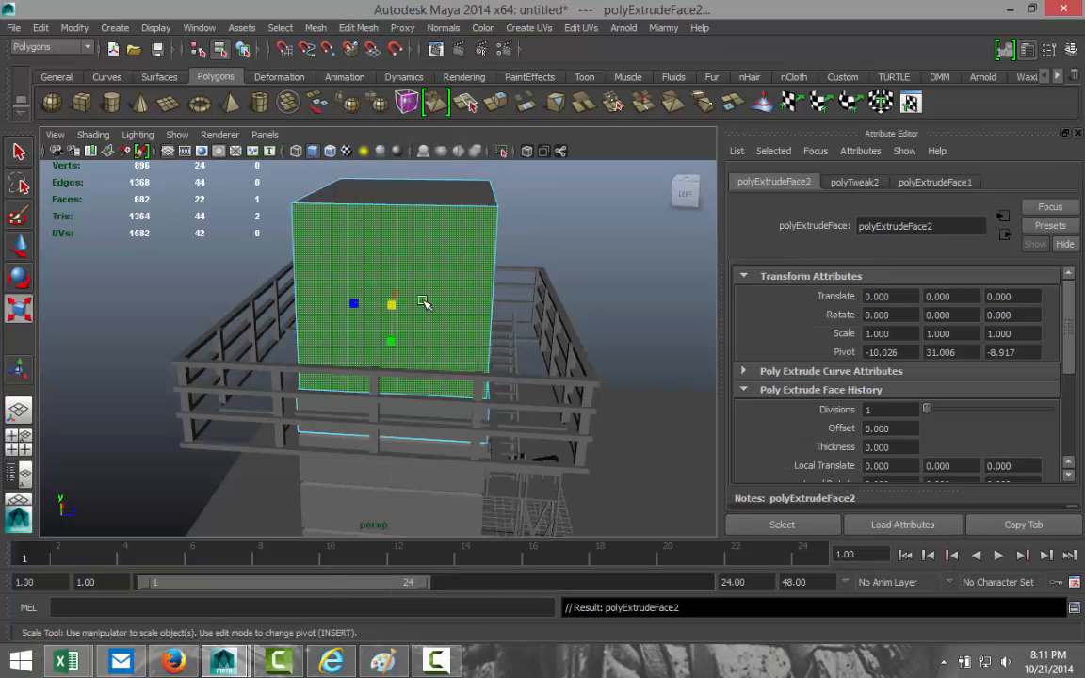
{"action": "mouse_move", "coordinate": [393, 305]}
{"action": "left_mouse_down"}
{"action": "mouse_move", "coordinate": [345, 310]}
{"action": "mouse_move", "coordinate": [320, 283]}
{"action": "mouse_move", "coordinate": [390, 341]}
{"action": "mouse_move", "coordinate": [391, 326]}
{"action": "left_mouse_up"}
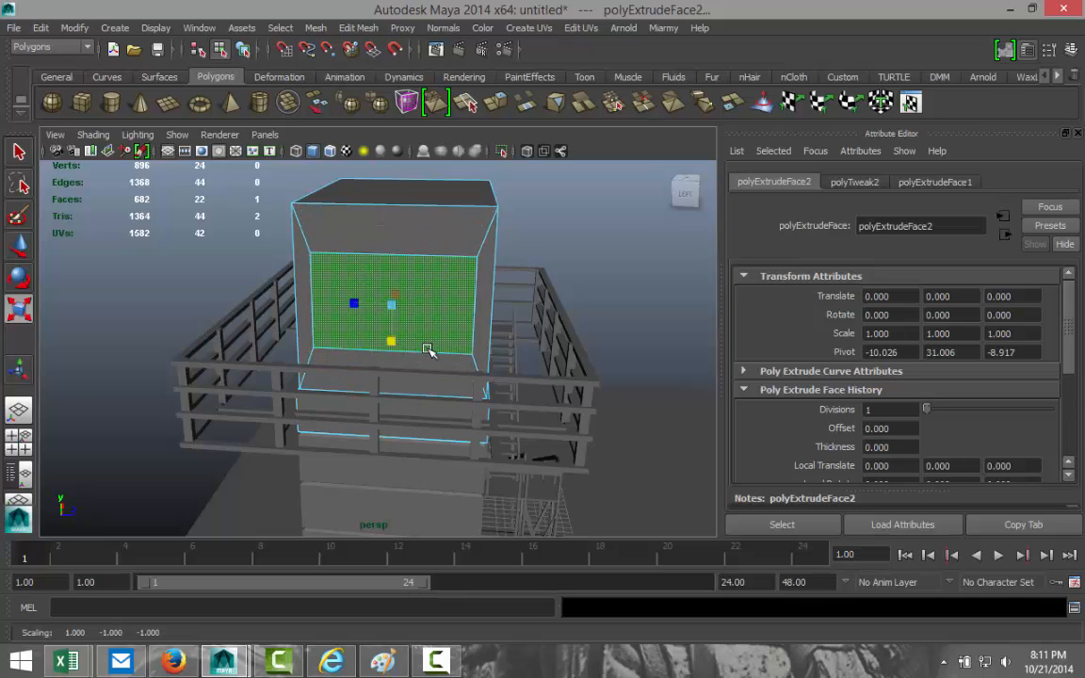
{"action": "key", "text": "w"}
{"action": "left_click_drag", "start_coordinate": [391, 264], "coordinate": [394, 242]}
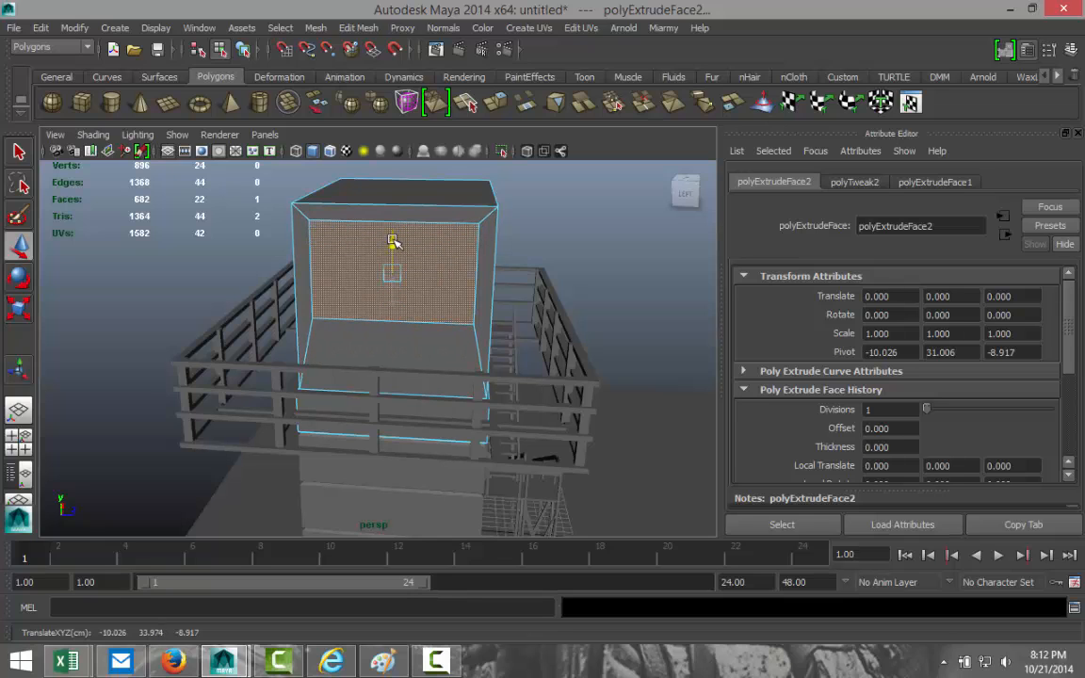
Extrude the window face on the end wall slightly outward, to X of about -10.45.
{"action": "left_click", "coordinate": [358, 27]}
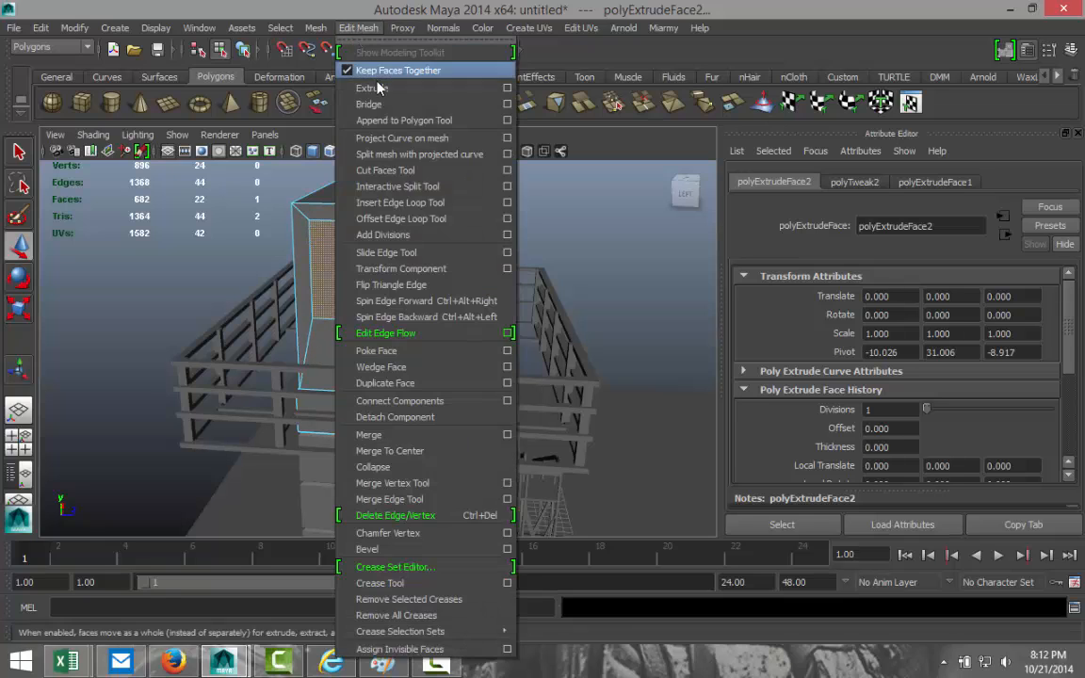
{"action": "left_click", "coordinate": [372, 87]}
{"action": "left_click_drag", "start_coordinate": [476, 281], "coordinate": [403, 330], "text": "alt"}
{"action": "key", "text": "w"}
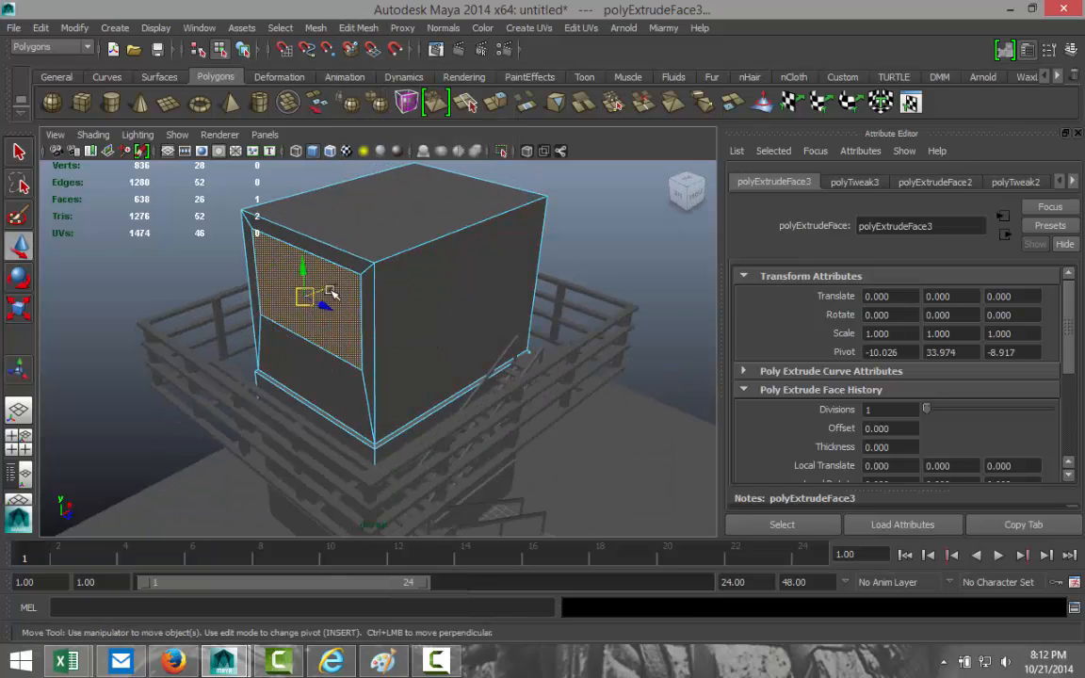
{"action": "left_click_drag", "start_coordinate": [334, 290], "coordinate": [333, 293]}
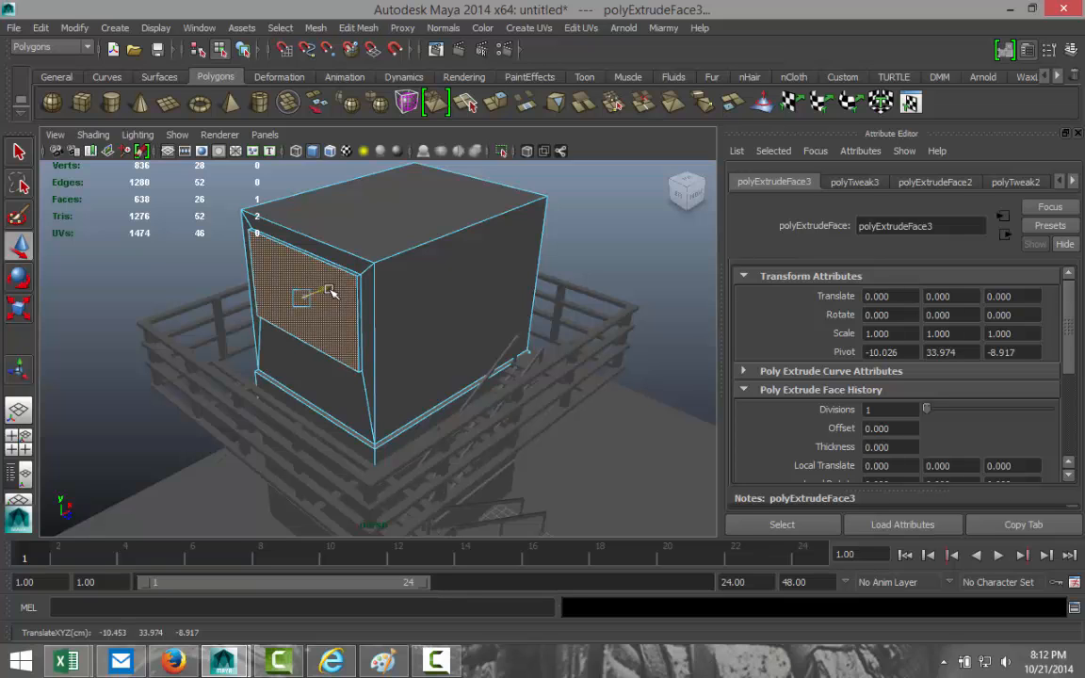
Extrude the raised window face again and scale it slightly inward to leave a thin frame border.
{"action": "left_click", "coordinate": [362, 29]}
{"action": "left_click", "coordinate": [372, 85]}
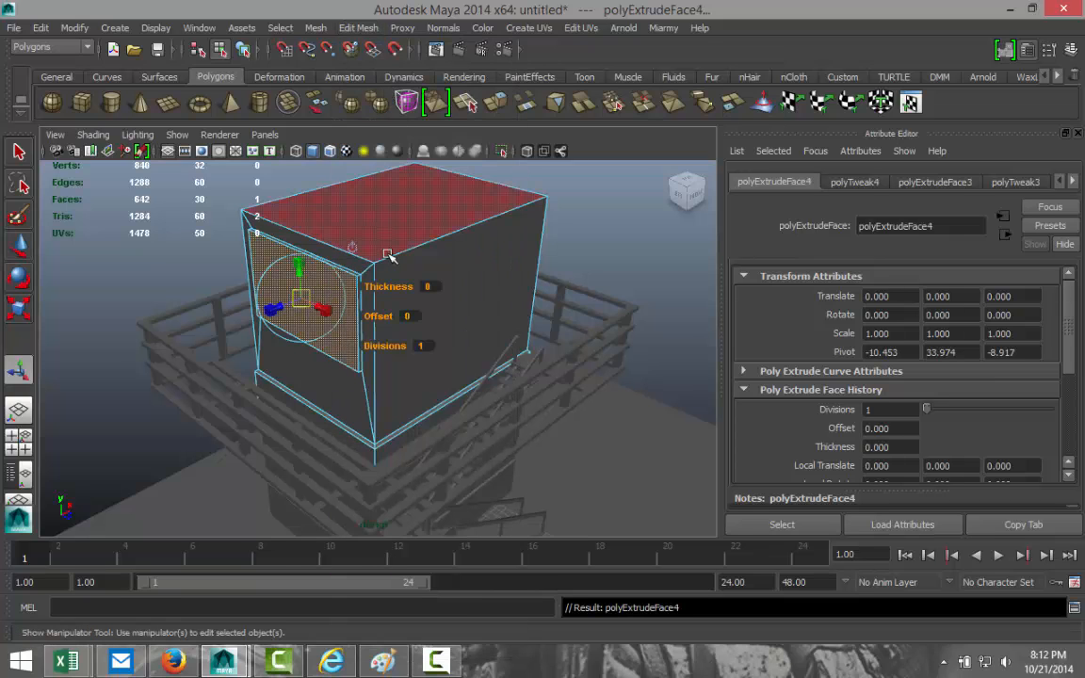
{"action": "key", "text": "r"}
{"action": "left_click_drag", "start_coordinate": [292, 298], "coordinate": [293, 296]}
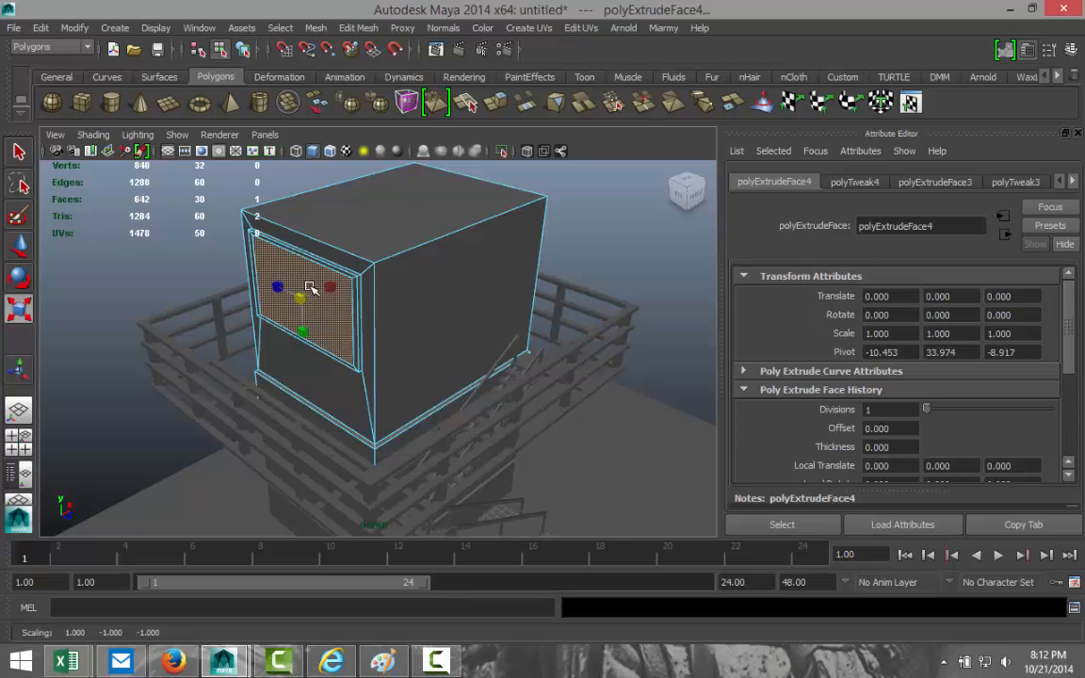
Extrude the inner window face and recess it into the frame, to X of about -9.90.
{"action": "left_click", "coordinate": [356, 28]}
{"action": "left_click", "coordinate": [382, 86]}
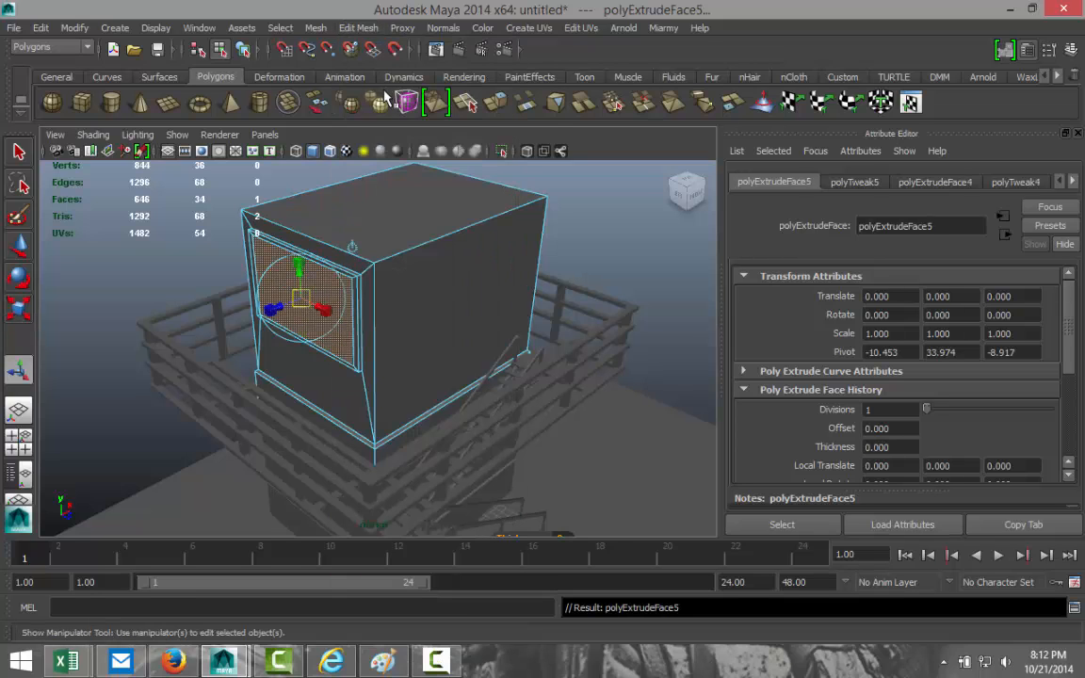
{"action": "key", "text": "w"}
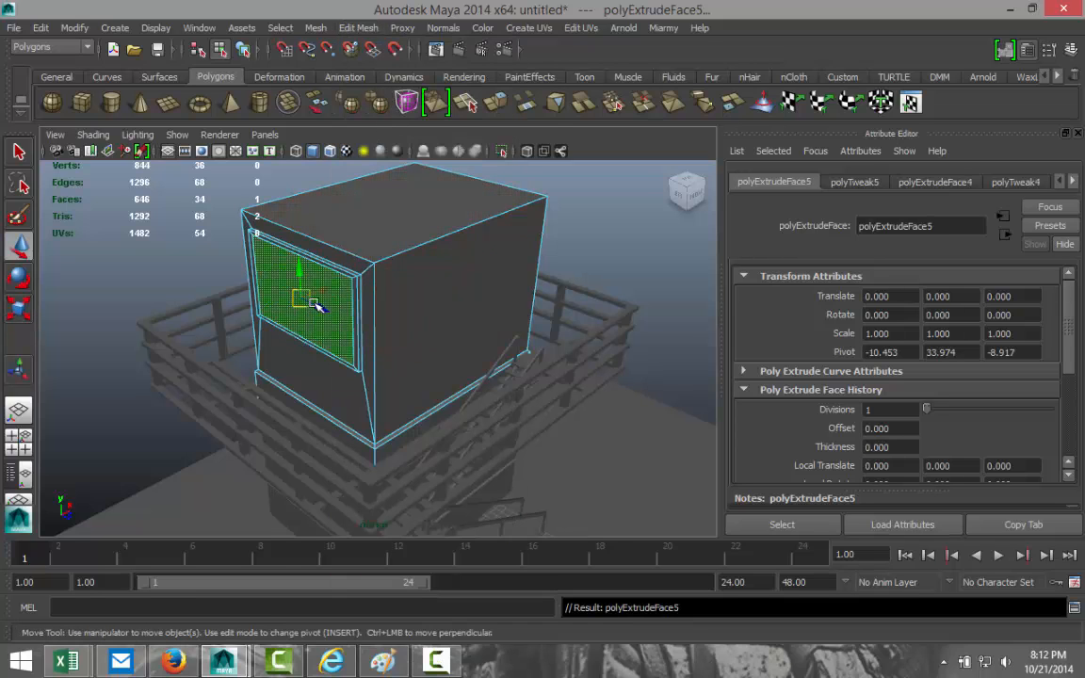
{"action": "middle_click_drag", "start_coordinate": [325, 288], "coordinate": [329, 287]}
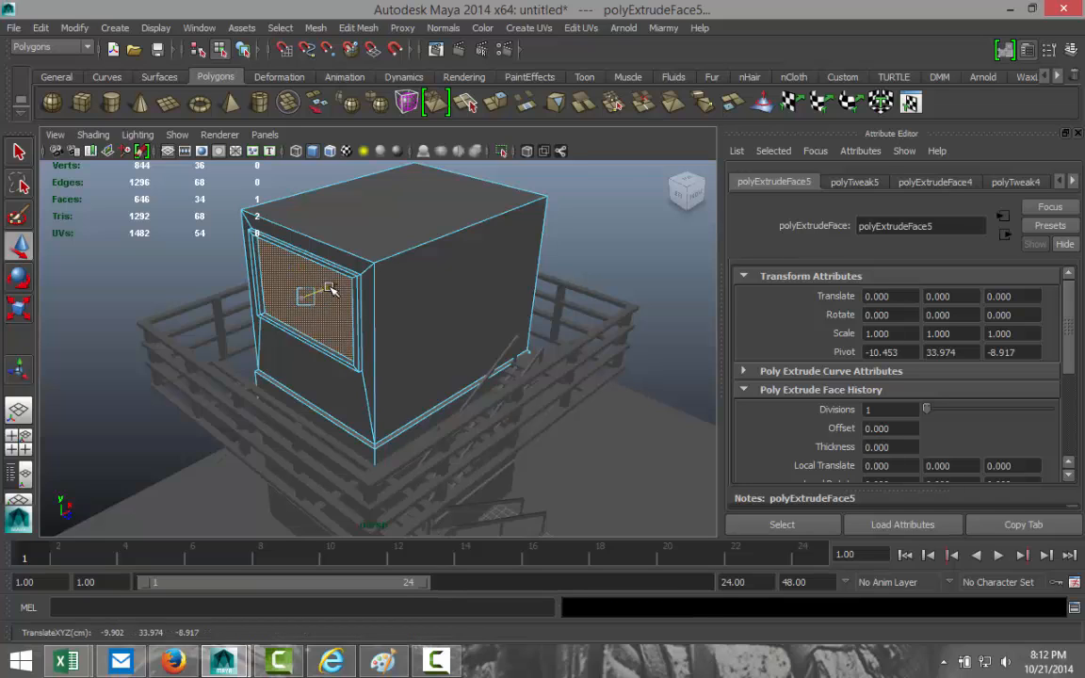
{"action": "left_click", "coordinate": [162, 223]}
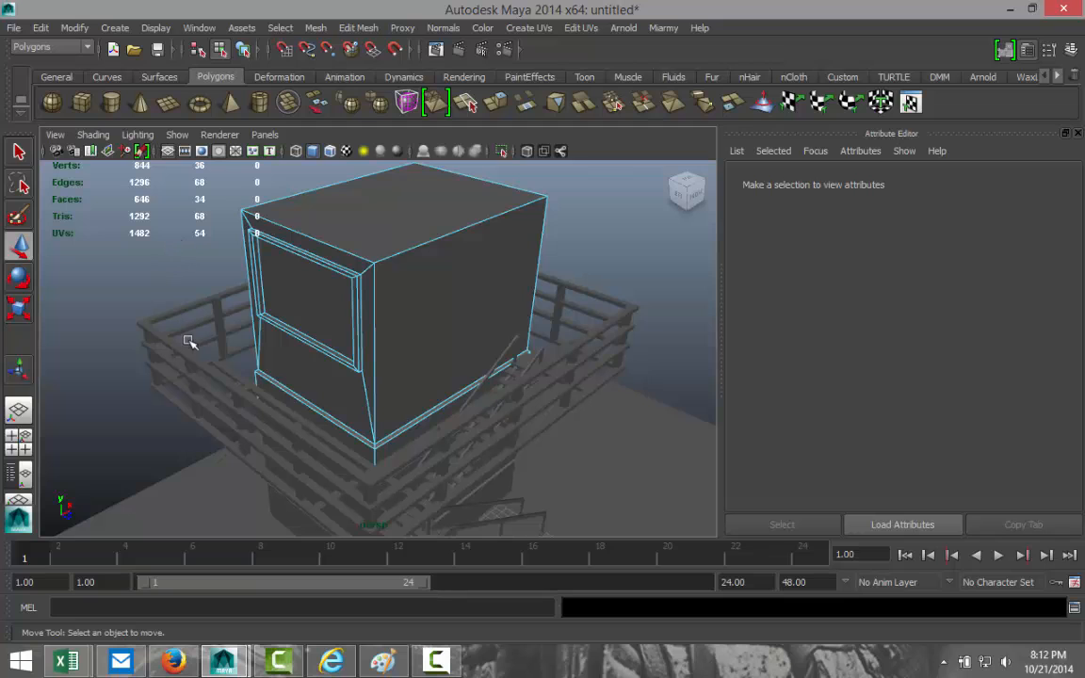
Delete the four diagonal edges joining the window frame's corners to the corners of the end wall.
{"action": "left_click_drag", "start_coordinate": [173, 325], "coordinate": [303, 408], "text": "alt"}
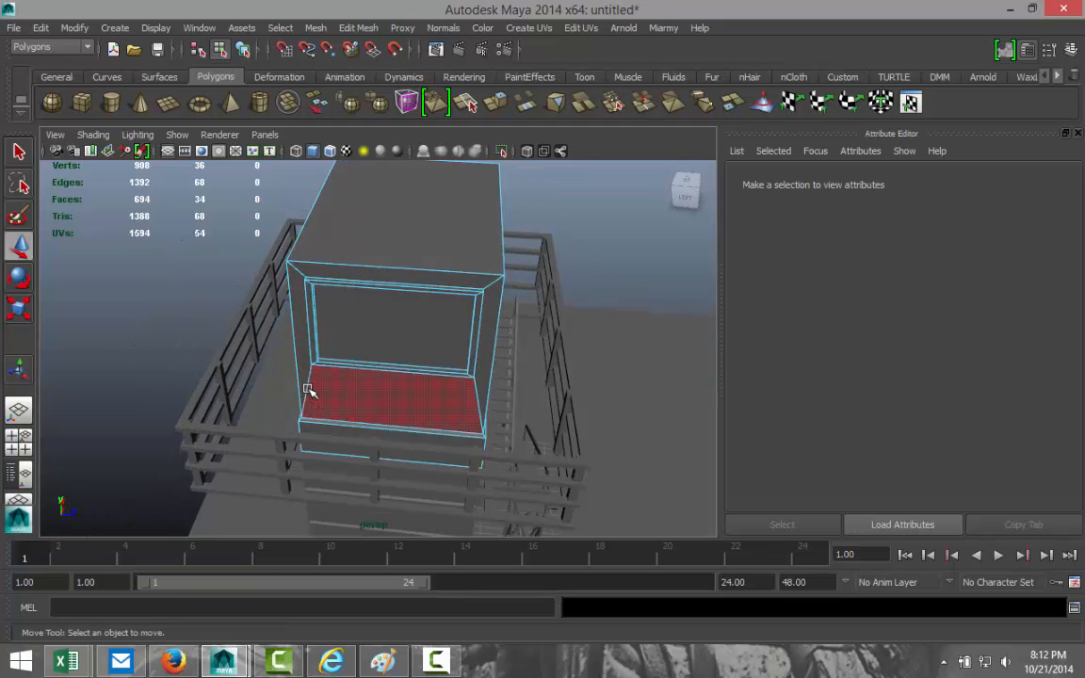
{"action": "right_click_drag", "start_coordinate": [308, 325], "coordinate": [308, 286]}
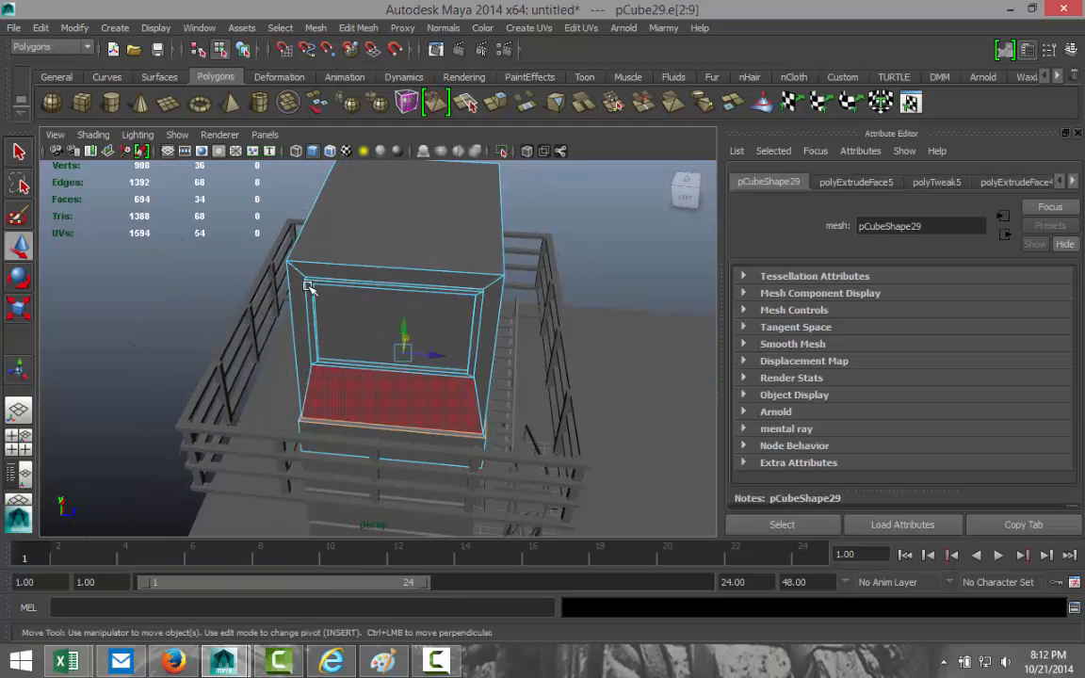
{"action": "left_click", "coordinate": [297, 275]}
{"action": "left_click", "coordinate": [487, 288], "text": "shift"}
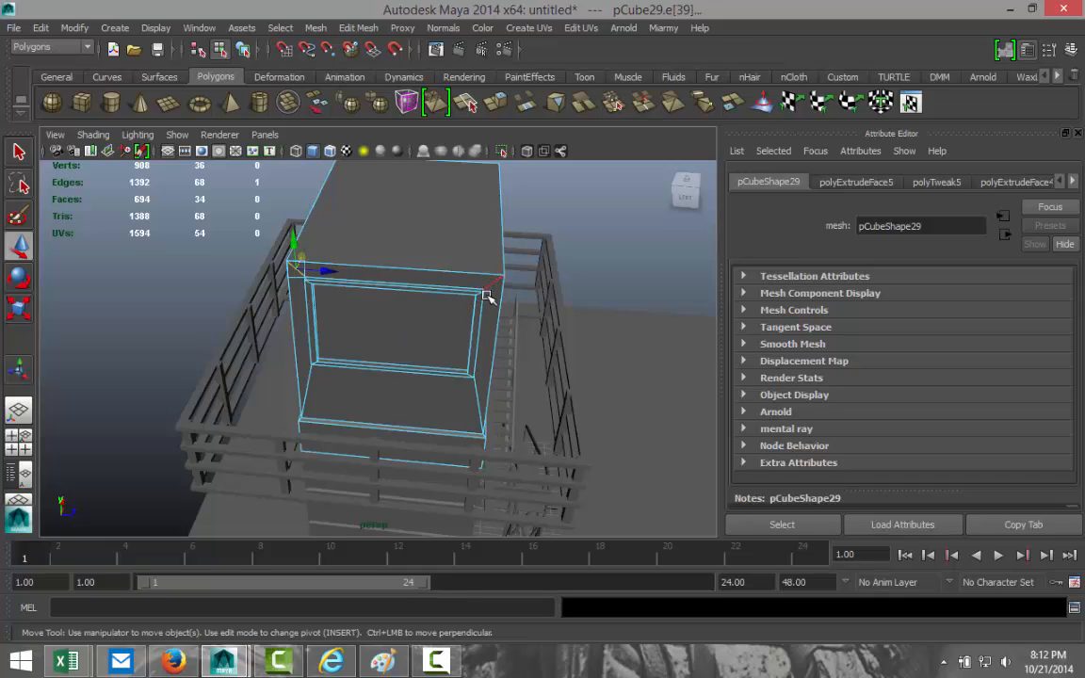
{"action": "left_click", "coordinate": [476, 395], "text": "shift"}
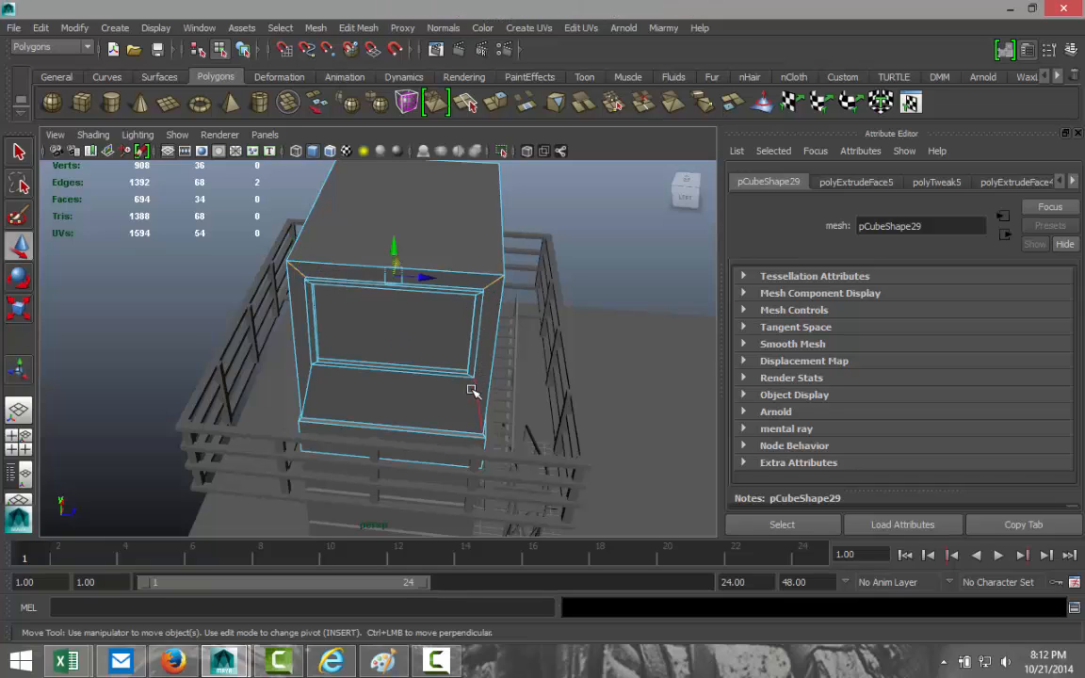
{"action": "left_click", "coordinate": [306, 385], "text": "shift"}
{"action": "key", "text": "Delete"}
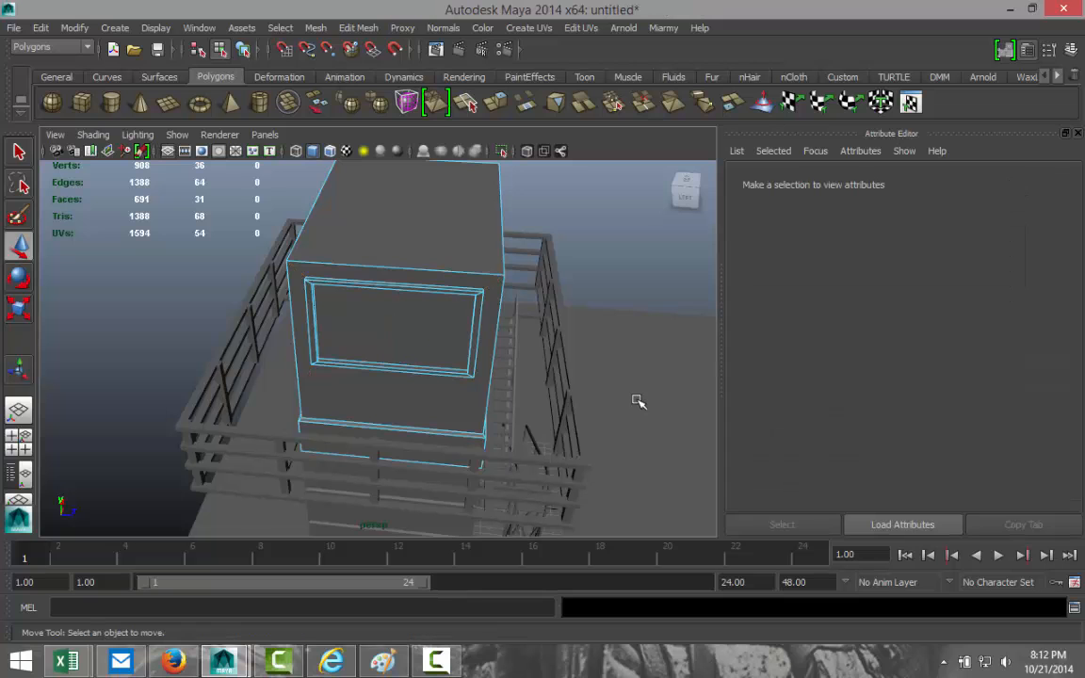
Extrude the wall face on the staircase side and scale it inward in width and height to form a window face.
{"action": "left_click_drag", "start_coordinate": [633, 385], "coordinate": [416, 308], "text": "alt"}
{"action": "left_click", "coordinate": [418, 308]}
{"action": "right_click_drag", "start_coordinate": [417, 294], "coordinate": [416, 327]}
{"action": "left_click", "coordinate": [433, 318]}
{"action": "mouse_move", "coordinate": [431, 320]}
{"action": "left_mouse_down", "text": "alt"}
{"action": "mouse_move", "coordinate": [395, 314]}
{"action": "mouse_move", "coordinate": [431, 306]}
{"action": "left_mouse_up", "text": "alt"}
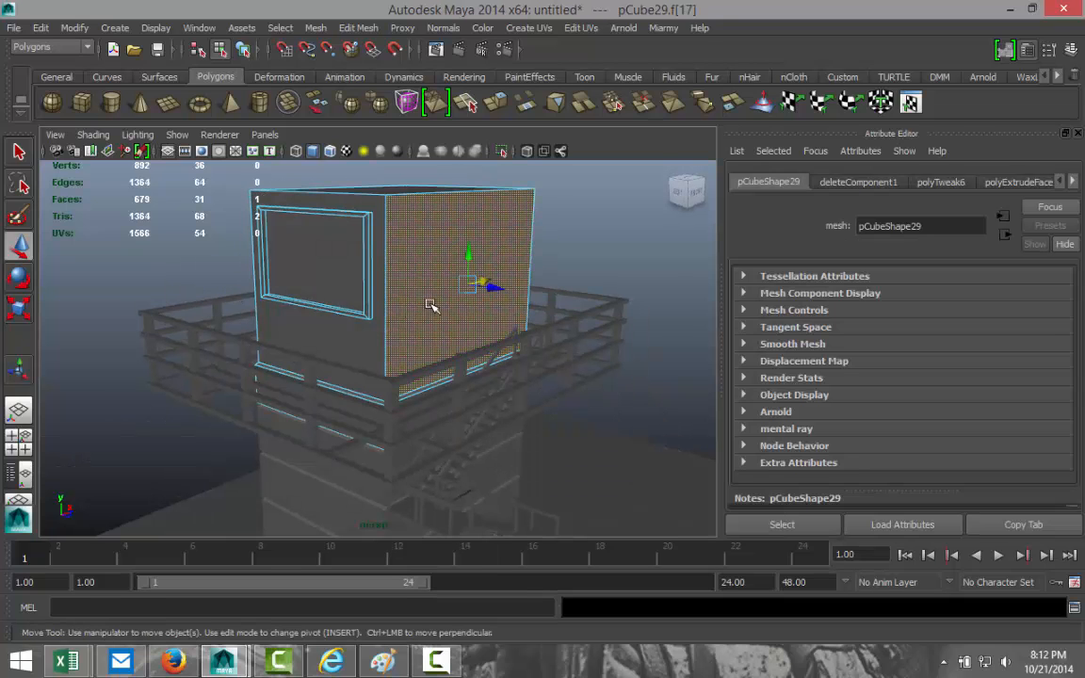
{"action": "left_click", "coordinate": [359, 27]}
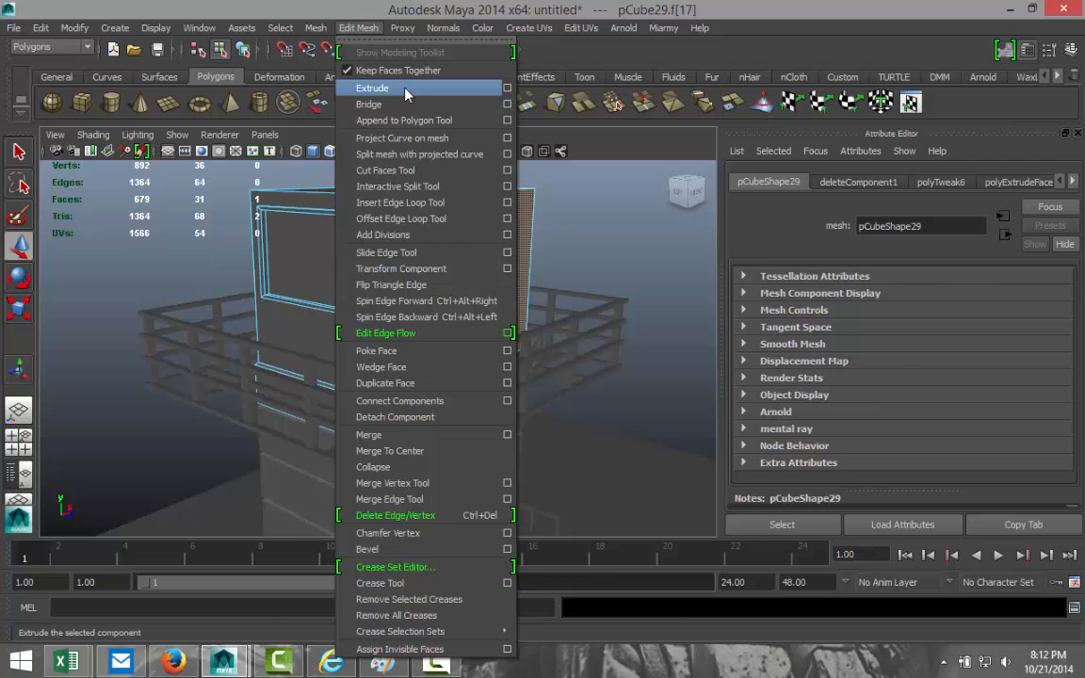
{"action": "left_click", "coordinate": [406, 88]}
{"action": "left_click_drag", "start_coordinate": [581, 310], "coordinate": [528, 335], "text": "alt"}
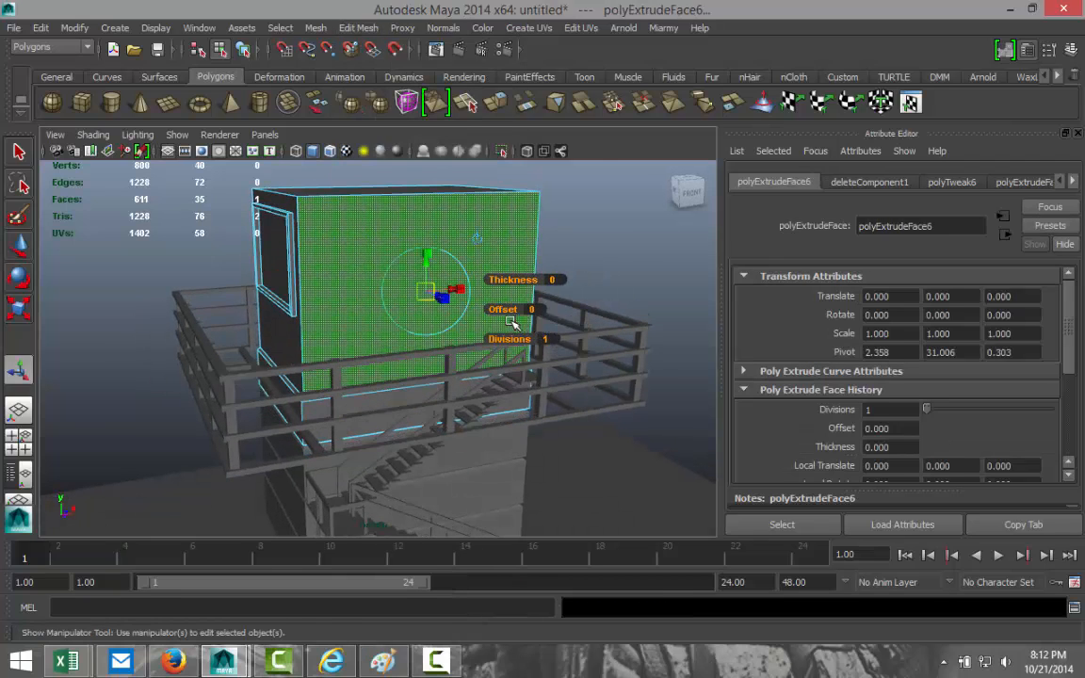
{"action": "key", "text": "r"}
{"action": "left_click_drag", "start_coordinate": [426, 293], "coordinate": [367, 290]}
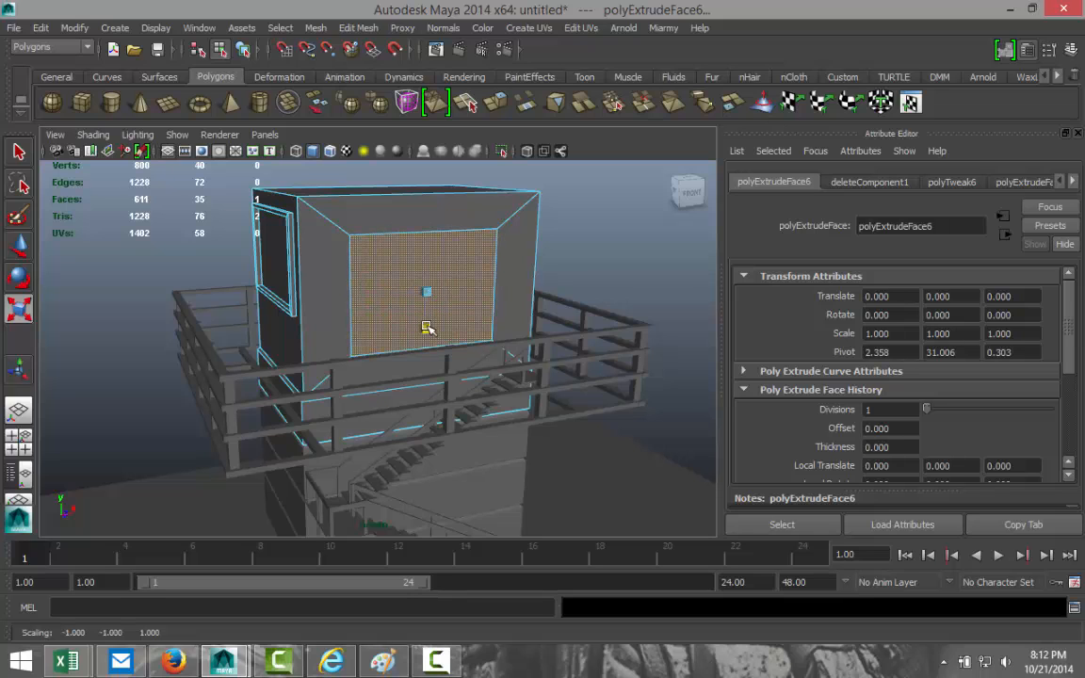
{"action": "left_click_drag", "start_coordinate": [424, 325], "coordinate": [425, 322]}
Raise the new window face to Y of about 34.12, and lower its bottom edge slightly.
{"action": "key", "text": "w"}
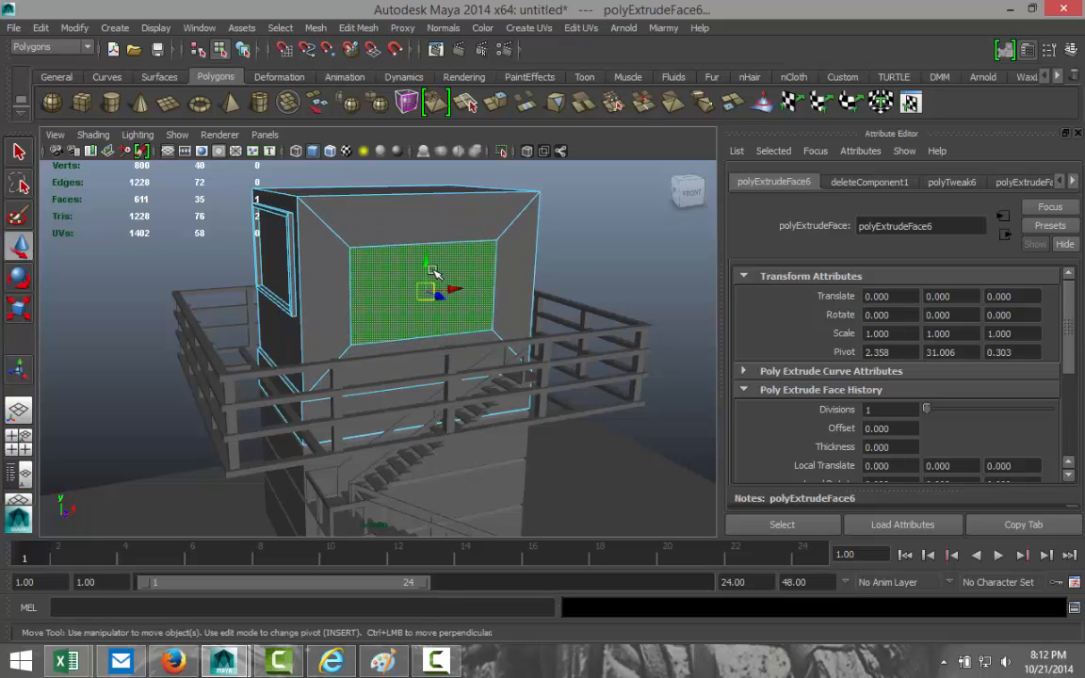
{"action": "left_click_drag", "start_coordinate": [422, 272], "coordinate": [421, 232]}
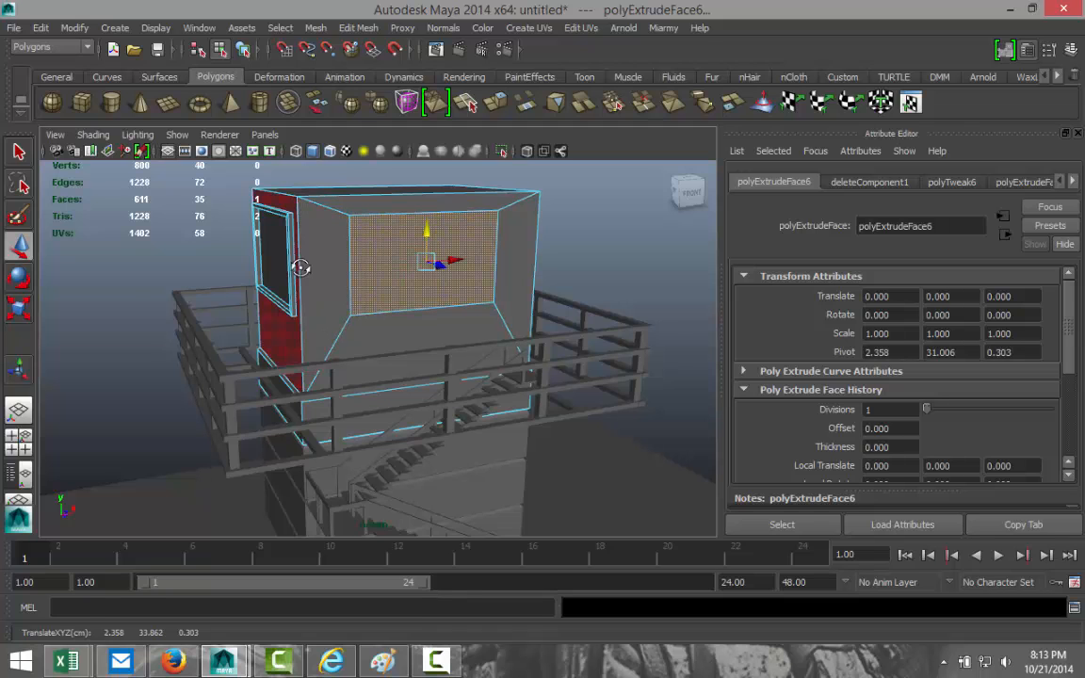
{"action": "left_click_drag", "start_coordinate": [302, 266], "coordinate": [396, 255], "text": "alt"}
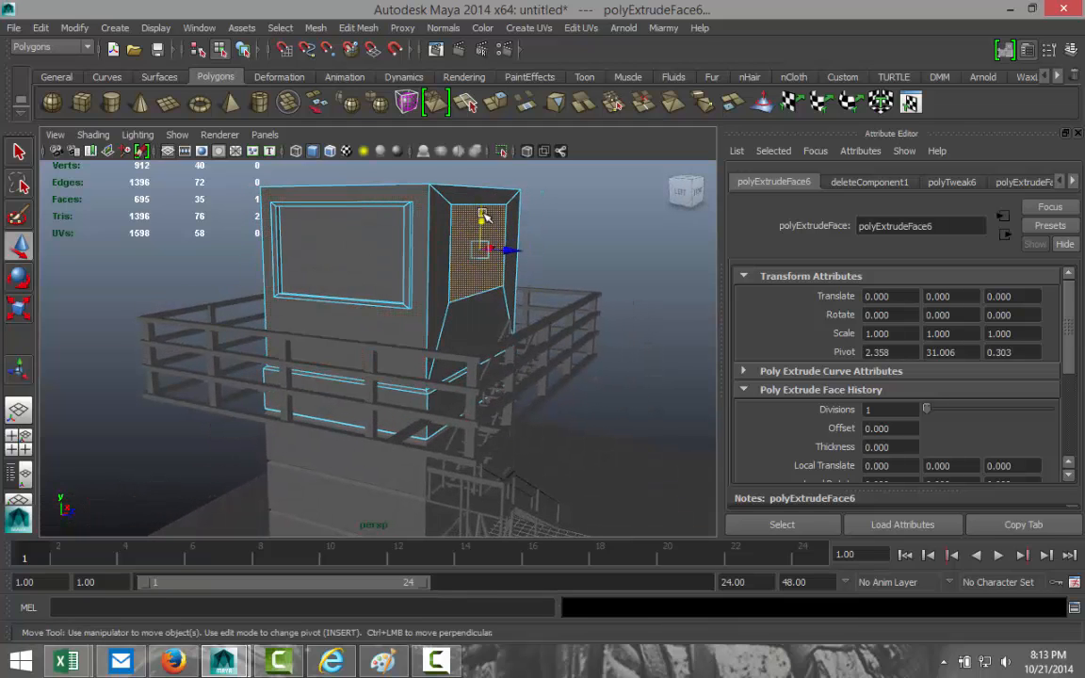
{"action": "left_click_drag", "start_coordinate": [484, 217], "coordinate": [482, 213]}
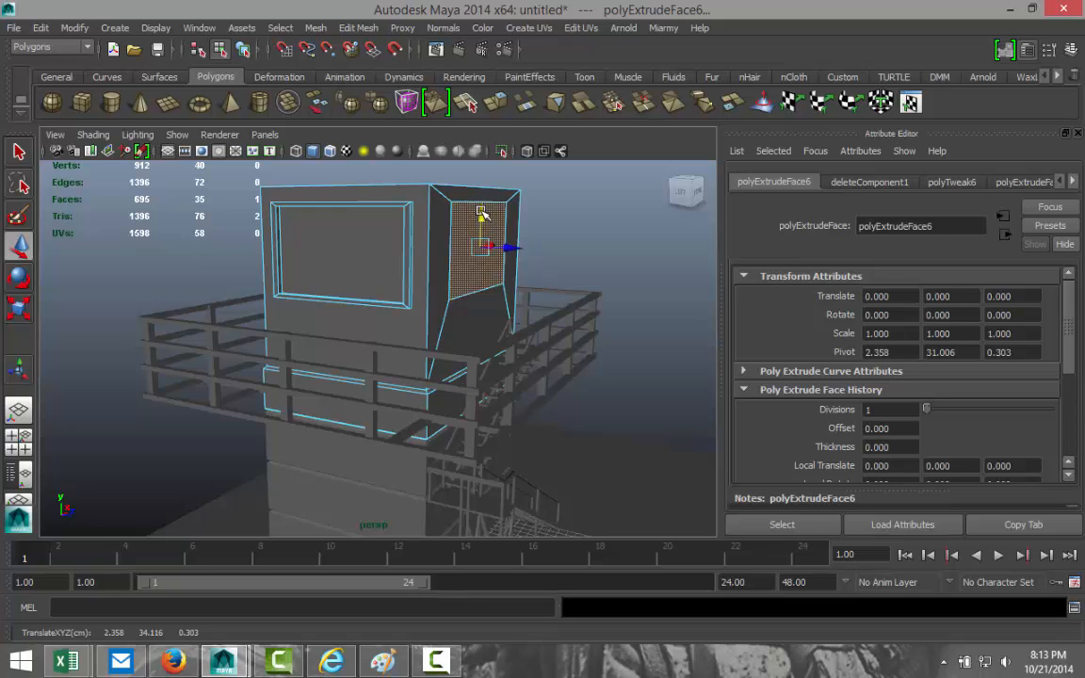
{"action": "left_click_drag", "start_coordinate": [491, 274], "coordinate": [465, 292], "text": "alt"}
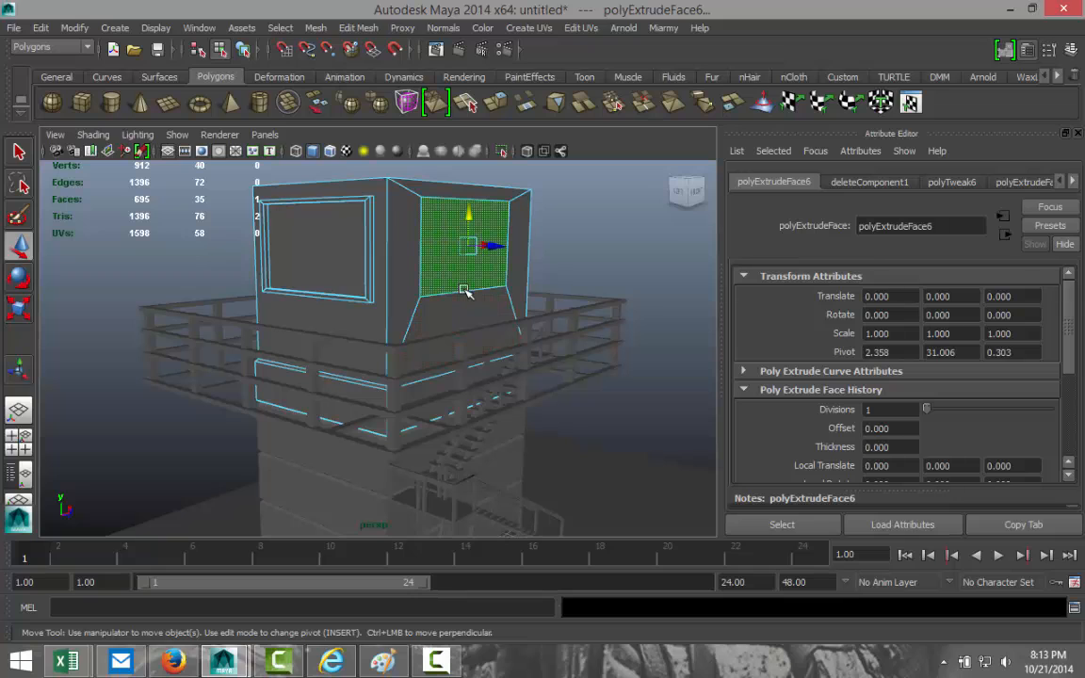
{"action": "right_click_drag", "start_coordinate": [465, 292], "coordinate": [466, 258]}
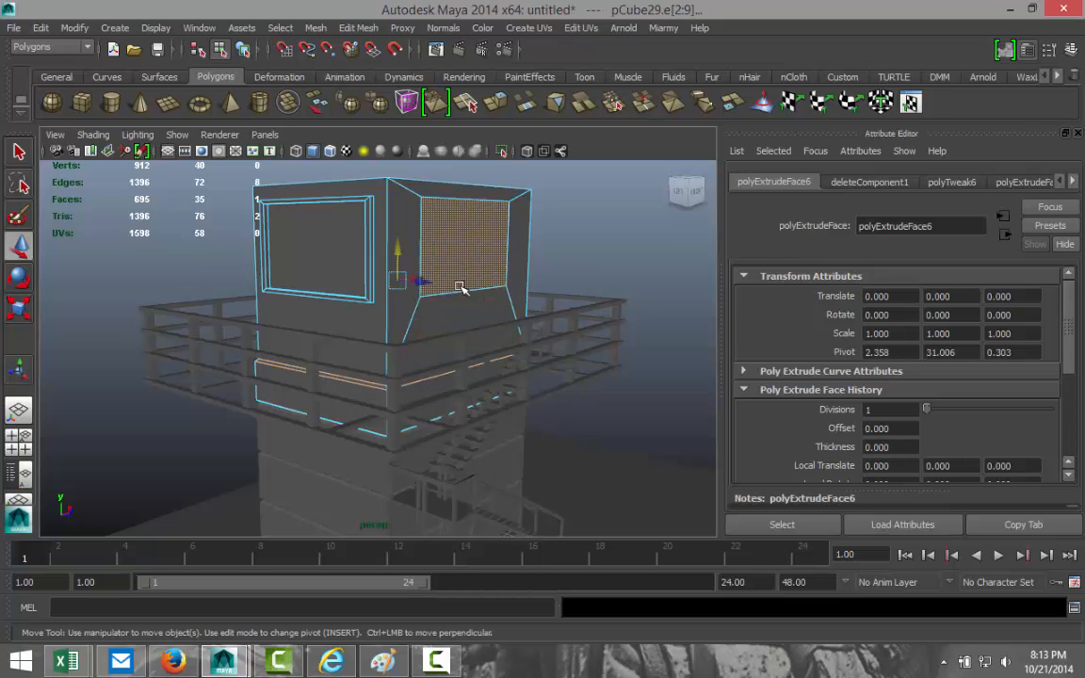
{"action": "left_click", "coordinate": [468, 298]}
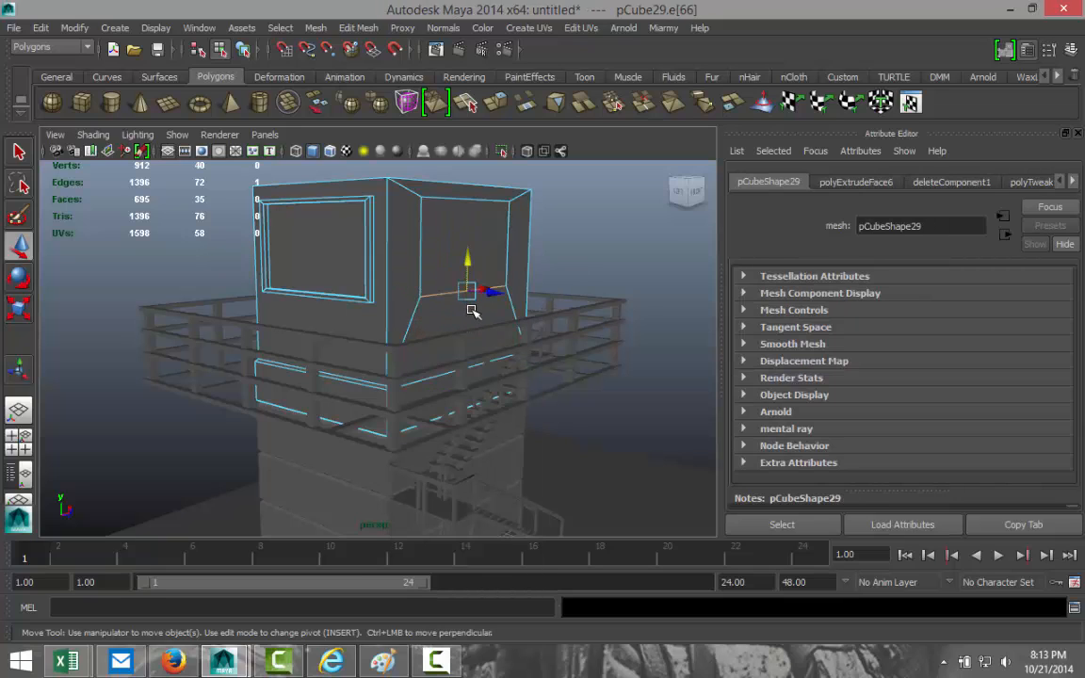
{"action": "left_click_drag", "start_coordinate": [468, 259], "coordinate": [380, 292]}
Extrude the window face on the staircase-side wall slightly outward, to Z of about 0.75.
{"action": "right_click_drag", "start_coordinate": [451, 230], "coordinate": [442, 259]}
{"action": "left_click", "coordinate": [443, 239]}
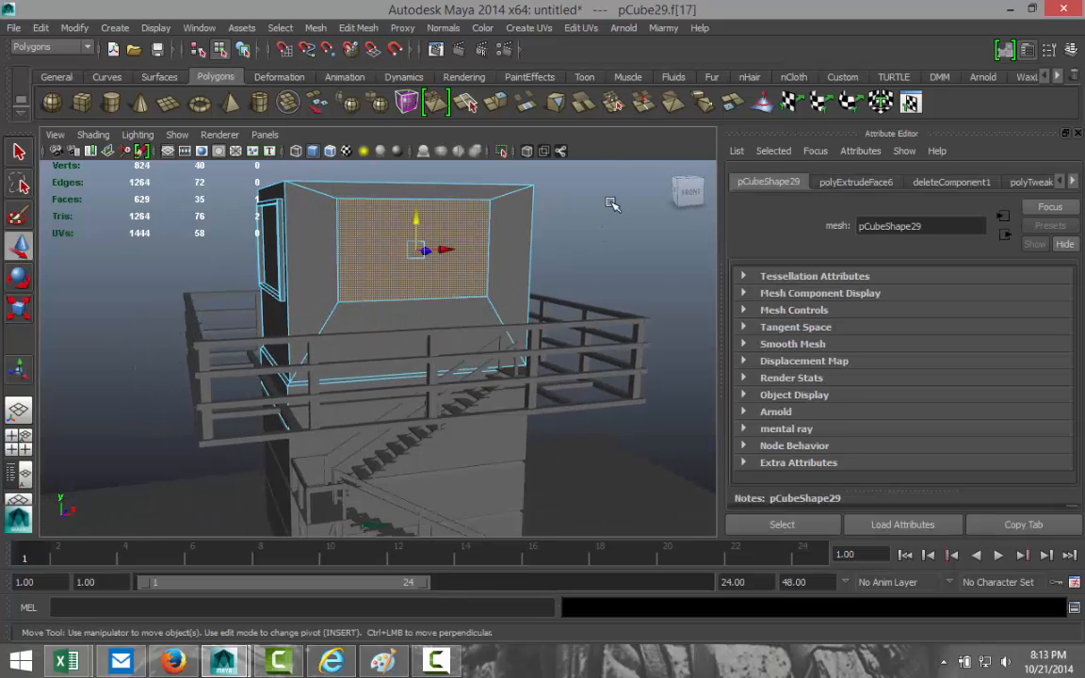
{"action": "left_click", "coordinate": [358, 27]}
{"action": "left_click", "coordinate": [390, 88]}
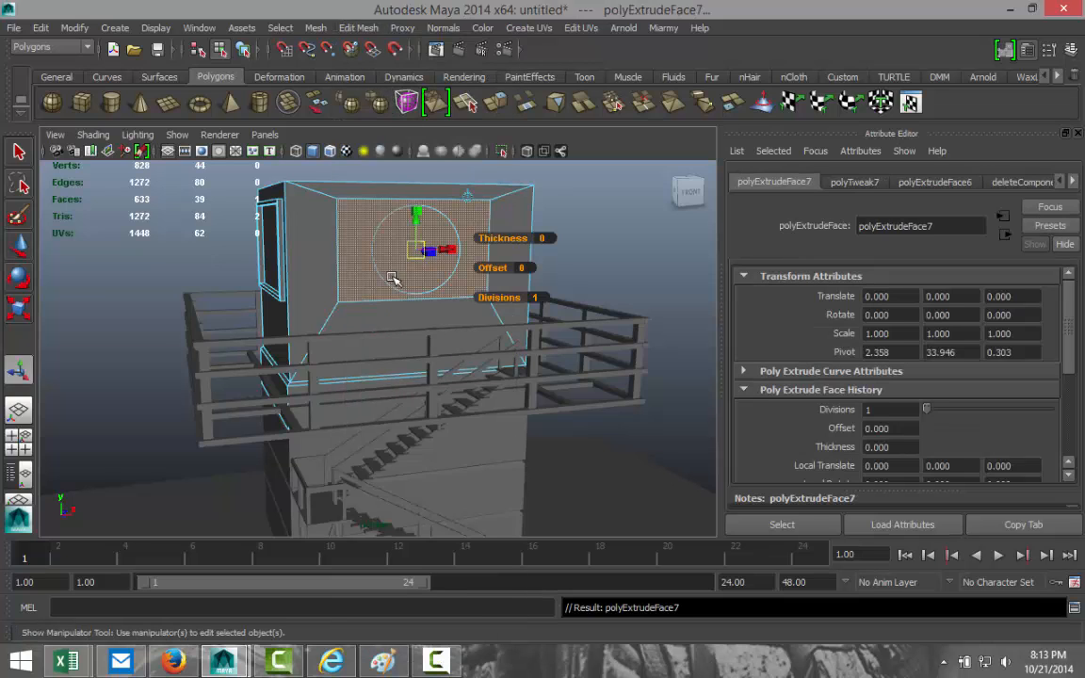
{"action": "left_click_drag", "start_coordinate": [302, 264], "coordinate": [432, 311], "text": "alt"}
{"action": "key", "text": "w"}
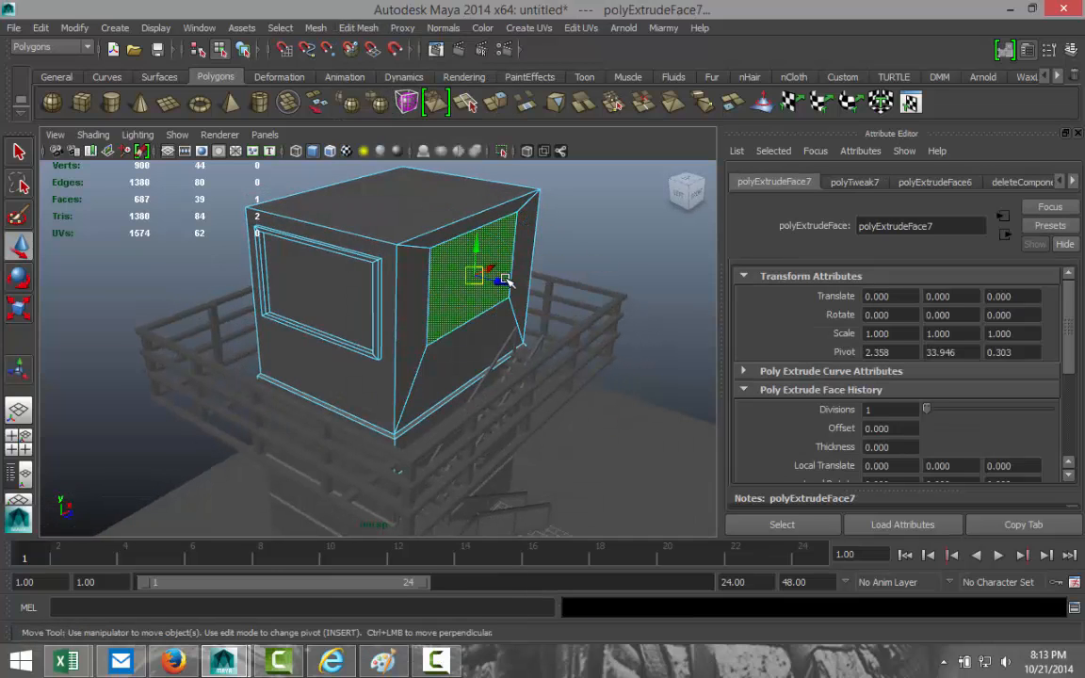
{"action": "left_click_drag", "start_coordinate": [500, 281], "coordinate": [506, 285]}
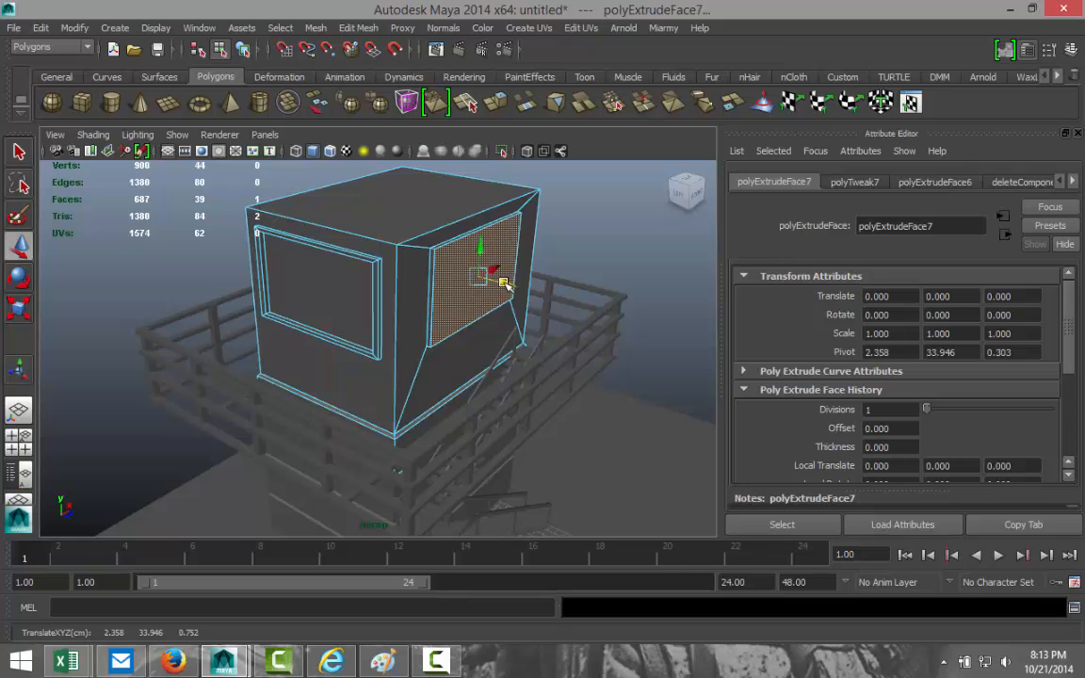
Extrude the raised staircase-side window face again and scale it slightly inward to leave a thin frame border.
{"action": "left_click", "coordinate": [357, 27]}
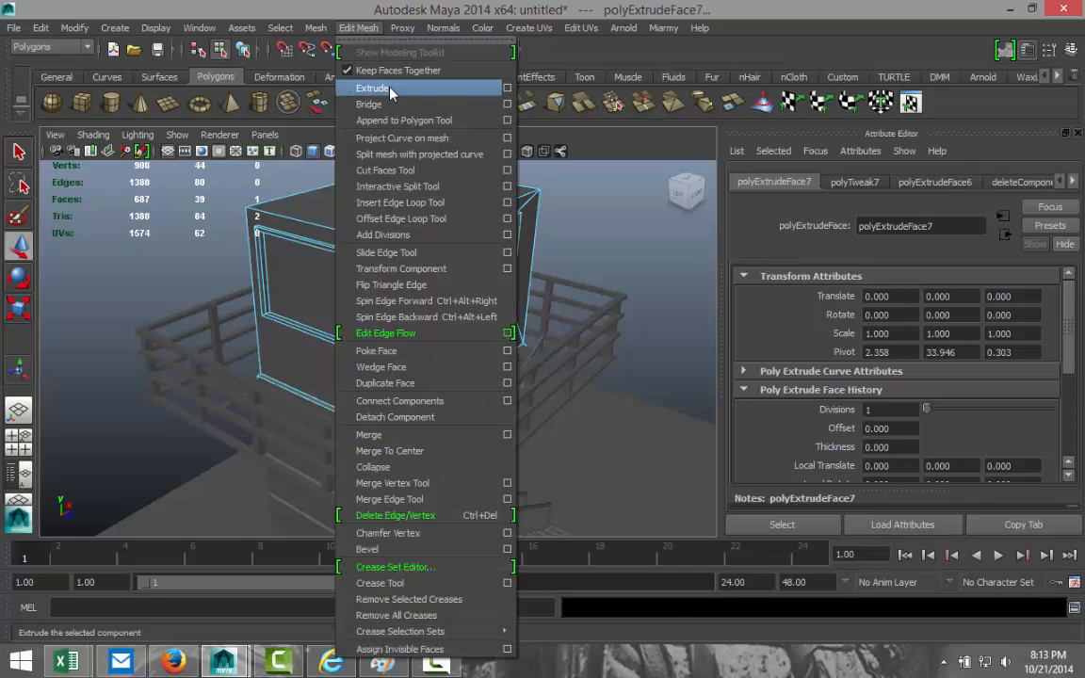
{"action": "left_click", "coordinate": [442, 90]}
{"action": "key", "text": "r"}
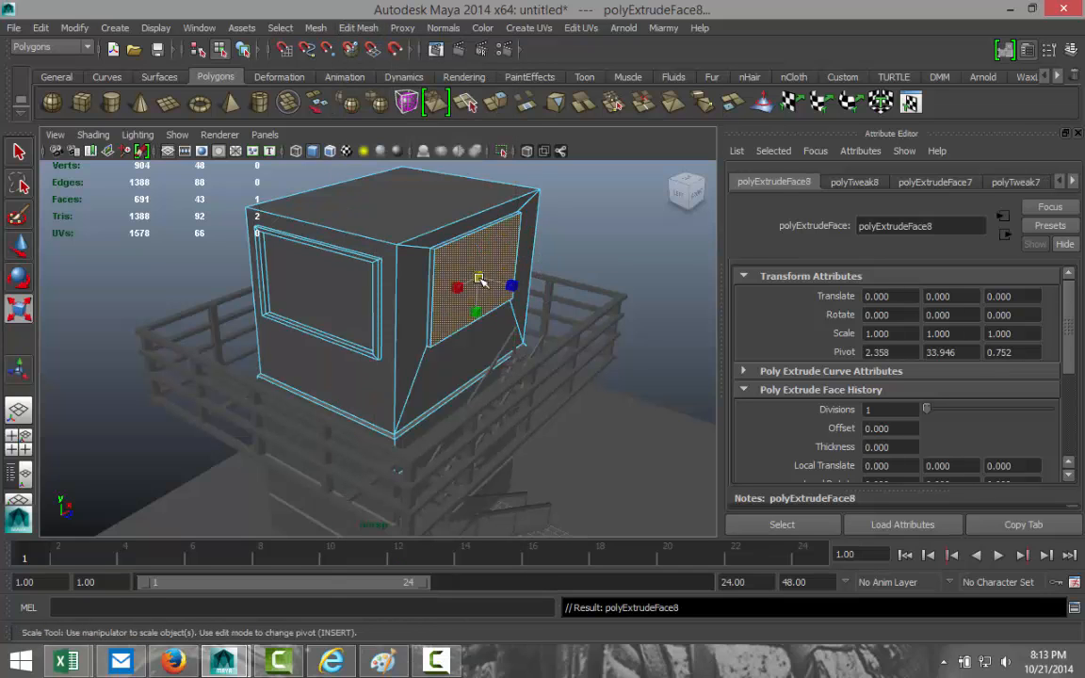
{"action": "left_click_drag", "start_coordinate": [479, 278], "coordinate": [472, 279]}
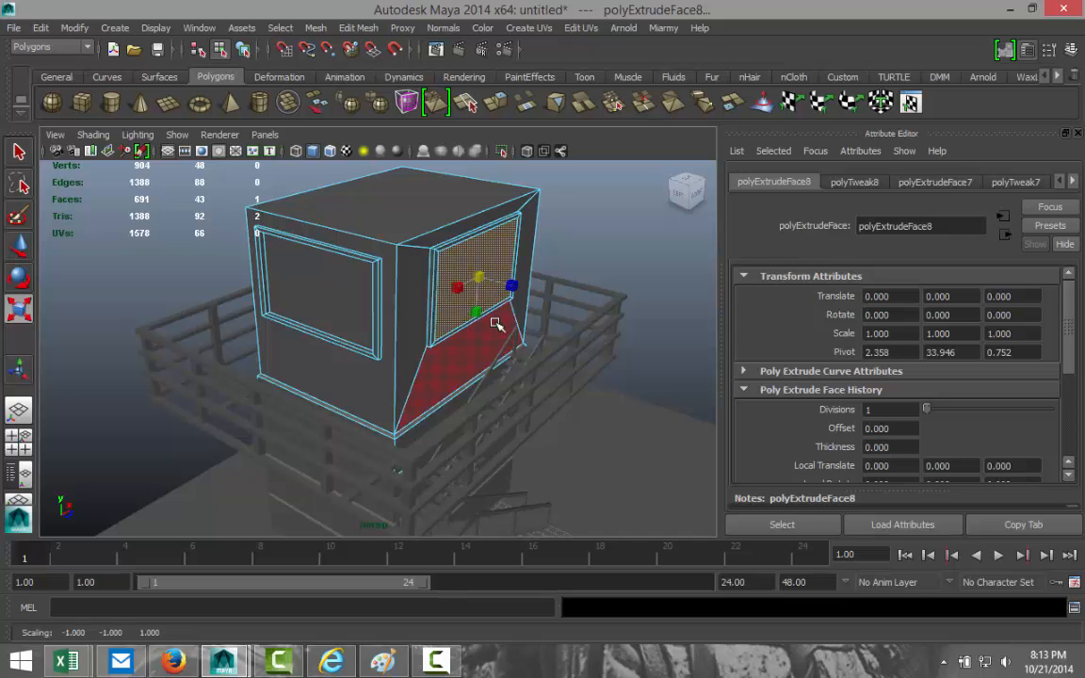
Extrude the inner staircase-side window face and recess it into the frame, to Z of about -0.07.
{"action": "left_click_drag", "start_coordinate": [497, 324], "coordinate": [471, 317], "text": "alt"}
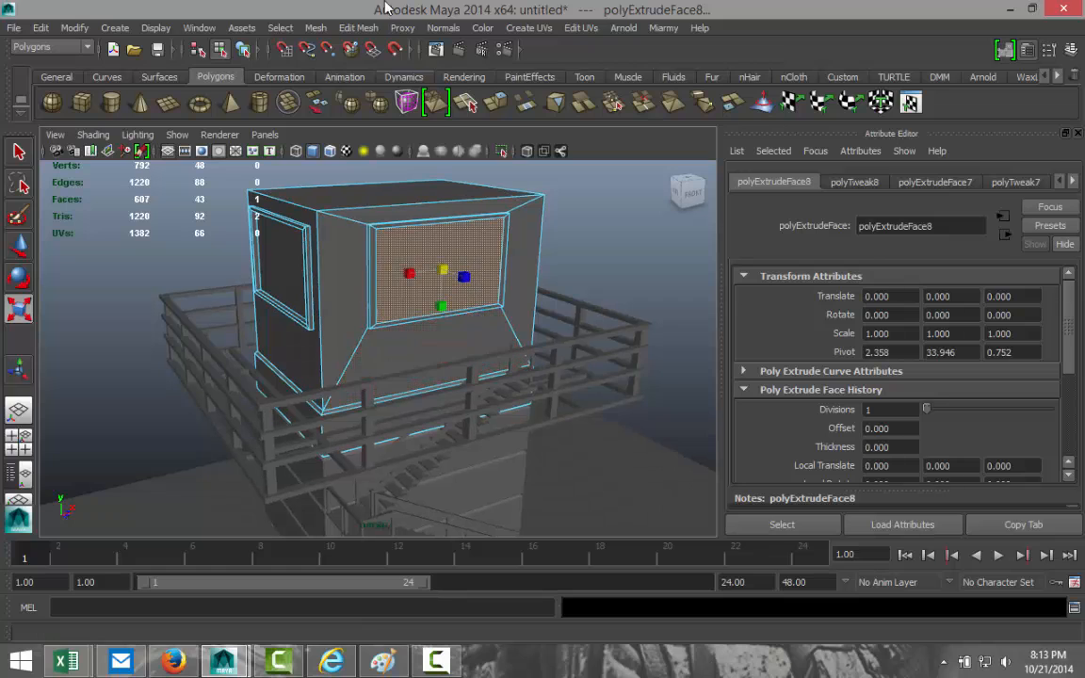
{"action": "left_click", "coordinate": [358, 27]}
{"action": "left_click", "coordinate": [352, 79]}
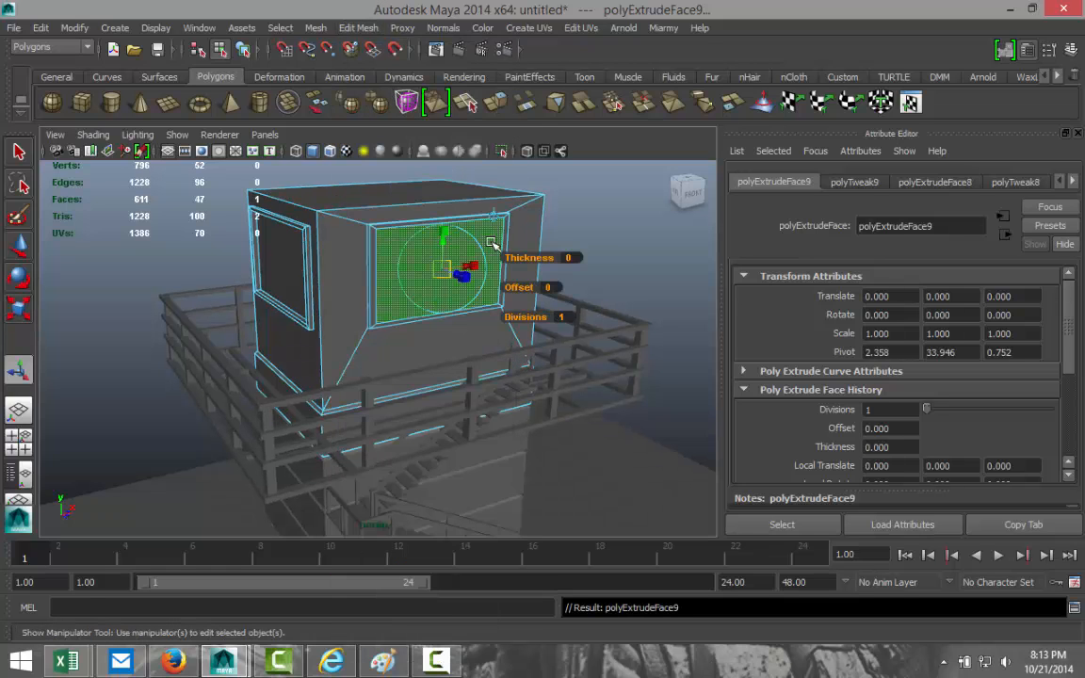
{"action": "key", "text": "w"}
{"action": "left_click_drag", "start_coordinate": [462, 275], "coordinate": [454, 275]}
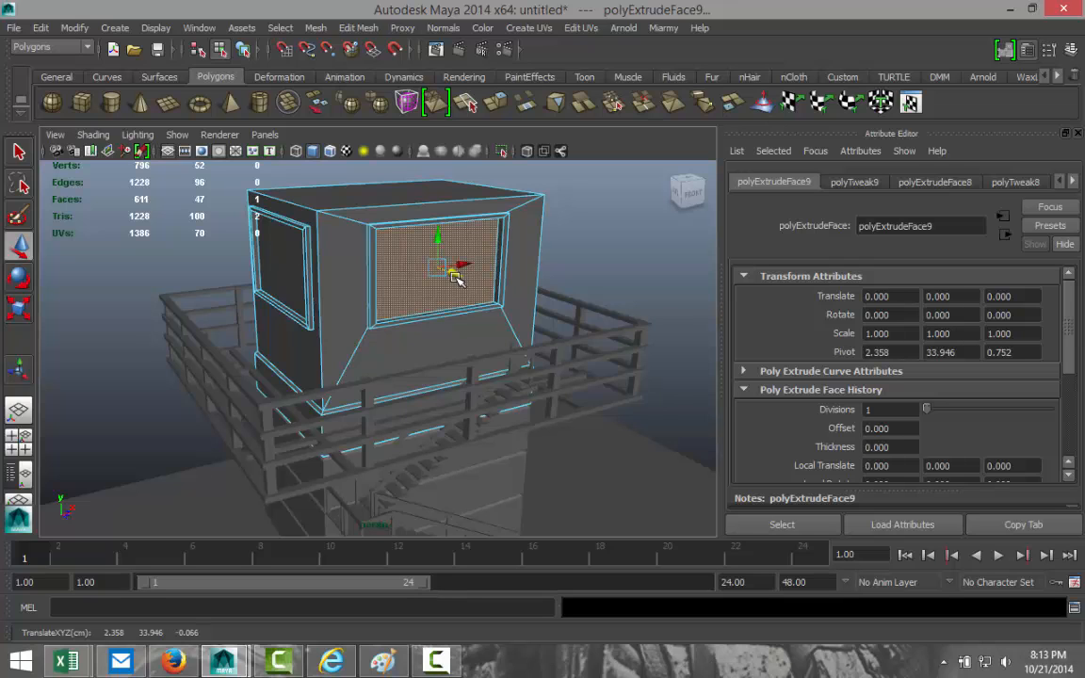
Delete the four diagonal edges joining the staircase-side window frame to the corners of its wall.
{"action": "right_click_drag", "start_coordinate": [356, 217], "coordinate": [351, 208]}
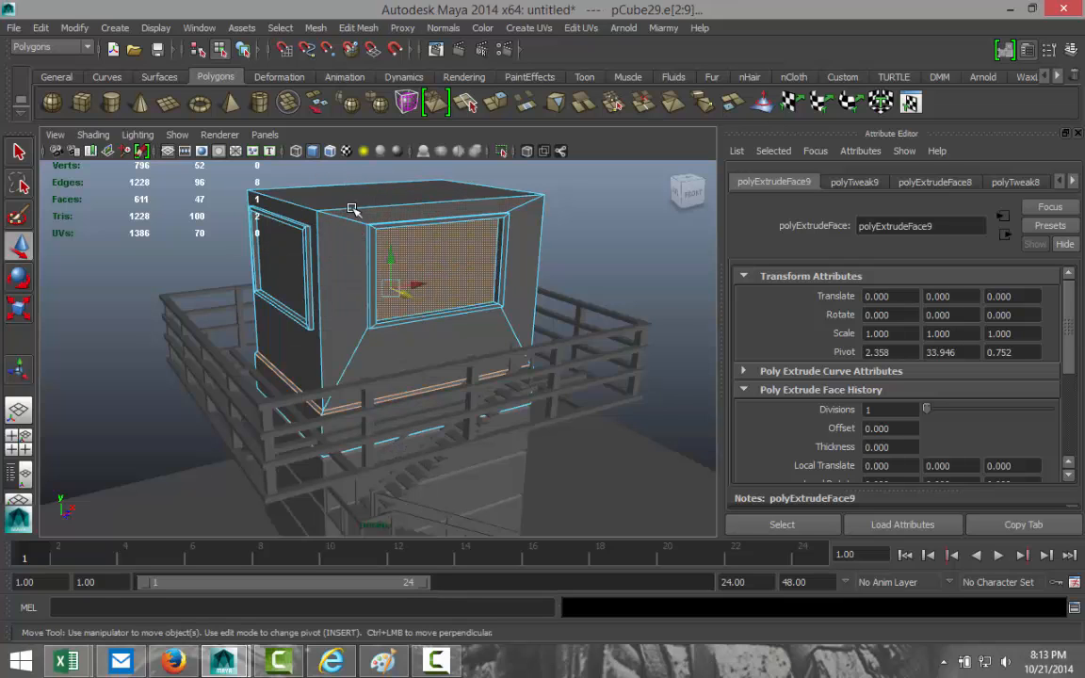
{"action": "left_click", "coordinate": [354, 208]}
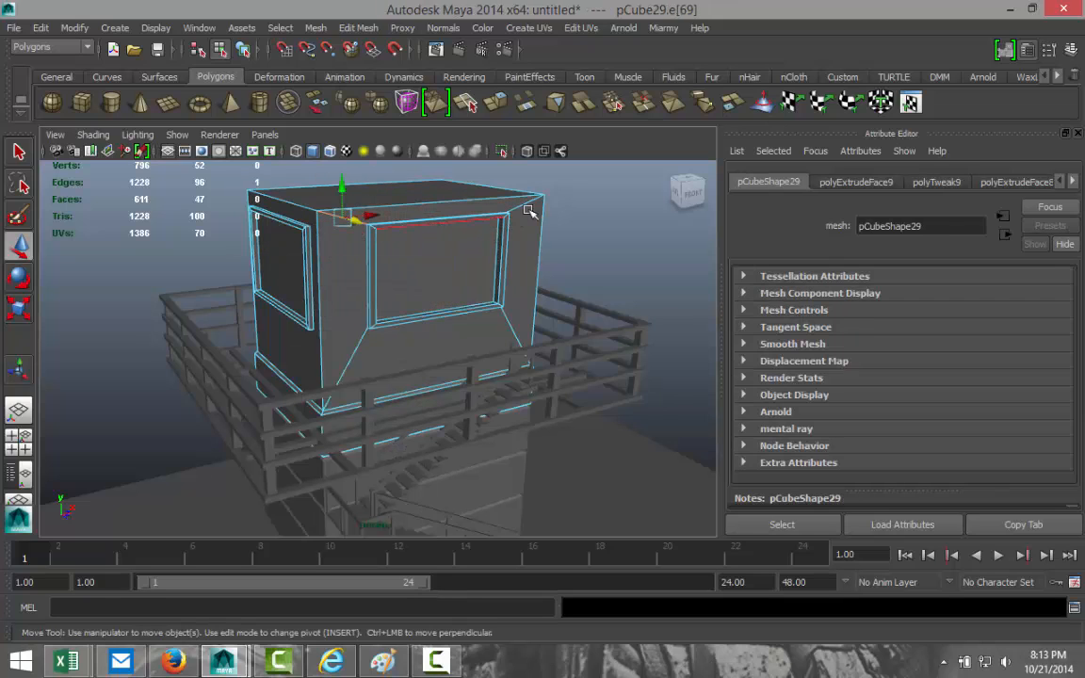
{"action": "left_click", "coordinate": [507, 318]}
{"action": "left_click", "coordinate": [352, 350], "text": "shift"}
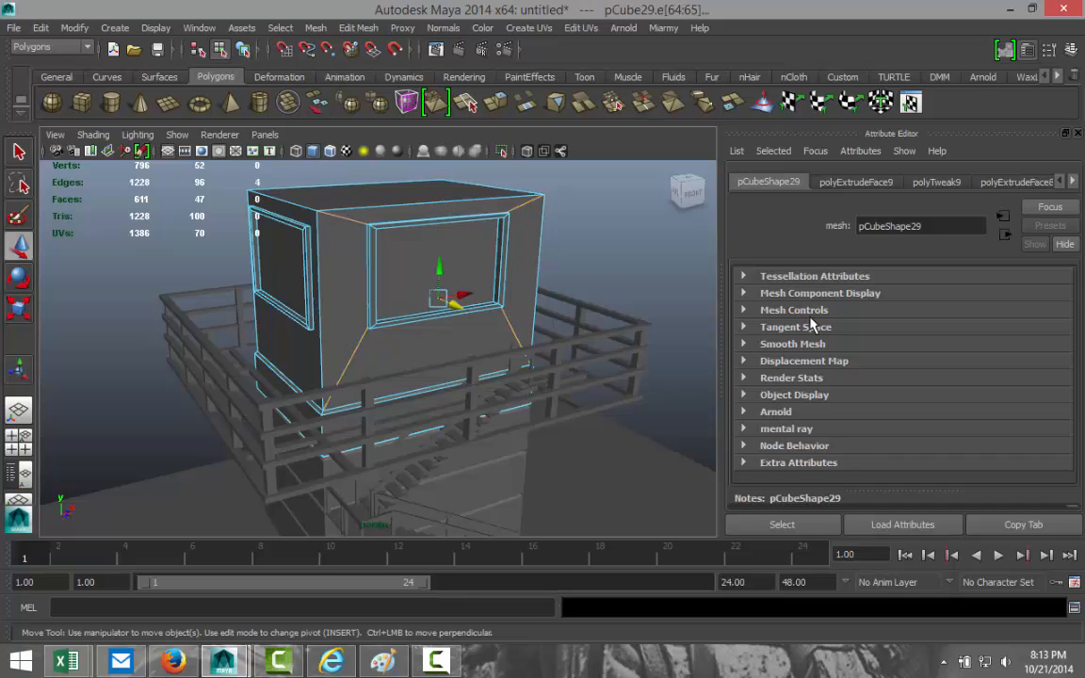
{"action": "key", "text": "Delete"}
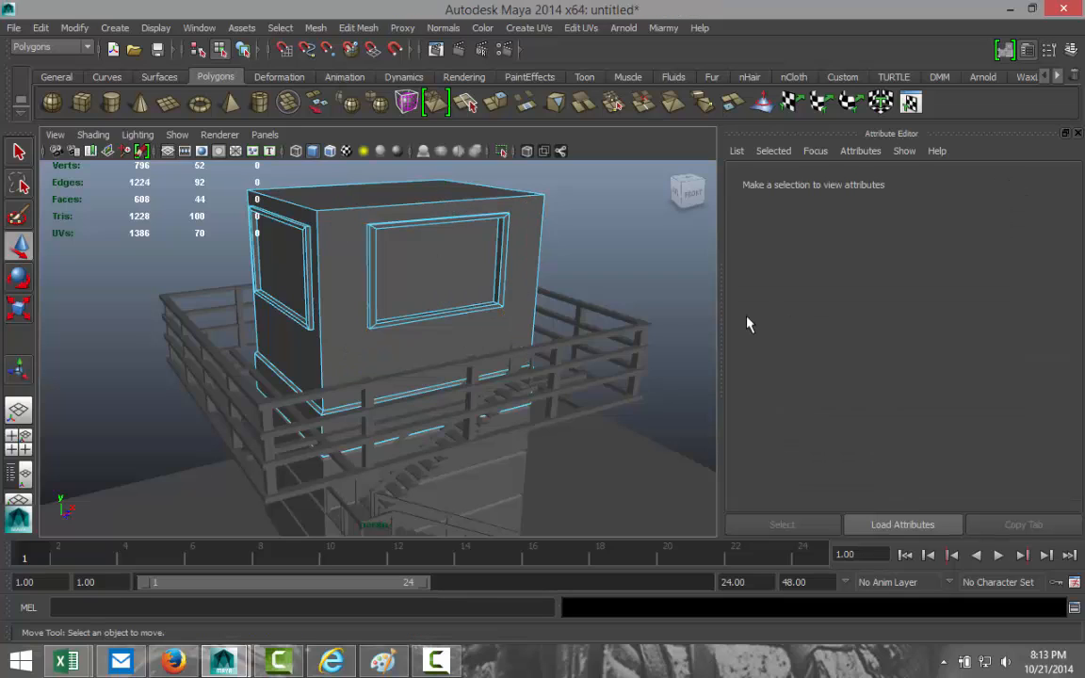
Try to widen the staircase-side window by scaling the vertical edges of both frame sides outward along X.
{"action": "left_click_drag", "start_coordinate": [632, 310], "coordinate": [498, 284], "text": "alt"}
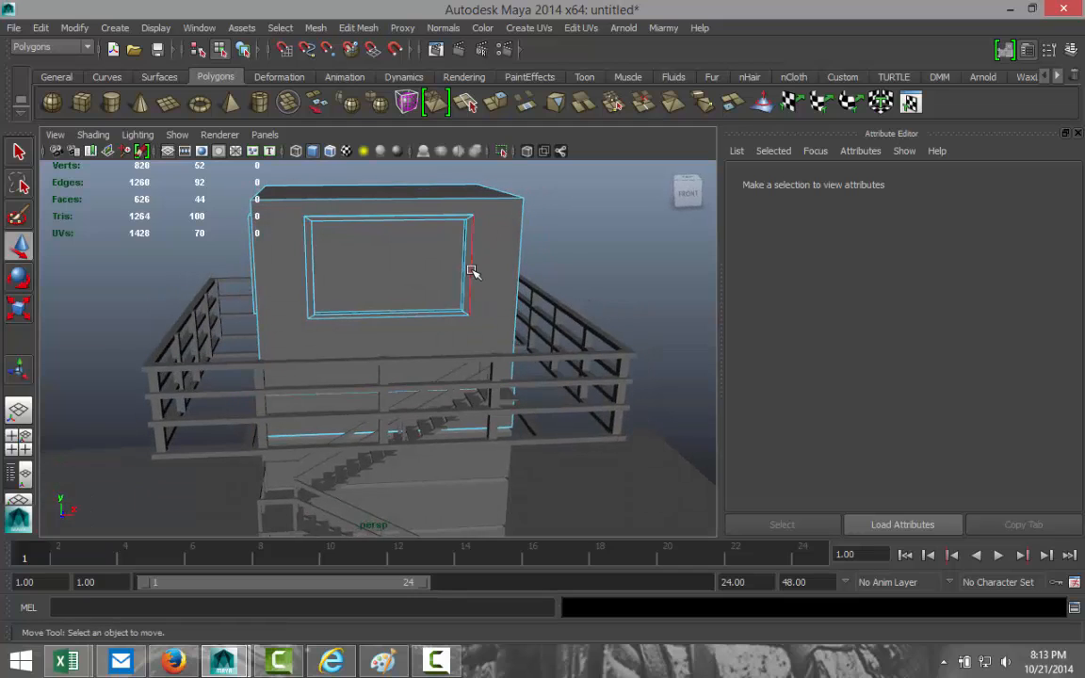
{"action": "right_click", "coordinate": [473, 271]}
{"action": "left_click", "coordinate": [474, 231]}
{"action": "left_click_drag", "start_coordinate": [489, 272], "coordinate": [484, 275]}
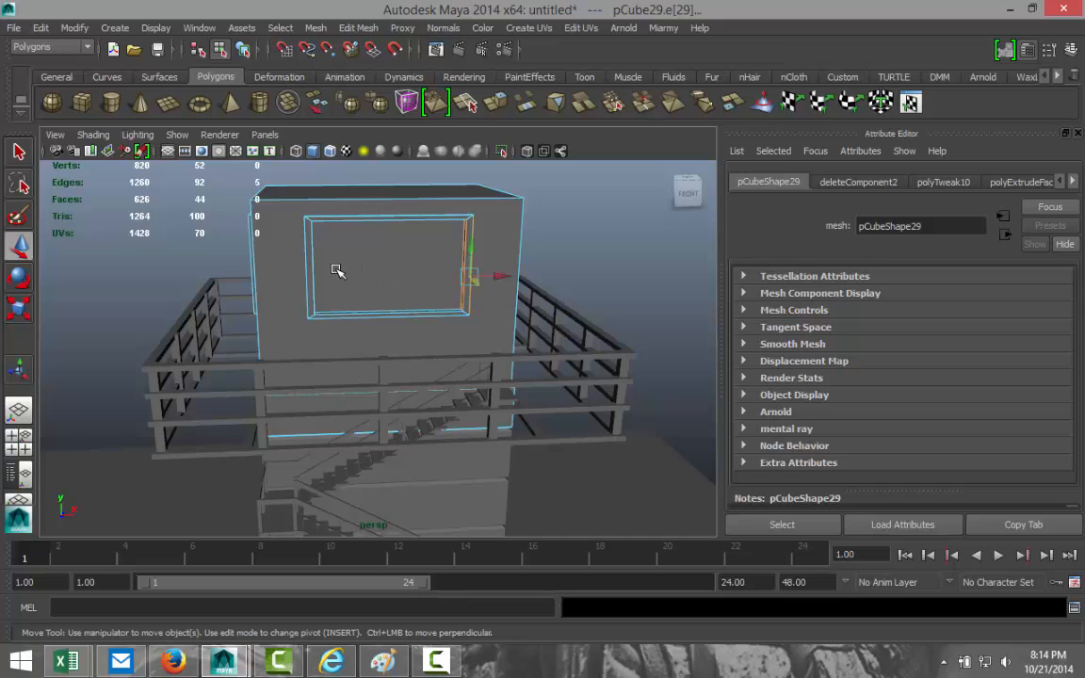
{"action": "left_click_drag", "start_coordinate": [282, 273], "coordinate": [280, 274], "text": "shift"}
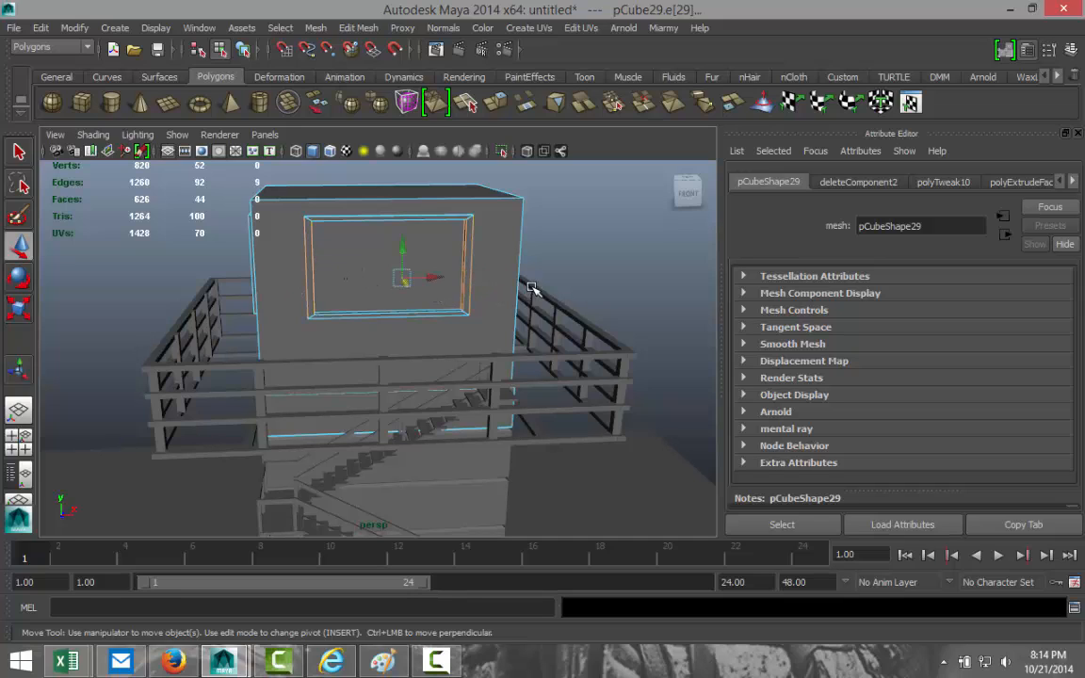
{"action": "key", "text": "r"}
{"action": "left_click_drag", "start_coordinate": [444, 280], "coordinate": [445, 279]}
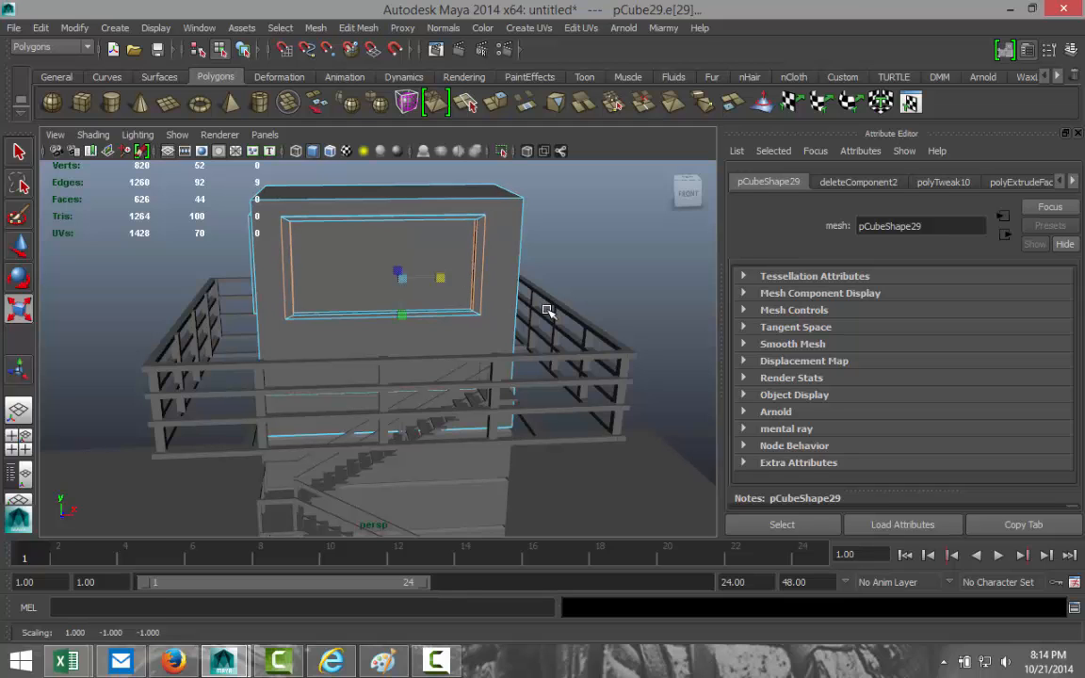
{"action": "key", "text": "ctrl+z"}
Extrude the room's rear wall face, opposite the staircase, and scale it inward to start a window outline.
{"action": "left_click_drag", "start_coordinate": [603, 276], "coordinate": [444, 309], "text": "alt"}
{"action": "left_click_drag", "start_coordinate": [555, 325], "coordinate": [337, 272], "text": "alt"}
{"action": "left_click_drag", "start_coordinate": [165, 282], "coordinate": [379, 275], "text": "alt"}
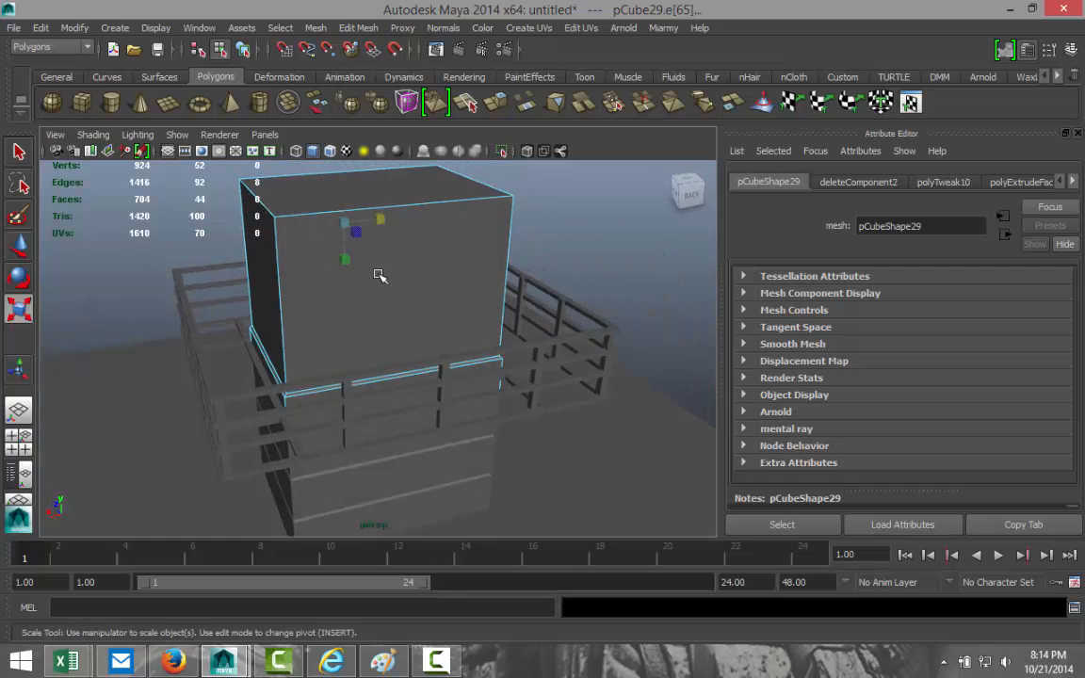
{"action": "right_click_drag", "start_coordinate": [411, 277], "coordinate": [415, 311]}
{"action": "left_click", "coordinate": [417, 303]}
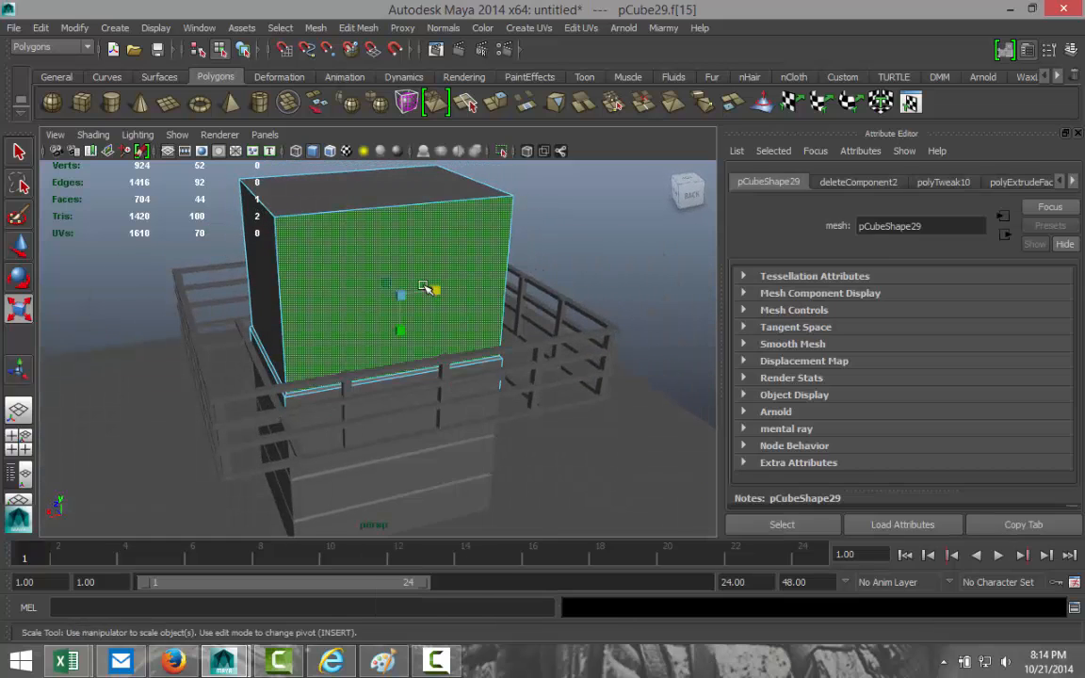
{"action": "left_click_drag", "start_coordinate": [521, 247], "coordinate": [501, 201], "text": "alt"}
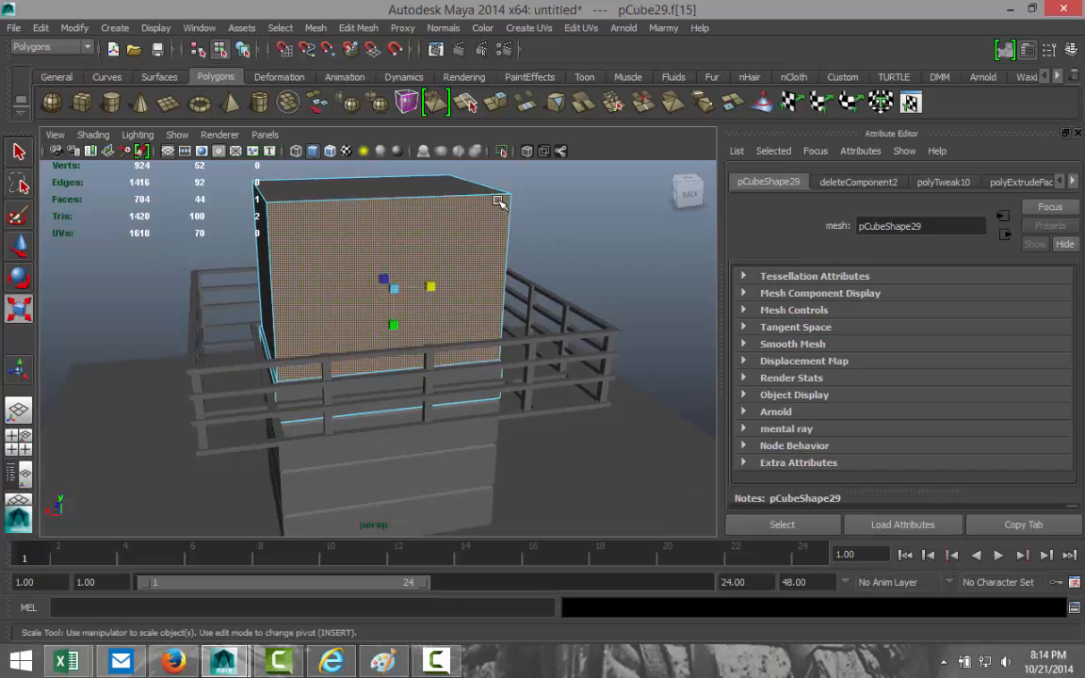
{"action": "left_click", "coordinate": [359, 29]}
{"action": "left_click", "coordinate": [373, 88]}
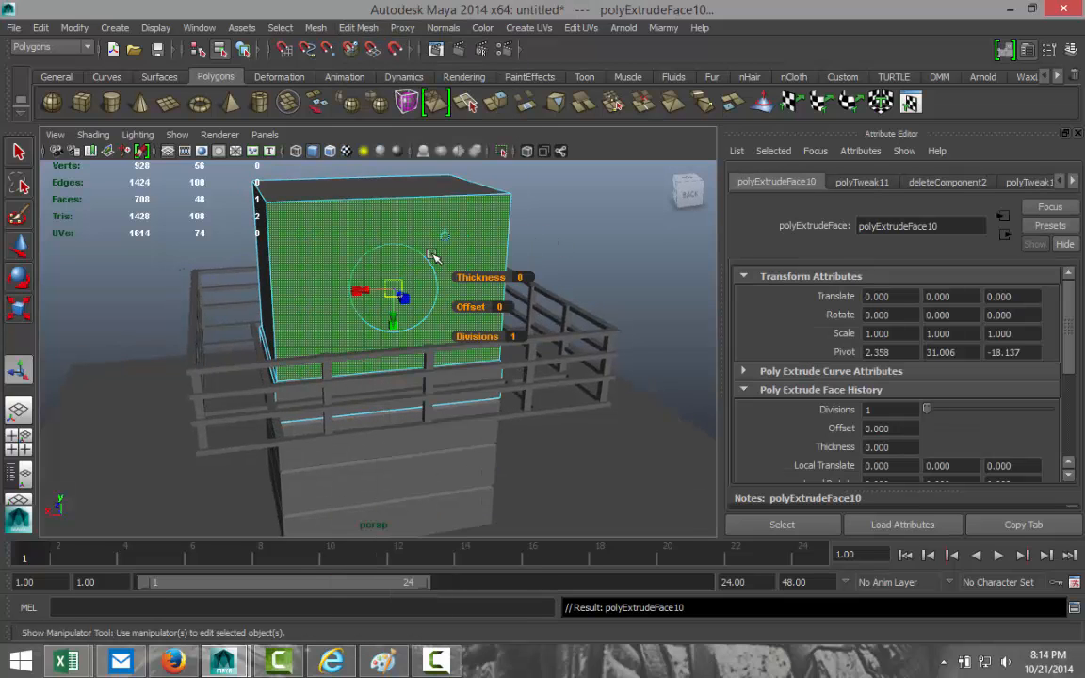
{"action": "key", "text": "r"}
{"action": "left_click_drag", "start_coordinate": [395, 290], "coordinate": [354, 290]}
Resize the rear inset face in front view and raise it to Y of about 34.26, overlapping the staircase-side window outline.
{"action": "left_click", "coordinate": [18, 443]}
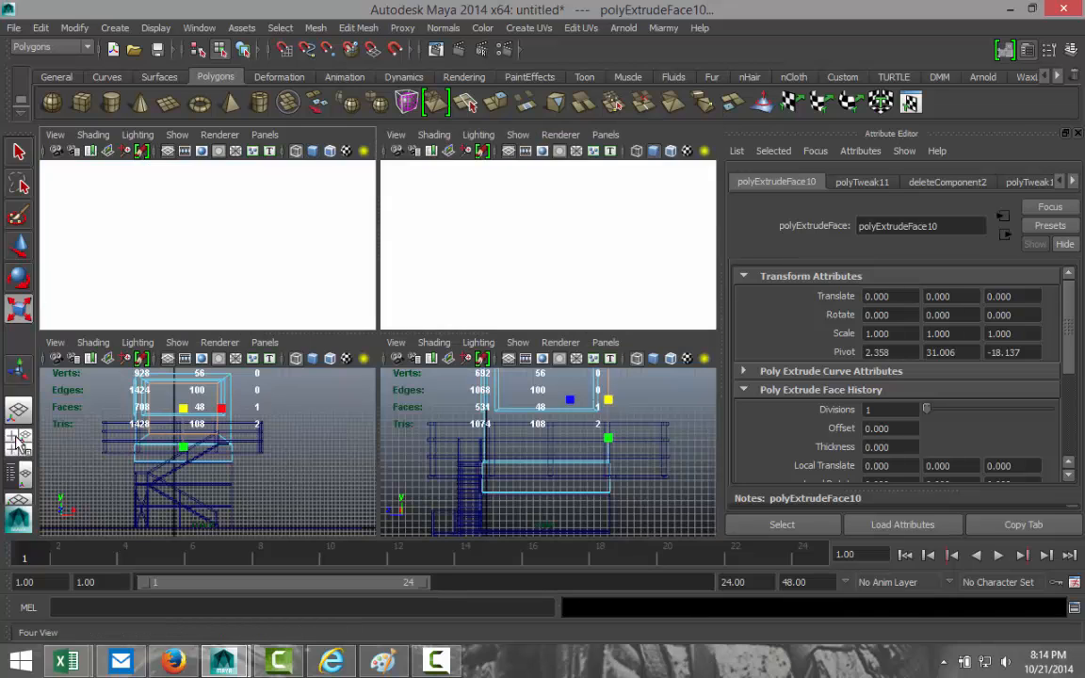
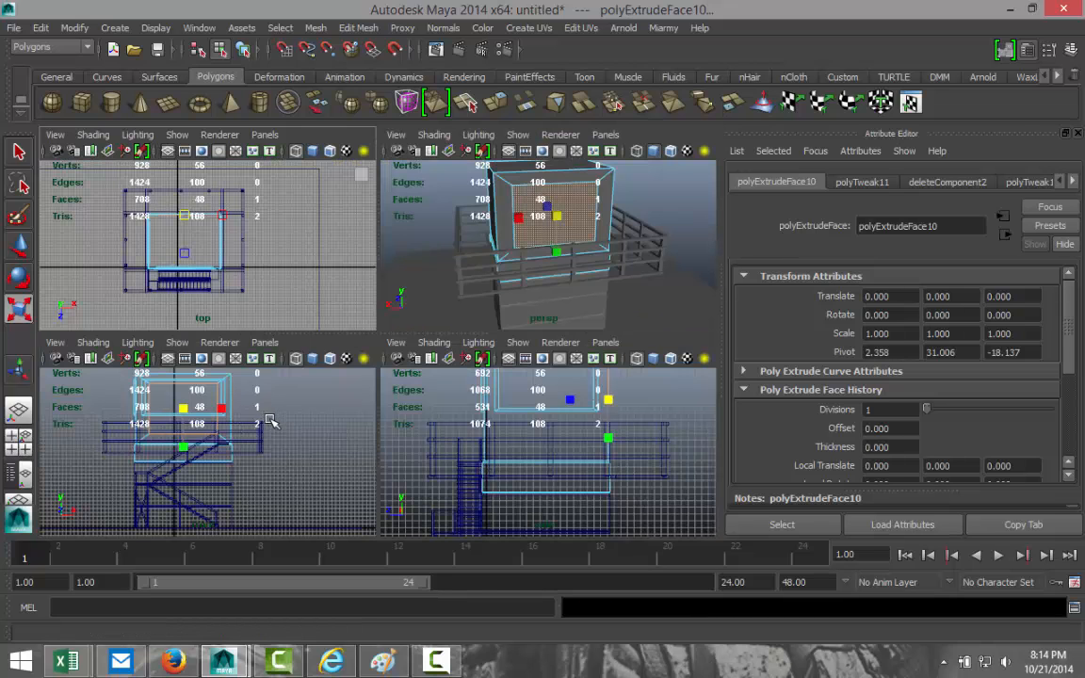
{"action": "key", "text": "space"}
{"action": "key", "text": "f"}
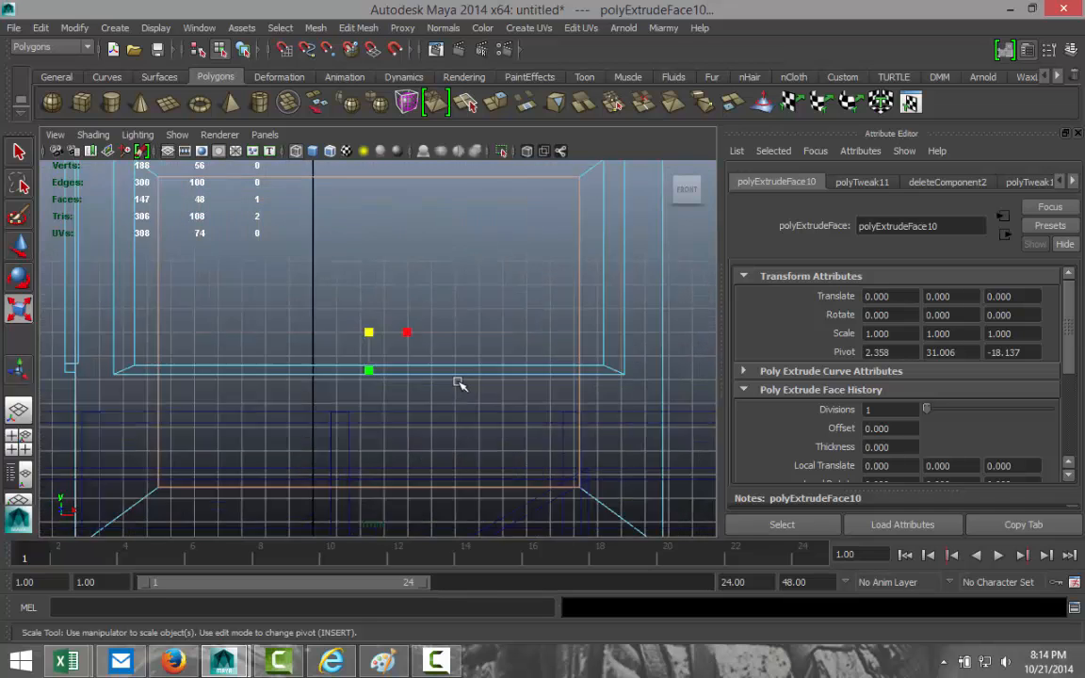
{"action": "scroll", "coordinate": [479, 385], "scroll_direction": "down", "scroll_amount": 5}
{"action": "scroll", "coordinate": [482, 383], "scroll_direction": "up", "scroll_amount": 3}
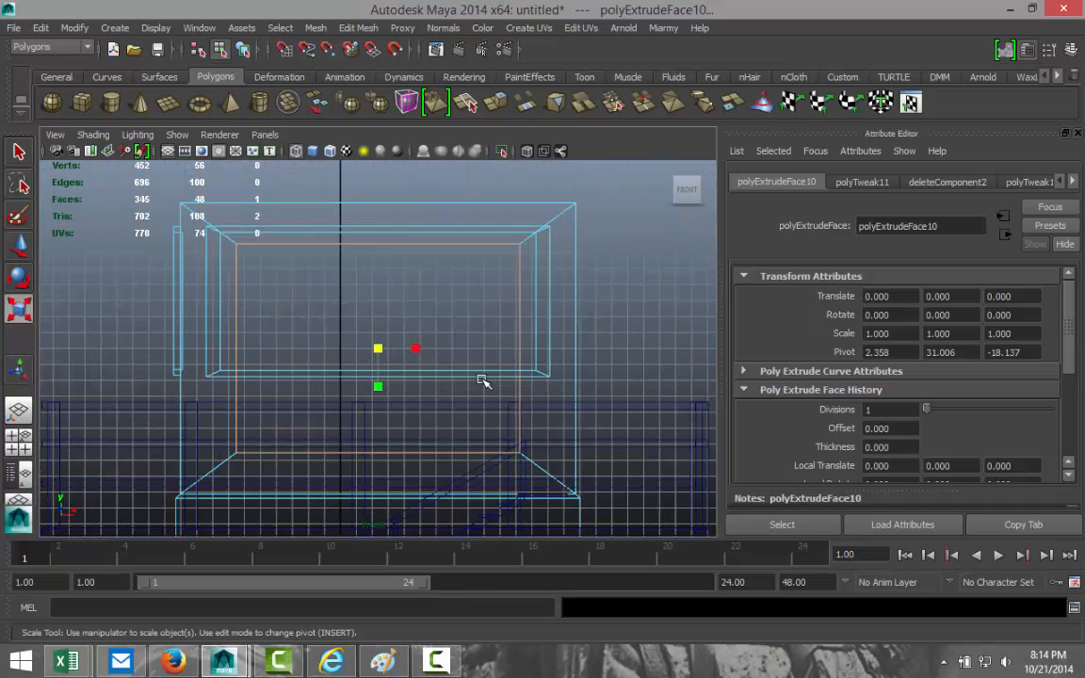
{"action": "left_click", "coordinate": [379, 348]}
{"action": "left_click_drag", "start_coordinate": [379, 347], "coordinate": [414, 349]}
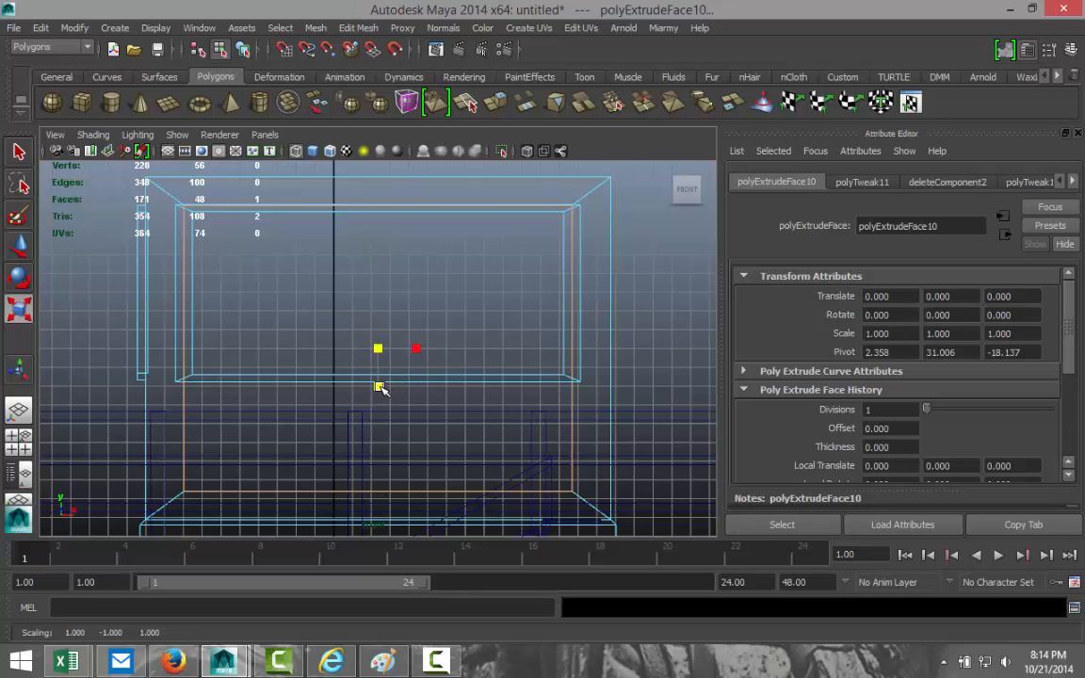
{"action": "left_click_drag", "start_coordinate": [380, 387], "coordinate": [381, 370]}
{"action": "key", "text": "w"}
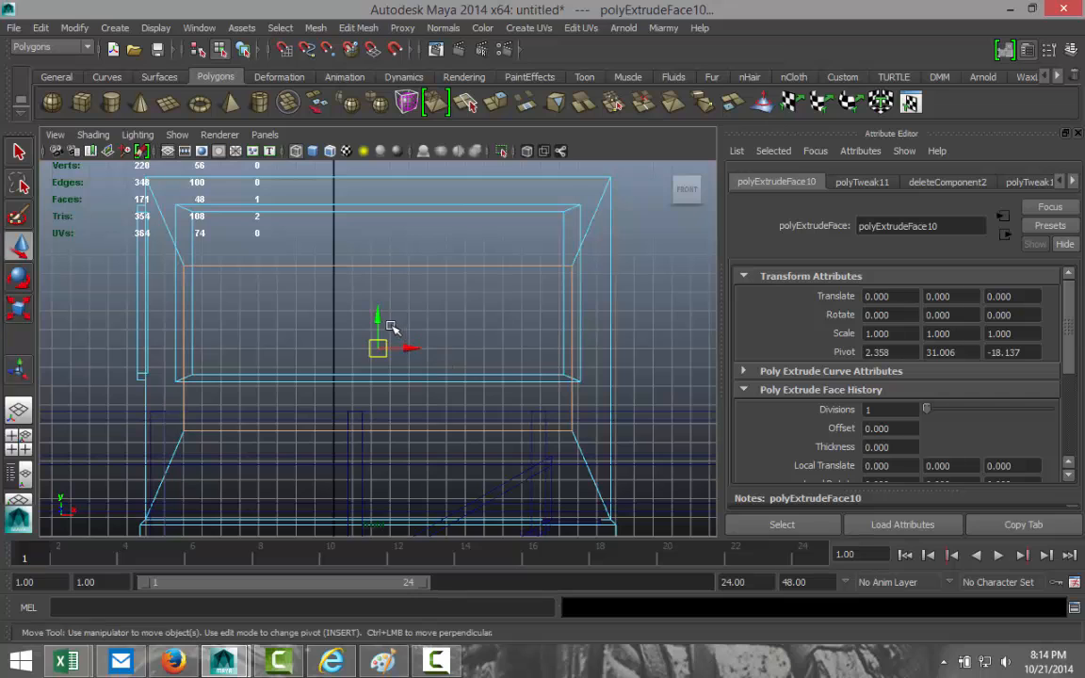
{"action": "left_click_drag", "start_coordinate": [378, 321], "coordinate": [381, 261]}
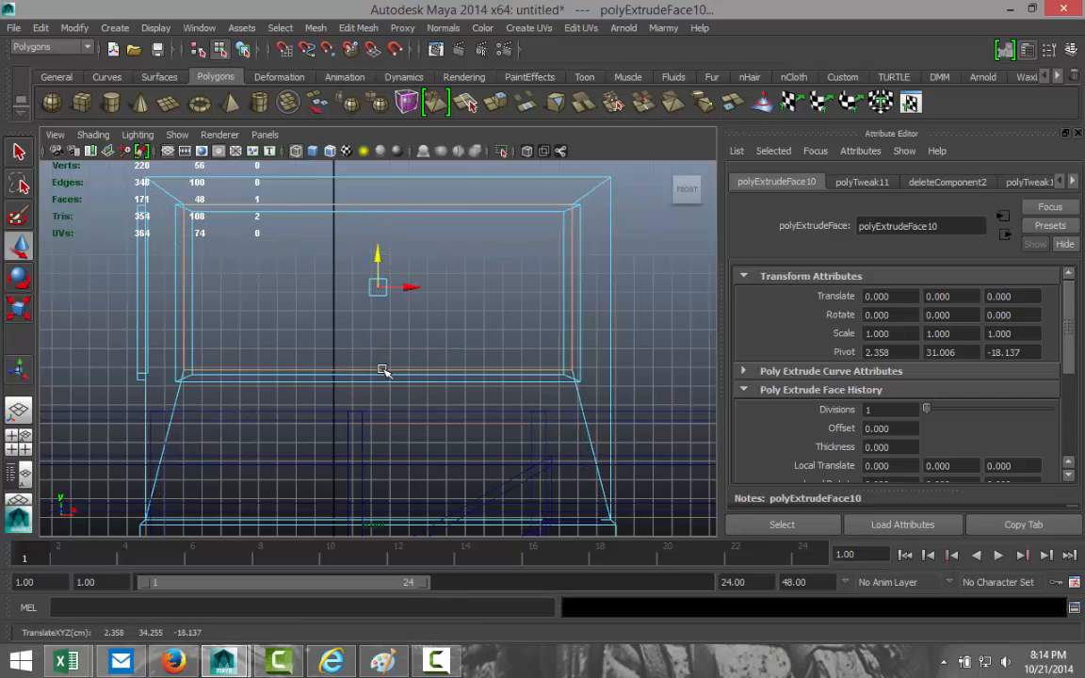
Move the lower and both side edges of the rear inset face onto the staircase-side window's outer outline.
{"action": "right_click_drag", "start_coordinate": [381, 324], "coordinate": [380, 286]}
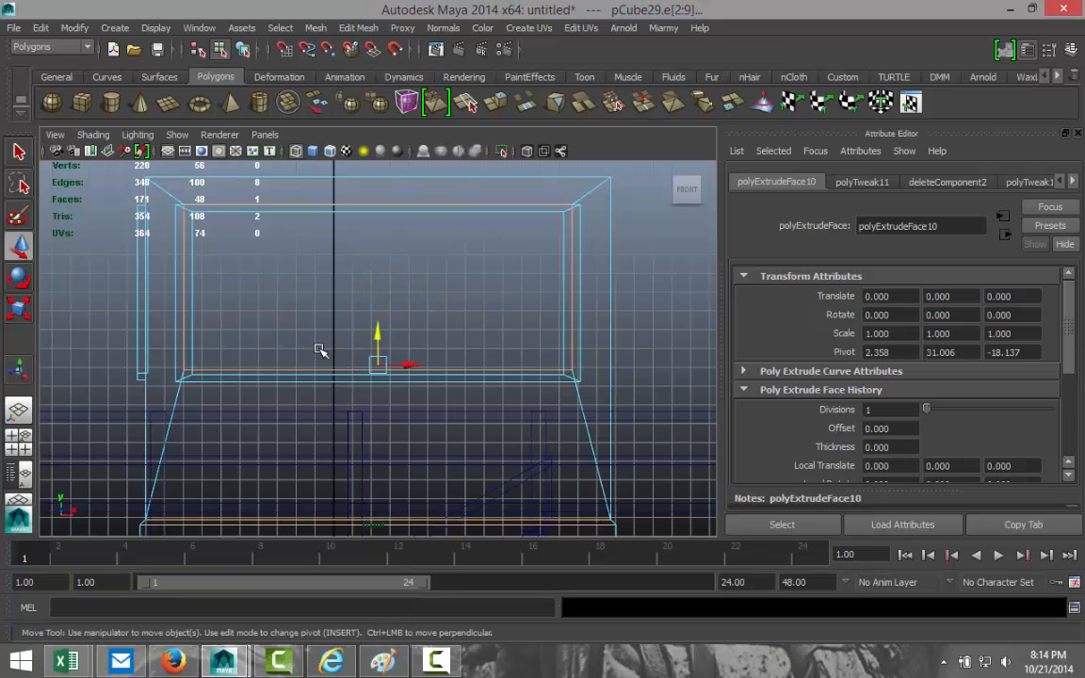
{"action": "left_click", "coordinate": [341, 371]}
{"action": "left_click_drag", "start_coordinate": [378, 343], "coordinate": [383, 355]}
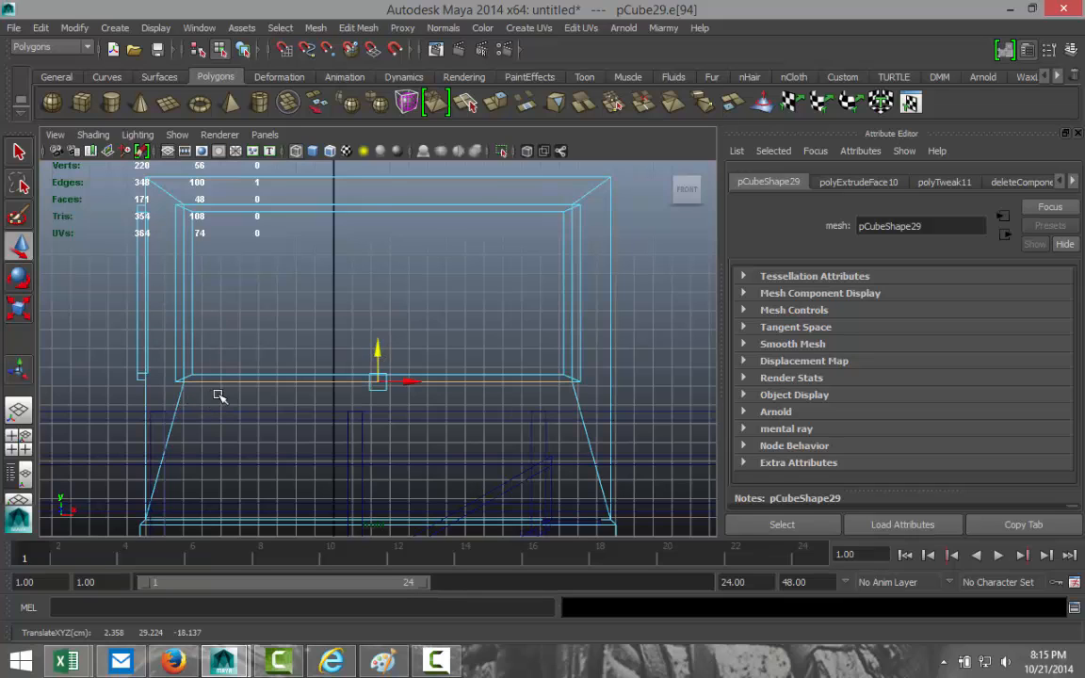
{"action": "left_click", "coordinate": [184, 363]}
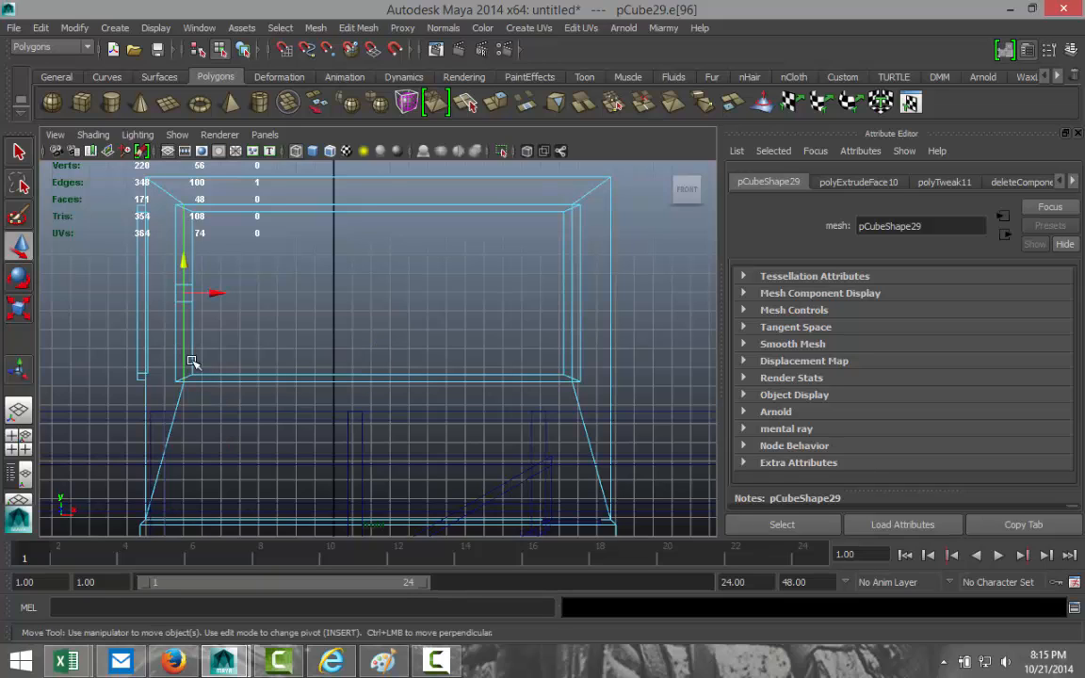
{"action": "left_click_drag", "start_coordinate": [217, 293], "coordinate": [215, 293]}
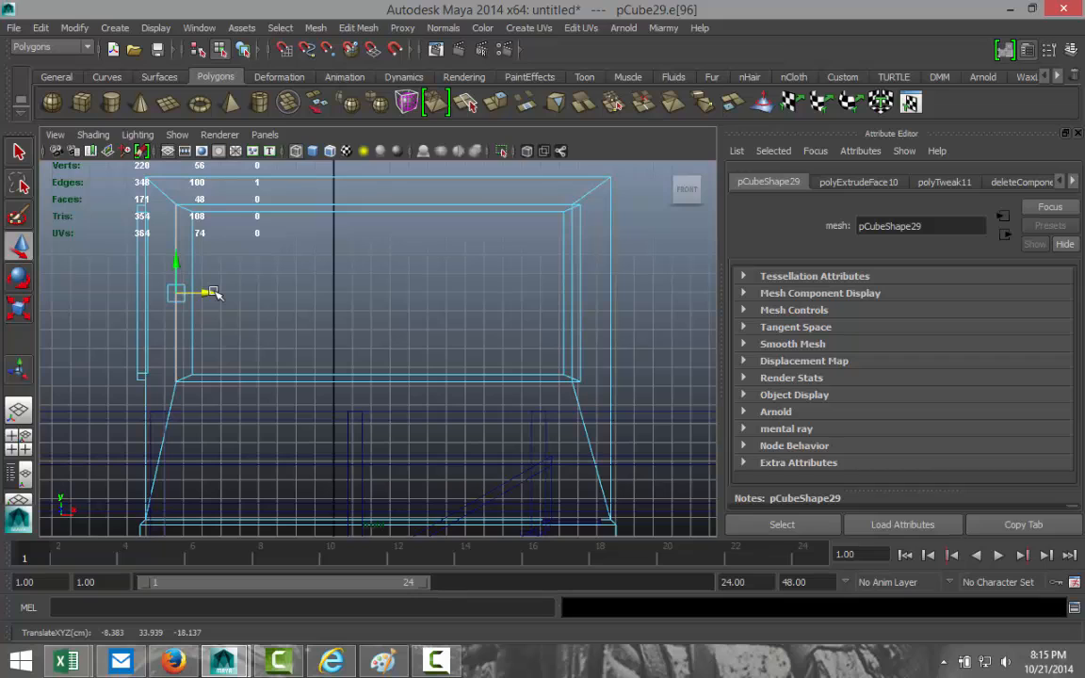
{"action": "left_click", "coordinate": [572, 364]}
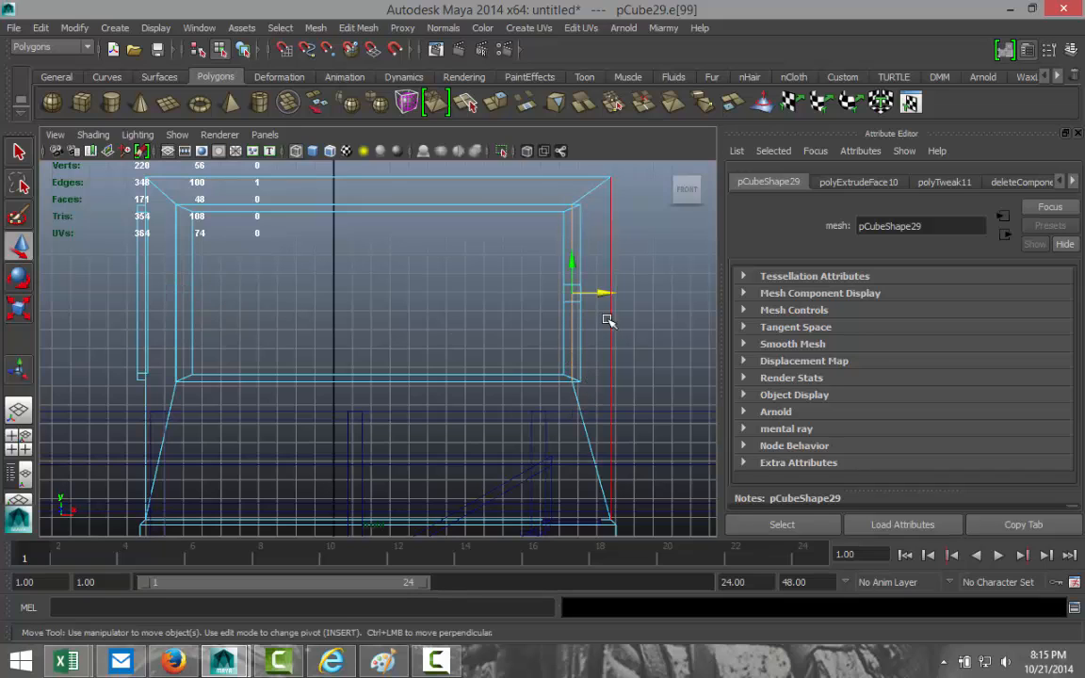
{"action": "left_click_drag", "start_coordinate": [603, 295], "coordinate": [613, 295]}
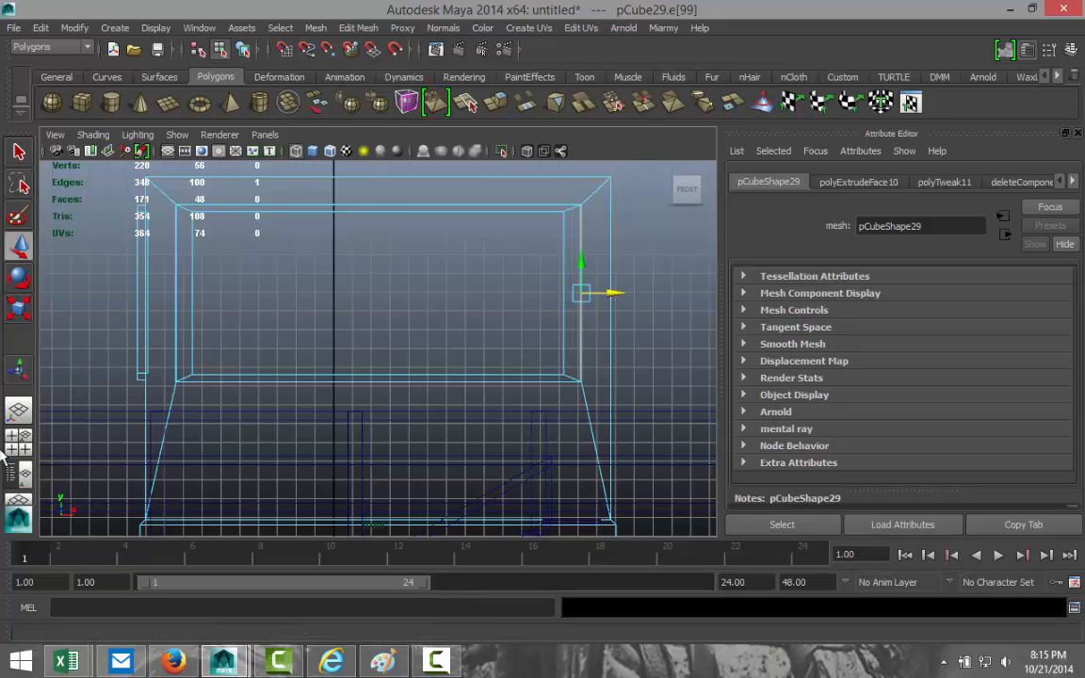
Extrude the rear window face outward from the wall, to Z of about -18.55.
{"action": "left_click", "coordinate": [17, 410]}
{"action": "key", "text": "space"}
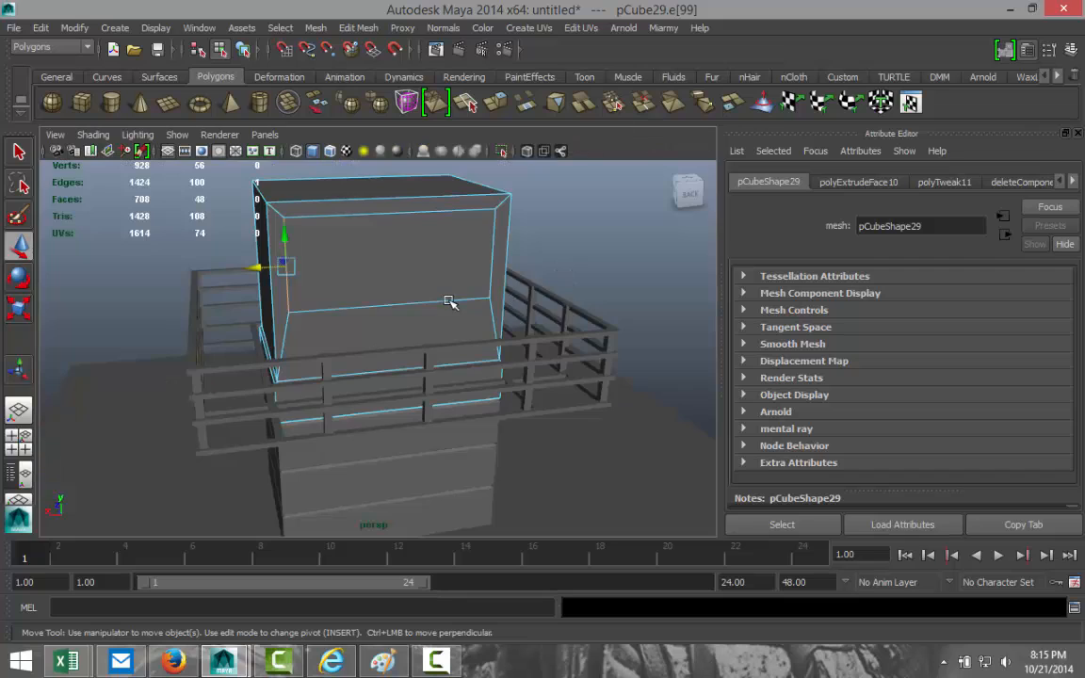
{"action": "right_click_drag", "start_coordinate": [406, 263], "coordinate": [416, 302]}
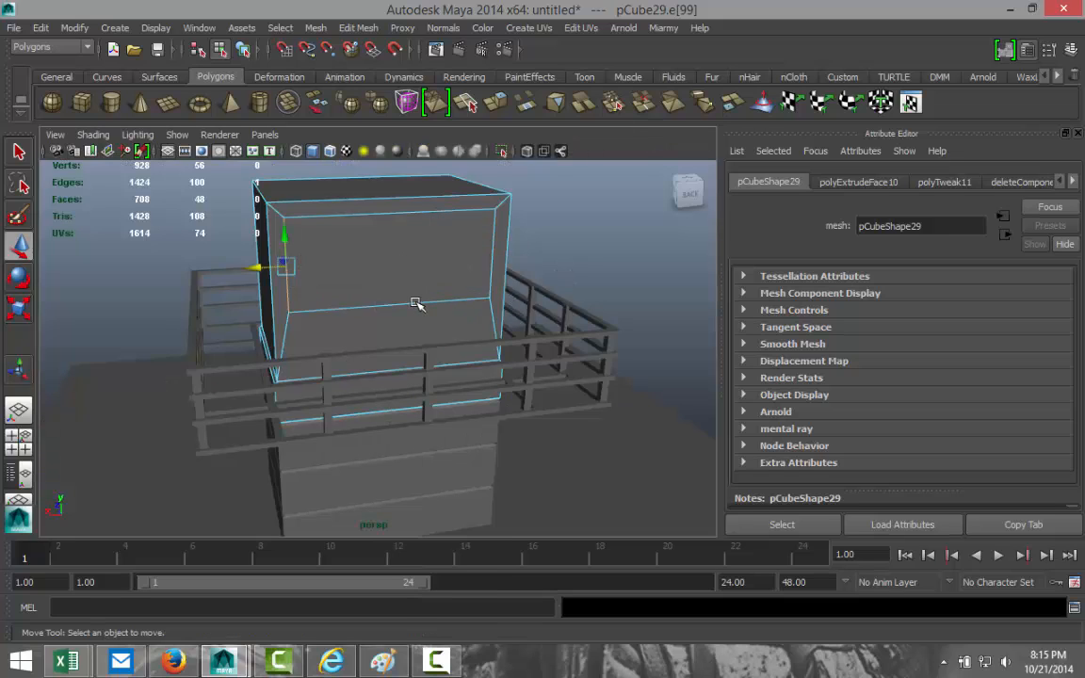
{"action": "left_click", "coordinate": [405, 259]}
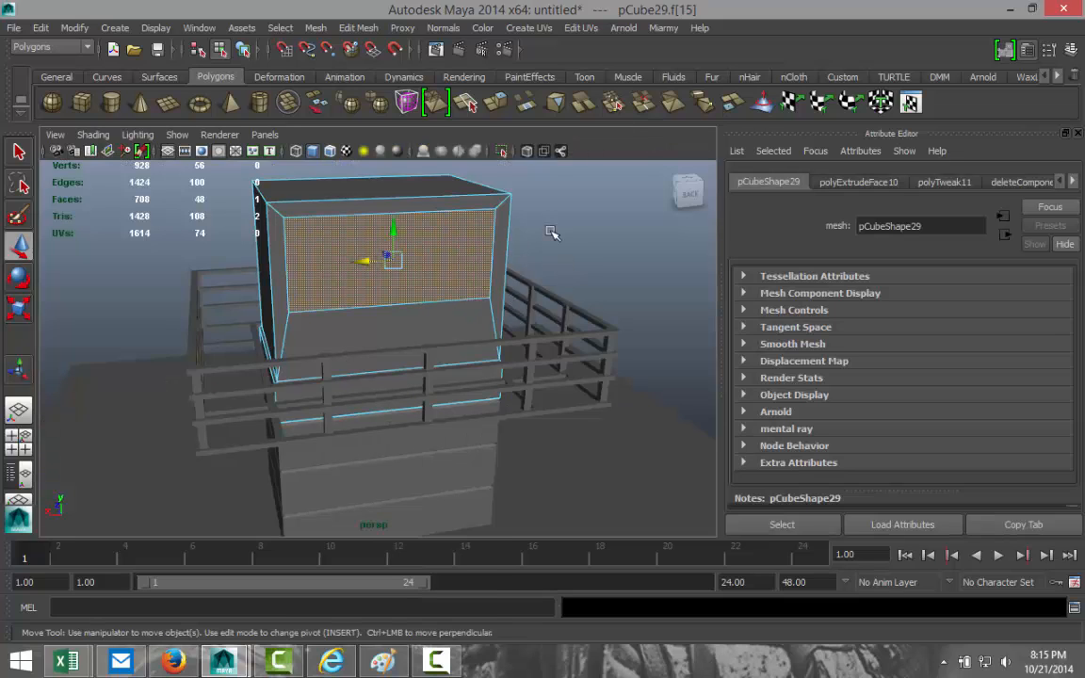
{"action": "left_click", "coordinate": [358, 28]}
{"action": "left_click", "coordinate": [381, 88]}
{"action": "mouse_move", "coordinate": [215, 244]}
{"action": "left_mouse_down", "text": "alt"}
{"action": "mouse_move", "coordinate": [208, 267]}
{"action": "mouse_move", "coordinate": [223, 246]}
{"action": "left_mouse_up", "text": "alt"}
{"action": "key", "text": "w"}
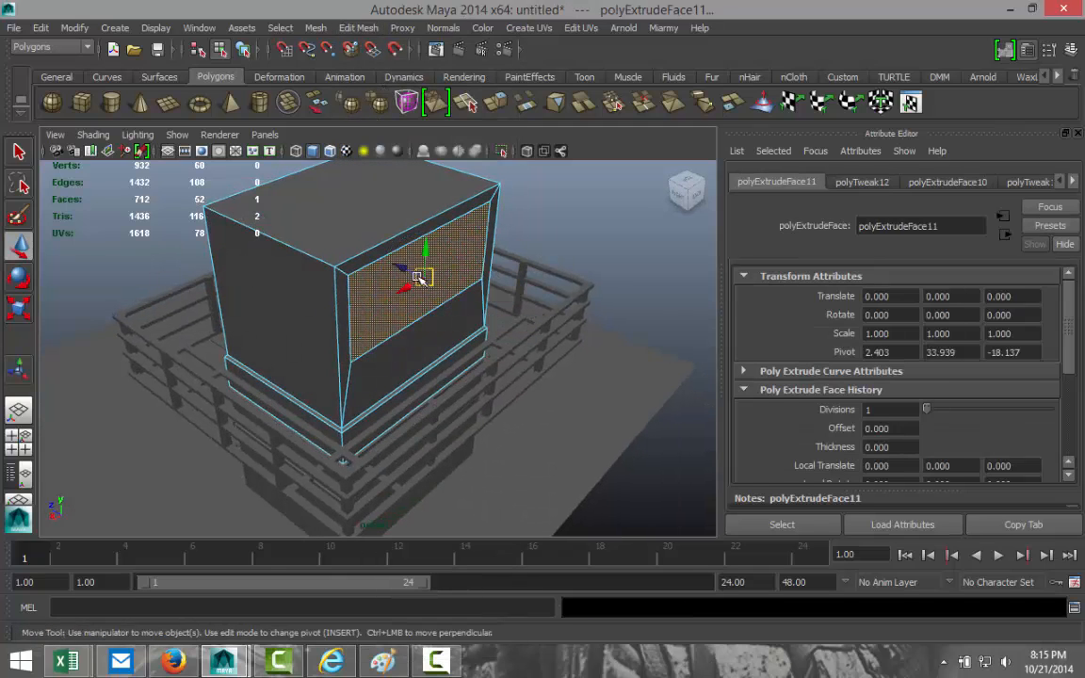
{"action": "left_click_drag", "start_coordinate": [399, 266], "coordinate": [404, 271]}
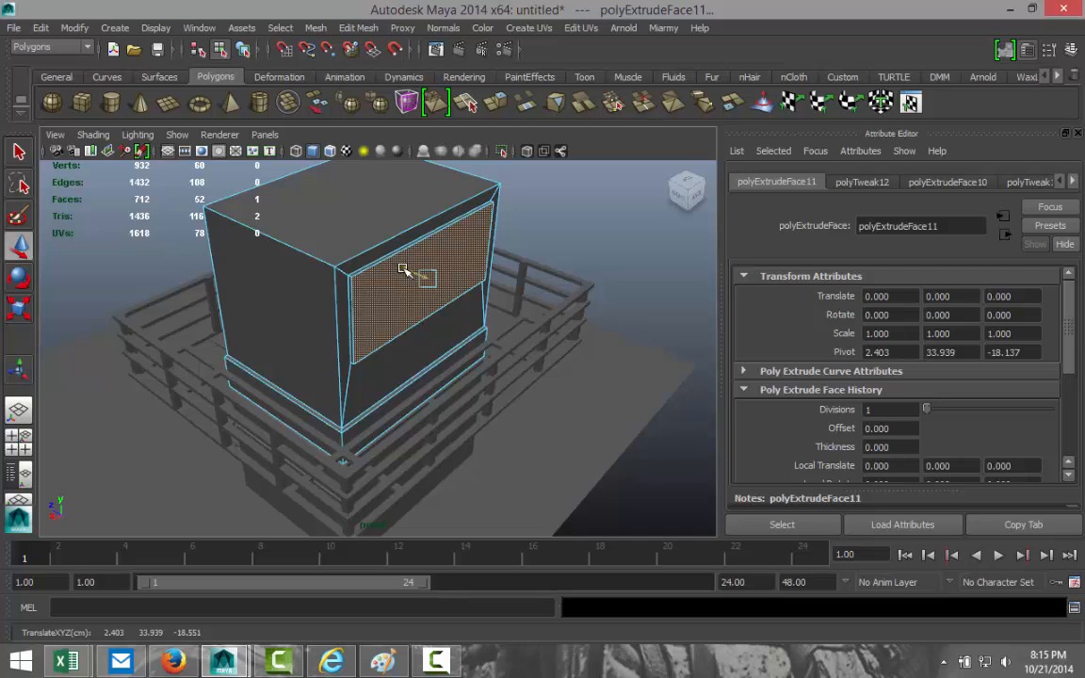
Extrude the raised rear window face again and scale it inward to match the inner outline of the staircase-side window.
{"action": "left_click", "coordinate": [358, 27]}
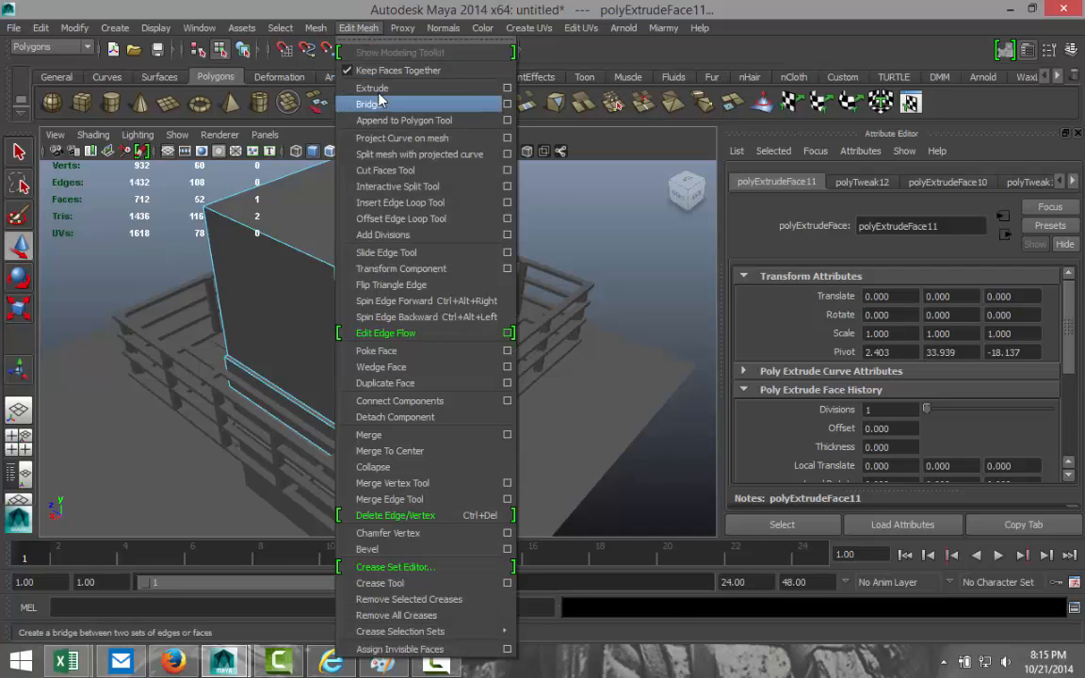
{"action": "left_click", "coordinate": [376, 81]}
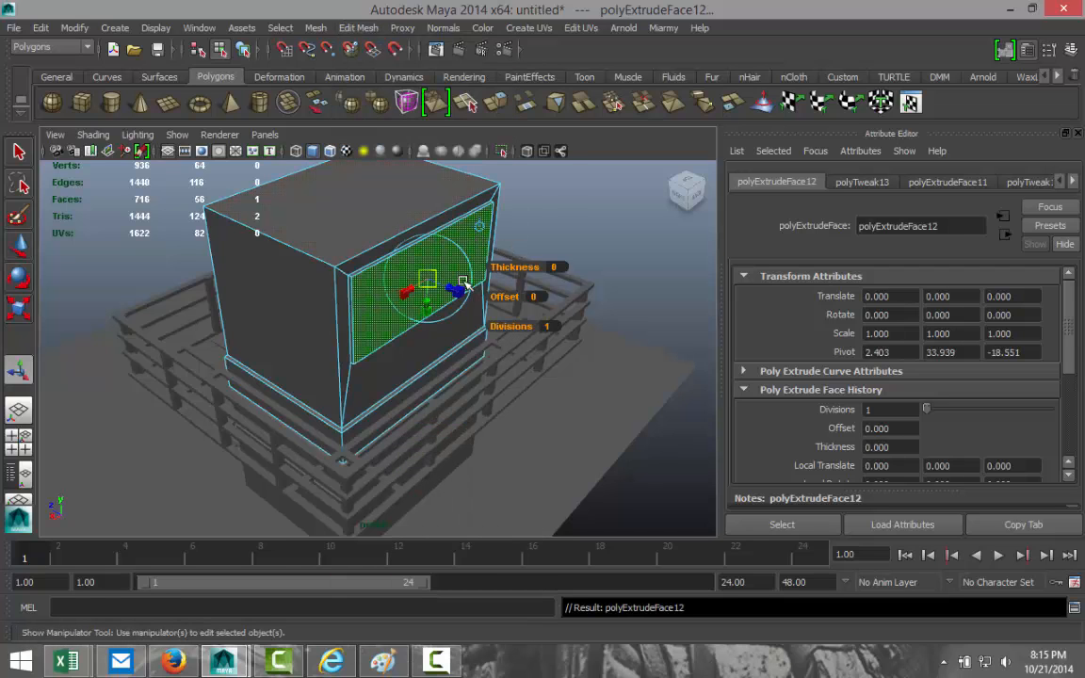
{"action": "key", "text": "r"}
{"action": "left_click_drag", "start_coordinate": [438, 283], "coordinate": [431, 283]}
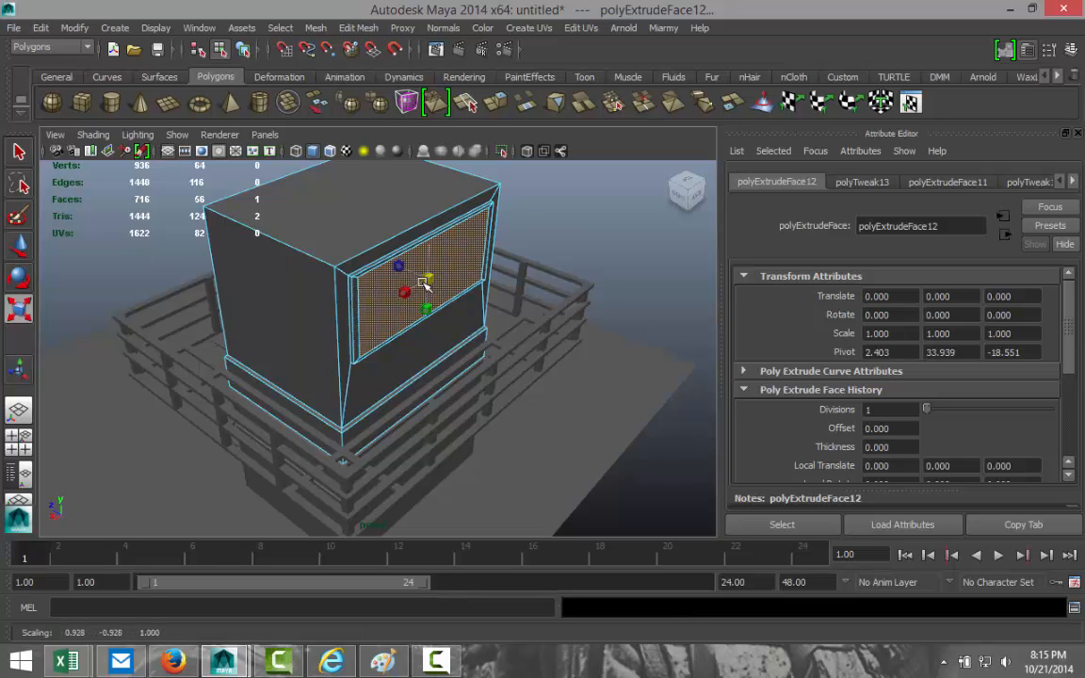
{"action": "left_click", "coordinate": [18, 435]}
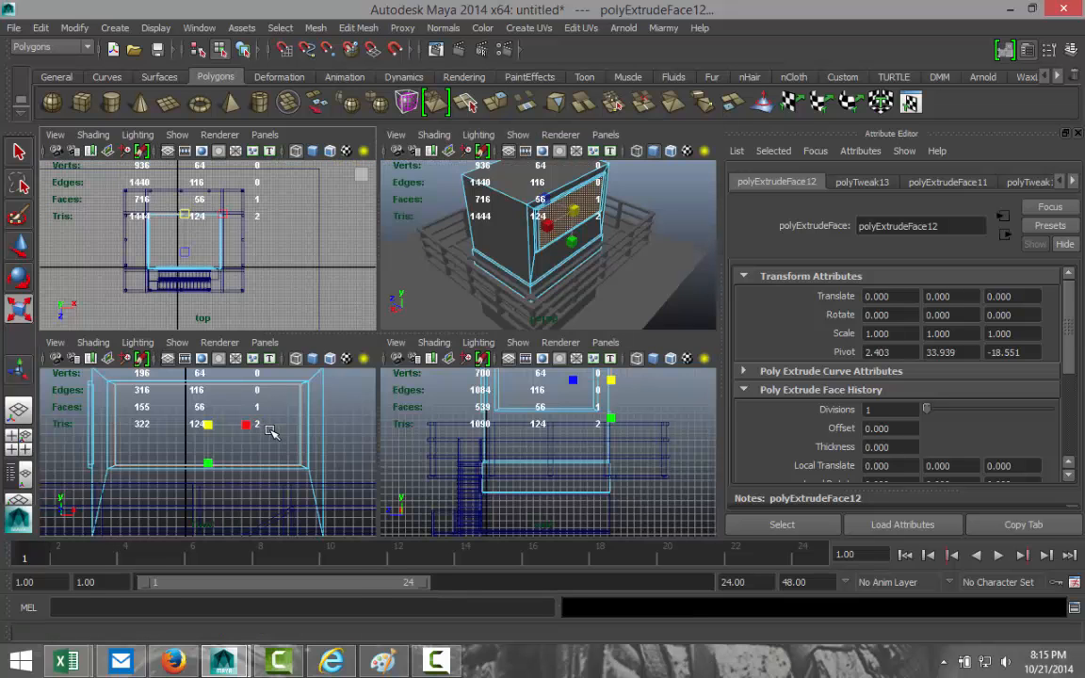
{"action": "key", "text": "space"}
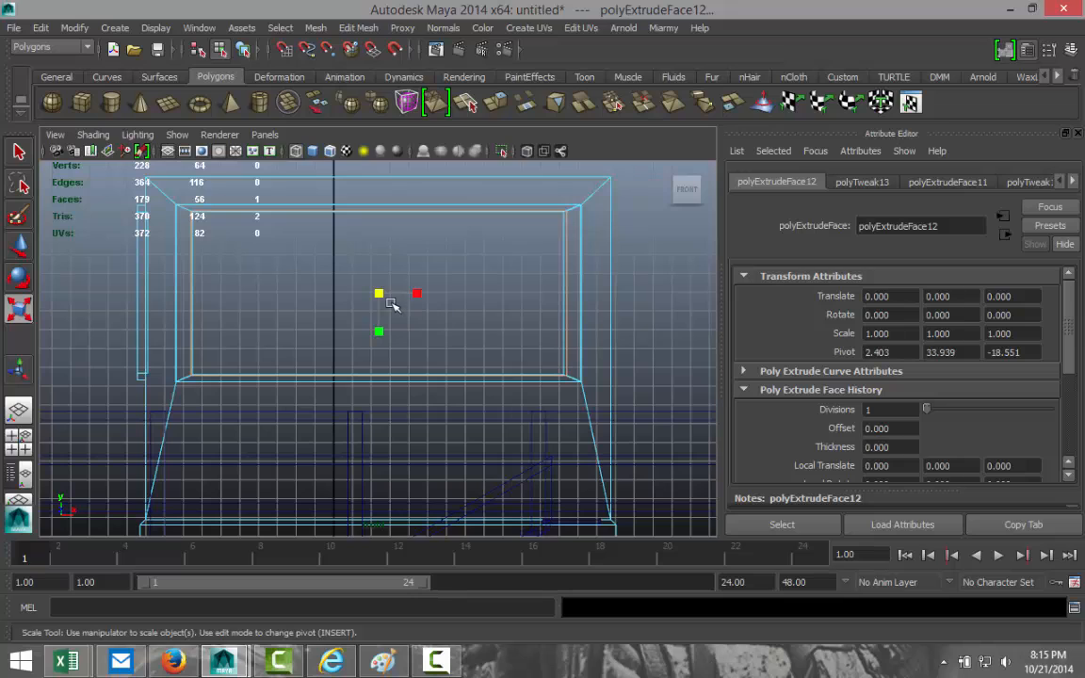
{"action": "left_click_drag", "start_coordinate": [379, 293], "coordinate": [378, 296]}
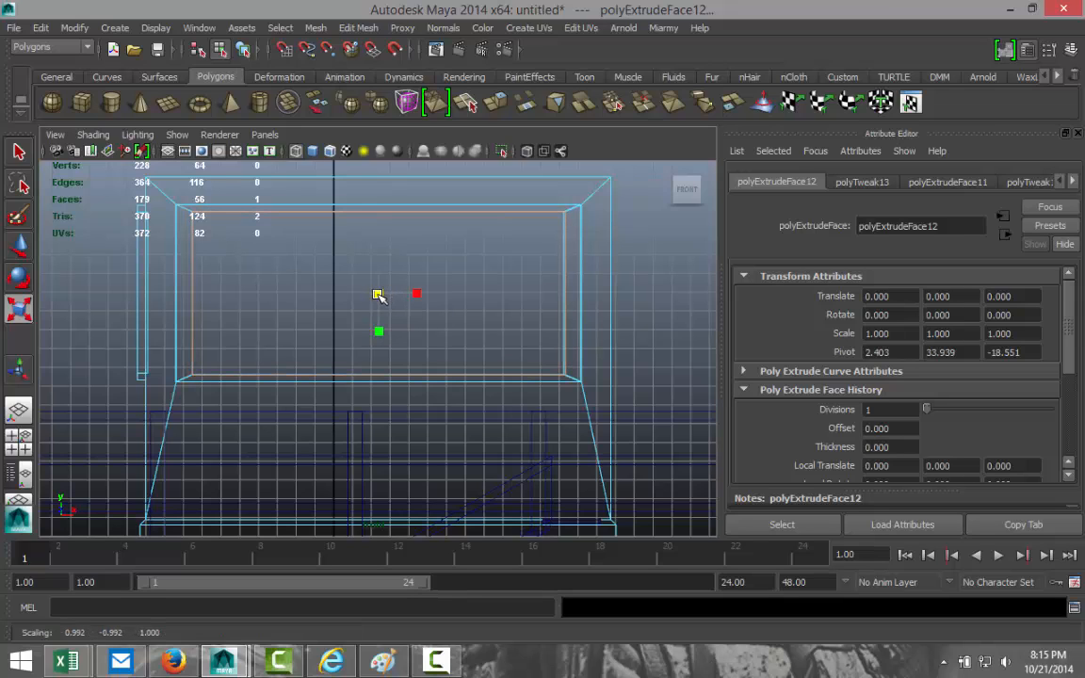
{"action": "left_click_drag", "start_coordinate": [378, 296], "coordinate": [377, 296]}
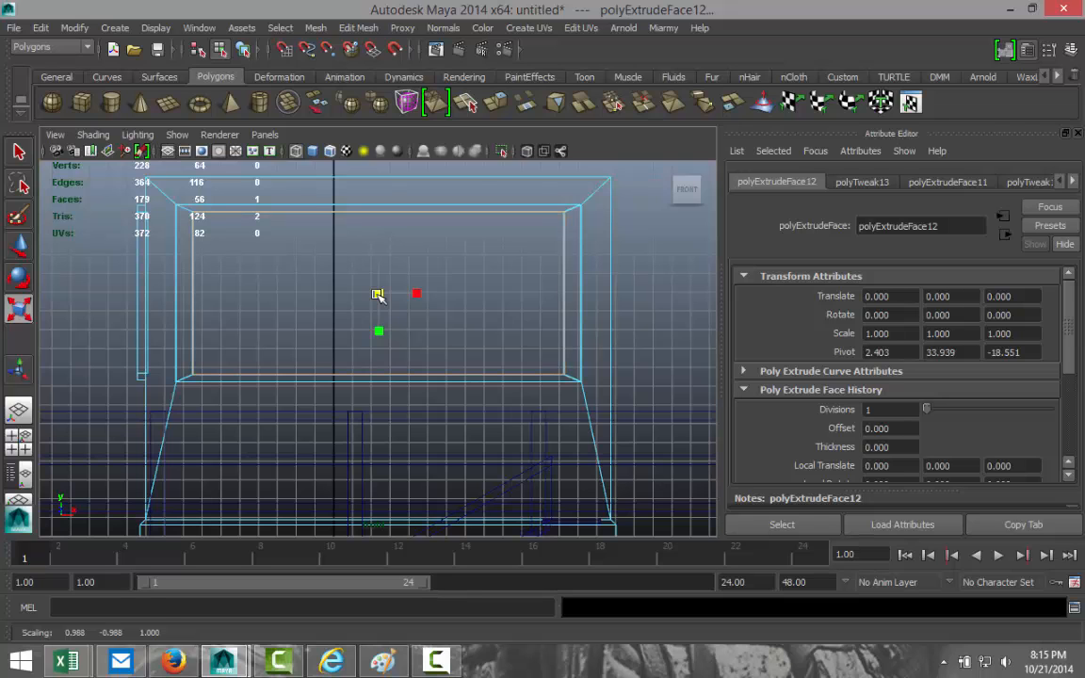
Extrude the inner rear window face and recess it into the frame, to Z of about -18.07.
{"action": "key", "text": "space"}
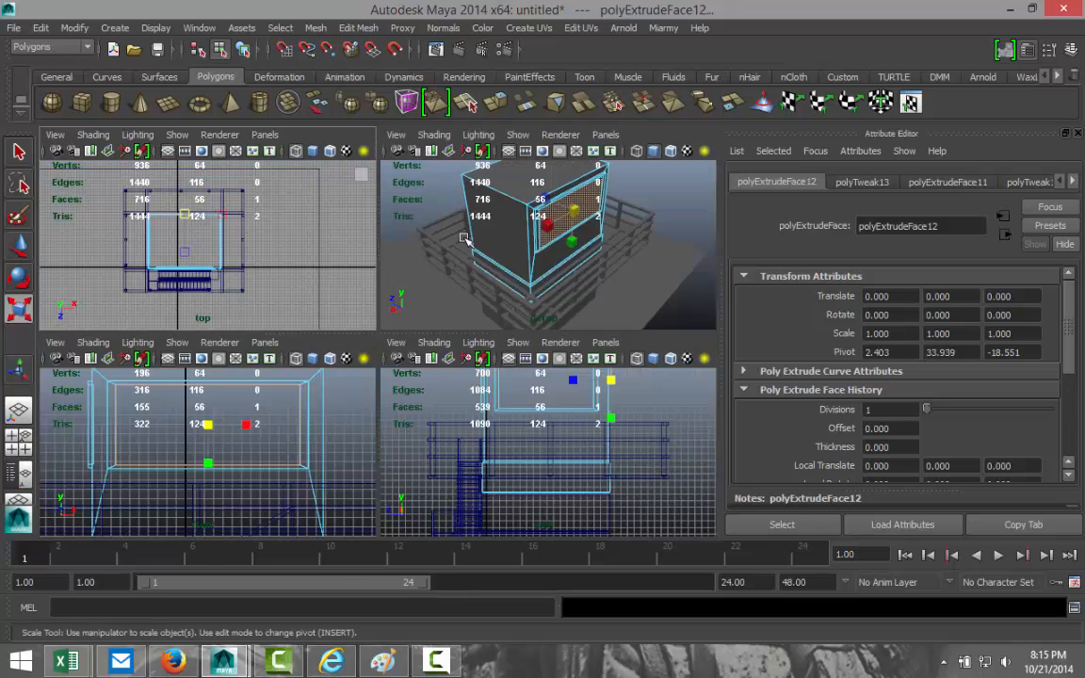
{"action": "key", "text": "space"}
{"action": "left_click", "coordinate": [358, 27]}
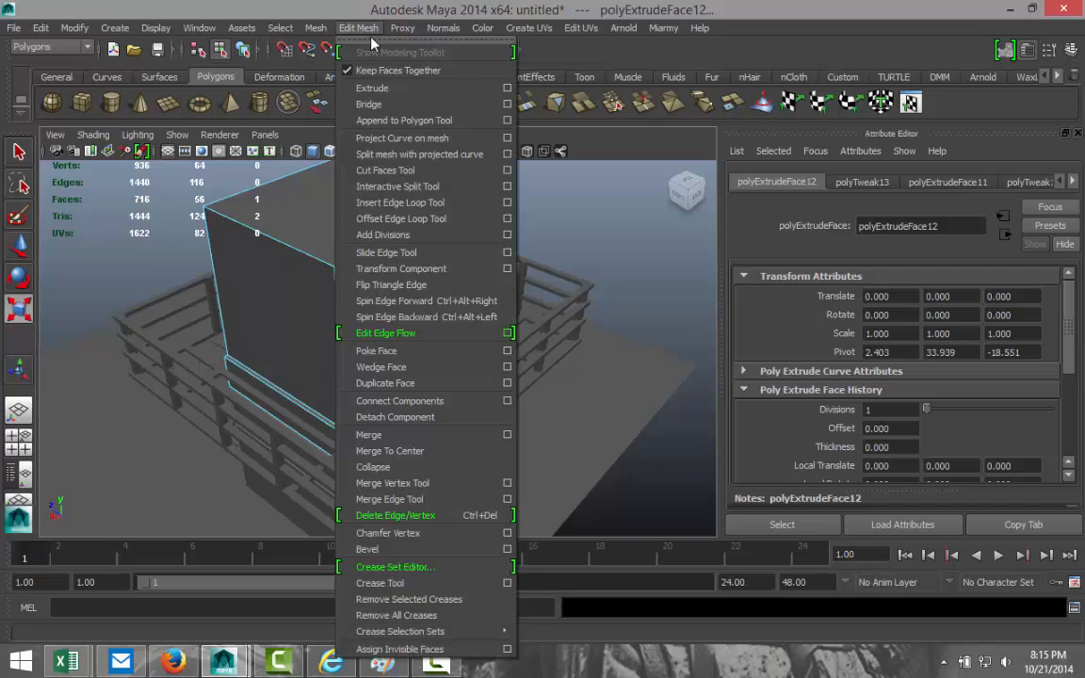
{"action": "left_click", "coordinate": [360, 83]}
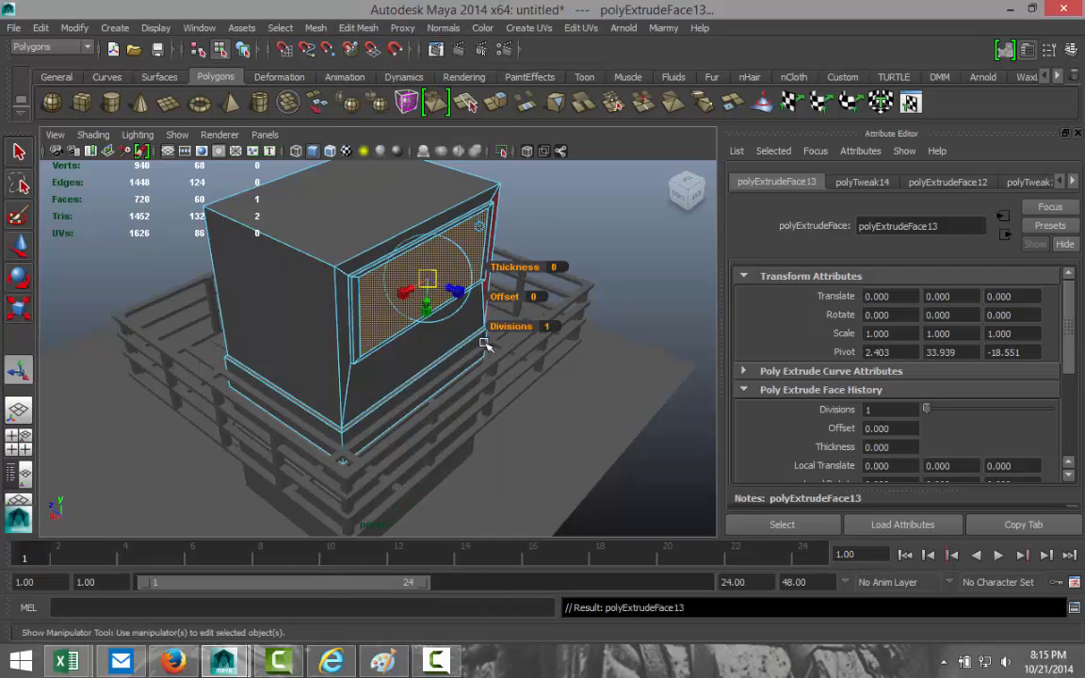
{"action": "key", "text": "w"}
{"action": "left_click_drag", "start_coordinate": [403, 267], "coordinate": [400, 267]}
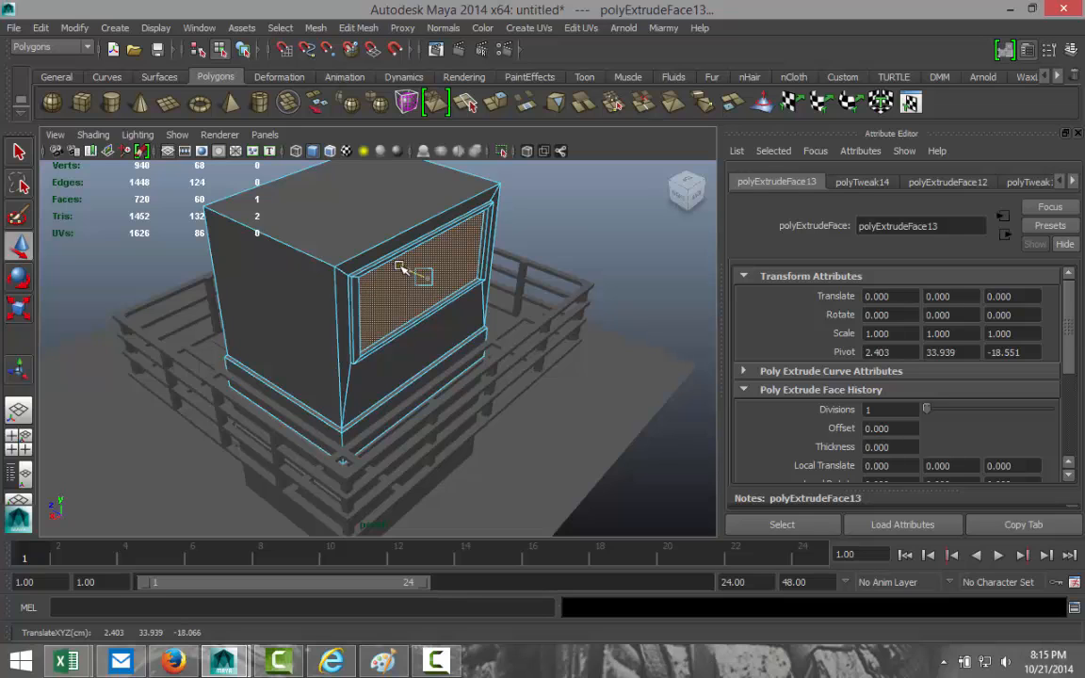
{"action": "left_click", "coordinate": [115, 260]}
Select the lower diagonal edges joining the rear window frame to the corners of its wall.
{"action": "left_click_drag", "start_coordinate": [195, 318], "coordinate": [339, 322], "text": "alt"}
{"action": "scroll", "coordinate": [330, 334], "scroll_direction": "up", "scroll_amount": 2}
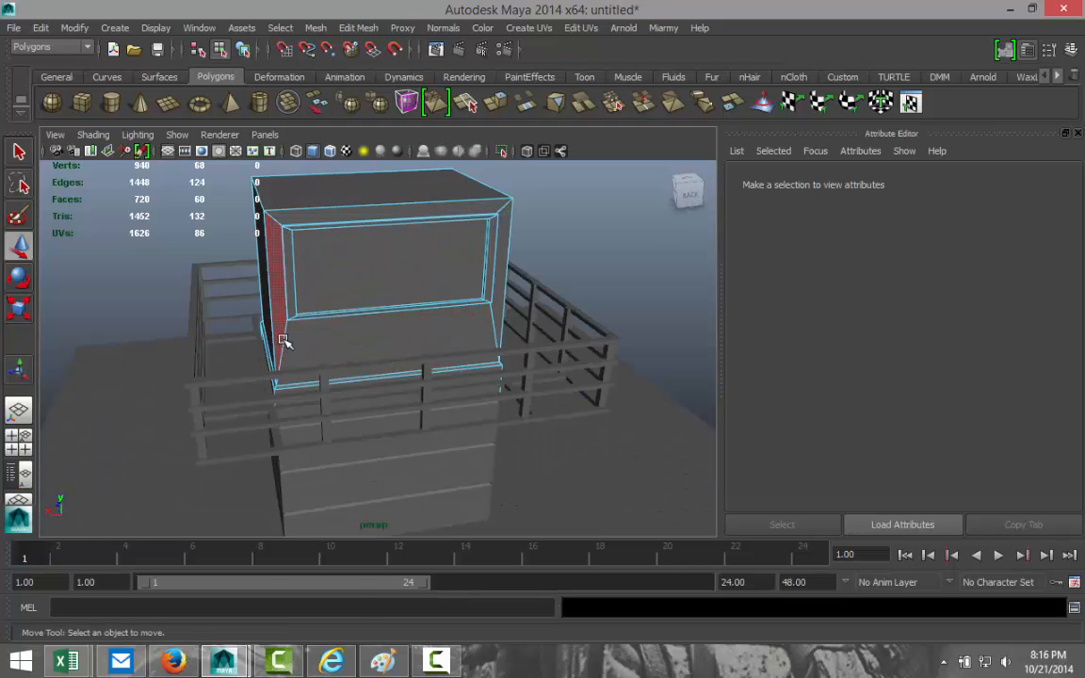
{"action": "right_click_drag", "start_coordinate": [283, 341], "coordinate": [281, 364]}
{"action": "left_click", "coordinate": [279, 325]}
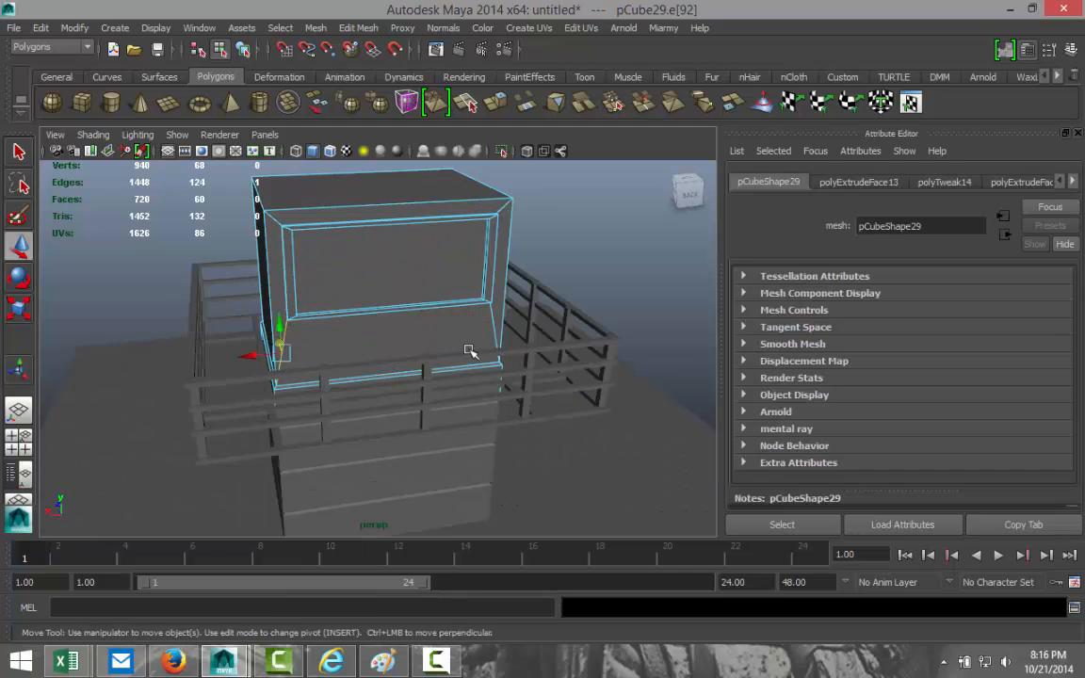
{"action": "left_click", "coordinate": [493, 334], "text": "shift"}
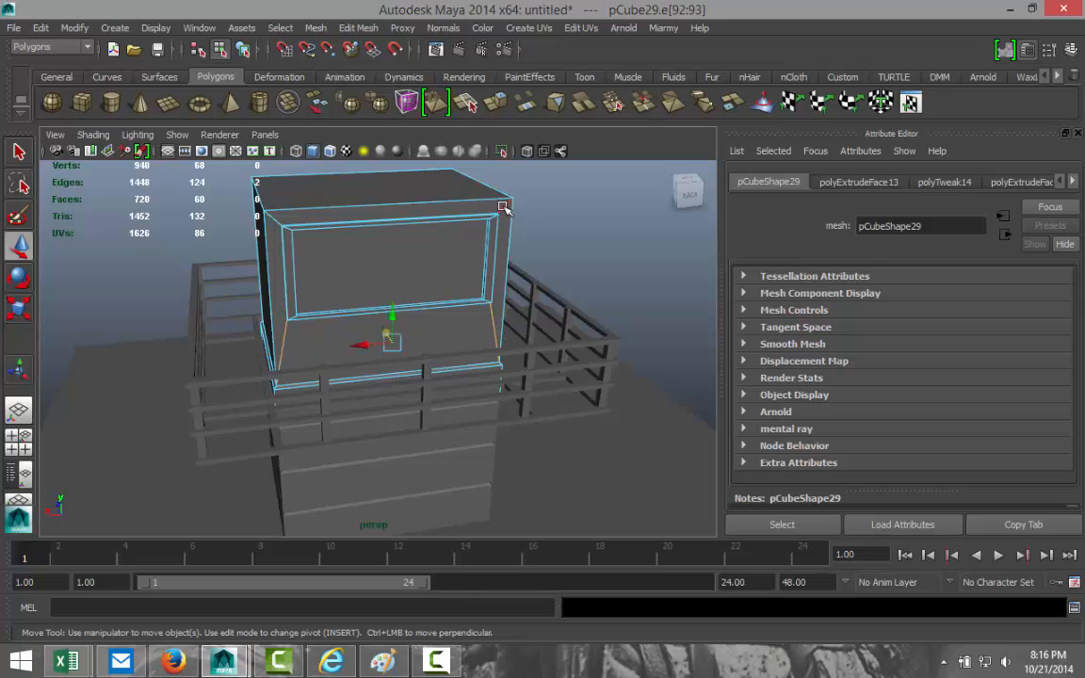
Add the two upper diagonal edges to the selection and delete all four diagonals between the back window frame and the cabin wall's corners.
{"action": "left_click", "coordinate": [504, 208], "text": "shift"}
{"action": "left_click", "coordinate": [272, 217], "text": "shift"}
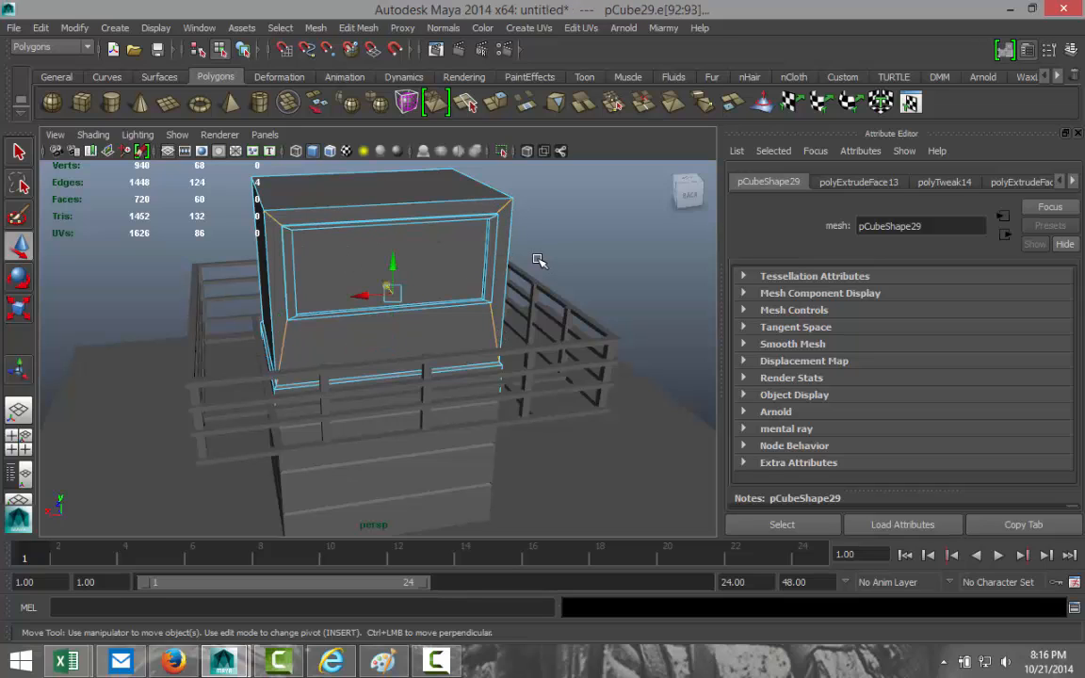
{"action": "key", "text": "Delete"}
{"action": "scroll", "coordinate": [513, 277], "scroll_direction": "down", "scroll_amount": 5}
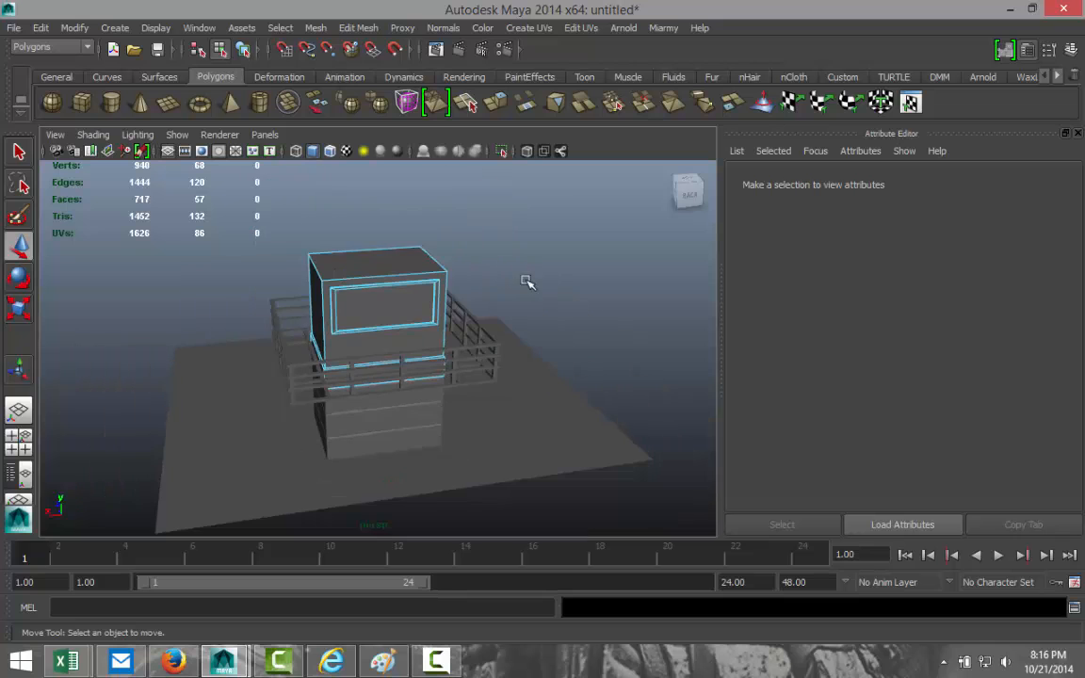
Insert two horizontal edge loops across the cabin's blank right-side wall, level with the top and bottom of the existing windows.
{"action": "left_click_drag", "start_coordinate": [573, 300], "coordinate": [107, 279], "text": "alt"}
{"action": "left_click_drag", "start_coordinate": [450, 325], "coordinate": [394, 354], "text": "alt"}
{"action": "scroll", "coordinate": [396, 332], "scroll_direction": "up", "scroll_amount": 4}
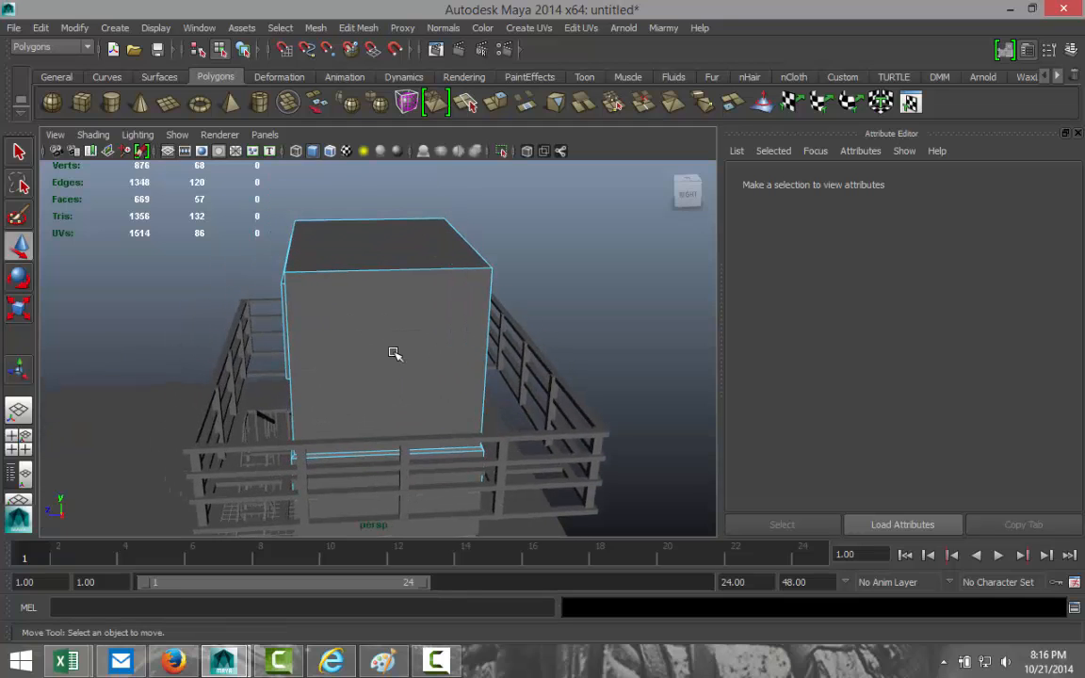
{"action": "left_click", "coordinate": [407, 330]}
{"action": "right_click_drag", "start_coordinate": [383, 308], "coordinate": [392, 319]}
{"action": "left_click", "coordinate": [400, 324]}
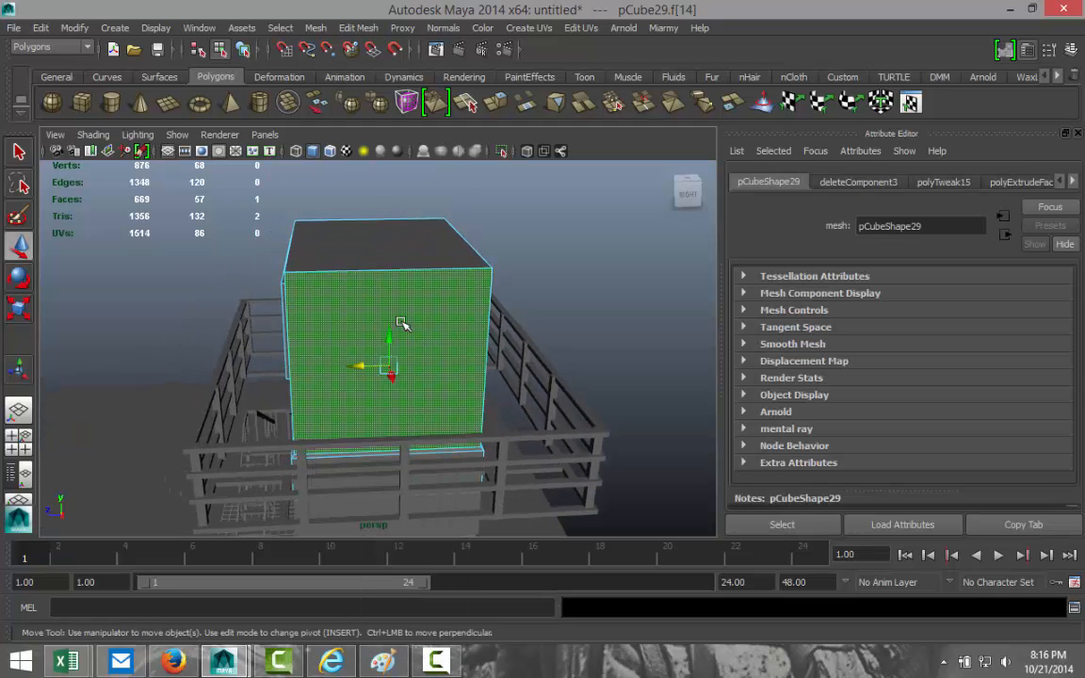
{"action": "left_click", "coordinate": [18, 435]}
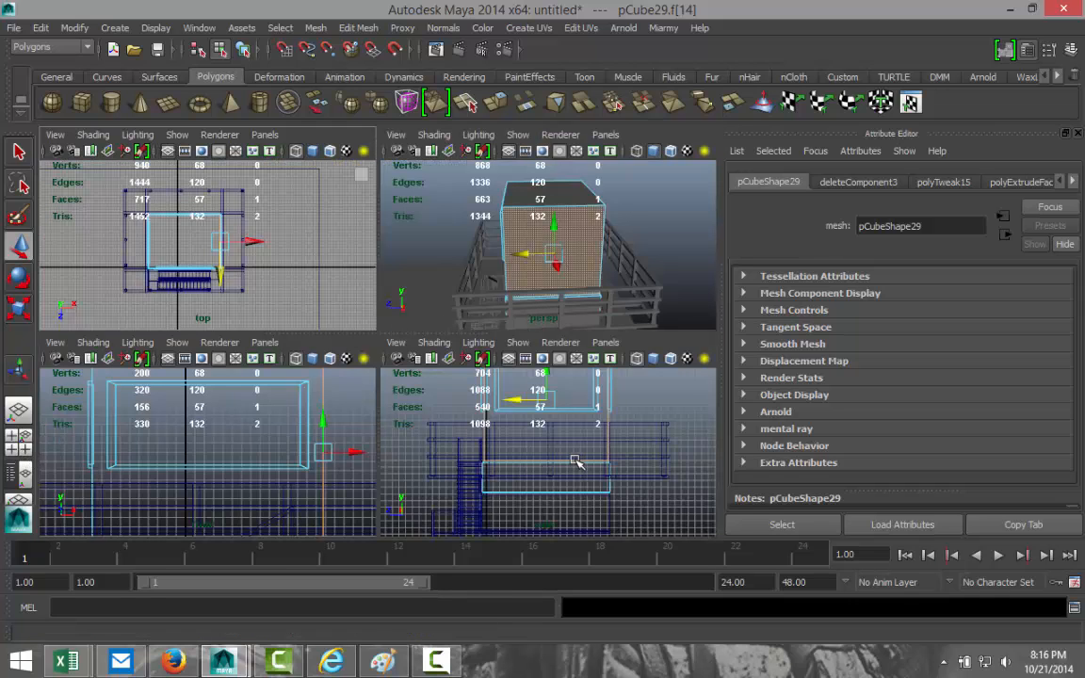
{"action": "key", "text": "space"}
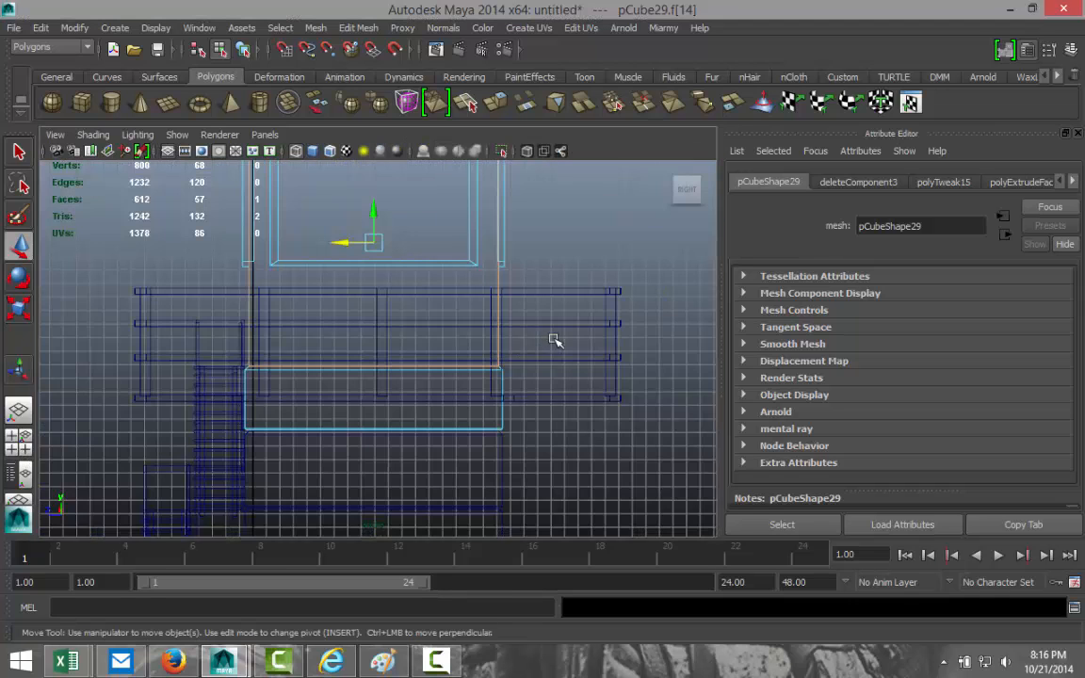
{"action": "scroll", "coordinate": [555, 331], "scroll_direction": "down", "scroll_amount": 2}
{"action": "scroll", "coordinate": [558, 309], "scroll_direction": "up", "scroll_amount": 2}
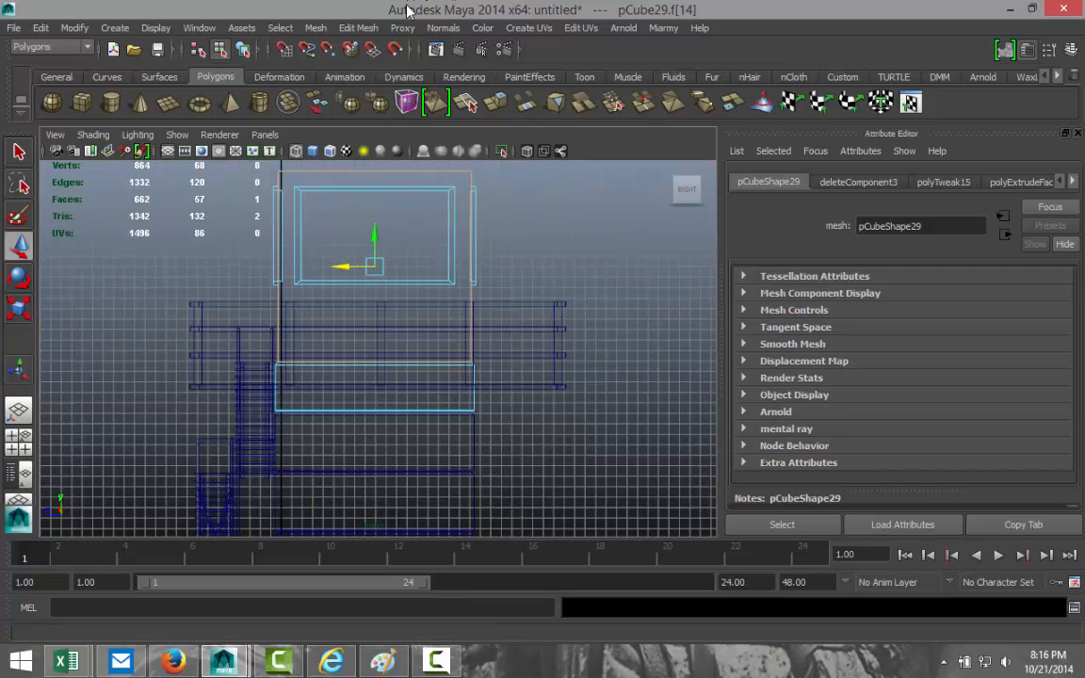
{"action": "left_click", "coordinate": [358, 28]}
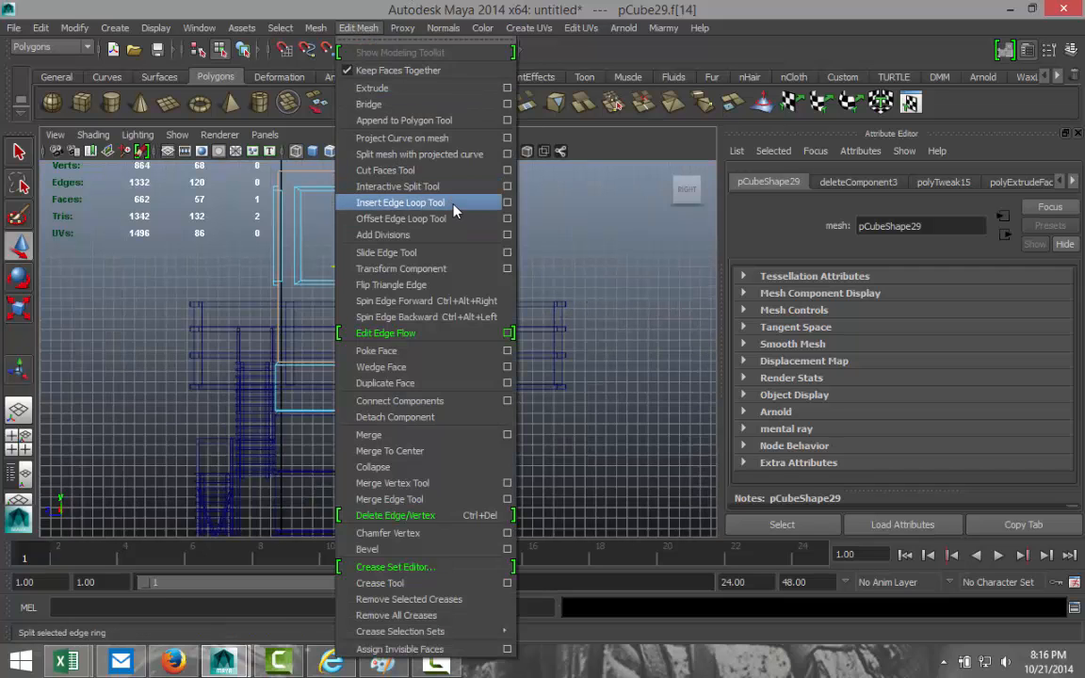
{"action": "left_click", "coordinate": [424, 203]}
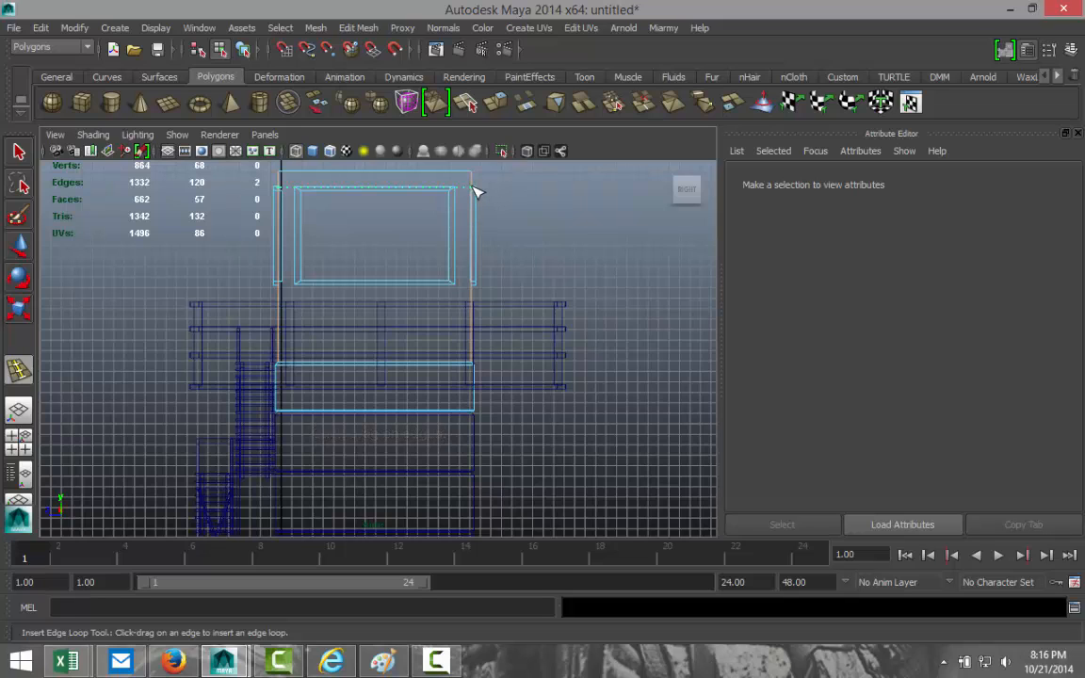
{"action": "left_click", "coordinate": [474, 192]}
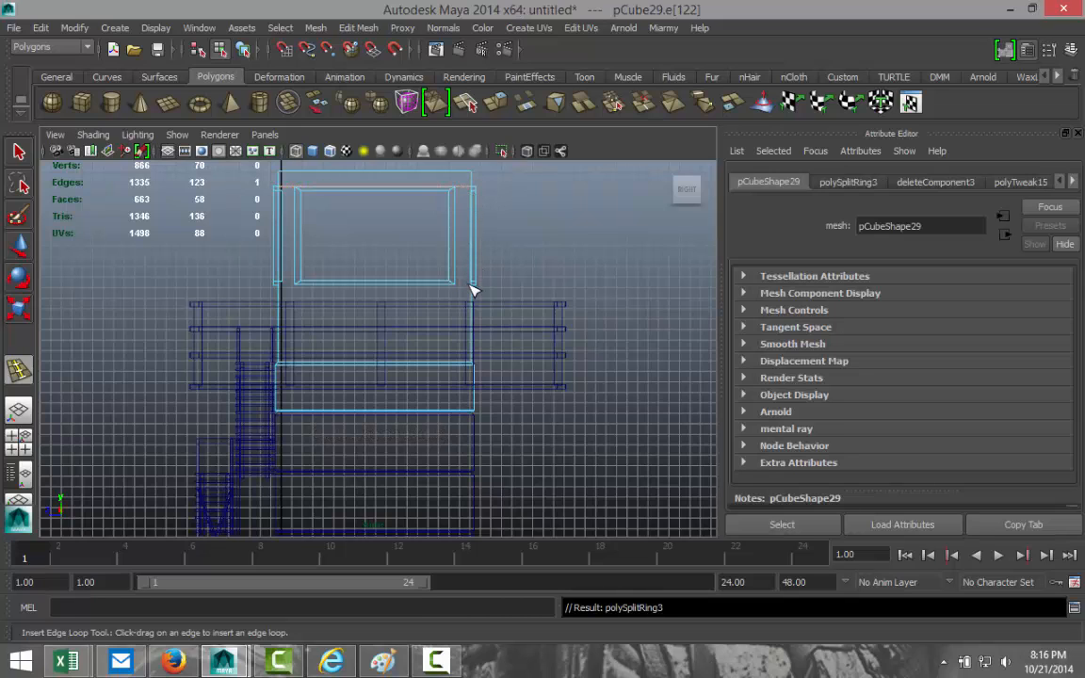
{"action": "left_click_drag", "start_coordinate": [474, 290], "coordinate": [476, 292]}
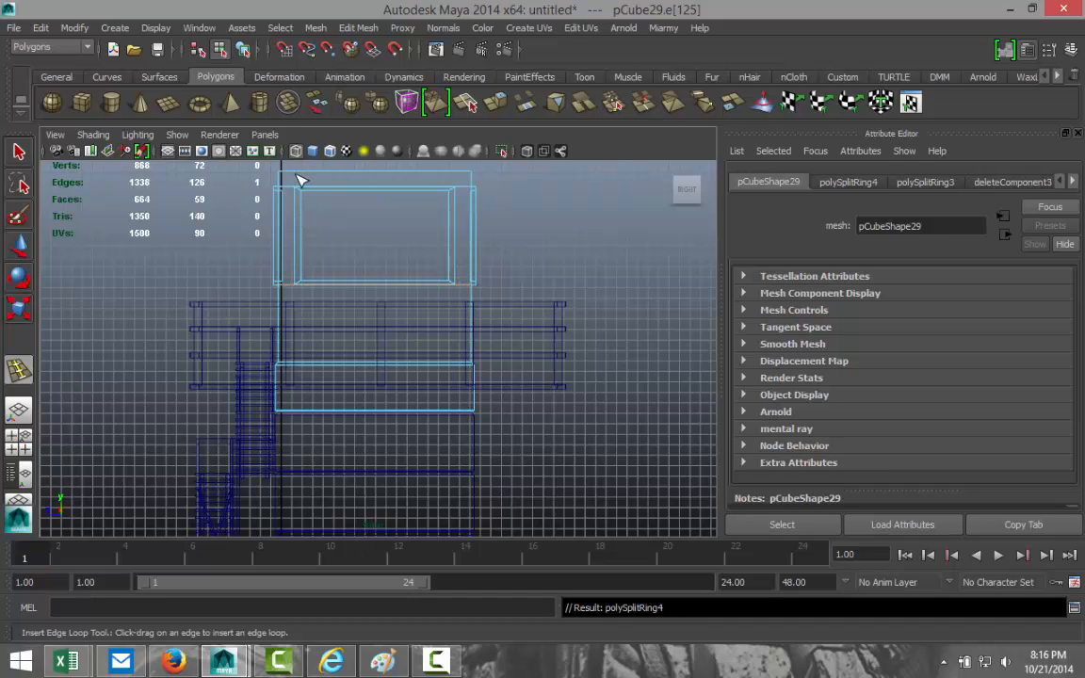
Insert four vertical edge loops around the cabin in the right view, one near each side and two near the middle.
{"action": "left_click_drag", "start_coordinate": [300, 179], "coordinate": [300, 179]}
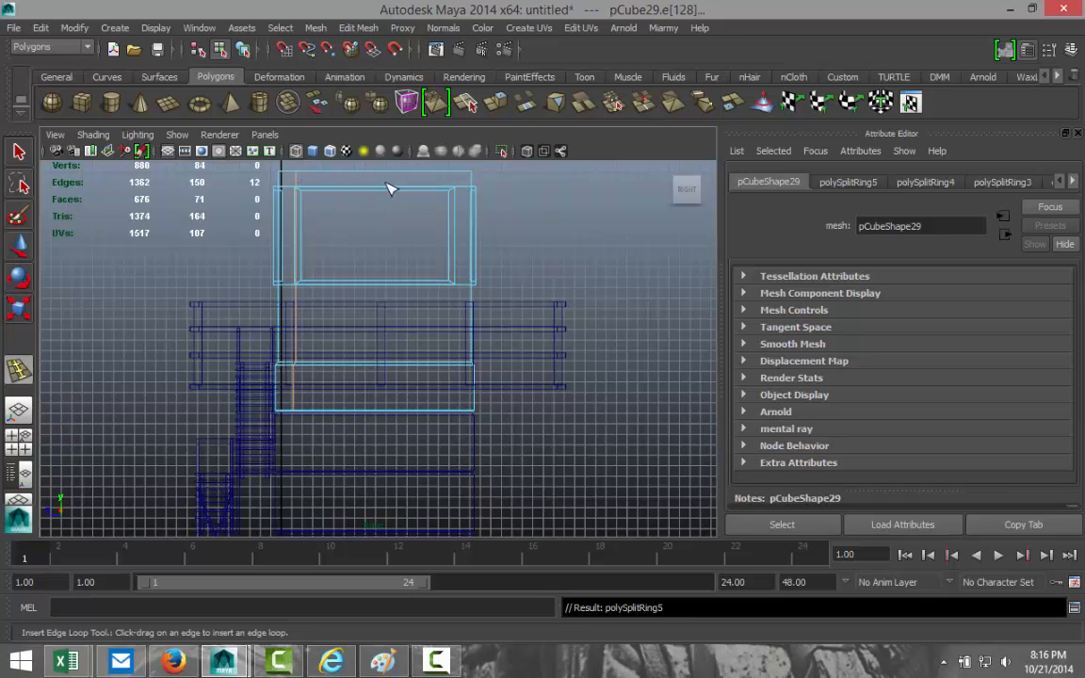
{"action": "left_click_drag", "start_coordinate": [374, 178], "coordinate": [395, 179]}
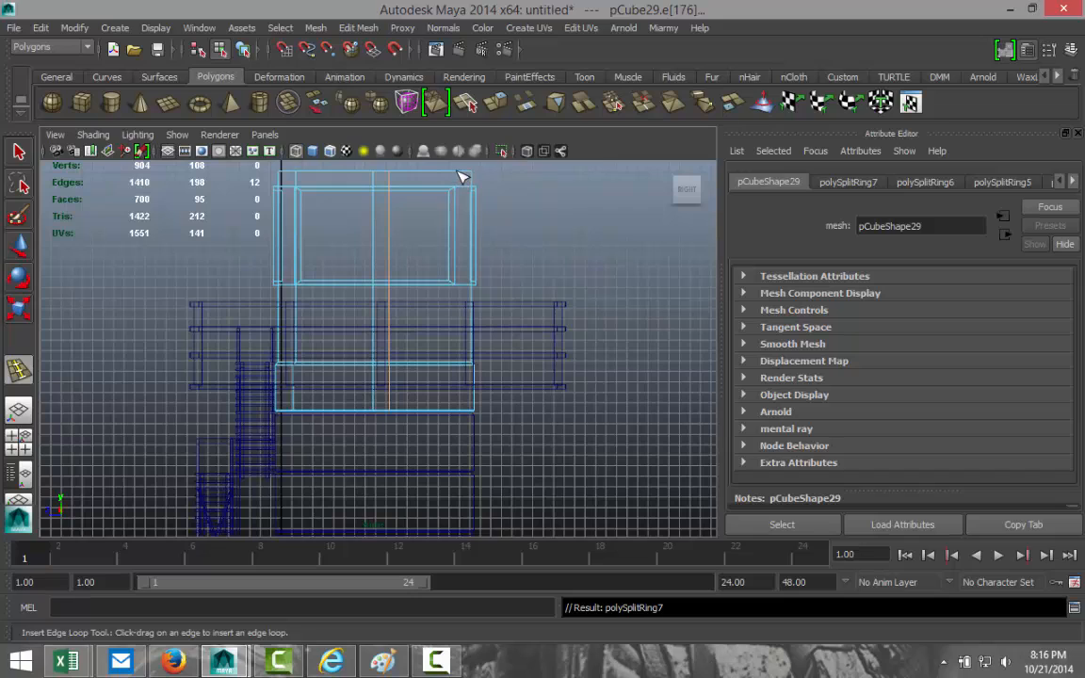
{"action": "left_click_drag", "start_coordinate": [460, 178], "coordinate": [460, 180]}
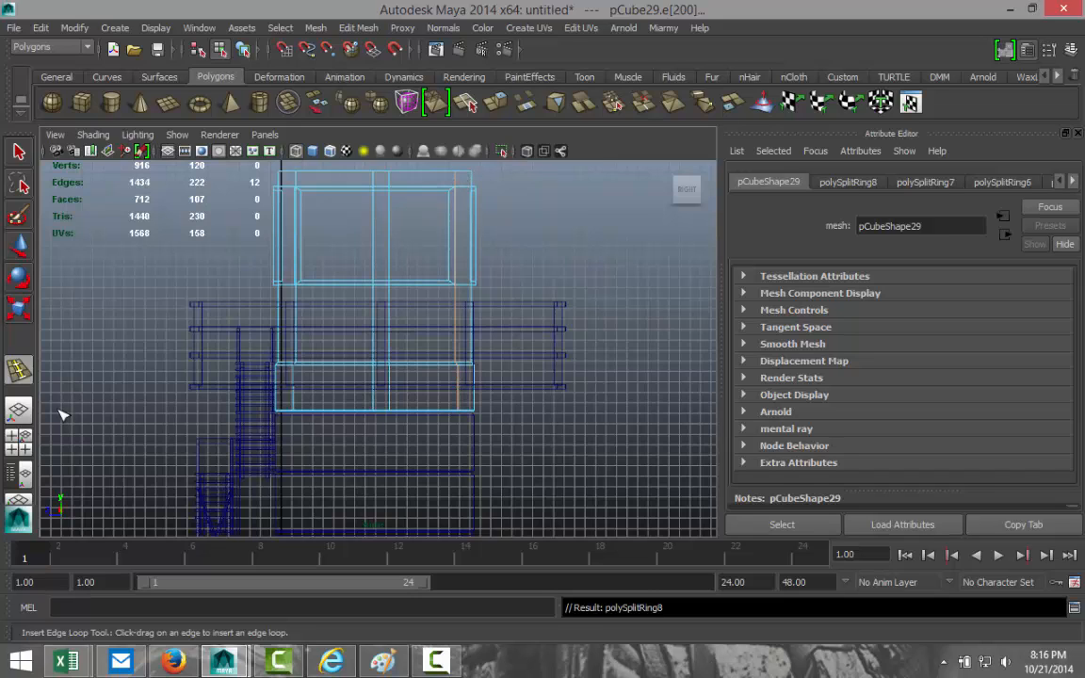
Delete the horizontal edge segment crossing the door section of the right-side wall in the perspective view.
{"action": "left_click", "coordinate": [16, 450]}
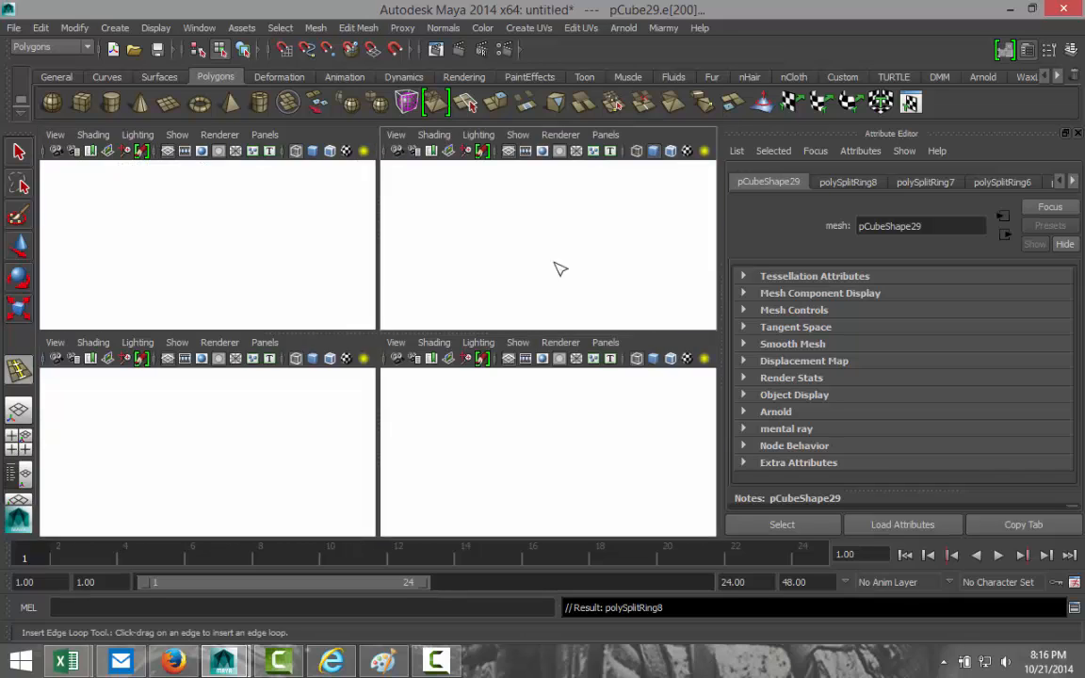
{"action": "key", "text": "space"}
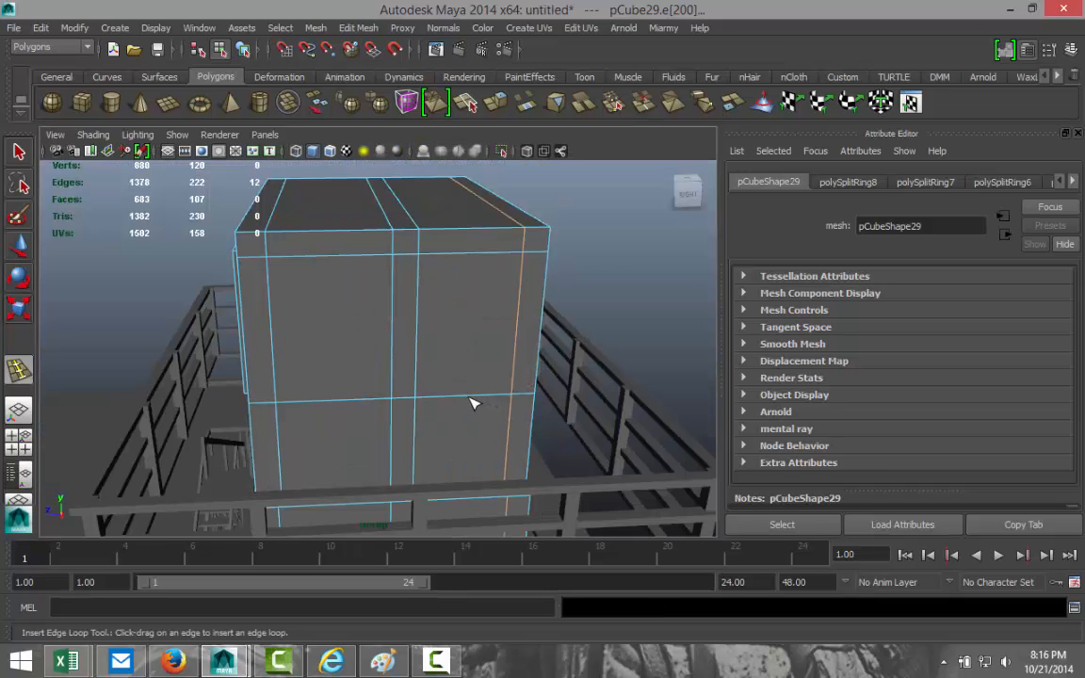
{"action": "key", "text": "q"}
{"action": "left_click", "coordinate": [466, 402]}
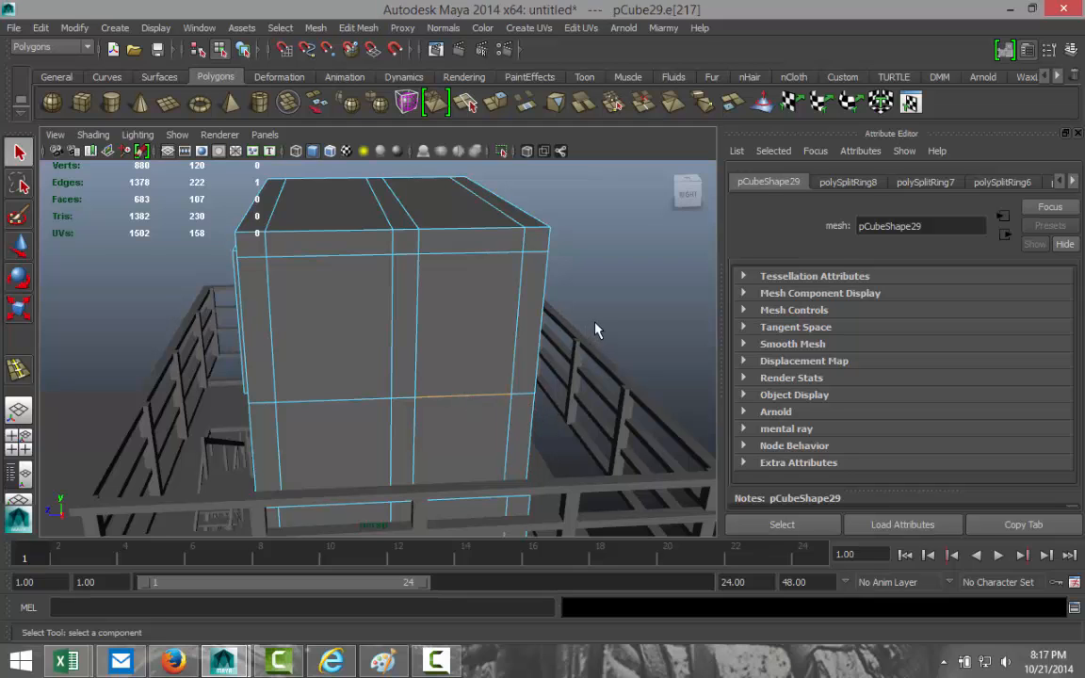
{"action": "key", "text": "Delete"}
Extrude the upper window face beside the door section and move it outward to about X 15.155.
{"action": "mouse_move", "coordinate": [551, 379]}
{"action": "left_mouse_down", "text": "alt"}
{"action": "mouse_move", "coordinate": [574, 399]}
{"action": "mouse_move", "coordinate": [611, 380]}
{"action": "mouse_move", "coordinate": [582, 387]}
{"action": "mouse_move", "coordinate": [565, 375]}
{"action": "left_mouse_up", "text": "alt"}
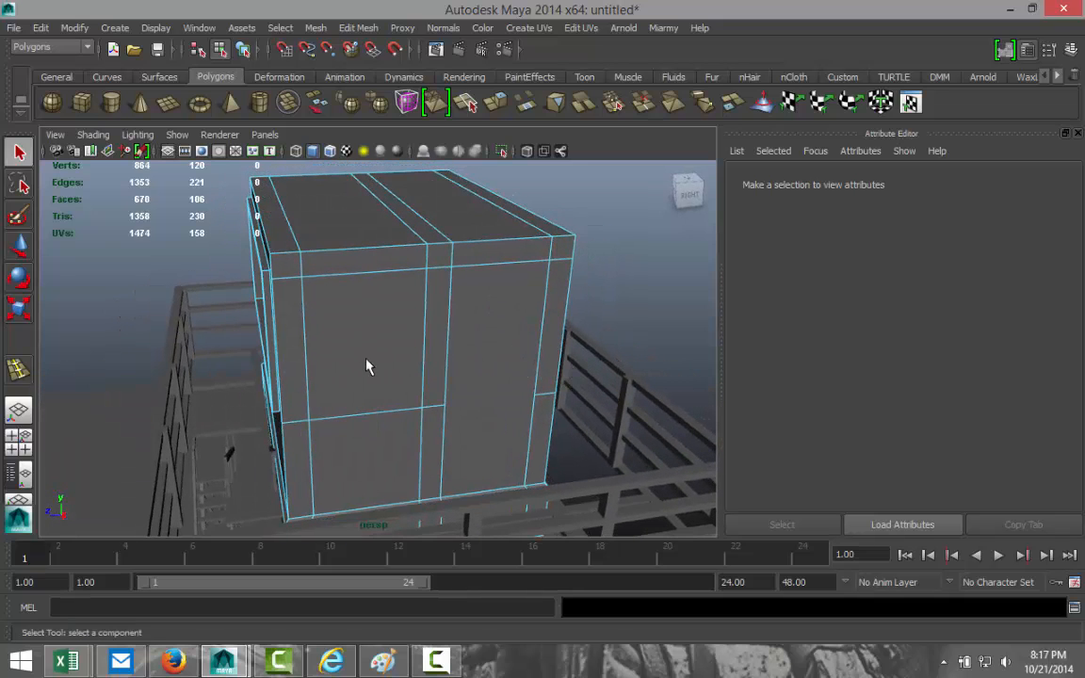
{"action": "right_click_drag", "start_coordinate": [368, 327], "coordinate": [366, 361]}
{"action": "left_click", "coordinate": [339, 301]}
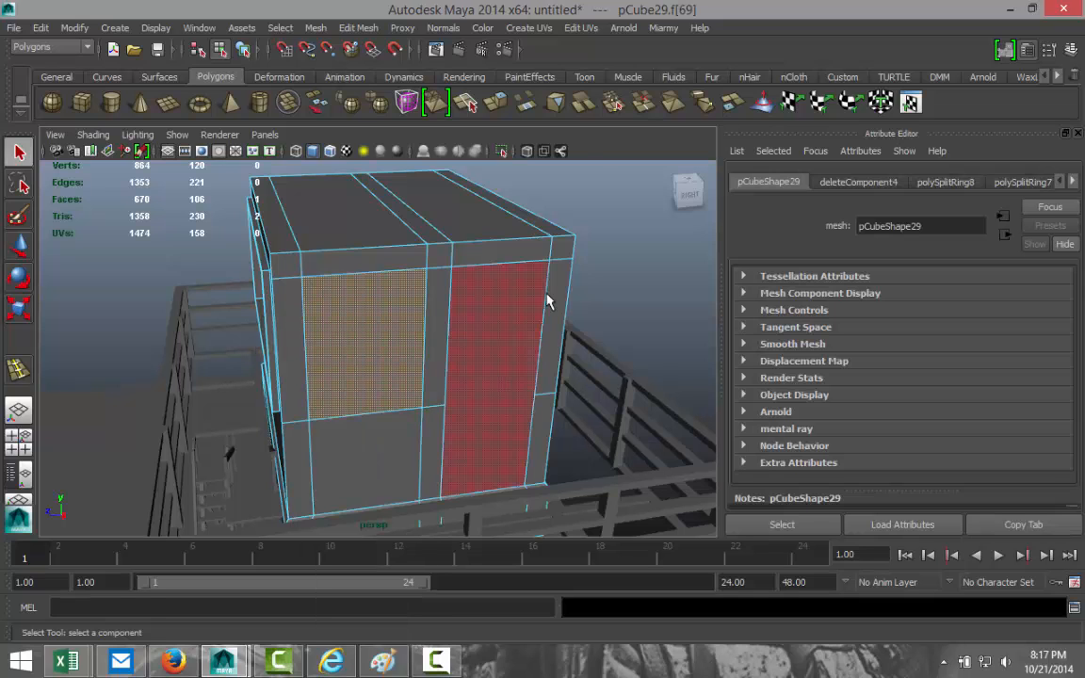
{"action": "left_click", "coordinate": [358, 27]}
{"action": "left_click", "coordinate": [353, 86]}
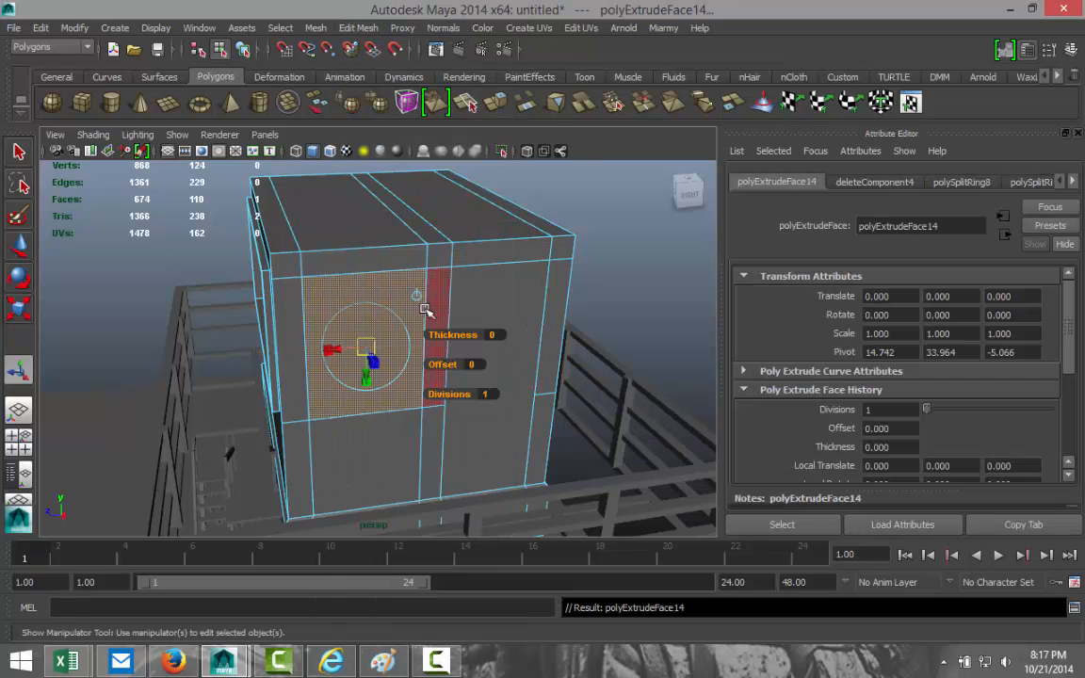
{"action": "key", "text": "w"}
{"action": "left_click_drag", "start_coordinate": [428, 374], "coordinate": [428, 399], "text": "alt"}
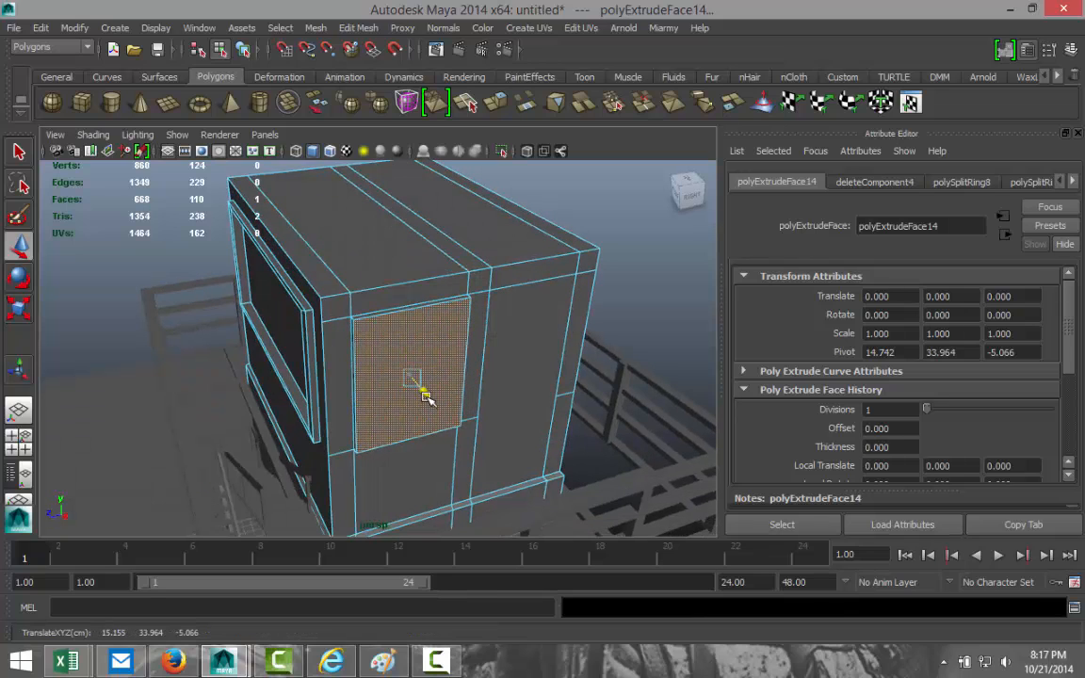
Extrude the raised window face again and scale it down slightly to form a narrow frame border.
{"action": "left_click", "coordinate": [358, 27]}
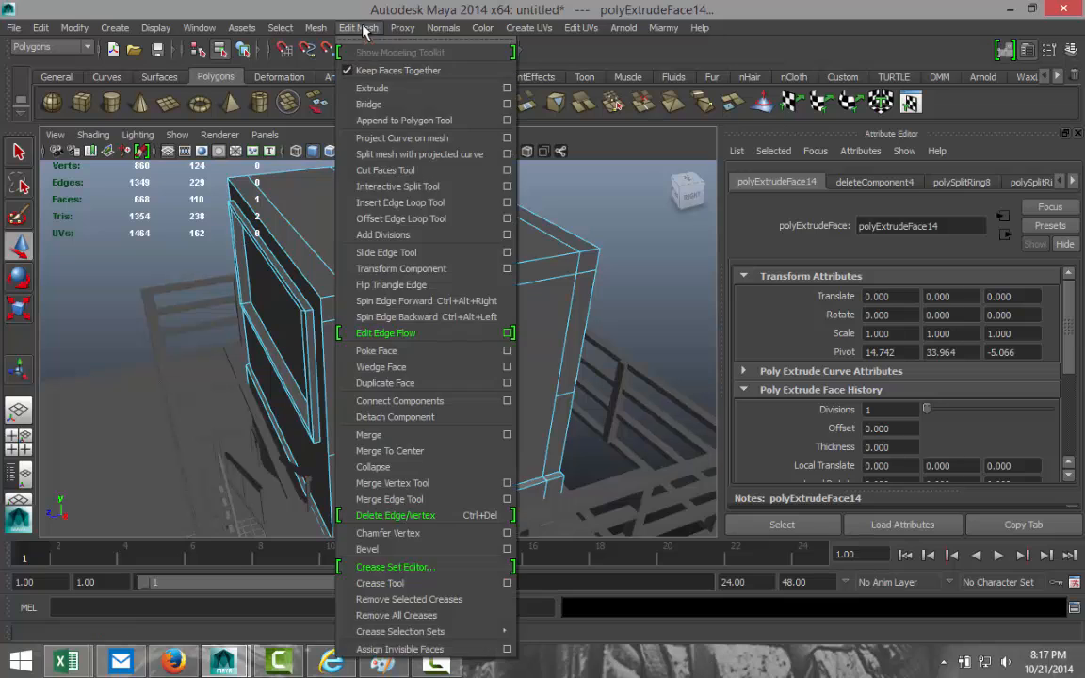
{"action": "left_click", "coordinate": [423, 81]}
{"action": "key", "text": "r"}
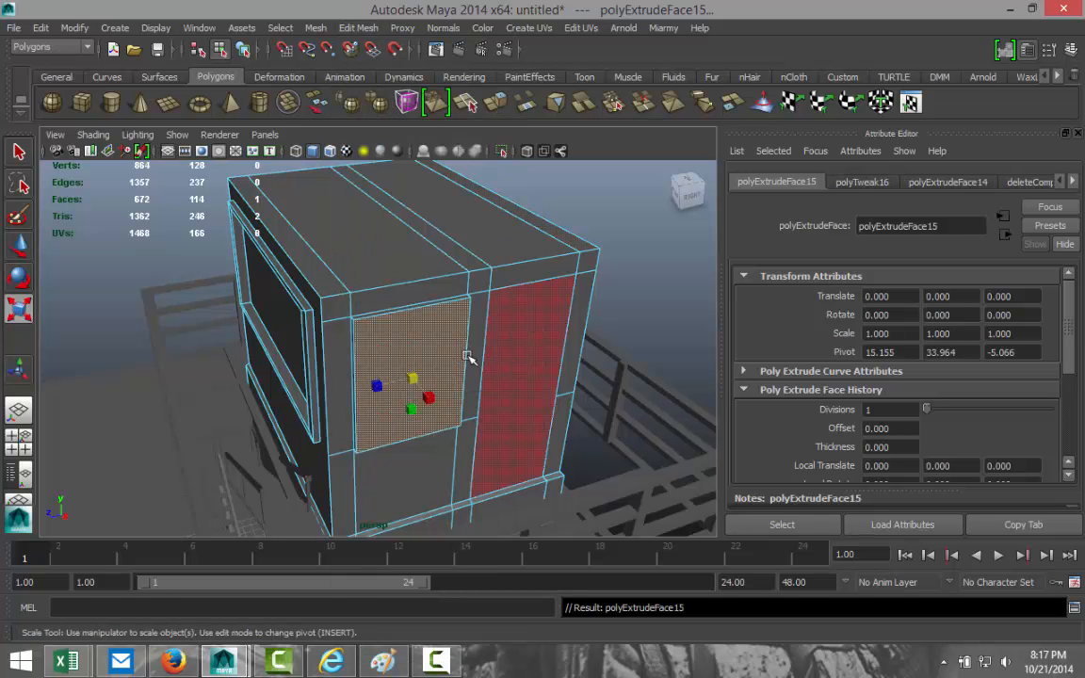
{"action": "left_click_drag", "start_coordinate": [415, 379], "coordinate": [407, 381]}
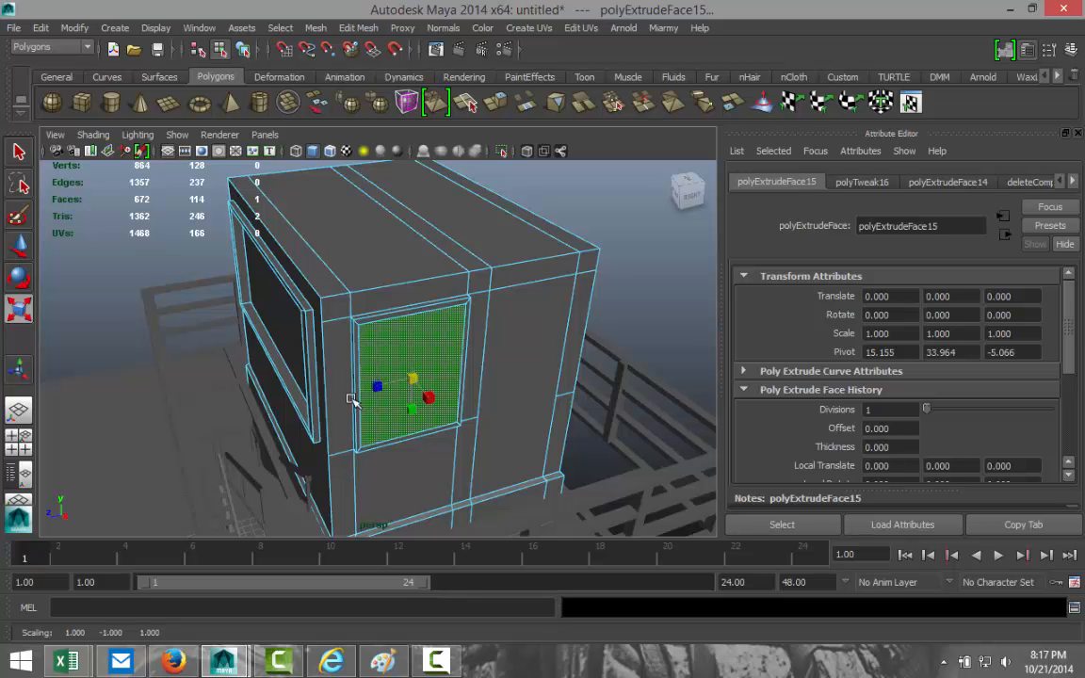
{"action": "left_click_drag", "start_coordinate": [216, 388], "coordinate": [285, 364], "text": "alt"}
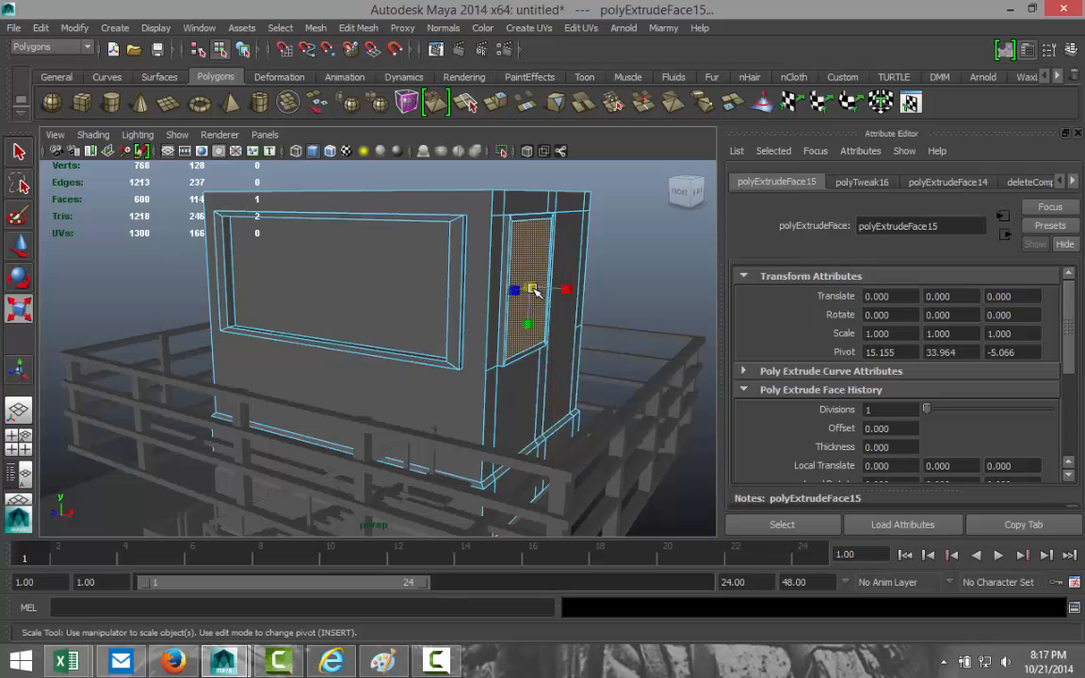
{"action": "left_click_drag", "start_coordinate": [533, 292], "coordinate": [534, 293]}
Extrude the inner window face once more and push it inward to recess the pane within its frame.
{"action": "left_click_drag", "start_coordinate": [467, 313], "coordinate": [471, 386], "text": "alt"}
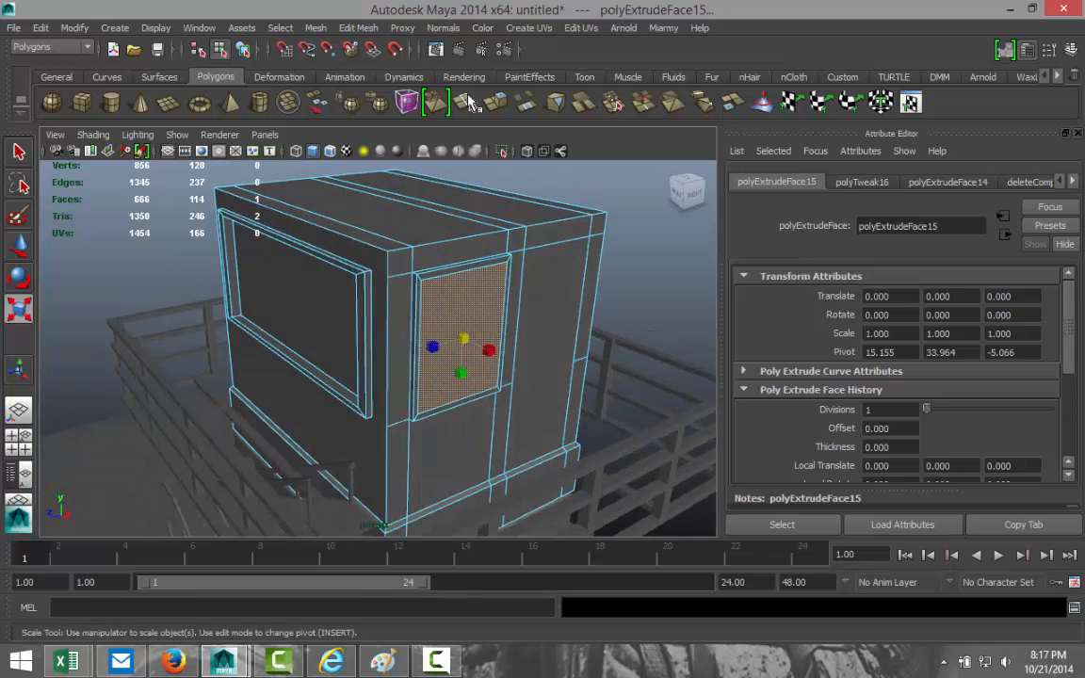
{"action": "left_click", "coordinate": [358, 28]}
{"action": "left_click", "coordinate": [389, 90]}
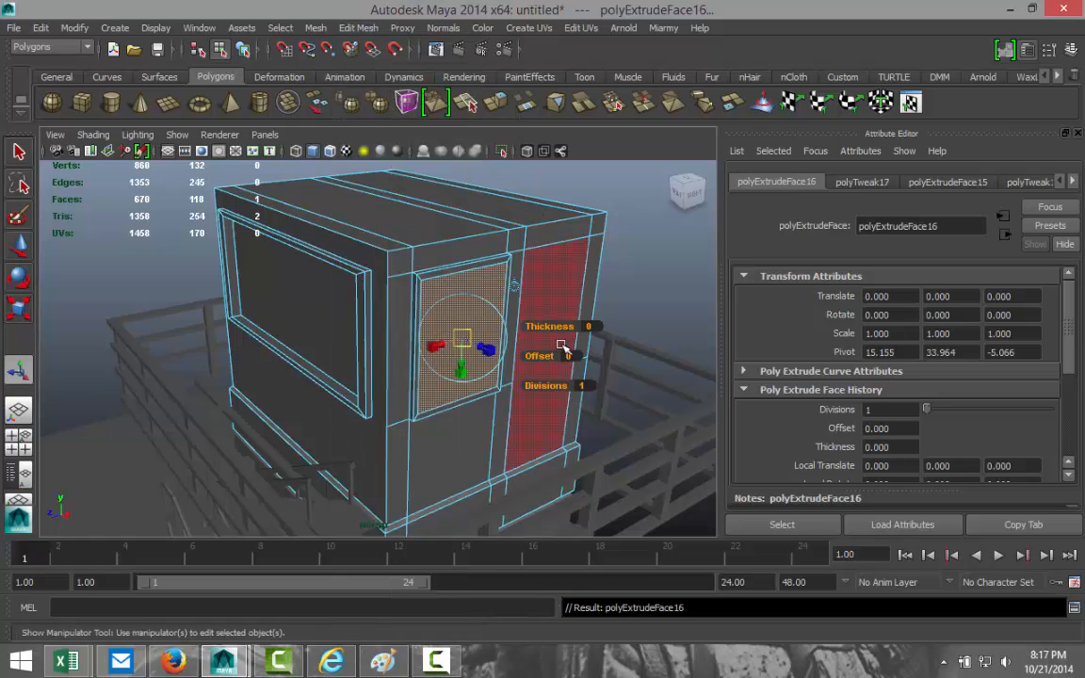
{"action": "key", "text": "w"}
{"action": "mouse_move", "coordinate": [486, 356]}
{"action": "left_mouse_down"}
{"action": "mouse_move", "coordinate": [589, 340]}
{"action": "mouse_move", "coordinate": [426, 353]}
{"action": "mouse_move", "coordinate": [431, 383]}
{"action": "mouse_move", "coordinate": [419, 387]}
{"action": "mouse_move", "coordinate": [407, 349]}
{"action": "mouse_move", "coordinate": [431, 343]}
{"action": "mouse_move", "coordinate": [416, 371]}
{"action": "left_mouse_up"}
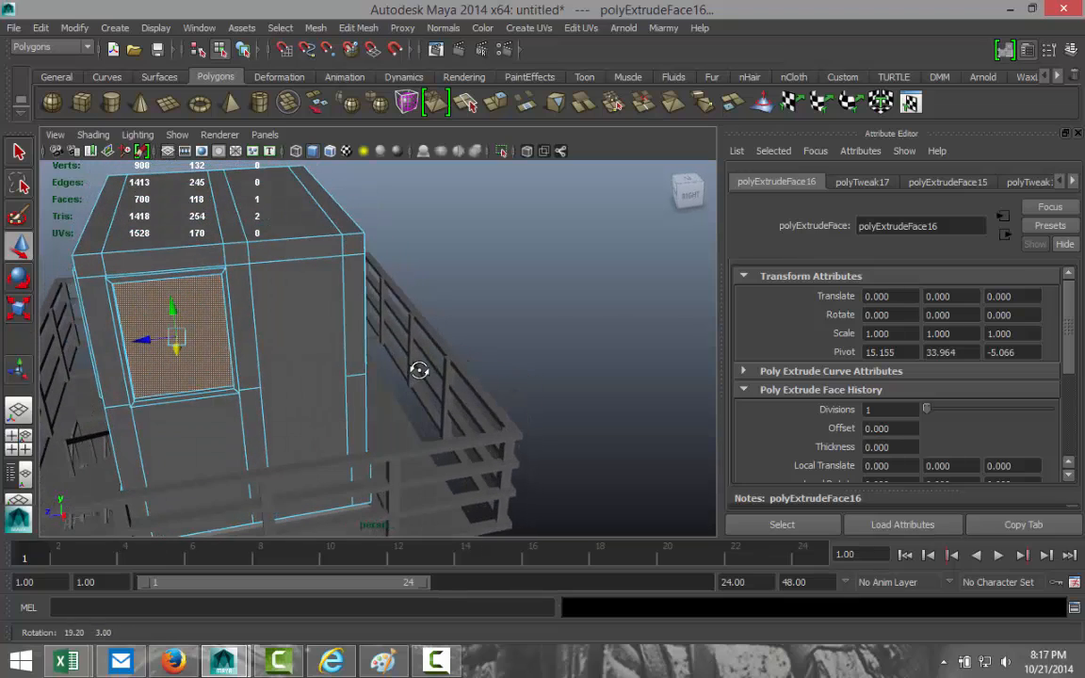
Extrude the tall door face on the right-side wall and move it outward to about X 15.276.
{"action": "left_click", "coordinate": [295, 348]}
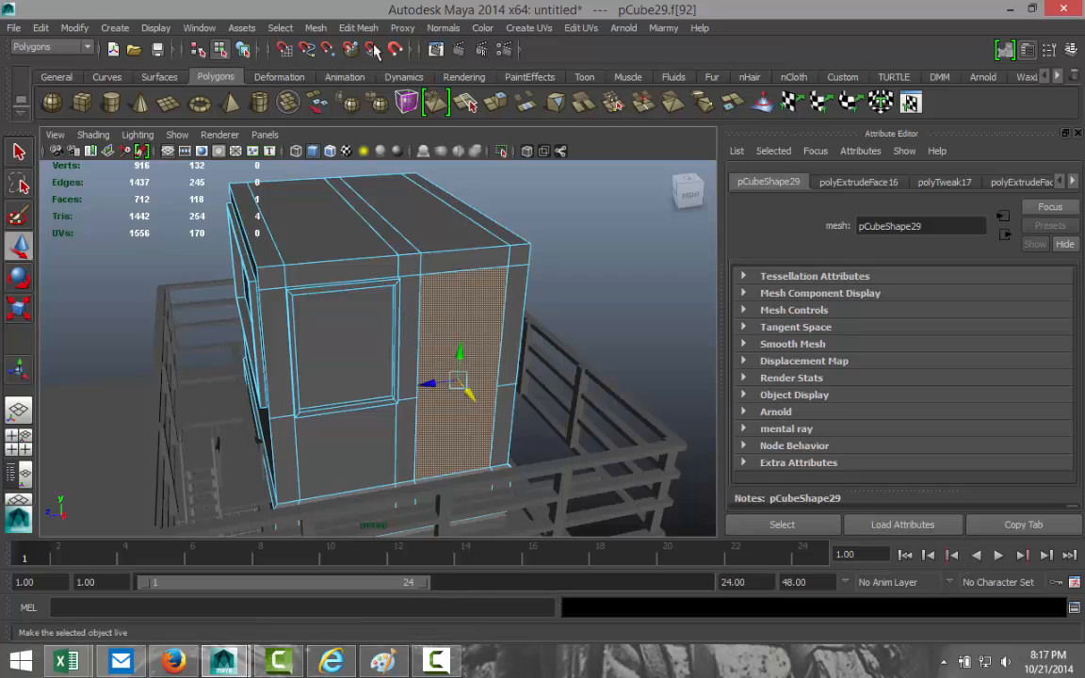
{"action": "left_click", "coordinate": [358, 27]}
{"action": "left_click", "coordinate": [377, 88]}
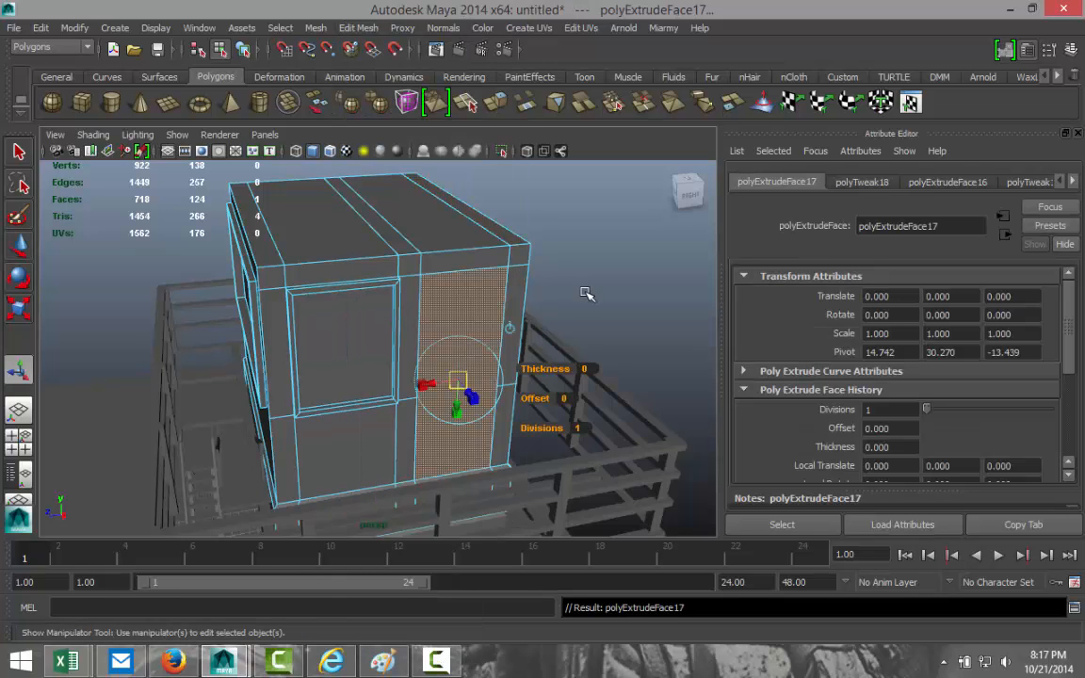
{"action": "key", "text": "w"}
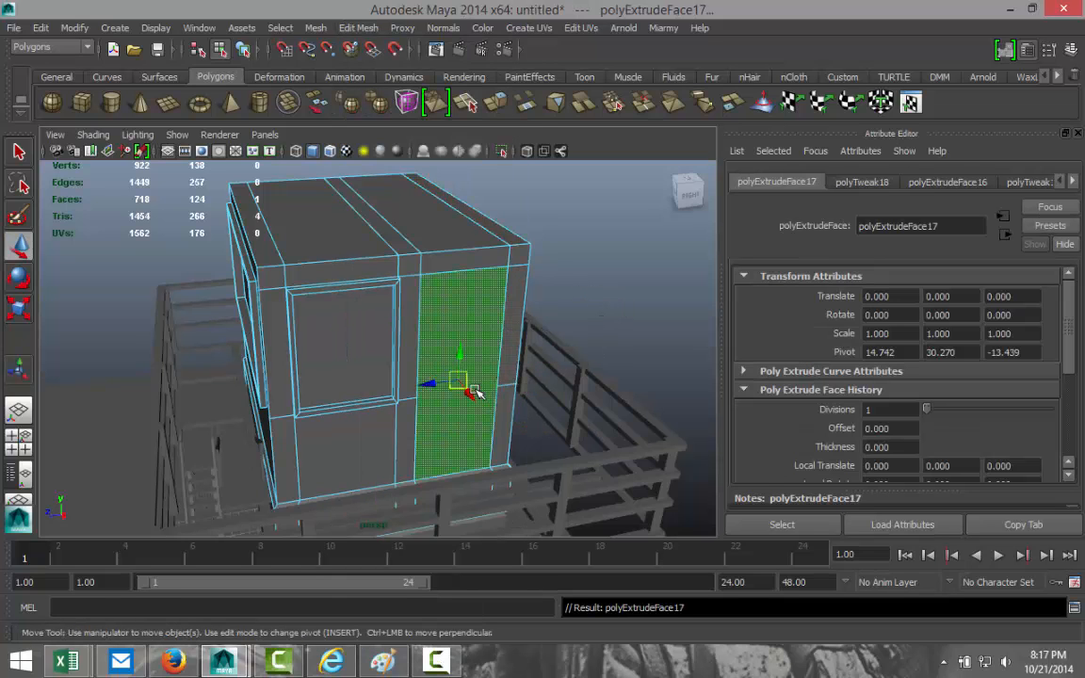
{"action": "left_click_drag", "start_coordinate": [476, 393], "coordinate": [476, 397]}
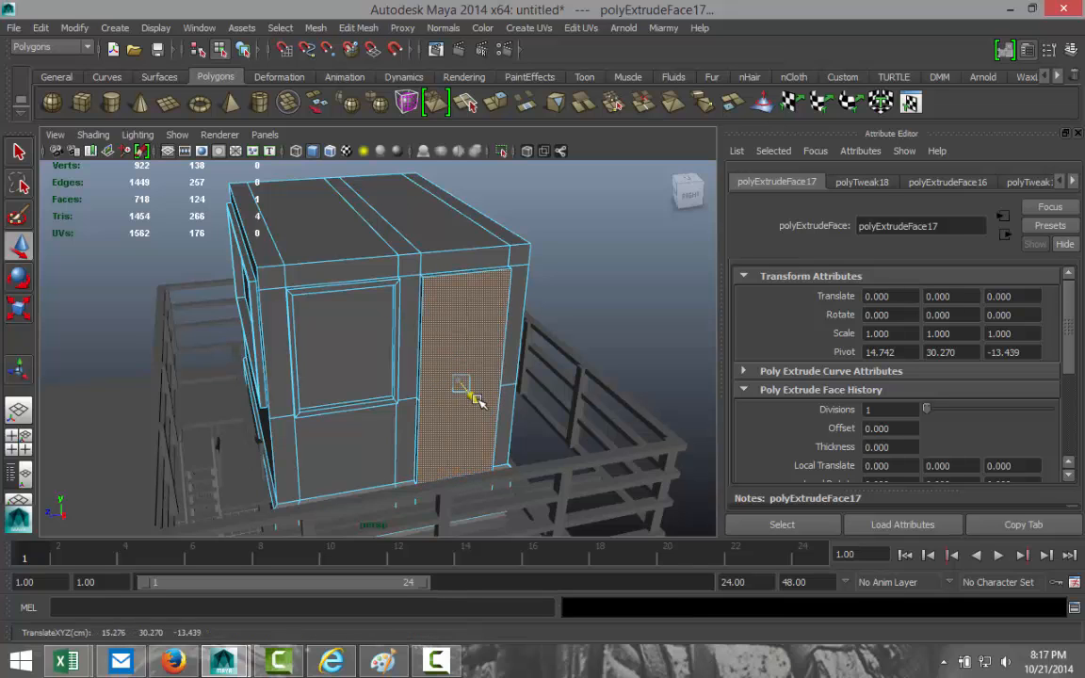
Extrude the raised door face again and scale it down slightly, also fine-tuning its height, to form a narrow frame border.
{"action": "left_click", "coordinate": [358, 27]}
{"action": "left_click", "coordinate": [380, 92]}
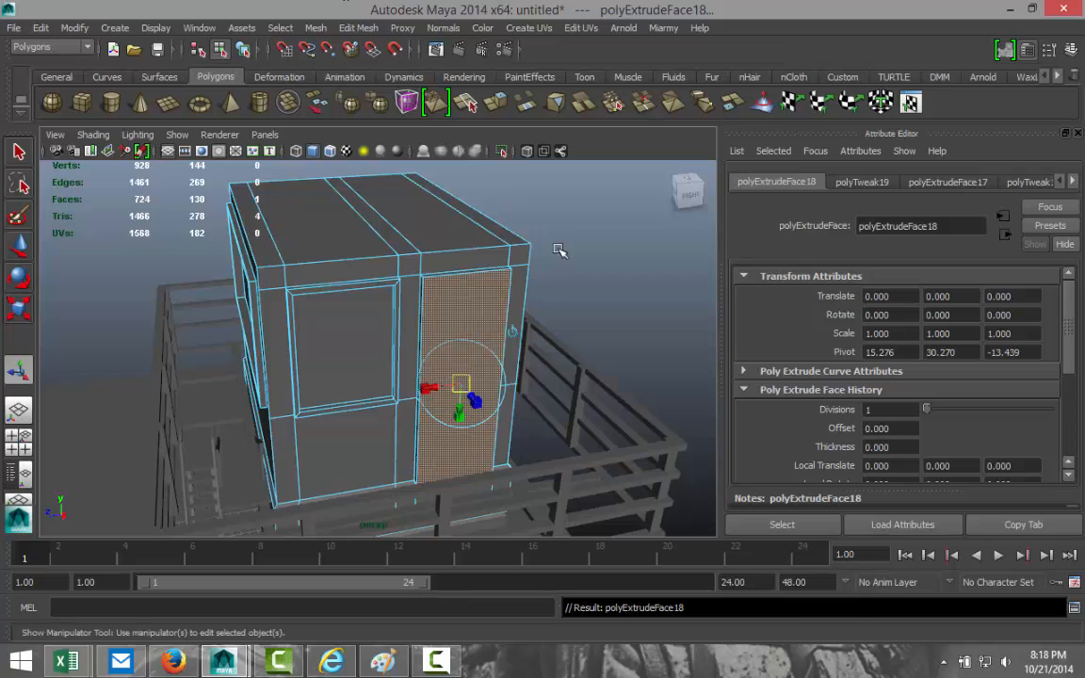
{"action": "key", "text": "r"}
{"action": "left_click_drag", "start_coordinate": [462, 386], "coordinate": [456, 385]}
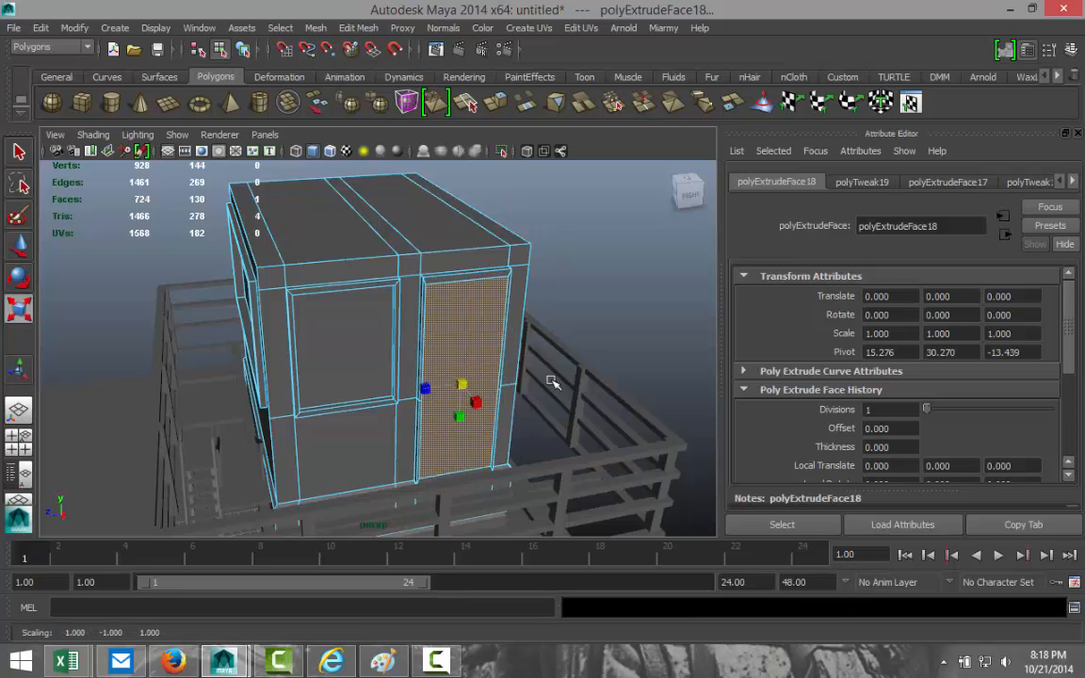
{"action": "left_click_drag", "start_coordinate": [527, 341], "coordinate": [491, 322], "text": "alt"}
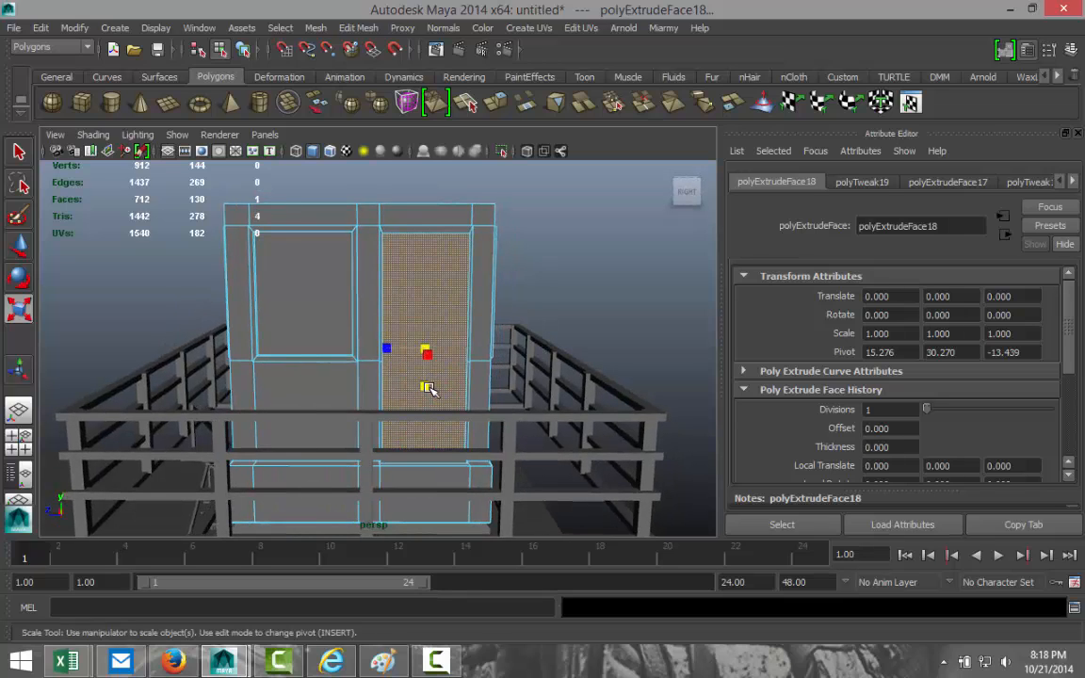
{"action": "left_click_drag", "start_coordinate": [429, 388], "coordinate": [429, 387]}
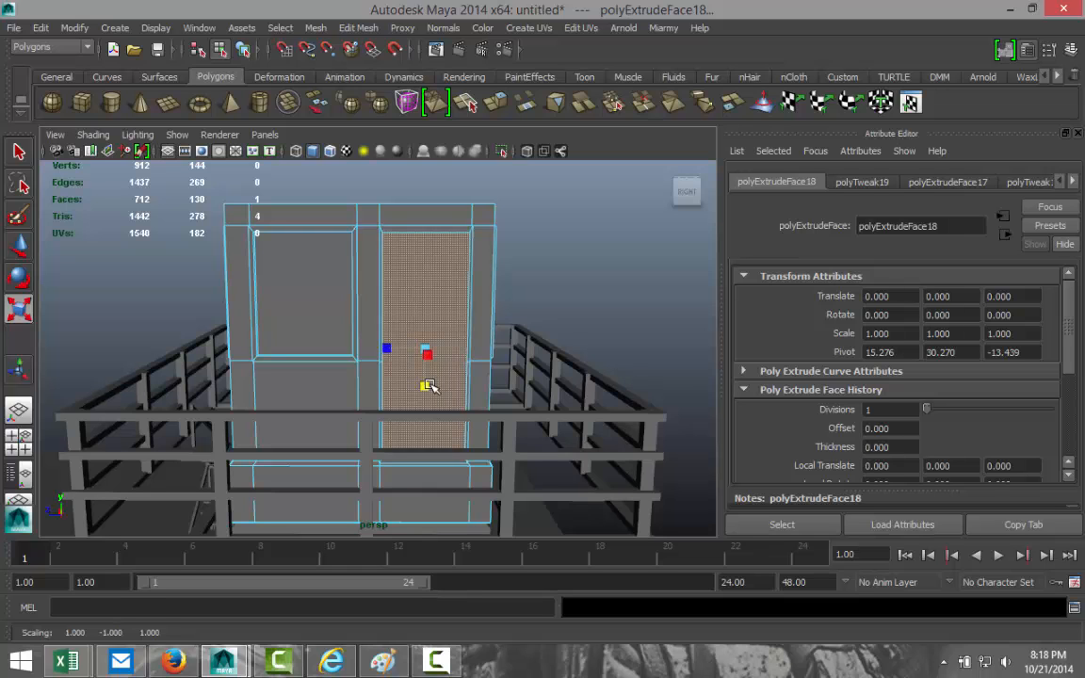
In the side view, move the door's inner top edge to about Y 38.257, level with the window's inner top edge.
{"action": "left_click", "coordinate": [18, 407]}
{"action": "key", "text": "space"}
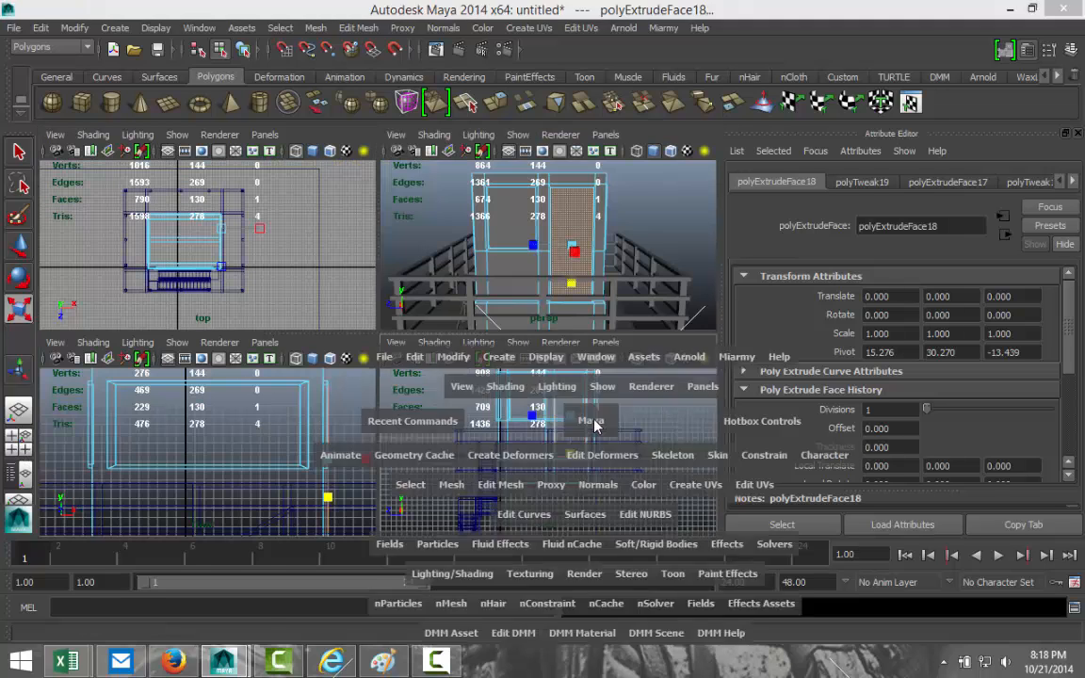
{"action": "key", "text": "f"}
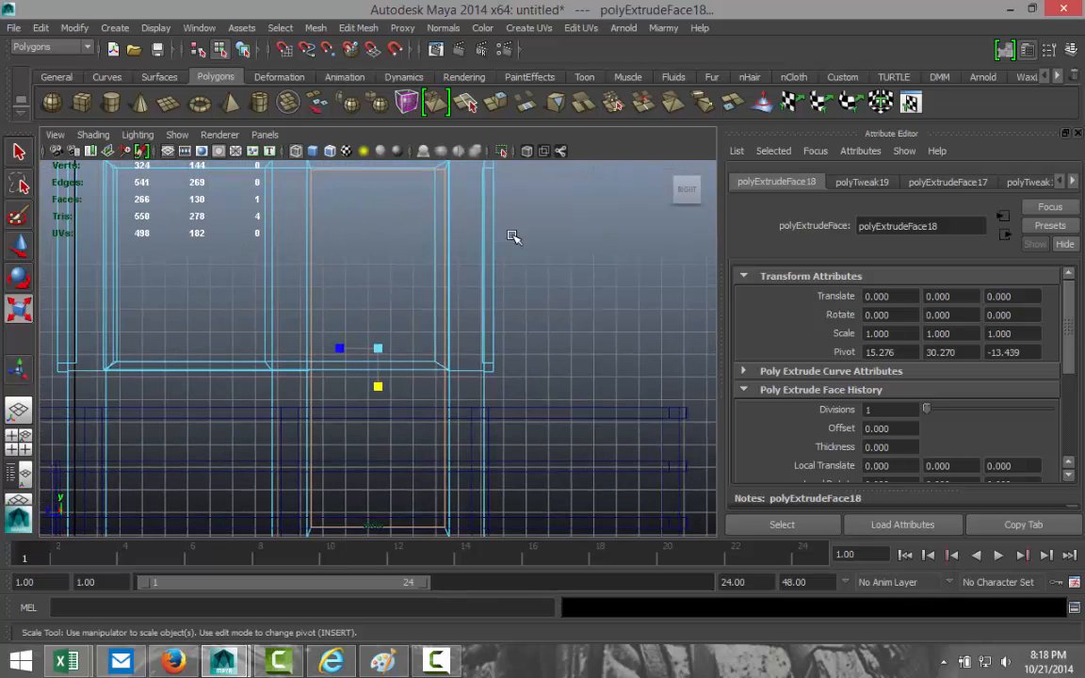
{"action": "middle_click_drag", "start_coordinate": [555, 254], "coordinate": [592, 341], "text": "alt"}
{"action": "key", "text": "r"}
{"action": "scroll", "coordinate": [593, 332], "scroll_direction": "up", "scroll_amount": 5}
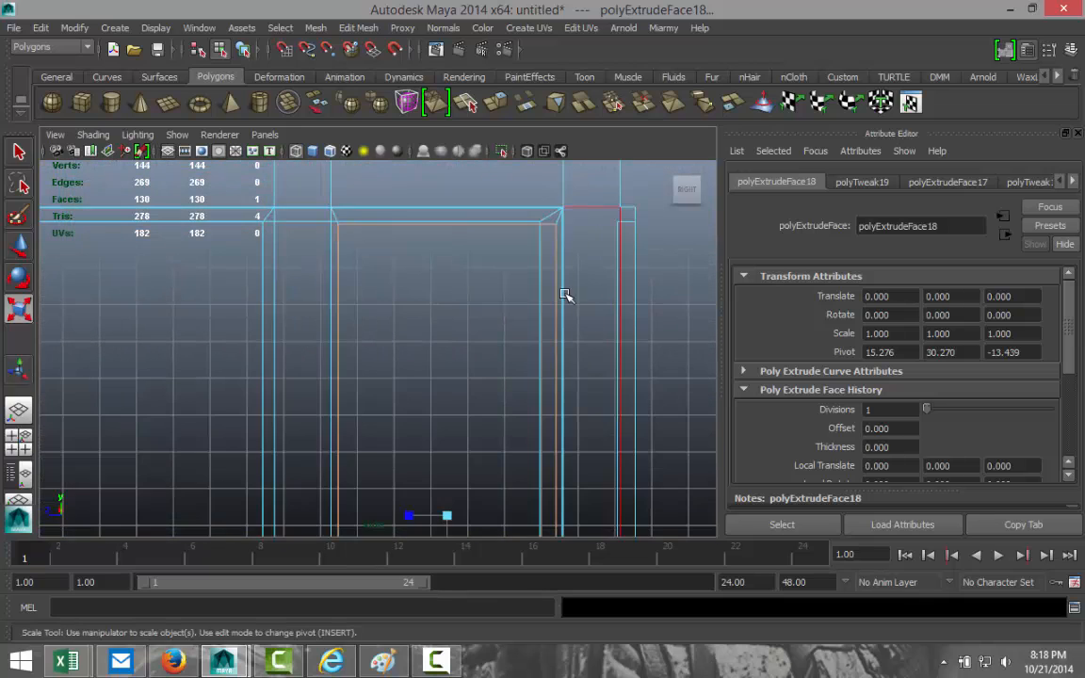
{"action": "right_click_drag", "start_coordinate": [476, 287], "coordinate": [470, 247]}
{"action": "left_click_drag", "start_coordinate": [460, 288], "coordinate": [467, 308]}
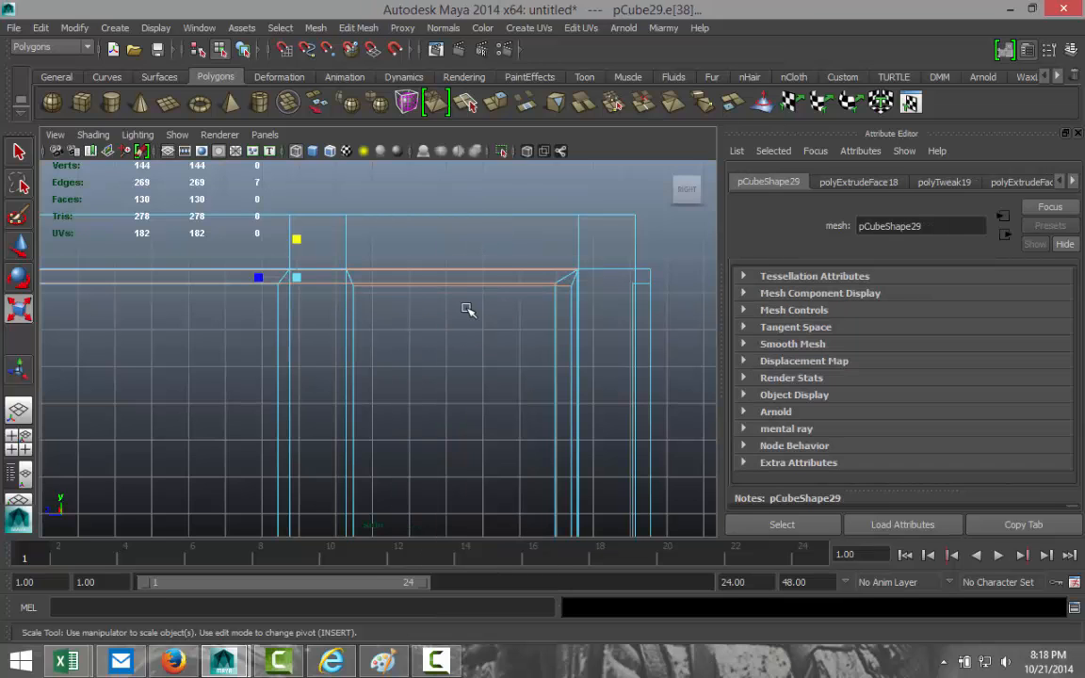
{"action": "scroll", "coordinate": [474, 323], "scroll_direction": "up", "scroll_amount": 2}
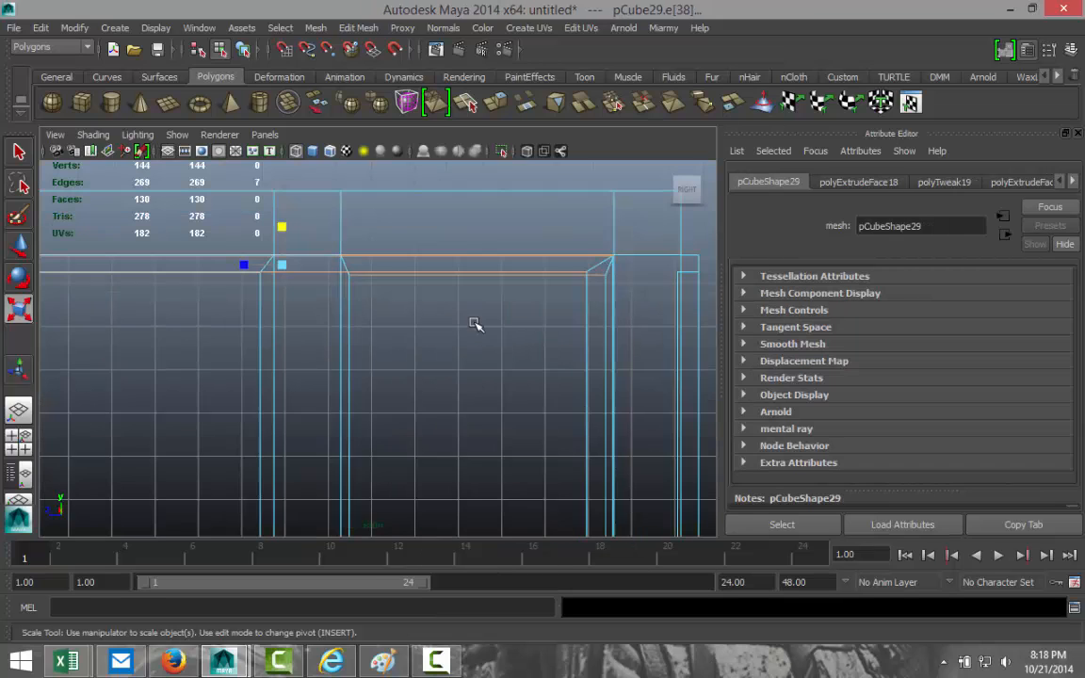
{"action": "left_click", "coordinate": [441, 262]}
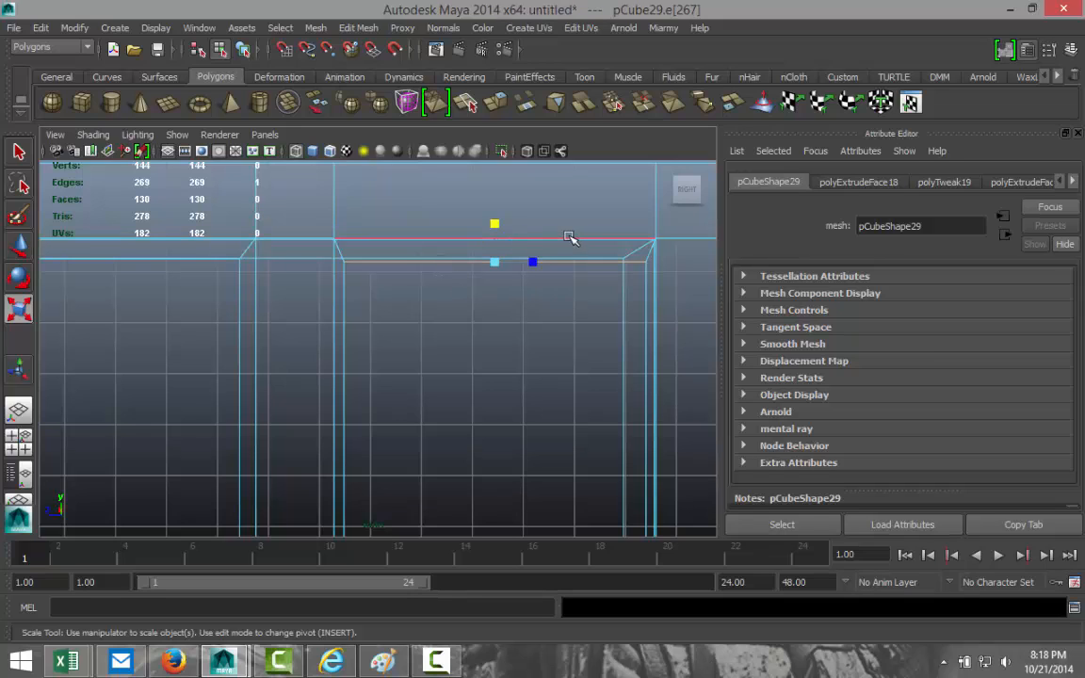
{"action": "key", "text": "w"}
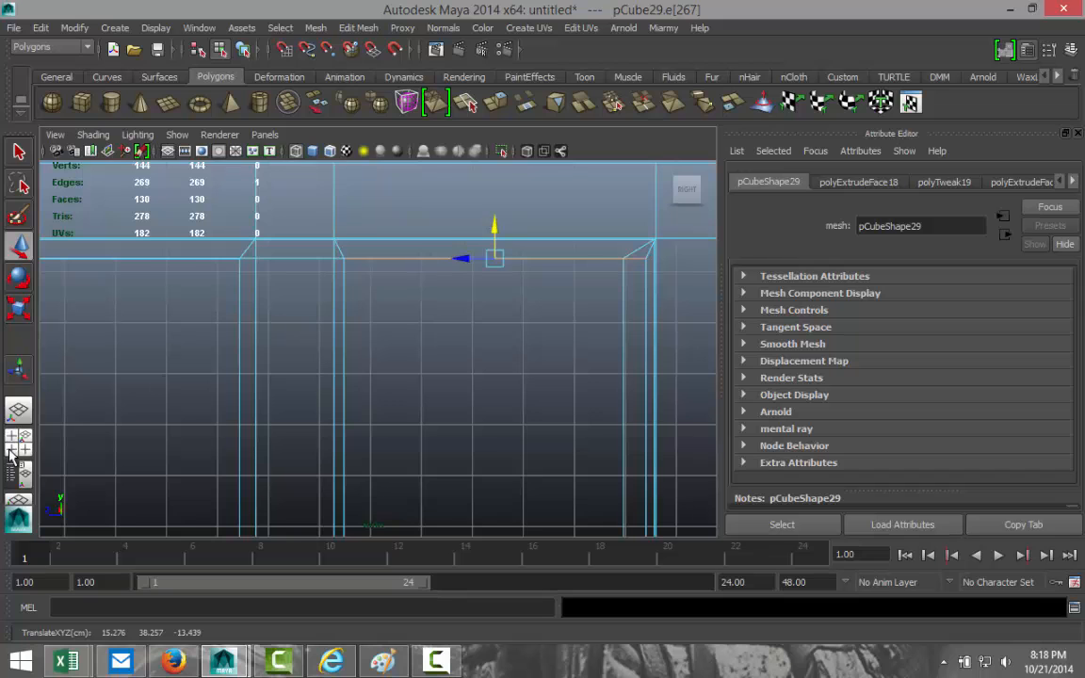
{"action": "key", "text": "space"}
{"action": "key", "text": "space"}
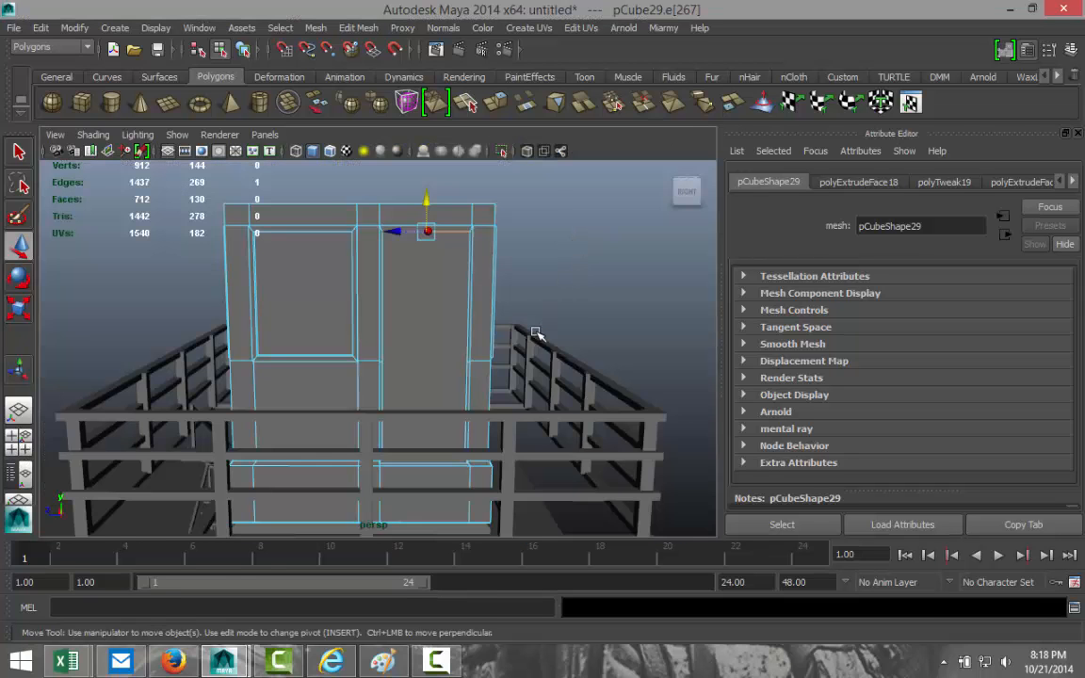
Extrude the inner door face and push it inward to about X 14.749 to recess the door within its frame.
{"action": "scroll", "coordinate": [534, 333], "scroll_direction": "up", "scroll_amount": 2}
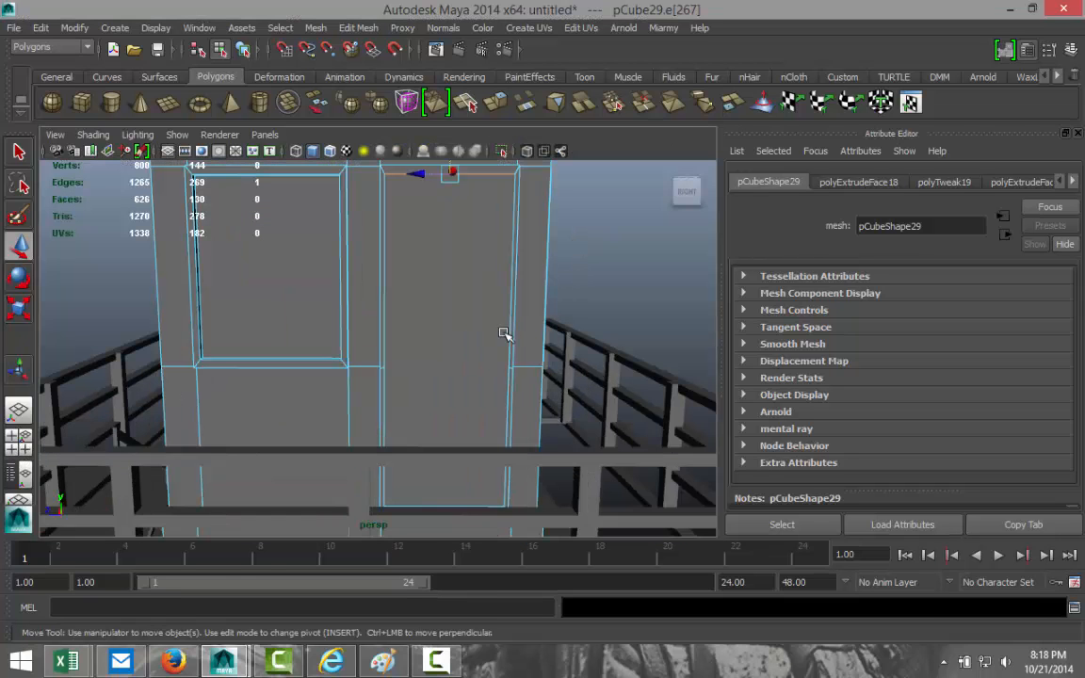
{"action": "left_click_drag", "start_coordinate": [504, 333], "coordinate": [563, 314], "text": "alt"}
{"action": "right_click_drag", "start_coordinate": [550, 287], "coordinate": [551, 312]}
{"action": "left_click", "coordinate": [544, 298]}
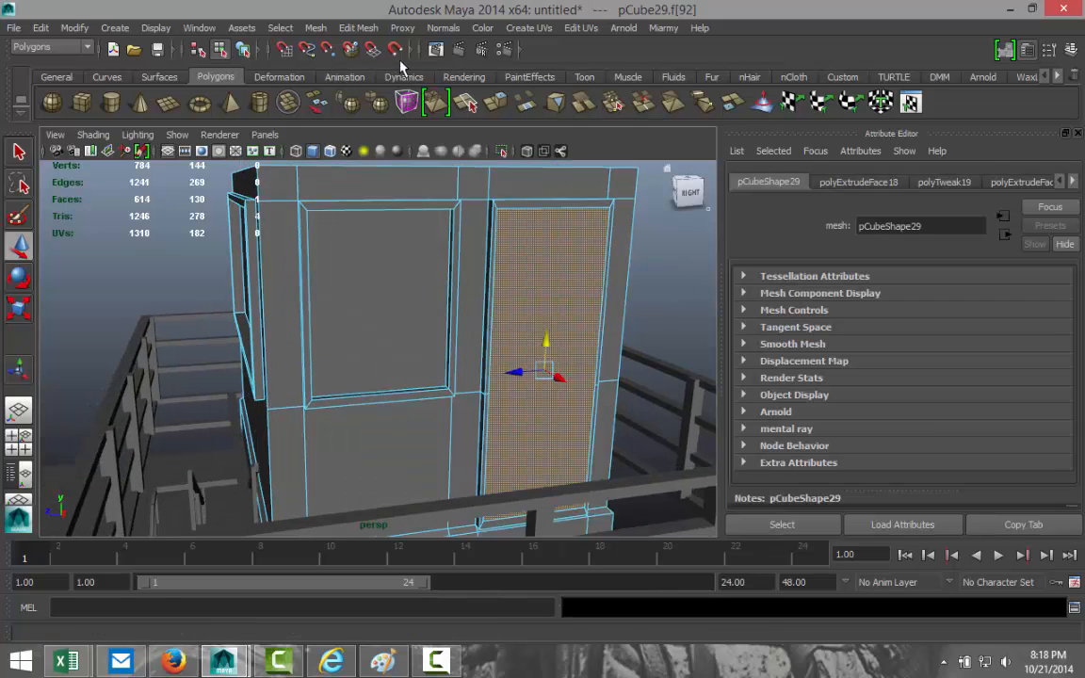
{"action": "left_click", "coordinate": [358, 28]}
{"action": "left_click", "coordinate": [375, 88]}
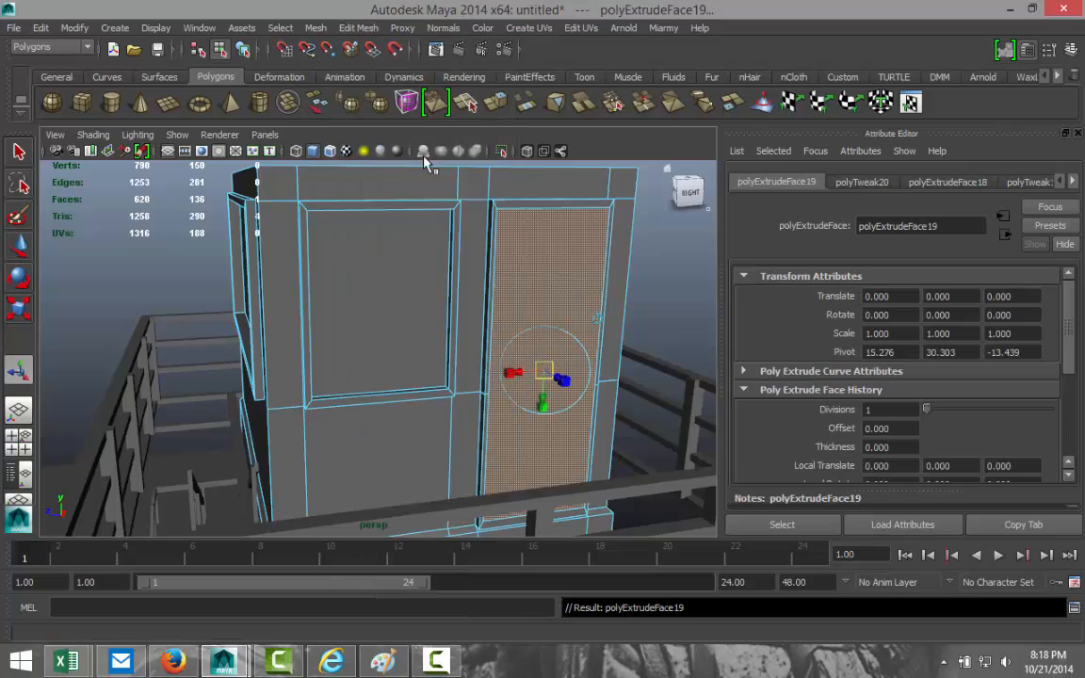
{"action": "key", "text": "w"}
{"action": "left_click_drag", "start_coordinate": [566, 382], "coordinate": [559, 378]}
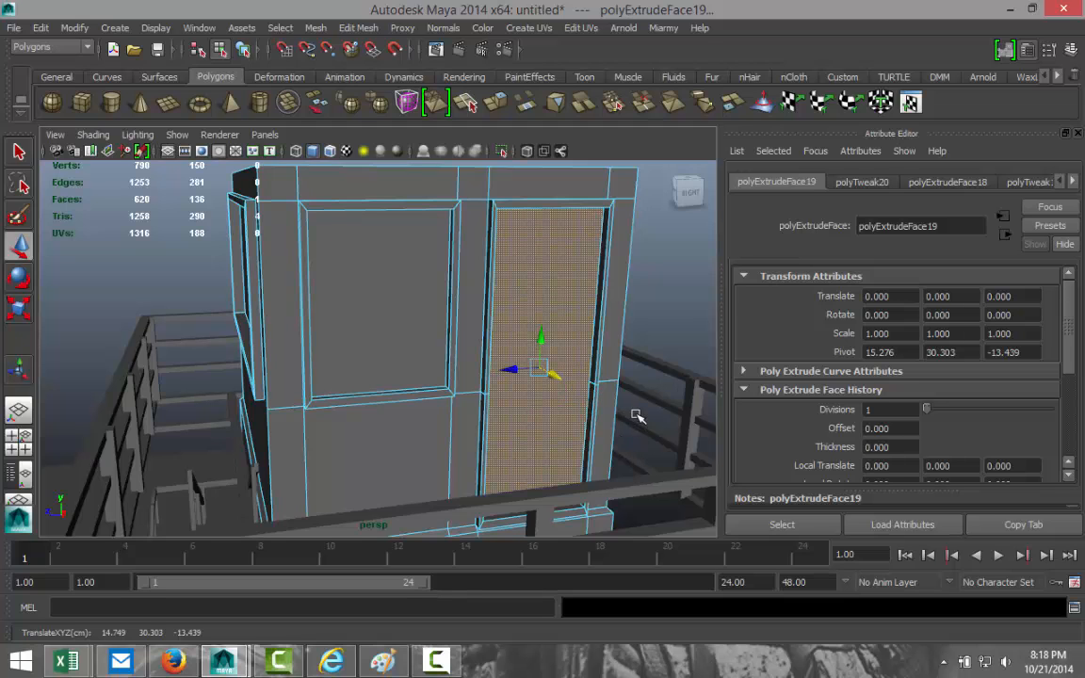
{"action": "left_click_drag", "start_coordinate": [637, 415], "coordinate": [598, 394], "text": "alt"}
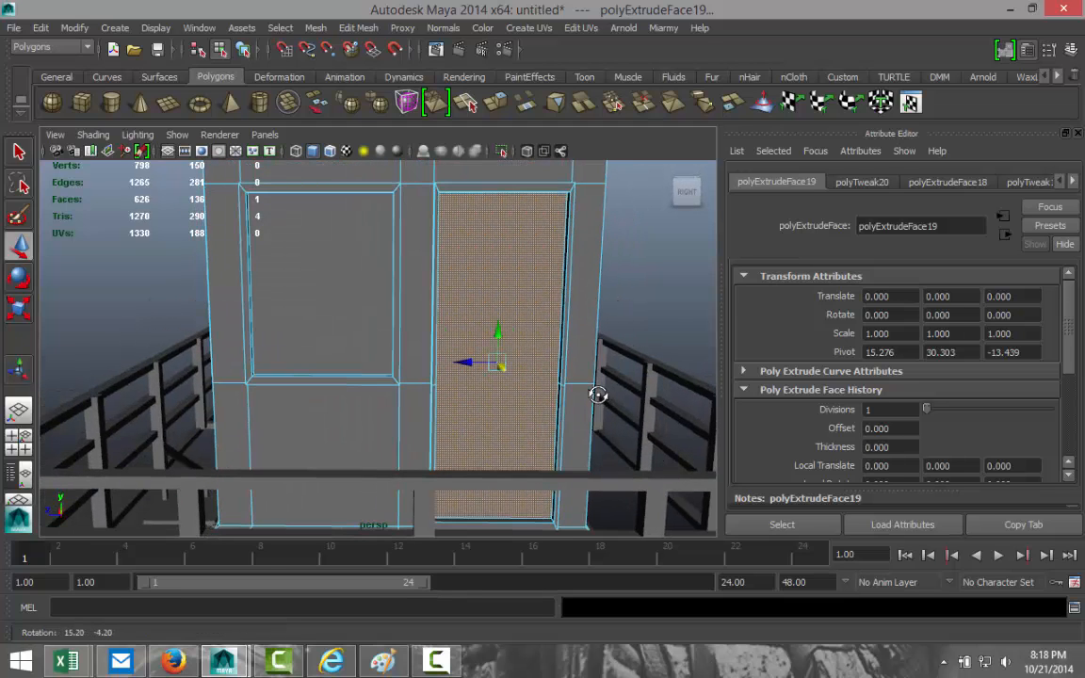
Try to insert a horizontal edge loop across the recessed door near the height of the window's lower edge, undoing each attempt.
{"action": "left_click", "coordinate": [358, 28]}
{"action": "left_click", "coordinate": [449, 207]}
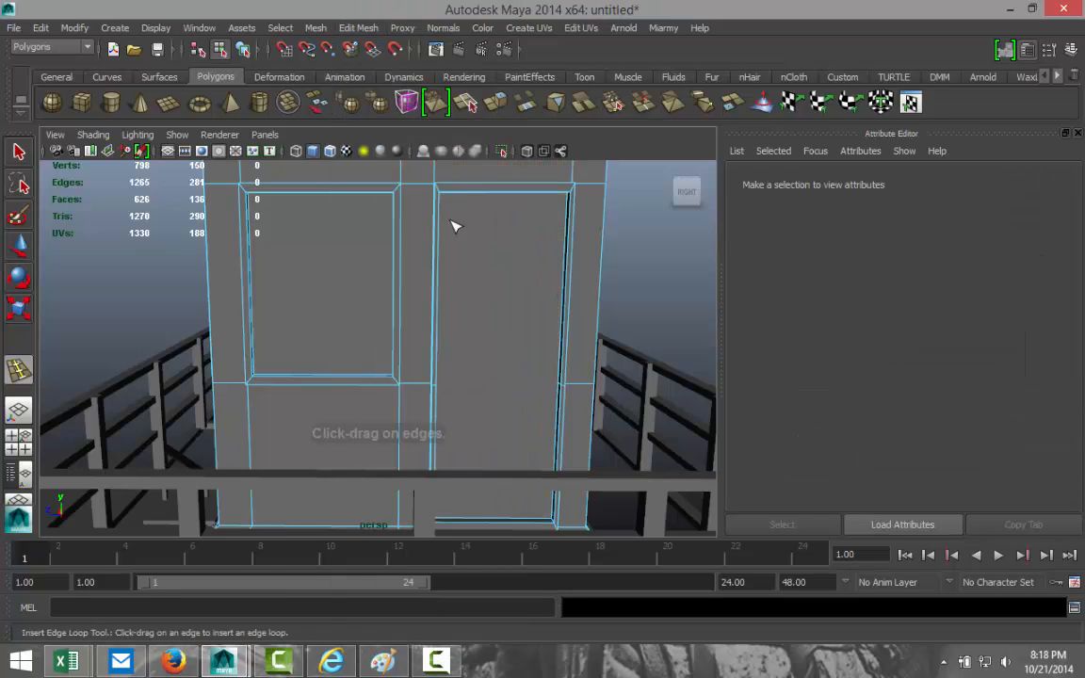
{"action": "left_click", "coordinate": [562, 389]}
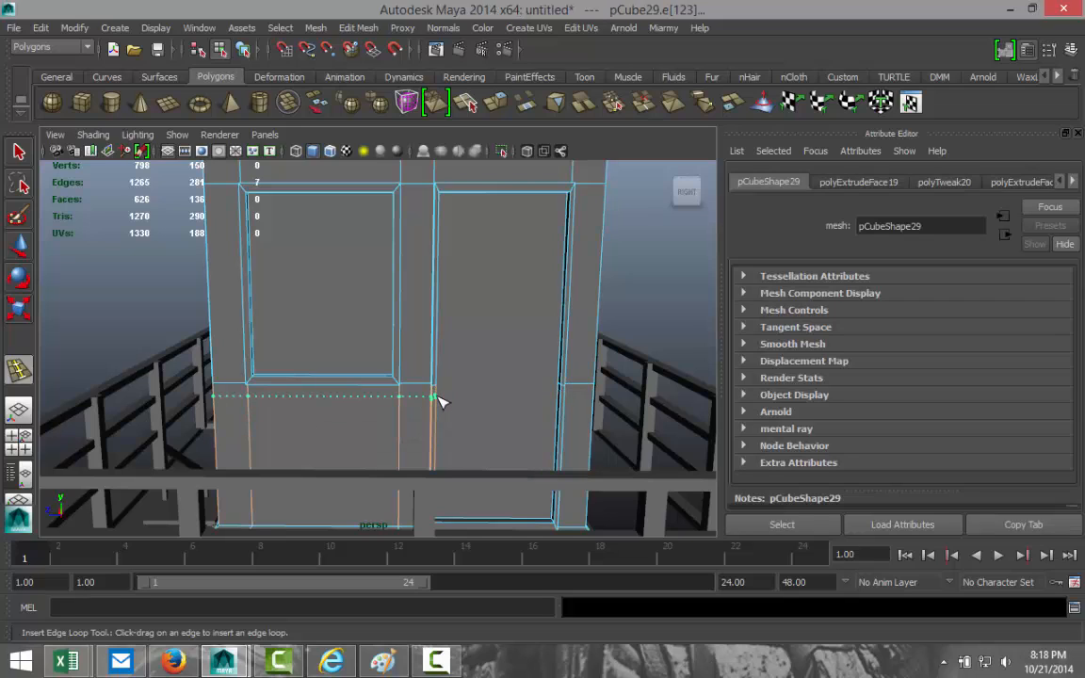
{"action": "left_click_drag", "start_coordinate": [439, 401], "coordinate": [443, 388]}
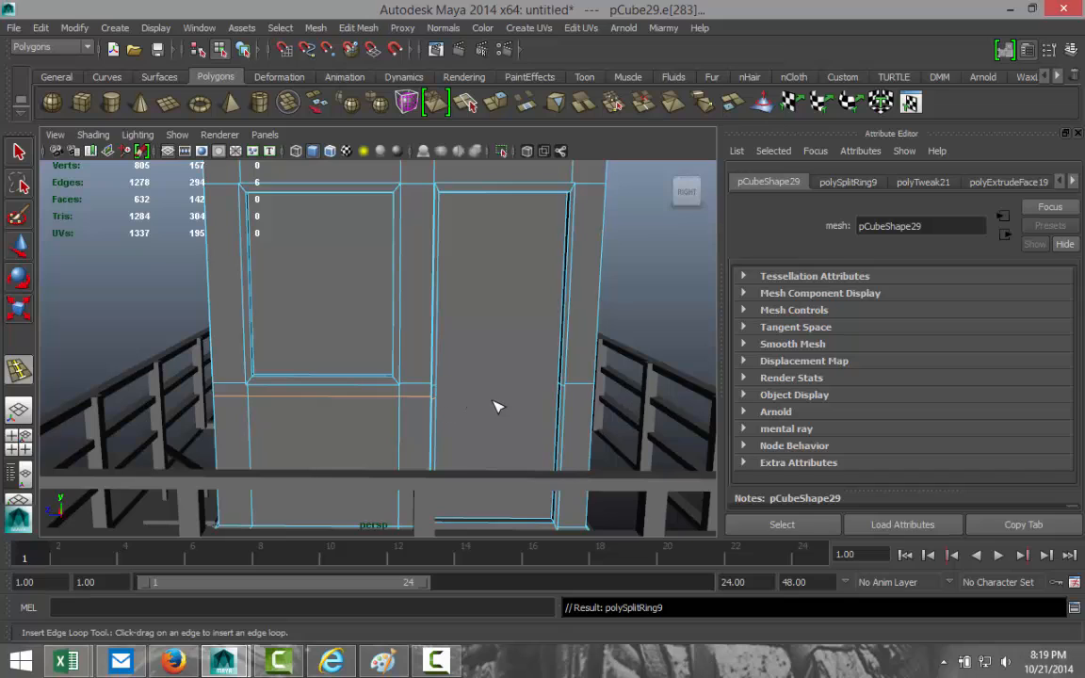
{"action": "key", "text": "ctrl+z"}
{"action": "left_click_drag", "start_coordinate": [443, 356], "coordinate": [436, 355]}
{"action": "key", "text": "ctrl+z"}
{"action": "scroll", "coordinate": [567, 427], "scroll_direction": "up", "scroll_amount": 3}
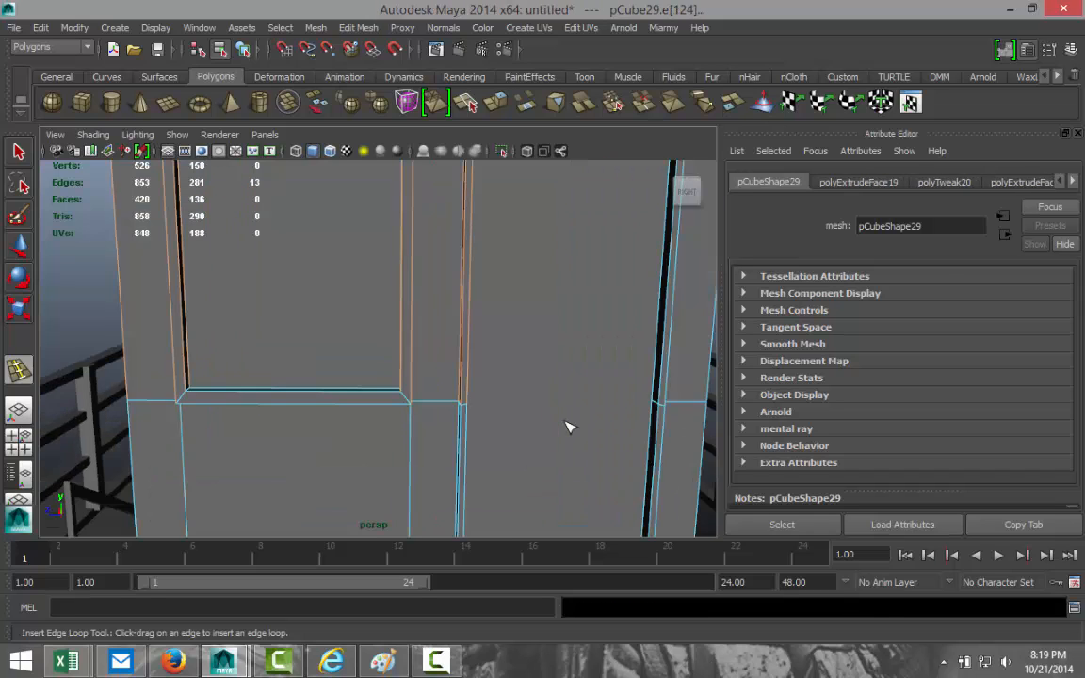
{"action": "middle_click_drag", "start_coordinate": [596, 401], "coordinate": [521, 404], "text": "alt"}
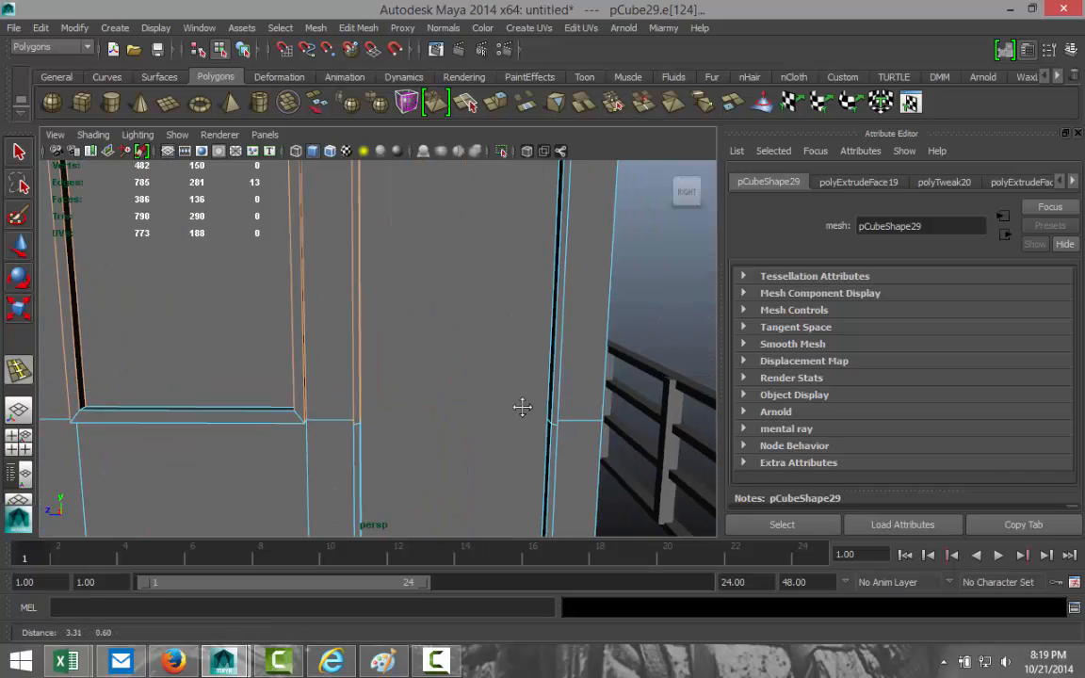
{"action": "left_click_drag", "start_coordinate": [554, 405], "coordinate": [553, 405]}
{"action": "key", "text": "ctrl+z"}
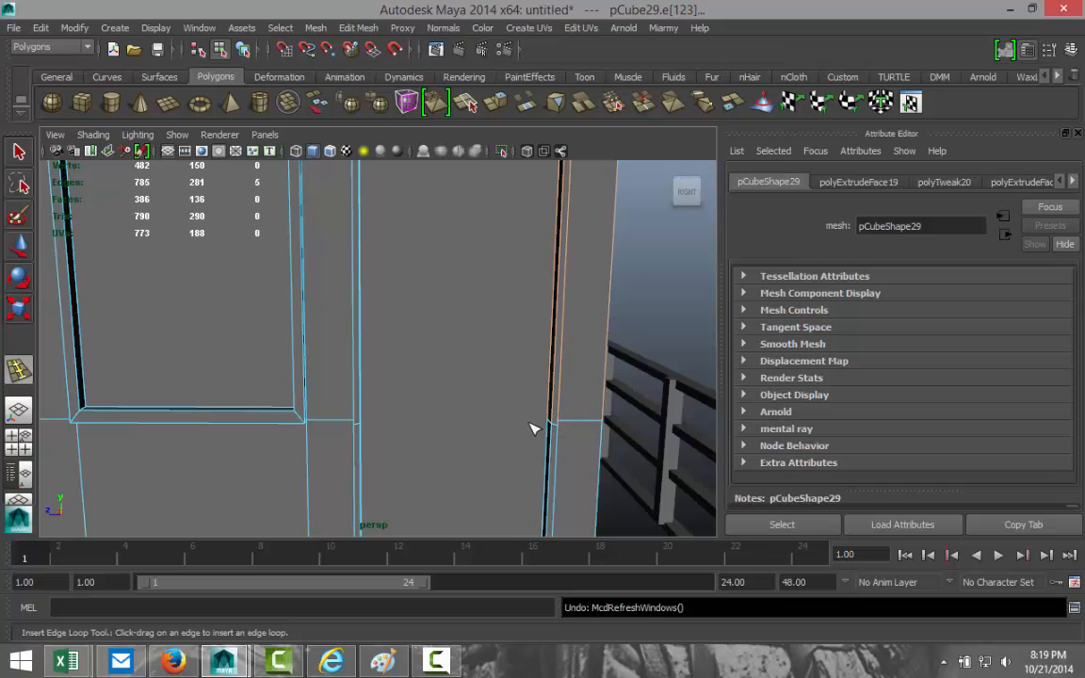
{"action": "scroll", "coordinate": [447, 410], "scroll_direction": "down", "scroll_amount": 5}
{"action": "scroll", "coordinate": [447, 410], "scroll_direction": "up", "scroll_amount": 3}
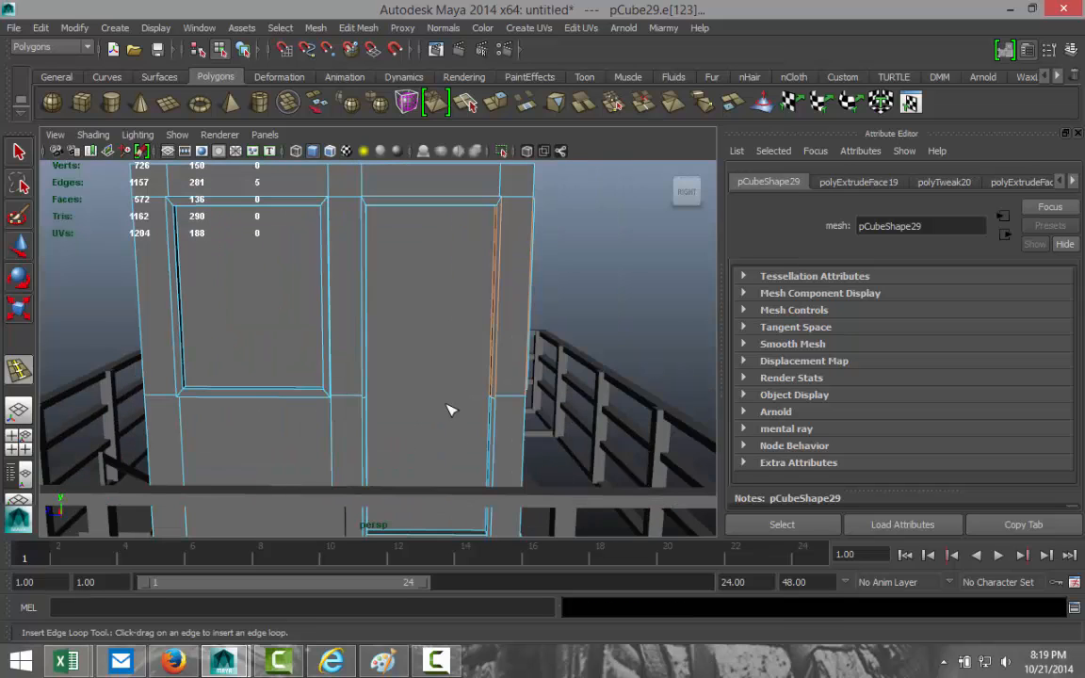
{"action": "scroll", "coordinate": [448, 410], "scroll_direction": "down", "scroll_amount": 3}
{"action": "scroll", "coordinate": [450, 411], "scroll_direction": "up", "scroll_amount": 3}
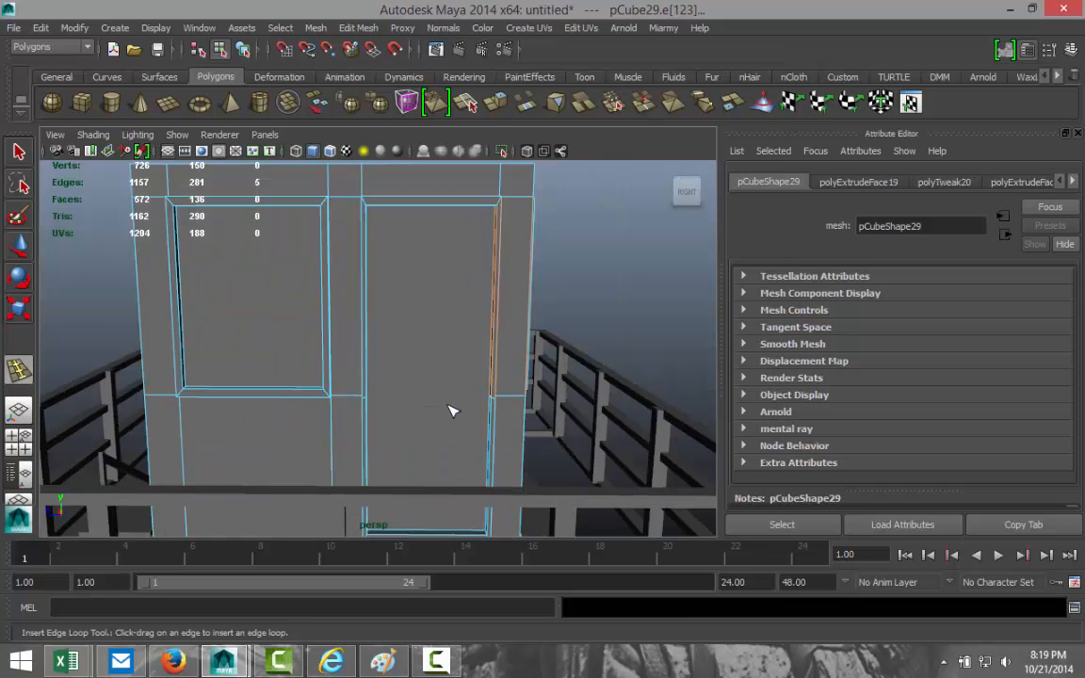
Scale the recessed door face down to a small upper panel and raise it to about Y 34.390.
{"action": "right_click_drag", "start_coordinate": [429, 325], "coordinate": [425, 360]}
{"action": "left_click", "coordinate": [444, 341]}
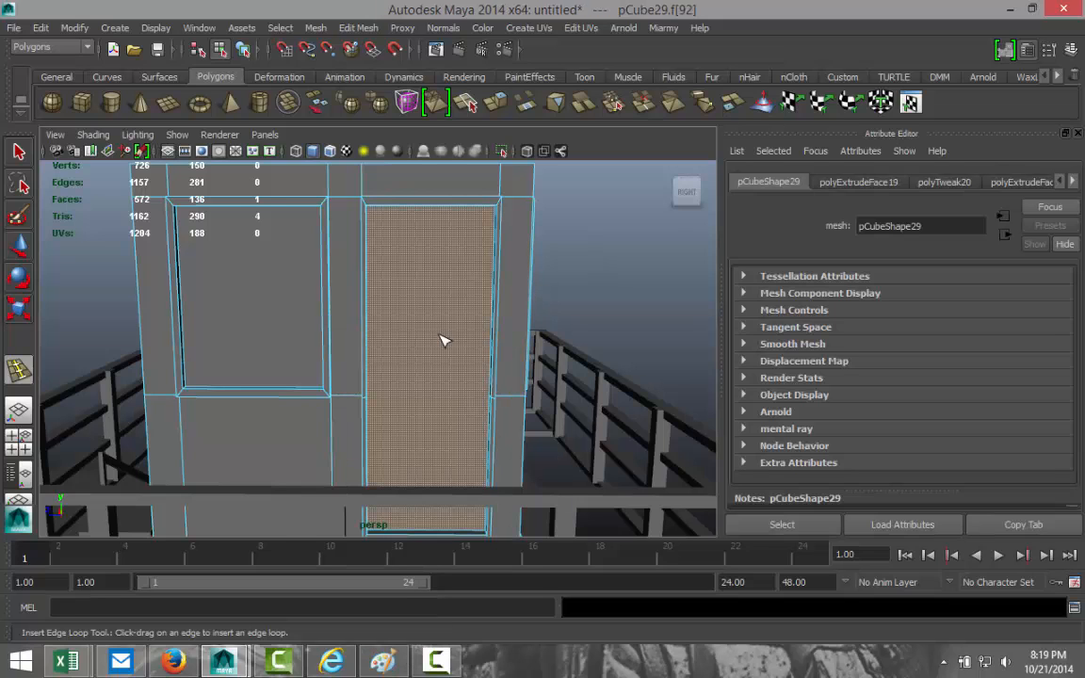
{"action": "left_click", "coordinate": [358, 27]}
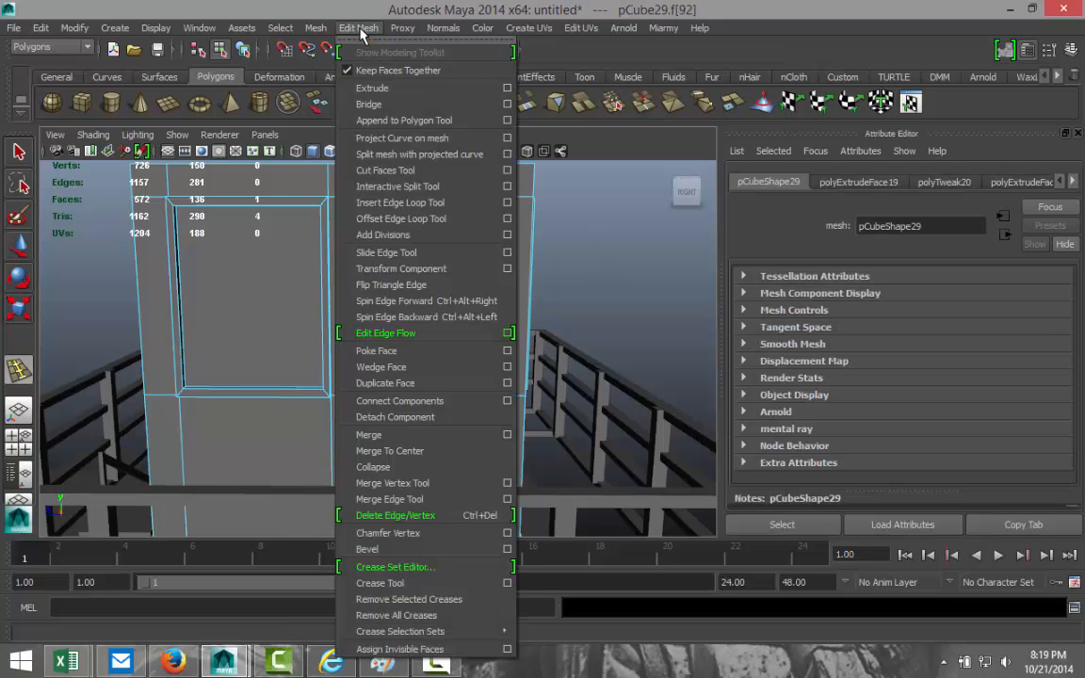
{"action": "left_click", "coordinate": [384, 101]}
{"action": "key", "text": "r"}
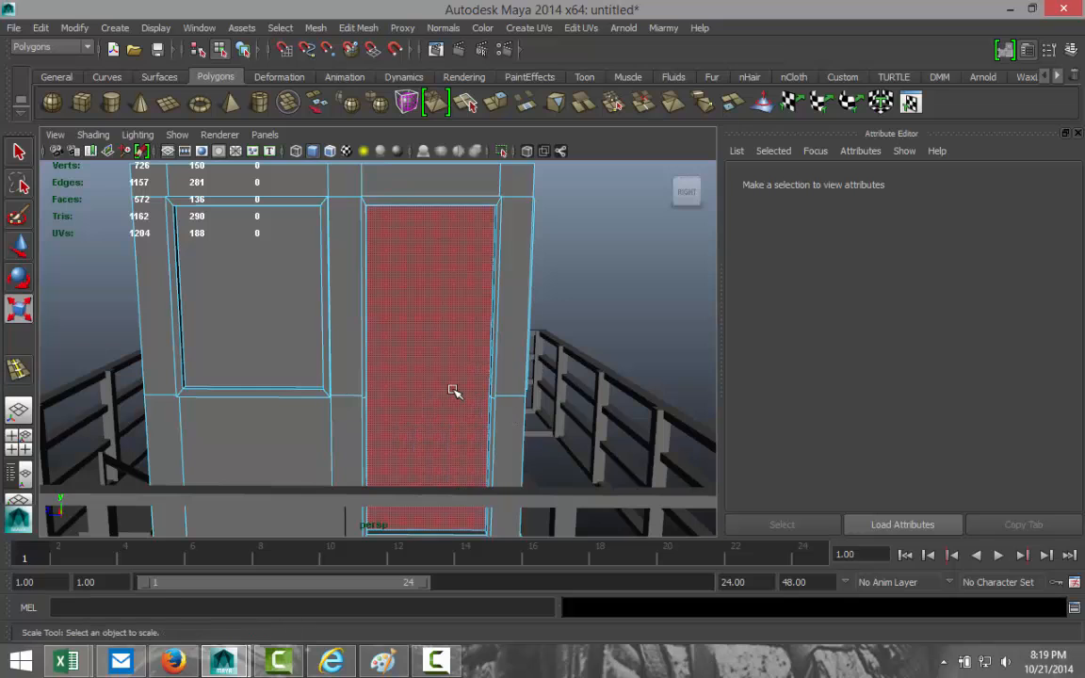
{"action": "left_click", "coordinate": [453, 391]}
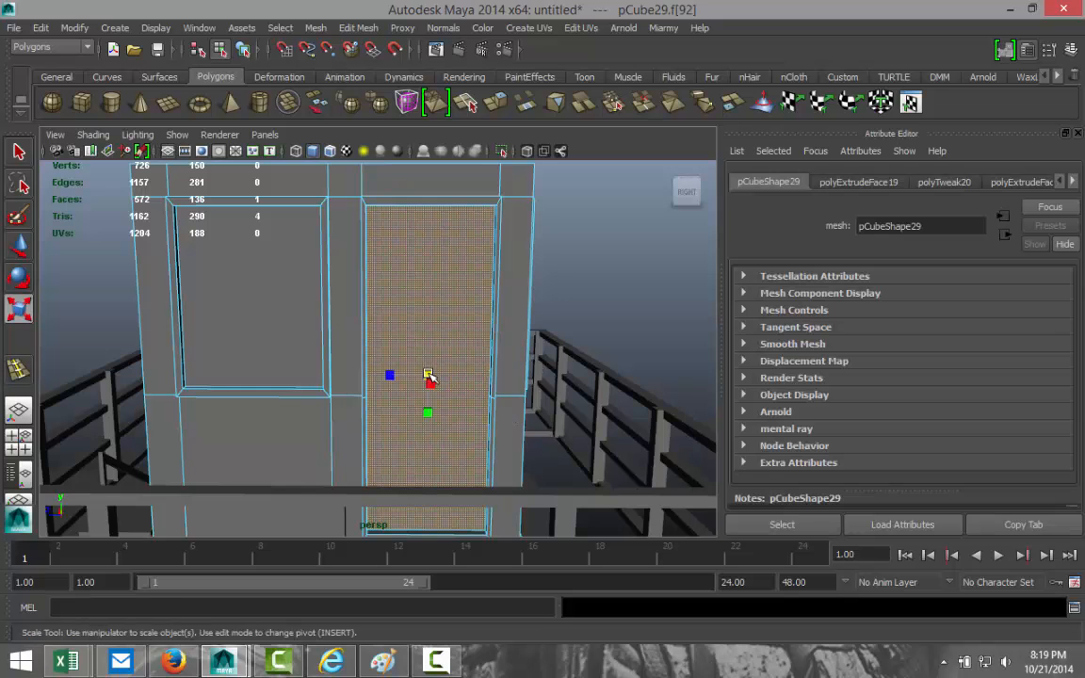
{"action": "left_click_drag", "start_coordinate": [429, 376], "coordinate": [424, 259]}
{"action": "key", "text": "w"}
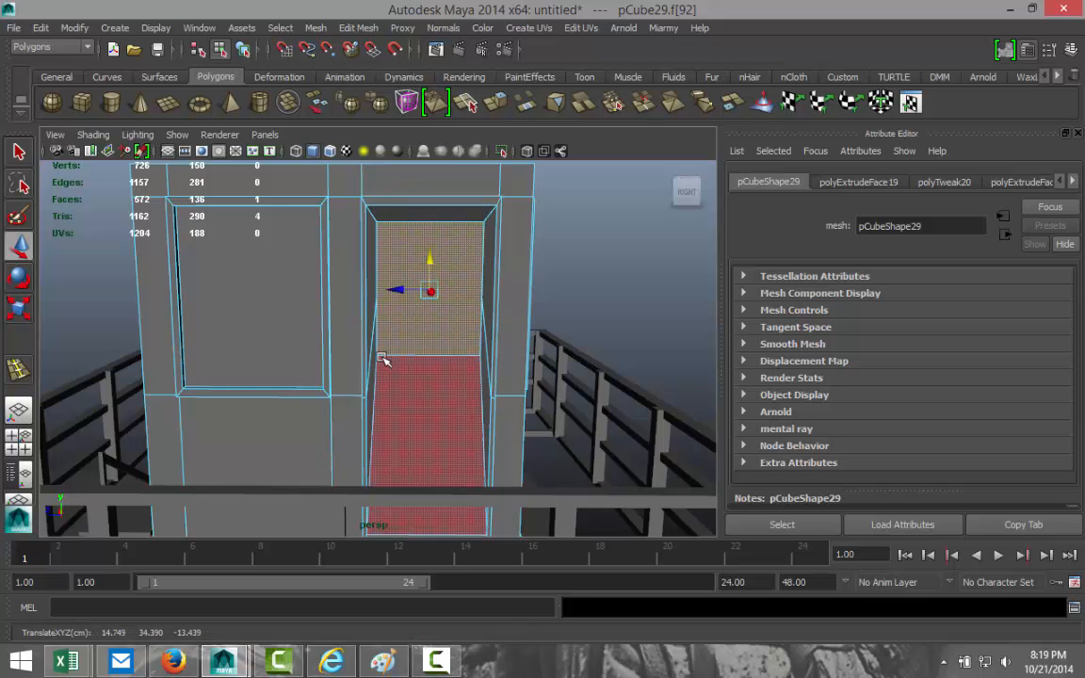
Move the small door panel face outward to about X 15.284 and up to about Y 34.699.
{"action": "left_click_drag", "start_coordinate": [383, 358], "coordinate": [433, 368], "text": "alt"}
{"action": "left_click_drag", "start_coordinate": [572, 296], "coordinate": [504, 339]}
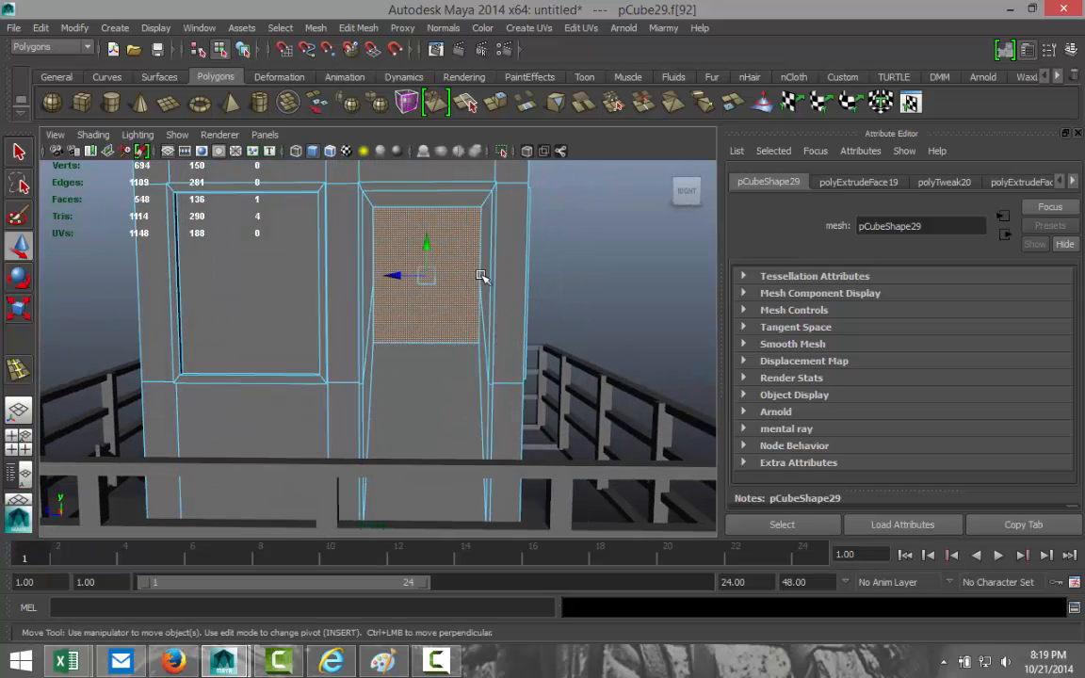
{"action": "left_click_drag", "start_coordinate": [428, 244], "coordinate": [426, 236]}
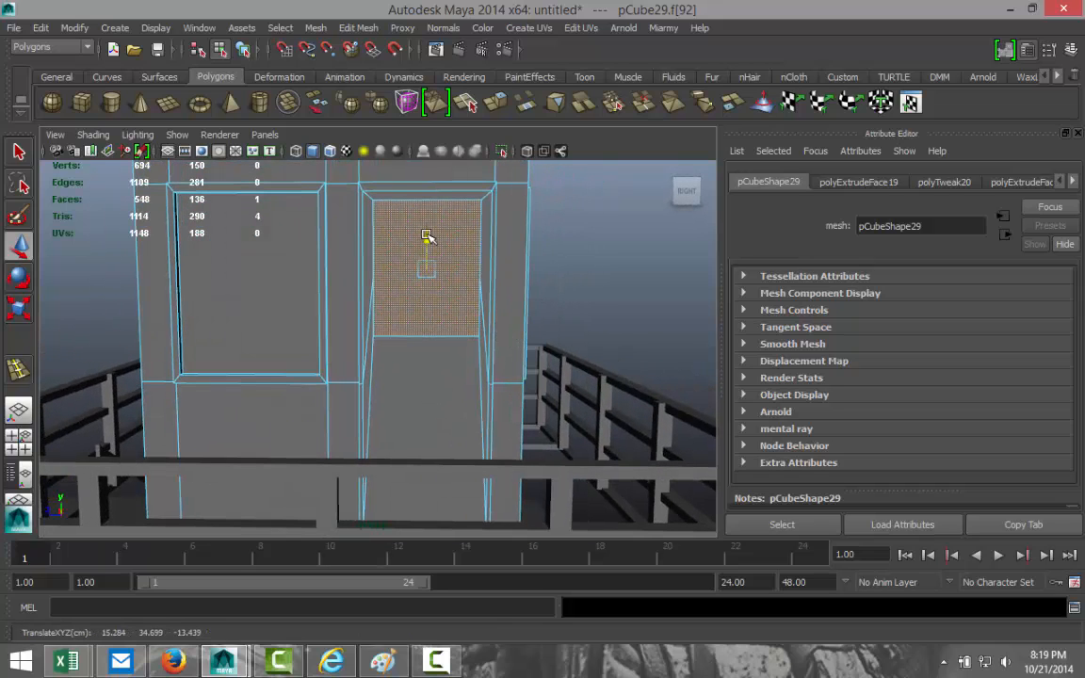
Extrude the small upper door panel face and push it inward to about X 14.889.
{"action": "left_click_drag", "start_coordinate": [420, 374], "coordinate": [513, 312], "text": "alt"}
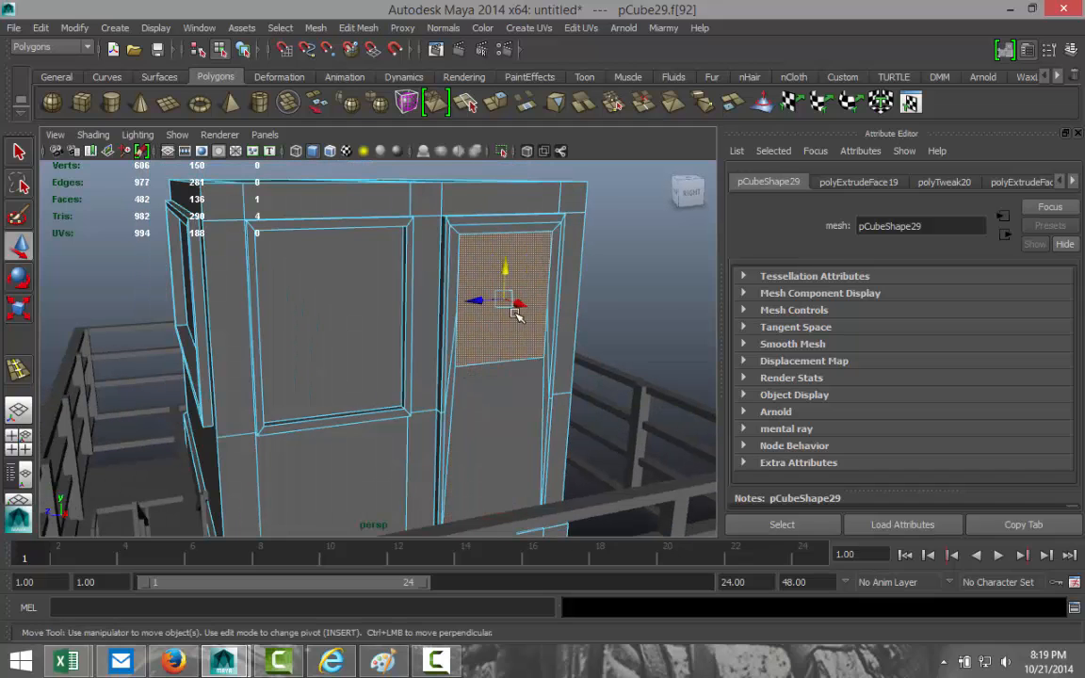
{"action": "left_click", "coordinate": [358, 27]}
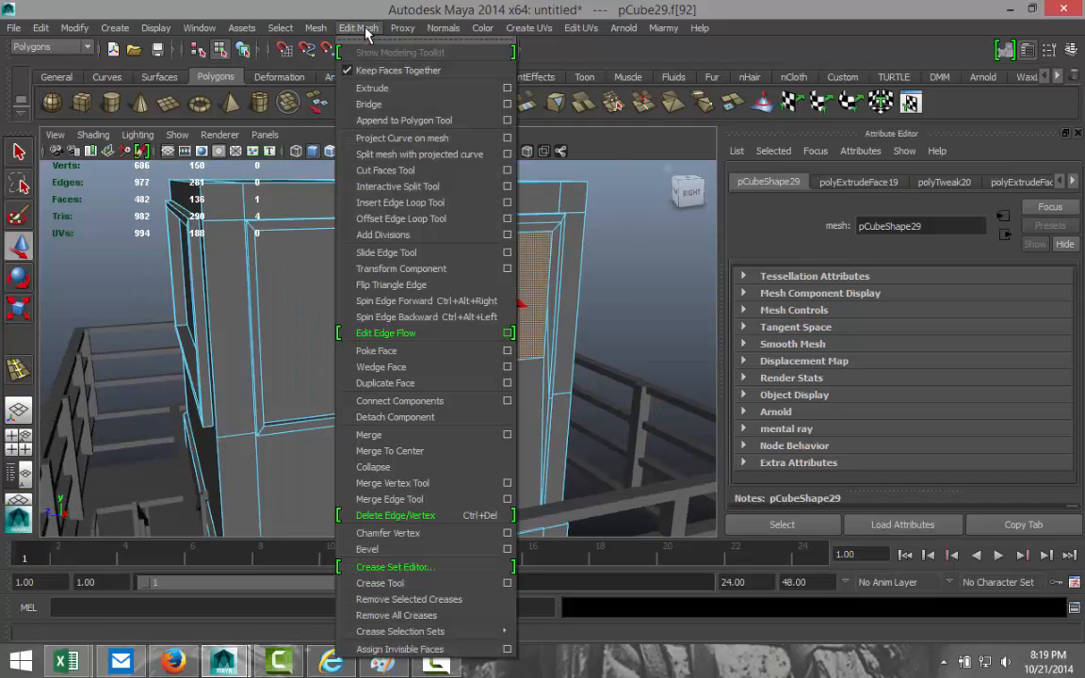
{"action": "left_click", "coordinate": [388, 88]}
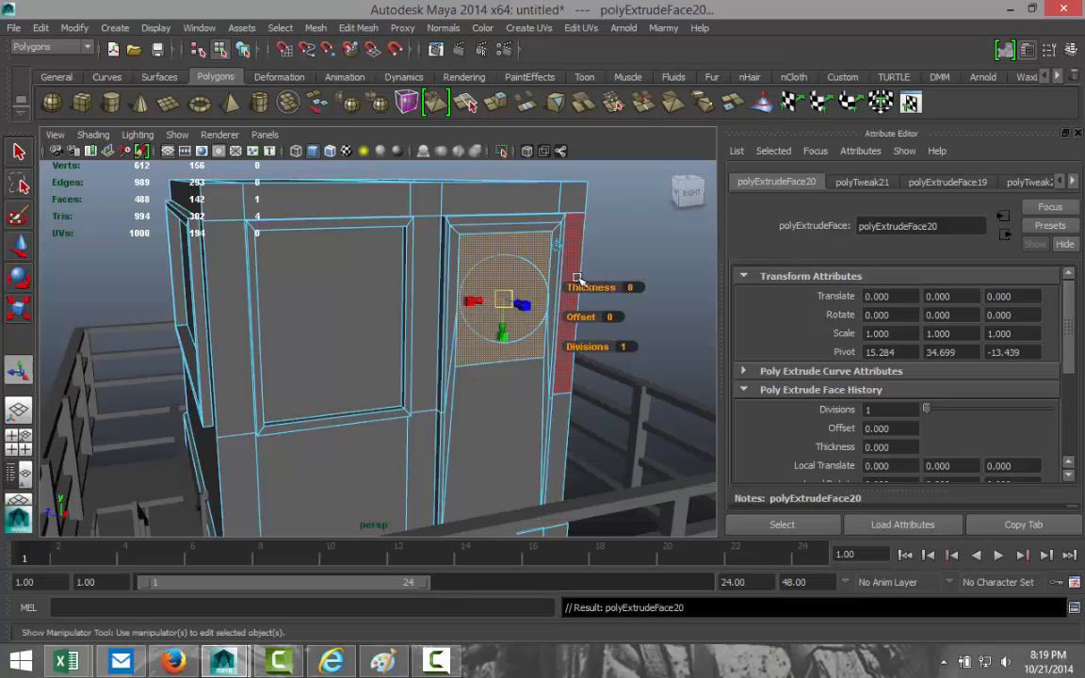
{"action": "left_click_drag", "start_coordinate": [504, 301], "coordinate": [518, 303]}
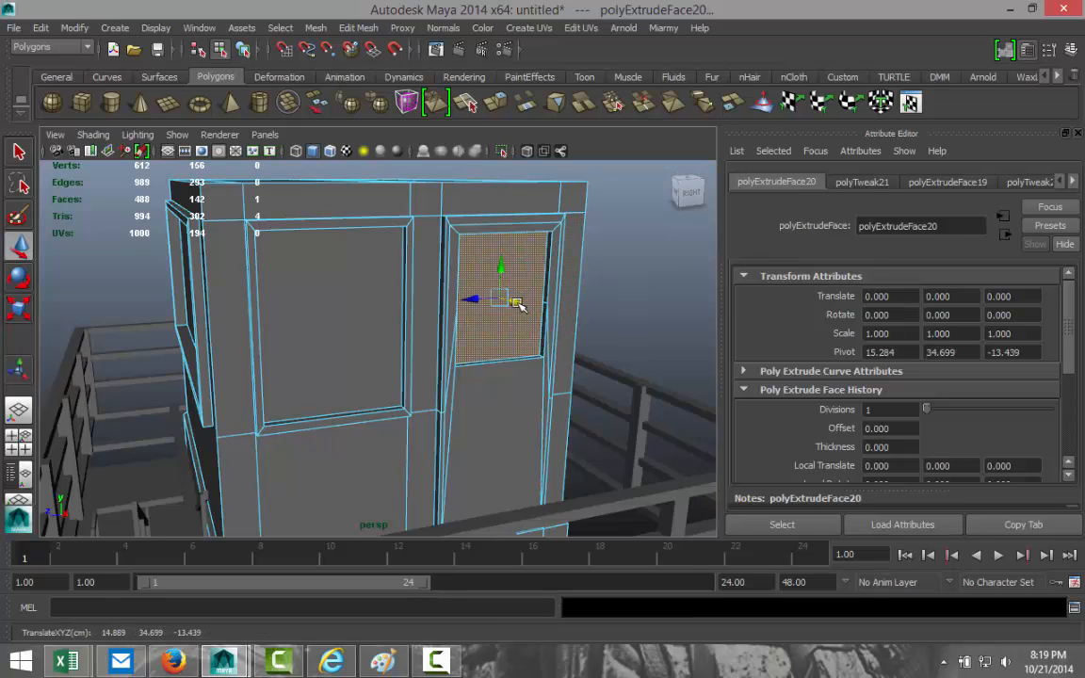
Delete the slanted edges running down both sides of the door next to its recessed upper window panel.
{"action": "scroll", "coordinate": [469, 426], "scroll_direction": "up", "scroll_amount": 5}
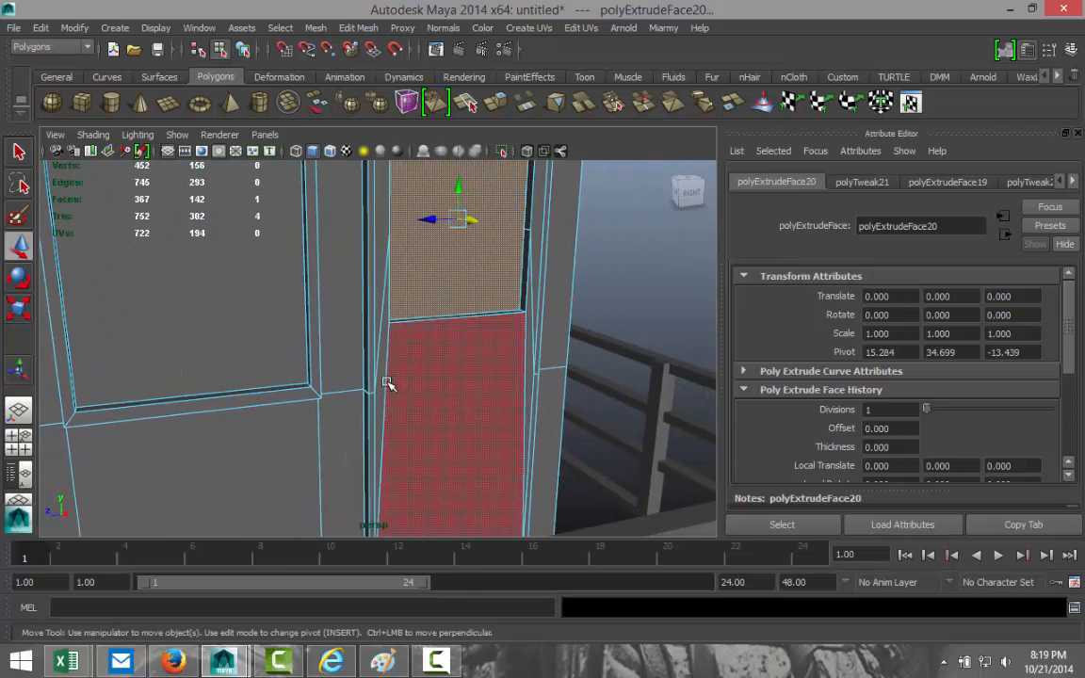
{"action": "right_click_drag", "start_coordinate": [387, 384], "coordinate": [387, 286]}
{"action": "left_click", "coordinate": [380, 350]}
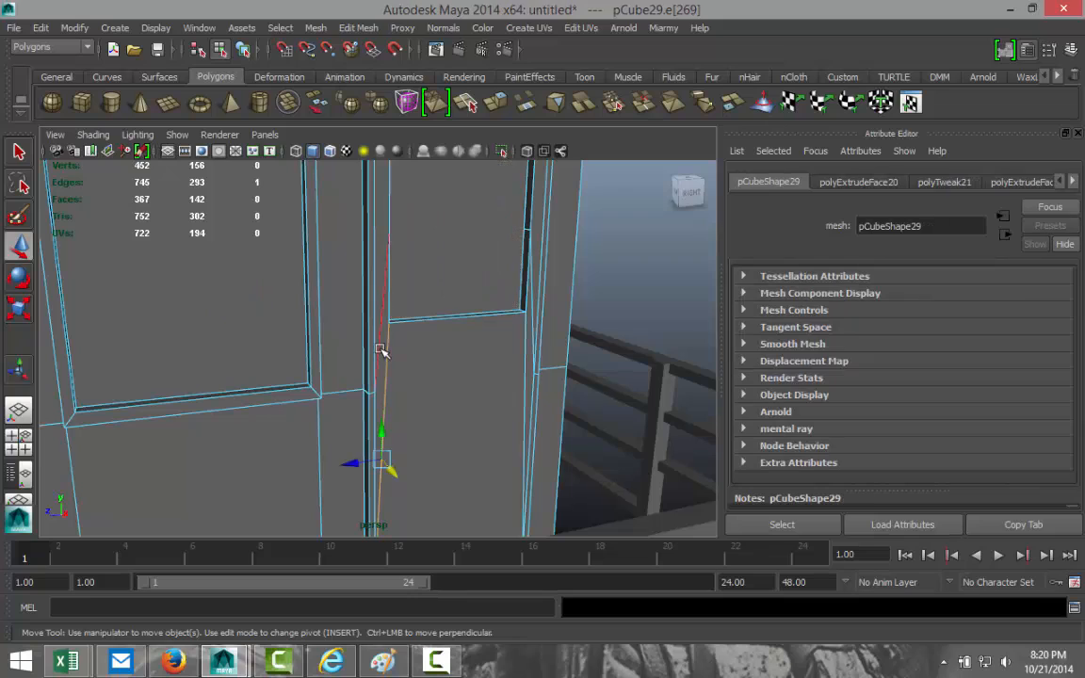
{"action": "left_click", "coordinate": [379, 346], "text": "shift"}
{"action": "key", "text": "Delete"}
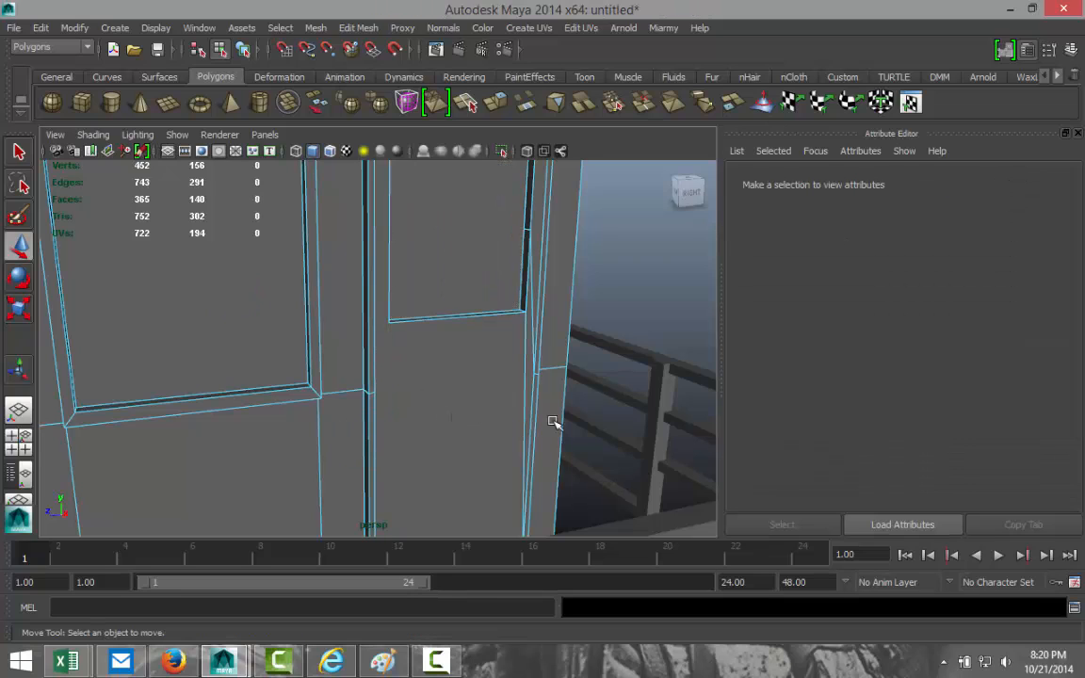
{"action": "left_click", "coordinate": [530, 356]}
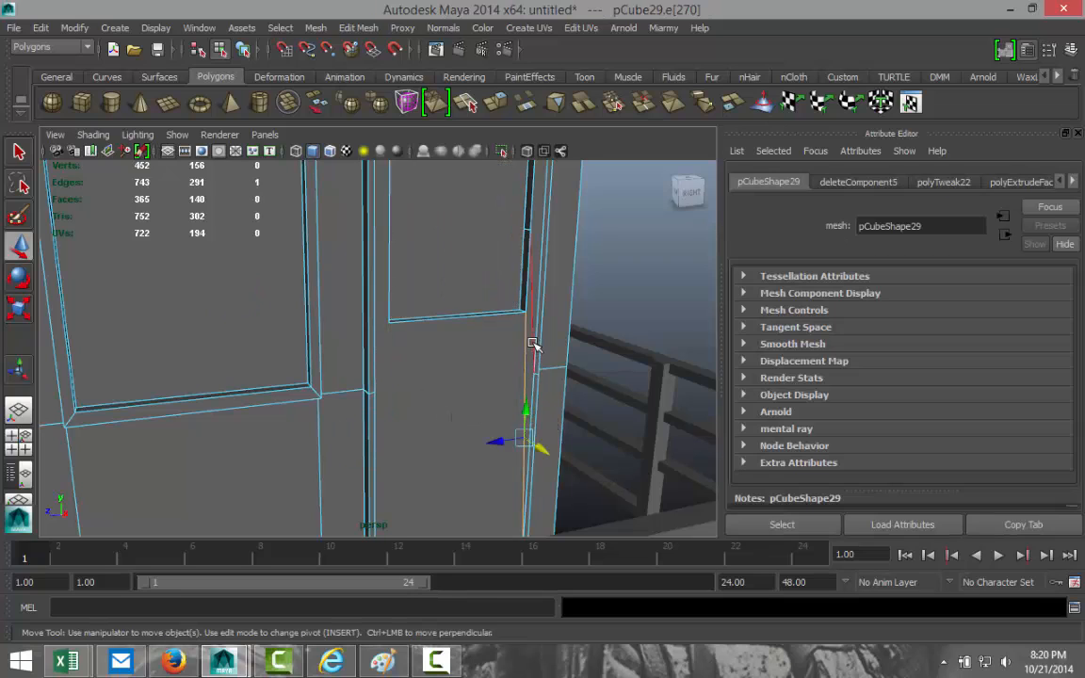
{"action": "left_click", "coordinate": [533, 345], "text": "shift"}
{"action": "key", "text": "Delete"}
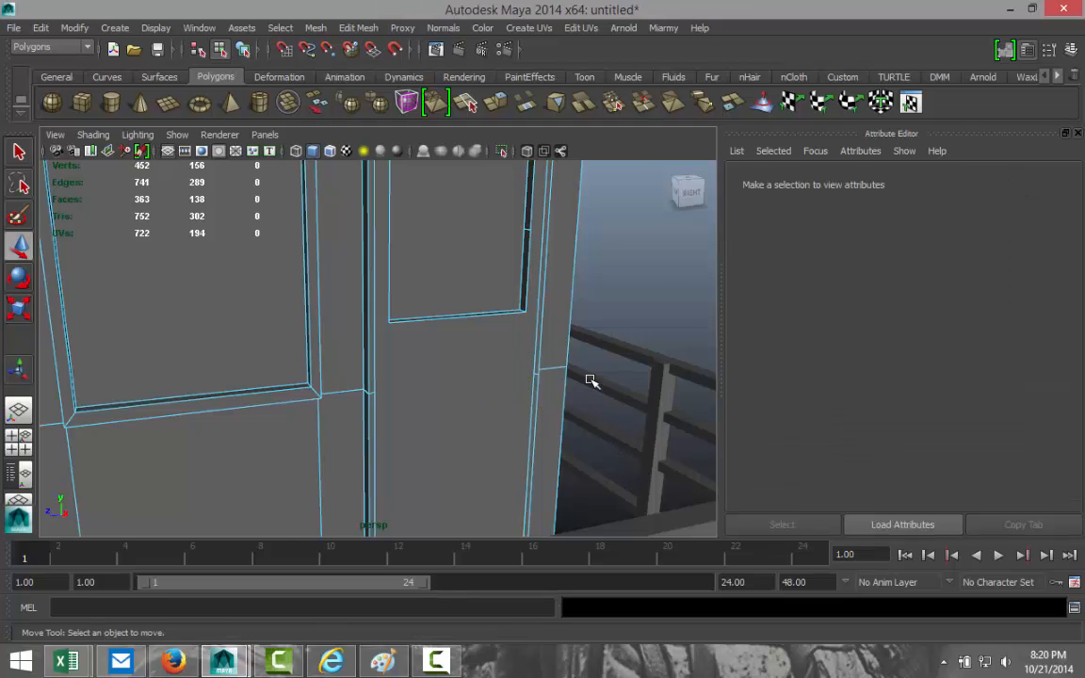
Delete the extra short edge crossing the right inner side of the door's window recess.
{"action": "scroll", "coordinate": [589, 381], "scroll_direction": "down", "scroll_amount": 5}
{"action": "scroll", "coordinate": [542, 310], "scroll_direction": "up", "scroll_amount": 8}
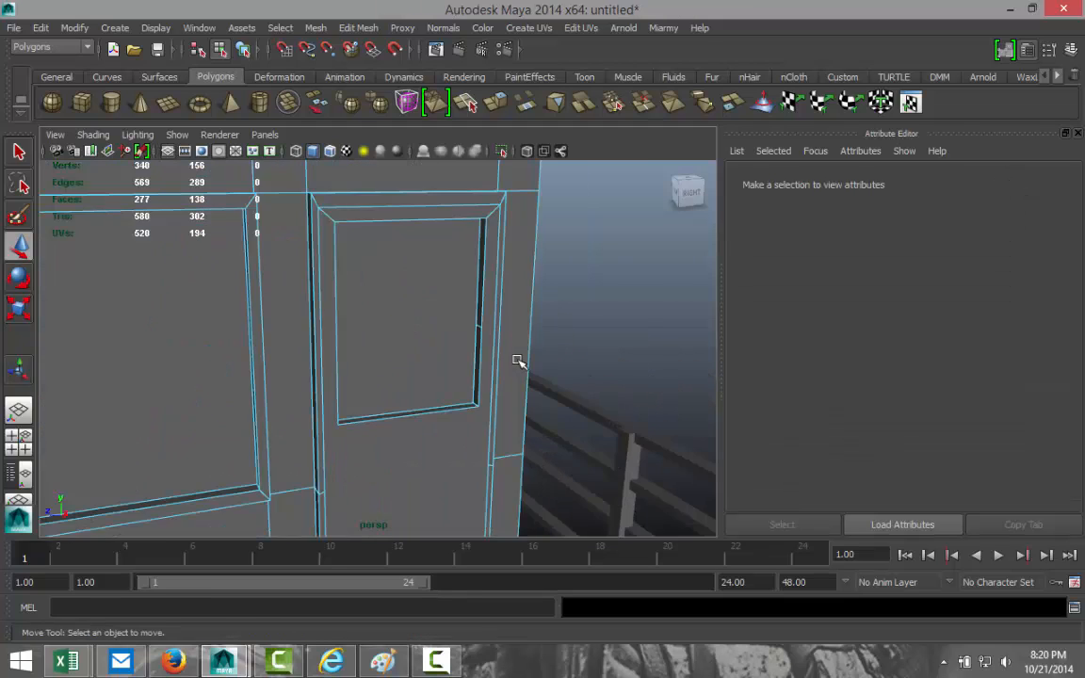
{"action": "left_click", "coordinate": [661, 290]}
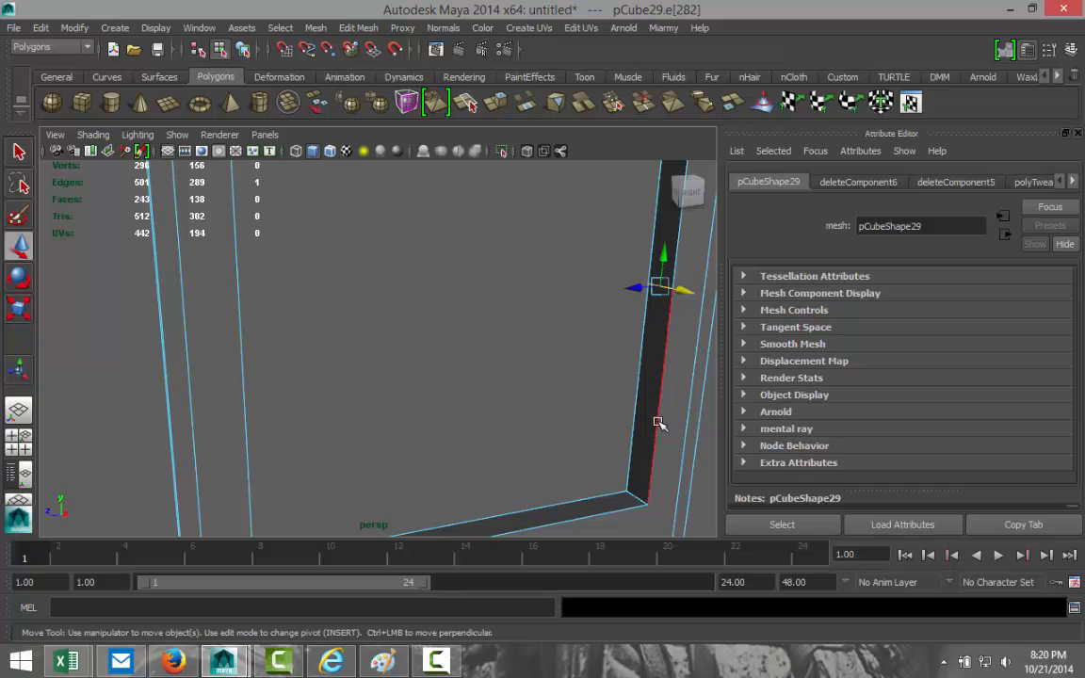
{"action": "left_click", "coordinate": [594, 381]}
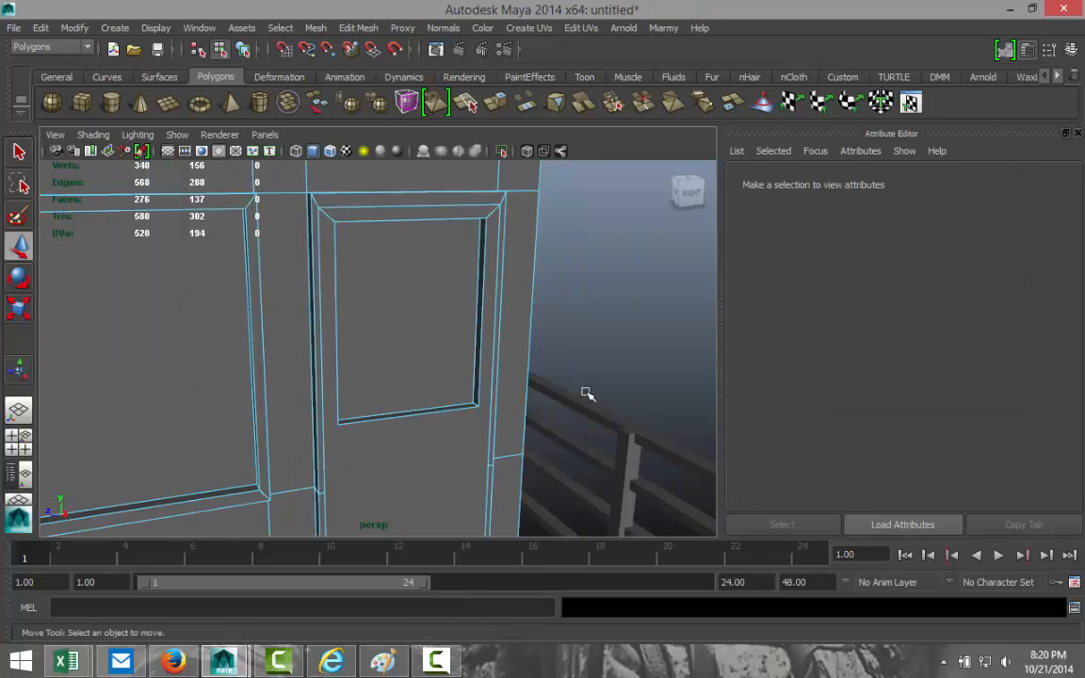
Delete the diagonal edges at both upper corners of the door frame, including the short ones at the outer recess.
{"action": "scroll", "coordinate": [584, 392], "scroll_direction": "down", "scroll_amount": 5}
{"action": "scroll", "coordinate": [582, 393], "scroll_direction": "up", "scroll_amount": 4}
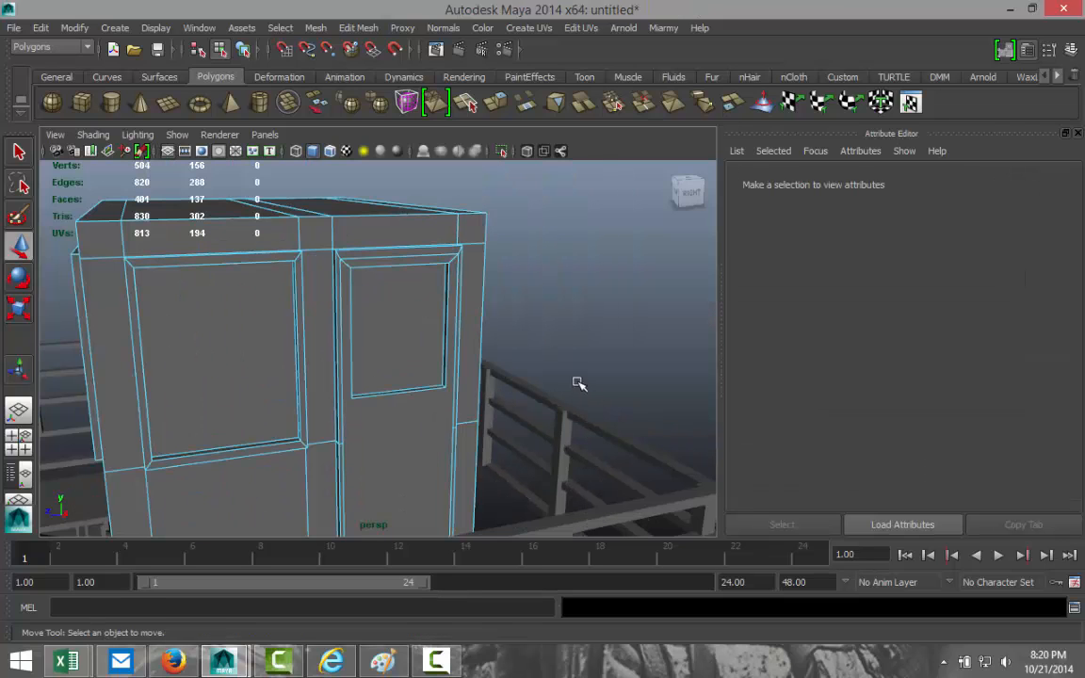
{"action": "left_click", "coordinate": [349, 266]}
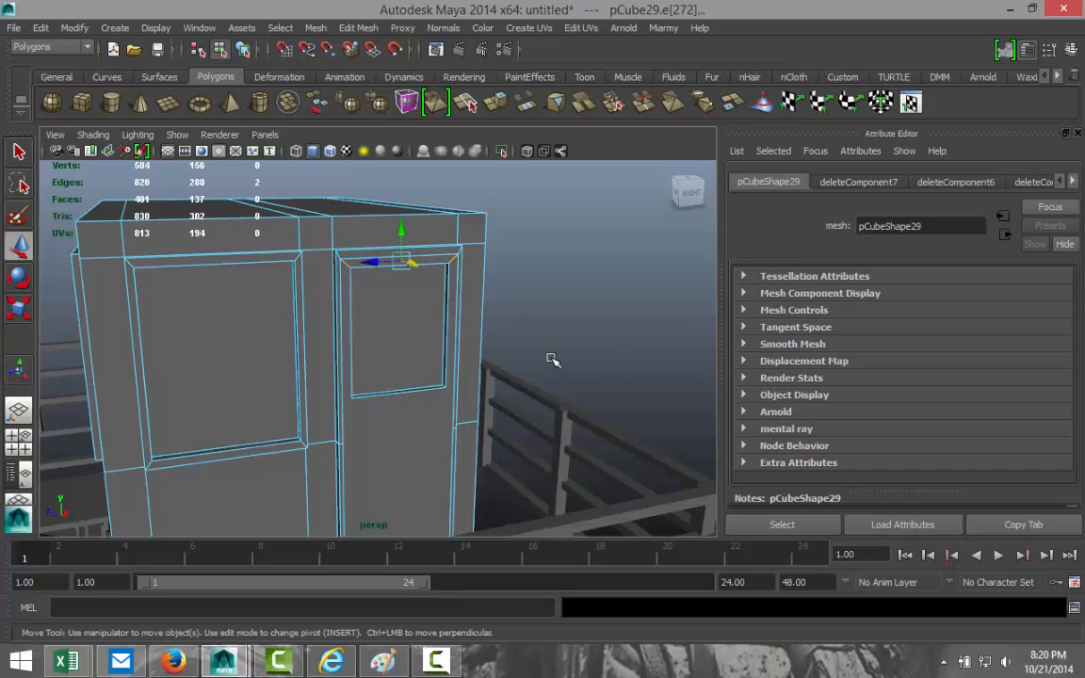
{"action": "key", "text": "Delete"}
{"action": "left_click", "coordinate": [359, 267]}
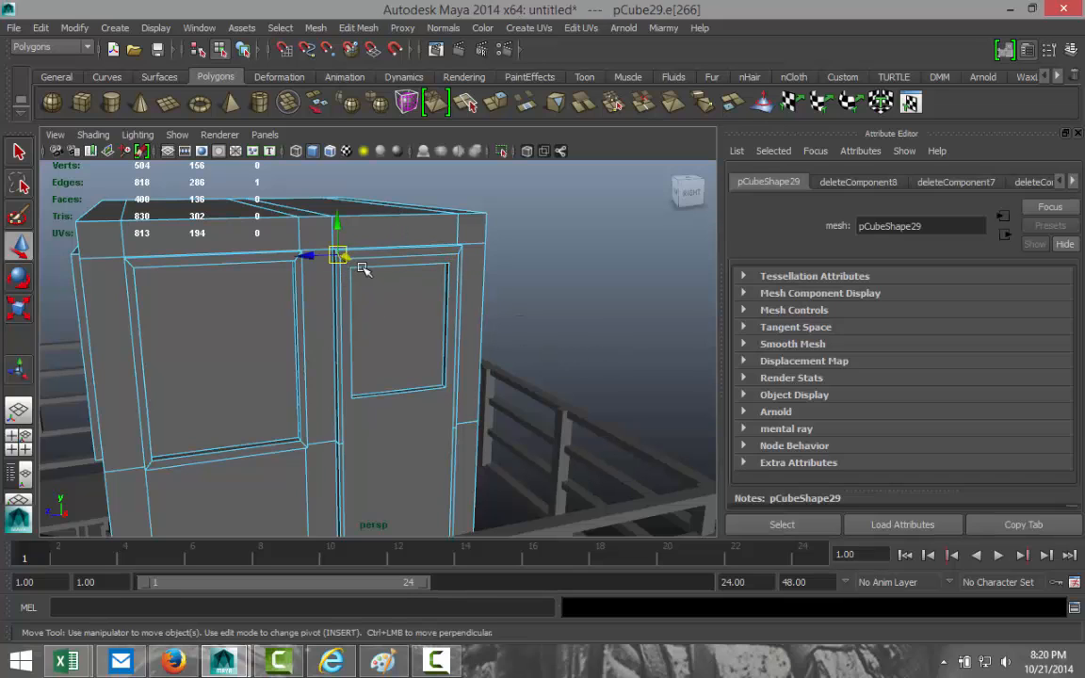
{"action": "key", "text": "Delete"}
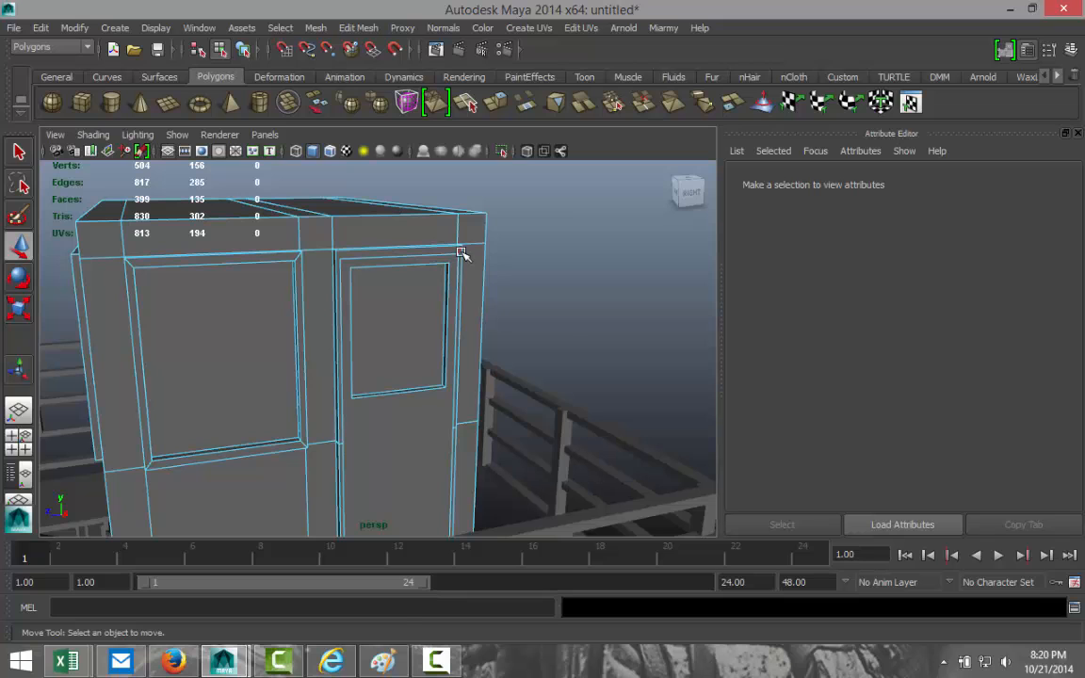
{"action": "left_click", "coordinate": [461, 253]}
{"action": "key", "text": "Delete"}
Delete the four edges running across the cabin's roof so its top is a single face.
{"action": "left_click_drag", "start_coordinate": [499, 299], "coordinate": [554, 341], "text": "alt"}
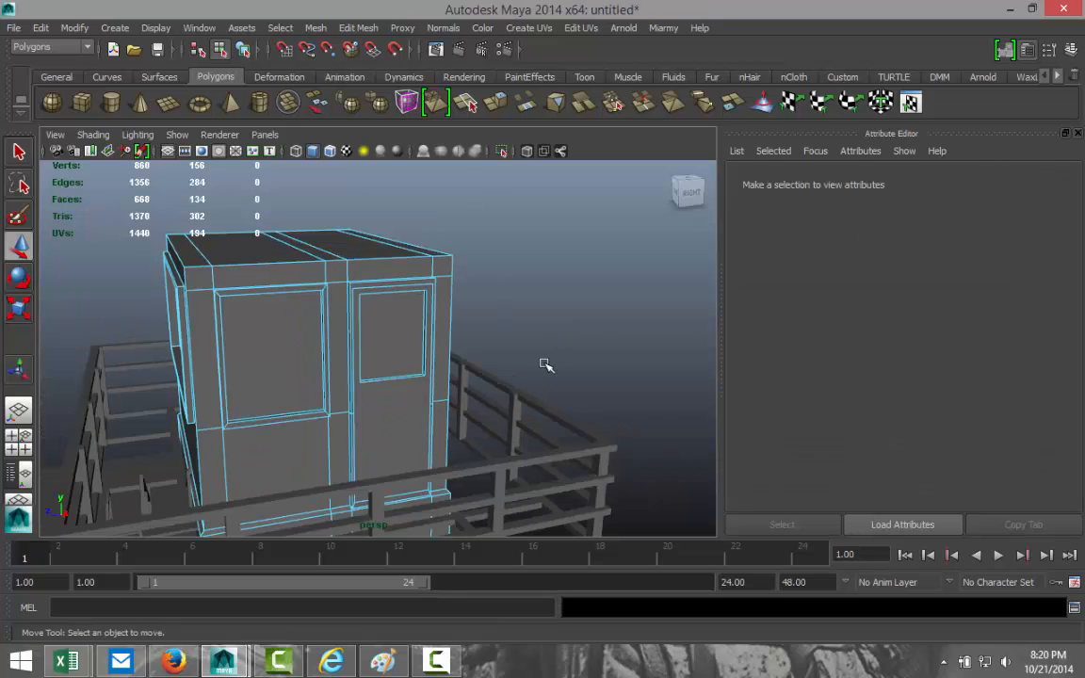
{"action": "scroll", "coordinate": [533, 370], "scroll_direction": "down", "scroll_amount": 3}
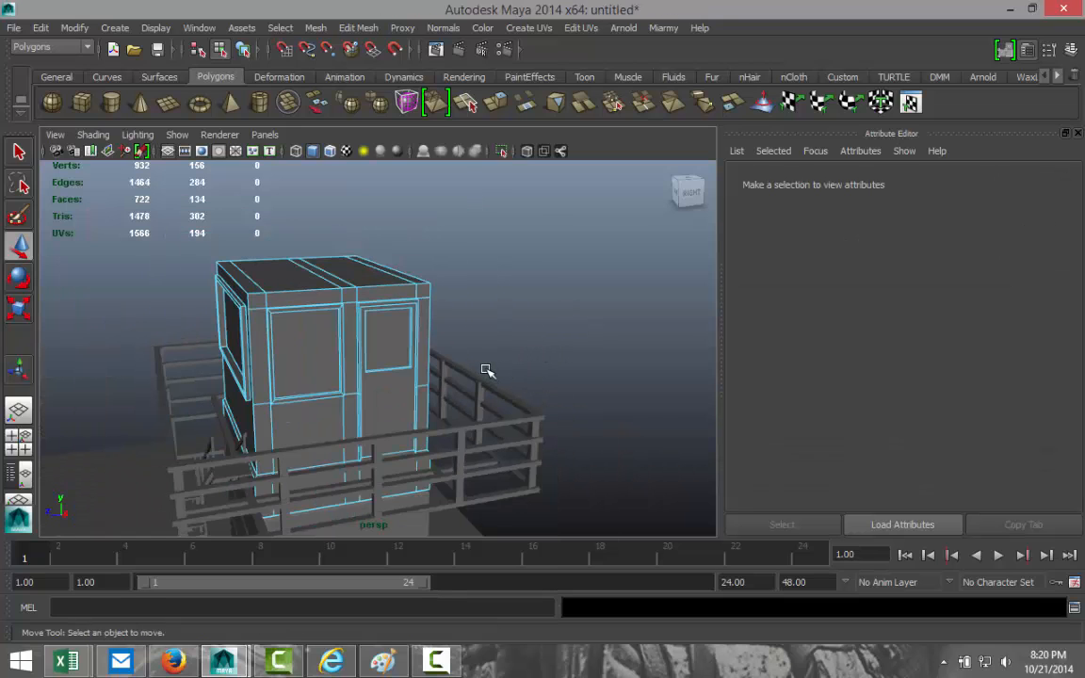
{"action": "left_click_drag", "start_coordinate": [486, 370], "coordinate": [599, 397], "text": "alt"}
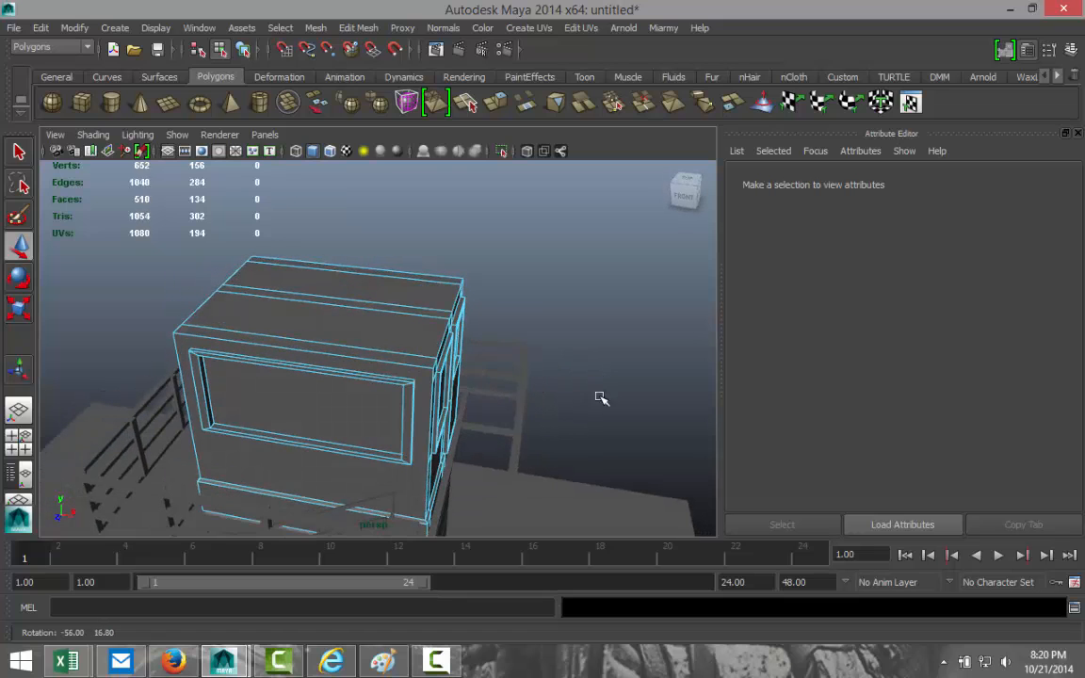
{"action": "left_click_drag", "start_coordinate": [448, 399], "coordinate": [427, 387], "text": "alt"}
{"action": "left_click", "coordinate": [424, 381]}
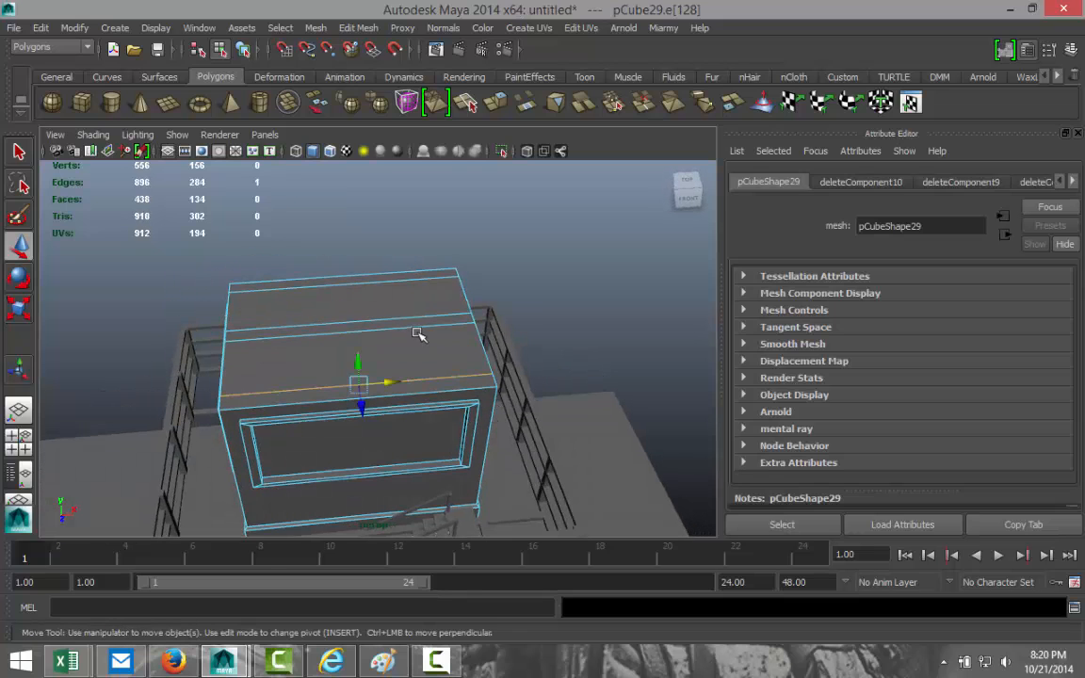
{"action": "left_click", "coordinate": [418, 327], "text": "shift"}
{"action": "left_click", "coordinate": [420, 315], "text": "shift"}
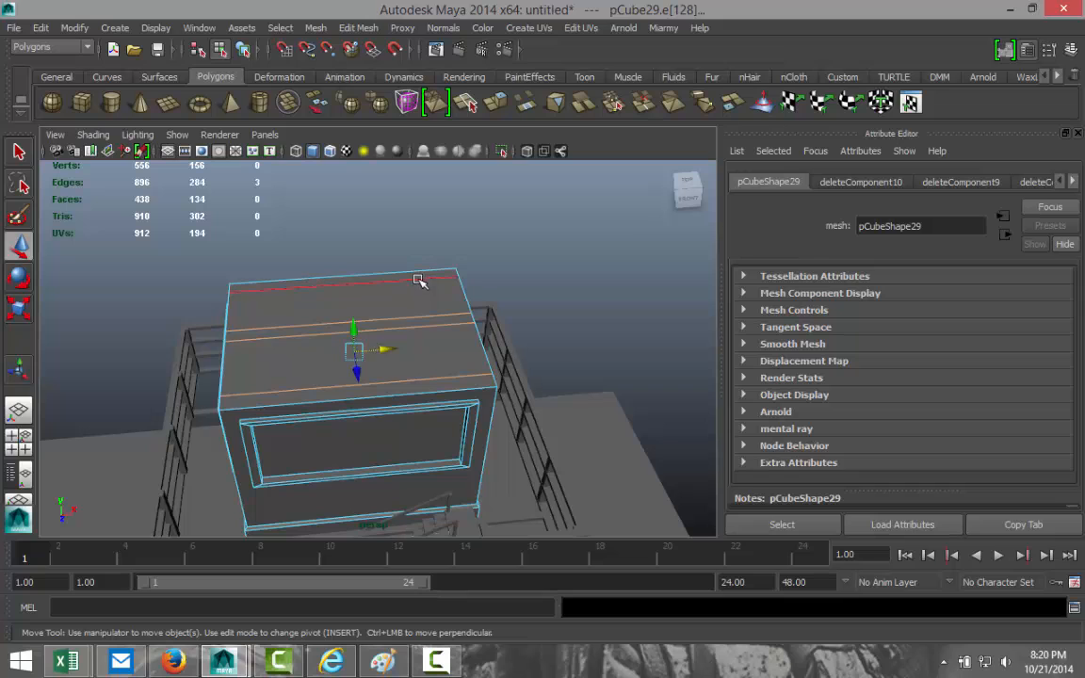
{"action": "left_click", "coordinate": [419, 281], "text": "shift"}
{"action": "key", "text": "Delete"}
Extrude the cabin's roof face and scale it outward into an overhang.
{"action": "scroll", "coordinate": [556, 331], "scroll_direction": "down", "scroll_amount": 5}
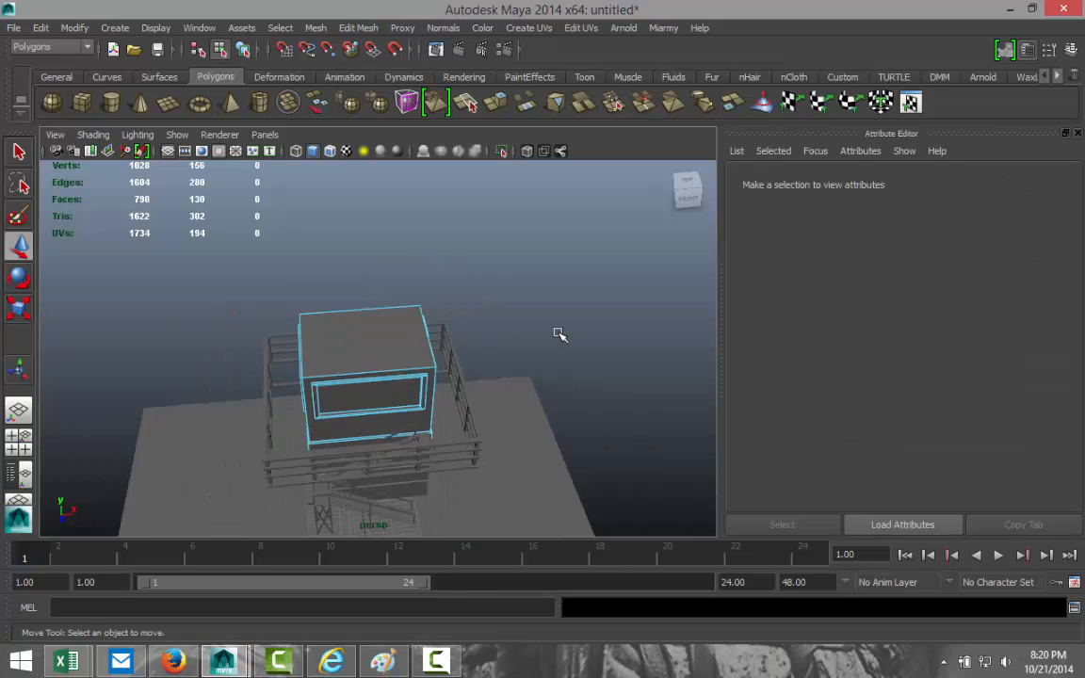
{"action": "scroll", "coordinate": [556, 332], "scroll_direction": "up", "scroll_amount": 5}
{"action": "right_click_drag", "start_coordinate": [369, 337], "coordinate": [375, 363]}
{"action": "left_click", "coordinate": [377, 347]}
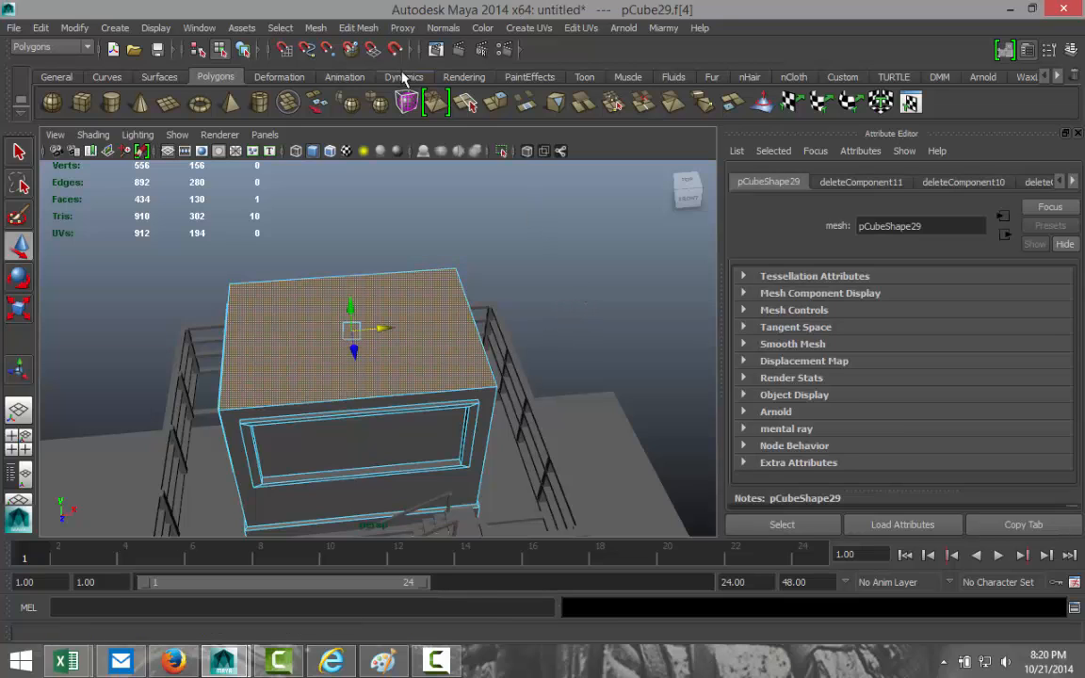
{"action": "left_click", "coordinate": [359, 28]}
{"action": "left_click", "coordinate": [401, 89]}
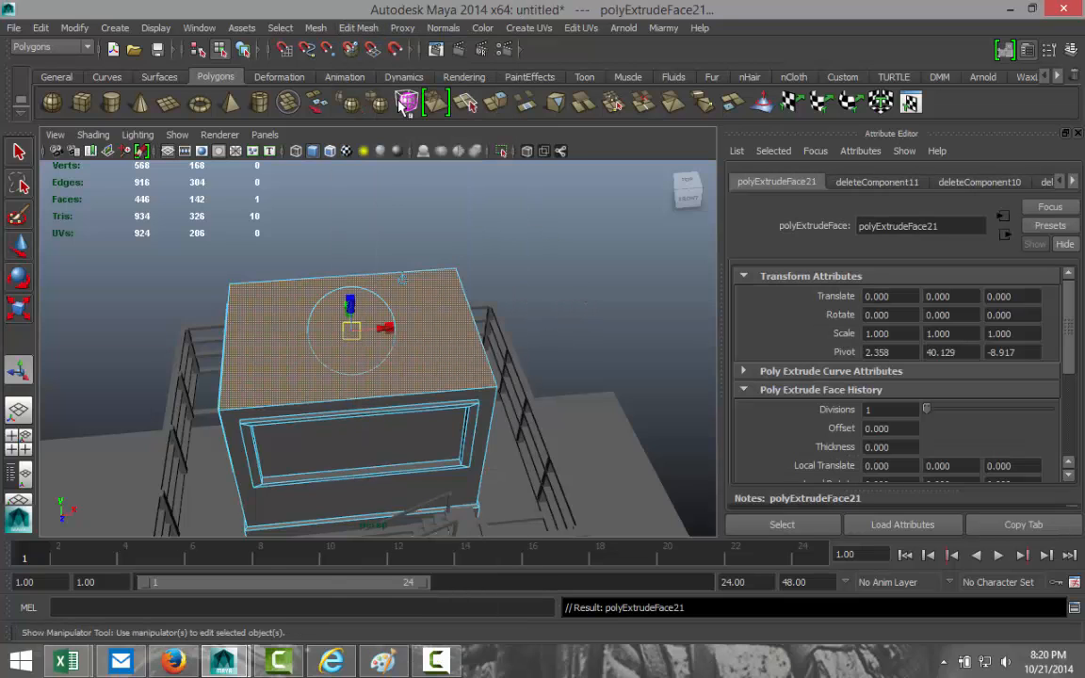
{"action": "key", "text": "r"}
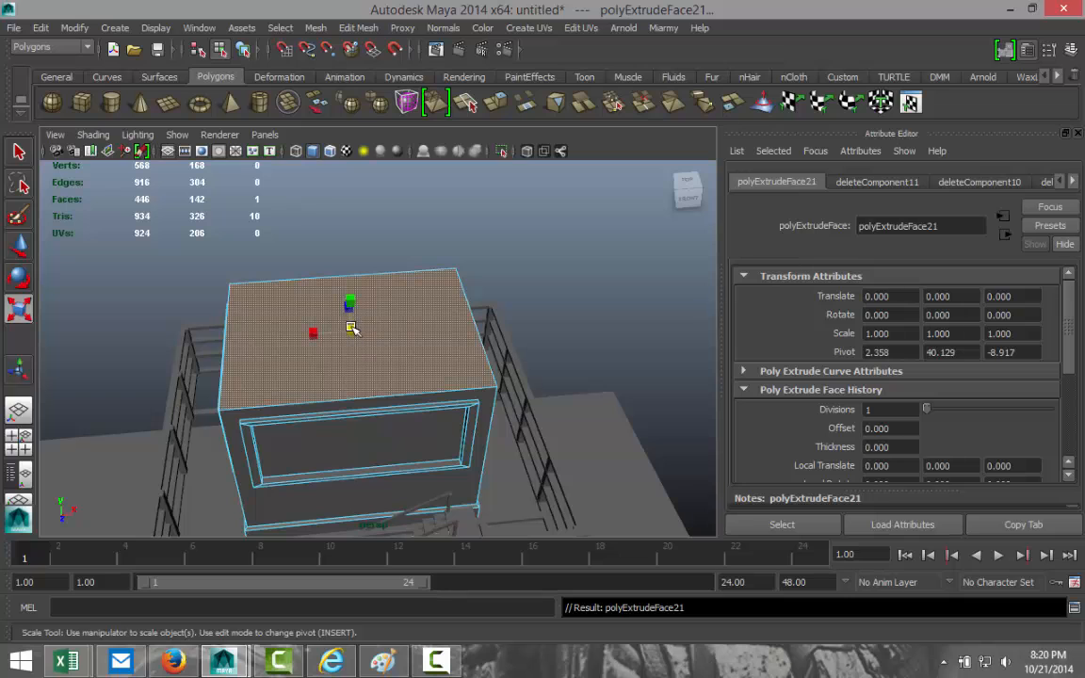
{"action": "left_click_drag", "start_coordinate": [352, 328], "coordinate": [424, 336]}
In the top view, scale the roof face by about 1.233 in X and Z, and widen it in Z by about 1.173 past the railings.
{"action": "left_click", "coordinate": [26, 447]}
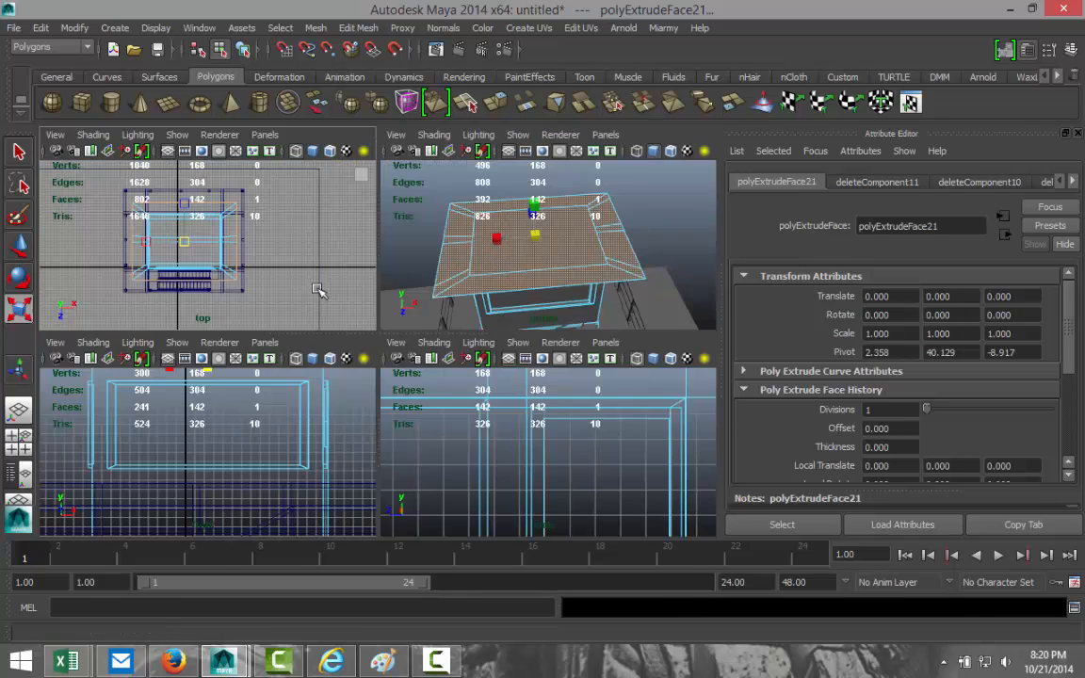
{"action": "key", "text": "space"}
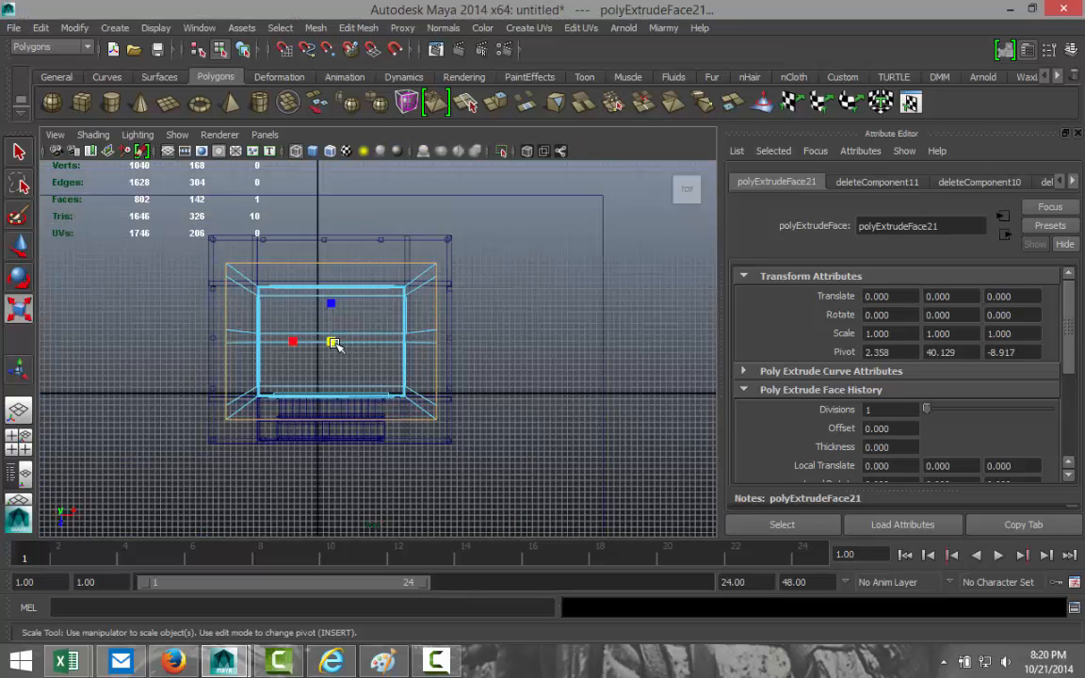
{"action": "left_click_drag", "start_coordinate": [335, 343], "coordinate": [366, 354]}
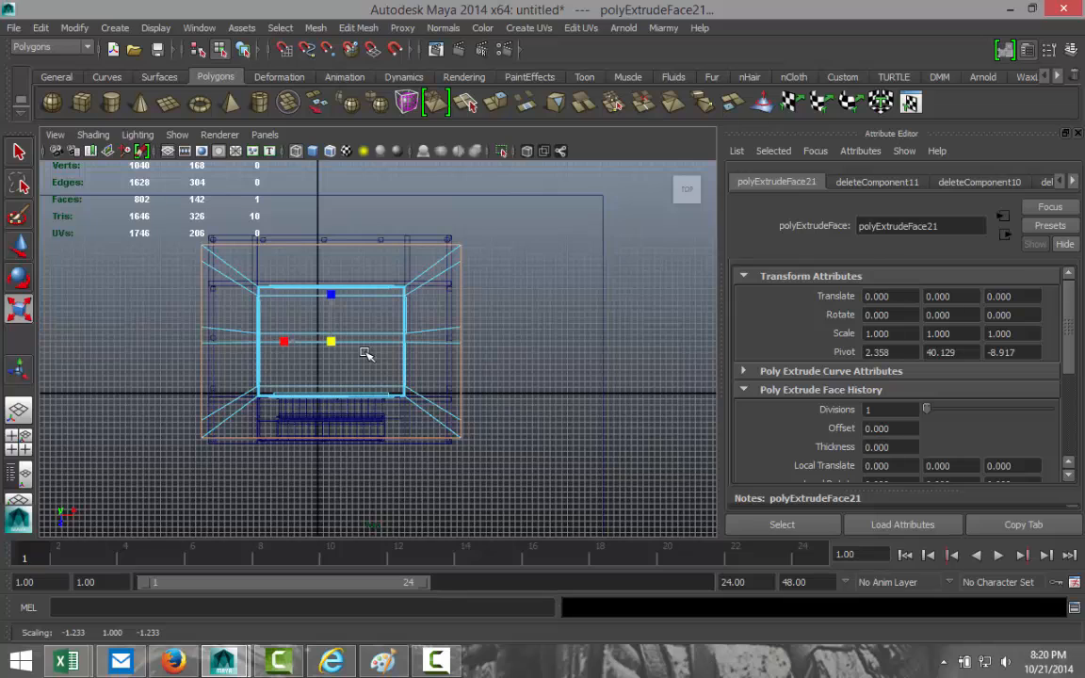
{"action": "left_click_drag", "start_coordinate": [332, 296], "coordinate": [333, 297]}
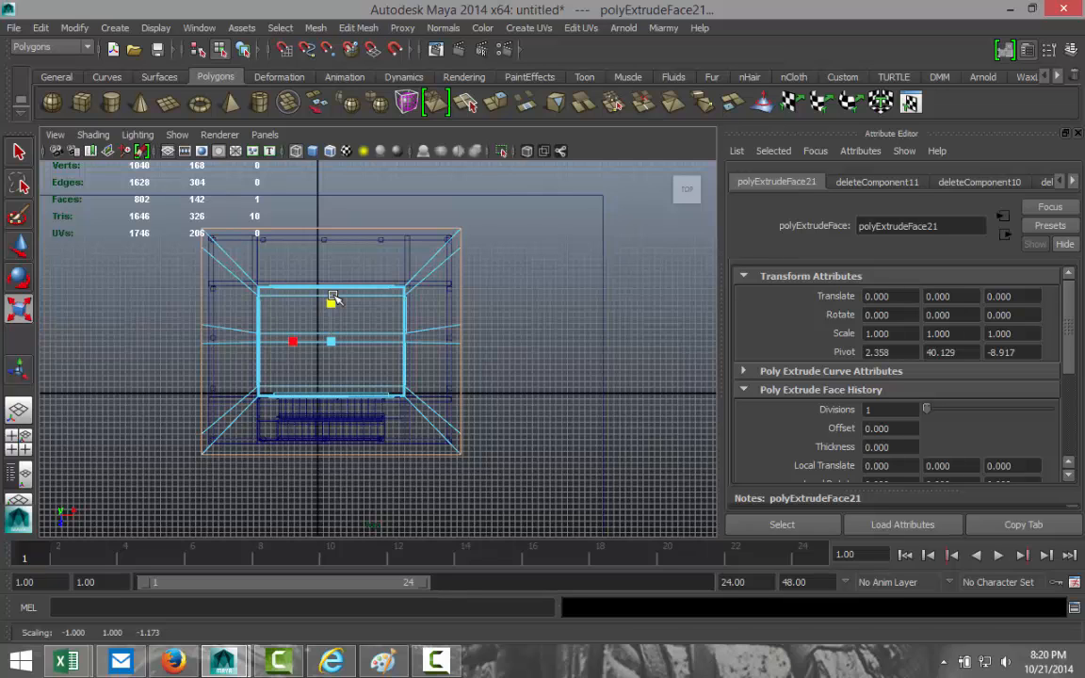
{"action": "left_click_drag", "start_coordinate": [332, 298], "coordinate": [333, 299]}
Extrude the overhanging roof face in the perspective view and raise it to about Y 41.864 to form a slab.
{"action": "left_click", "coordinate": [32, 449]}
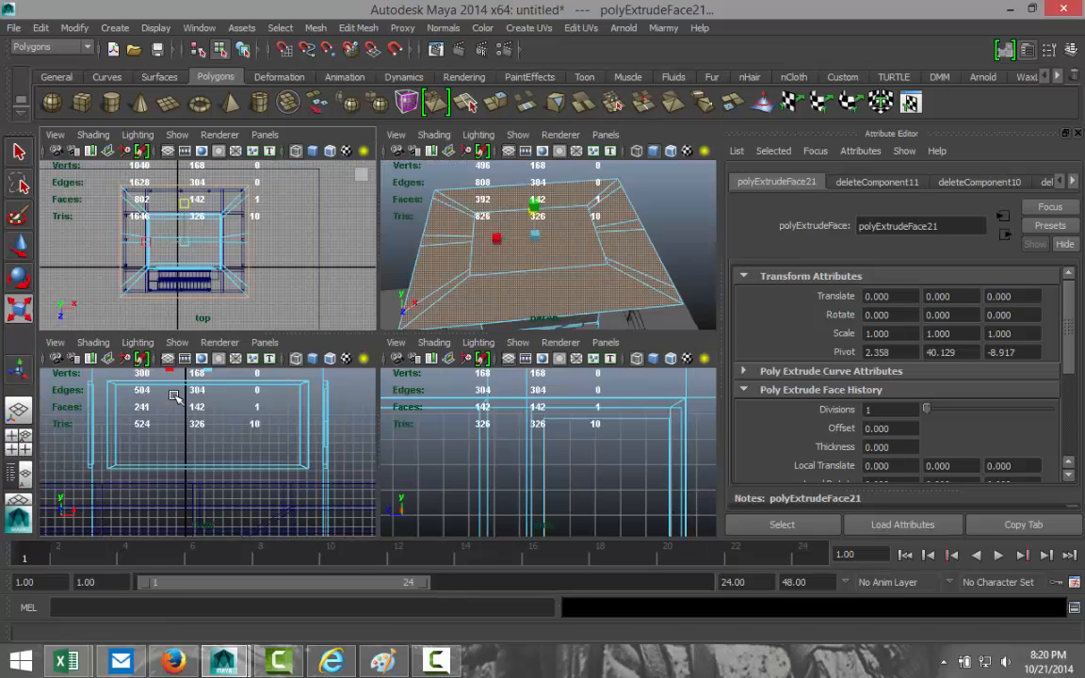
{"action": "key", "text": "space"}
{"action": "left_click_drag", "start_coordinate": [532, 294], "coordinate": [600, 325], "text": "alt"}
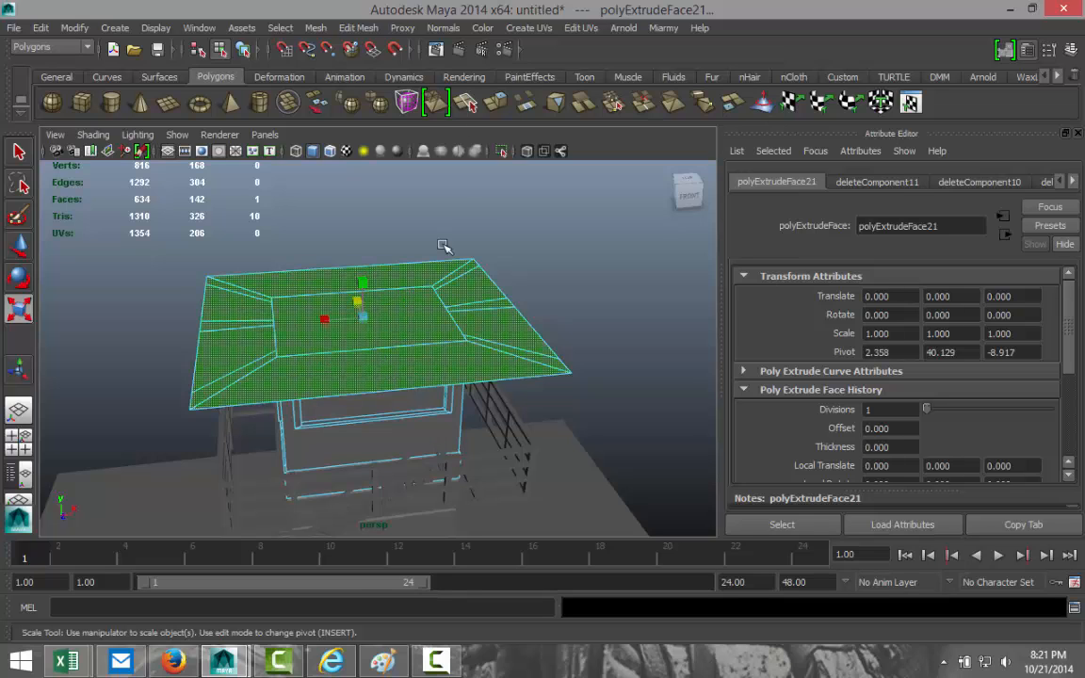
{"action": "left_click", "coordinate": [358, 28]}
{"action": "left_click", "coordinate": [388, 90]}
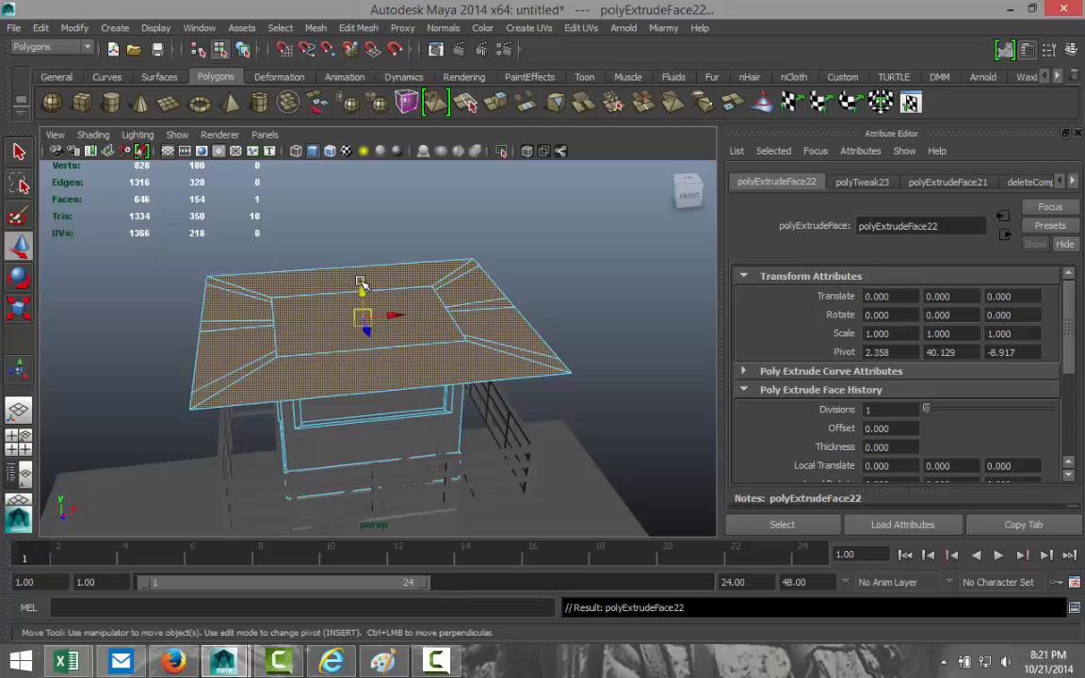
{"action": "left_click_drag", "start_coordinate": [363, 284], "coordinate": [366, 273]}
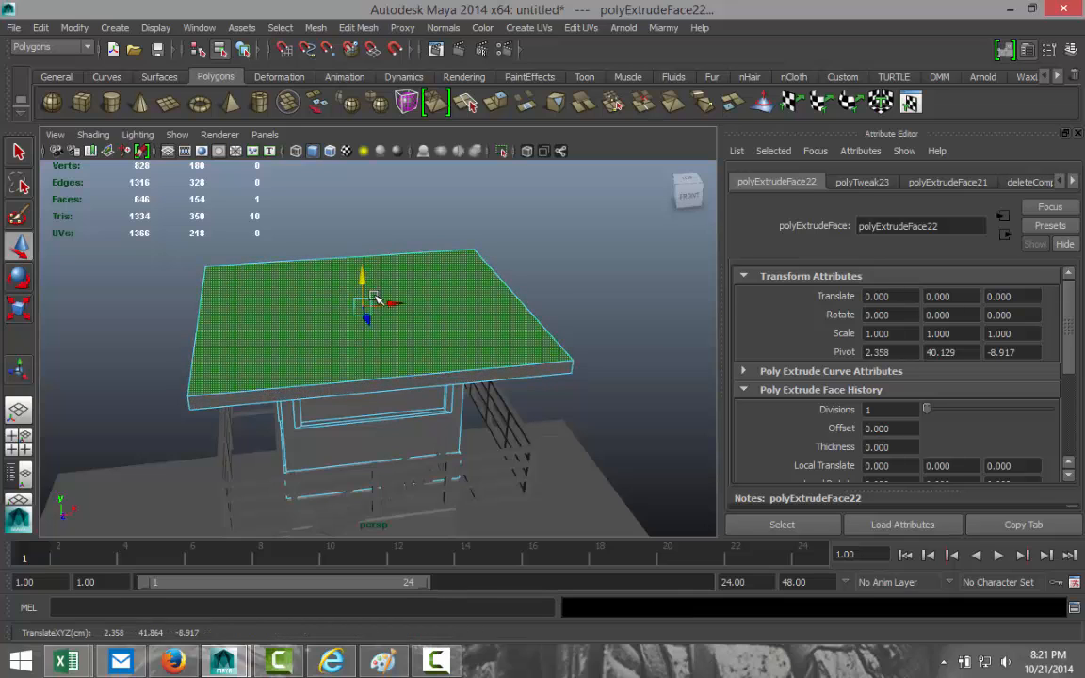
Extrude the roof slab's top face, scale it inward and raise it to about Y 43.780 to form sloped sides.
{"action": "mouse_move", "coordinate": [413, 356]}
{"action": "left_mouse_down", "text": "alt"}
{"action": "mouse_move", "coordinate": [437, 304]}
{"action": "mouse_move", "coordinate": [413, 361]}
{"action": "left_mouse_up", "text": "alt"}
{"action": "left_click", "coordinate": [358, 27]}
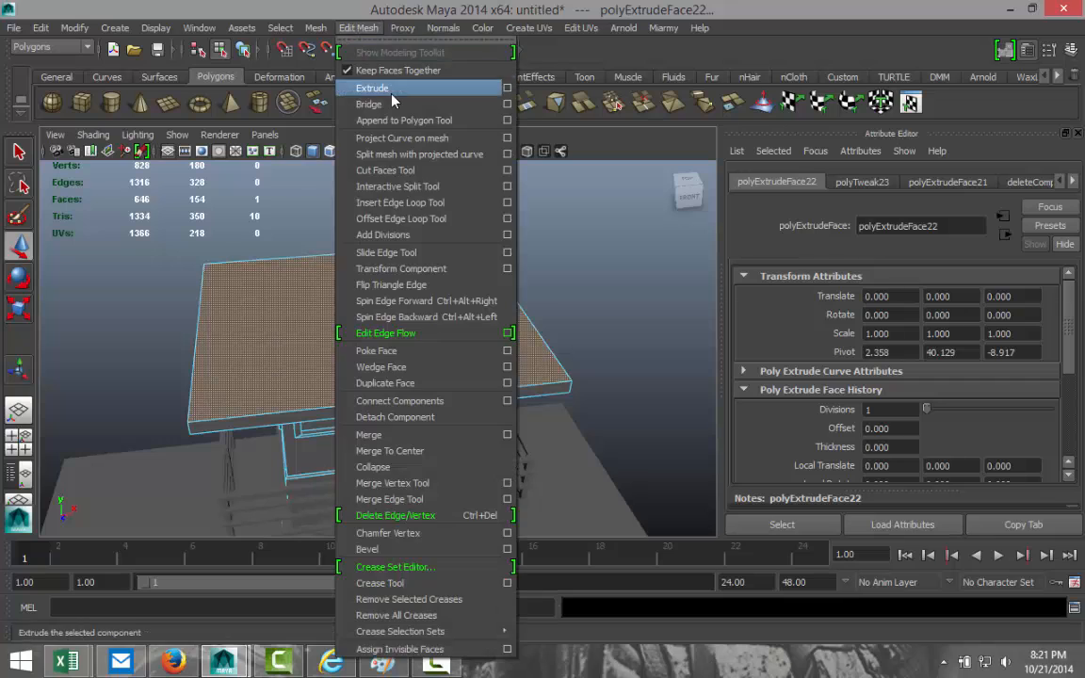
{"action": "left_click", "coordinate": [352, 84]}
{"action": "key", "text": "r"}
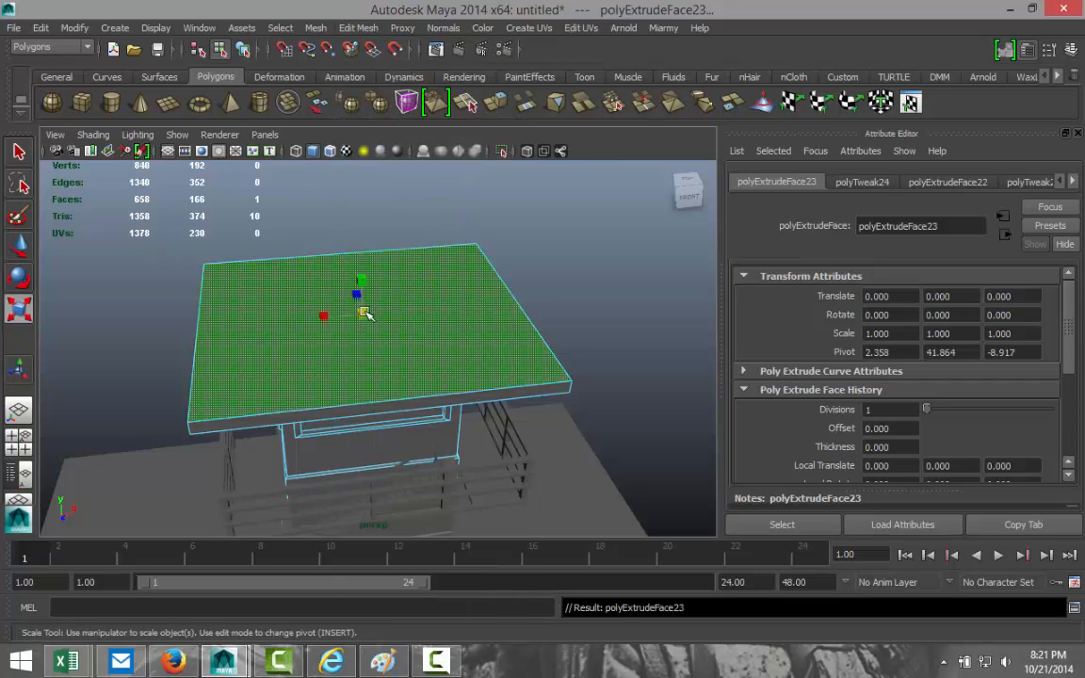
{"action": "left_click_drag", "start_coordinate": [365, 312], "coordinate": [360, 271]}
{"action": "key", "text": "w"}
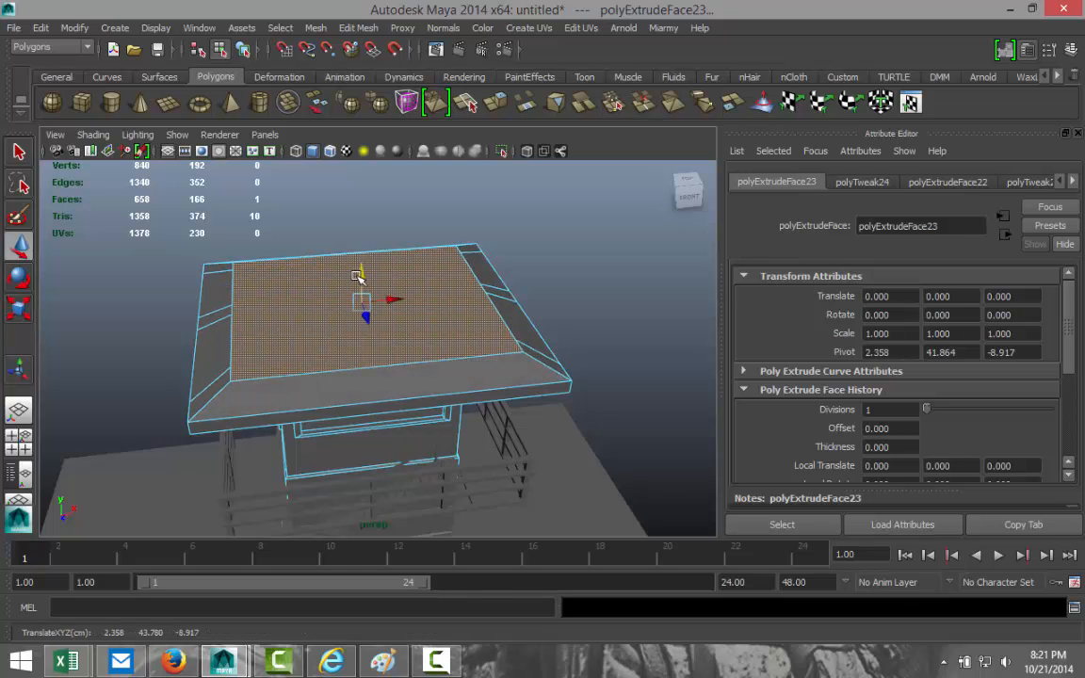
{"action": "left_click_drag", "start_coordinate": [209, 318], "coordinate": [294, 315], "text": "alt"}
{"action": "left_click", "coordinate": [246, 274]}
Delete the eight stray edges crossing one sloped side of the roof and the fascia below it.
{"action": "left_click_drag", "start_coordinate": [207, 247], "coordinate": [296, 281], "text": "alt"}
{"action": "right_click_drag", "start_coordinate": [350, 375], "coordinate": [389, 285]}
{"action": "left_click", "coordinate": [389, 413]}
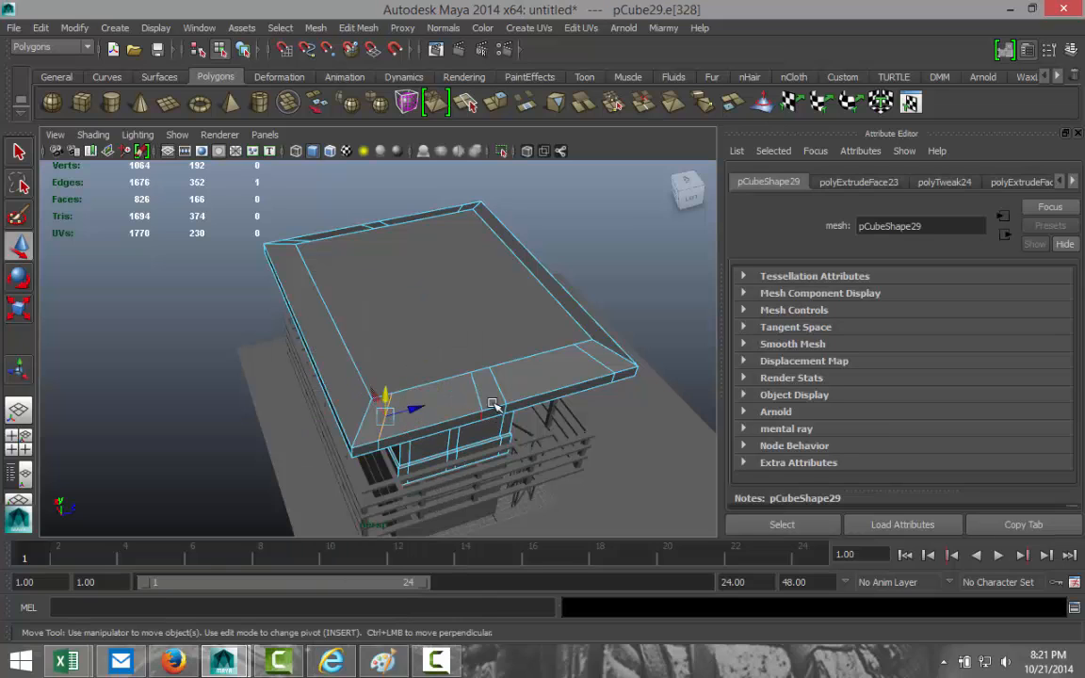
{"action": "left_click", "coordinate": [477, 395], "text": "shift"}
{"action": "left_click", "coordinate": [498, 388], "text": "shift"}
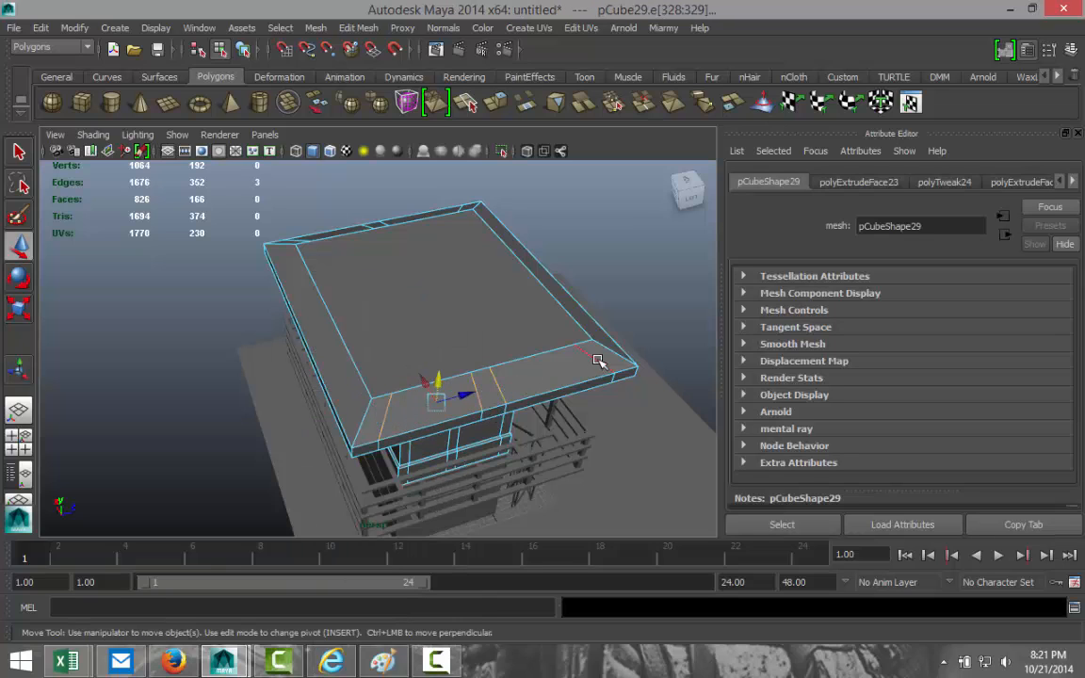
{"action": "left_click", "coordinate": [598, 358], "text": "shift"}
{"action": "left_click", "coordinate": [613, 378], "text": "shift"}
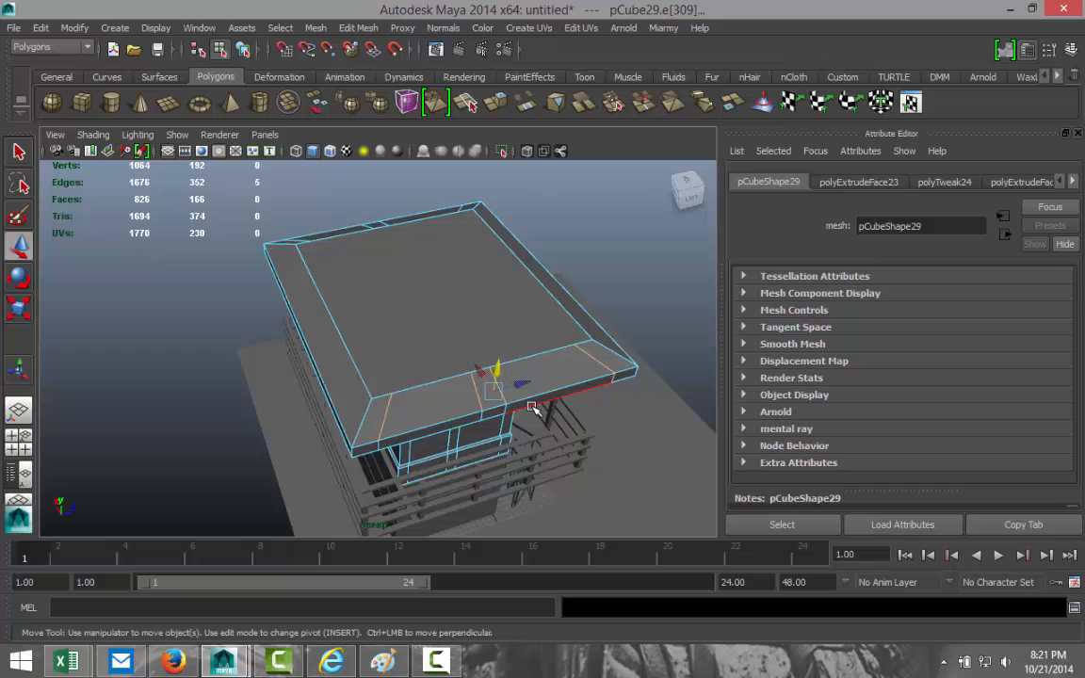
{"action": "left_click", "coordinate": [483, 414], "text": "shift"}
{"action": "left_click", "coordinate": [377, 448], "text": "shift"}
{"action": "left_click", "coordinate": [379, 445], "text": "shift"}
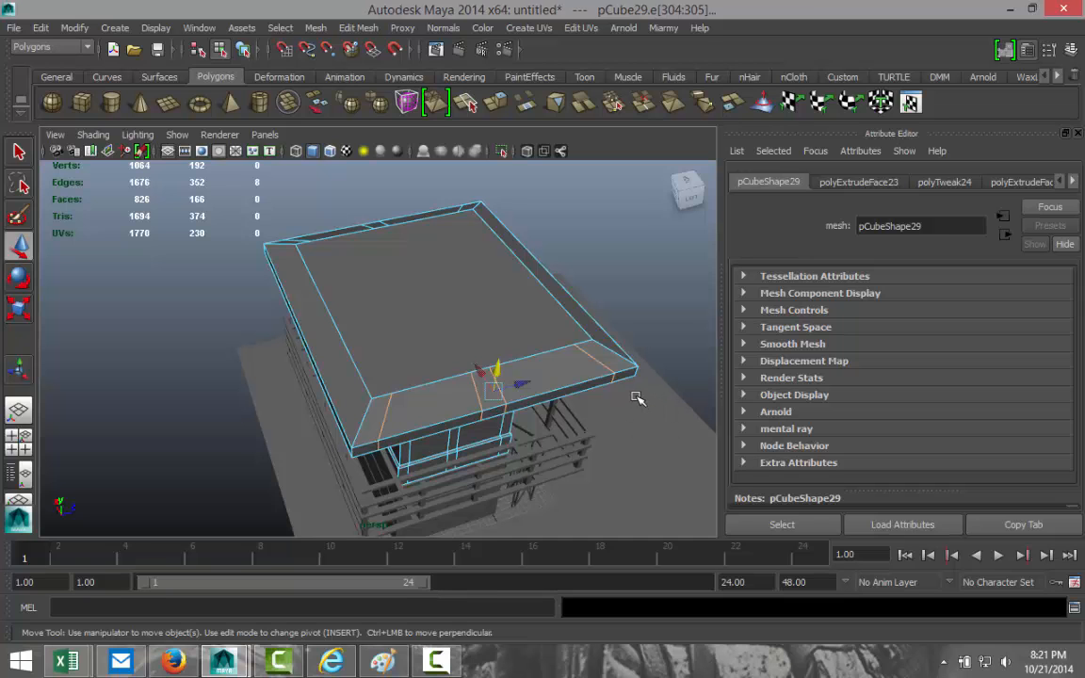
{"action": "key", "text": "Delete"}
Delete the four stray edges crossing the roof's opposite sloped side.
{"action": "left_click_drag", "start_coordinate": [226, 369], "coordinate": [439, 365], "text": "alt"}
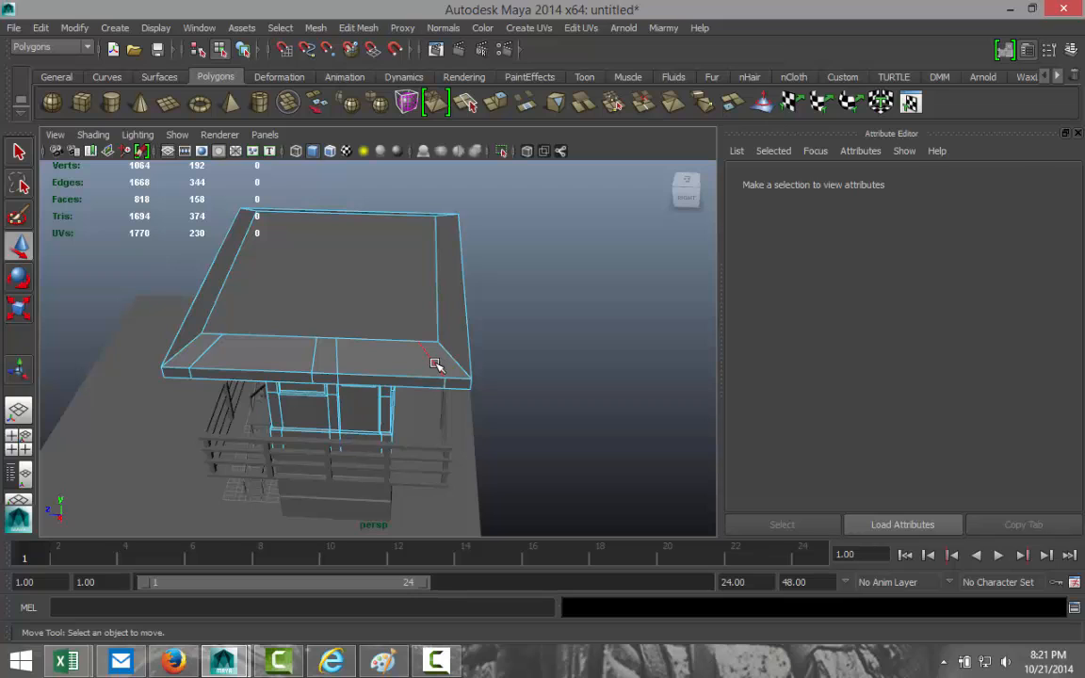
{"action": "left_click", "coordinate": [436, 365]}
{"action": "left_click", "coordinate": [335, 358], "text": "shift"}
{"action": "left_click", "coordinate": [315, 358], "text": "shift"}
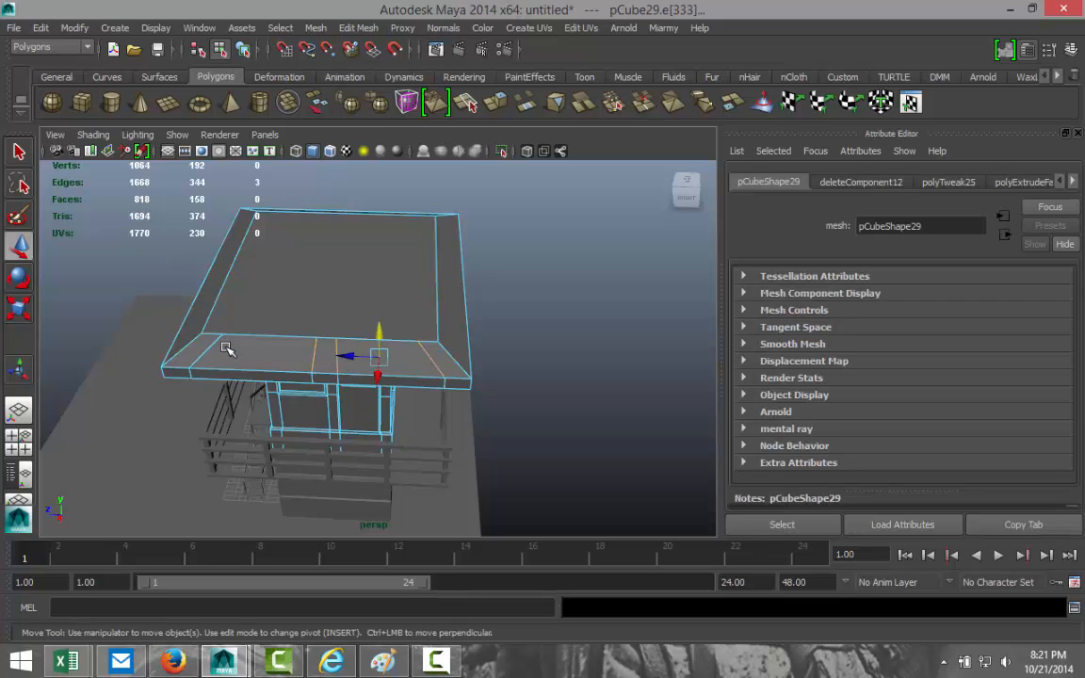
{"action": "left_click", "coordinate": [213, 349], "text": "shift"}
{"action": "key", "text": "Delete"}
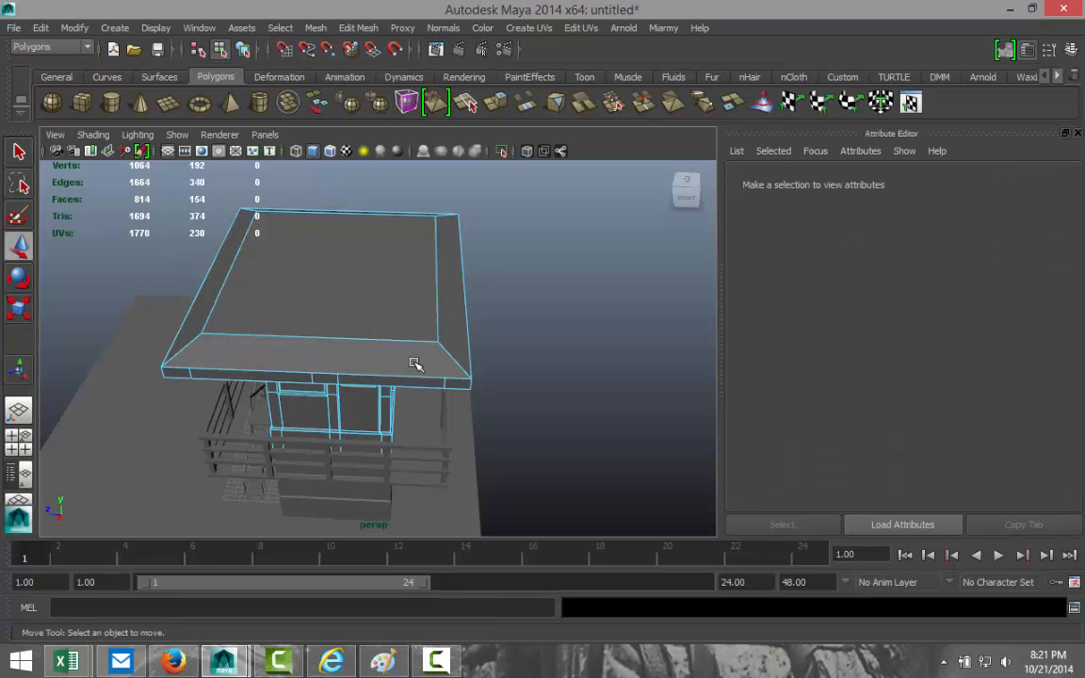
Delete the four short vertical edges on the fascia below that cleaned slope.
{"action": "left_click", "coordinate": [188, 373]}
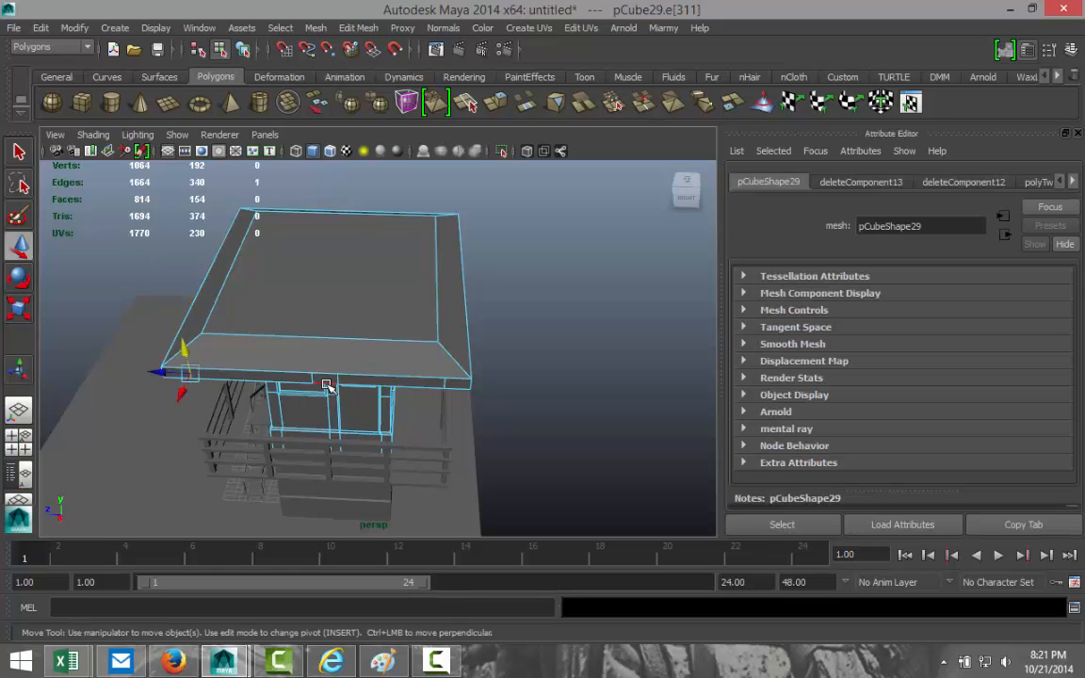
{"action": "left_click", "coordinate": [314, 380], "text": "shift"}
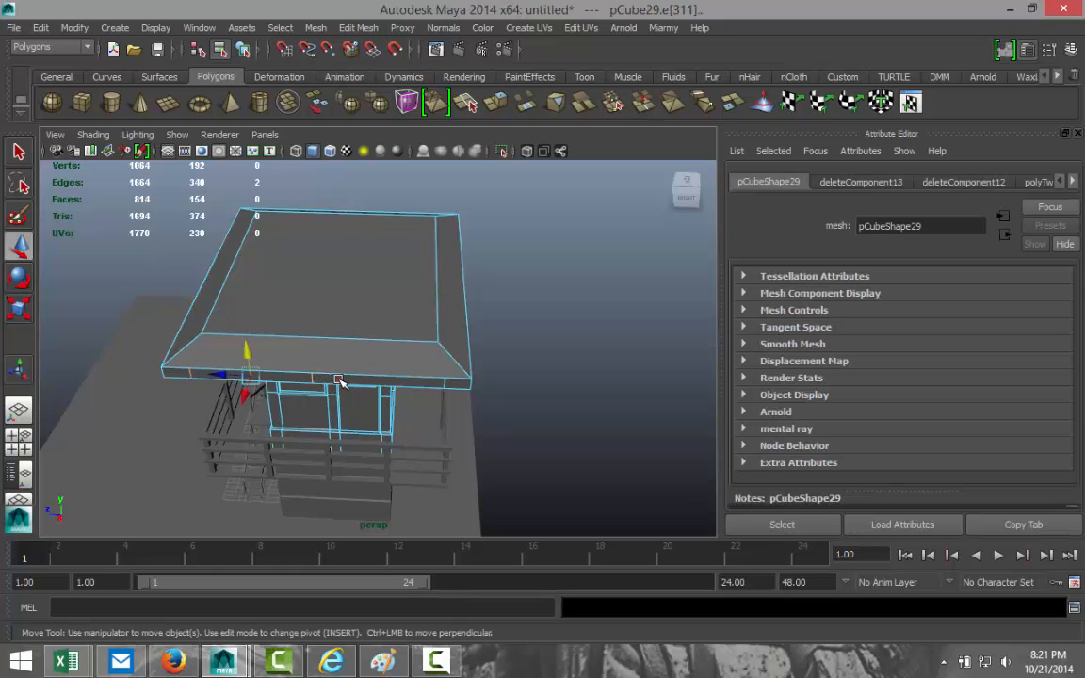
{"action": "left_click", "coordinate": [443, 383], "text": "shift"}
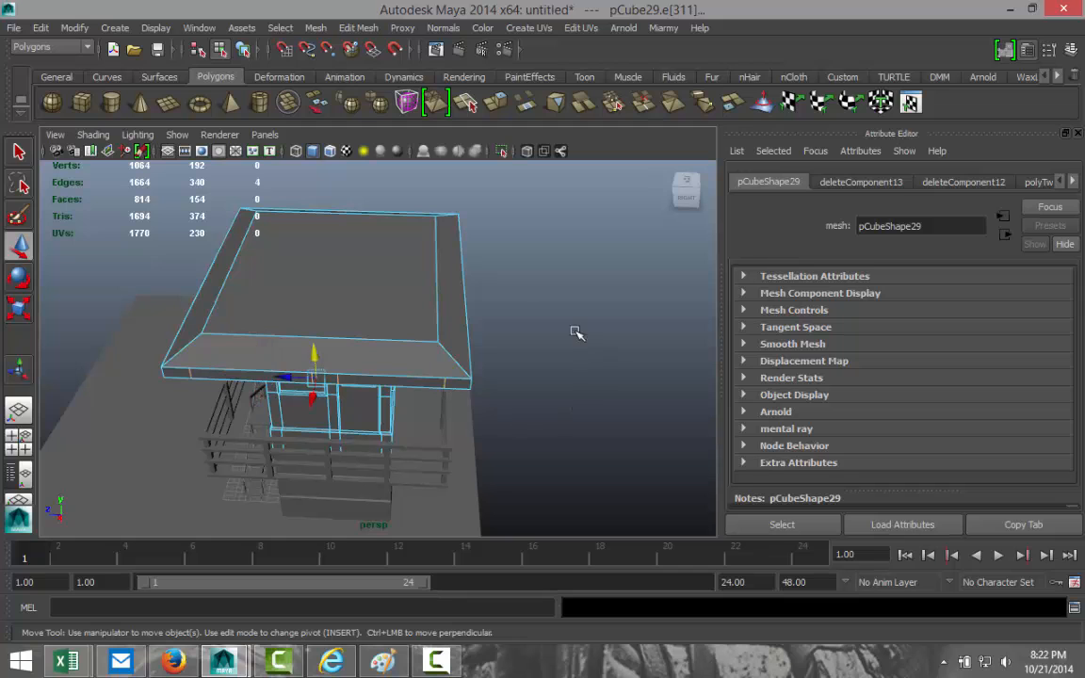
{"action": "key", "text": "Delete"}
Create a long, narrow polygon plane on the ground beside the tower and raise it to about Y 22.253.
{"action": "scroll", "coordinate": [525, 301], "scroll_direction": "down", "scroll_amount": 3}
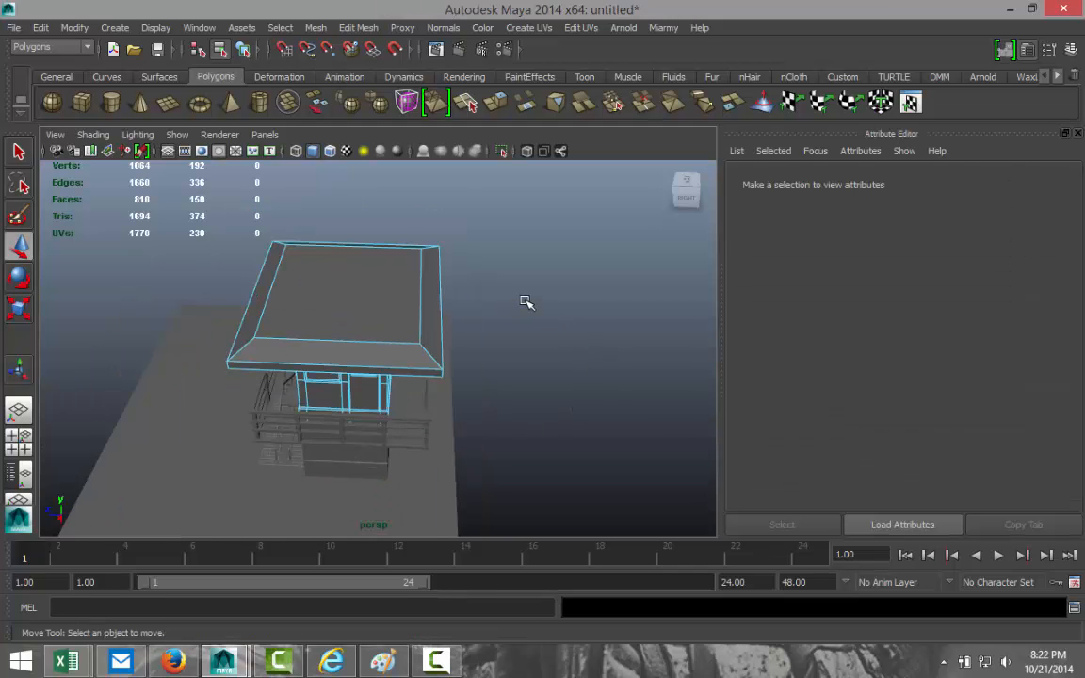
{"action": "left_click_drag", "start_coordinate": [553, 327], "coordinate": [577, 327], "text": "alt"}
{"action": "scroll", "coordinate": [533, 390], "scroll_direction": "up", "scroll_amount": 3}
{"action": "scroll", "coordinate": [547, 381], "scroll_direction": "up", "scroll_amount": 3}
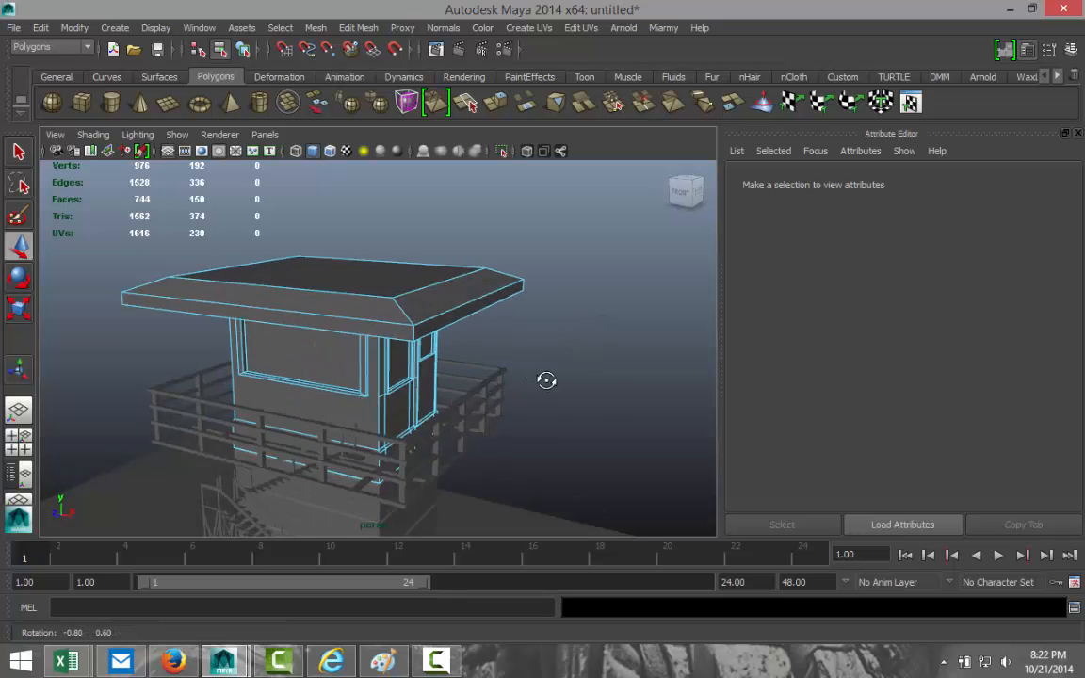
{"action": "left_click_drag", "start_coordinate": [577, 402], "coordinate": [634, 414], "text": "alt"}
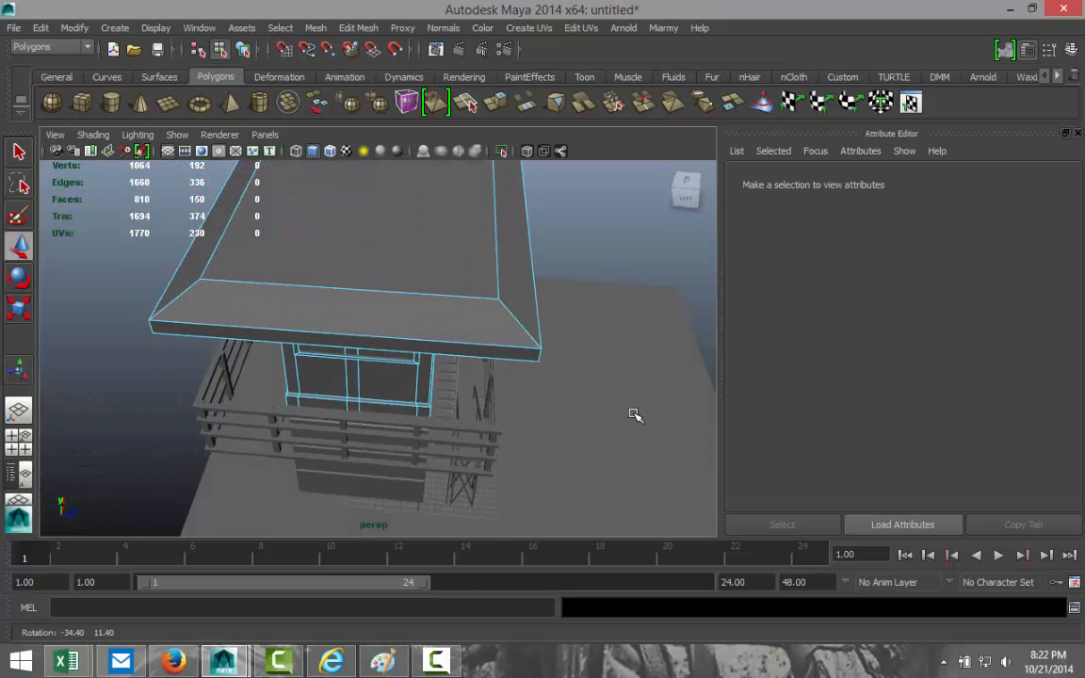
{"action": "right_click_drag", "start_coordinate": [508, 365], "coordinate": [221, 166], "text": "alt"}
{"action": "left_click", "coordinate": [167, 102]}
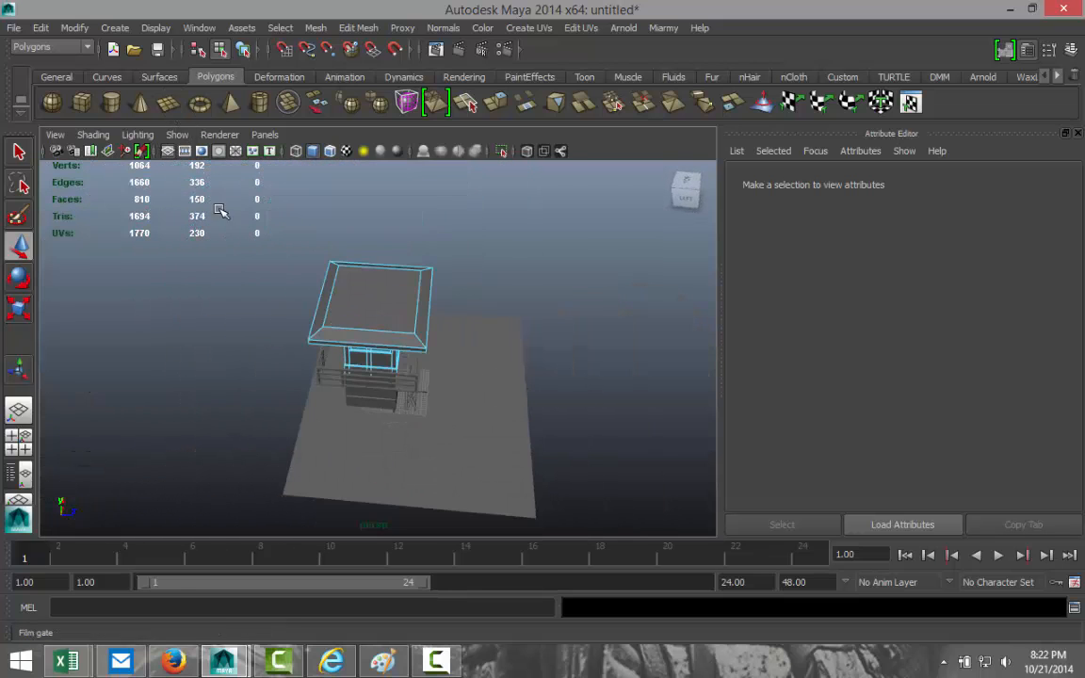
{"action": "left_click_drag", "start_coordinate": [343, 477], "coordinate": [486, 462]}
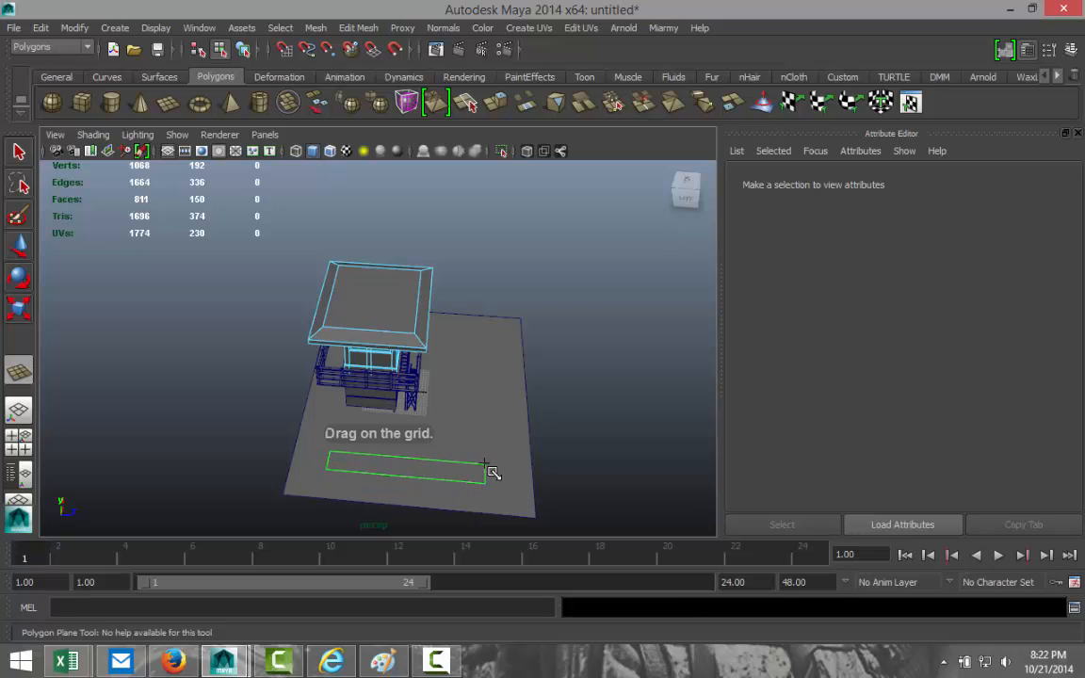
{"action": "key", "text": "w"}
{"action": "left_click_drag", "start_coordinate": [400, 454], "coordinate": [400, 403]}
{"action": "left_click_drag", "start_coordinate": [483, 436], "coordinate": [311, 371], "text": "alt"}
{"action": "left_click_drag", "start_coordinate": [438, 409], "coordinate": [437, 367], "text": "alt"}
{"action": "scroll", "coordinate": [453, 354], "scroll_direction": "up", "scroll_amount": 3}
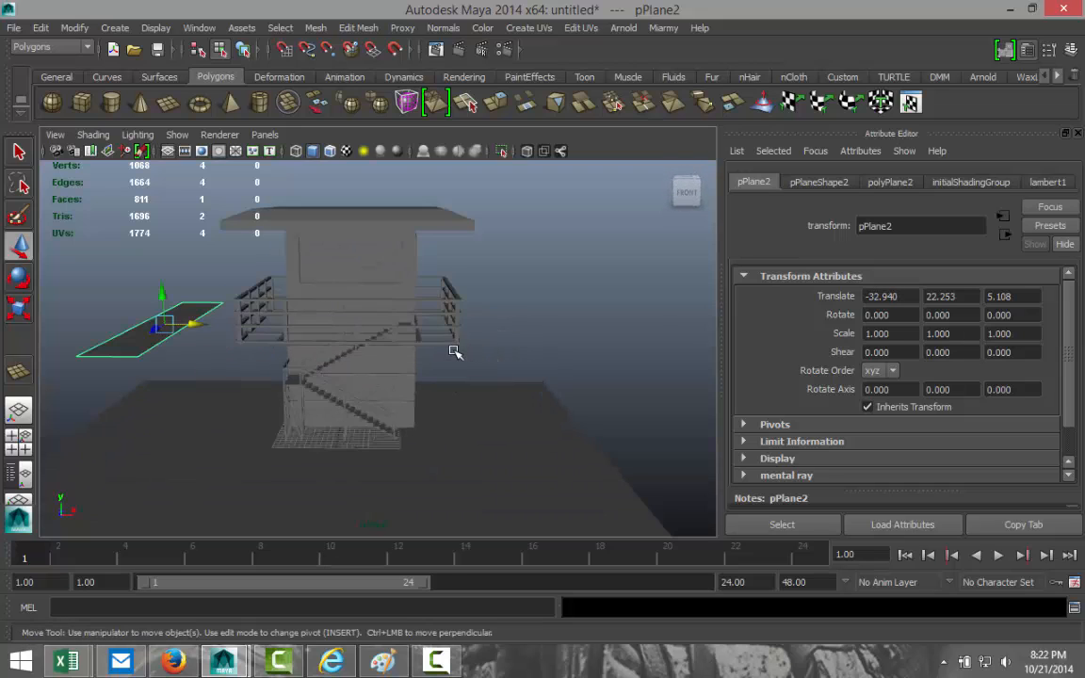
Select the whole cabin as an object and lift it clear of the railed deck to about Y 82.730.
{"action": "left_click", "coordinate": [386, 271]}
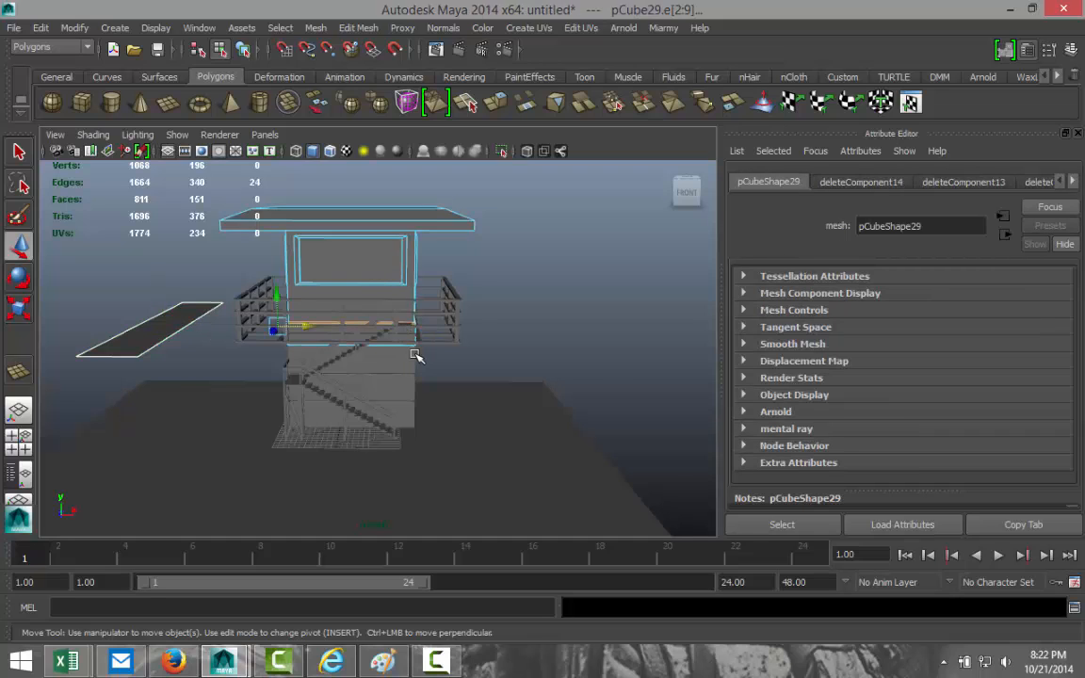
{"action": "scroll", "coordinate": [417, 355], "scroll_direction": "down", "scroll_amount": 3}
{"action": "right_click_drag", "start_coordinate": [370, 290], "coordinate": [432, 275]}
{"action": "left_click", "coordinate": [386, 287]}
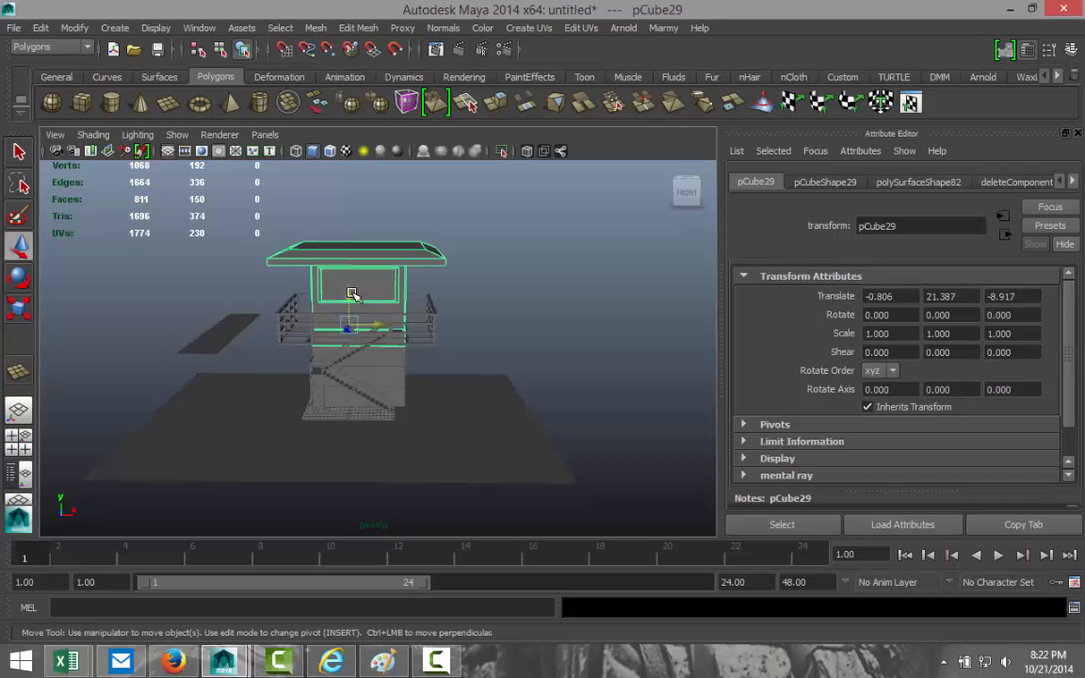
{"action": "left_click_drag", "start_coordinate": [349, 295], "coordinate": [357, 66]}
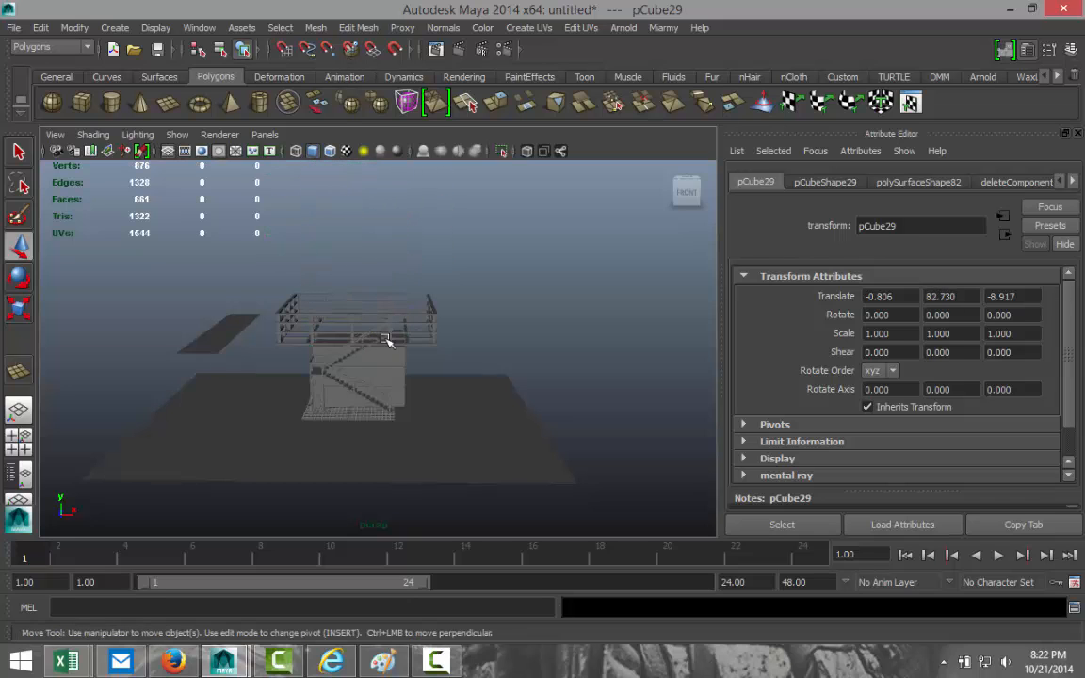
{"action": "scroll", "coordinate": [400, 349], "scroll_direction": "down", "scroll_amount": 3}
{"action": "scroll", "coordinate": [394, 351], "scroll_direction": "up", "scroll_amount": 3}
{"action": "middle_click_drag", "start_coordinate": [295, 392], "coordinate": [353, 445], "text": "alt"}
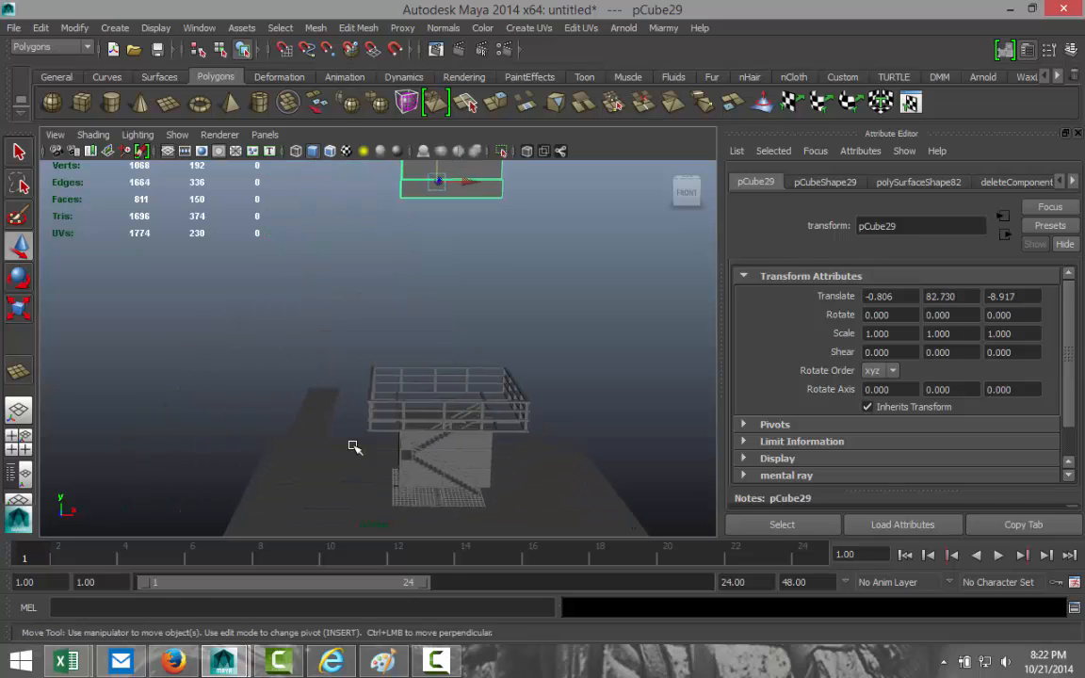
Move the plane to about X -12.548 and Z -9.173 along the deck's side, and scale it to 0.701 in Z.
{"action": "left_click", "coordinate": [315, 416]}
{"action": "left_click_drag", "start_coordinate": [347, 412], "coordinate": [425, 426]}
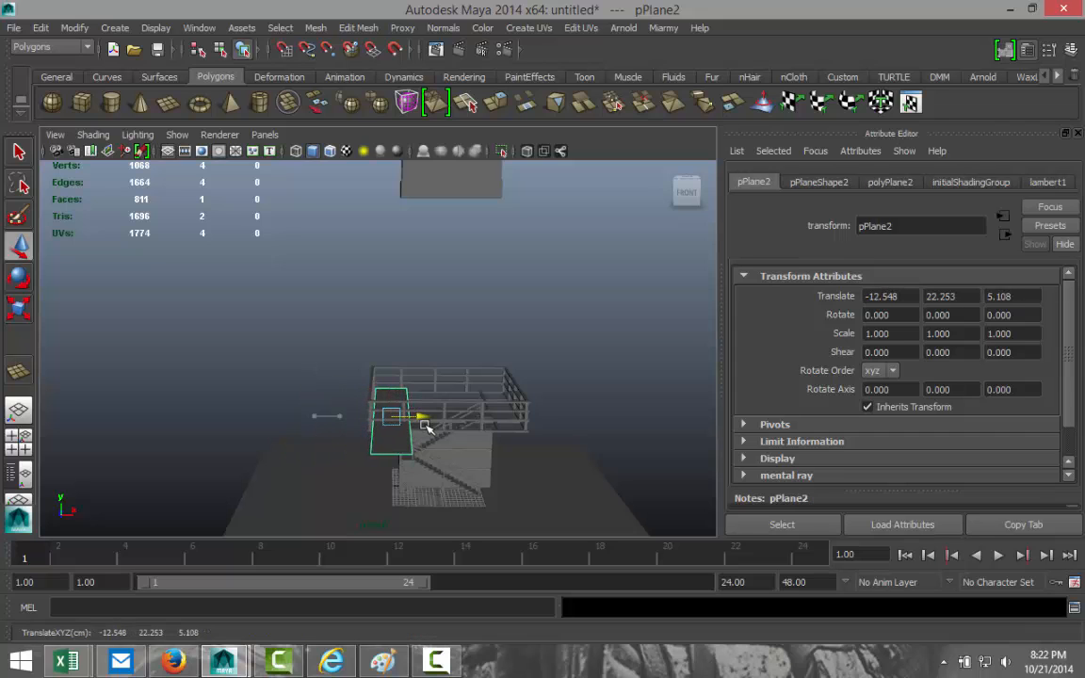
{"action": "left_click", "coordinate": [18, 440]}
{"action": "key", "text": "space"}
{"action": "scroll", "coordinate": [320, 288], "scroll_direction": "down", "scroll_amount": 3}
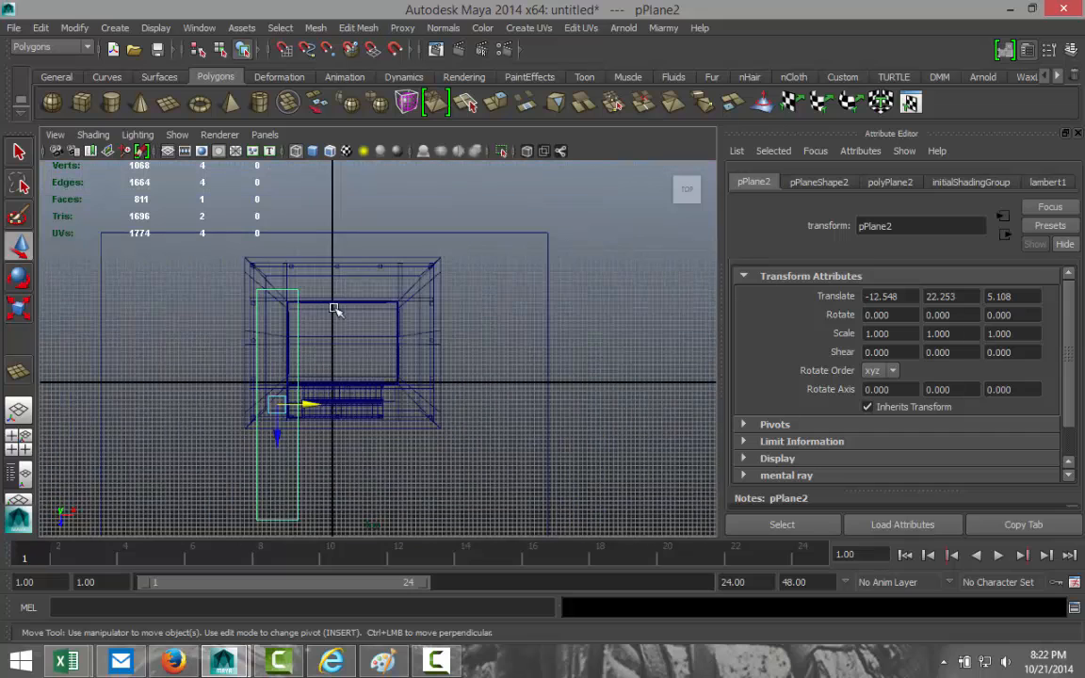
{"action": "left_click_drag", "start_coordinate": [278, 440], "coordinate": [286, 383]}
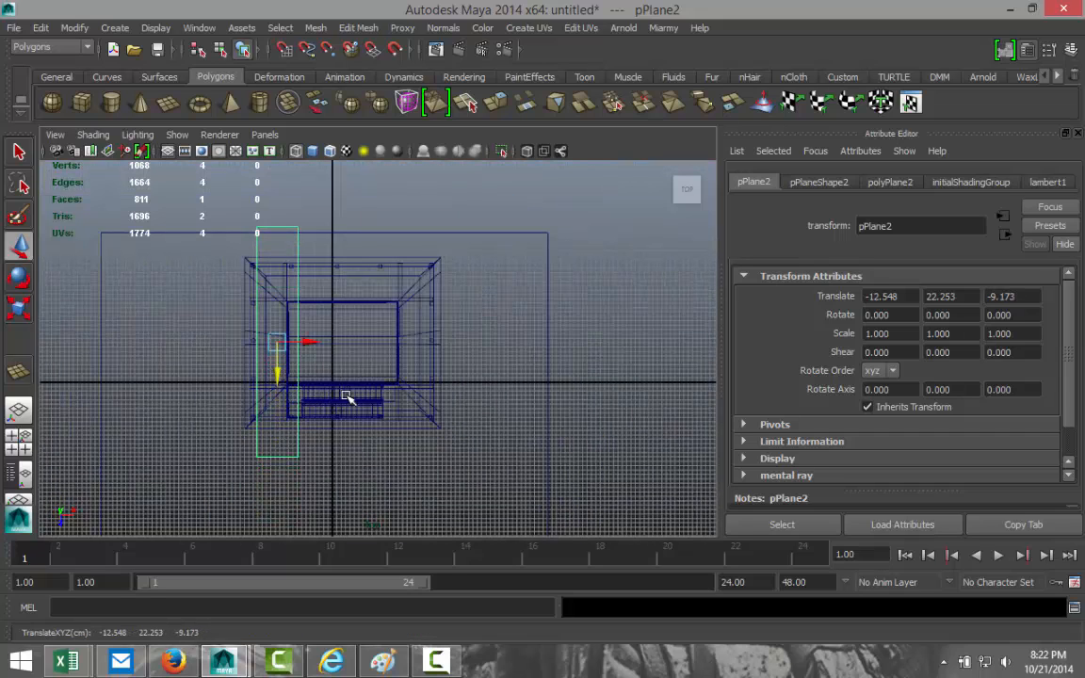
{"action": "key", "text": "r"}
{"action": "left_click_drag", "start_coordinate": [277, 381], "coordinate": [279, 375]}
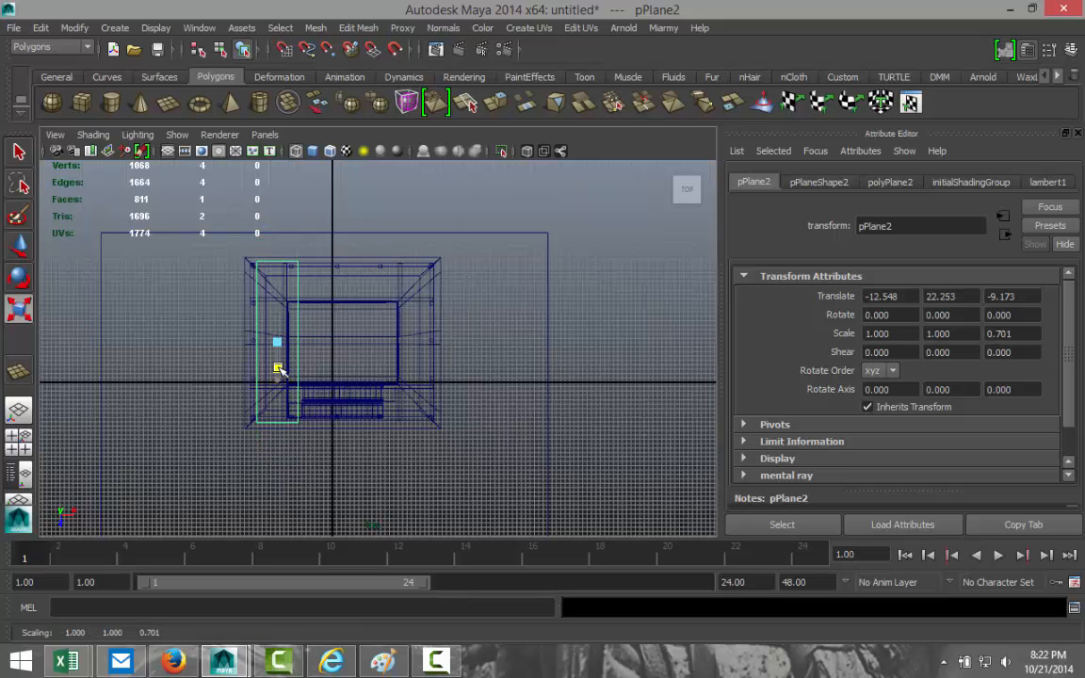
Lower the plane to about Y 19.808 at the base of the railings and shift it to about X -13.511.
{"action": "left_click", "coordinate": [23, 440]}
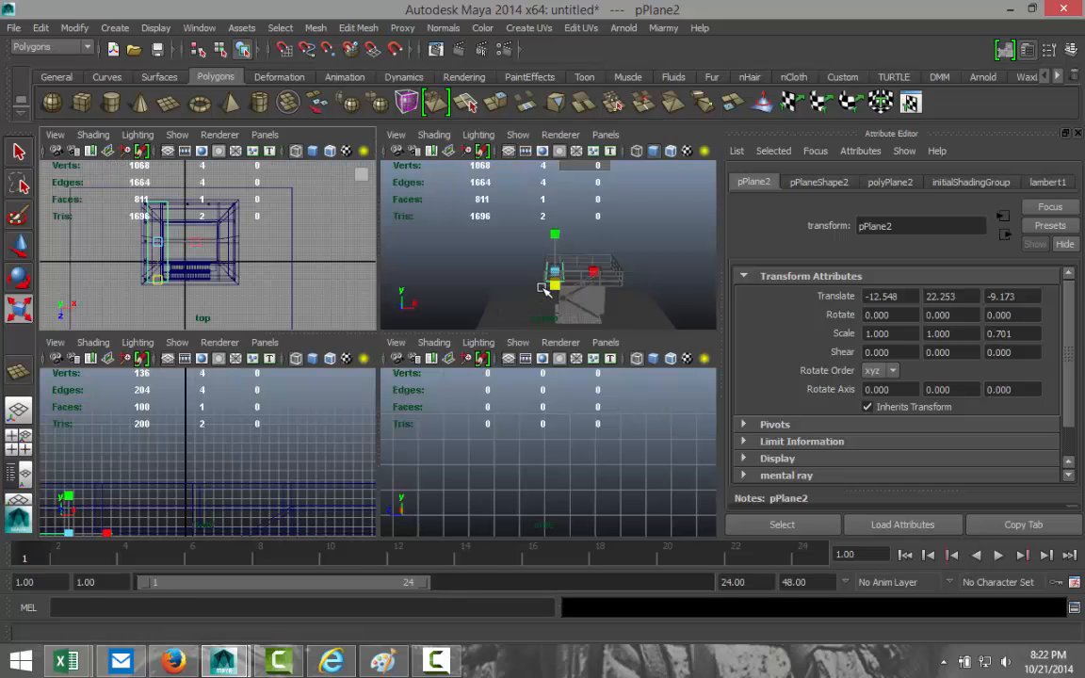
{"action": "key", "text": "space"}
{"action": "key", "text": "f"}
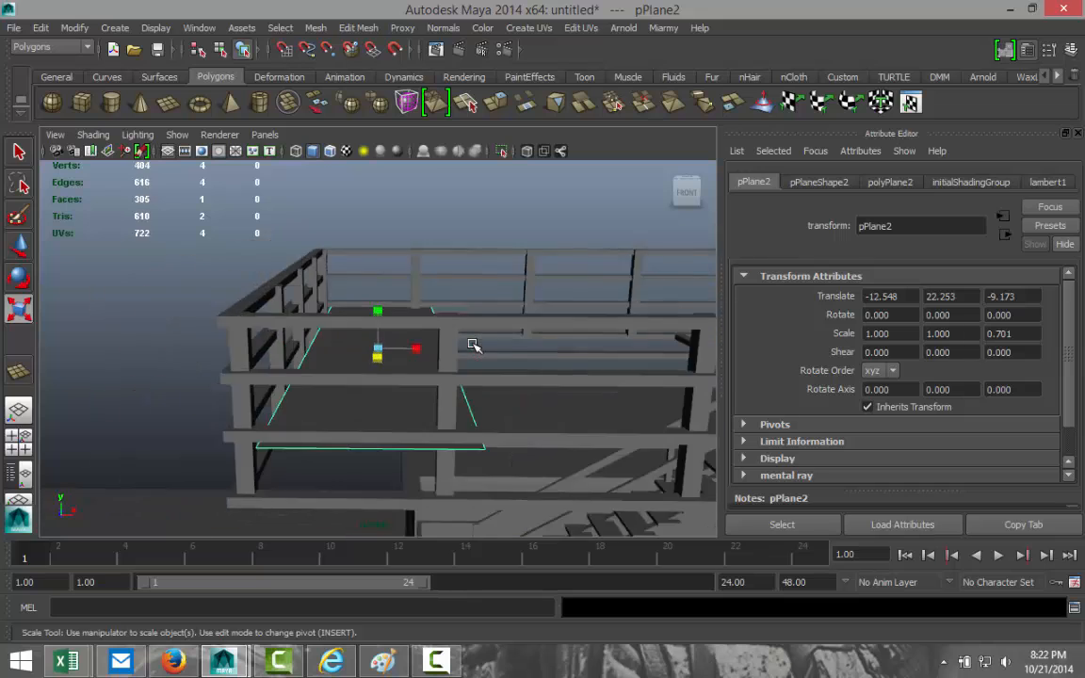
{"action": "scroll", "coordinate": [472, 345], "scroll_direction": "down", "scroll_amount": 3}
{"action": "scroll", "coordinate": [471, 346], "scroll_direction": "up", "scroll_amount": 3}
{"action": "left_click_drag", "start_coordinate": [420, 402], "coordinate": [483, 402], "text": "alt"}
{"action": "key", "text": "w"}
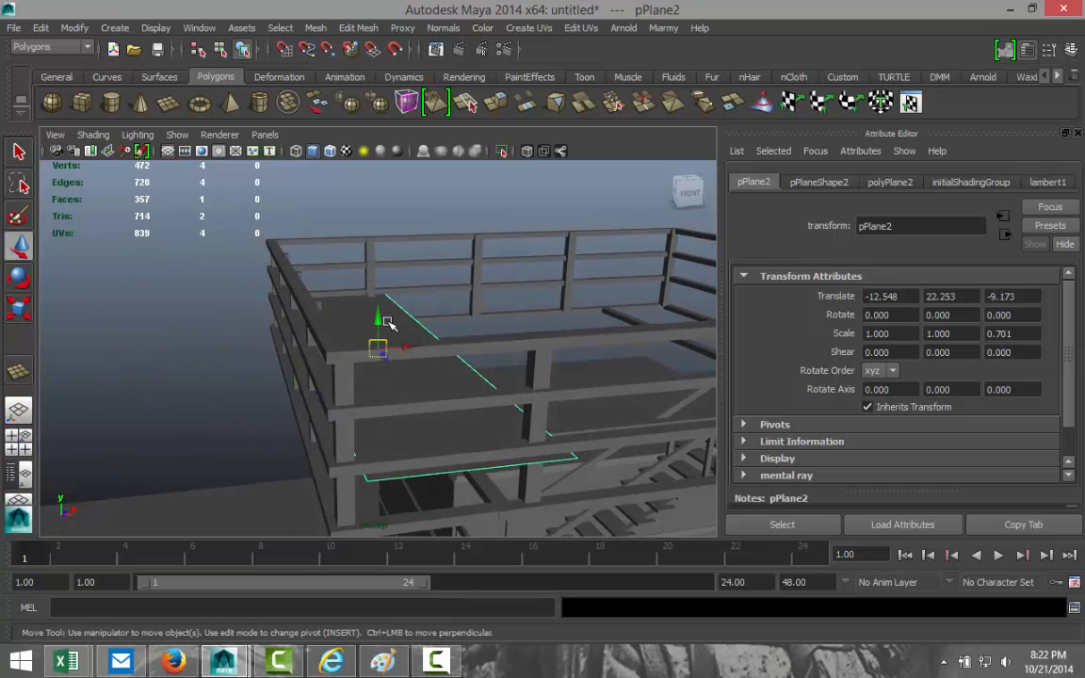
{"action": "left_click_drag", "start_coordinate": [378, 318], "coordinate": [385, 354]}
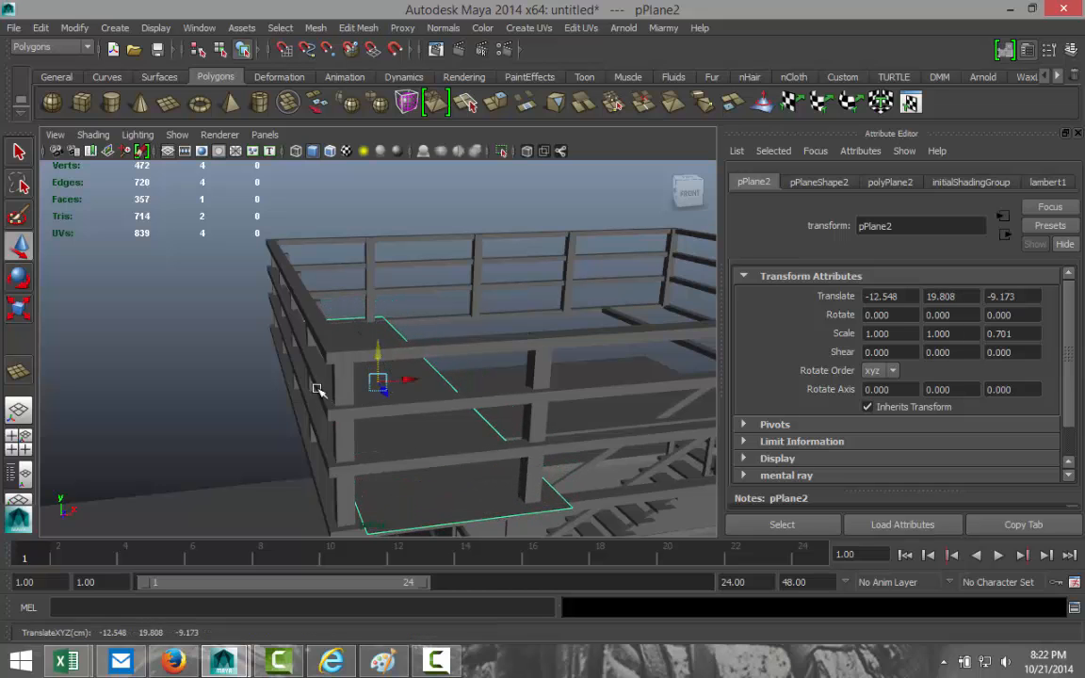
{"action": "left_click_drag", "start_coordinate": [317, 389], "coordinate": [297, 432], "text": "alt"}
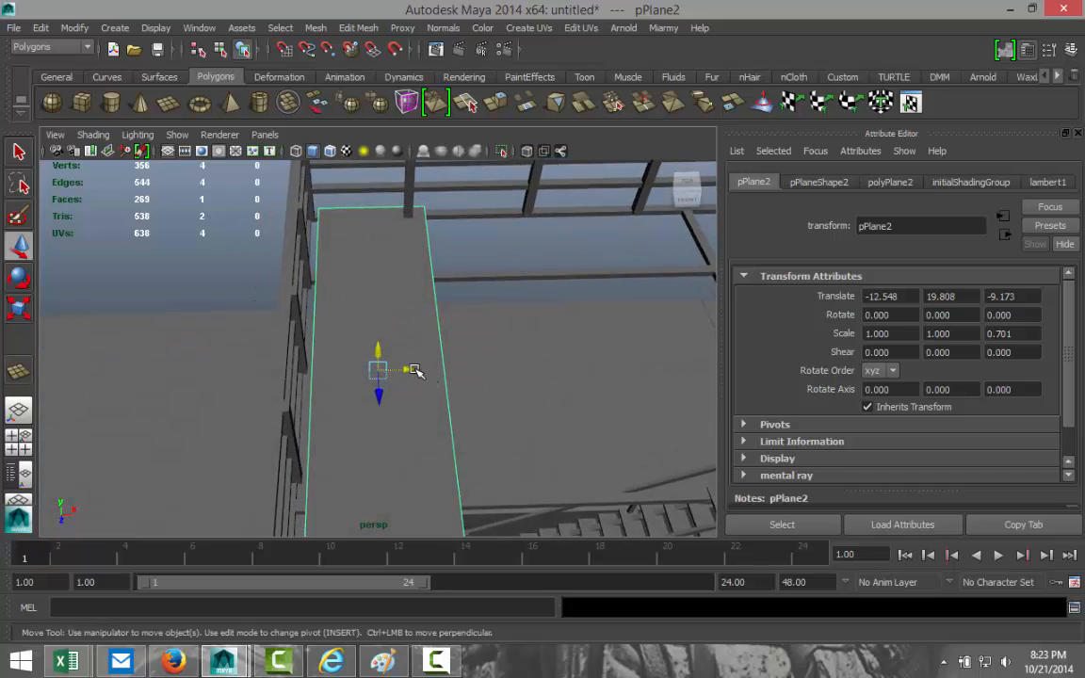
{"action": "left_click_drag", "start_coordinate": [415, 370], "coordinate": [398, 371]}
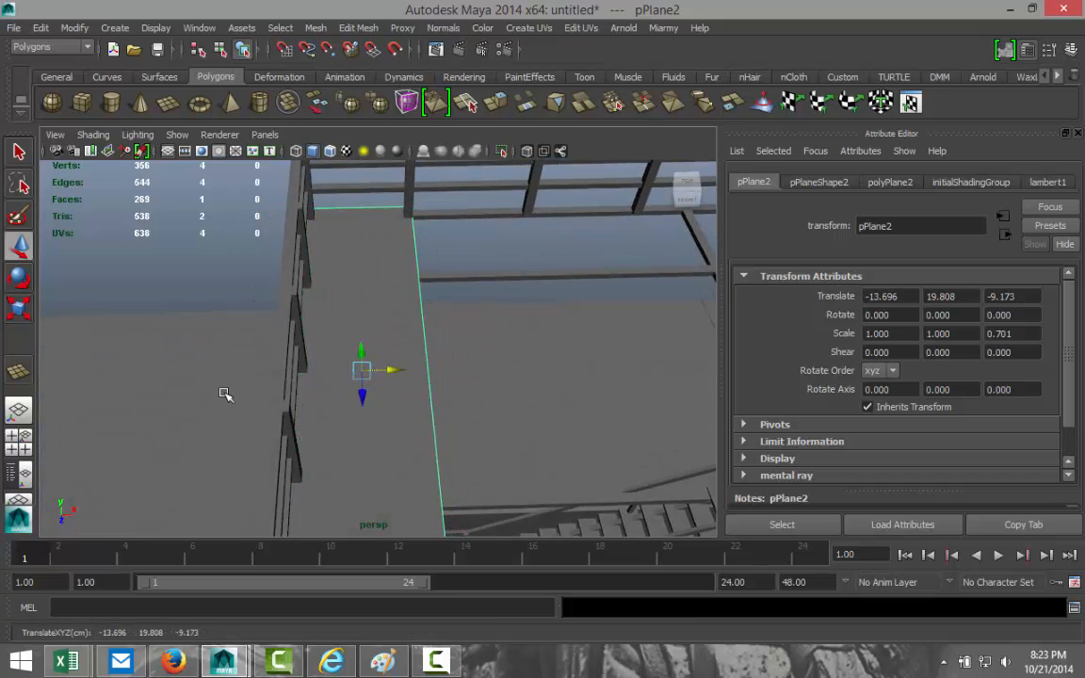
{"action": "left_click_drag", "start_coordinate": [225, 393], "coordinate": [535, 395], "text": "alt"}
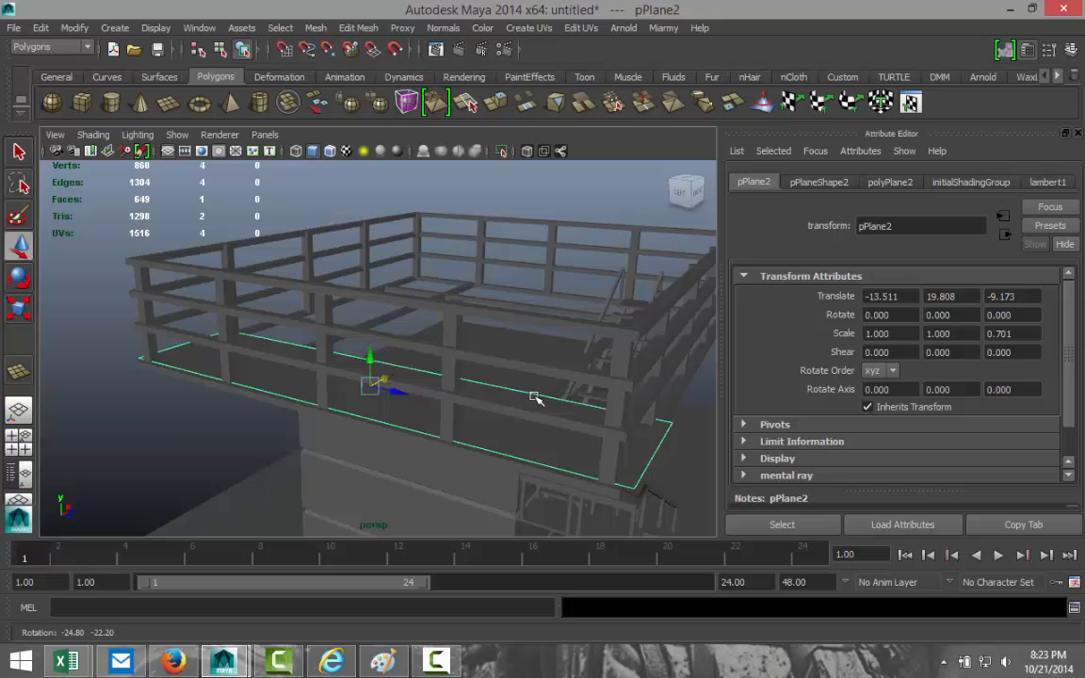
Move the side floor plane's two end edges to about Z 8.298 and Z -26.525 so they meet the deck railings.
{"action": "right_click_drag", "start_coordinate": [643, 330], "coordinate": [646, 283]}
{"action": "left_click", "coordinate": [652, 450]}
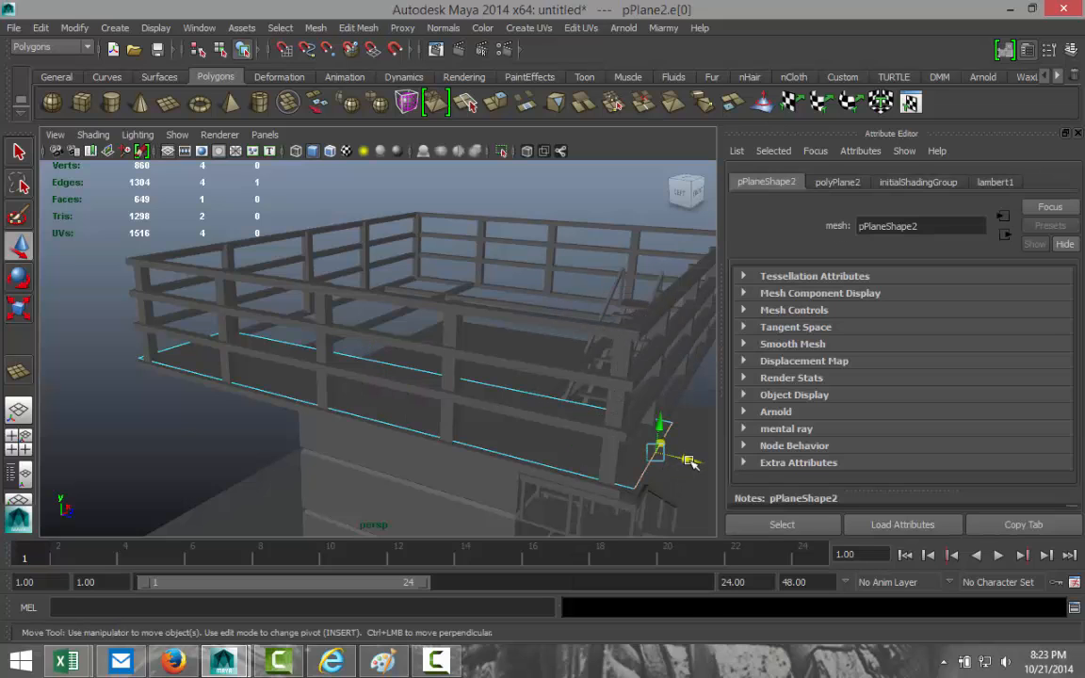
{"action": "left_click_drag", "start_coordinate": [690, 462], "coordinate": [675, 459]}
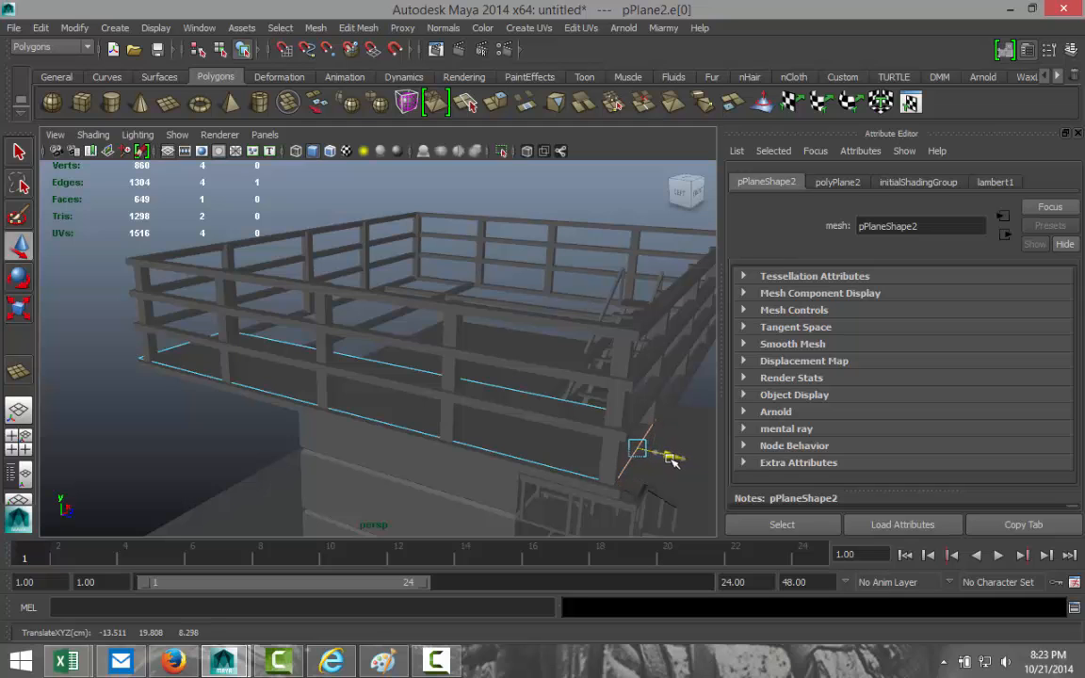
{"action": "left_click_drag", "start_coordinate": [414, 490], "coordinate": [185, 454], "text": "alt"}
{"action": "left_click", "coordinate": [156, 464]}
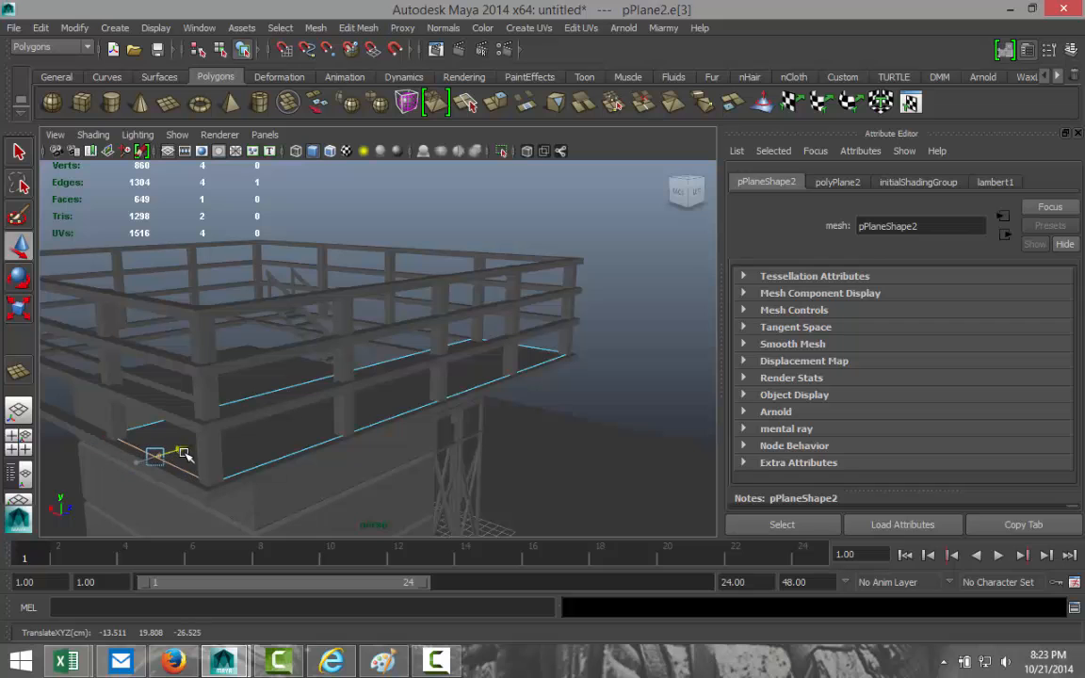
Insert an edge loop across the side floor plane near its stair end, just past the line of the tower wall.
{"action": "left_click_drag", "start_coordinate": [559, 445], "coordinate": [281, 487], "text": "alt"}
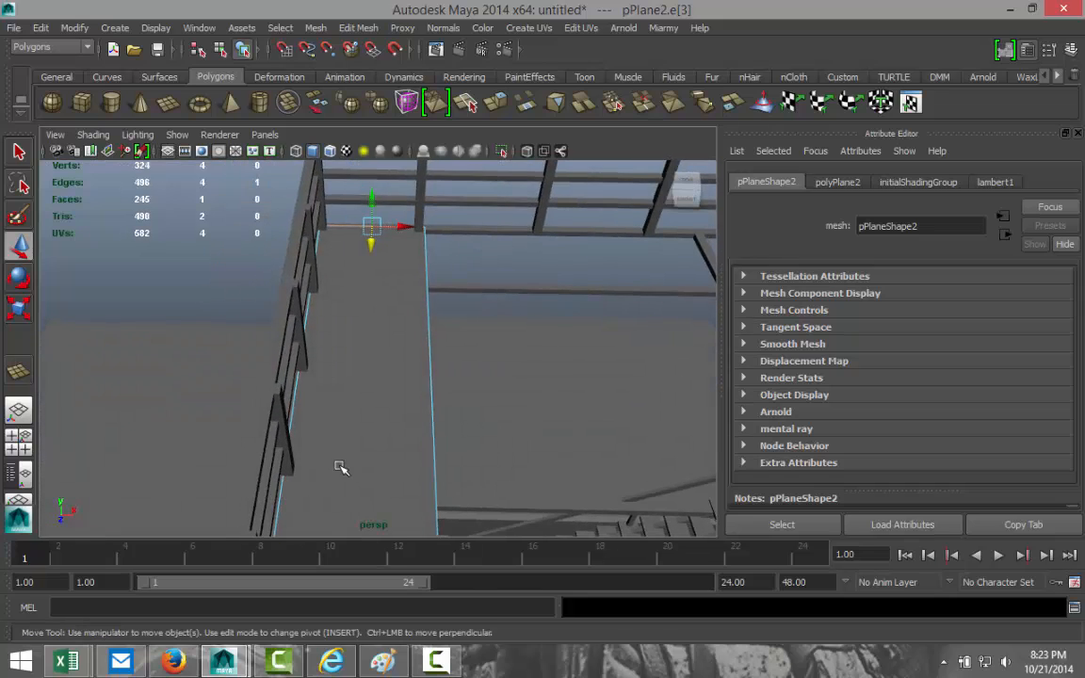
{"action": "scroll", "coordinate": [373, 461], "scroll_direction": "down", "scroll_amount": 2}
{"action": "left_click_drag", "start_coordinate": [455, 459], "coordinate": [475, 394], "text": "alt"}
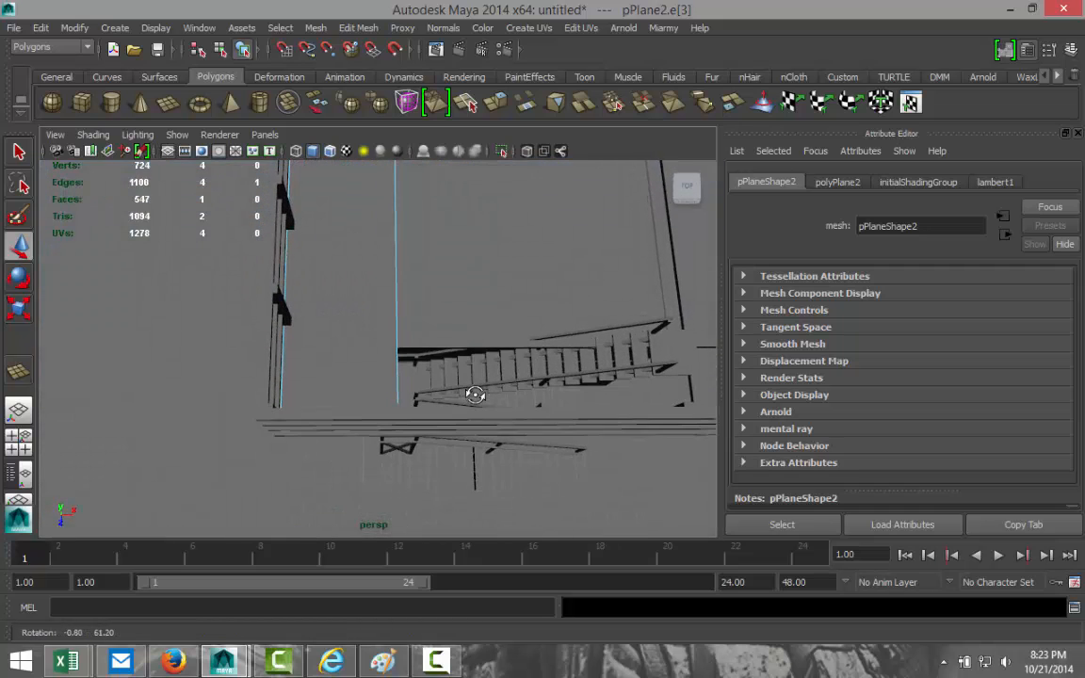
{"action": "left_click", "coordinate": [358, 27]}
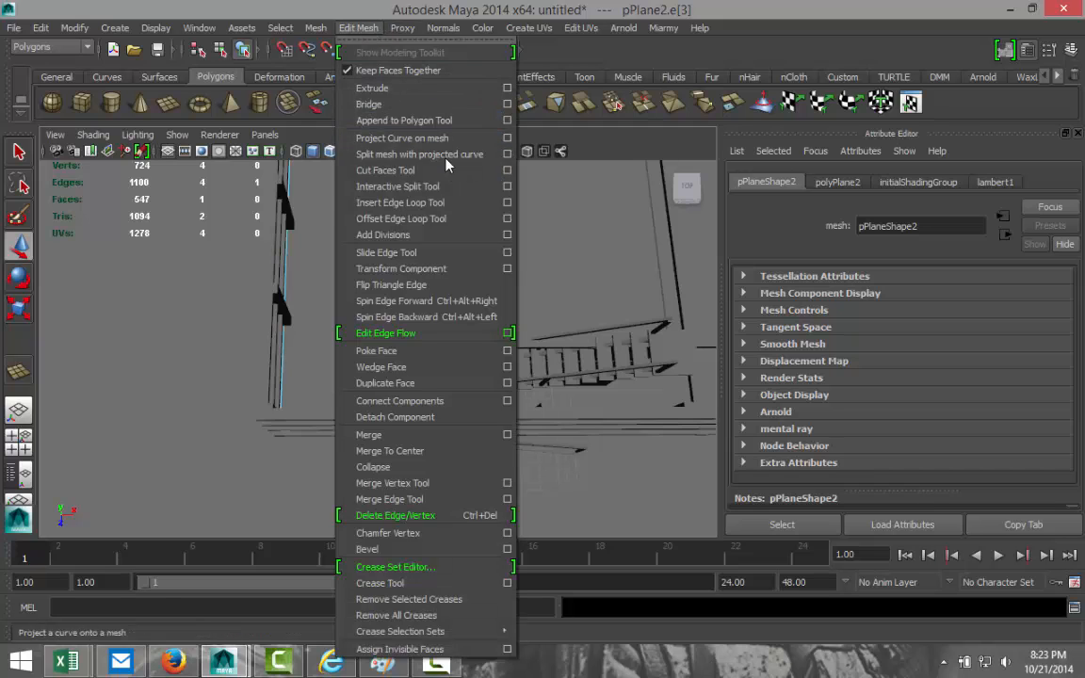
{"action": "left_click", "coordinate": [442, 202]}
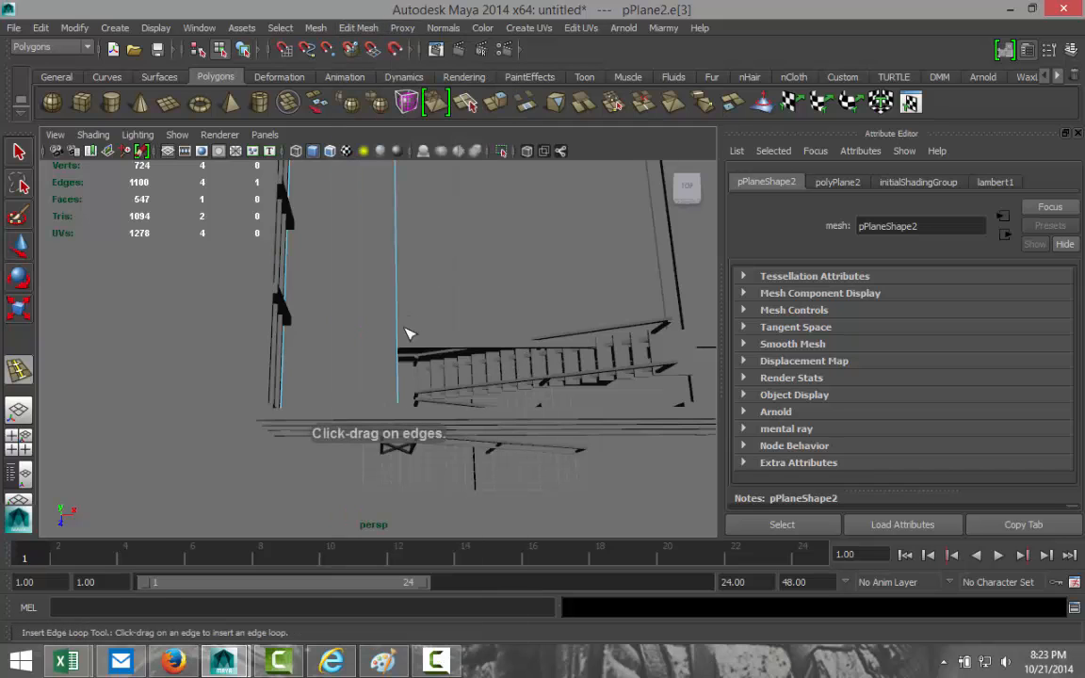
{"action": "left_click_drag", "start_coordinate": [429, 340], "coordinate": [449, 315], "text": "alt"}
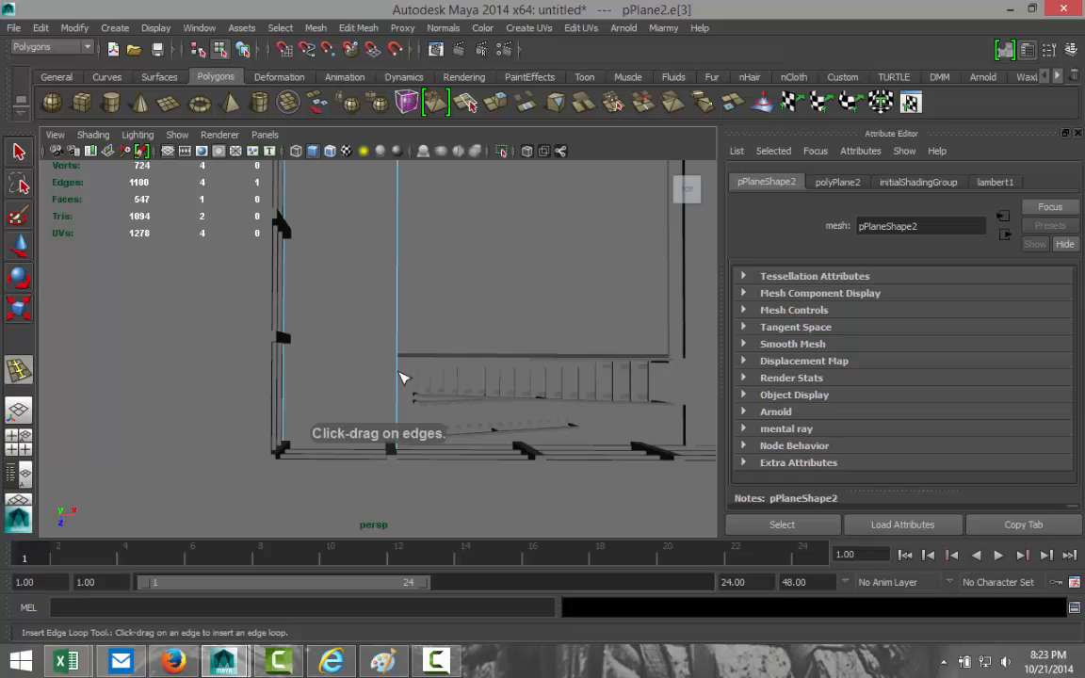
{"action": "left_click_drag", "start_coordinate": [399, 373], "coordinate": [399, 373]}
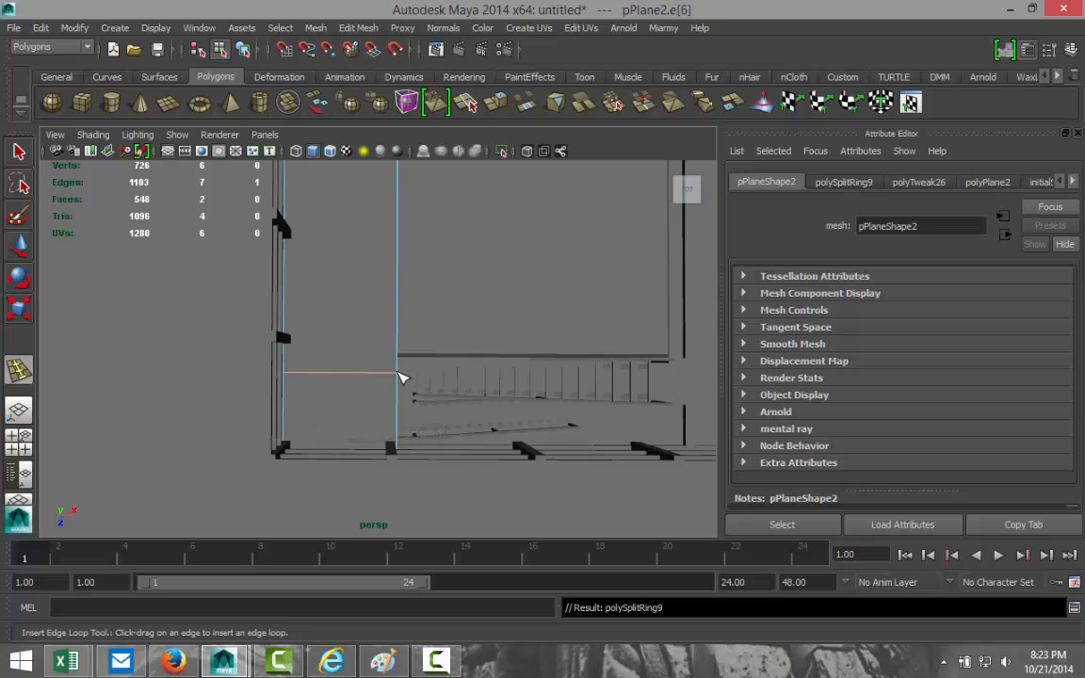
Examine the split floor plane against the stairs and tower from above, in wireframe and shaded display.
{"action": "left_click", "coordinate": [14, 411]}
{"action": "key", "text": "space"}
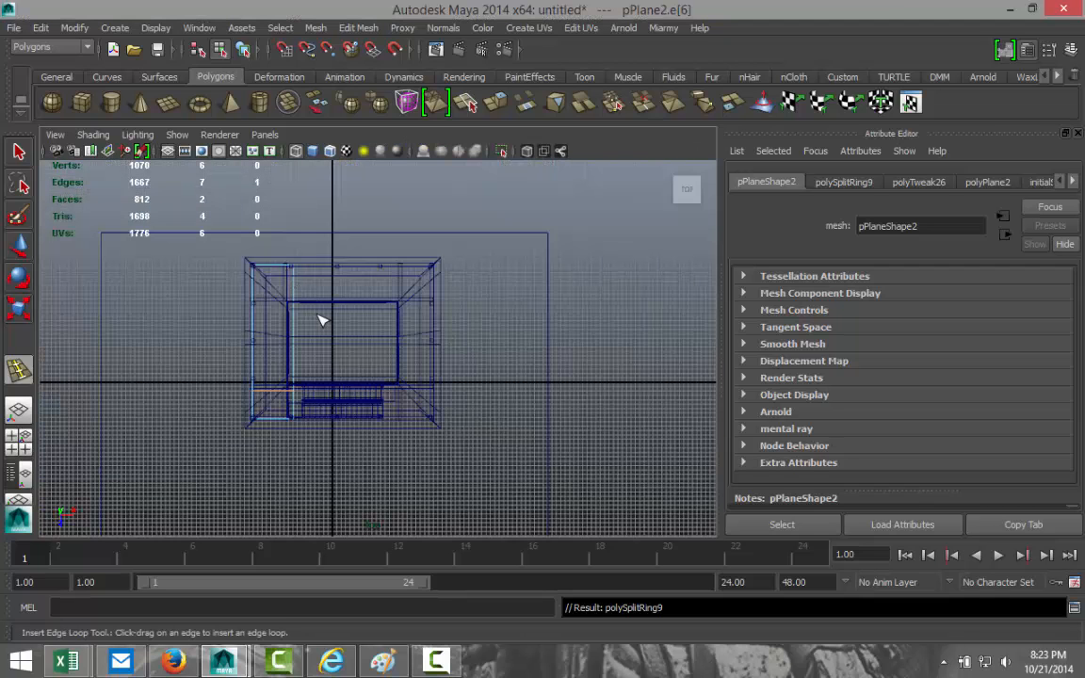
{"action": "scroll", "coordinate": [323, 320], "scroll_direction": "up", "scroll_amount": 3}
{"action": "scroll", "coordinate": [506, 376], "scroll_direction": "up", "scroll_amount": 2}
{"action": "scroll", "coordinate": [535, 381], "scroll_direction": "up", "scroll_amount": 2}
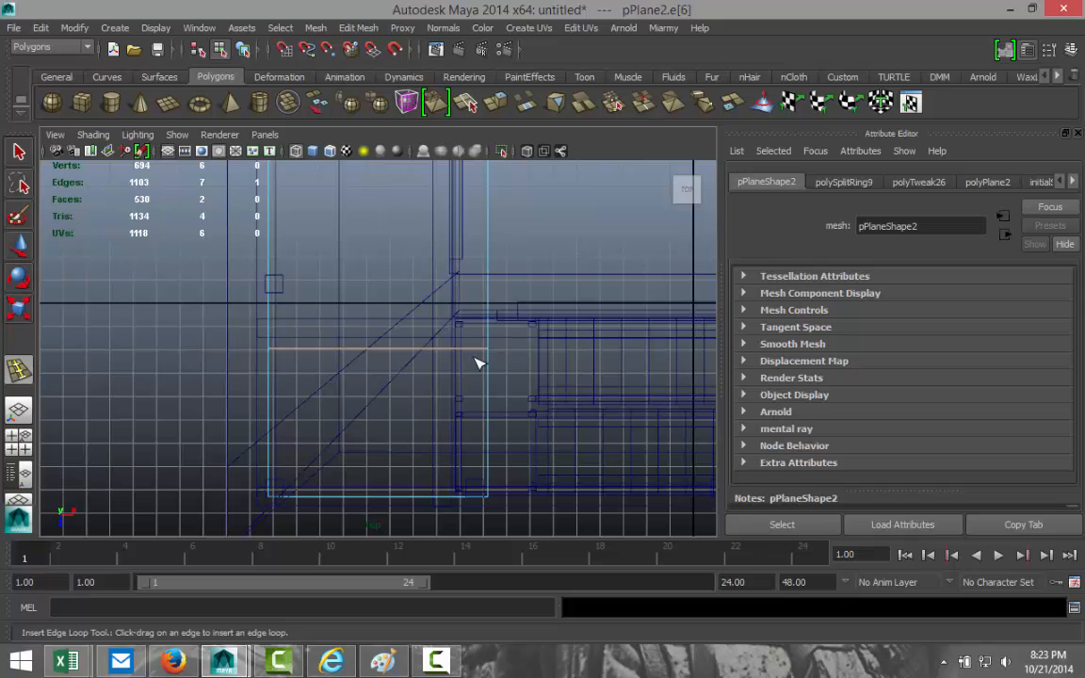
{"action": "key", "text": "5"}
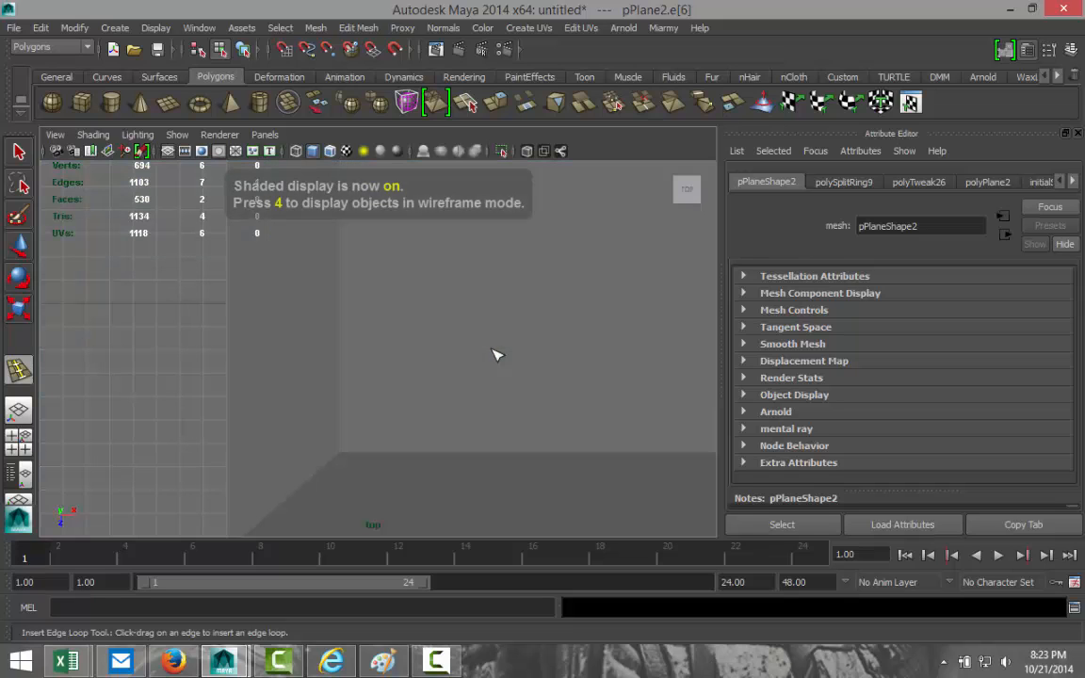
{"action": "left_click", "coordinate": [21, 443]}
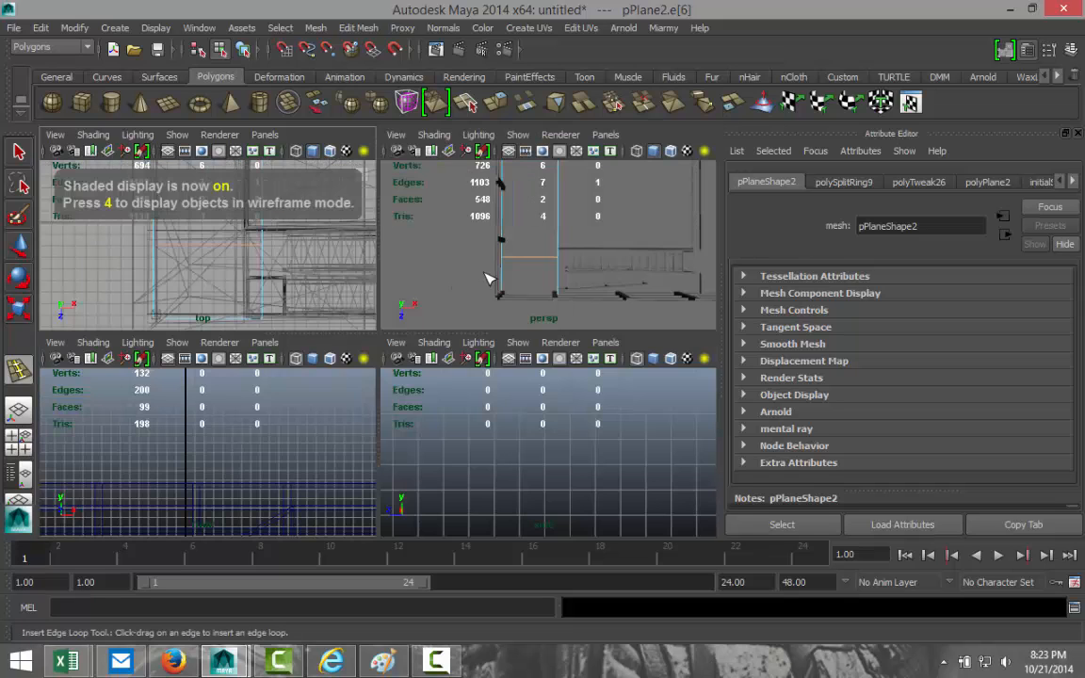
{"action": "key", "text": "space"}
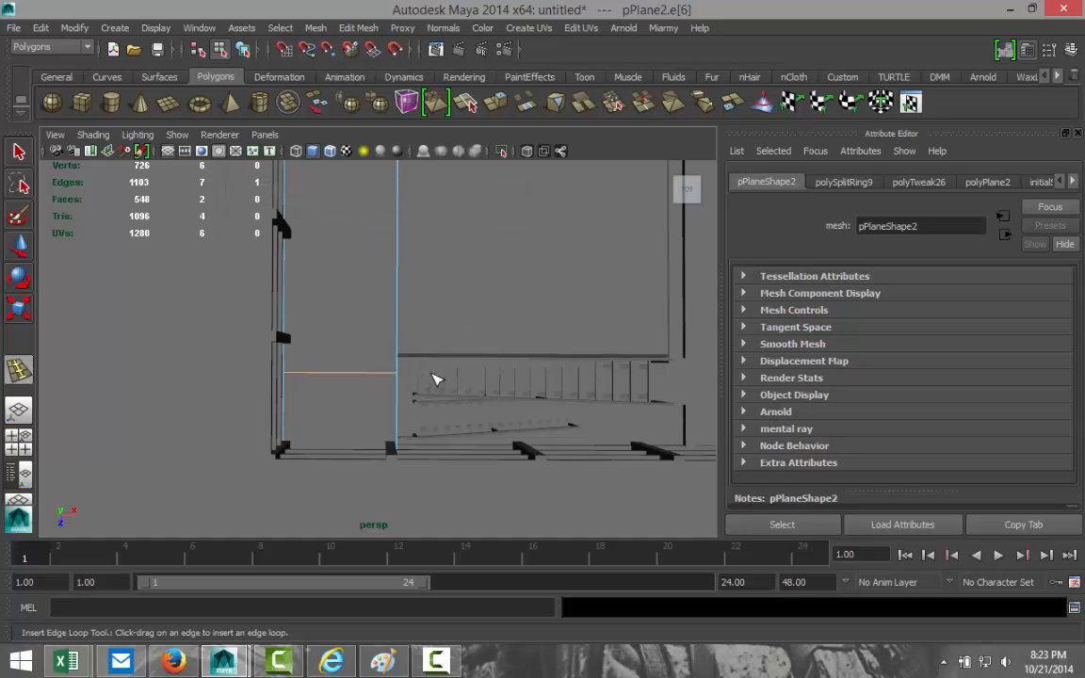
Extrude the inner side edge of the floor's corner section along the stair side of the deck to about X -2.602.
{"action": "left_click_drag", "start_coordinate": [436, 380], "coordinate": [318, 354], "text": "alt"}
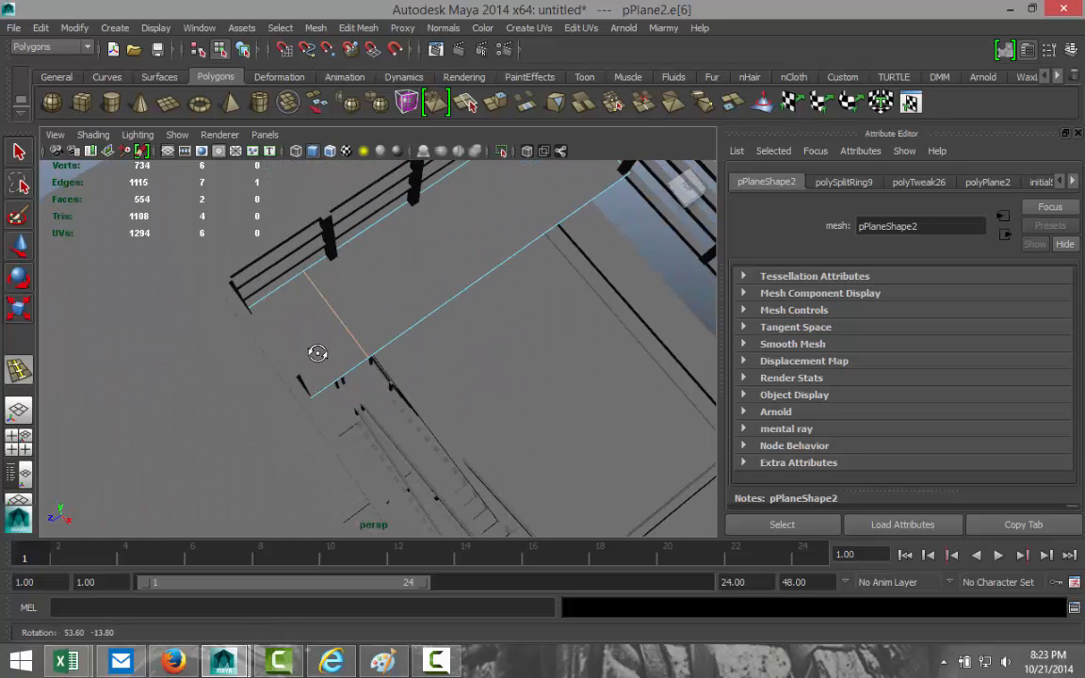
{"action": "left_click", "coordinate": [341, 383]}
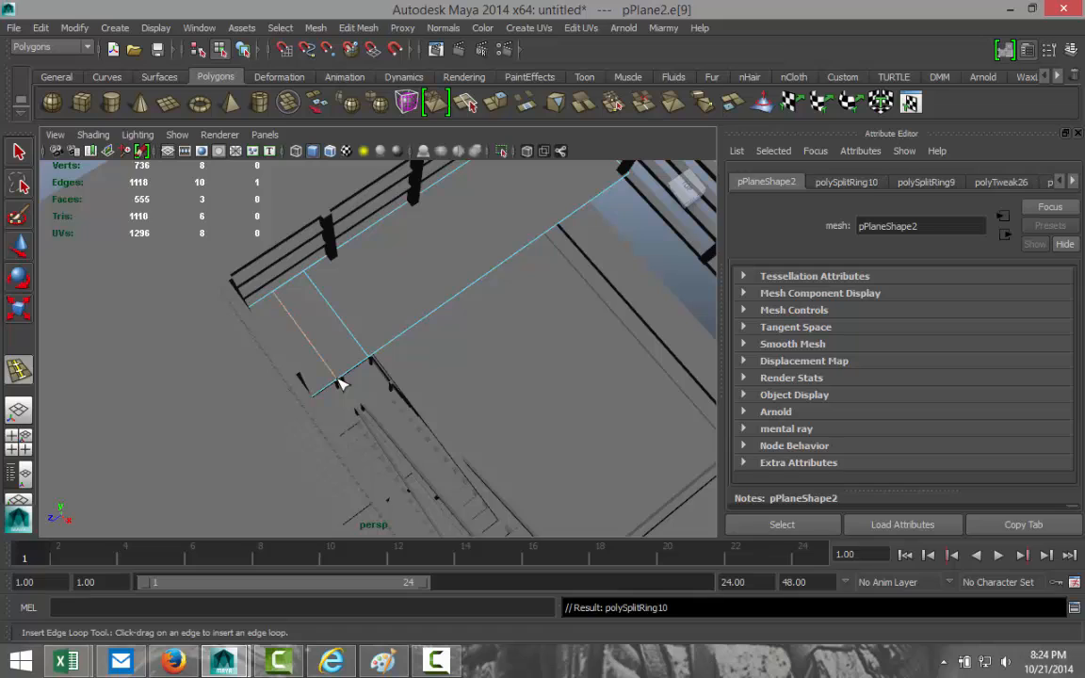
{"action": "key", "text": "ctrl+z"}
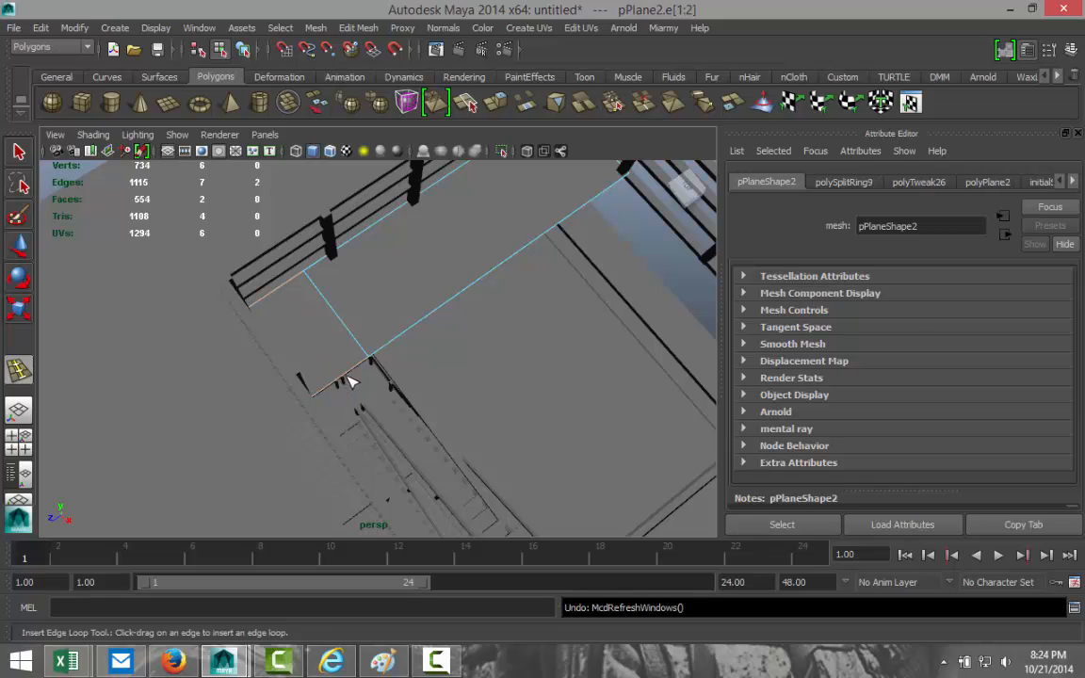
{"action": "key", "text": "q"}
{"action": "left_click", "coordinate": [334, 379]}
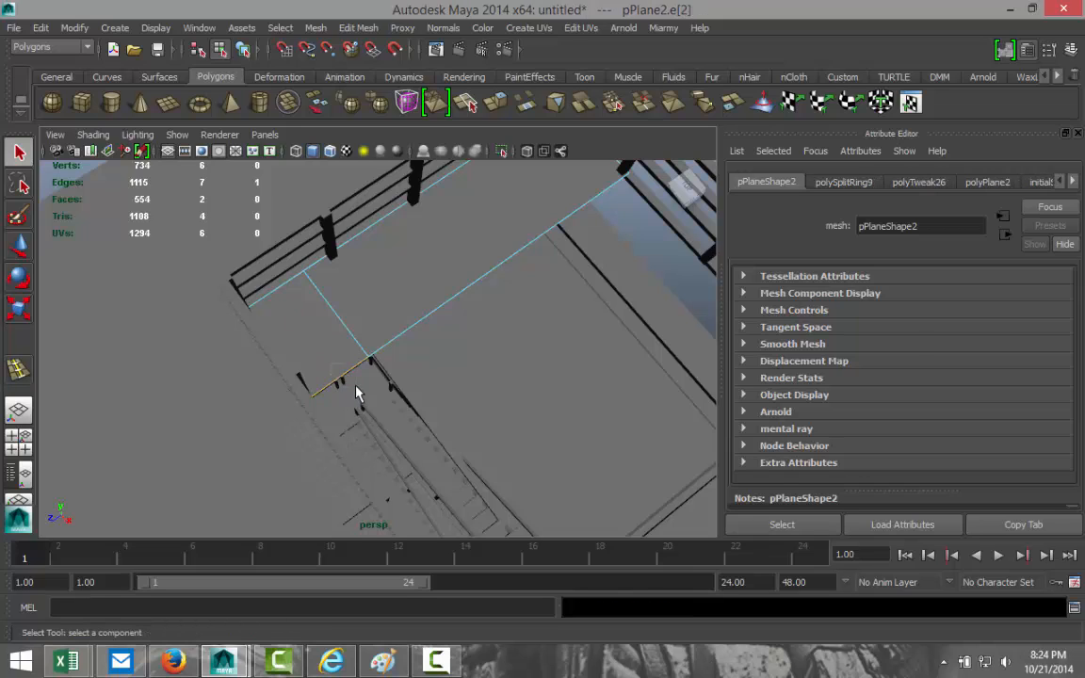
{"action": "key", "text": "w"}
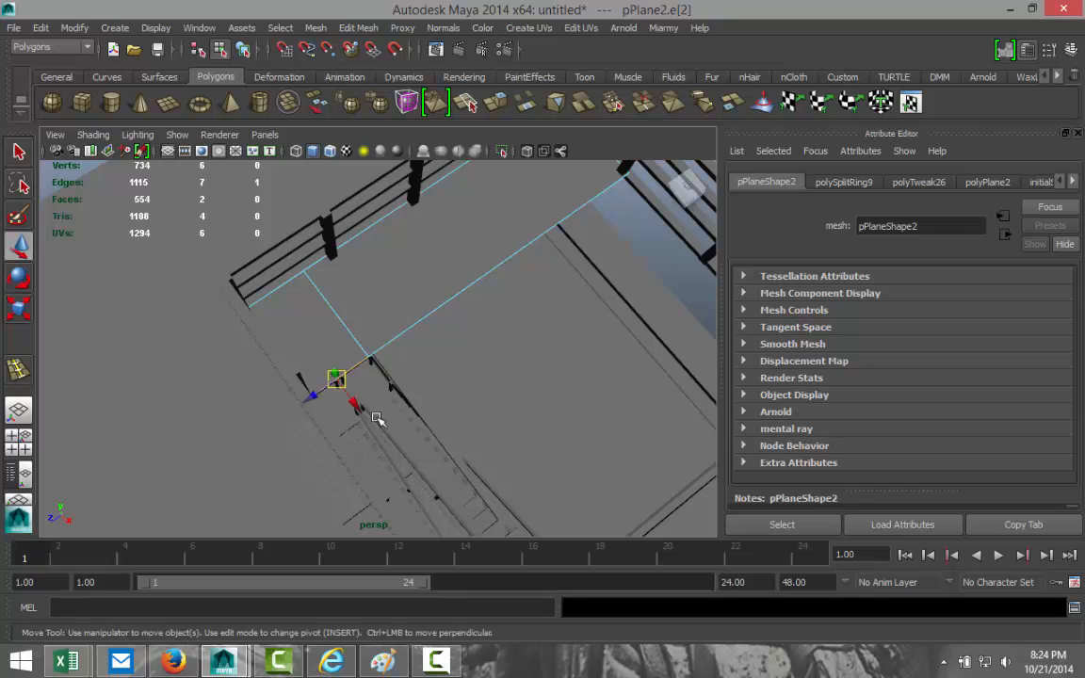
{"action": "left_click", "coordinate": [358, 27]}
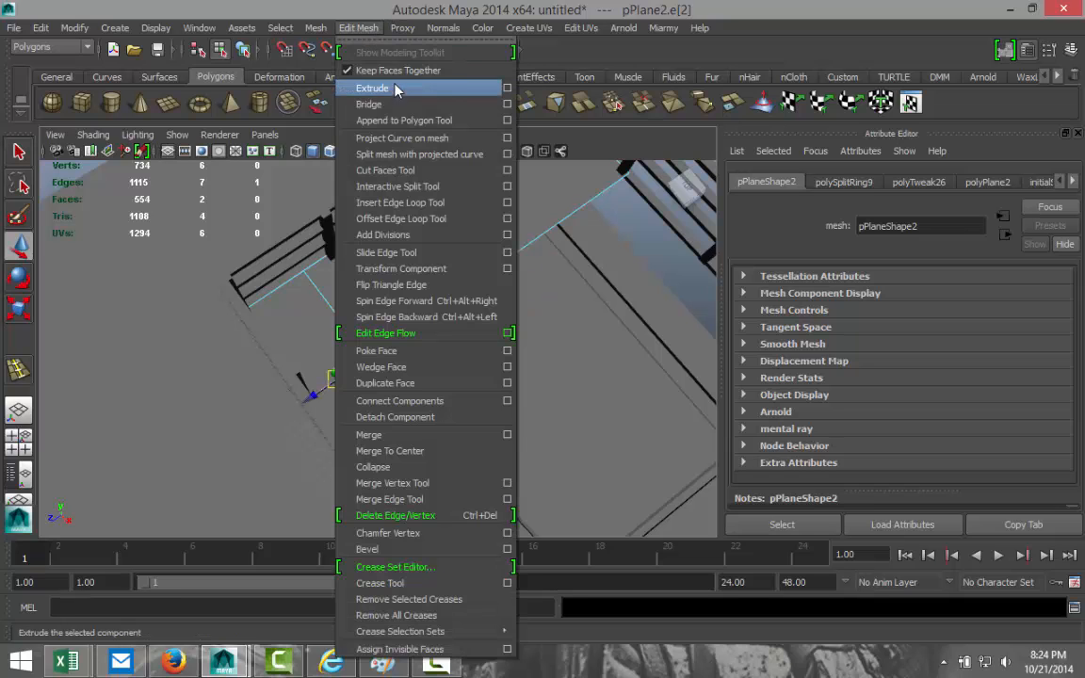
{"action": "left_click", "coordinate": [357, 83]}
{"action": "key", "text": "w"}
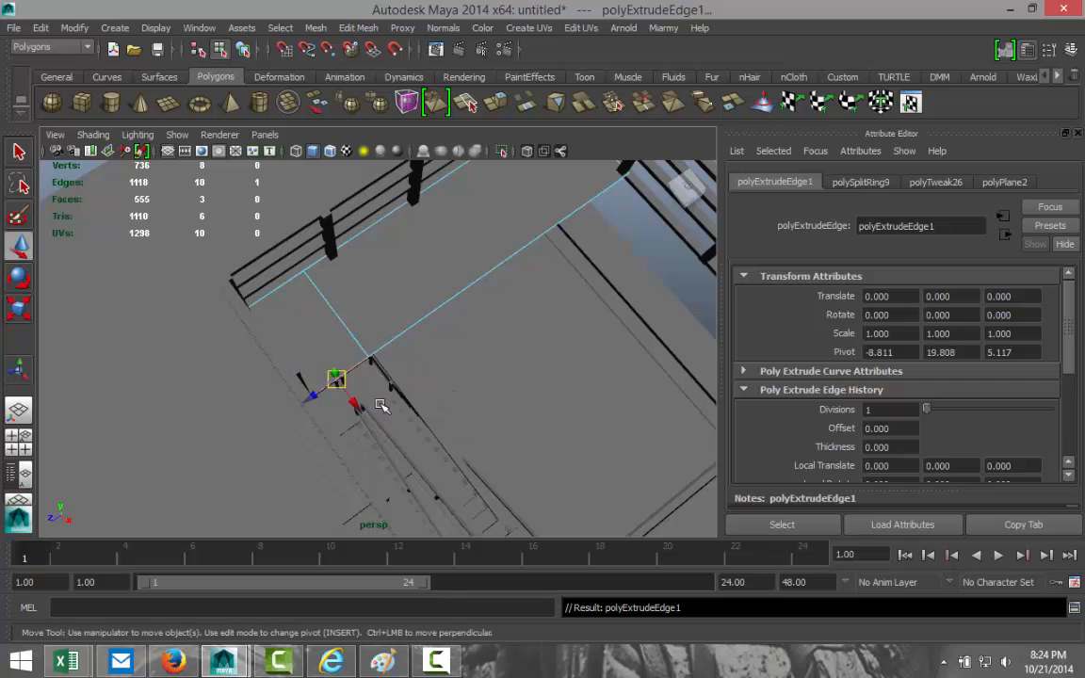
{"action": "left_click_drag", "start_coordinate": [351, 403], "coordinate": [400, 463]}
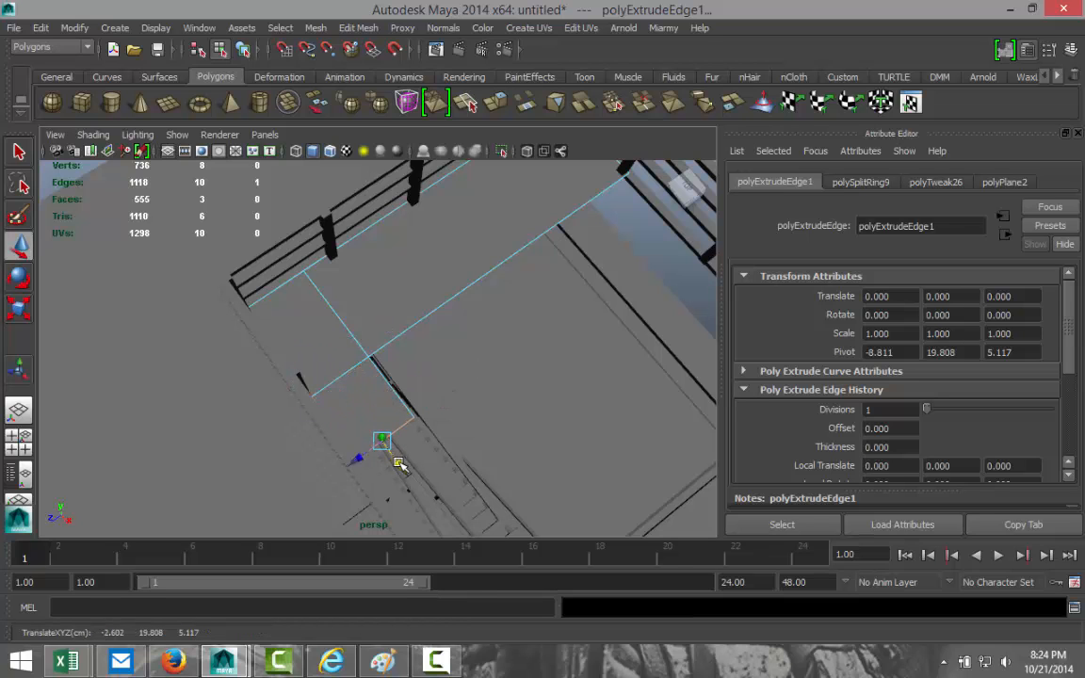
Move the extruded floor edge back to about X -4.615, beside the stair opening.
{"action": "left_click_drag", "start_coordinate": [324, 471], "coordinate": [439, 388], "text": "alt"}
{"action": "left_click_drag", "start_coordinate": [505, 292], "coordinate": [505, 292]}
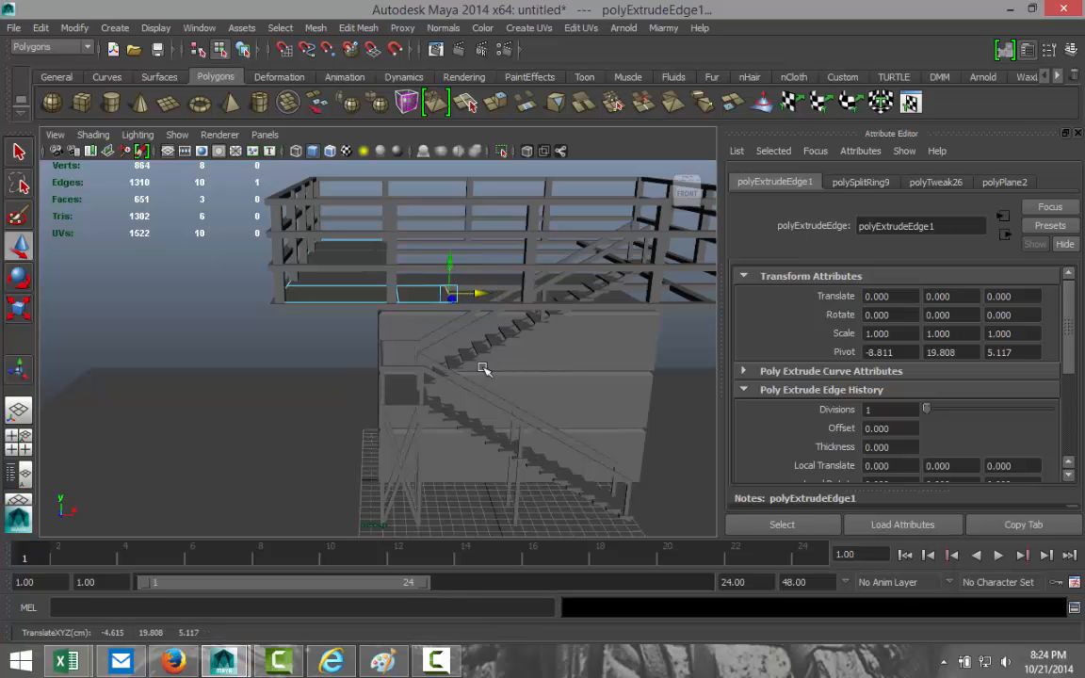
{"action": "mouse_move", "coordinate": [483, 369]}
{"action": "left_mouse_down", "text": "alt"}
{"action": "mouse_move", "coordinate": [475, 322]}
{"action": "mouse_move", "coordinate": [483, 365]}
{"action": "left_mouse_up", "text": "alt"}
{"action": "left_click_drag", "start_coordinate": [483, 297], "coordinate": [451, 341]}
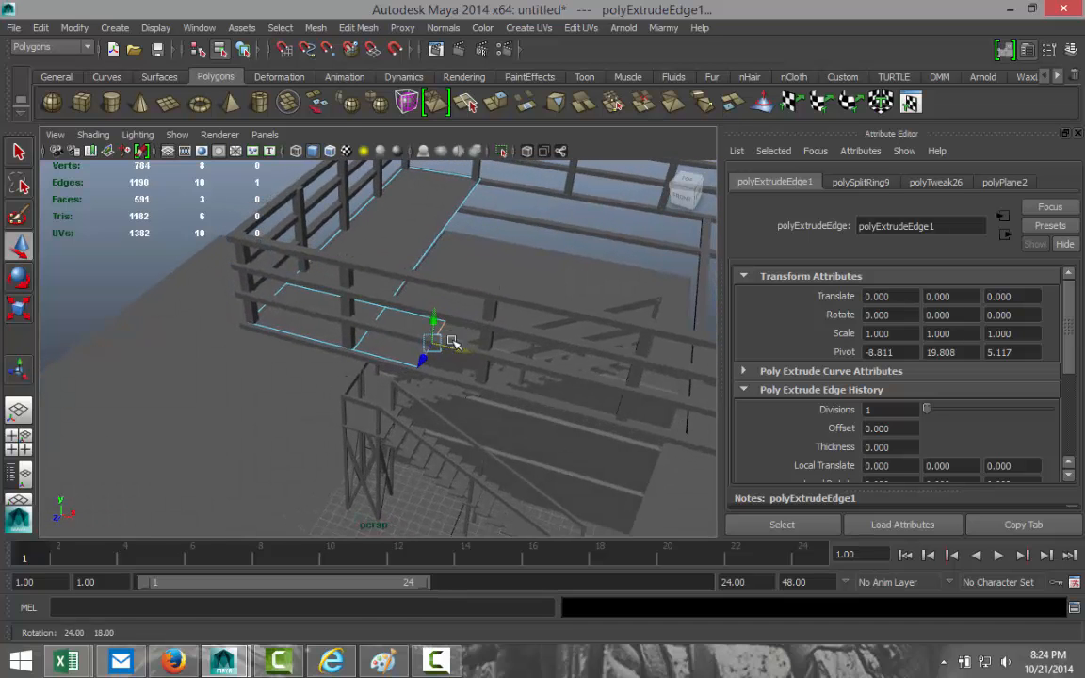
Create a second long polygon plane and place it along the deck's rear side at about X 2.080, Y 21.200, Z -23.744.
{"action": "scroll", "coordinate": [447, 354], "scroll_direction": "down", "scroll_amount": 5}
{"action": "scroll", "coordinate": [441, 364], "scroll_direction": "up", "scroll_amount": 2}
{"action": "left_click_drag", "start_coordinate": [280, 326], "coordinate": [339, 373], "text": "alt"}
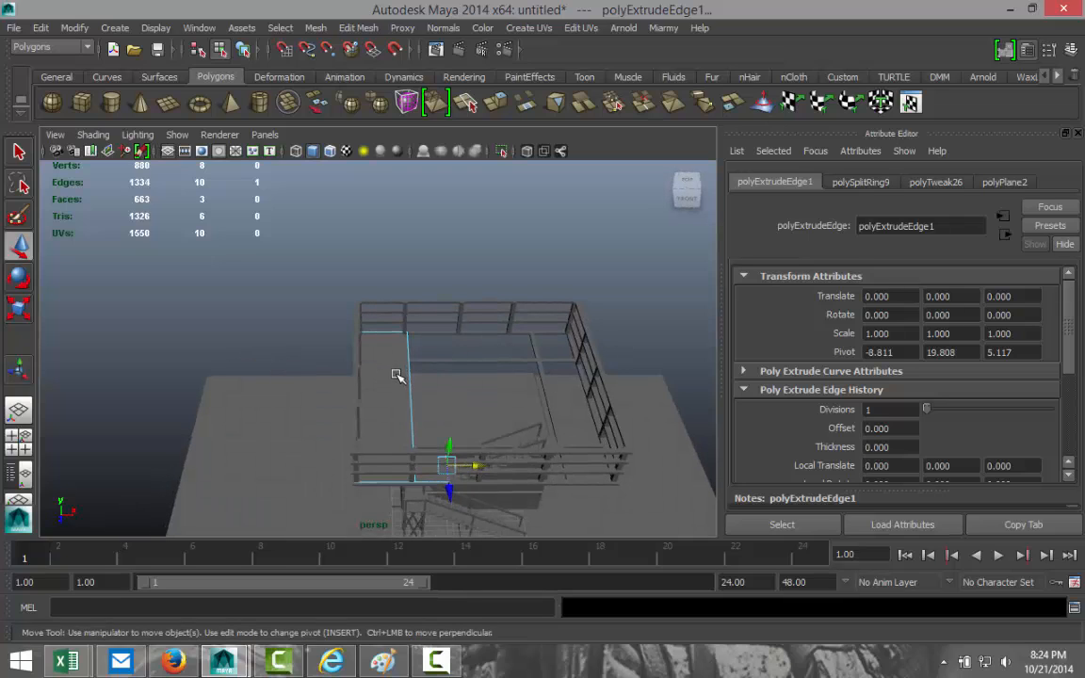
{"action": "left_click", "coordinate": [168, 104]}
{"action": "left_click_drag", "start_coordinate": [125, 394], "coordinate": [305, 432]}
{"action": "left_click_drag", "start_coordinate": [209, 377], "coordinate": [504, 360]}
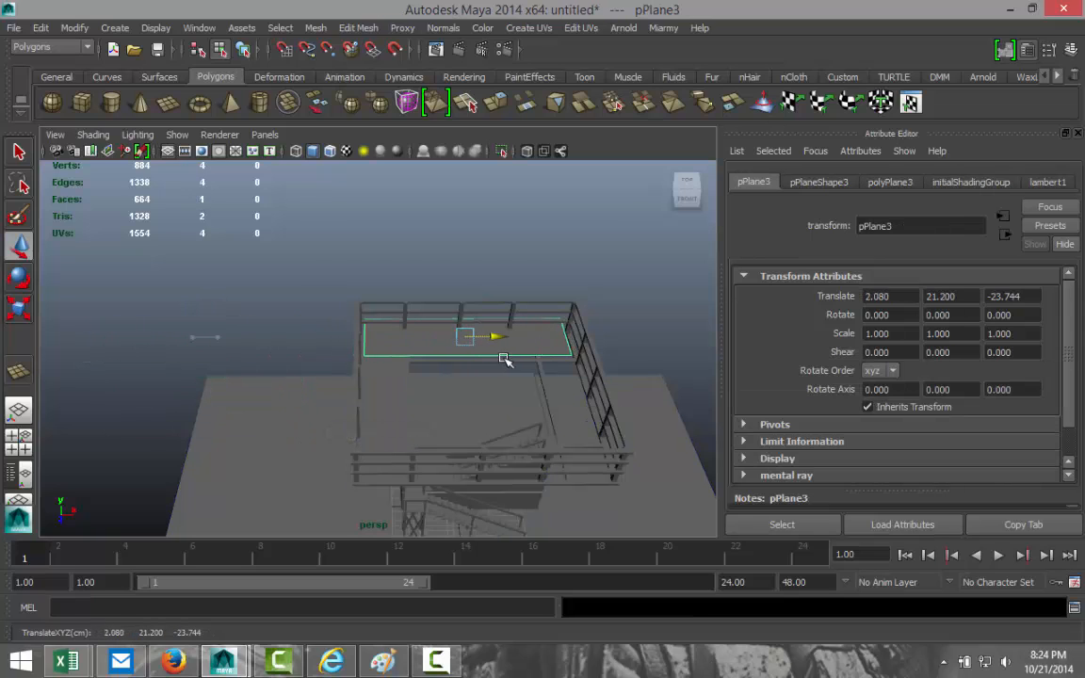
Lower the rear plane to about Y 19.816 at the base of the railings and shift it to about X 0.789.
{"action": "key", "text": "f"}
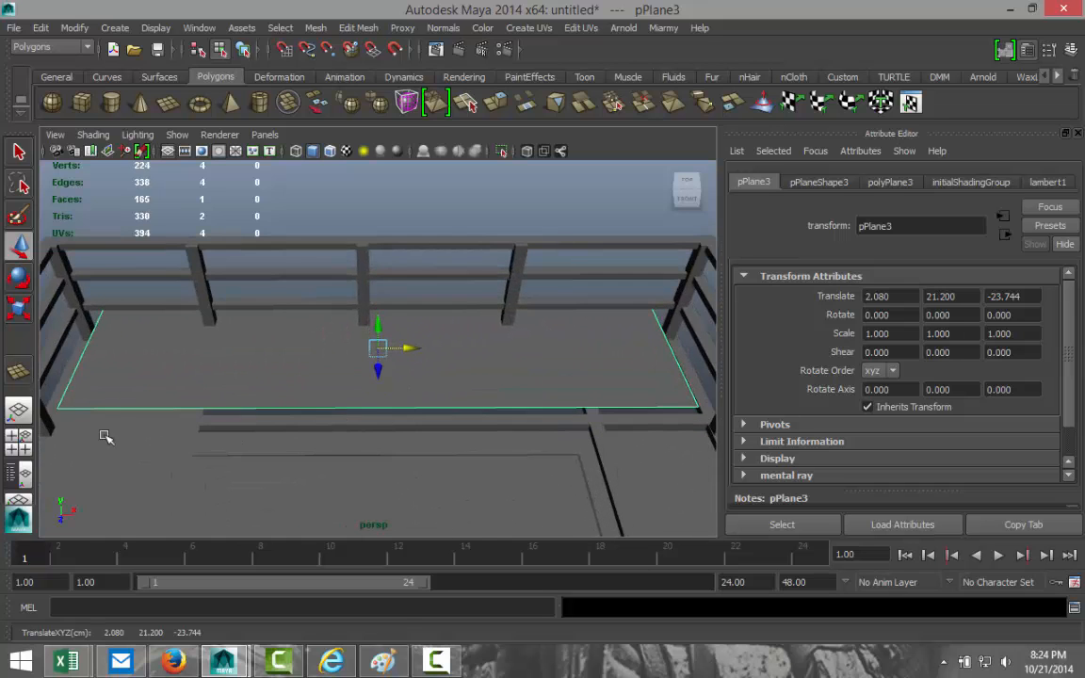
{"action": "scroll", "coordinate": [114, 438], "scroll_direction": "down", "scroll_amount": 3}
{"action": "left_click_drag", "start_coordinate": [254, 400], "coordinate": [552, 296], "text": "alt"}
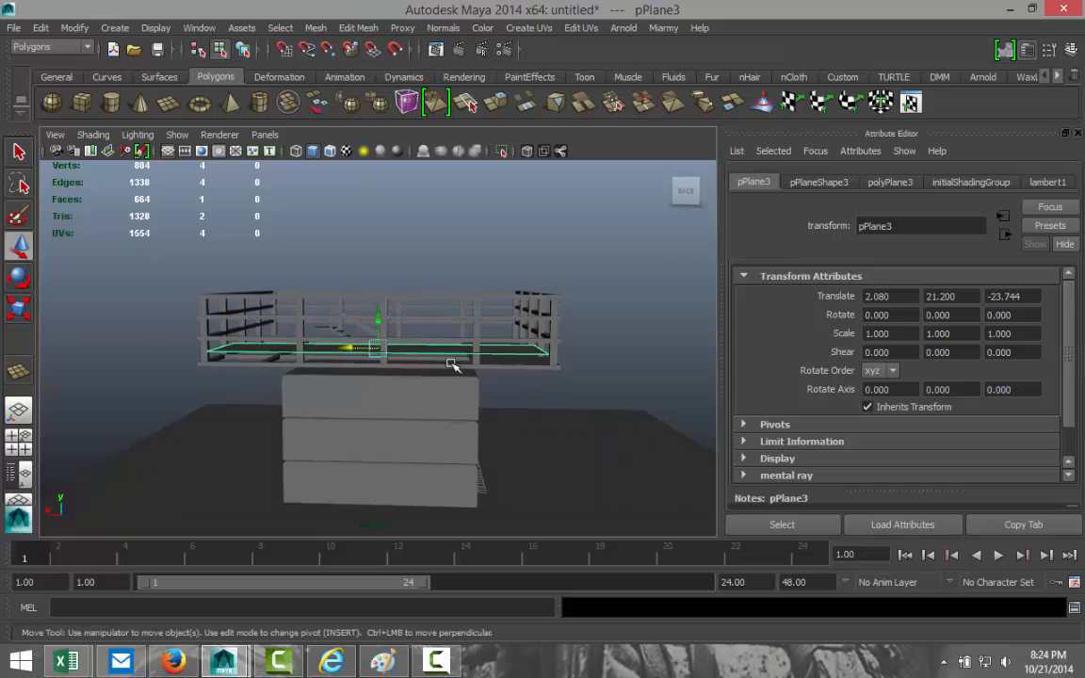
{"action": "scroll", "coordinate": [445, 364], "scroll_direction": "up", "scroll_amount": 3}
{"action": "left_click_drag", "start_coordinate": [378, 315], "coordinate": [367, 434]}
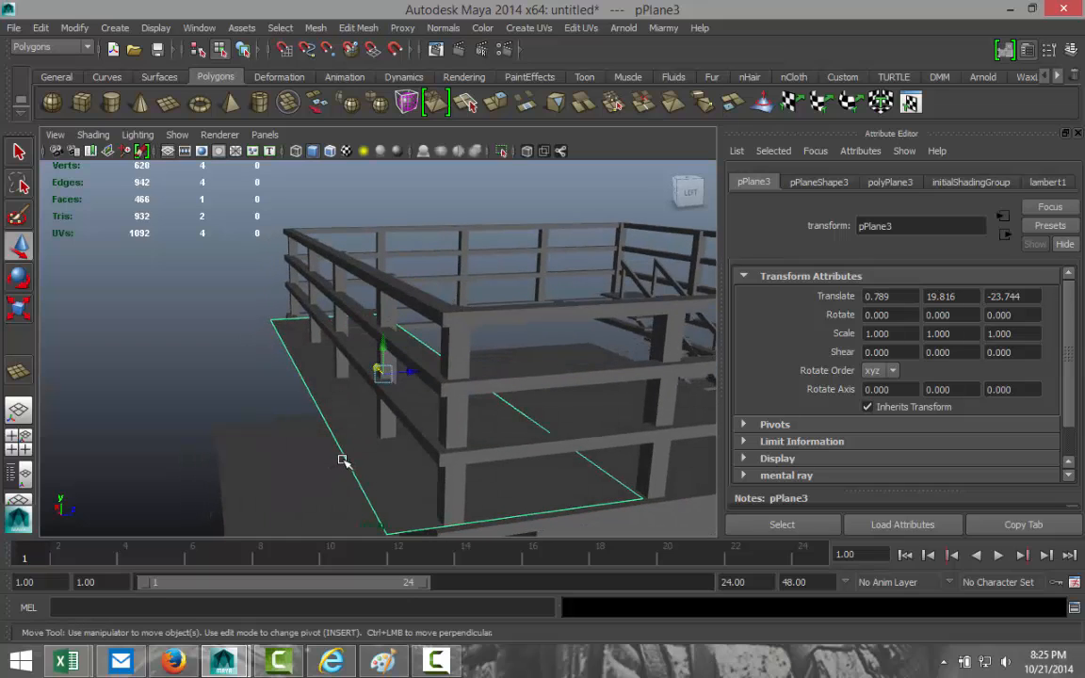
Move the rear plane's outer long edge to about Z -26.635 and extend its end edge, opposite the side floor, to the railing.
{"action": "right_click_drag", "start_coordinate": [343, 324], "coordinate": [341, 292]}
{"action": "left_click", "coordinate": [338, 438]}
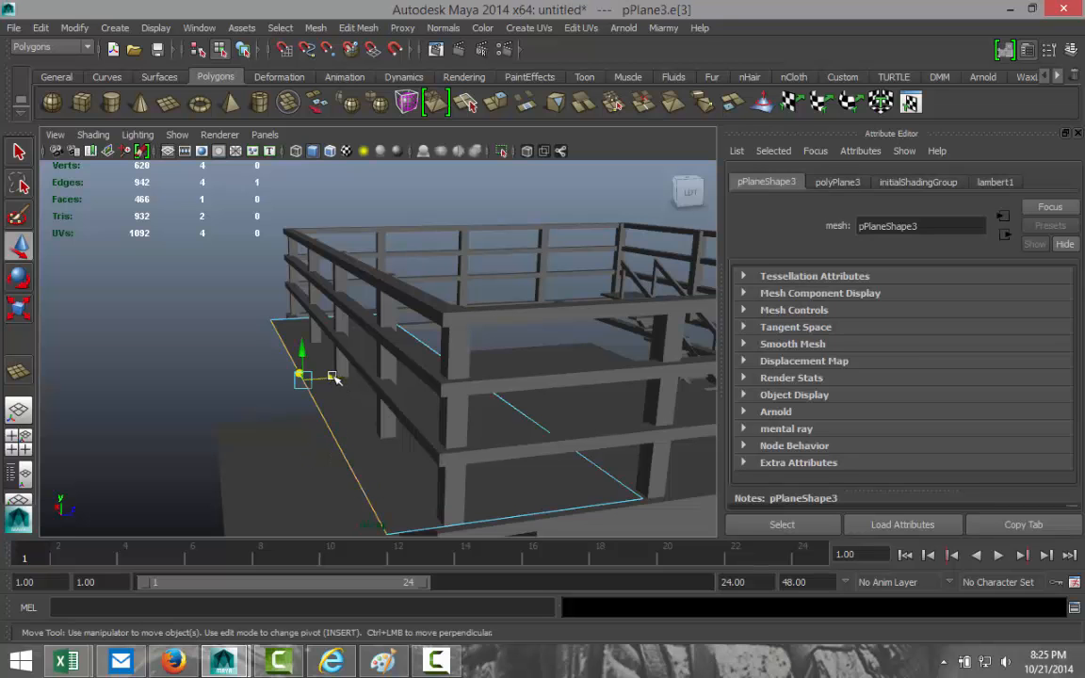
{"action": "left_click_drag", "start_coordinate": [334, 378], "coordinate": [369, 380]}
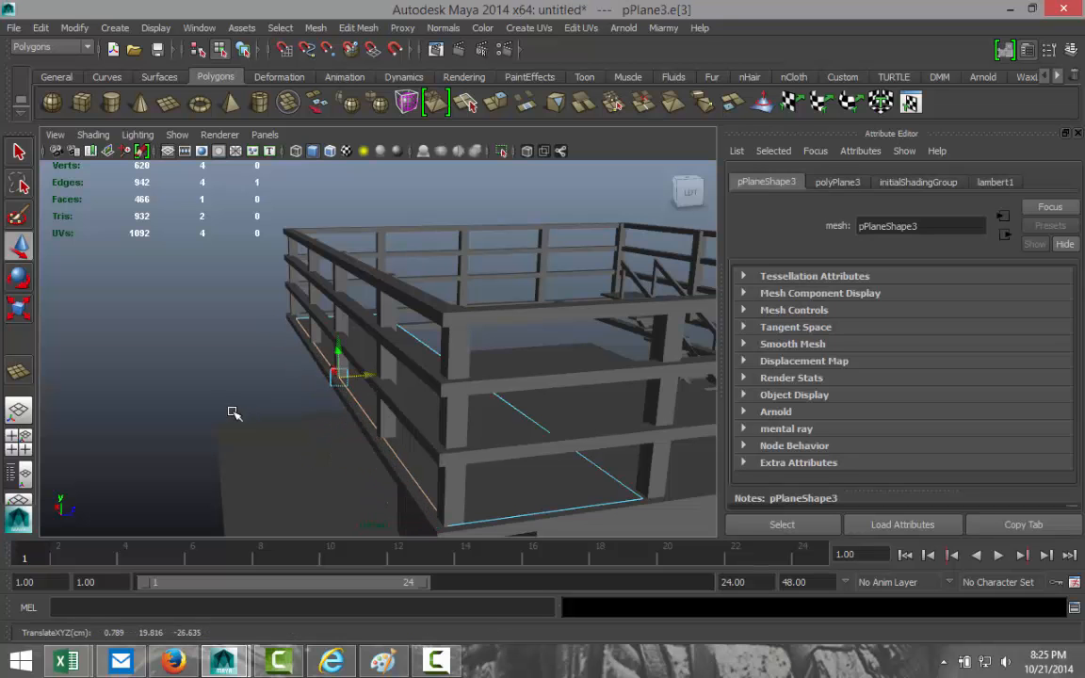
{"action": "left_click_drag", "start_coordinate": [235, 413], "coordinate": [415, 375], "text": "alt"}
{"action": "left_click", "coordinate": [117, 496]}
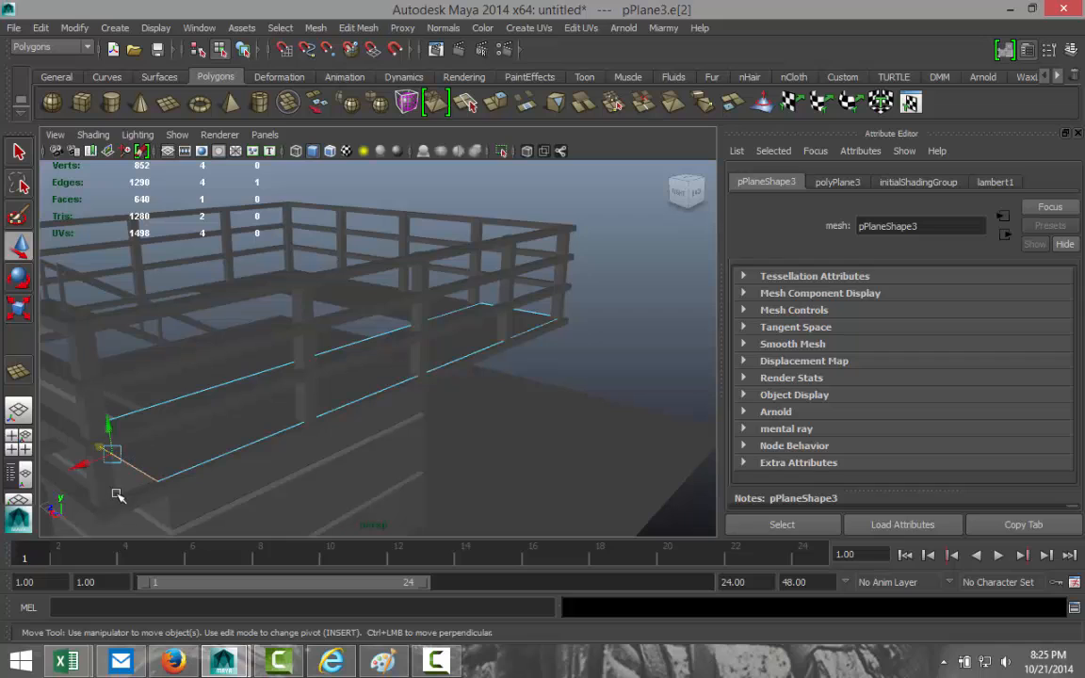
{"action": "left_click_drag", "start_coordinate": [80, 468], "coordinate": [25, 485]}
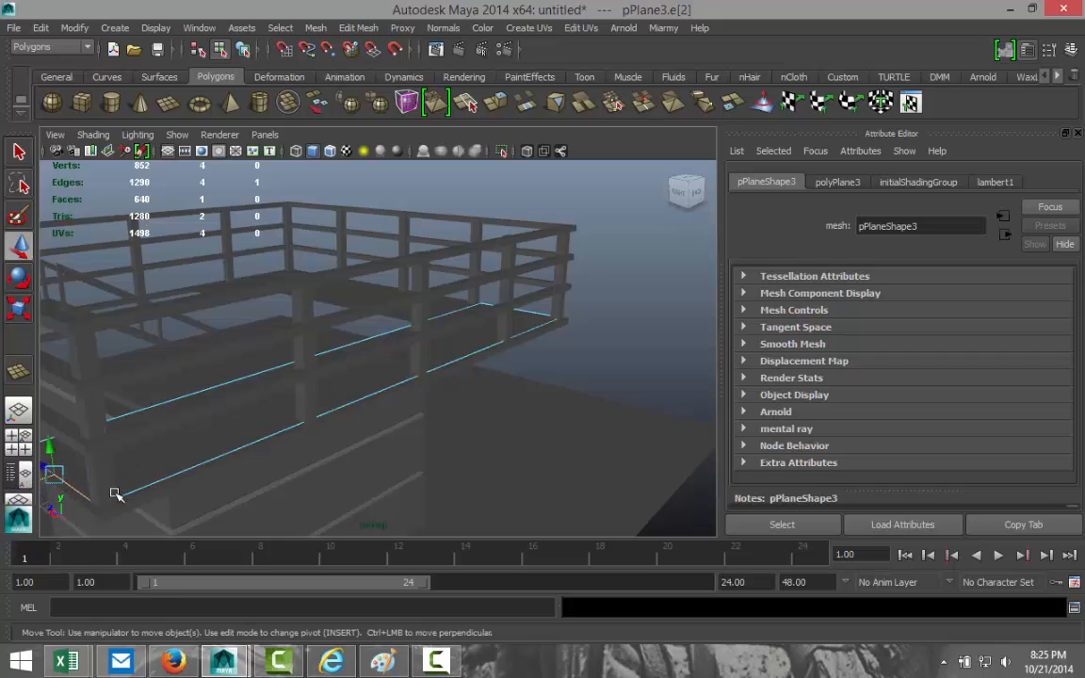
Insert an edge loop across the rear floor plane, in line with the cabin's side wall.
{"action": "left_click_drag", "start_coordinate": [112, 494], "coordinate": [453, 474], "text": "alt"}
{"action": "left_click_drag", "start_coordinate": [538, 453], "coordinate": [458, 470], "text": "alt"}
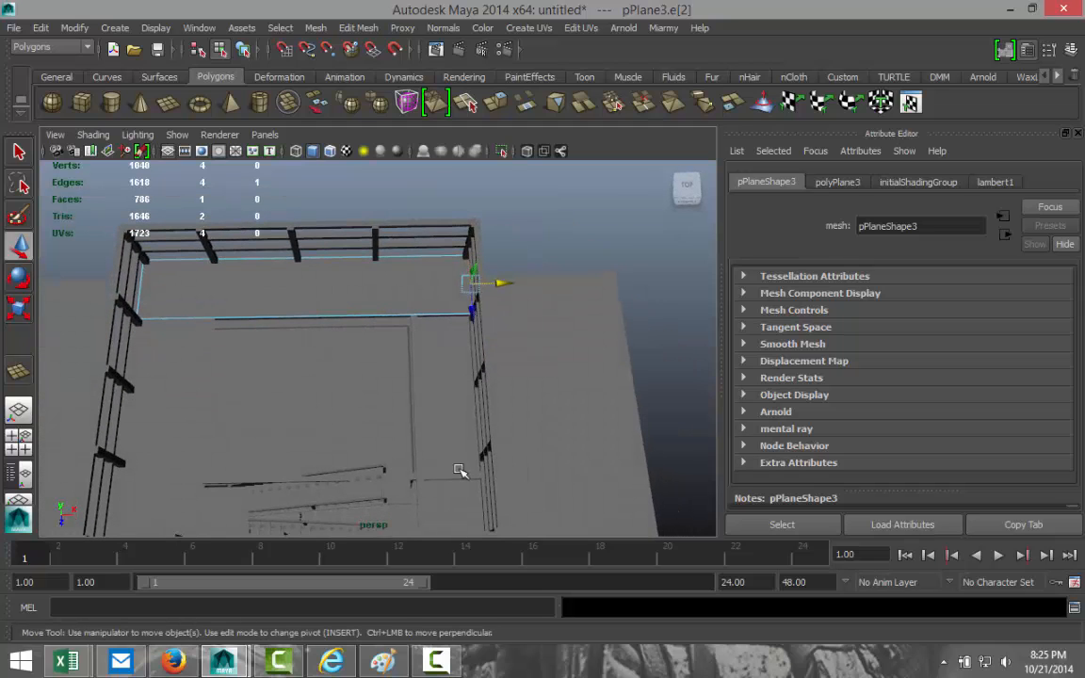
{"action": "left_click", "coordinate": [358, 28]}
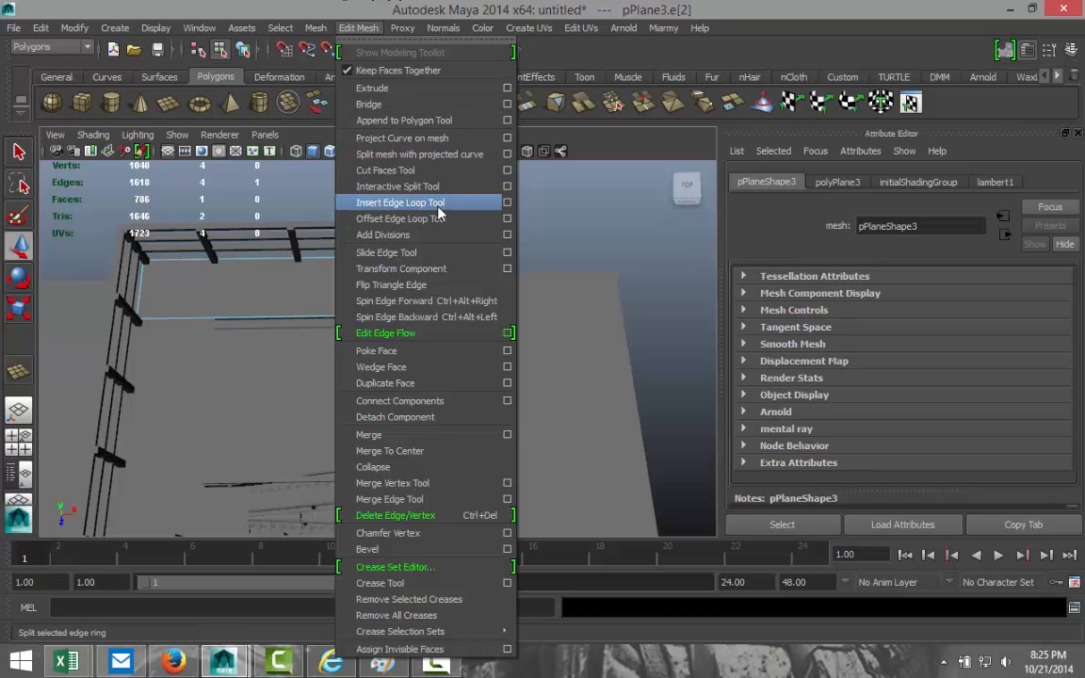
{"action": "left_click", "coordinate": [398, 203]}
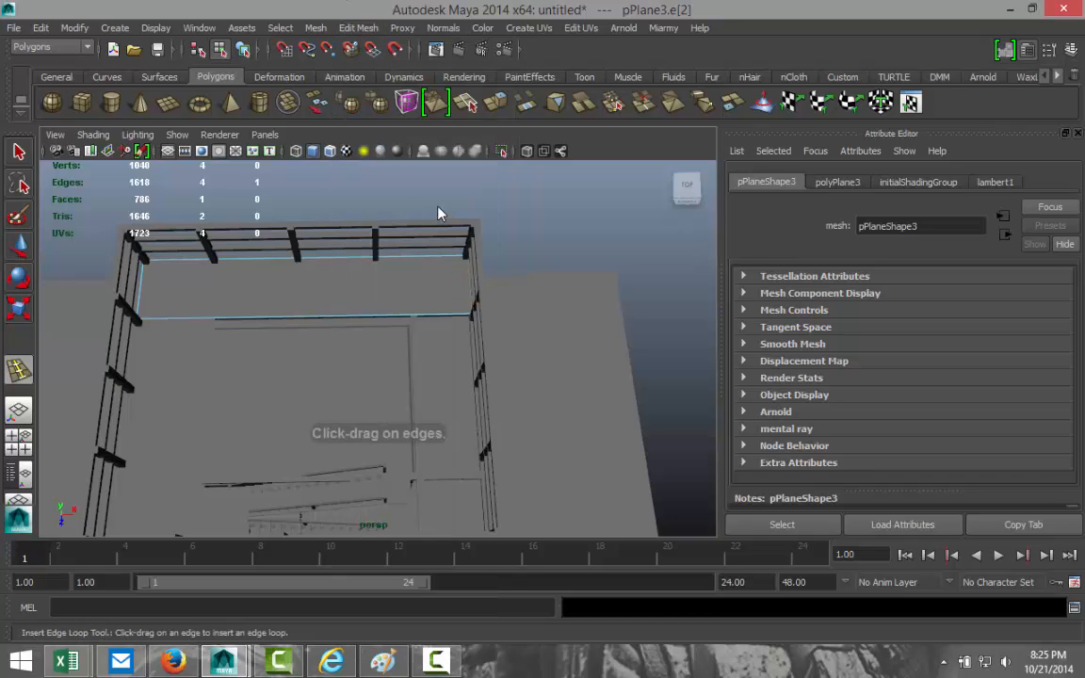
{"action": "left_click", "coordinate": [419, 318]}
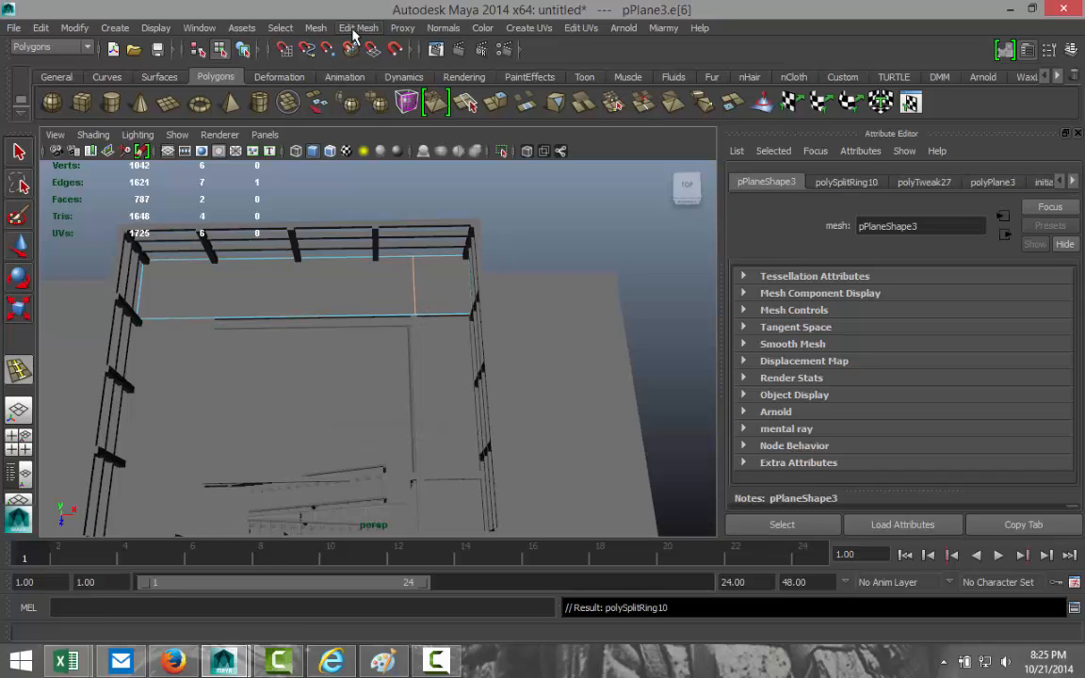
{"action": "key", "text": "q"}
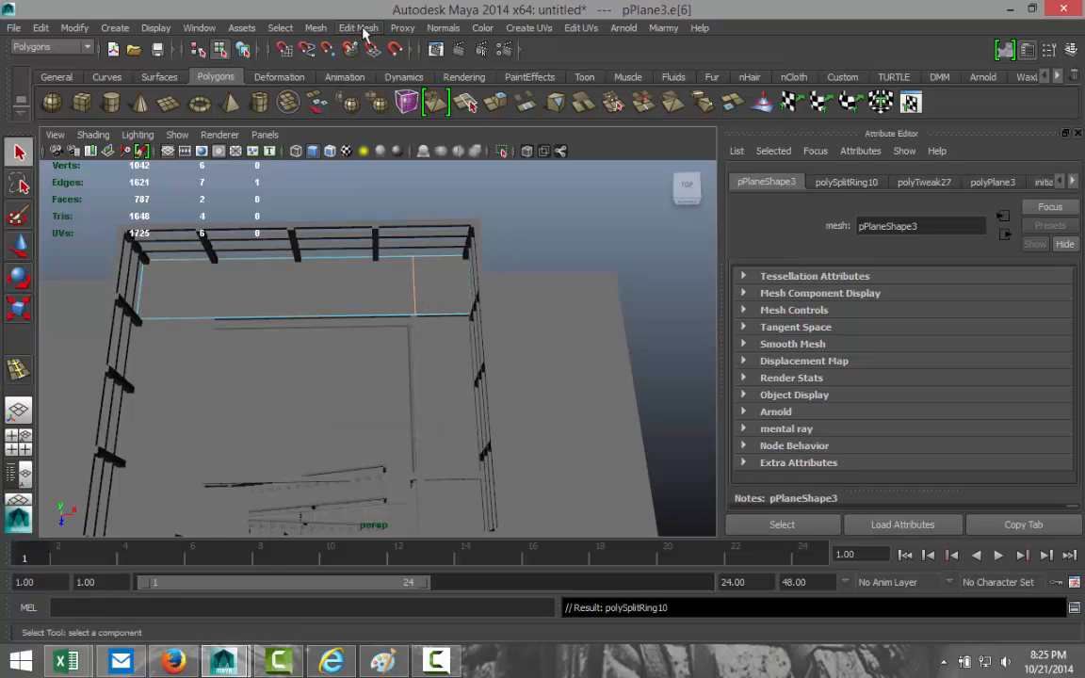
Extrude the rear floor's short inner edge segment along the cabin's side to the front railing, at about Z 8.279.
{"action": "left_click", "coordinate": [359, 28]}
{"action": "left_click", "coordinate": [534, 49]}
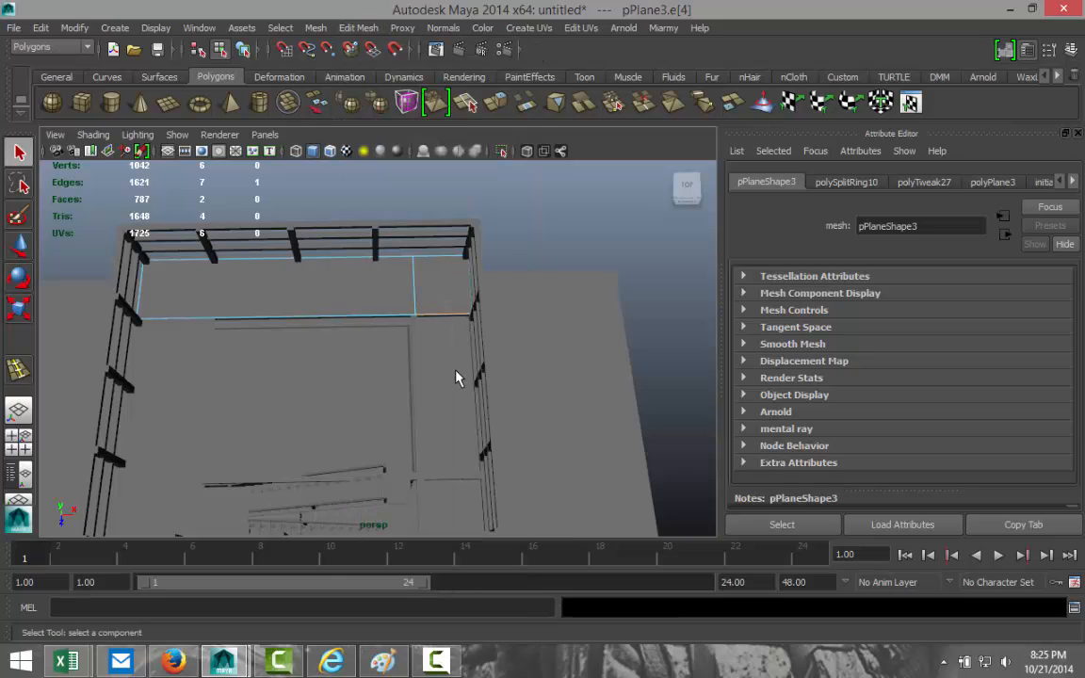
{"action": "left_click", "coordinate": [359, 28]}
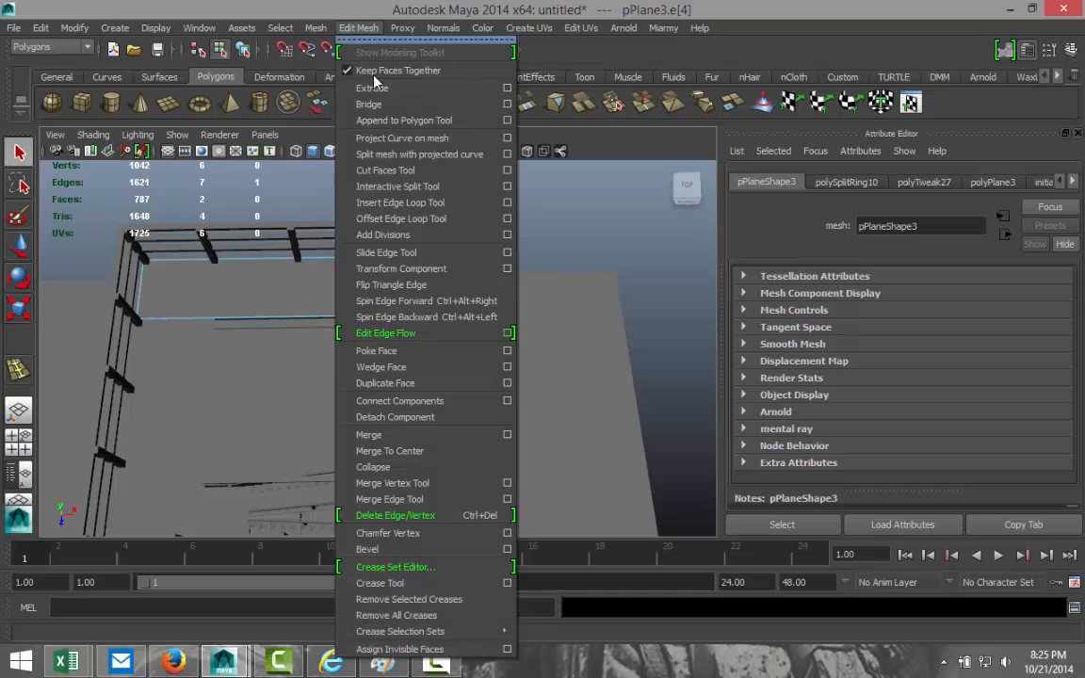
{"action": "left_click", "coordinate": [354, 82]}
{"action": "key", "text": "w"}
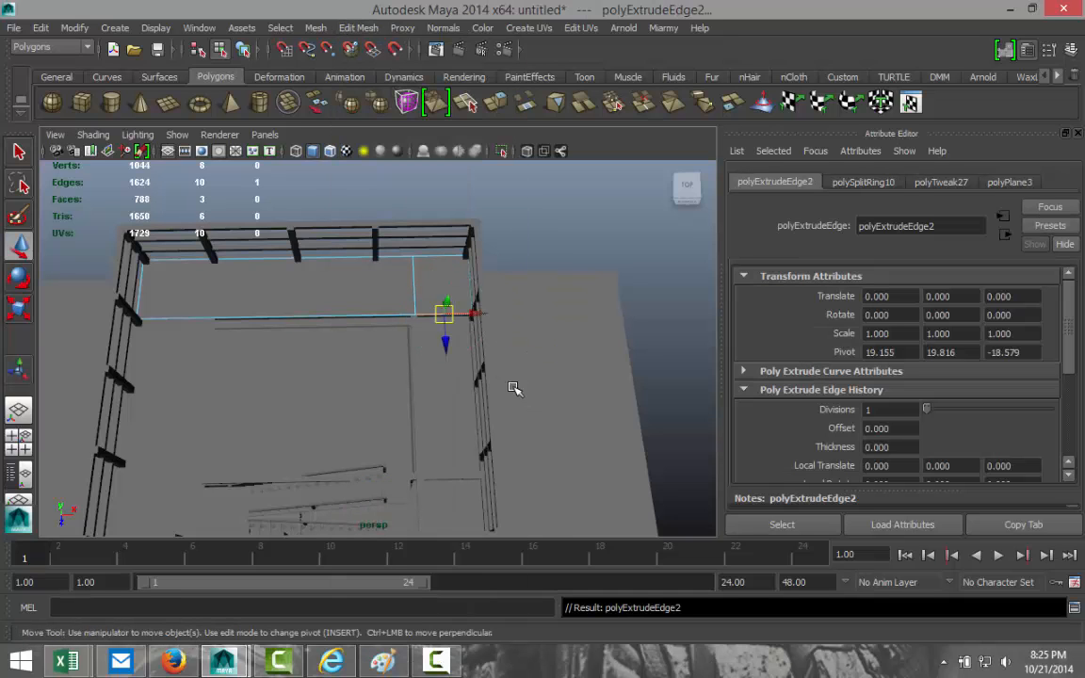
{"action": "left_click_drag", "start_coordinate": [451, 344], "coordinate": [462, 494]}
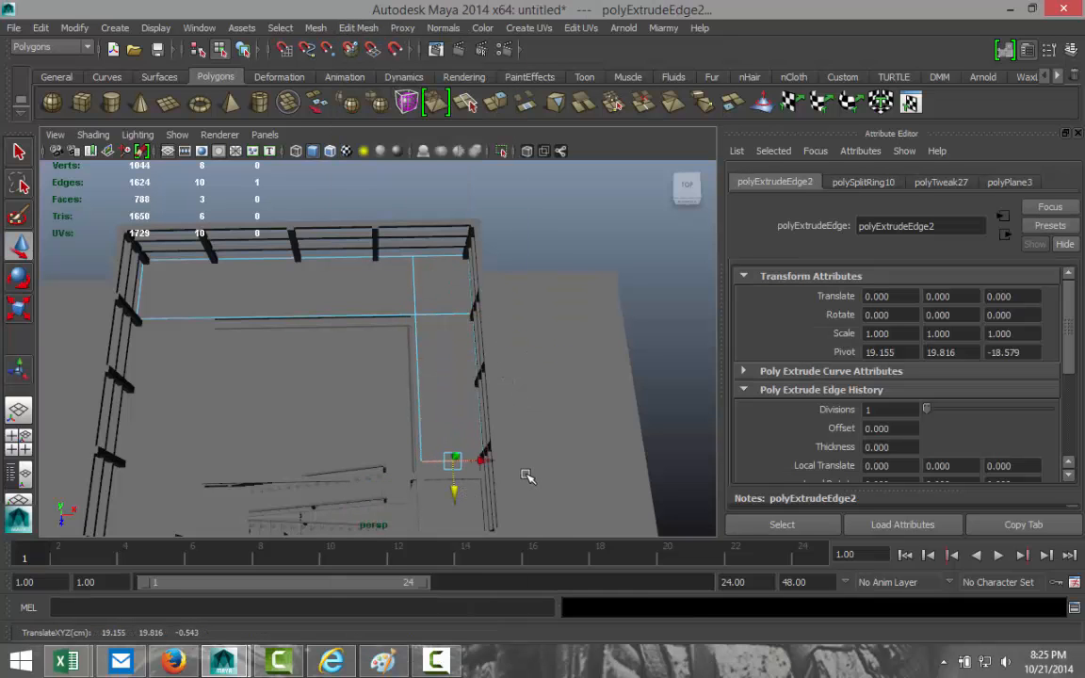
{"action": "left_click_drag", "start_coordinate": [539, 469], "coordinate": [506, 369], "text": "alt"}
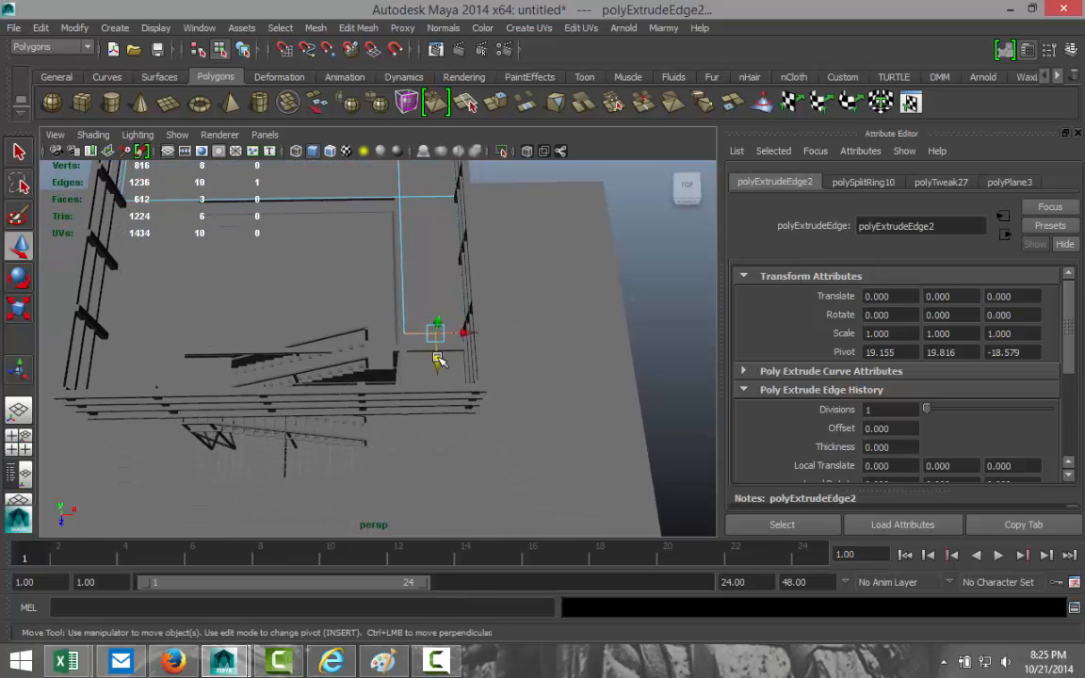
{"action": "left_click_drag", "start_coordinate": [438, 359], "coordinate": [450, 431]}
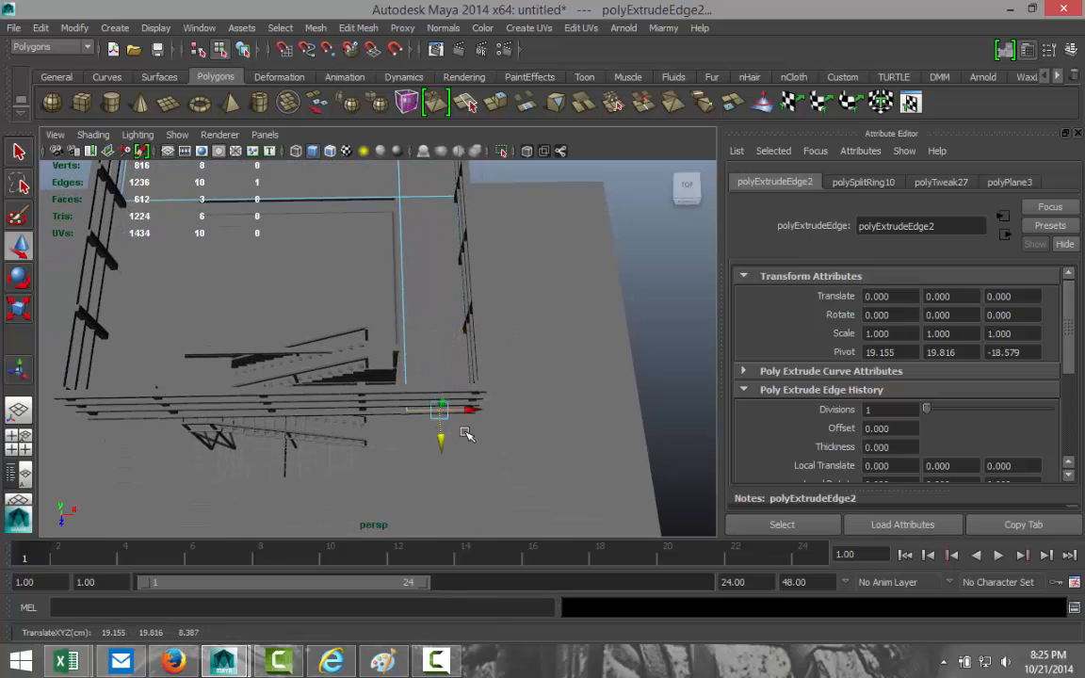
{"action": "key", "text": "f"}
{"action": "left_click_drag", "start_coordinate": [555, 410], "coordinate": [377, 357], "text": "alt"}
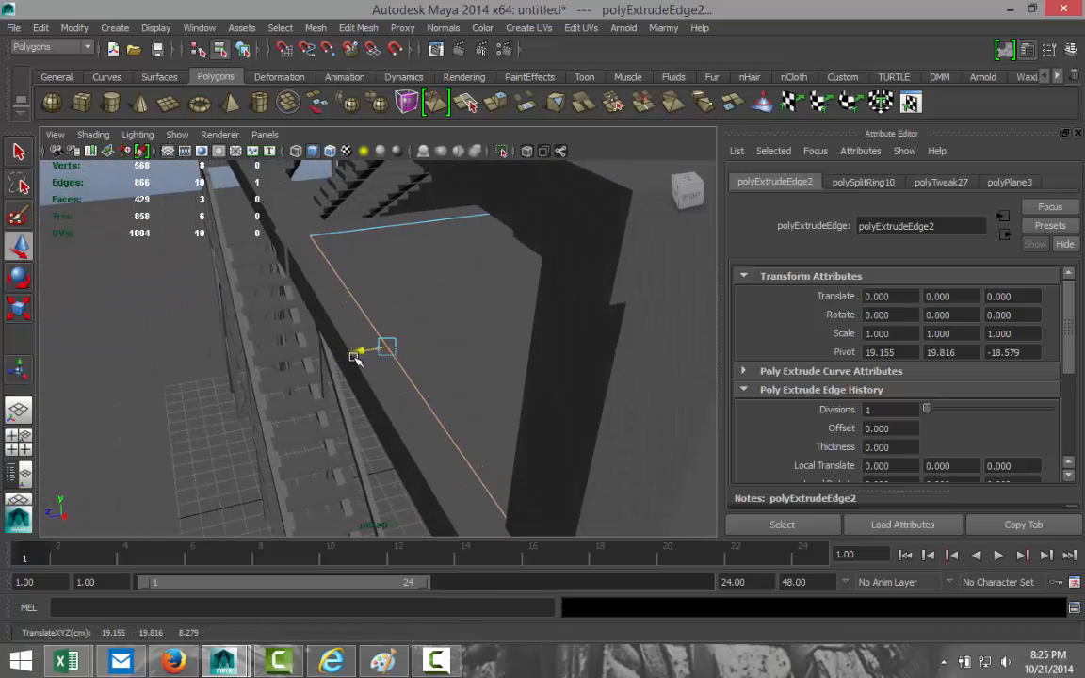
Extrude the upper stair landing's front face toward the deck's front railing, to about Z 8.316.
{"action": "left_click_drag", "start_coordinate": [236, 329], "coordinate": [354, 358], "text": "alt"}
{"action": "middle_click_drag", "start_coordinate": [243, 374], "coordinate": [457, 354], "text": "alt"}
{"action": "left_click_drag", "start_coordinate": [314, 369], "coordinate": [264, 363], "text": "alt"}
{"action": "left_click_drag", "start_coordinate": [260, 256], "coordinate": [324, 324], "text": "alt"}
{"action": "left_click", "coordinate": [403, 384]}
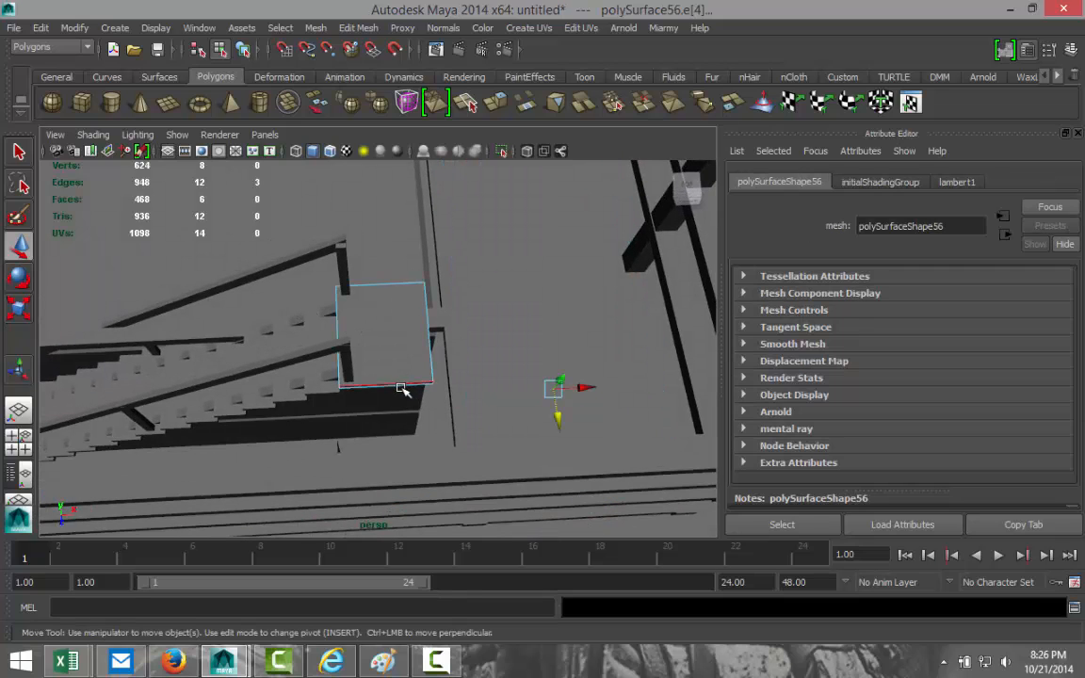
{"action": "left_click_drag", "start_coordinate": [414, 391], "coordinate": [407, 333], "text": "alt"}
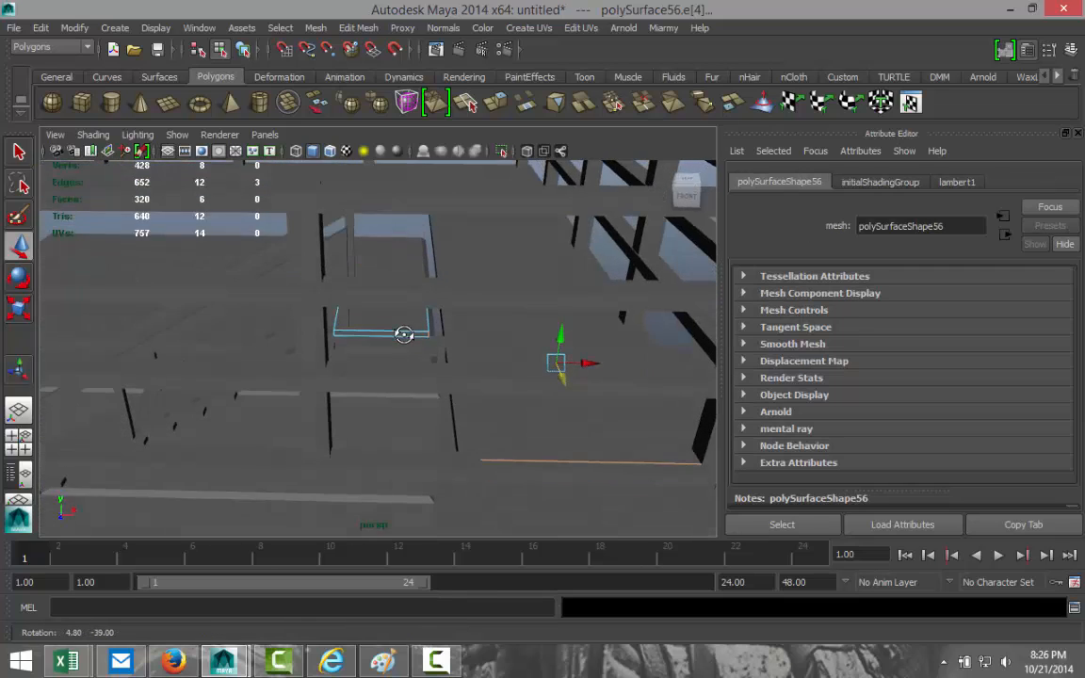
{"action": "mouse_move", "coordinate": [377, 336]}
{"action": "right_mouse_down", "text": "shift"}
{"action": "mouse_move", "coordinate": [381, 287]}
{"action": "mouse_move", "coordinate": [405, 367]}
{"action": "mouse_move", "coordinate": [384, 340]}
{"action": "right_mouse_up", "text": "shift"}
{"action": "left_click", "coordinate": [391, 332]}
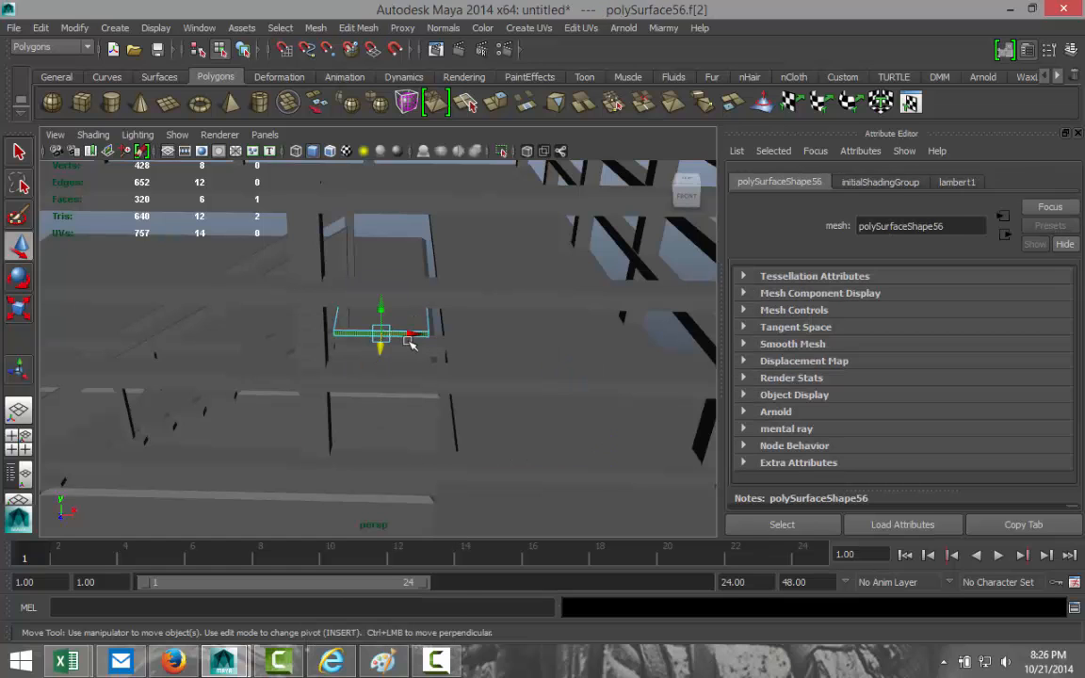
{"action": "left_click", "coordinate": [358, 28]}
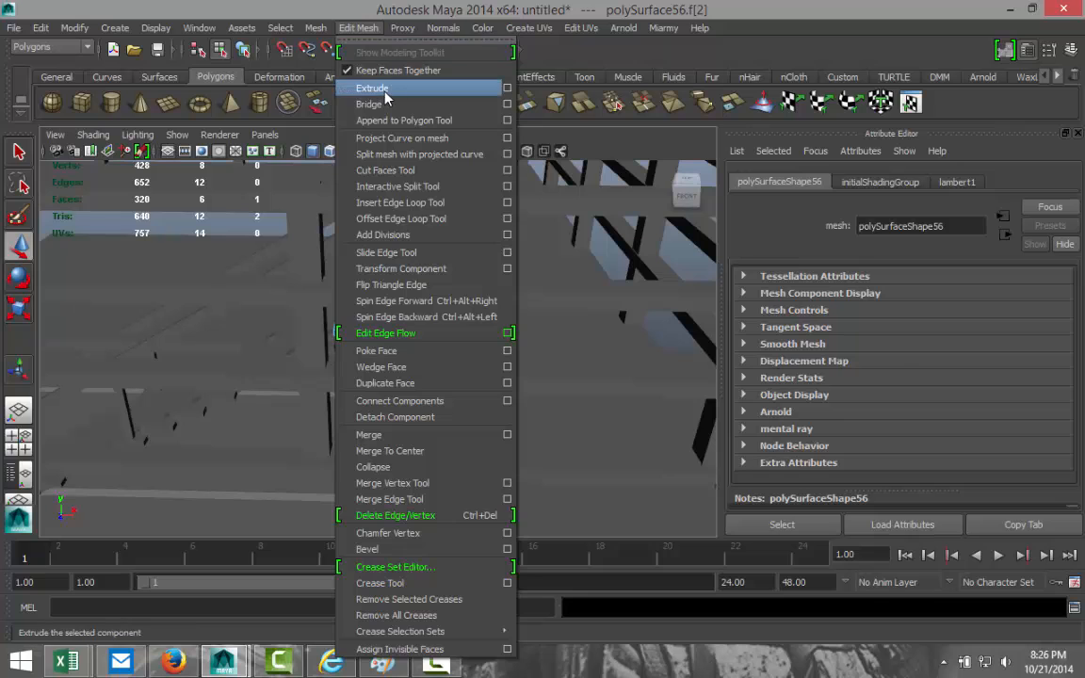
{"action": "left_click", "coordinate": [372, 88]}
{"action": "left_click_drag", "start_coordinate": [431, 175], "coordinate": [407, 359], "text": "alt"}
{"action": "key", "text": "w"}
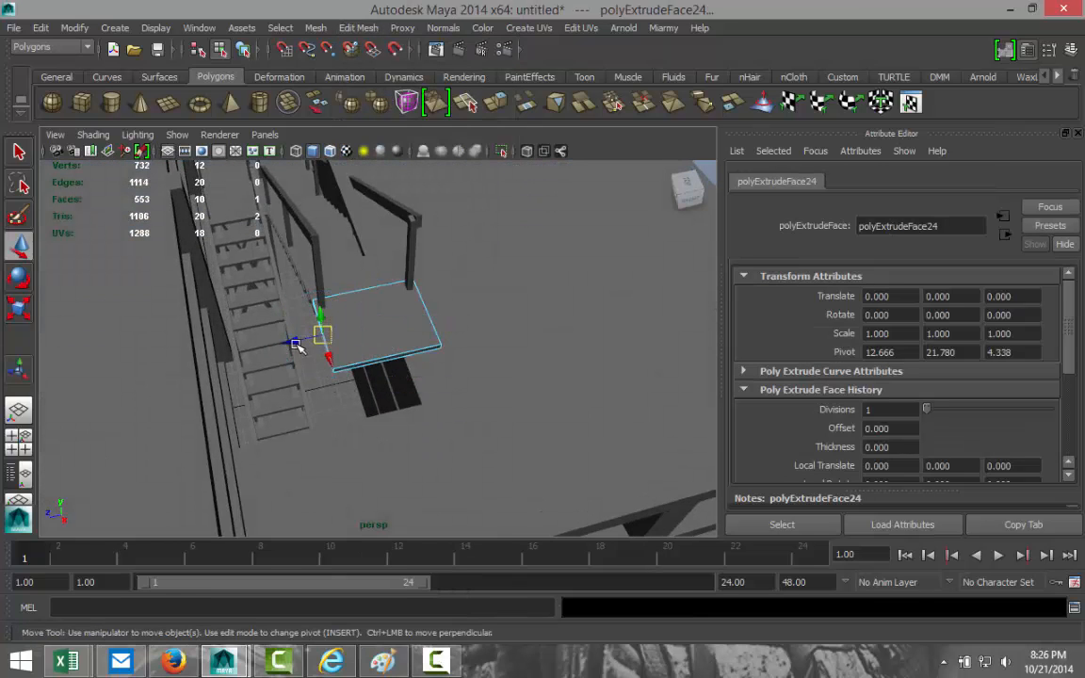
{"action": "left_click_drag", "start_coordinate": [293, 341], "coordinate": [206, 329]}
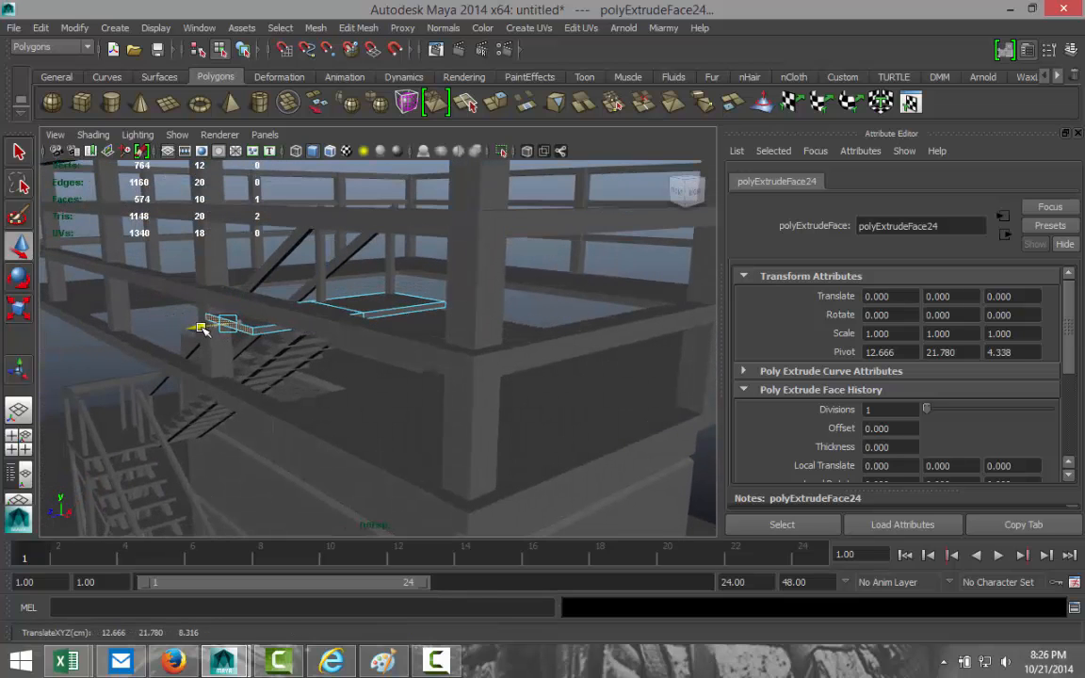
Insert an edge loop near the outer end of the extended landing, beside the railing post.
{"action": "left_click_drag", "start_coordinate": [290, 370], "coordinate": [402, 446], "text": "alt"}
{"action": "scroll", "coordinate": [316, 396], "scroll_direction": "up", "scroll_amount": 3}
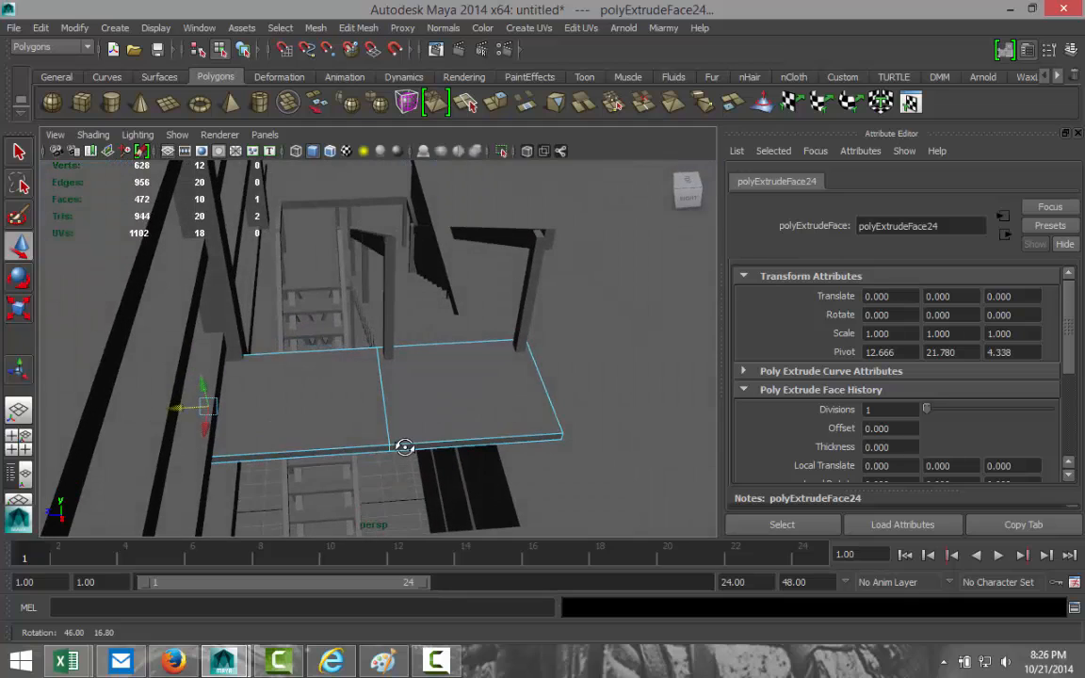
{"action": "left_click", "coordinate": [359, 28]}
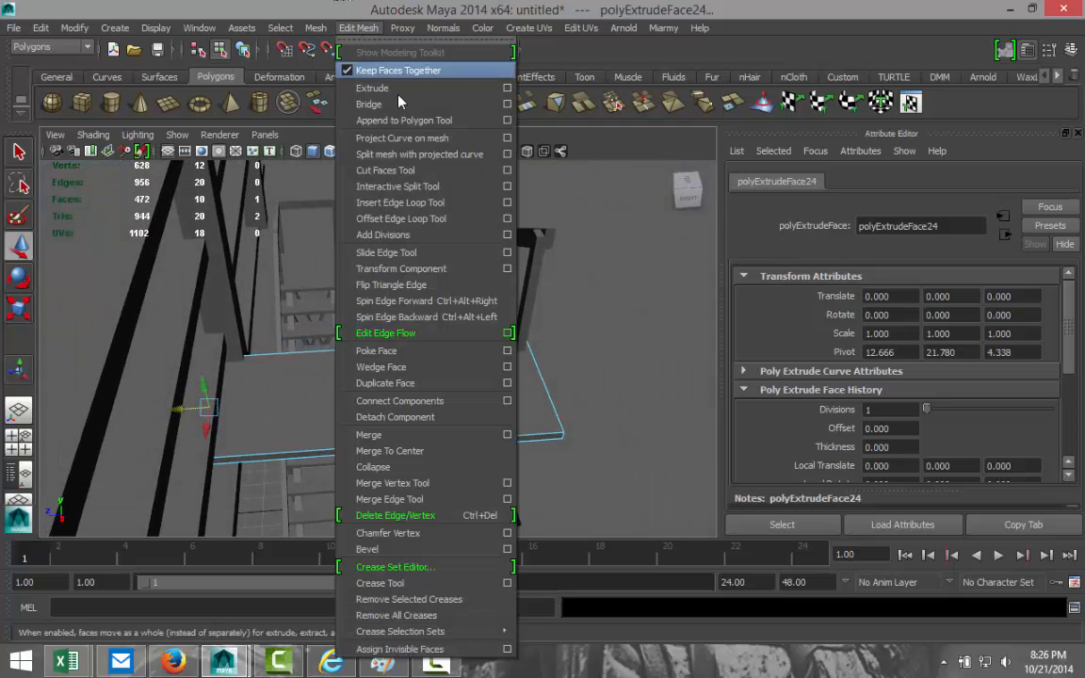
{"action": "left_click", "coordinate": [429, 203]}
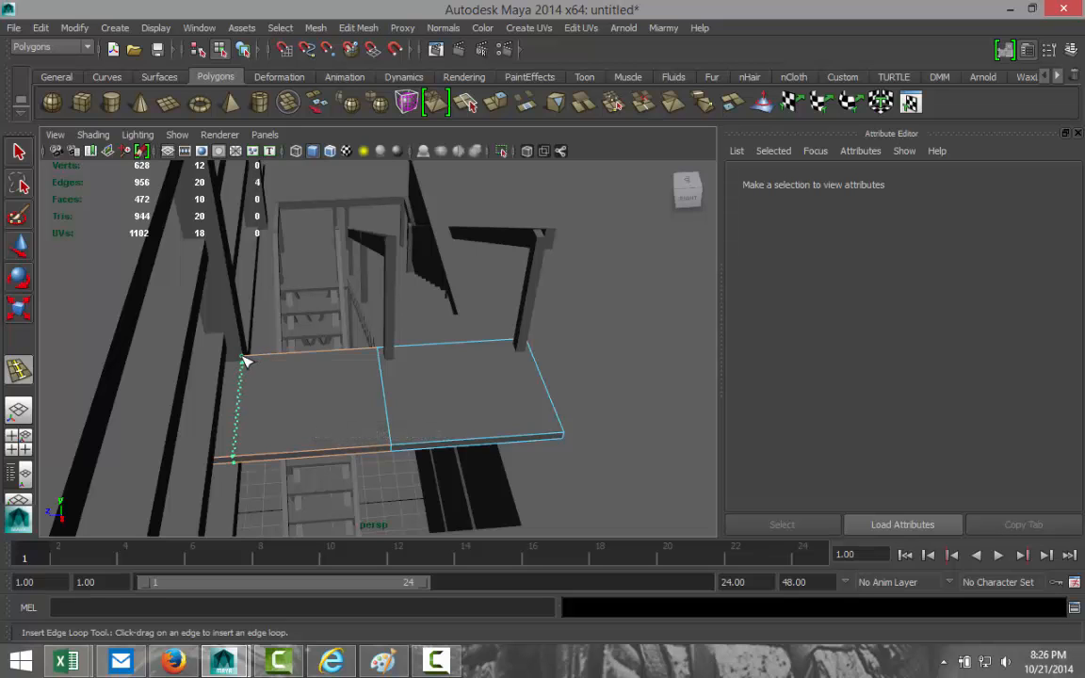
{"action": "left_click", "coordinate": [243, 361]}
{"action": "left_click_drag", "start_coordinate": [150, 381], "coordinate": [99, 414], "text": "alt"}
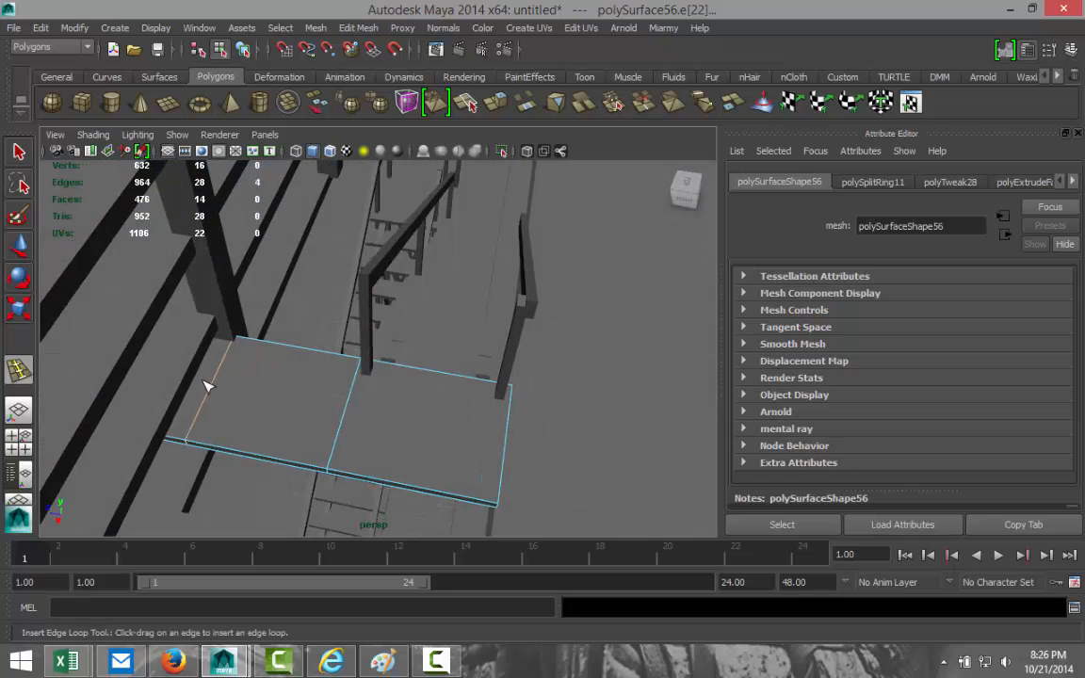
{"action": "key", "text": "q"}
Extrude the narrow top face at the landing's outer end upward into a raised lip.
{"action": "right_click_drag", "start_coordinate": [202, 386], "coordinate": [206, 370]}
{"action": "left_click", "coordinate": [207, 383]}
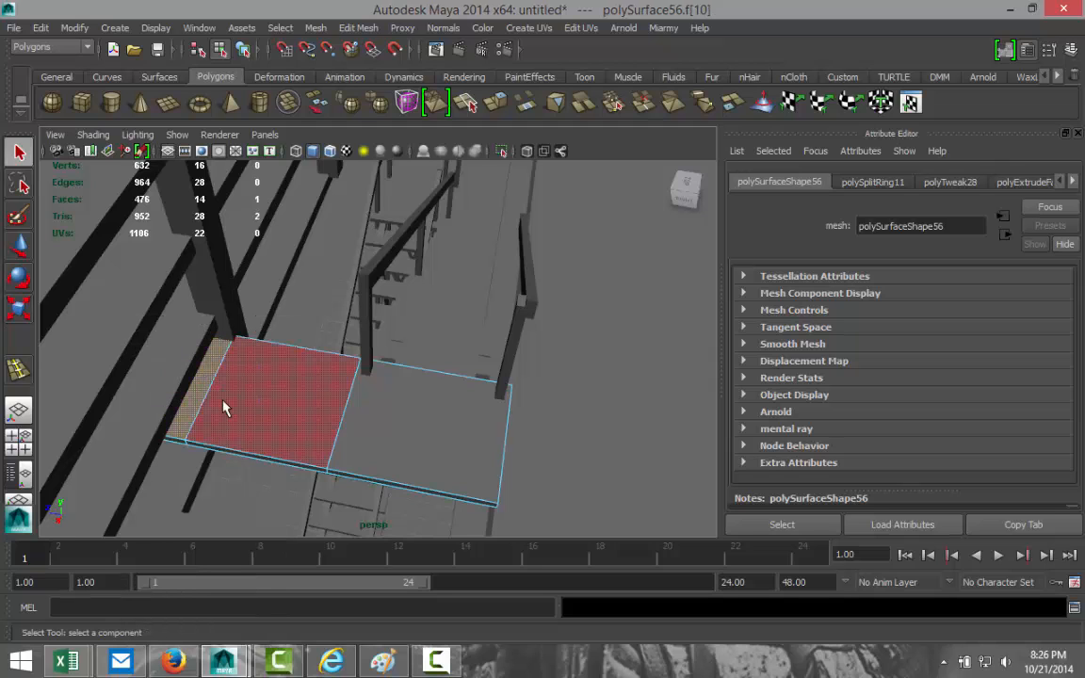
{"action": "left_click", "coordinate": [360, 29]}
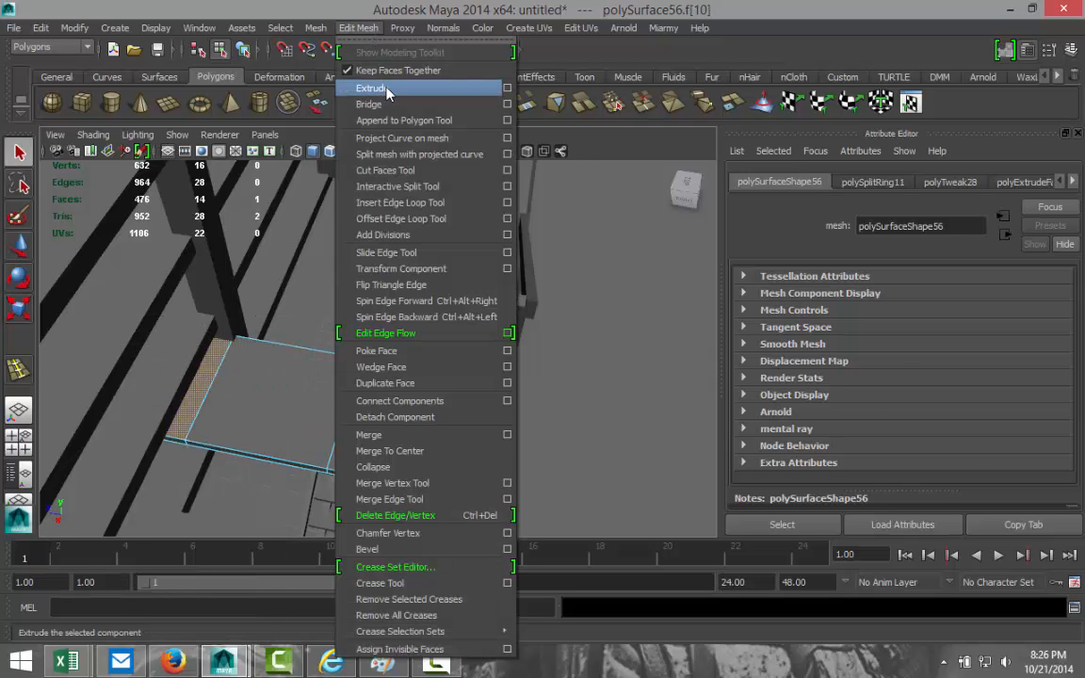
{"action": "left_click", "coordinate": [372, 87]}
{"action": "mouse_move", "coordinate": [320, 216]}
{"action": "left_mouse_down", "text": "alt"}
{"action": "mouse_move", "coordinate": [310, 249]}
{"action": "mouse_move", "coordinate": [318, 233]}
{"action": "left_mouse_up", "text": "alt"}
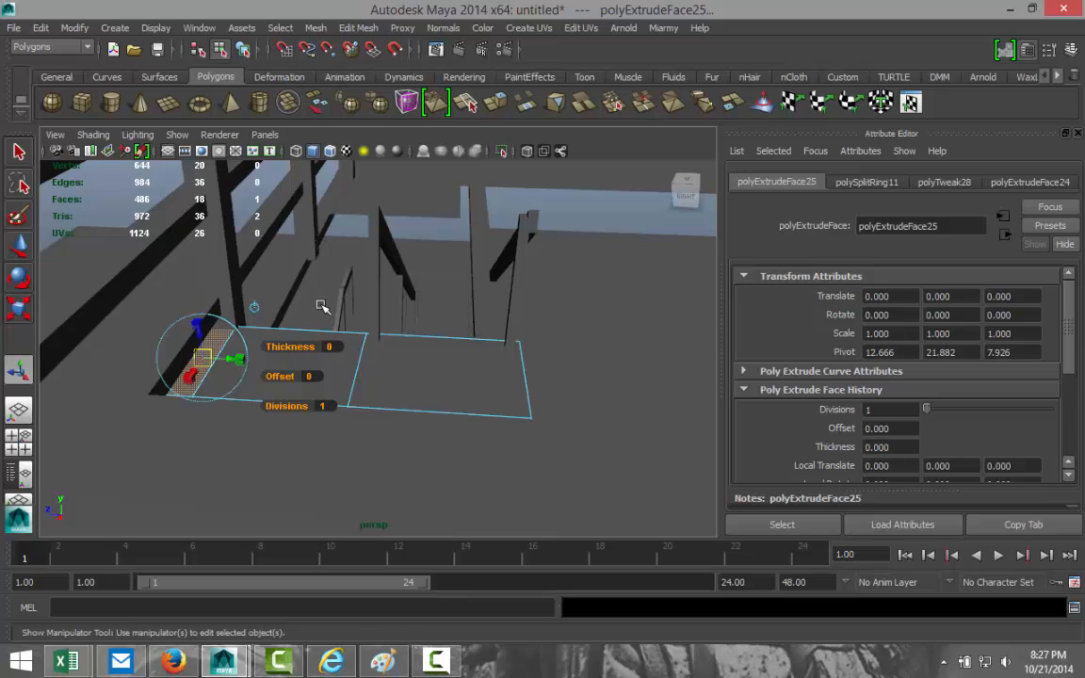
{"action": "key", "text": "w"}
{"action": "left_click_drag", "start_coordinate": [201, 331], "coordinate": [191, 295]}
{"action": "scroll", "coordinate": [274, 343], "scroll_direction": "up", "scroll_amount": 2}
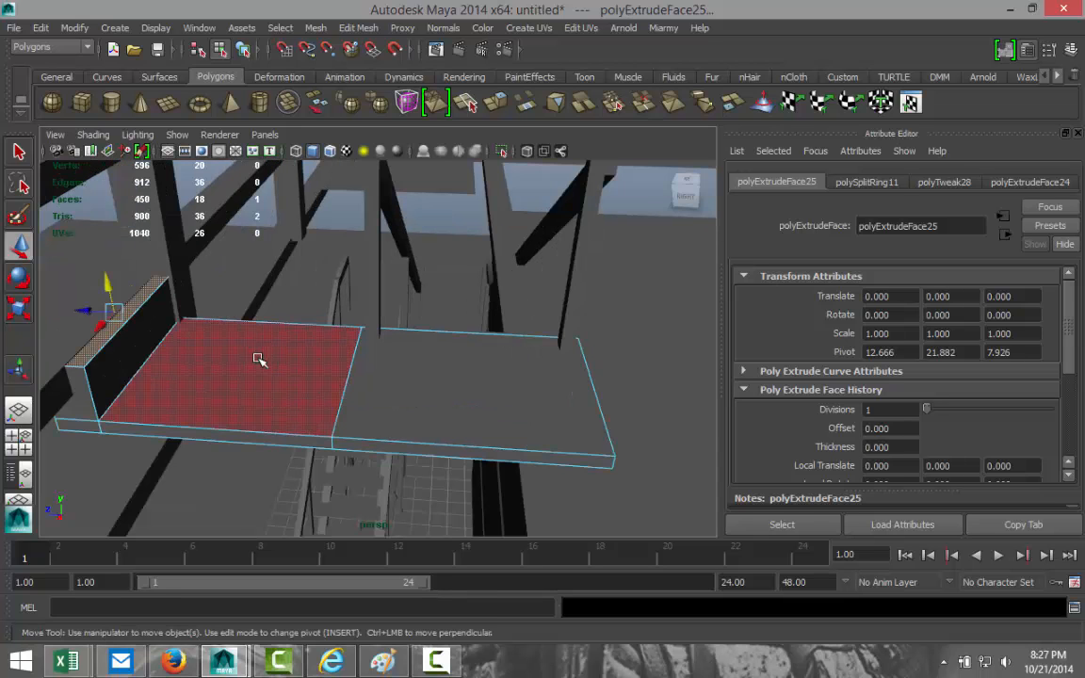
Thin the raised lip by moving its upper and lower inner edges outward to about Z 7.879.
{"action": "middle_click_drag", "start_coordinate": [249, 360], "coordinate": [368, 365], "text": "alt"}
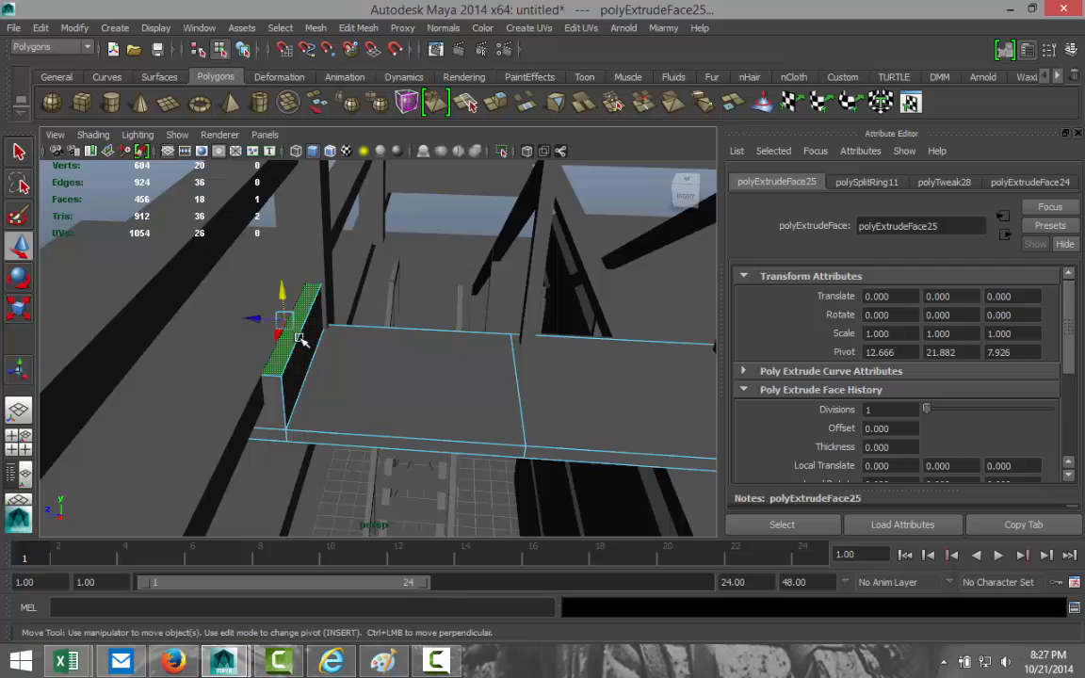
{"action": "right_click_drag", "start_coordinate": [293, 325], "coordinate": [294, 278]}
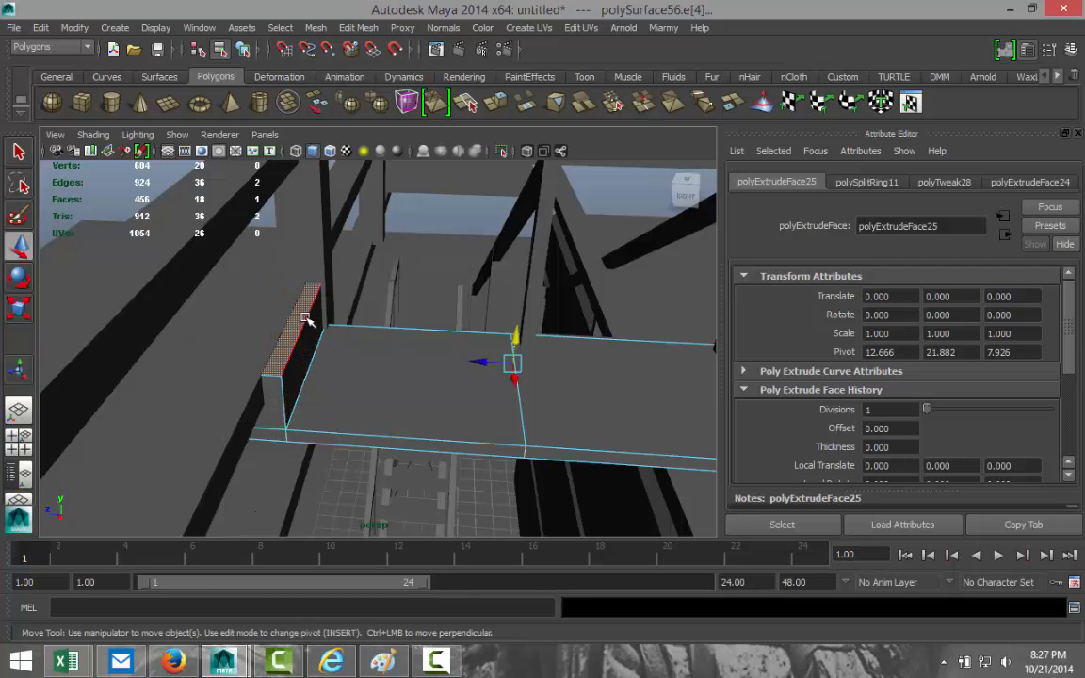
{"action": "left_click", "coordinate": [311, 365]}
{"action": "left_click", "coordinate": [295, 334], "text": "shift"}
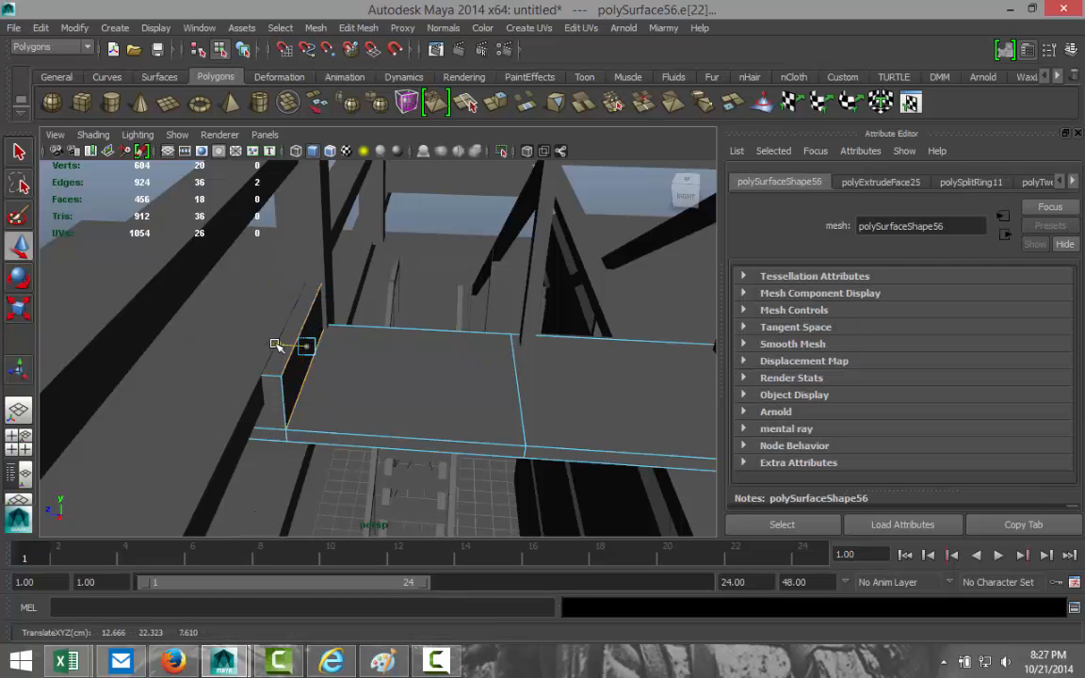
{"action": "left_click_drag", "start_coordinate": [278, 344], "coordinate": [258, 346]}
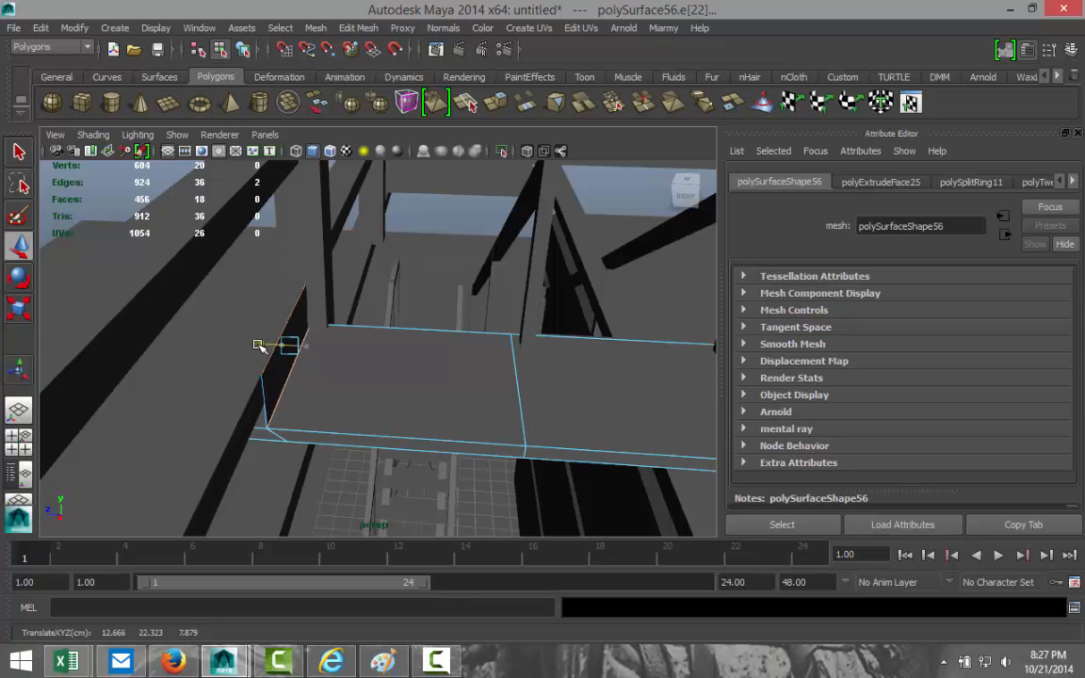
Duplicate the lower landing's outer top rail and move the copy up to the upper landing's level, at about X 13.791, Y 23.842.
{"action": "scroll", "coordinate": [218, 380], "scroll_direction": "down", "scroll_amount": 3}
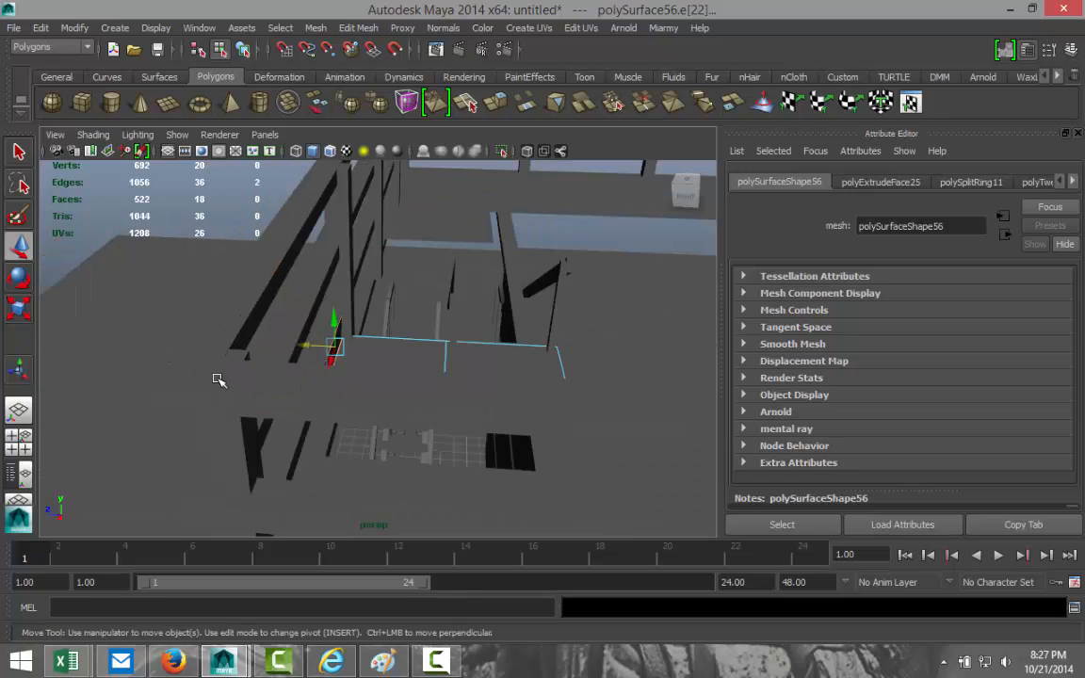
{"action": "left_click_drag", "start_coordinate": [179, 364], "coordinate": [167, 421], "text": "alt"}
{"action": "scroll", "coordinate": [310, 410], "scroll_direction": "up", "scroll_amount": 3}
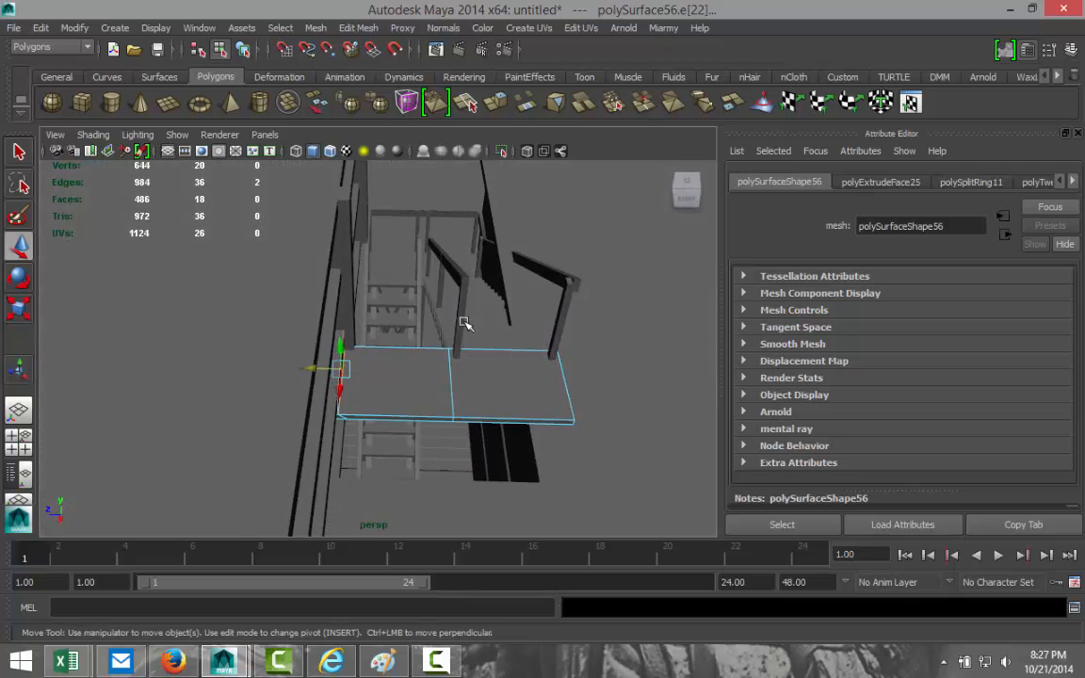
{"action": "mouse_move", "coordinate": [271, 370]}
{"action": "left_mouse_down", "text": "alt"}
{"action": "mouse_move", "coordinate": [274, 438]}
{"action": "mouse_move", "coordinate": [370, 433]}
{"action": "mouse_move", "coordinate": [305, 411]}
{"action": "mouse_move", "coordinate": [274, 381]}
{"action": "mouse_move", "coordinate": [267, 336]}
{"action": "mouse_move", "coordinate": [276, 331]}
{"action": "mouse_move", "coordinate": [272, 356]}
{"action": "left_mouse_up", "text": "alt"}
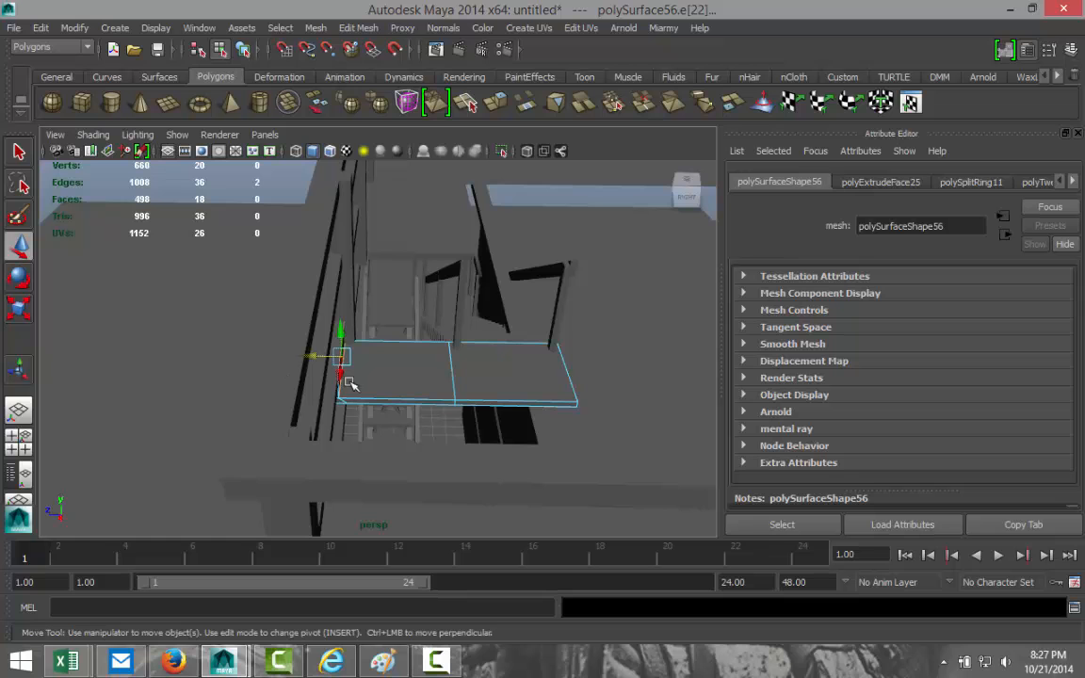
{"action": "left_click_drag", "start_coordinate": [373, 353], "coordinate": [443, 322], "text": "alt"}
{"action": "left_click", "coordinate": [450, 318]}
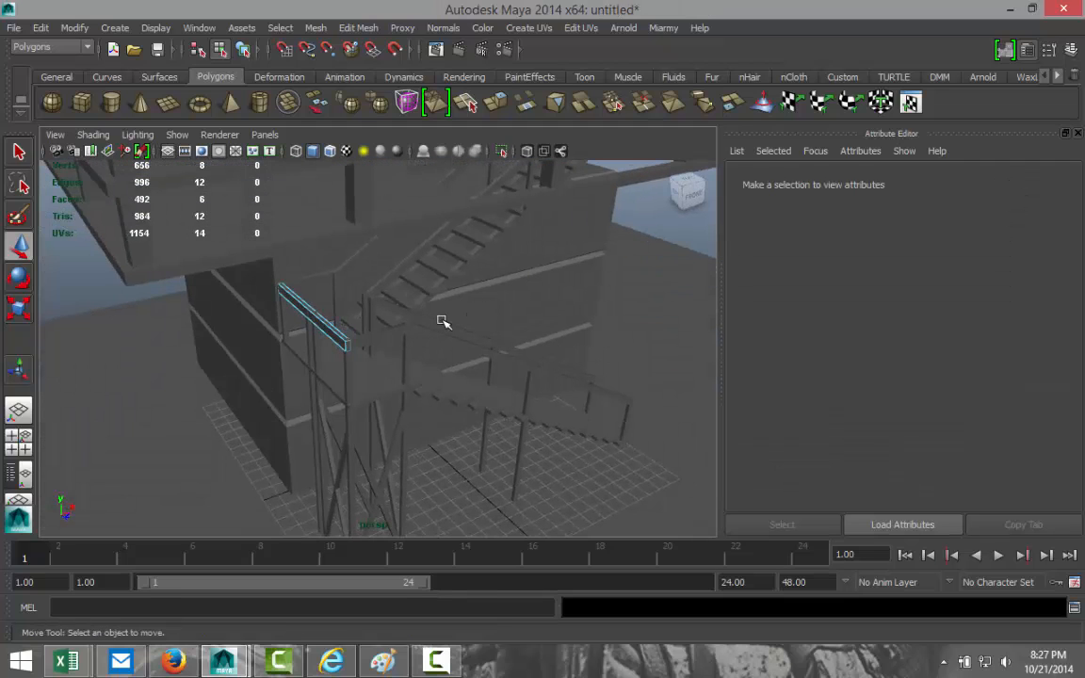
{"action": "right_click", "coordinate": [332, 330]}
{"action": "right_click_drag", "start_coordinate": [353, 317], "coordinate": [341, 310]}
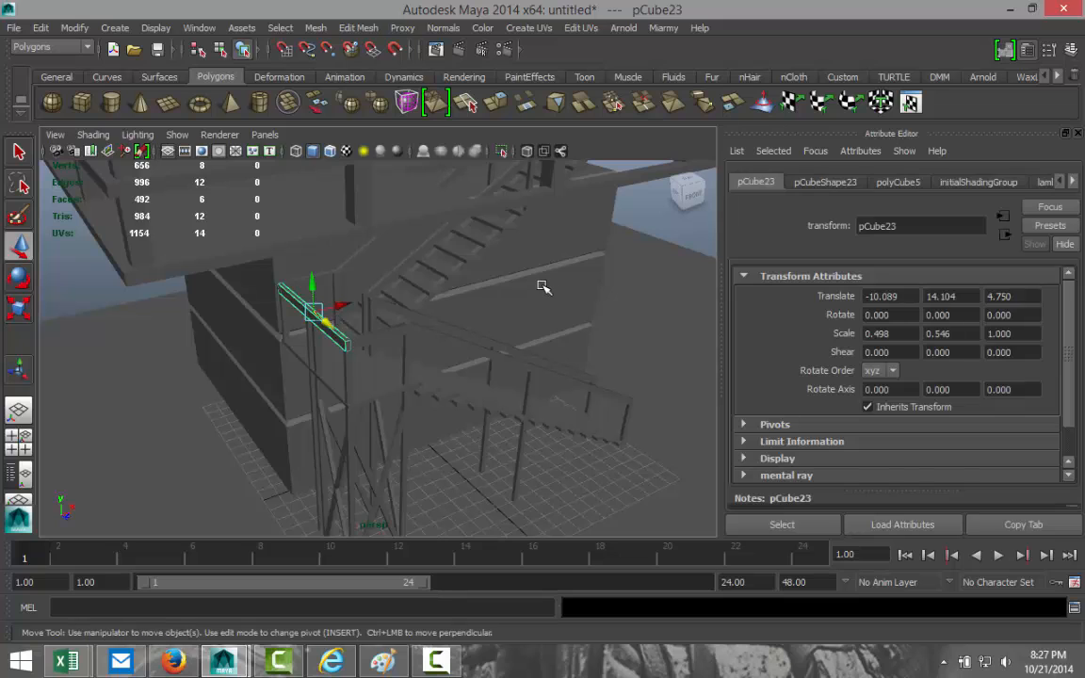
{"action": "key", "text": "ctrl+d"}
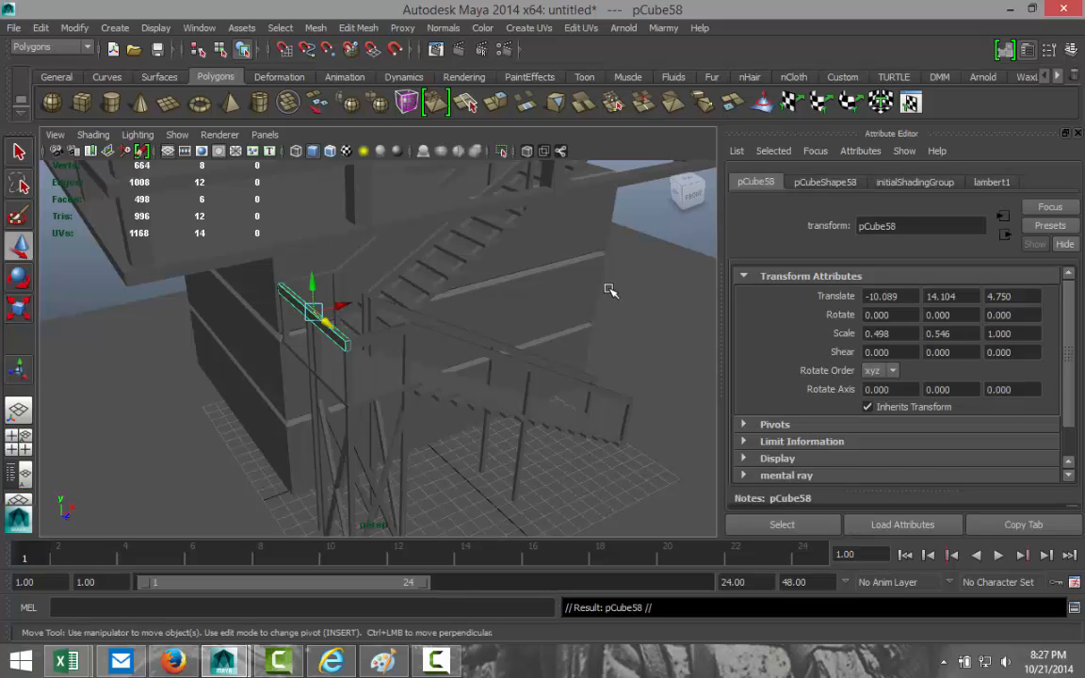
{"action": "right_click_drag", "start_coordinate": [611, 290], "coordinate": [481, 336], "text": "alt"}
{"action": "left_click_drag", "start_coordinate": [366, 321], "coordinate": [565, 288]}
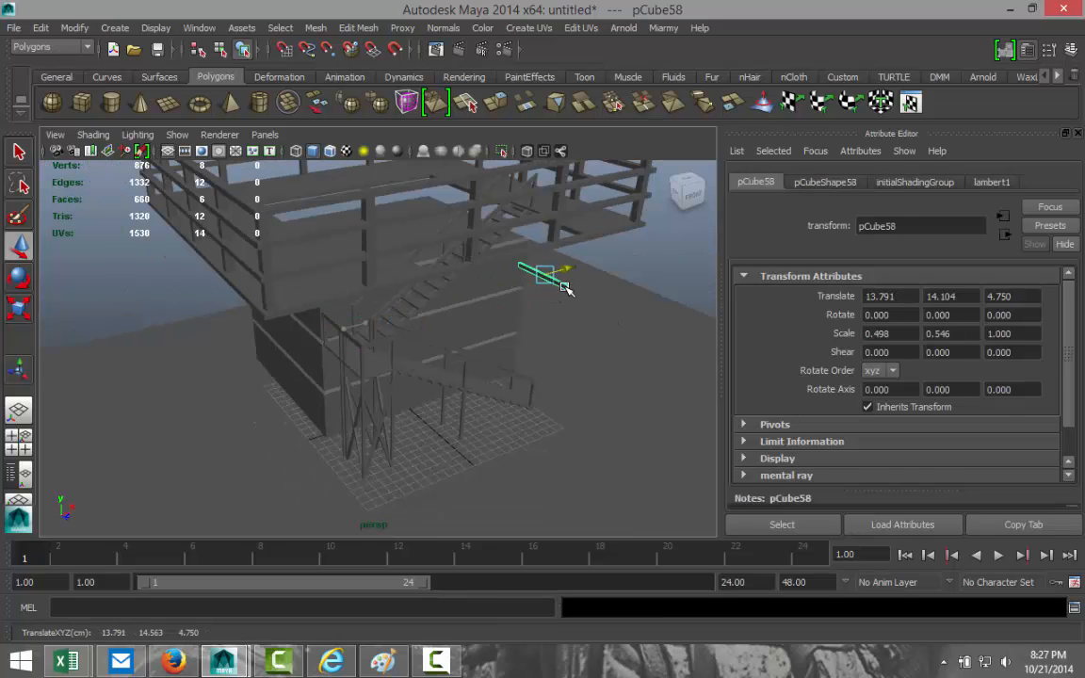
{"action": "left_click_drag", "start_coordinate": [553, 246], "coordinate": [550, 162]}
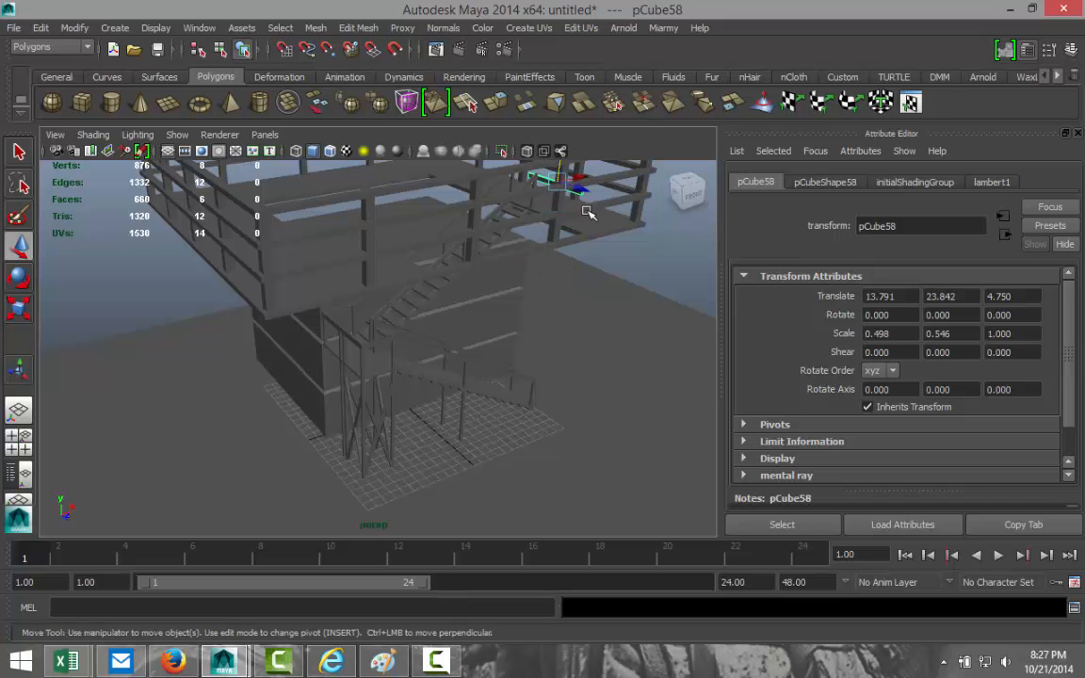
Shorten the copied rail to a Z scale of 0.417 and move it over the upper landing, at about X 11.501, Z 5.959.
{"action": "right_click_drag", "start_coordinate": [550, 167], "coordinate": [586, 213], "text": "alt"}
{"action": "left_click_drag", "start_coordinate": [586, 213], "coordinate": [315, 310], "text": "alt"}
{"action": "key", "text": "r"}
{"action": "key", "text": "w"}
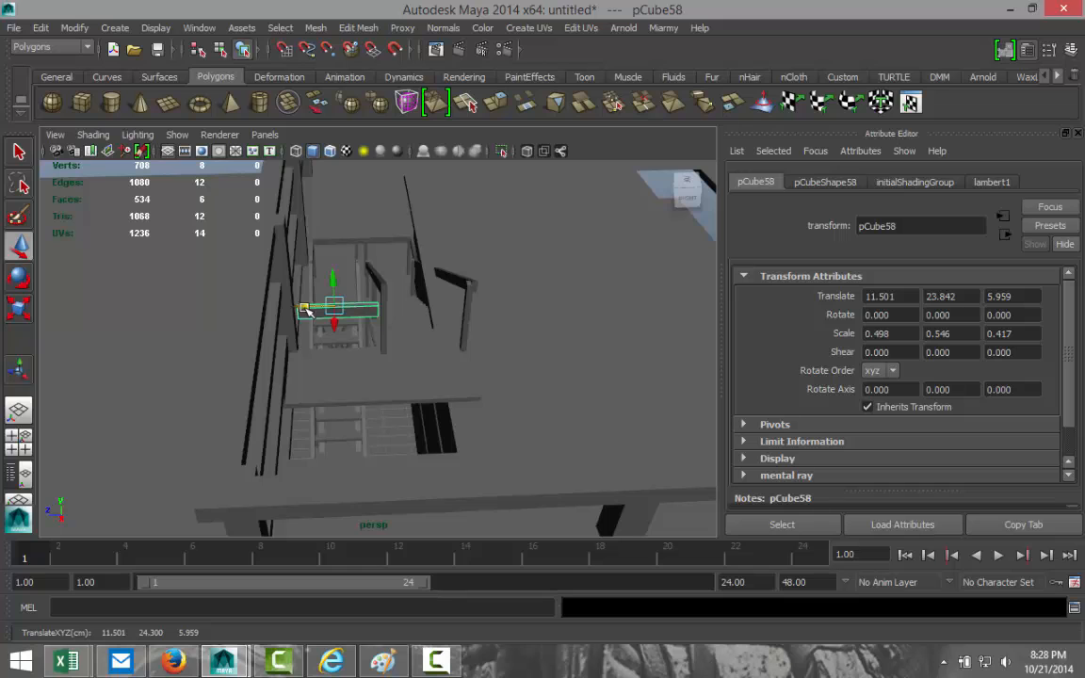
Align the copied rail with the landing's edge in a wireframe top view, at about X 11.389, Z 6.608.
{"action": "left_click", "coordinate": [22, 439]}
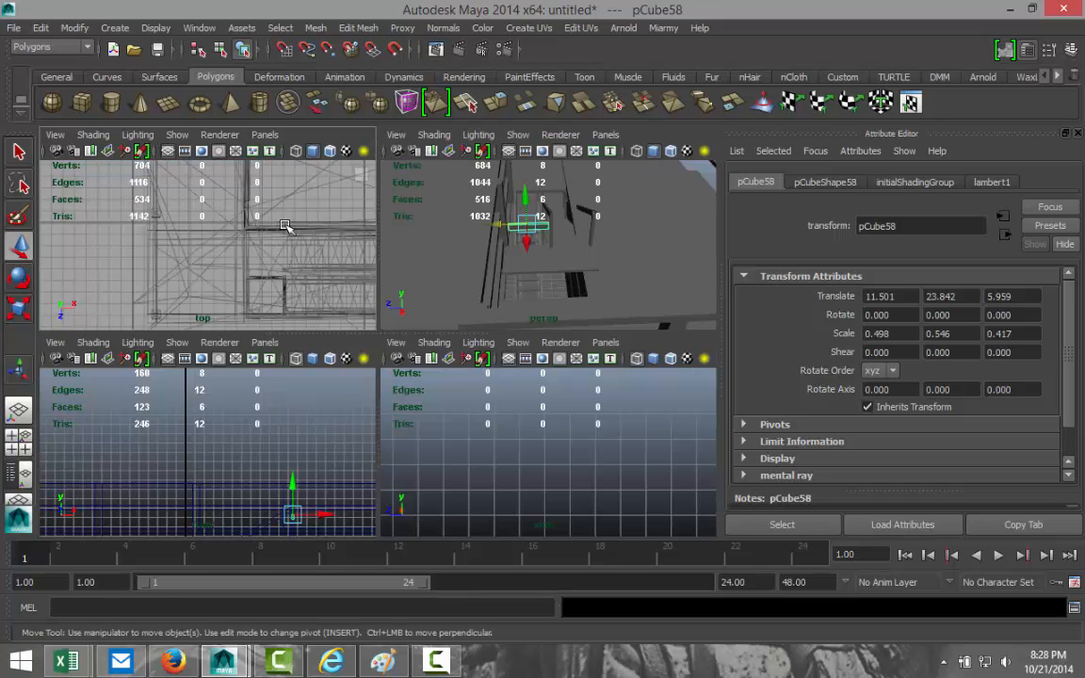
{"action": "key", "text": "space"}
{"action": "key", "text": "f"}
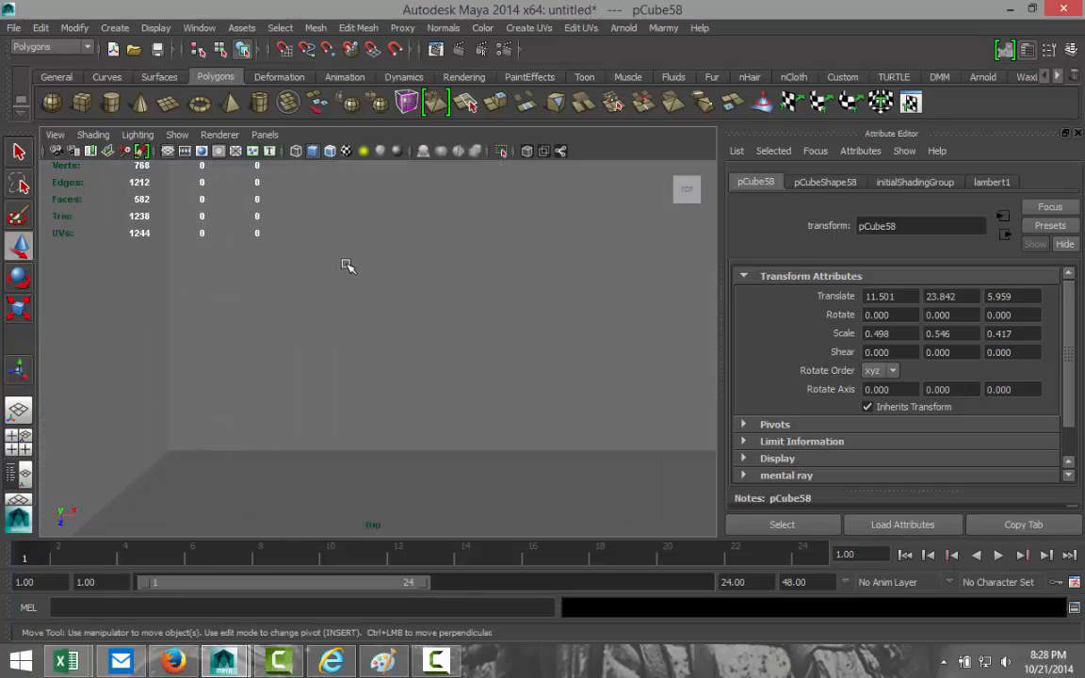
{"action": "key", "text": "4"}
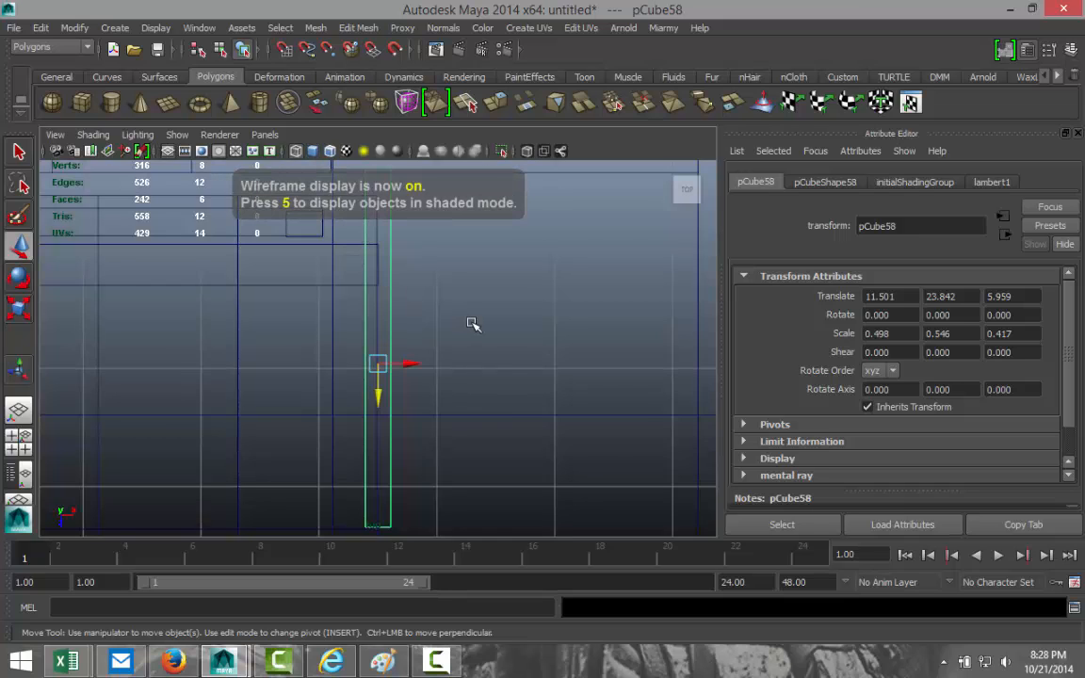
{"action": "scroll", "coordinate": [473, 324], "scroll_direction": "up", "scroll_amount": 6}
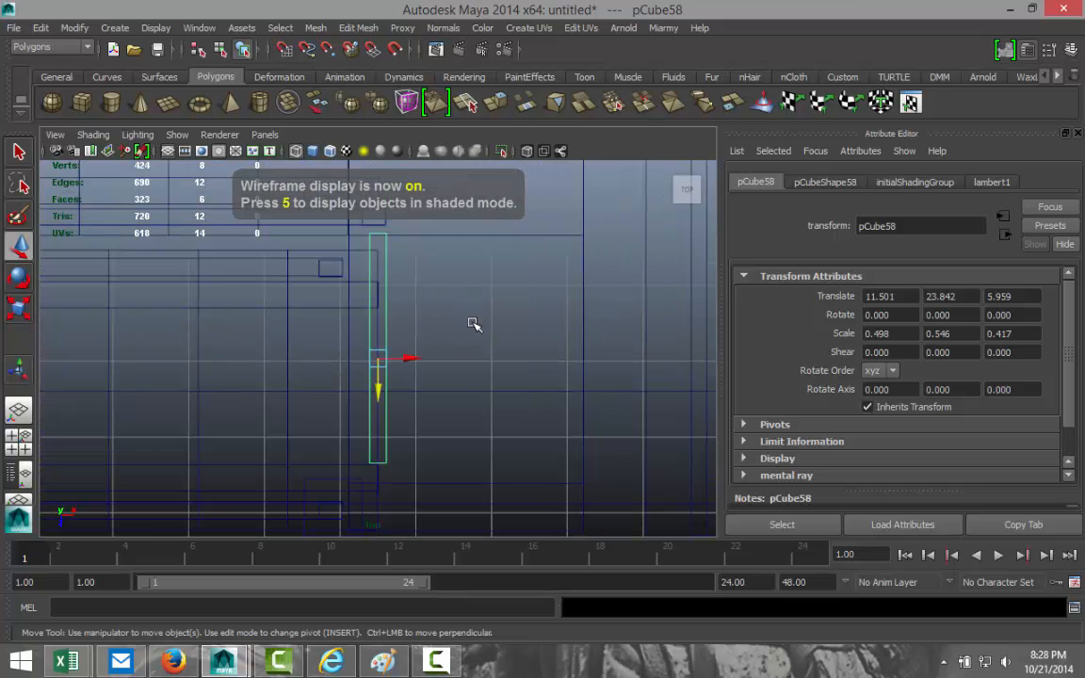
{"action": "middle_click_drag", "start_coordinate": [477, 307], "coordinate": [508, 241], "text": "alt"}
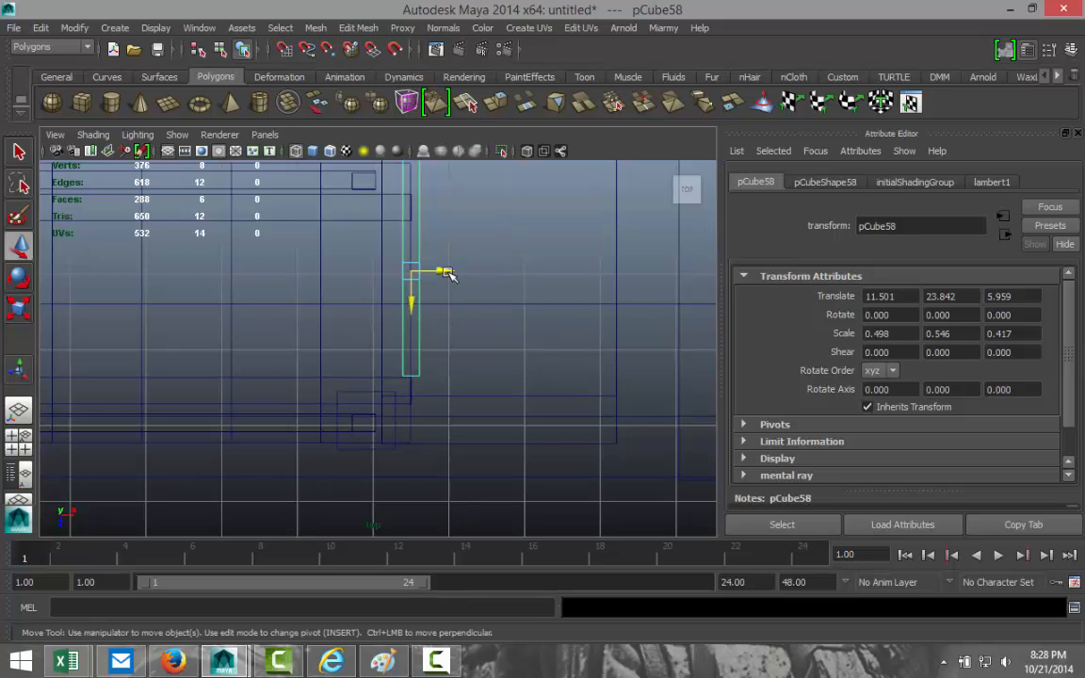
{"action": "left_click_drag", "start_coordinate": [449, 273], "coordinate": [440, 275]}
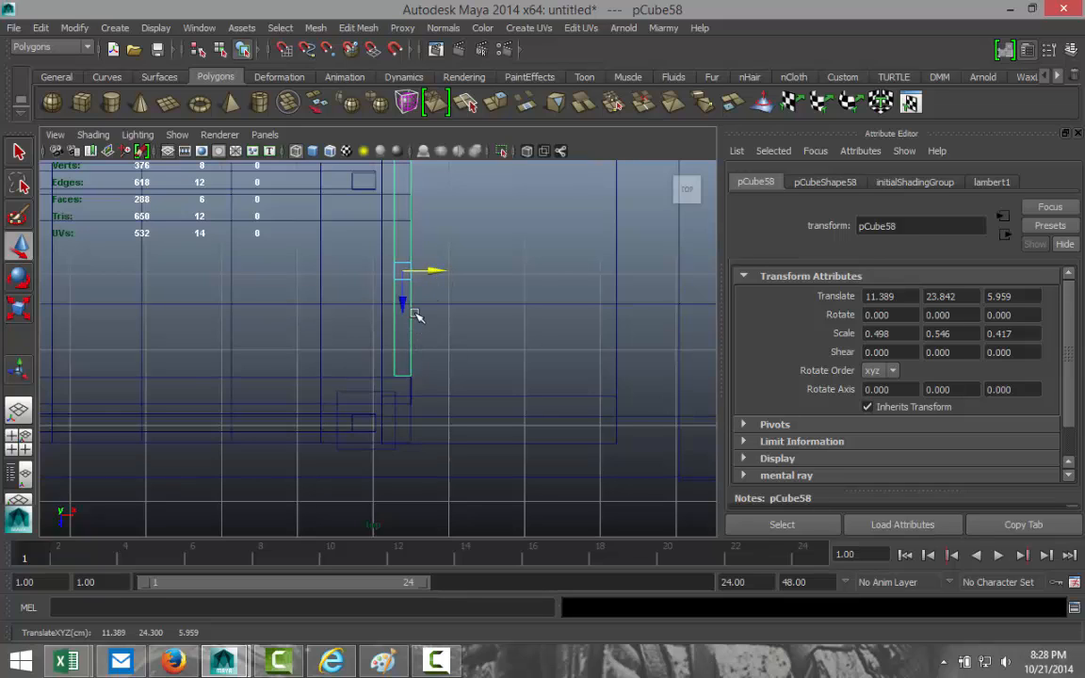
{"action": "left_click_drag", "start_coordinate": [406, 312], "coordinate": [408, 352]}
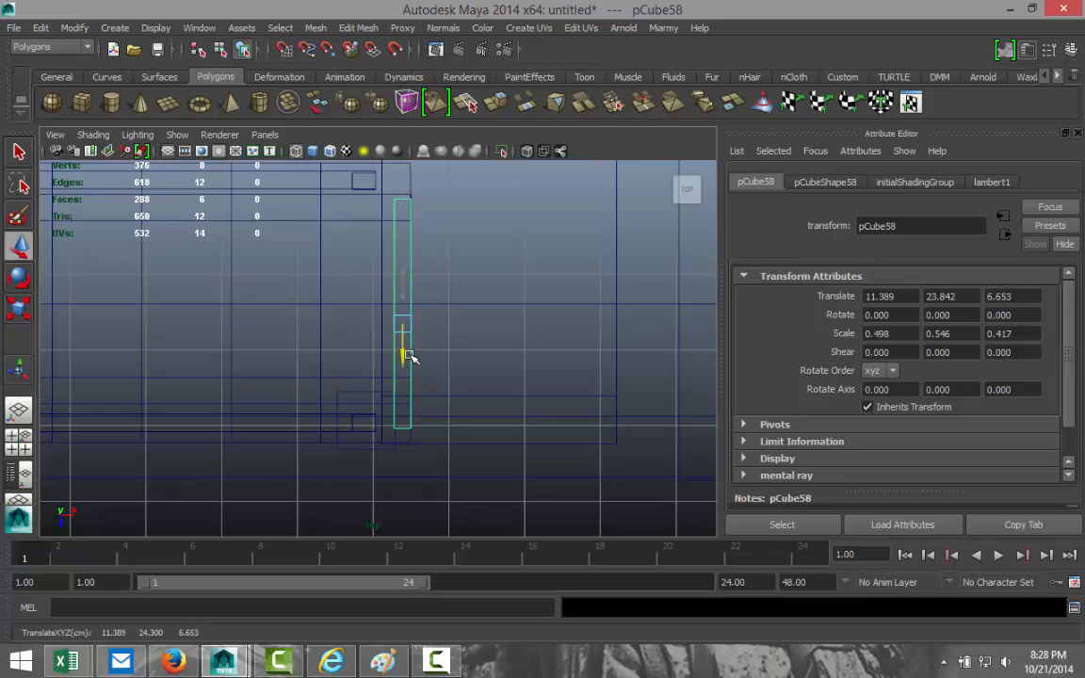
{"action": "key", "text": "space"}
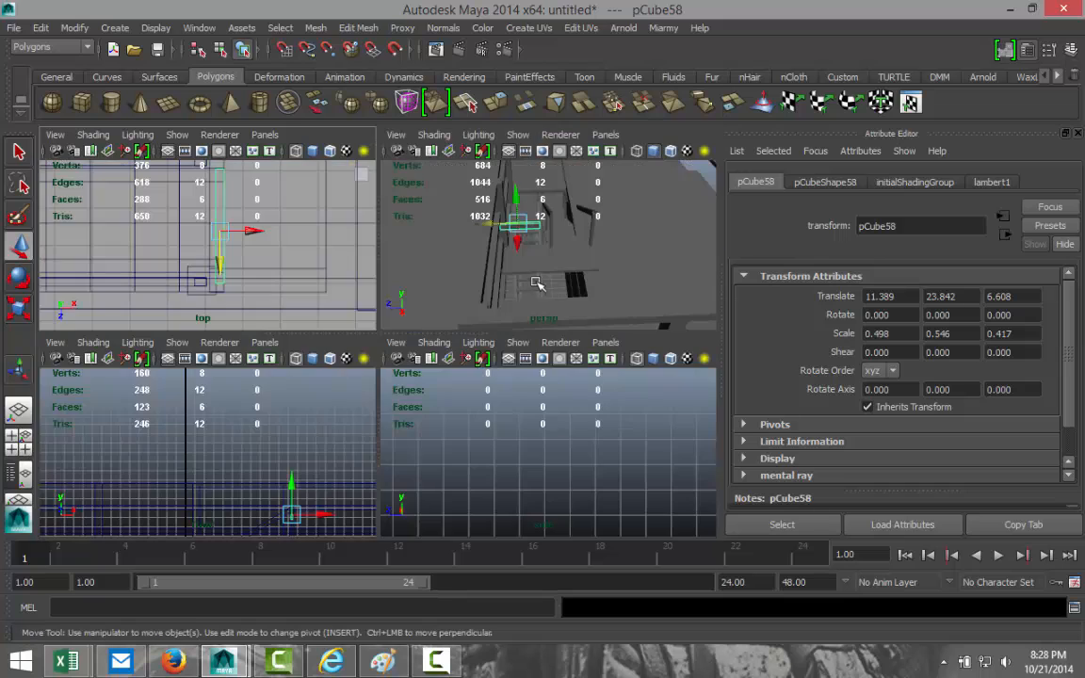
Position the copied rail between the deck post and the stair railing post, at about X 11.444, Y 24.651, Z 5.825.
{"action": "key", "text": "space"}
{"action": "key", "text": "f"}
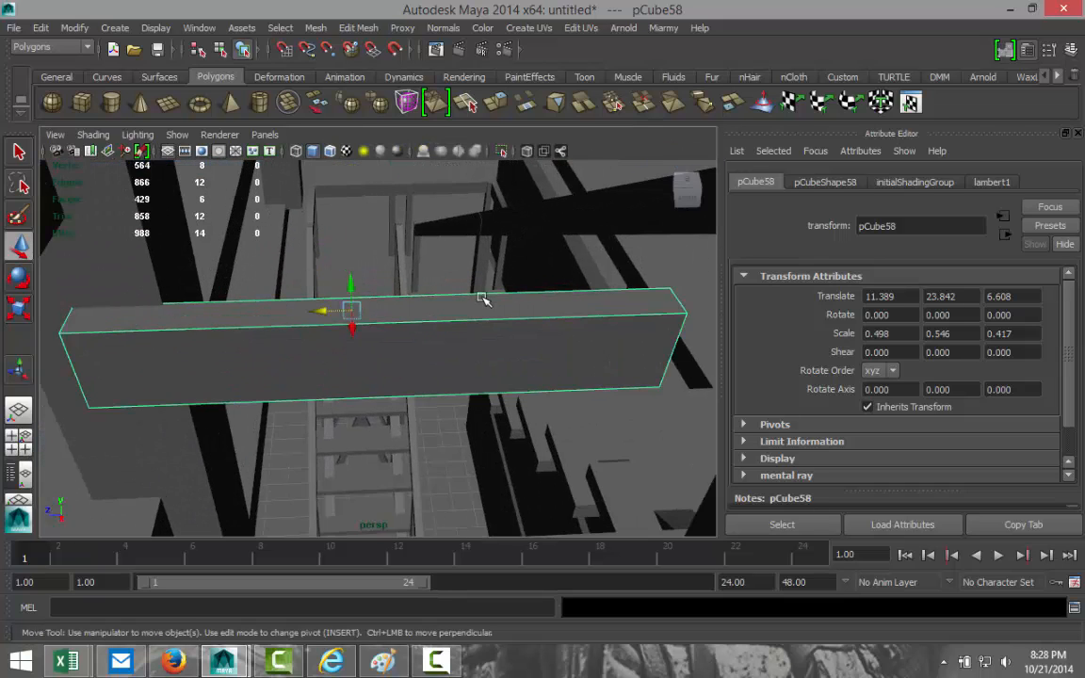
{"action": "left_click_drag", "start_coordinate": [391, 392], "coordinate": [382, 416], "text": "alt"}
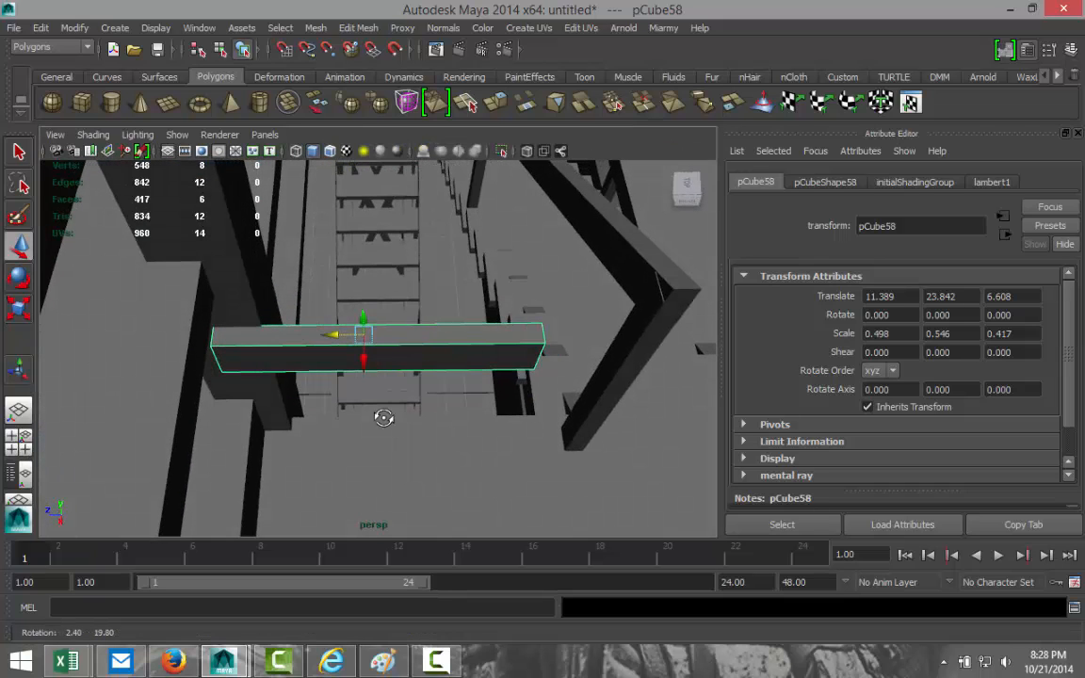
{"action": "left_click_drag", "start_coordinate": [336, 337], "coordinate": [453, 379]}
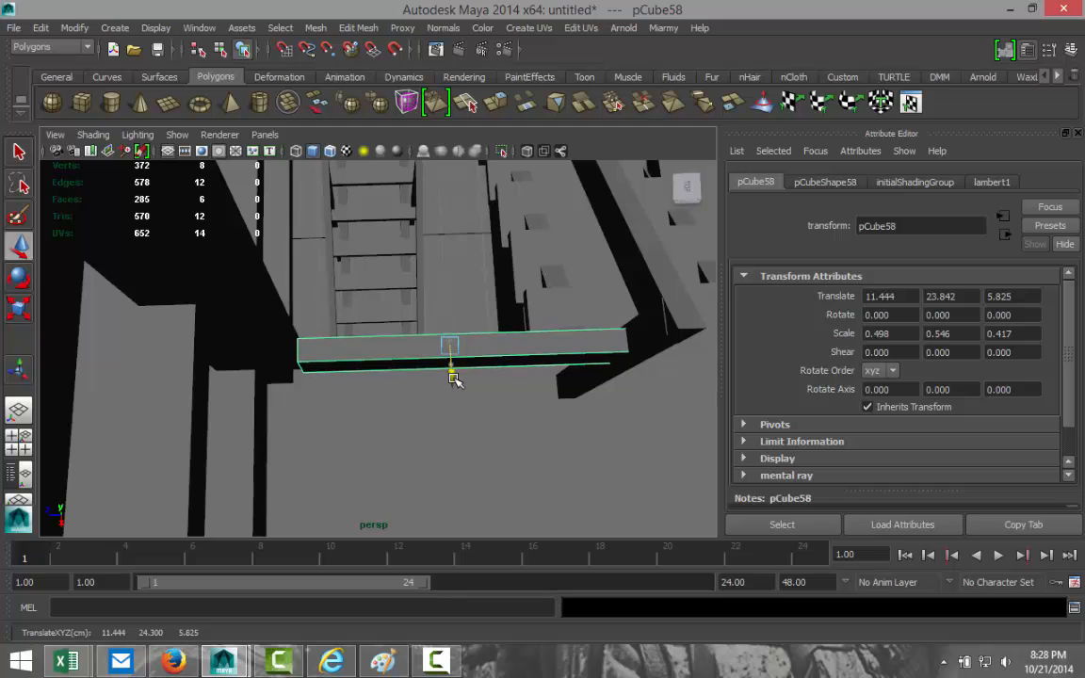
{"action": "left_click_drag", "start_coordinate": [579, 405], "coordinate": [595, 350], "text": "alt"}
{"action": "left_click_drag", "start_coordinate": [454, 310], "coordinate": [406, 320]}
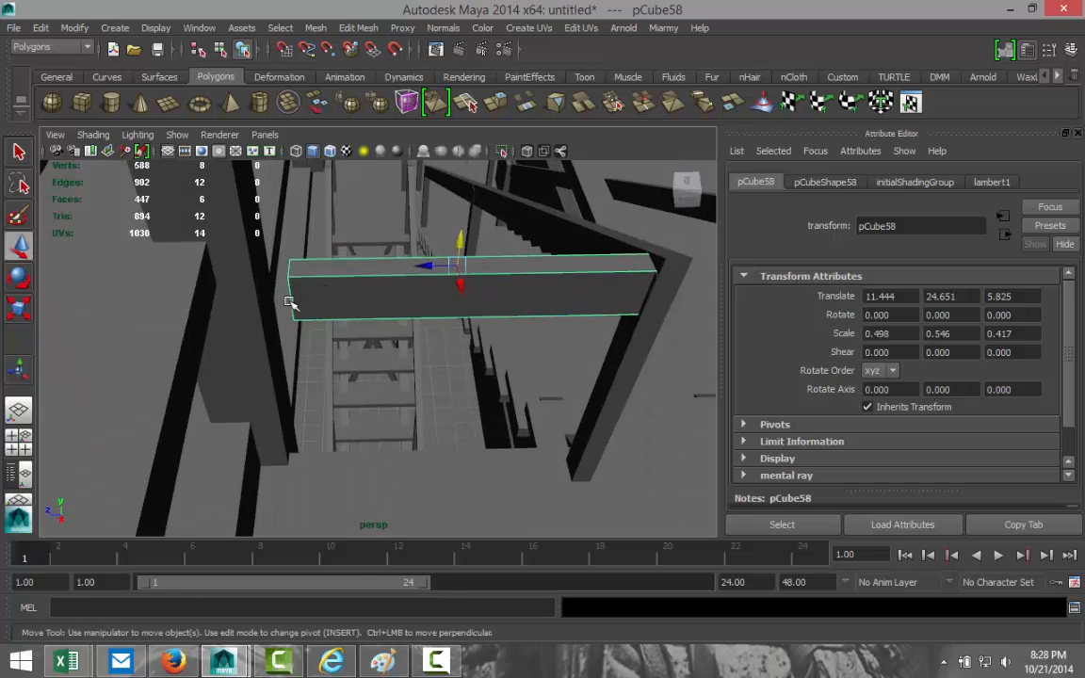
Adjust the vertices at the rail's deck-post end to meet the post, and move the whole rail to about X 11.486, Y 24.807.
{"action": "right_click_drag", "start_coordinate": [289, 303], "coordinate": [244, 302]}
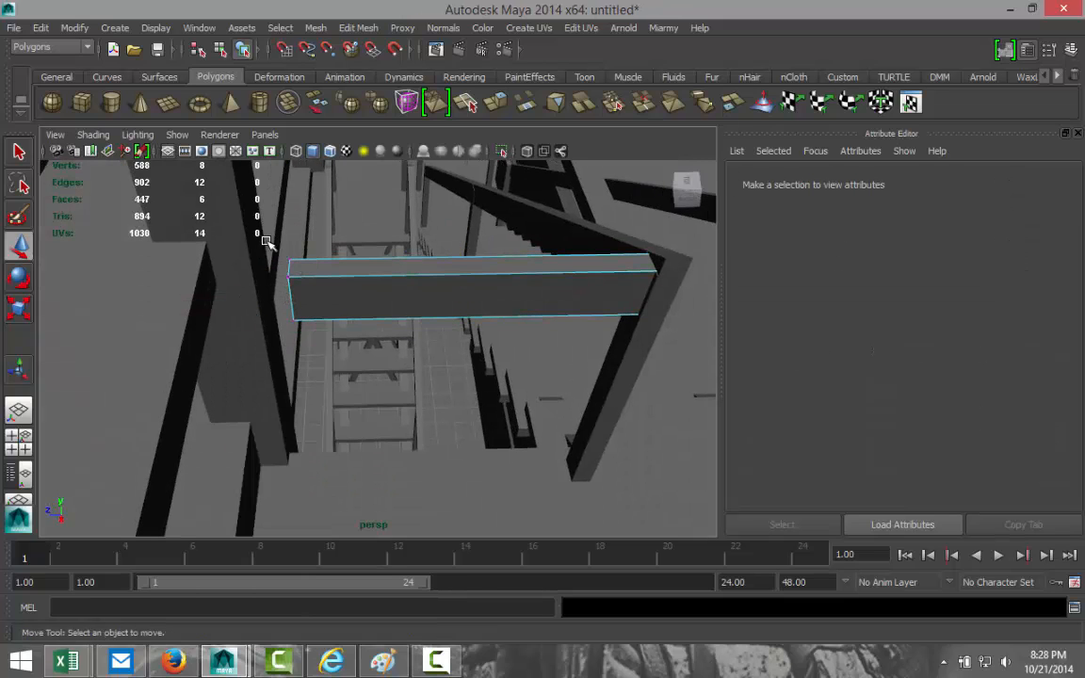
{"action": "left_click_drag", "start_coordinate": [239, 218], "coordinate": [311, 338]}
{"action": "left_click_drag", "start_coordinate": [266, 293], "coordinate": [354, 309]}
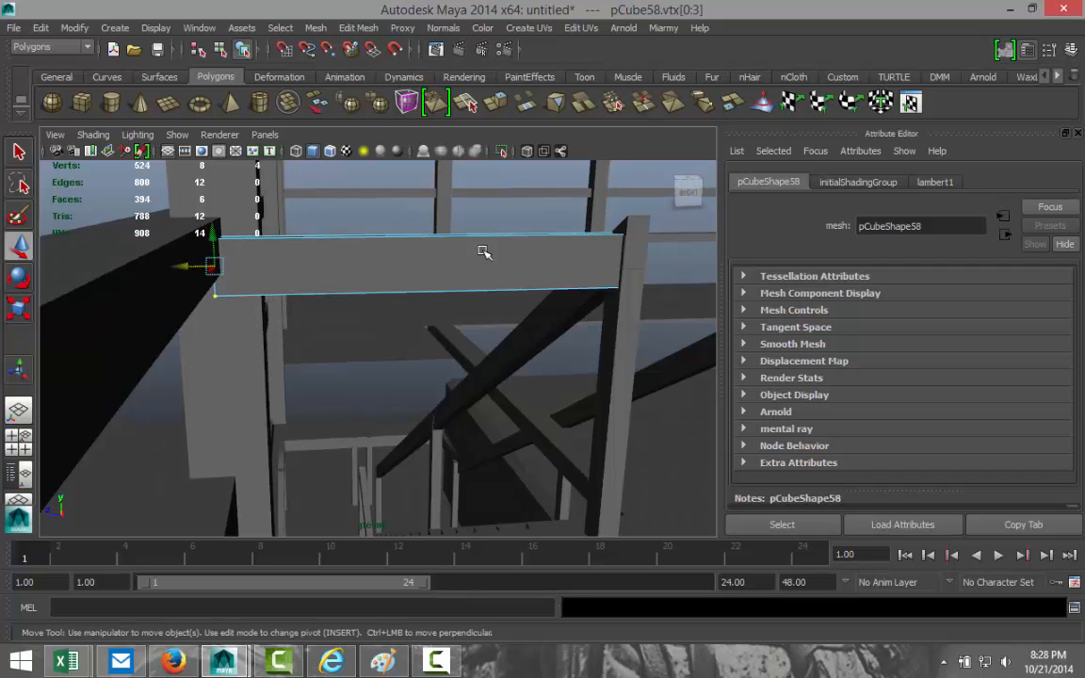
{"action": "right_click_drag", "start_coordinate": [499, 265], "coordinate": [558, 243]}
{"action": "left_click_drag", "start_coordinate": [443, 216], "coordinate": [500, 297]}
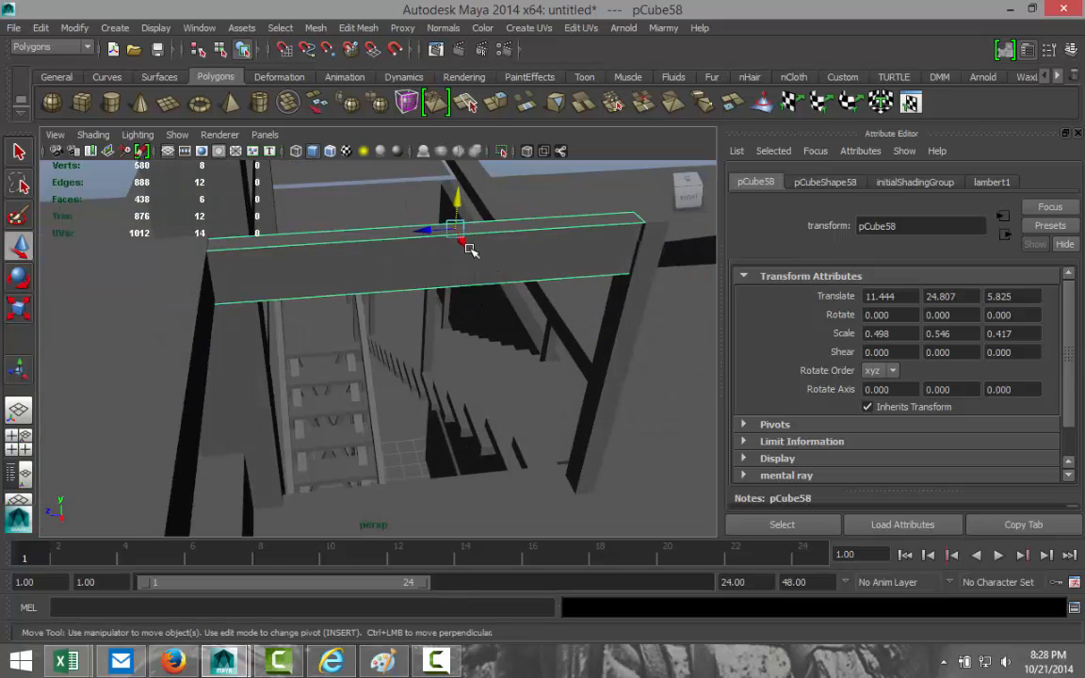
{"action": "left_click_drag", "start_coordinate": [466, 244], "coordinate": [404, 279]}
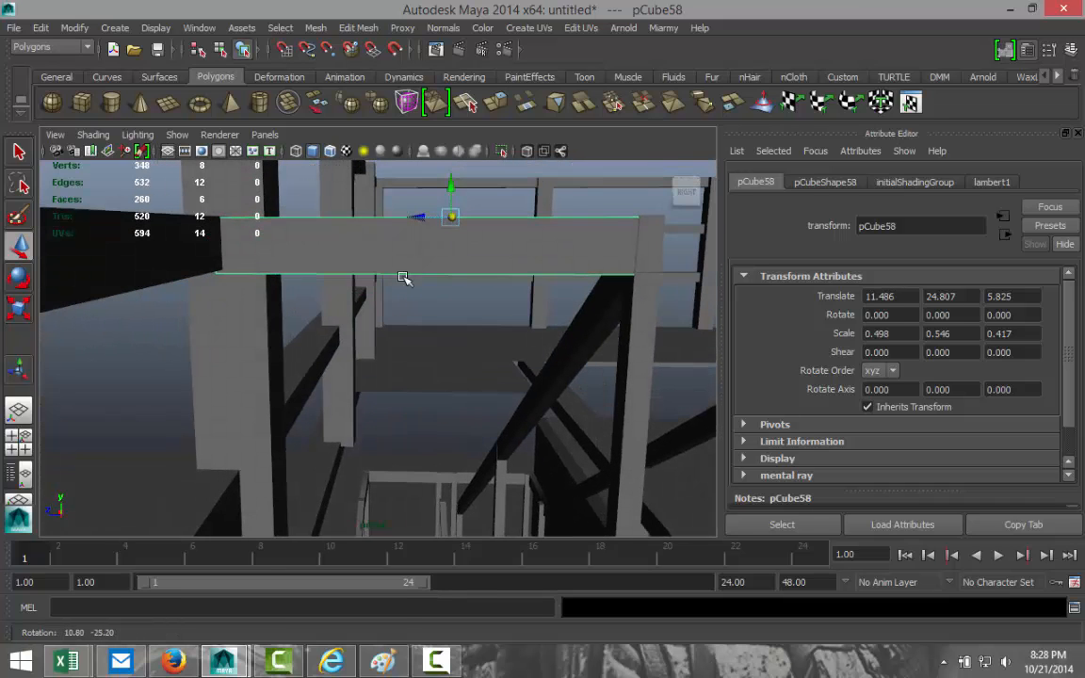
Duplicate the fitted rail and lower the copy to just above the landing floor, at about Y 22.300.
{"action": "left_click", "coordinate": [262, 354]}
{"action": "mouse_move", "coordinate": [261, 354]}
{"action": "left_mouse_down", "text": "alt"}
{"action": "mouse_move", "coordinate": [245, 361]}
{"action": "mouse_move", "coordinate": [279, 354]}
{"action": "left_mouse_up", "text": "alt"}
{"action": "mouse_move", "coordinate": [327, 392]}
{"action": "left_mouse_down", "text": "alt"}
{"action": "mouse_move", "coordinate": [487, 450]}
{"action": "mouse_move", "coordinate": [308, 412]}
{"action": "mouse_move", "coordinate": [314, 395]}
{"action": "mouse_move", "coordinate": [320, 411]}
{"action": "left_mouse_up", "text": "alt"}
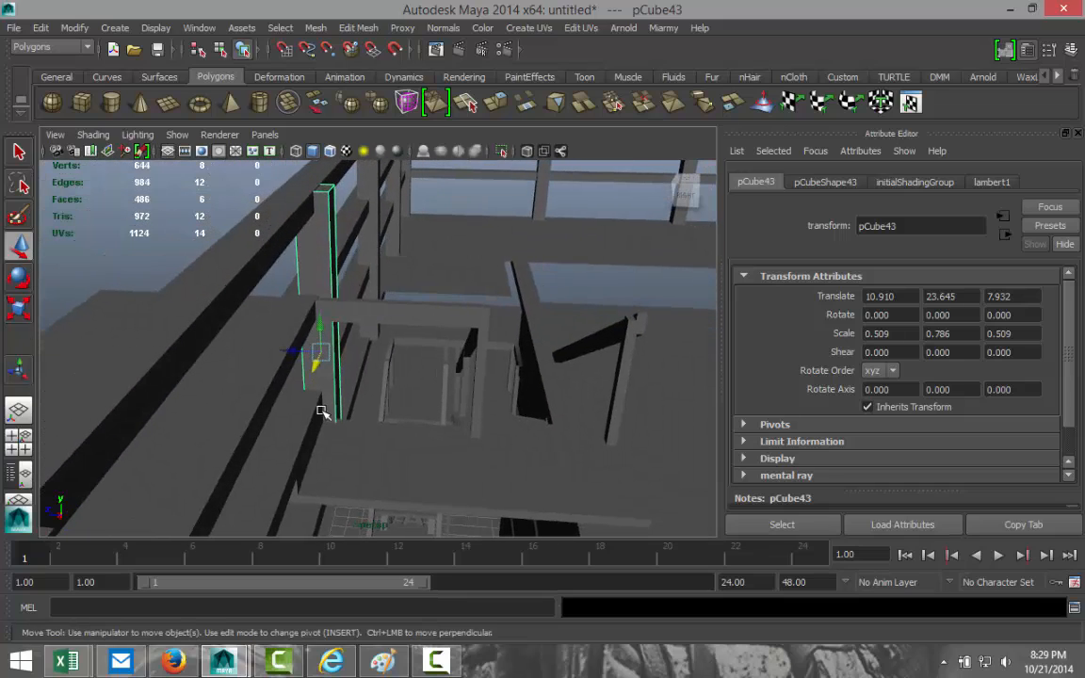
{"action": "left_click", "coordinate": [424, 320]}
{"action": "key", "text": "ctrl+d"}
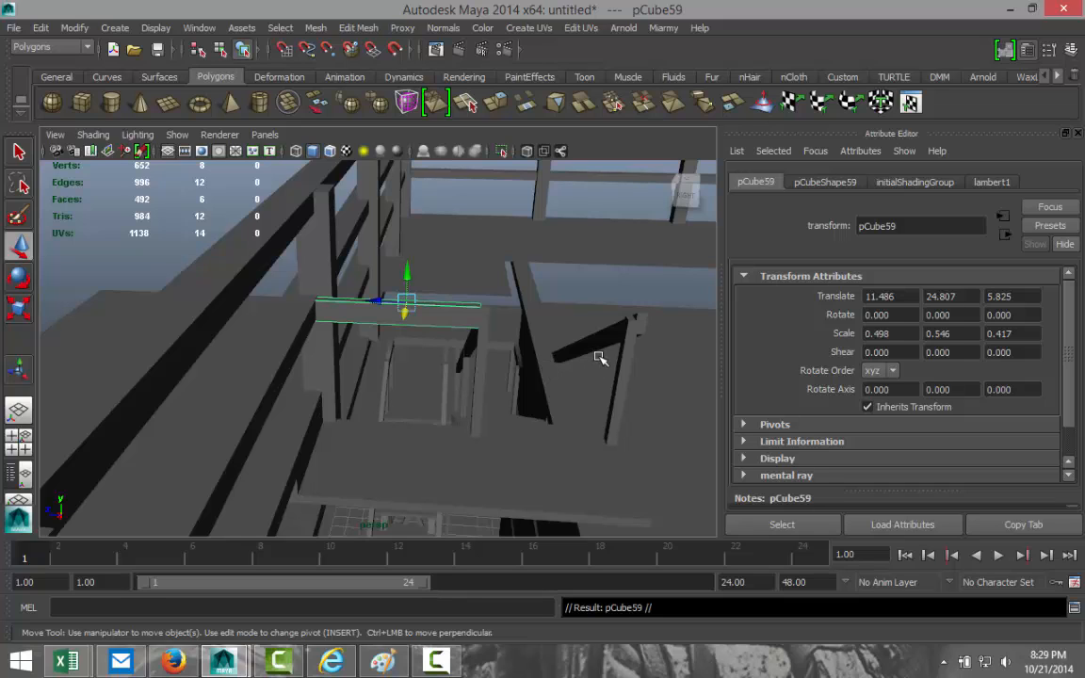
{"action": "left_click_drag", "start_coordinate": [406, 274], "coordinate": [423, 378]}
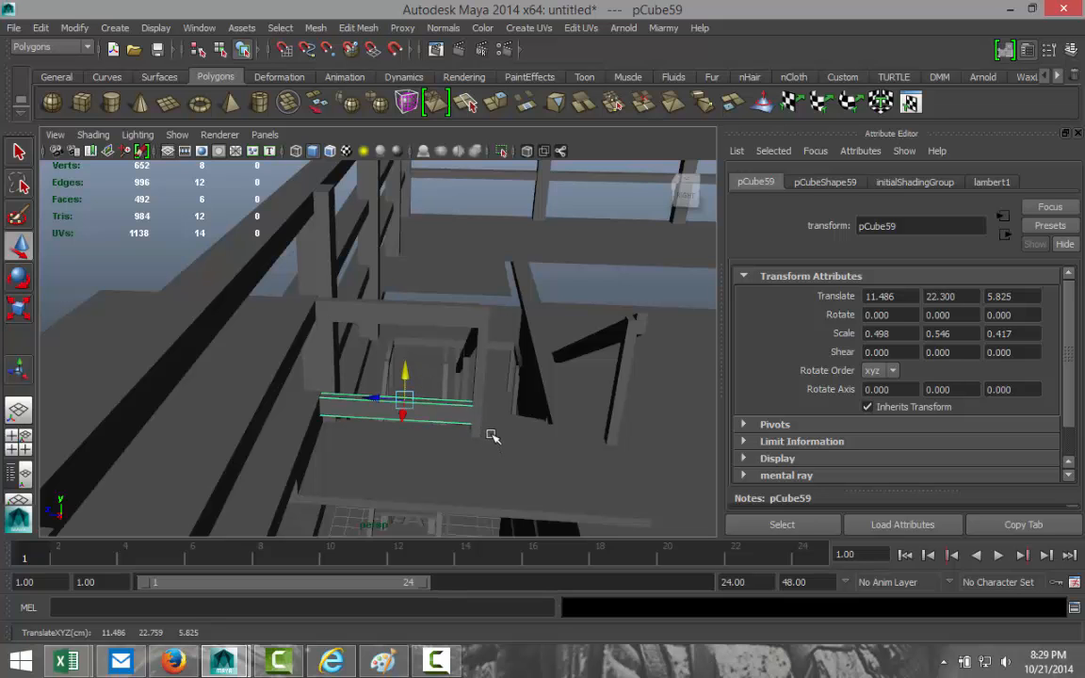
Extrude the upper landing's two outer side faces along X to extend its floor across to the deck railing.
{"action": "left_click_drag", "start_coordinate": [477, 443], "coordinate": [489, 376], "text": "alt"}
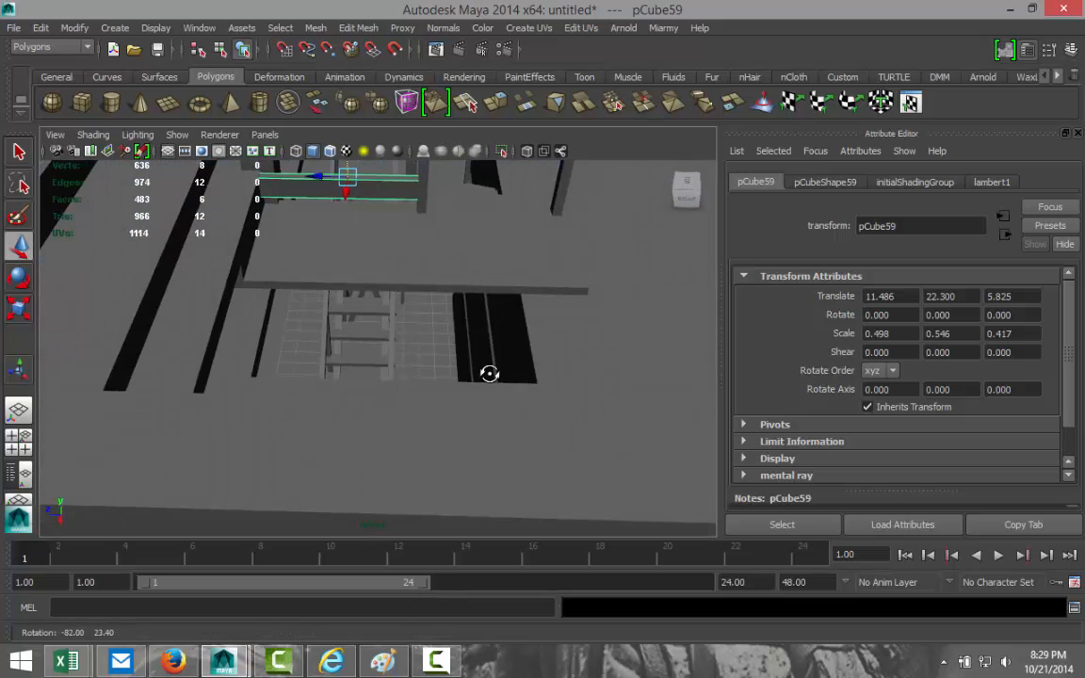
{"action": "scroll", "coordinate": [594, 371], "scroll_direction": "down", "scroll_amount": 3}
{"action": "left_click_drag", "start_coordinate": [641, 358], "coordinate": [463, 319], "text": "alt"}
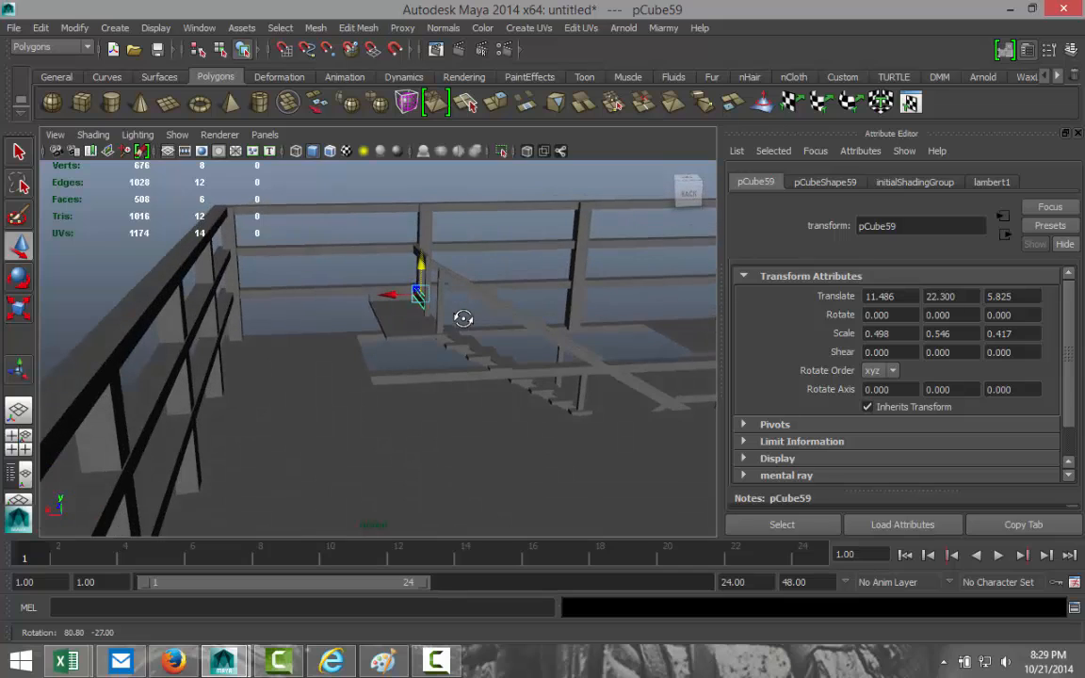
{"action": "left_click", "coordinate": [390, 332]}
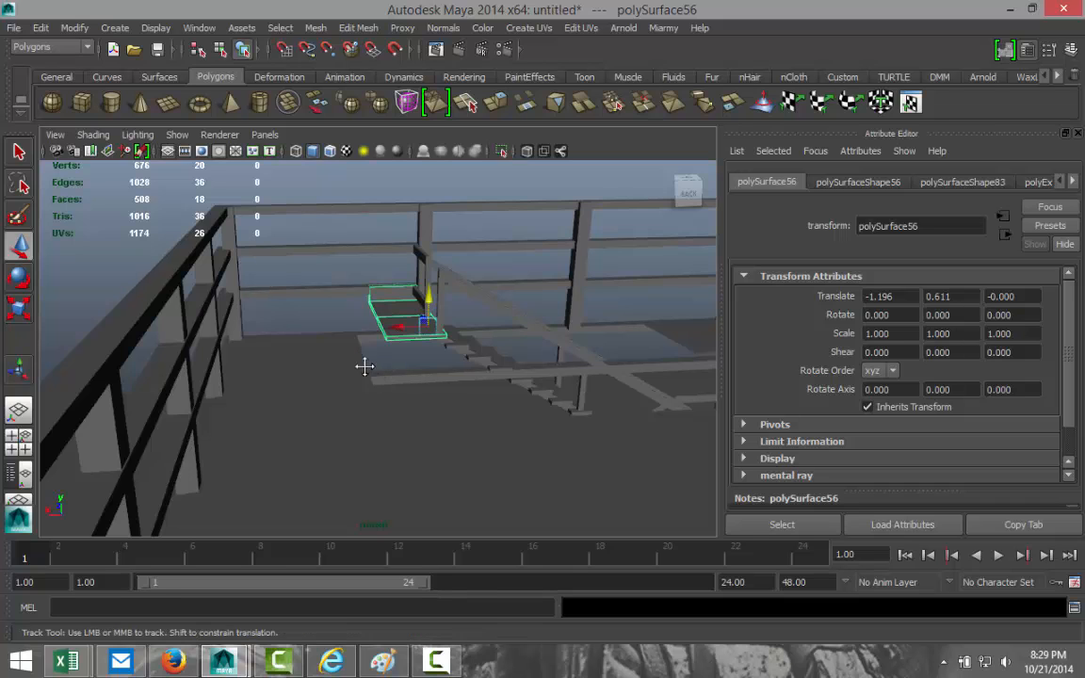
{"action": "left_click_drag", "start_coordinate": [364, 366], "coordinate": [441, 387], "text": "alt"}
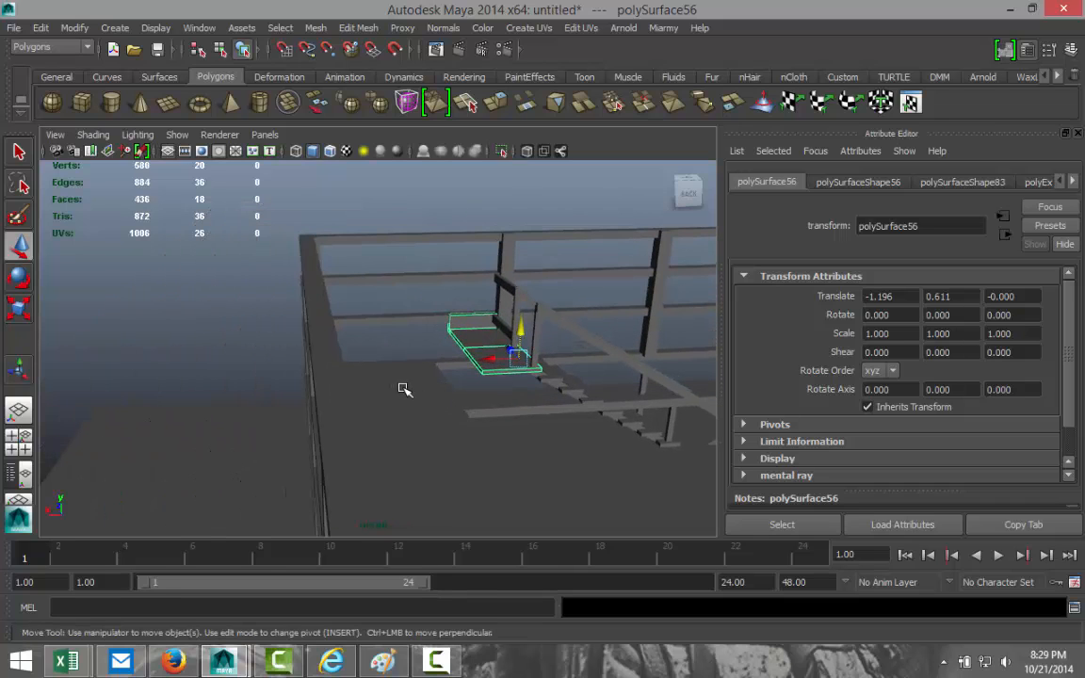
{"action": "left_click_drag", "start_coordinate": [434, 390], "coordinate": [375, 373], "text": "alt"}
{"action": "scroll", "coordinate": [506, 405], "scroll_direction": "up", "scroll_amount": 4}
{"action": "right_click", "coordinate": [368, 325]}
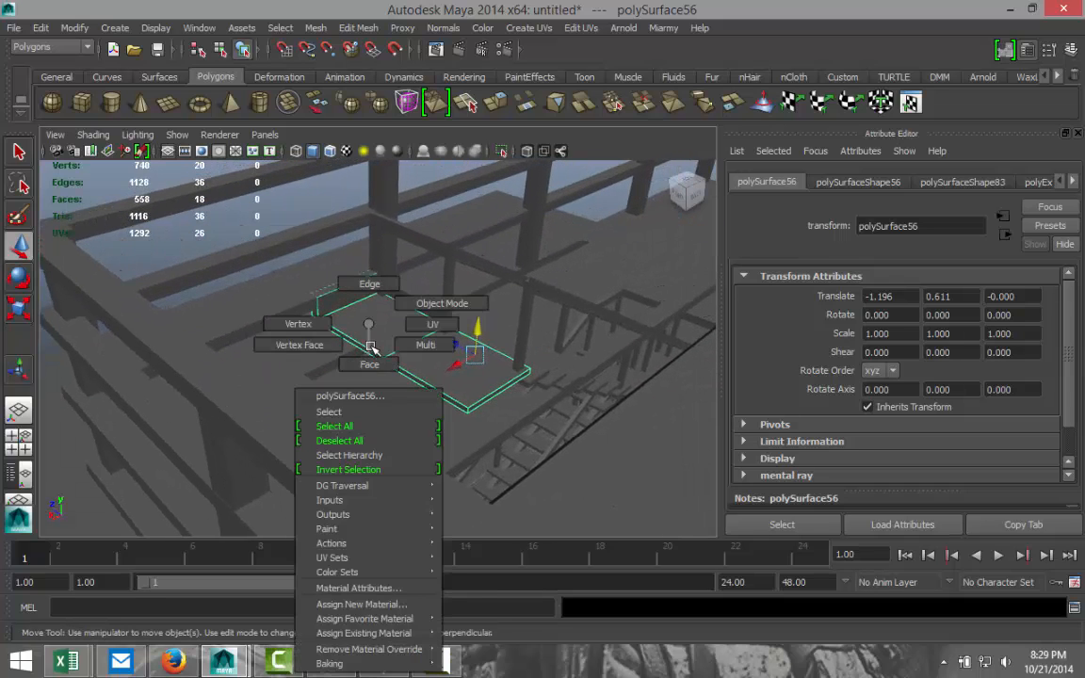
{"action": "left_click", "coordinate": [369, 365]}
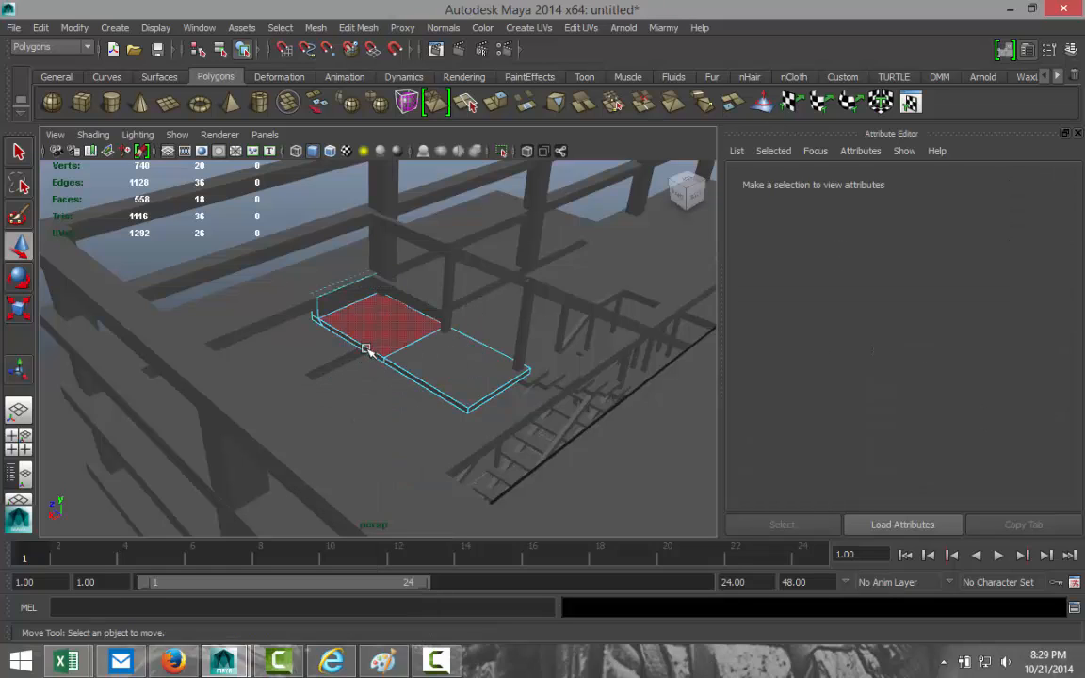
{"action": "left_click", "coordinate": [366, 351]}
{"action": "left_click", "coordinate": [377, 329], "text": "shift"}
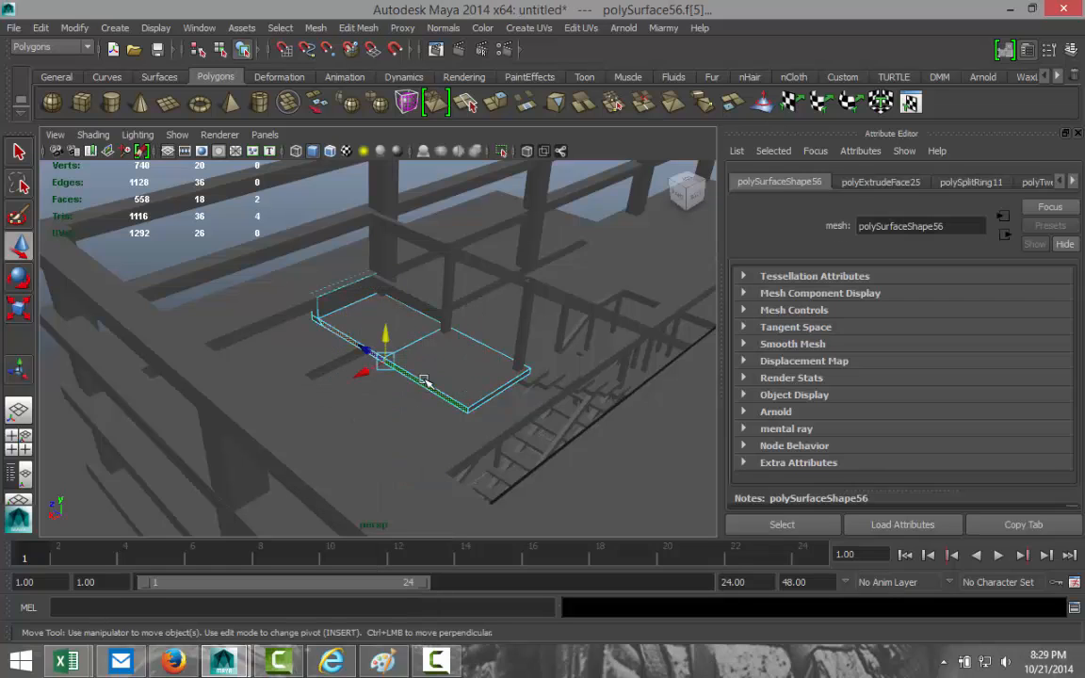
{"action": "left_click", "coordinate": [358, 28]}
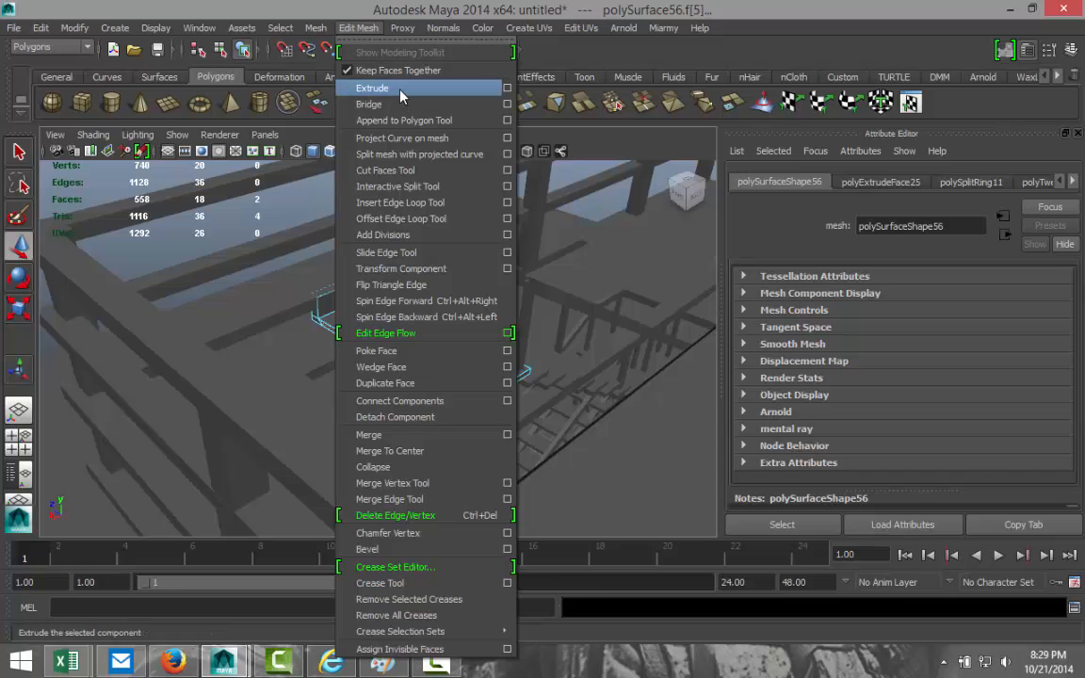
{"action": "left_click", "coordinate": [362, 85]}
{"action": "key", "text": "w"}
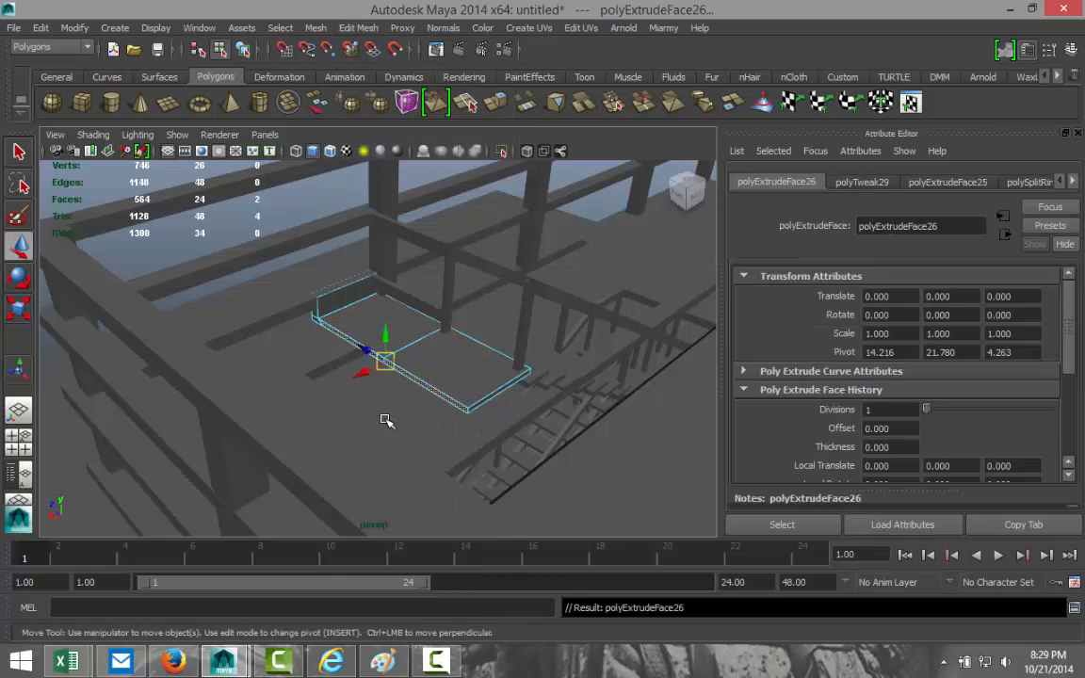
{"action": "mouse_move", "coordinate": [362, 375]}
{"action": "left_mouse_down"}
{"action": "mouse_move", "coordinate": [296, 407]}
{"action": "mouse_move", "coordinate": [472, 426]}
{"action": "mouse_move", "coordinate": [363, 394]}
{"action": "left_mouse_up"}
{"action": "left_click_drag", "start_coordinate": [314, 362], "coordinate": [274, 410]}
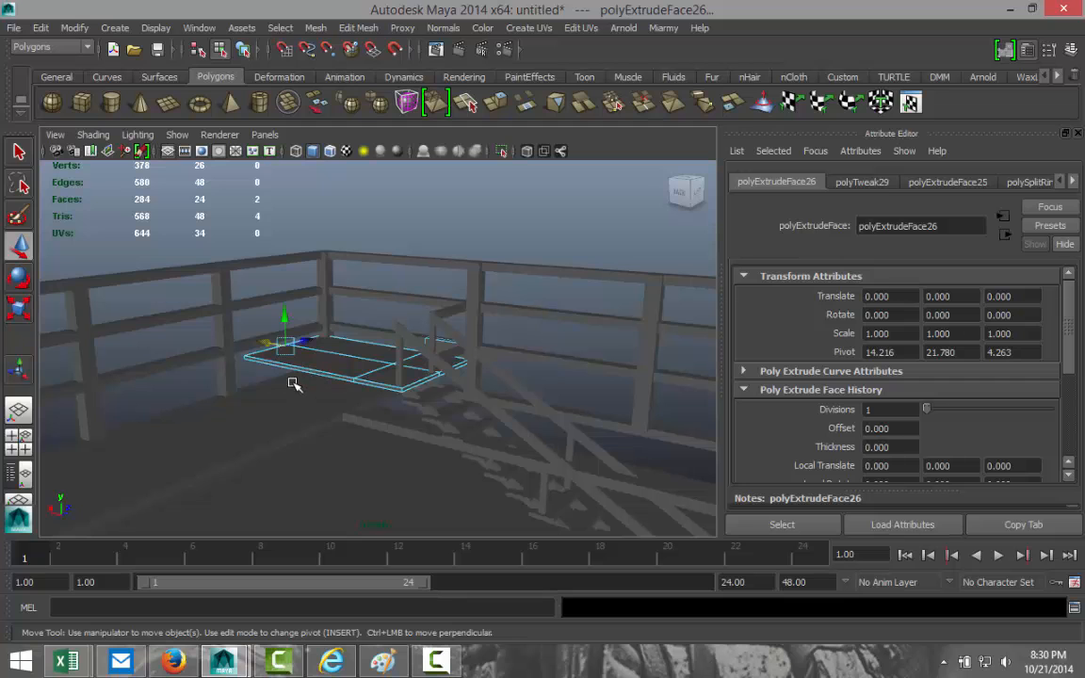
{"action": "left_click_drag", "start_coordinate": [307, 387], "coordinate": [223, 426], "text": "alt"}
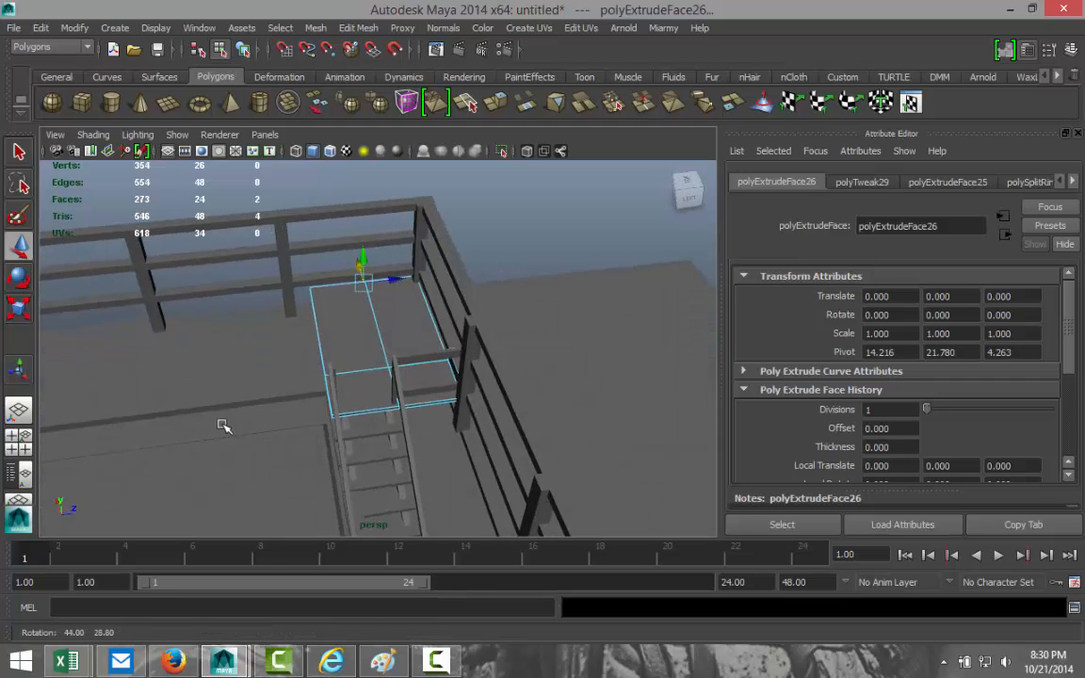
Insert an edge loop in the extended landing close to its long edge facing the deck.
{"action": "left_click", "coordinate": [355, 31]}
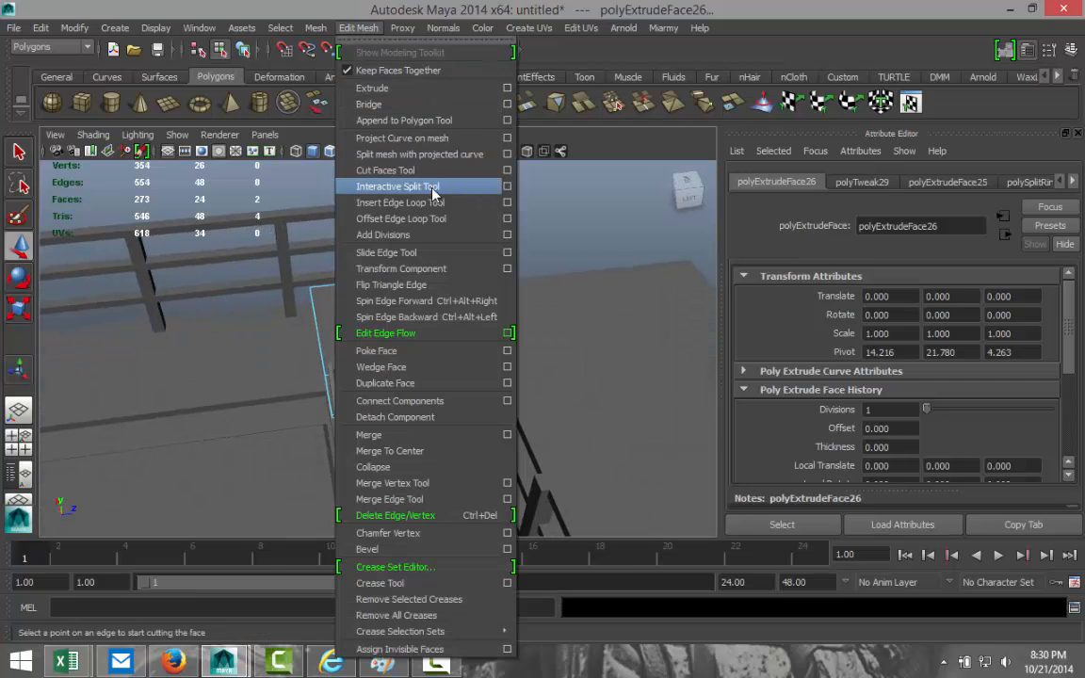
{"action": "left_click", "coordinate": [396, 200]}
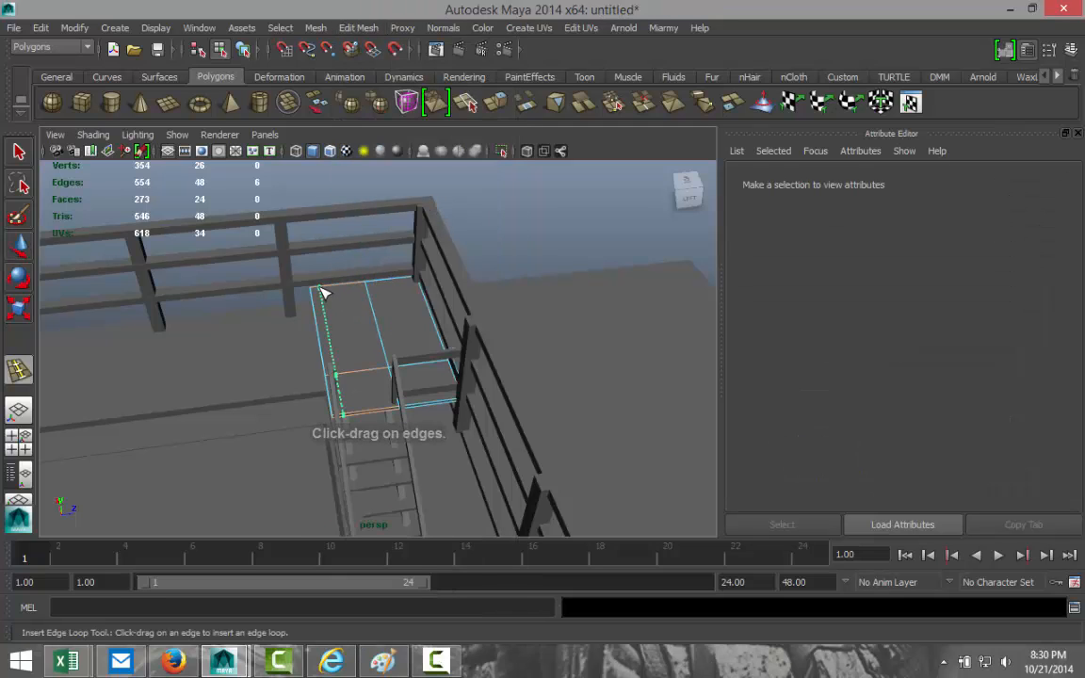
{"action": "left_click_drag", "start_coordinate": [322, 293], "coordinate": [324, 295]}
{"action": "left_click_drag", "start_coordinate": [254, 346], "coordinate": [374, 276], "text": "alt"}
{"action": "left_click_drag", "start_coordinate": [368, 318], "coordinate": [439, 294], "text": "alt"}
{"action": "key", "text": "4"}
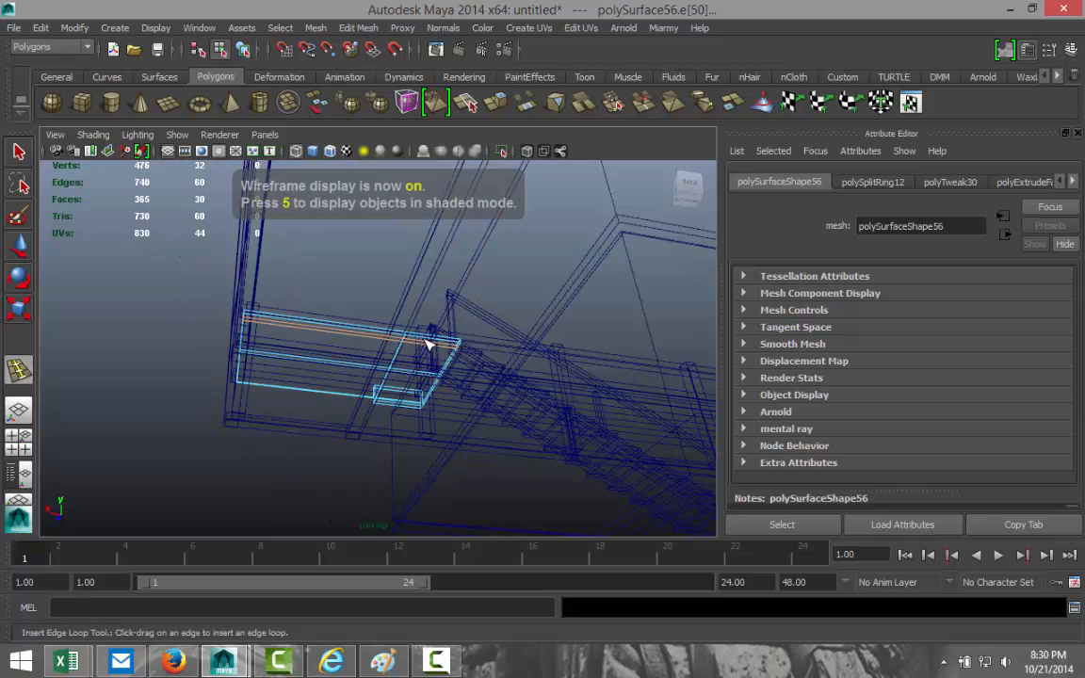
{"action": "scroll", "coordinate": [346, 348], "scroll_direction": "up", "scroll_amount": 5}
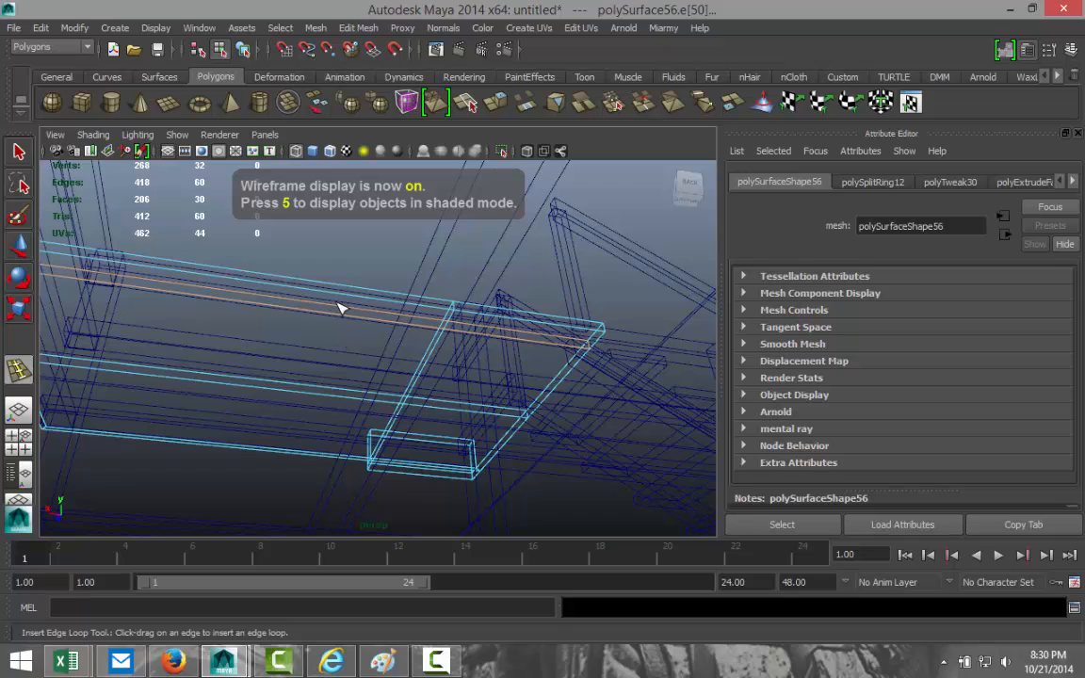
{"action": "right_click_drag", "start_coordinate": [342, 301], "coordinate": [347, 340]}
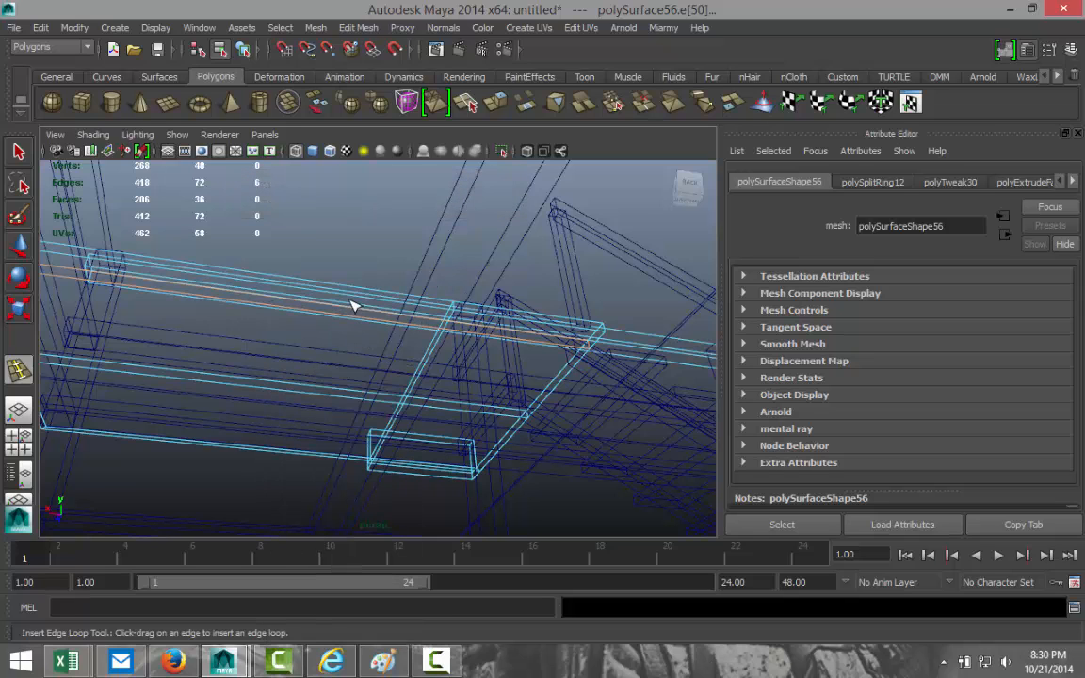
{"action": "left_click_drag", "start_coordinate": [323, 316], "coordinate": [336, 316]}
{"action": "key", "text": "ctrl+z"}
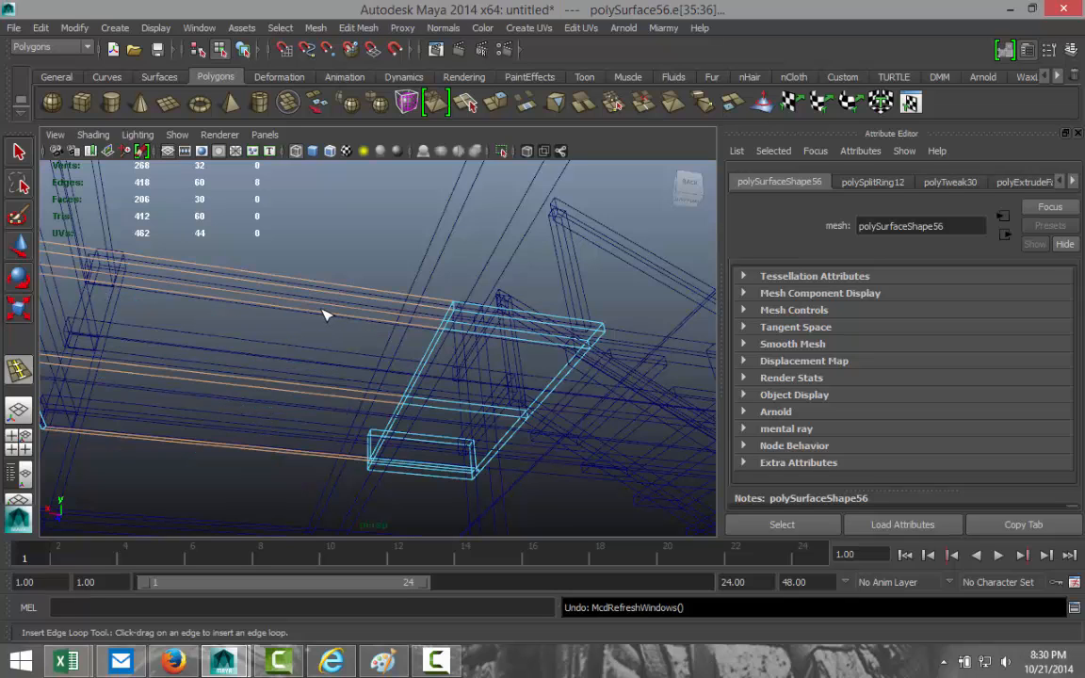
{"action": "right_click_drag", "start_coordinate": [336, 311], "coordinate": [341, 351]}
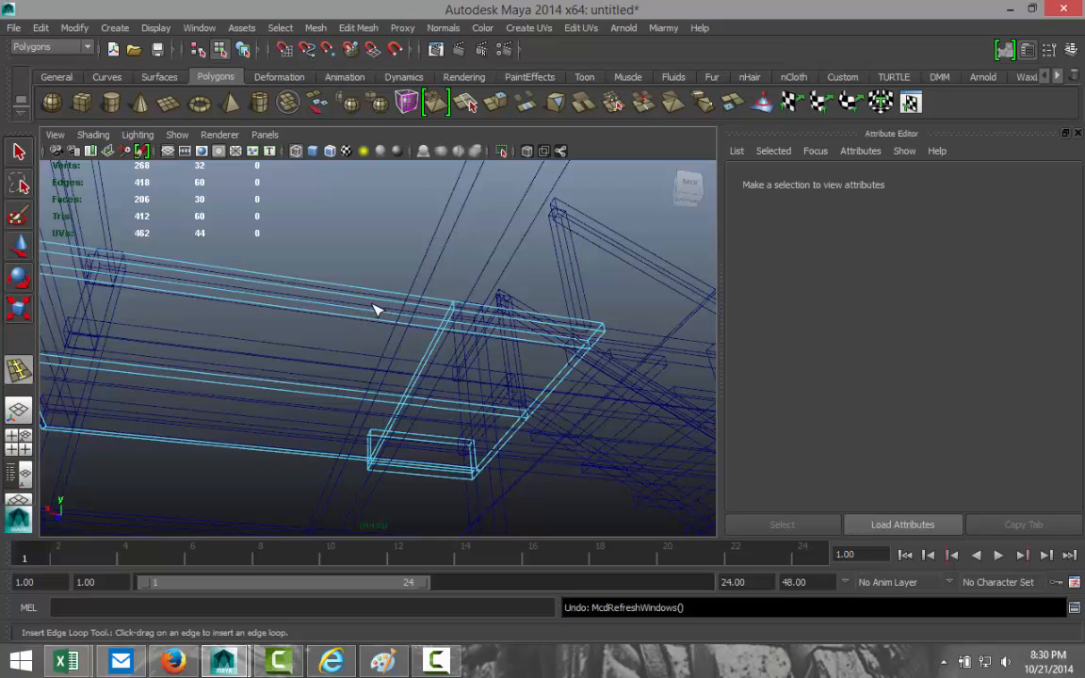
{"action": "left_click", "coordinate": [376, 311]}
{"action": "left_click", "coordinate": [485, 327]}
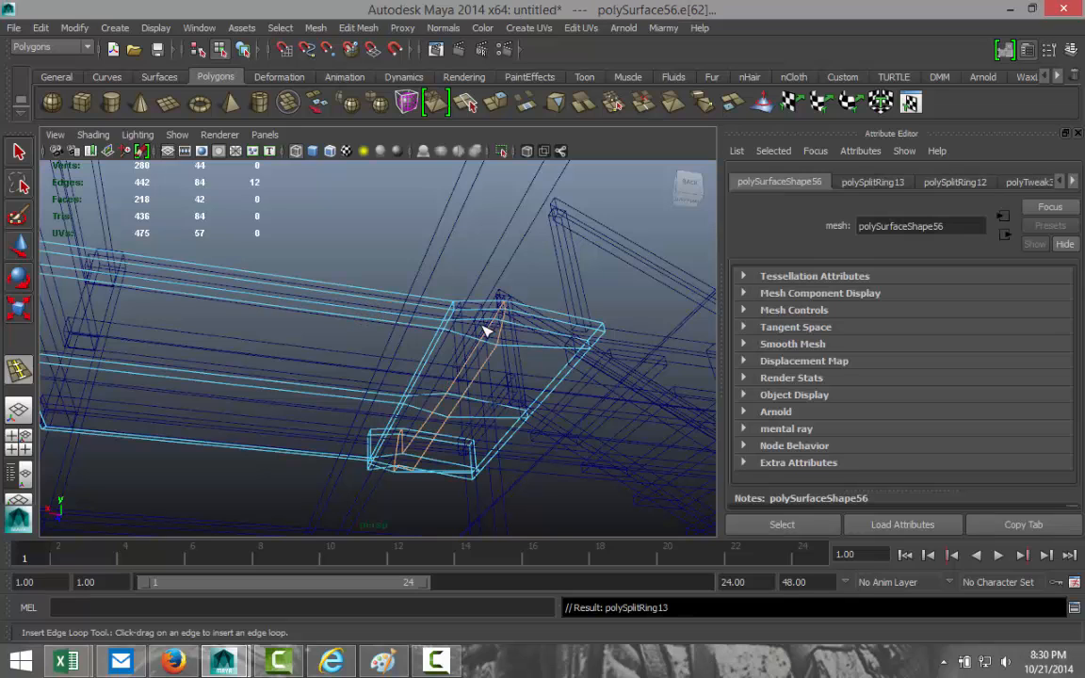
{"action": "key", "text": "ctrl+z"}
{"action": "left_click", "coordinate": [476, 328]}
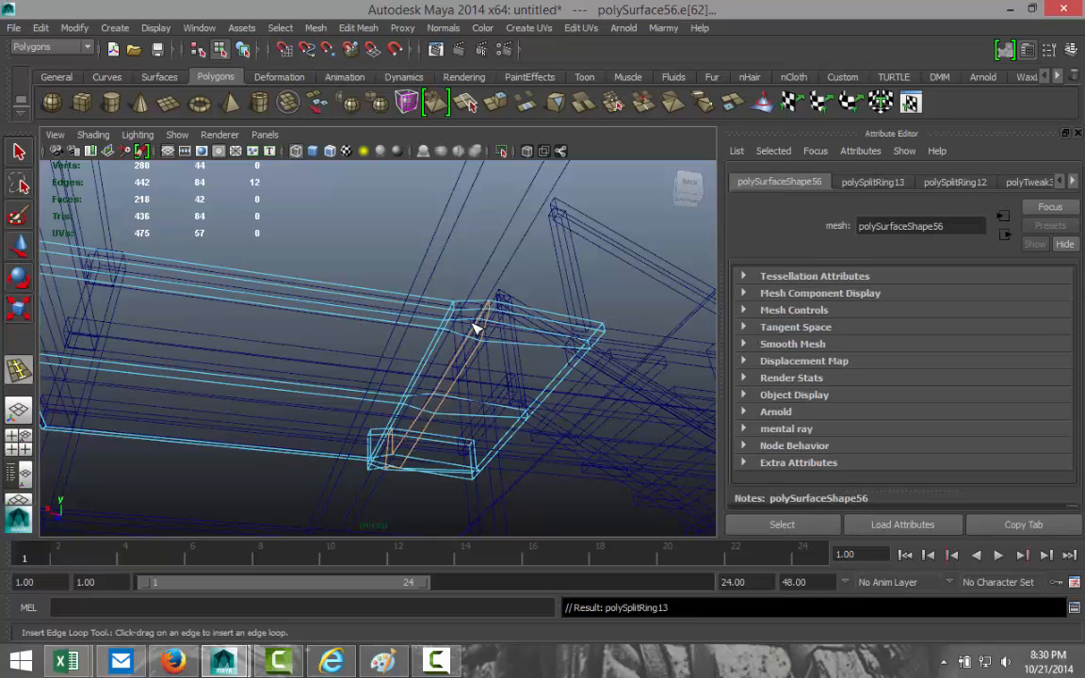
{"action": "key", "text": "ctrl+z"}
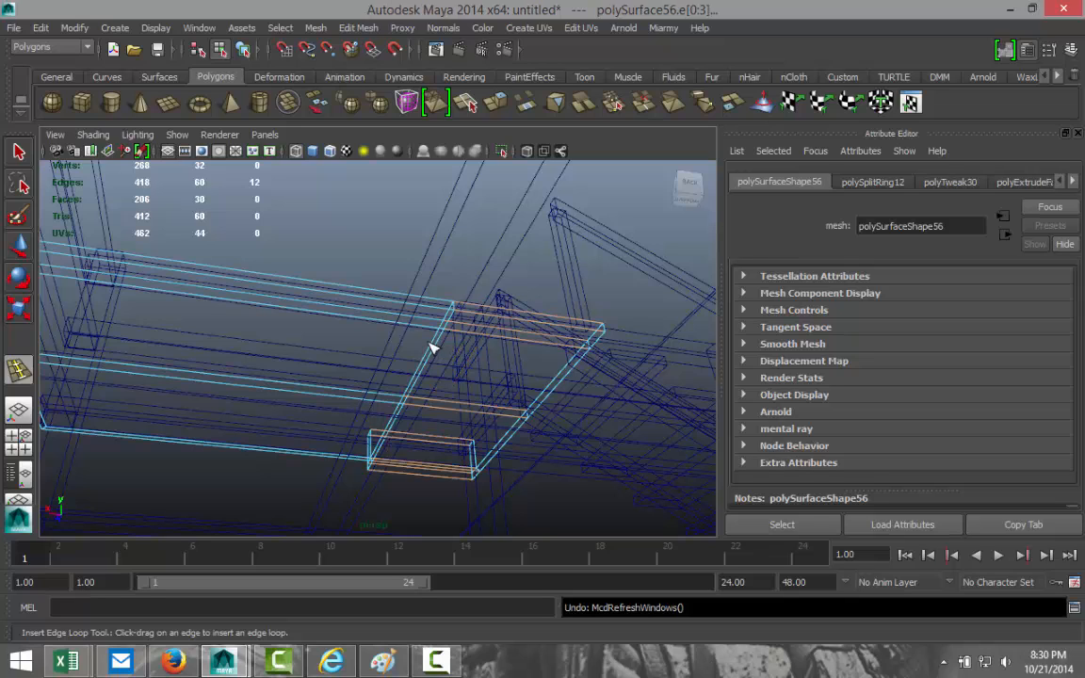
Extrude the two narrow underside faces along the landing's long edge downward to about Y 19.744, forming a side wall.
{"action": "key", "text": "q"}
{"action": "left_click", "coordinate": [416, 318]}
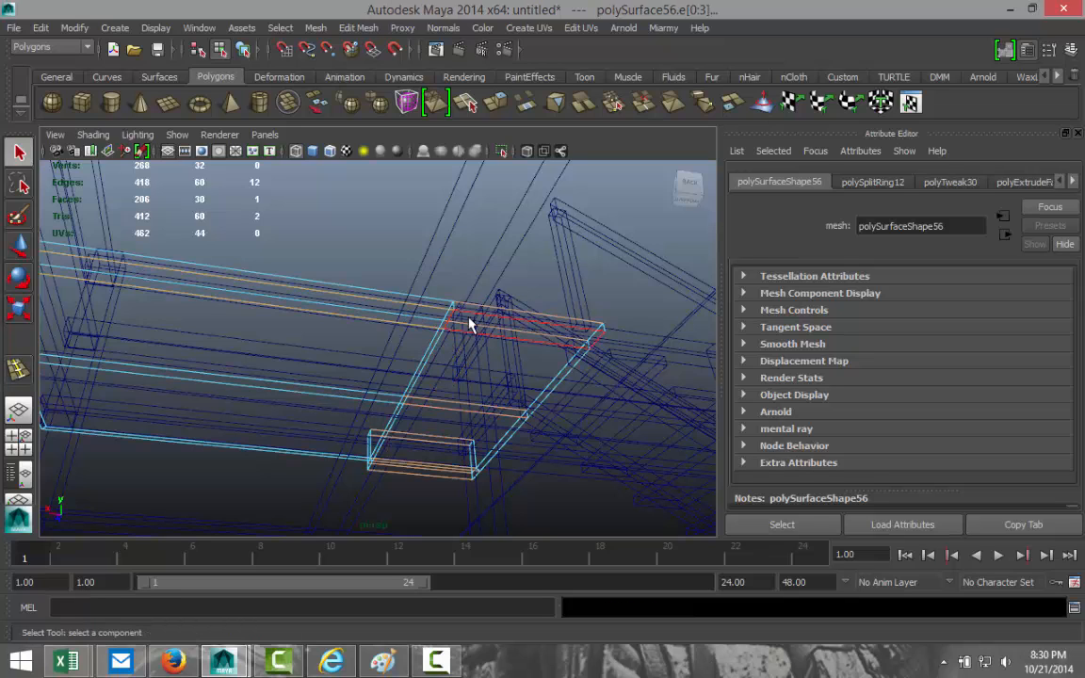
{"action": "left_click", "coordinate": [473, 325], "text": "shift"}
{"action": "left_click", "coordinate": [354, 29]}
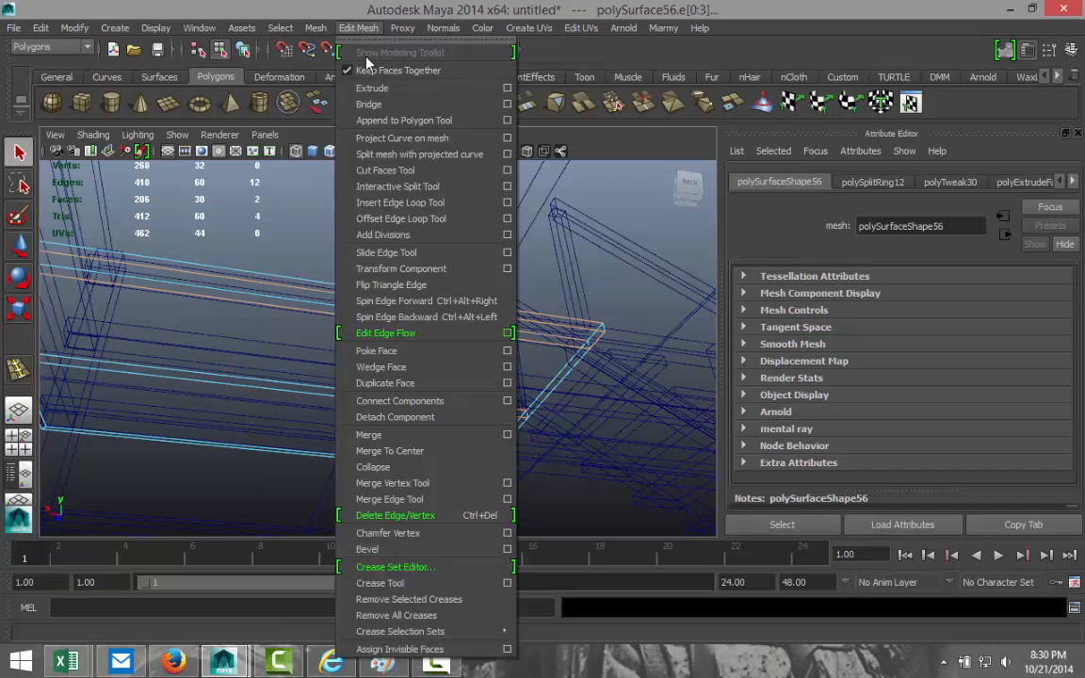
{"action": "left_click", "coordinate": [353, 81]}
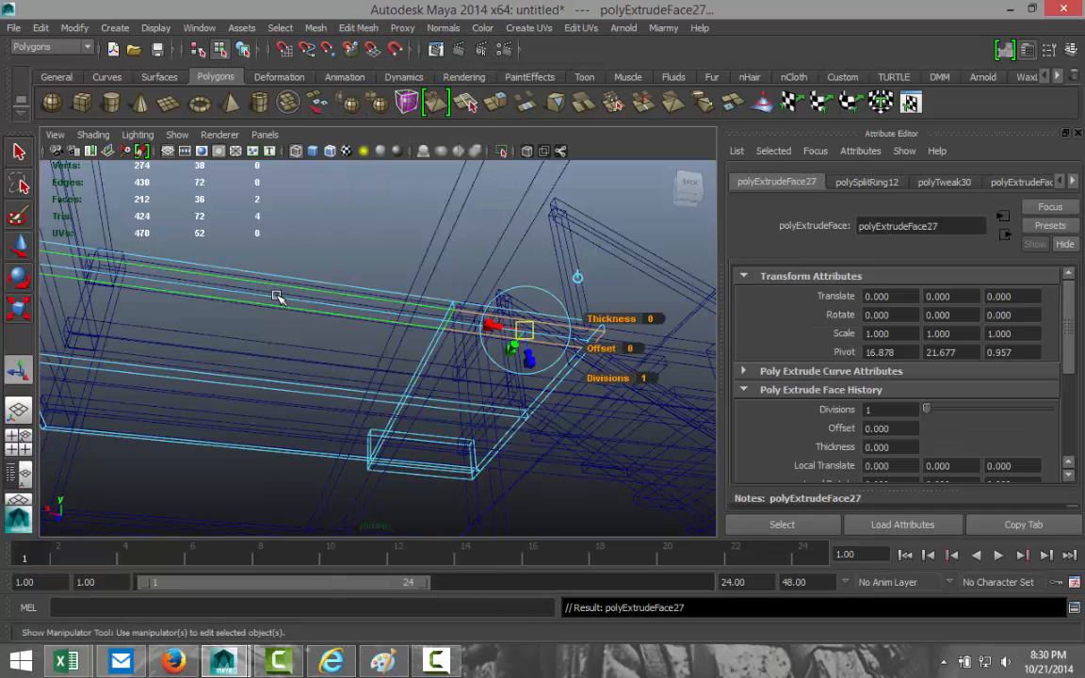
{"action": "key", "text": "5"}
{"action": "left_click_drag", "start_coordinate": [287, 297], "coordinate": [358, 341], "text": "alt"}
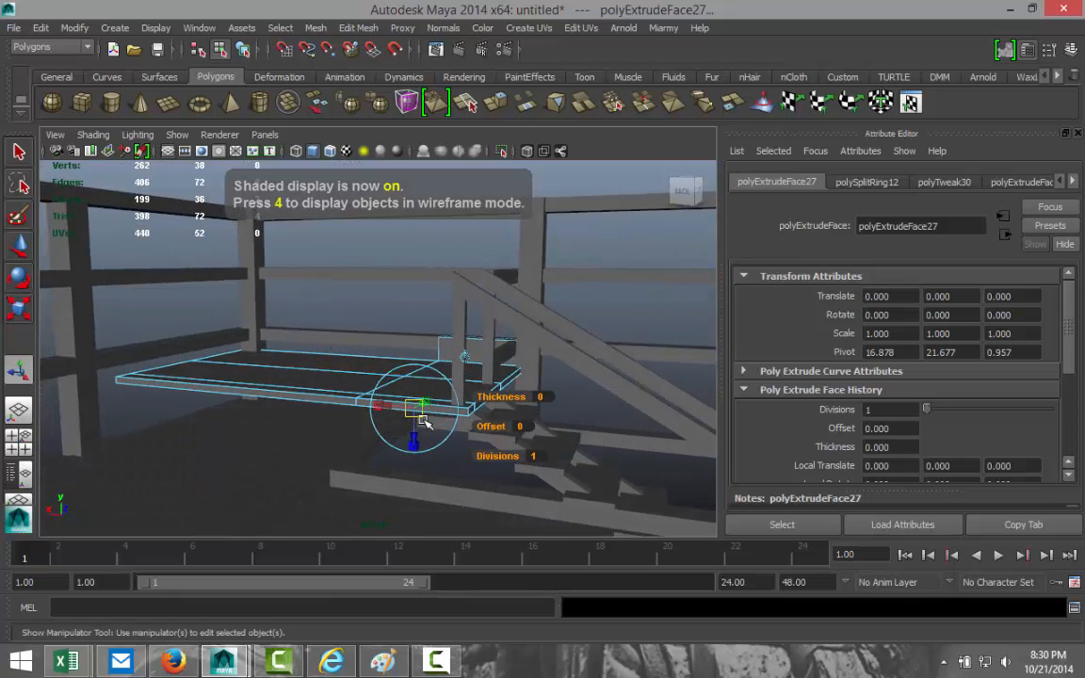
{"action": "key", "text": "w"}
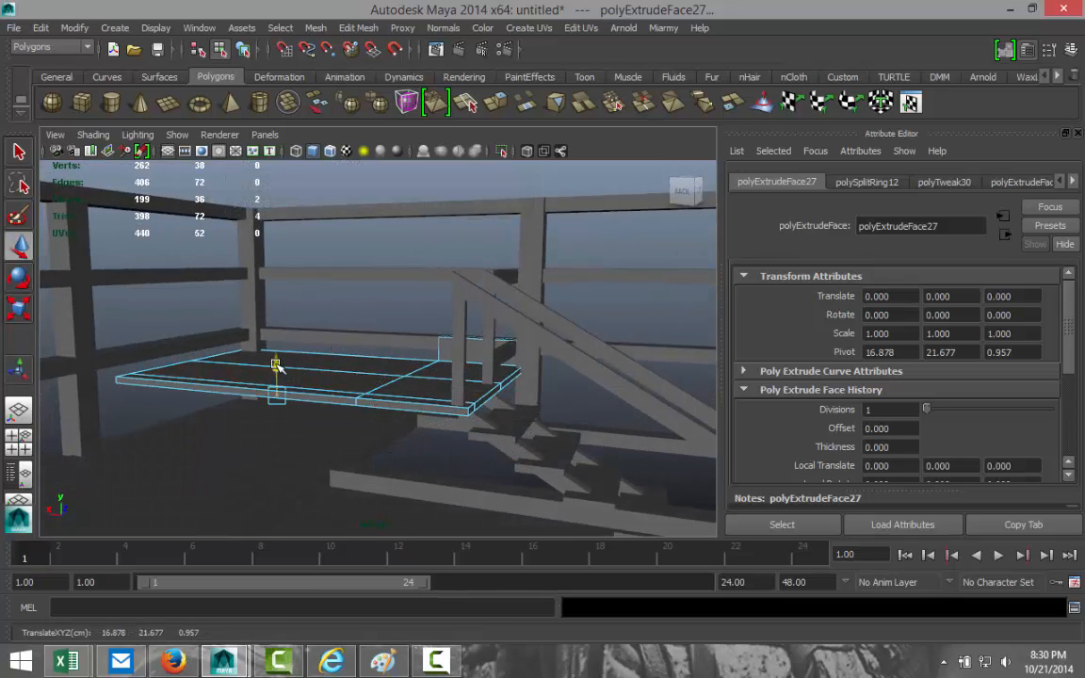
{"action": "left_click_drag", "start_coordinate": [280, 367], "coordinate": [286, 432]}
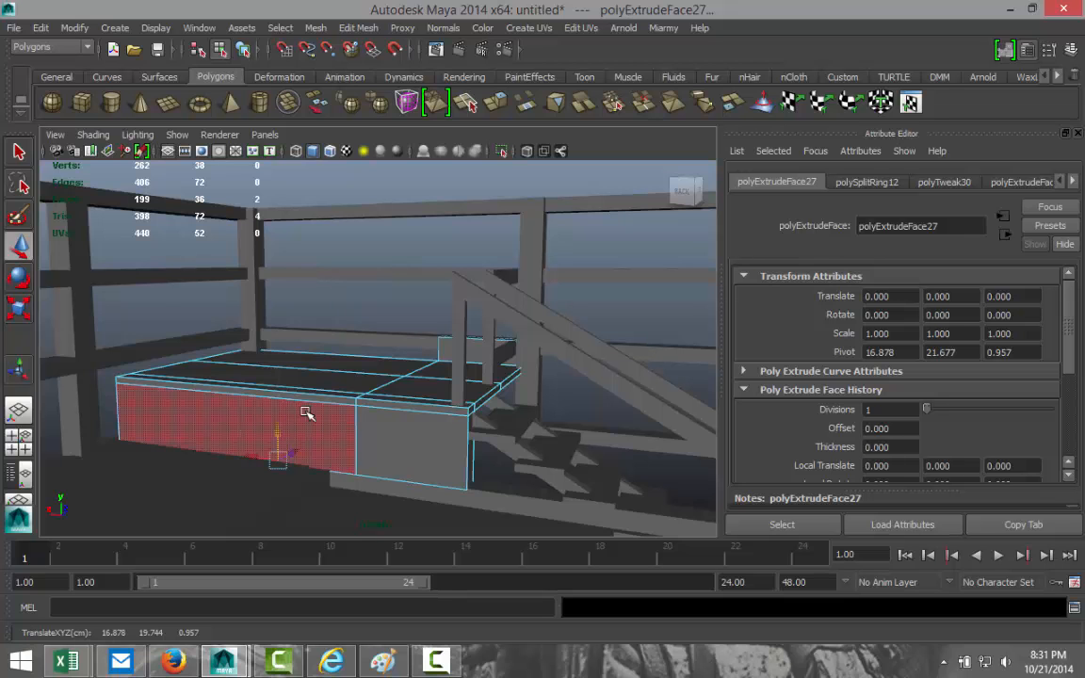
Return to whole-object selection and lower the roofed tower cabin toward the deck, to about Y 23.935.
{"action": "left_click_drag", "start_coordinate": [242, 370], "coordinate": [400, 330], "text": "alt"}
{"action": "scroll", "coordinate": [275, 391], "scroll_direction": "down", "scroll_amount": 5}
{"action": "left_click_drag", "start_coordinate": [486, 379], "coordinate": [375, 373], "text": "alt"}
{"action": "scroll", "coordinate": [399, 365], "scroll_direction": "down", "scroll_amount": 5}
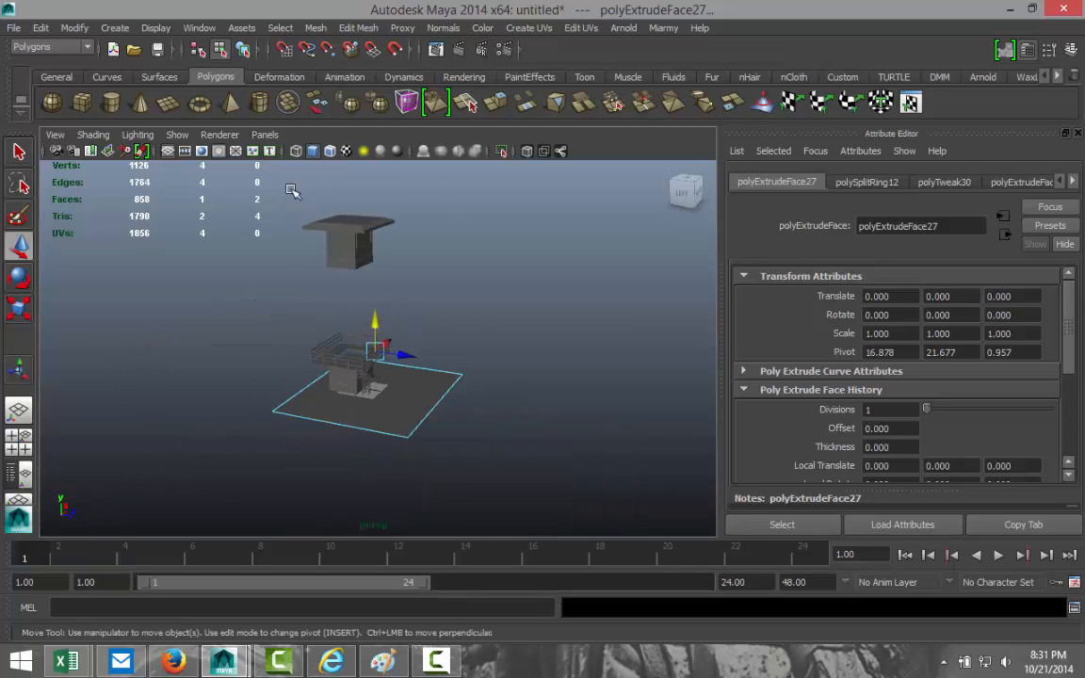
{"action": "left_click_drag", "start_coordinate": [292, 191], "coordinate": [423, 289]}
{"action": "right_click_drag", "start_coordinate": [360, 244], "coordinate": [414, 225]}
{"action": "left_click", "coordinate": [351, 230]}
{"action": "left_click_drag", "start_coordinate": [350, 230], "coordinate": [375, 320]}
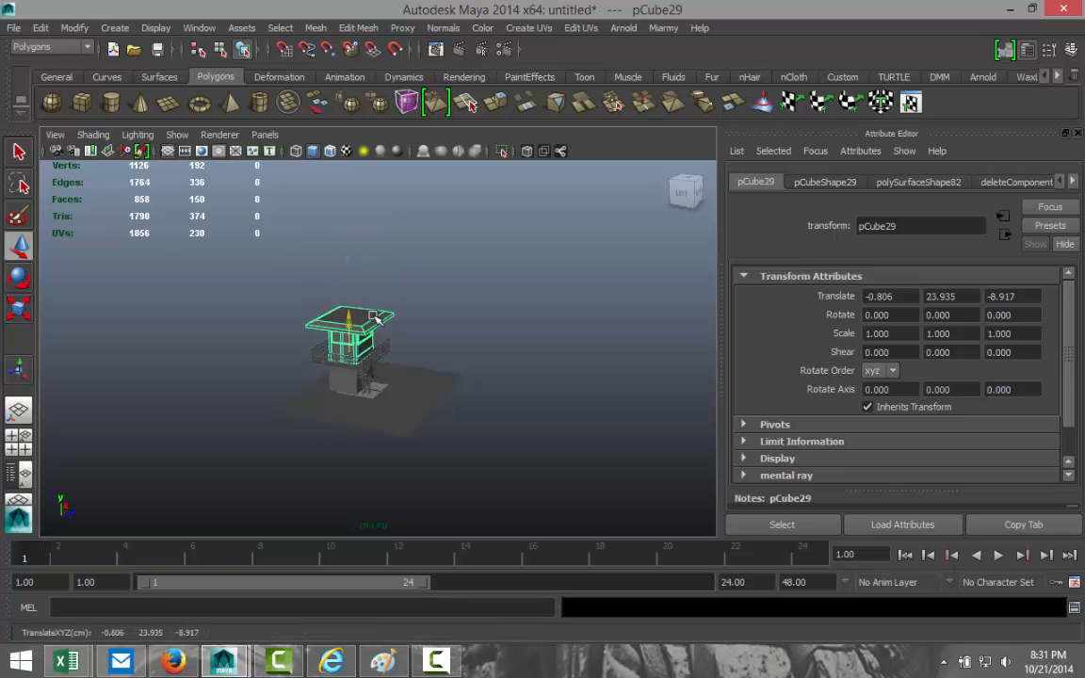
Fine-tune the cabin's height against the deck in the side view, lowering it to about Y 23.530.
{"action": "left_click", "coordinate": [19, 442]}
{"action": "key", "text": "space"}
{"action": "scroll", "coordinate": [490, 429], "scroll_direction": "down", "scroll_amount": 5}
{"action": "scroll", "coordinate": [490, 430], "scroll_direction": "down", "scroll_amount": 3}
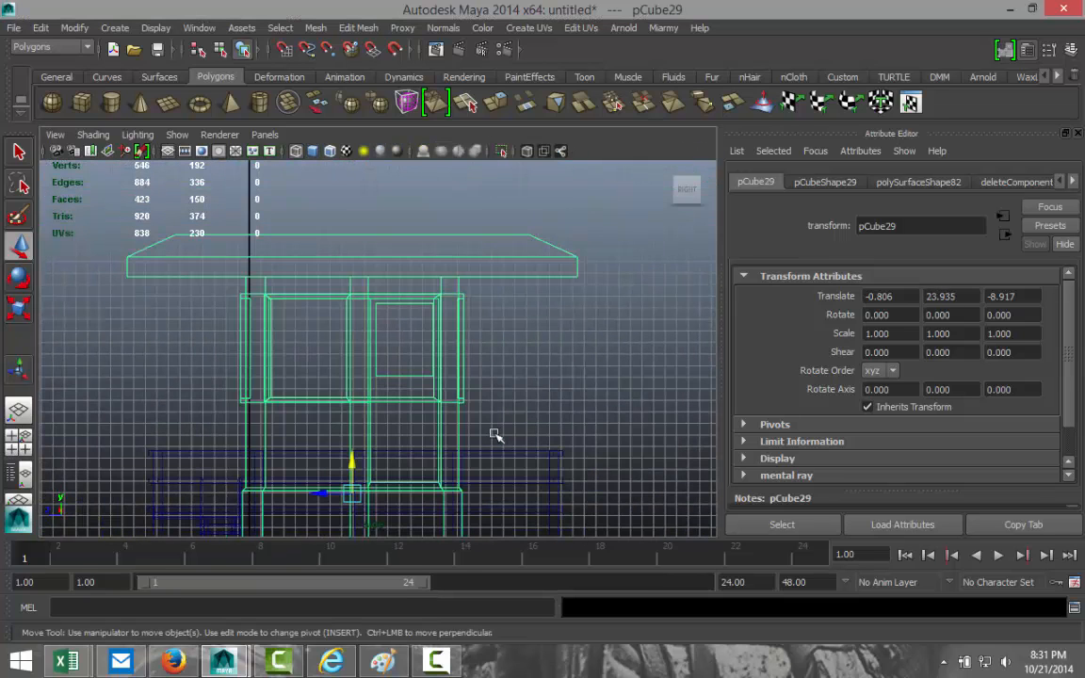
{"action": "middle_click_drag", "start_coordinate": [485, 441], "coordinate": [493, 306], "text": "alt"}
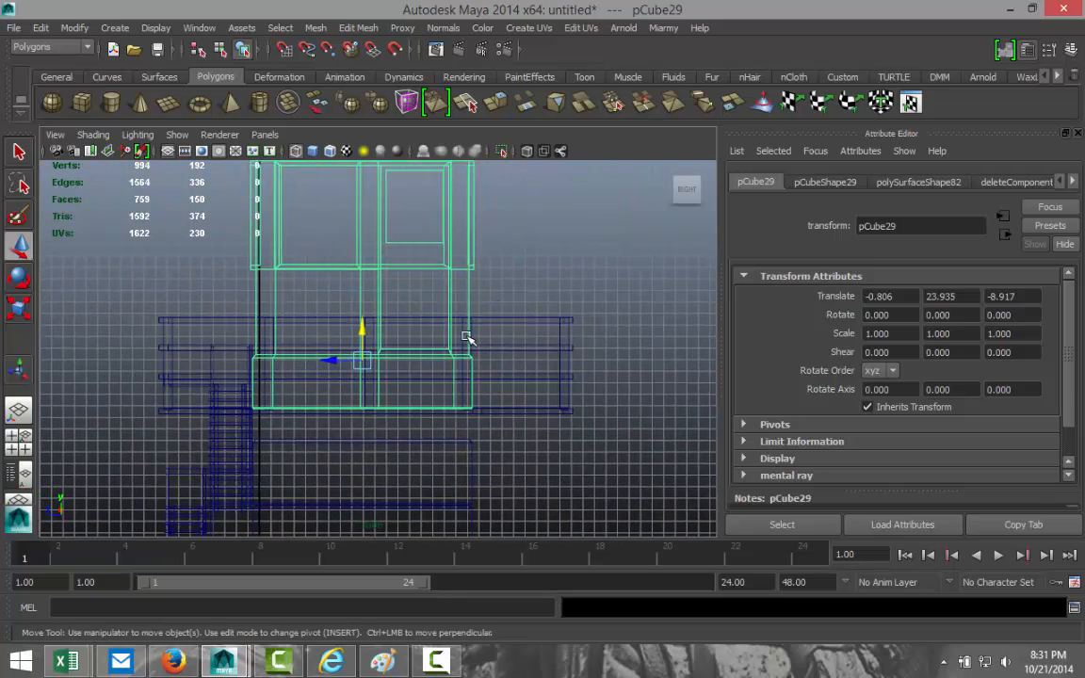
{"action": "scroll", "coordinate": [464, 333], "scroll_direction": "up", "scroll_amount": 1}
{"action": "scroll", "coordinate": [463, 333], "scroll_direction": "up", "scroll_amount": 2}
{"action": "mouse_move", "coordinate": [353, 337]}
{"action": "left_mouse_down"}
{"action": "mouse_move", "coordinate": [353, 311]}
{"action": "mouse_move", "coordinate": [353, 344]}
{"action": "left_mouse_up"}
{"action": "left_click", "coordinate": [27, 446]}
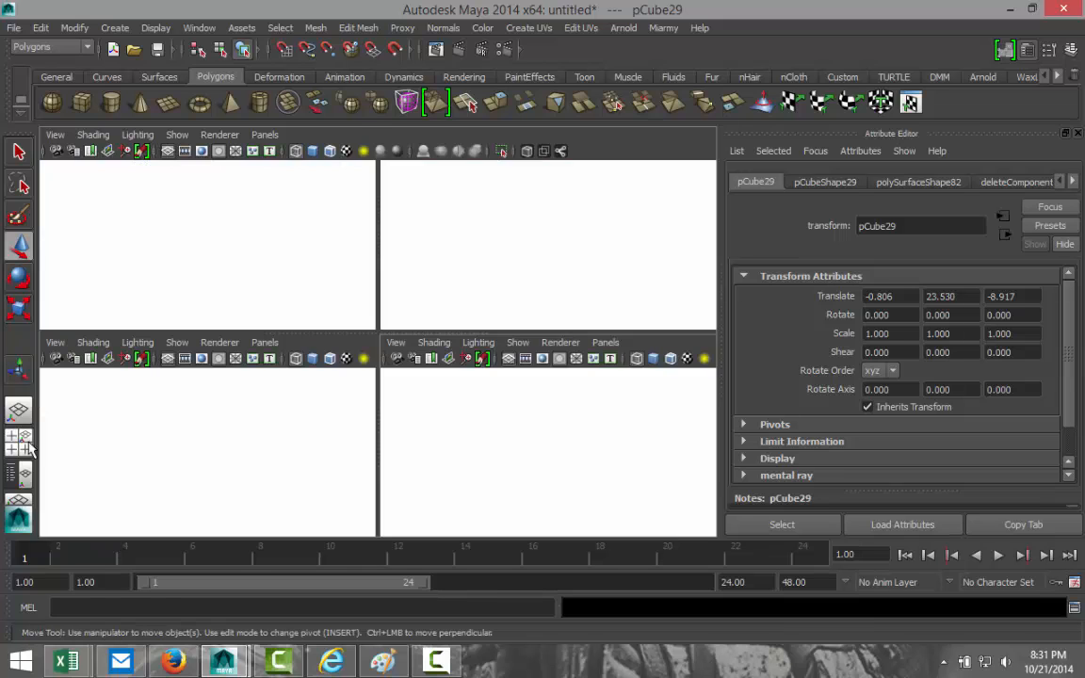
{"action": "key", "text": "space"}
Adjust the roofed cabin's height where its base meets the deck, bringing it to about Y 23.575.
{"action": "scroll", "coordinate": [460, 331], "scroll_direction": "up", "scroll_amount": 8}
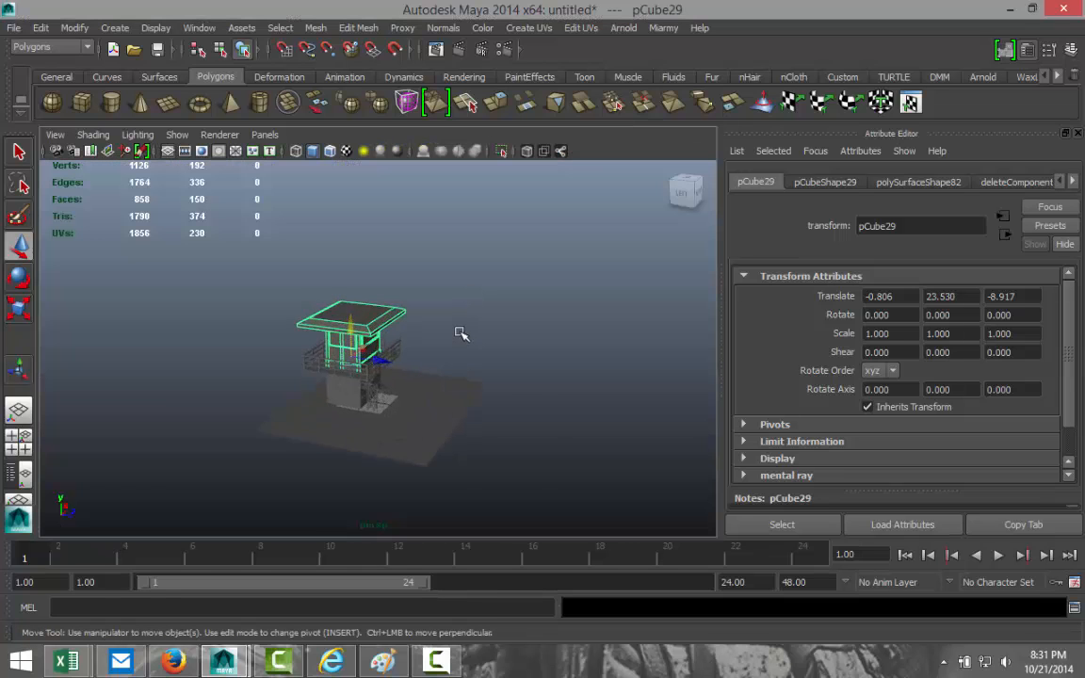
{"action": "middle_click_drag", "start_coordinate": [461, 331], "coordinate": [431, 418], "text": "alt"}
{"action": "middle_click_drag", "start_coordinate": [522, 486], "coordinate": [463, 309], "text": "alt"}
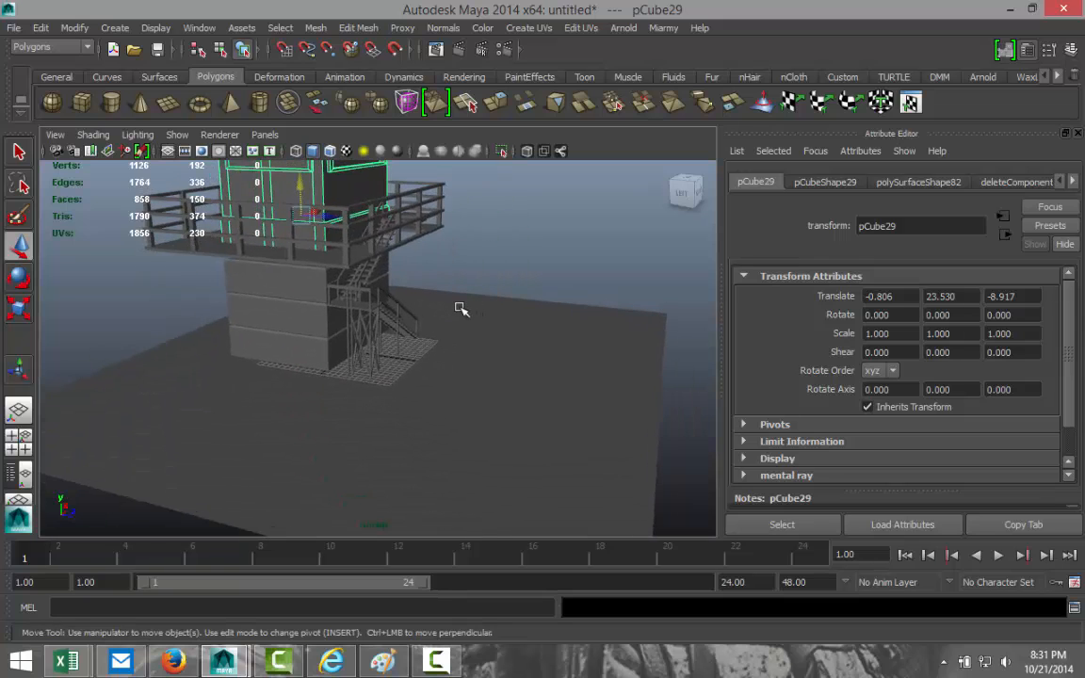
{"action": "scroll", "coordinate": [462, 310], "scroll_direction": "up", "scroll_amount": 6}
{"action": "middle_click_drag", "start_coordinate": [334, 254], "coordinate": [548, 443], "text": "alt"}
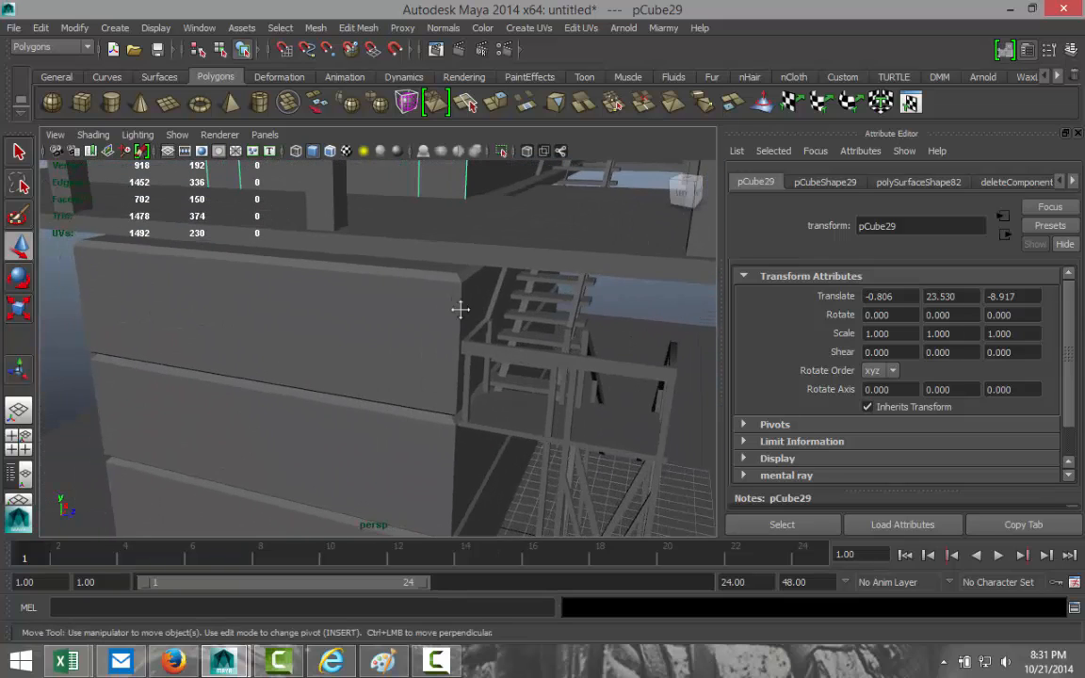
{"action": "scroll", "coordinate": [461, 308], "scroll_direction": "up", "scroll_amount": 6}
{"action": "middle_click_drag", "start_coordinate": [461, 308], "coordinate": [457, 412], "text": "alt"}
{"action": "scroll", "coordinate": [488, 402], "scroll_direction": "up", "scroll_amount": 3}
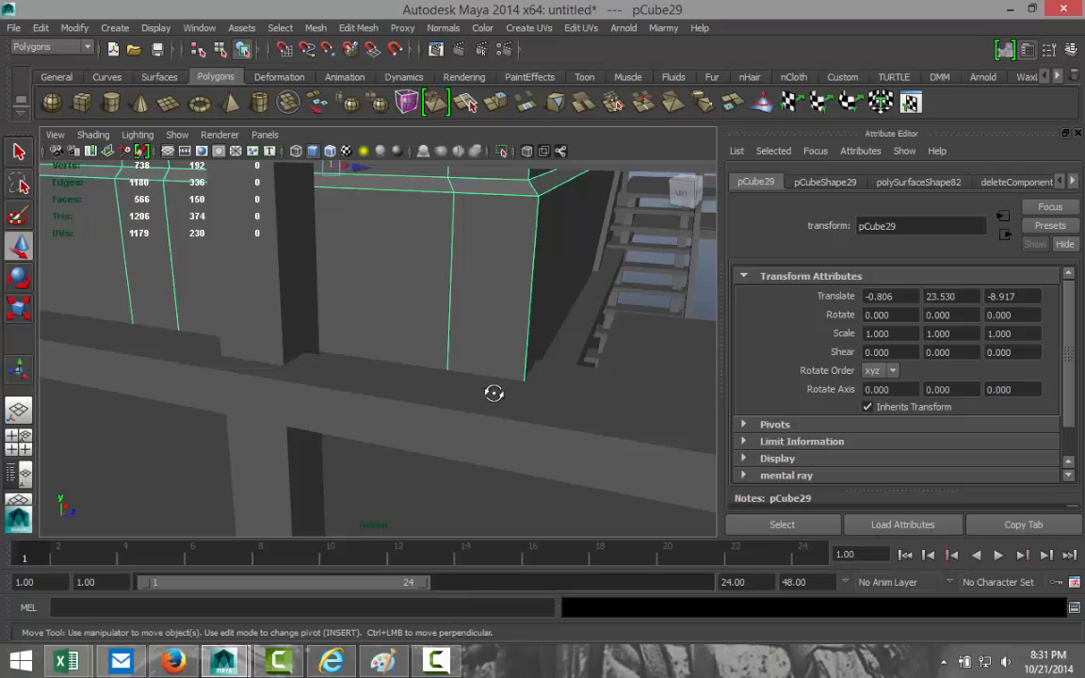
{"action": "left_click_drag", "start_coordinate": [493, 392], "coordinate": [472, 394], "text": "alt"}
{"action": "scroll", "coordinate": [459, 367], "scroll_direction": "down", "scroll_amount": 3}
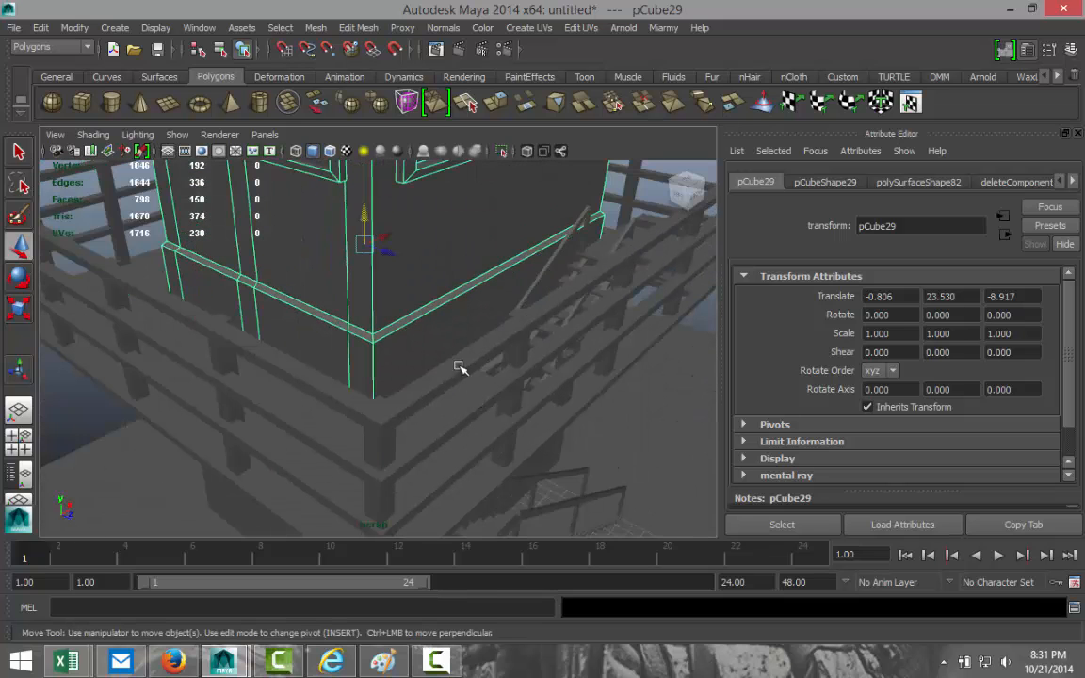
{"action": "left_click_drag", "start_coordinate": [366, 215], "coordinate": [372, 208]}
{"action": "left_click_drag", "start_coordinate": [476, 307], "coordinate": [468, 312], "text": "alt"}
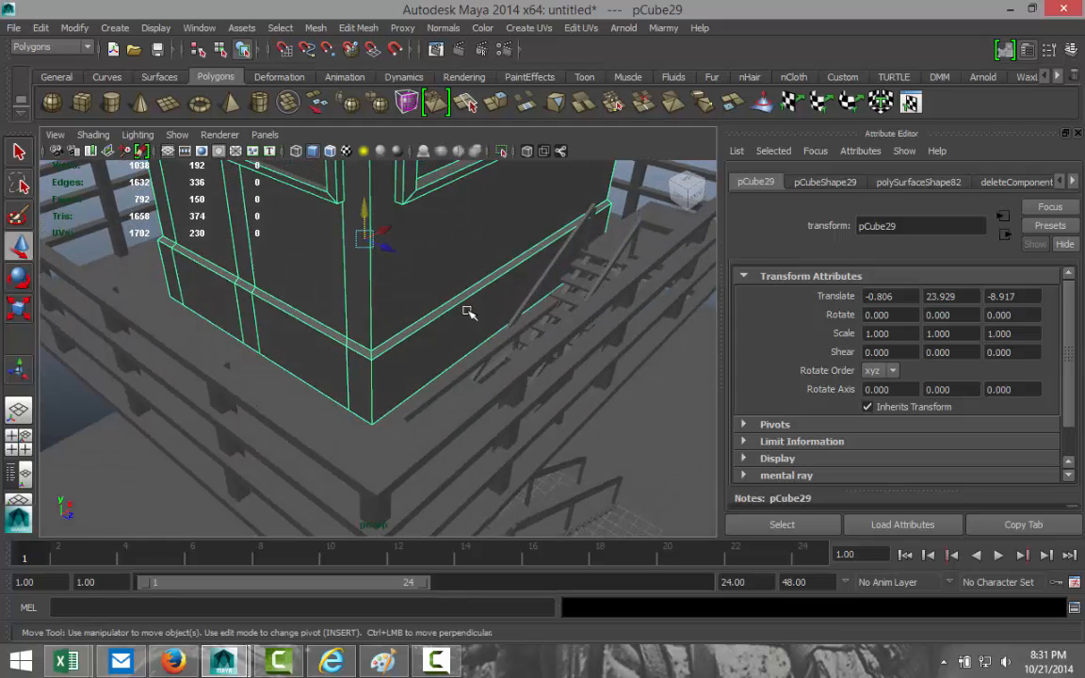
{"action": "left_click_drag", "start_coordinate": [360, 214], "coordinate": [362, 216]}
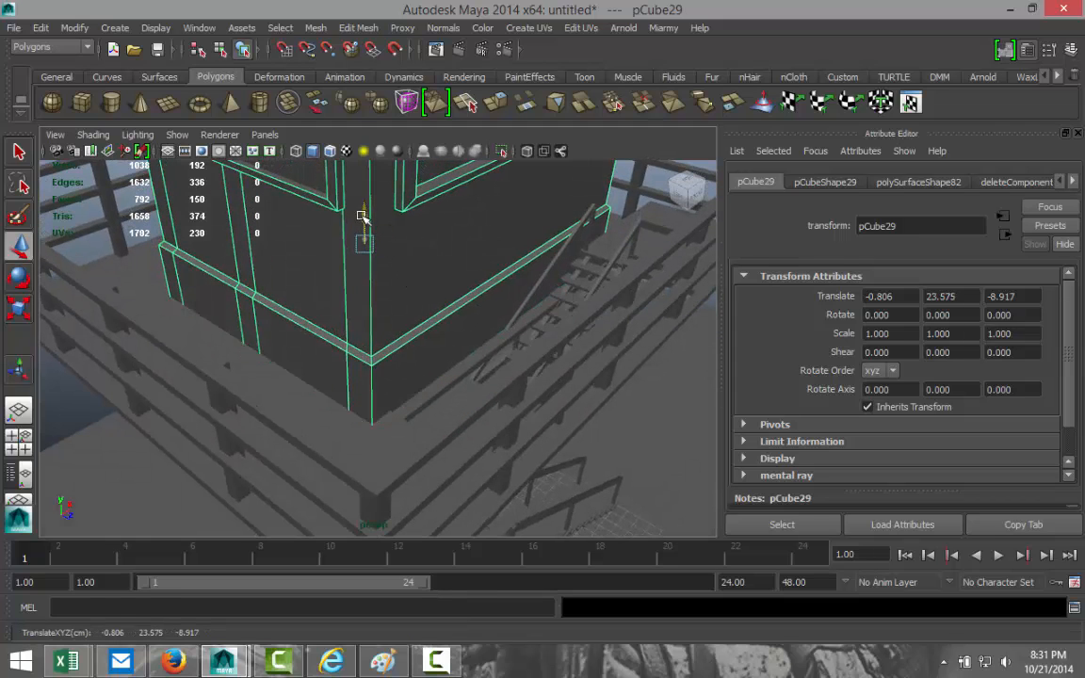
Lower the roofed cabin onto the railed deck, to about Y 20.366, and clear the selection.
{"action": "scroll", "coordinate": [389, 267], "scroll_direction": "down", "scroll_amount": 5}
{"action": "left_click_drag", "start_coordinate": [575, 339], "coordinate": [211, 332], "text": "alt"}
{"action": "left_click_drag", "start_coordinate": [387, 295], "coordinate": [387, 305]}
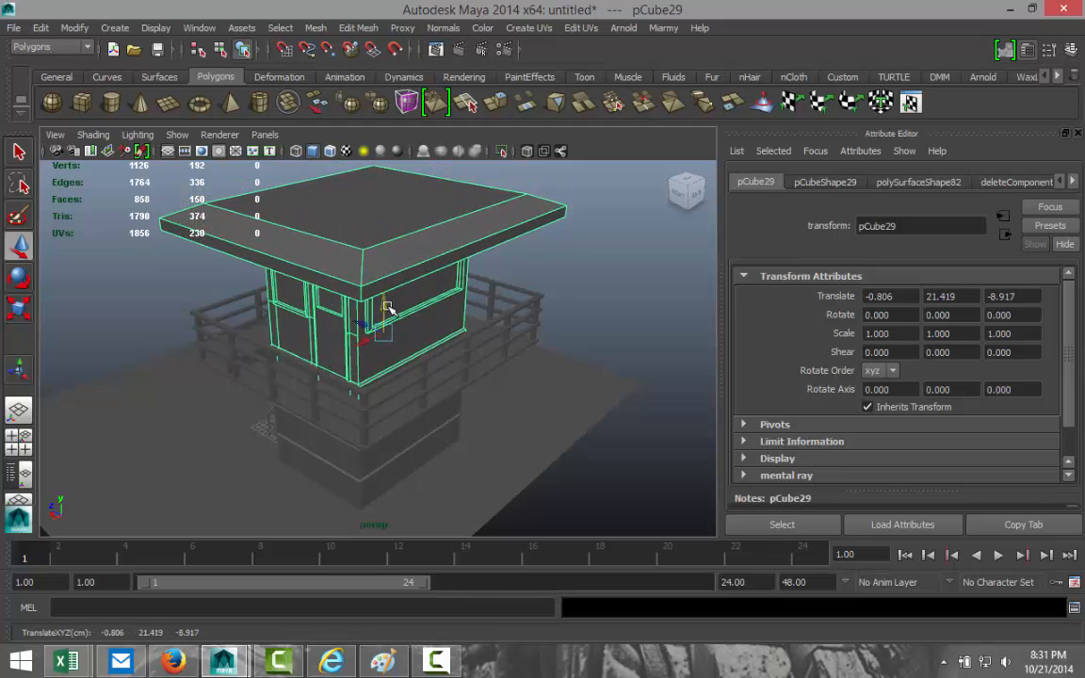
{"action": "left_click_drag", "start_coordinate": [576, 359], "coordinate": [533, 328], "text": "alt"}
{"action": "left_click_drag", "start_coordinate": [555, 329], "coordinate": [568, 325], "text": "alt"}
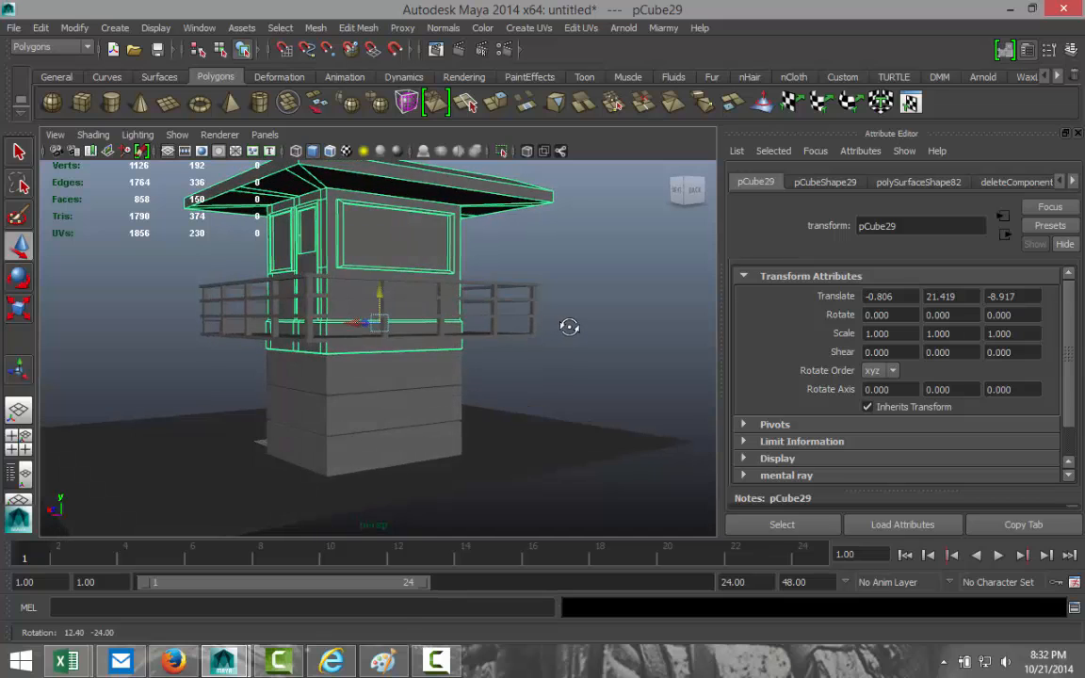
{"action": "scroll", "coordinate": [540, 336], "scroll_direction": "up", "scroll_amount": 3}
{"action": "middle_click_drag", "start_coordinate": [371, 315], "coordinate": [427, 354], "text": "alt"}
{"action": "left_click_drag", "start_coordinate": [427, 354], "coordinate": [430, 324], "text": "alt"}
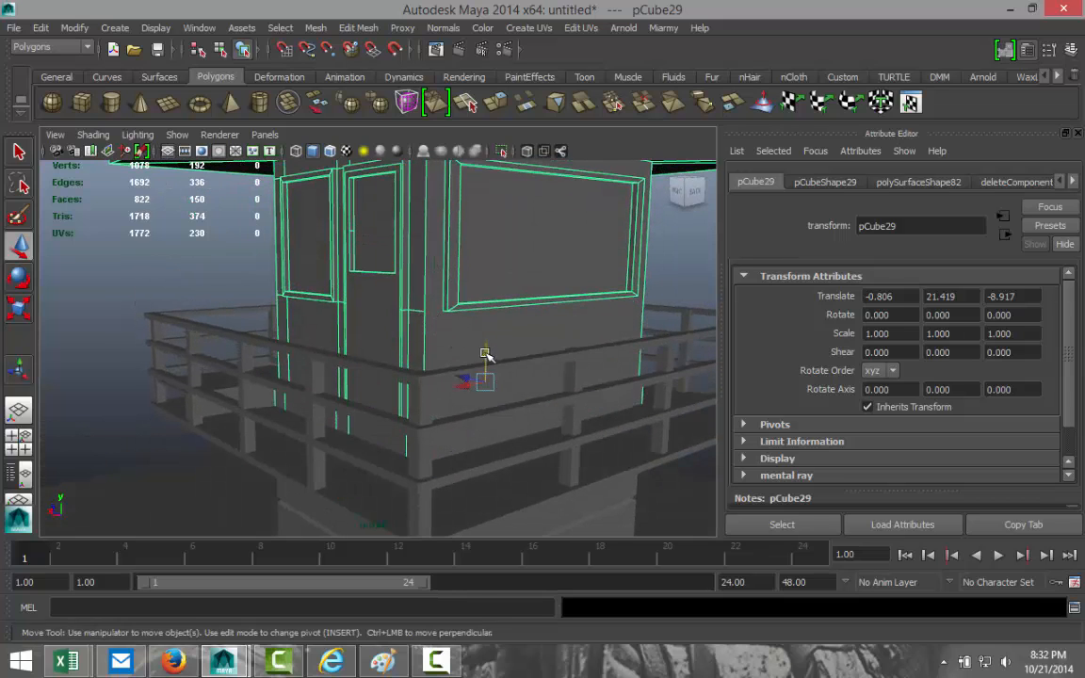
{"action": "left_click_drag", "start_coordinate": [486, 350], "coordinate": [489, 364]}
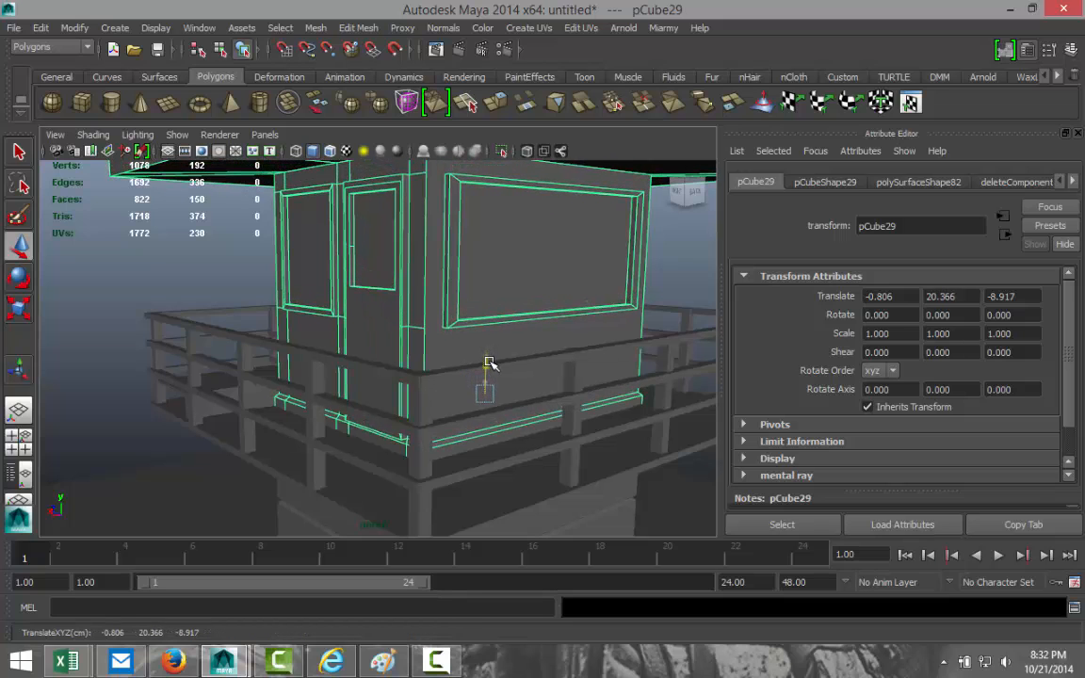
{"action": "scroll", "coordinate": [346, 352], "scroll_direction": "down", "scroll_amount": 5}
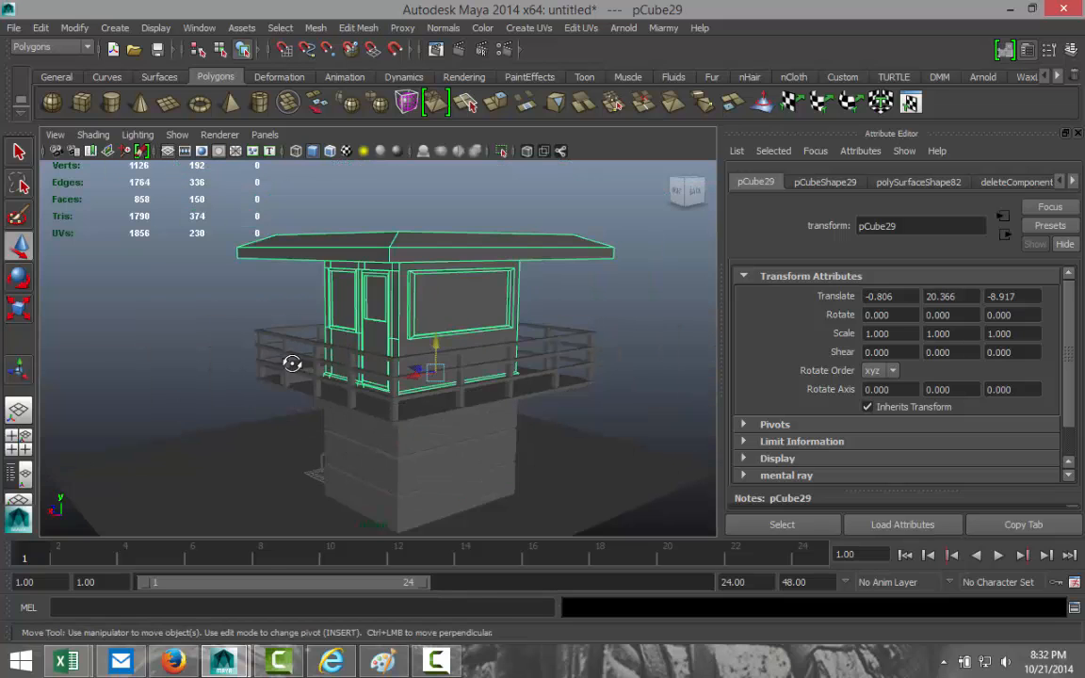
{"action": "left_click_drag", "start_coordinate": [292, 363], "coordinate": [630, 359], "text": "alt"}
{"action": "left_click", "coordinate": [596, 388]}
Enlarge the ground plane around the tower to a scale of about 12.699 in X and 15.627 in Z.
{"action": "scroll", "coordinate": [485, 340], "scroll_direction": "down", "scroll_amount": 3}
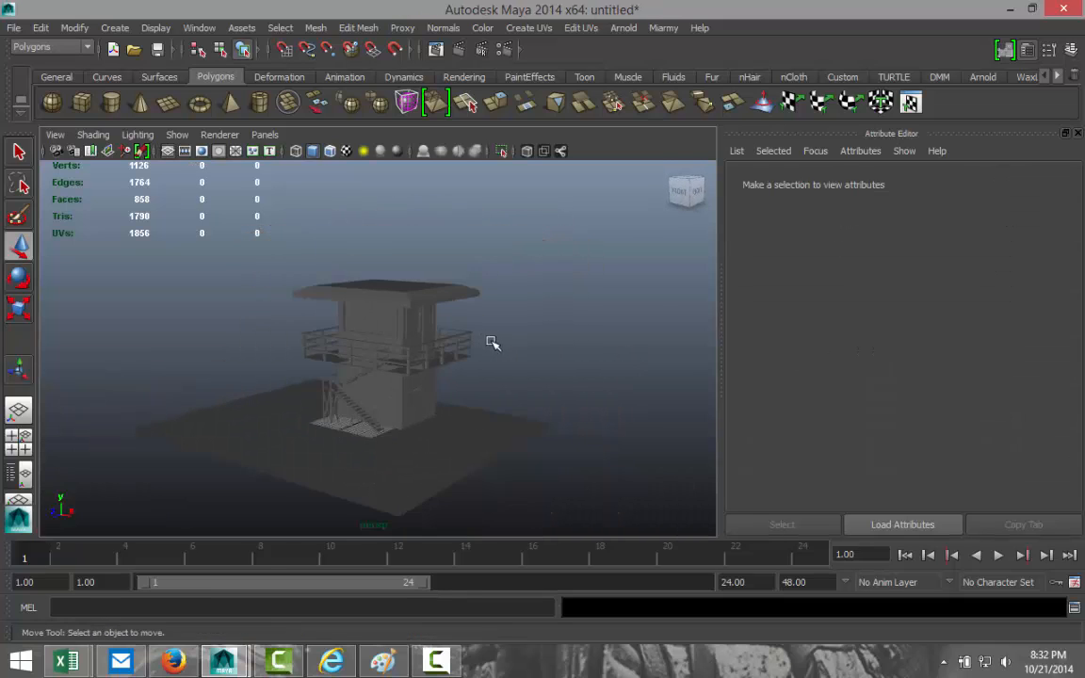
{"action": "left_click_drag", "start_coordinate": [548, 385], "coordinate": [496, 381], "text": "alt"}
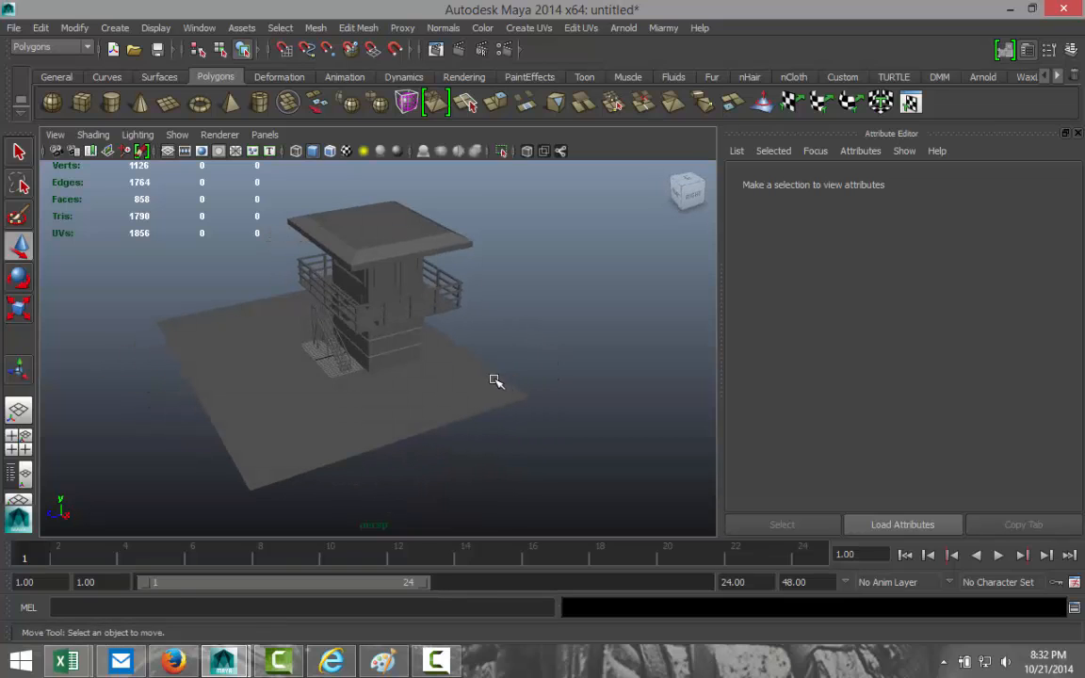
{"action": "left_click", "coordinate": [426, 407]}
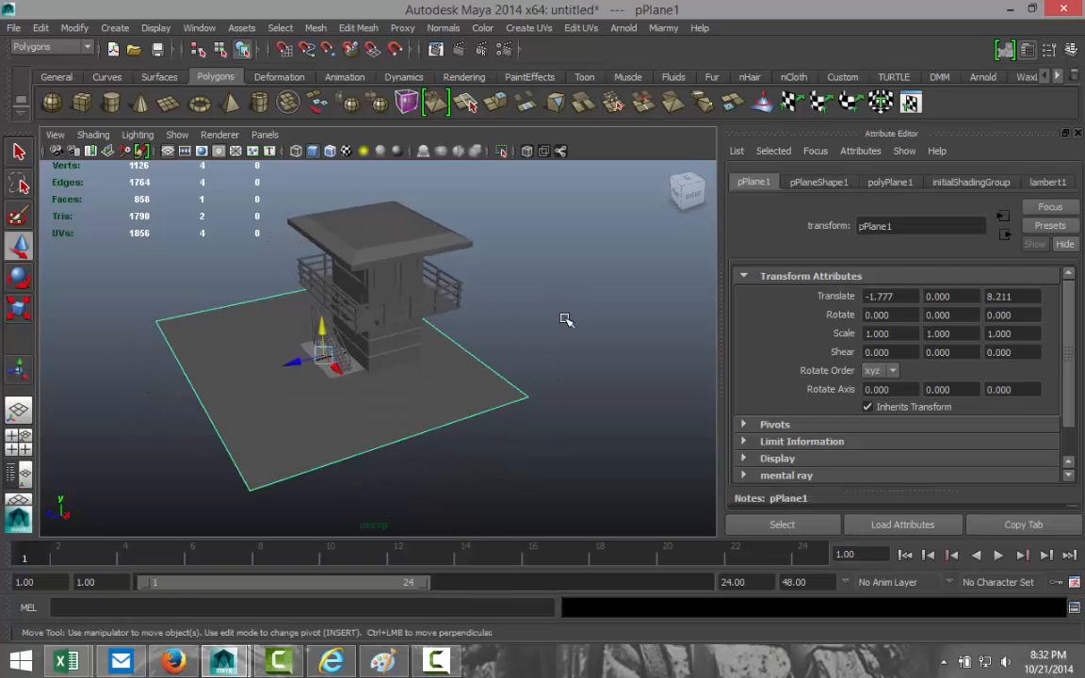
{"action": "key", "text": "r"}
{"action": "left_click_drag", "start_coordinate": [293, 365], "coordinate": [148, 394]}
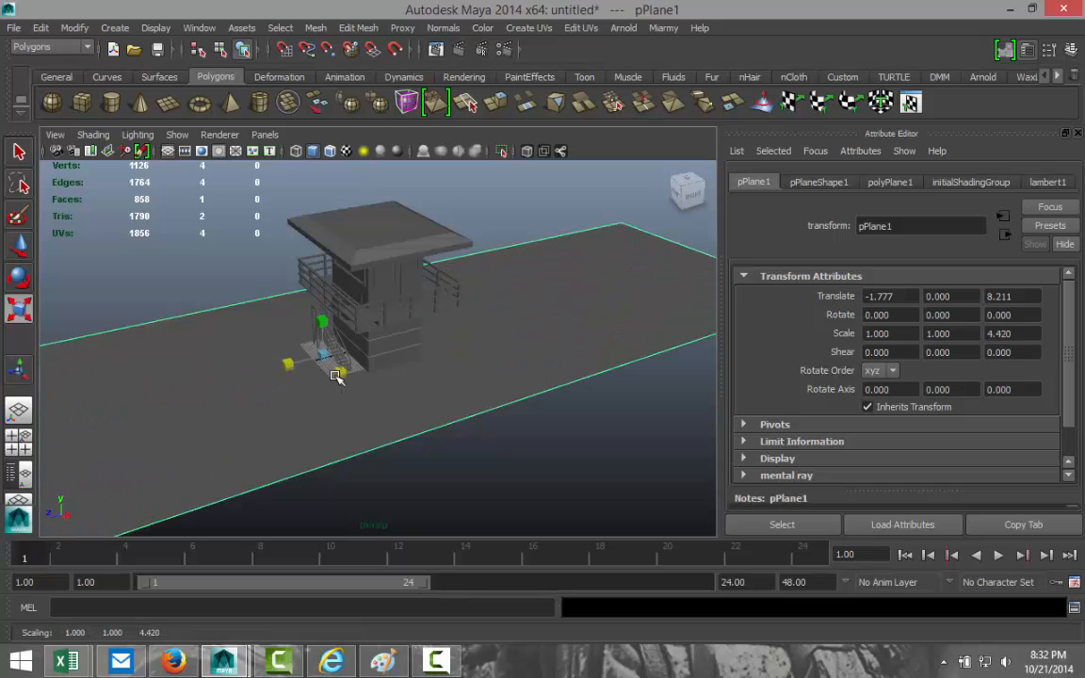
{"action": "left_click_drag", "start_coordinate": [340, 371], "coordinate": [403, 449]}
{"action": "left_click_drag", "start_coordinate": [286, 367], "coordinate": [450, 424]}
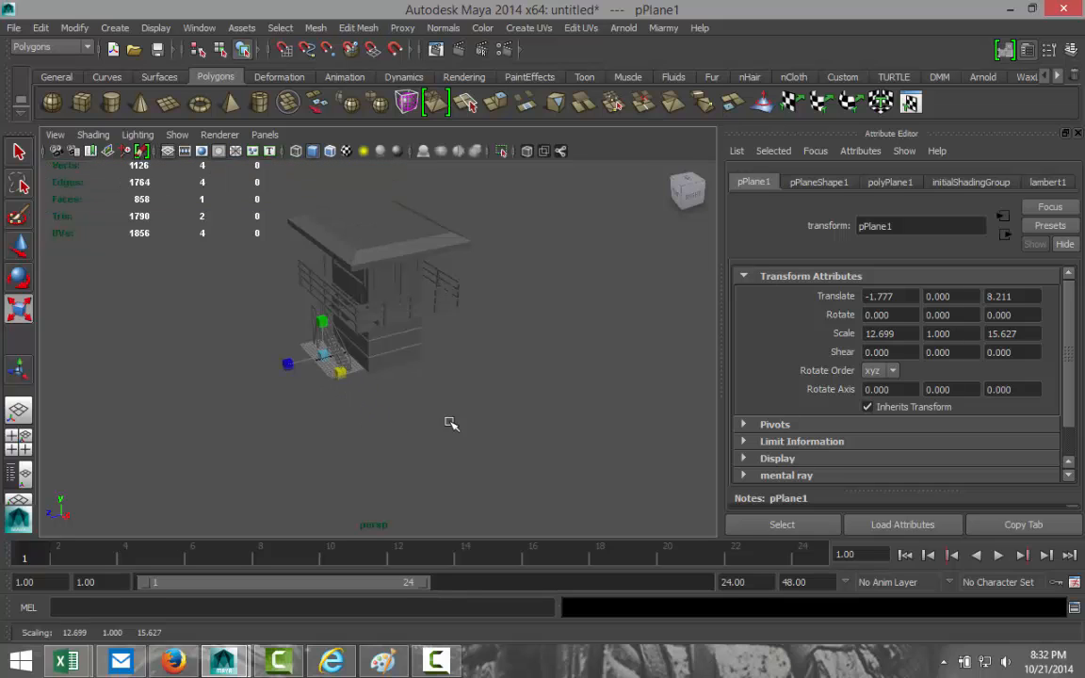
Select all of the tower's objects without the ground plane and assign them a new Lambert material coloured white.
{"action": "scroll", "coordinate": [488, 417], "scroll_direction": "up", "scroll_amount": 3}
{"action": "left_click_drag", "start_coordinate": [591, 364], "coordinate": [587, 469], "text": "alt"}
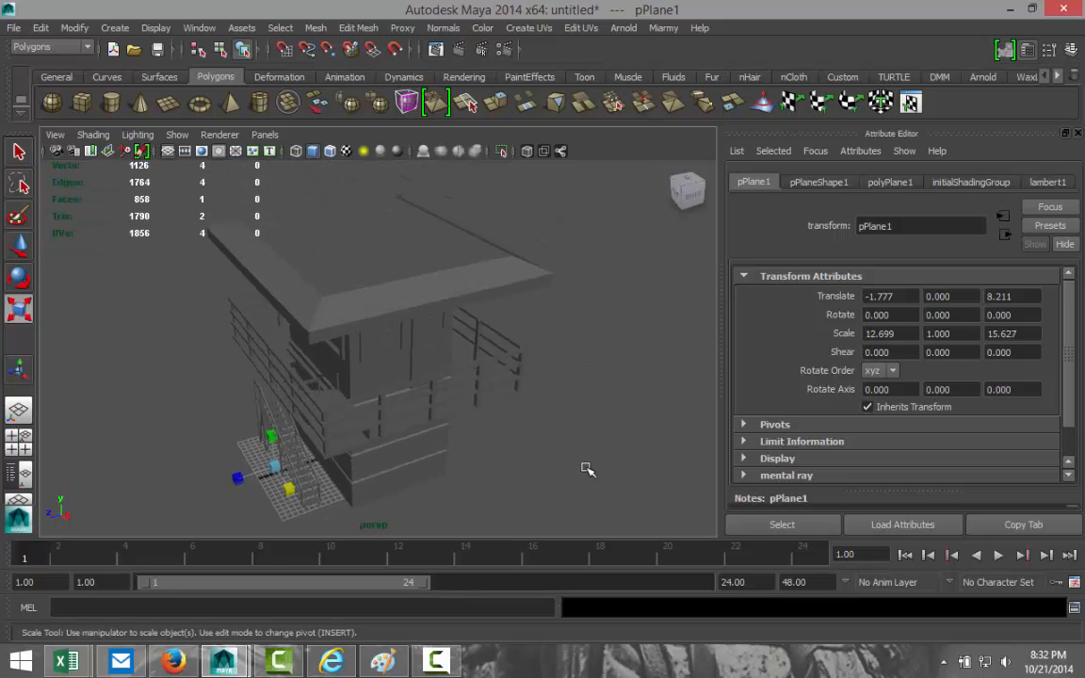
{"action": "right_click_drag", "start_coordinate": [417, 269], "coordinate": [429, 219]}
{"action": "left_click_drag", "start_coordinate": [128, 176], "coordinate": [536, 471]}
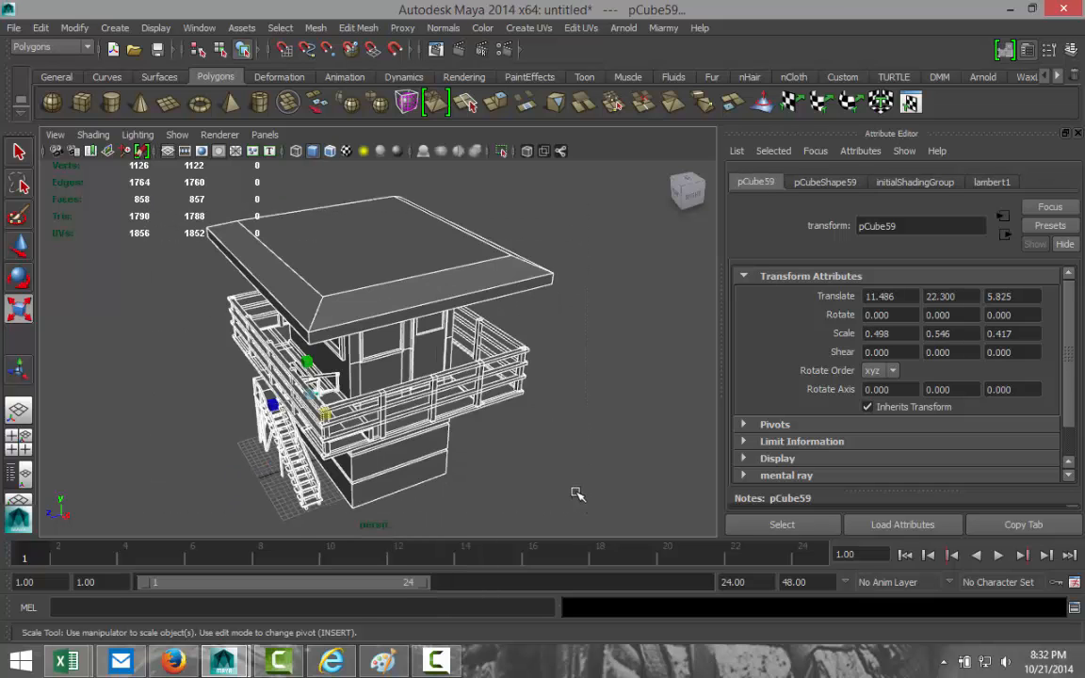
{"action": "left_click_drag", "start_coordinate": [473, 418], "coordinate": [538, 441], "text": "alt"}
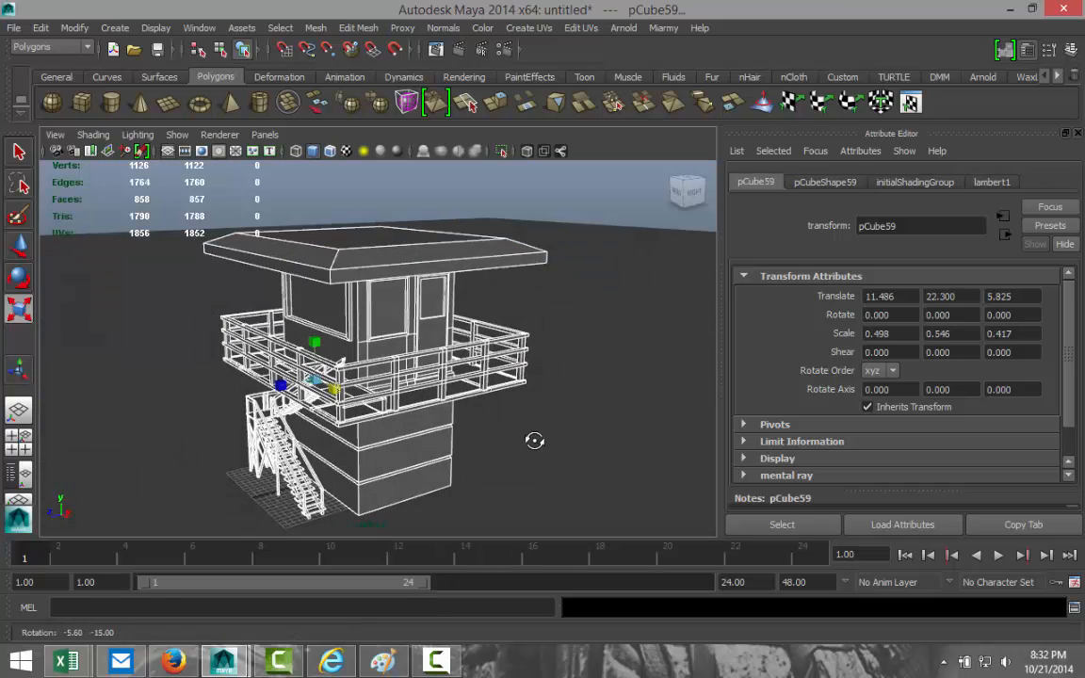
{"action": "right_click_drag", "start_coordinate": [417, 261], "coordinate": [418, 265]}
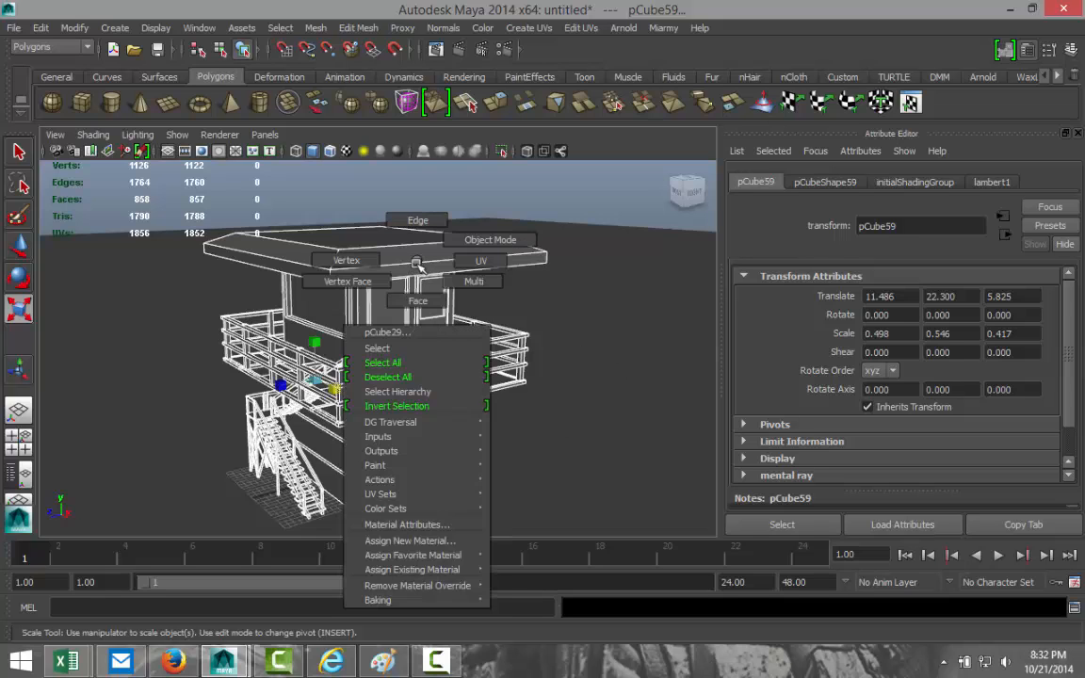
{"action": "right_click_drag", "start_coordinate": [445, 457], "coordinate": [443, 541]}
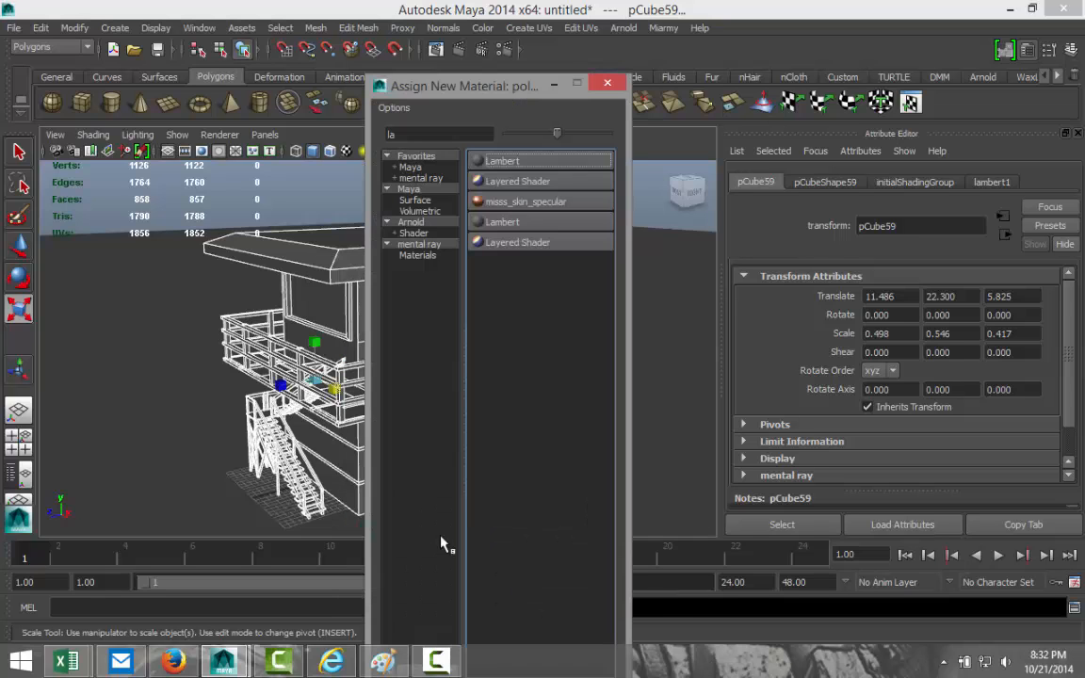
{"action": "left_click", "coordinate": [515, 167]}
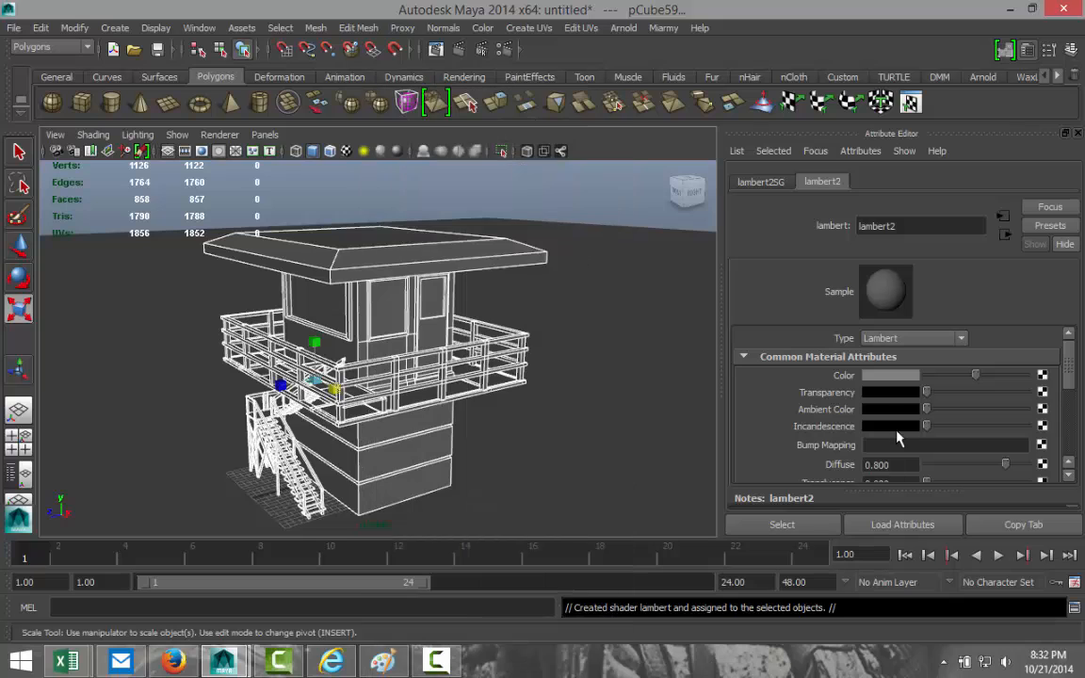
{"action": "left_click", "coordinate": [891, 375]}
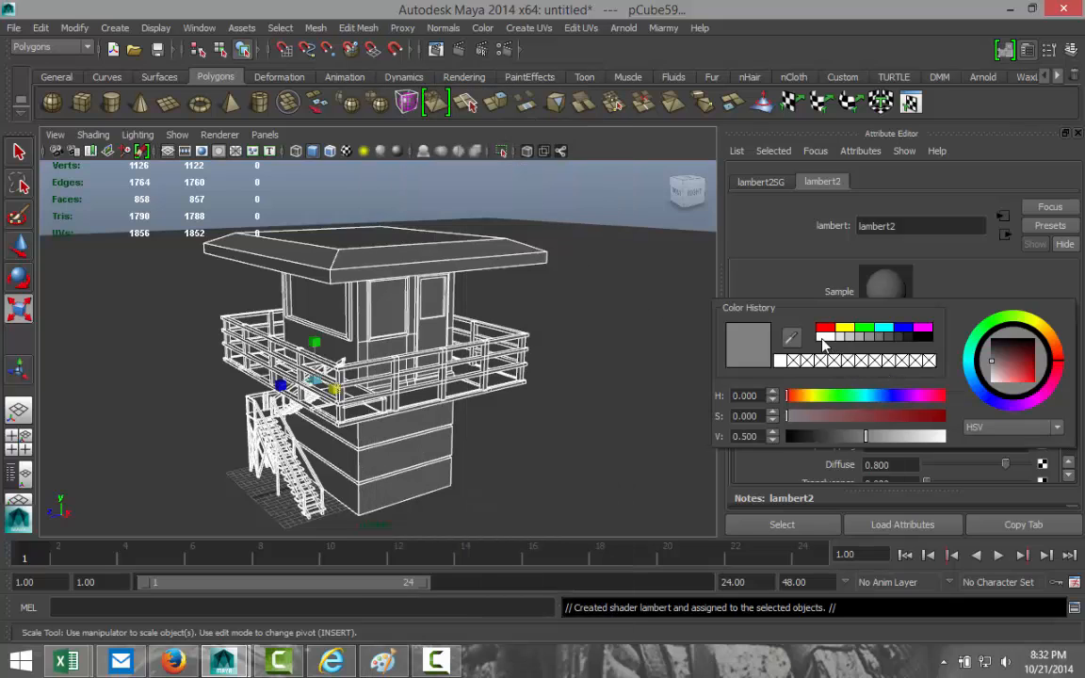
{"action": "left_click", "coordinate": [823, 337]}
Select the cabin's glass faces: the window beside the door, the door pane and the large window on the stair side.
{"action": "scroll", "coordinate": [562, 392], "scroll_direction": "up", "scroll_amount": 2}
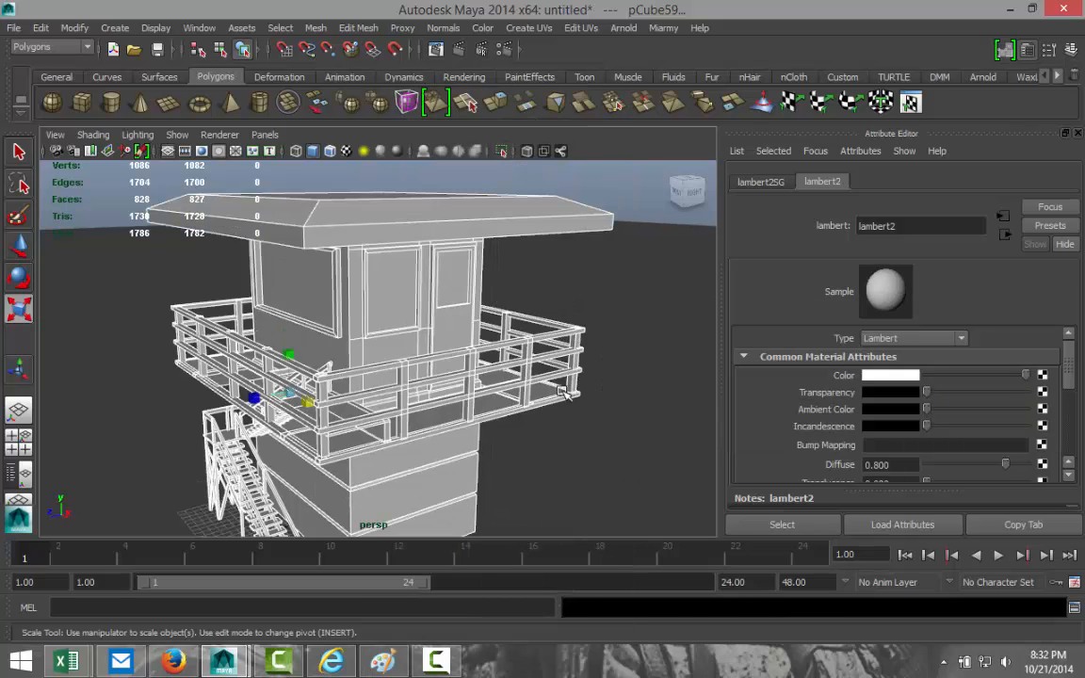
{"action": "right_click_drag", "start_coordinate": [394, 293], "coordinate": [394, 322]}
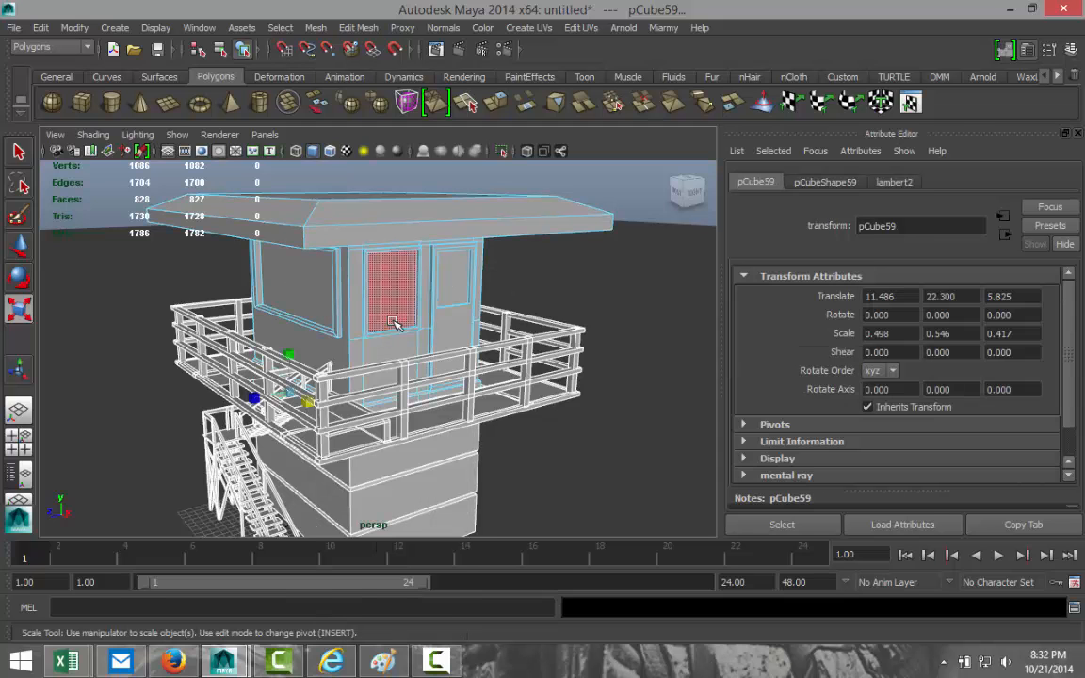
{"action": "left_click", "coordinate": [396, 305]}
{"action": "left_click", "coordinate": [451, 294], "text": "shift"}
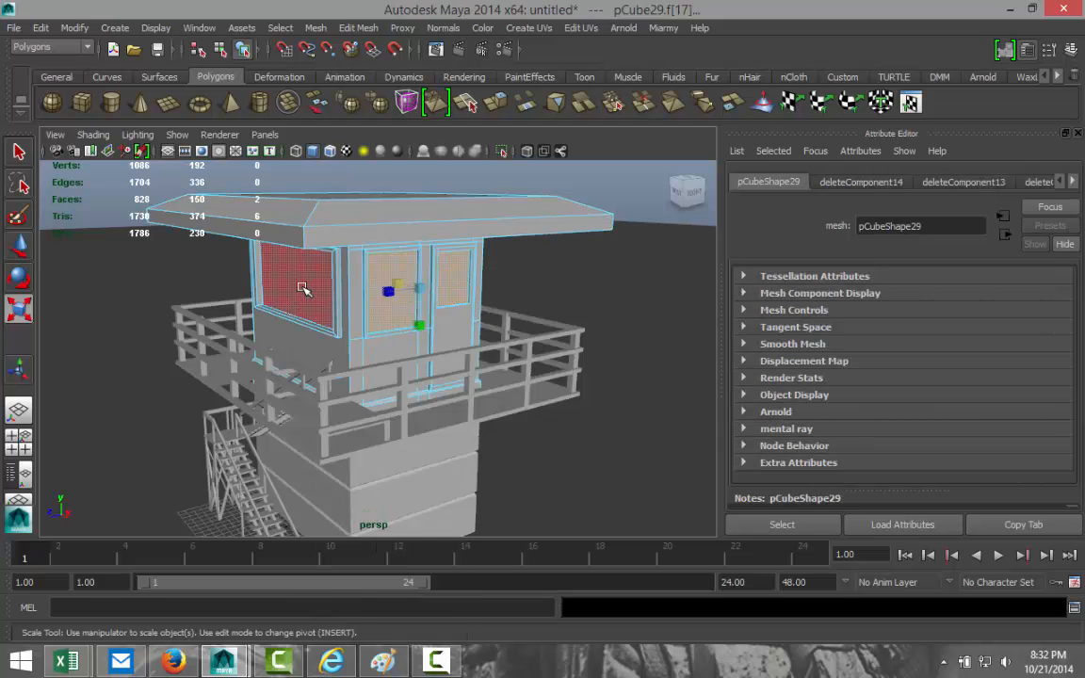
{"action": "left_click", "coordinate": [303, 289], "text": "shift"}
{"action": "left_click_drag", "start_coordinate": [148, 293], "coordinate": [436, 327], "text": "alt"}
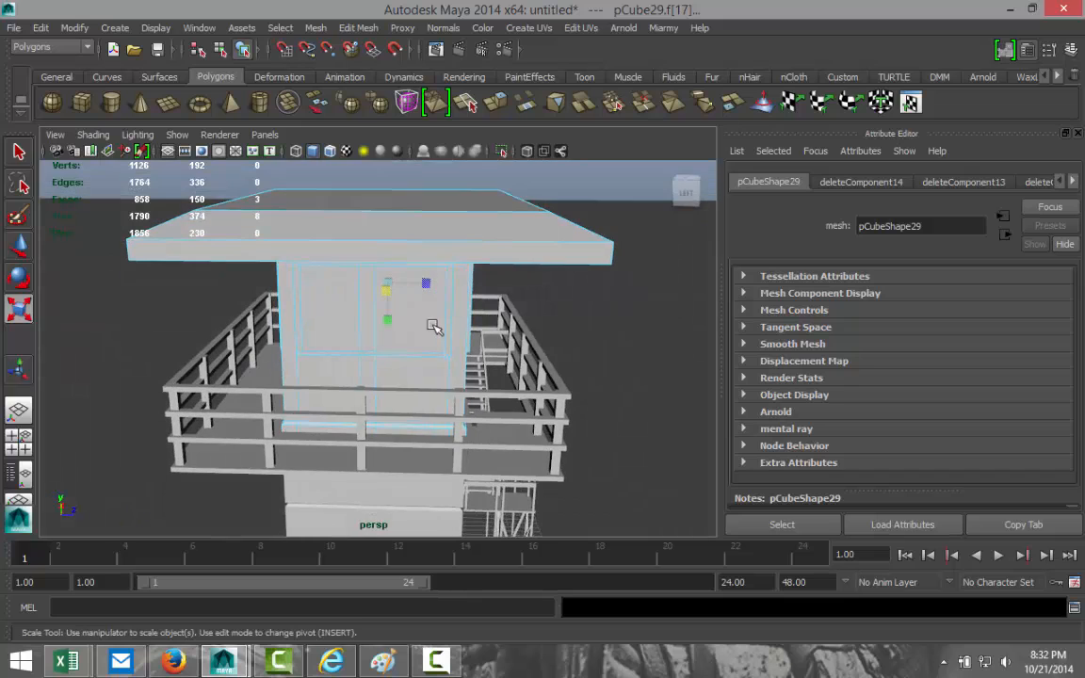
{"action": "left_click", "coordinate": [410, 301], "text": "shift"}
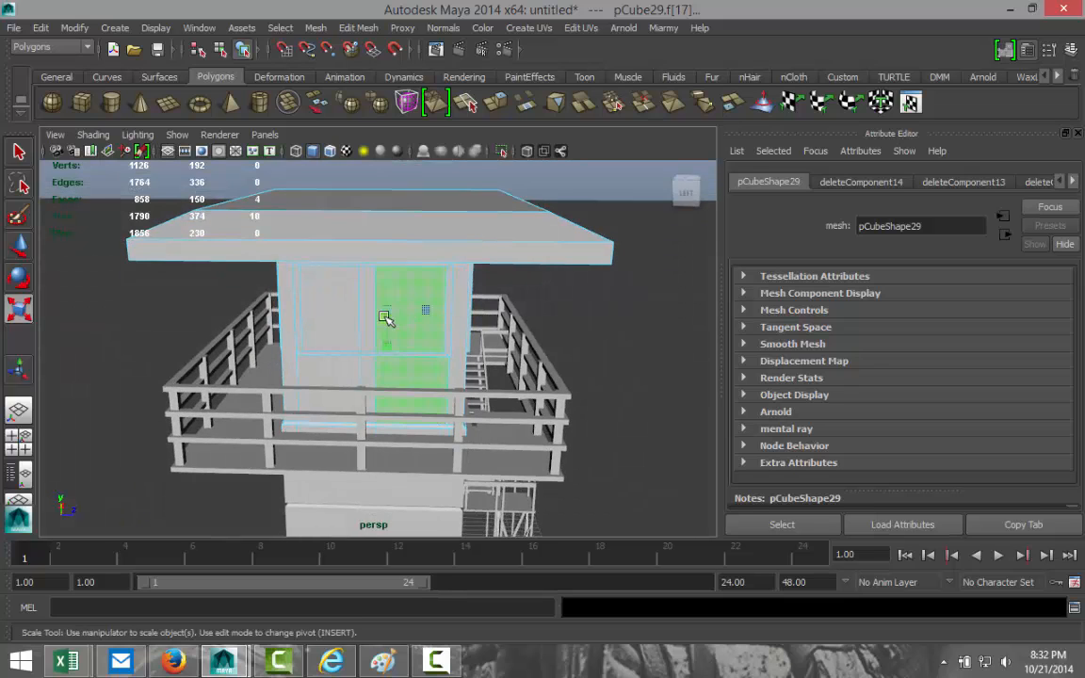
{"action": "left_click", "coordinate": [340, 315], "text": "shift"}
{"action": "left_click_drag", "start_coordinate": [231, 341], "coordinate": [308, 346], "text": "alt"}
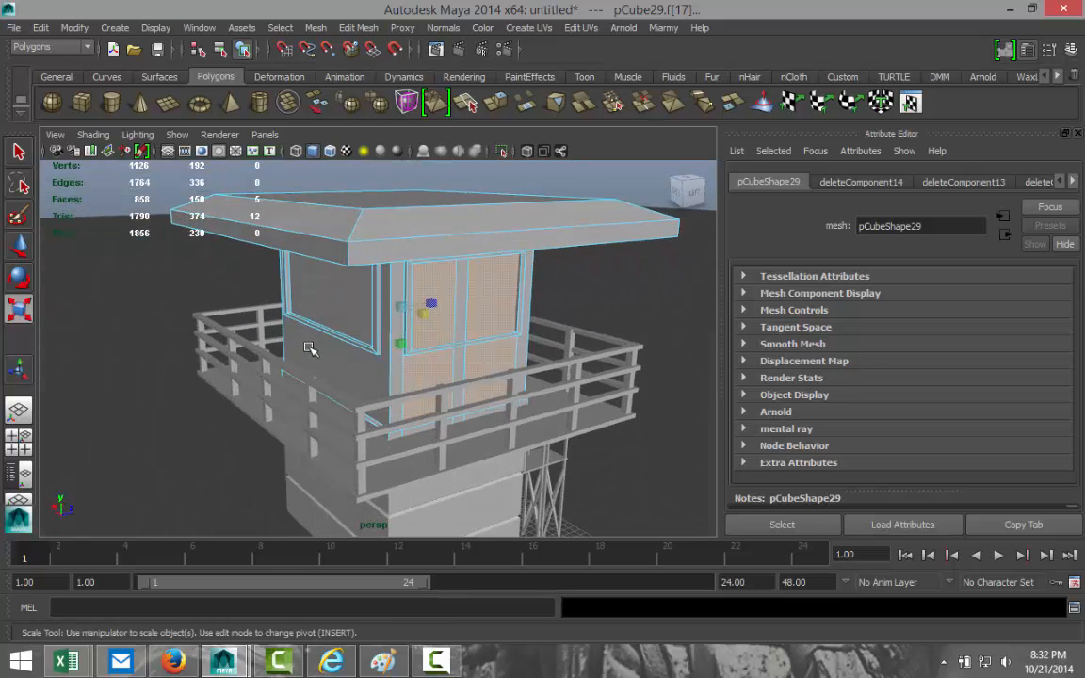
{"action": "left_click", "coordinate": [436, 377], "text": "shift"}
{"action": "left_click", "coordinate": [489, 369], "text": "shift"}
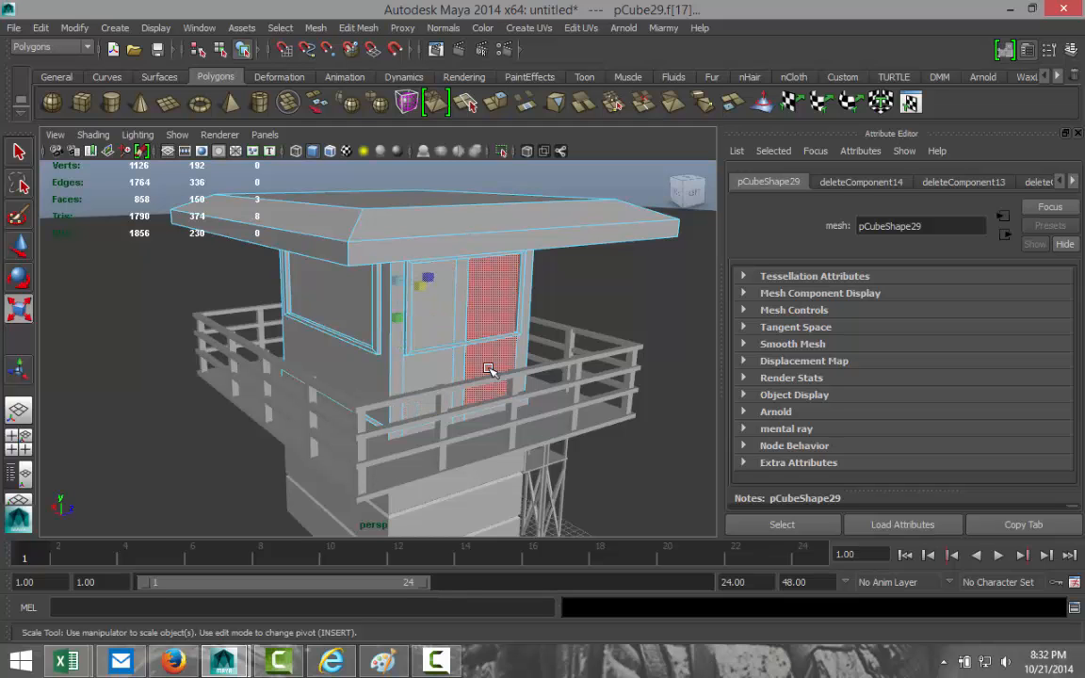
Add the large window on the opposite cabin side to the selected glass faces and assign them a new mia_material_x material.
{"action": "left_click", "coordinate": [346, 304], "text": "shift"}
{"action": "left_click_drag", "start_coordinate": [347, 305], "coordinate": [601, 332], "text": "alt"}
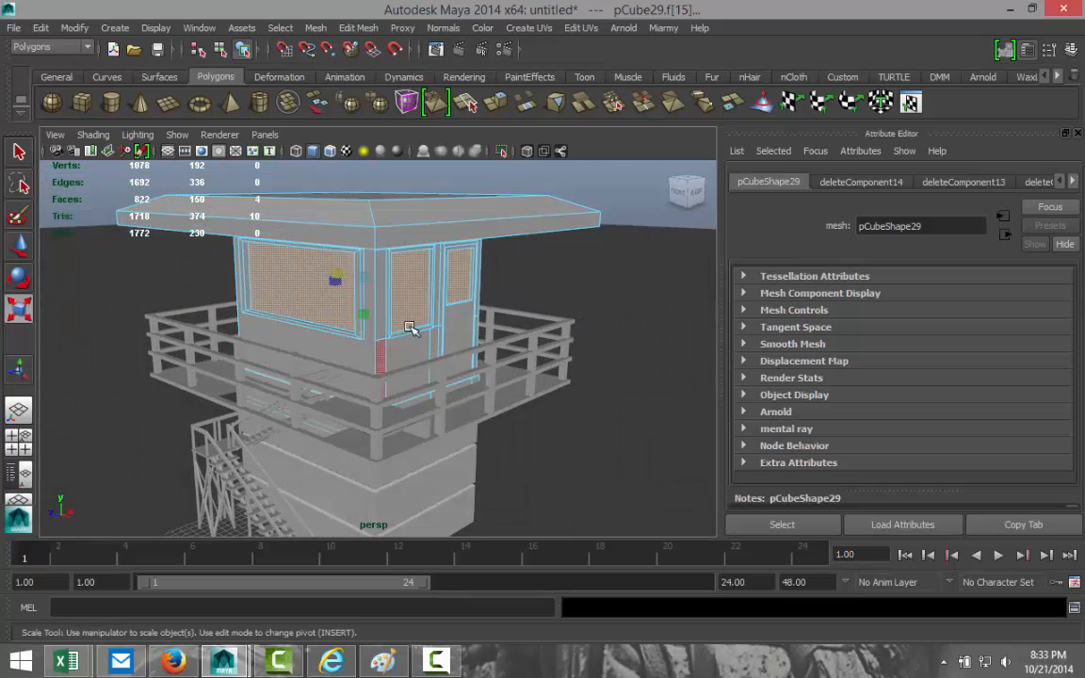
{"action": "right_click_drag", "start_coordinate": [415, 294], "coordinate": [443, 575]}
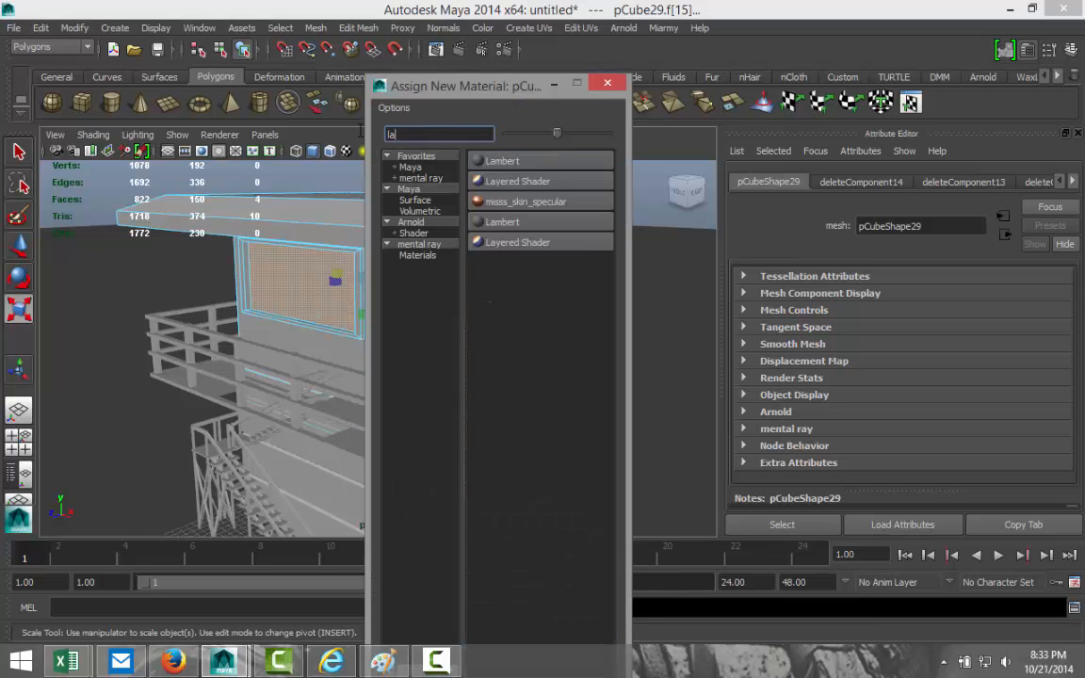
{"action": "type", "text": "mia"}
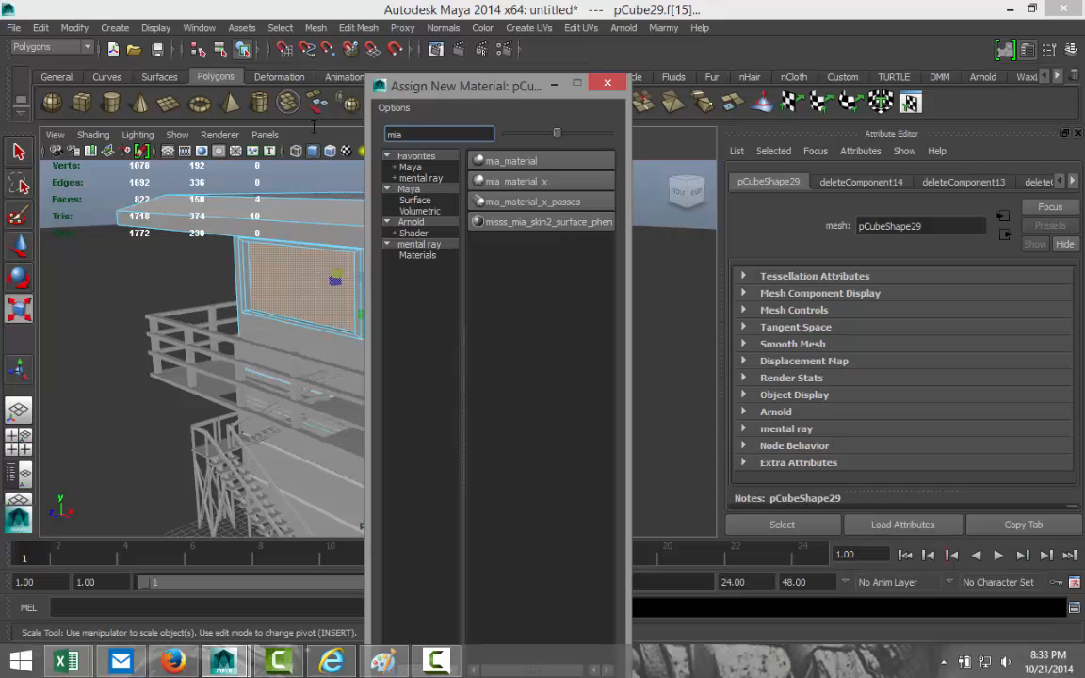
{"action": "left_click", "coordinate": [509, 181]}
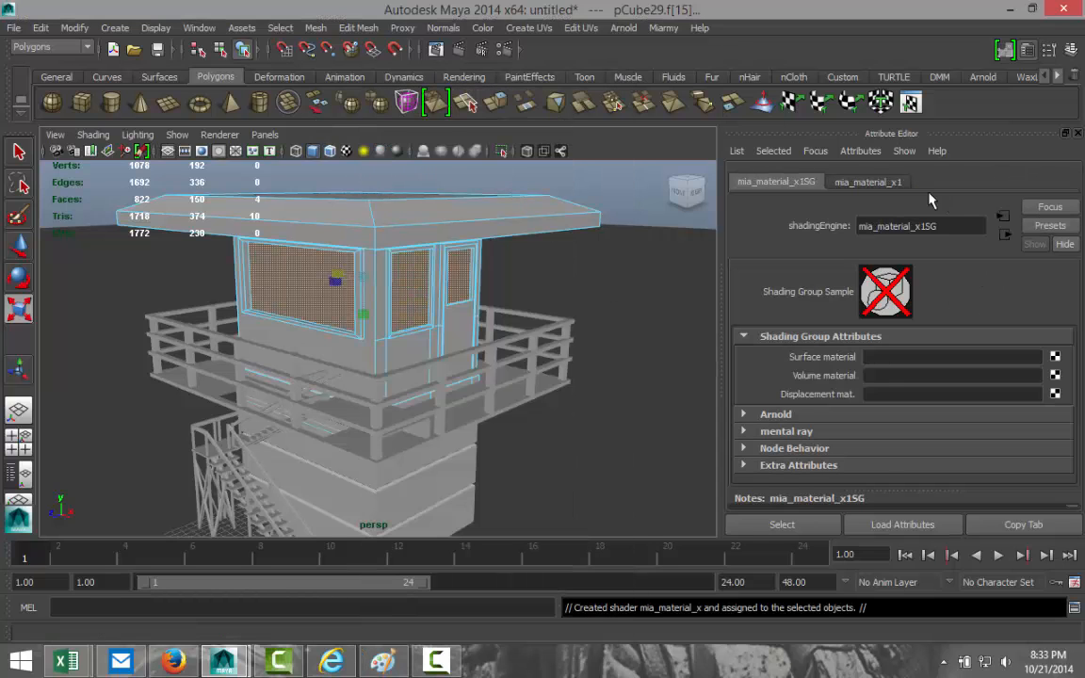
Replace the window glass material's settings with the GlassSolid preset.
{"action": "left_click", "coordinate": [868, 182]}
{"action": "left_click", "coordinate": [1048, 227]}
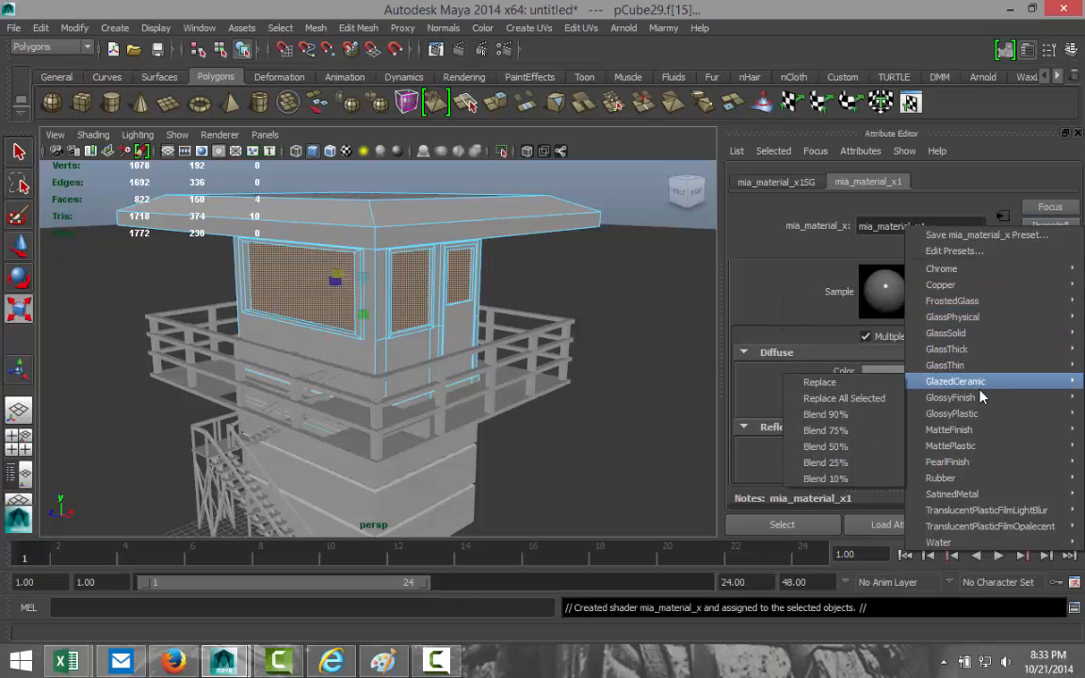
{"action": "mouse_move", "coordinate": [973, 355]}
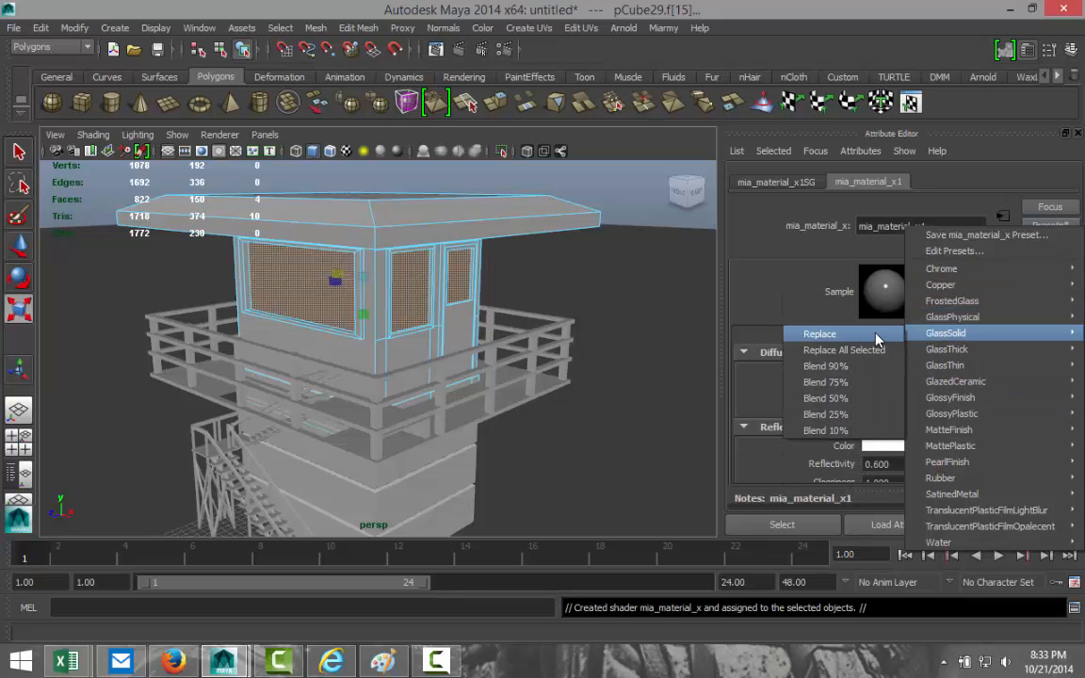
{"action": "left_click", "coordinate": [834, 337]}
{"action": "scroll", "coordinate": [656, 369], "scroll_direction": "down", "scroll_amount": 4}
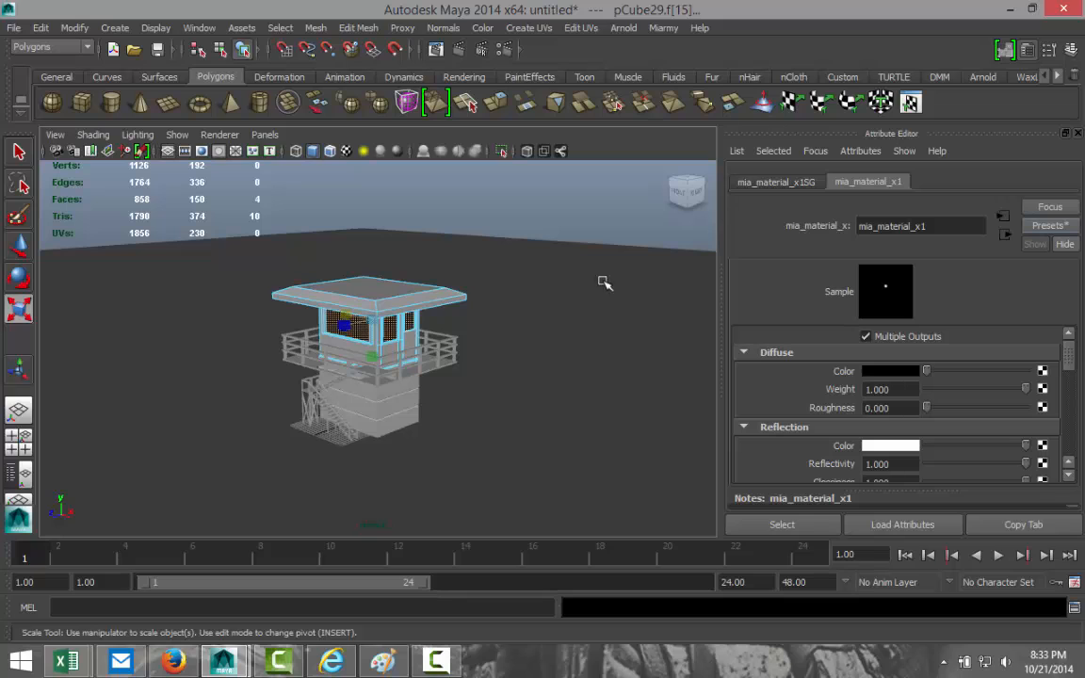
Set the scene's renderer to mental ray in the maximized render settings.
{"action": "left_click", "coordinate": [504, 49]}
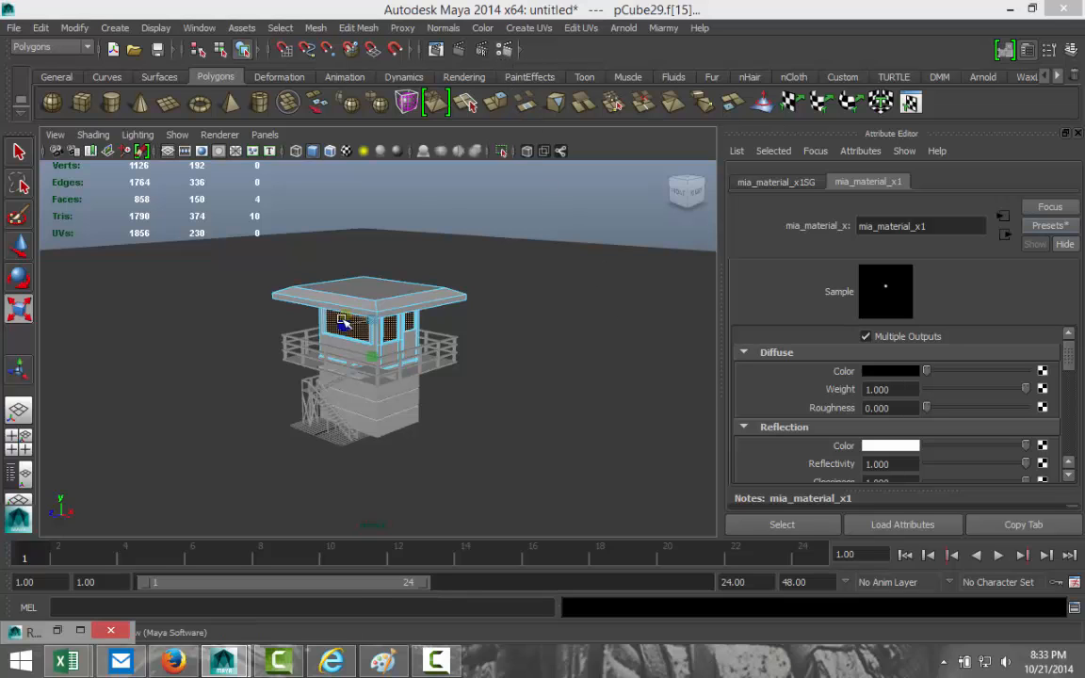
{"action": "left_click", "coordinate": [81, 631]}
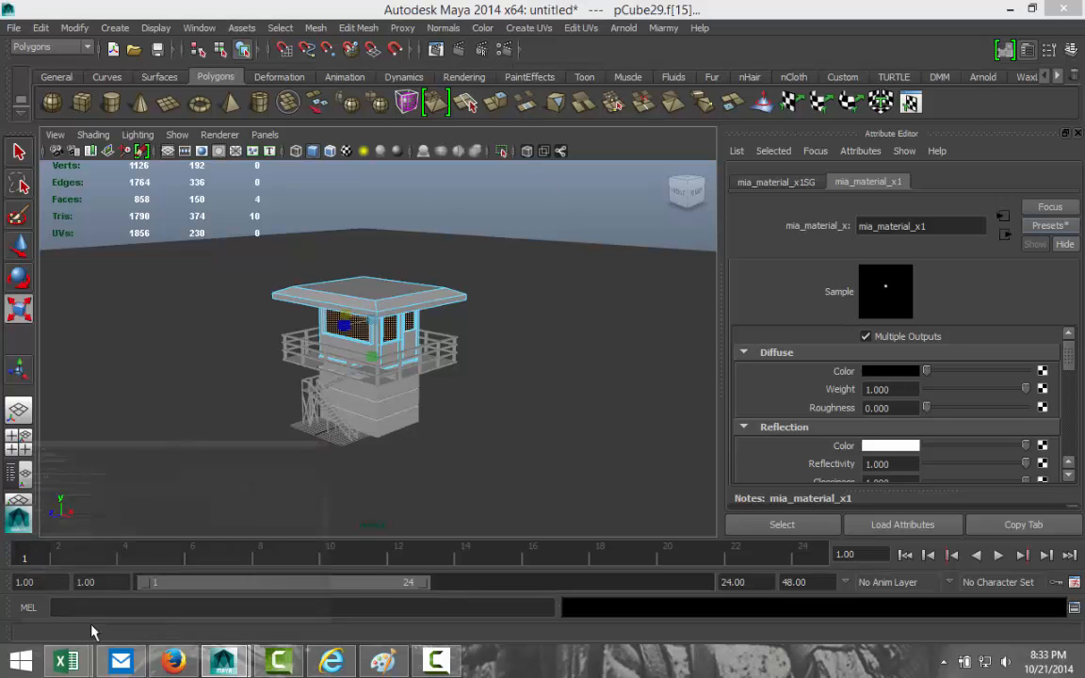
{"action": "left_click", "coordinate": [158, 71]}
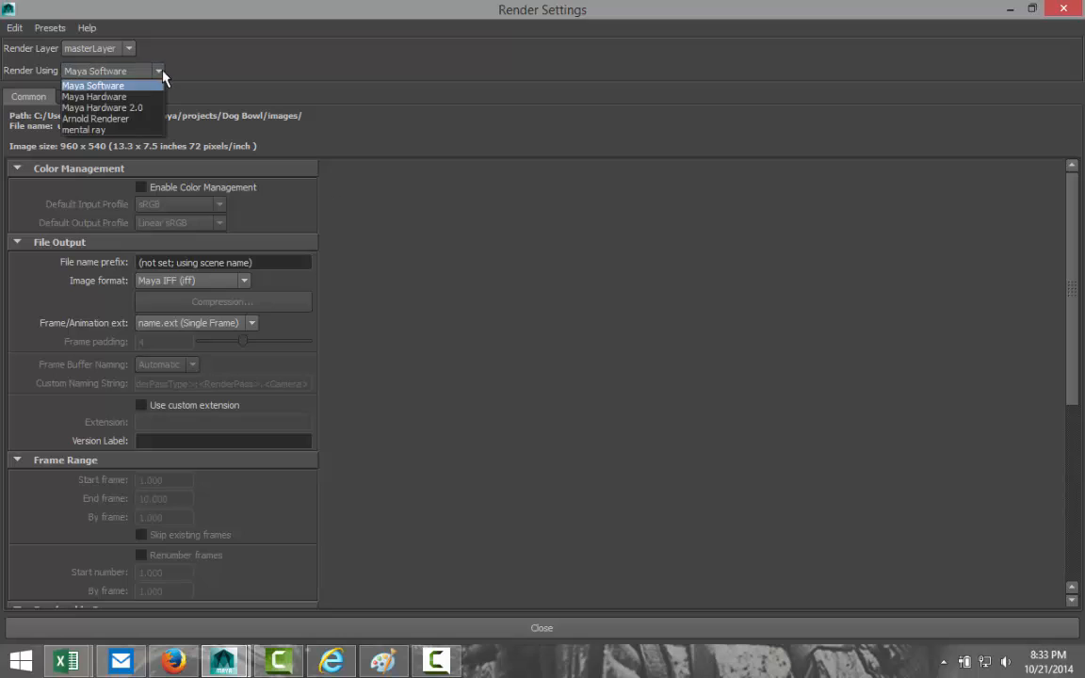
{"action": "left_click", "coordinate": [143, 116]}
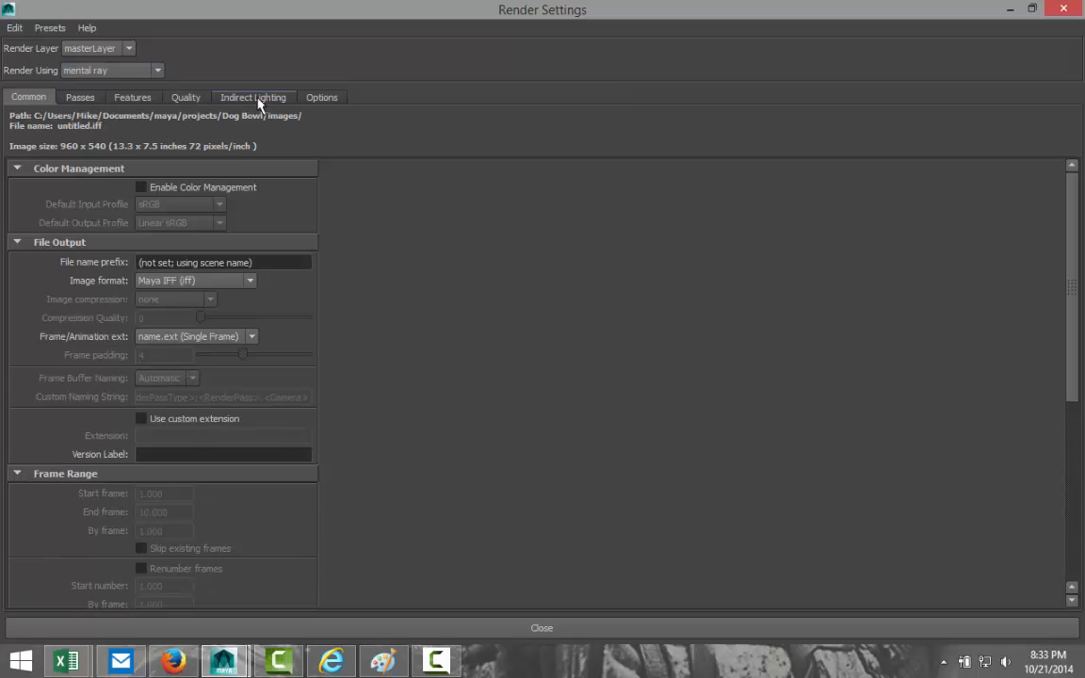
Create a Physical Sun and Sky environment and enable Global Illumination for indirect lighting.
{"action": "left_click", "coordinate": [256, 99]}
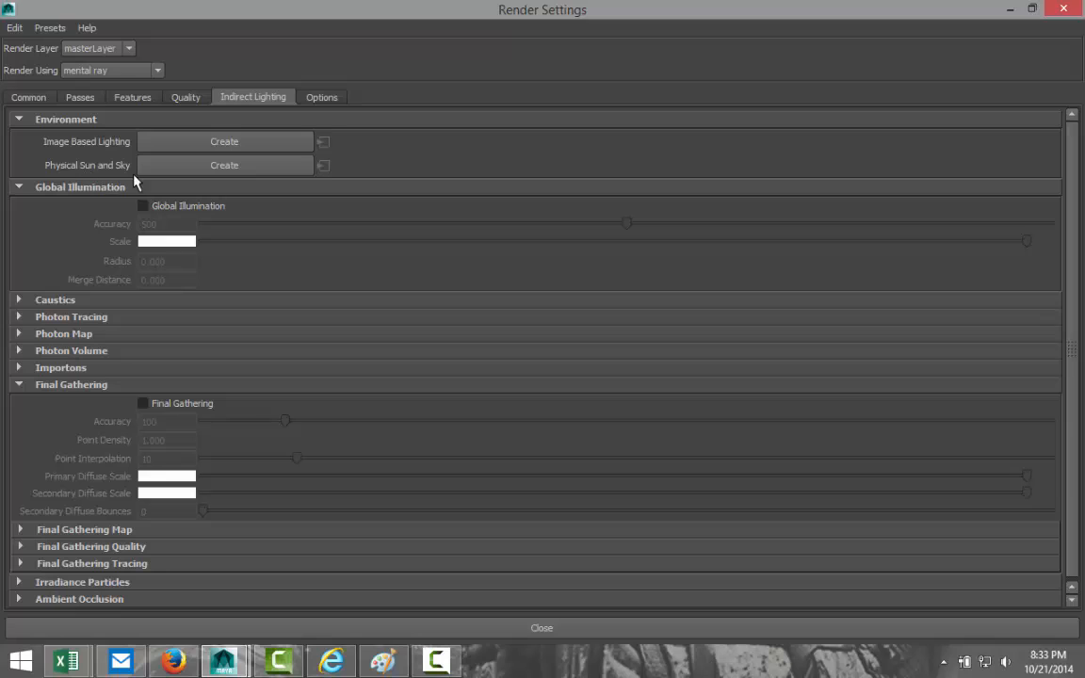
{"action": "left_click", "coordinate": [181, 167]}
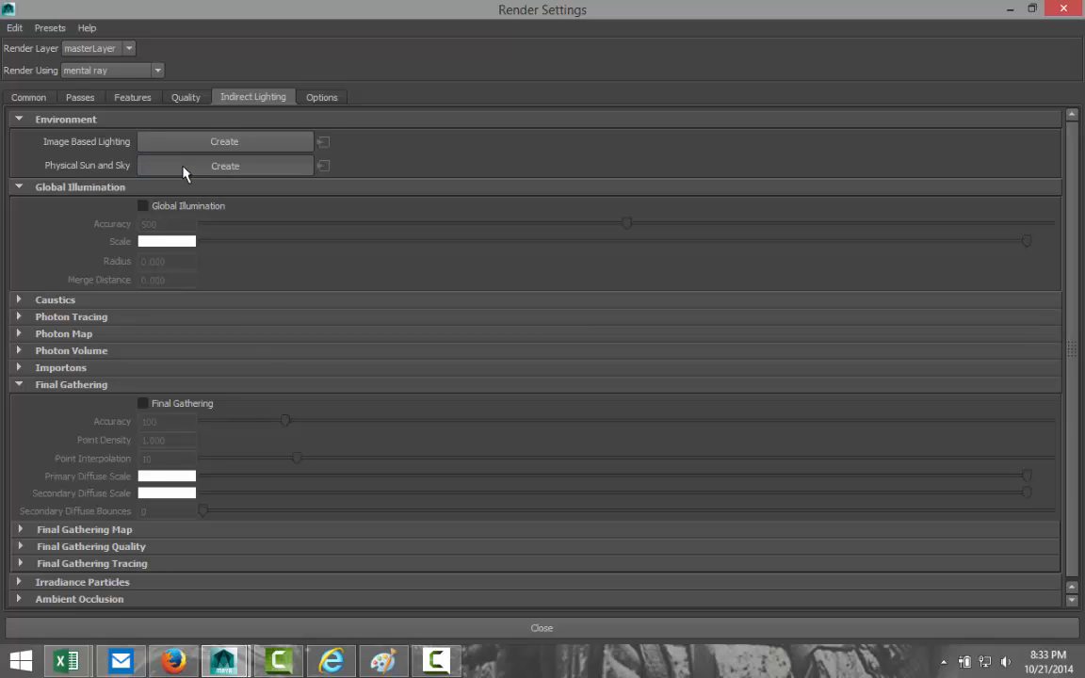
{"action": "left_click", "coordinate": [144, 207]}
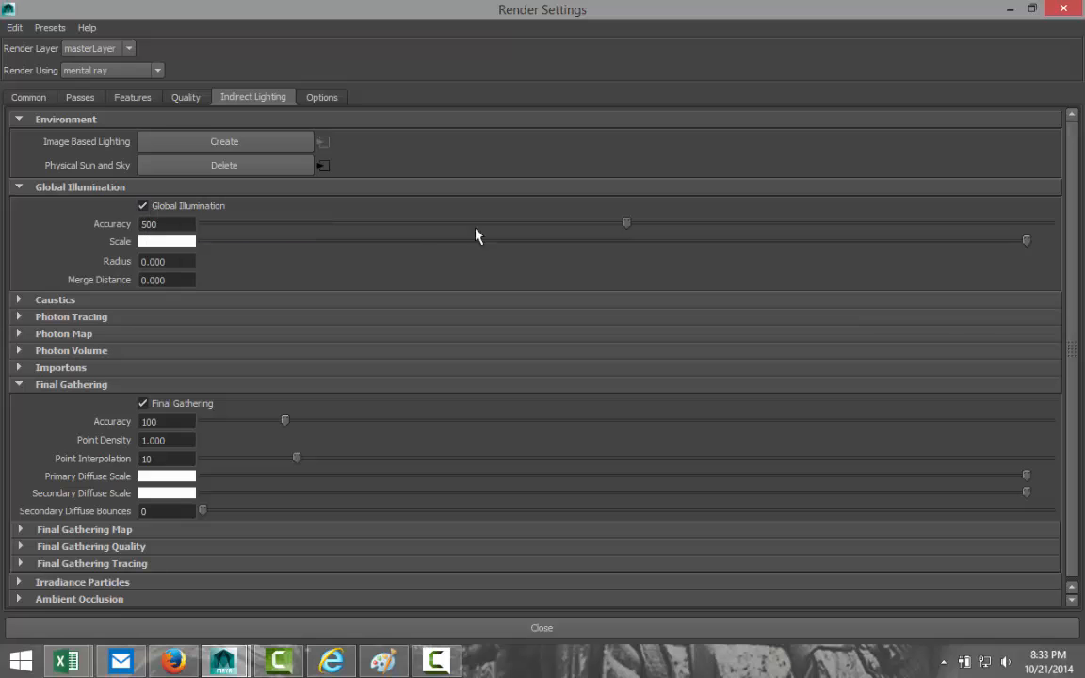
{"action": "left_click", "coordinate": [1009, 9]}
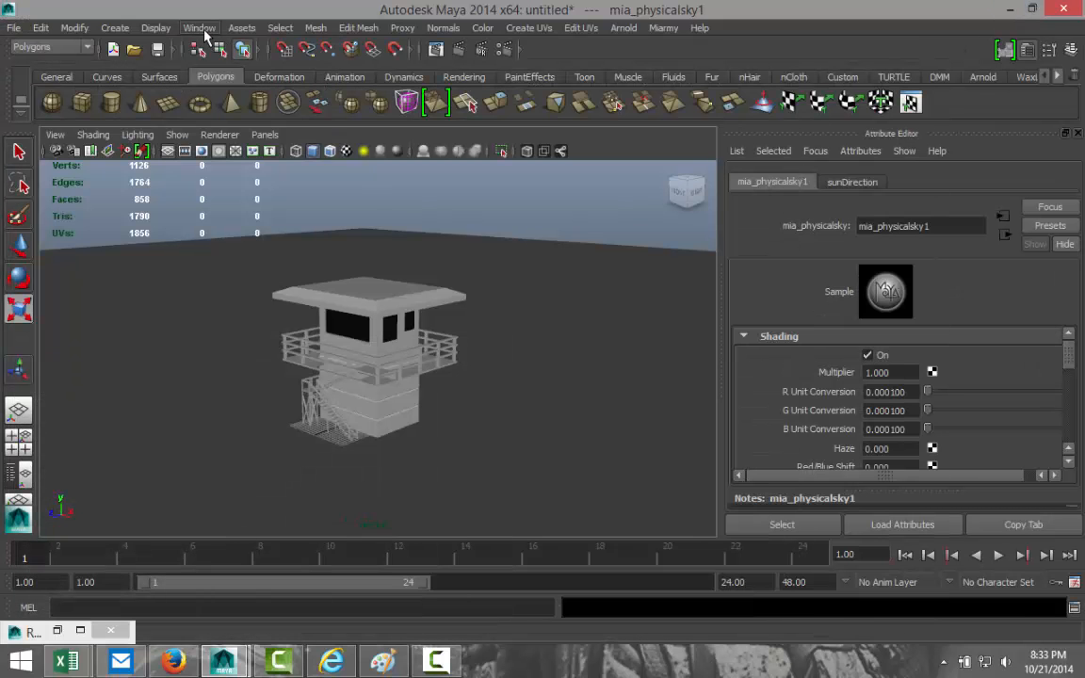
Select the sunDirection light and move it beside the cabin, to about X 53.244 and Y 38.454.
{"action": "left_click", "coordinate": [201, 28]}
{"action": "left_click", "coordinate": [220, 139]}
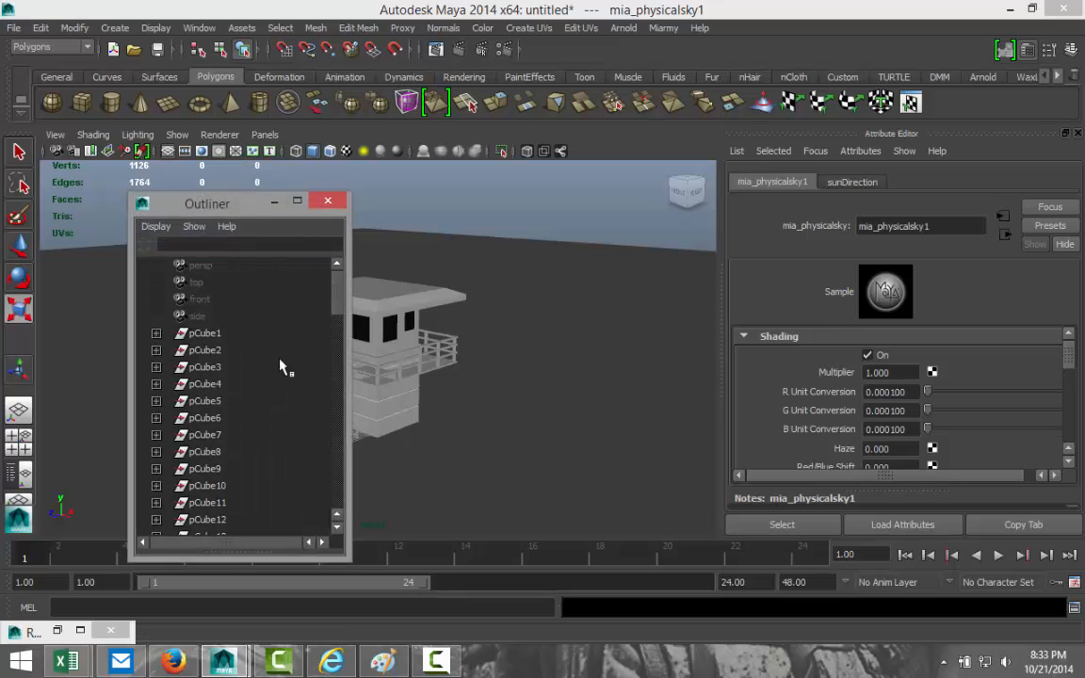
{"action": "left_click_drag", "start_coordinate": [334, 300], "coordinate": [344, 502]}
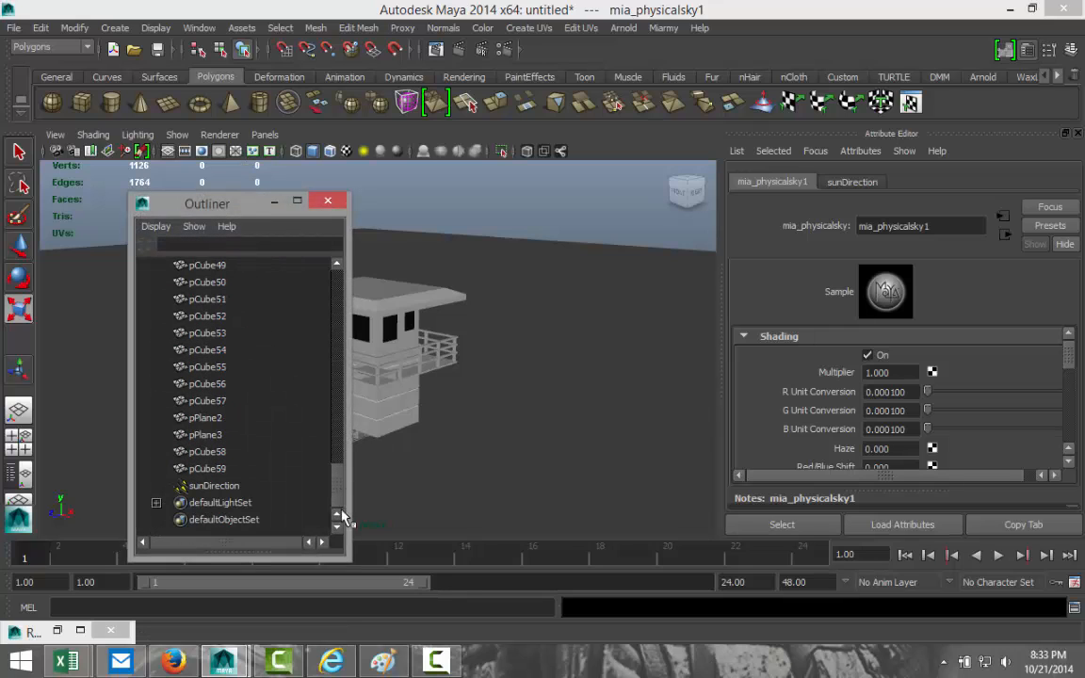
{"action": "left_click", "coordinate": [231, 486]}
{"action": "left_click", "coordinate": [274, 201]}
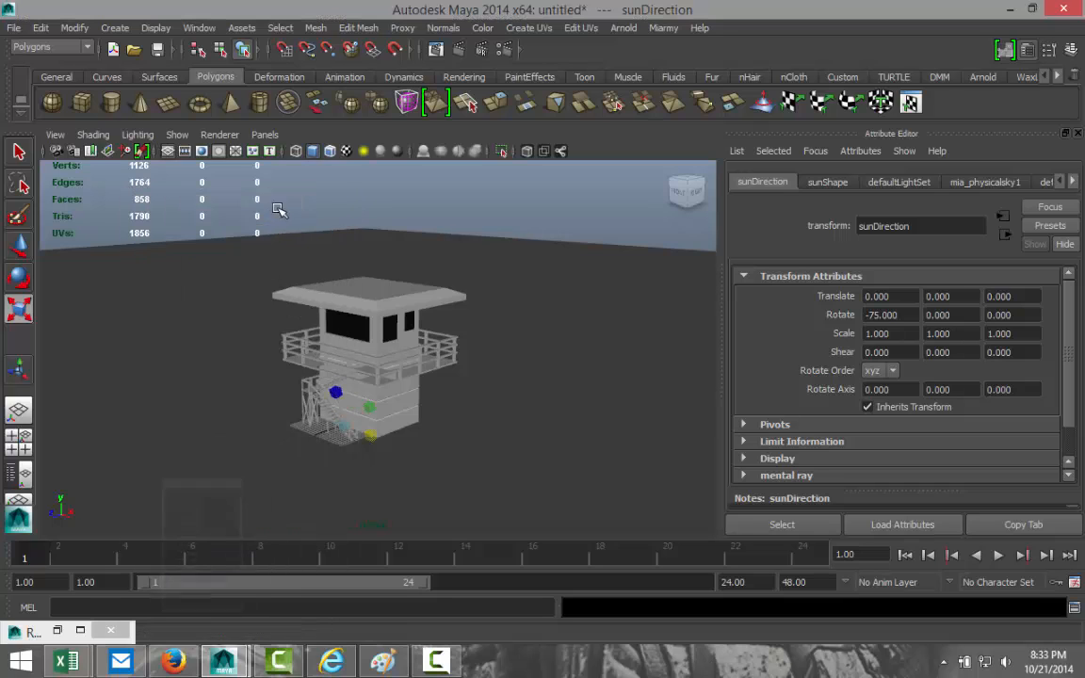
{"action": "key", "text": "w"}
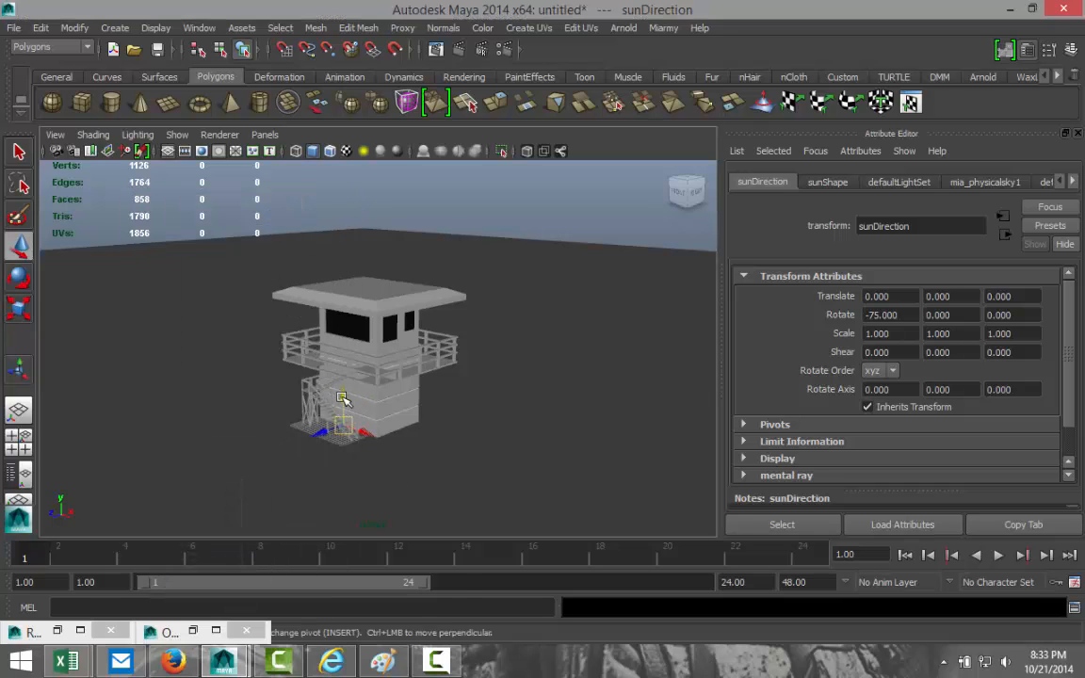
{"action": "left_click_drag", "start_coordinate": [342, 398], "coordinate": [517, 398]}
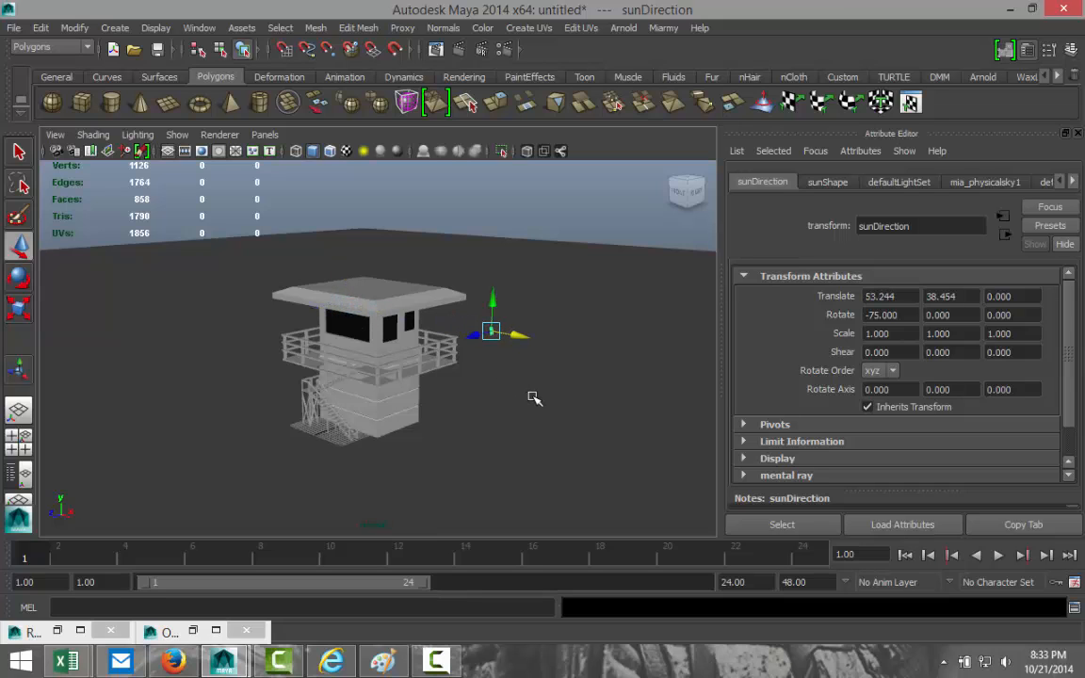
Rotate the sun light to shine diagonally down toward the tower, at about -81.595, 12.469, -55.614 degrees.
{"action": "key", "text": "f"}
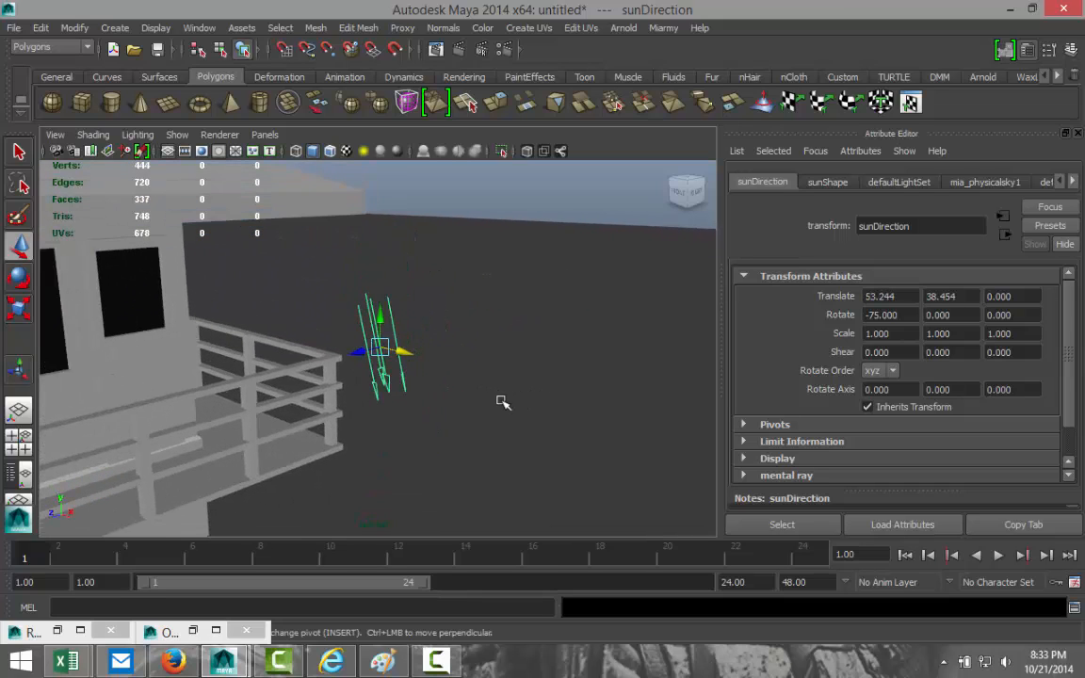
{"action": "key", "text": "e"}
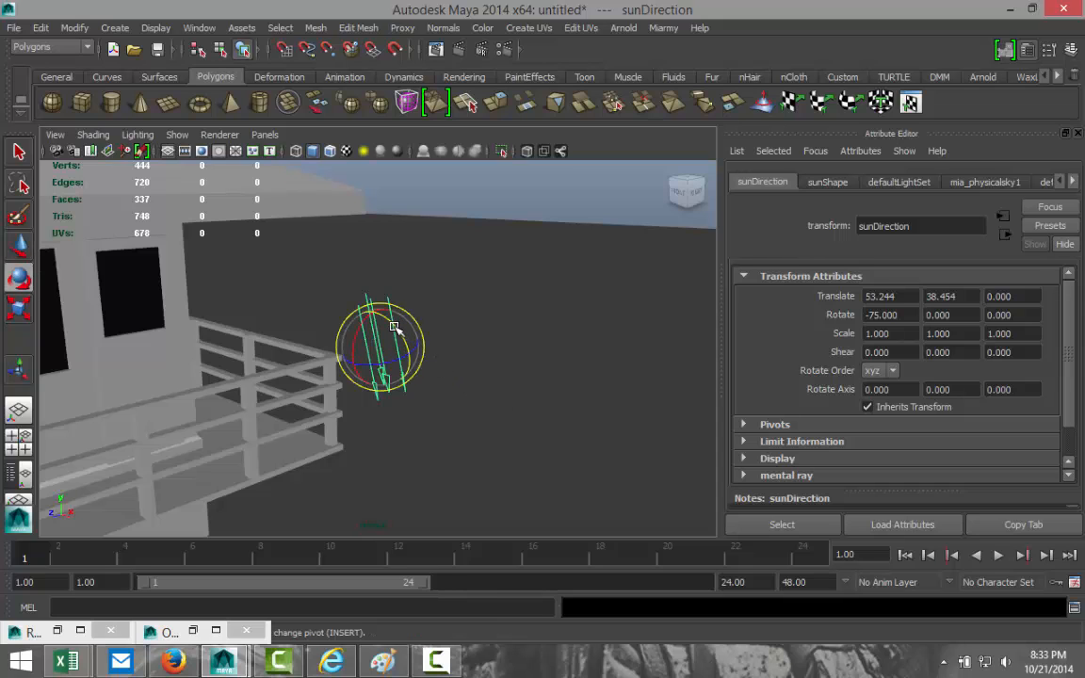
{"action": "left_click_drag", "start_coordinate": [394, 326], "coordinate": [348, 420]}
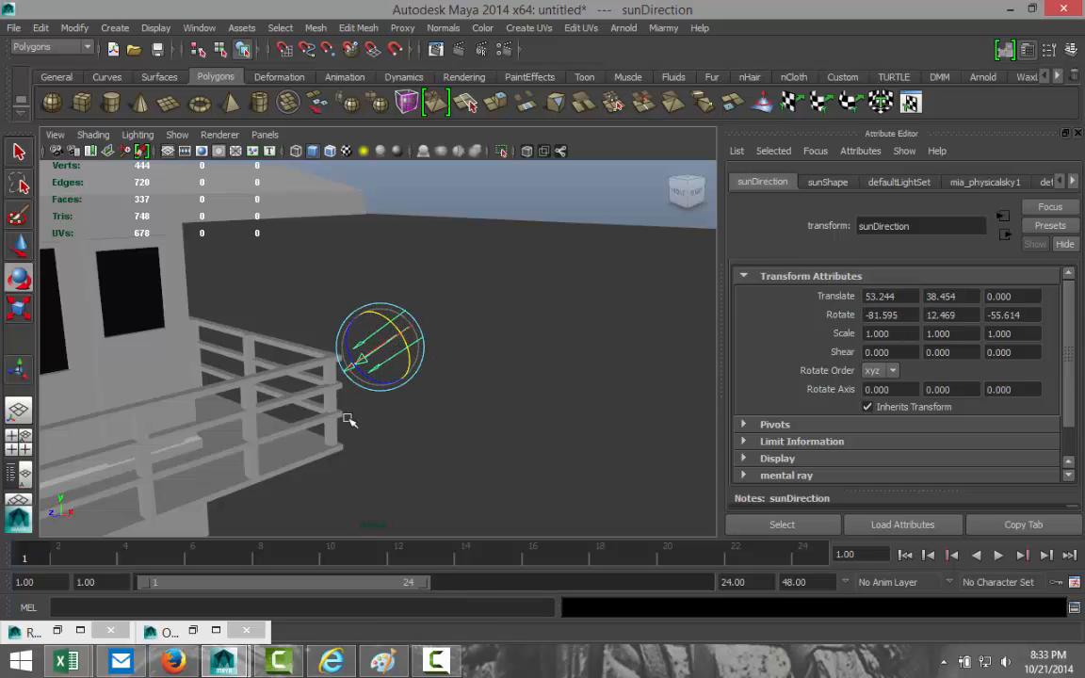
{"action": "middle_click_drag", "start_coordinate": [299, 424], "coordinate": [418, 382], "text": "alt"}
{"action": "scroll", "coordinate": [411, 401], "scroll_direction": "down", "scroll_amount": 8}
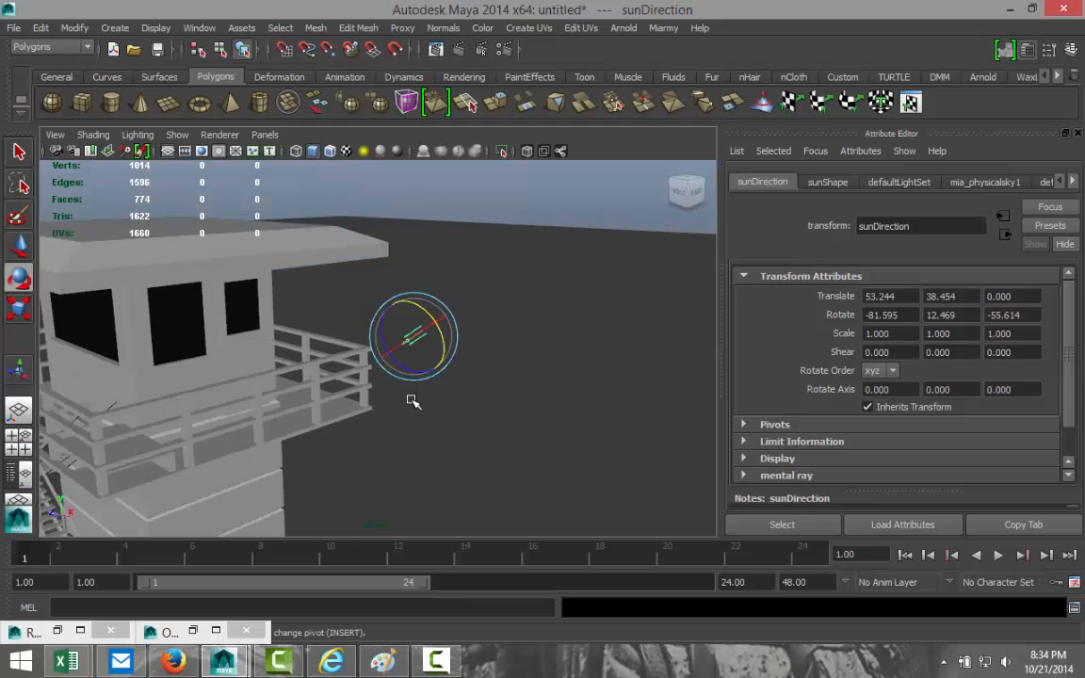
{"action": "scroll", "coordinate": [410, 402], "scroll_direction": "up", "scroll_amount": 3}
{"action": "left_click_drag", "start_coordinate": [405, 427], "coordinate": [499, 407], "text": "alt"}
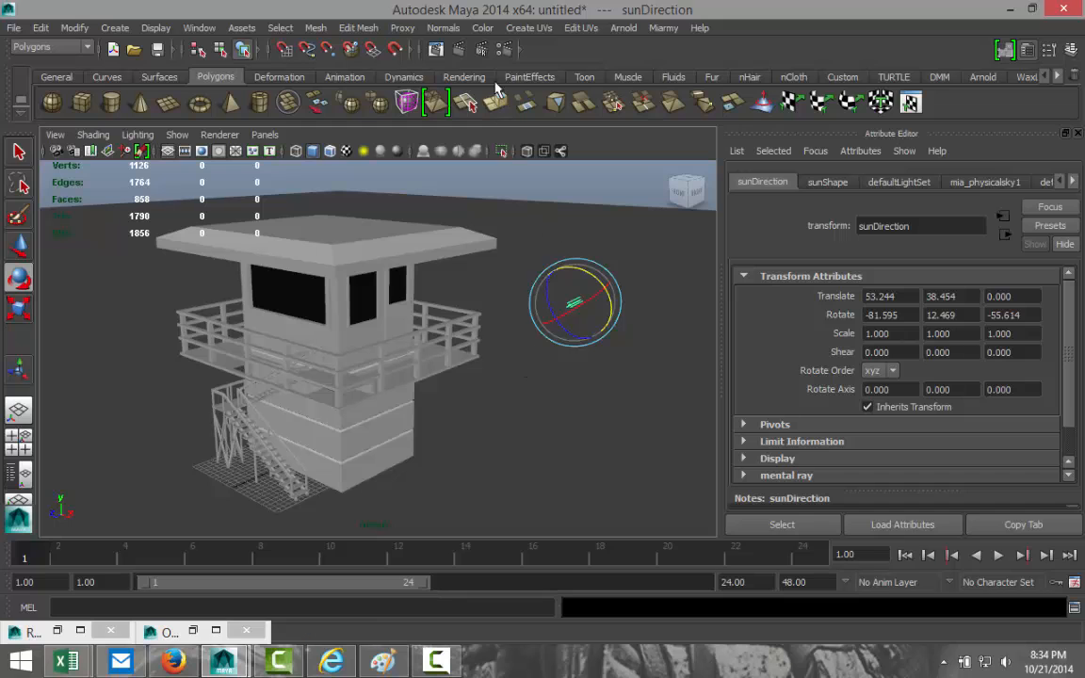
Check the render sampling quality and set the render image size to the HD 1080 preset.
{"action": "left_click", "coordinate": [457, 48]}
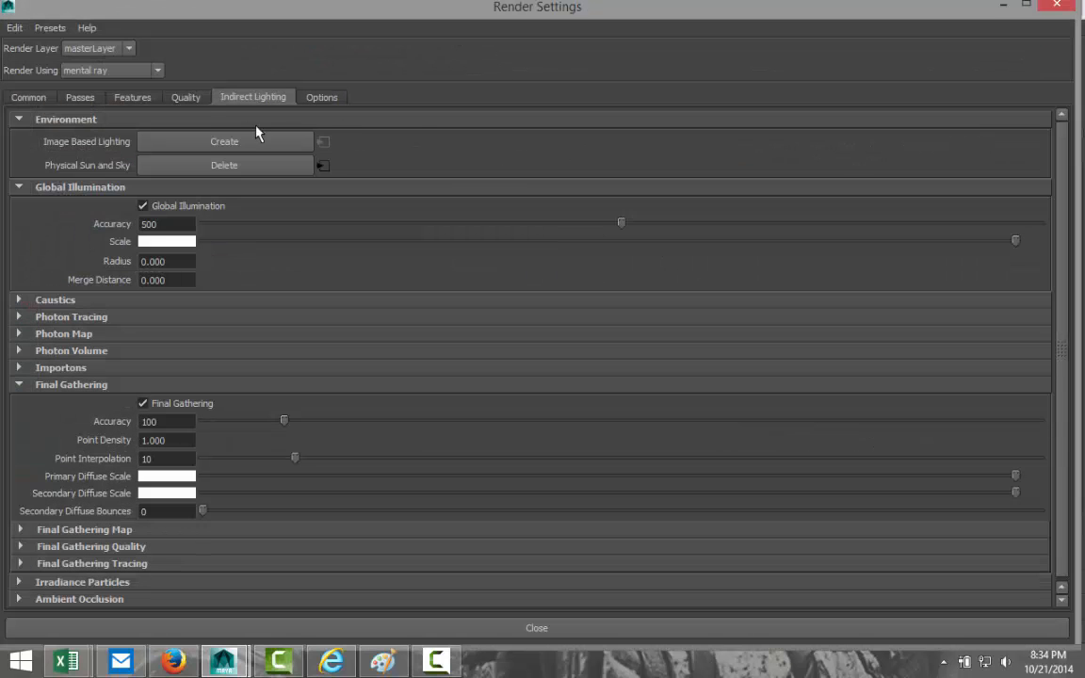
{"action": "left_click", "coordinate": [187, 98]}
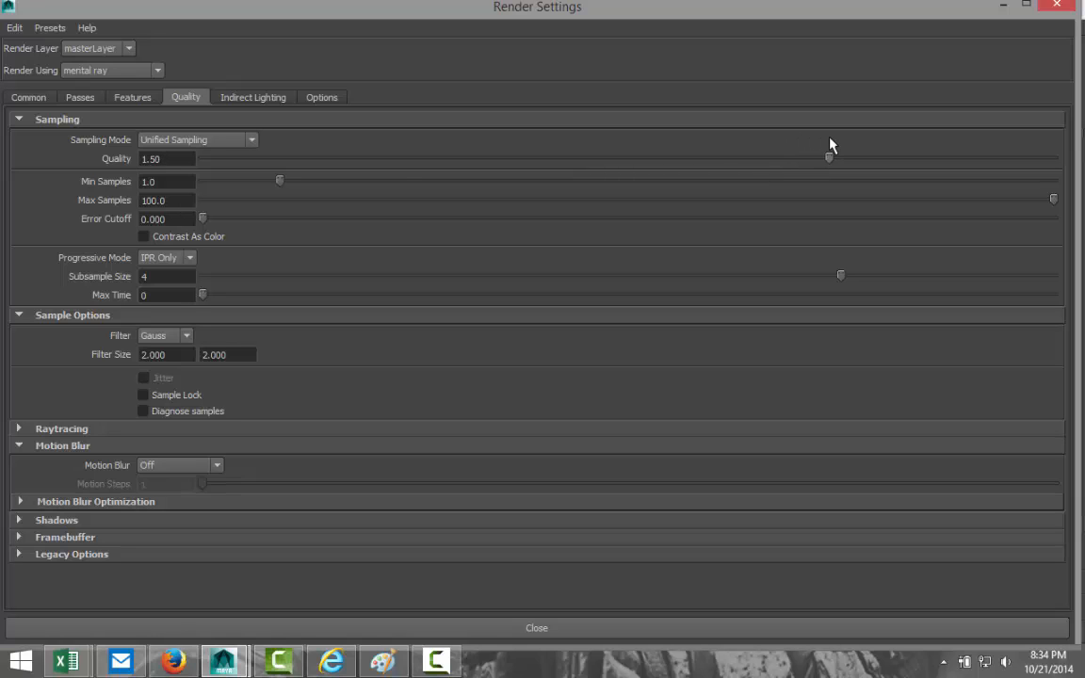
{"action": "left_click", "coordinate": [27, 99]}
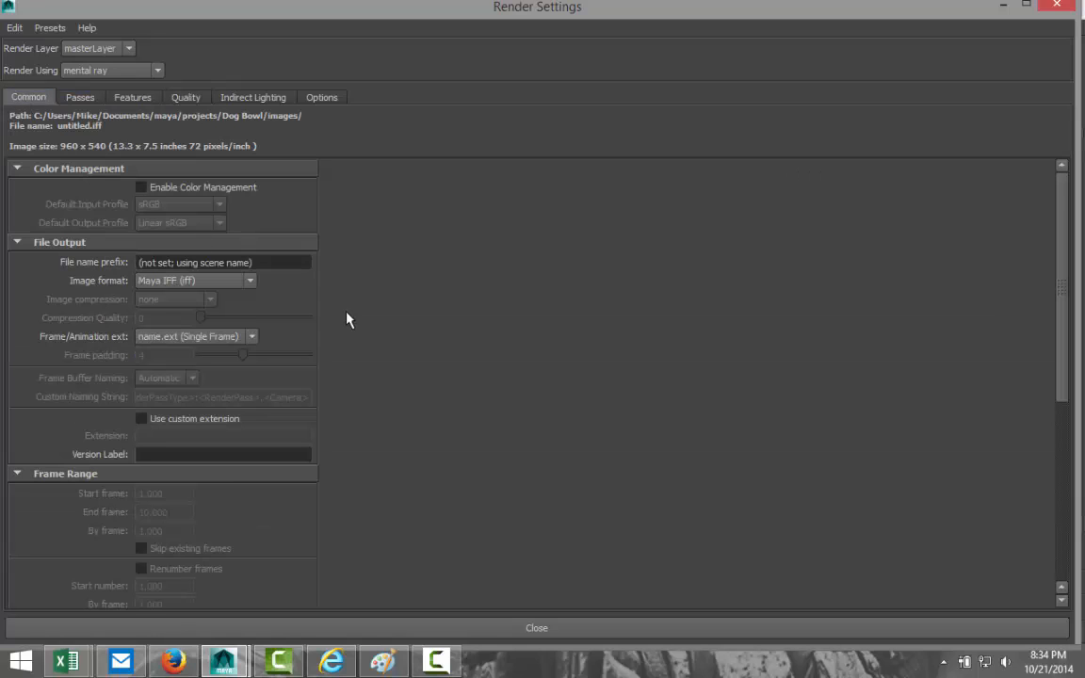
{"action": "scroll", "coordinate": [347, 320], "scroll_direction": "down", "scroll_amount": 5}
{"action": "left_click", "coordinate": [249, 370]}
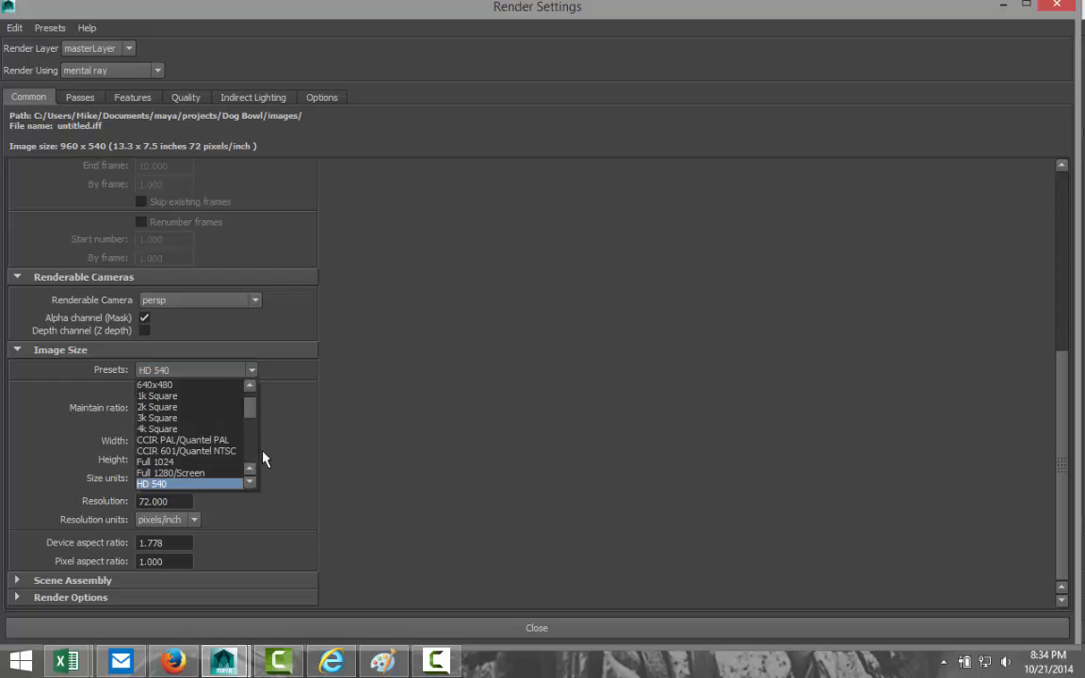
{"action": "left_click", "coordinate": [250, 484]}
{"action": "left_click", "coordinate": [218, 486]}
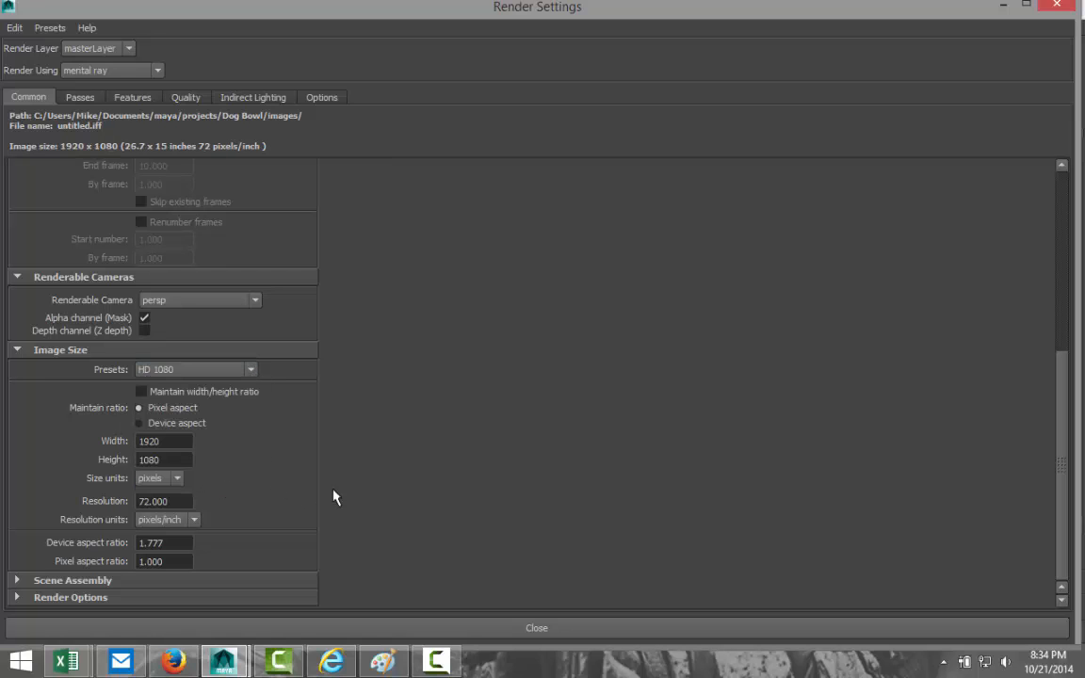
{"action": "scroll", "coordinate": [286, 455], "scroll_direction": "up", "scroll_amount": 5}
{"action": "scroll", "coordinate": [298, 233], "scroll_direction": "up", "scroll_amount": 1}
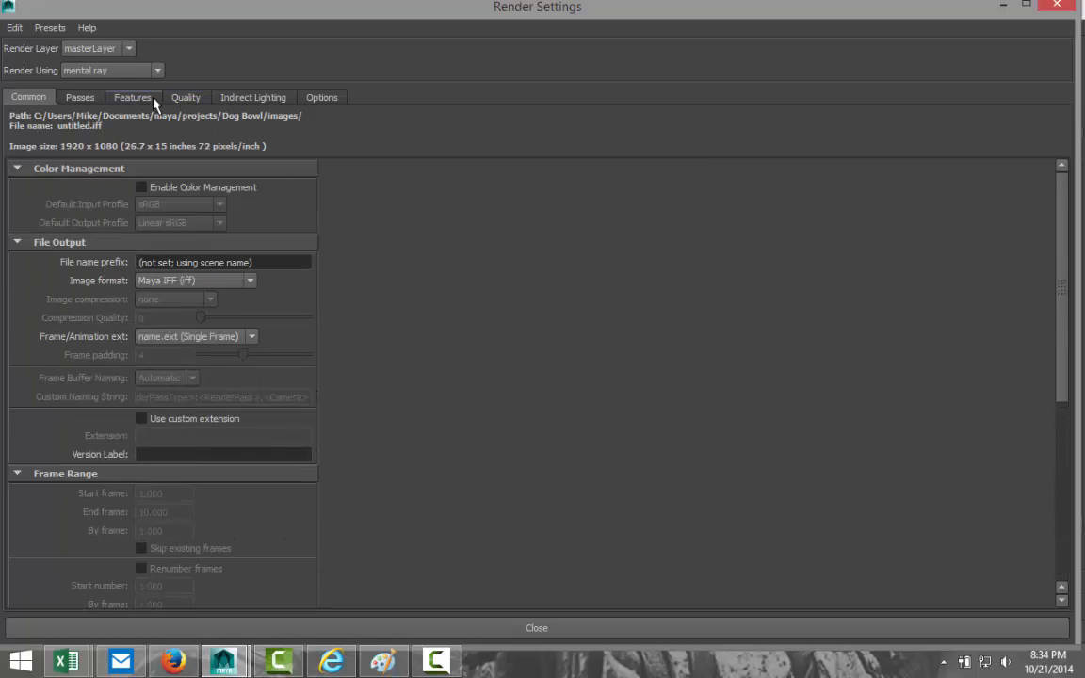
{"action": "left_click", "coordinate": [1003, 10]}
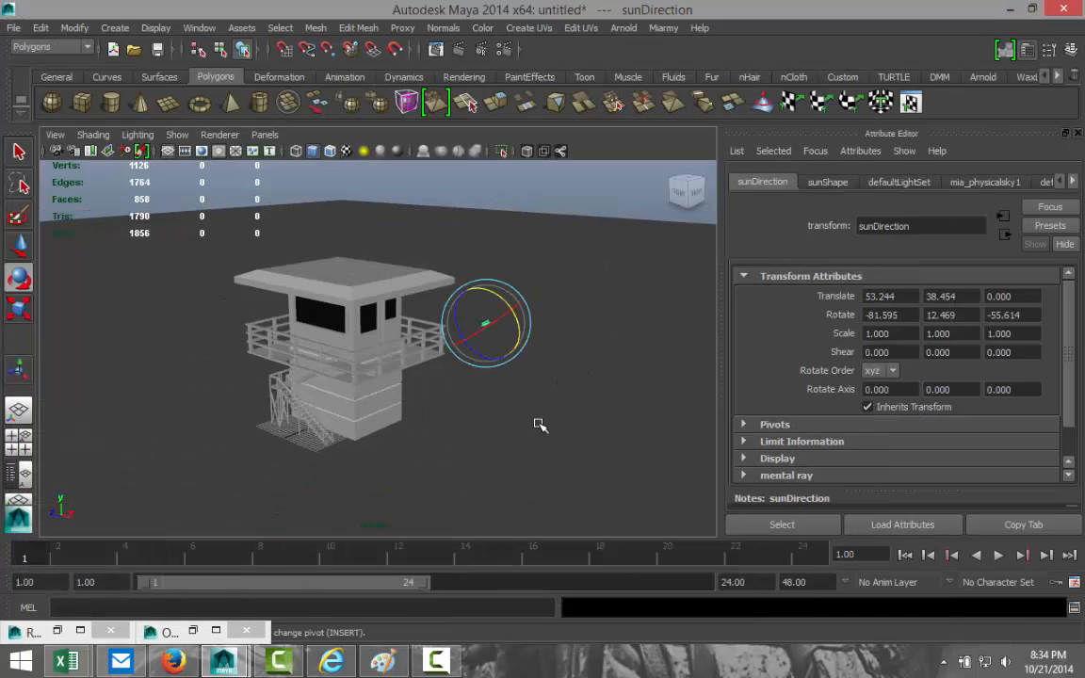
Assign the ground plane a new Lambert material and set its colour to light grey with an HSV value of 0.671.
{"action": "left_click", "coordinate": [578, 441]}
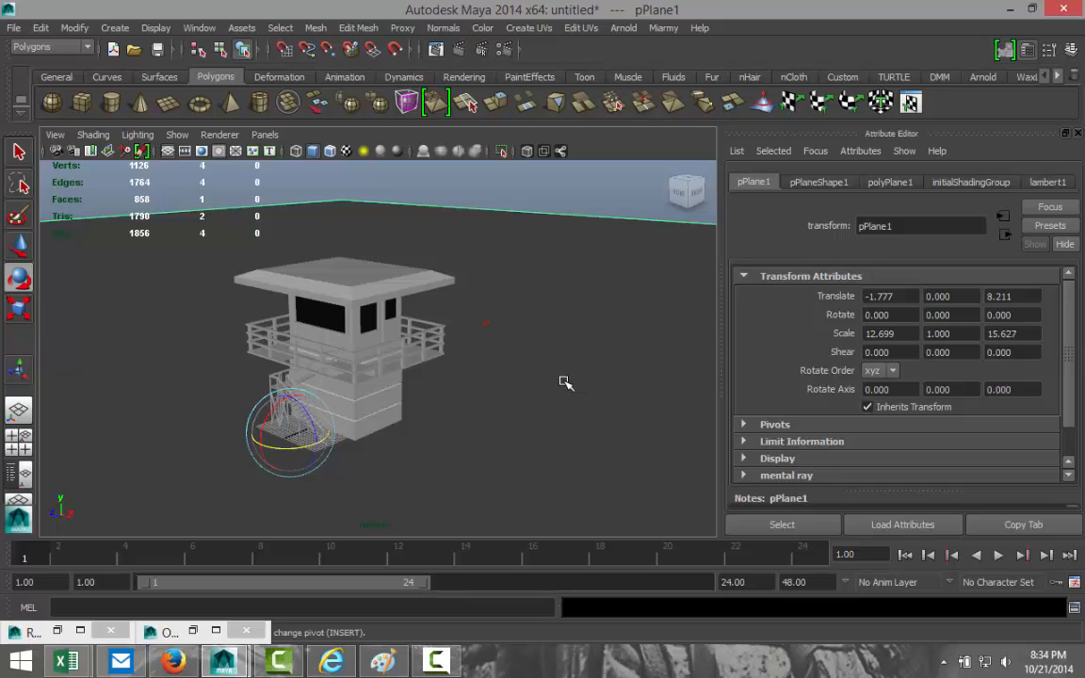
{"action": "right_click_drag", "start_coordinate": [565, 323], "coordinate": [569, 603]}
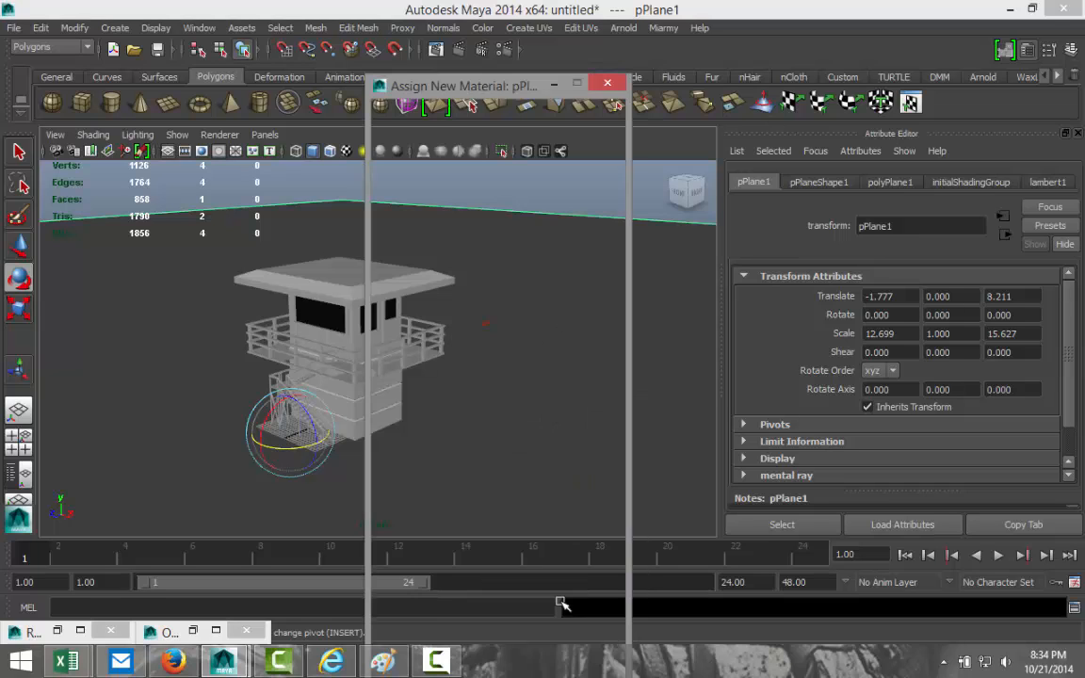
{"action": "double_click", "coordinate": [455, 135]}
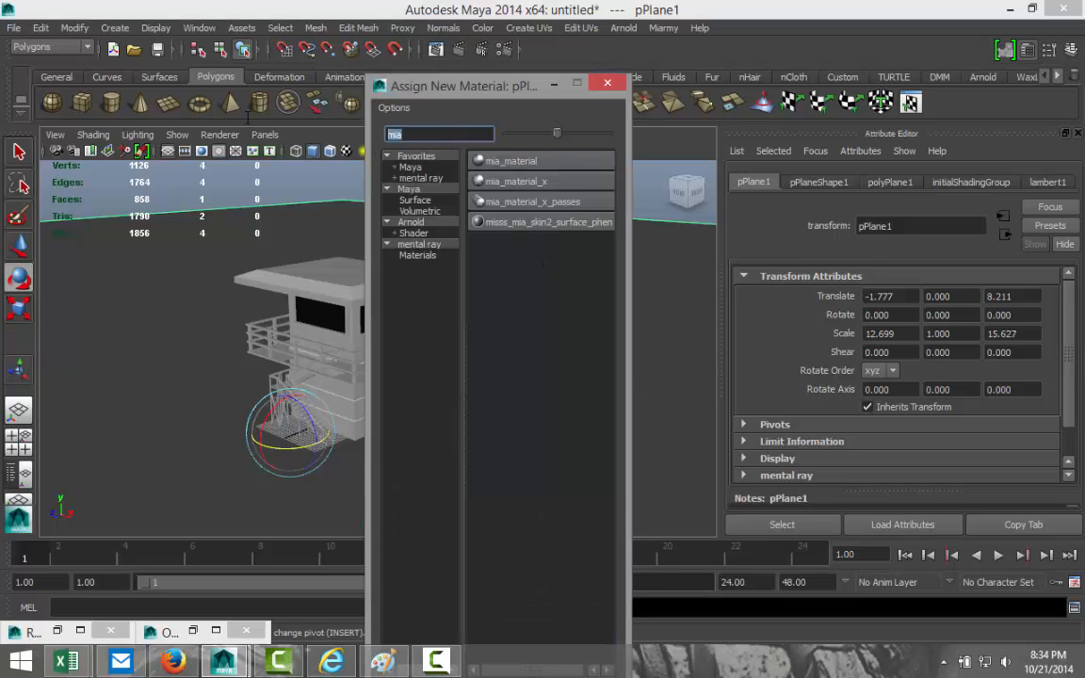
{"action": "type", "text": "la"}
{"action": "left_click", "coordinate": [500, 161]}
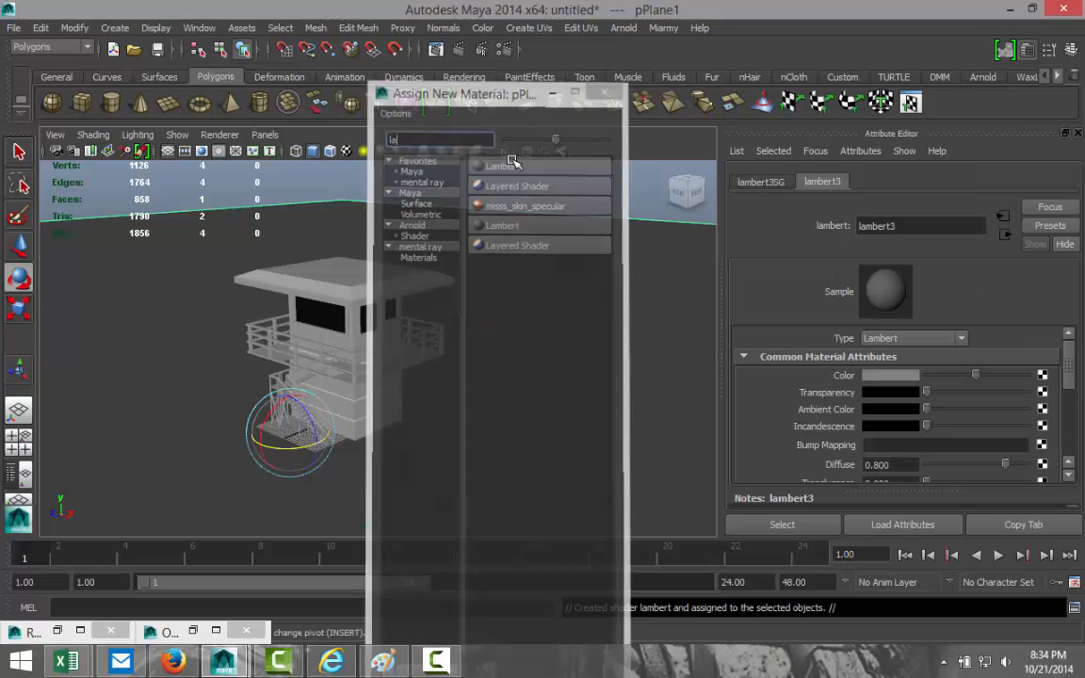
{"action": "left_click", "coordinate": [890, 376]}
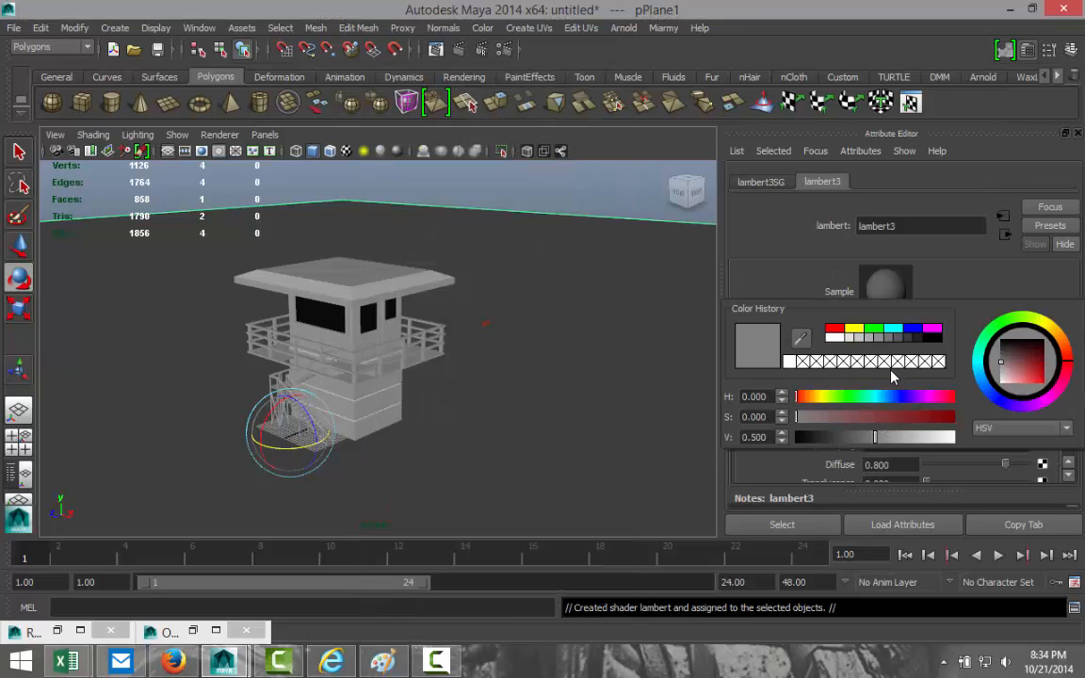
{"action": "left_click", "coordinate": [870, 340]}
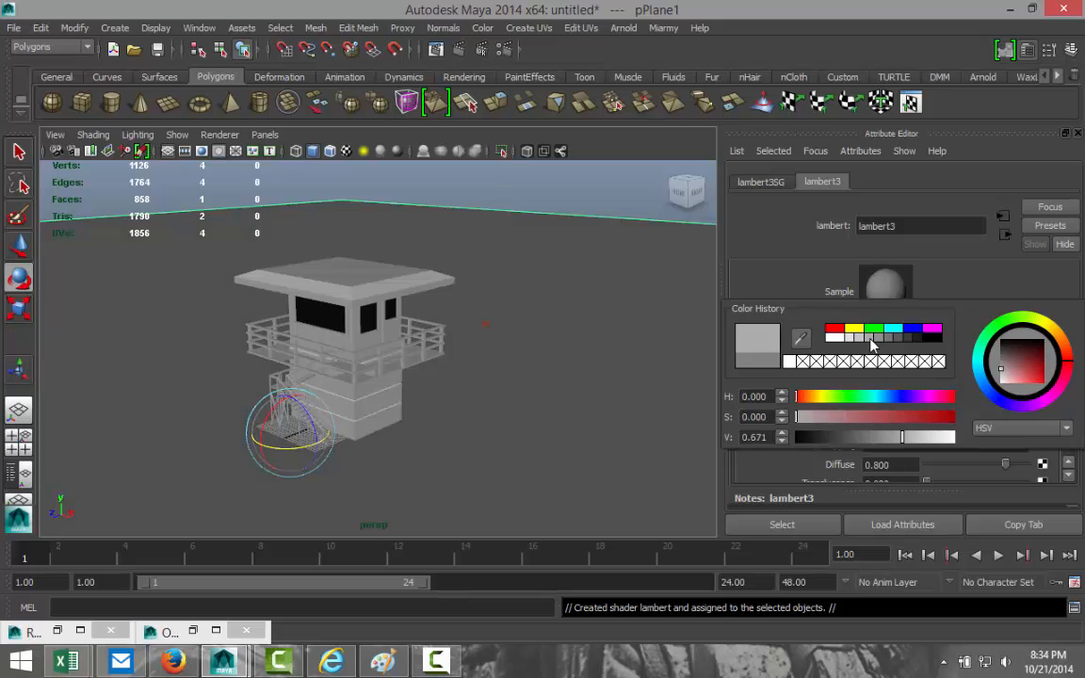
{"action": "scroll", "coordinate": [540, 417], "scroll_direction": "up", "scroll_amount": 2}
{"action": "scroll", "coordinate": [540, 418], "scroll_direction": "up", "scroll_amount": 1}
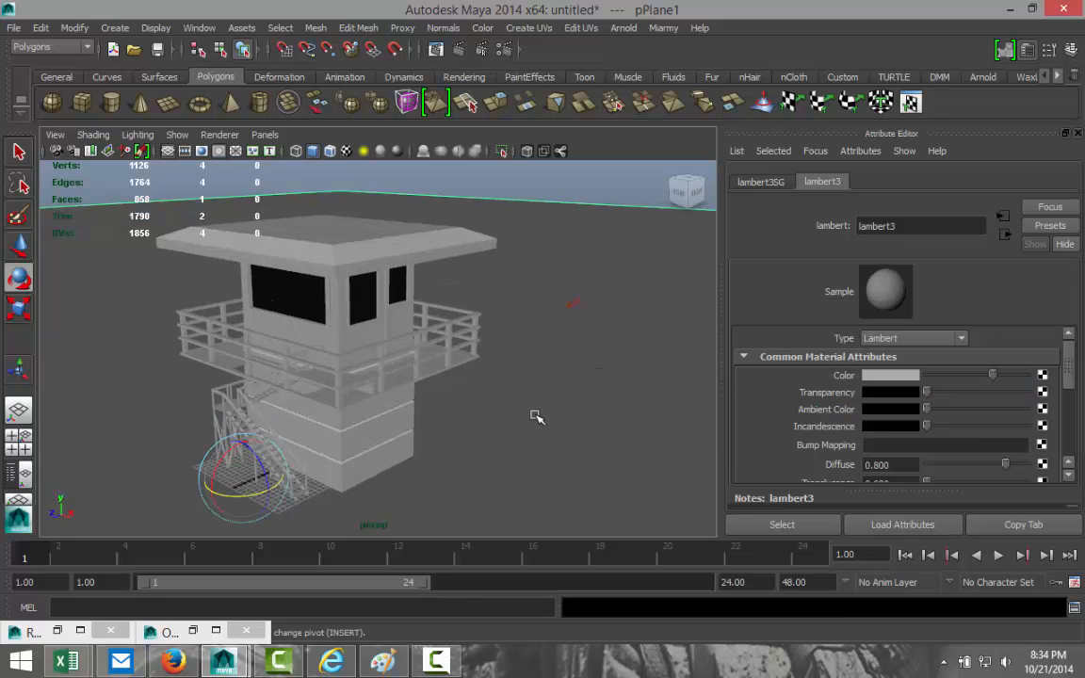
Examine the tower from several sides and heights to find a three-quarter perspective view showing the stairs, deck and windows for the render.
{"action": "scroll", "coordinate": [499, 426], "scroll_direction": "up", "scroll_amount": 3}
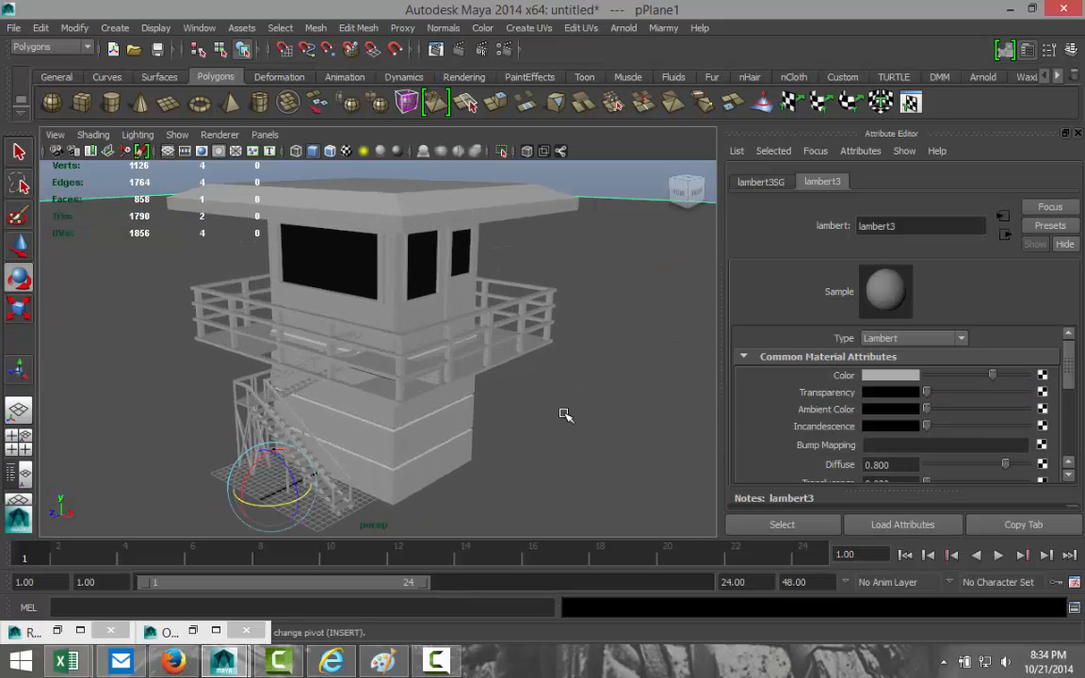
{"action": "scroll", "coordinate": [569, 419], "scroll_direction": "up", "scroll_amount": 2}
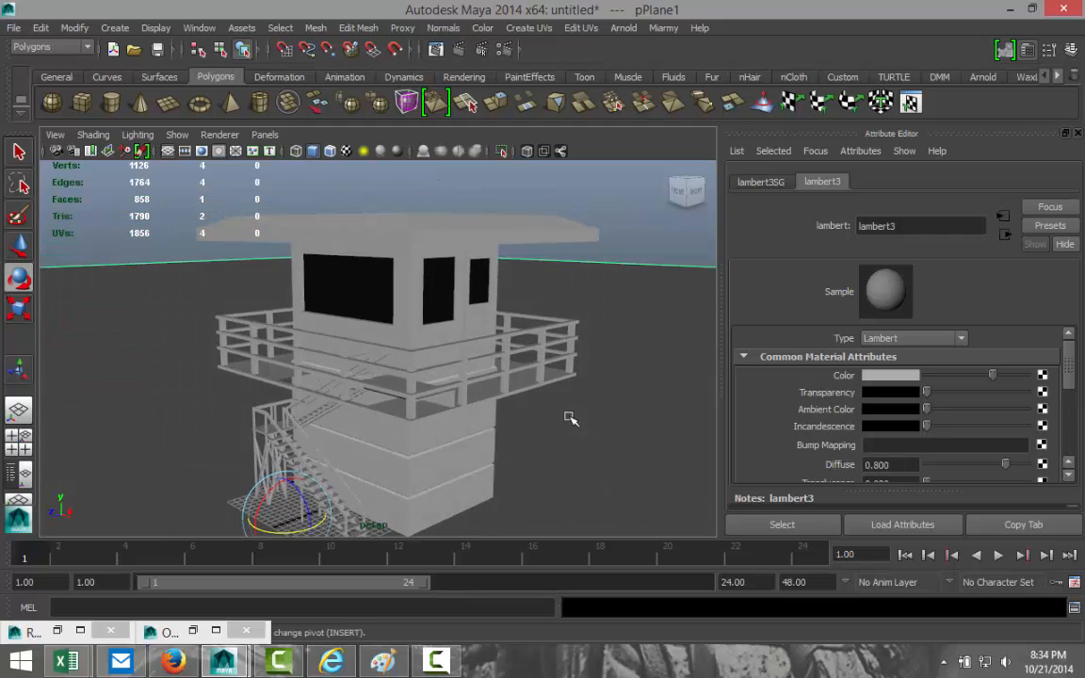
{"action": "left_click_drag", "start_coordinate": [574, 431], "coordinate": [563, 370], "text": "alt"}
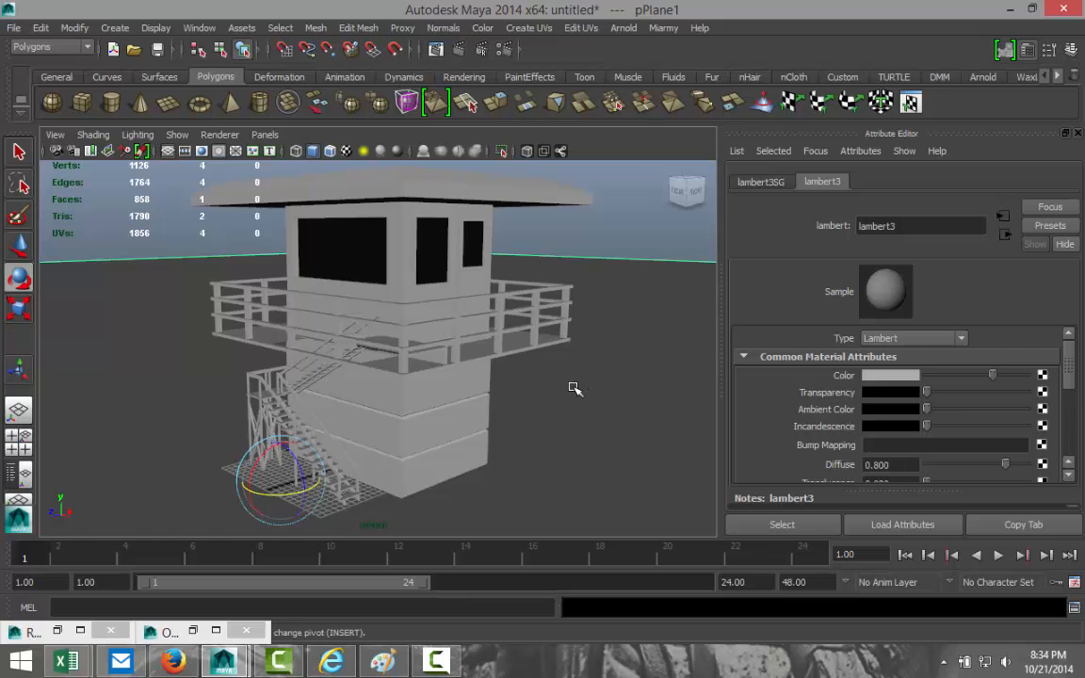
{"action": "scroll", "coordinate": [559, 400], "scroll_direction": "up", "scroll_amount": 2}
{"action": "scroll", "coordinate": [558, 399], "scroll_direction": "down", "scroll_amount": 4}
{"action": "left_click_drag", "start_coordinate": [558, 399], "coordinate": [356, 311], "text": "alt"}
{"action": "scroll", "coordinate": [360, 316], "scroll_direction": "down", "scroll_amount": 3}
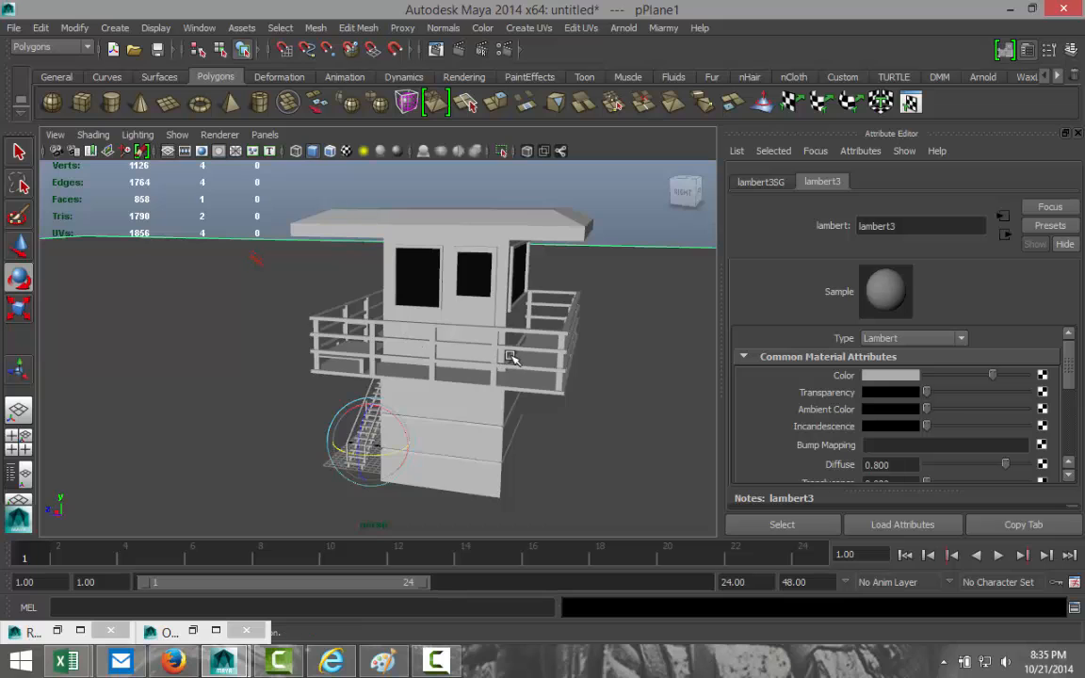
{"action": "left_click_drag", "start_coordinate": [512, 358], "coordinate": [625, 378], "text": "alt"}
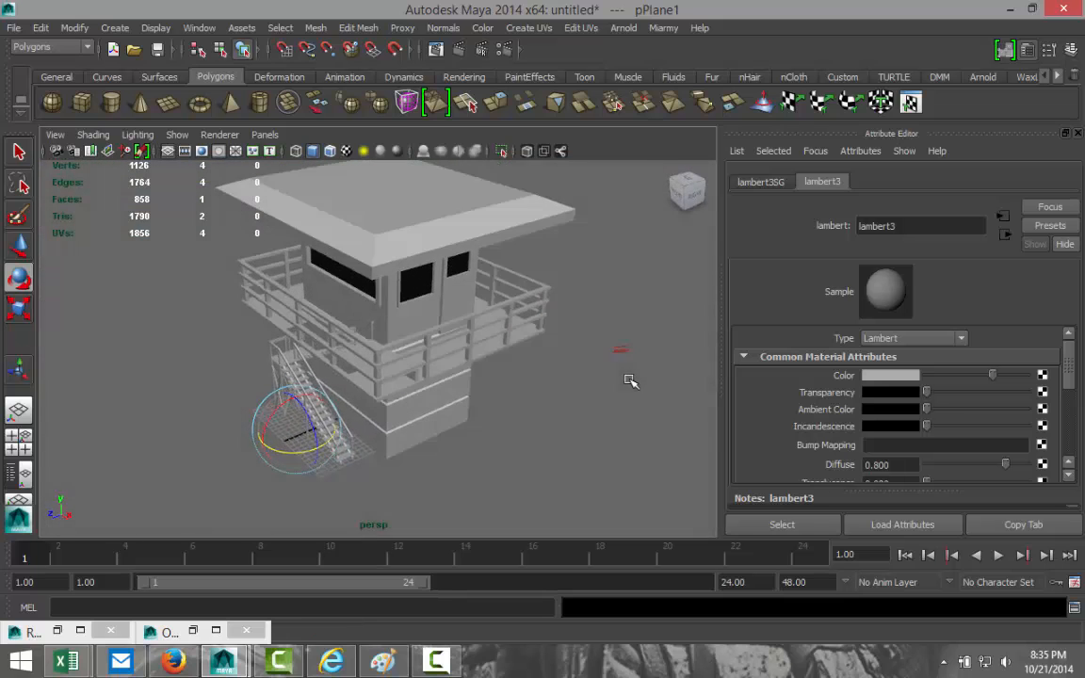
{"action": "mouse_move", "coordinate": [551, 401]}
{"action": "left_mouse_down", "text": "alt"}
{"action": "mouse_move", "coordinate": [563, 388]}
{"action": "mouse_move", "coordinate": [555, 394]}
{"action": "left_mouse_up", "text": "alt"}
{"action": "middle_click_drag", "start_coordinate": [555, 393], "coordinate": [572, 395], "text": "alt"}
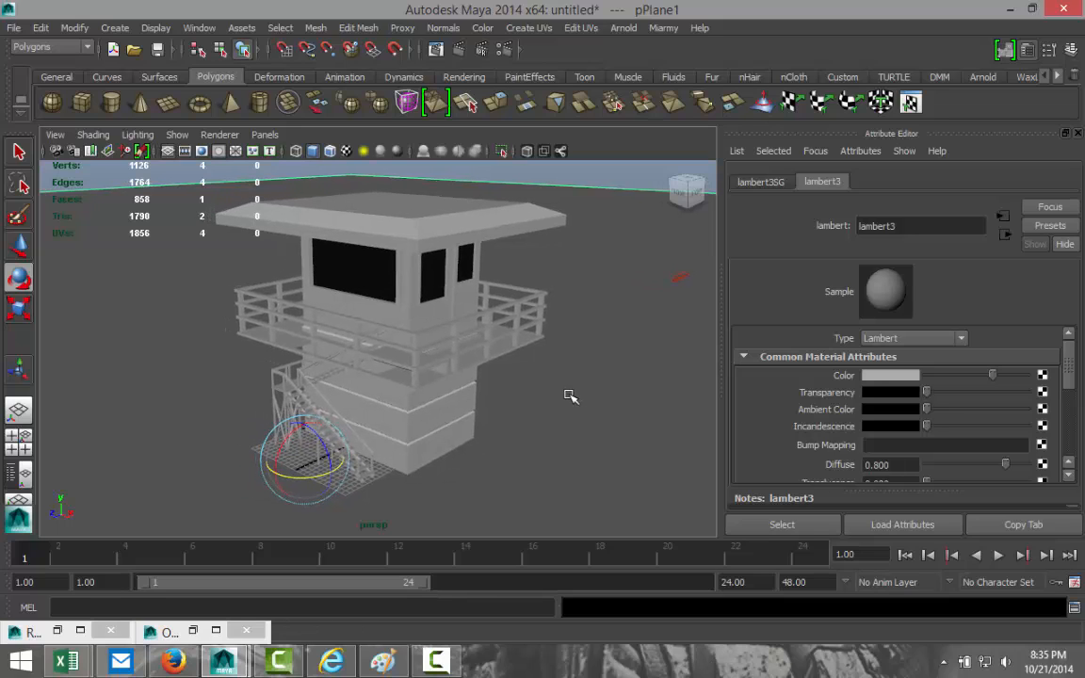